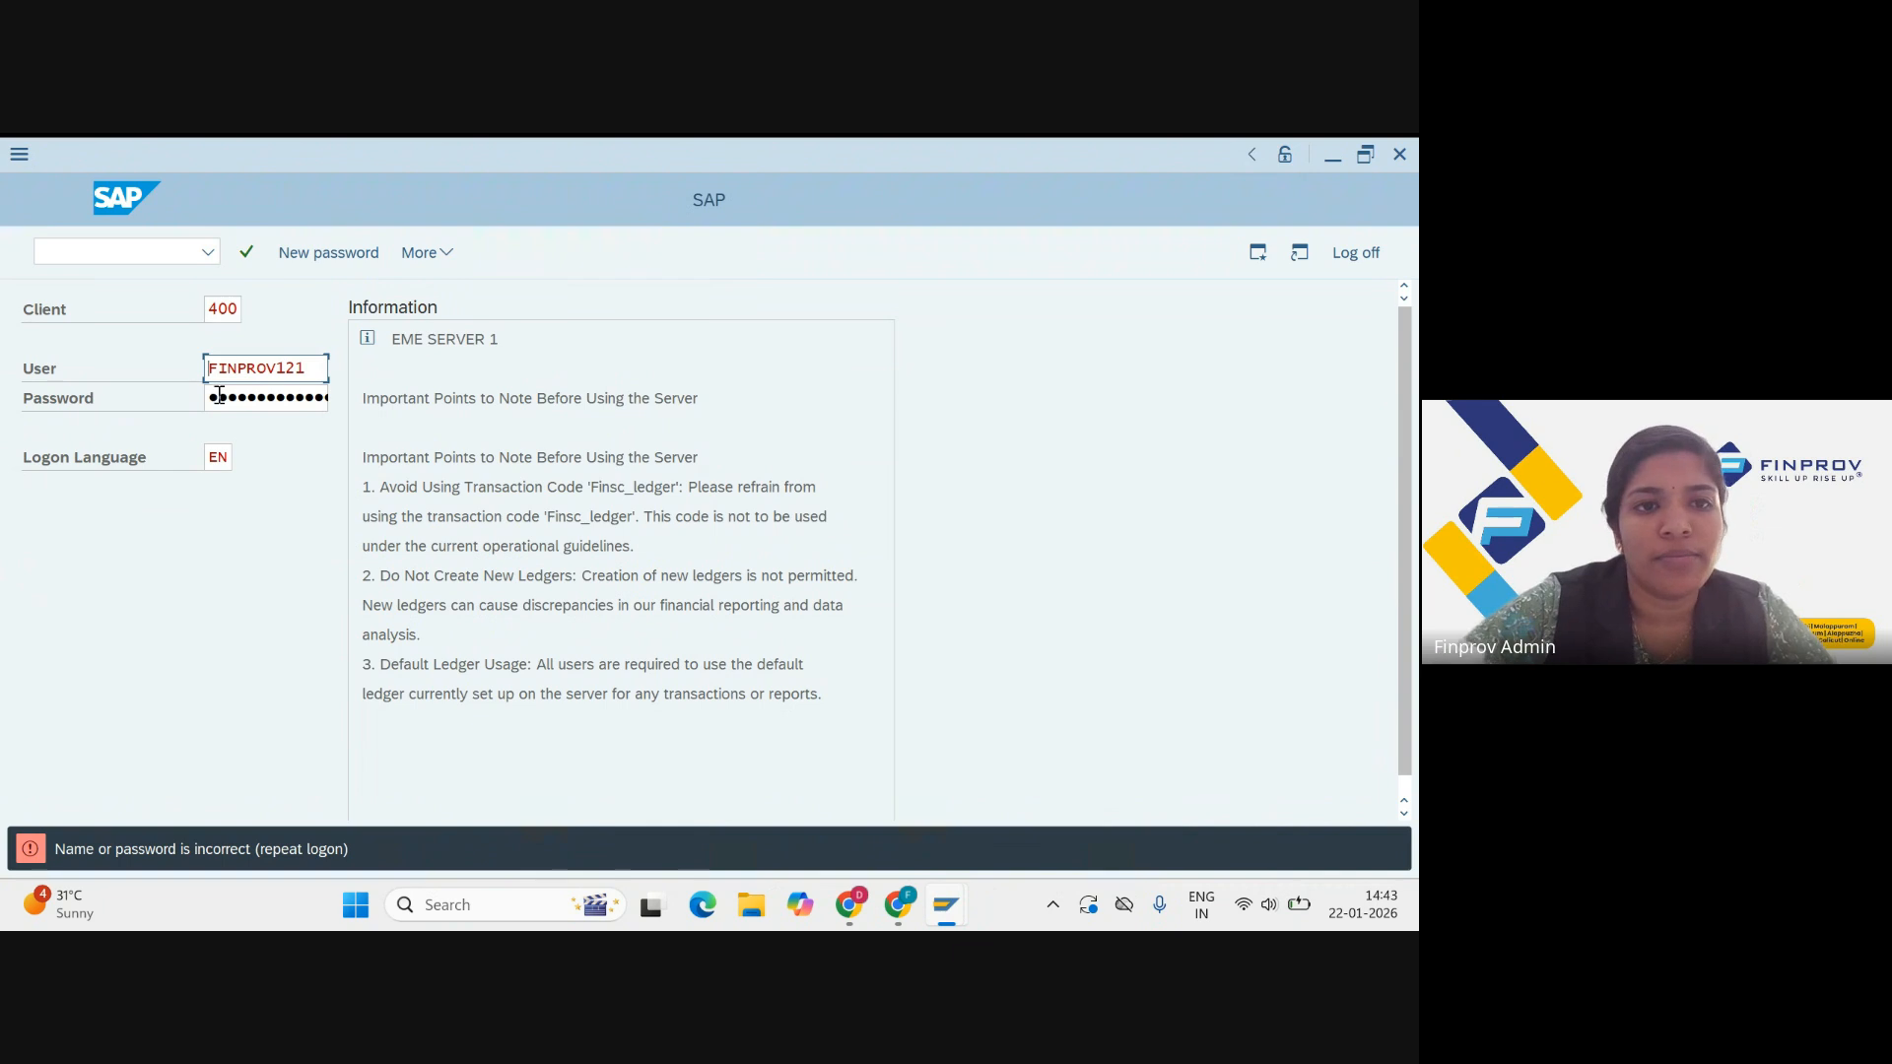
Step: Log on again with the account password and open transaction FS00
left_click(217, 396)
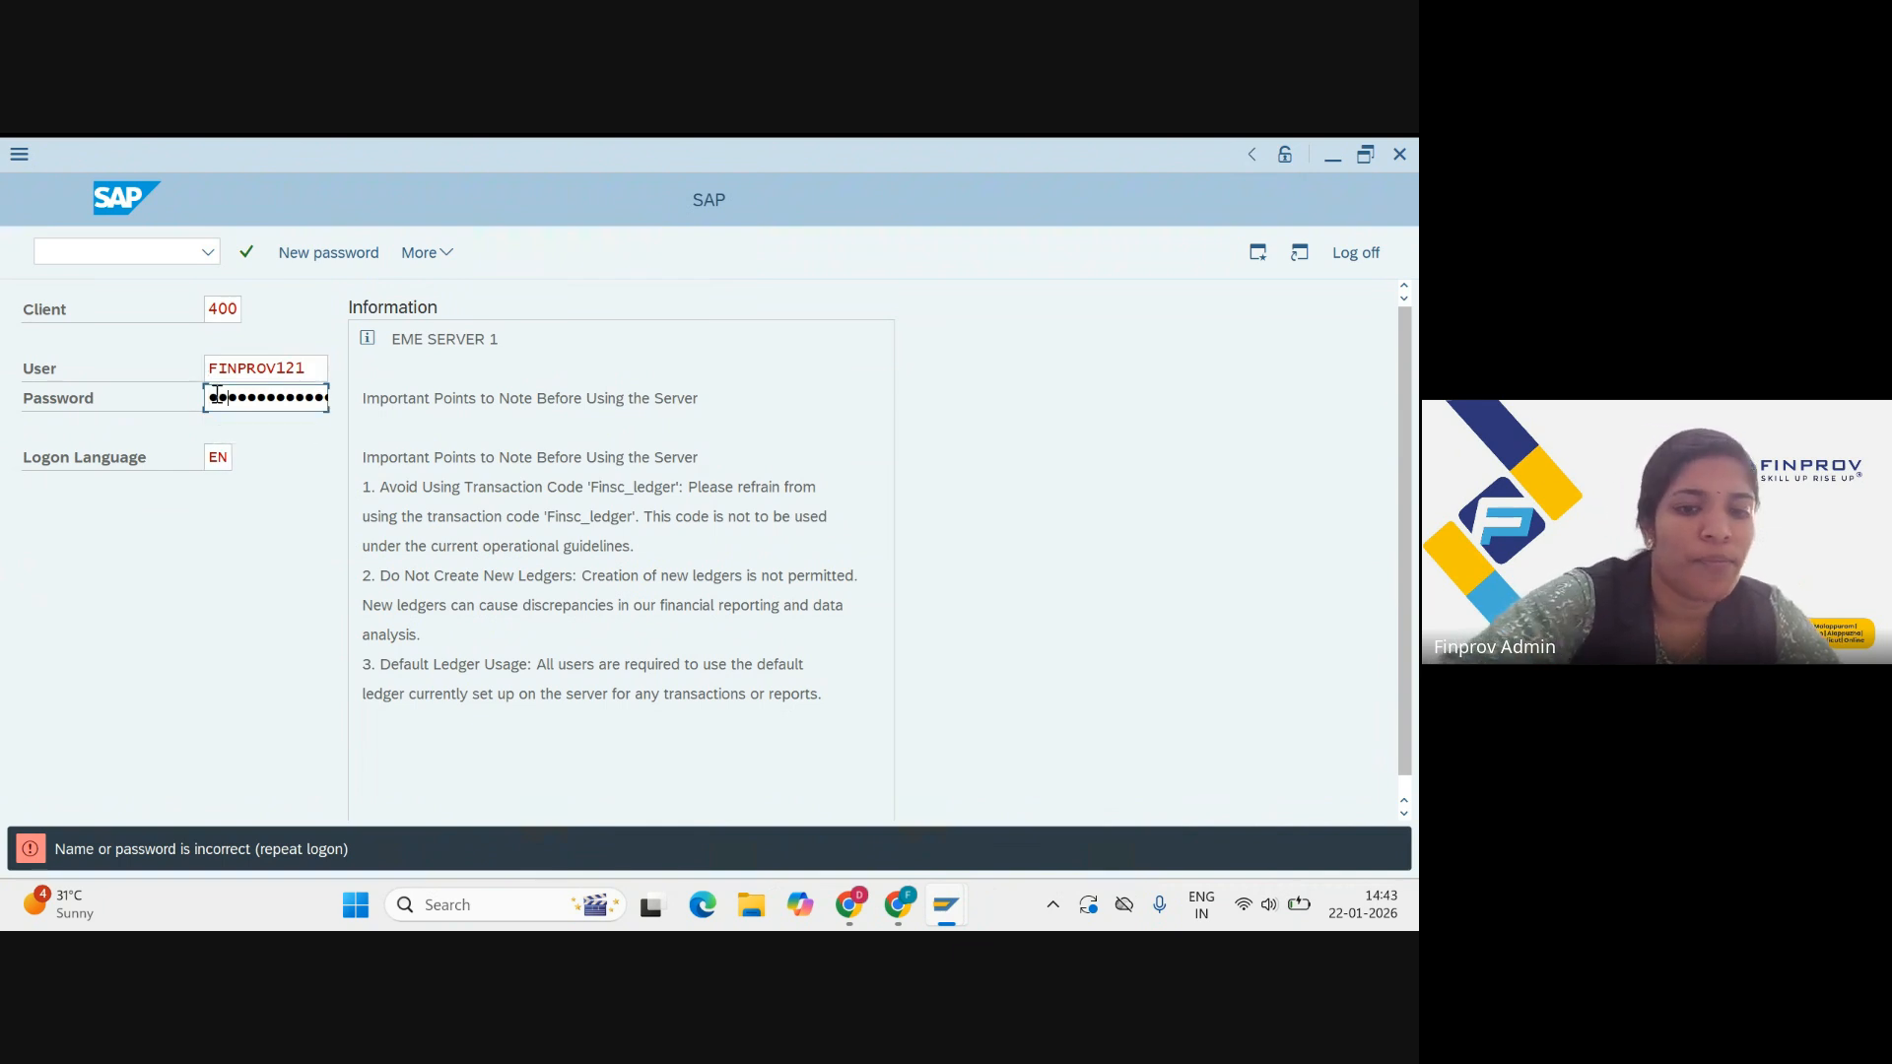
key("Return")
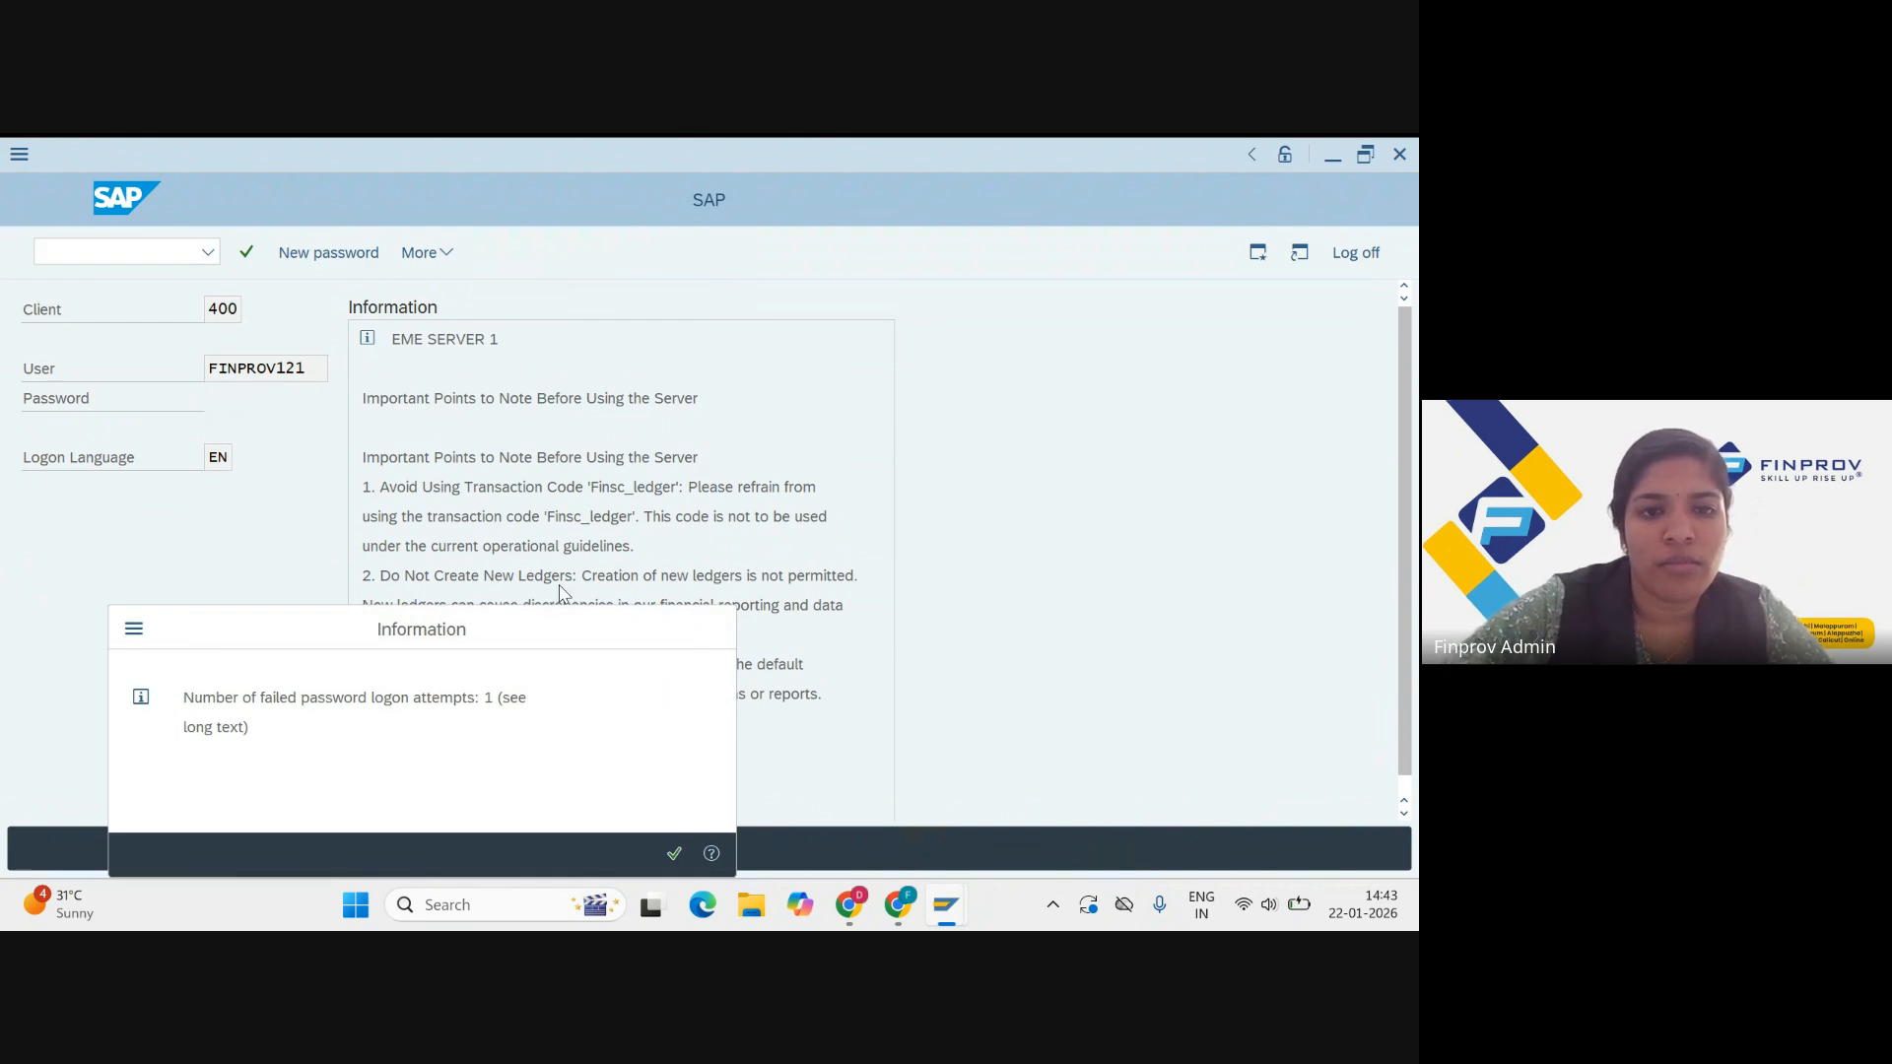
type("fs00")
key("Return")
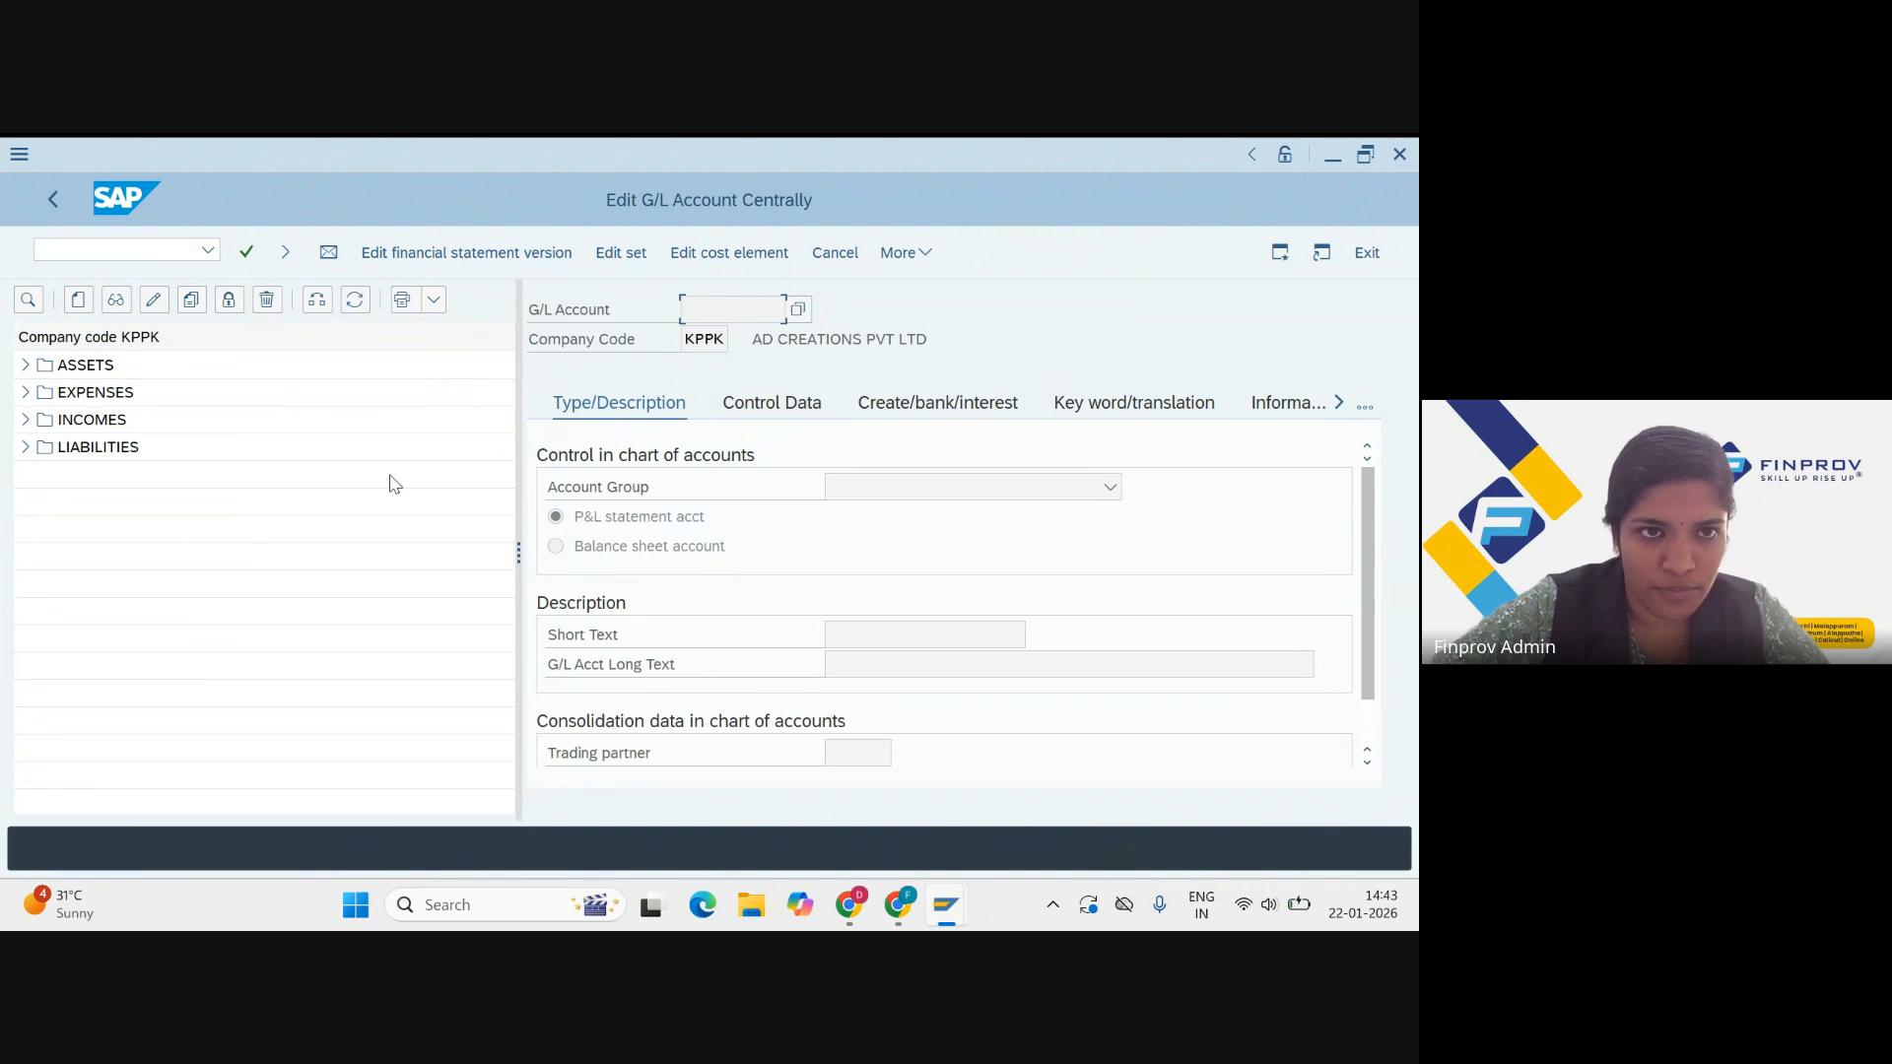
Step: Change the company code of the G/L account tree to RE44
left_click(325, 301)
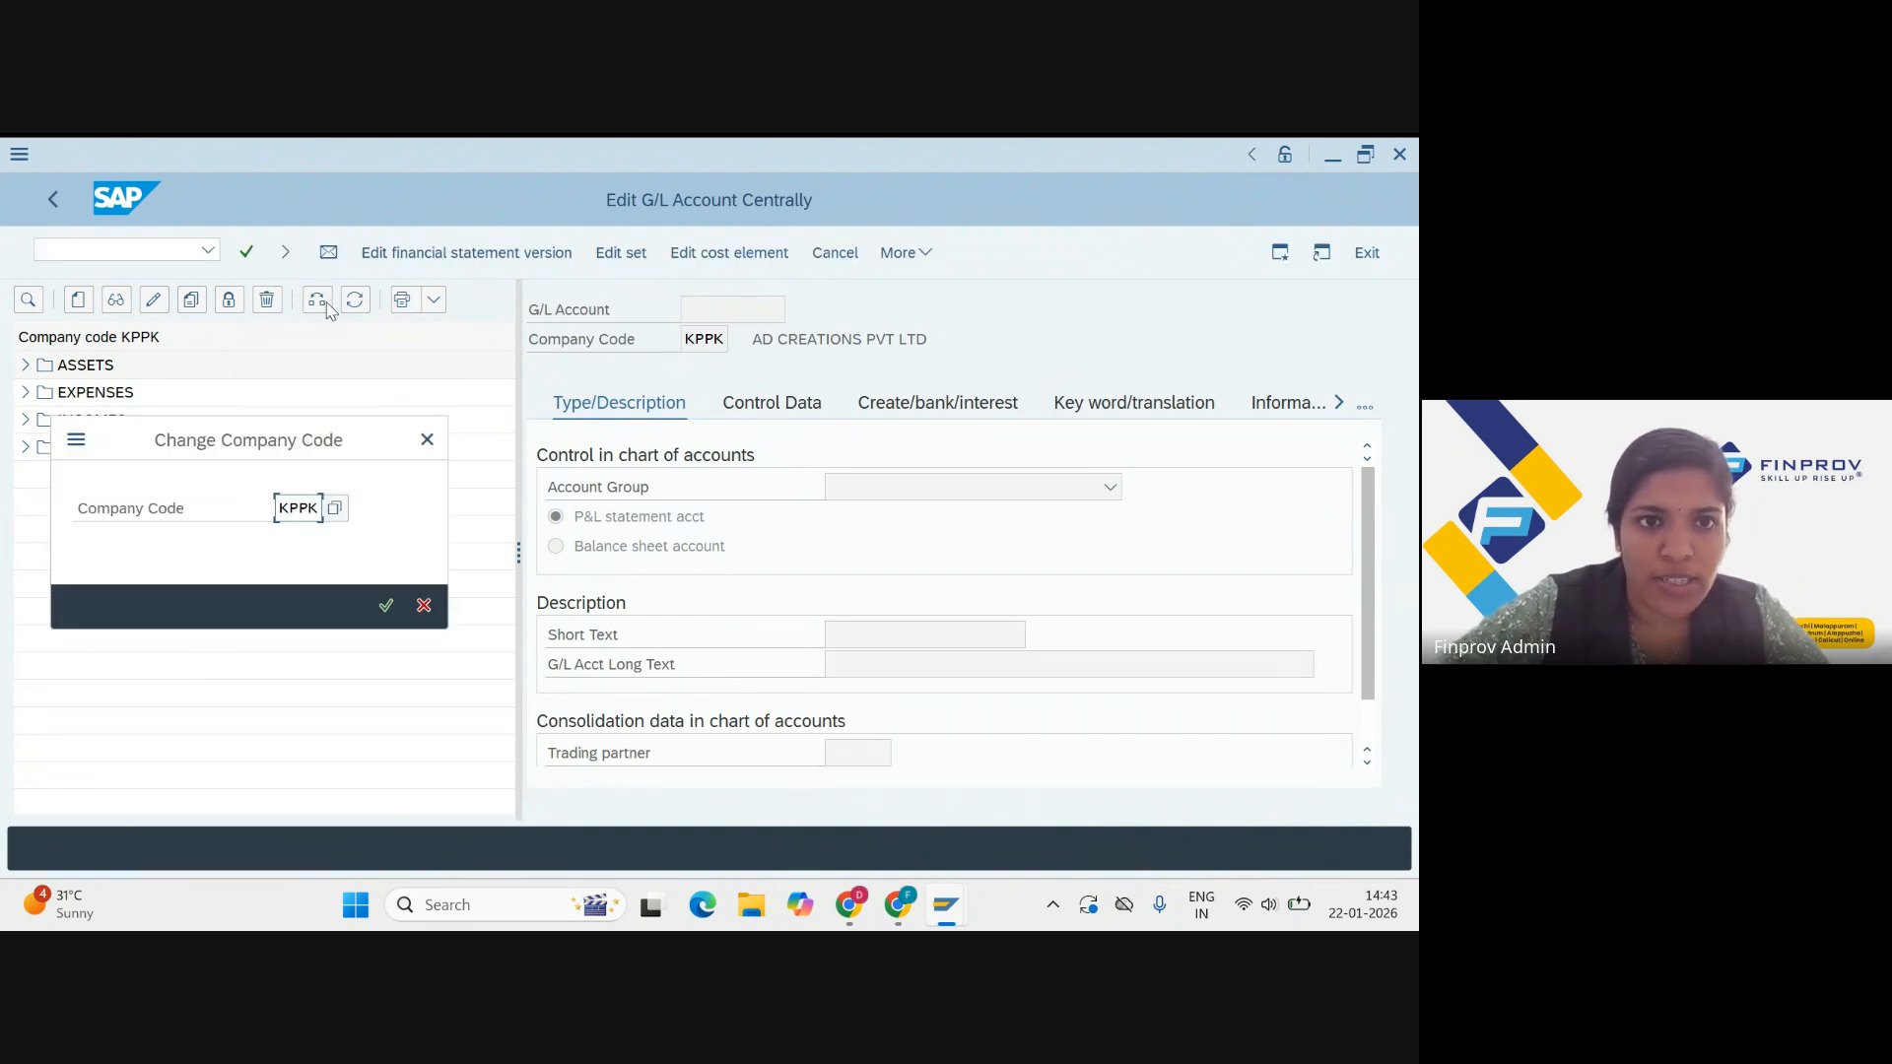
left_click(320, 508)
key("BackSpace")
key("BackSpace")
key("BackSpace")
key("BackSpace")
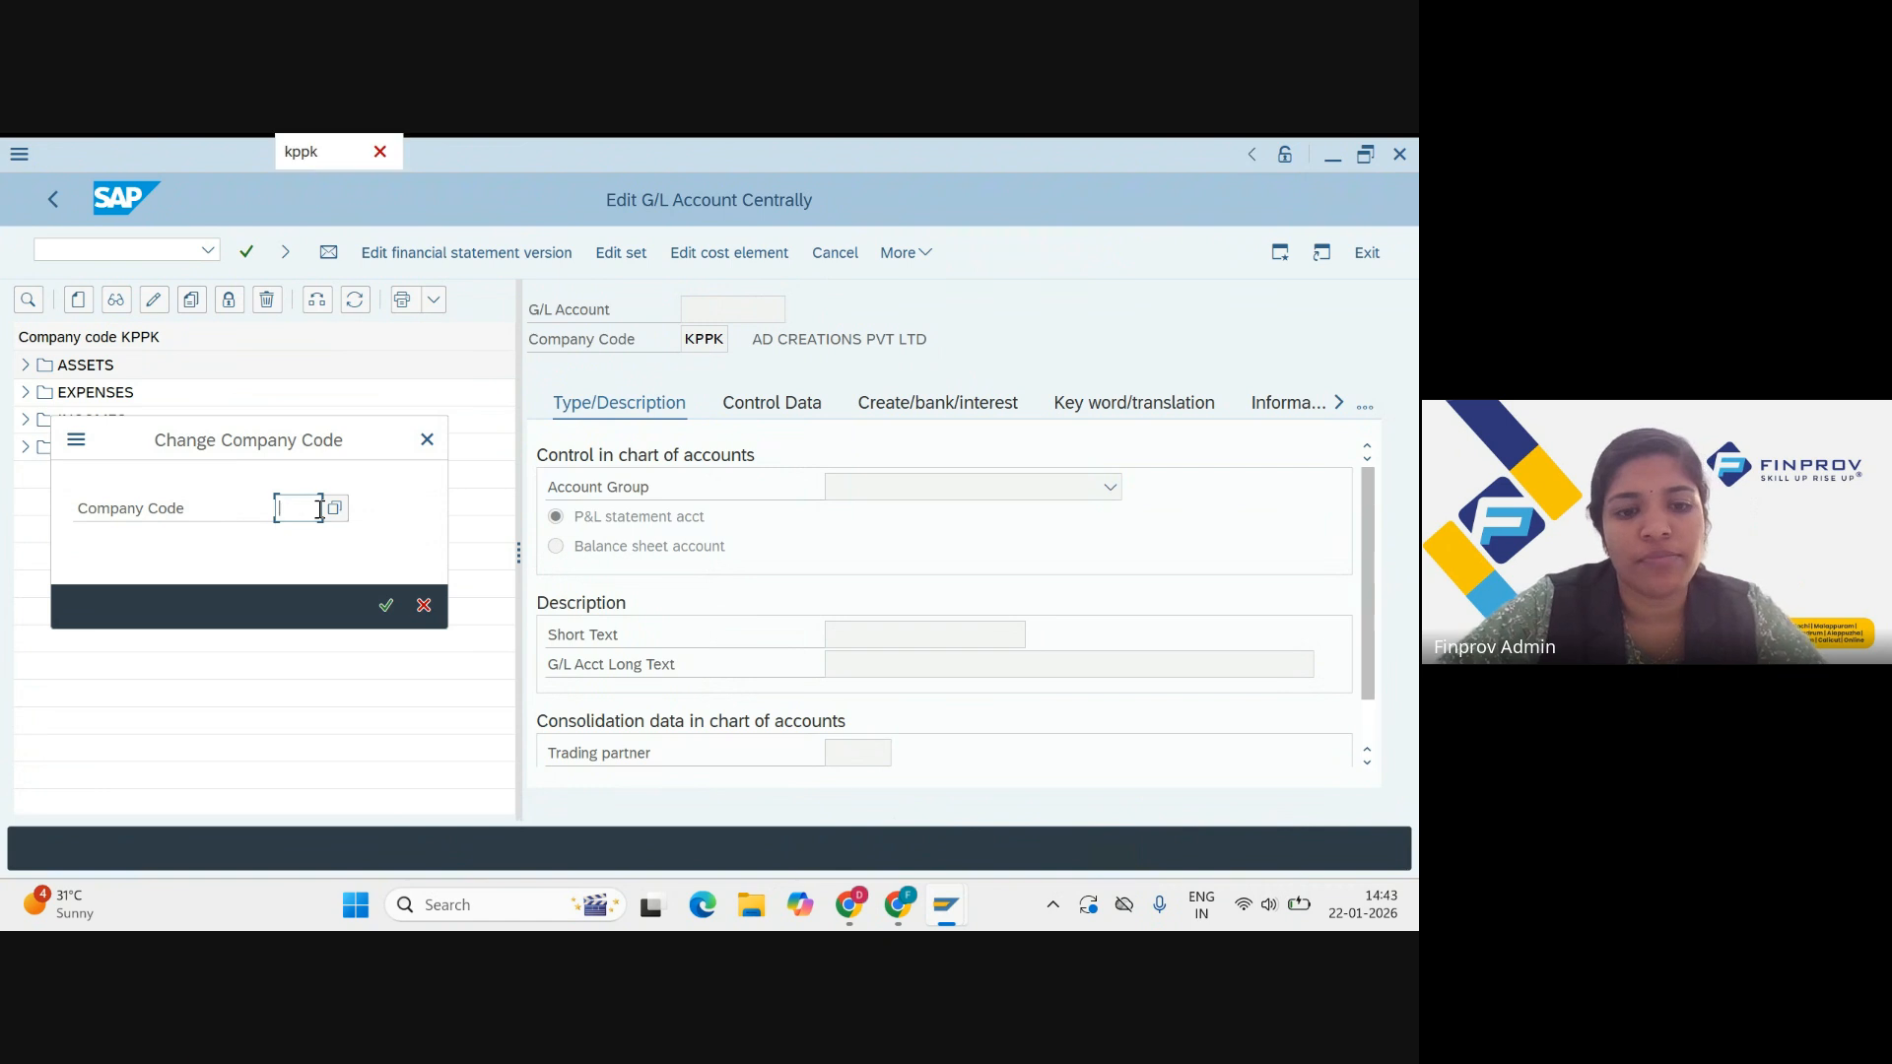
type("re44")
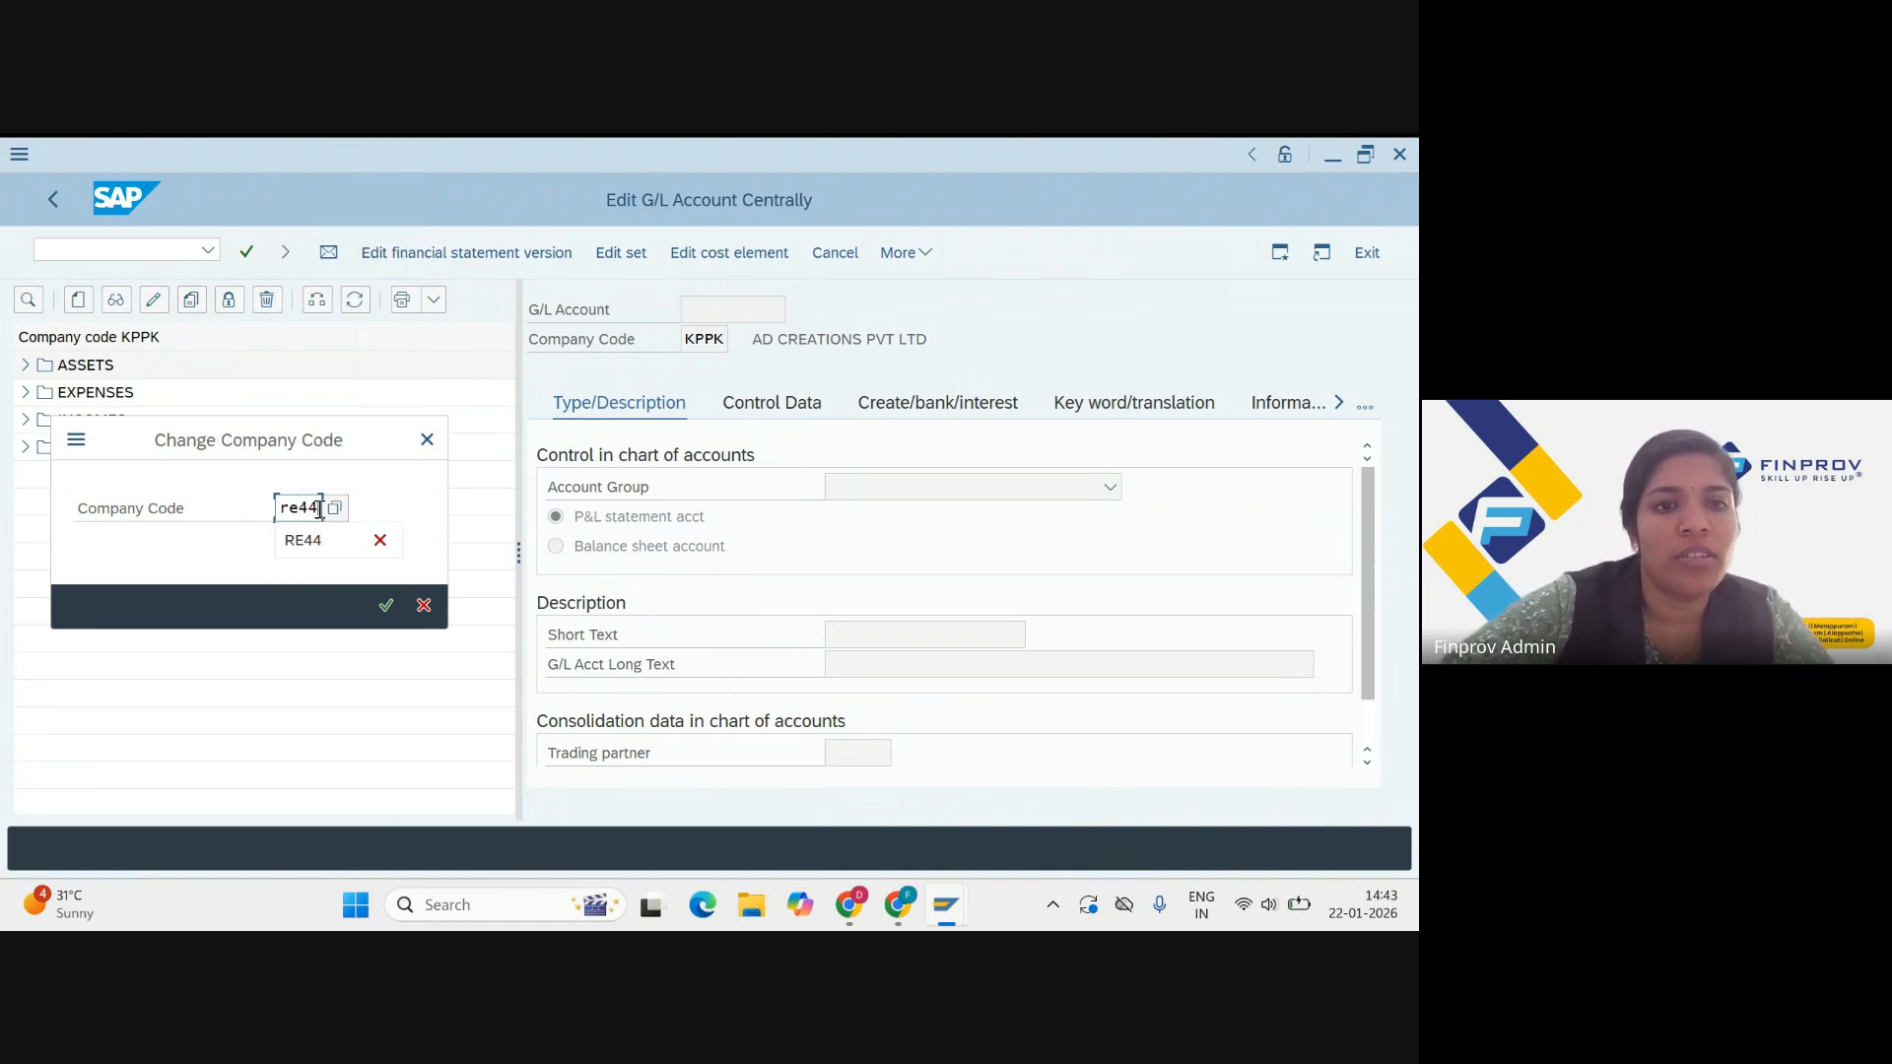
key("Return")
key("Return")
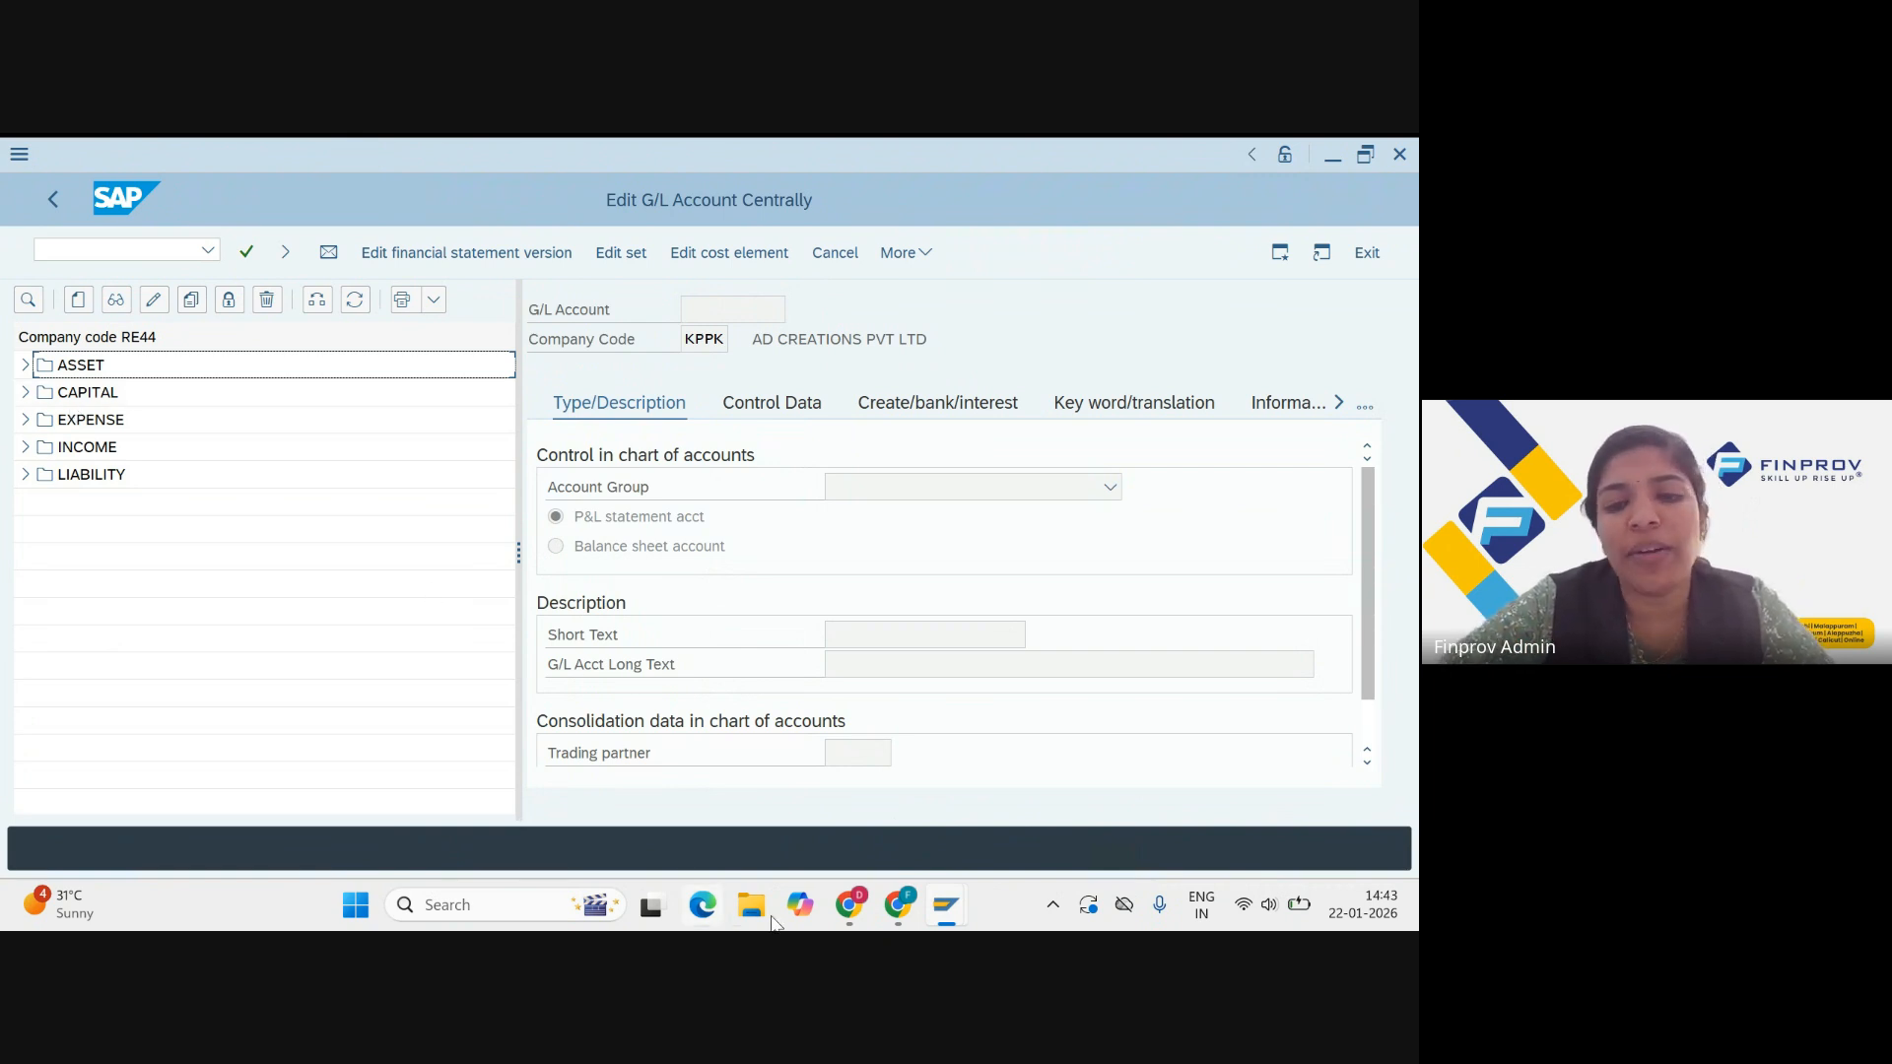
Step: Expand the ASSET account group and start creating G/L account 7 in company code RE44
mouse_move(854, 916)
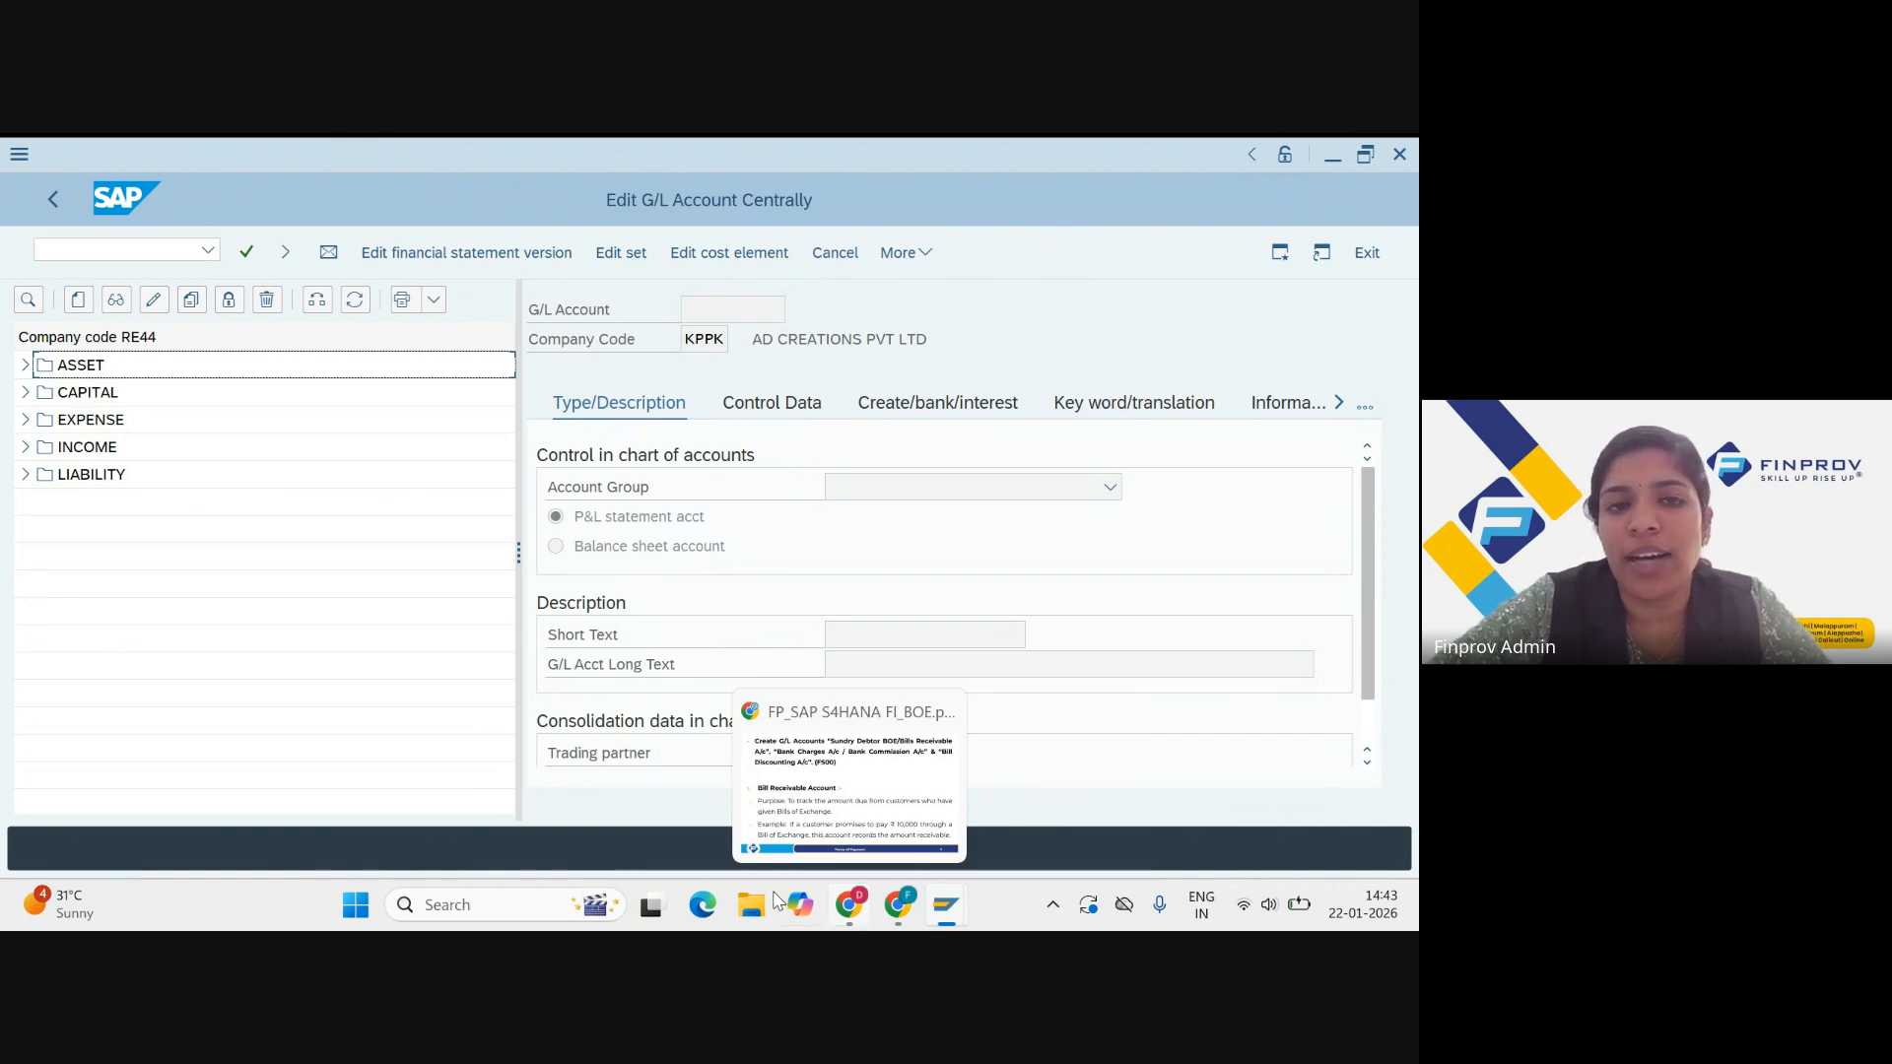
left_click(23, 367)
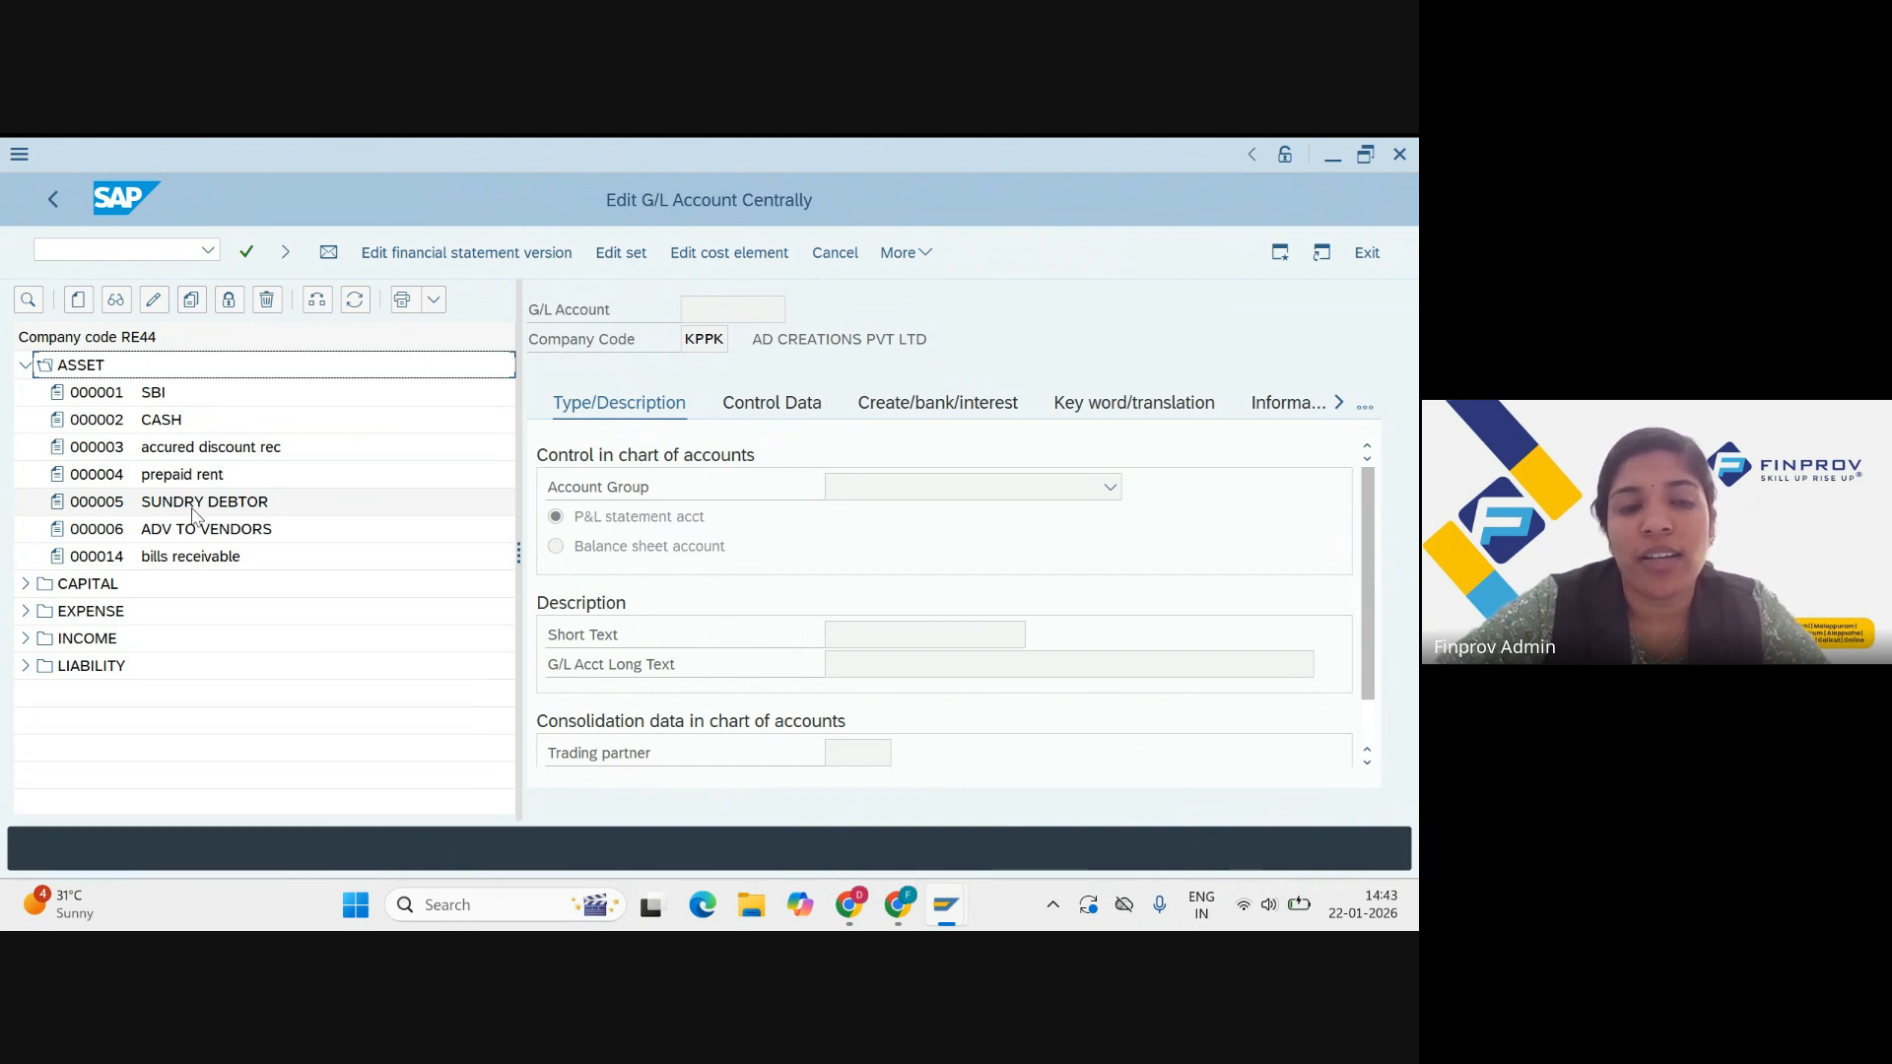
left_click(79, 301)
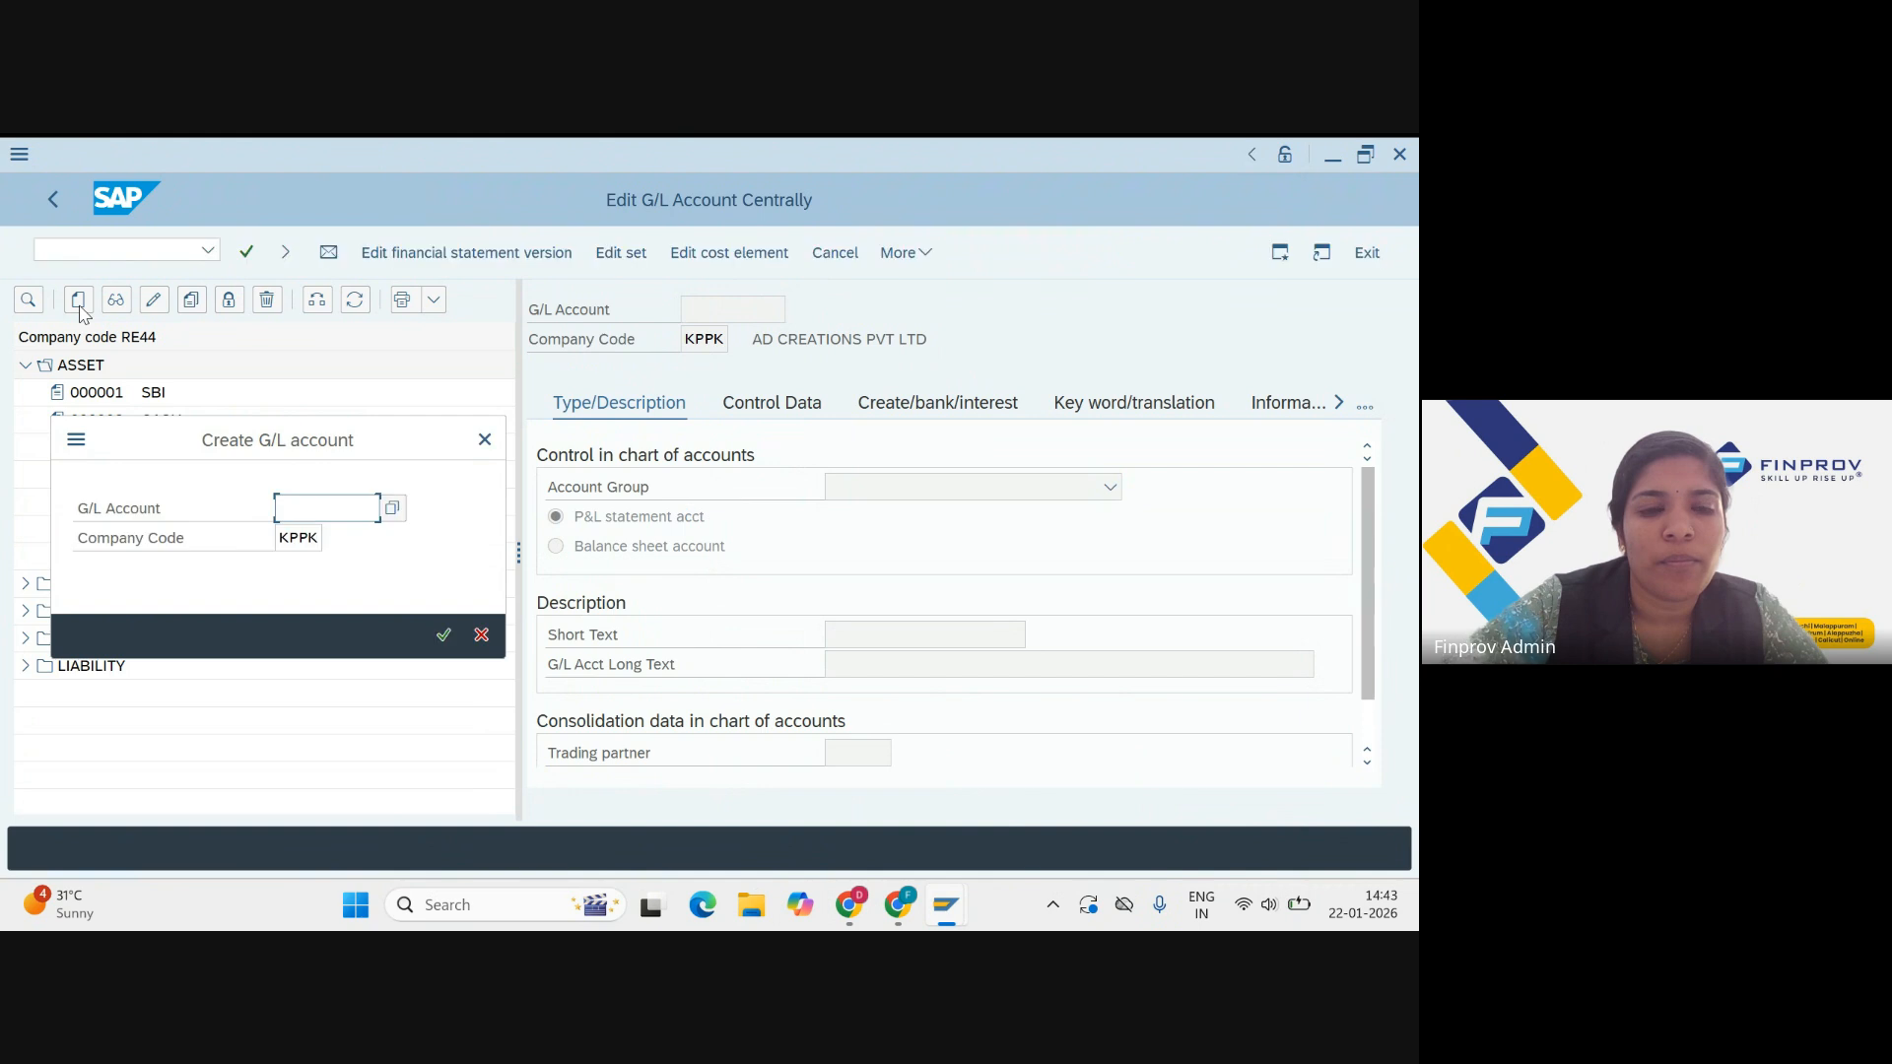
left_click_drag(283, 445, 474, 309)
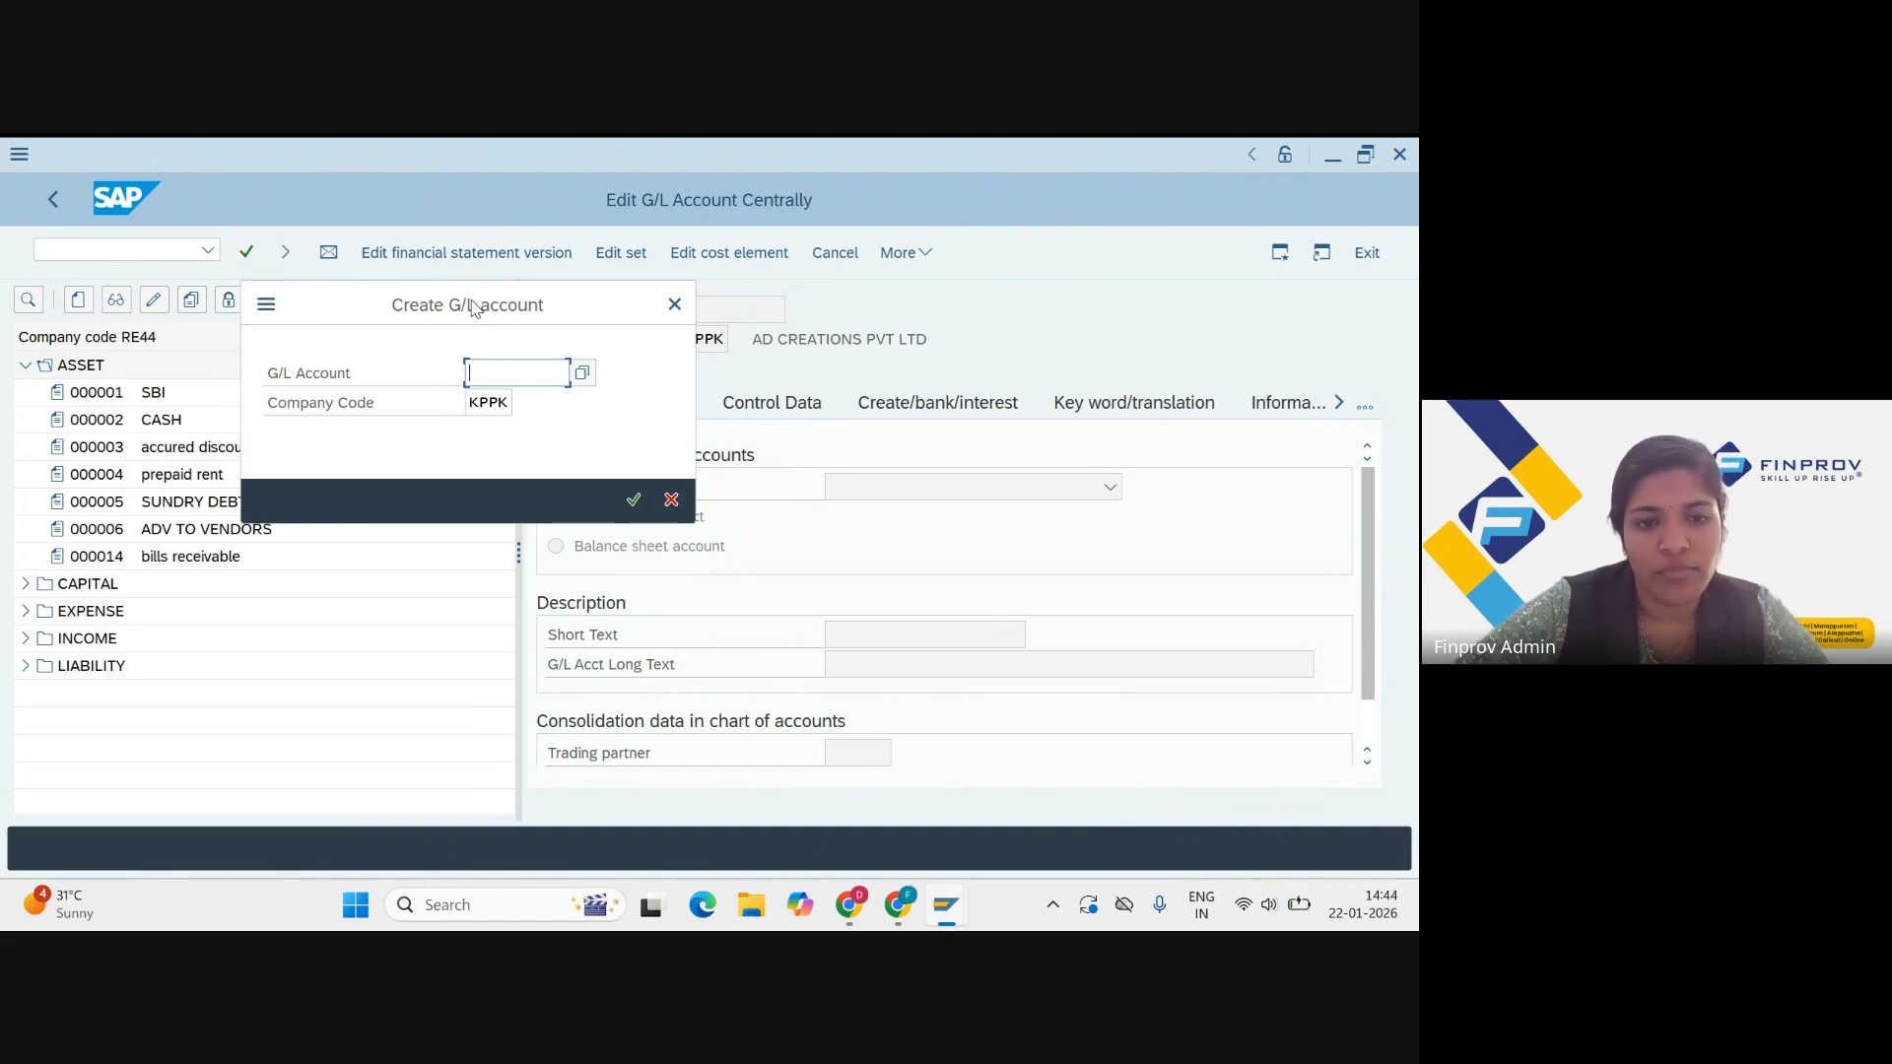
left_click(510, 404)
key("BackSpace")
key("BackSpace")
key("BackSpace")
key("BackSpace")
type("re44")
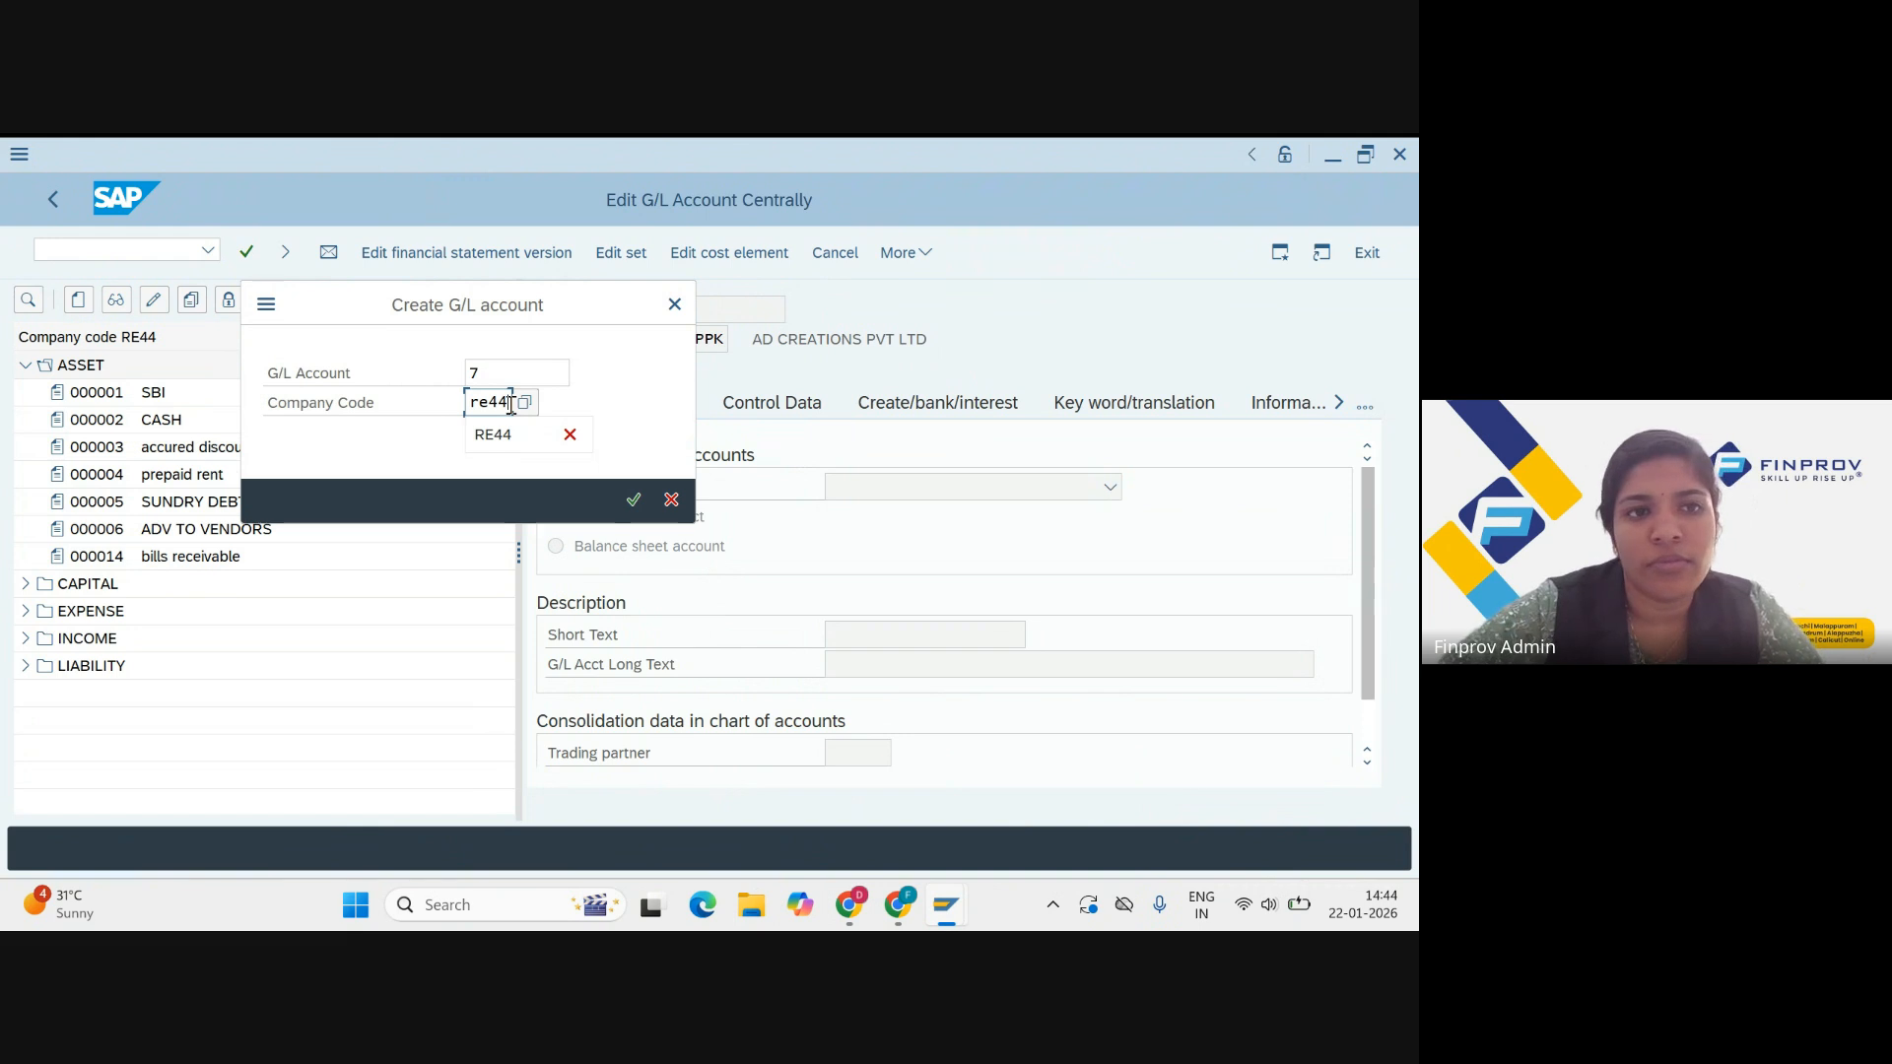
key("Return")
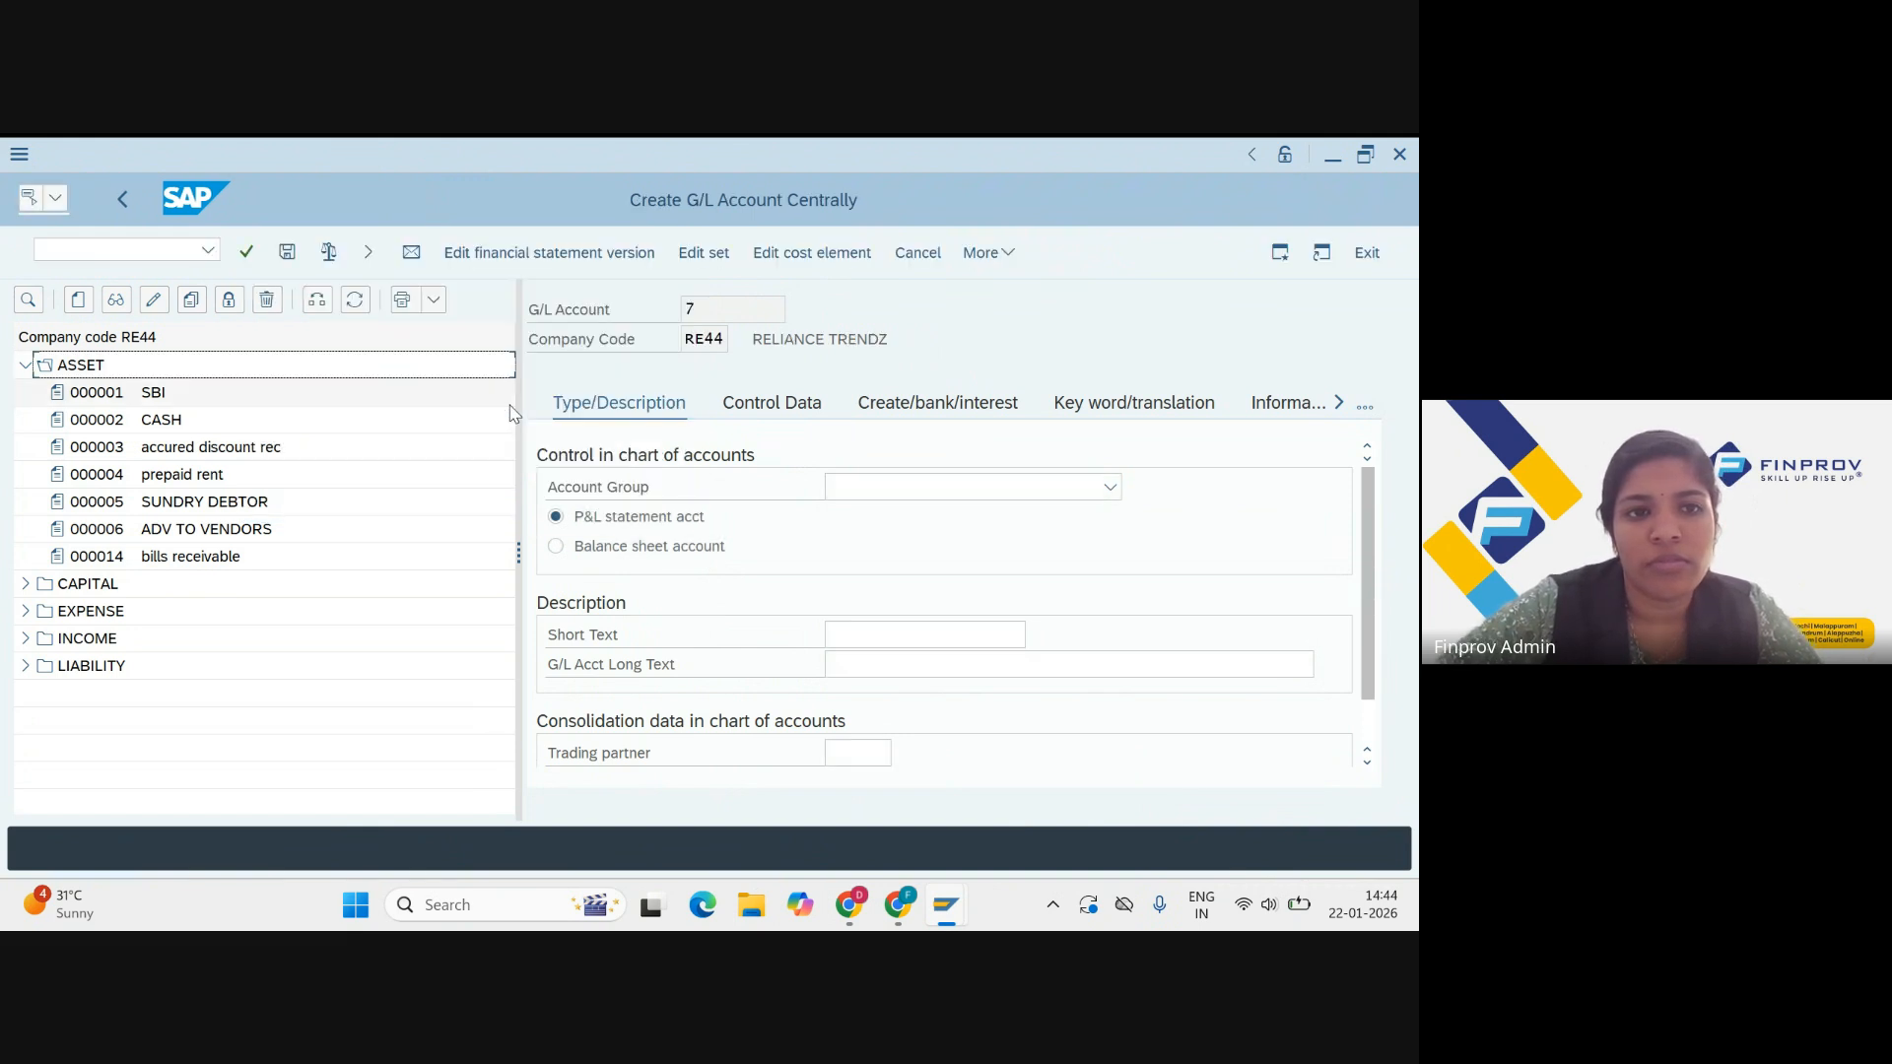
Step: Define the new account as a balance sheet account in the ASSET group with the short text "bills receivable"
left_click(903, 490)
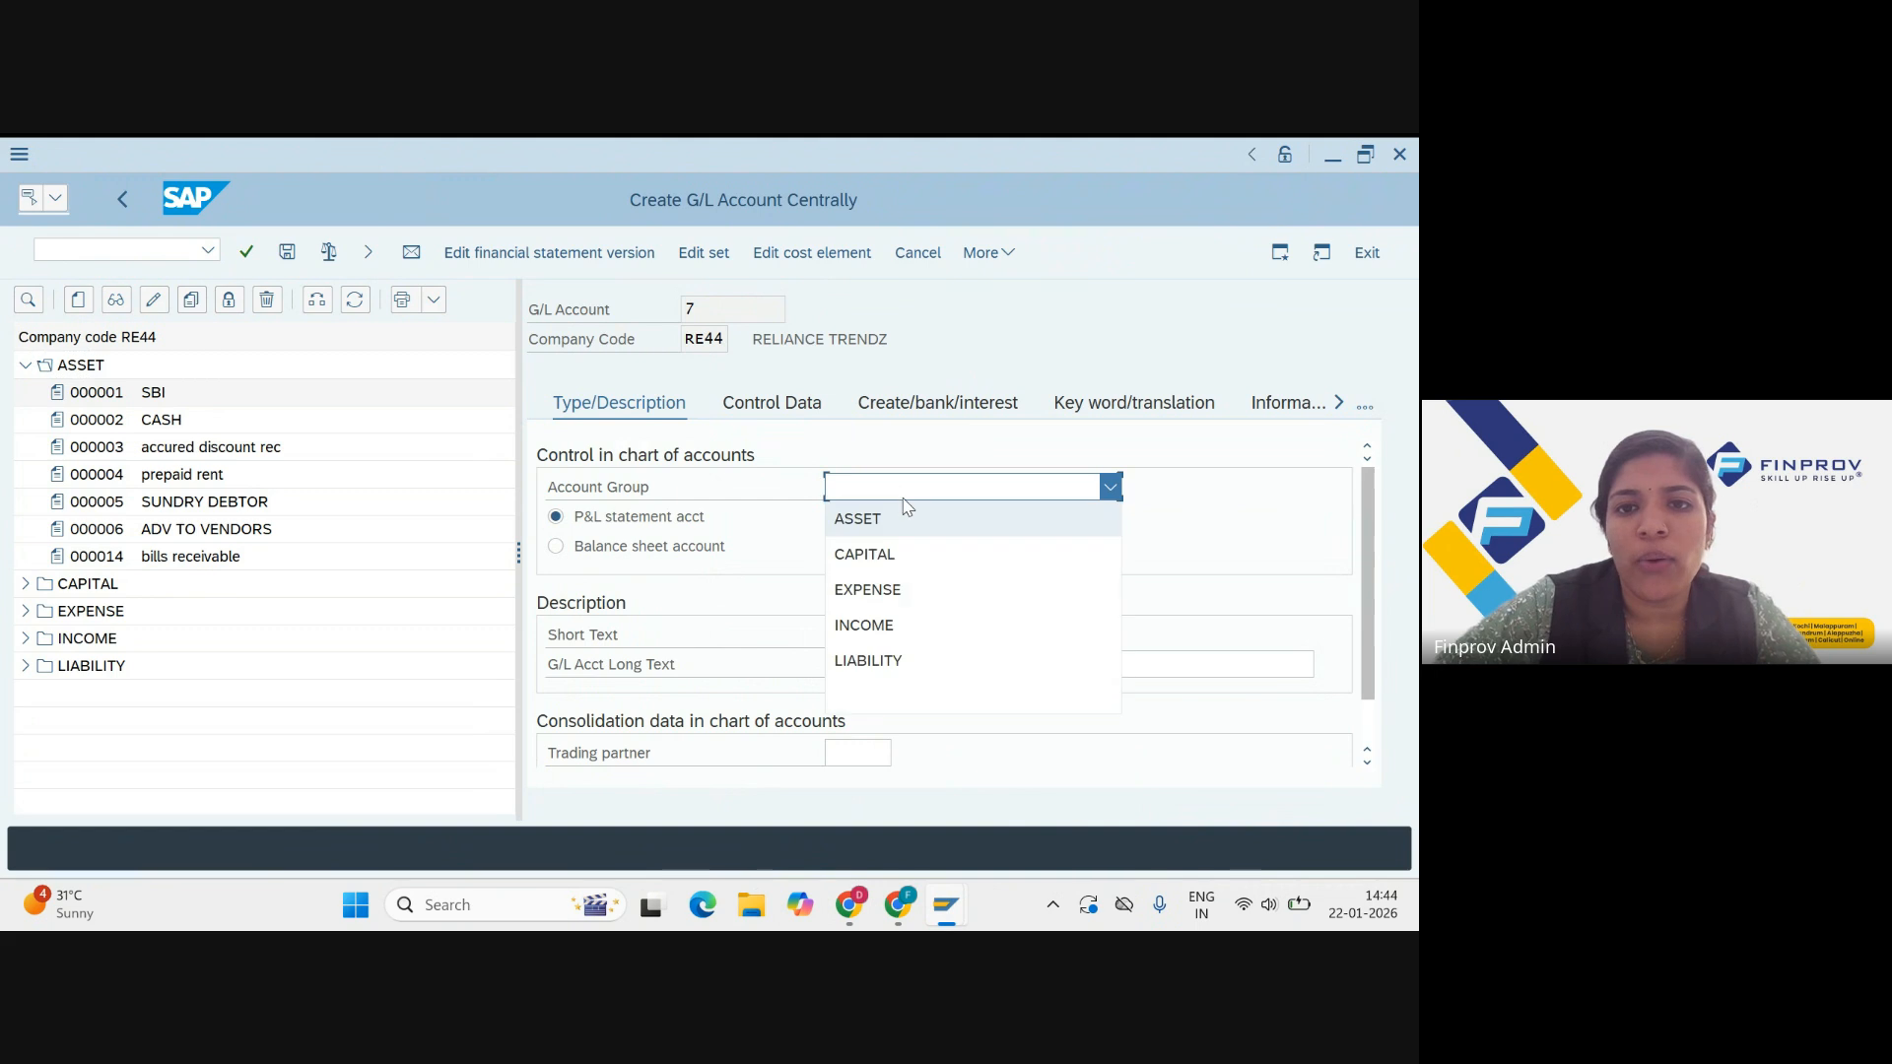
left_click(860, 519)
left_click(642, 549)
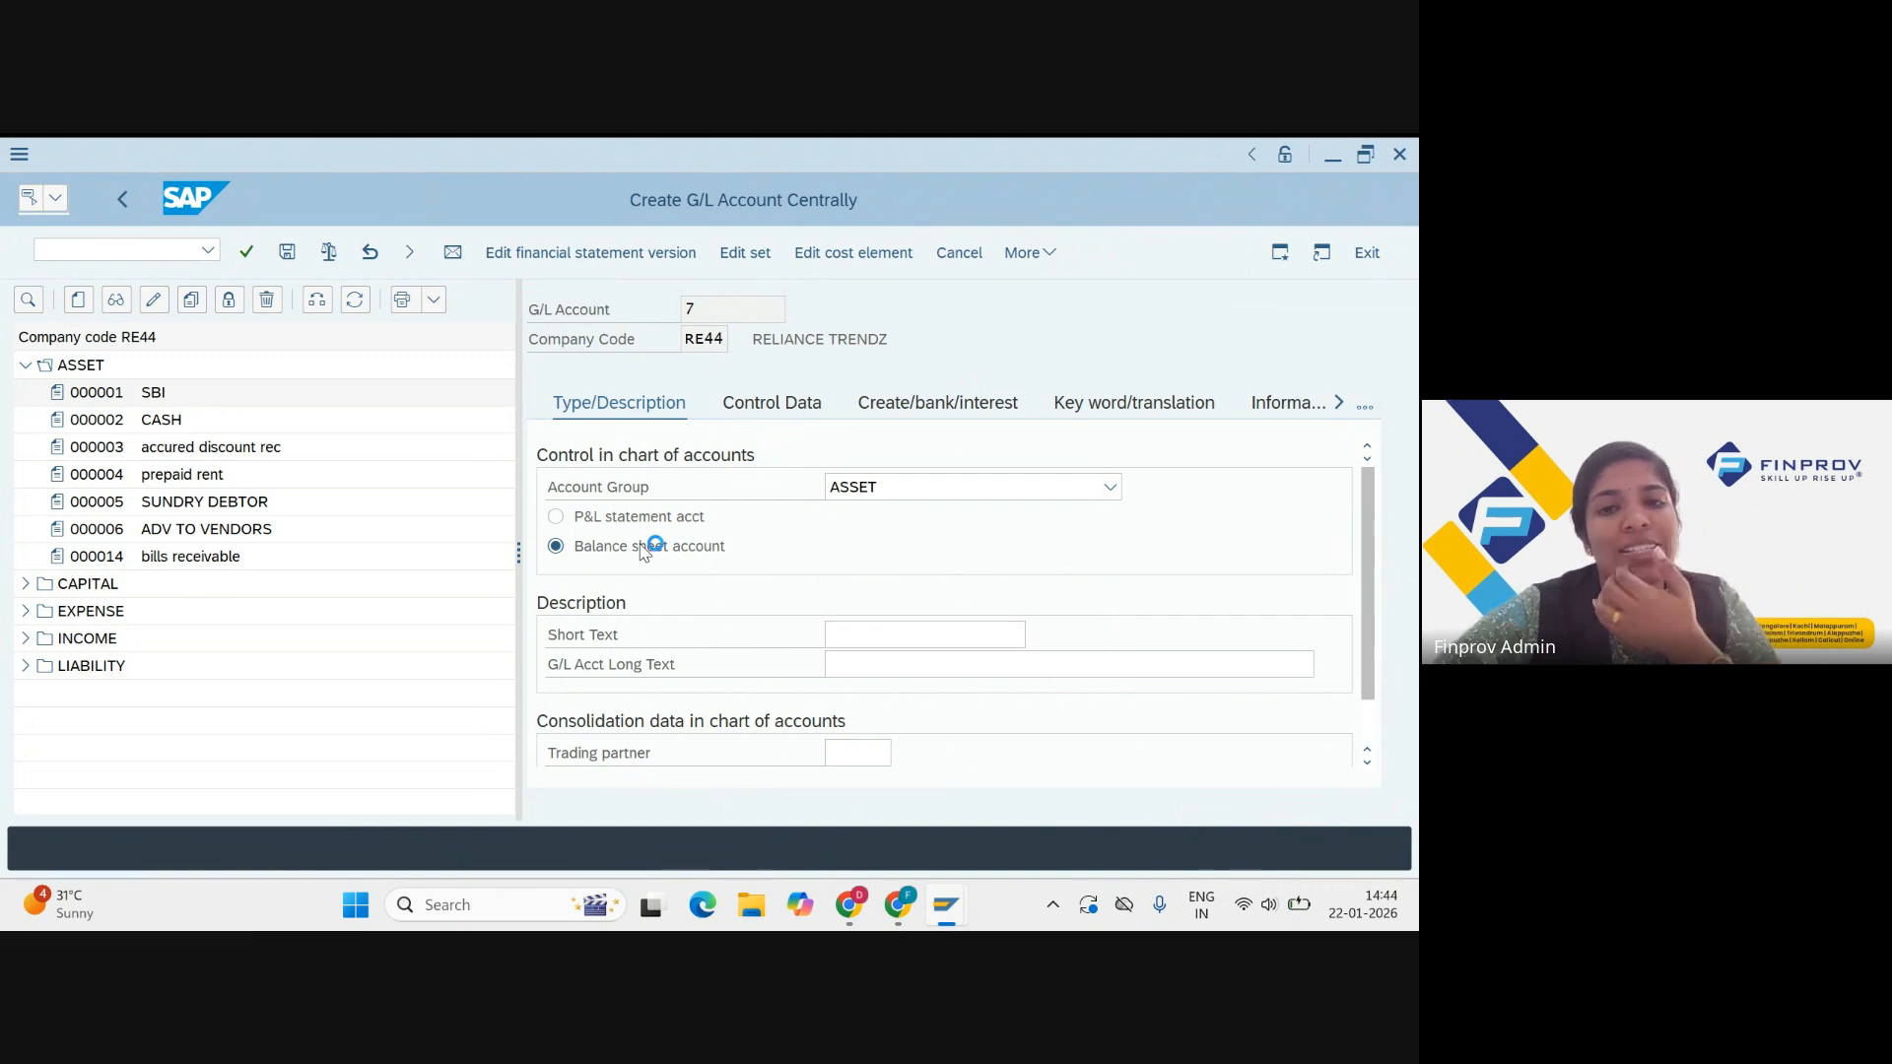
left_click(875, 627)
type("BILLS")
left_click(875, 661)
left_click(876, 662)
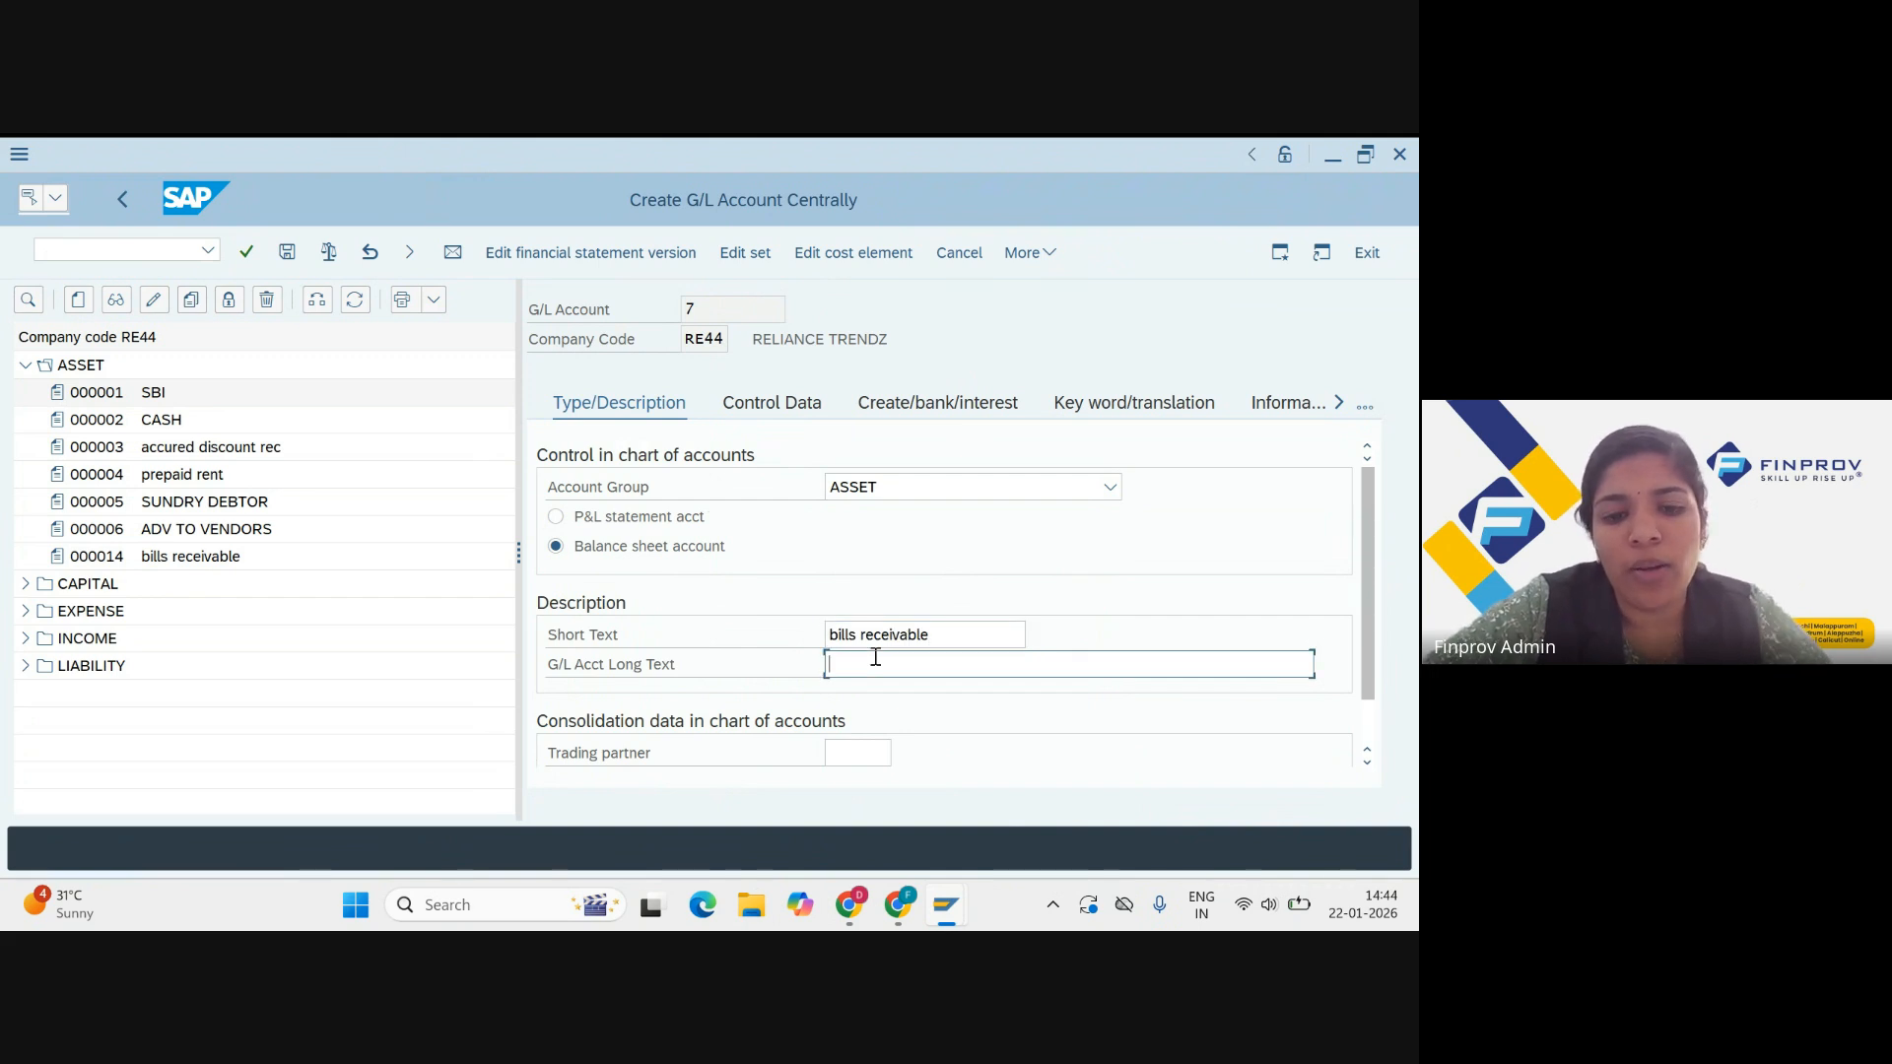
type("📢 Attention Students! 📢")
key("BackSpace")
key("BackSpace")
key("BackSpace")
key("BackSpace")
key("BackSpace")
key("BackSpace")
key("BackSpace")
key("BackSpace")
key("BackSpace")
key("BackSpace")
key("BackSpace")
key("BackSpace")
key("BackSpace")
key("BackSpace")
key("BackSpace")
key("BackSpace")
key("BackSpace")
key("BackSpace")
key("BackSpace")
key("BackSpace")
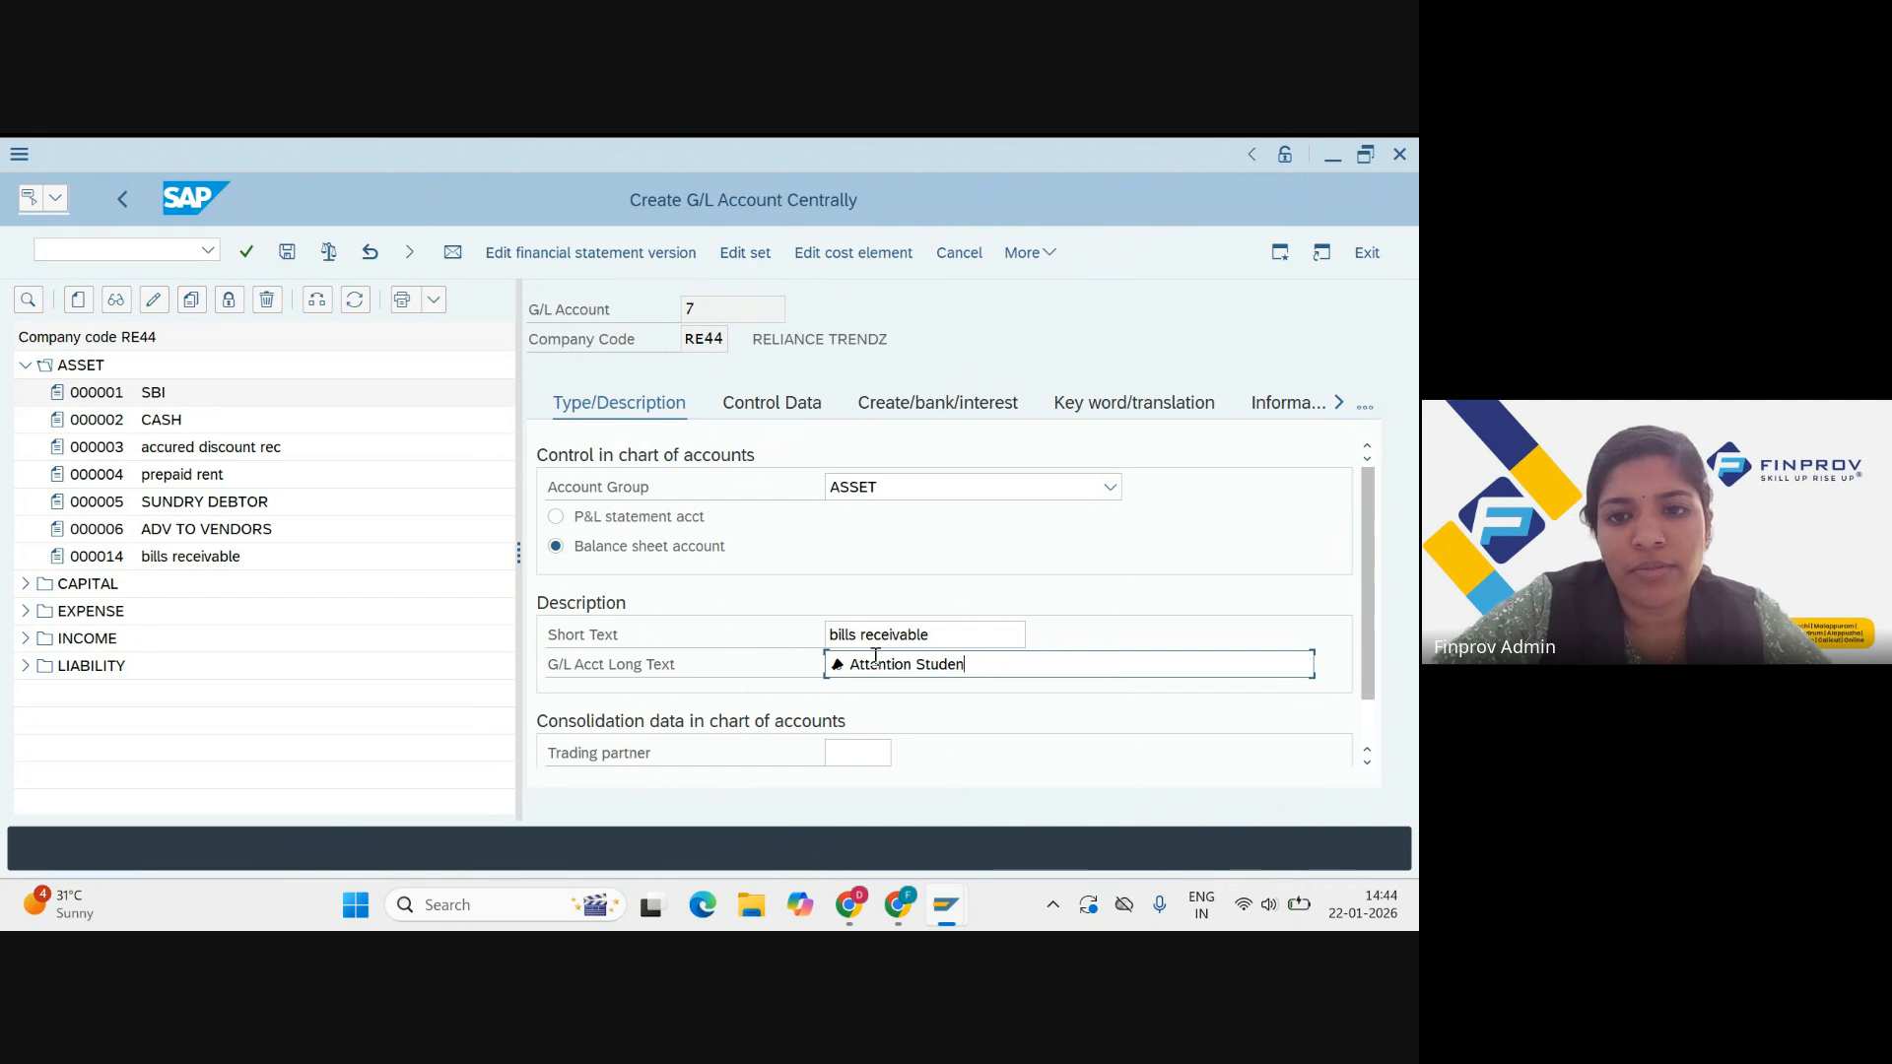
Step: Copy the short text "bills receivable" into the G/L account long text
left_click(950, 635)
key("ctrl+a")
key("ctrl+c")
key("ctrl+v")
key("BackSpace")
key("BackSpace")
key("BackSpace")
key("BackSpace")
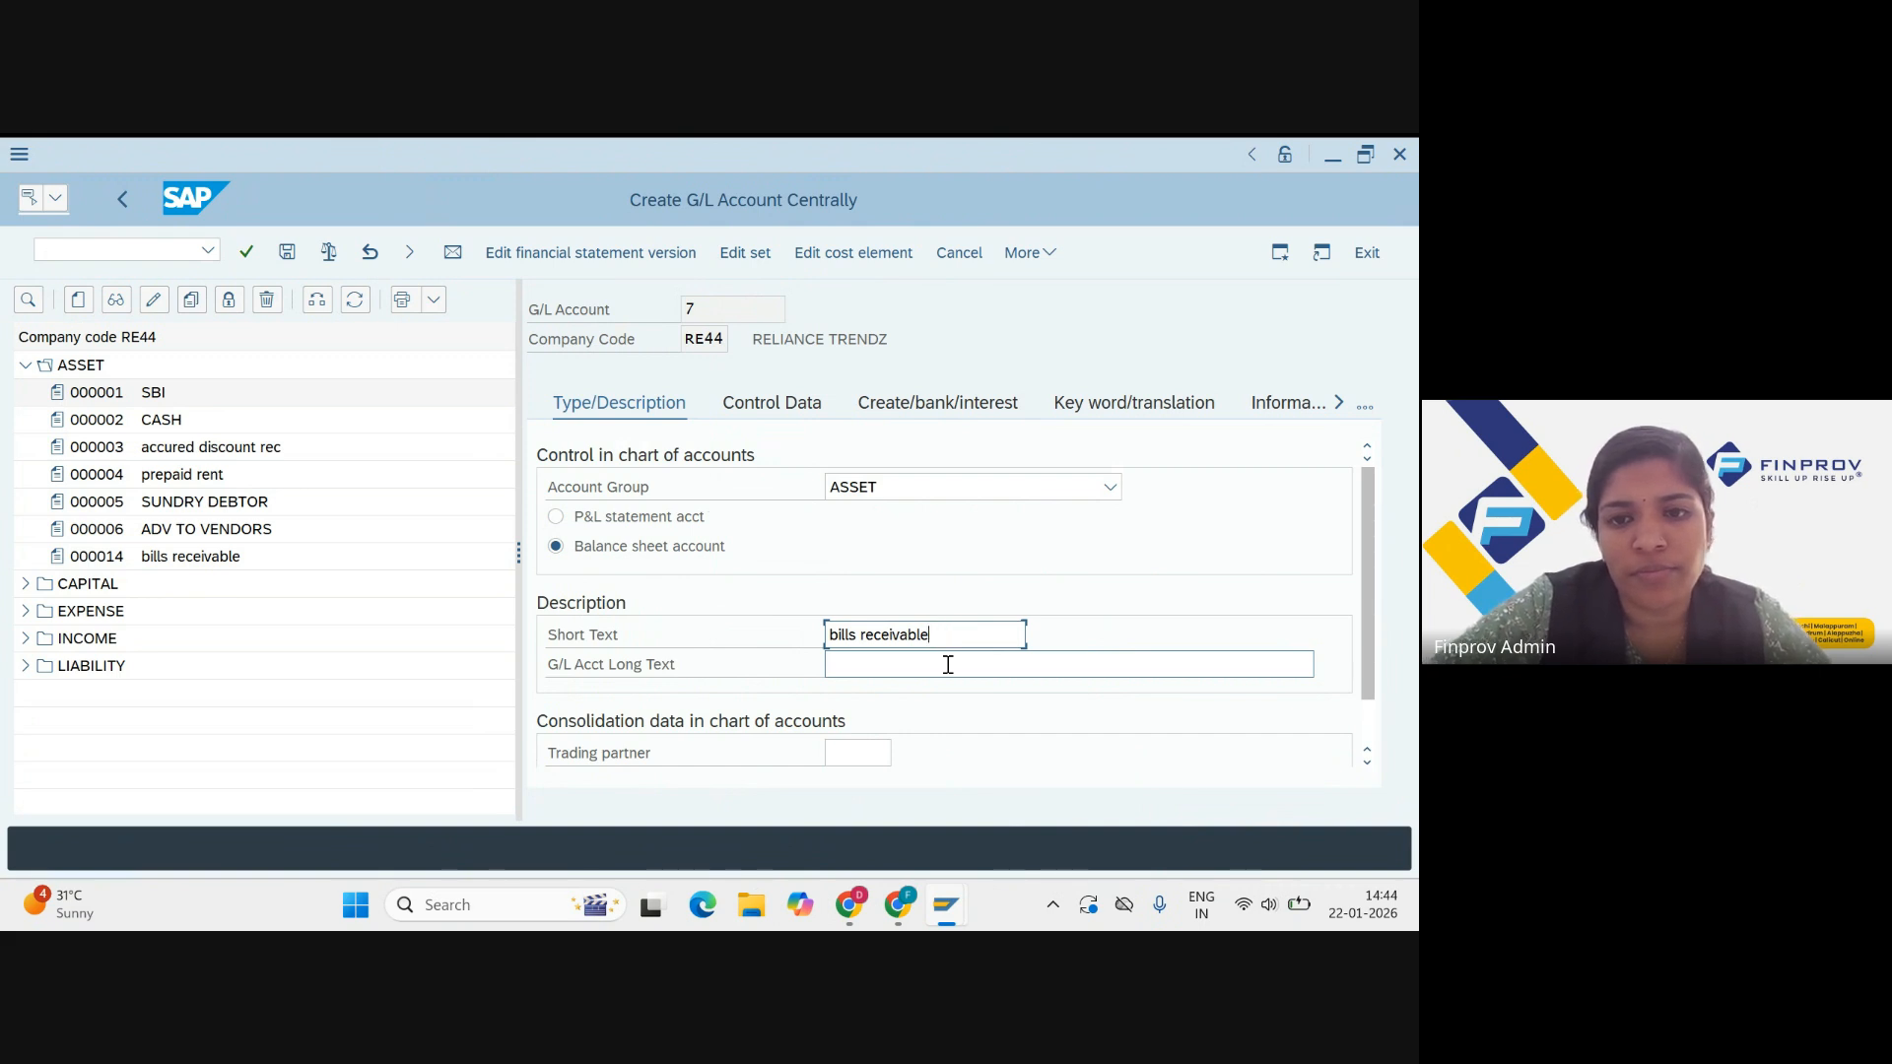
key("ctrl+a")
key("ctrl+c")
left_click(948, 665)
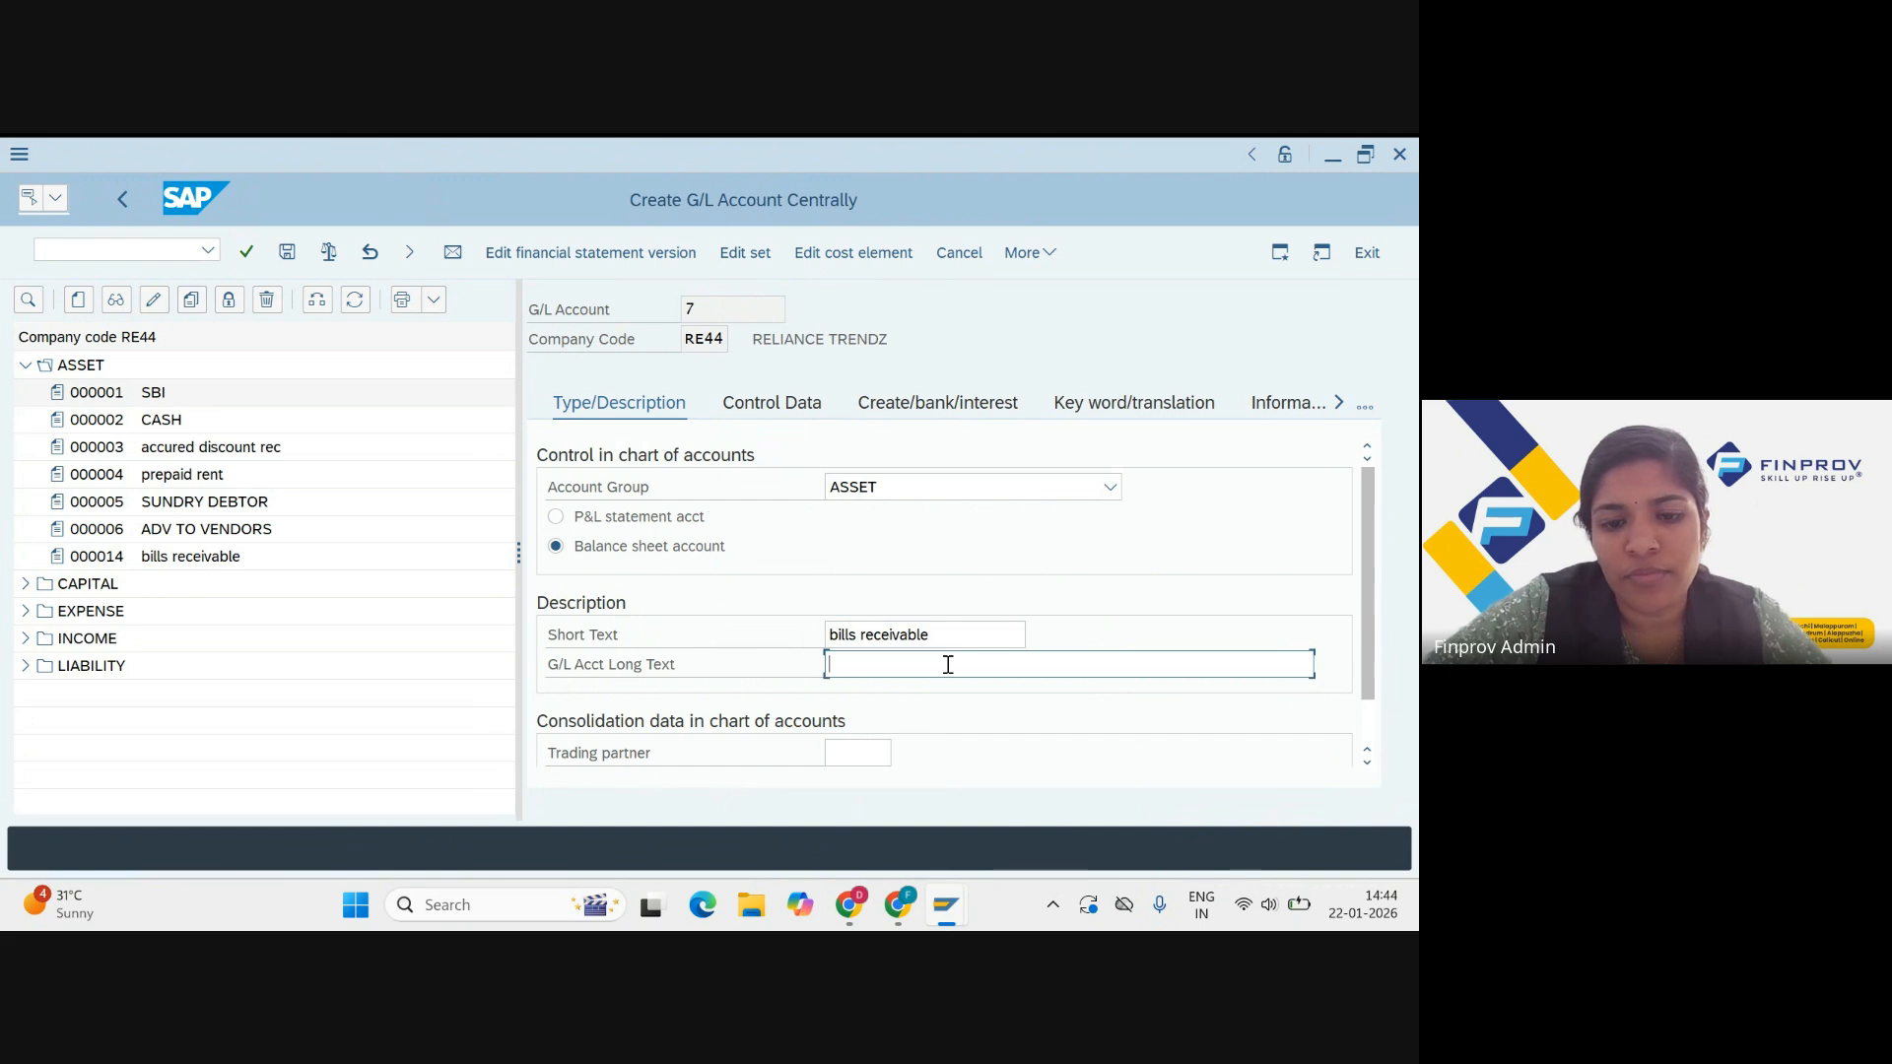
key("ctrl+v")
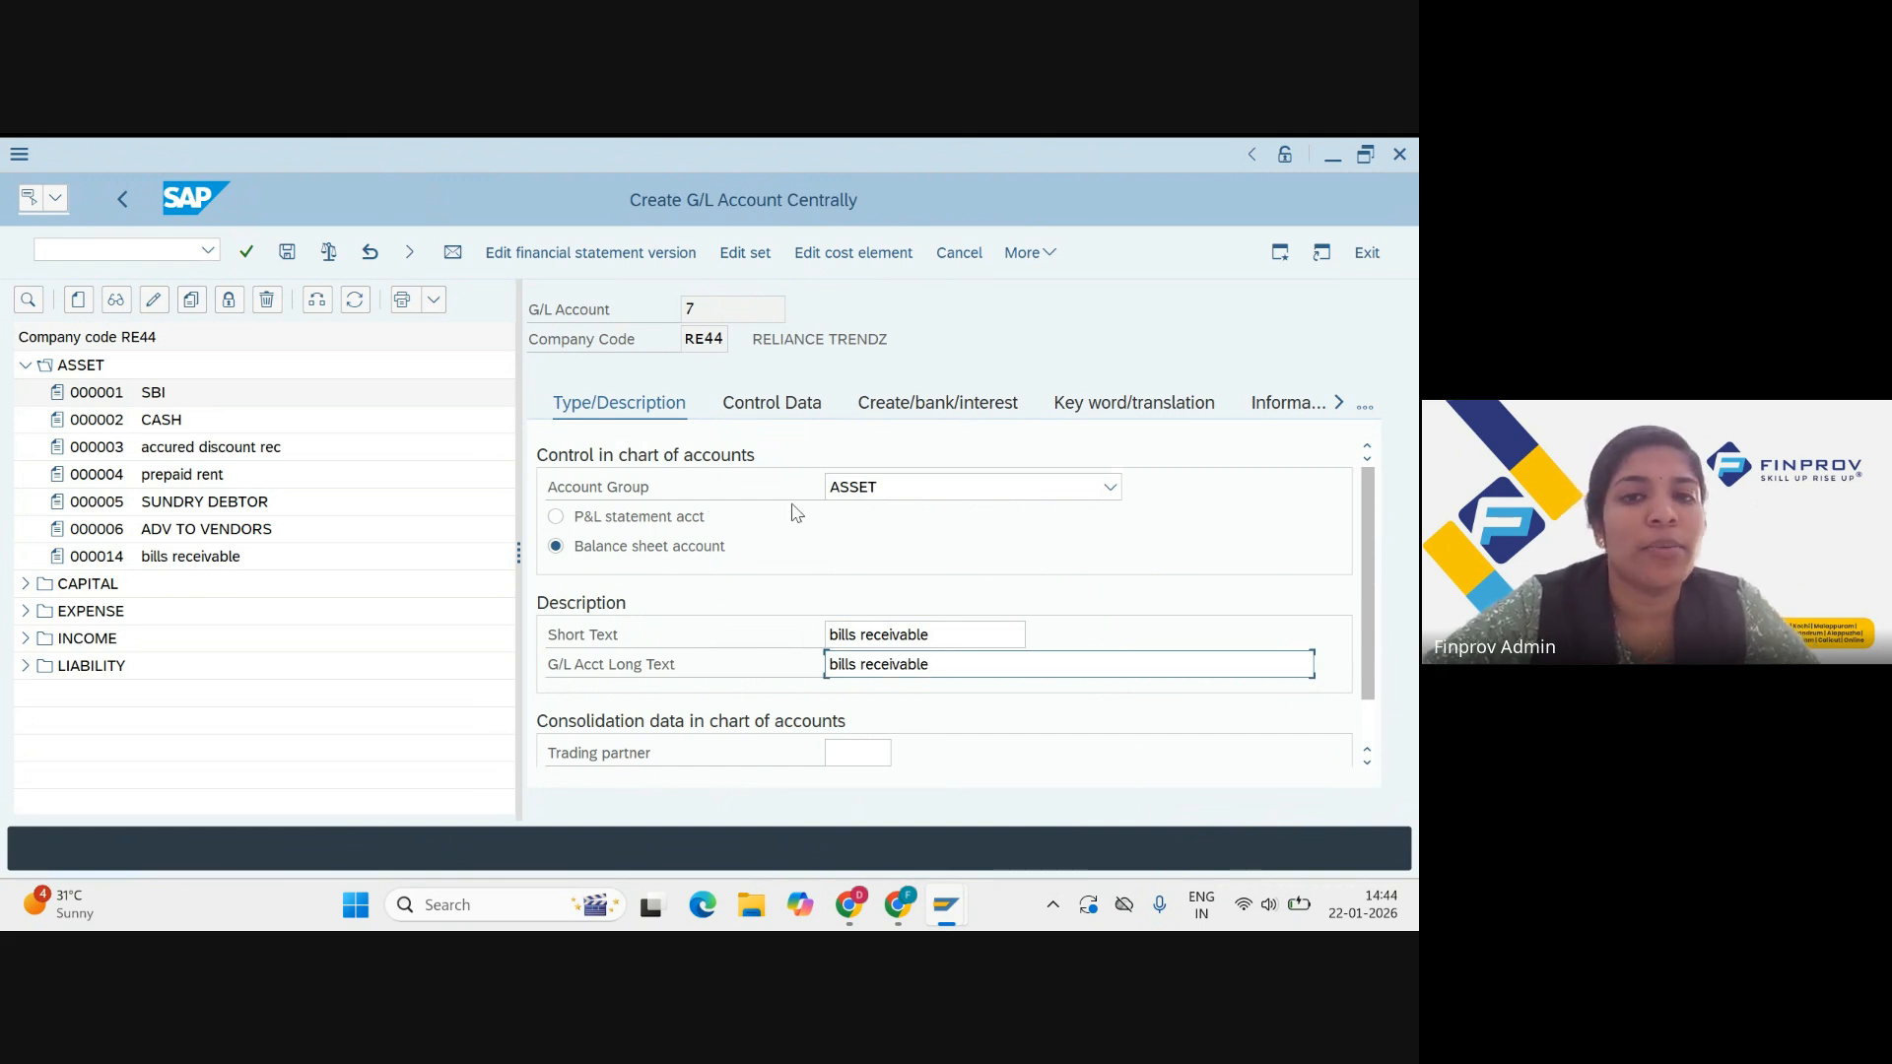
Step: Enable line item display in the account's control data and set the sort key to 001
left_click(754, 408)
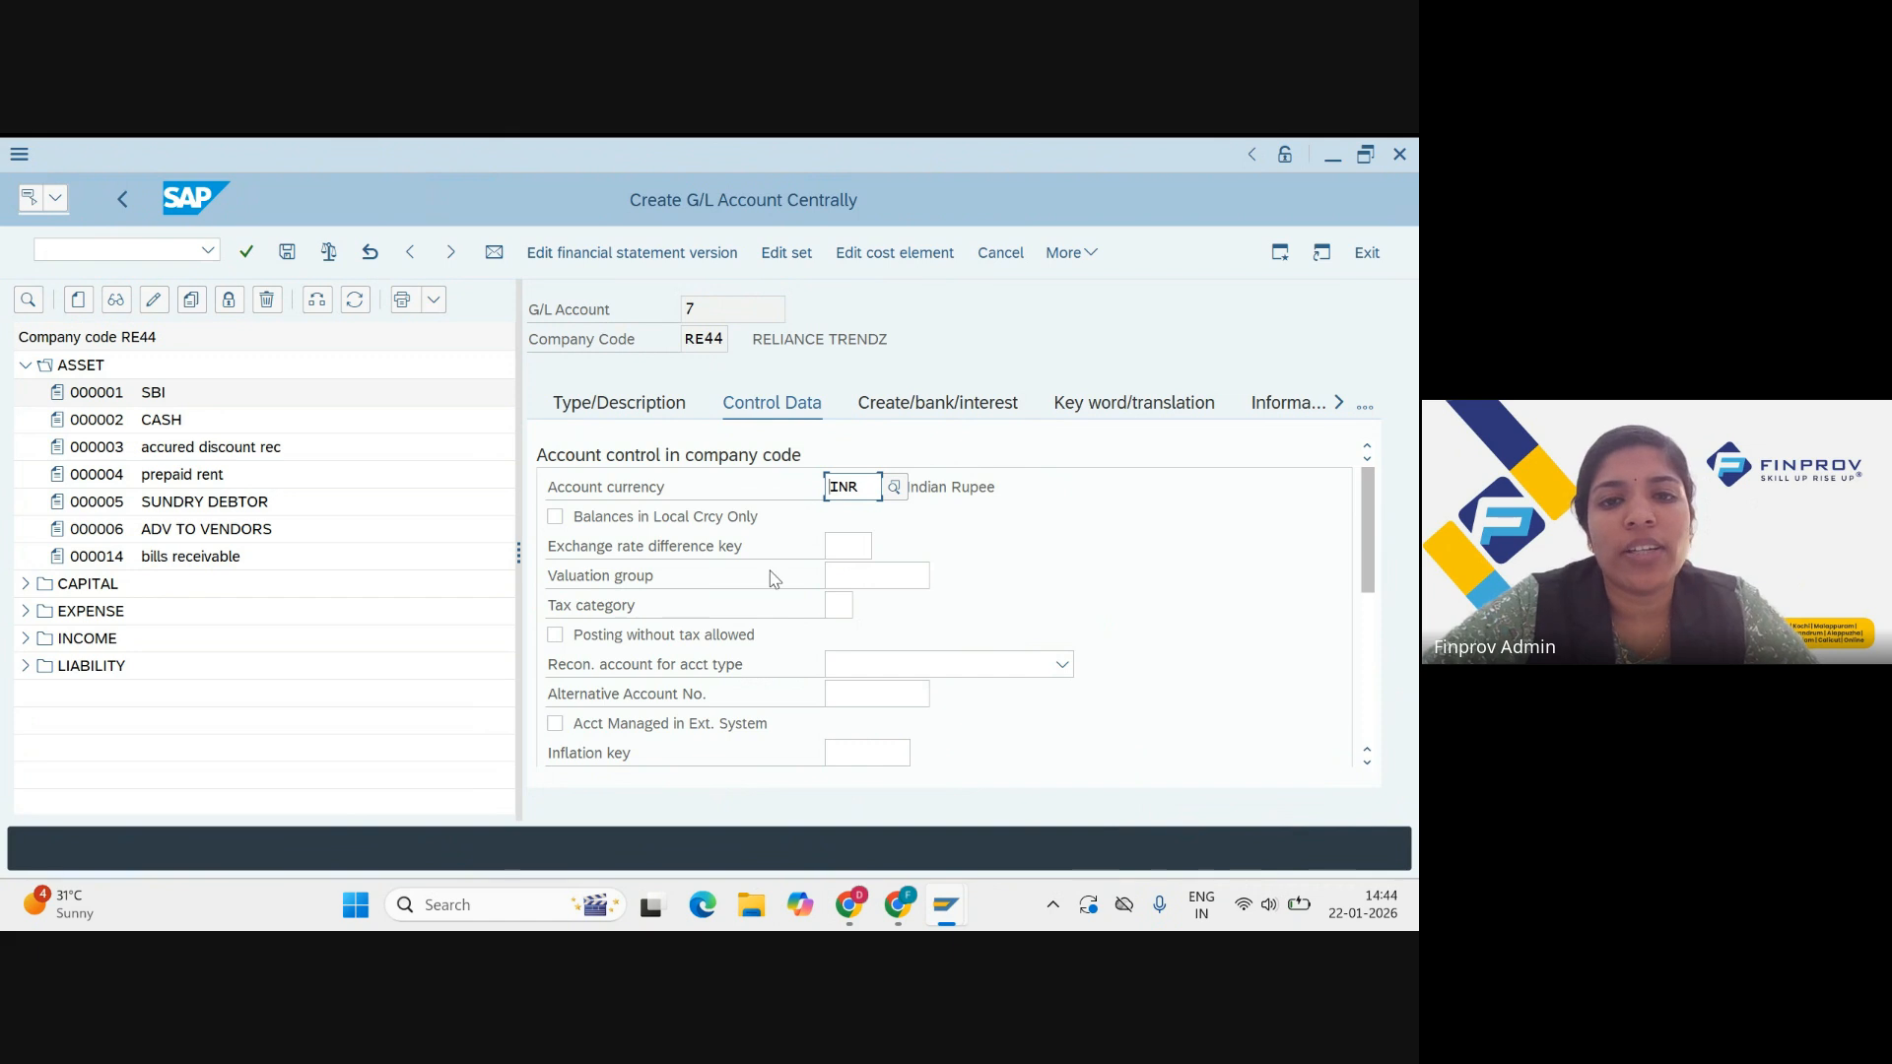
scroll(775, 579, "down", 3)
scroll(774, 579, "down", 3)
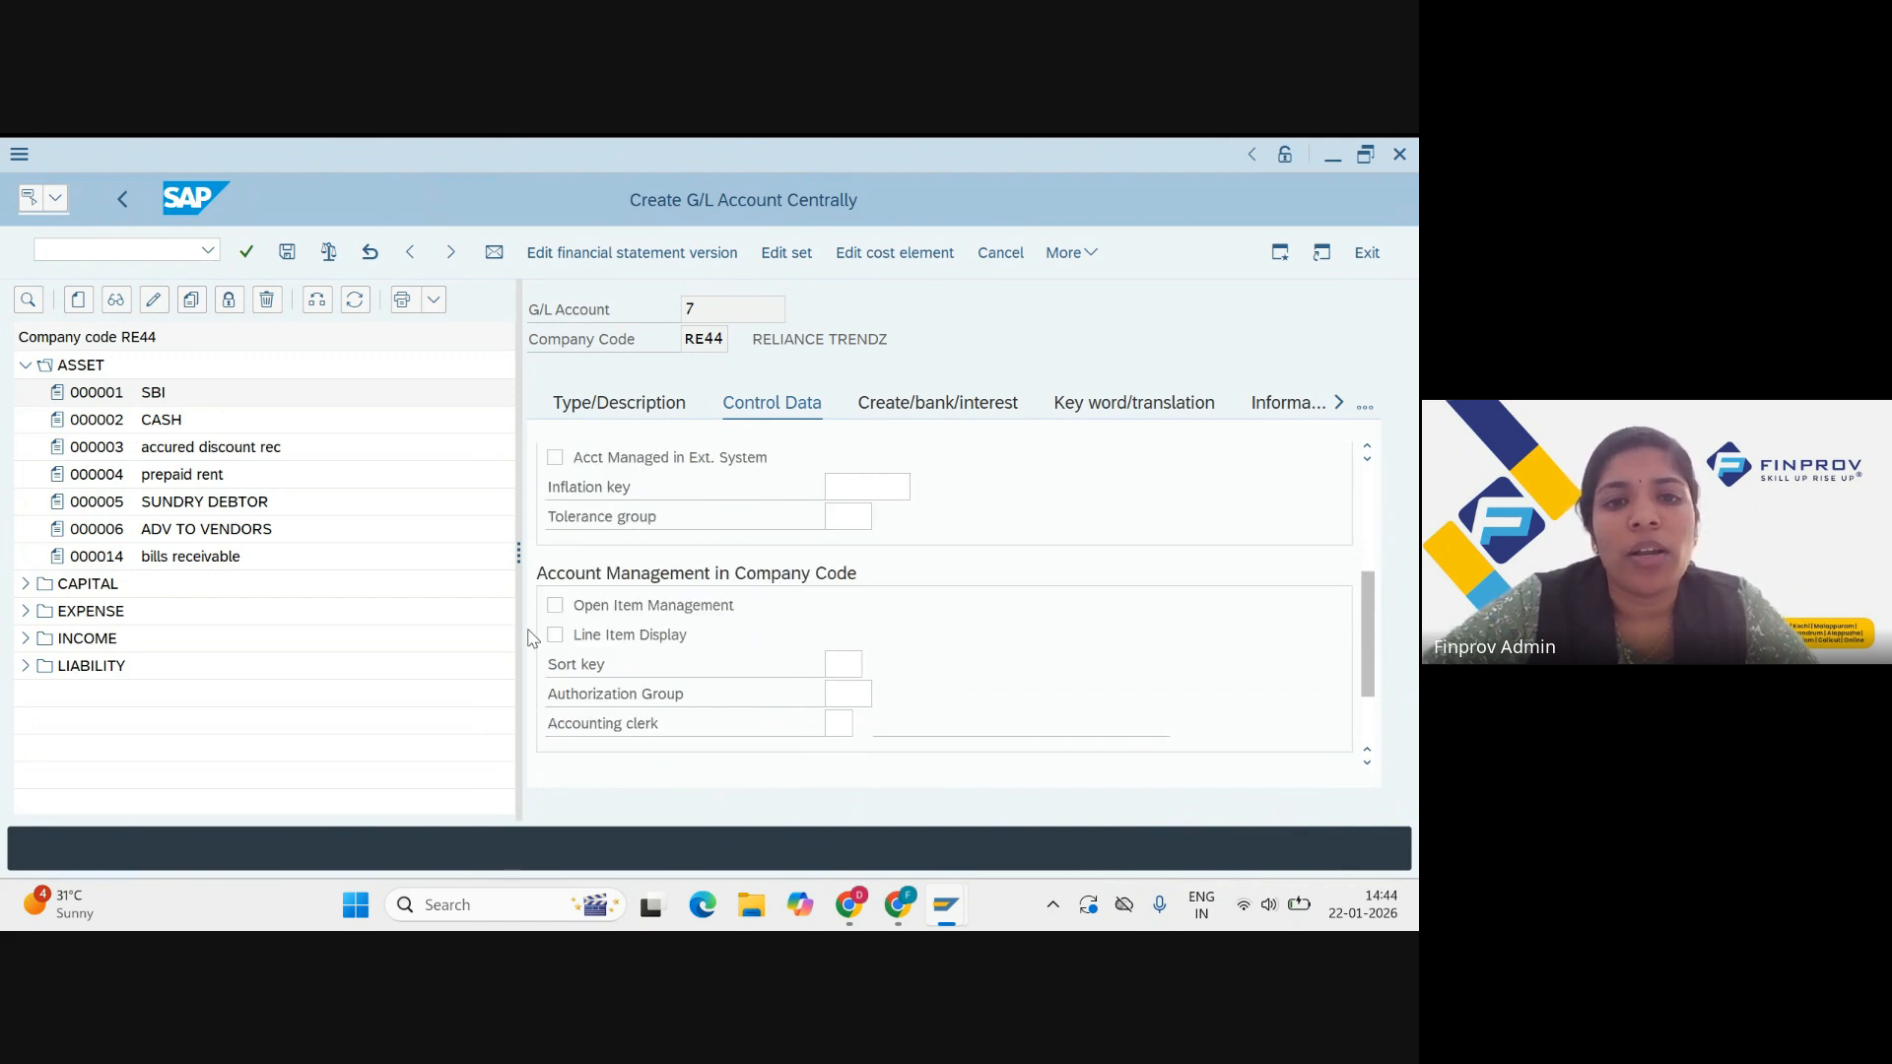
left_click(851, 663)
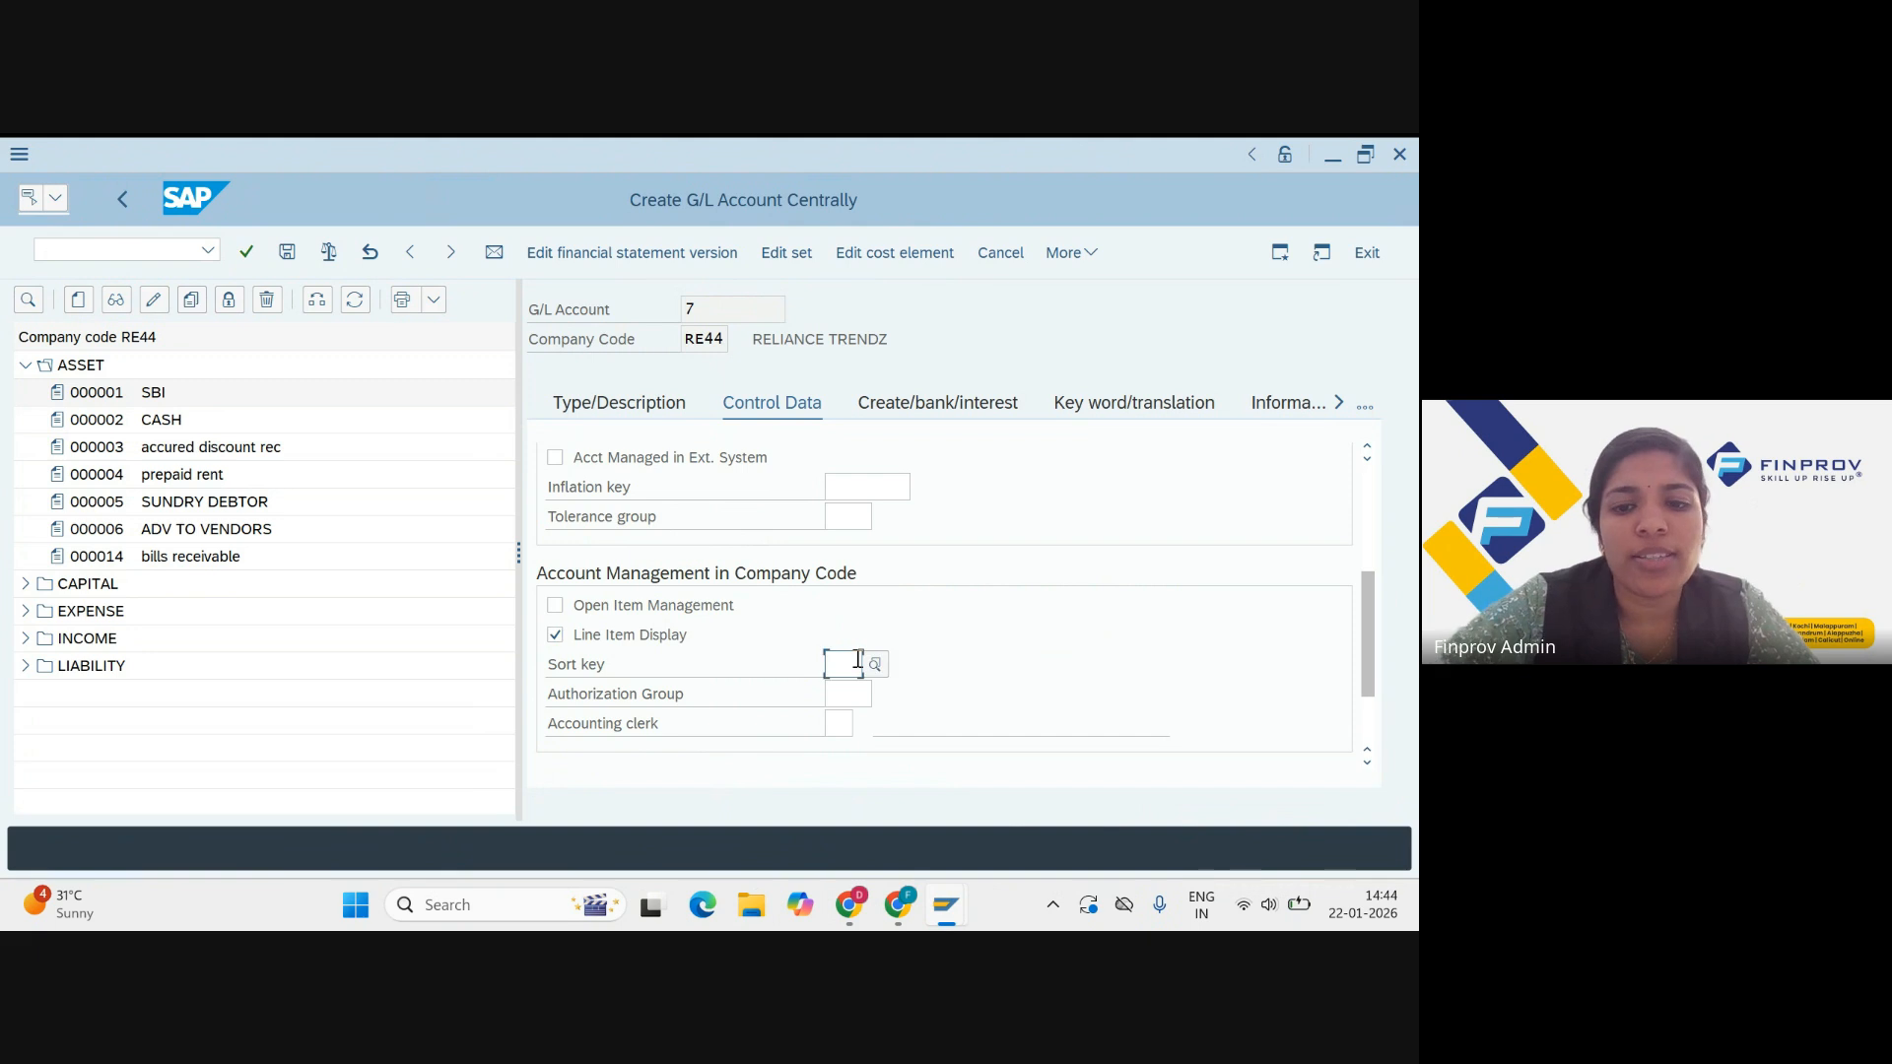
type("001")
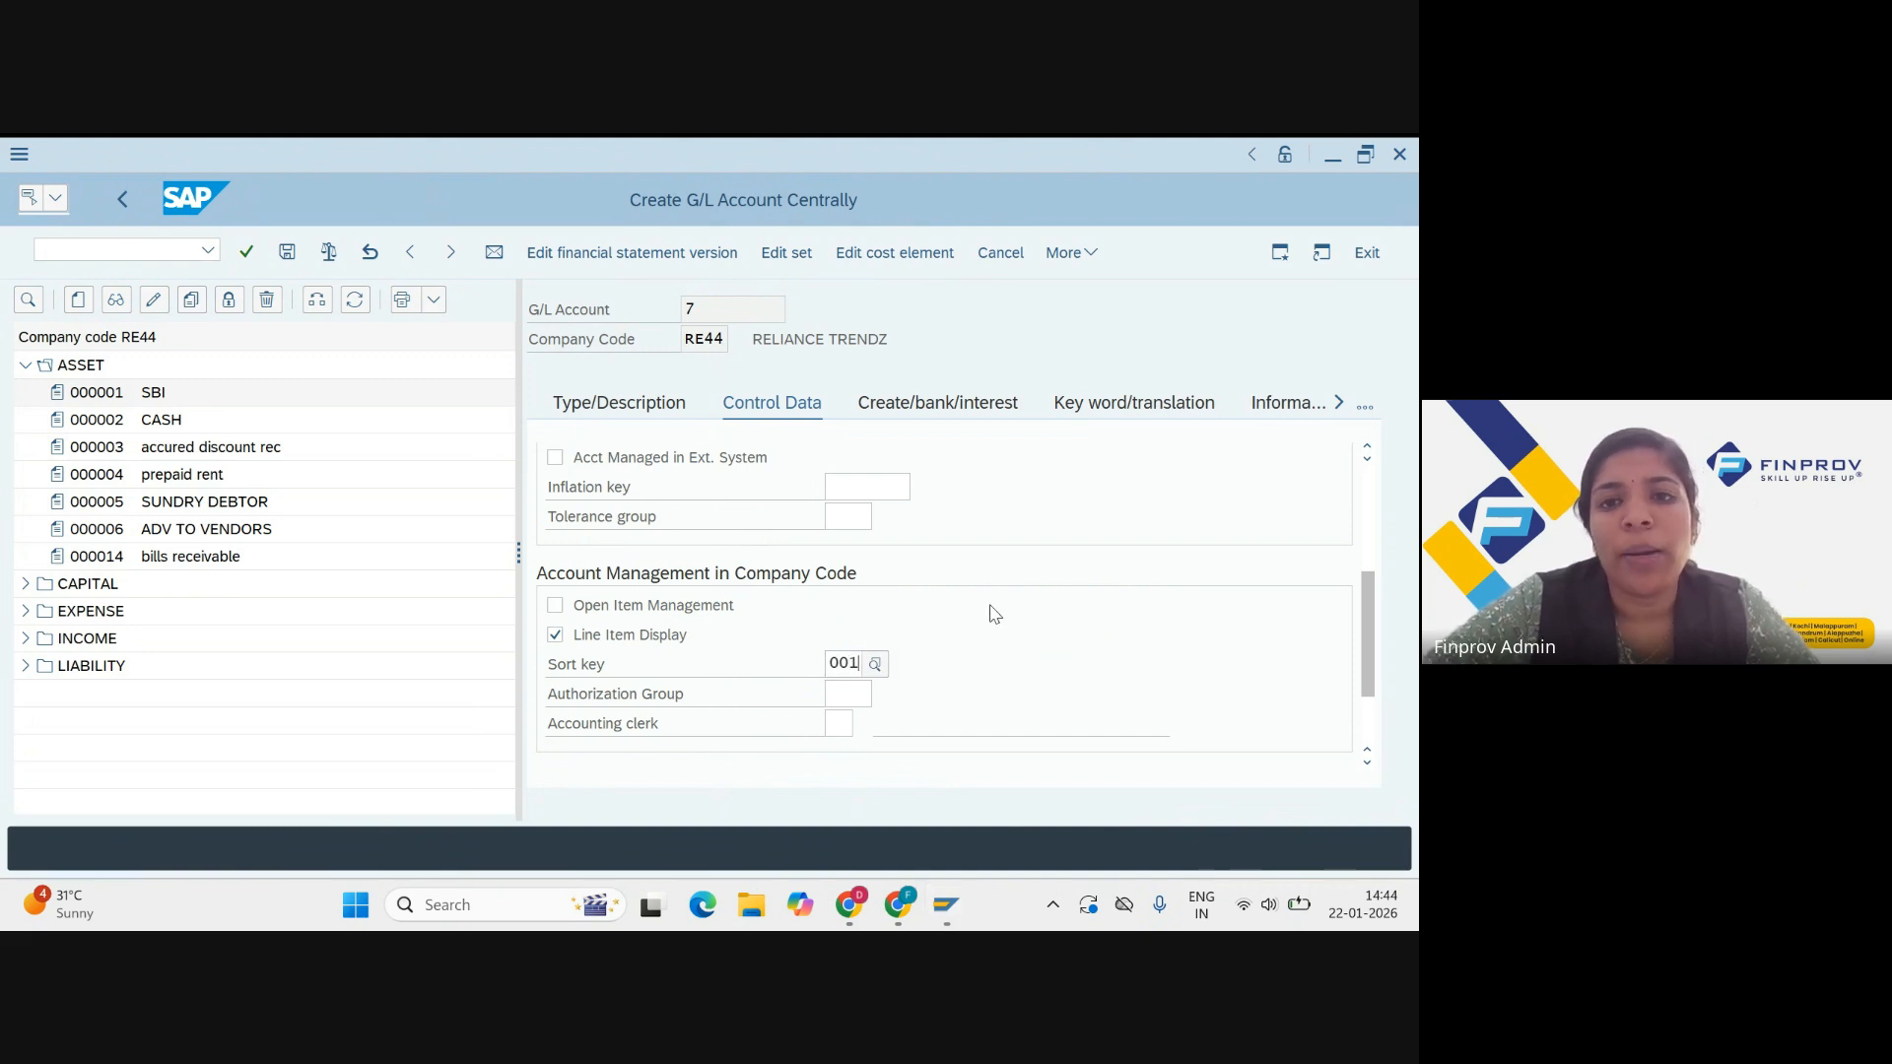
Step: Set the reconciliation account type to Customers in the control data
scroll(995, 614, "up", 3)
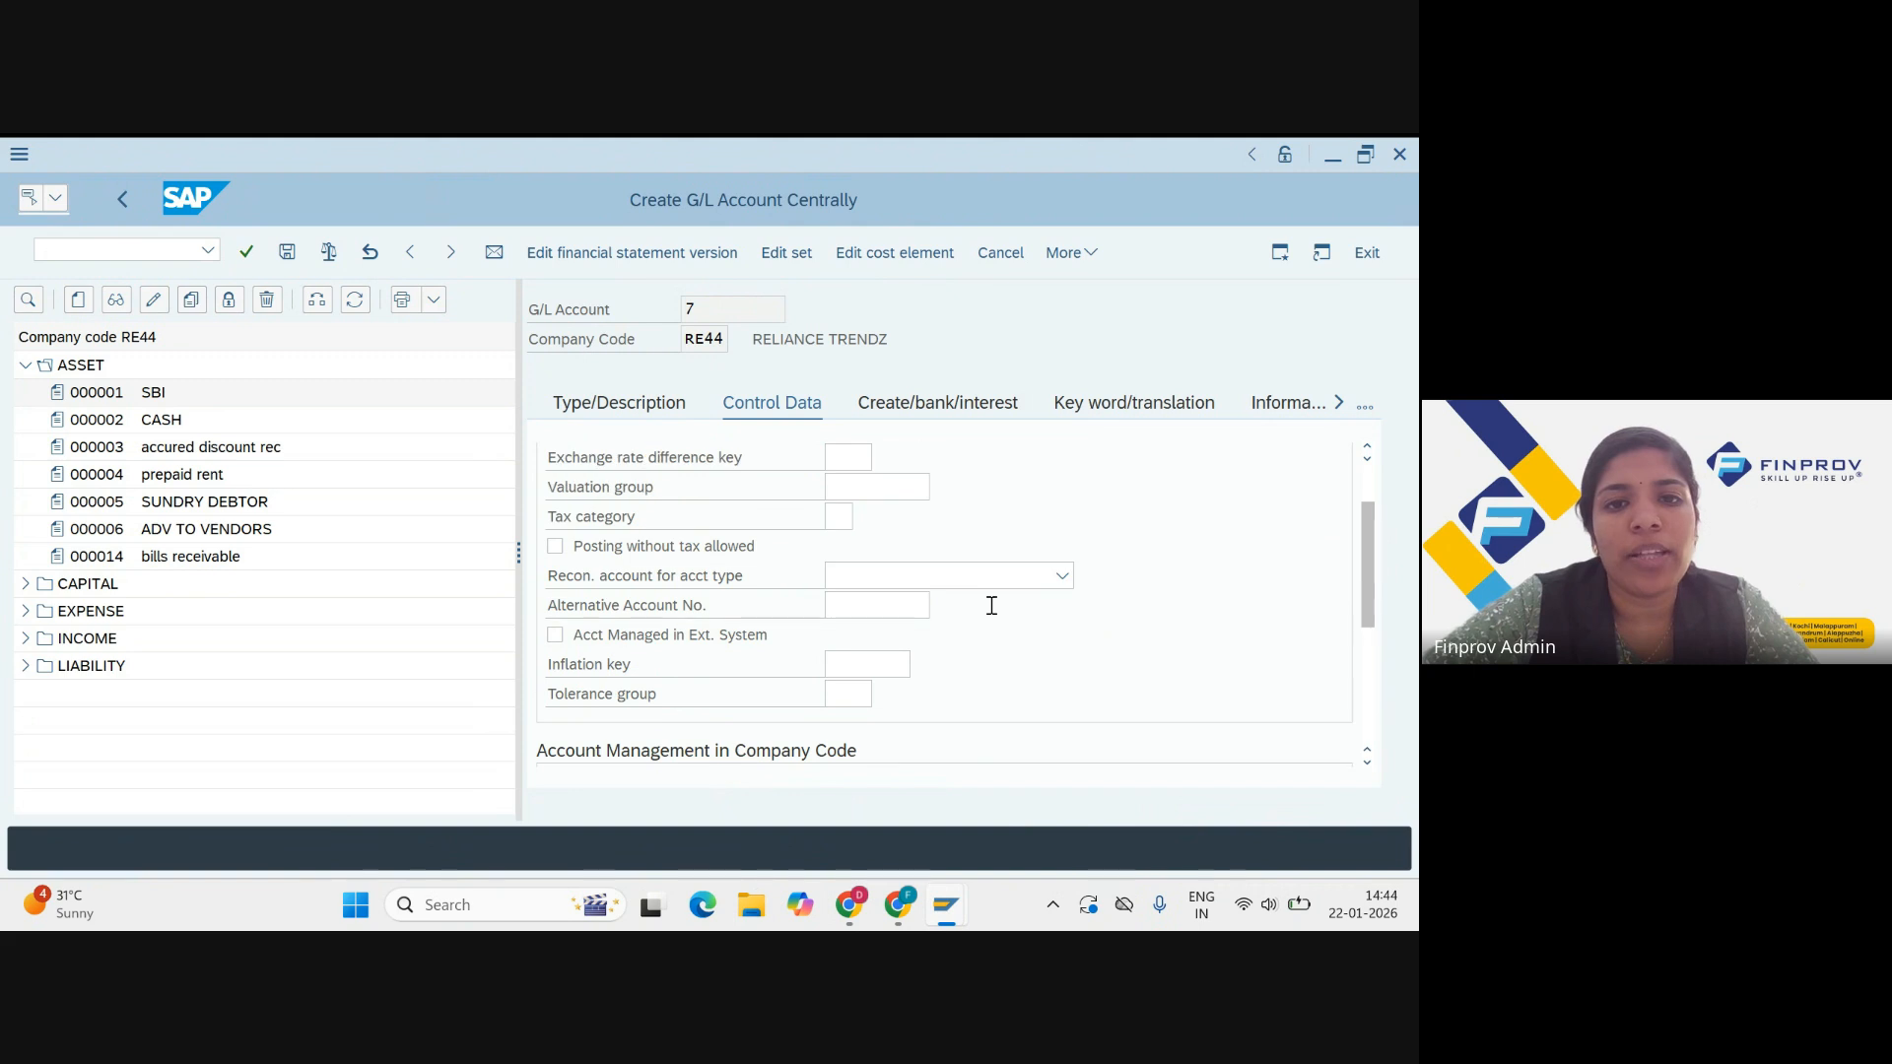
left_click(914, 577)
left_click(904, 645)
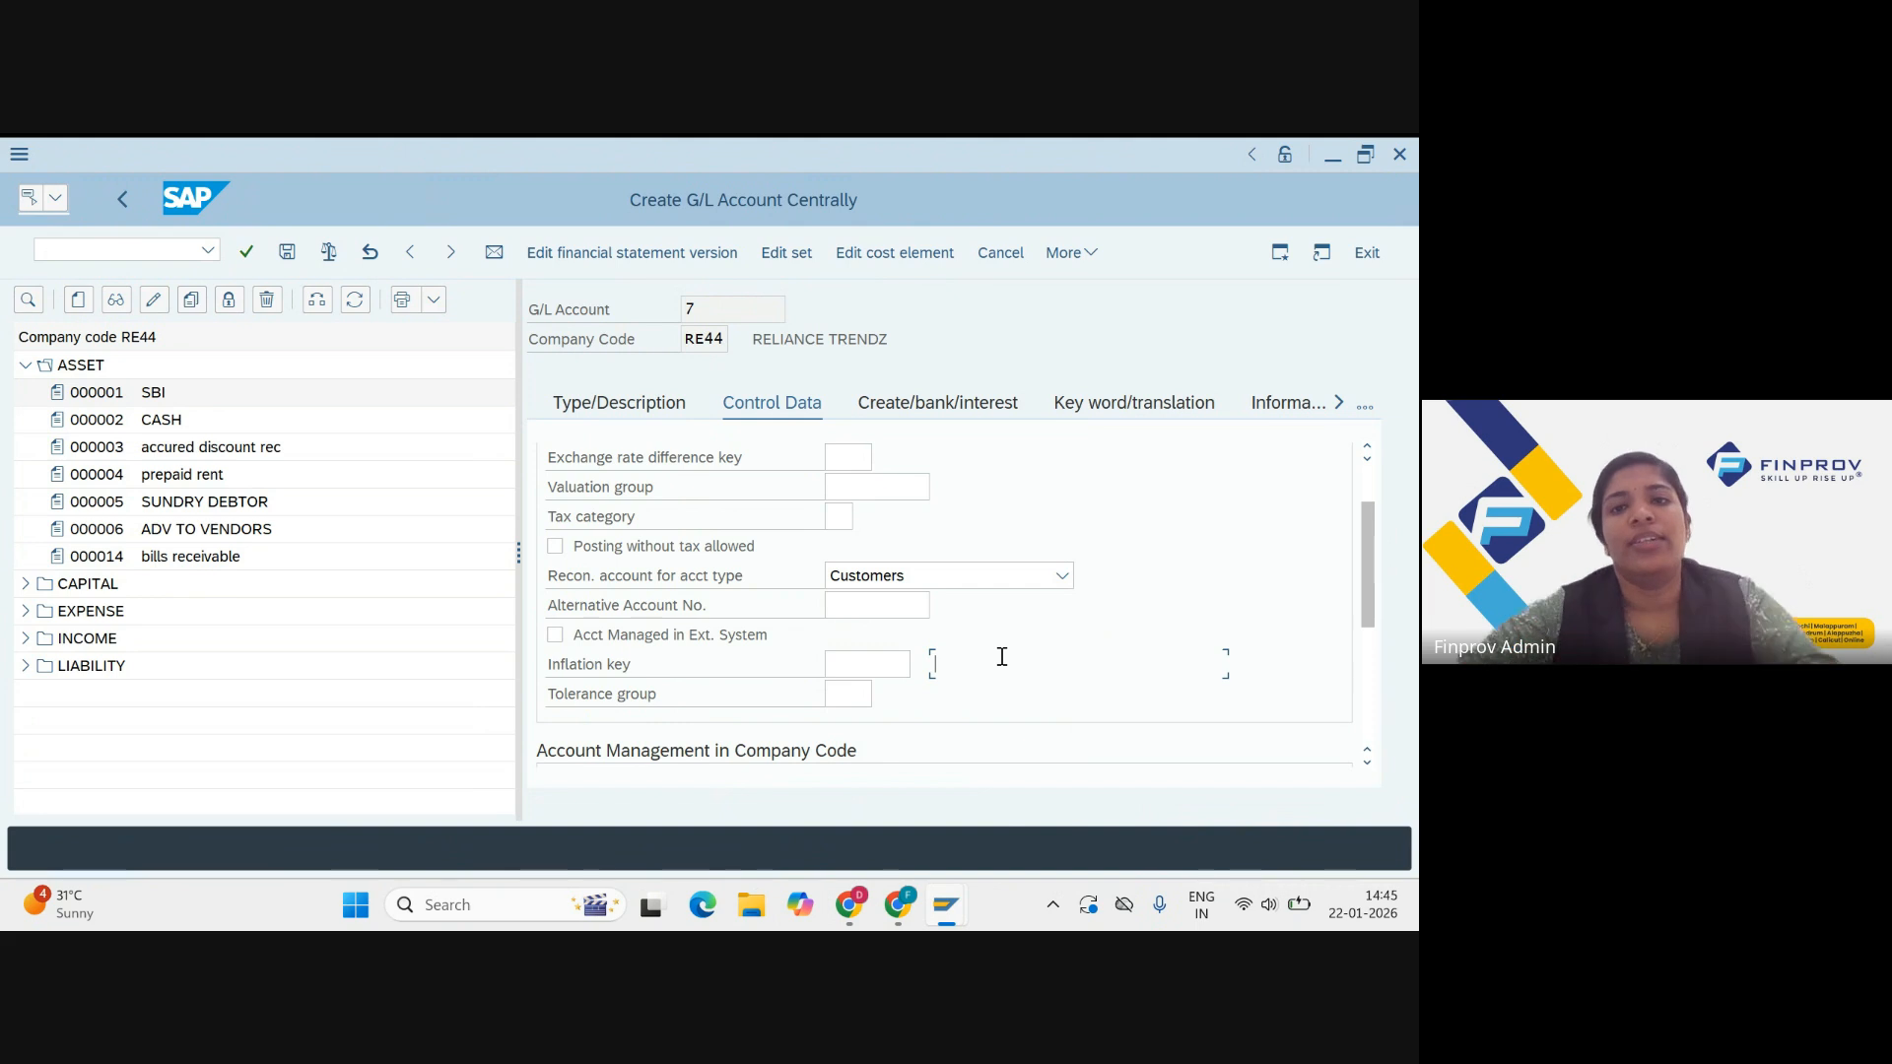
scroll(1002, 656, "down", 4)
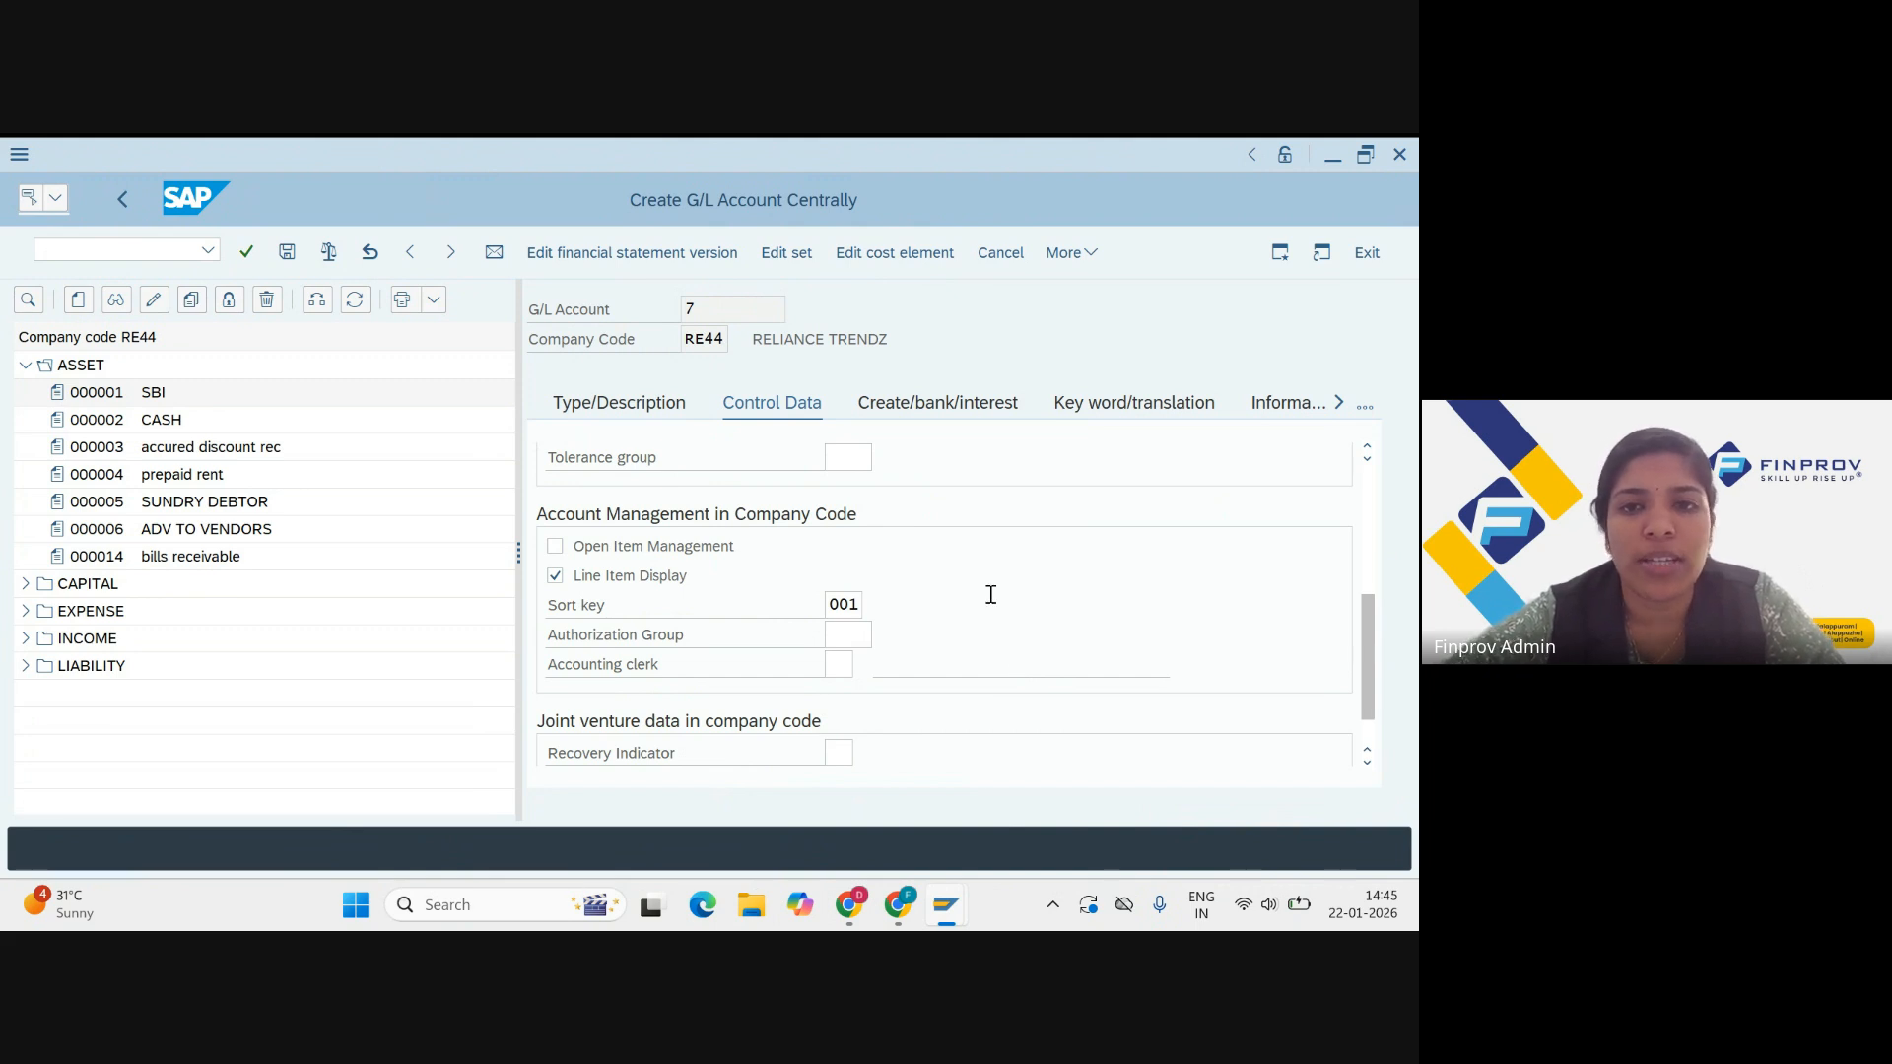
Step: Assign field status group G067 (Reconciliation accounts) in the document creation settings
left_click(963, 422)
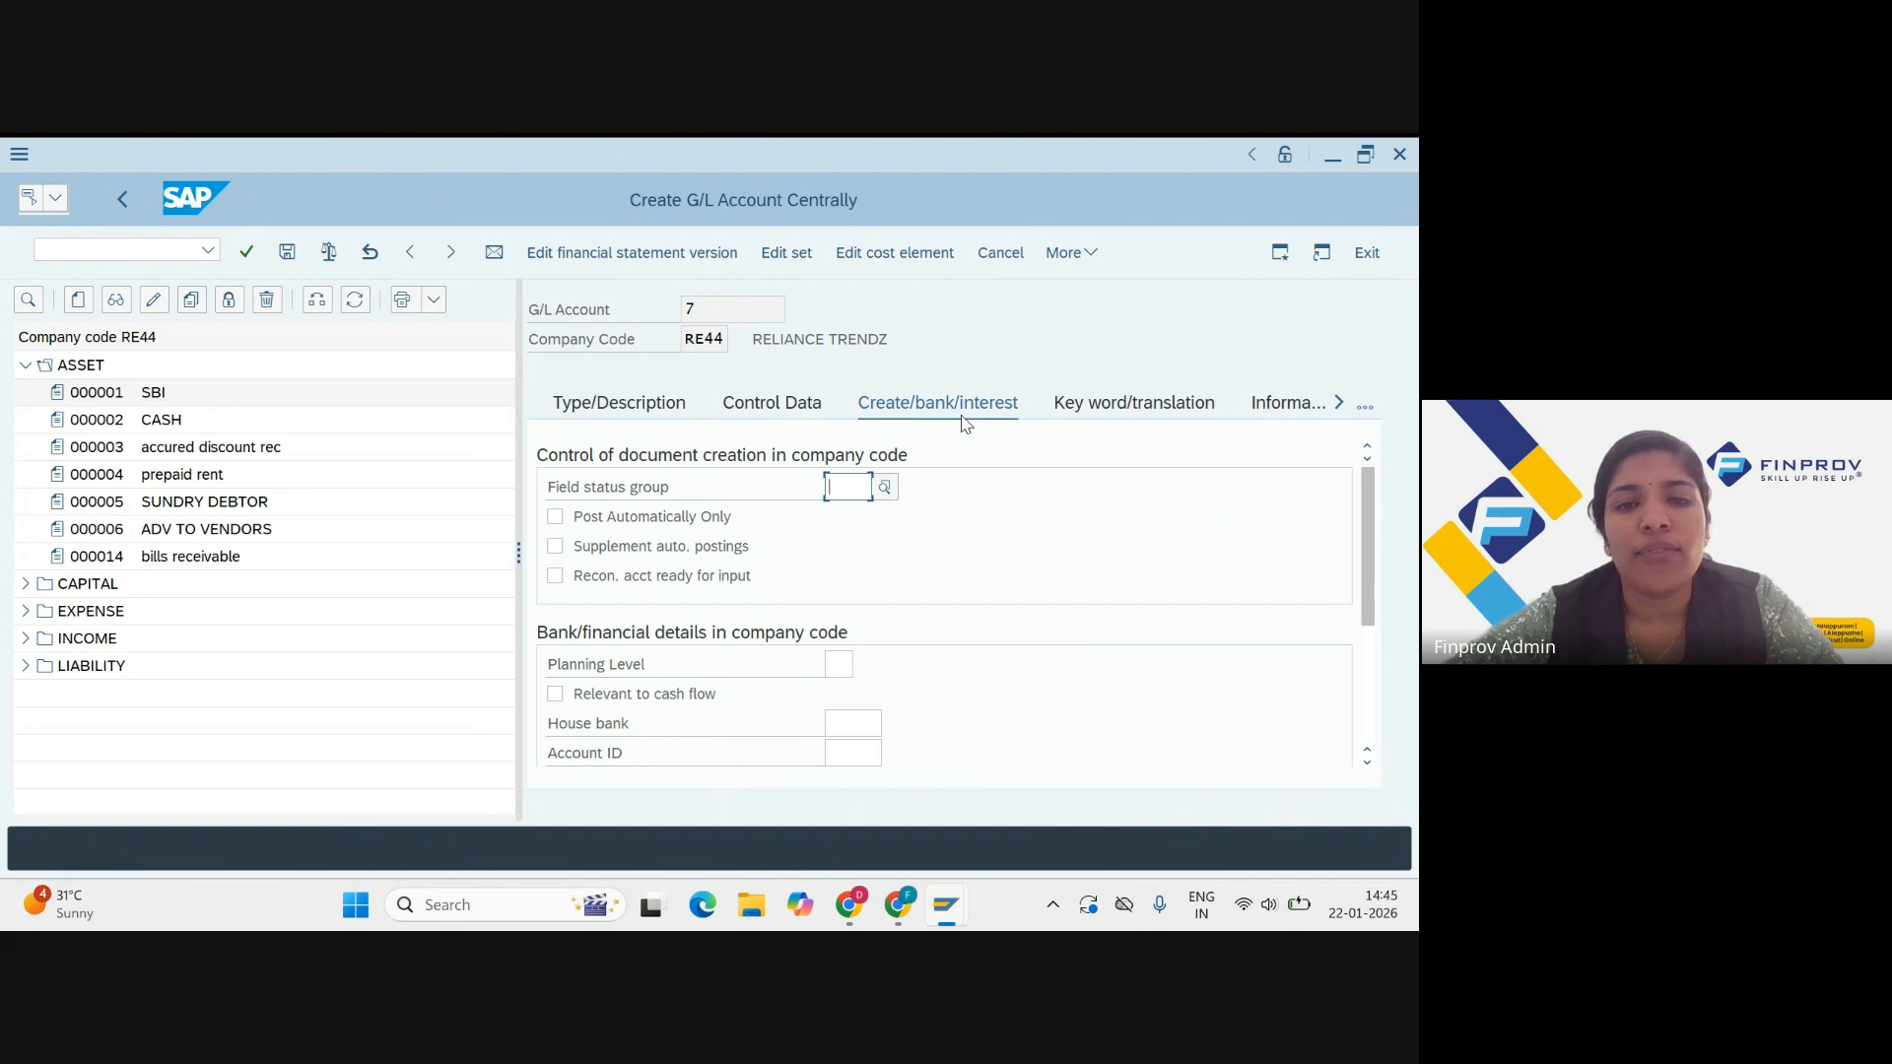
type("G067")
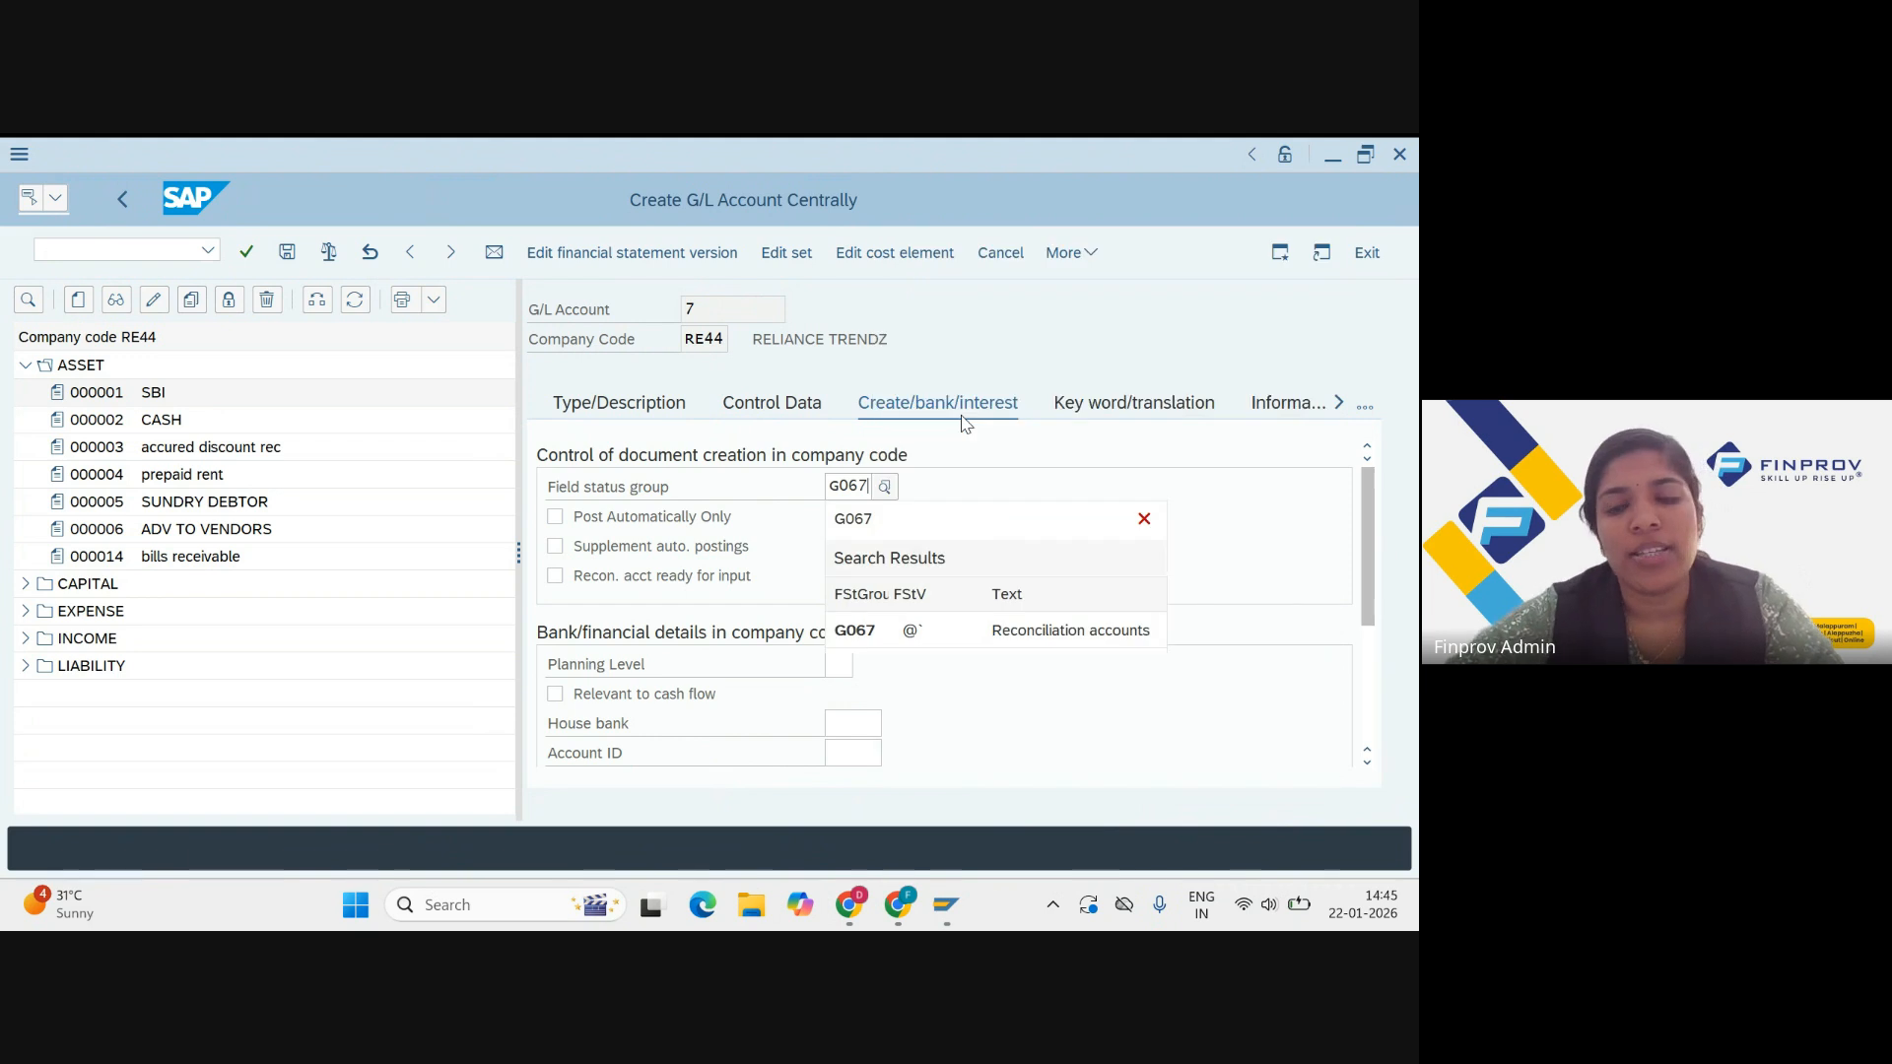
left_click(913, 631)
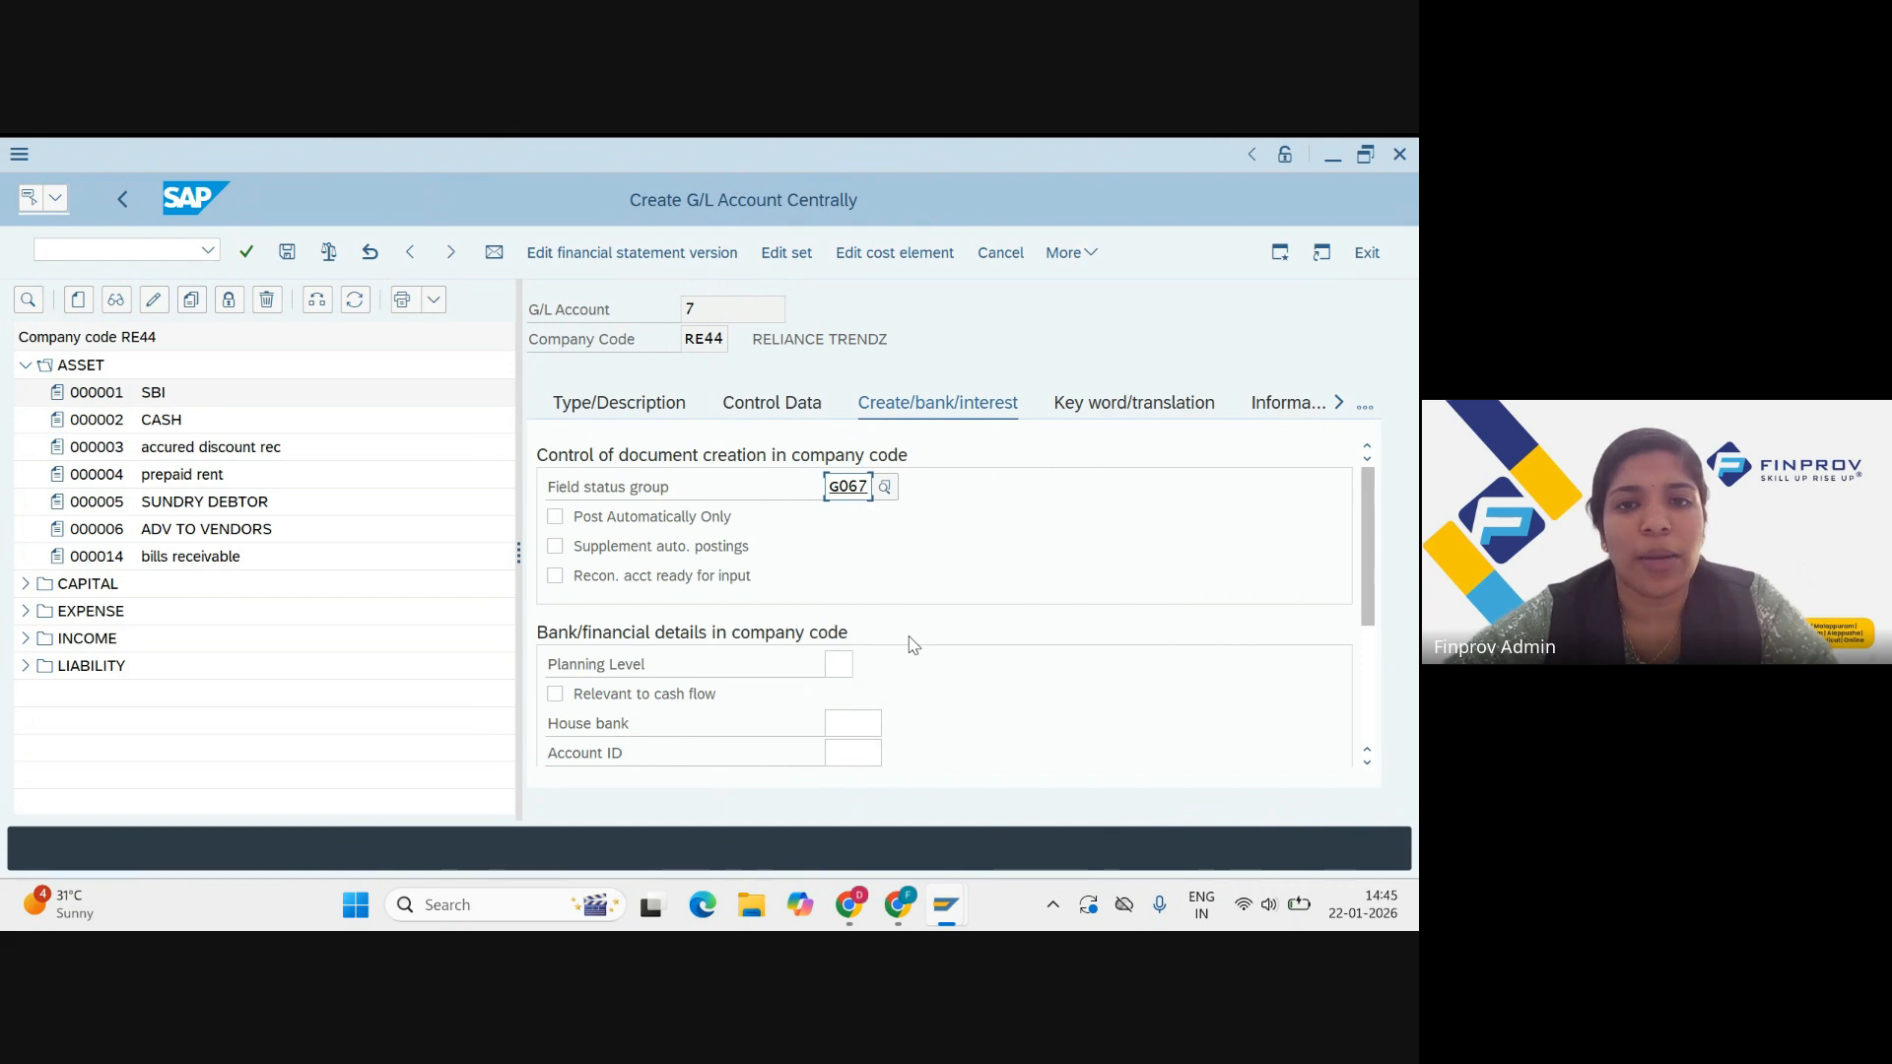
Step: Recheck the description, control data and document creation settings of G/L account 7 and save the account
left_click(626, 412)
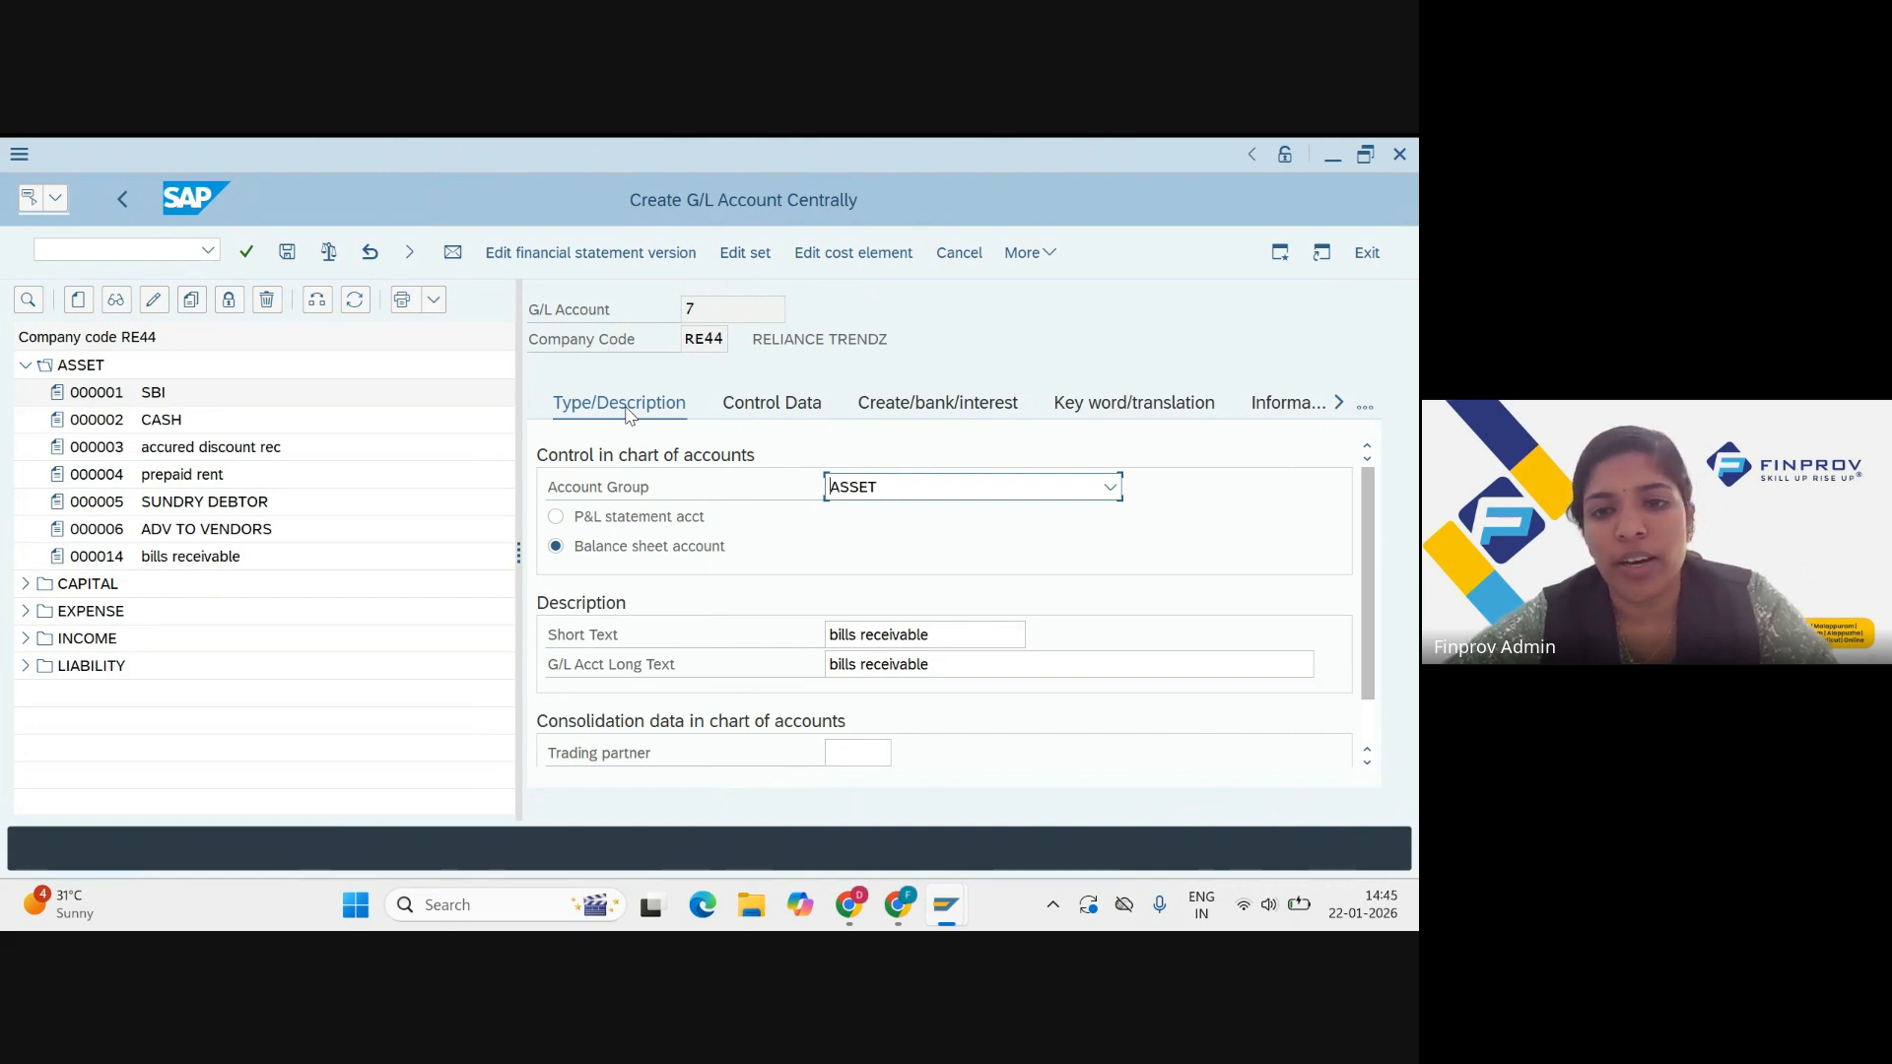
left_click(791, 402)
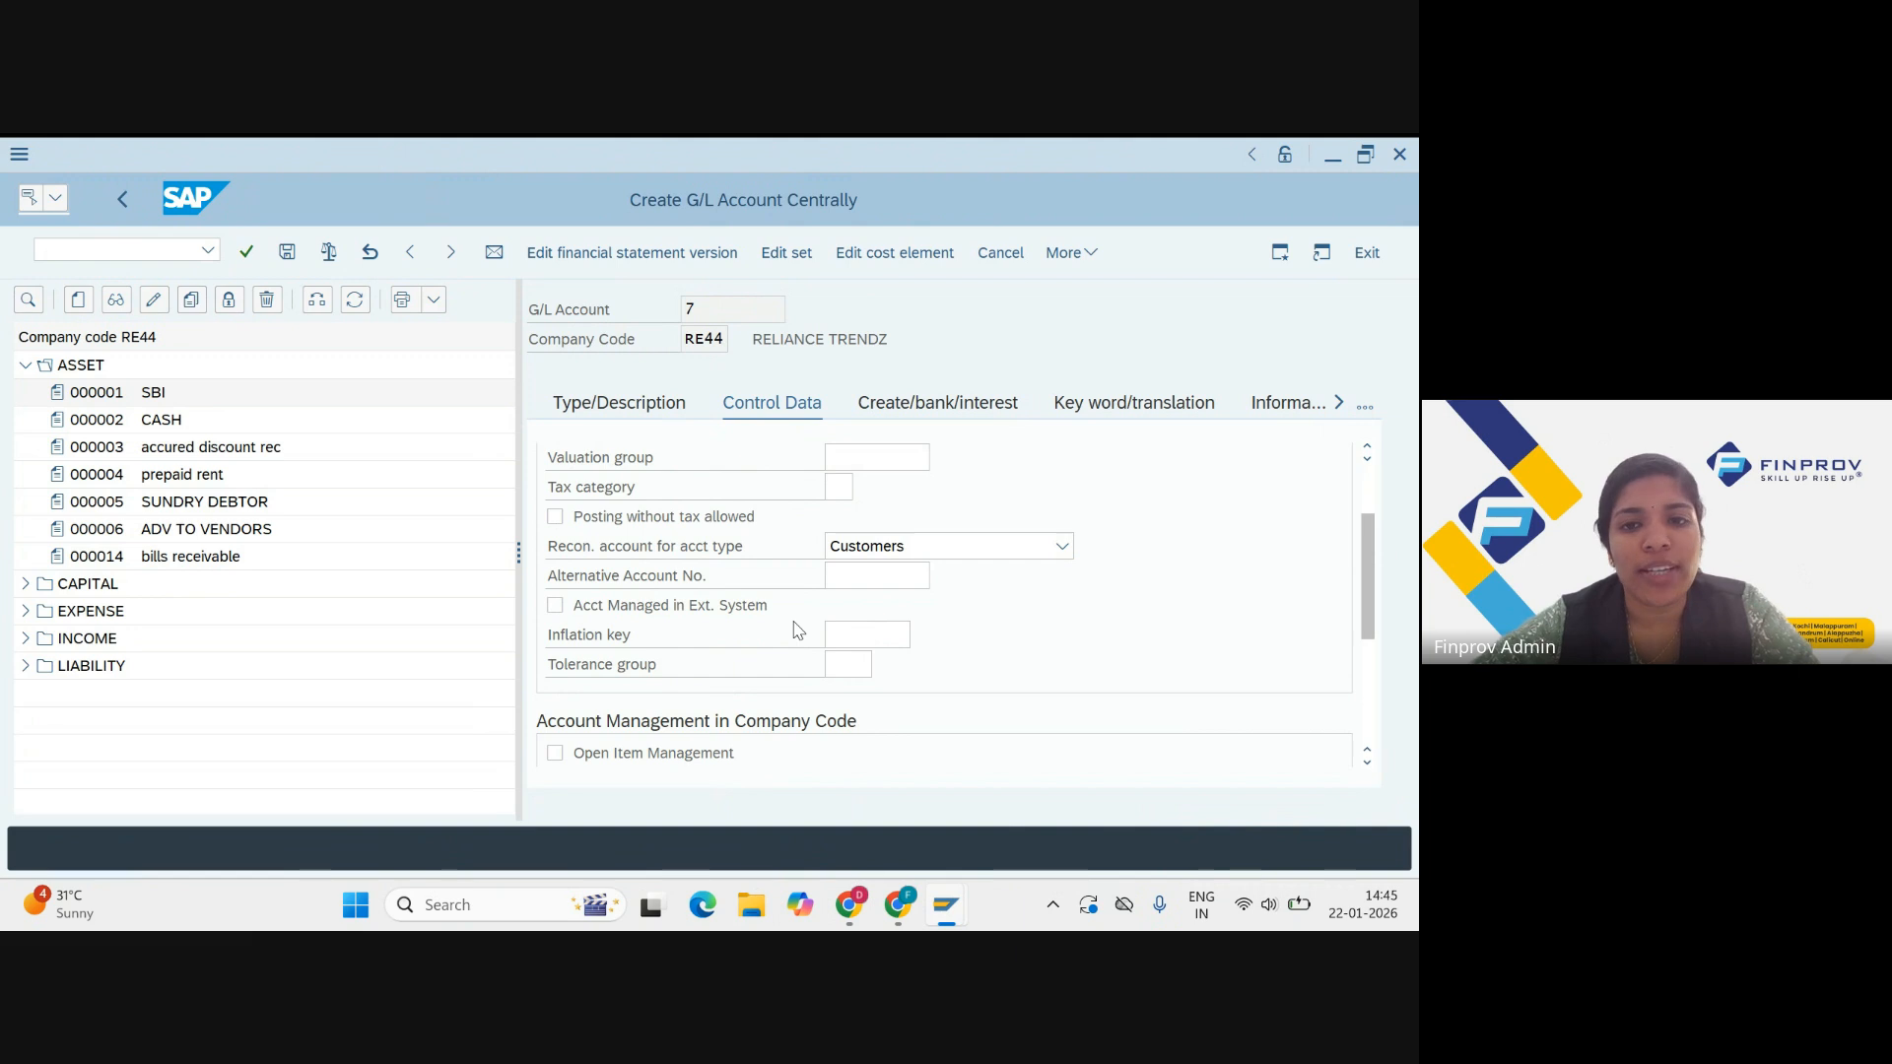
scroll(799, 631, "down", 1)
scroll(798, 630, "down", 3)
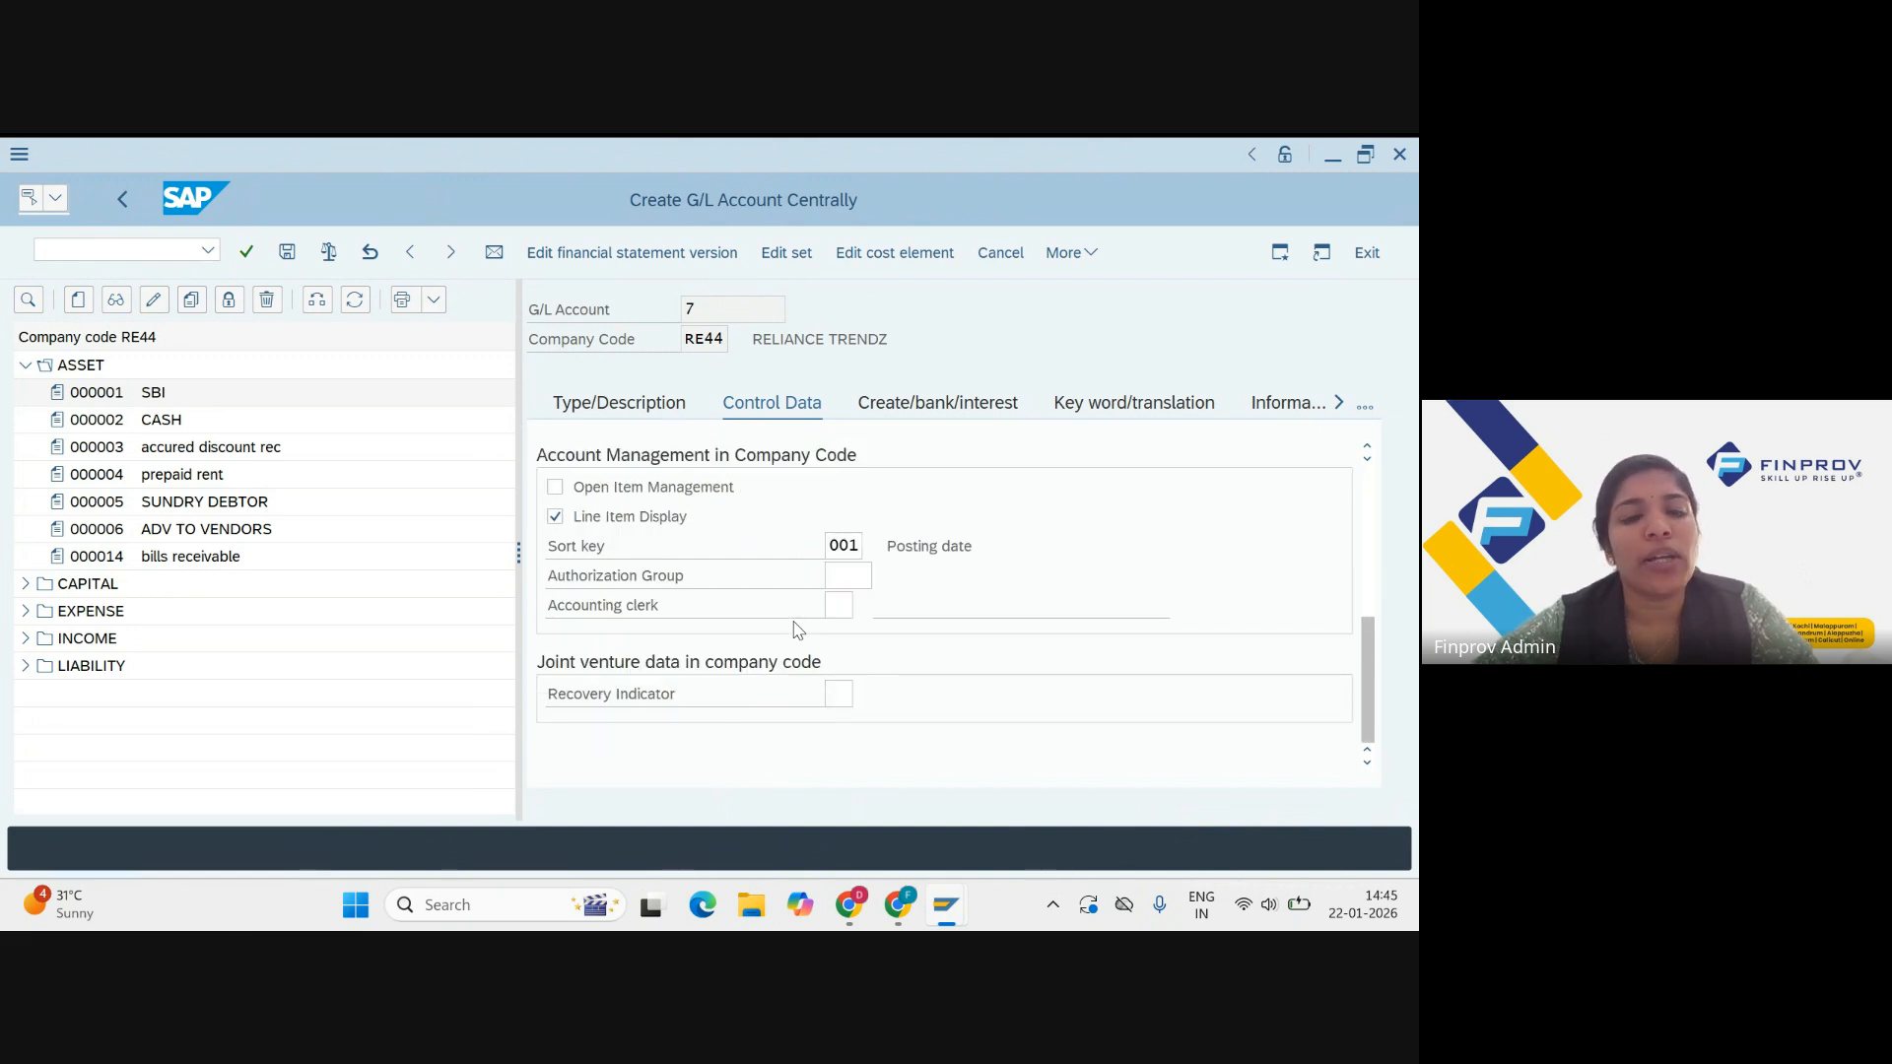
left_click(939, 408)
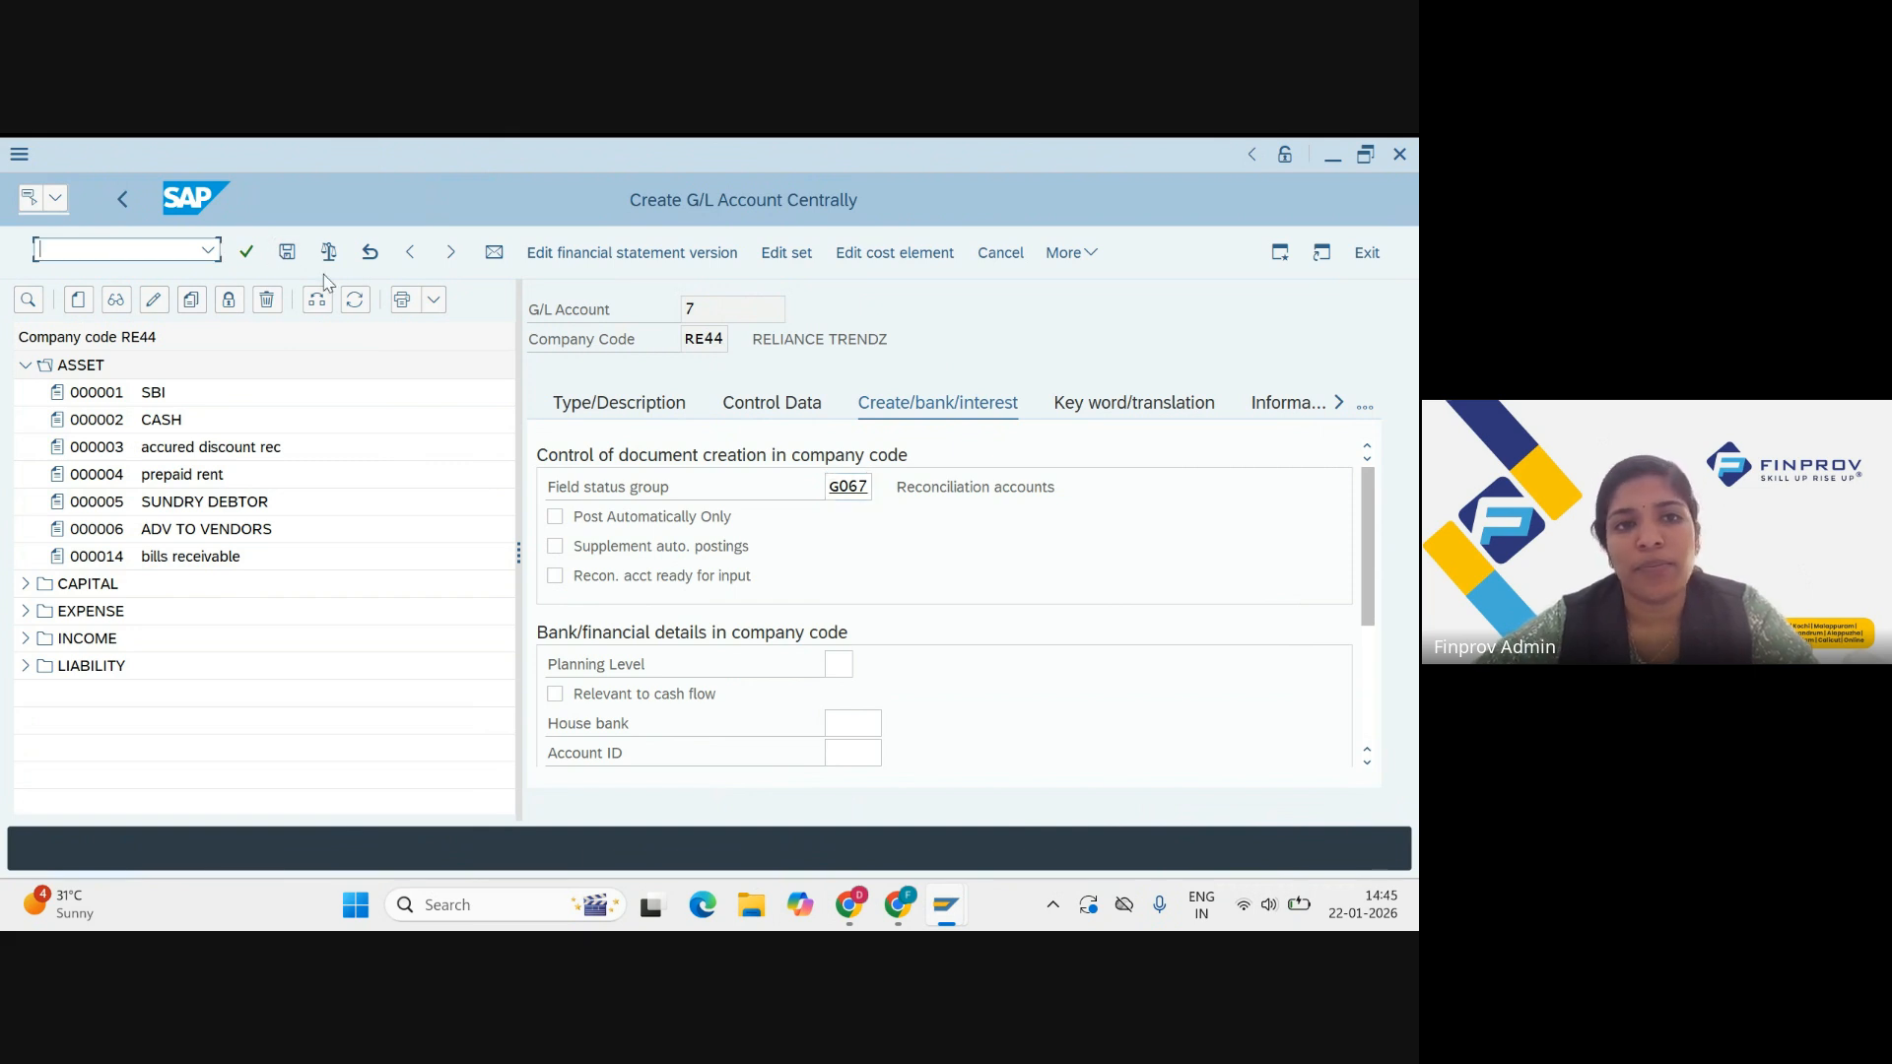
left_click(288, 254)
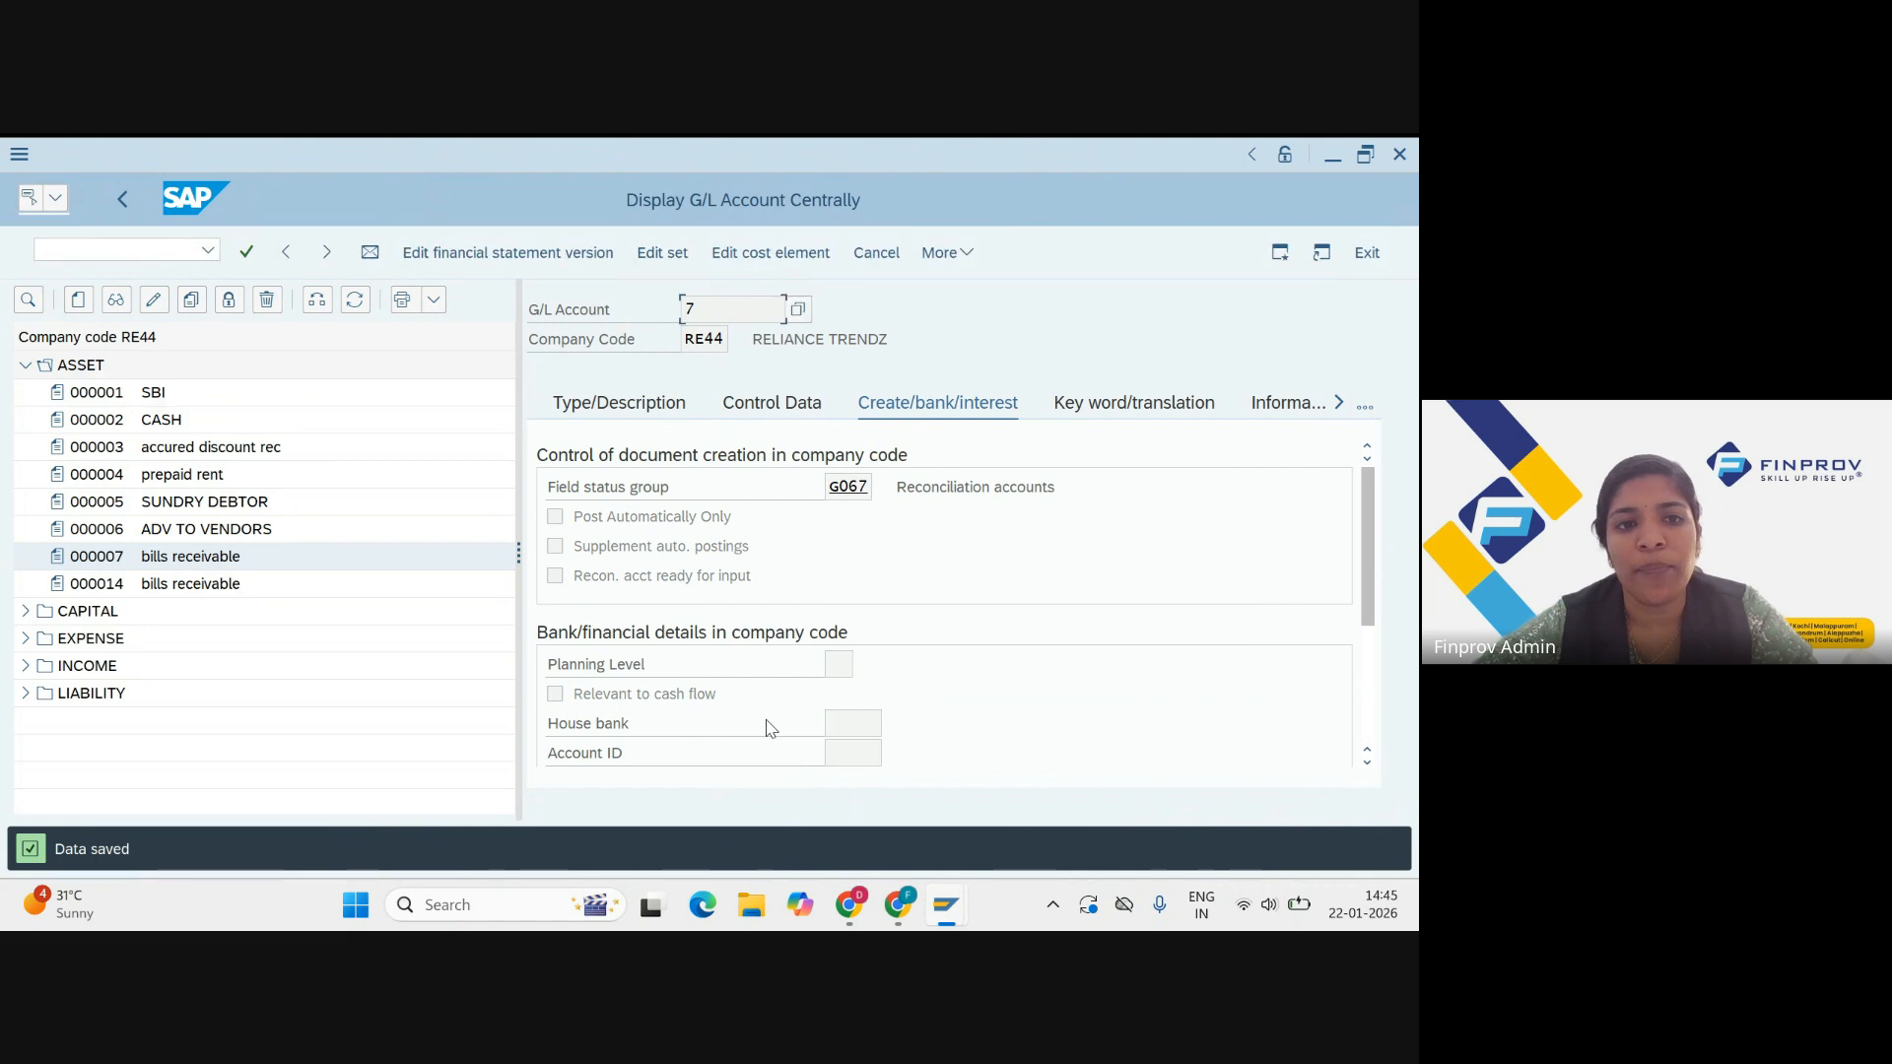
Step: Switch to the Terms of Payment slides and read the Bank Commission Account purpose and example
left_click(893, 905)
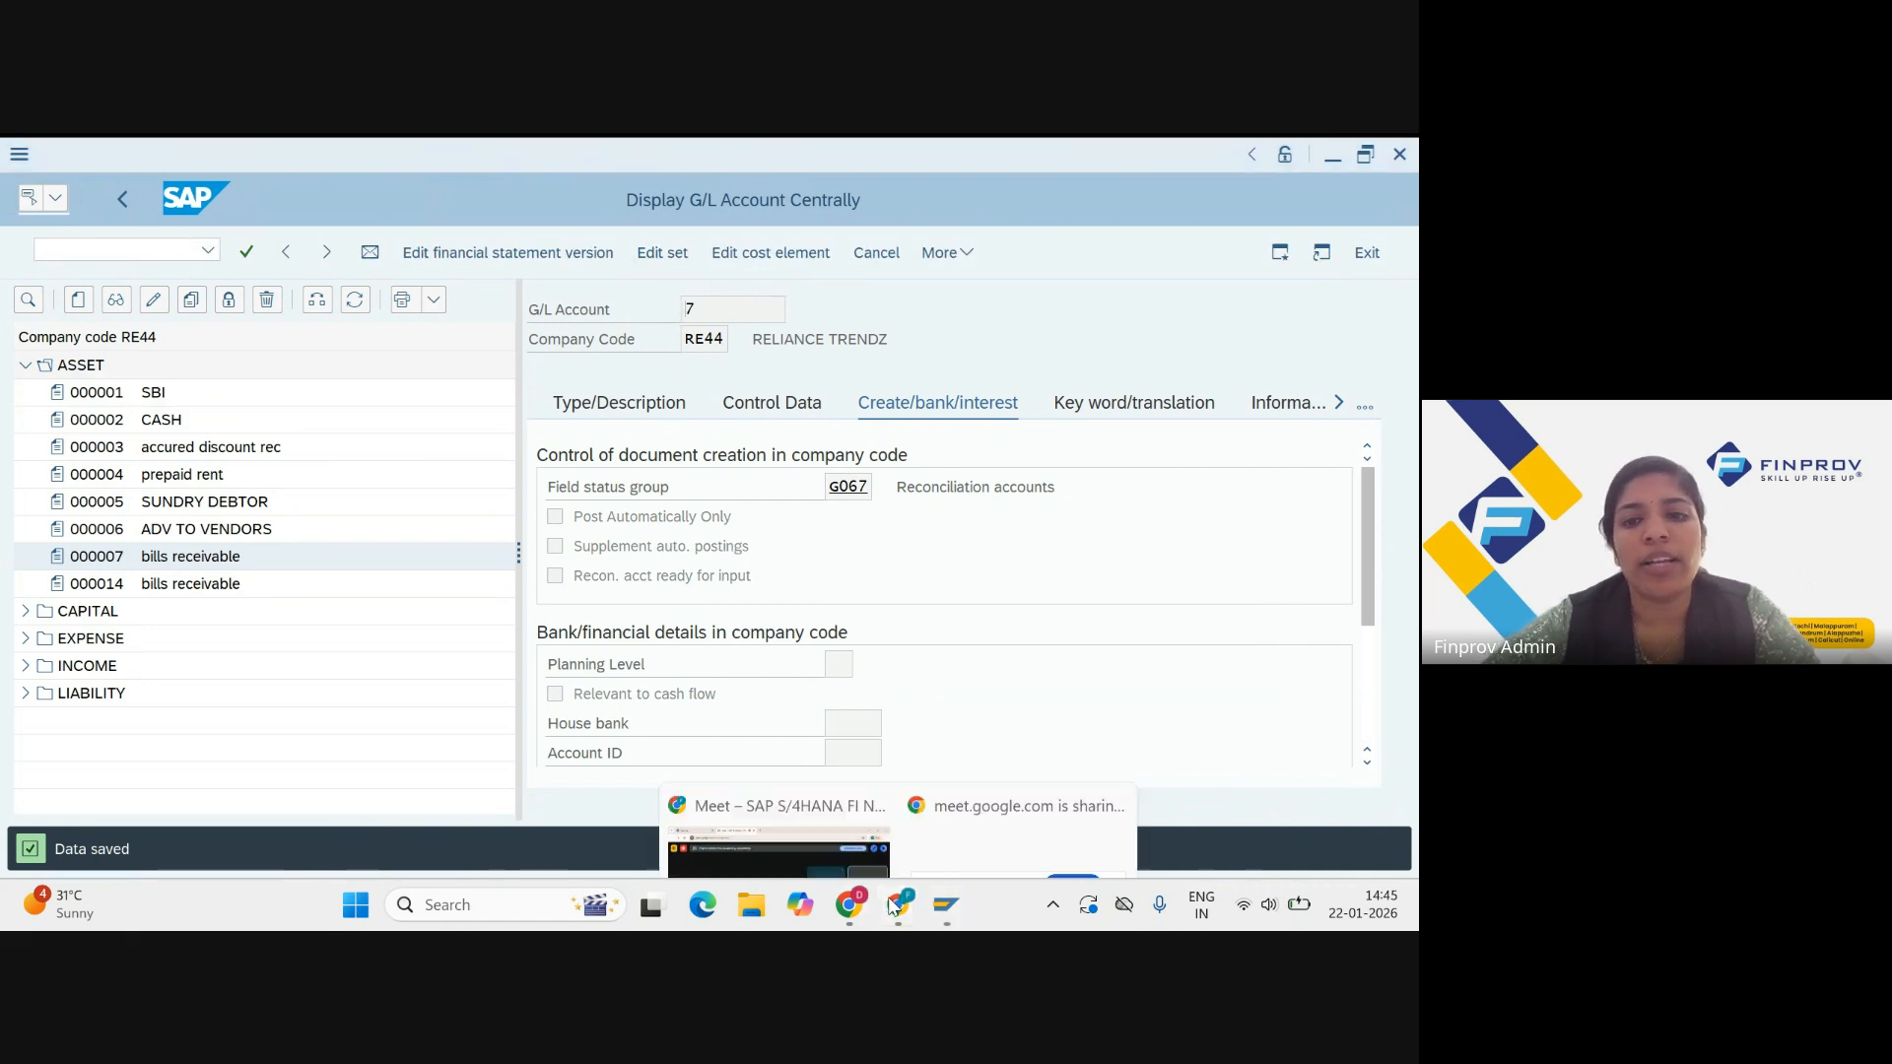
left_click(839, 845)
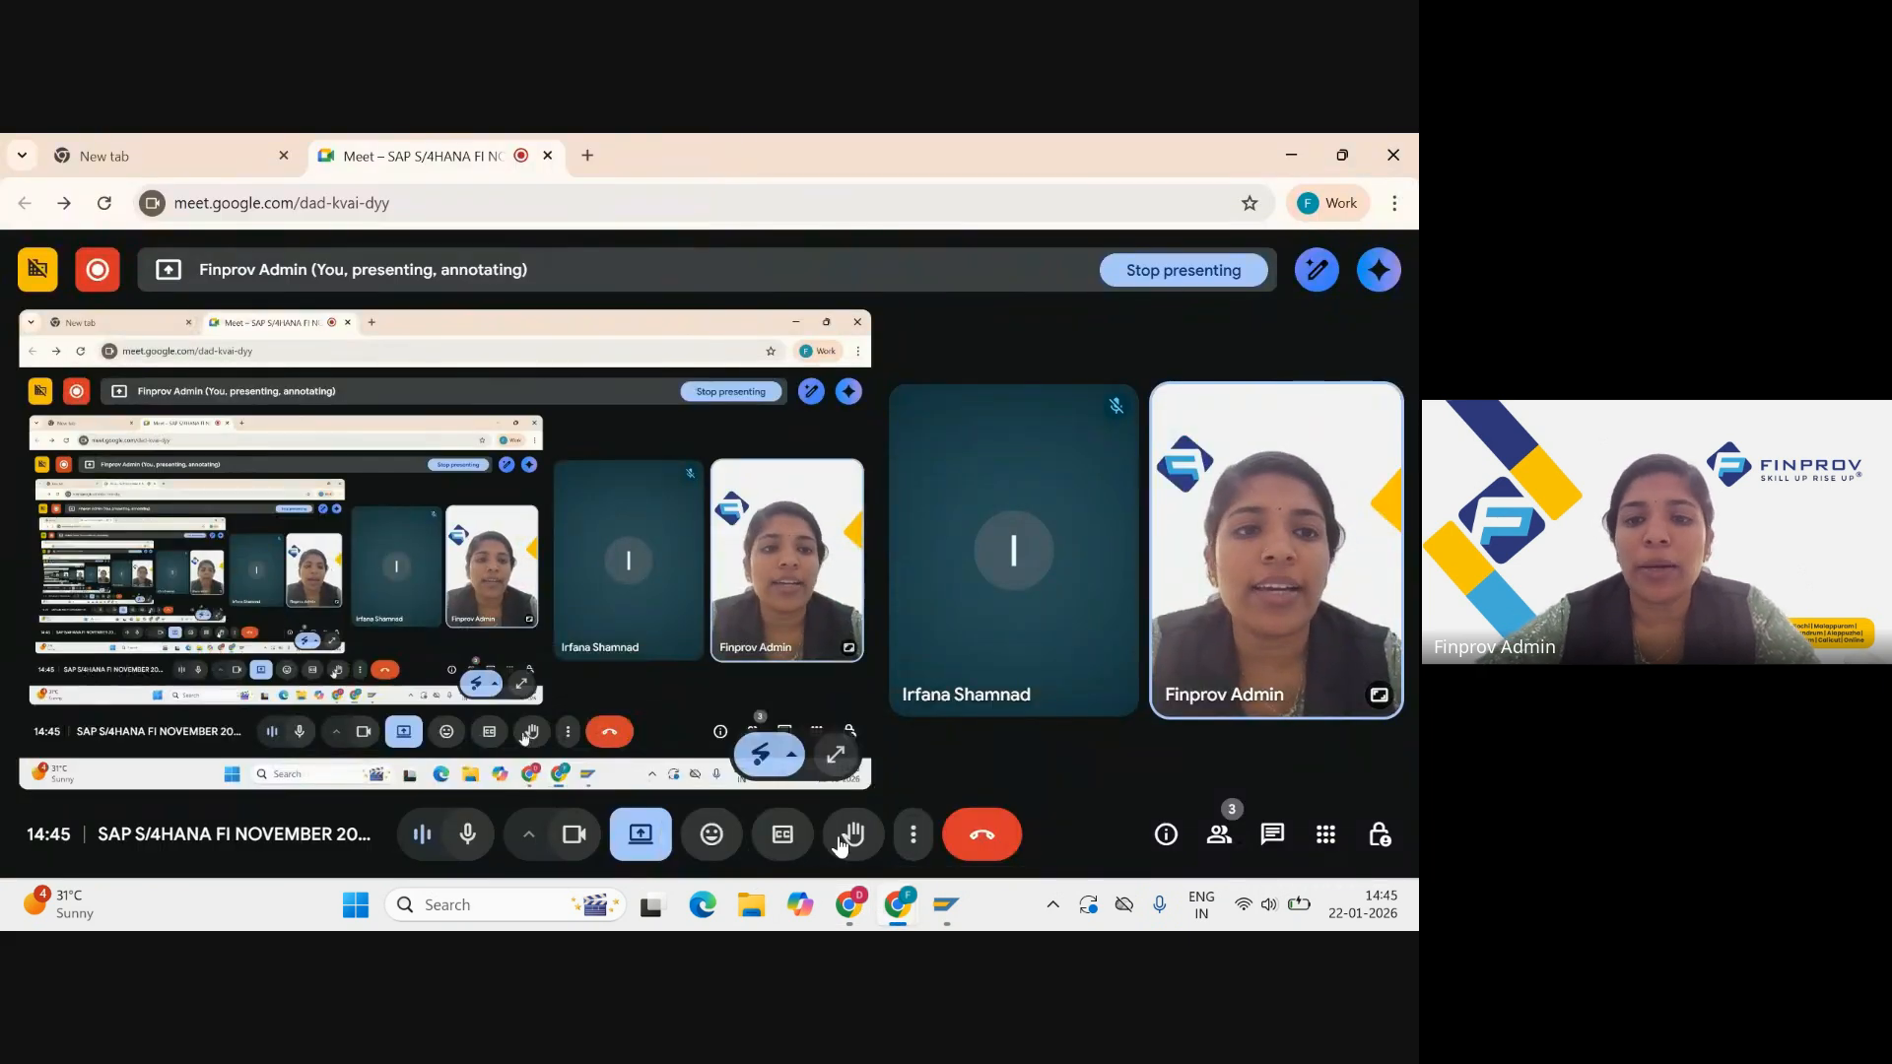
mouse_move(852, 924)
left_click(879, 806)
key("Right")
key("Right")
key("Right")
key("Right")
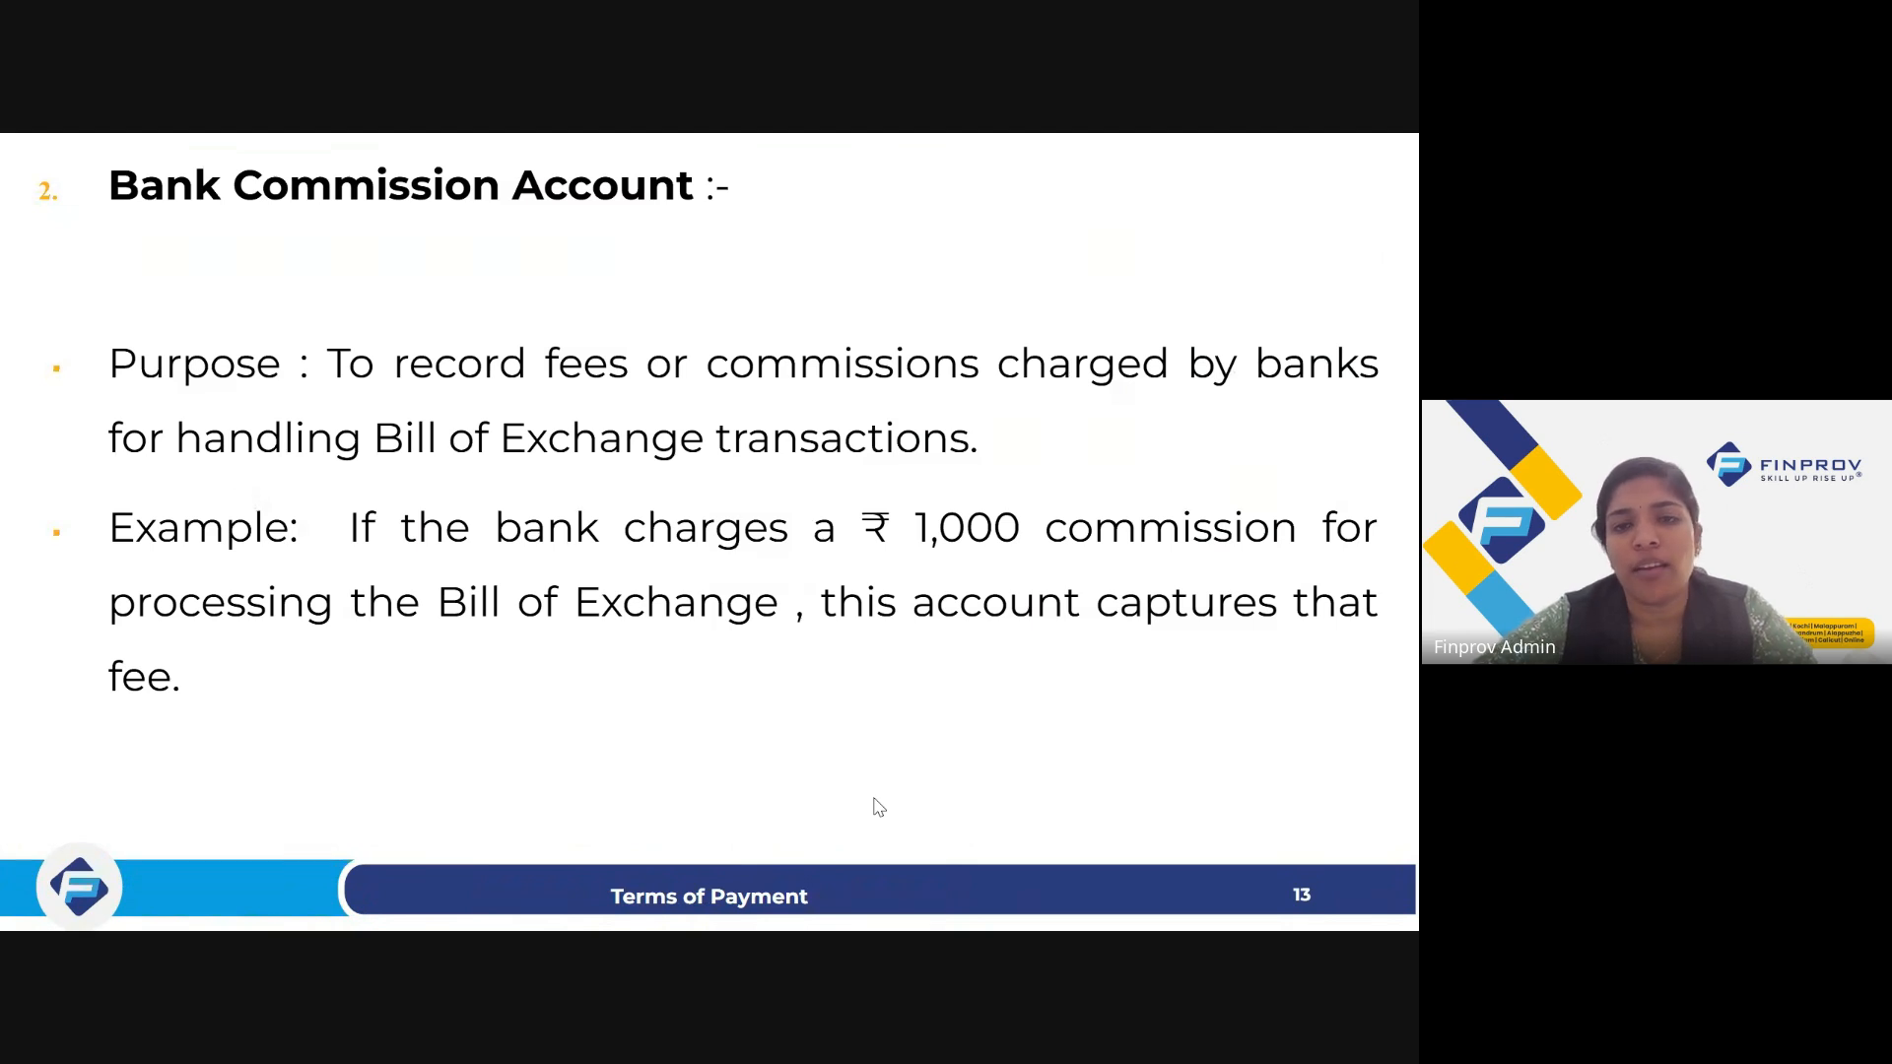
Step: Return from the slides to the SAP G/L account display
key("alt+Tab")
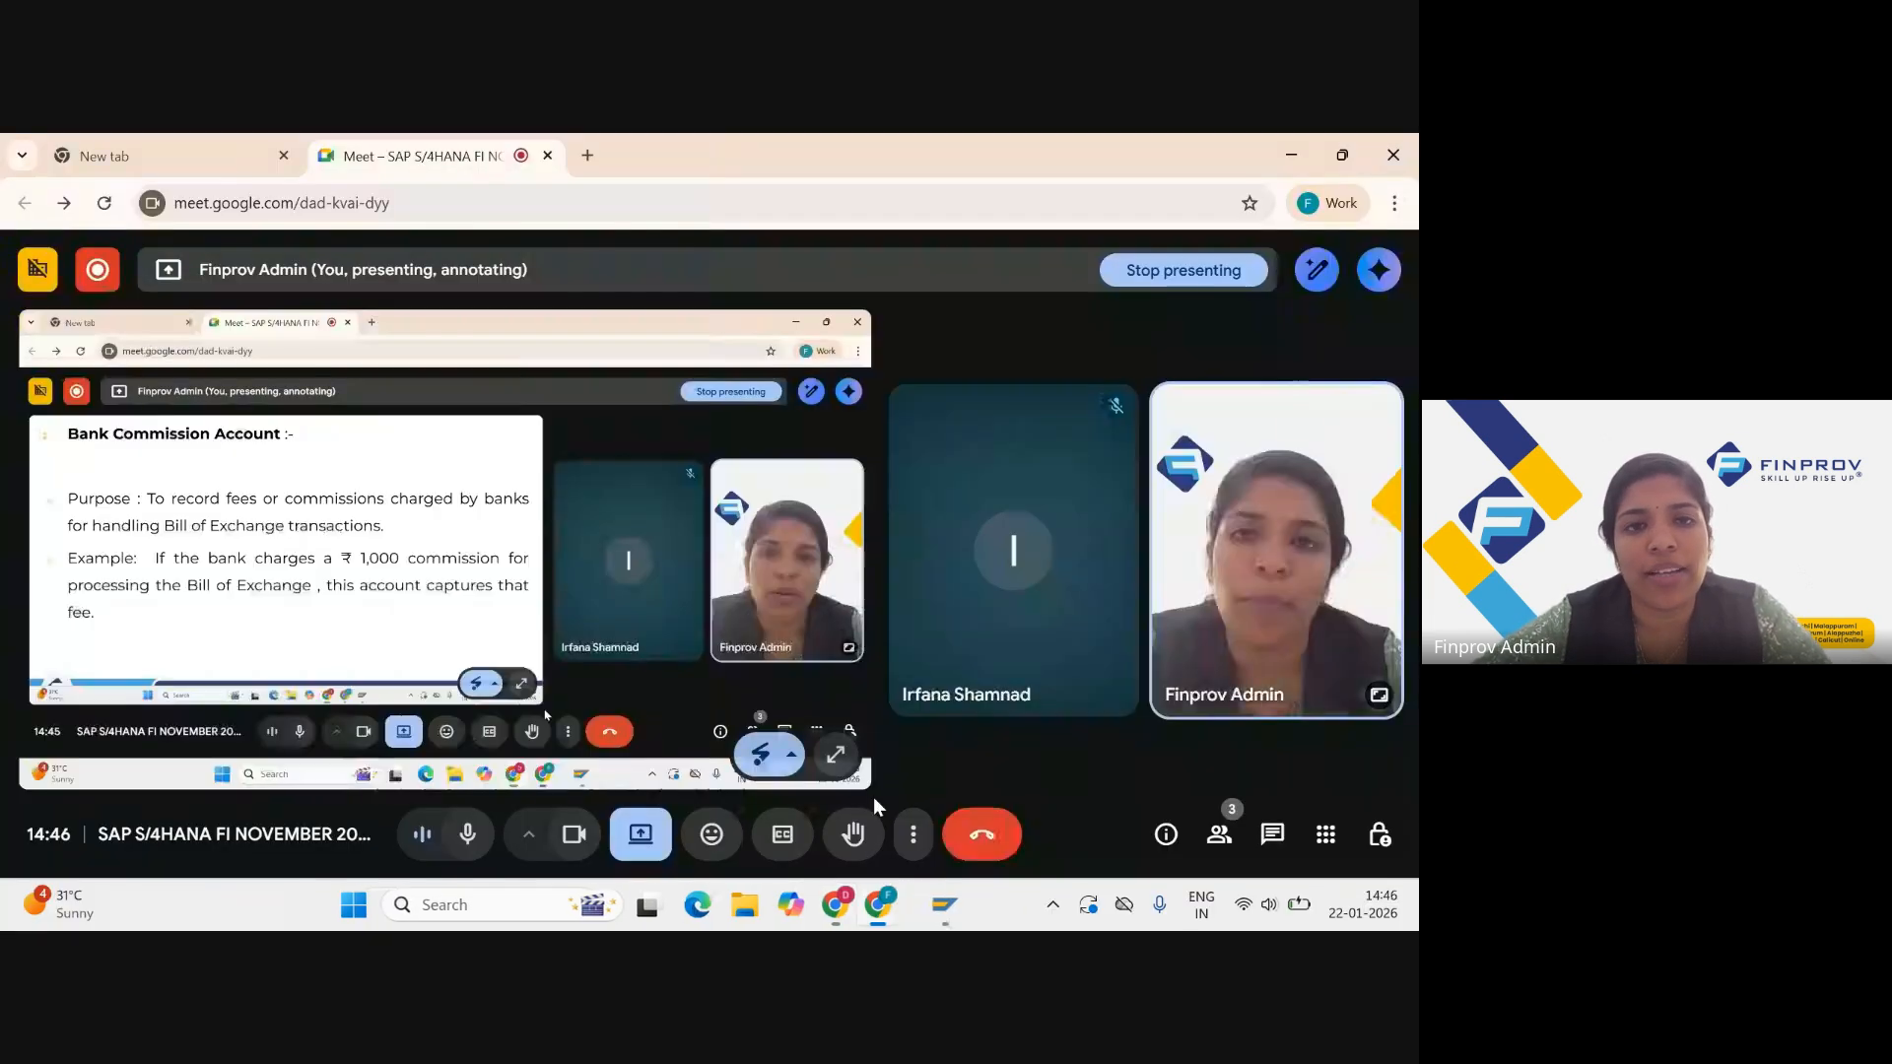
key("alt+Tab")
key("super+Tab")
key("Right")
key("Right")
key("Return")
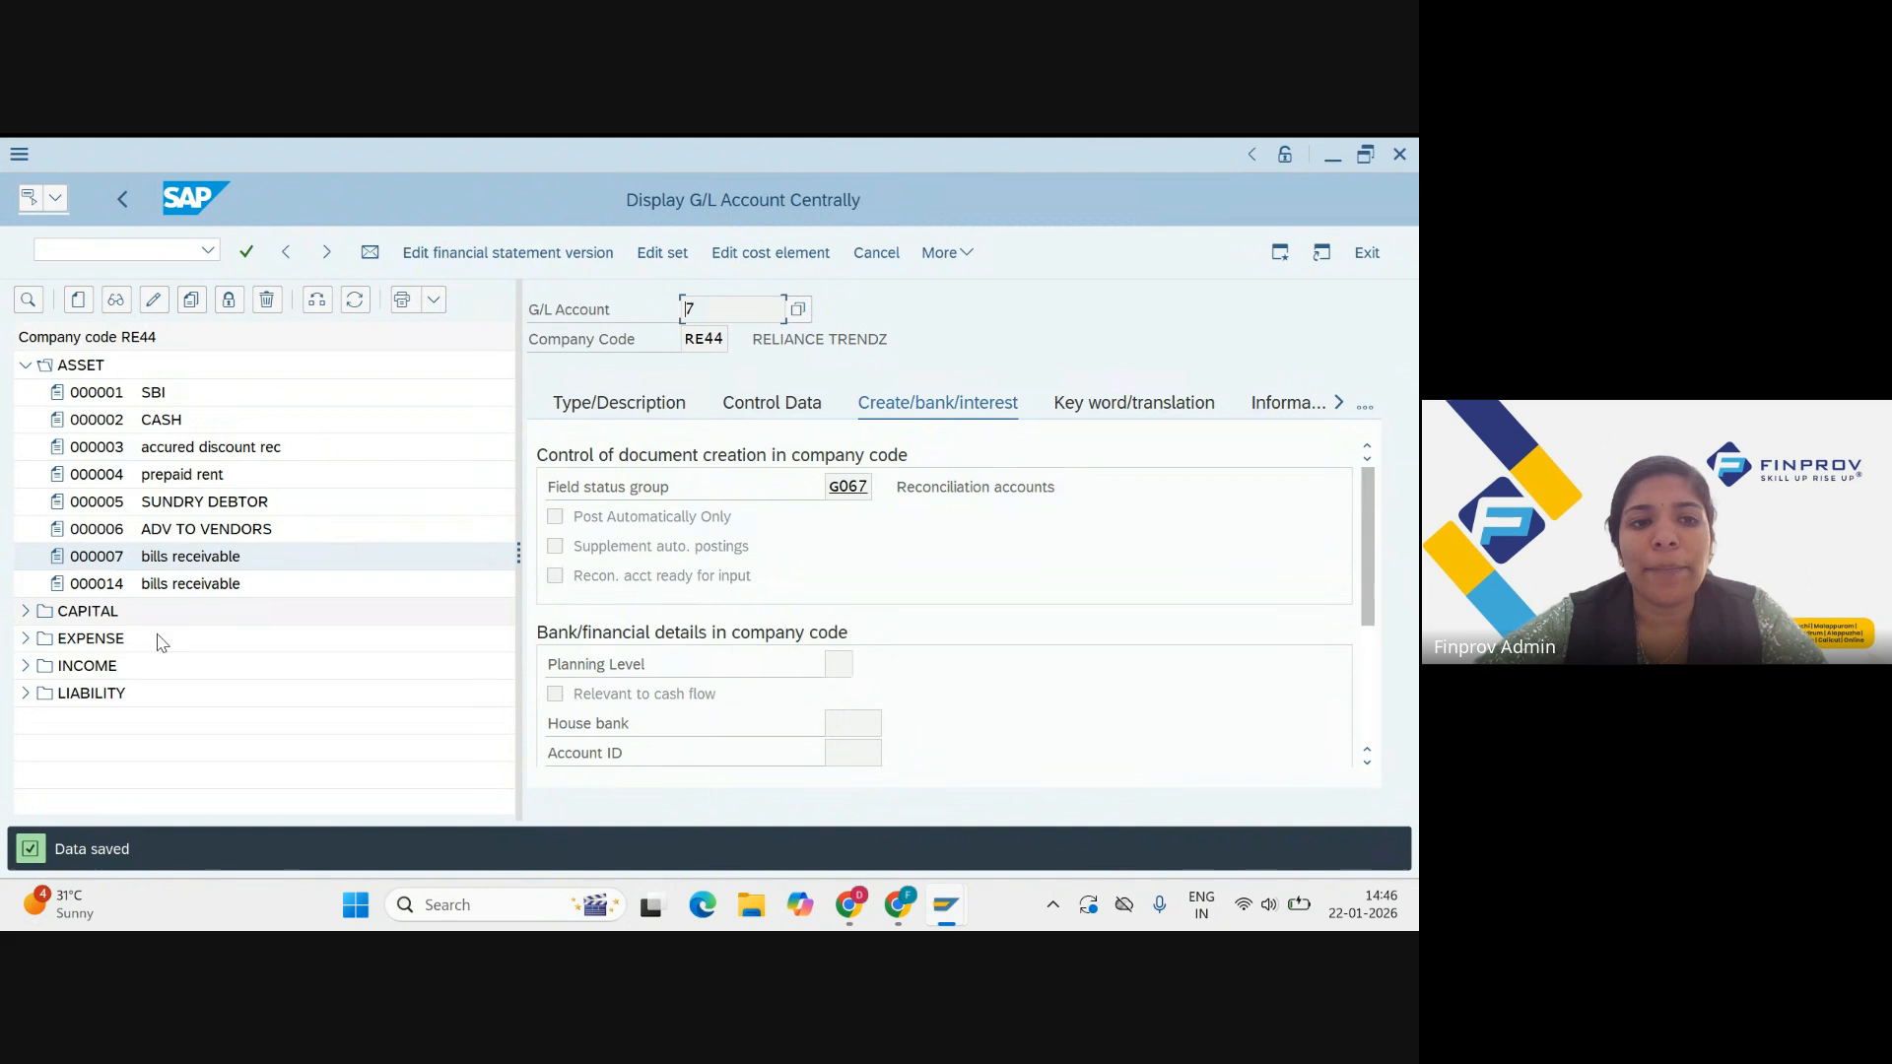
Step: Check the existing expense account numbers and start creating G/L account 205 in company code RE44
left_click(24, 641)
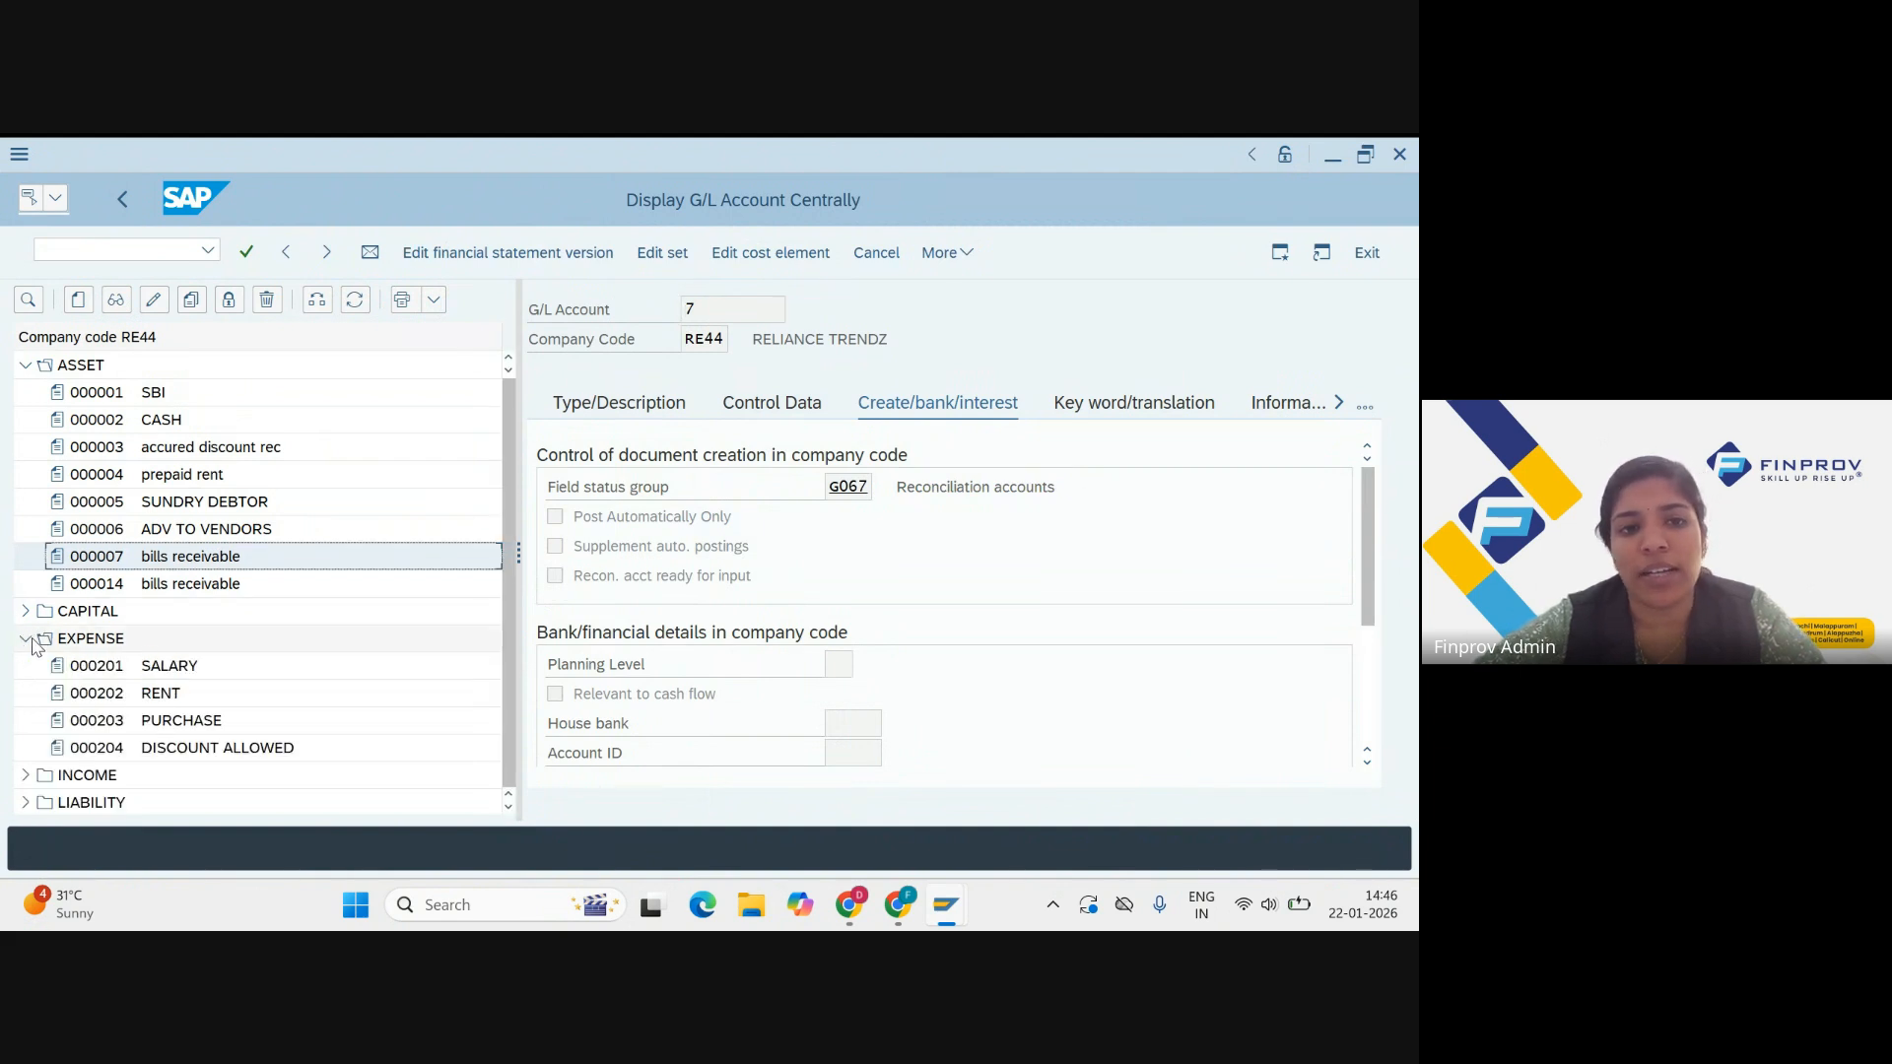
scroll(262, 676, "down", 1)
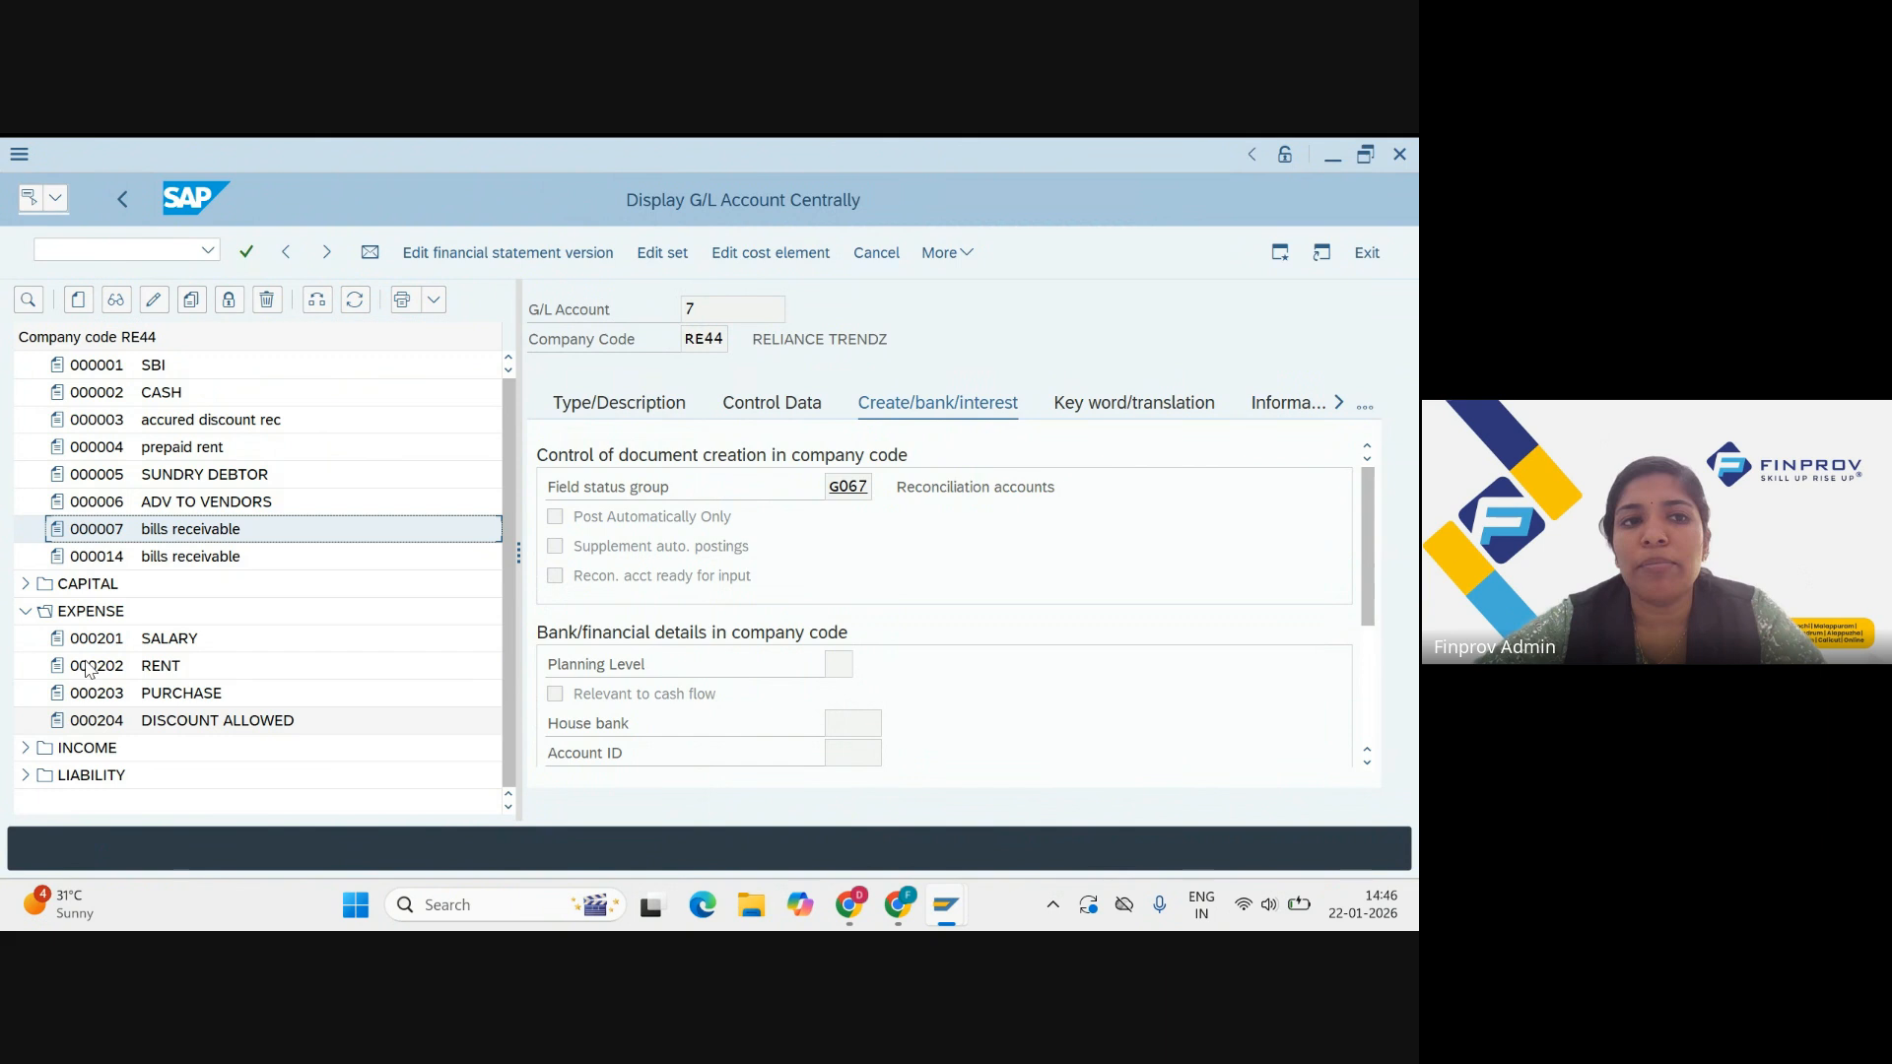
scroll(55, 523, "up", 1)
left_click(25, 364)
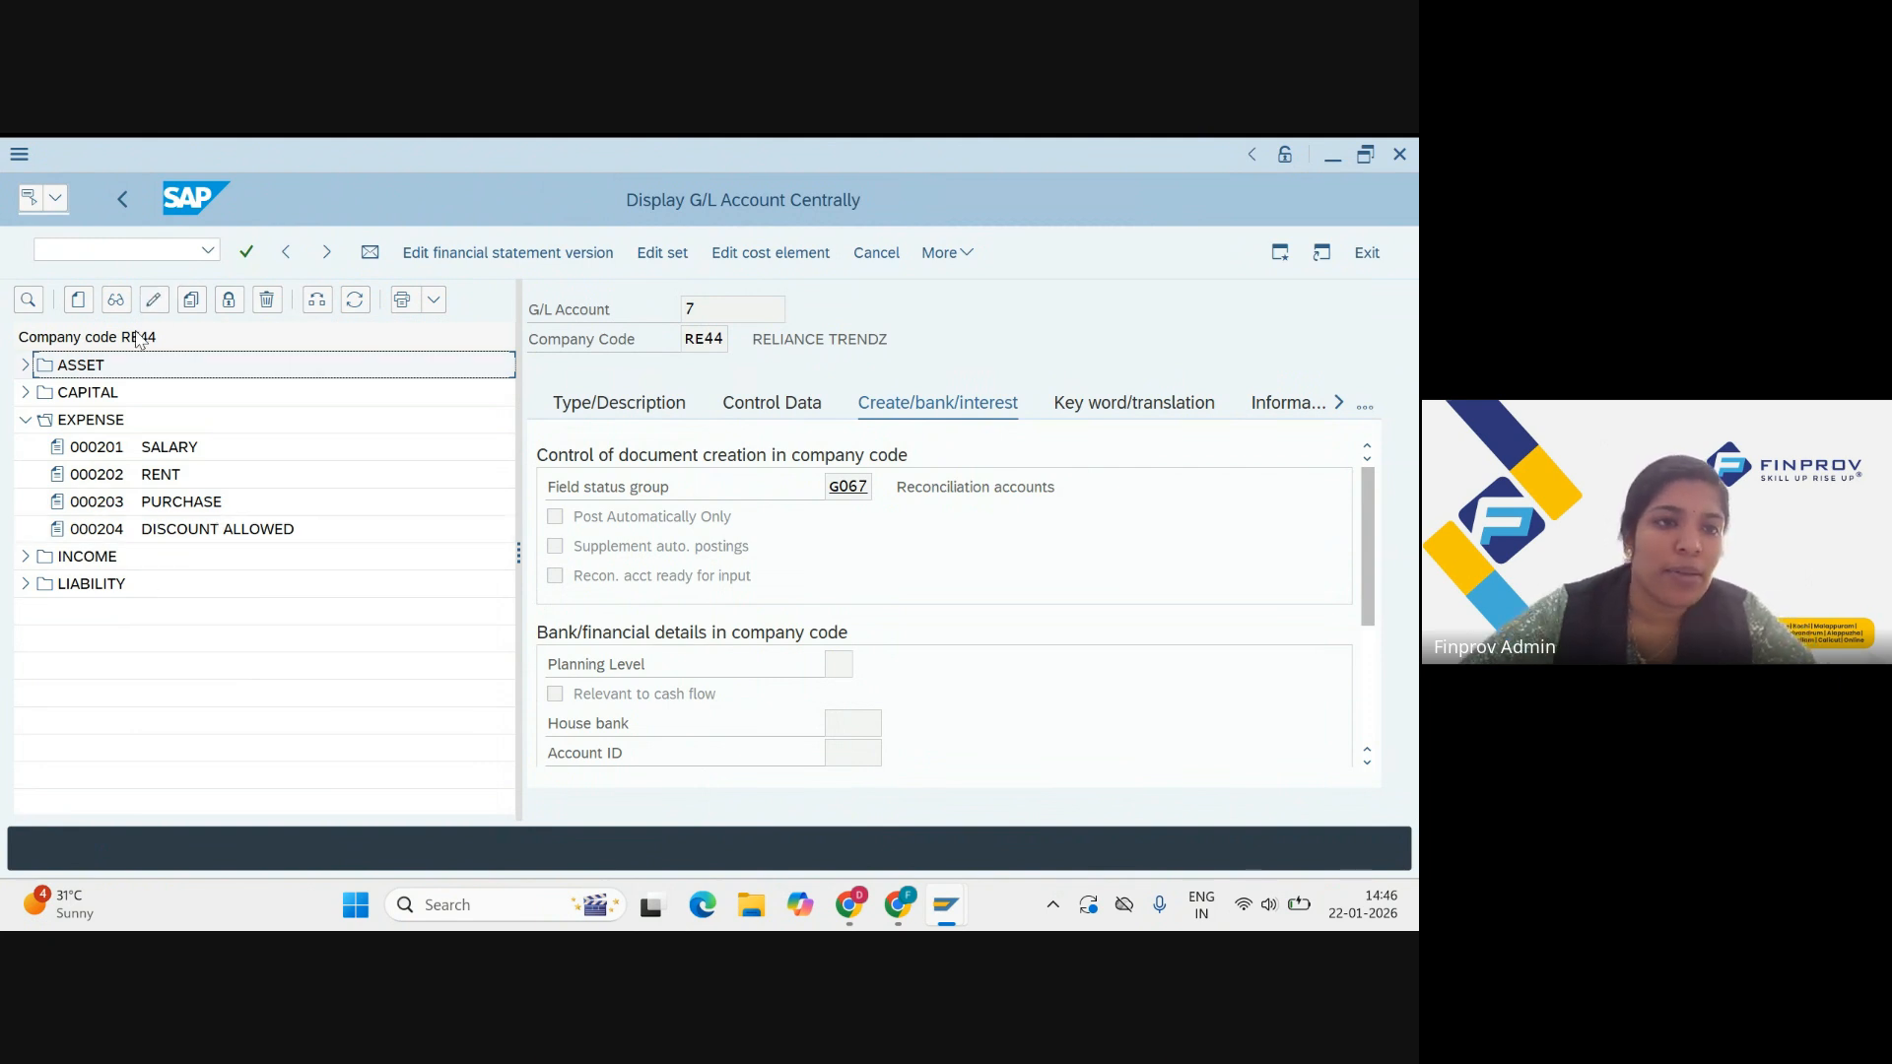
left_click(78, 301)
type("205")
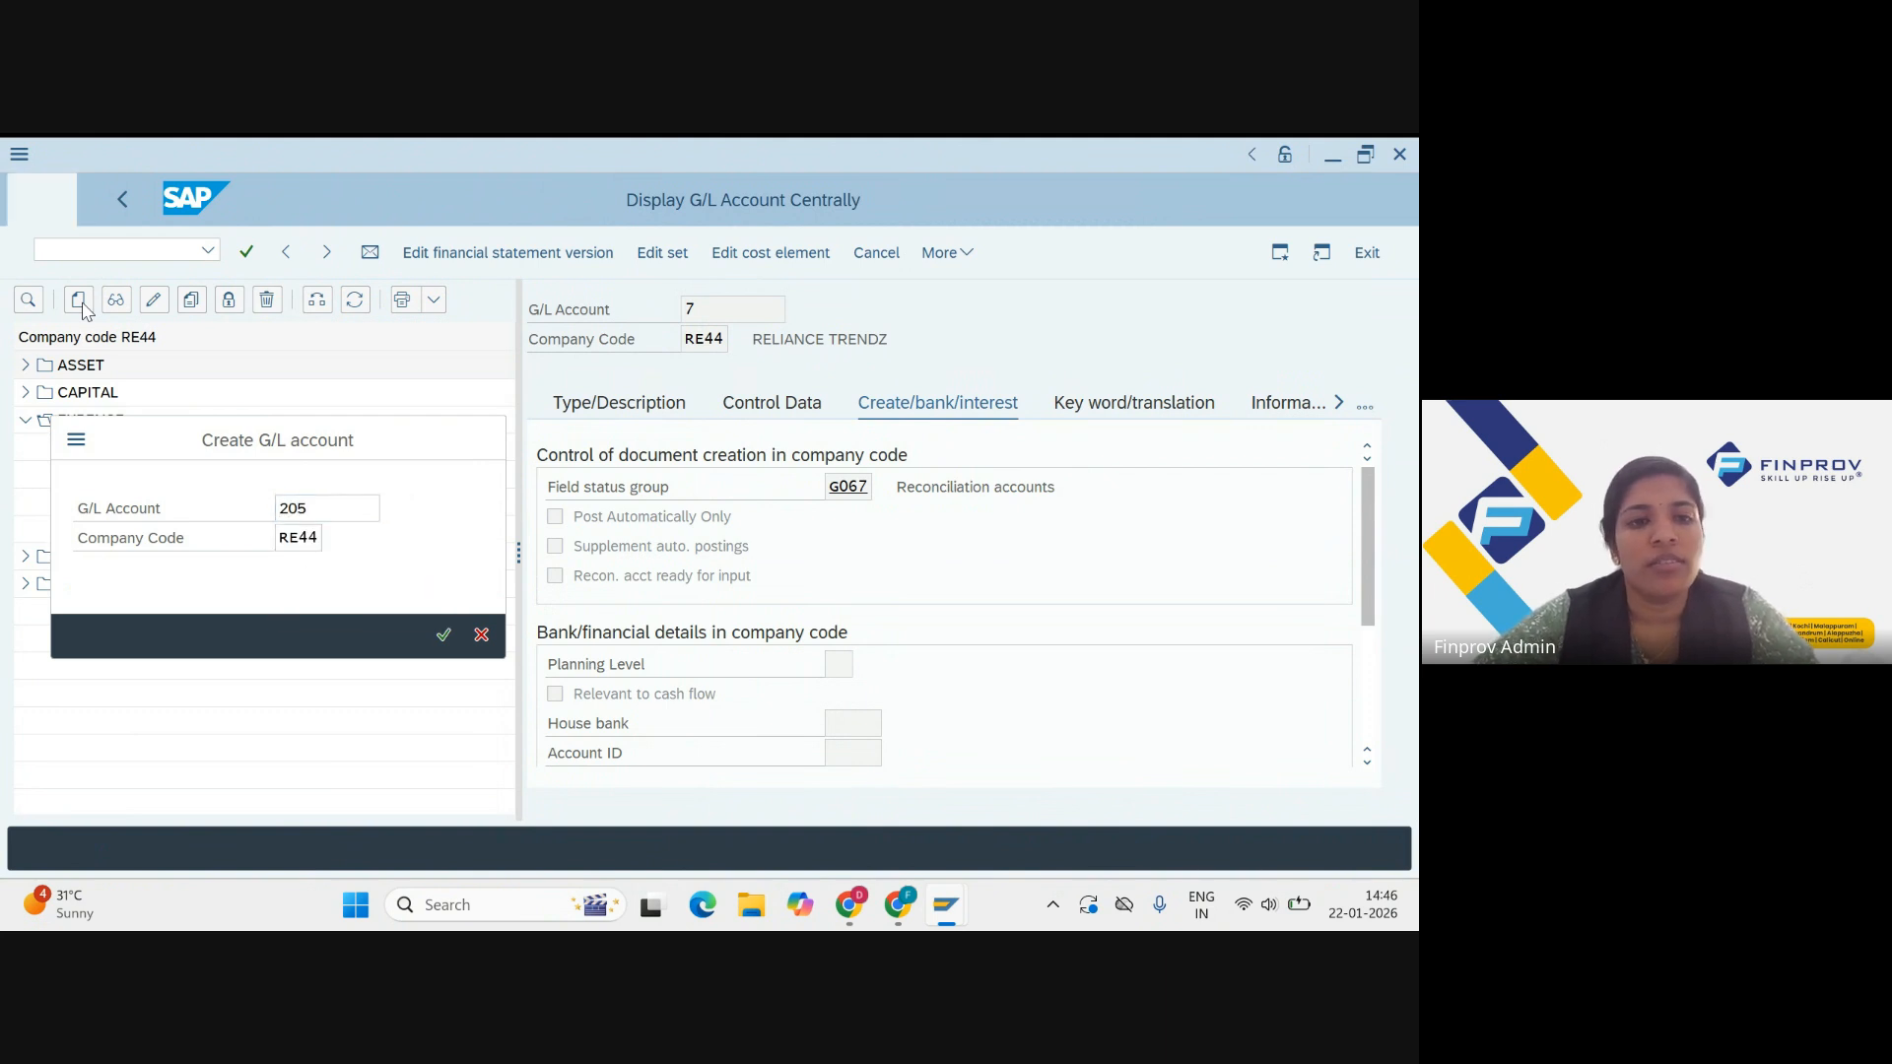
key("Return")
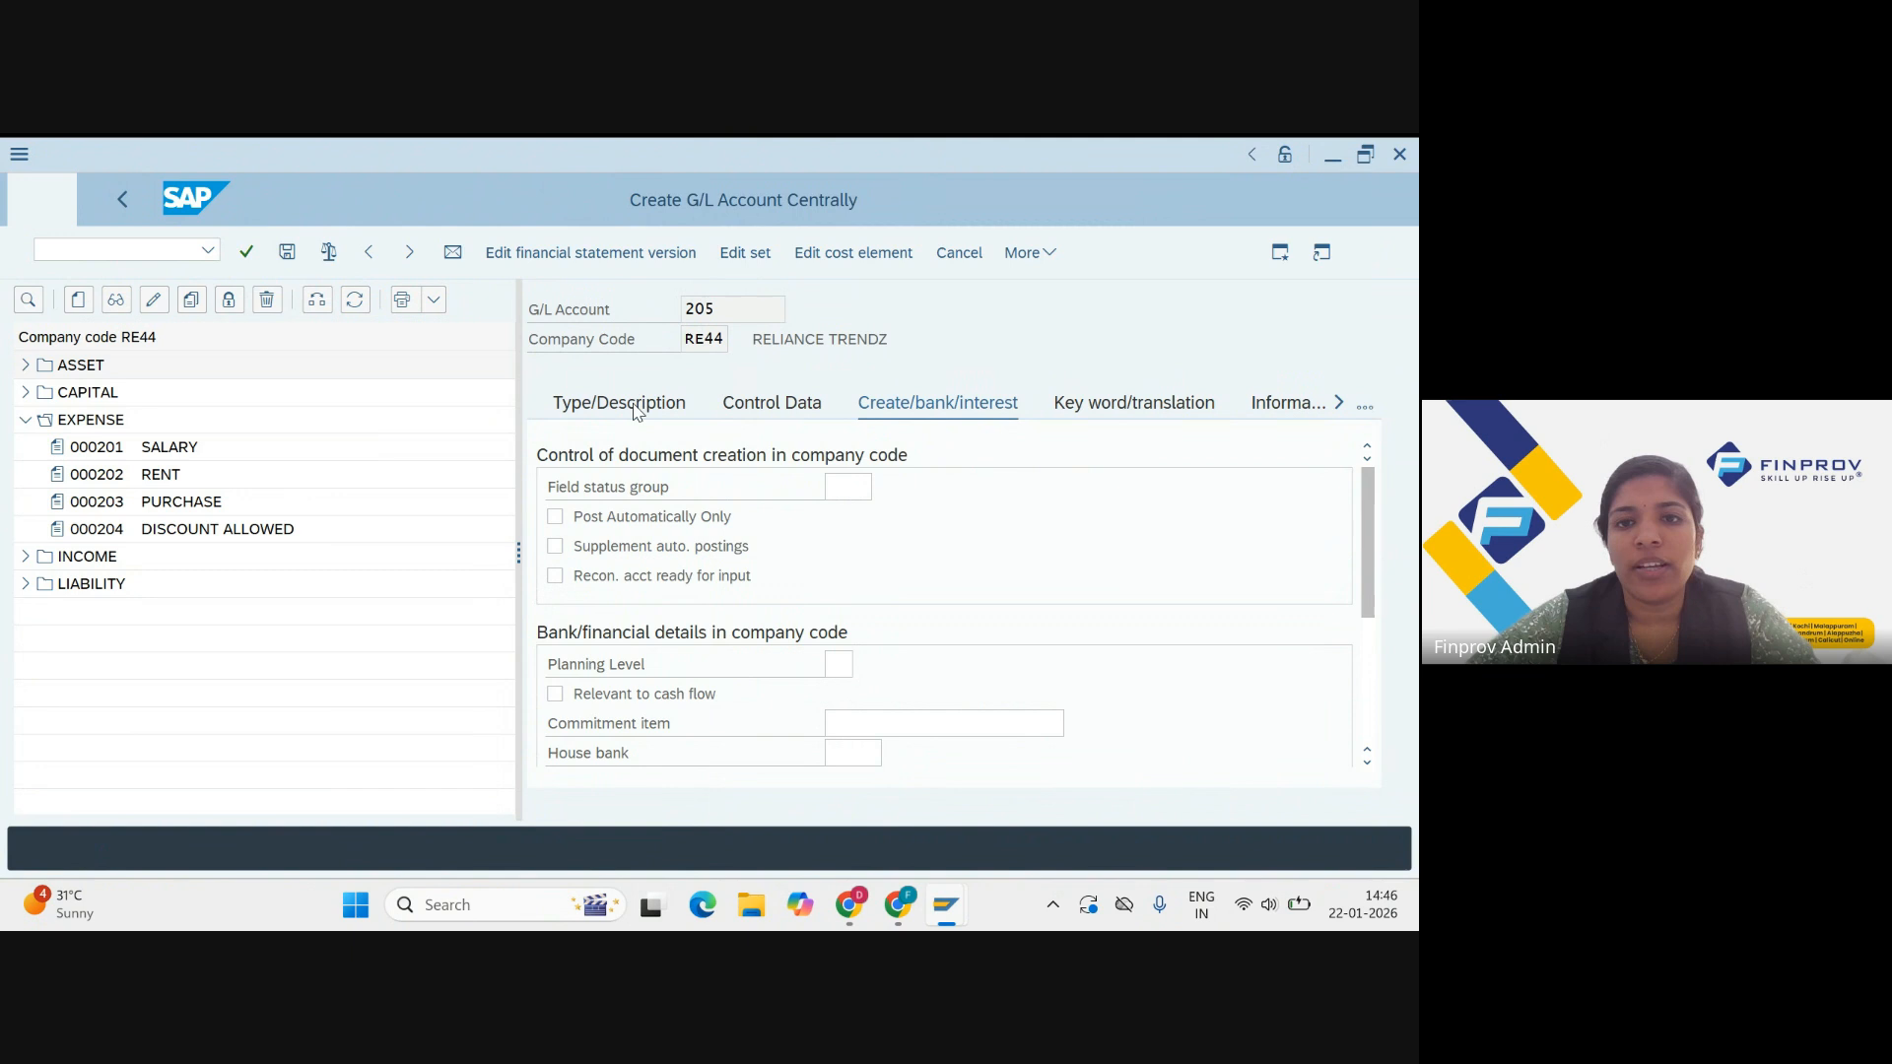
Step: Assign account 205 to the EXPENSE account group and enter "bank commission" as its short and long text
left_click(636, 406)
left_click(875, 487)
left_click(876, 588)
left_click(896, 635)
type("BAN")
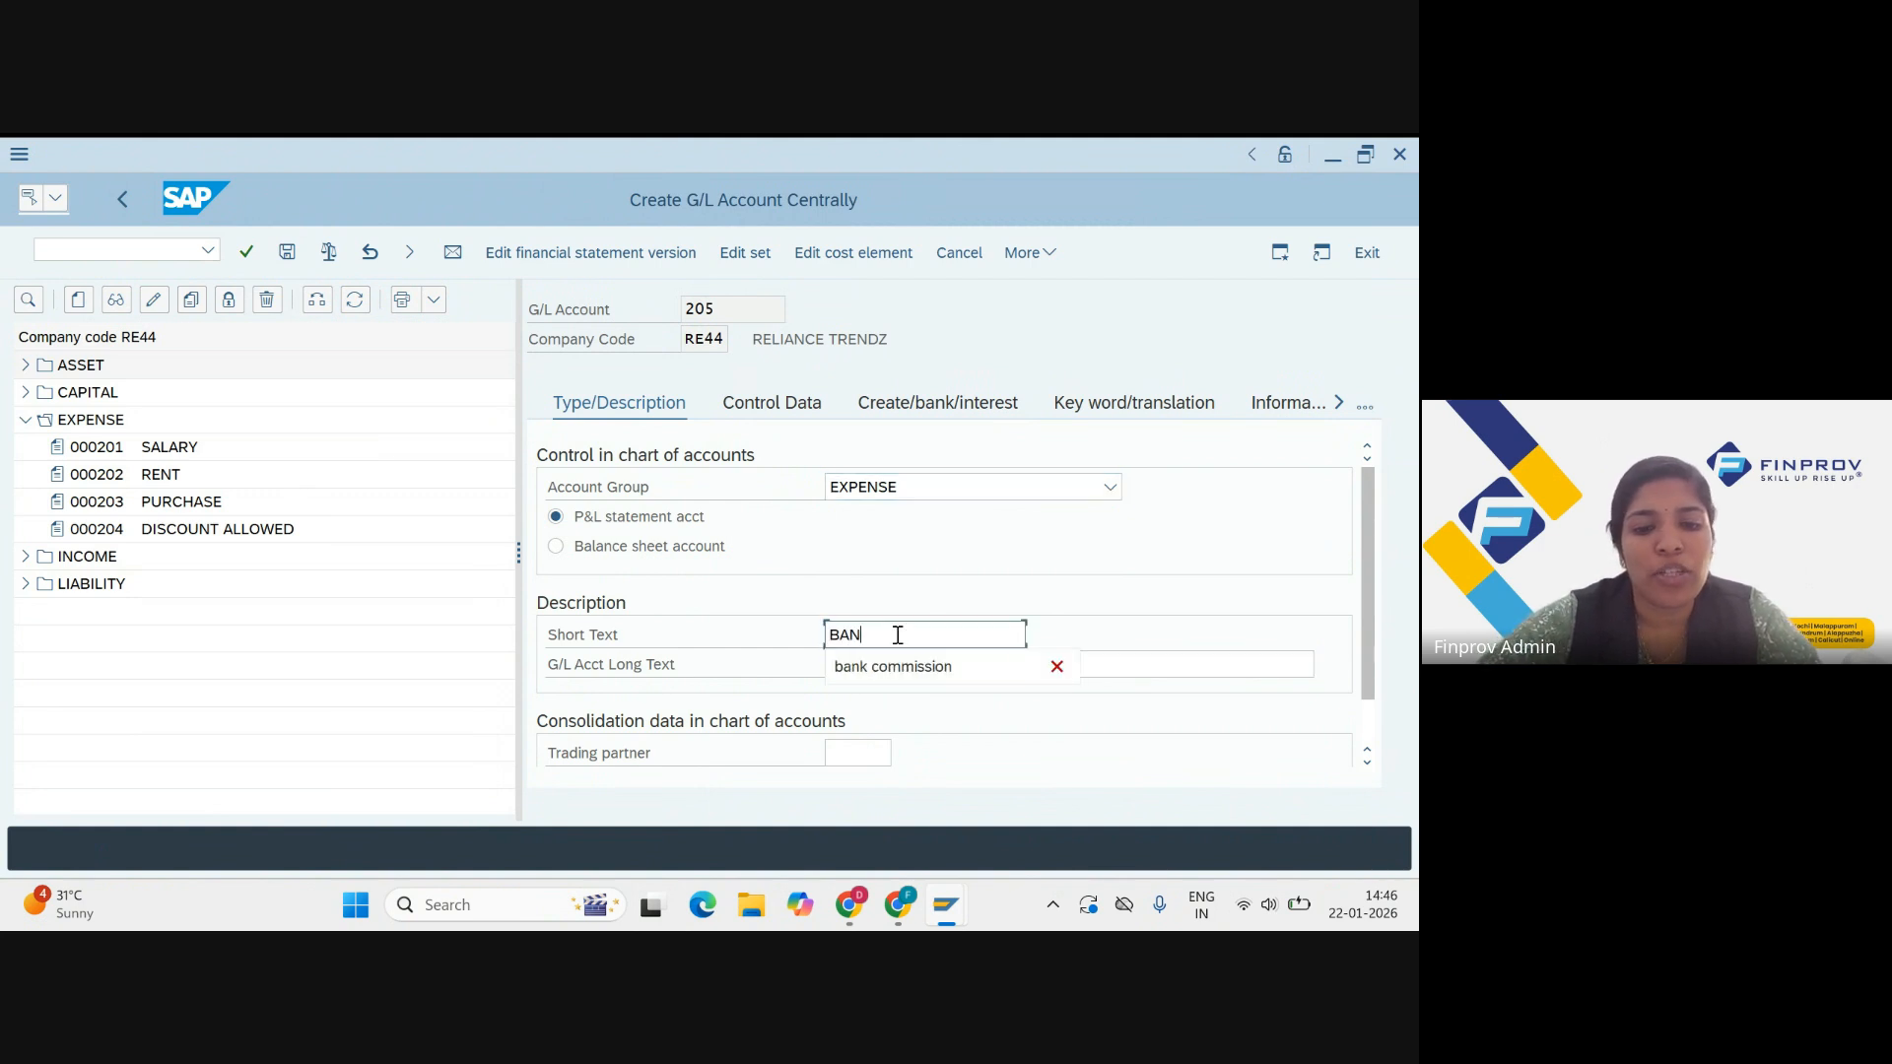
type("K CO")
left_click(902, 668)
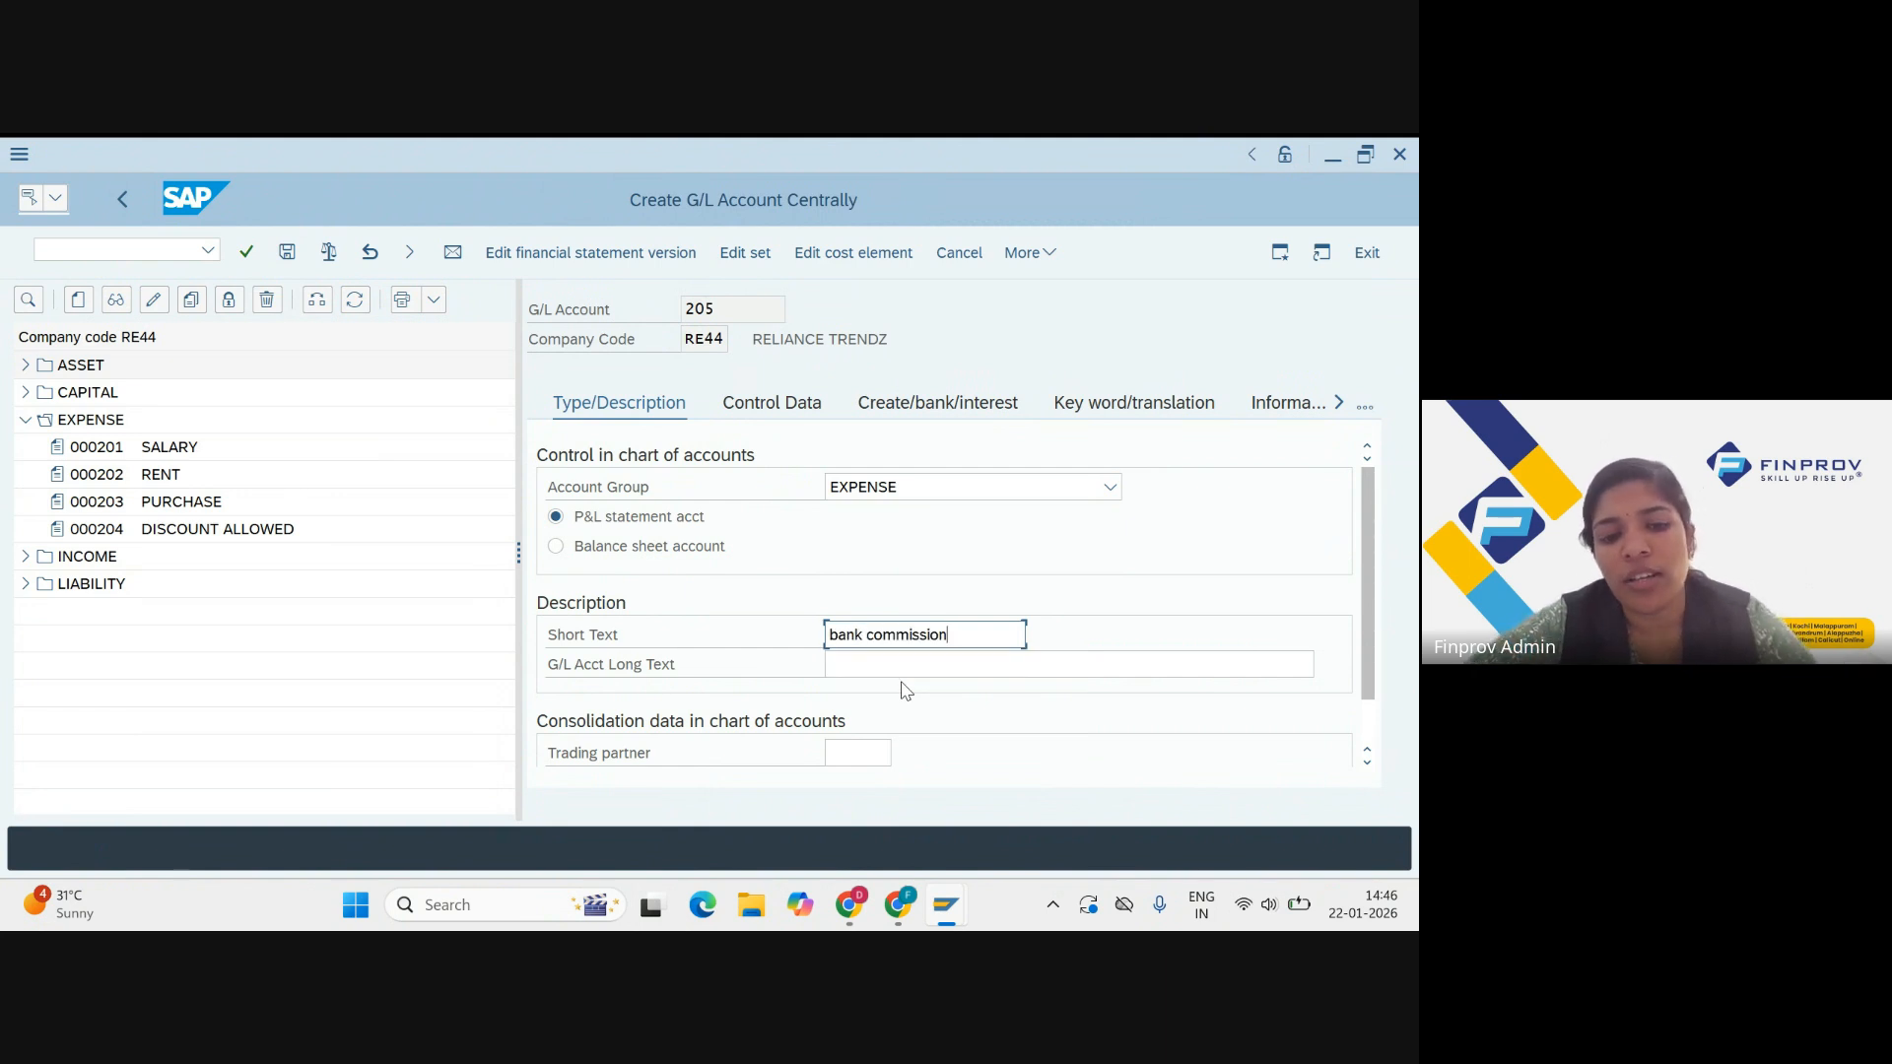
left_click(910, 668)
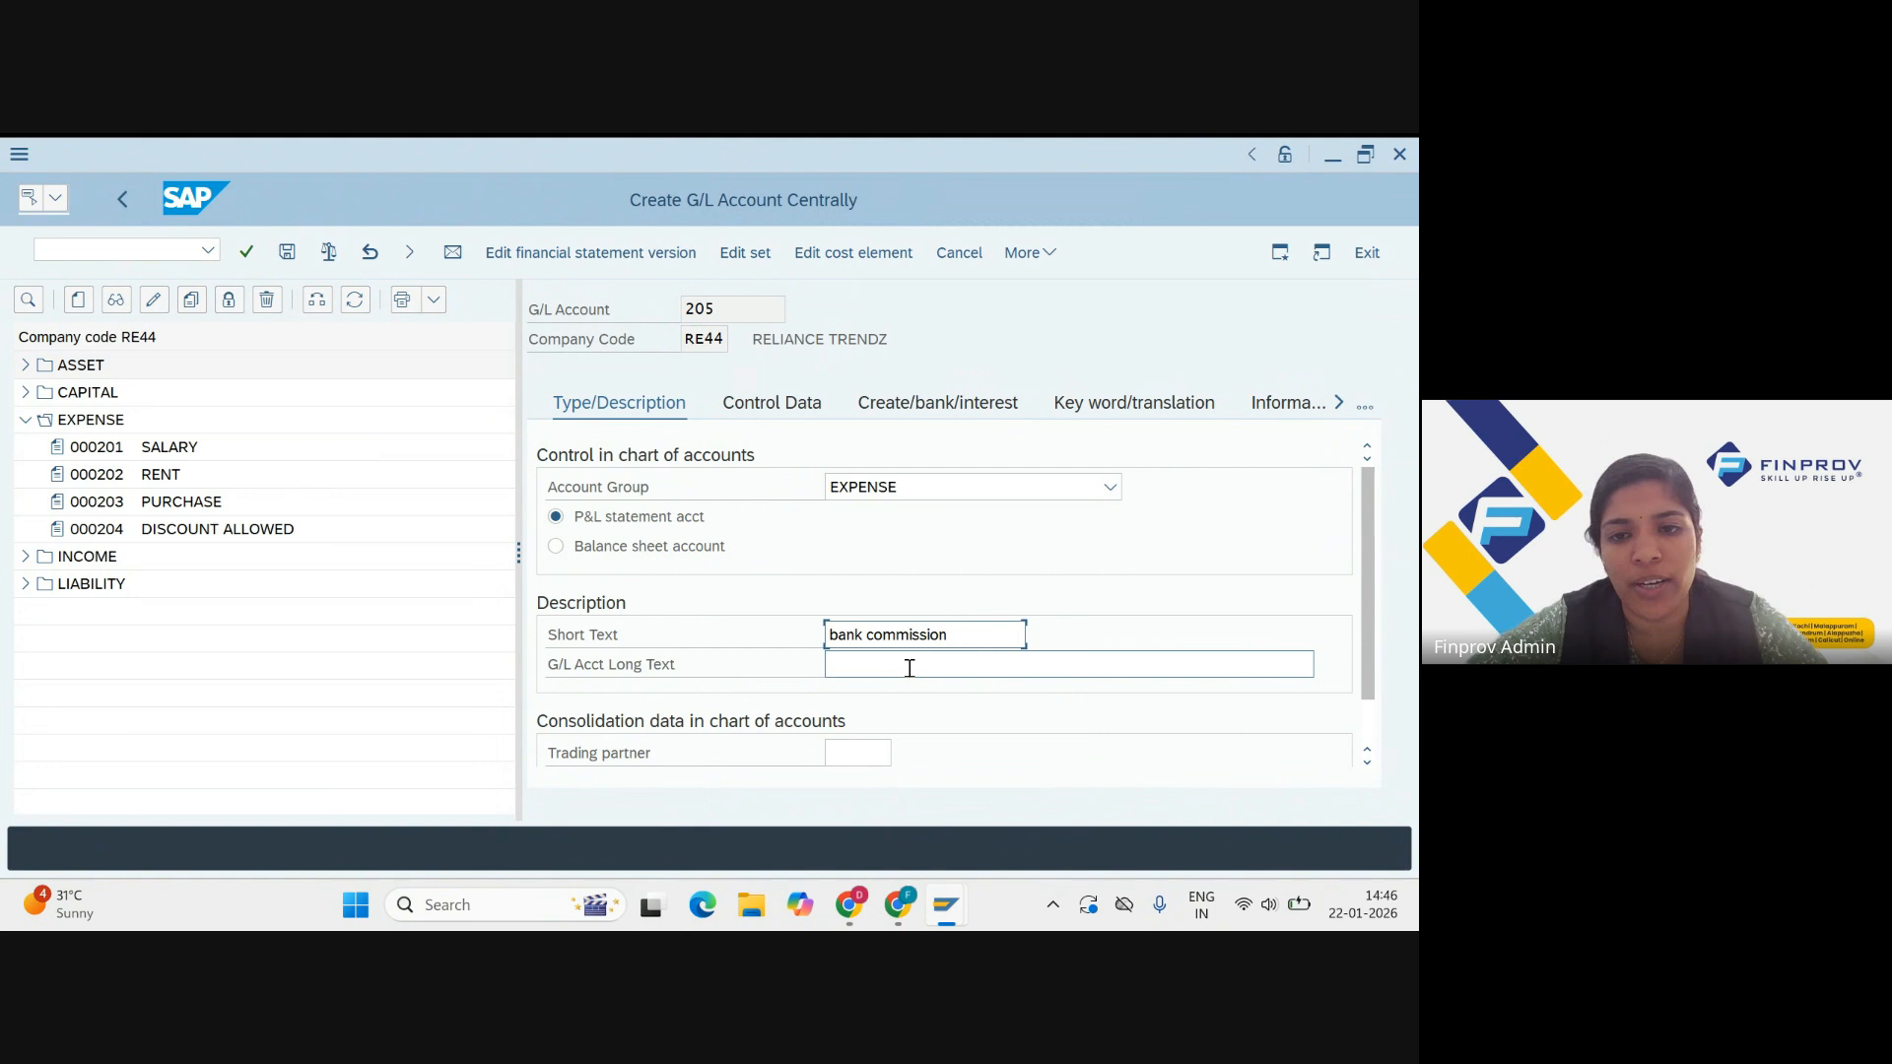
type("bank commission")
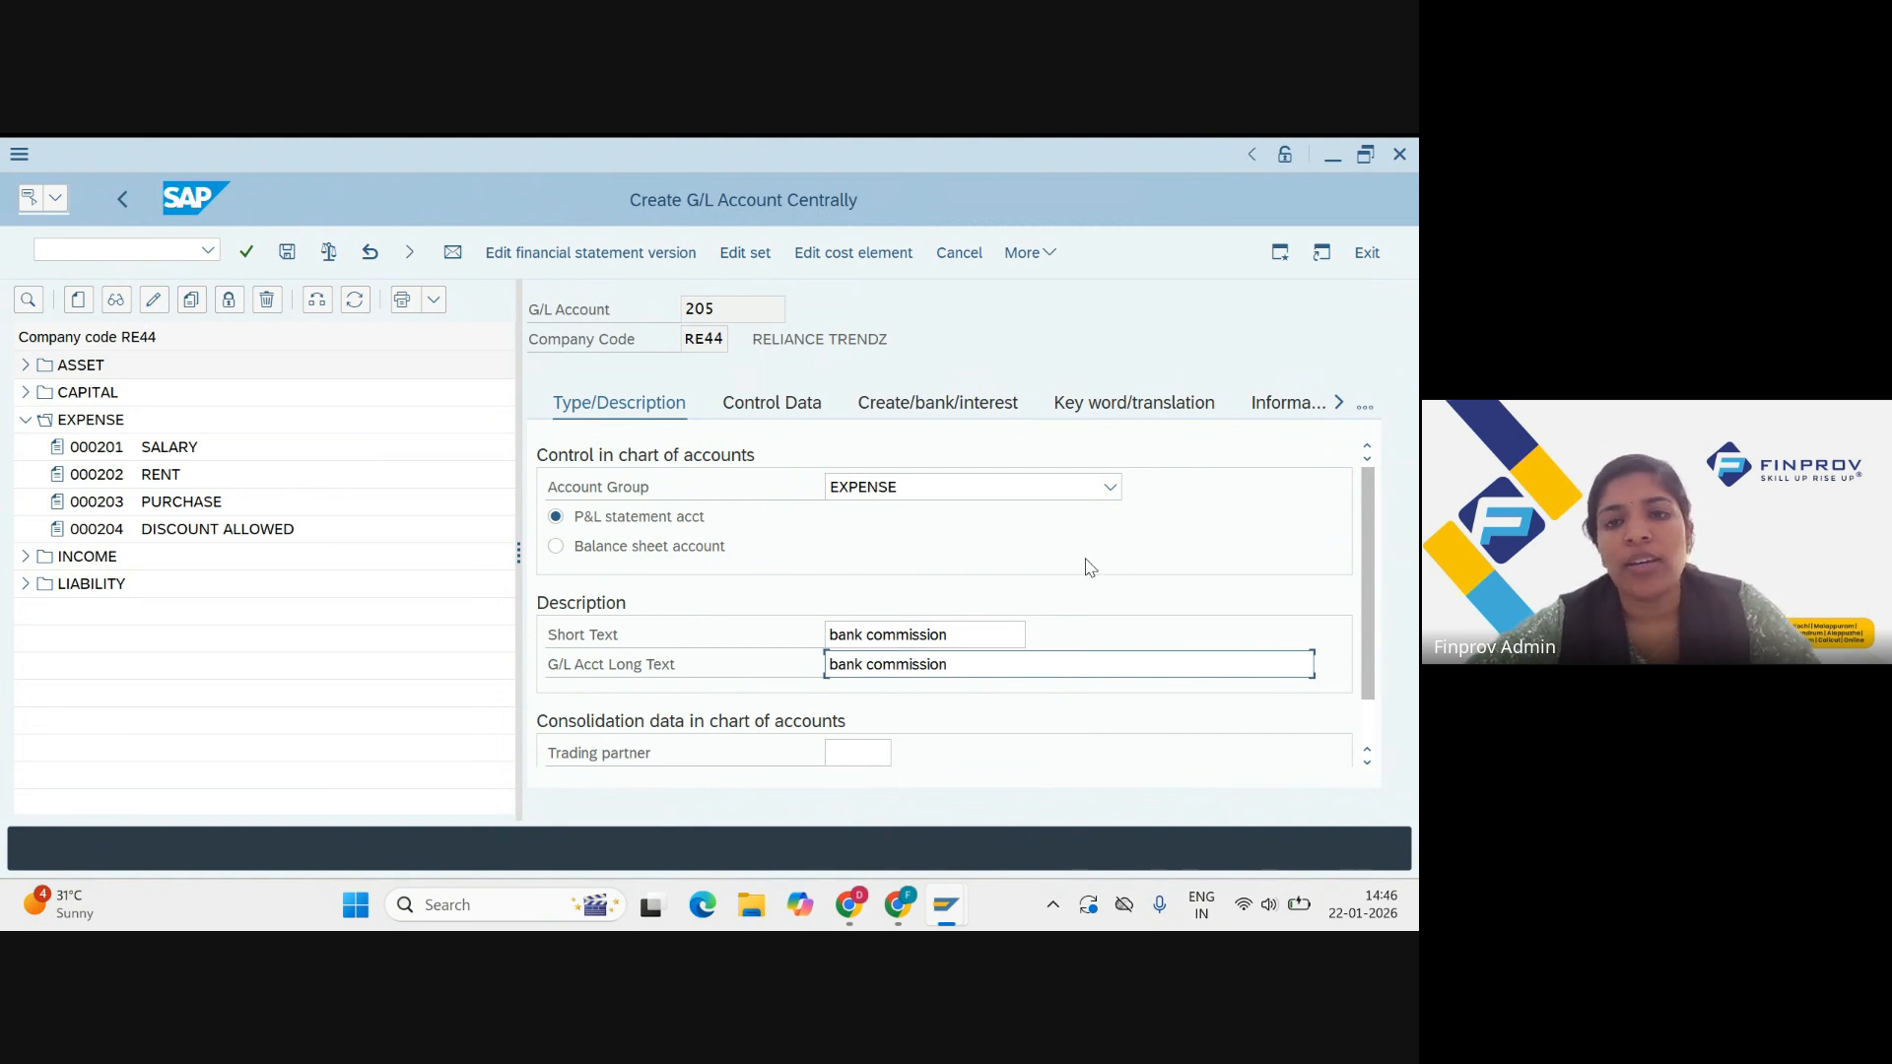
Step: Enable line item display in the control data of account 205 and set its sort key to 001
left_click(777, 405)
scroll(926, 655, "down", 6)
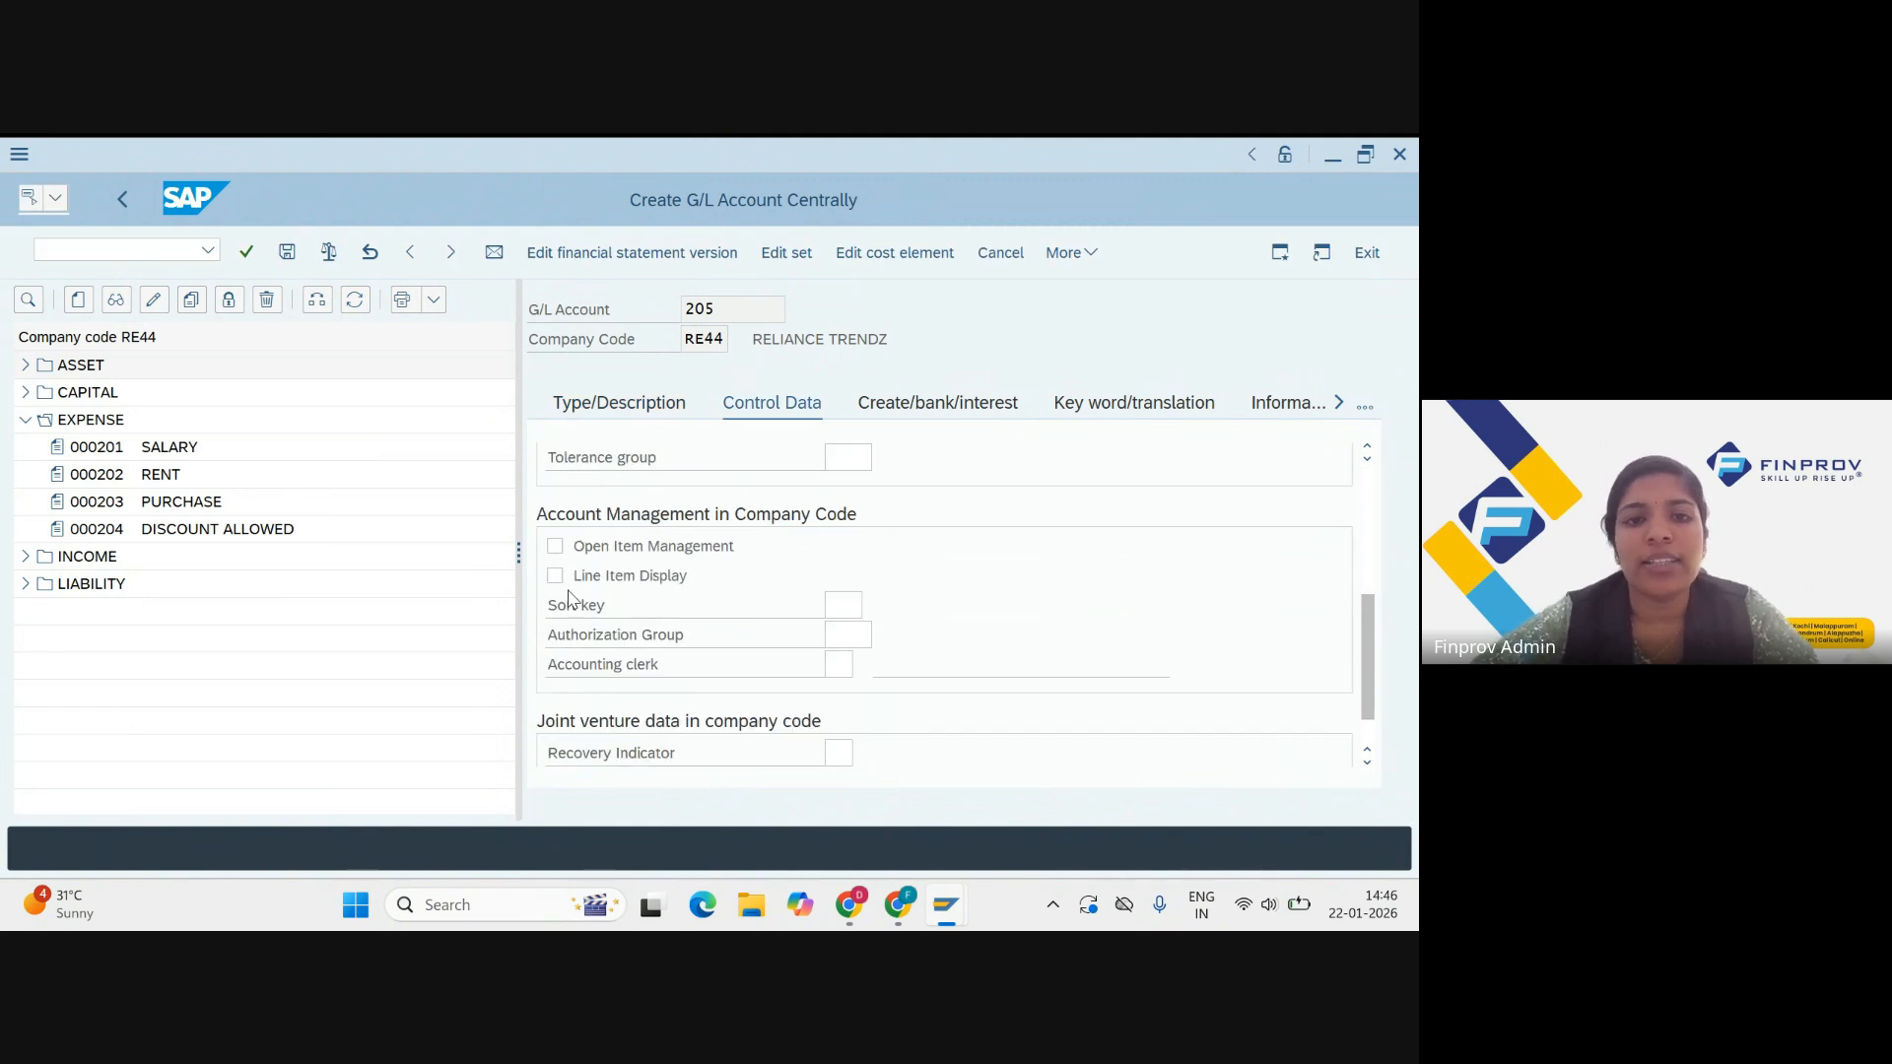
left_click(842, 603)
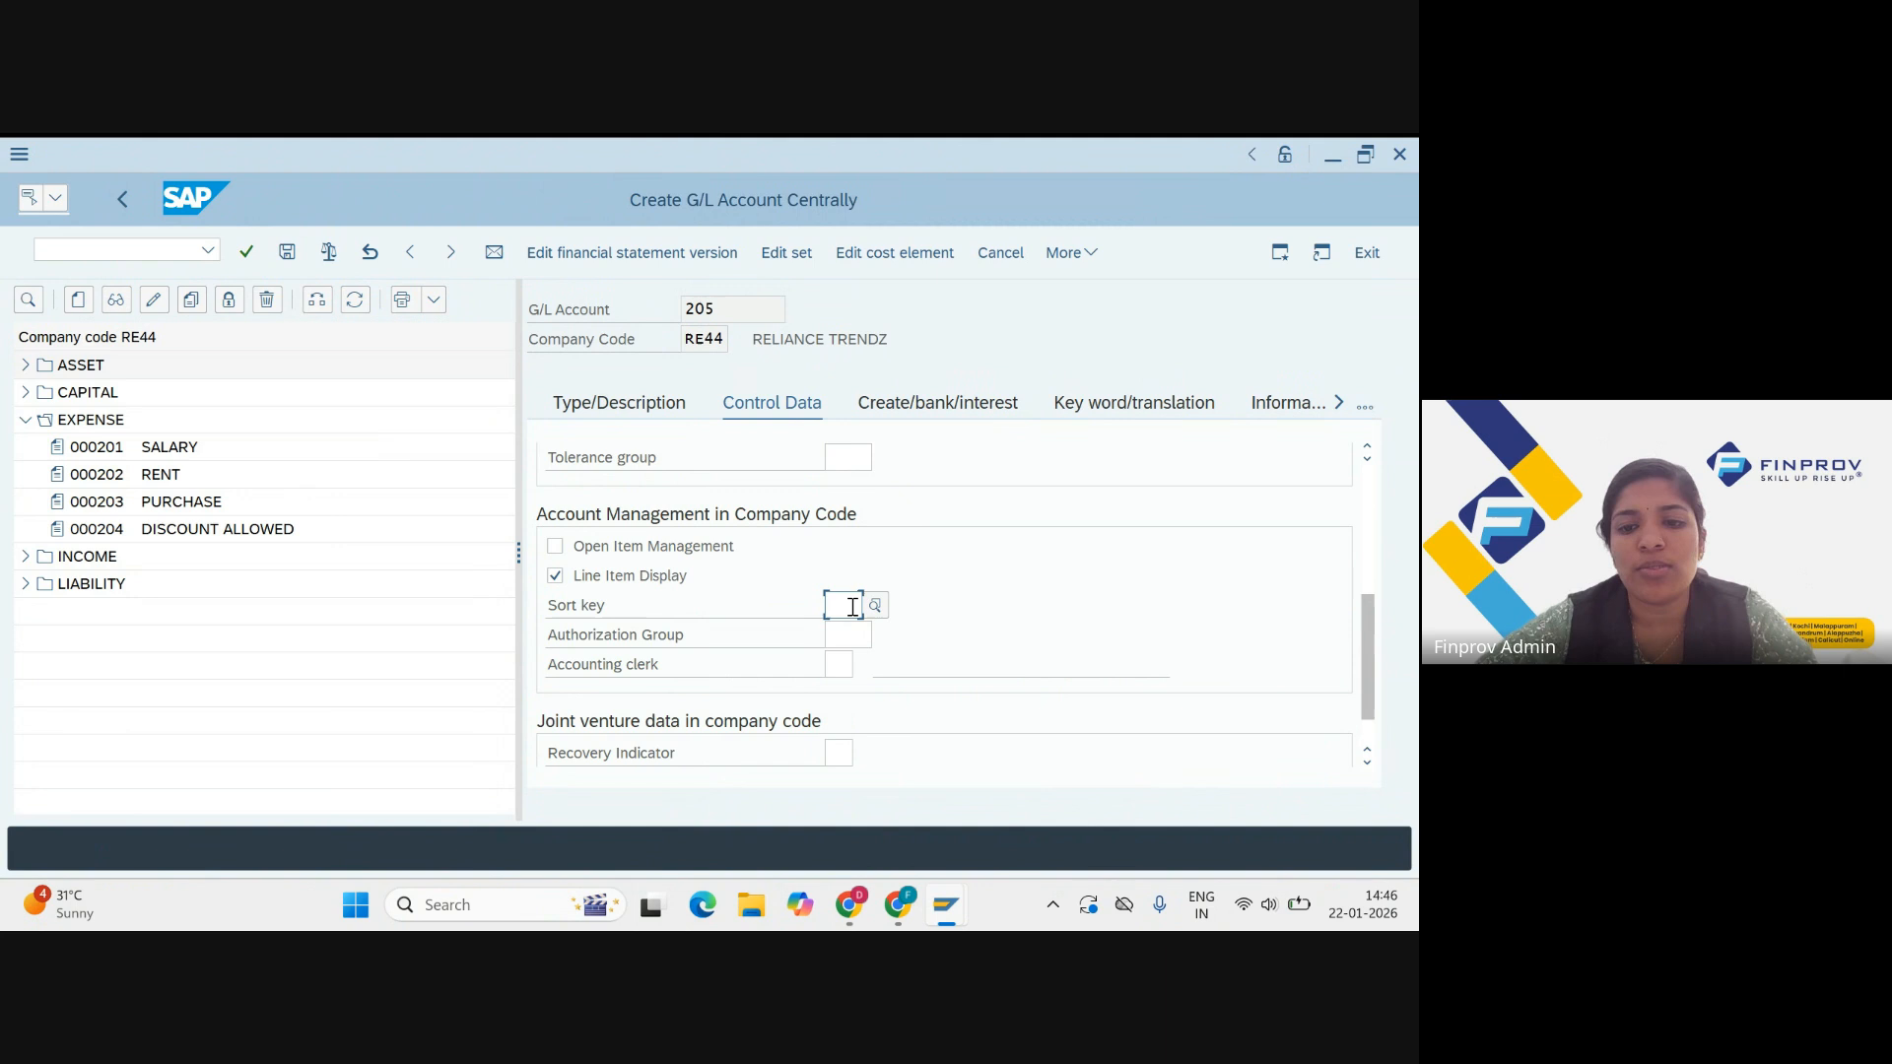
type("001")
left_click(988, 584)
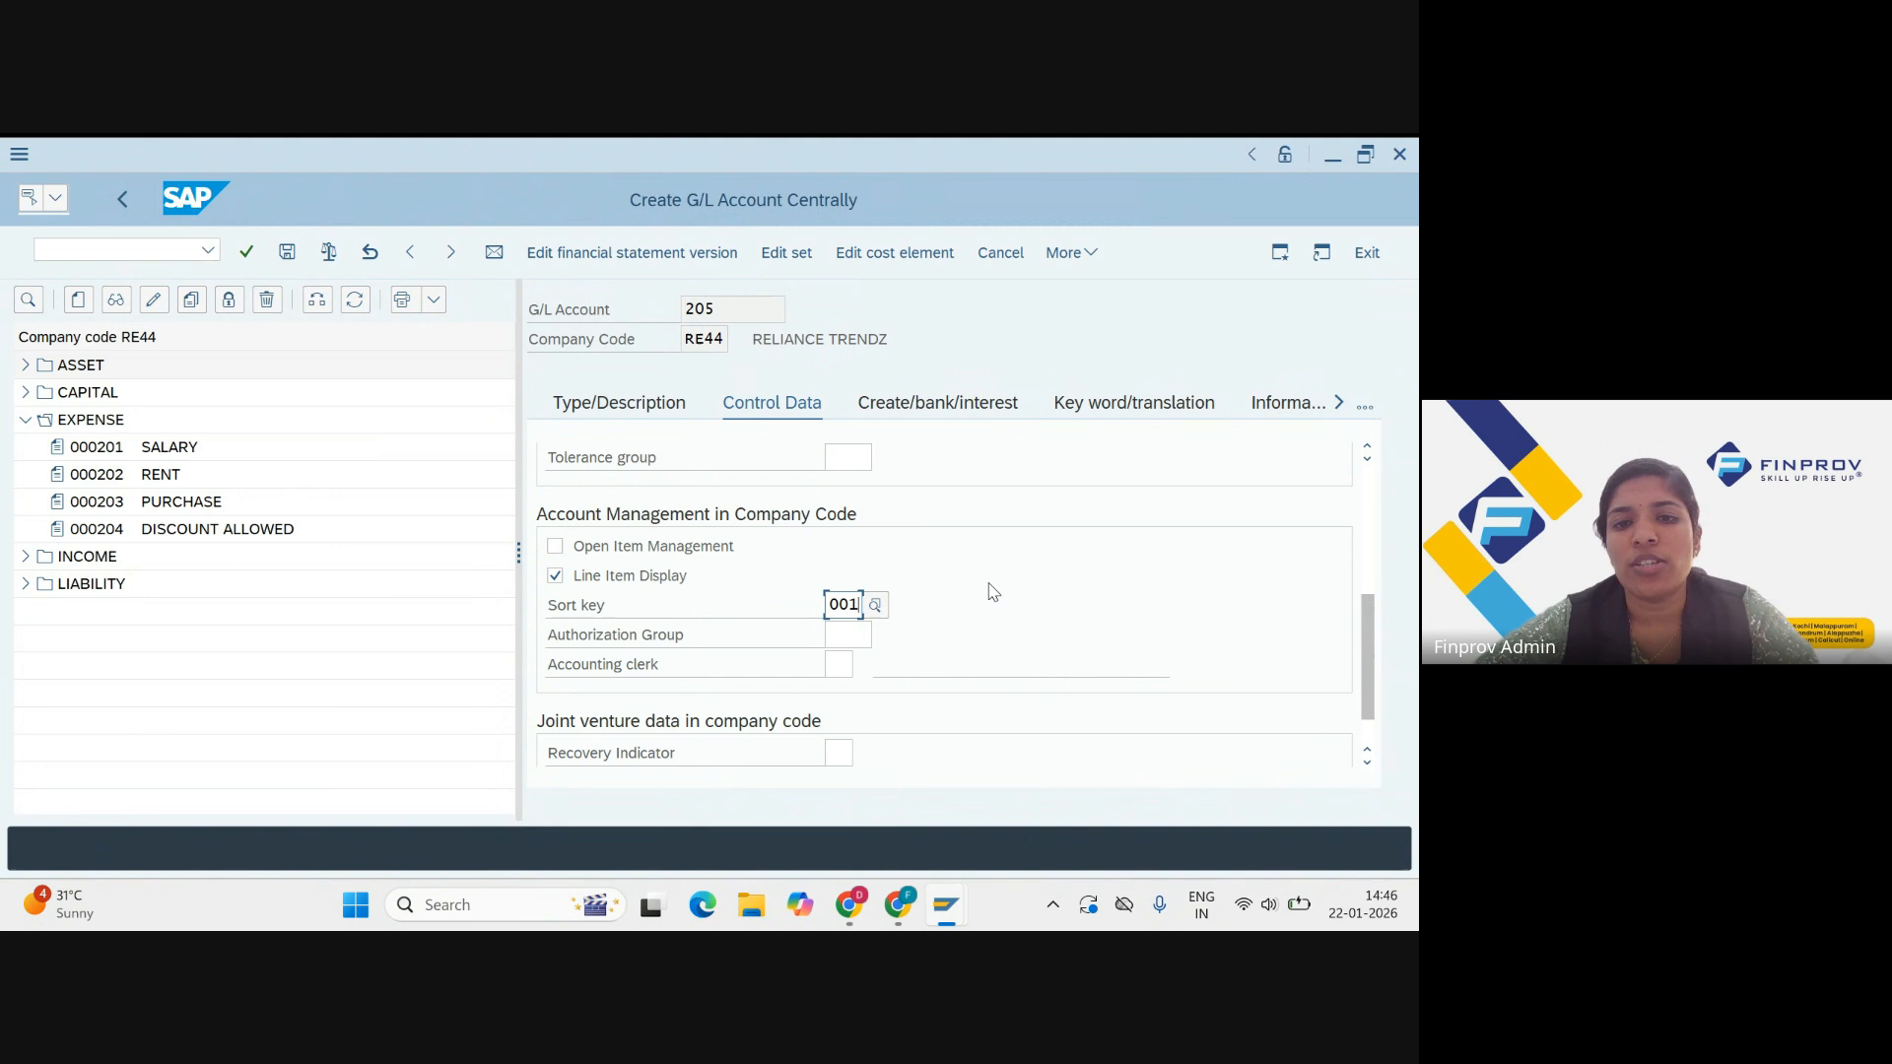
Step: Assign field status group G001 (General with text, assignment) to the bank commission account and save it
left_click(931, 414)
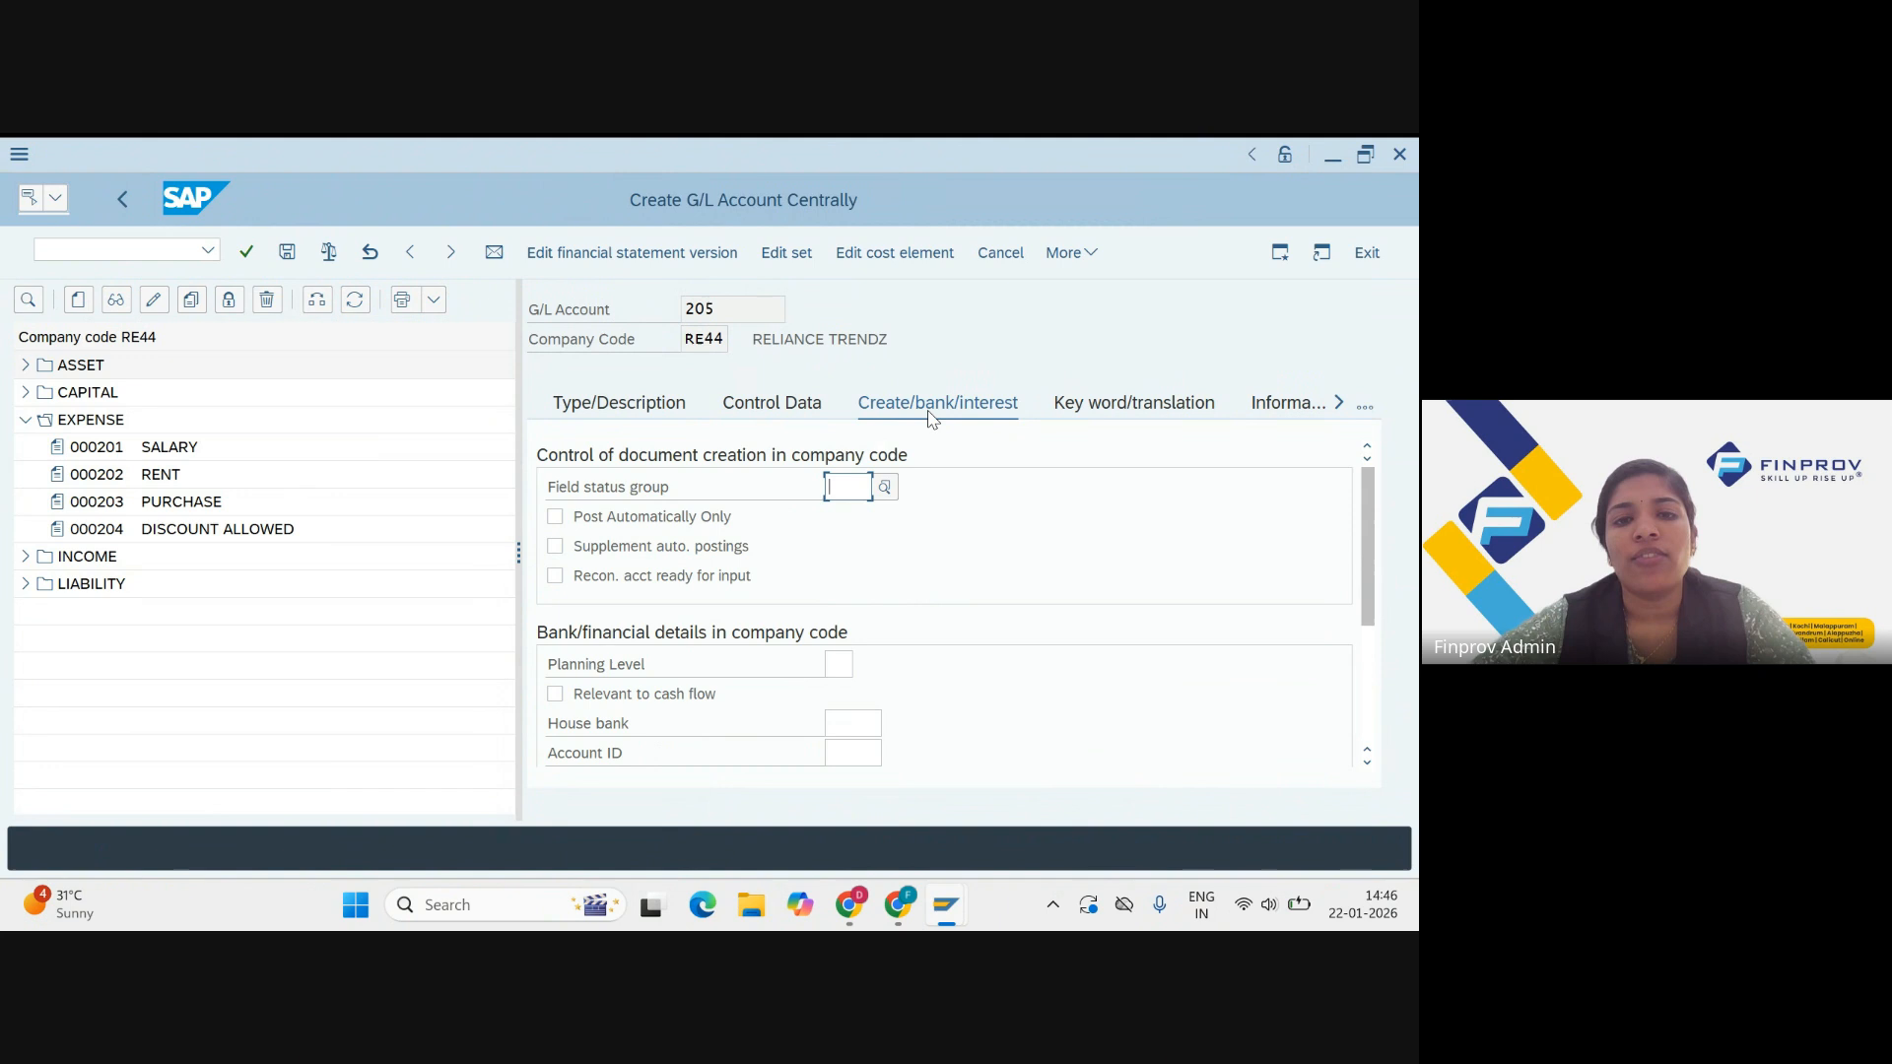
type("G001")
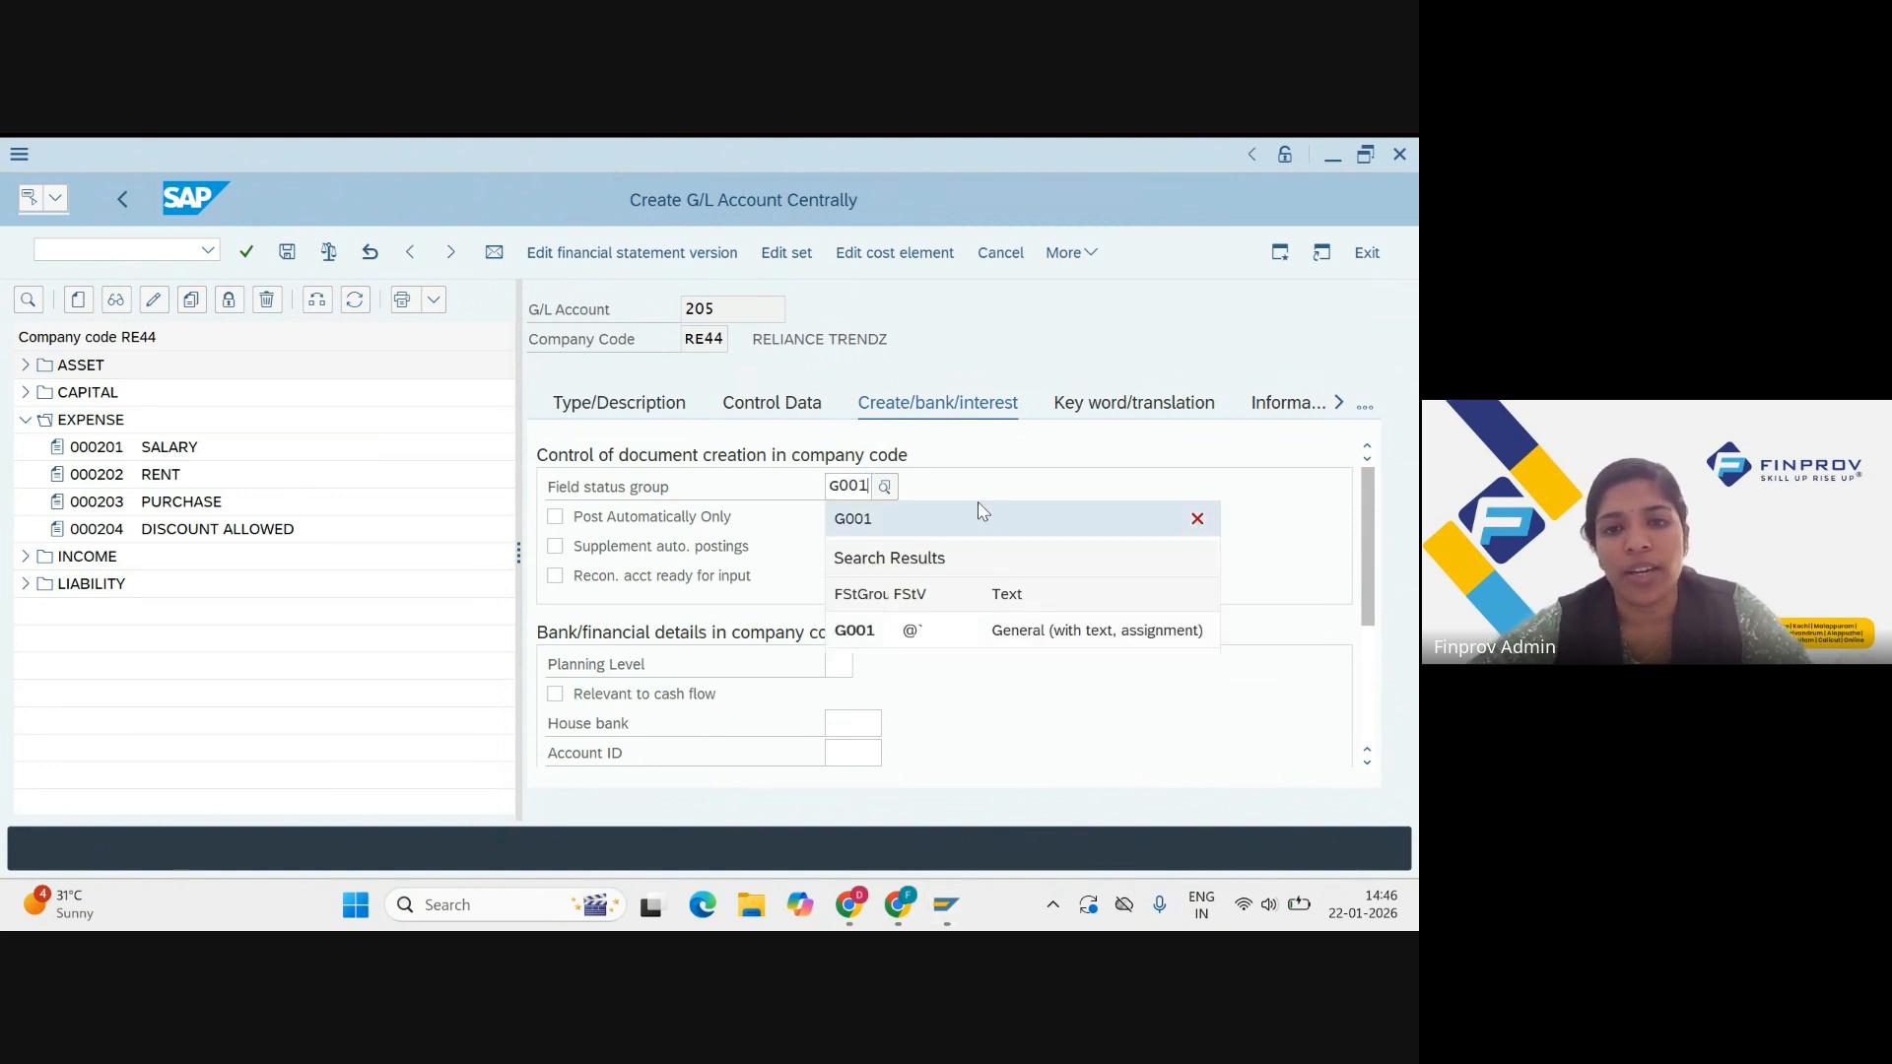
left_click(1046, 636)
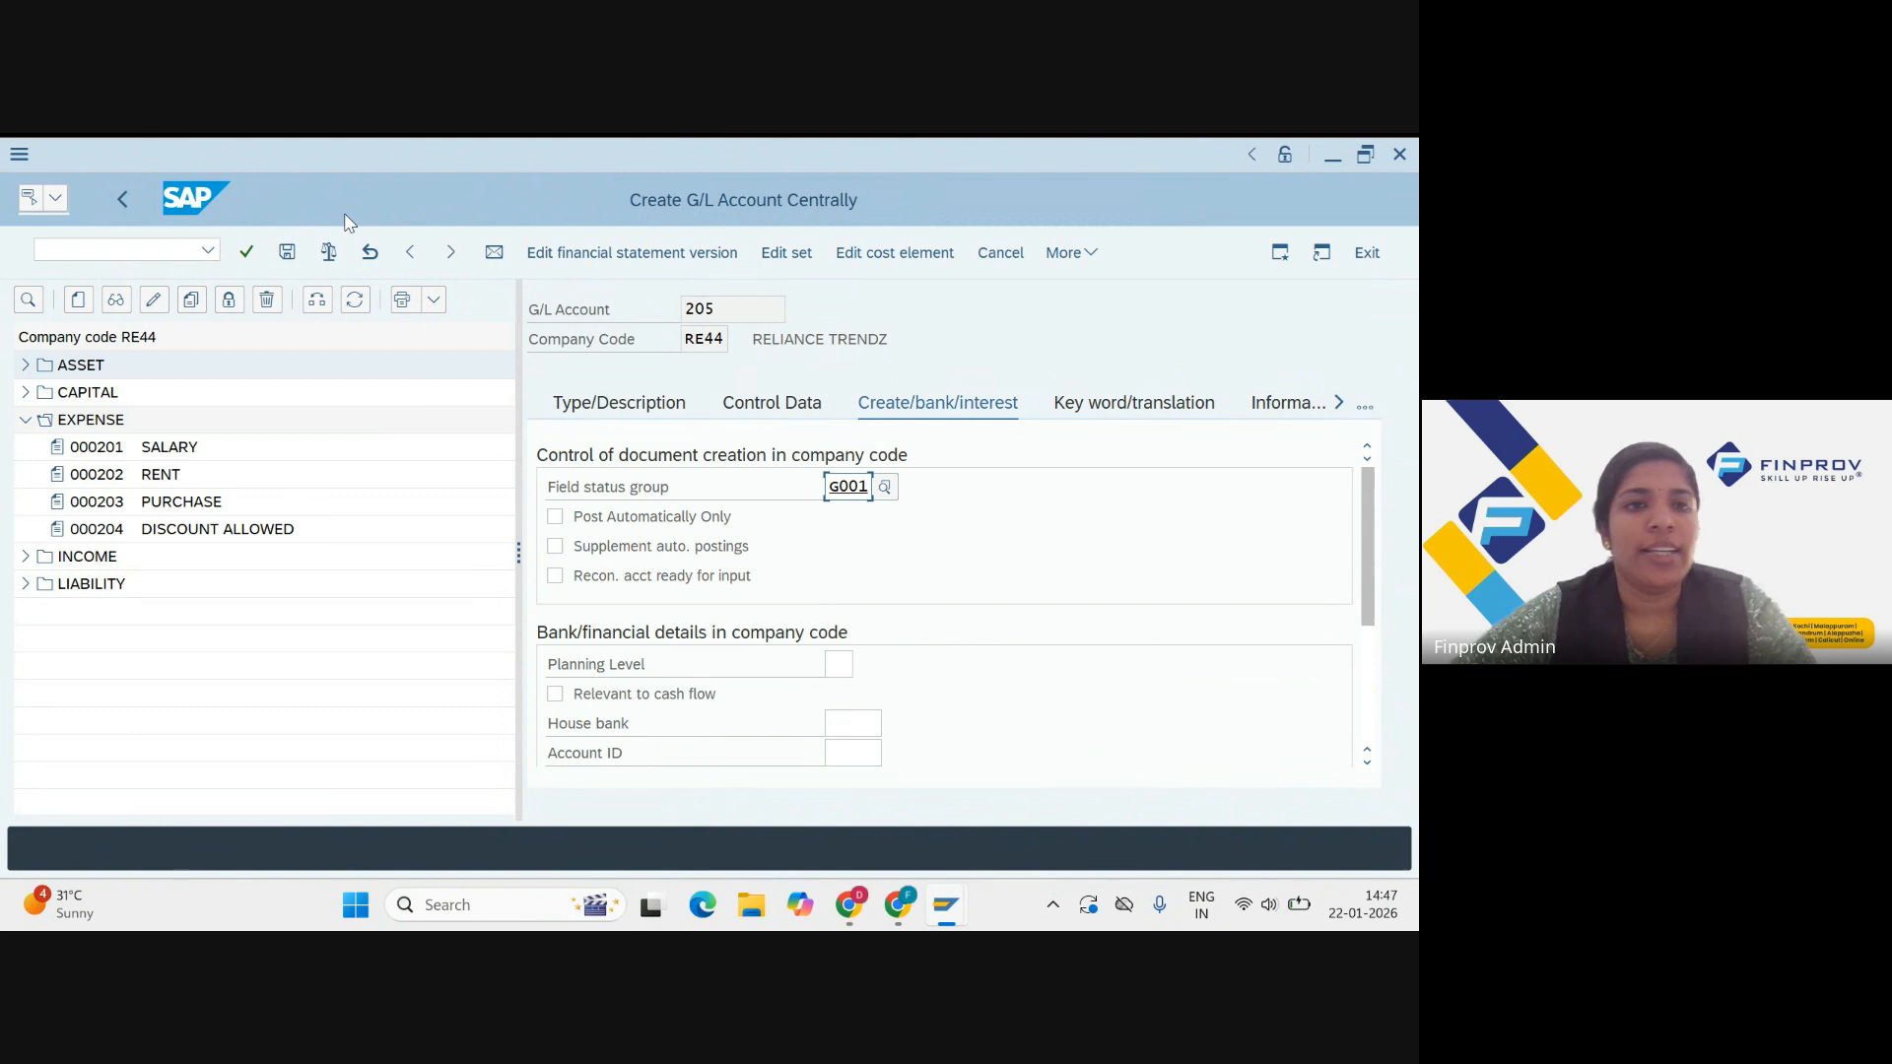
left_click(288, 254)
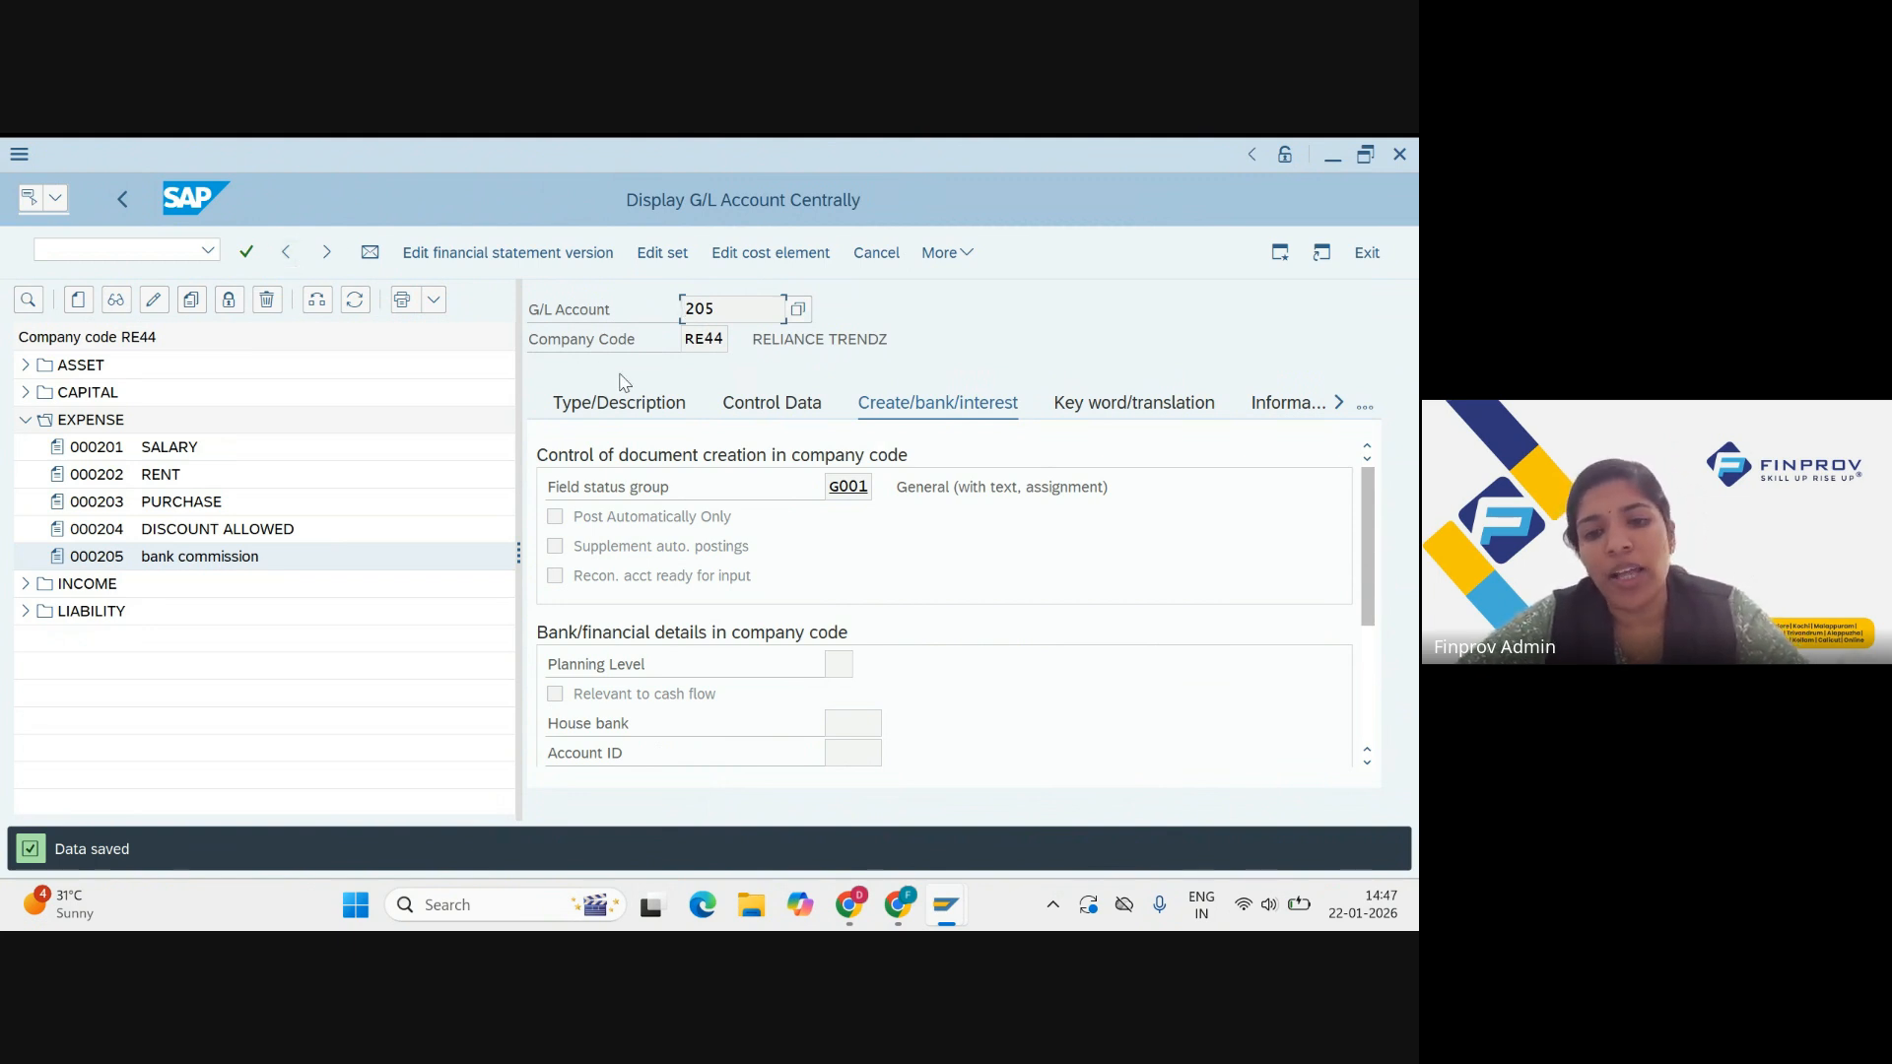
Step: Read the Bill Discounting Account slide in the Terms of Payment presentation and return to SAP
mouse_move(903, 916)
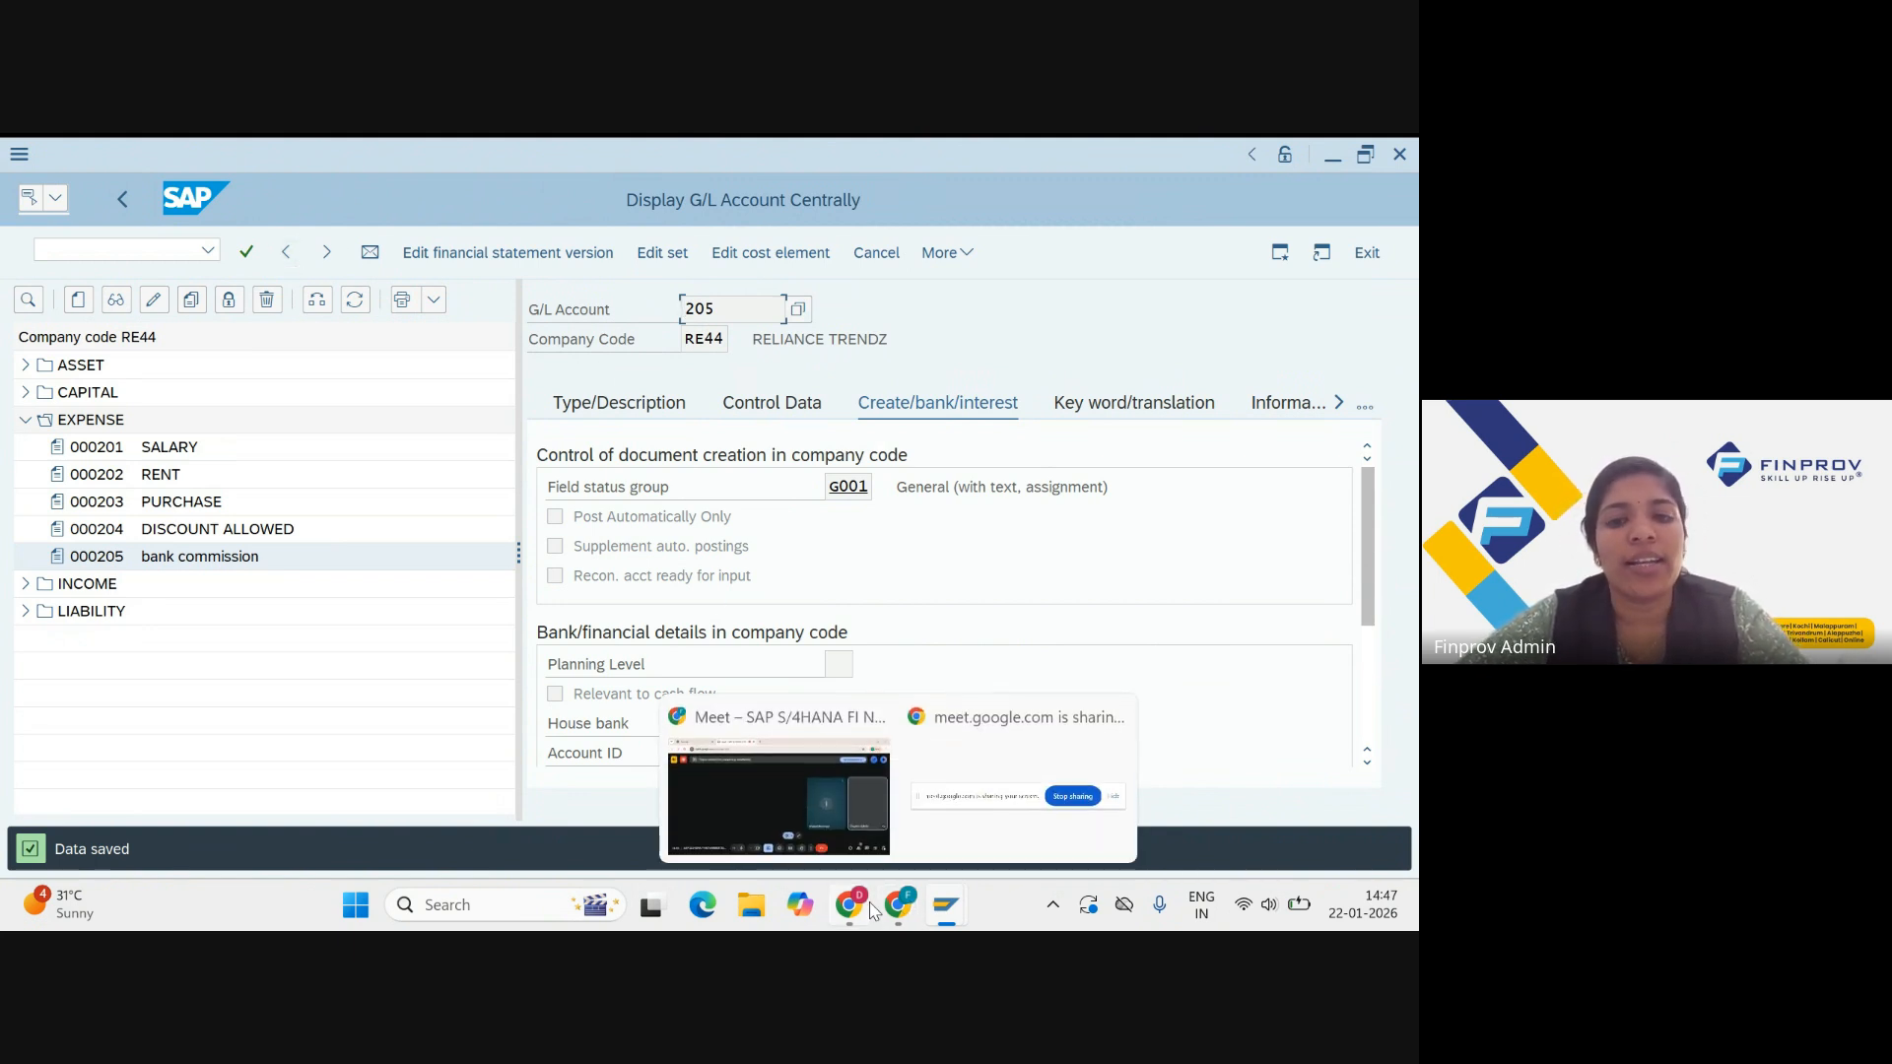
left_click(845, 781)
key("Right")
key("Right")
key("Right")
key("Right")
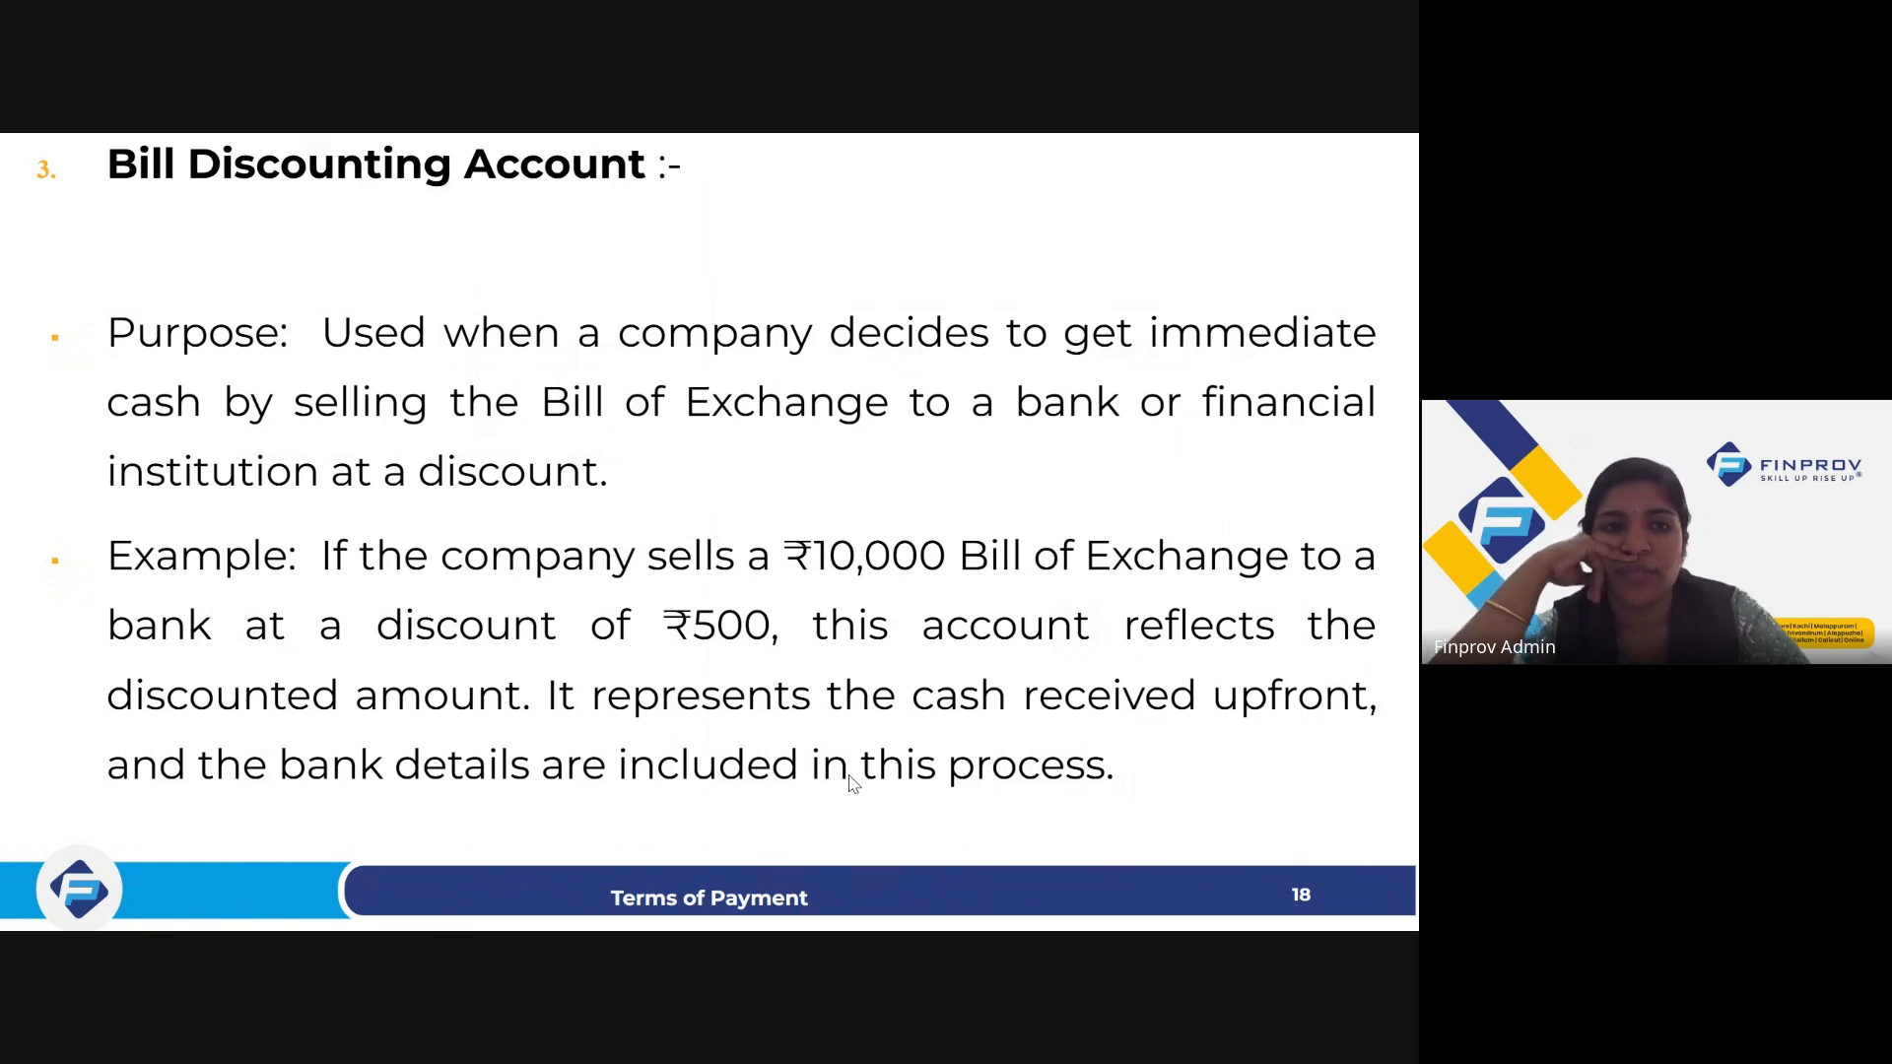
key("alt+Tab")
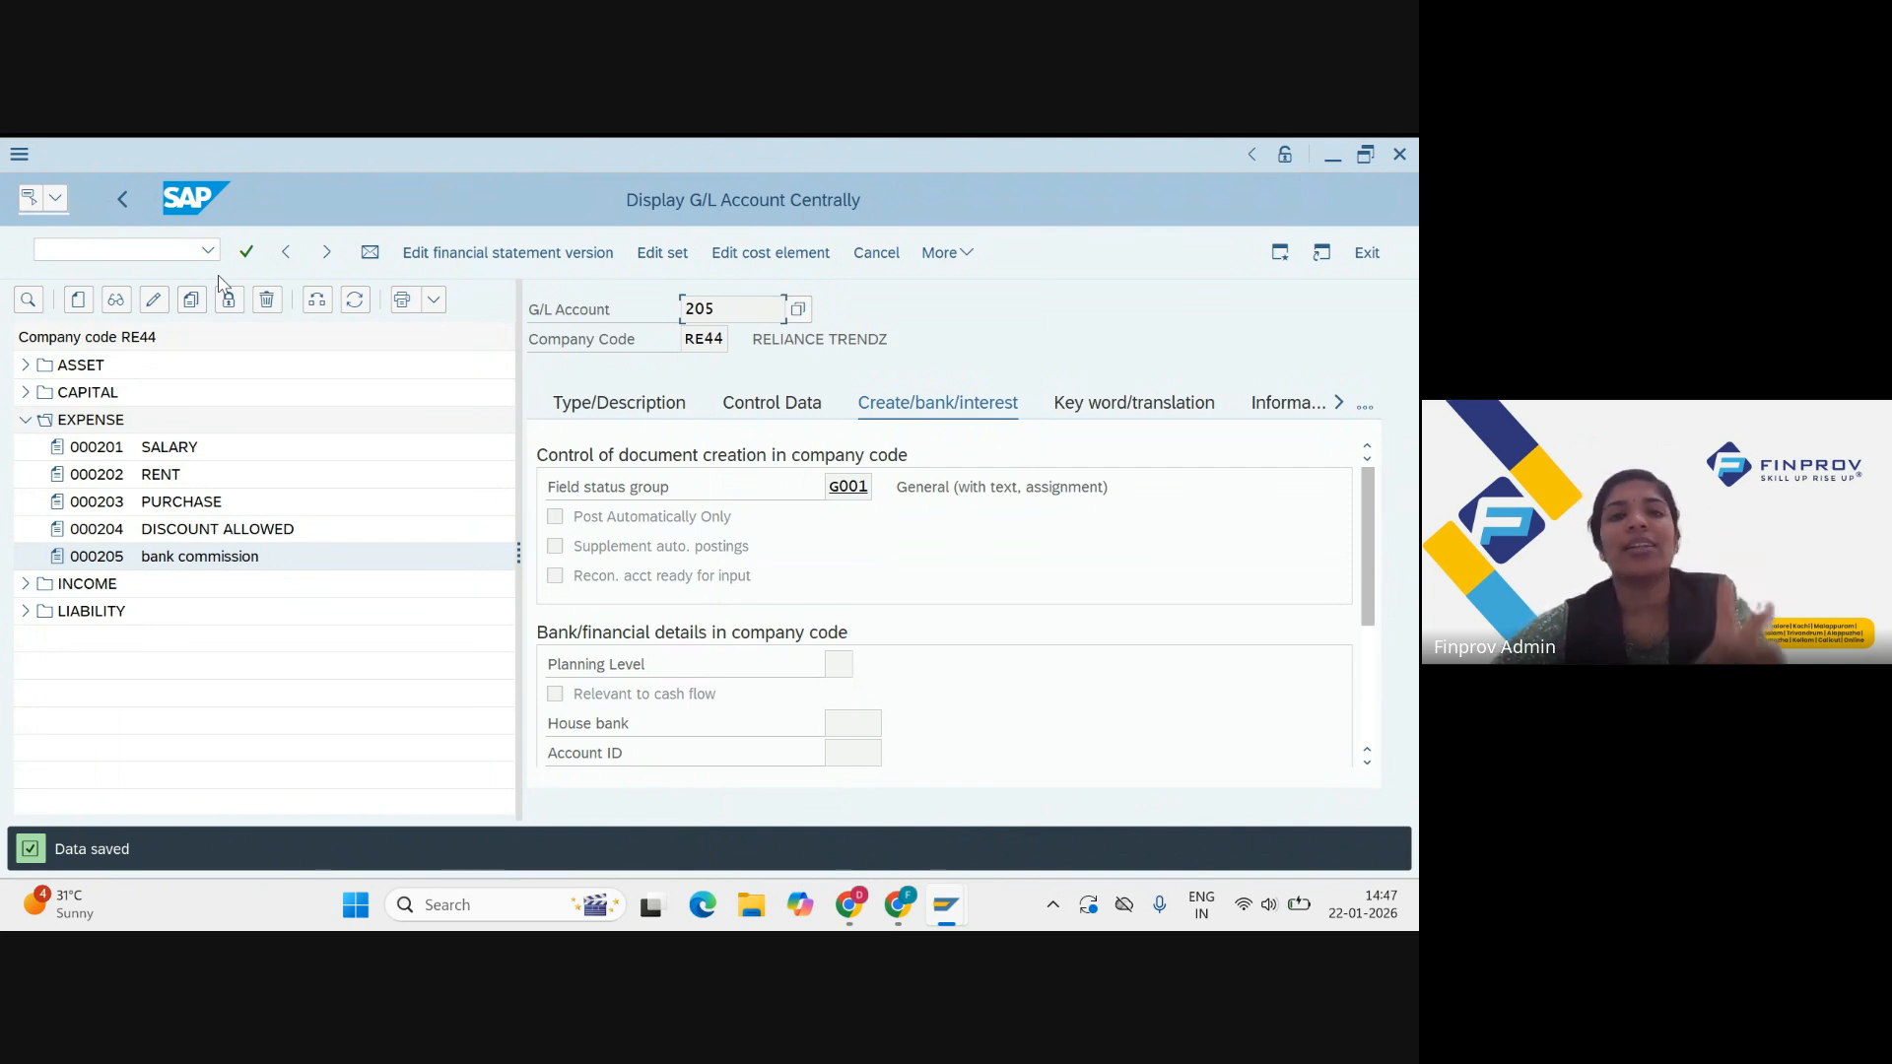
key("alt+Tab")
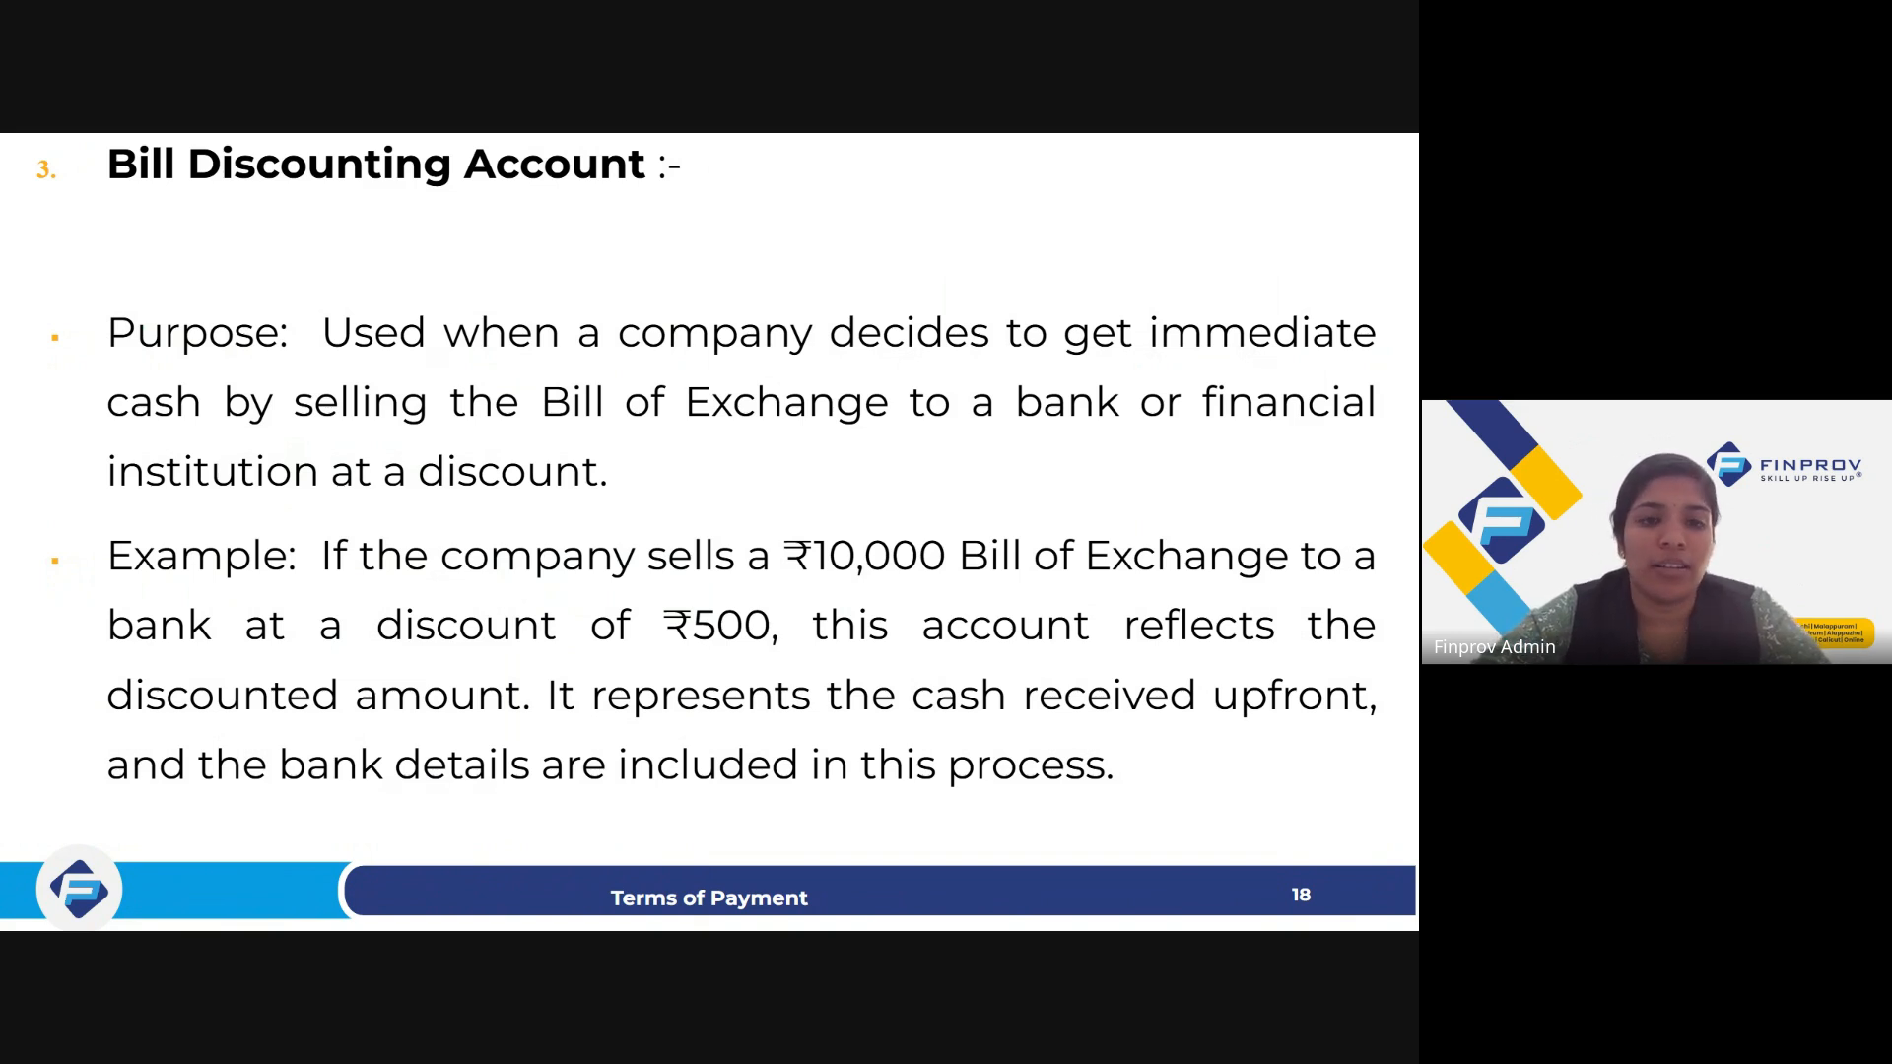
key("alt+Tab")
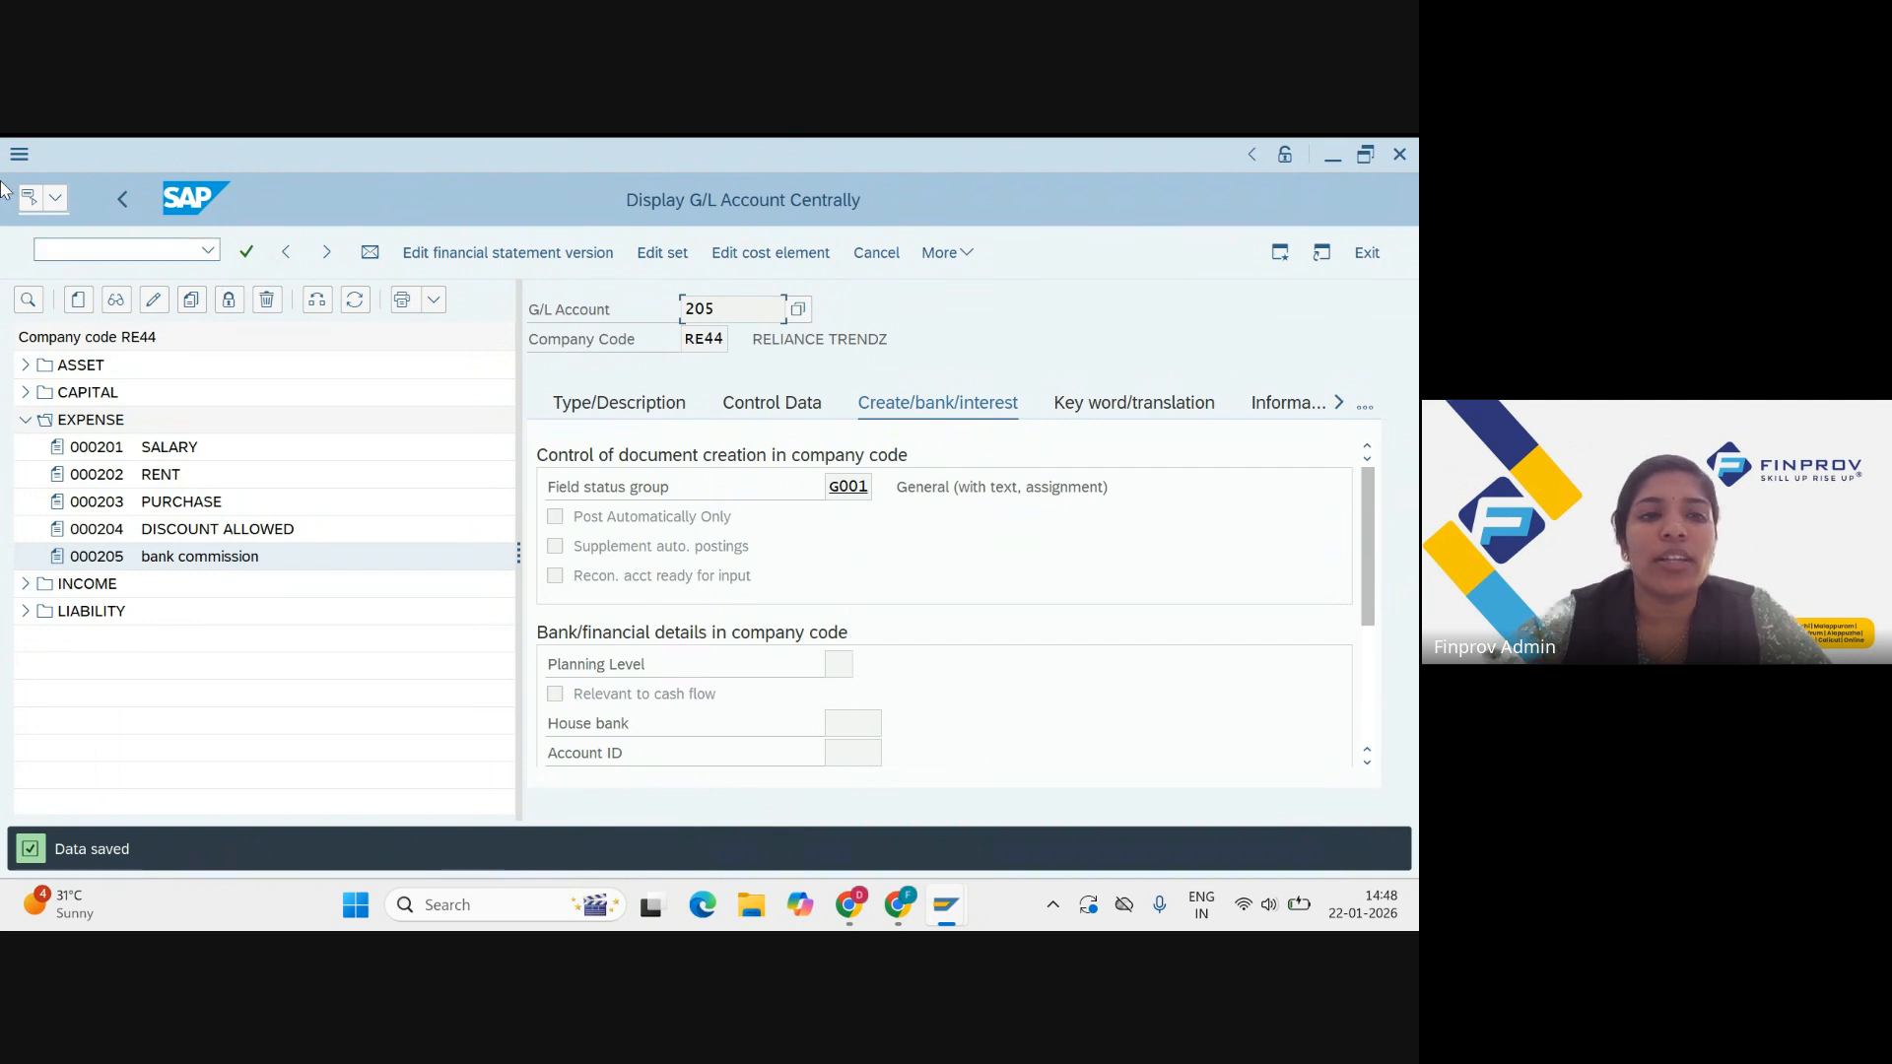
Step: Check the existing liability account numbers and start creating G/L account 106 in company code RE44
left_click(26, 612)
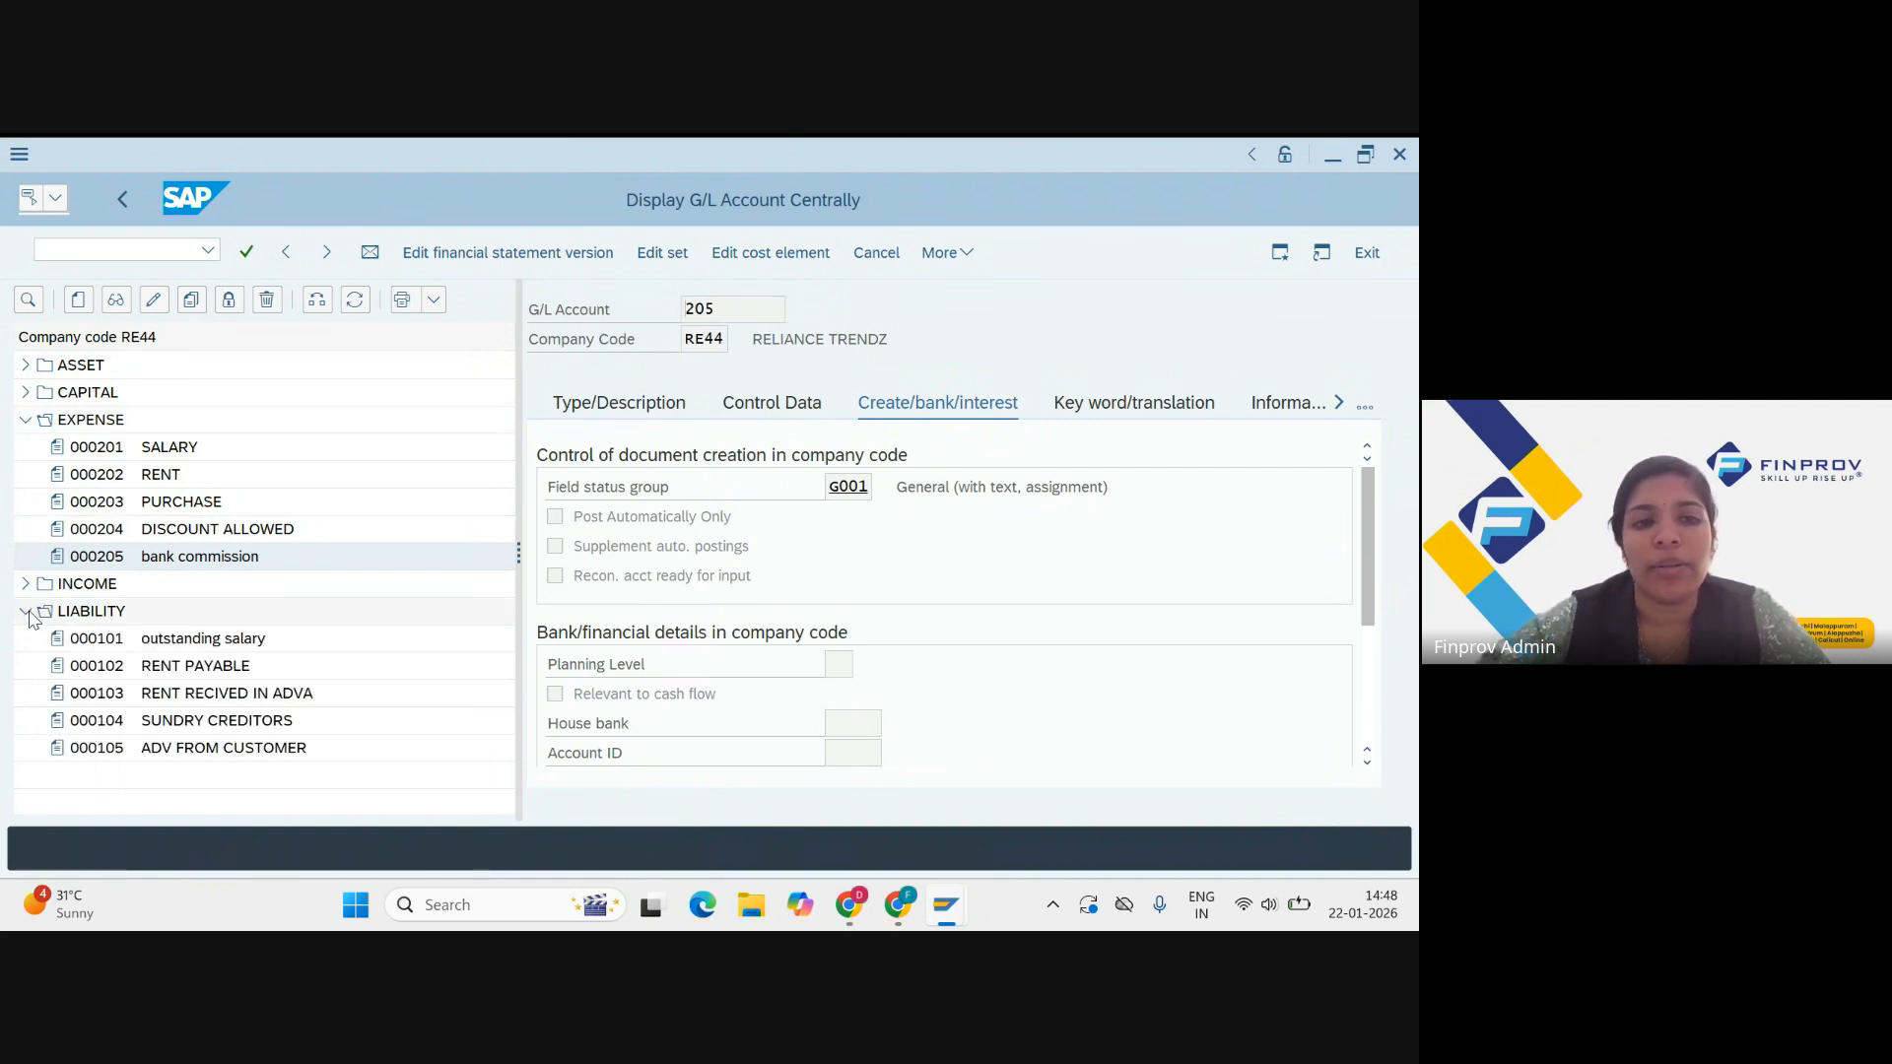
left_click(78, 300)
type("106")
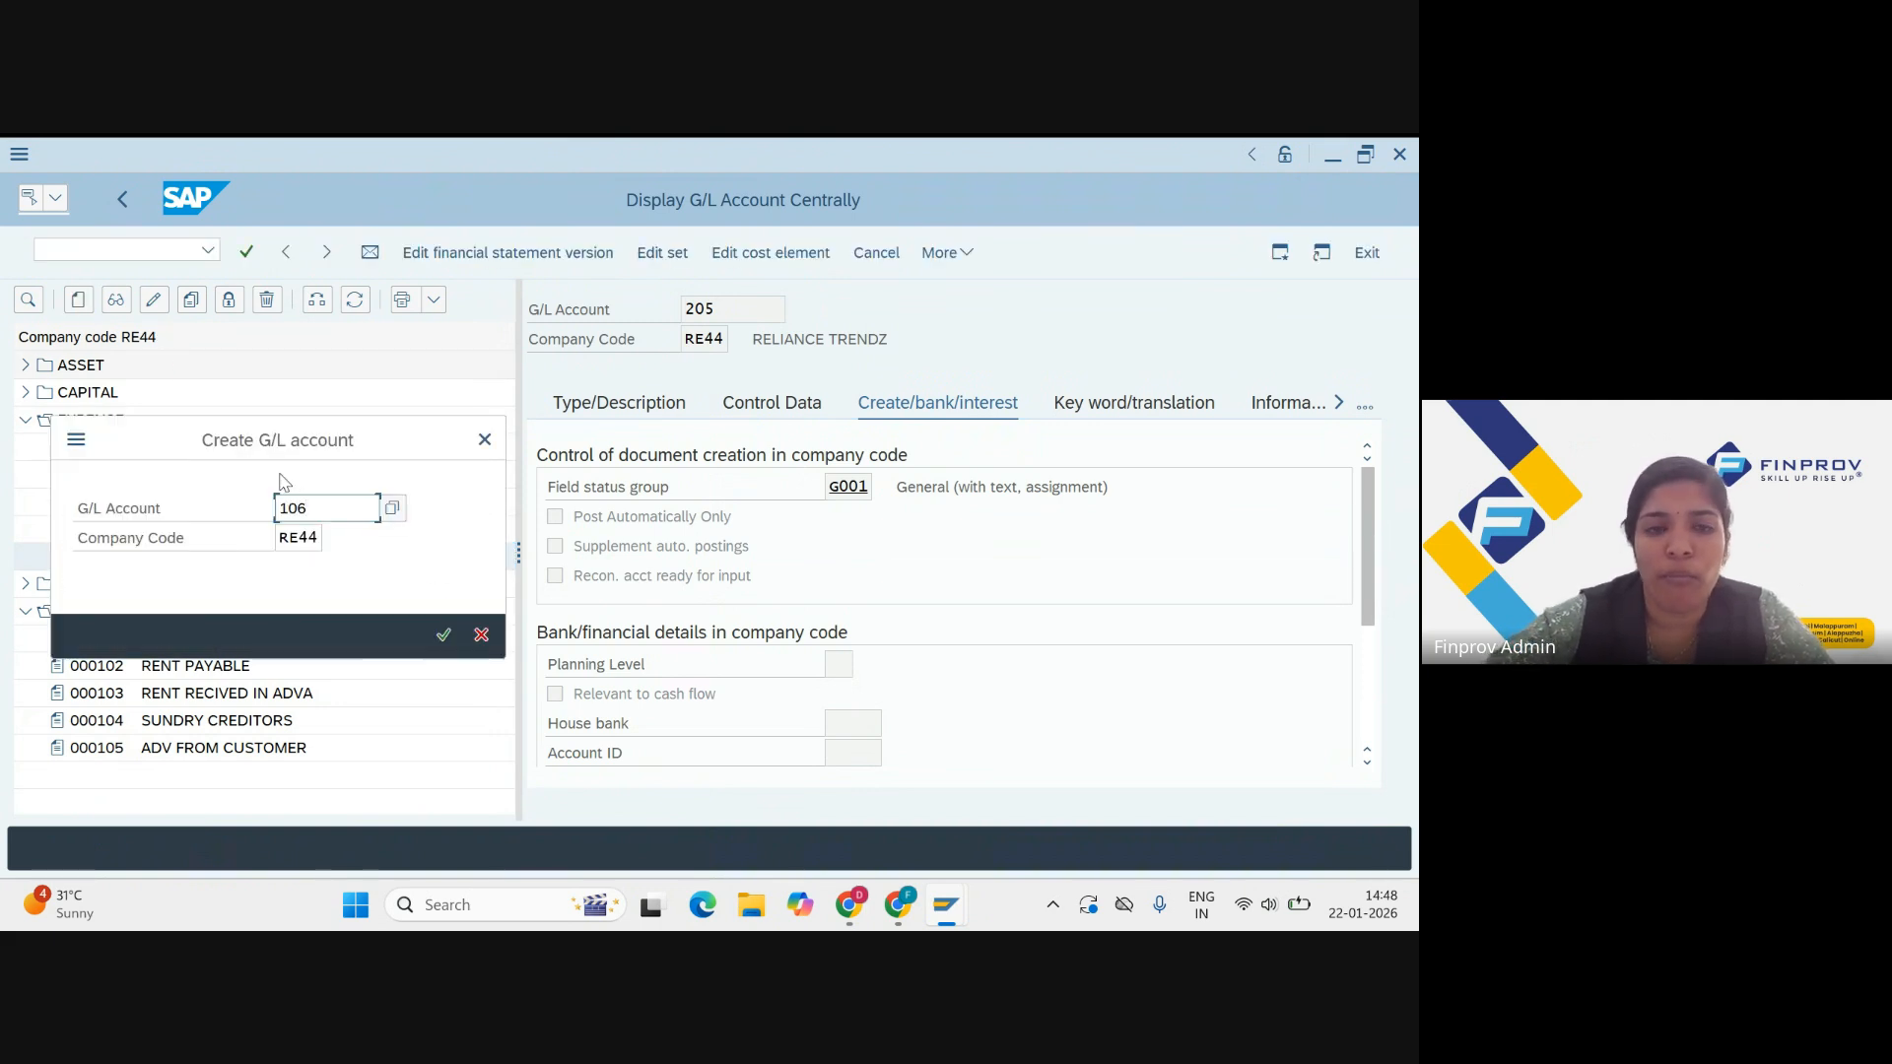
key("Return")
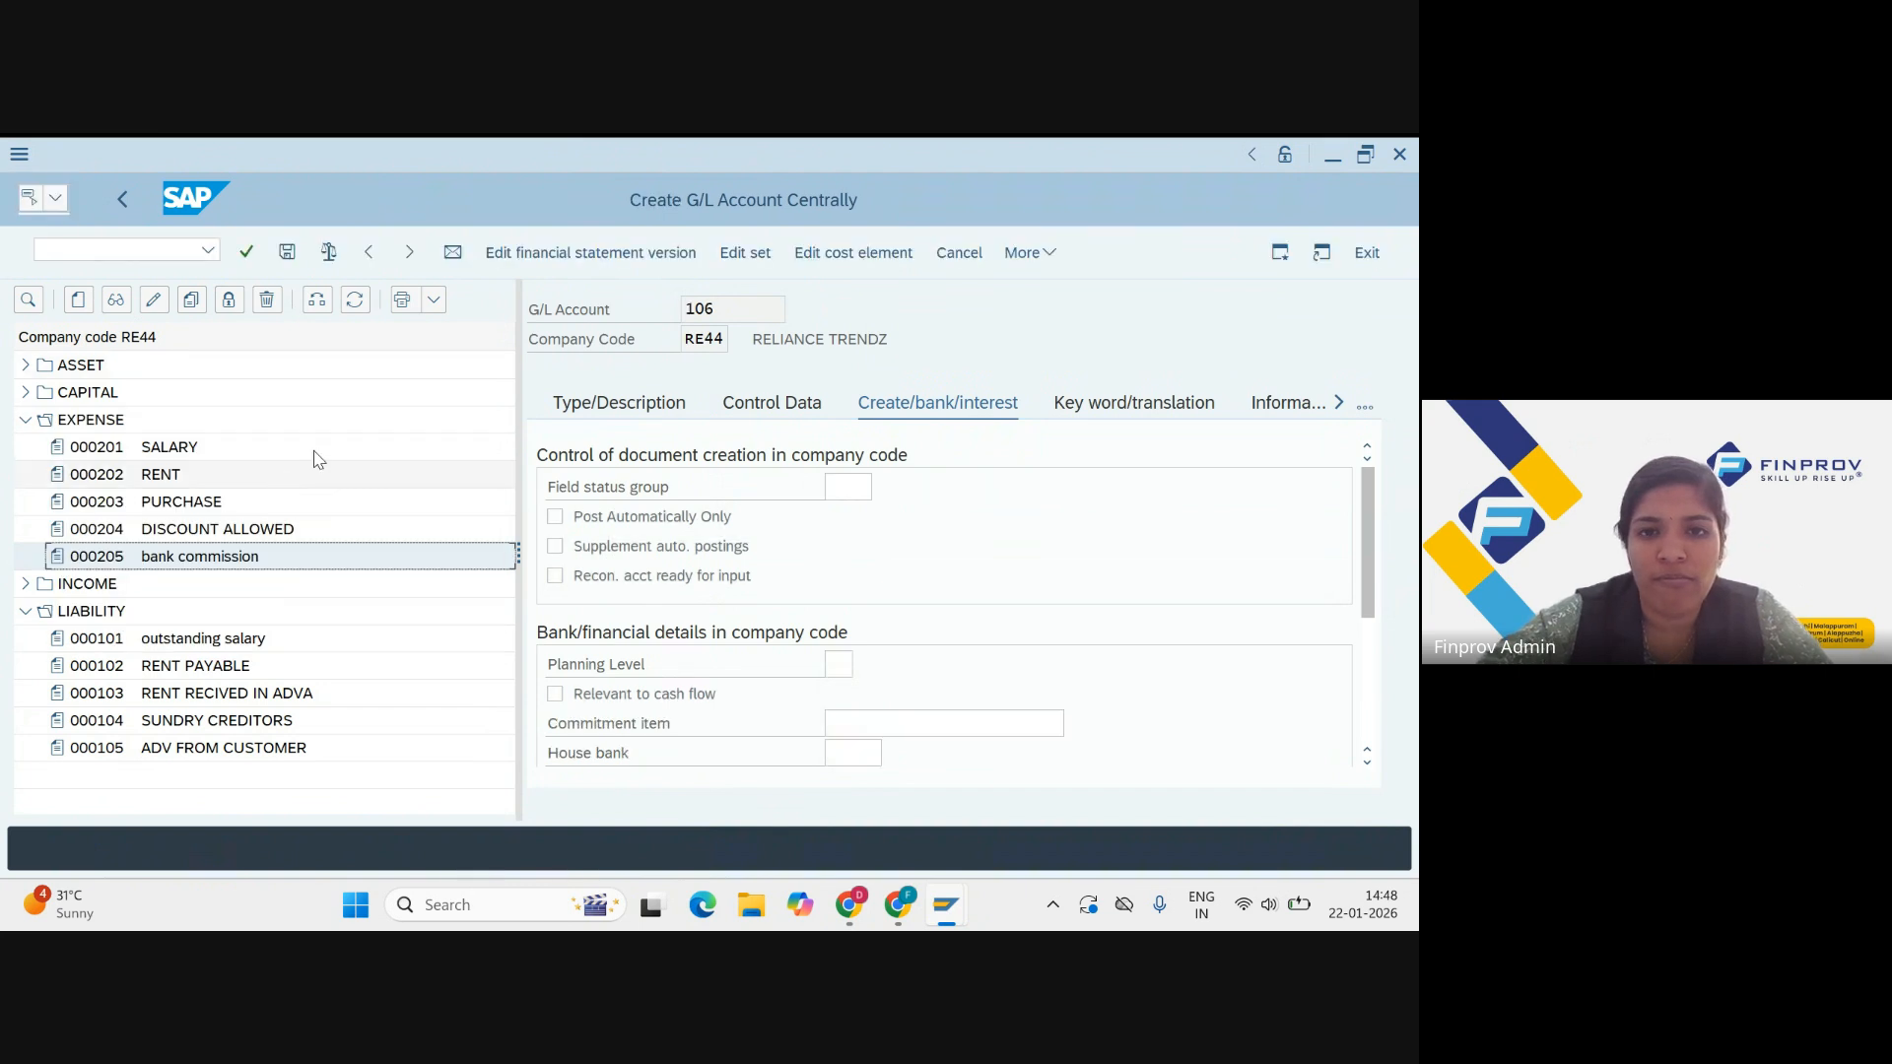
Step: Assign account 106 to the LIABILITY account group and classify it as a balance sheet account
left_click(623, 406)
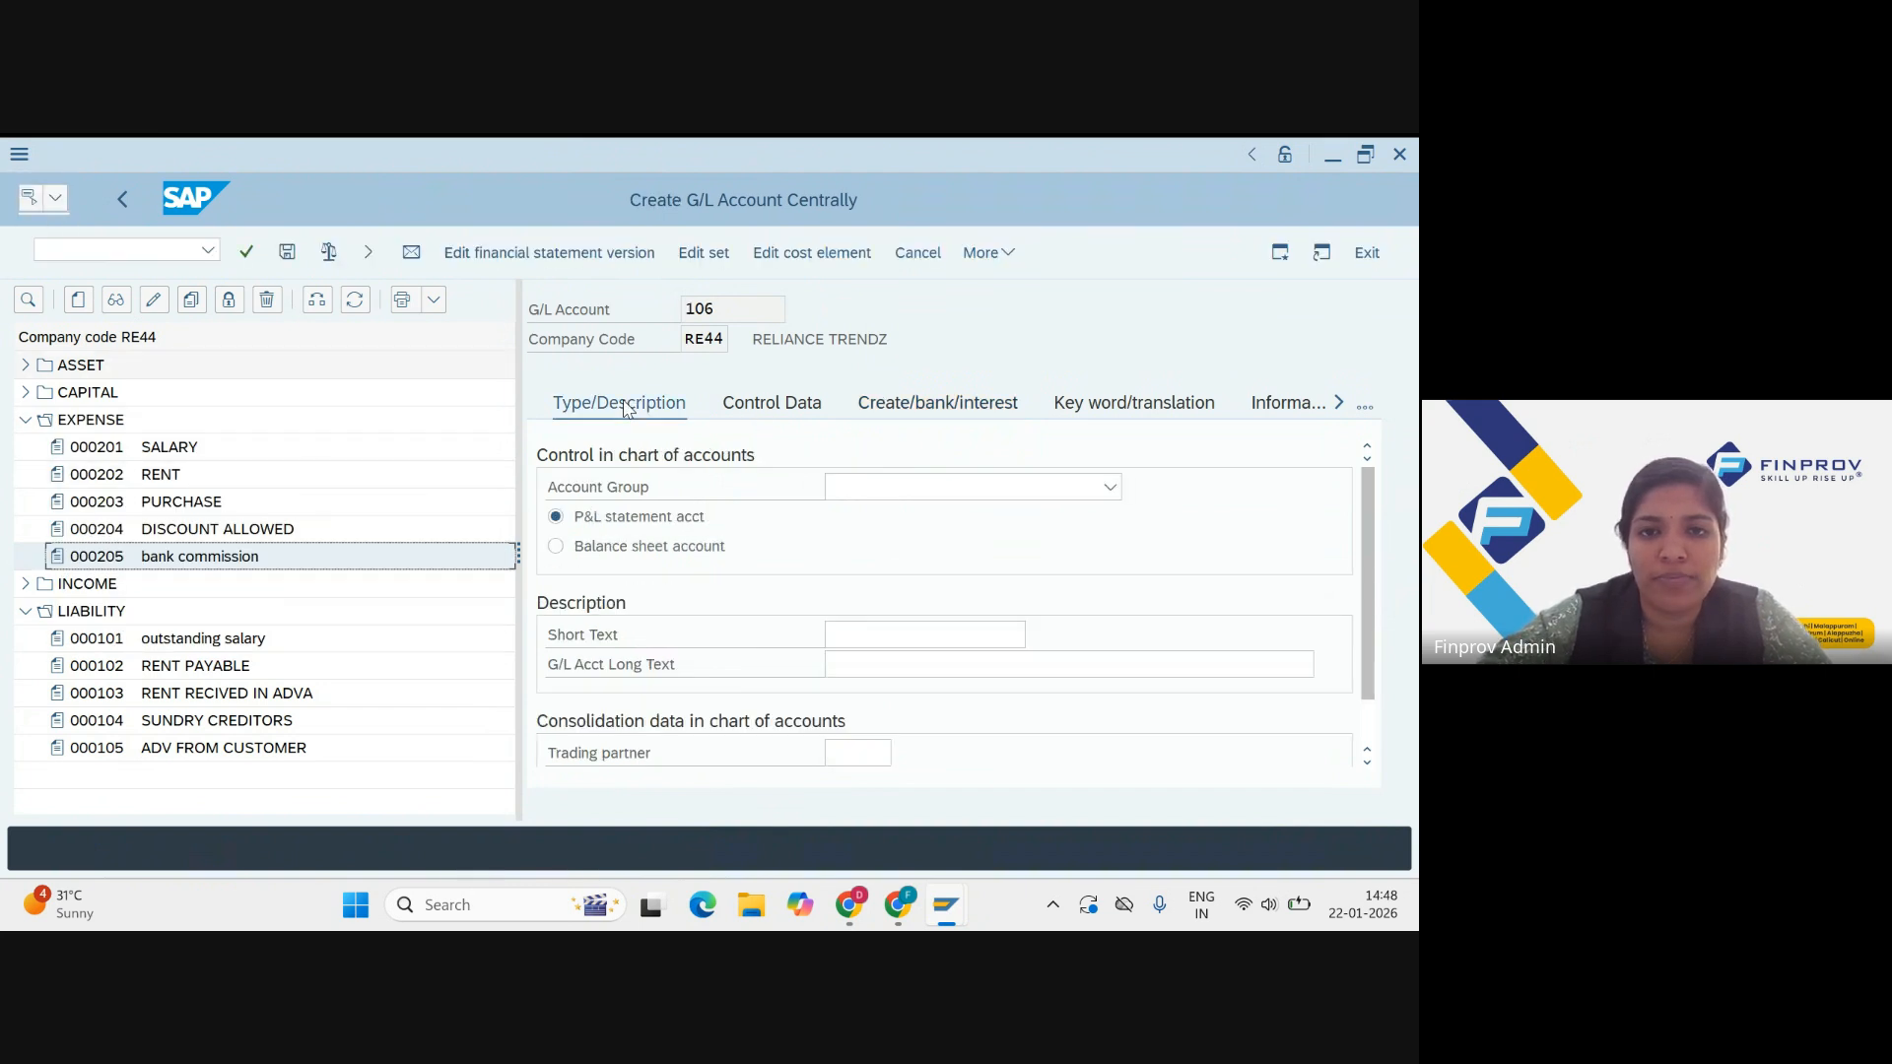
left_click(915, 496)
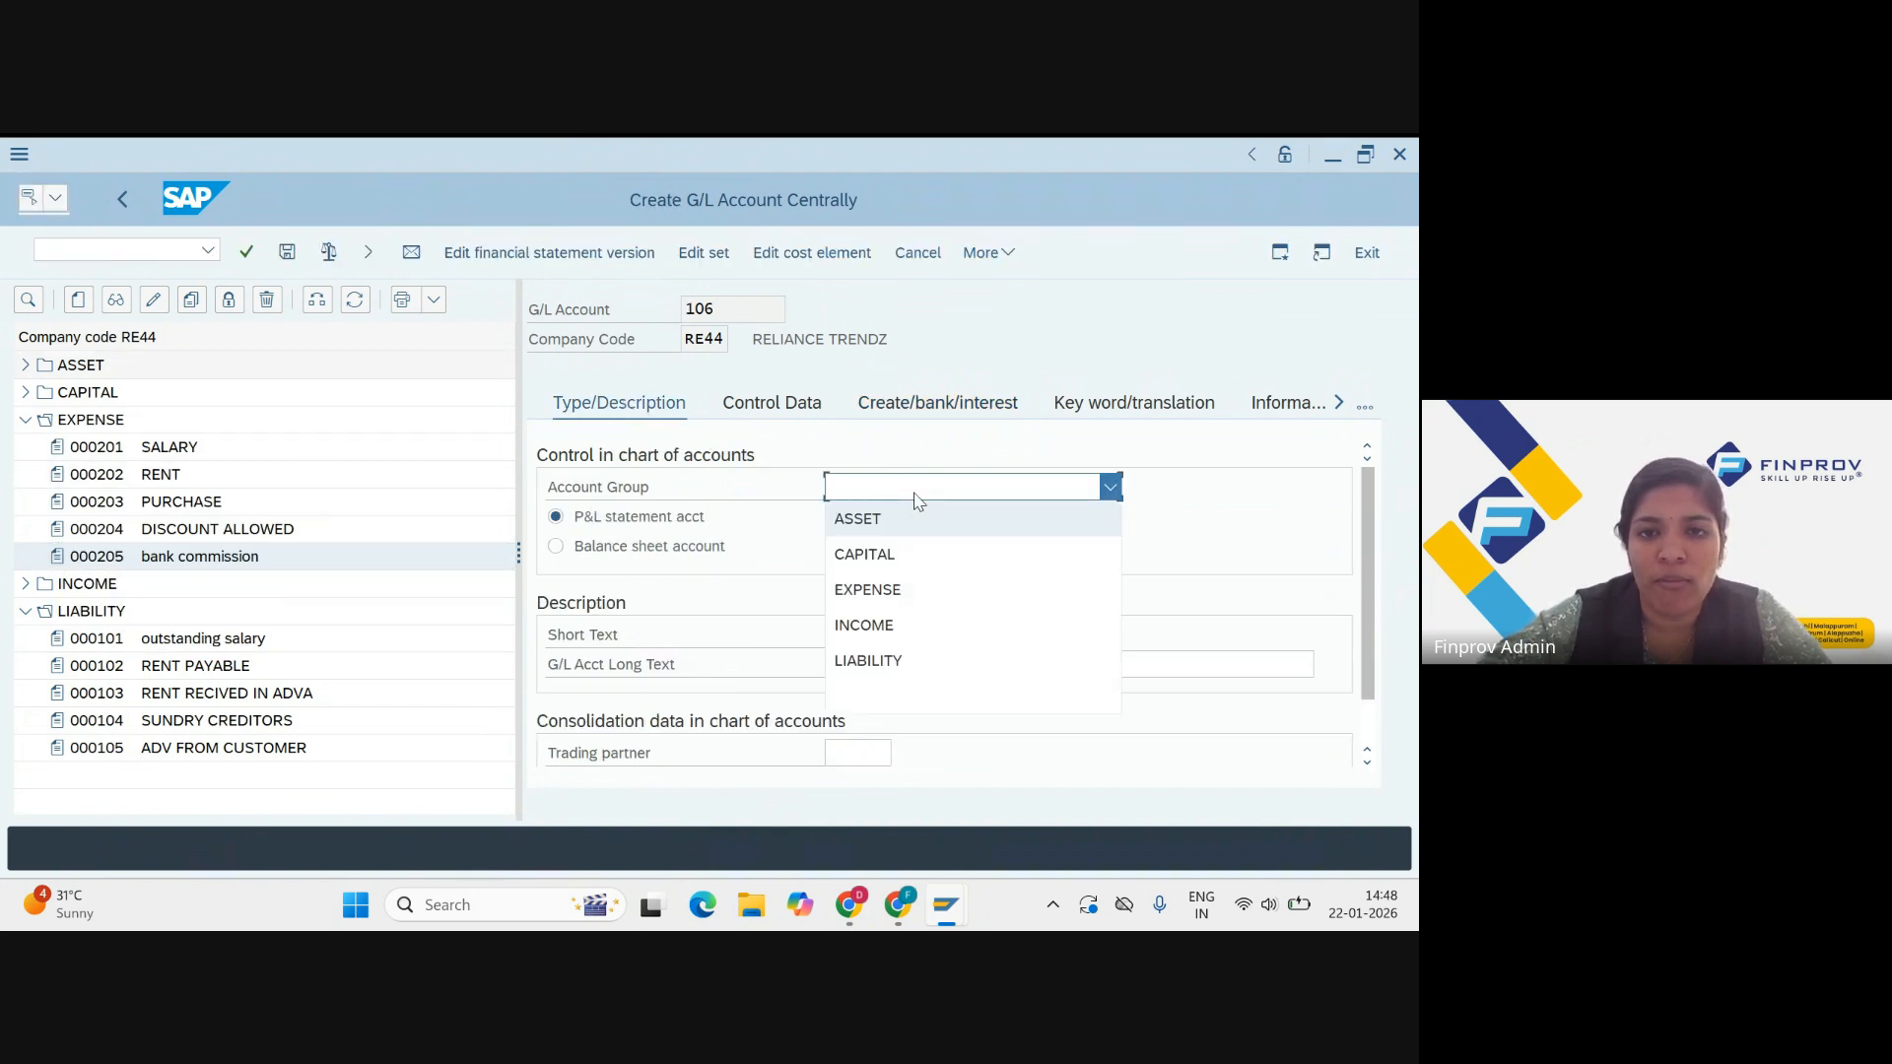
left_click(892, 660)
left_click(666, 548)
Step: Enter "bill discounting" as the short text and G/L account long text of account 106
left_click(867, 633)
type("BIL")
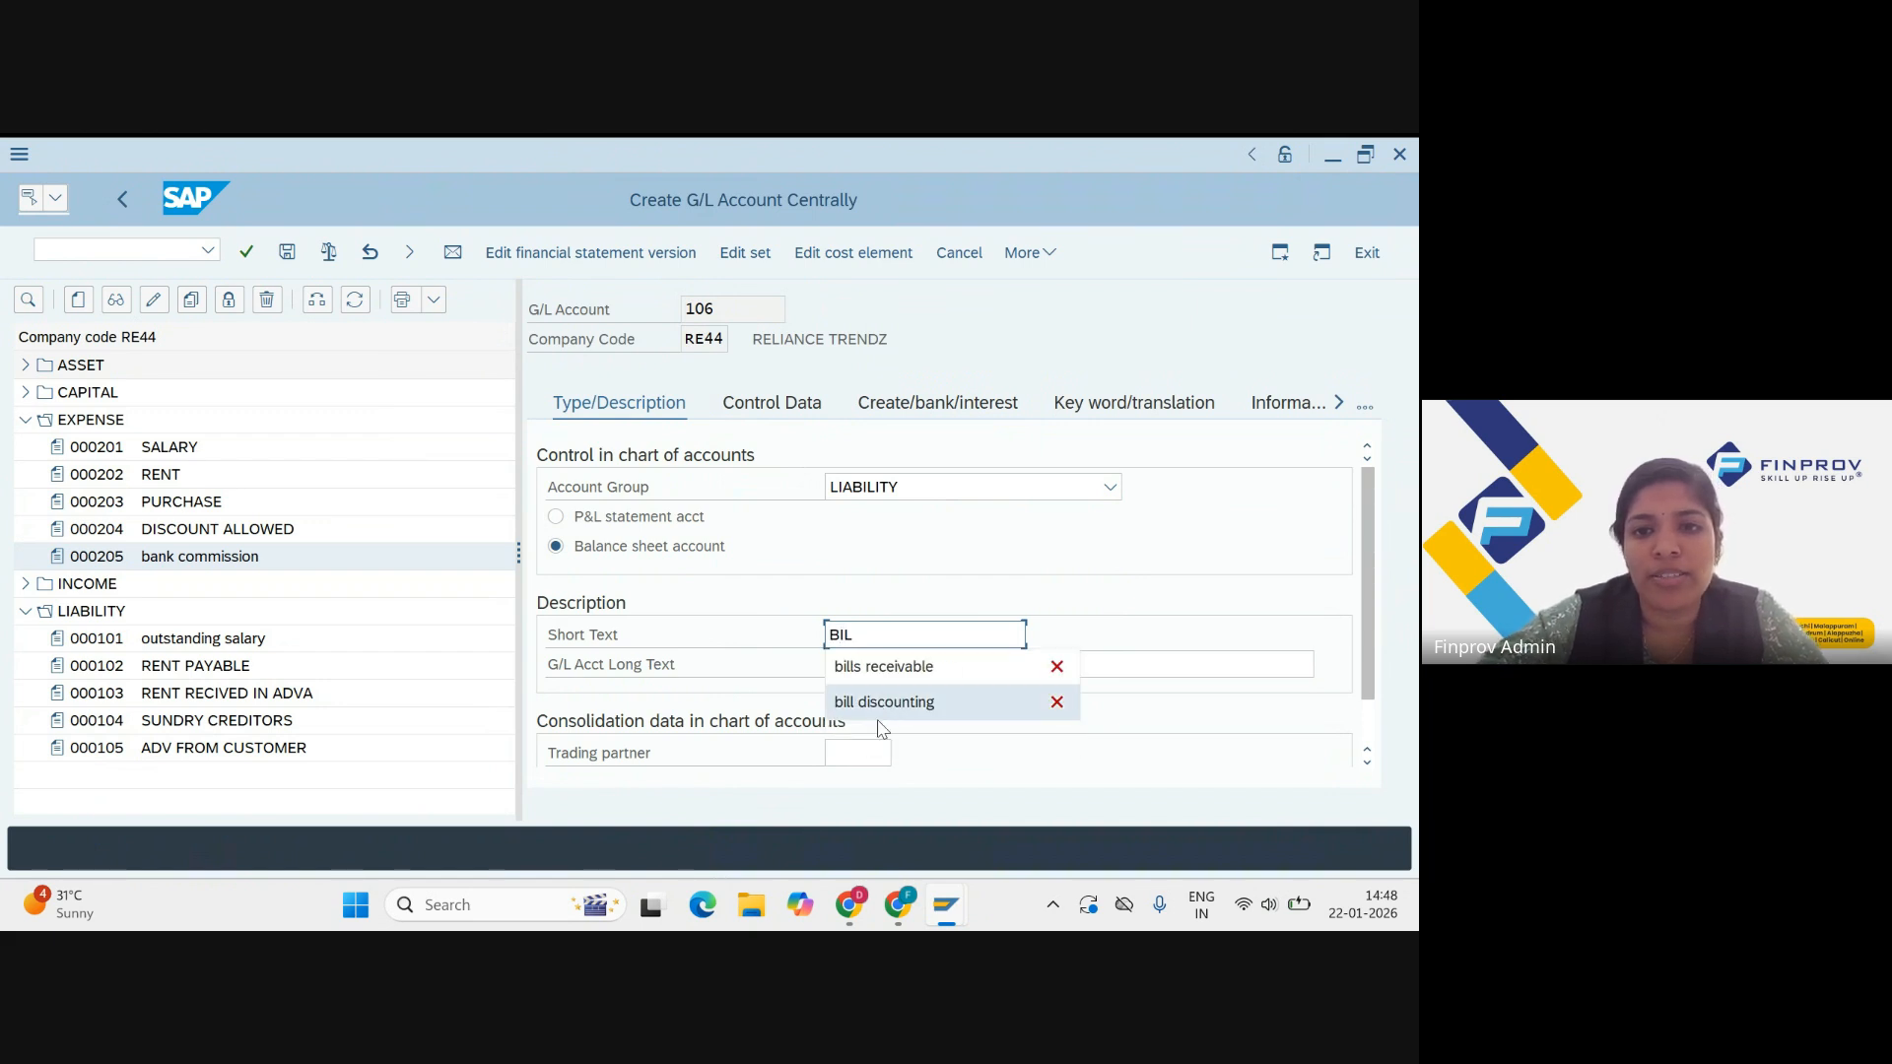
left_click(885, 706)
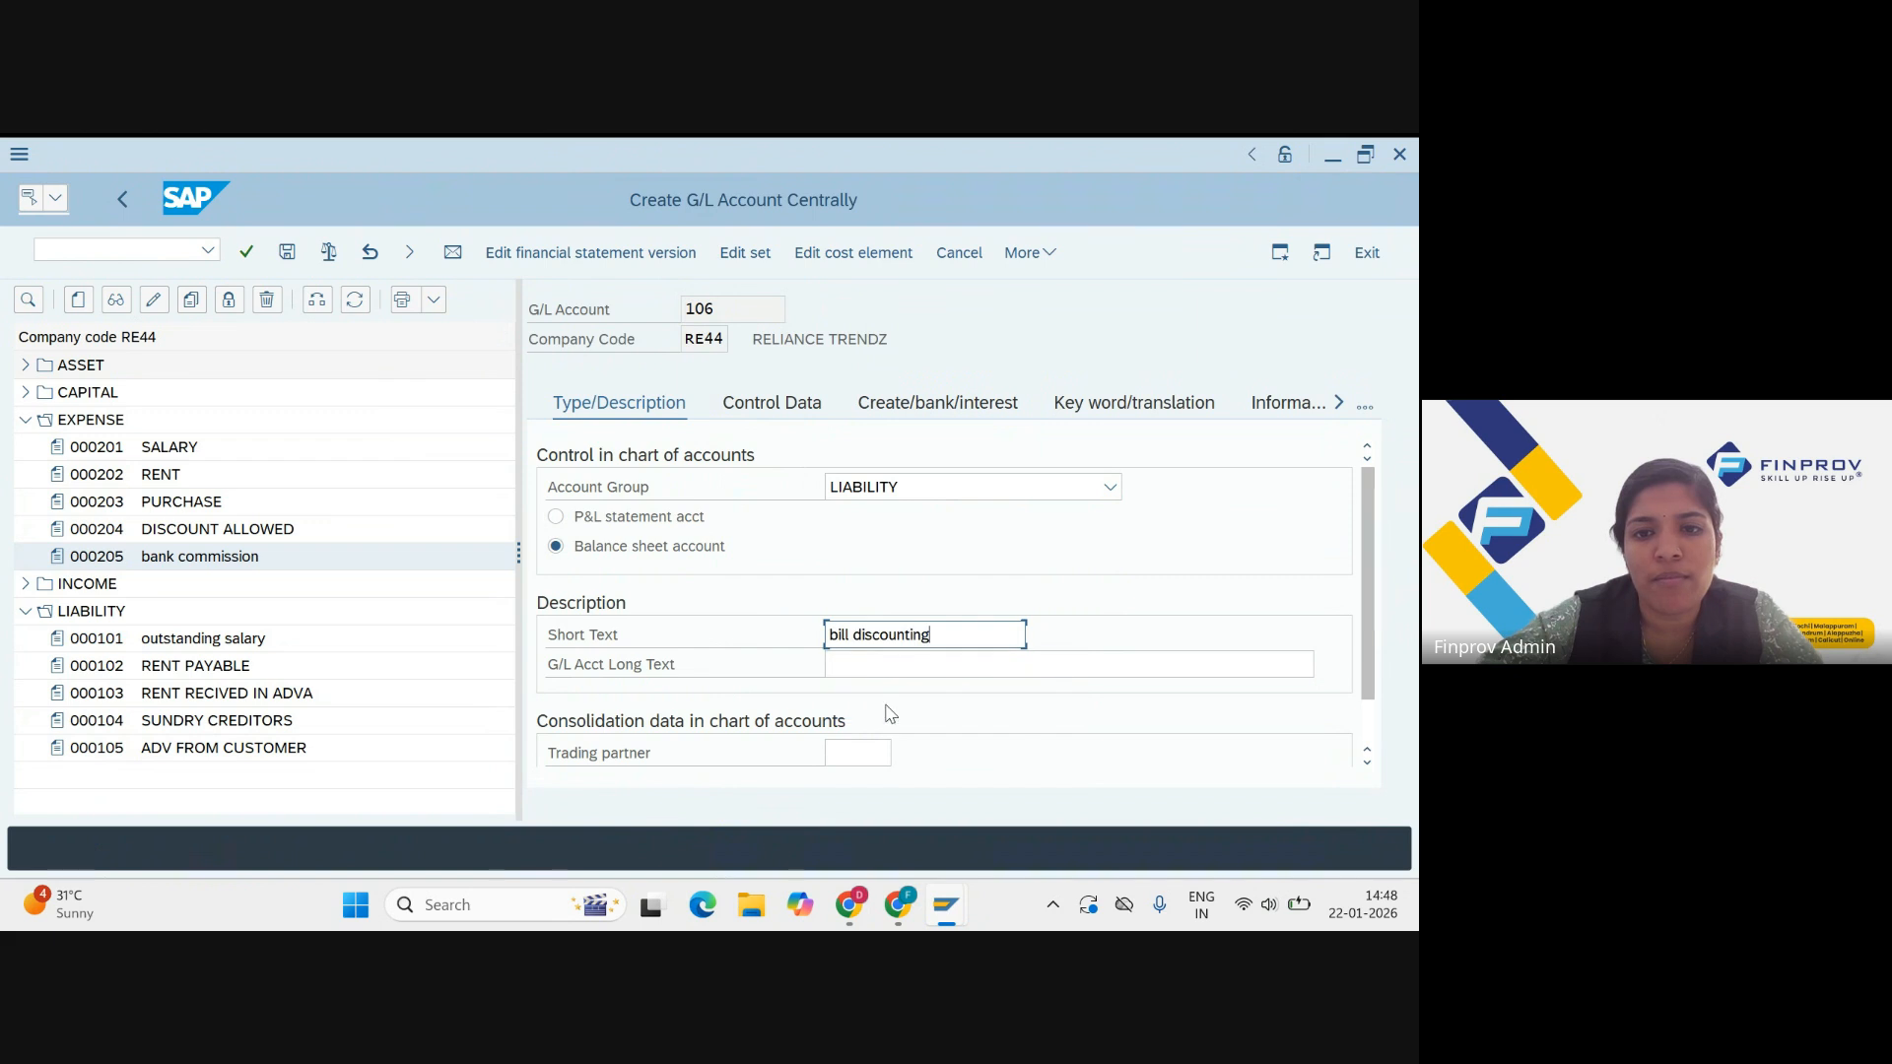
left_click(944, 658)
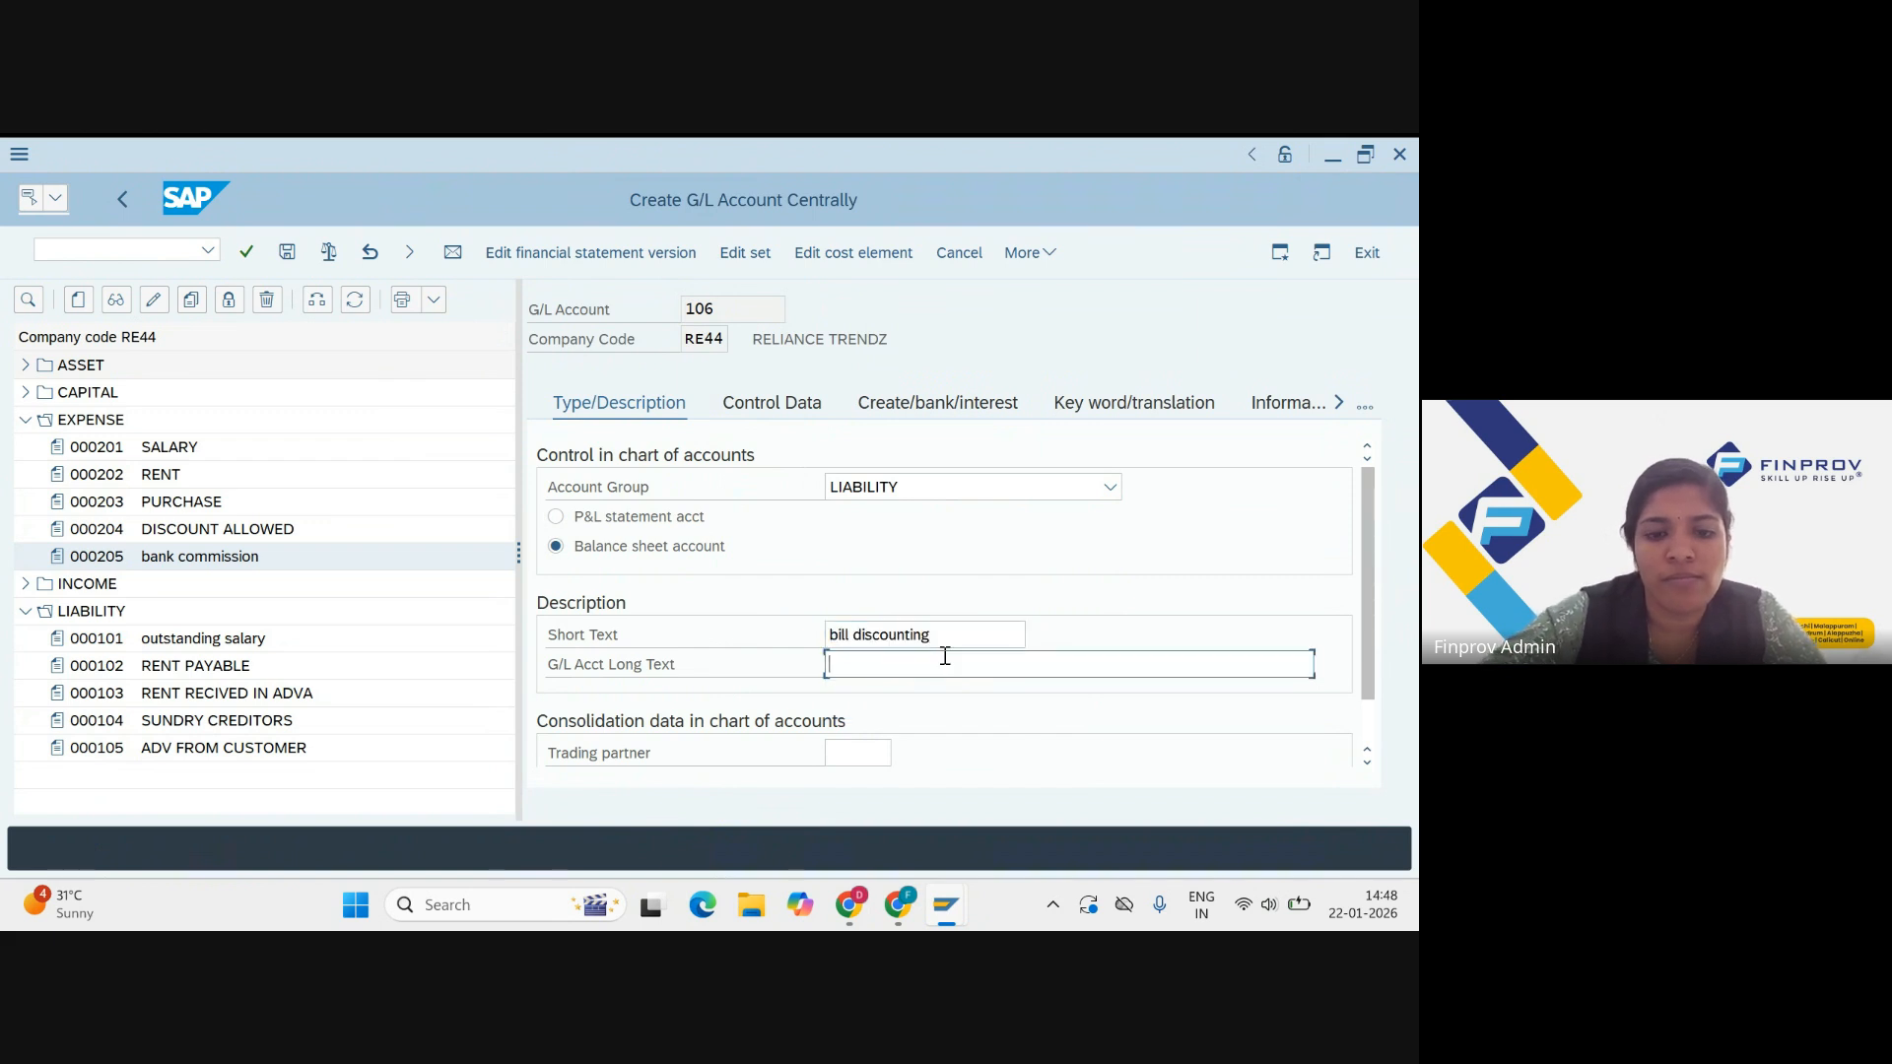
type("bill discounting")
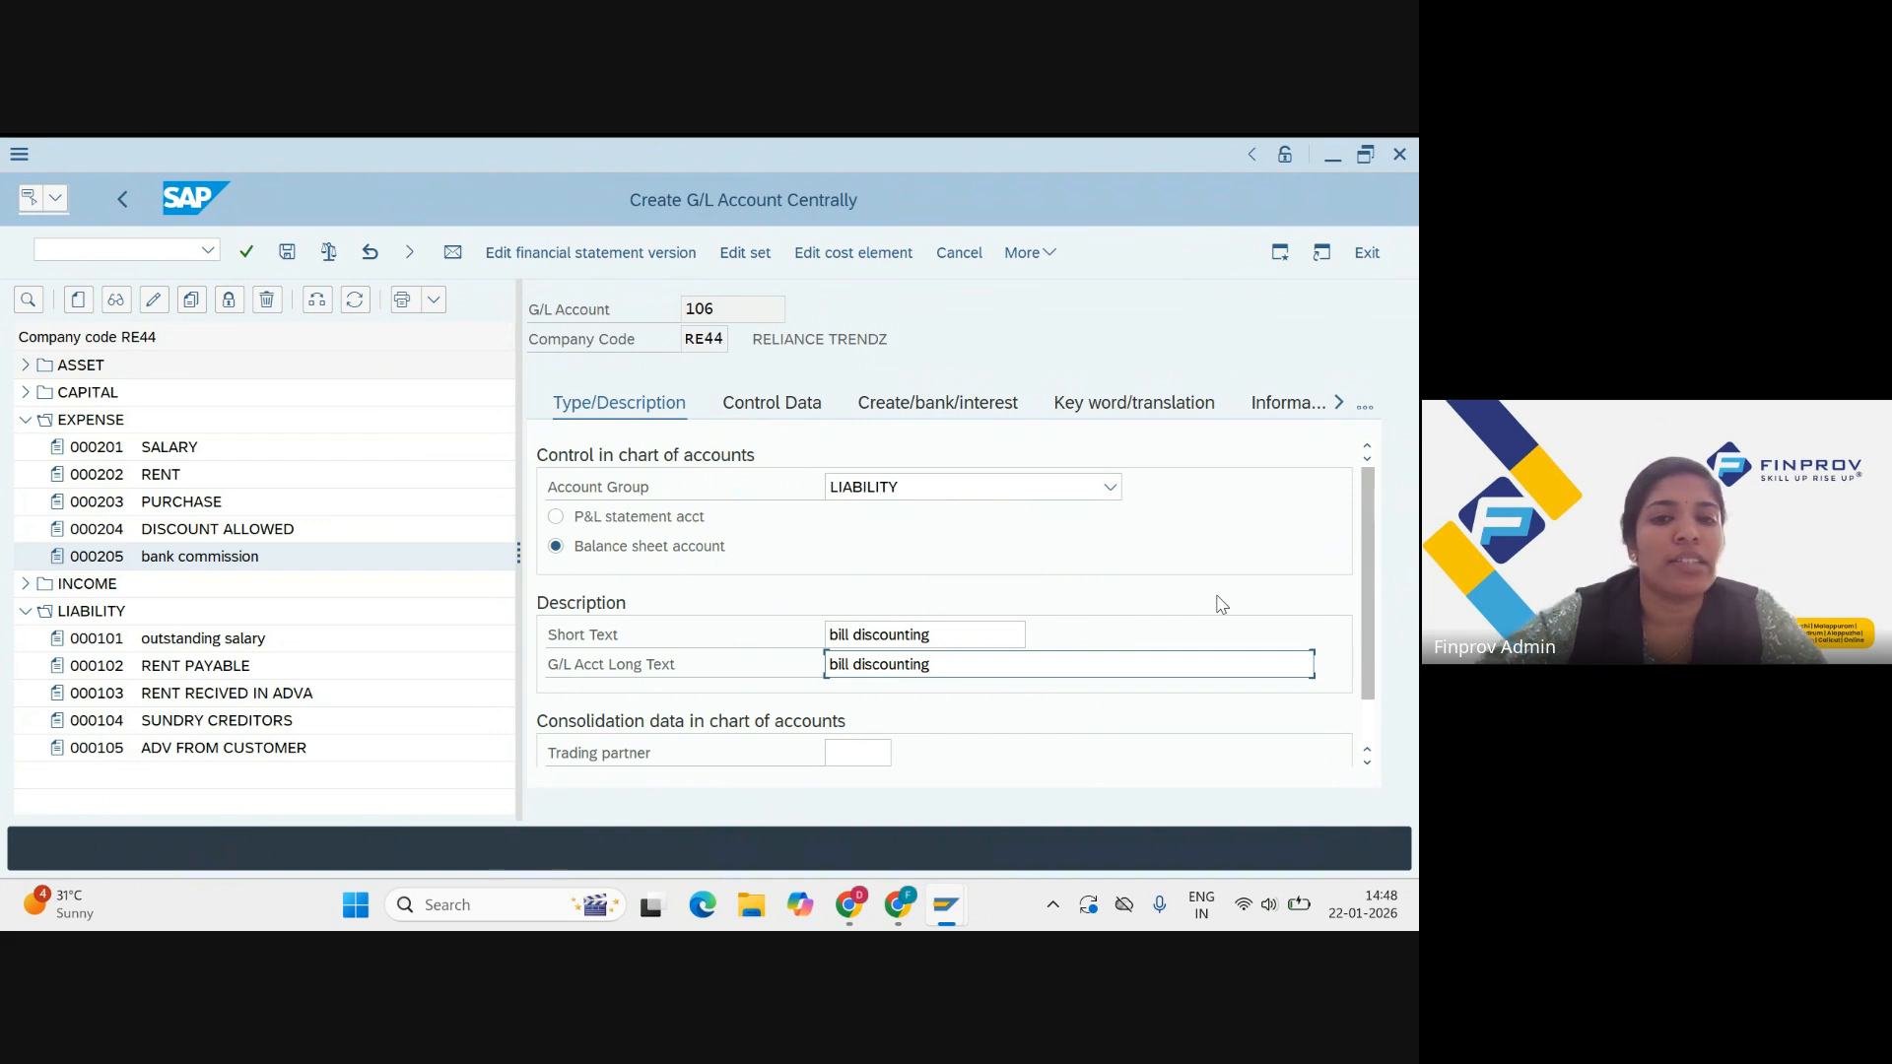
Step: Enable line item display for account 106 and set its sort key to 001
left_click(794, 413)
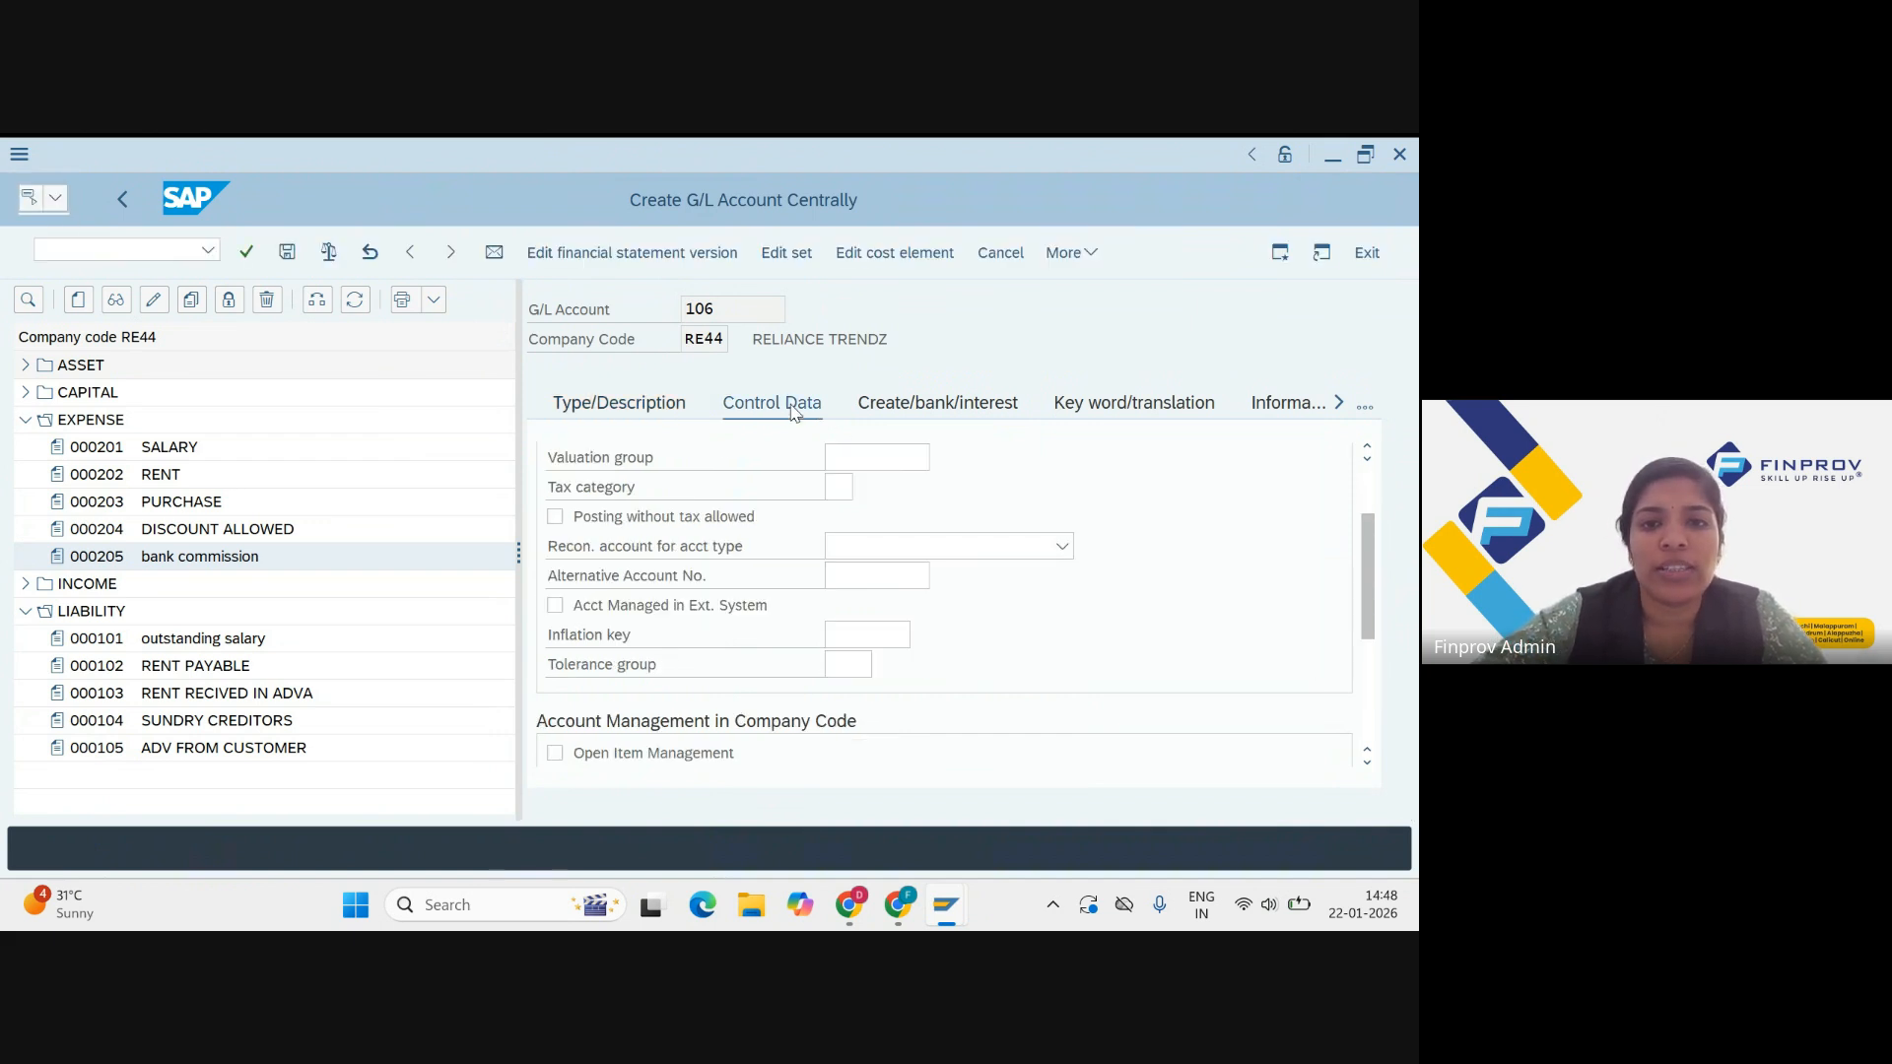
scroll(878, 658, "down", 5)
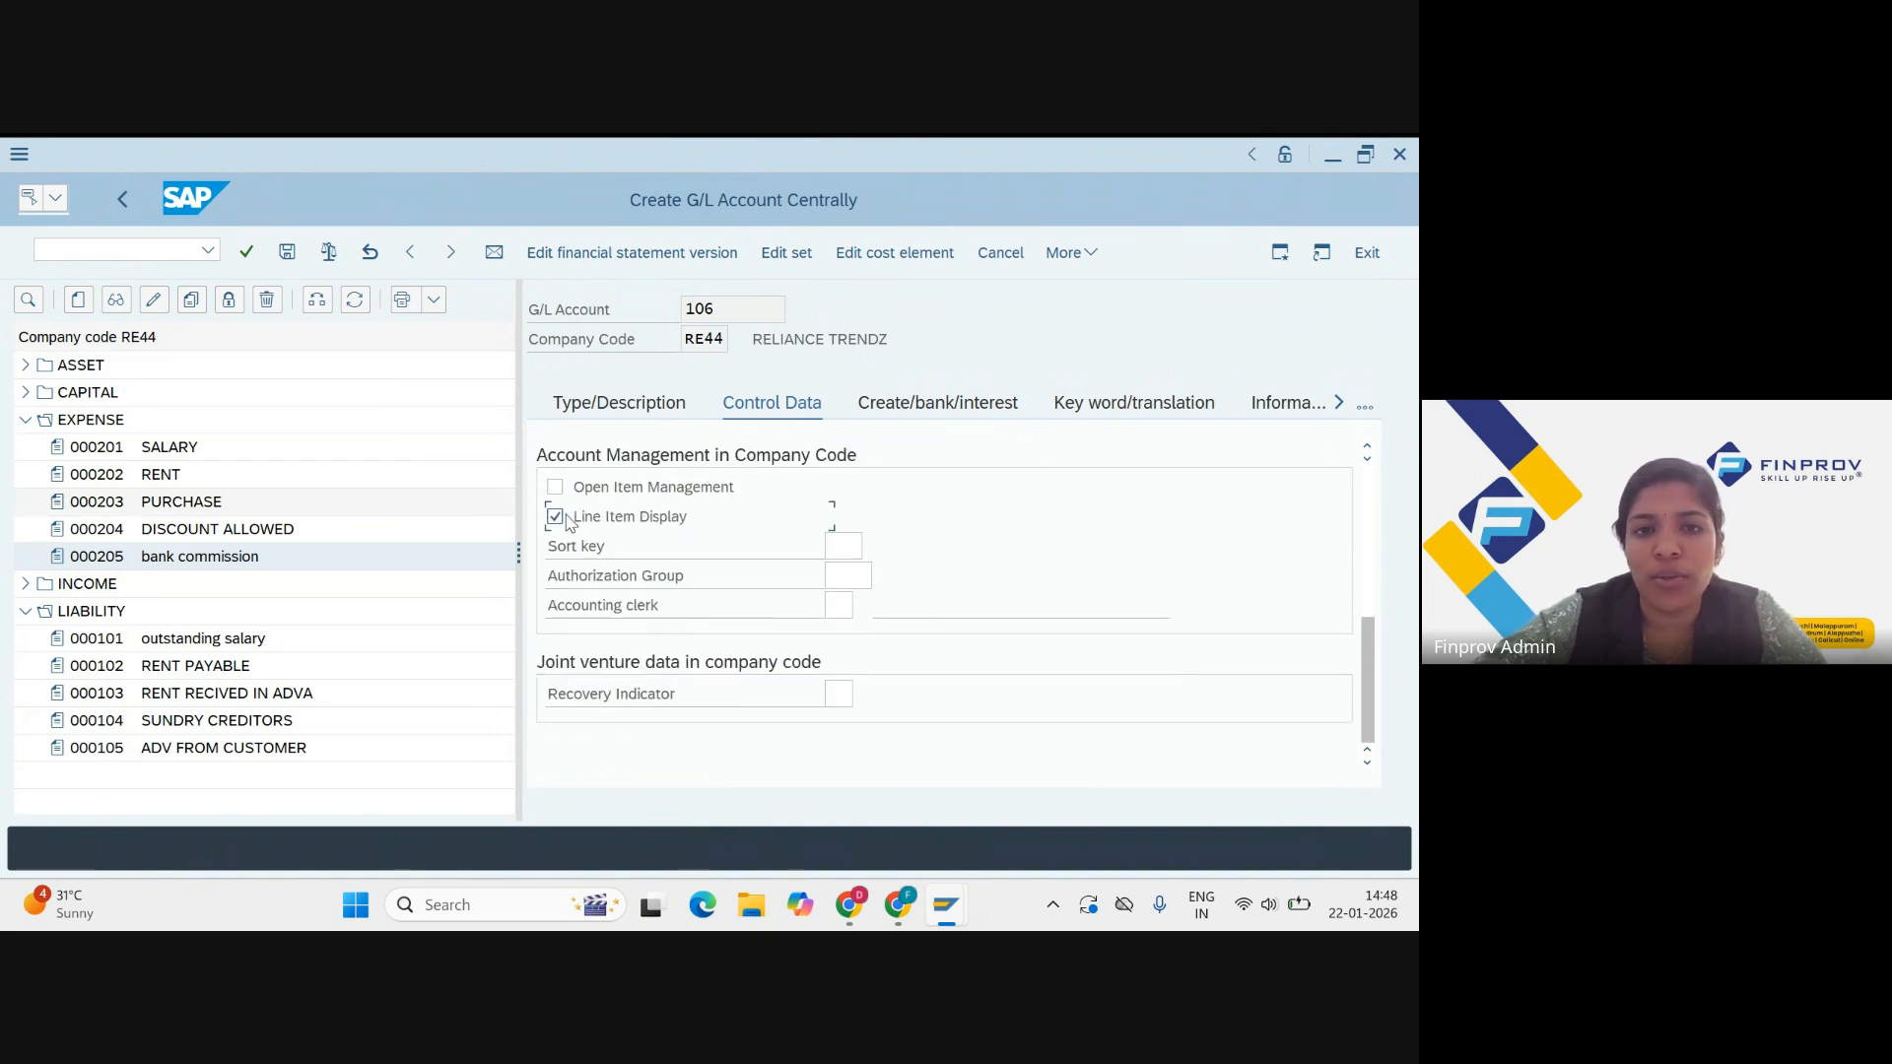
left_click(831, 543)
type("001")
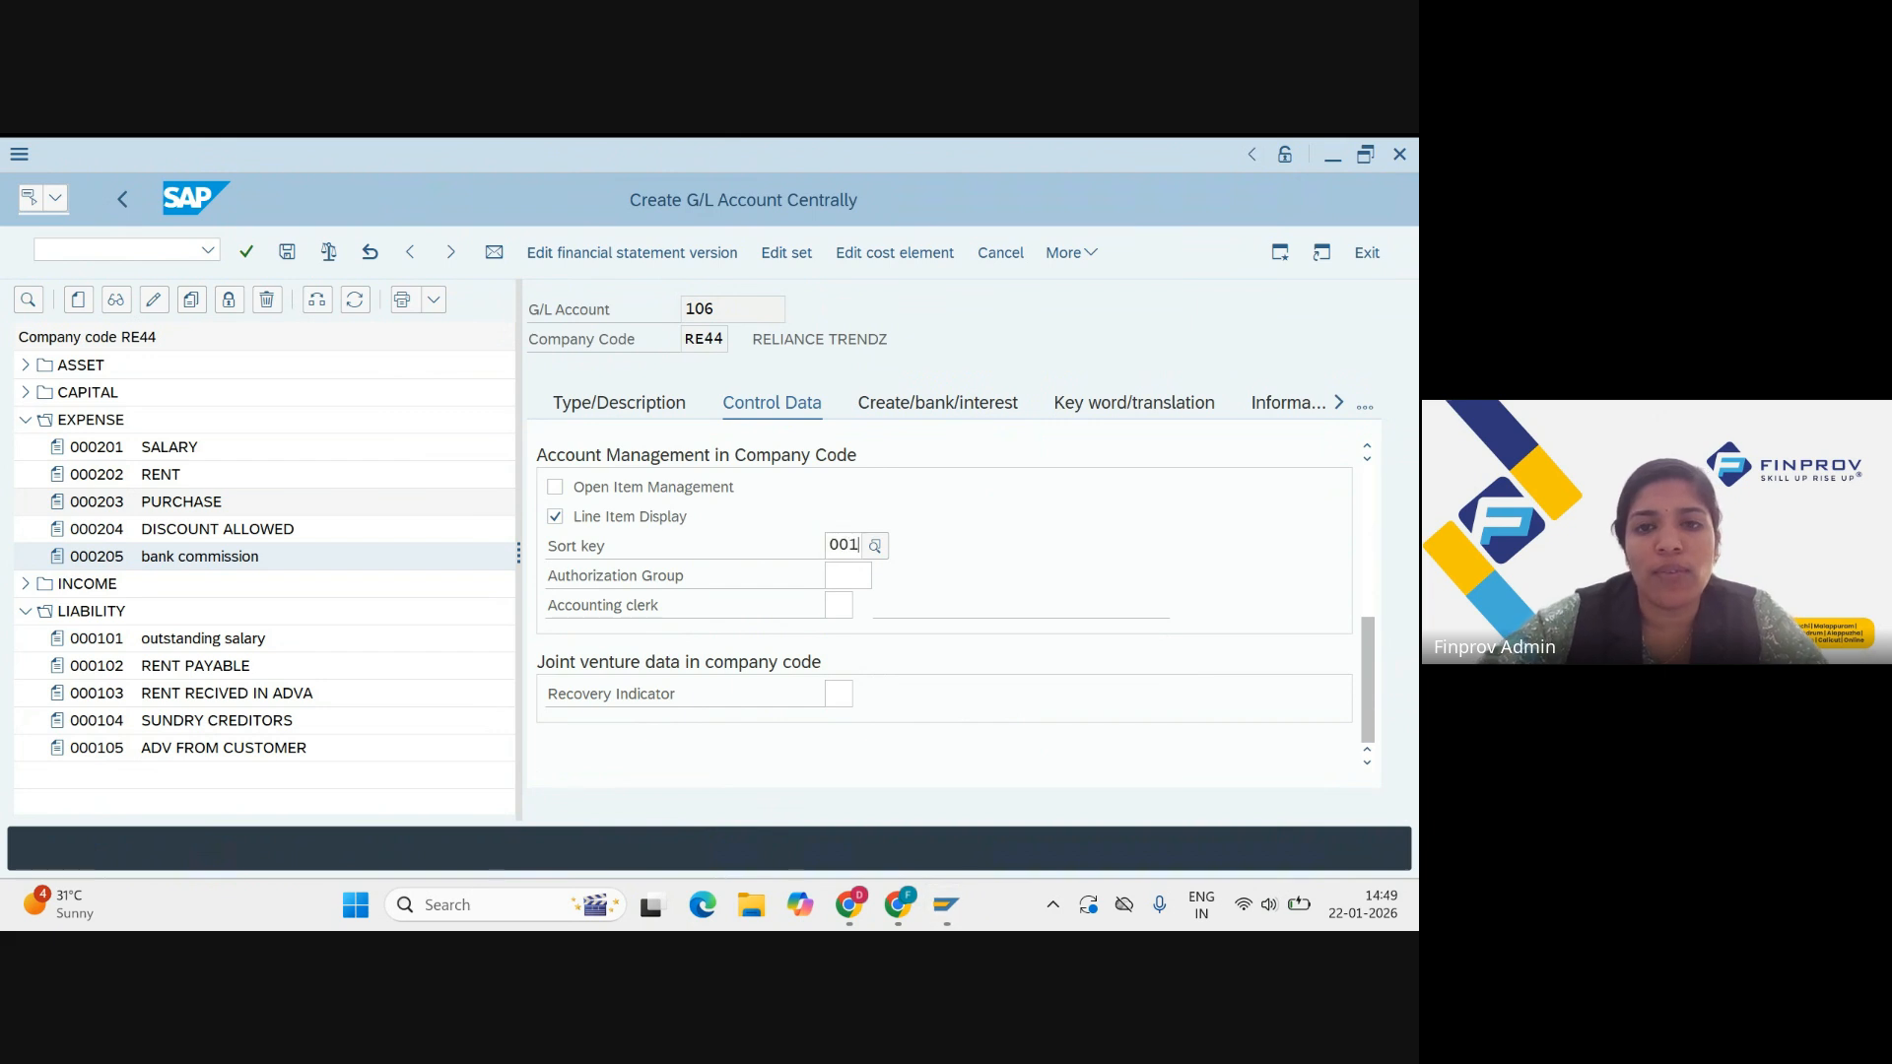
left_click(1023, 554)
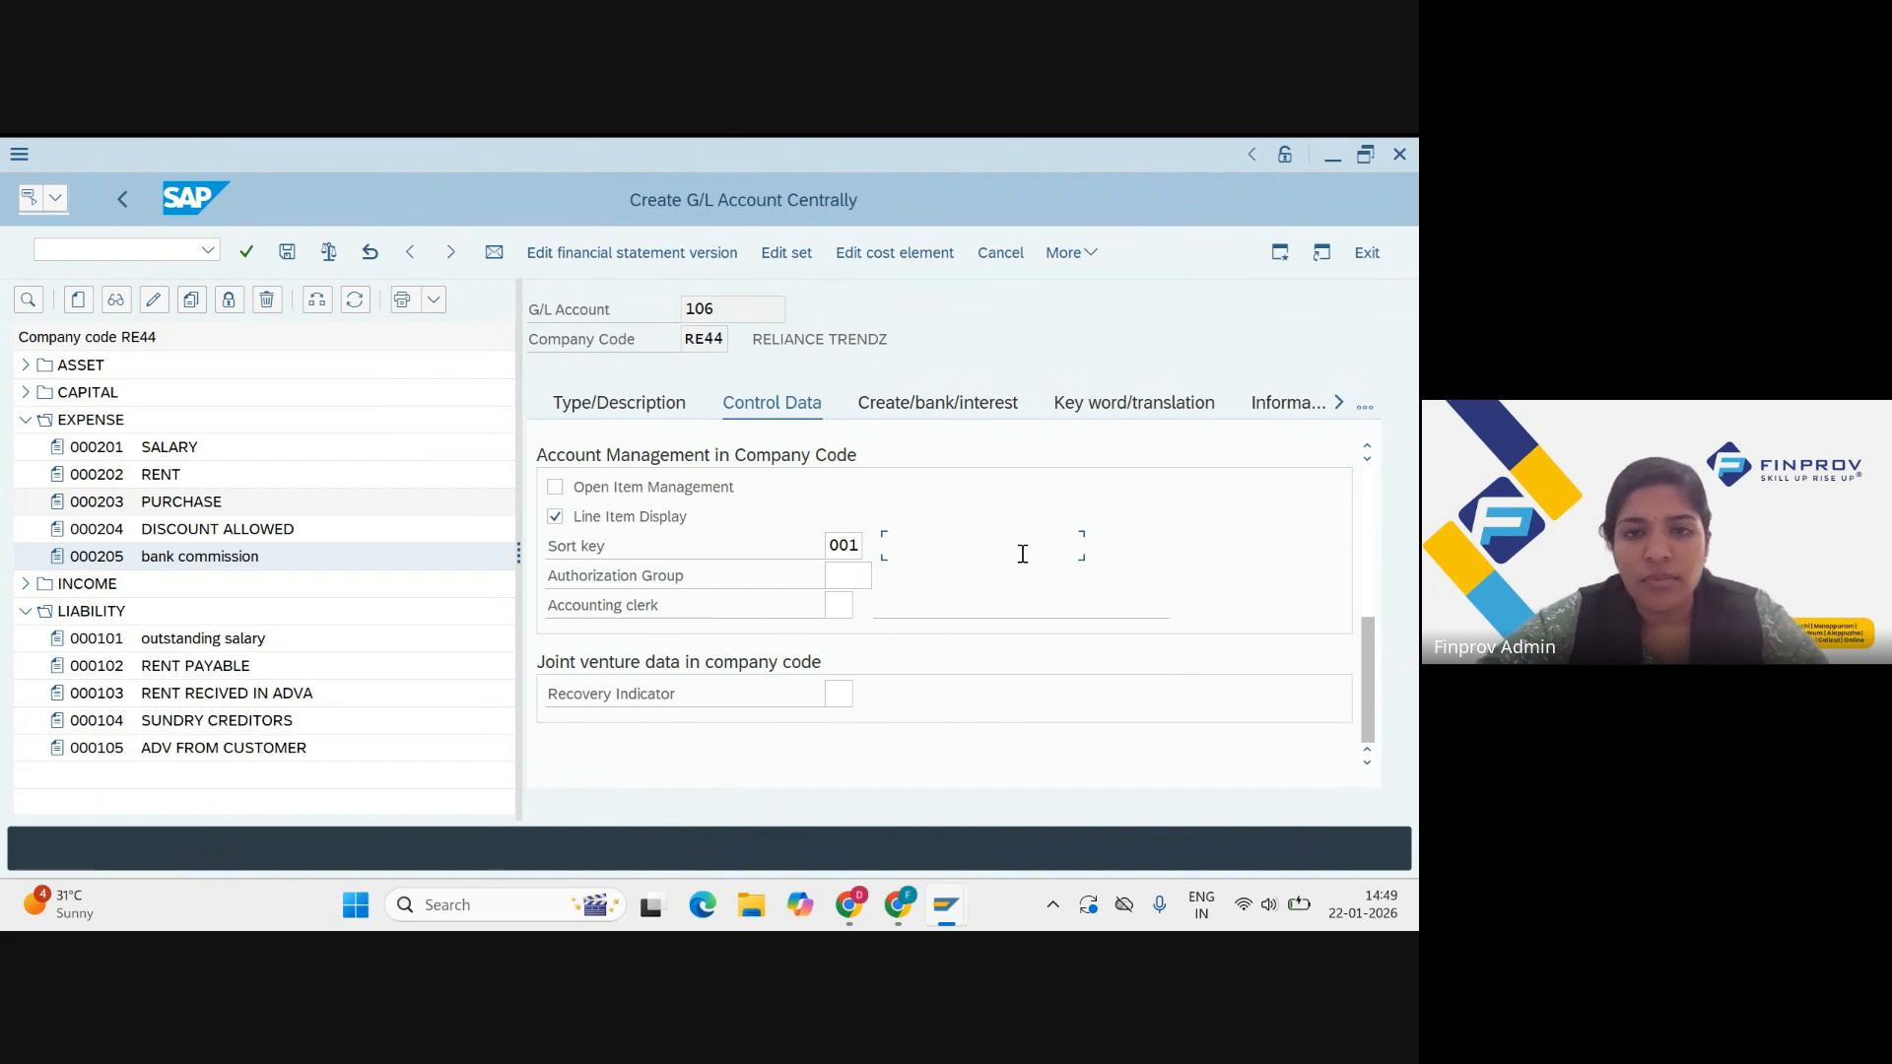
Step: Enable open item management in the company code account management settings of account 106
left_click(948, 412)
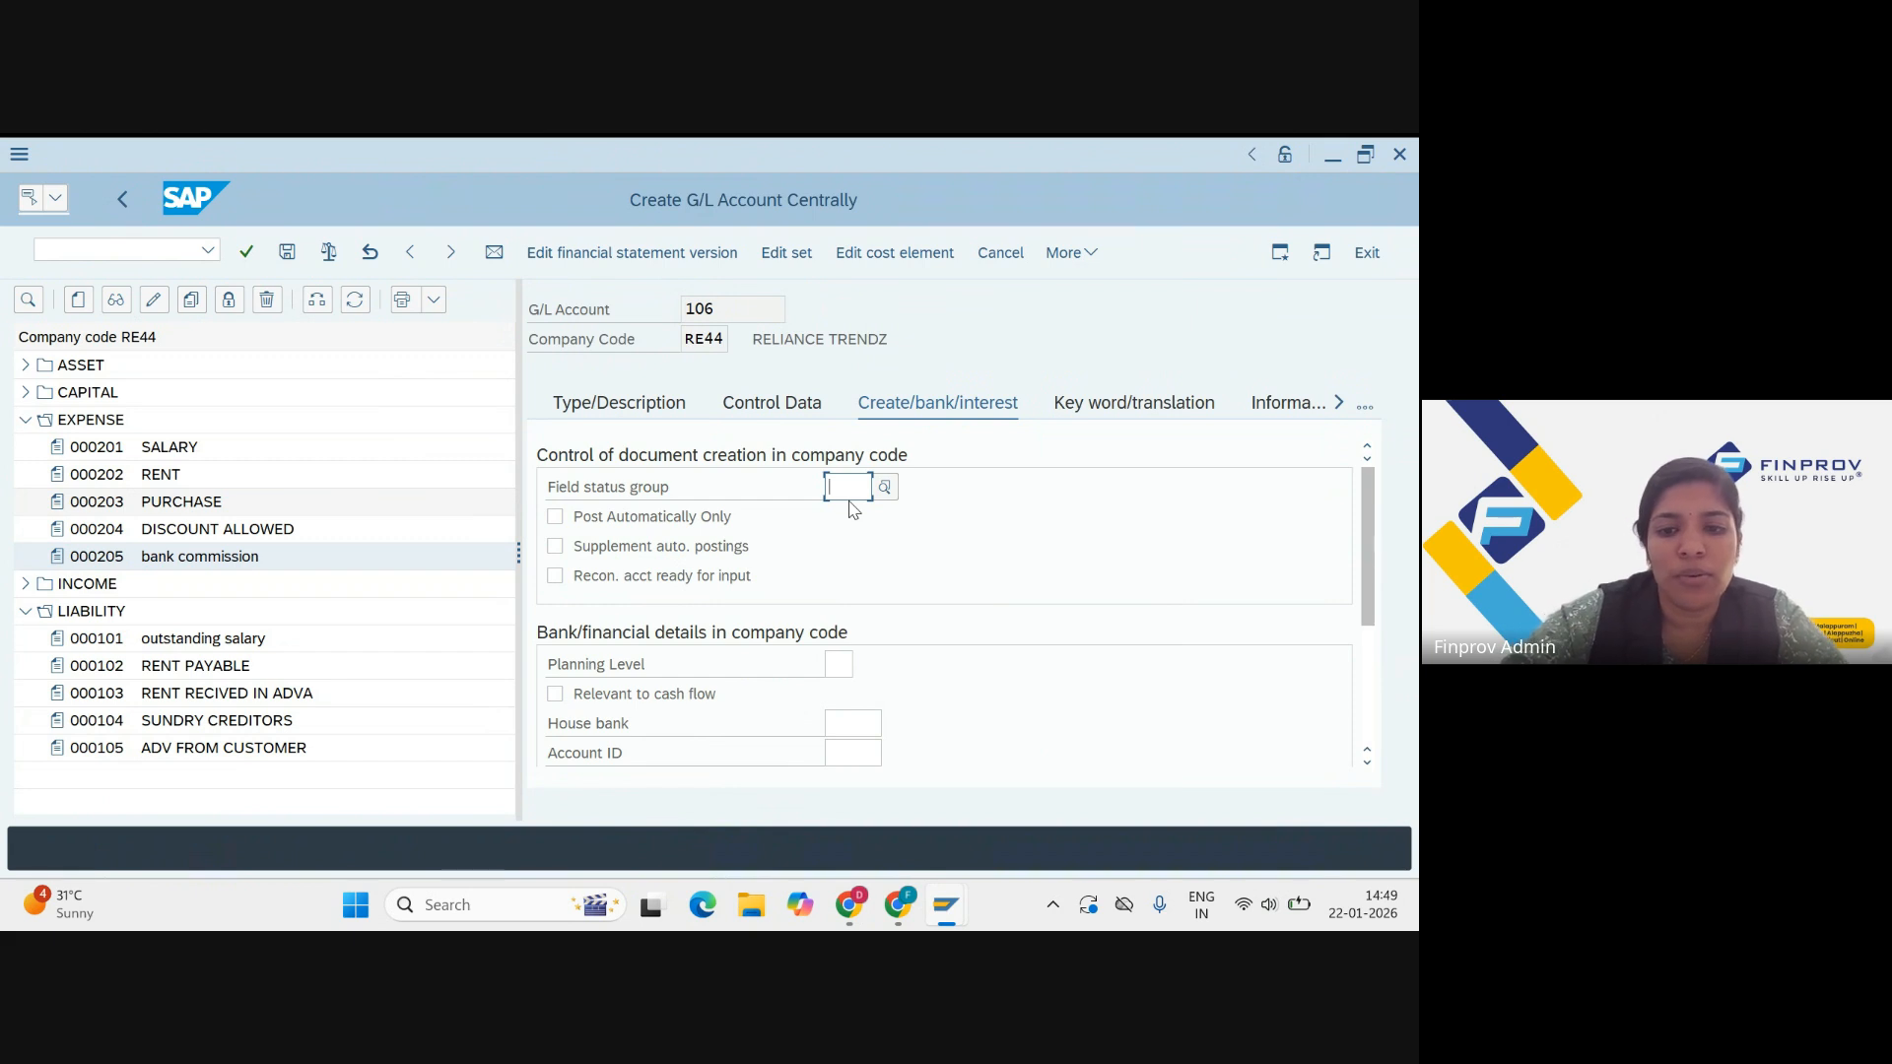
left_click(802, 402)
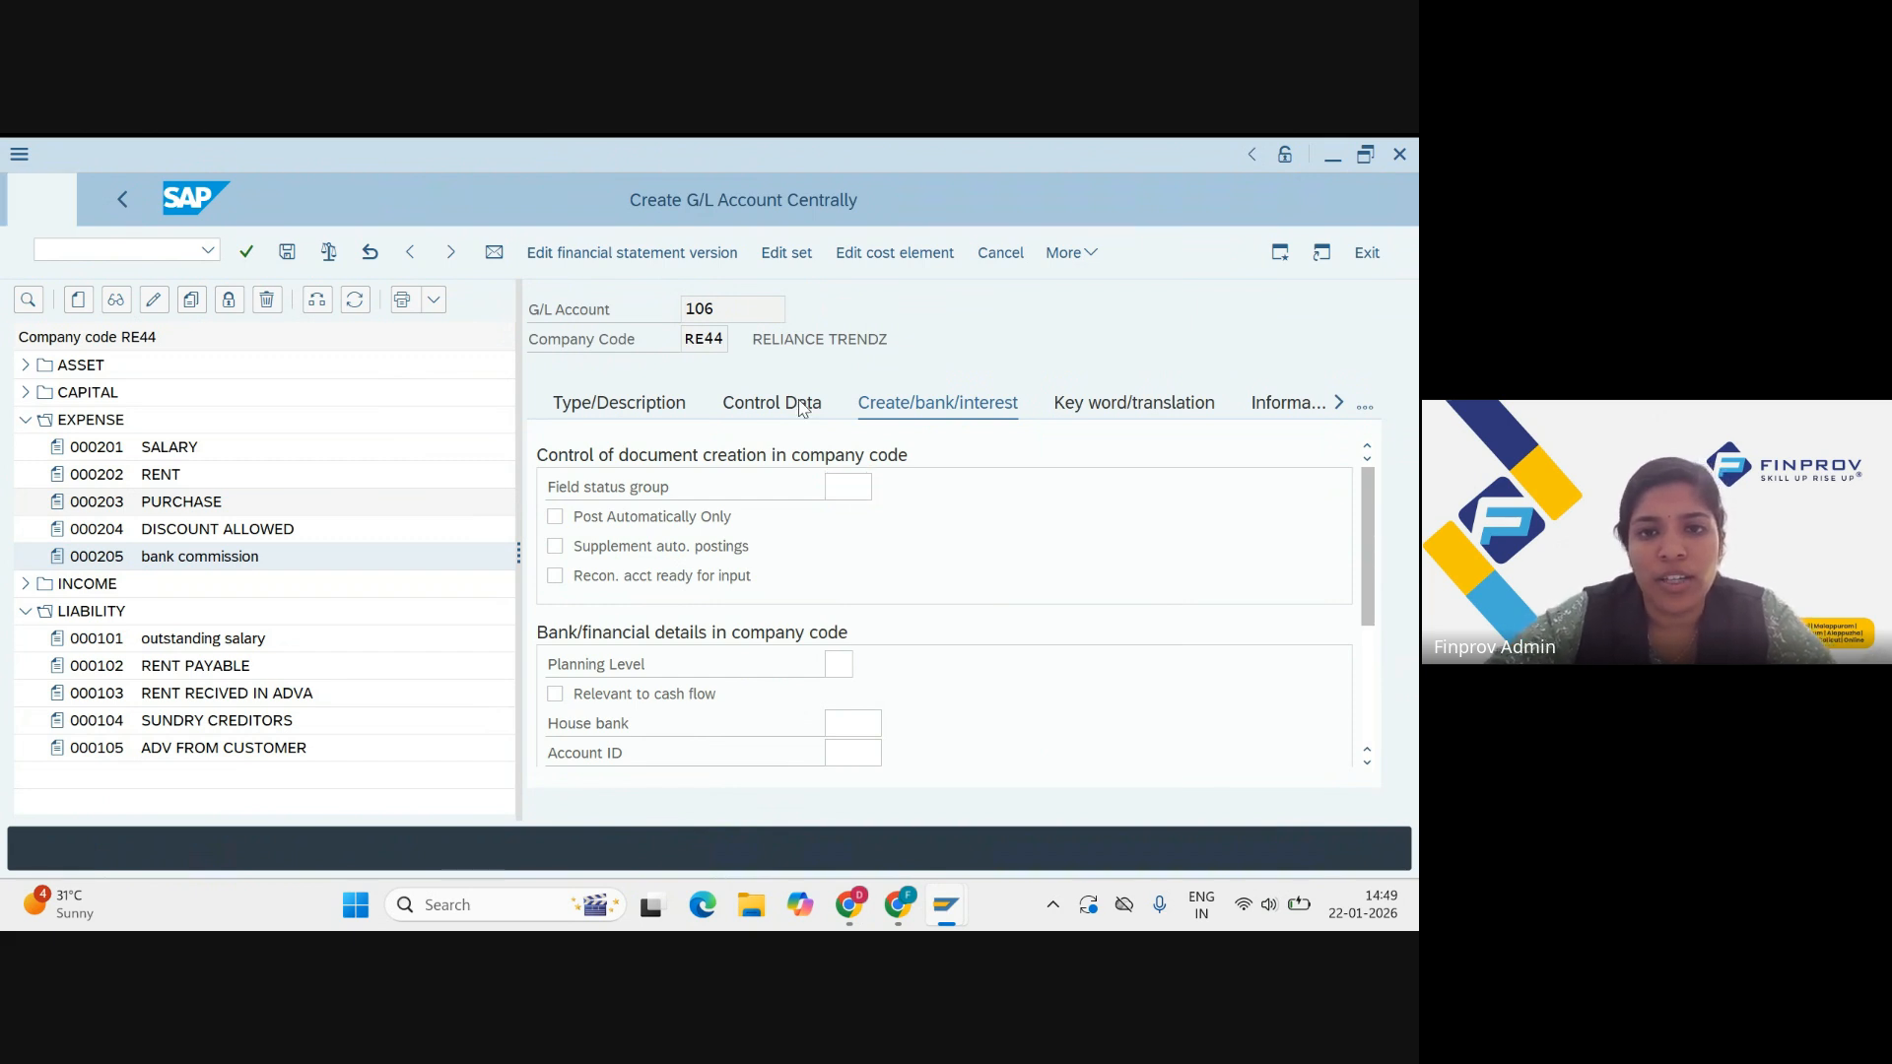
scroll(706, 682, "down", 1)
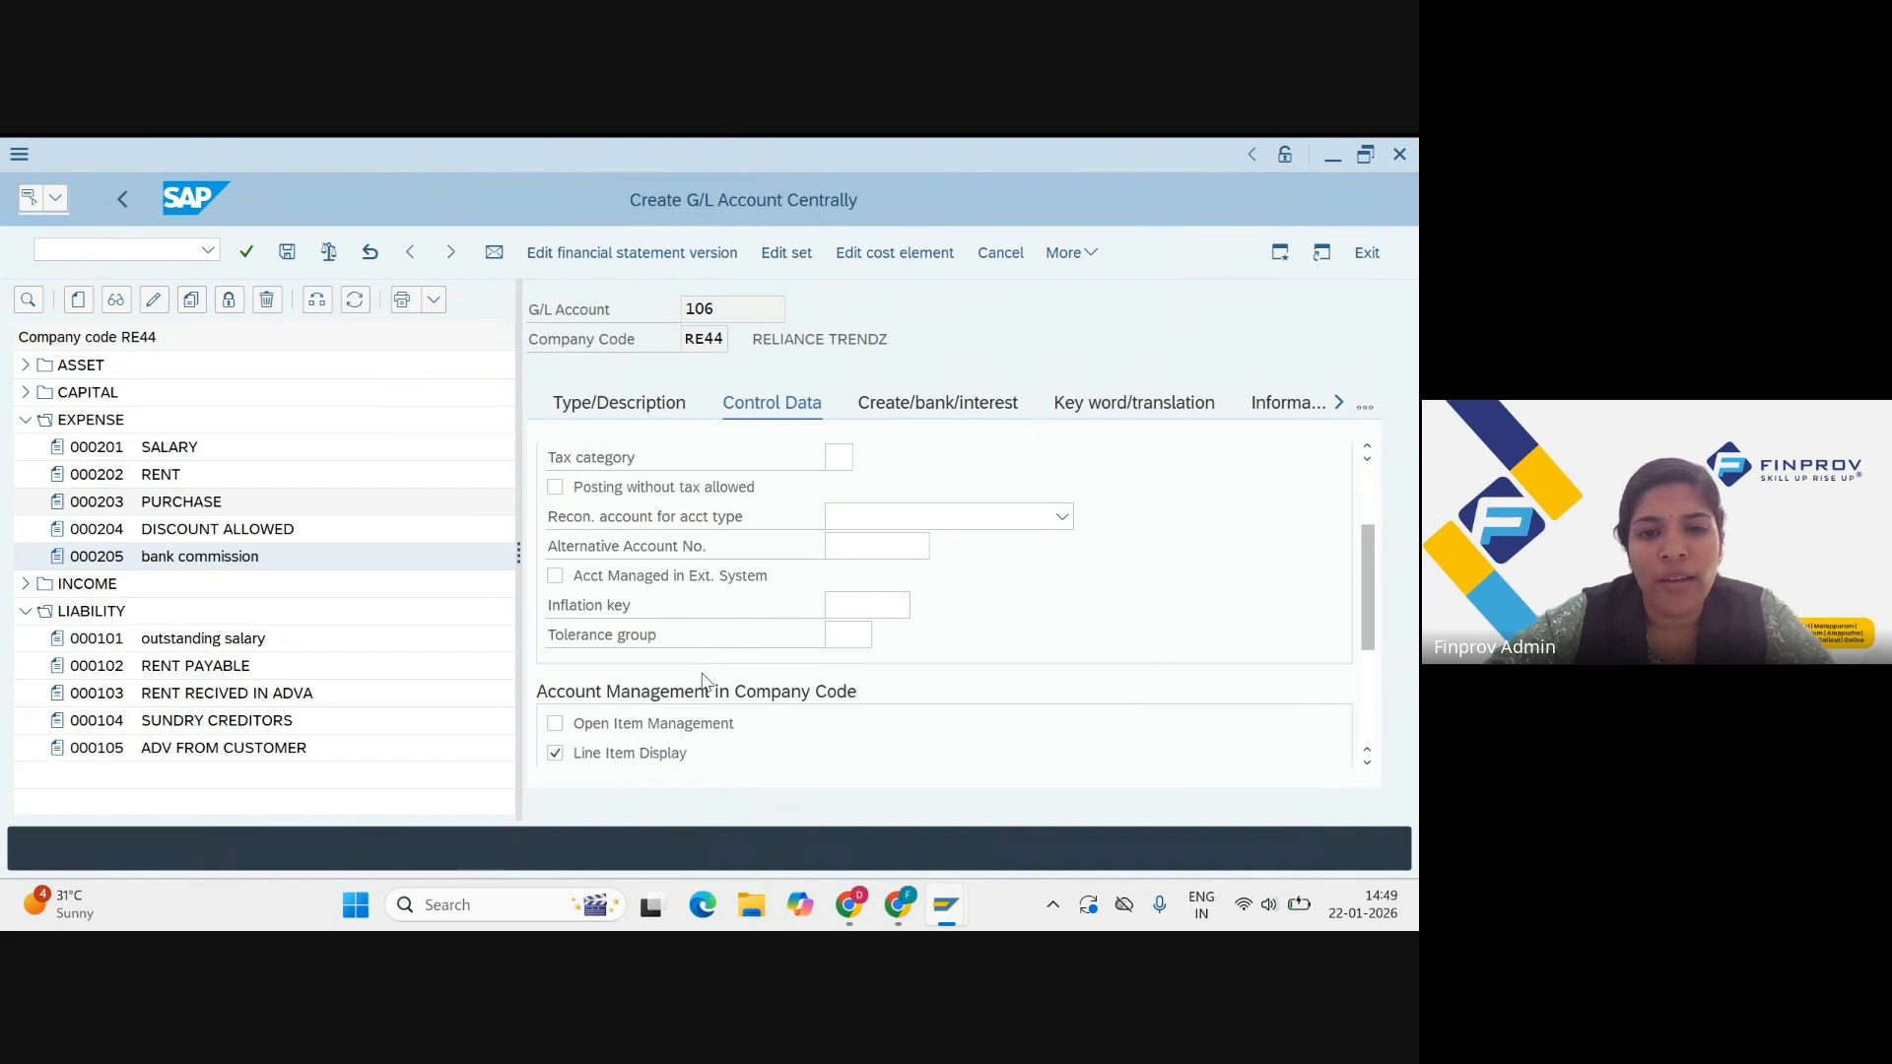
scroll(706, 682, "down", 4)
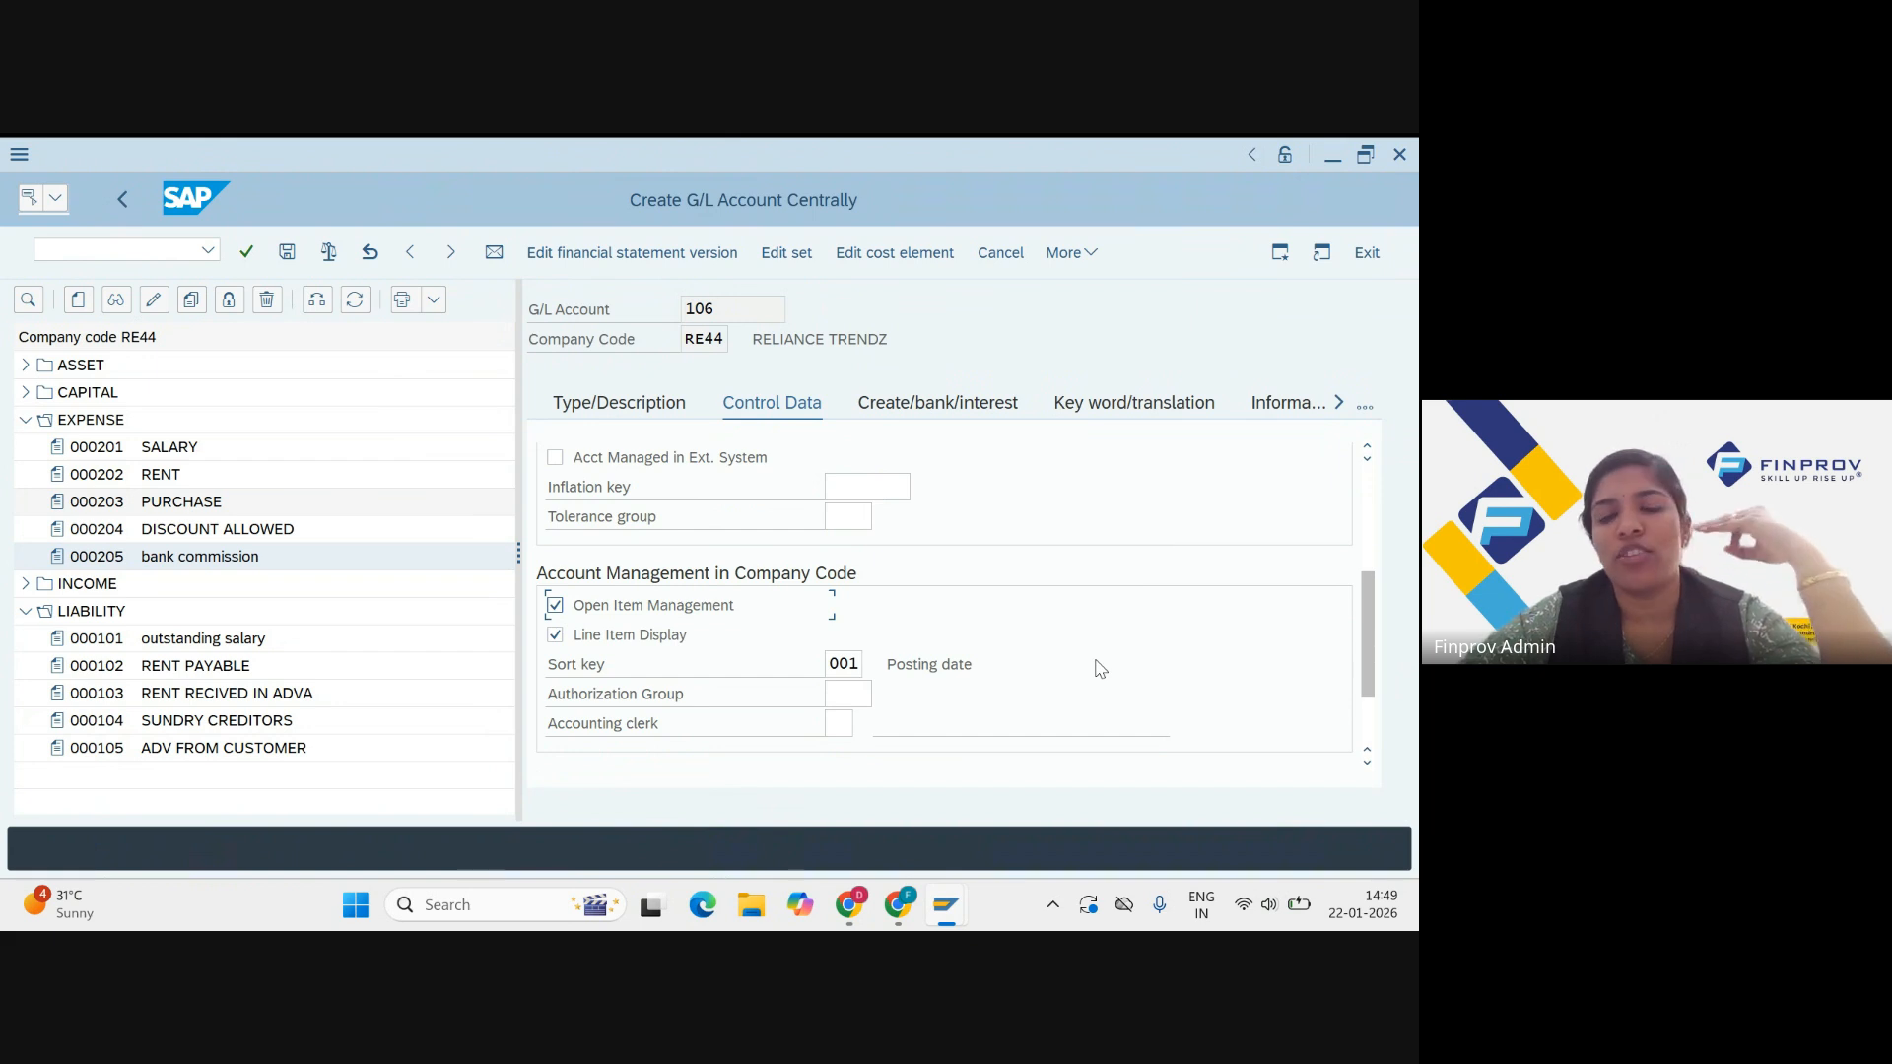
Step: Set the field status group of account 106 to G001 and restrict the account to automatic postings only
left_click(954, 404)
type("G0")
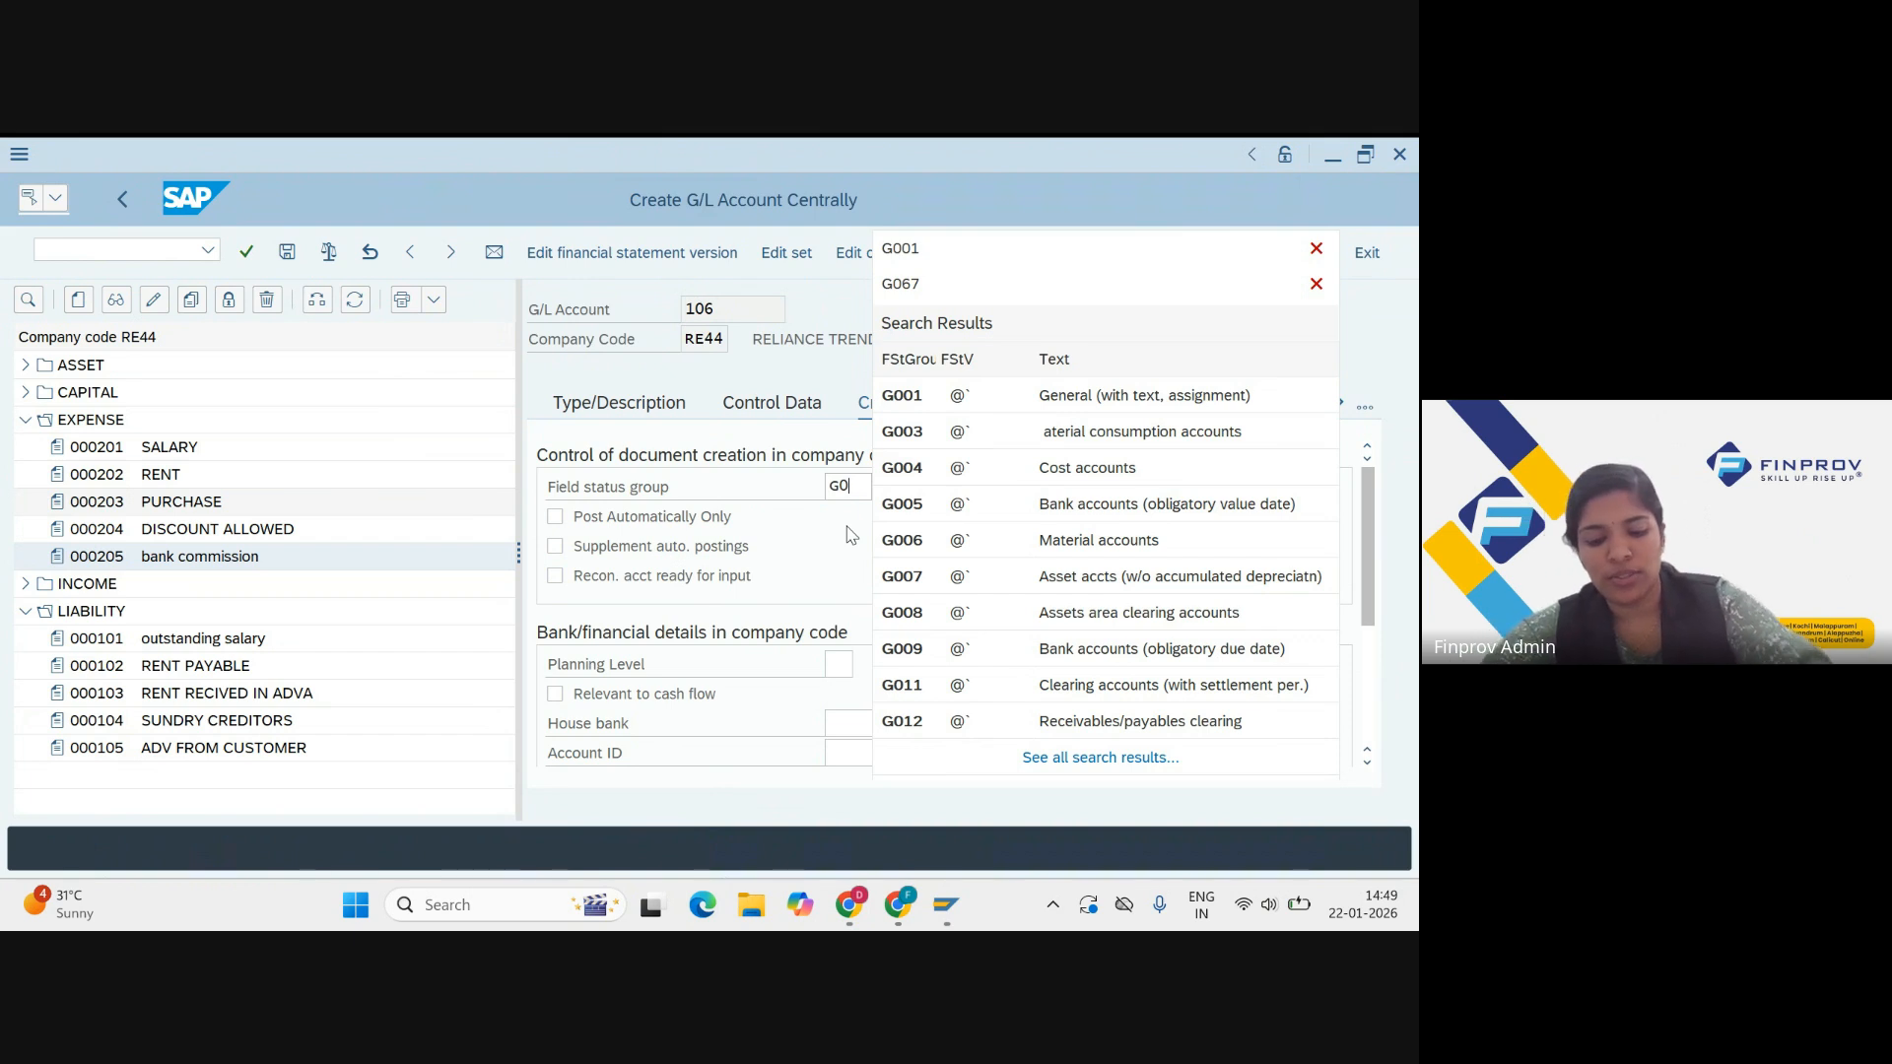
type("01")
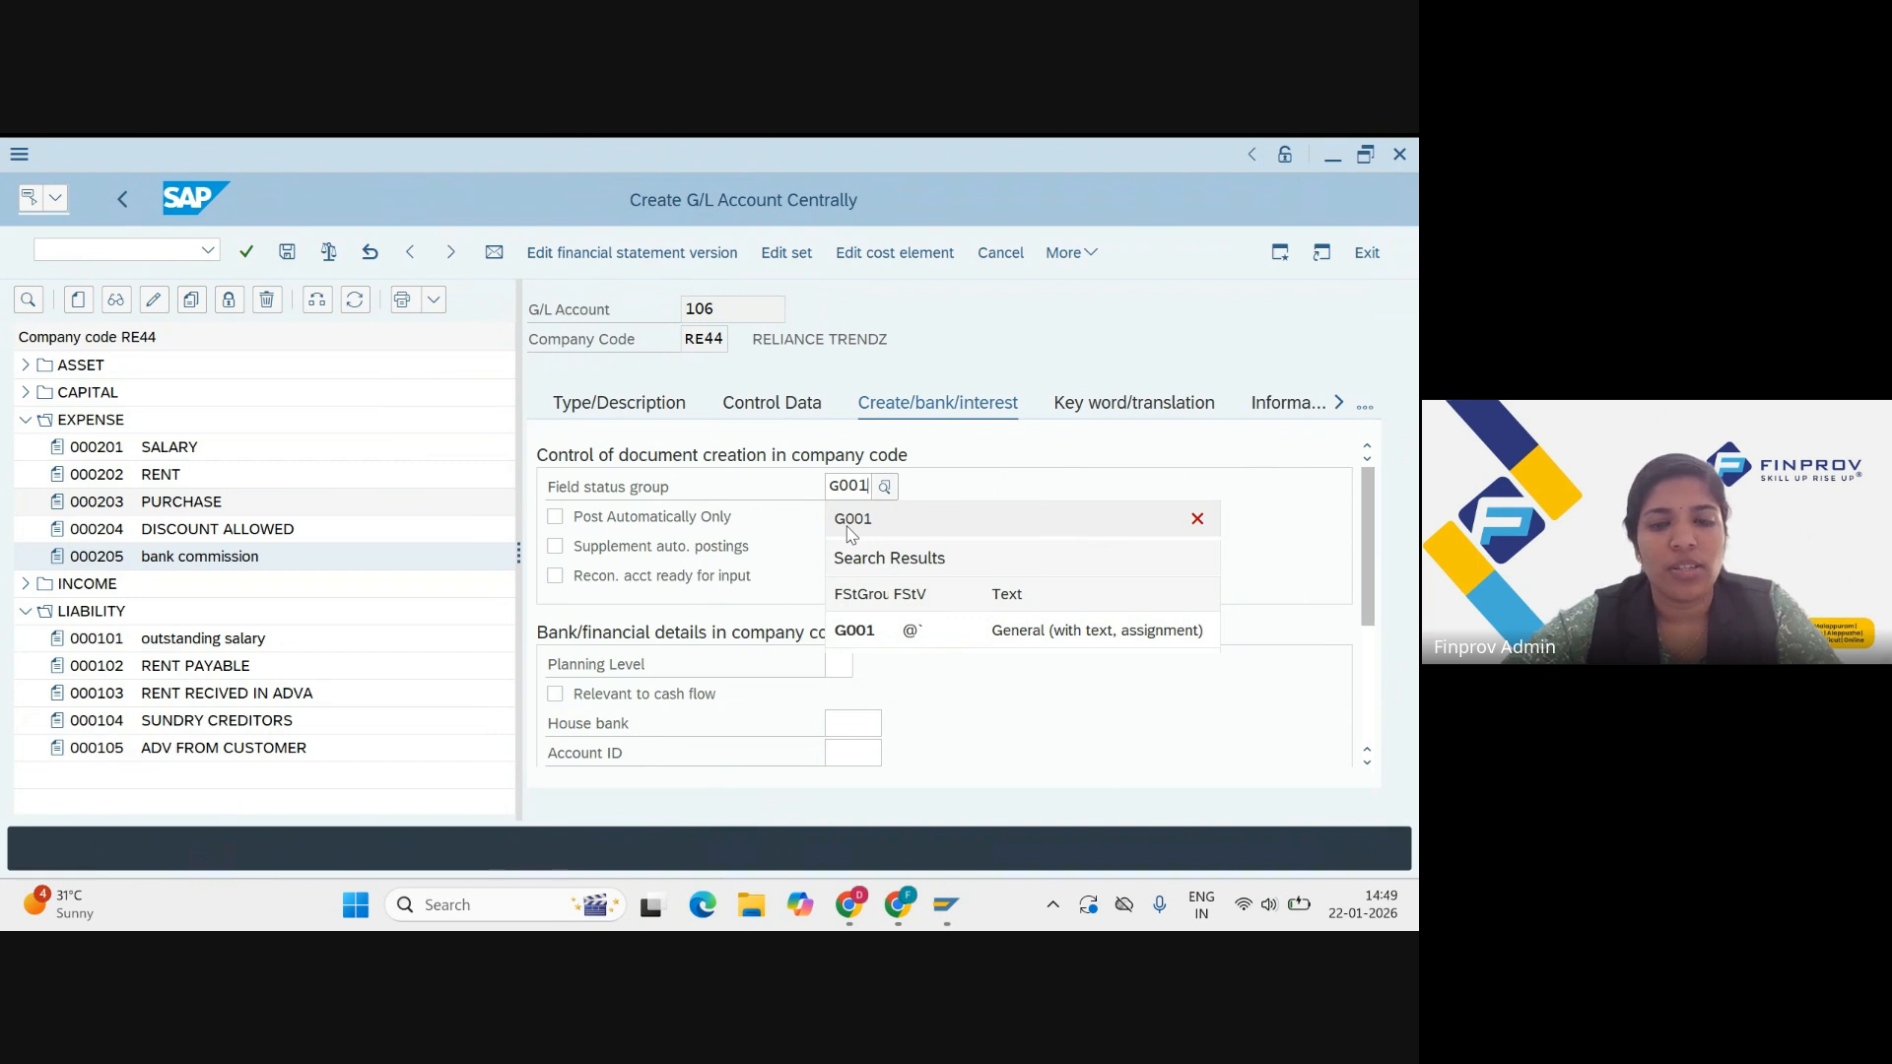
left_click(849, 531)
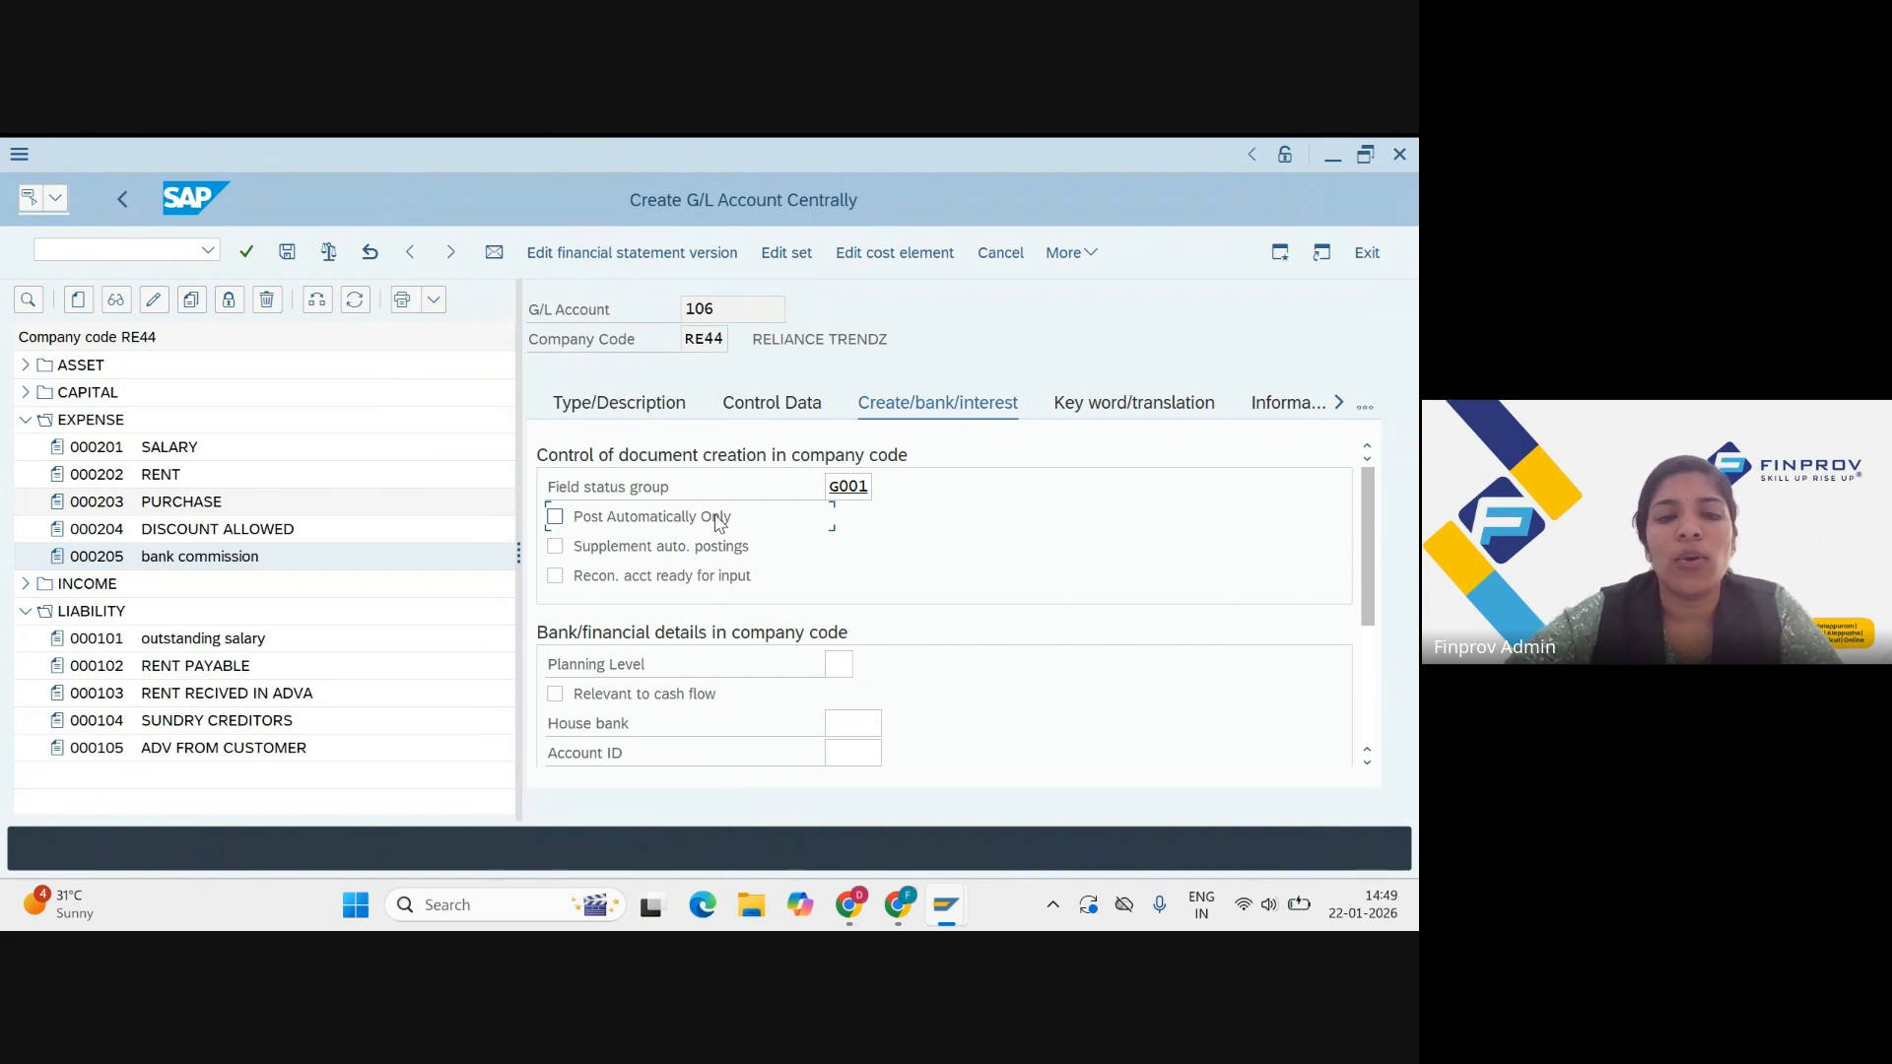
left_click(555, 516)
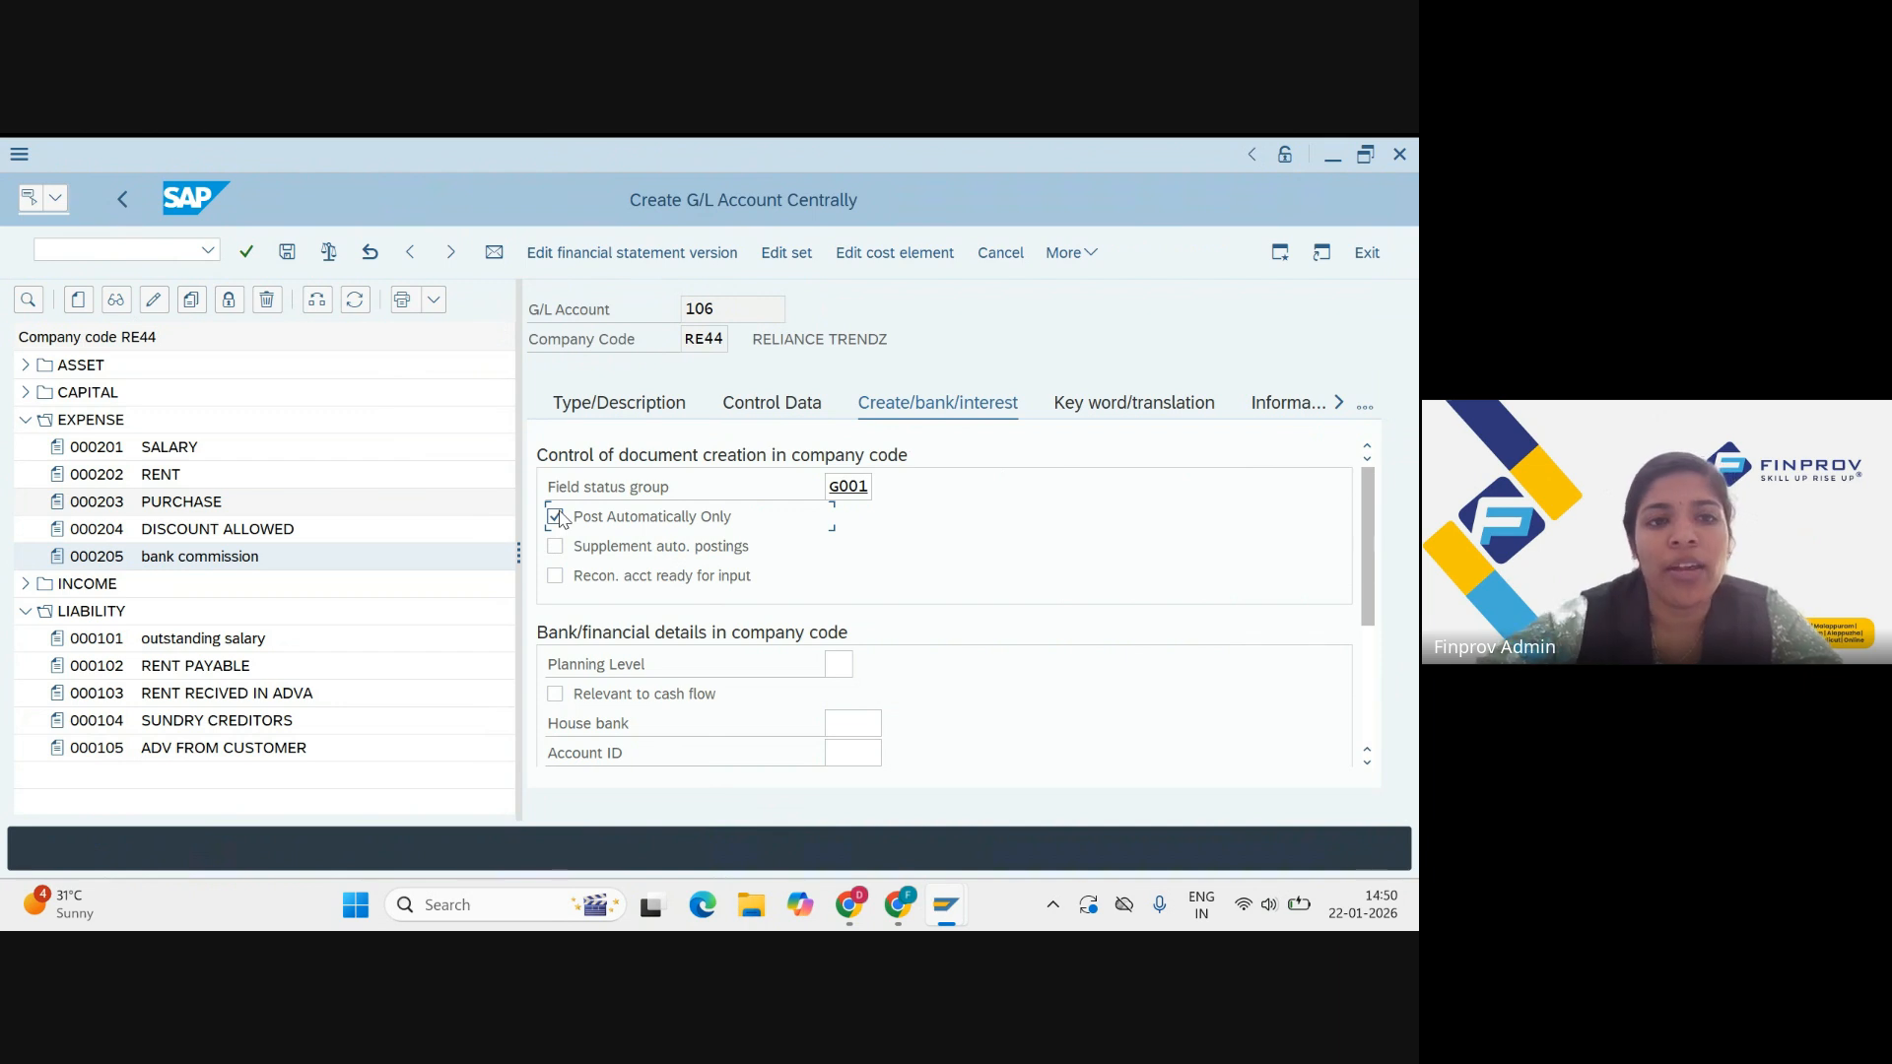
Step: Review the description, control data and document creation settings of account 106 and save the account
left_click(648, 411)
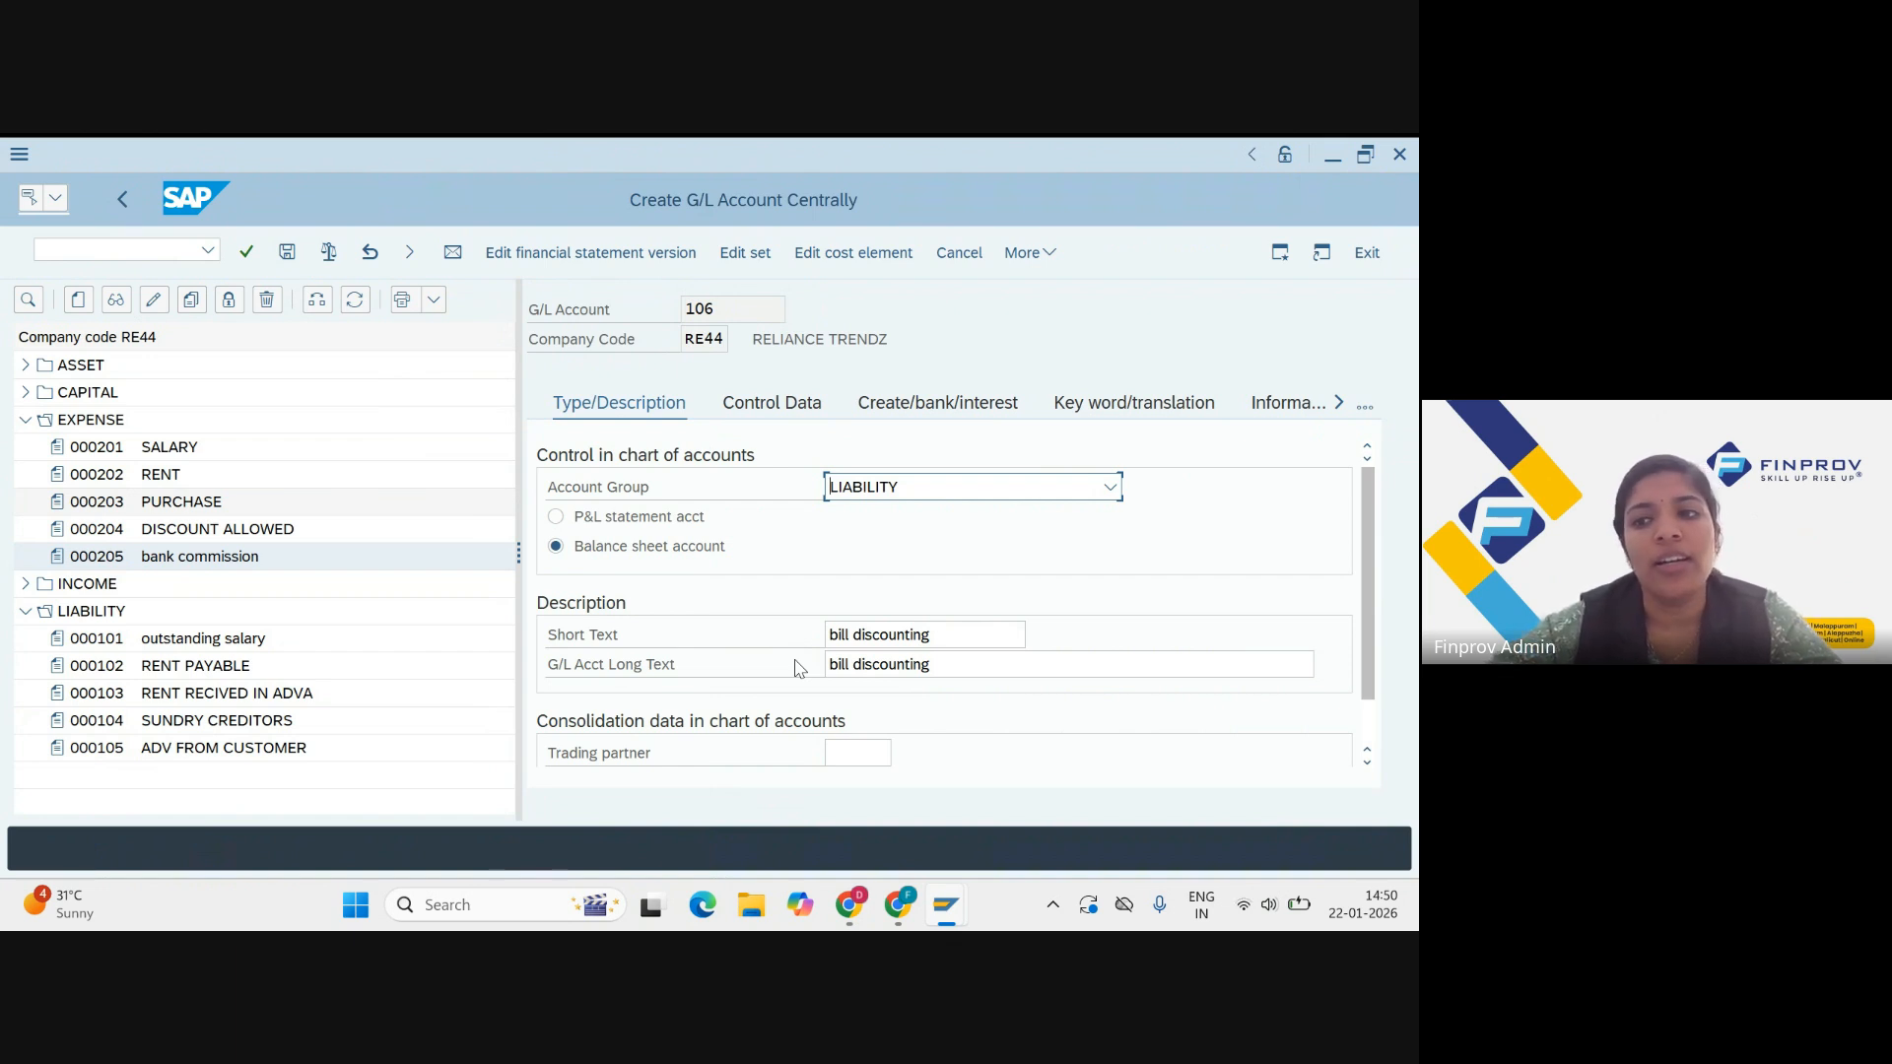
left_click(755, 412)
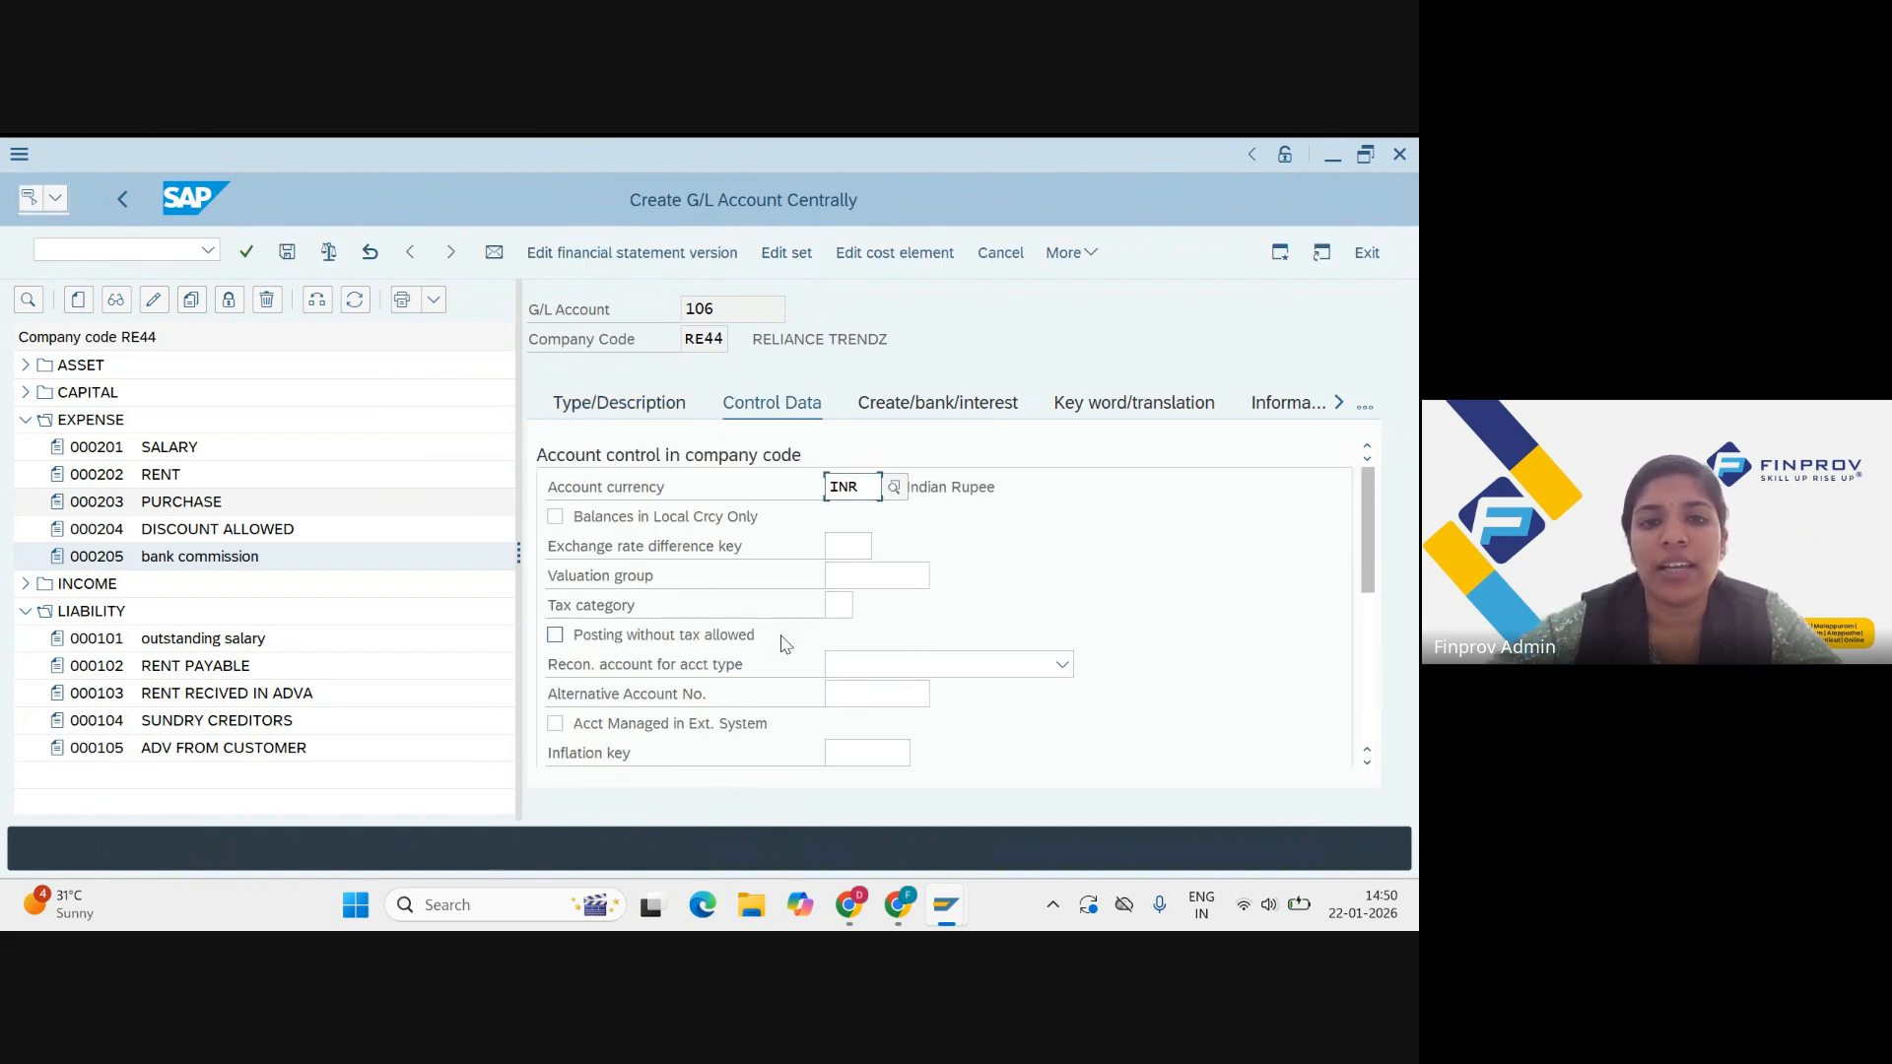
scroll(785, 644, "down", 5)
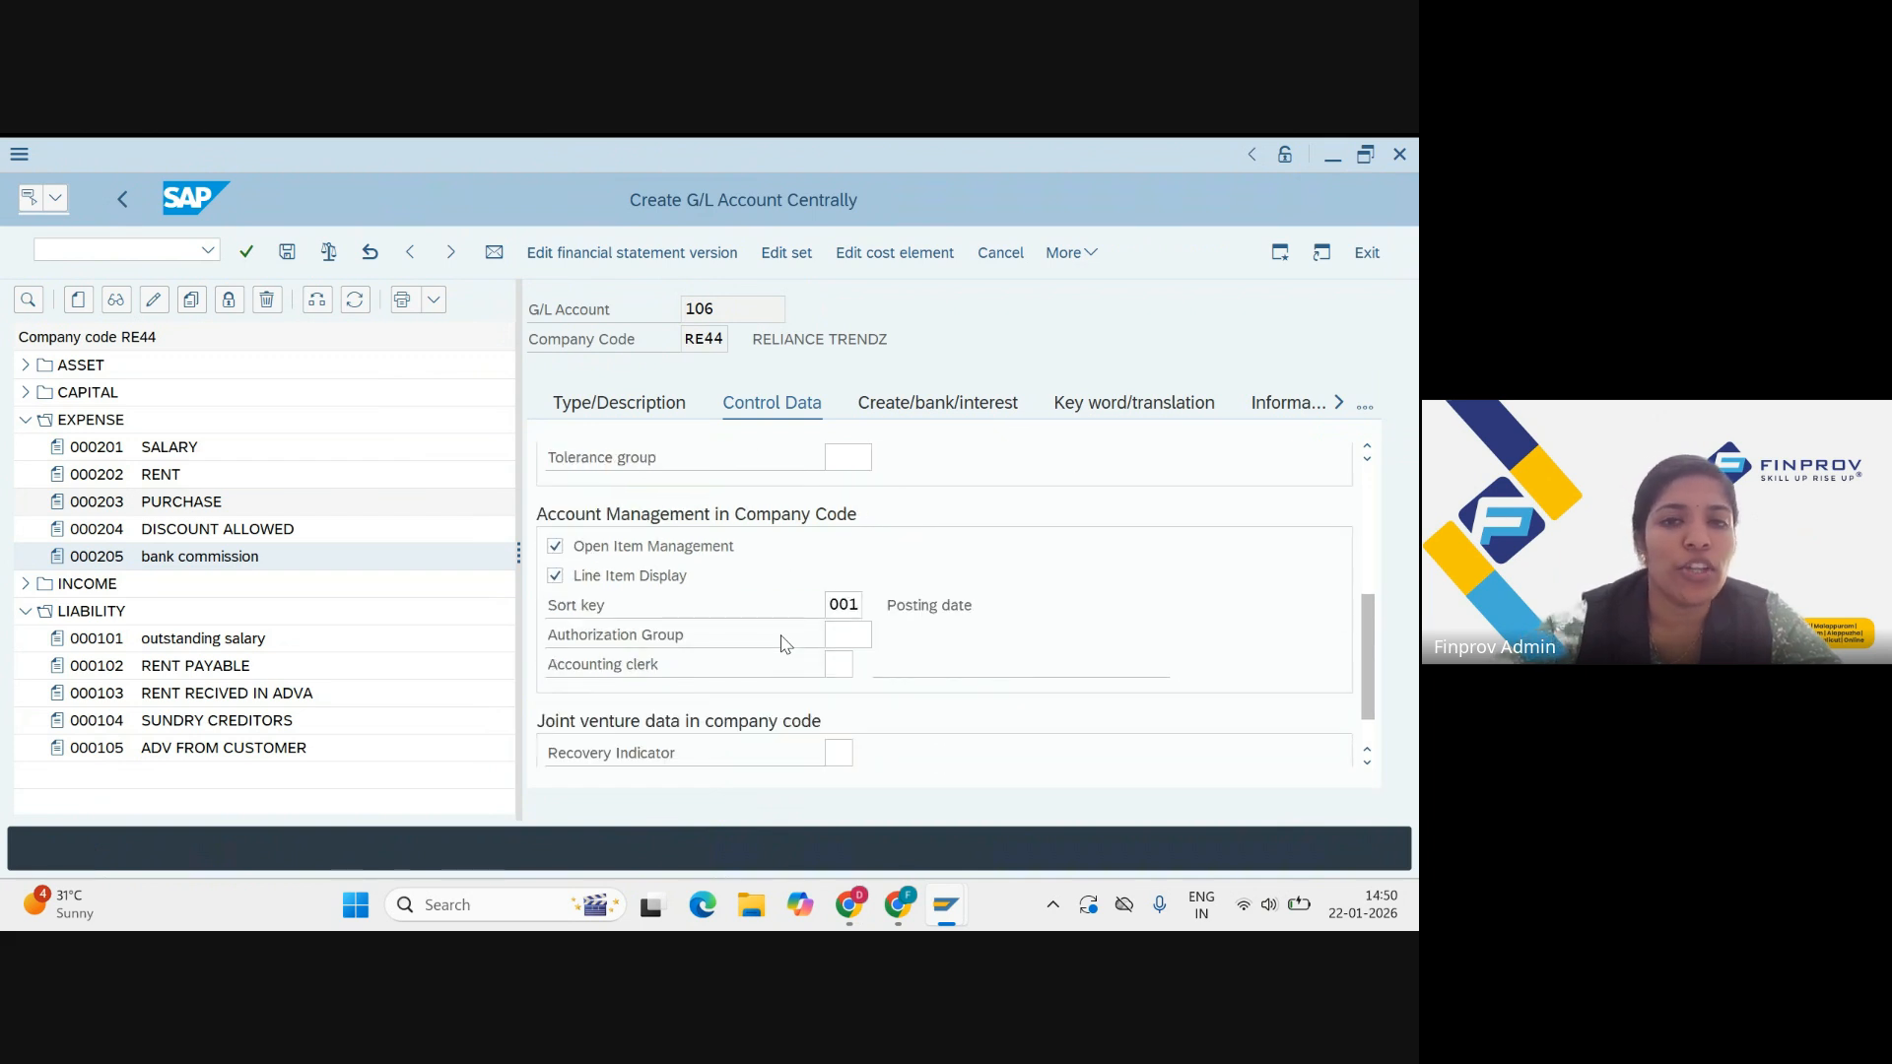
left_click(897, 416)
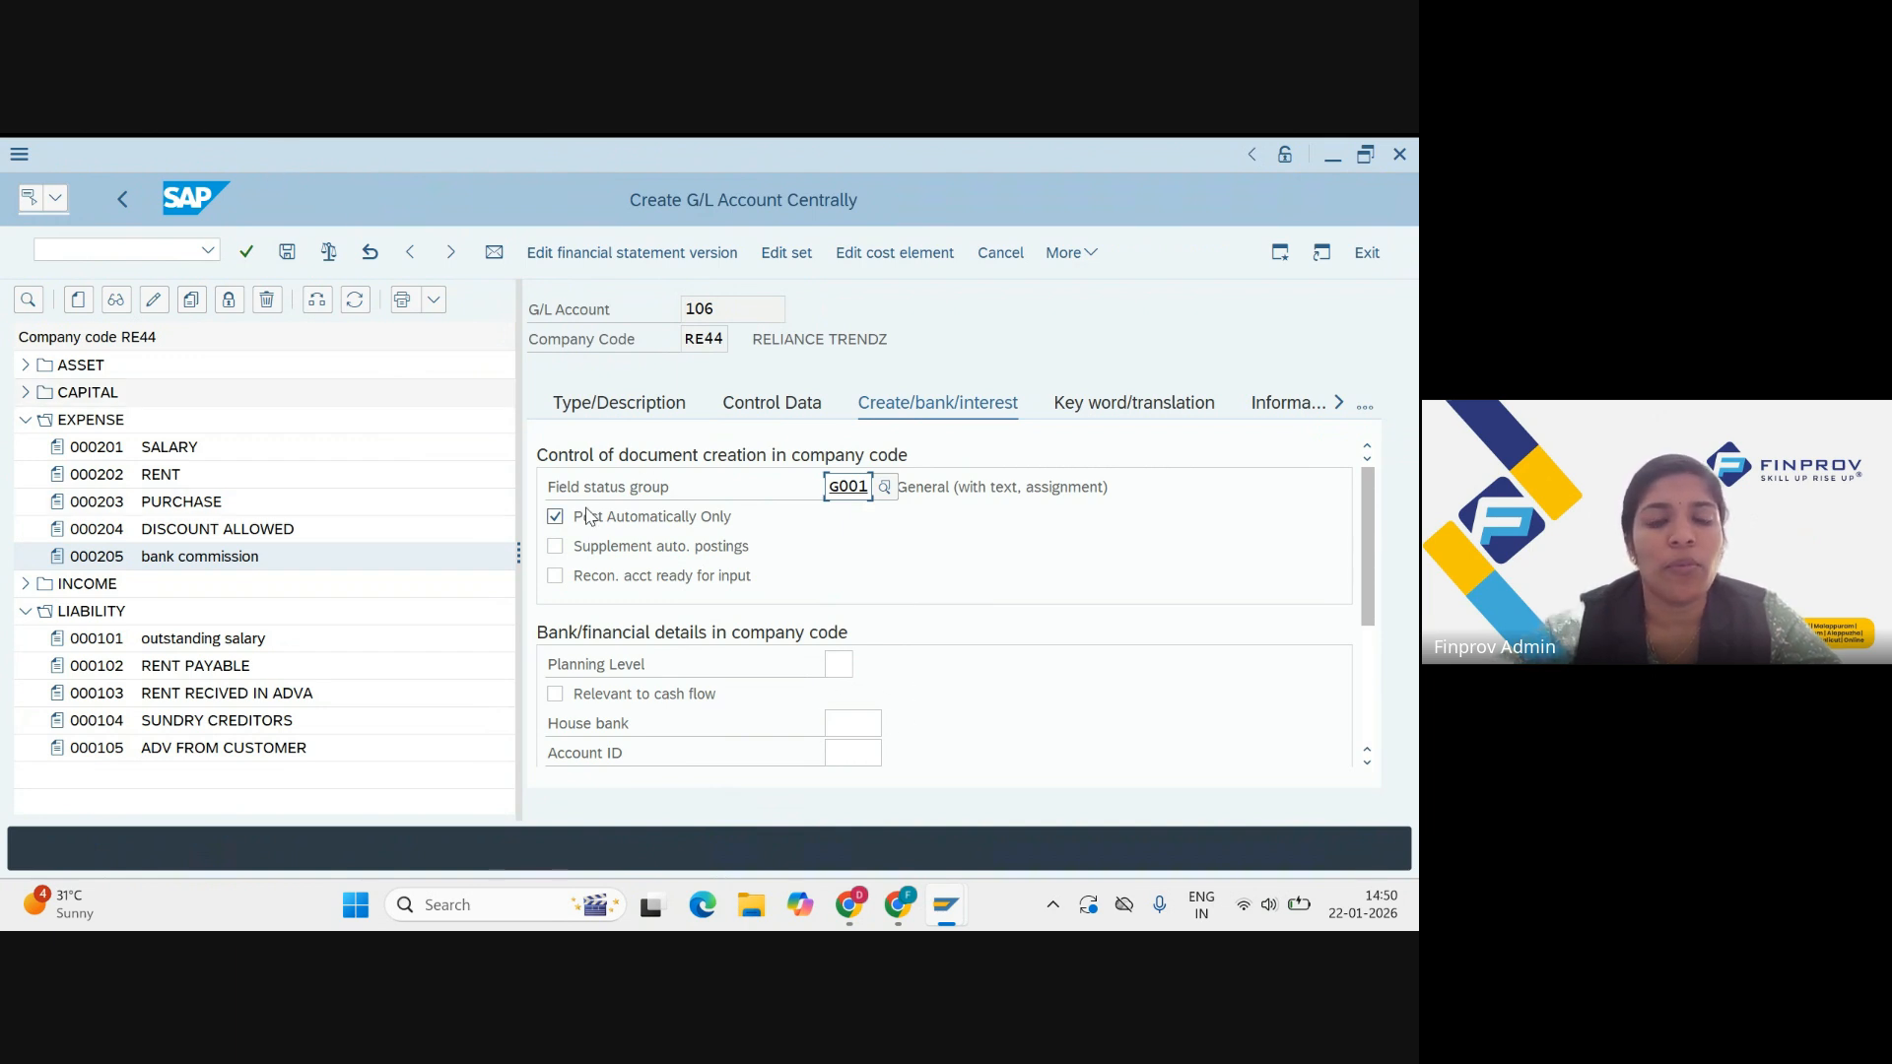
left_click(287, 253)
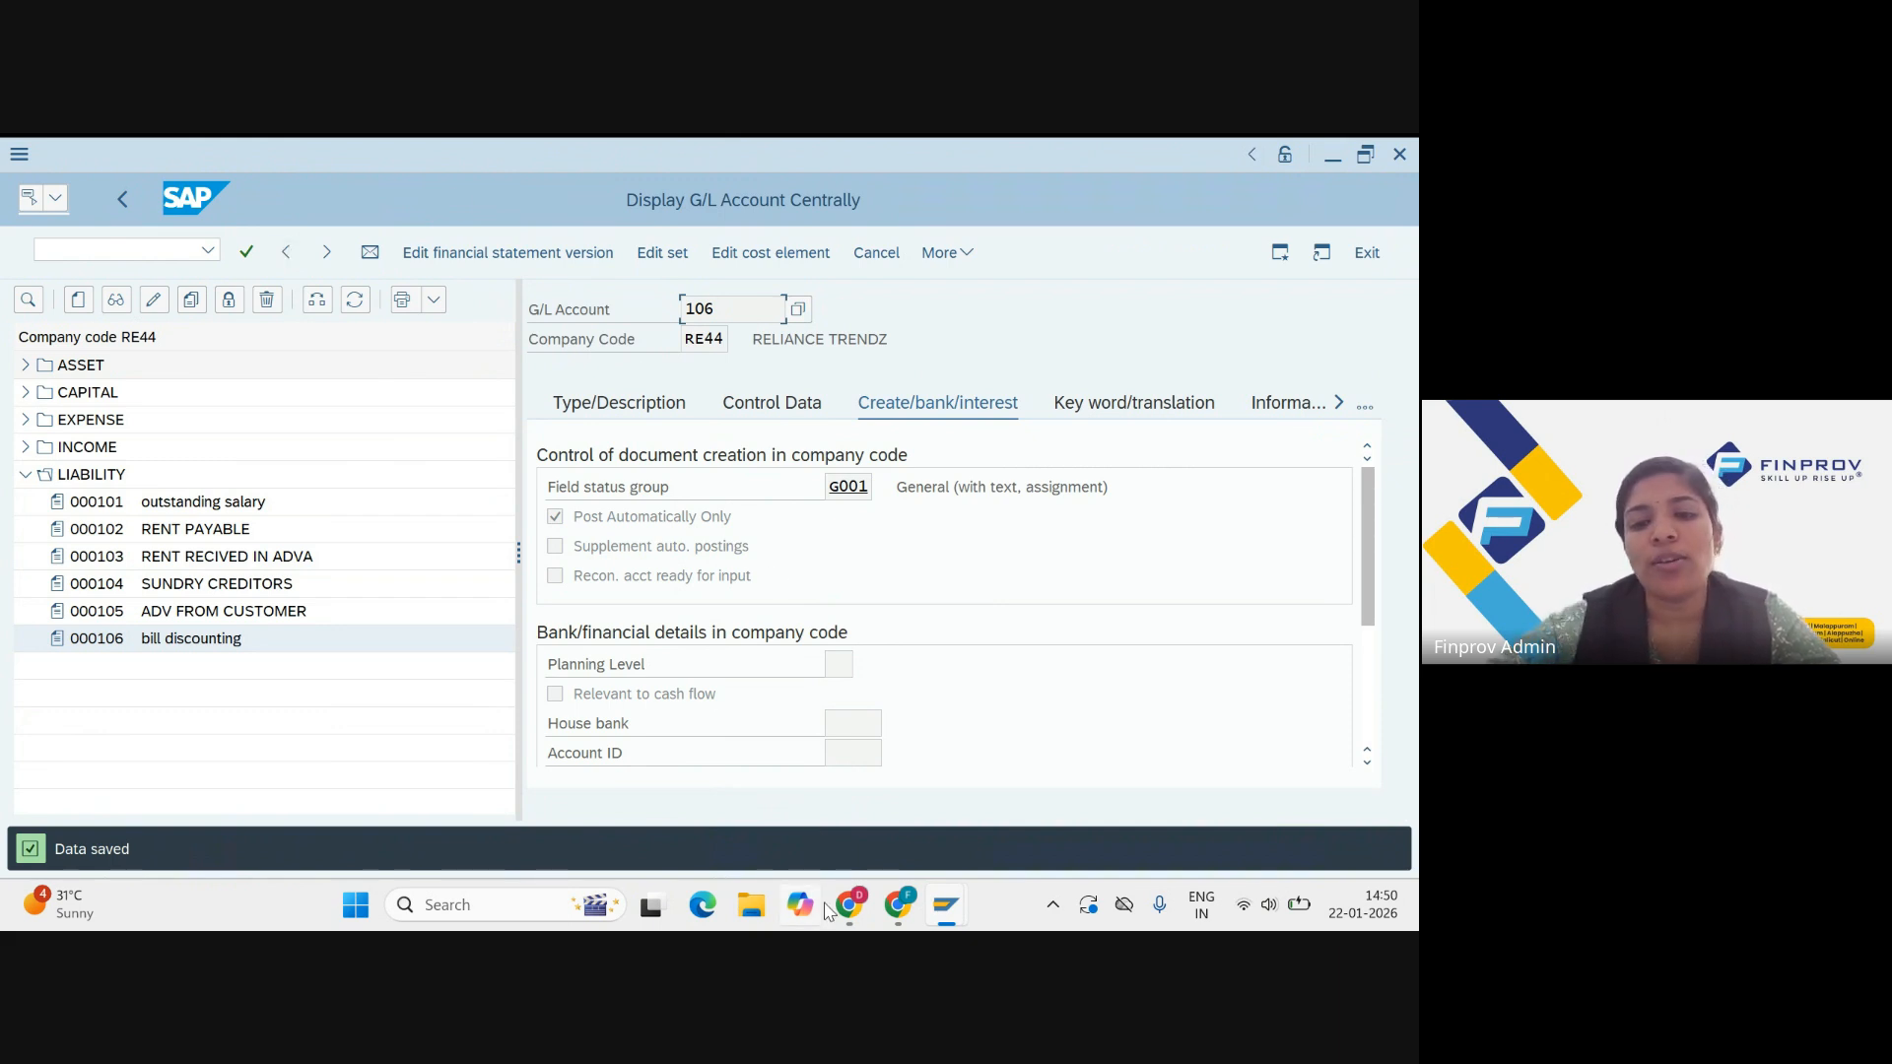
Step: Read the Assign Sundry Debtor & Sundry Debtor BOE (OBYN) slide in the Terms of Payment presentation and return to SAP
left_click(867, 918)
key("Right")
key("Right")
key("Right")
key("Right")
key("Right")
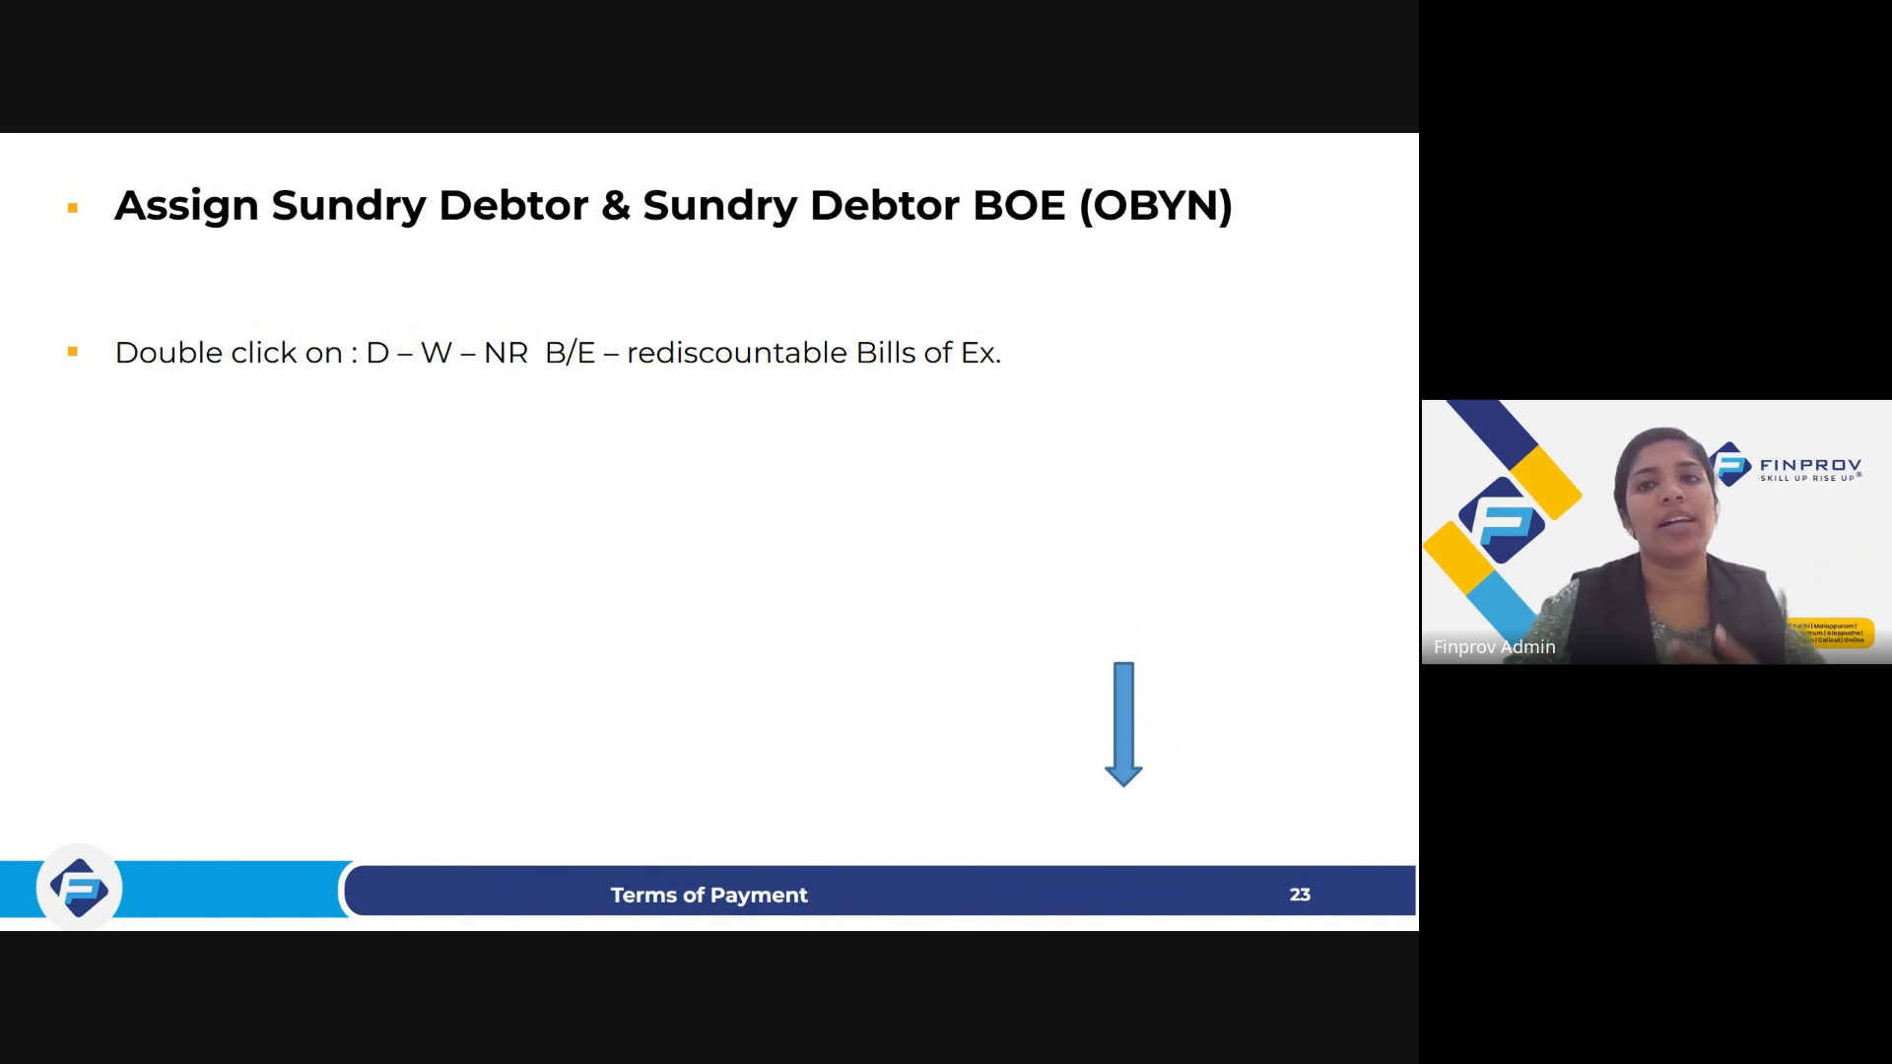
key("alt+Tab")
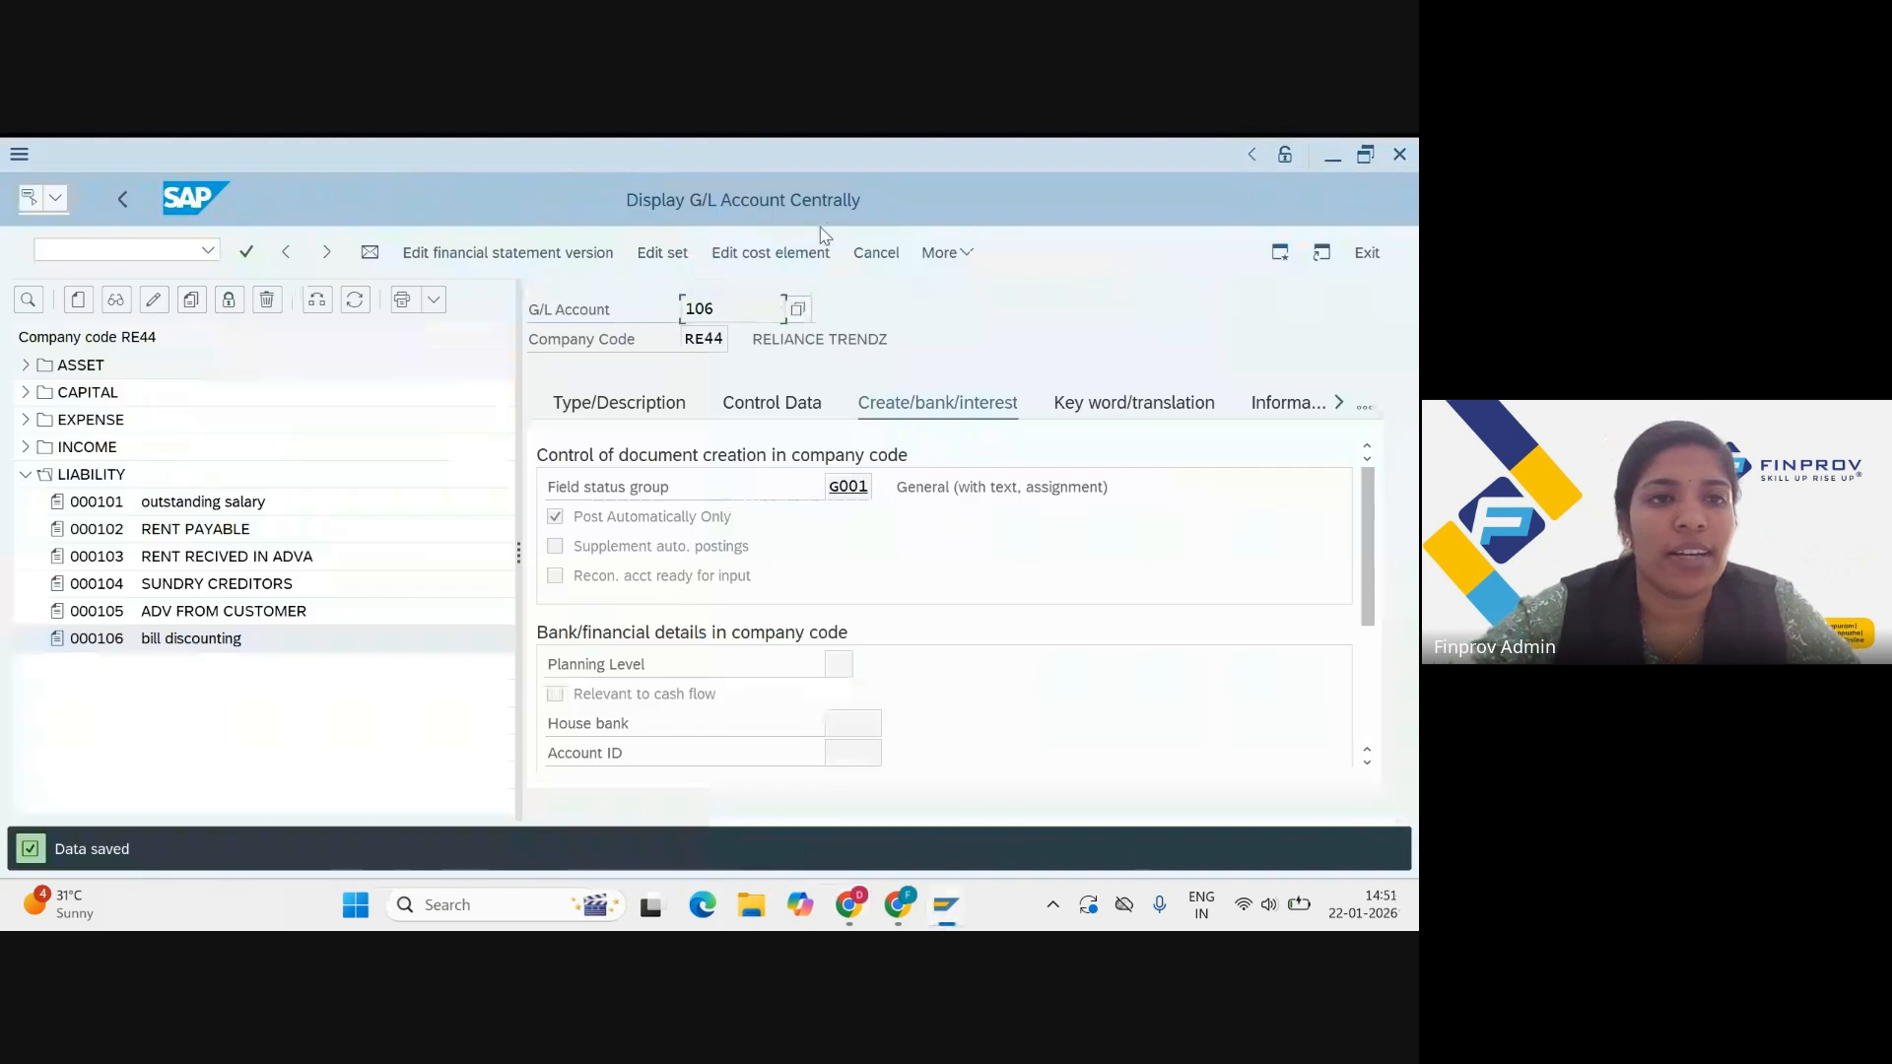
Step: Run transaction OBYN to open the special G/L accounting configuration list
left_click(128, 252)
type("/NOB")
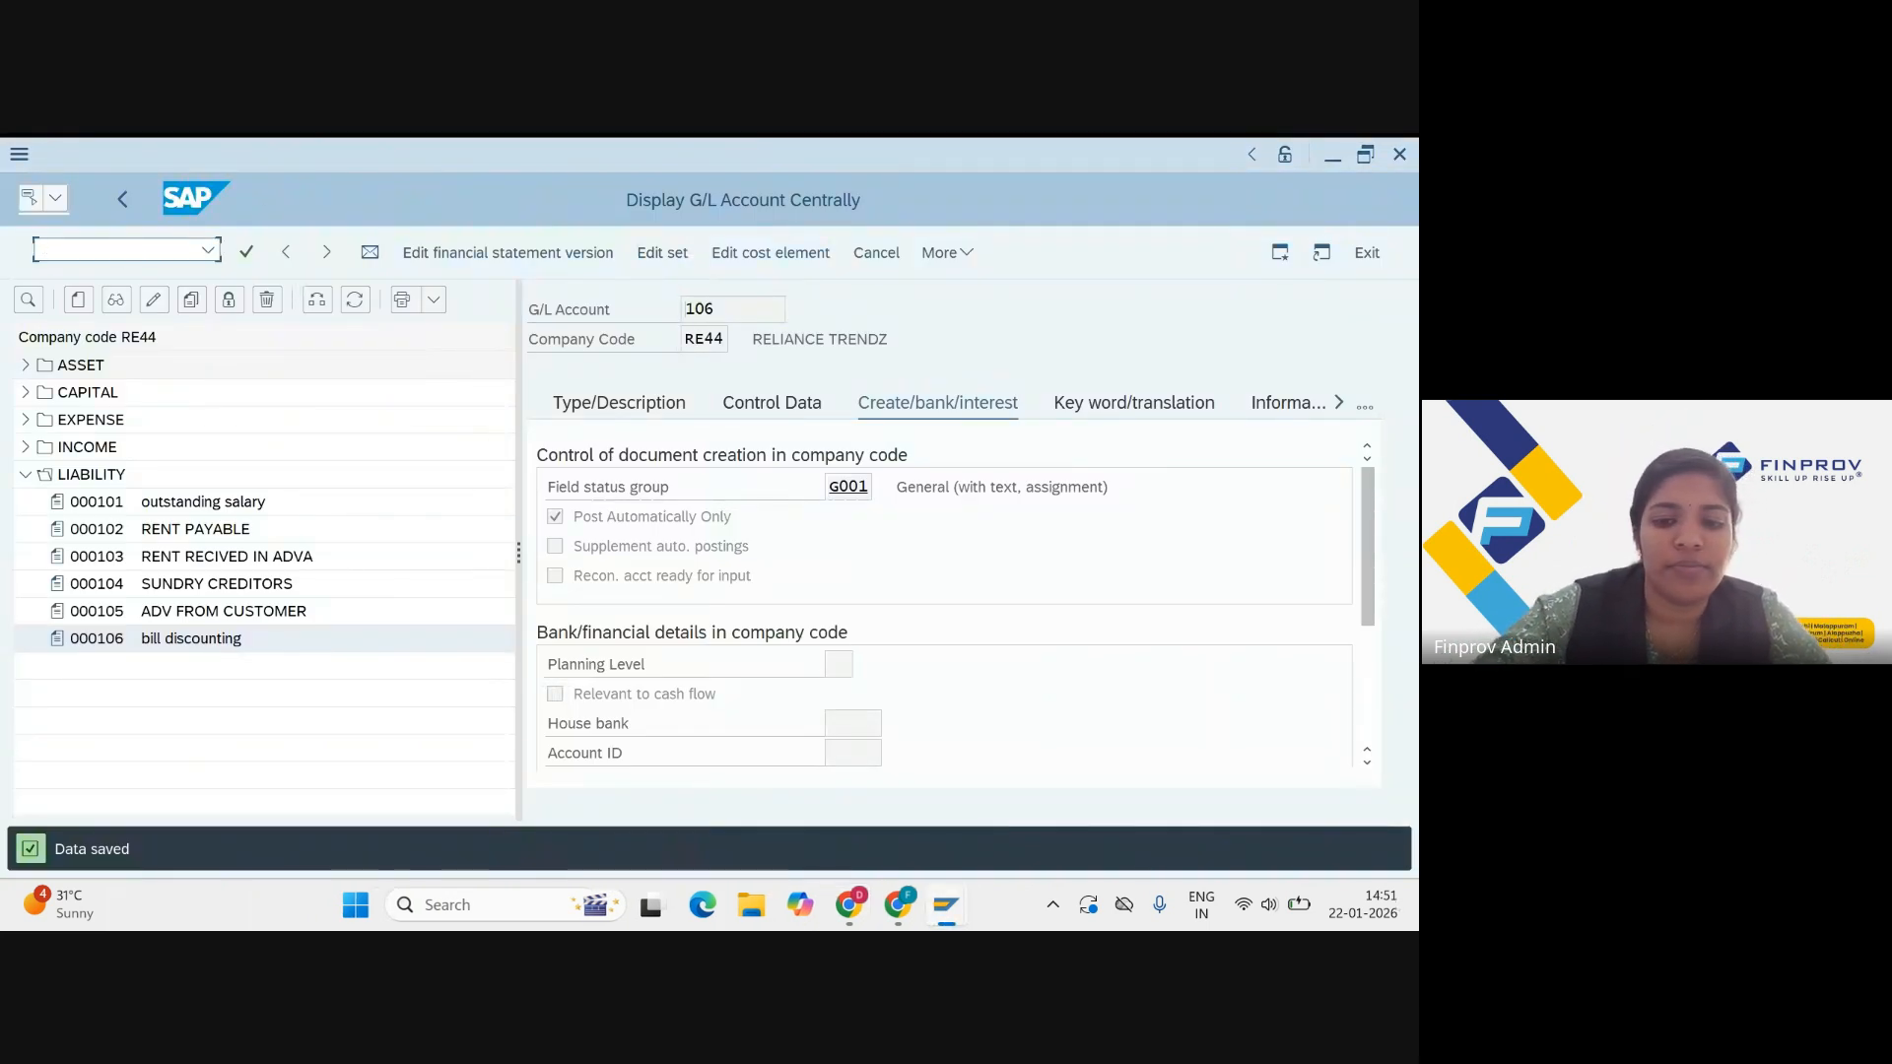
type("YN")
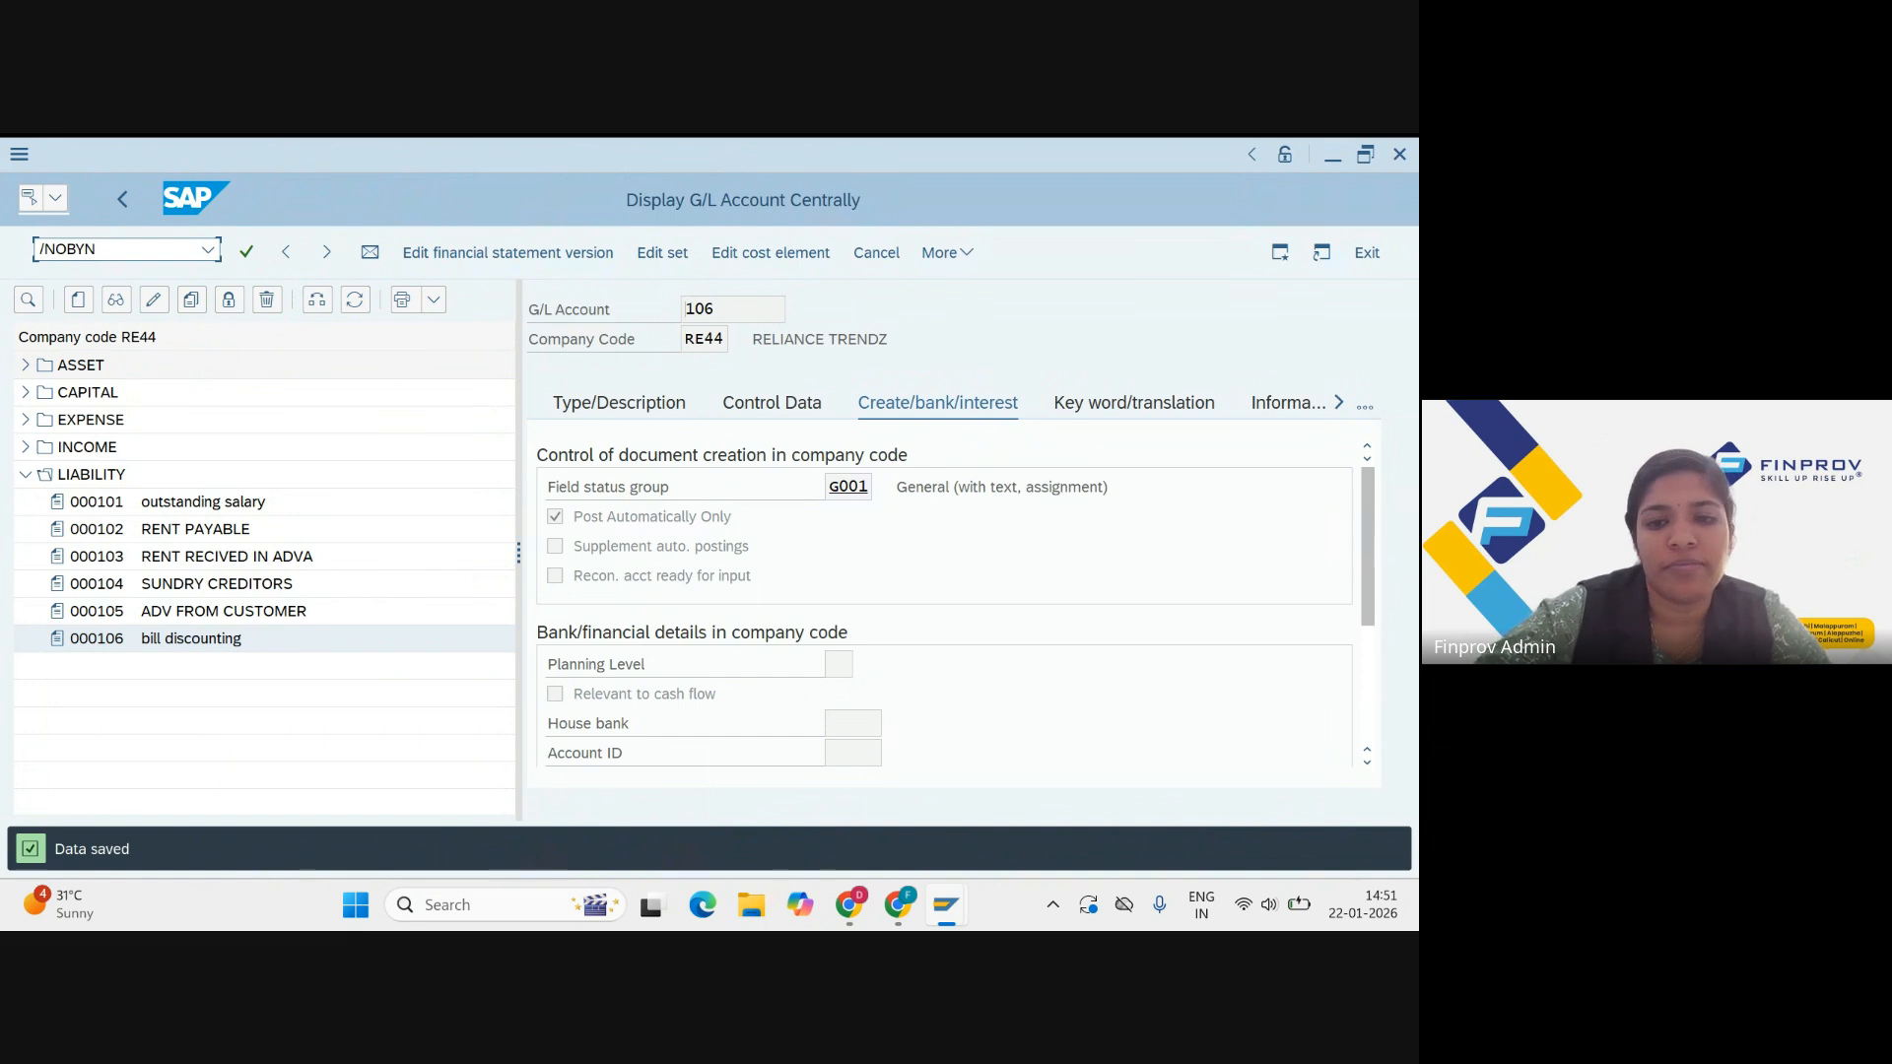
key("Return")
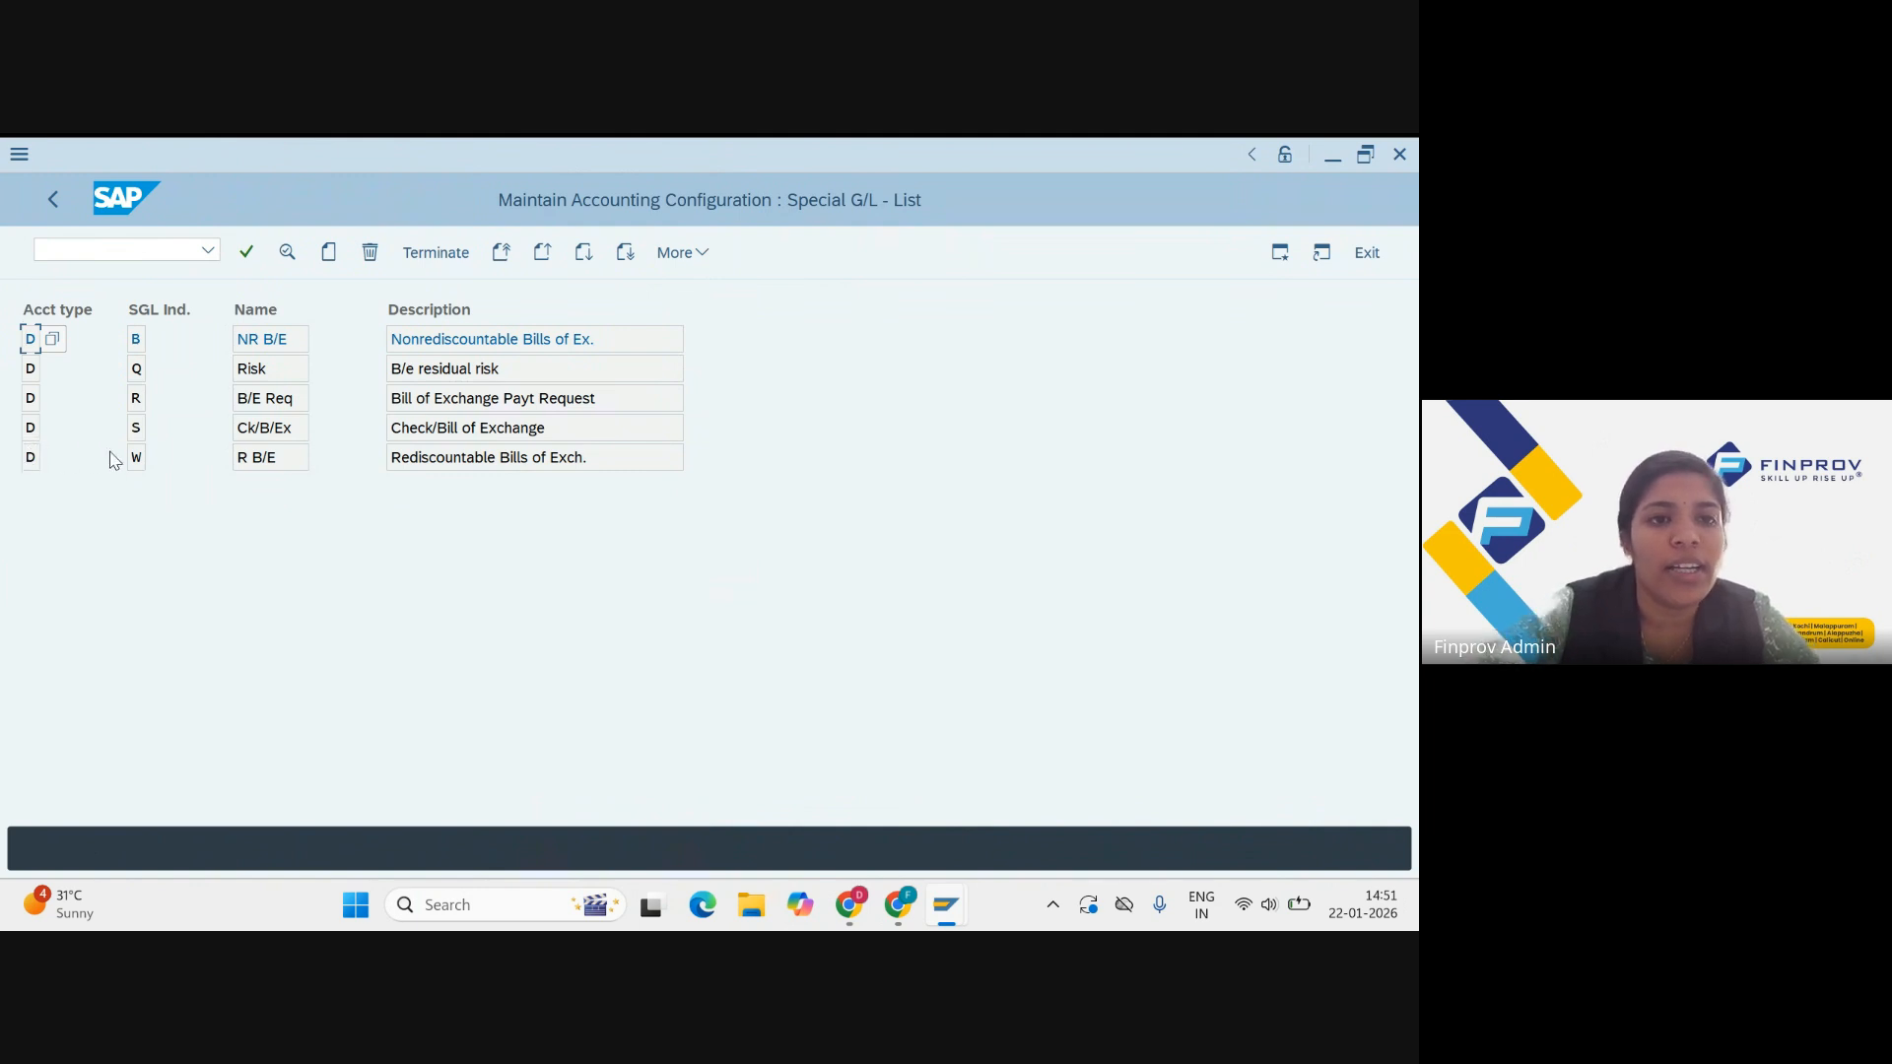
Step: Open the account assignment for customer special G/L indicator W, Rediscountable Bills of Exch., in chart of accounts 44CH
left_click(137, 458)
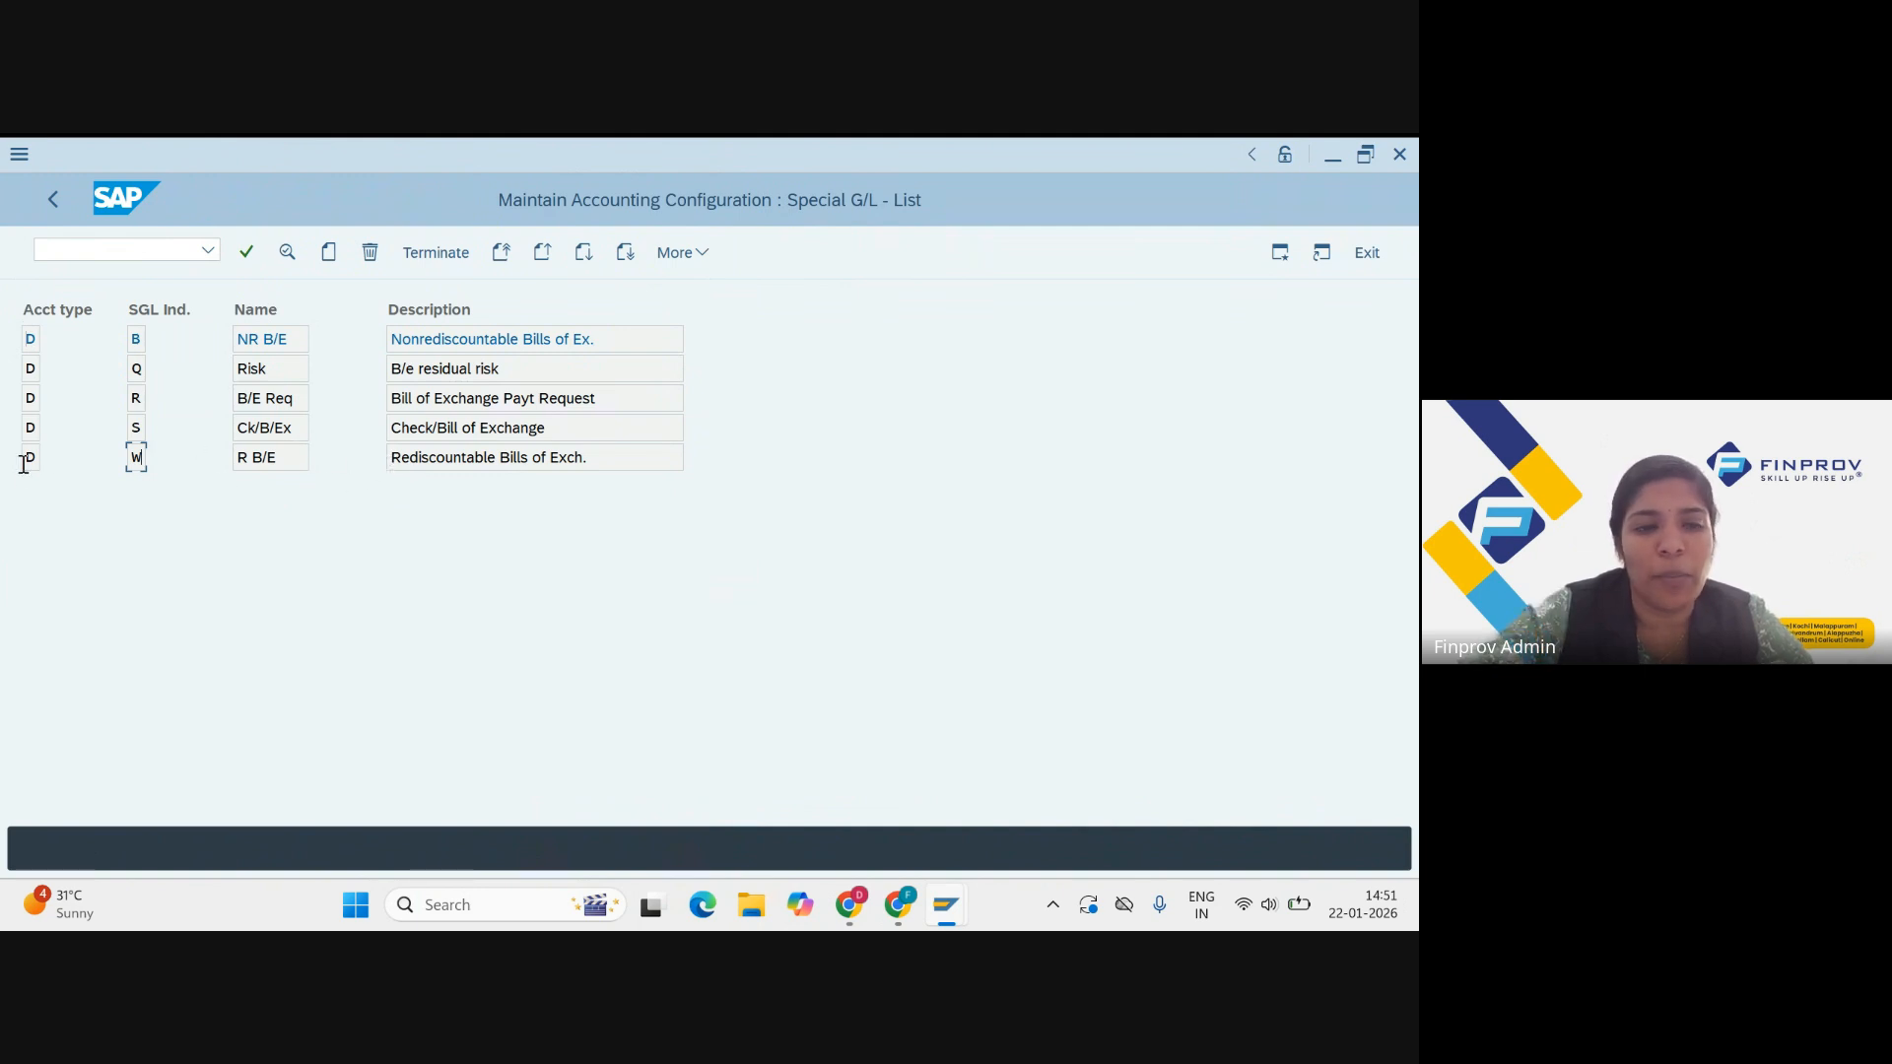
double_click(436, 459)
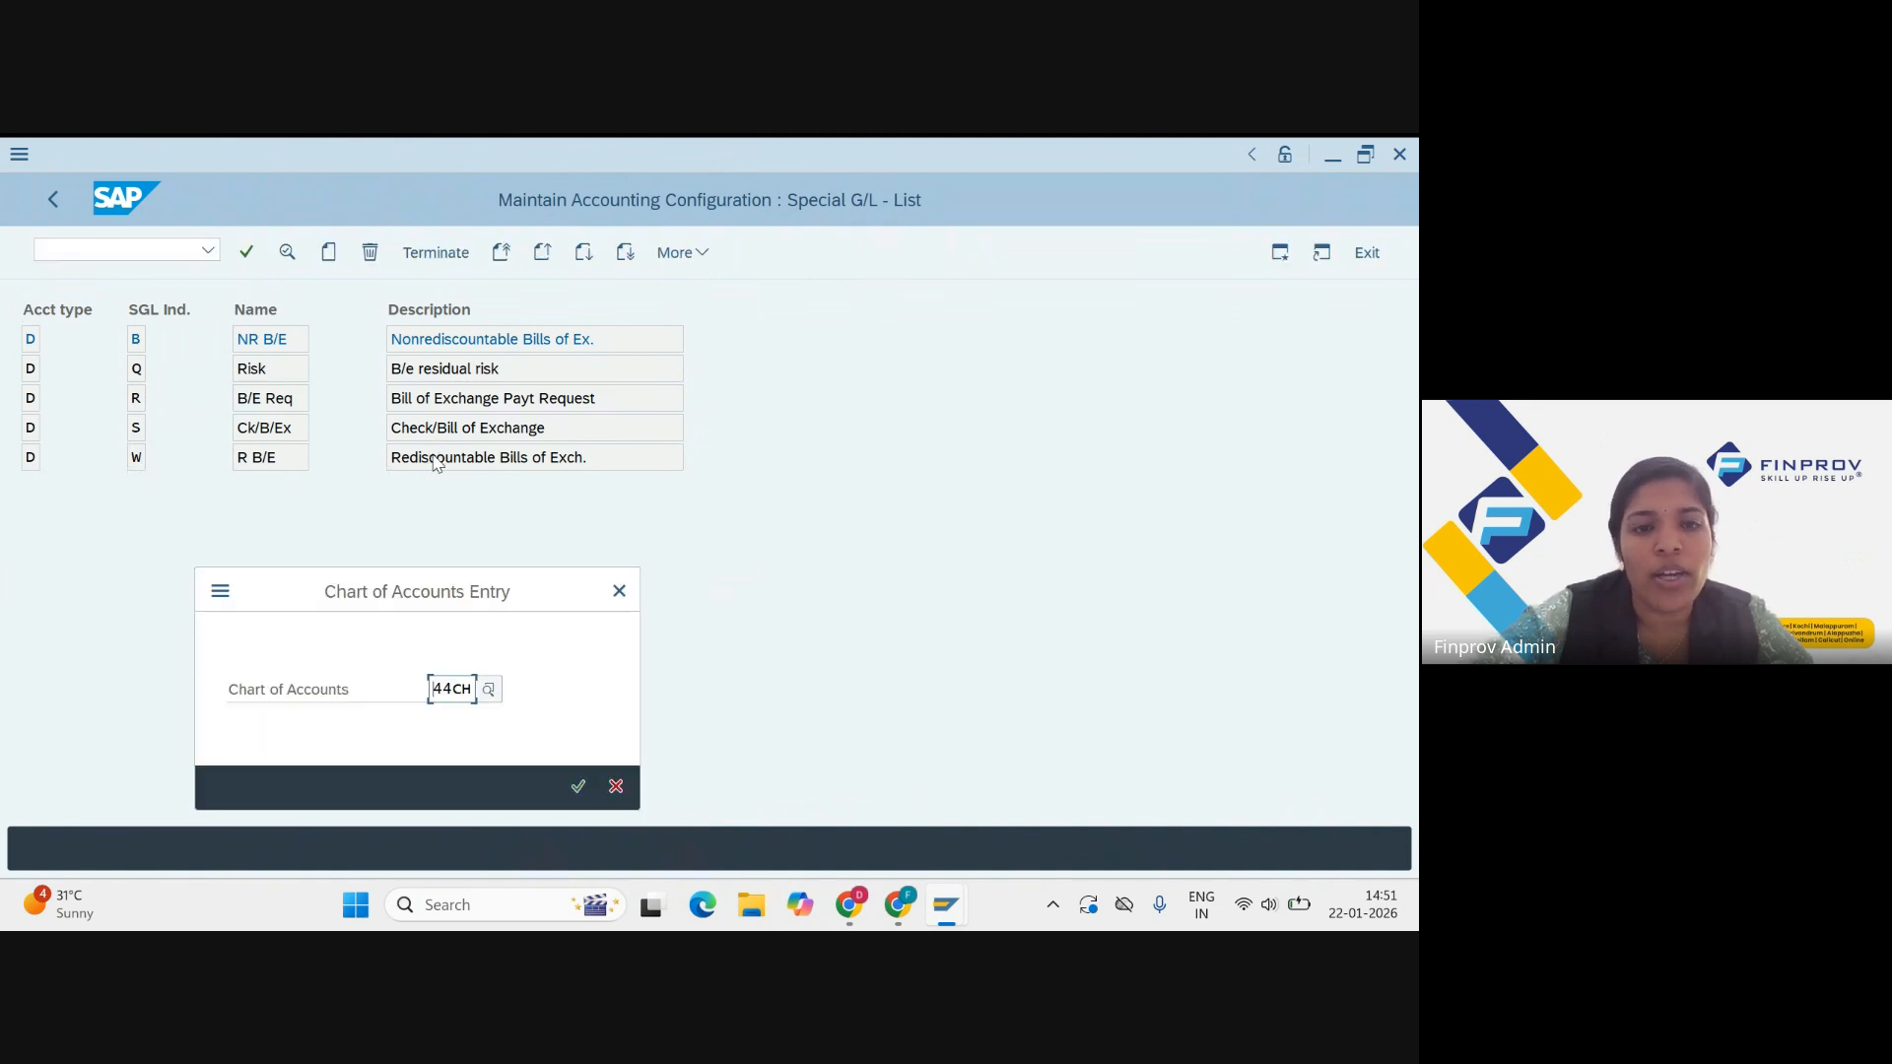
left_click_drag(426, 604, 519, 354)
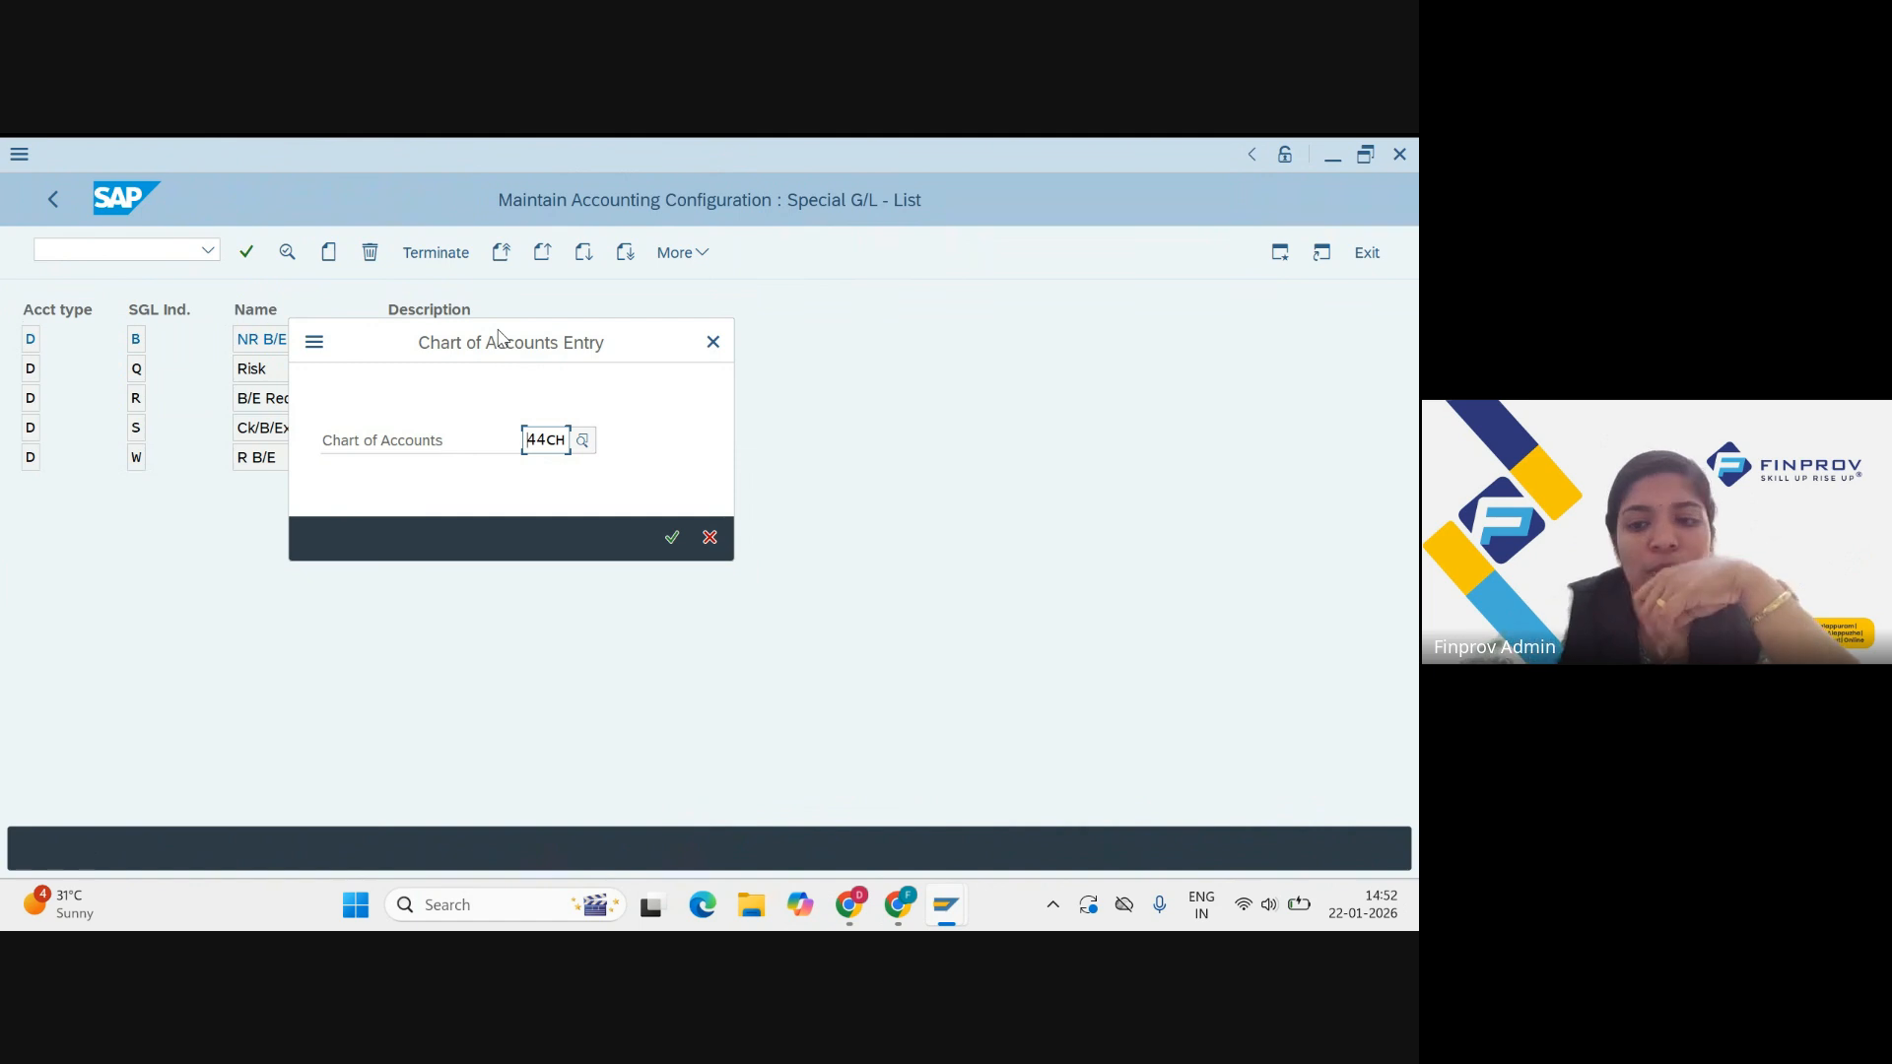
key("Return")
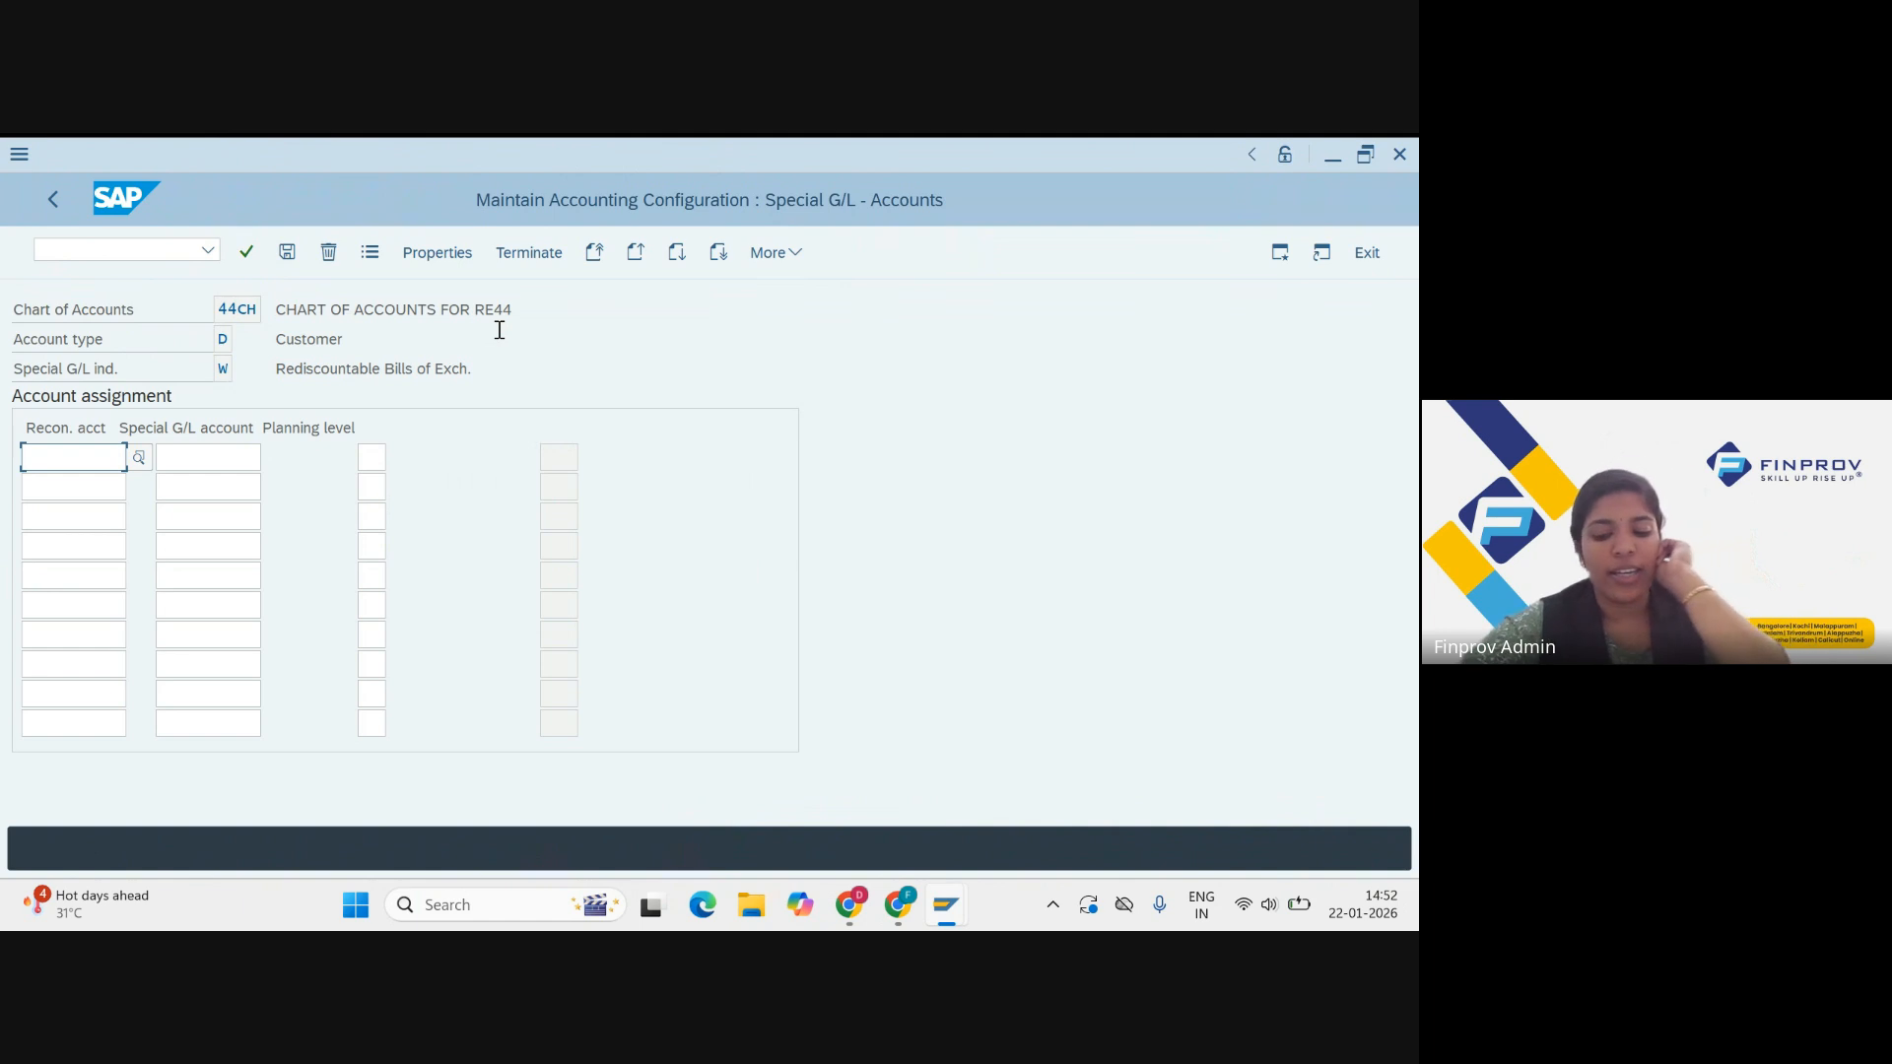
Step: Assign account 5, SUNDRY DEBTOR, as the reconciliation account in the first account assignment row
left_click(139, 459)
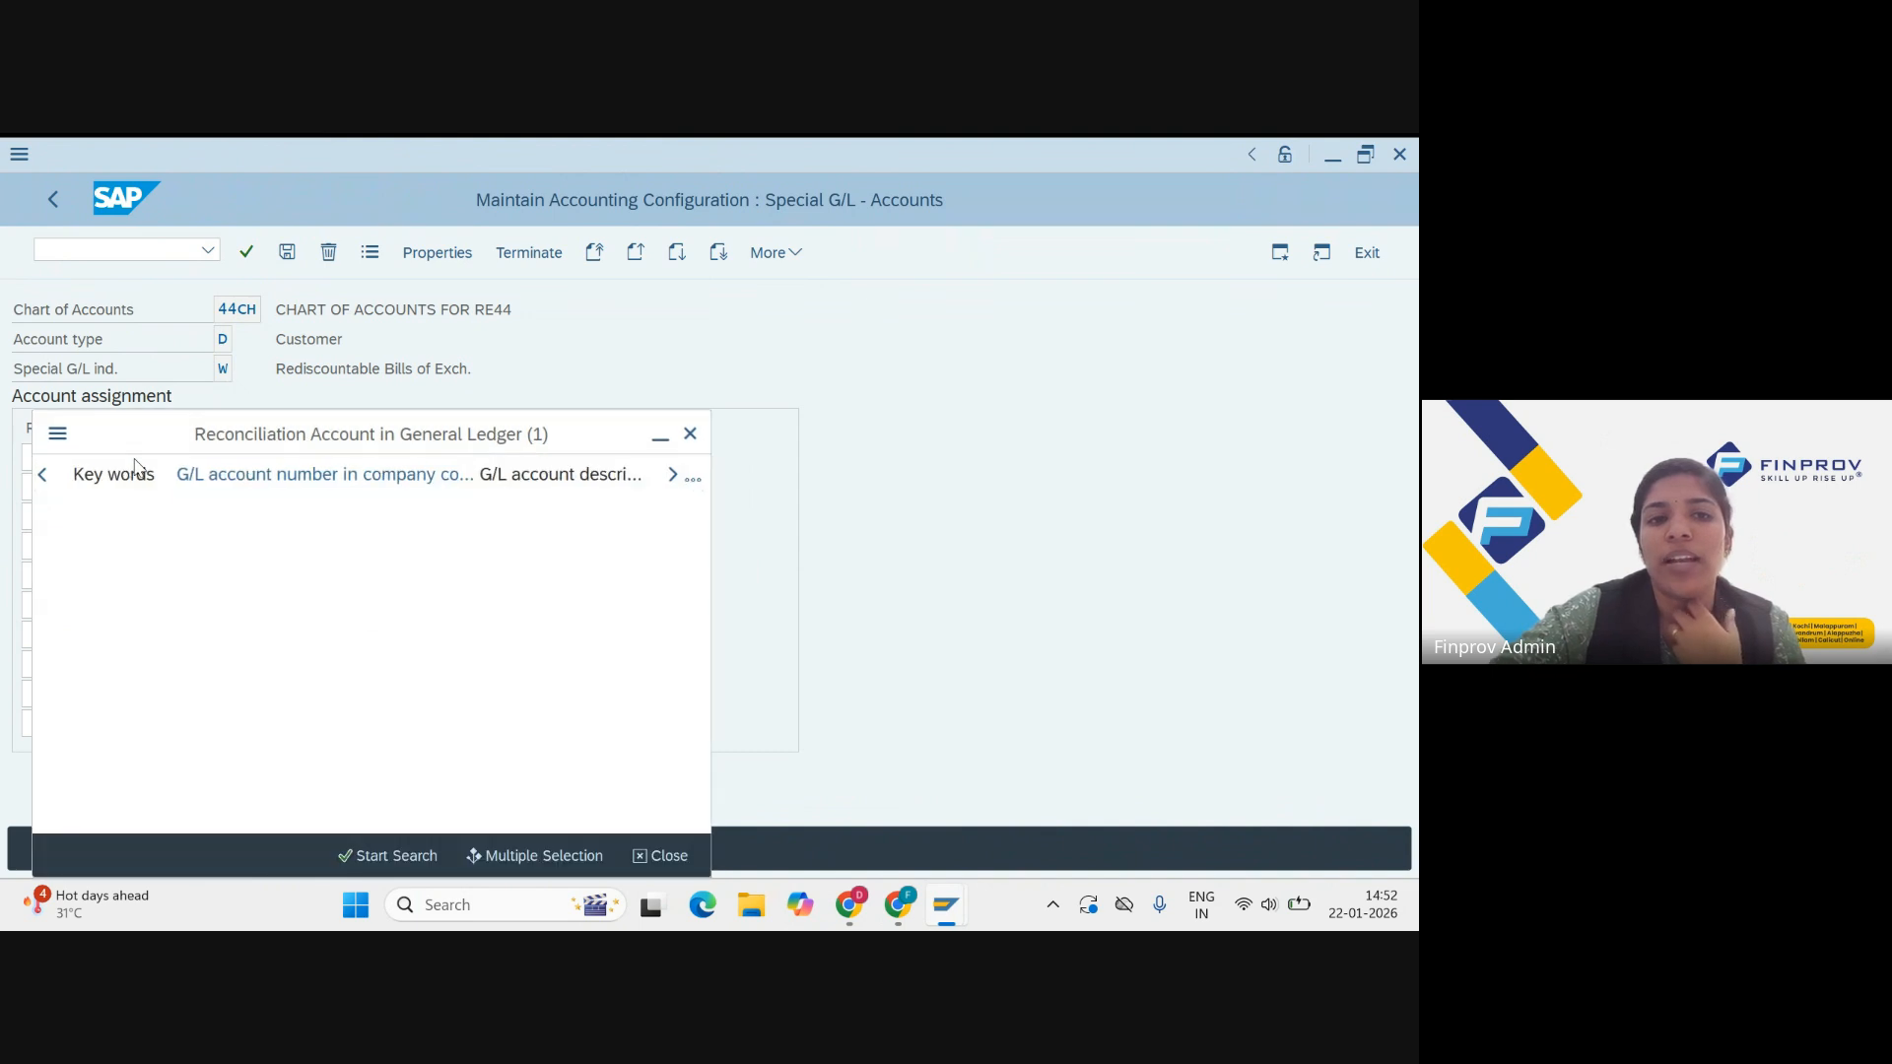
key("Return")
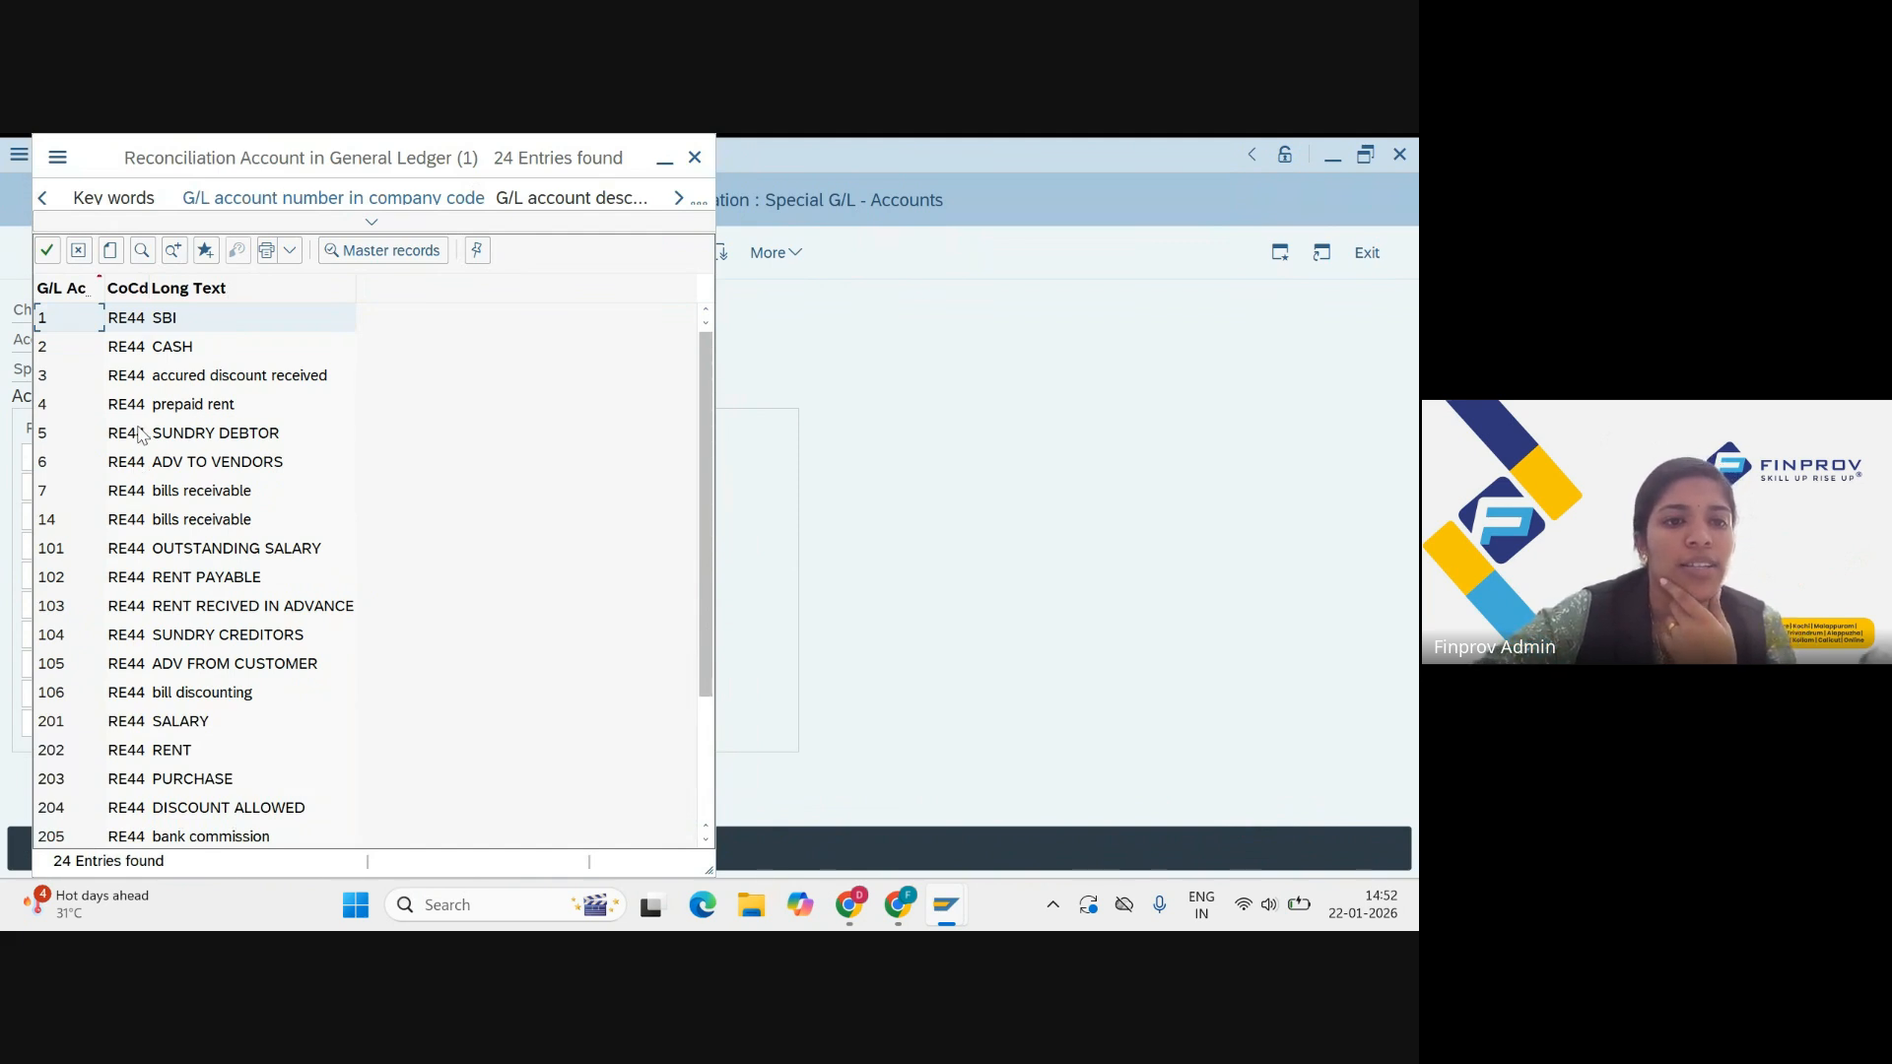
double_click(138, 443)
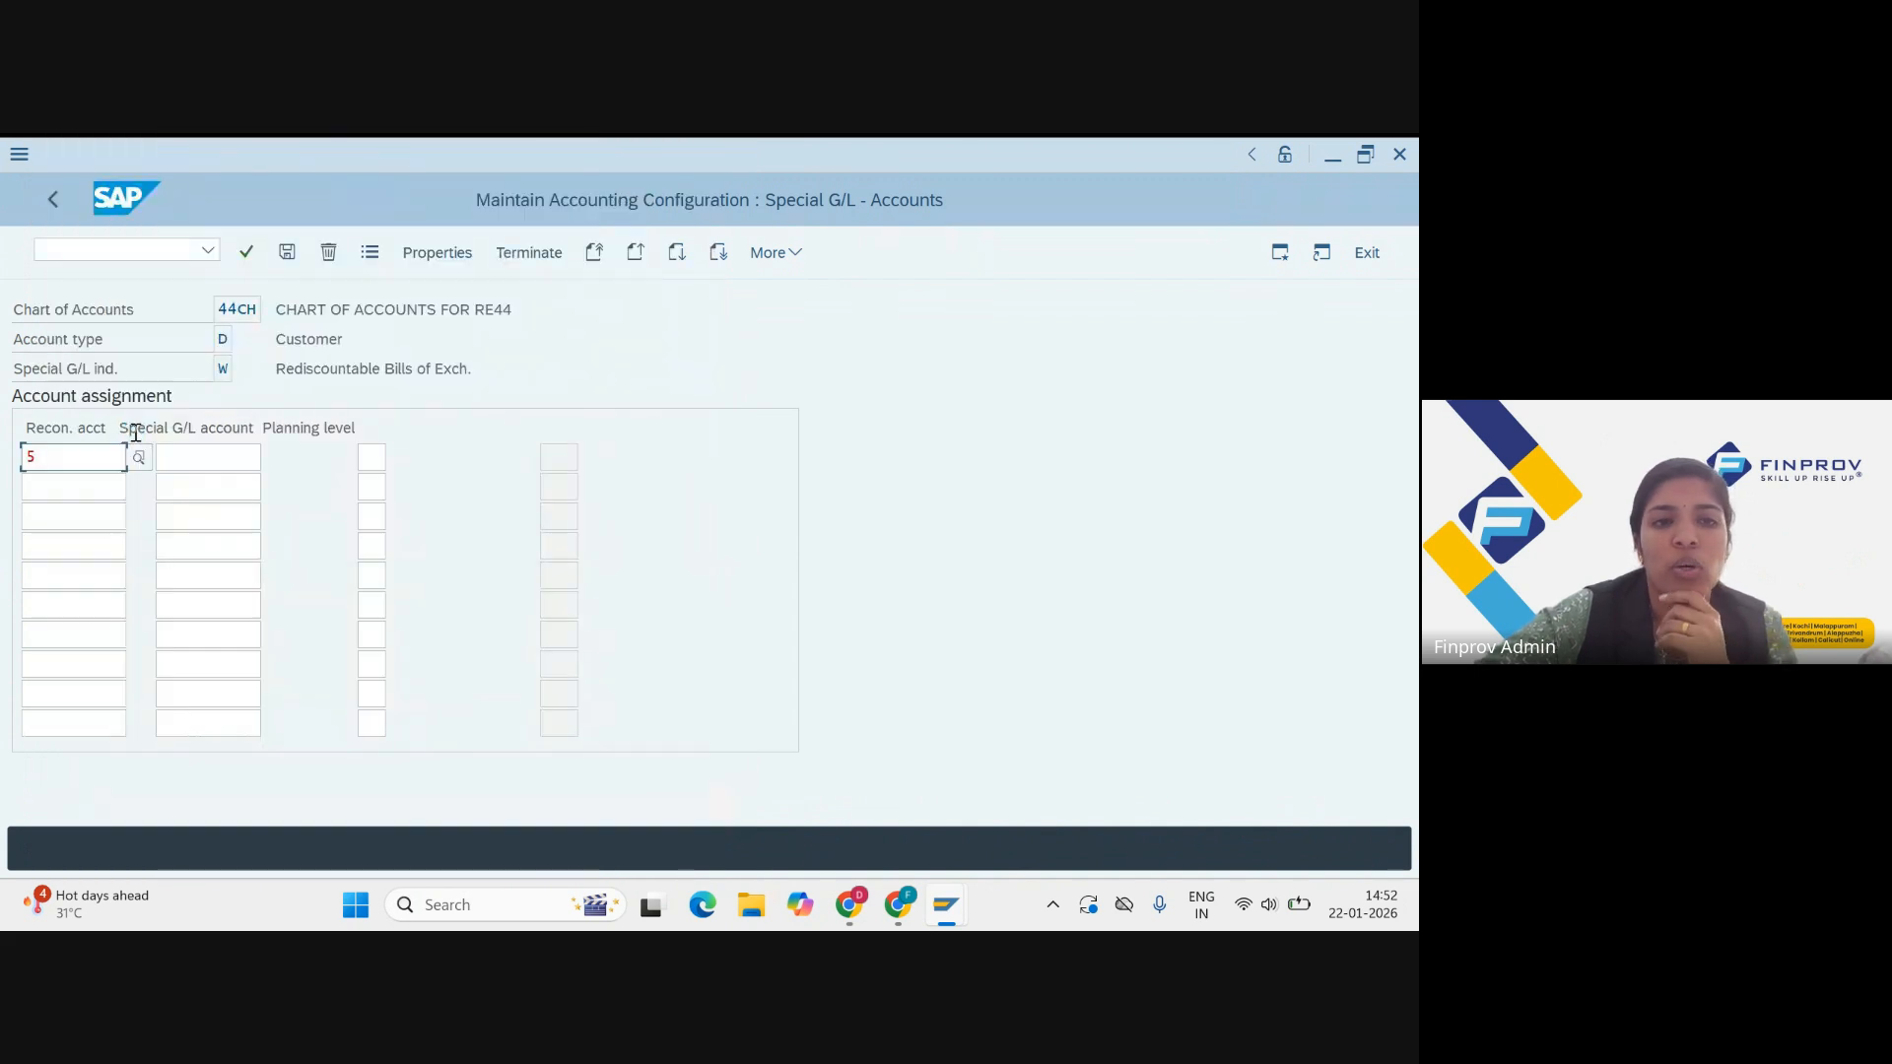
Step: Assign account 7, bills receivable, as the special G/L account for reconciliation account 5
left_click(184, 453)
left_click(273, 457)
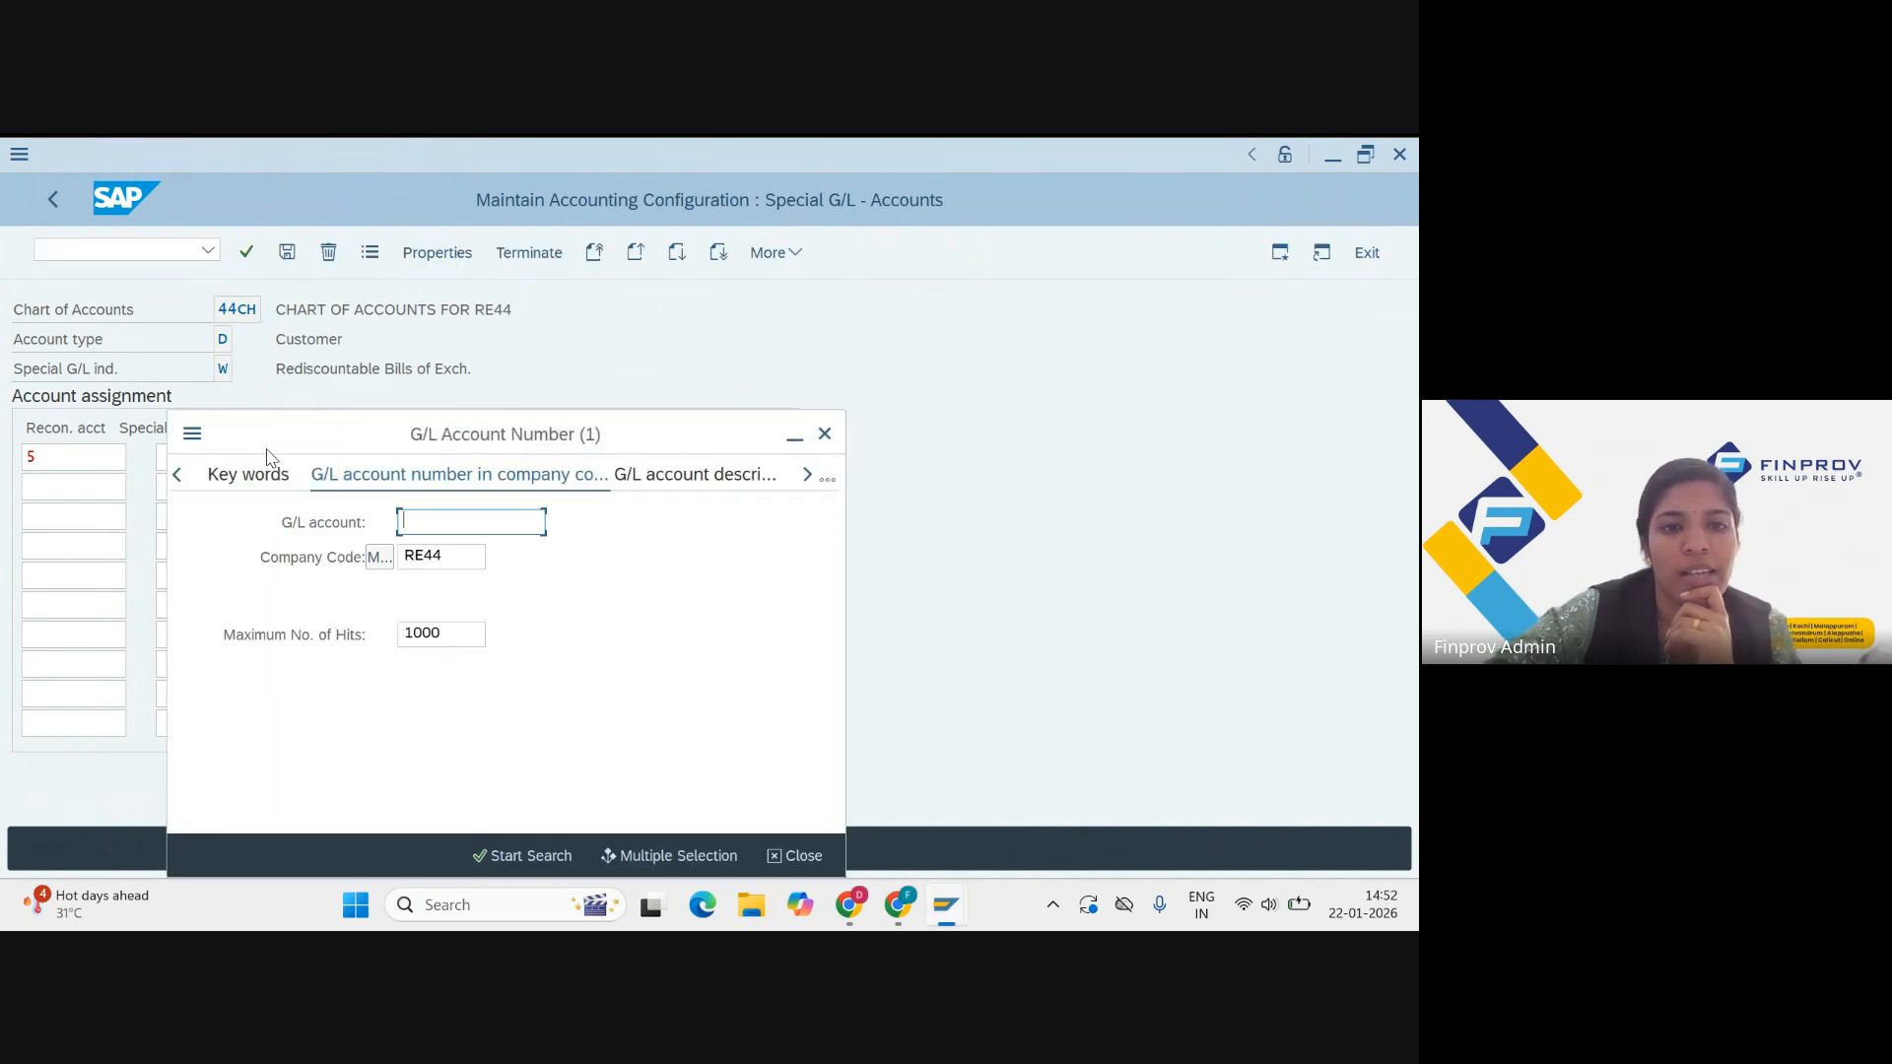
key("Return")
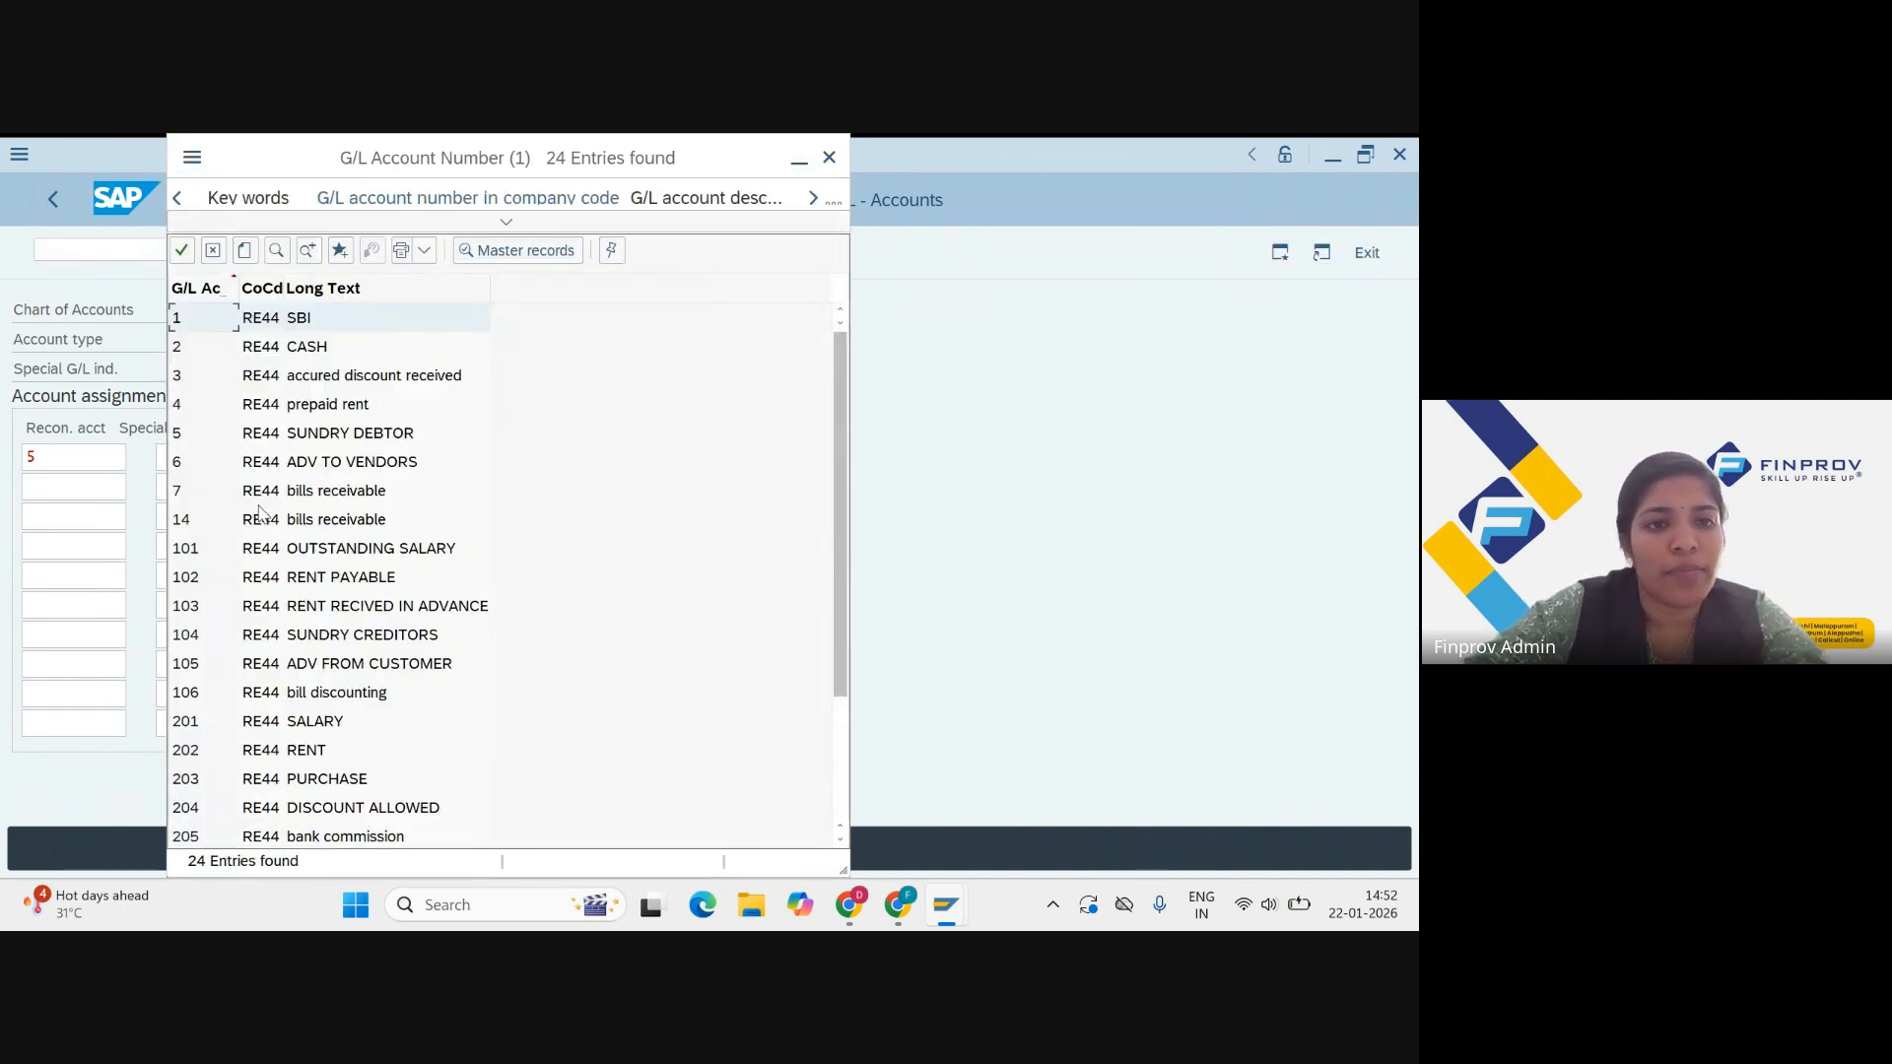
double_click(264, 499)
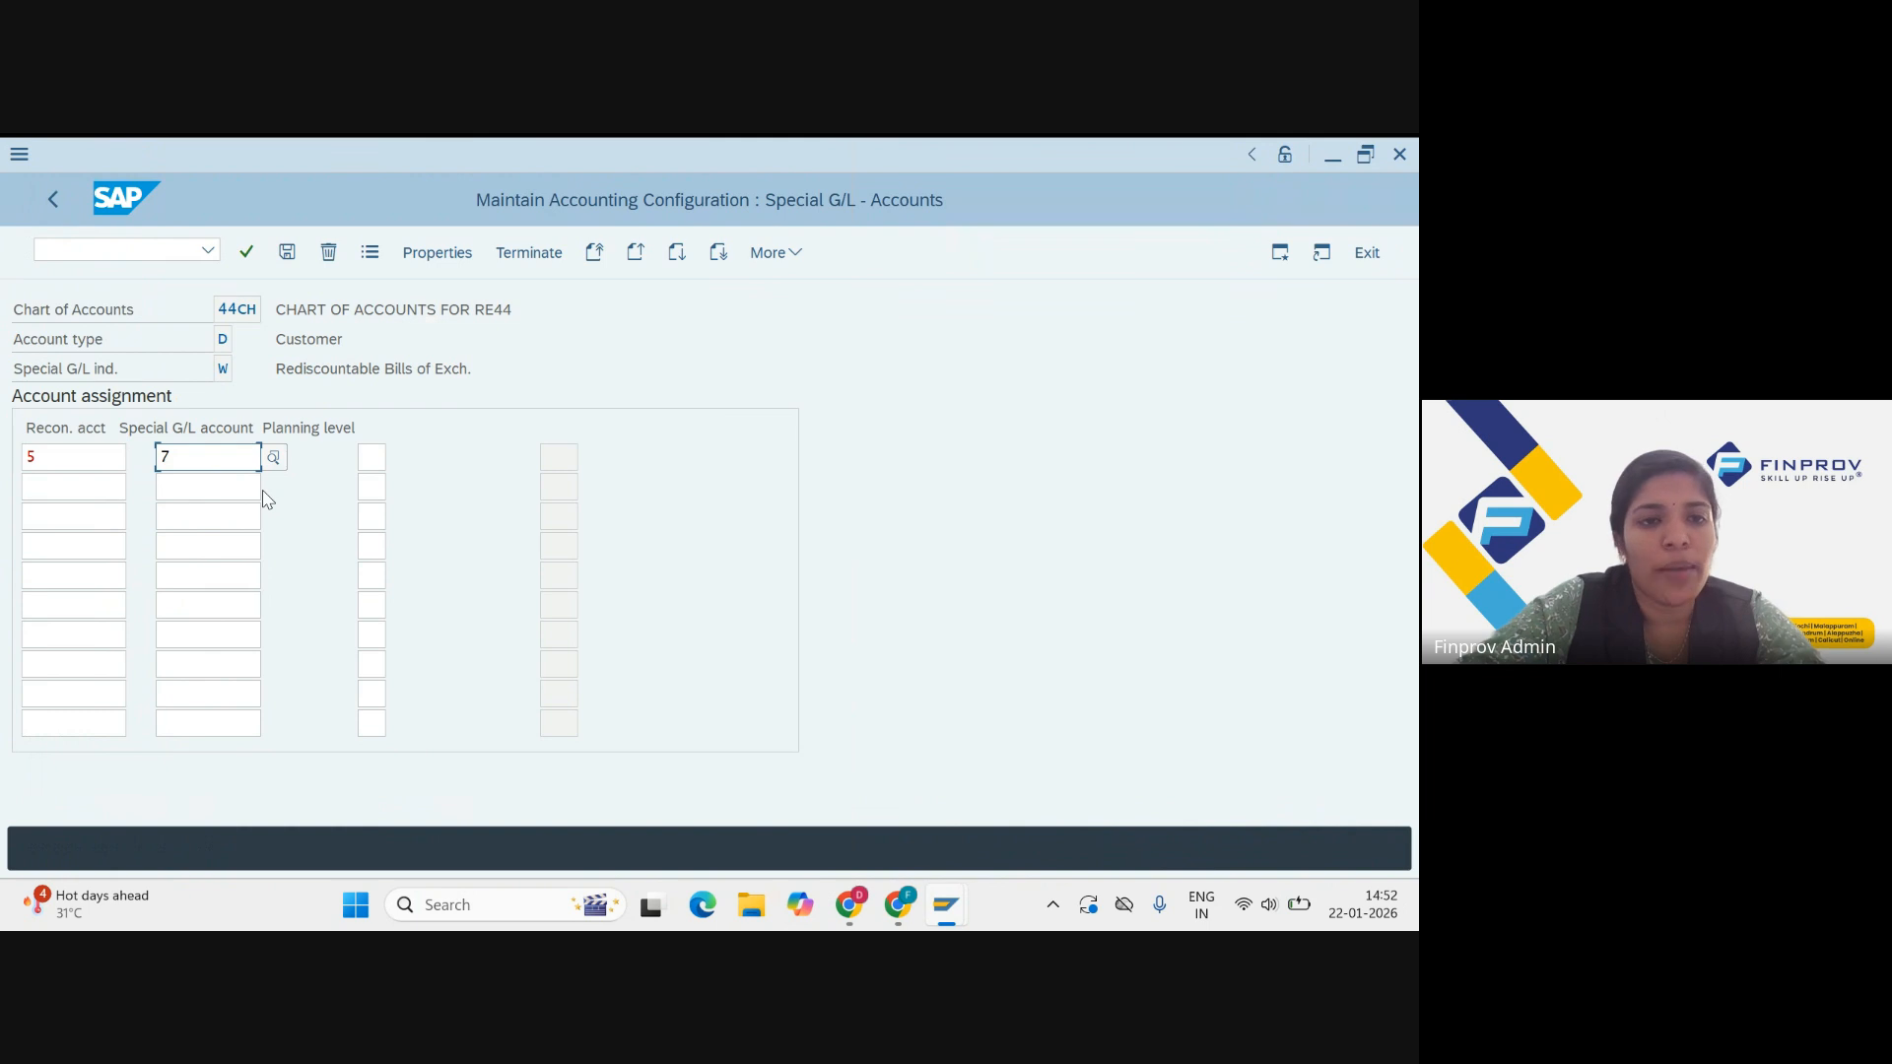
Step: Save the account assignment under a new customizing request with the short description ASSIGN DRS & BILLS REC
left_click(287, 254)
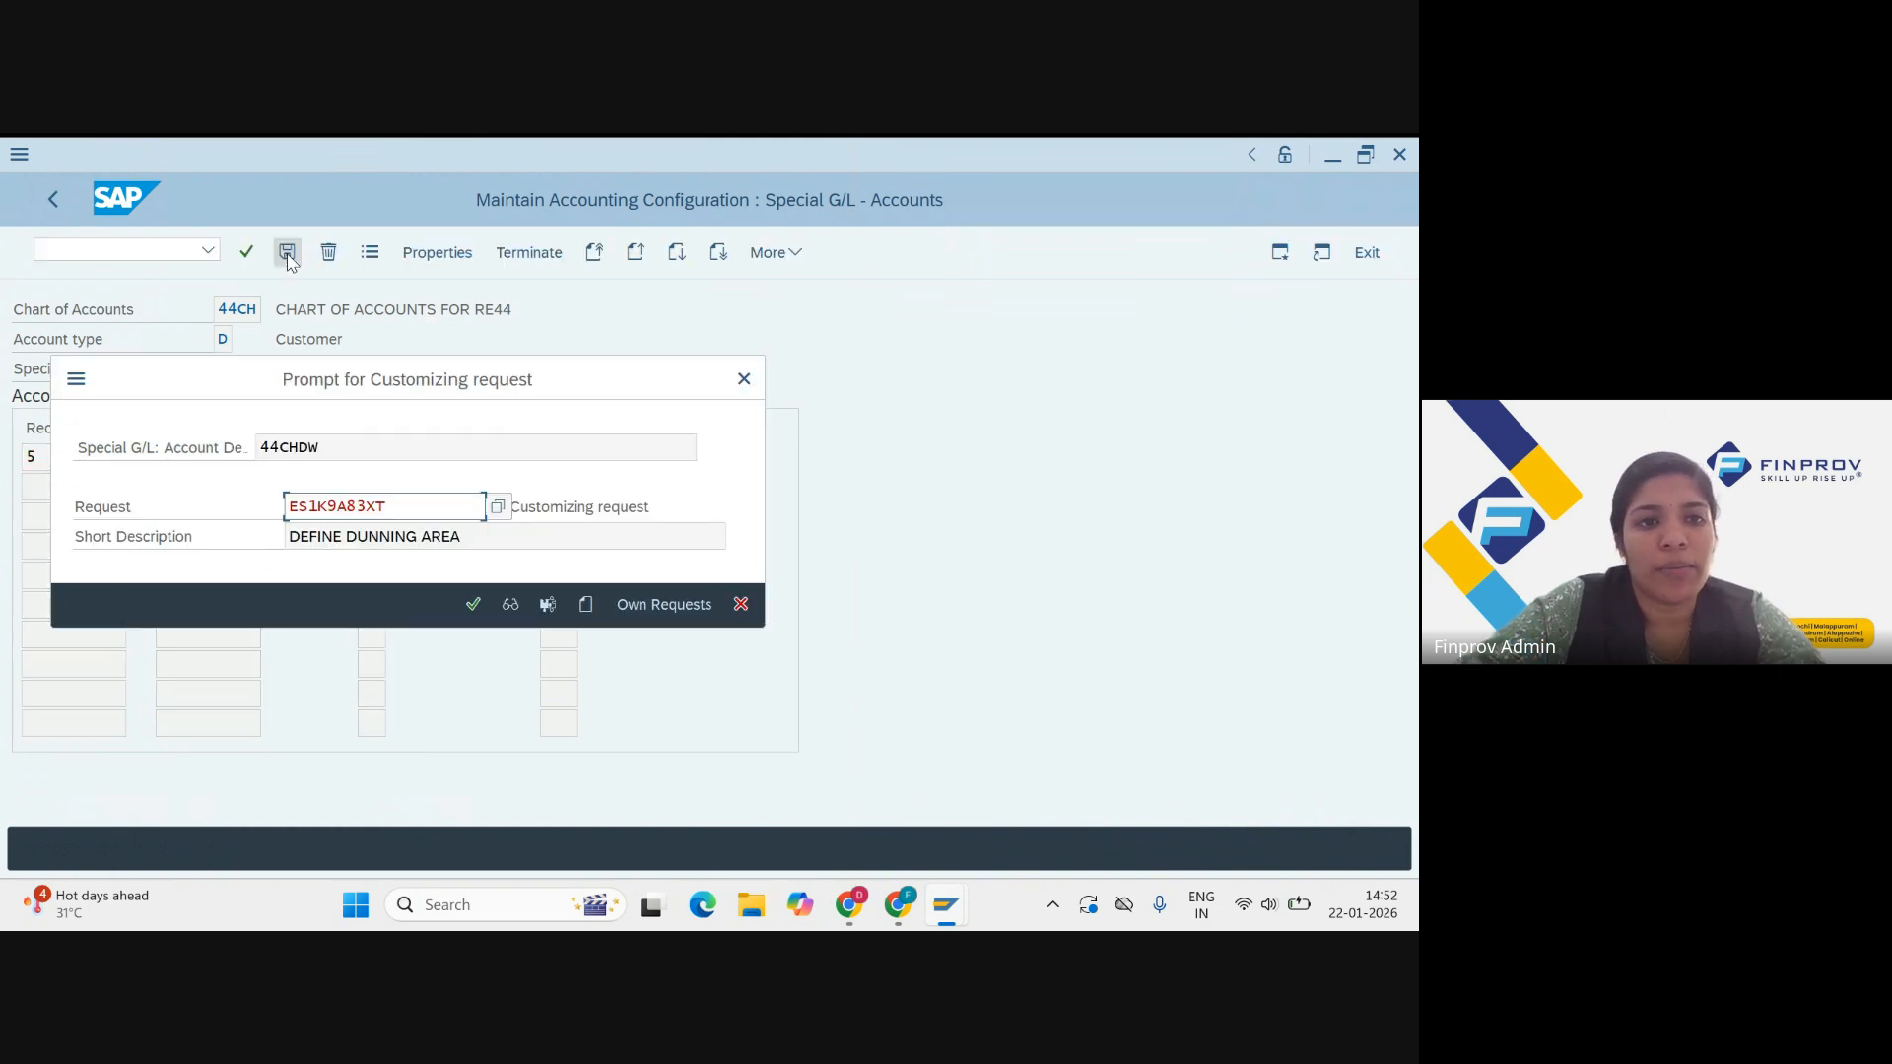
left_click(582, 609)
type("AS")
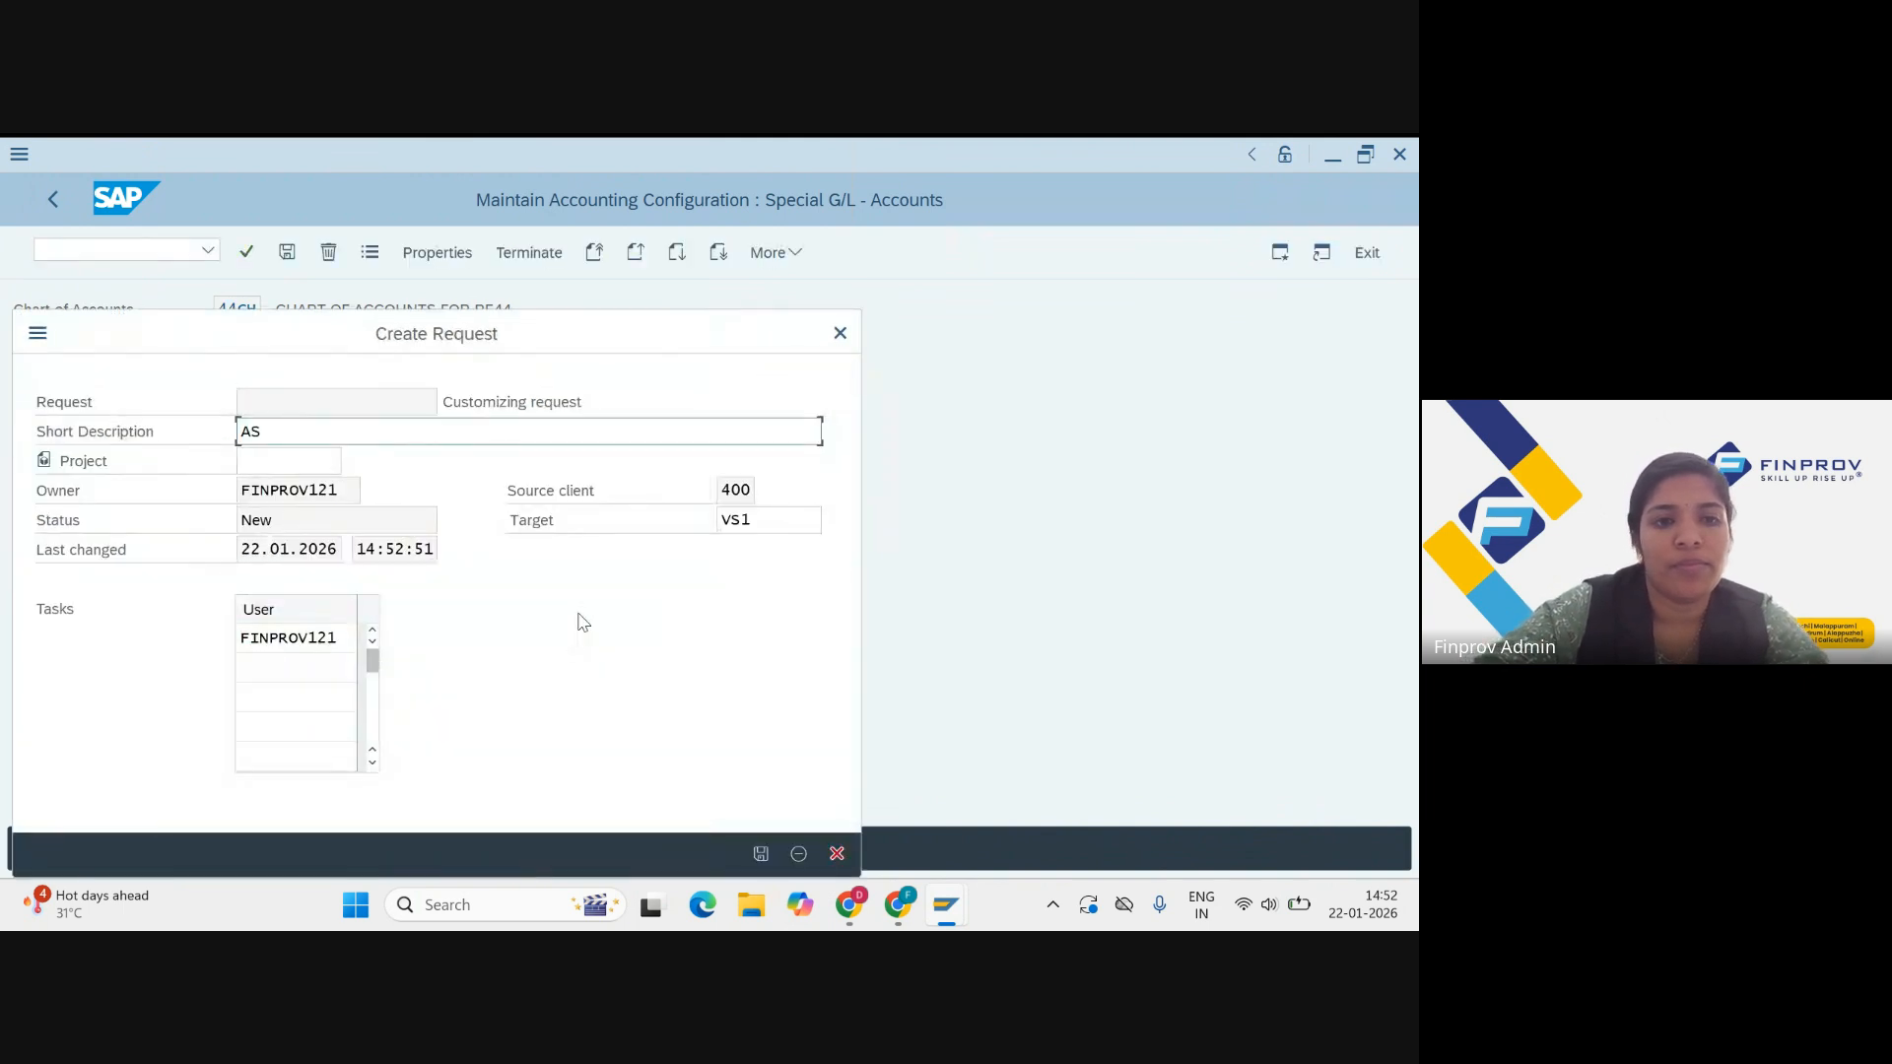
type("SIGN ")
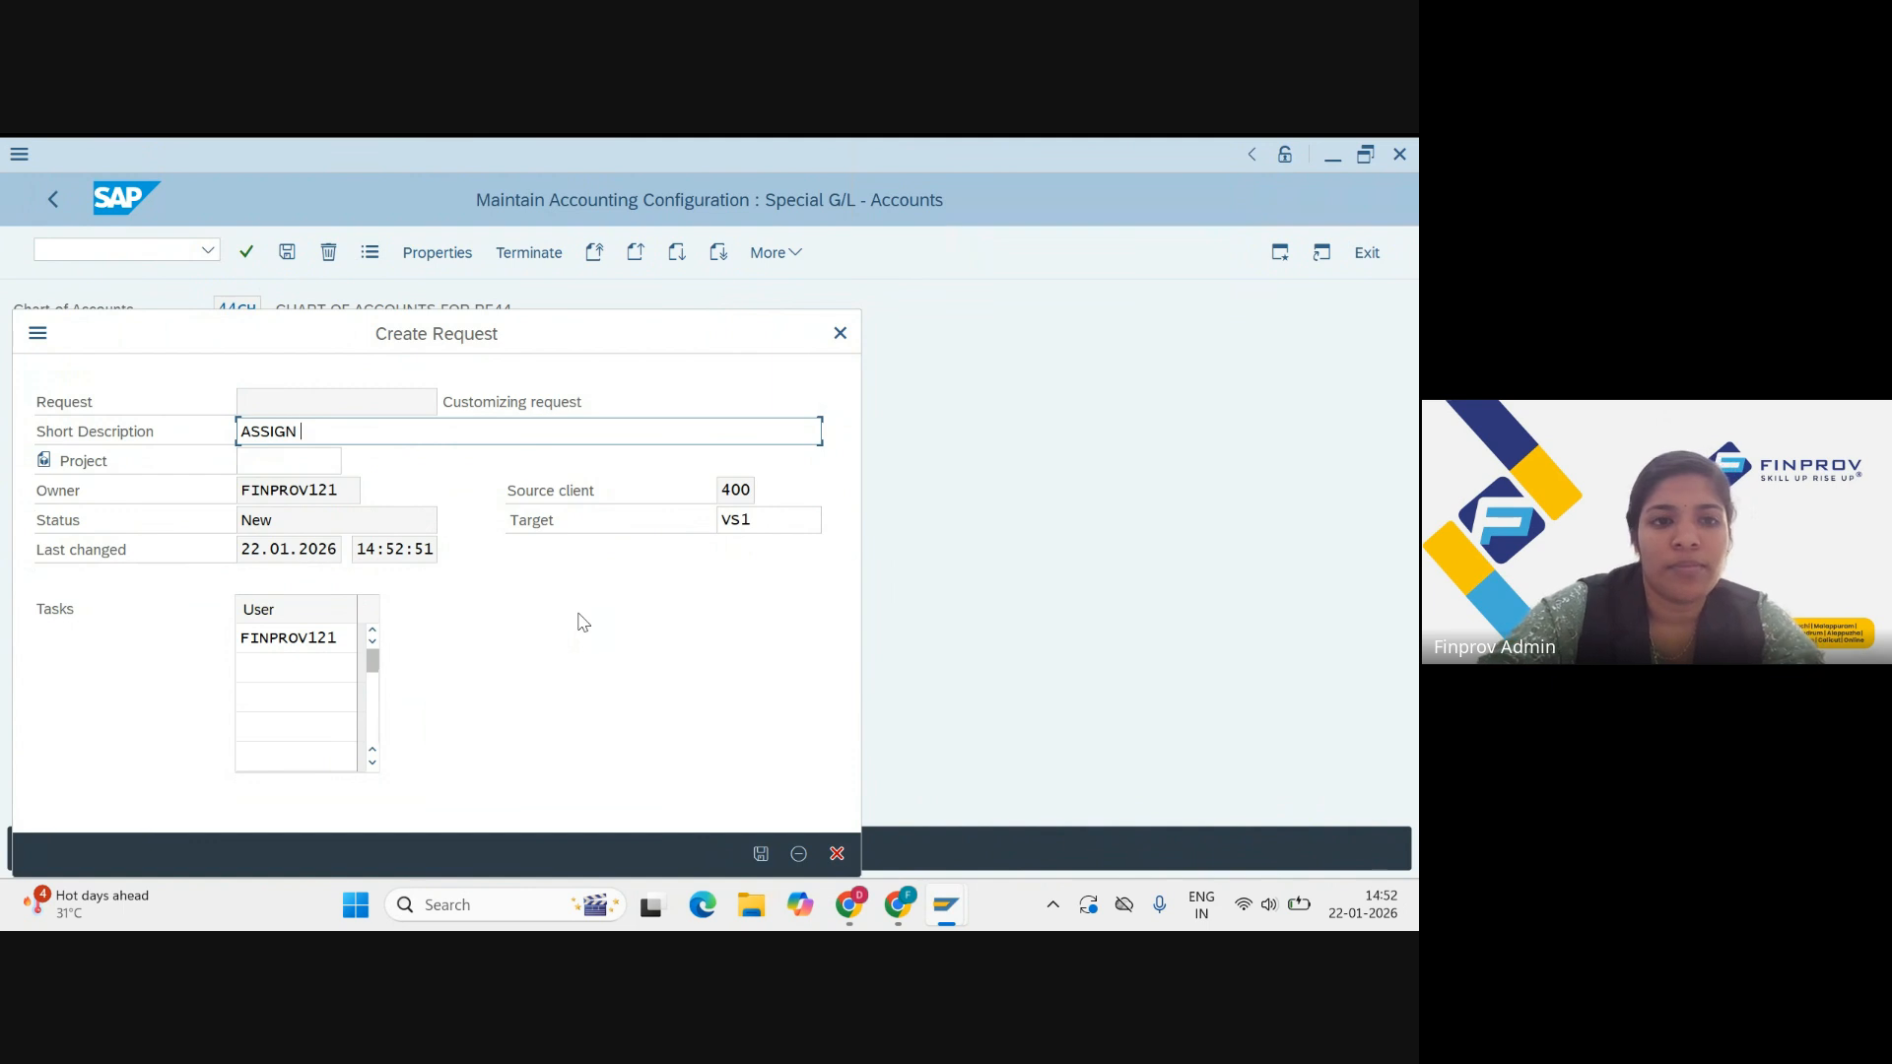
type("DRS ")
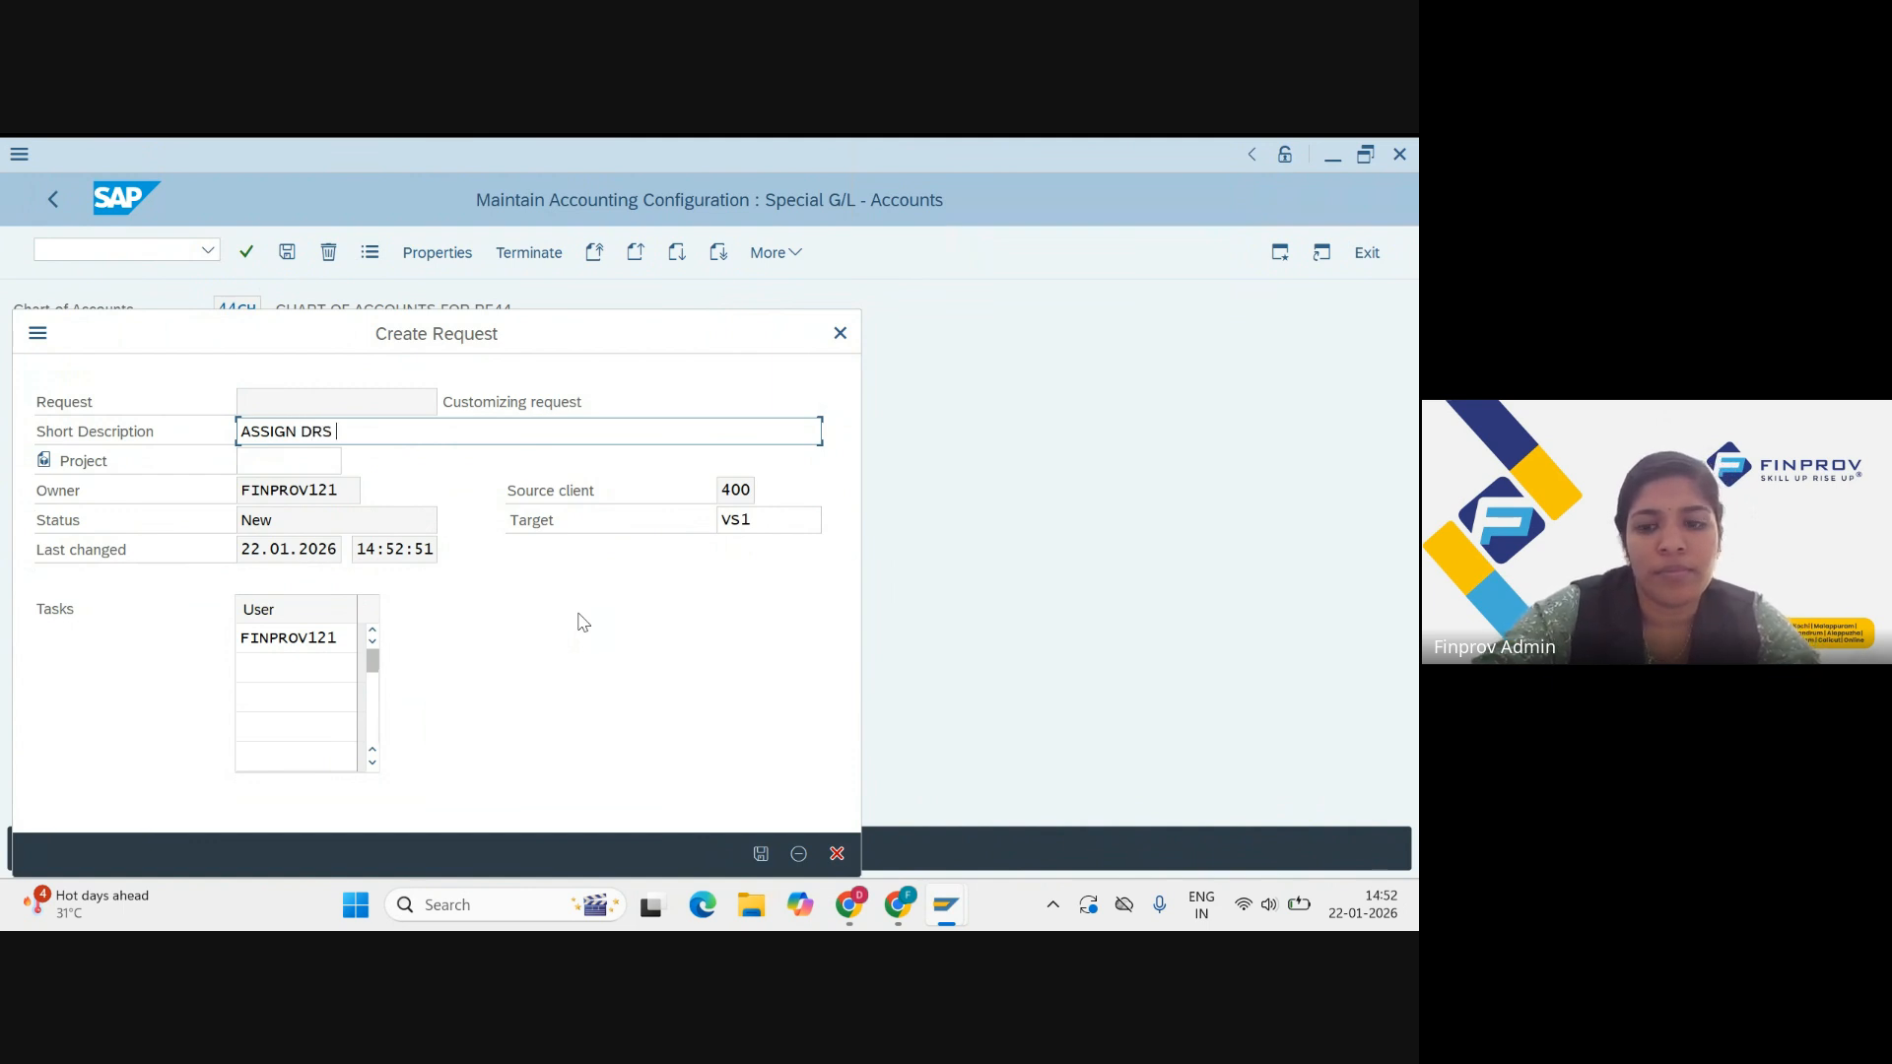
type("& BILLS REC")
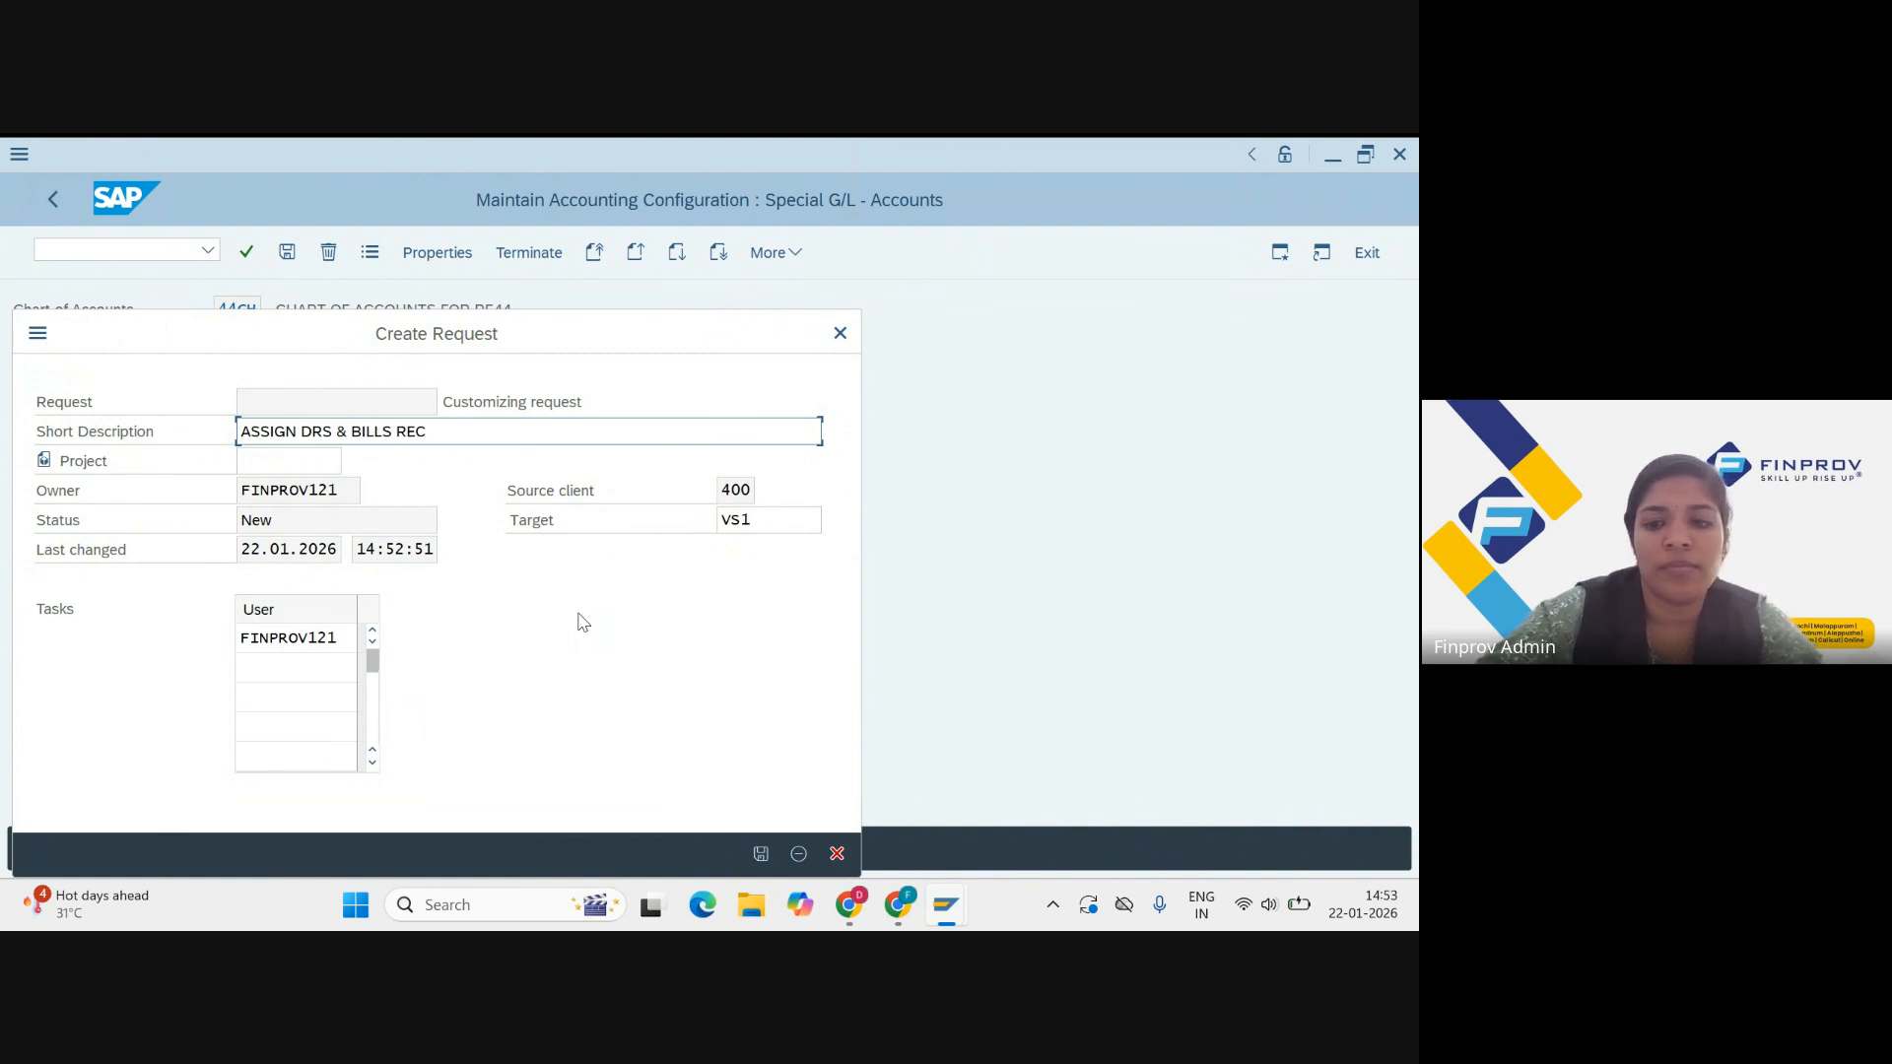
key("Return")
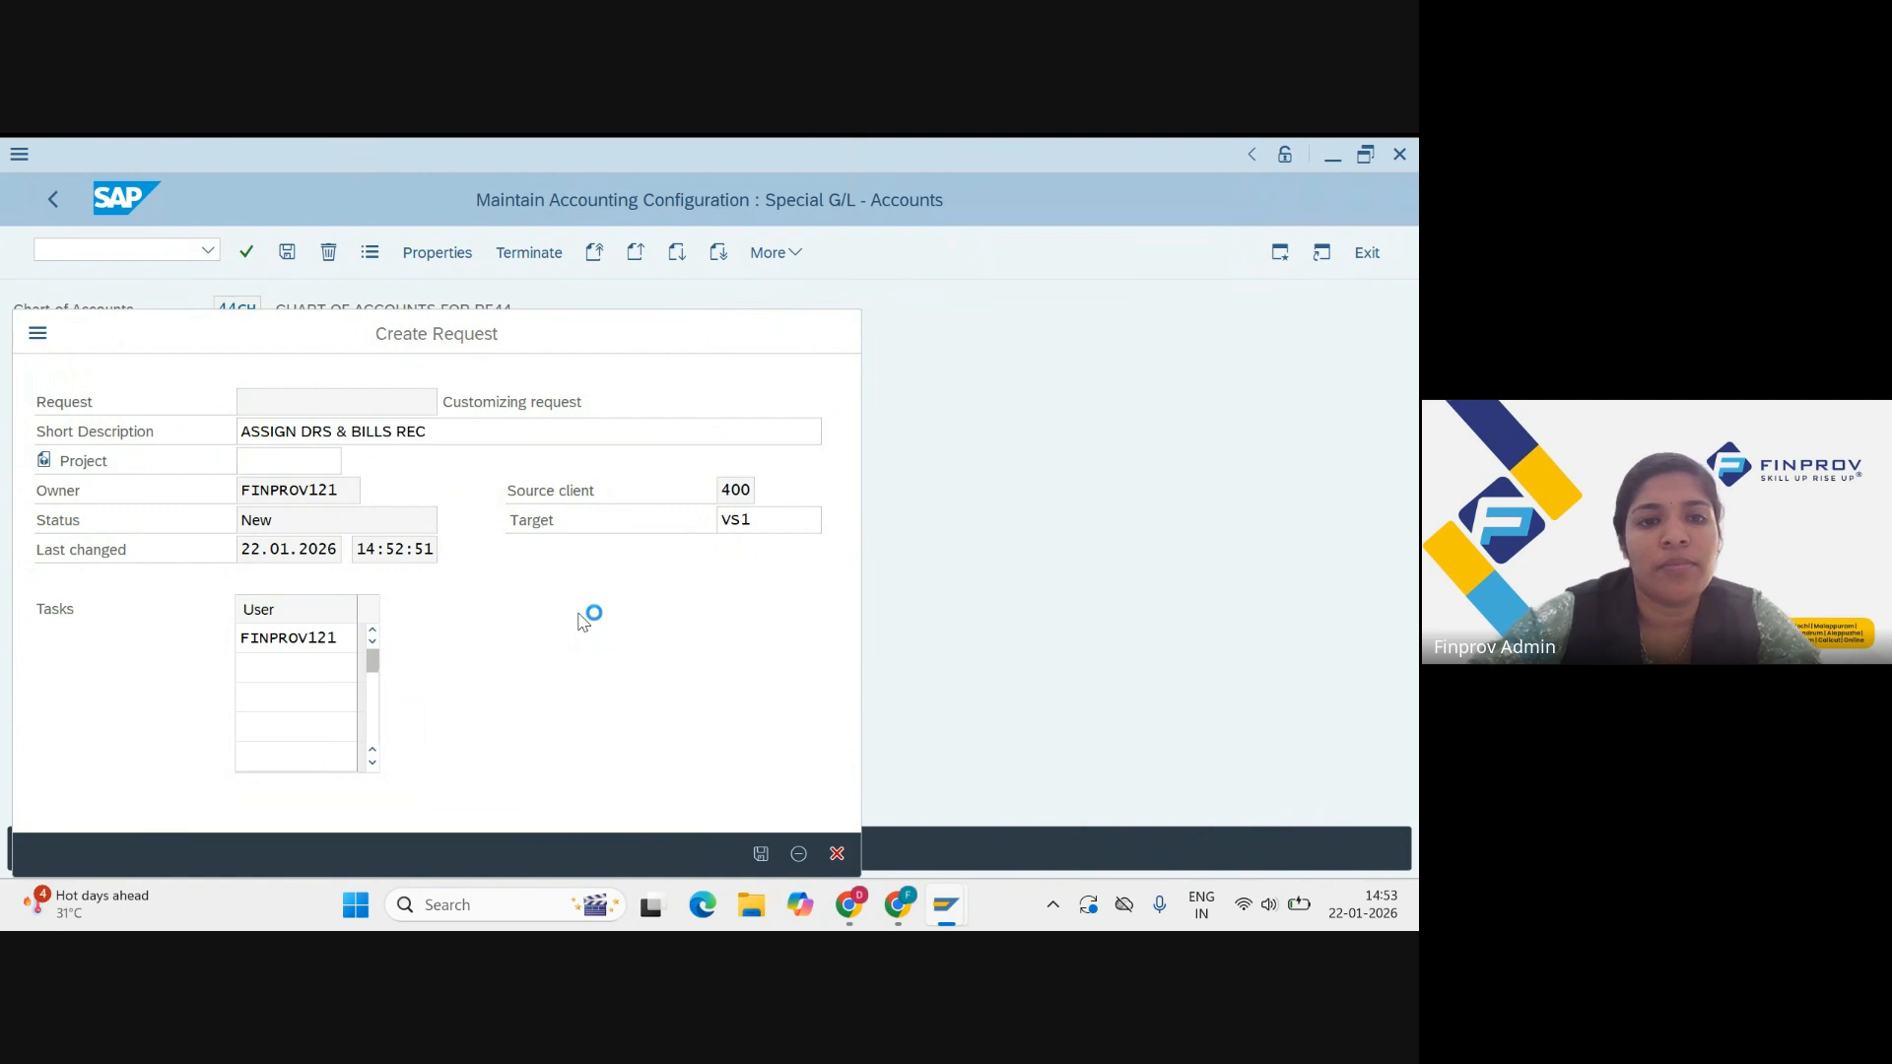
key("Return")
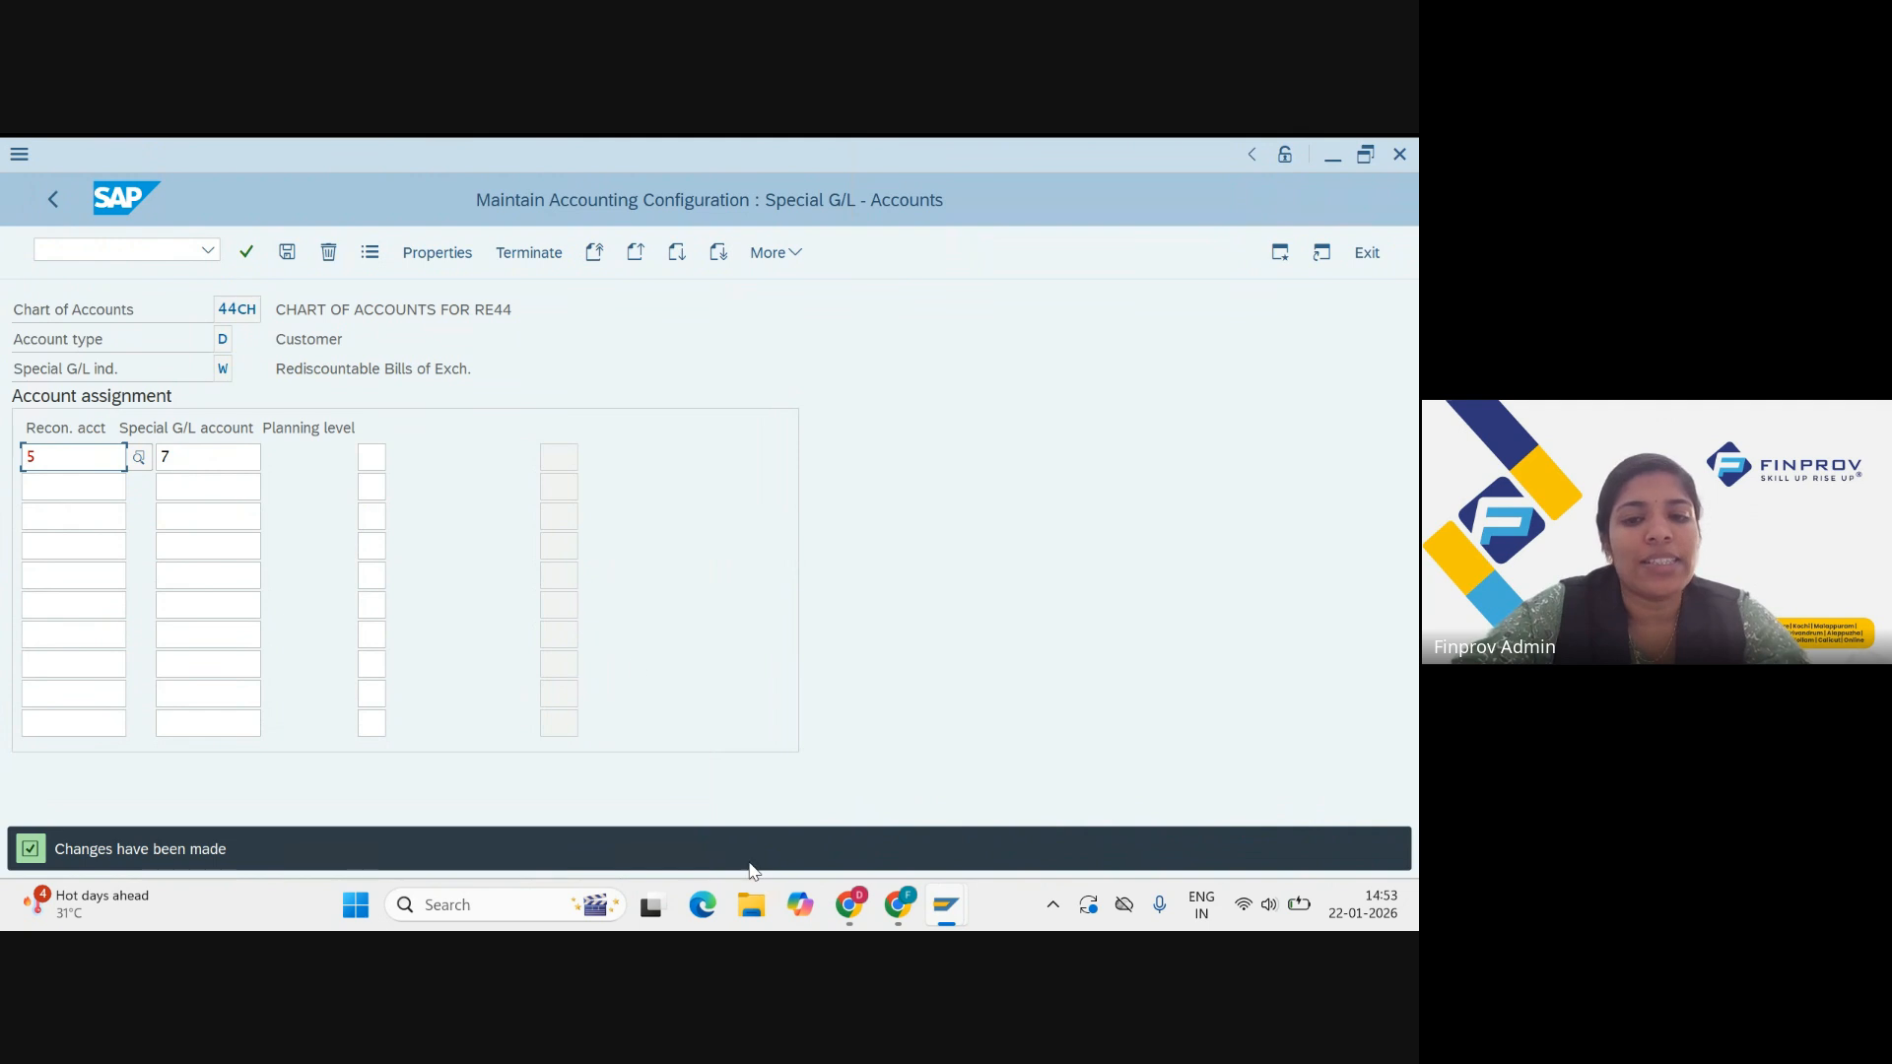
Step: Switch to the Terms of Payment slides and review the instructions for defining the bank sub account in OBYK
mouse_move(846, 916)
left_click(845, 835)
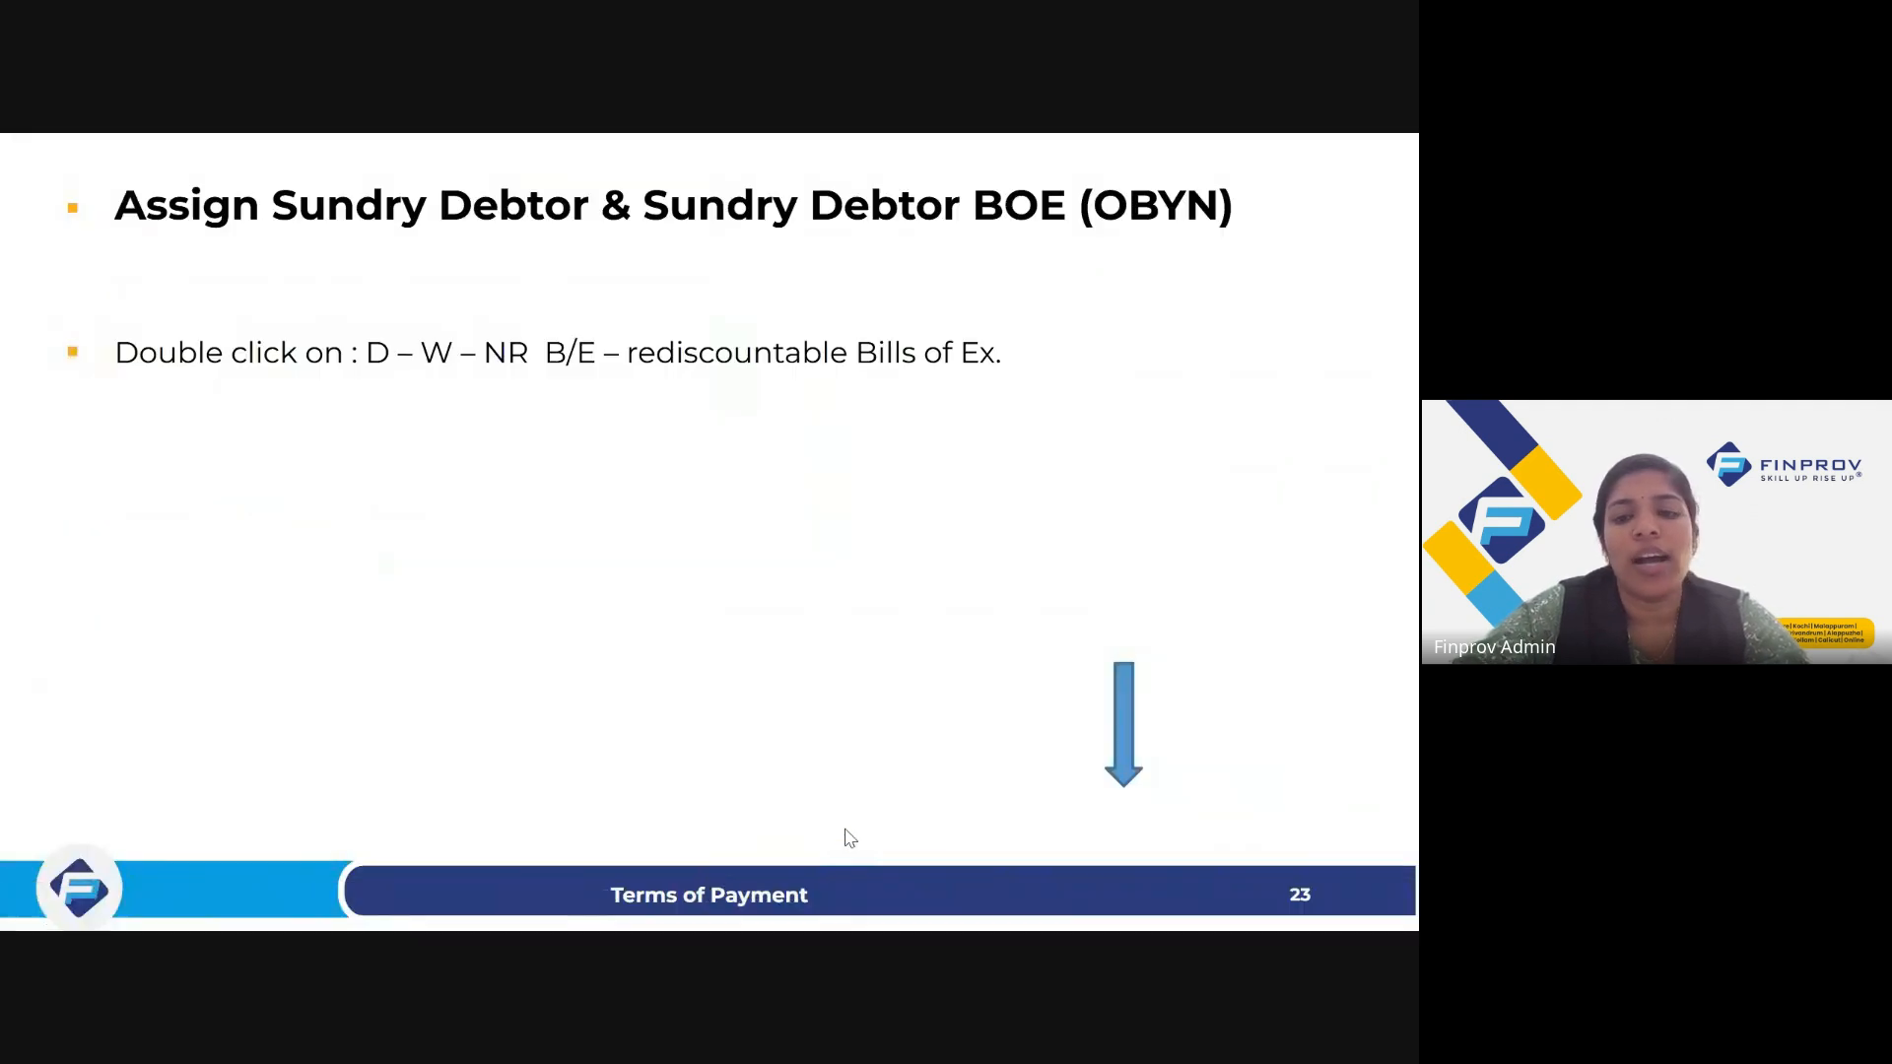
key("Right")
key("Right")
key("Right")
key("Right")
key("Right")
key("Right")
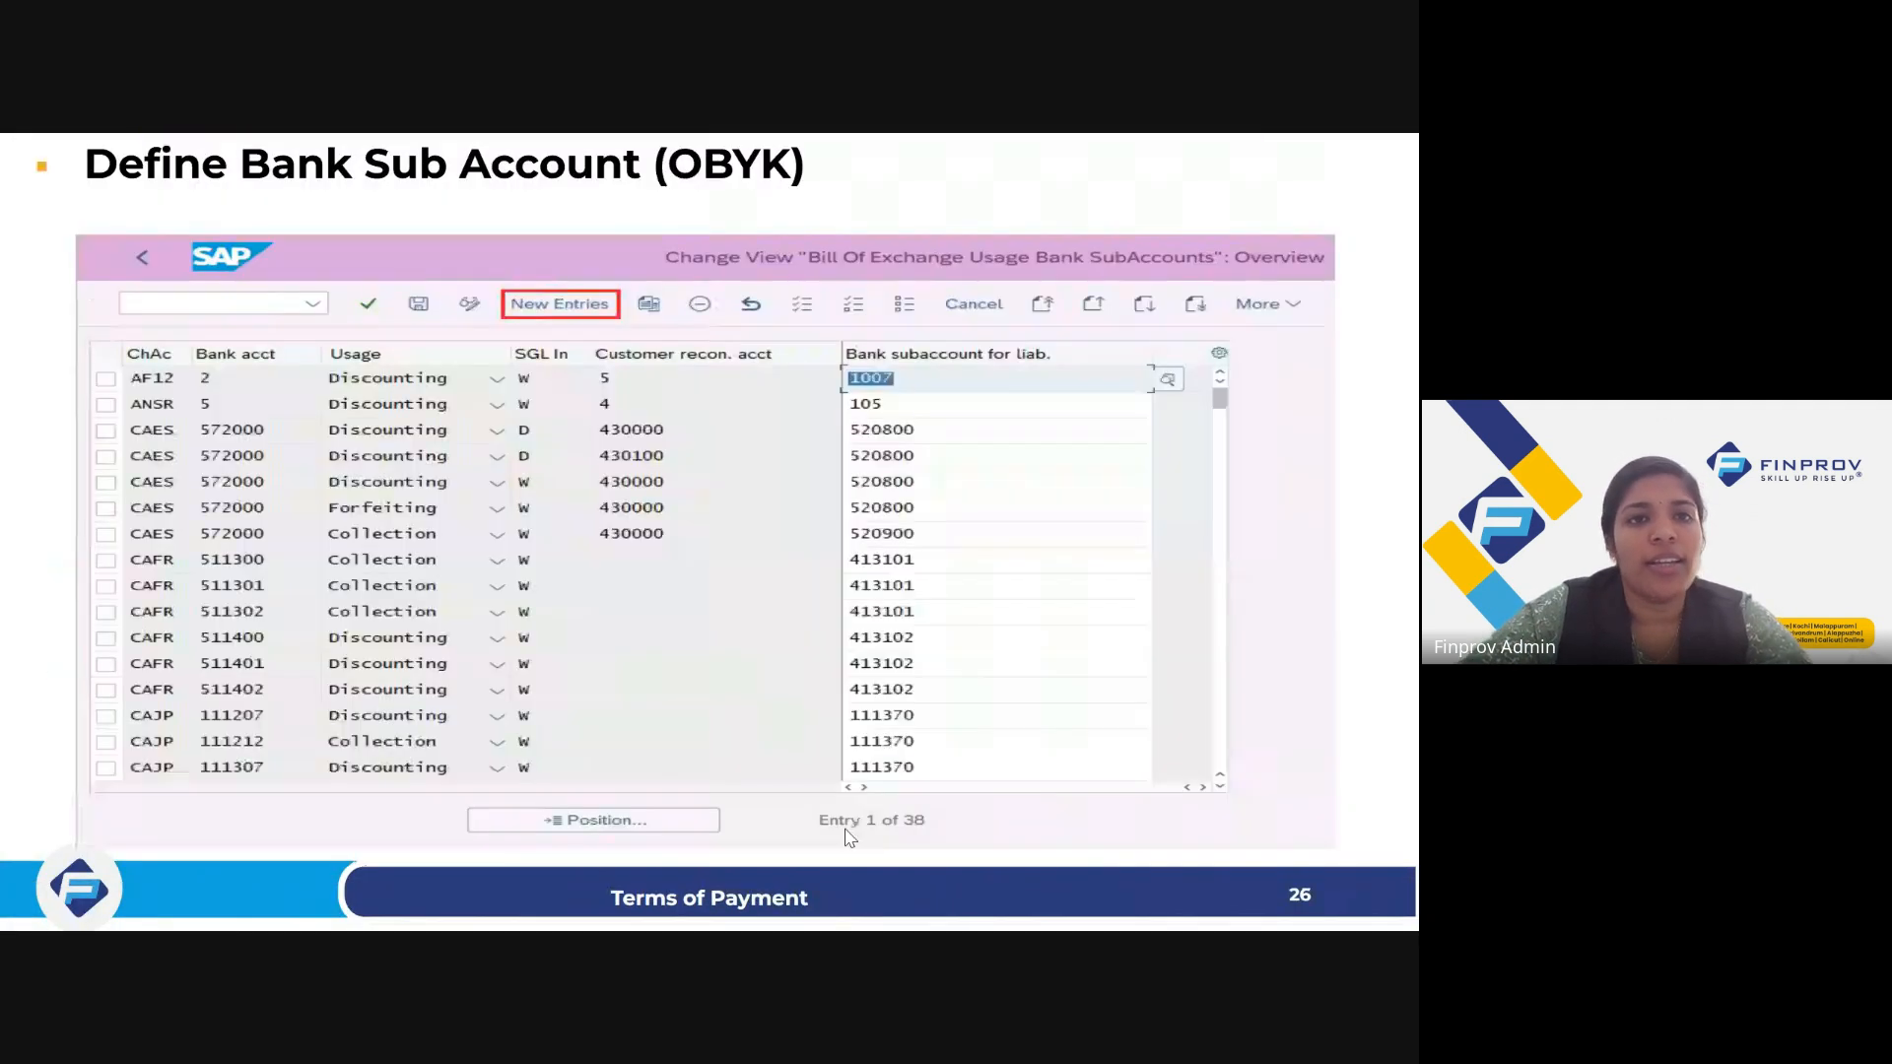
key("Right")
key("Right")
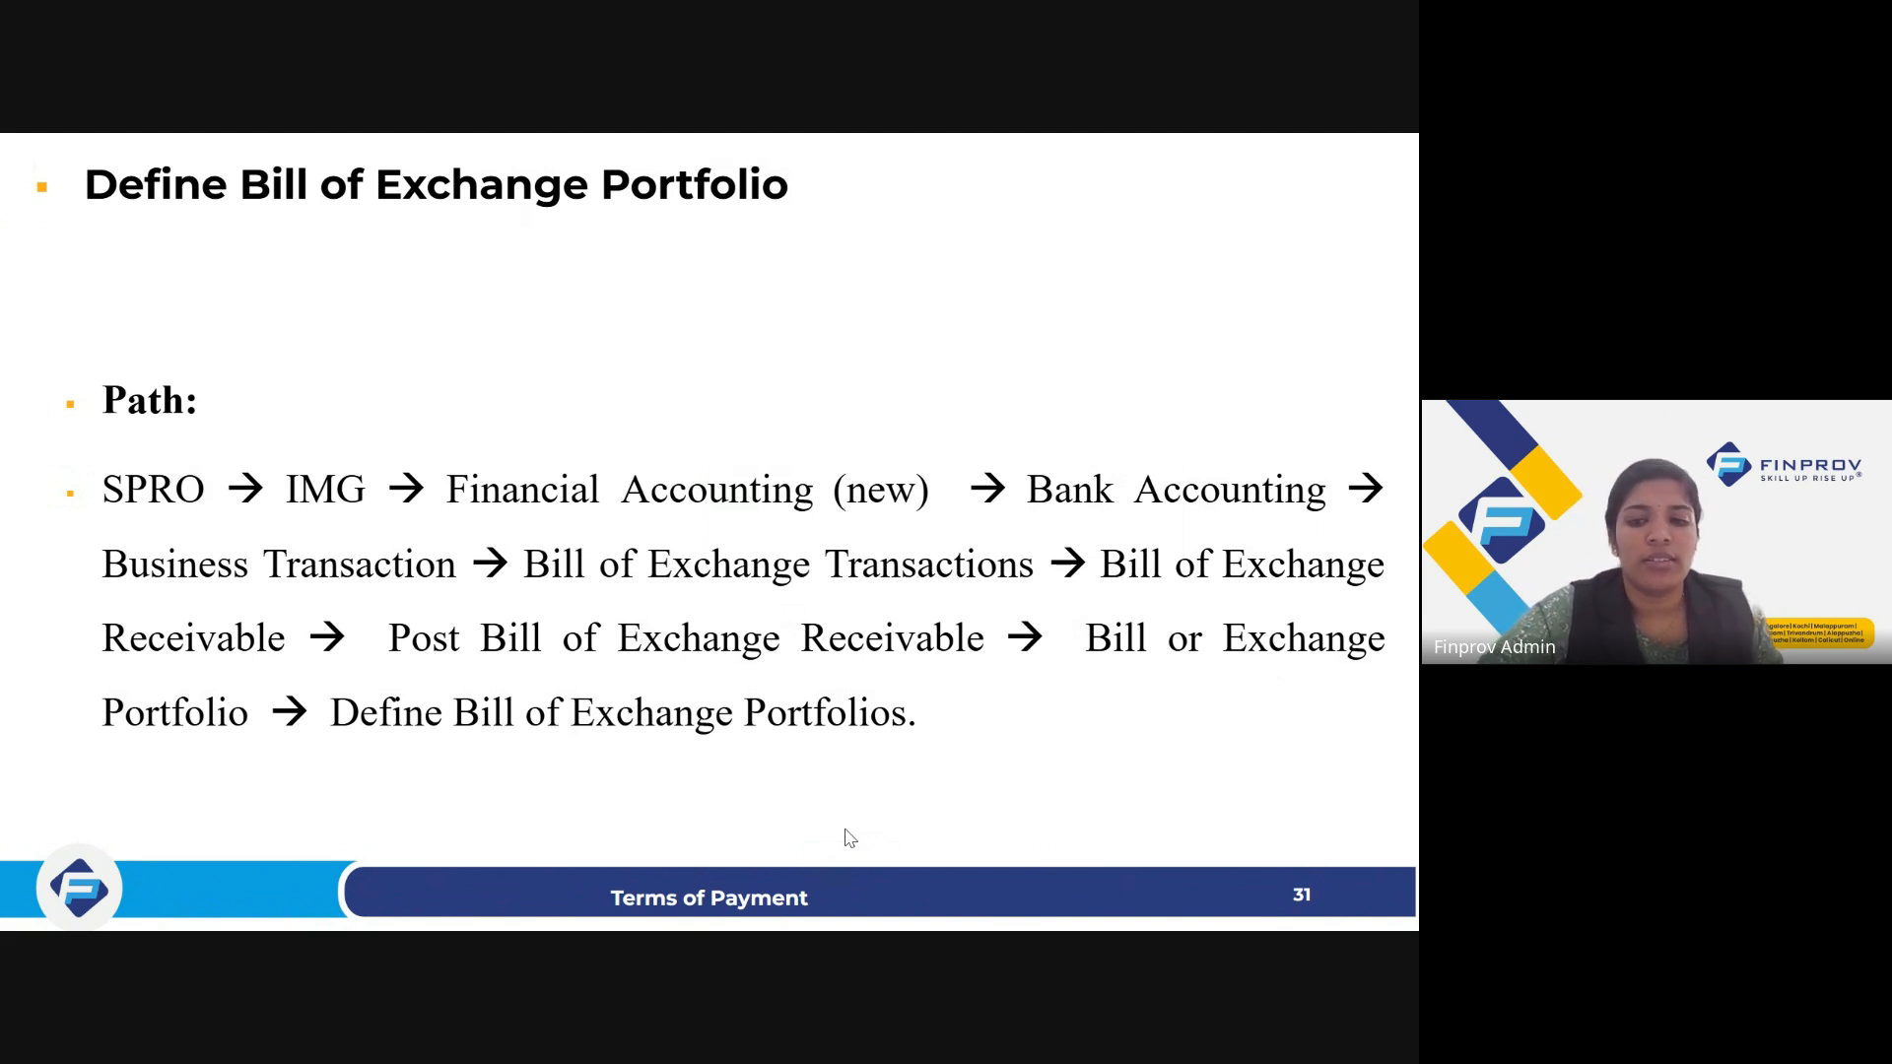
key("Left")
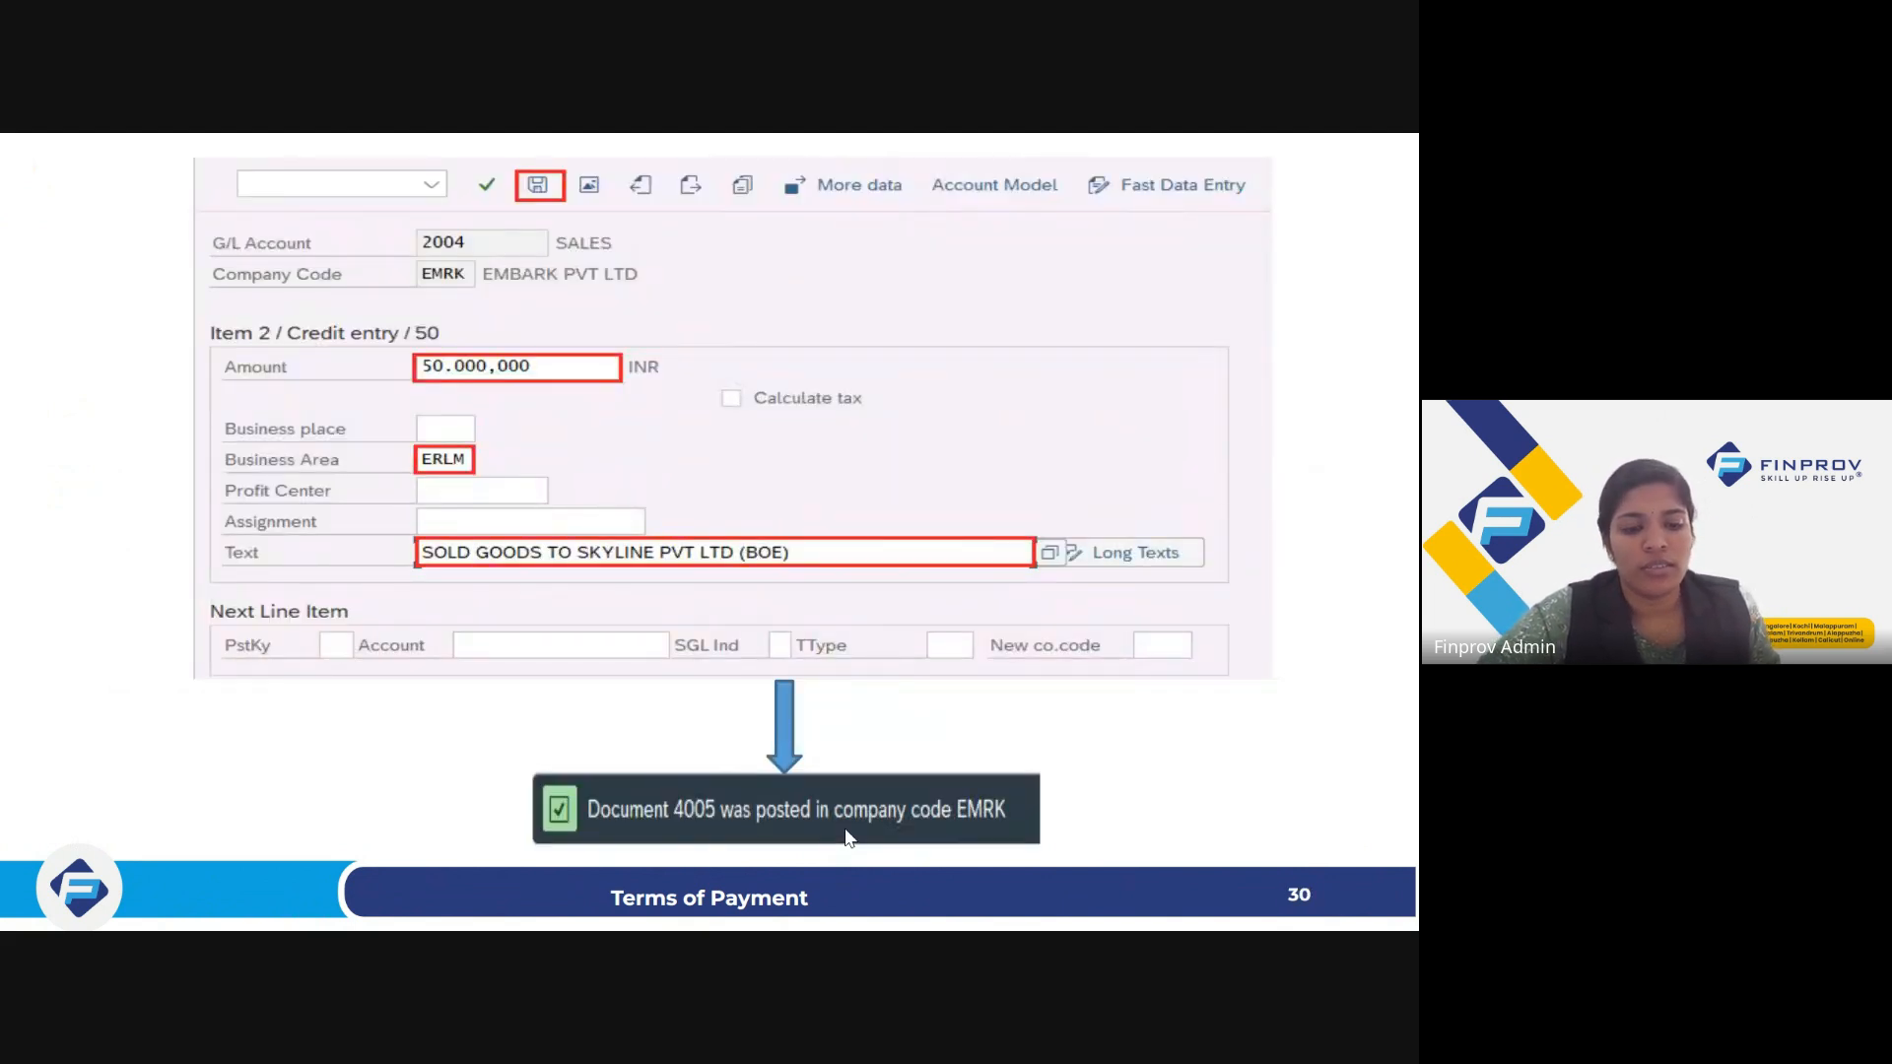
key("Left")
key("Left")
key("Left")
key("Left")
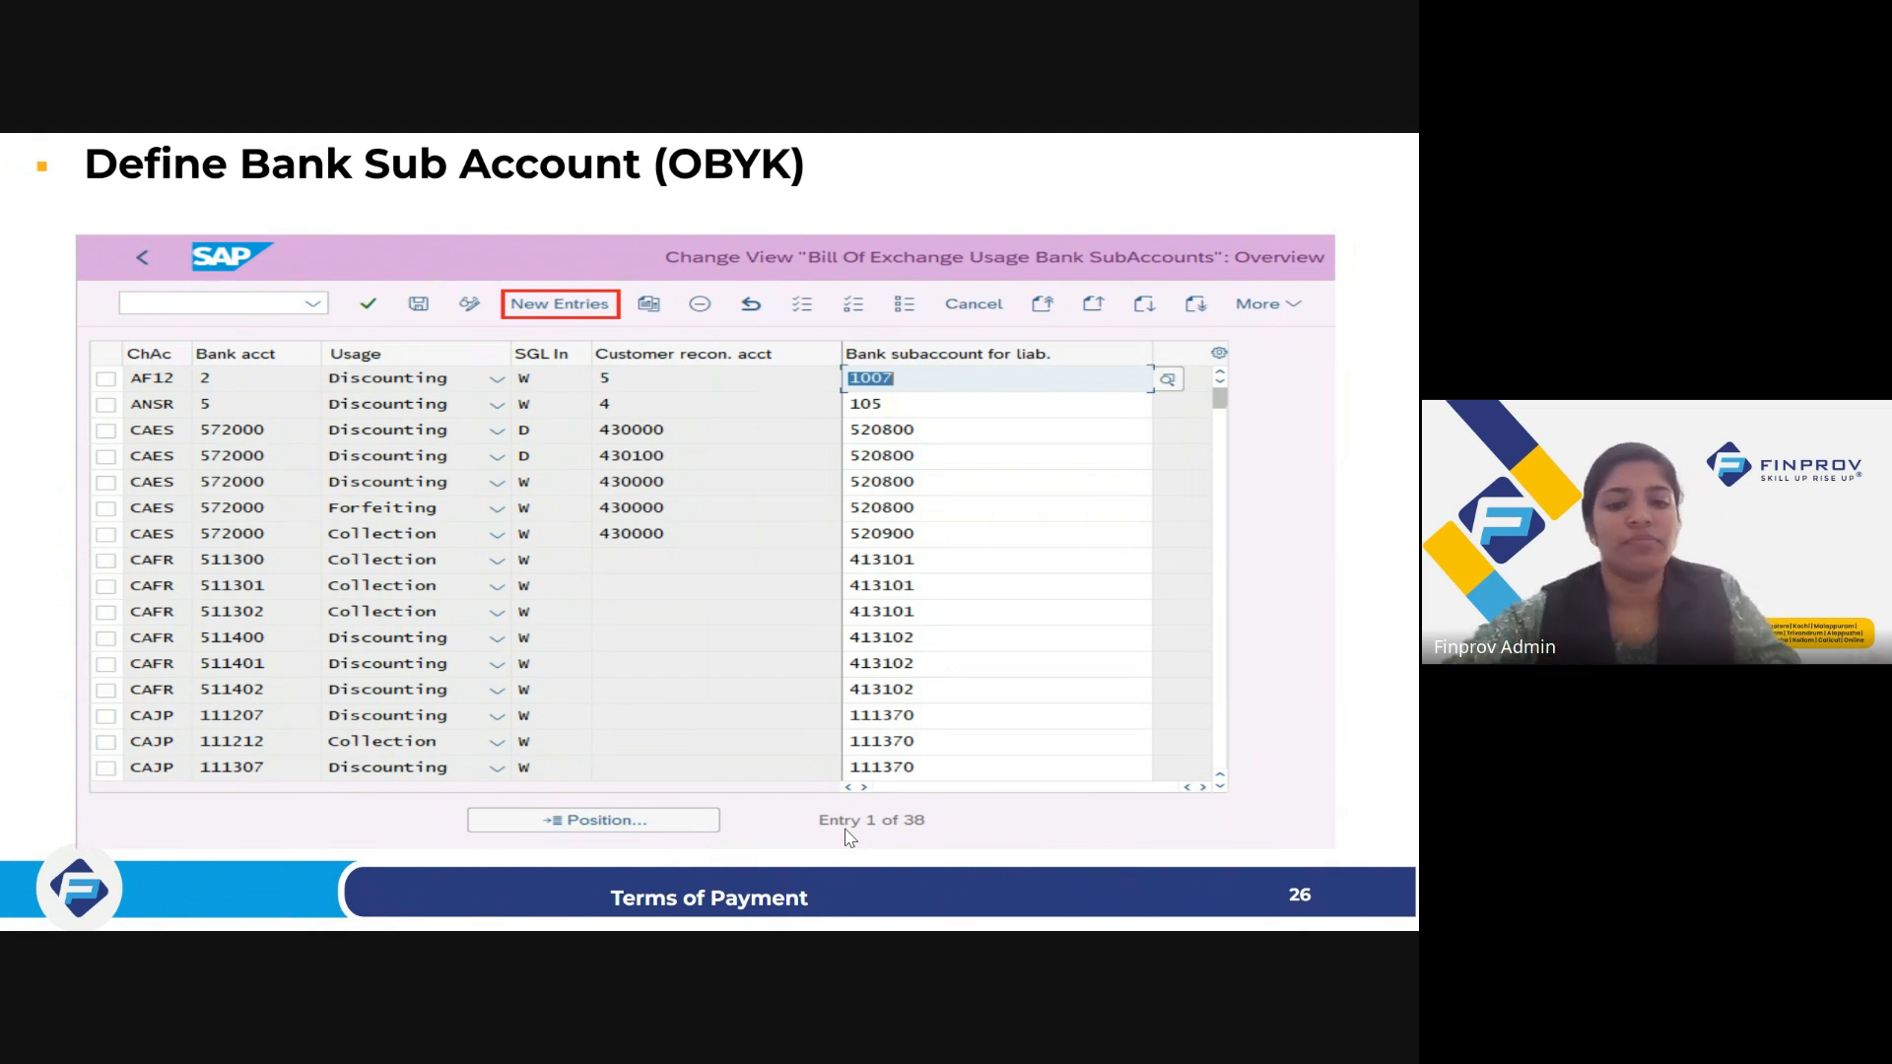
Step: Switch back to SAP, run transaction OBYK and start new entries for the bill of exchange bank subaccounts
key("alt+Tab")
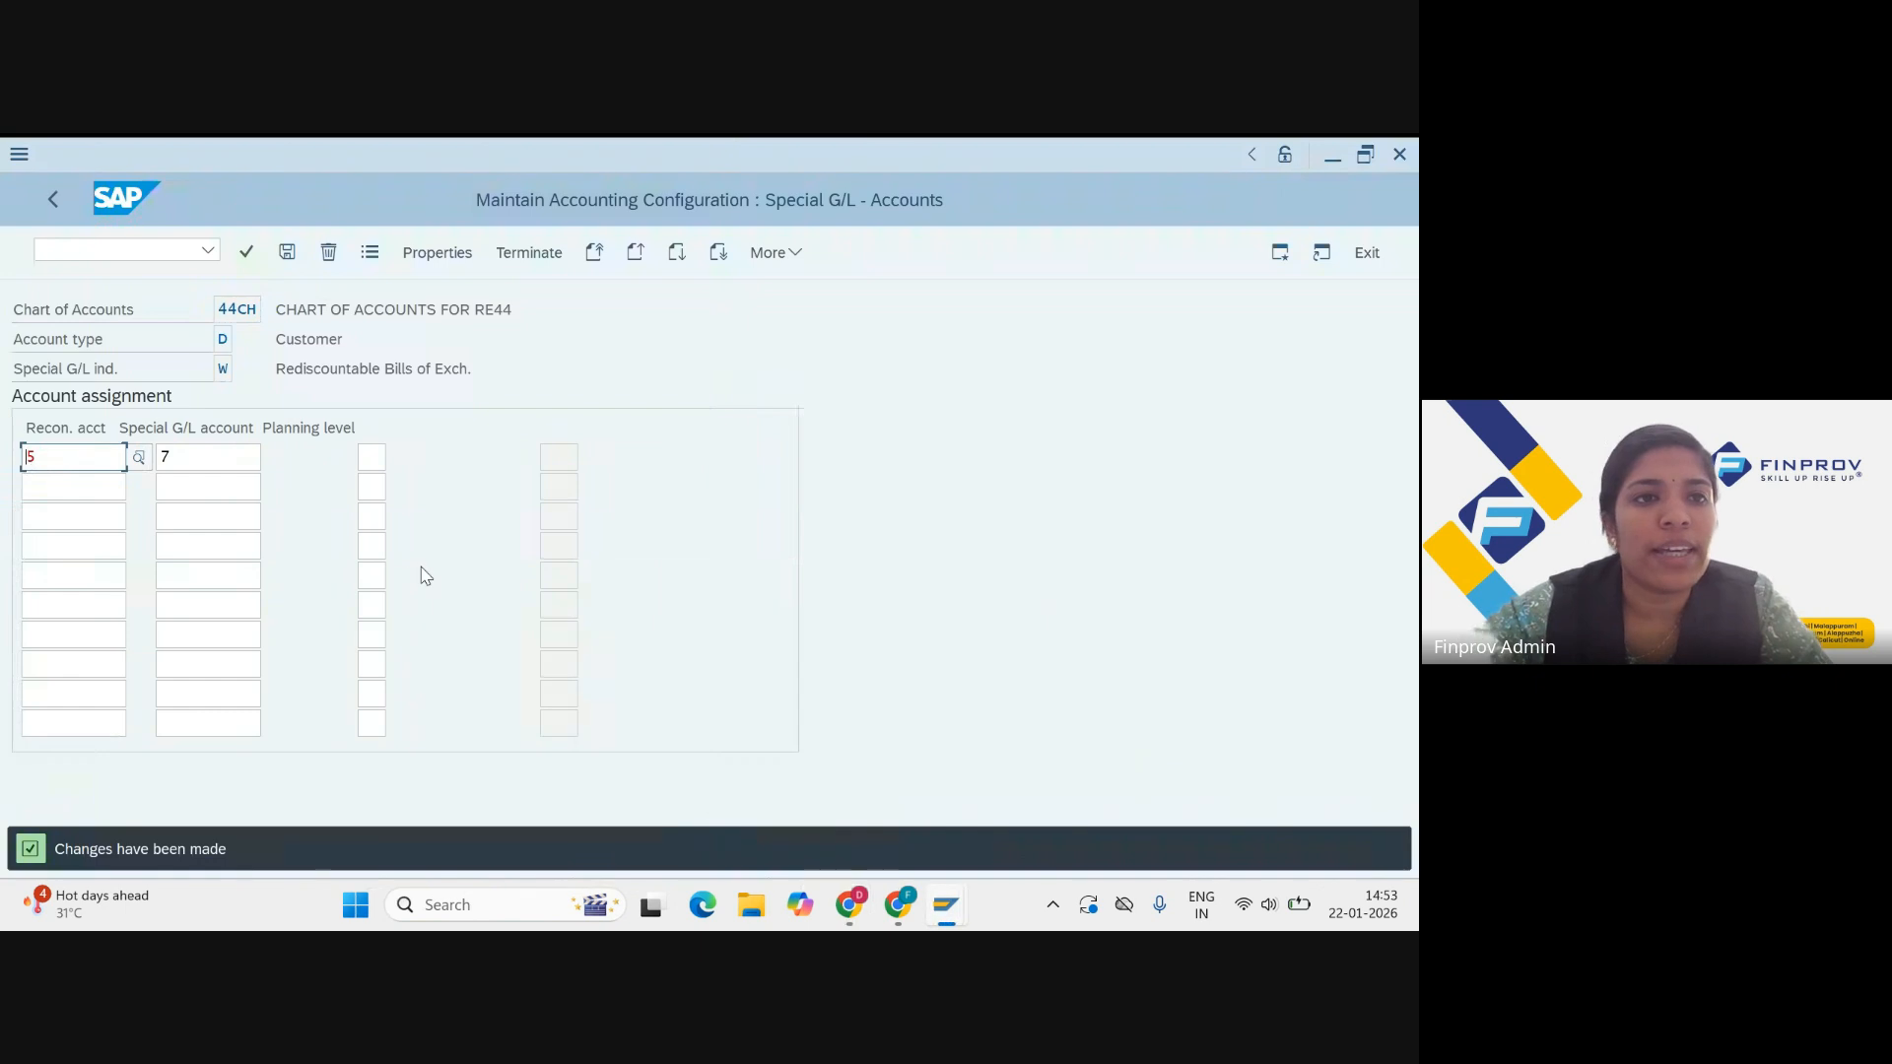
left_click(126, 250)
type("/NOBYK")
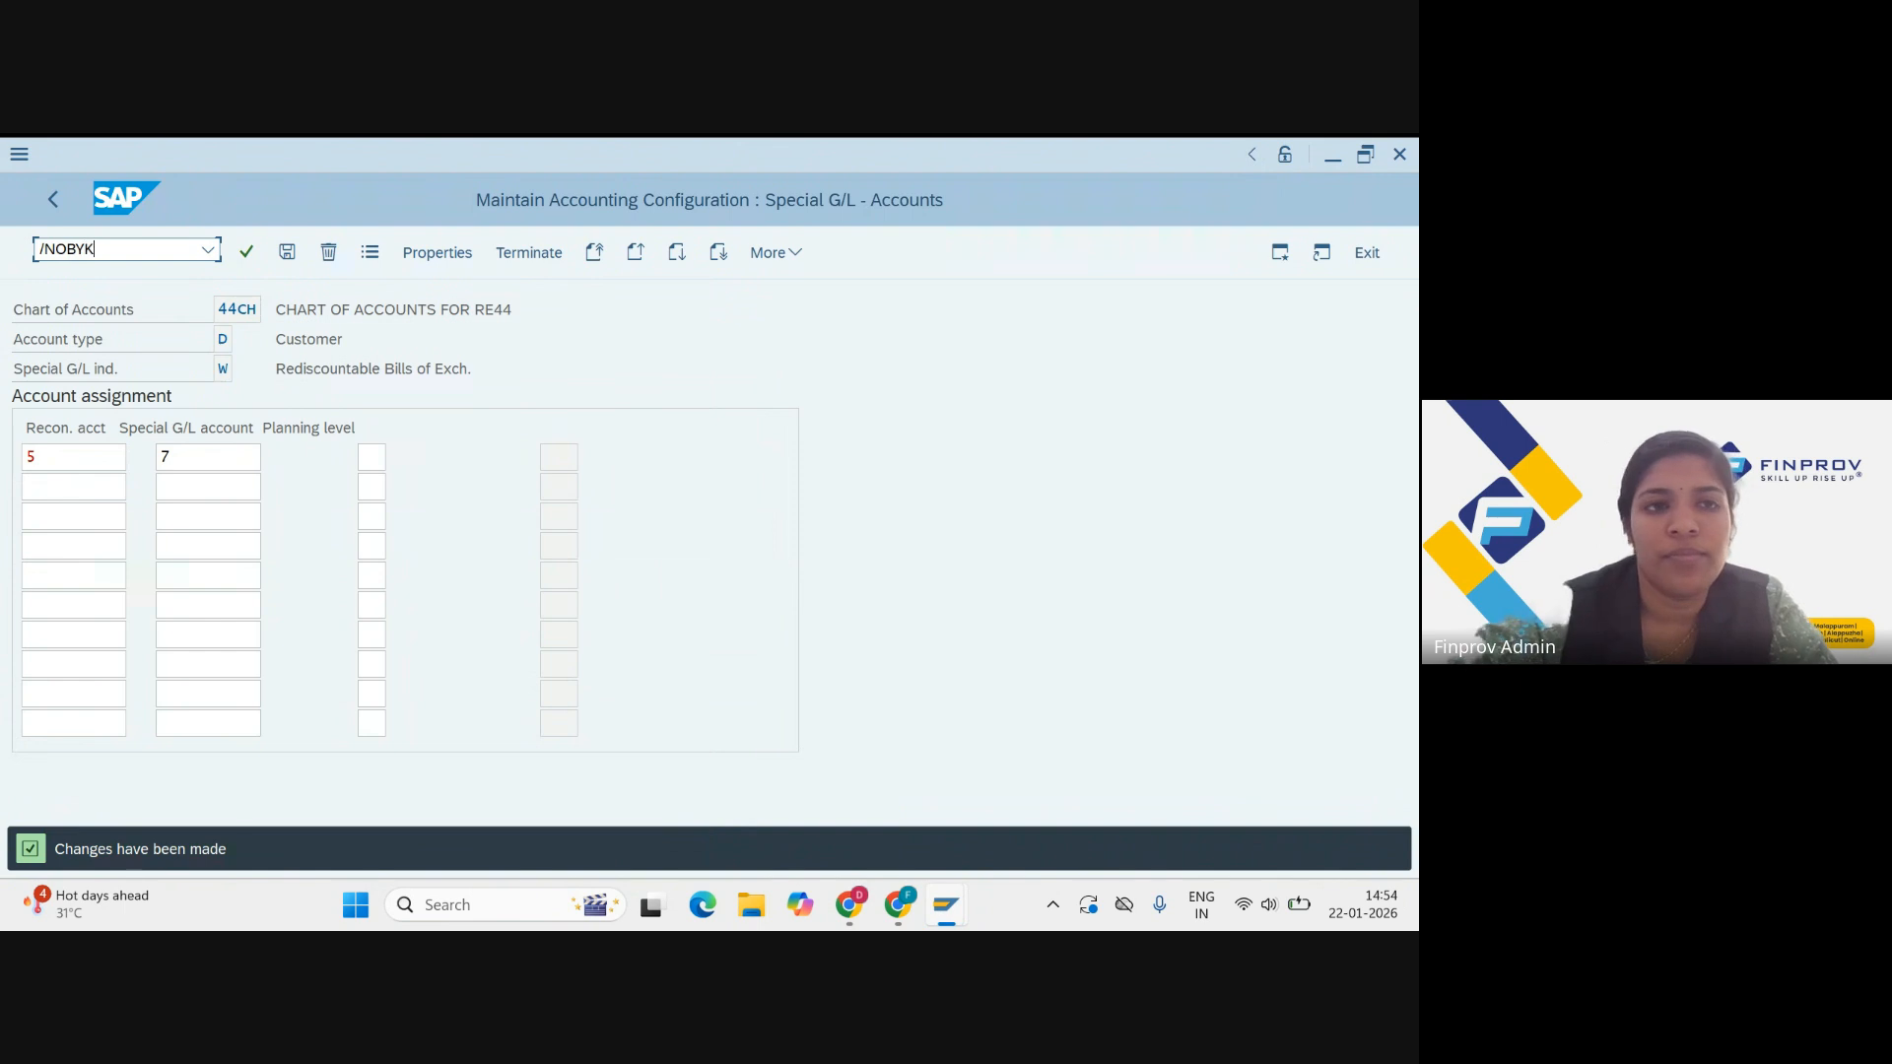
key("Return")
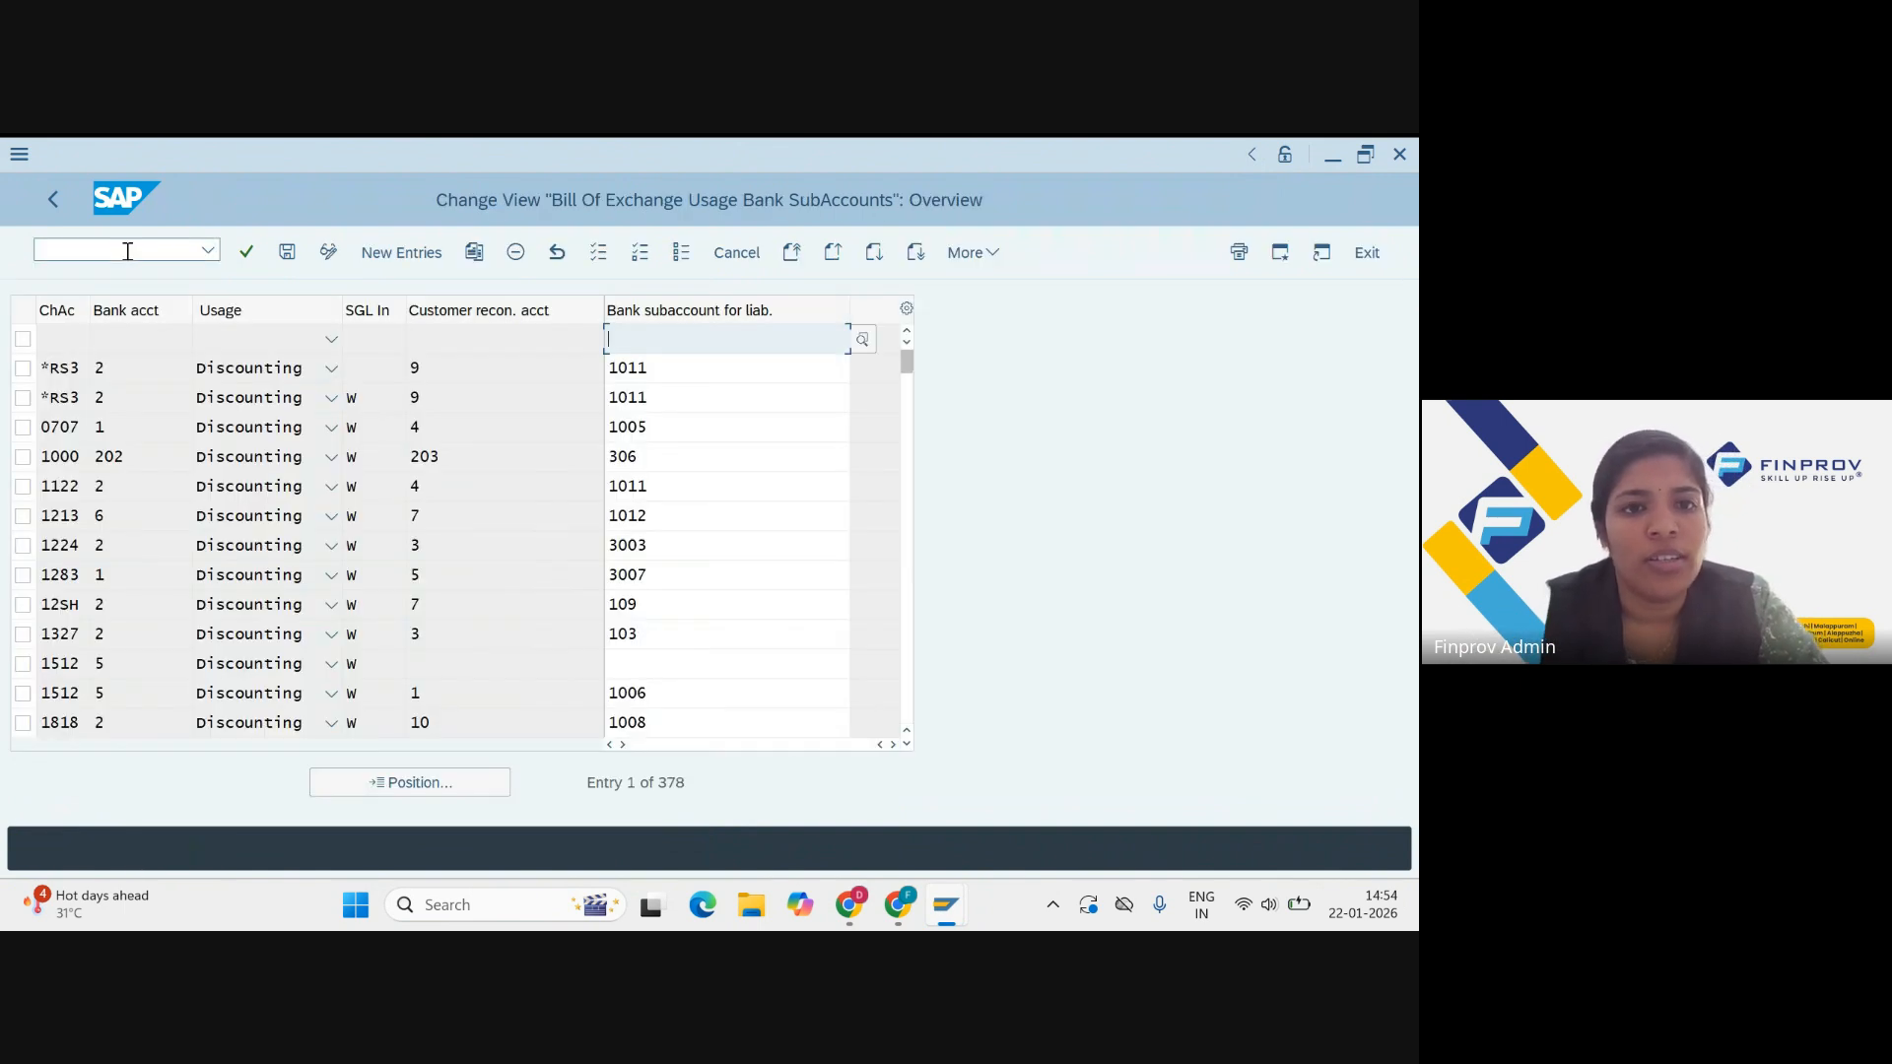
left_click(426, 254)
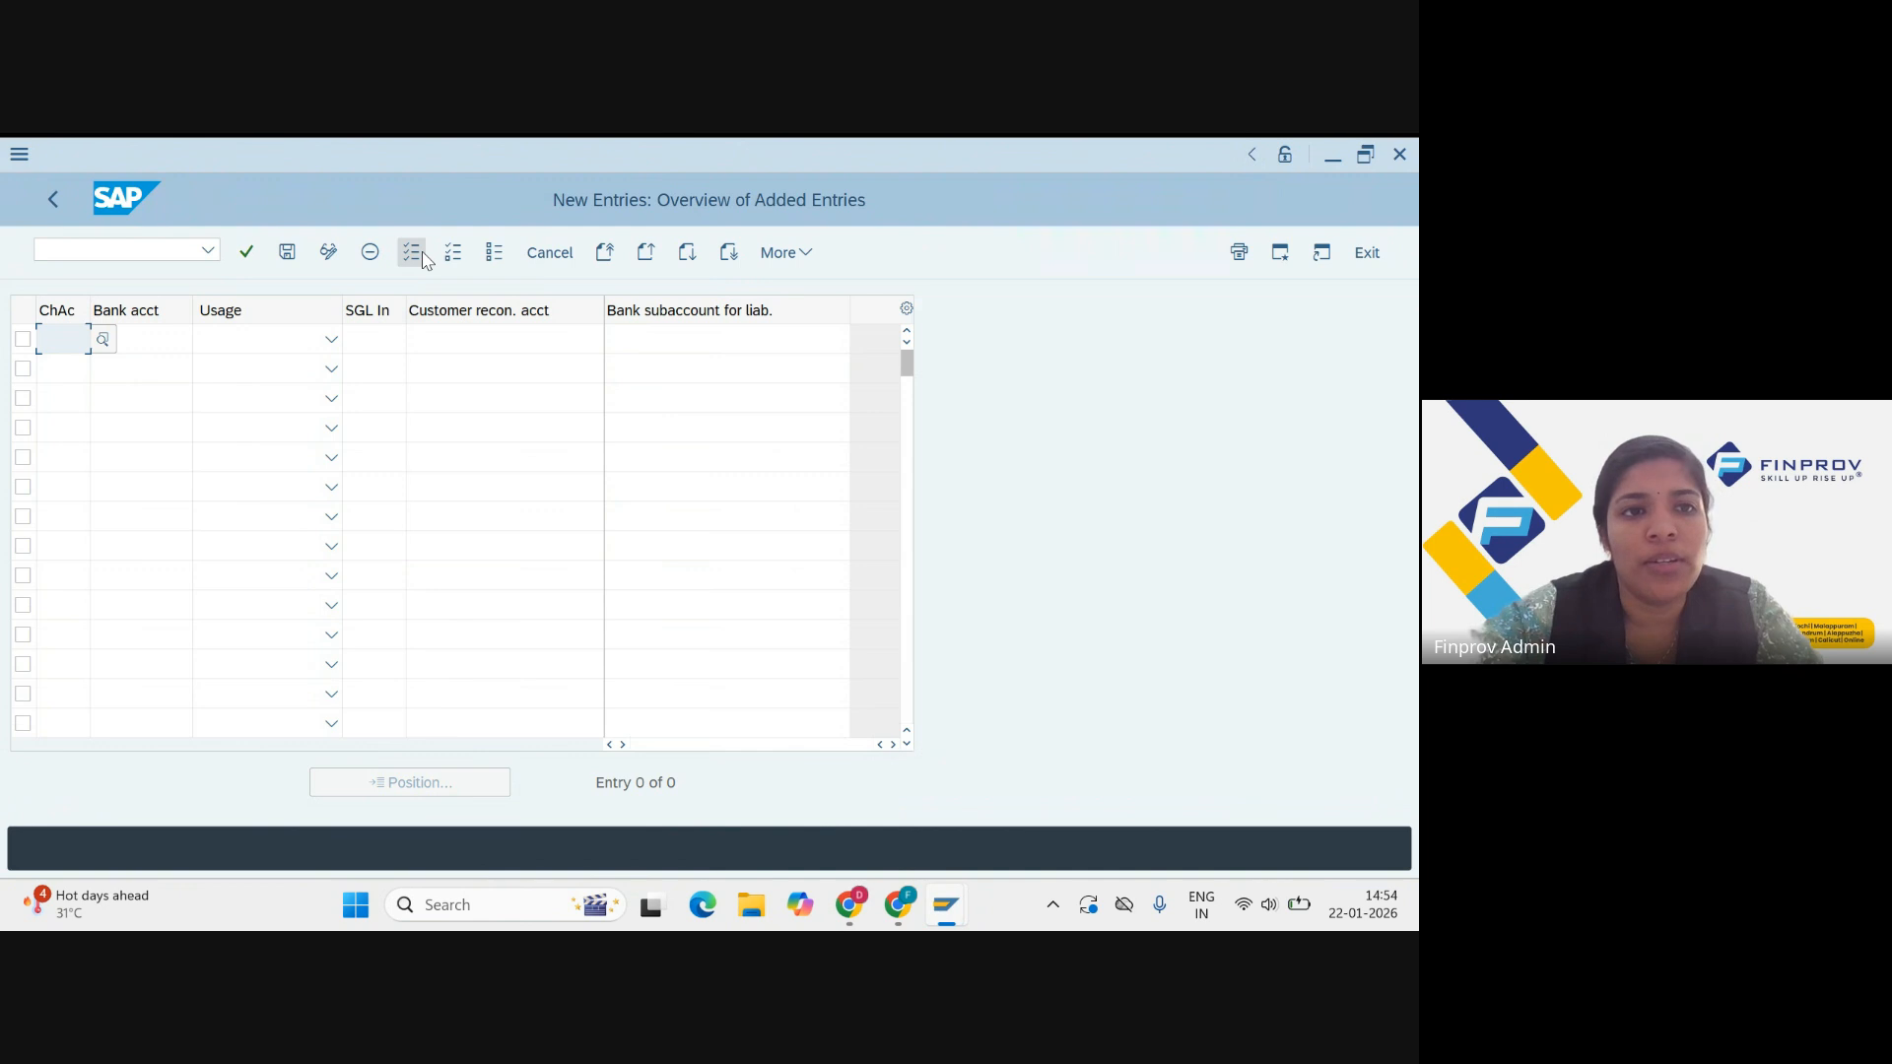
Step: Enter chart of accounts 44CH and choose G/L account 1, SBI, as the bank account in the first row
left_click(47, 339)
type("44C")
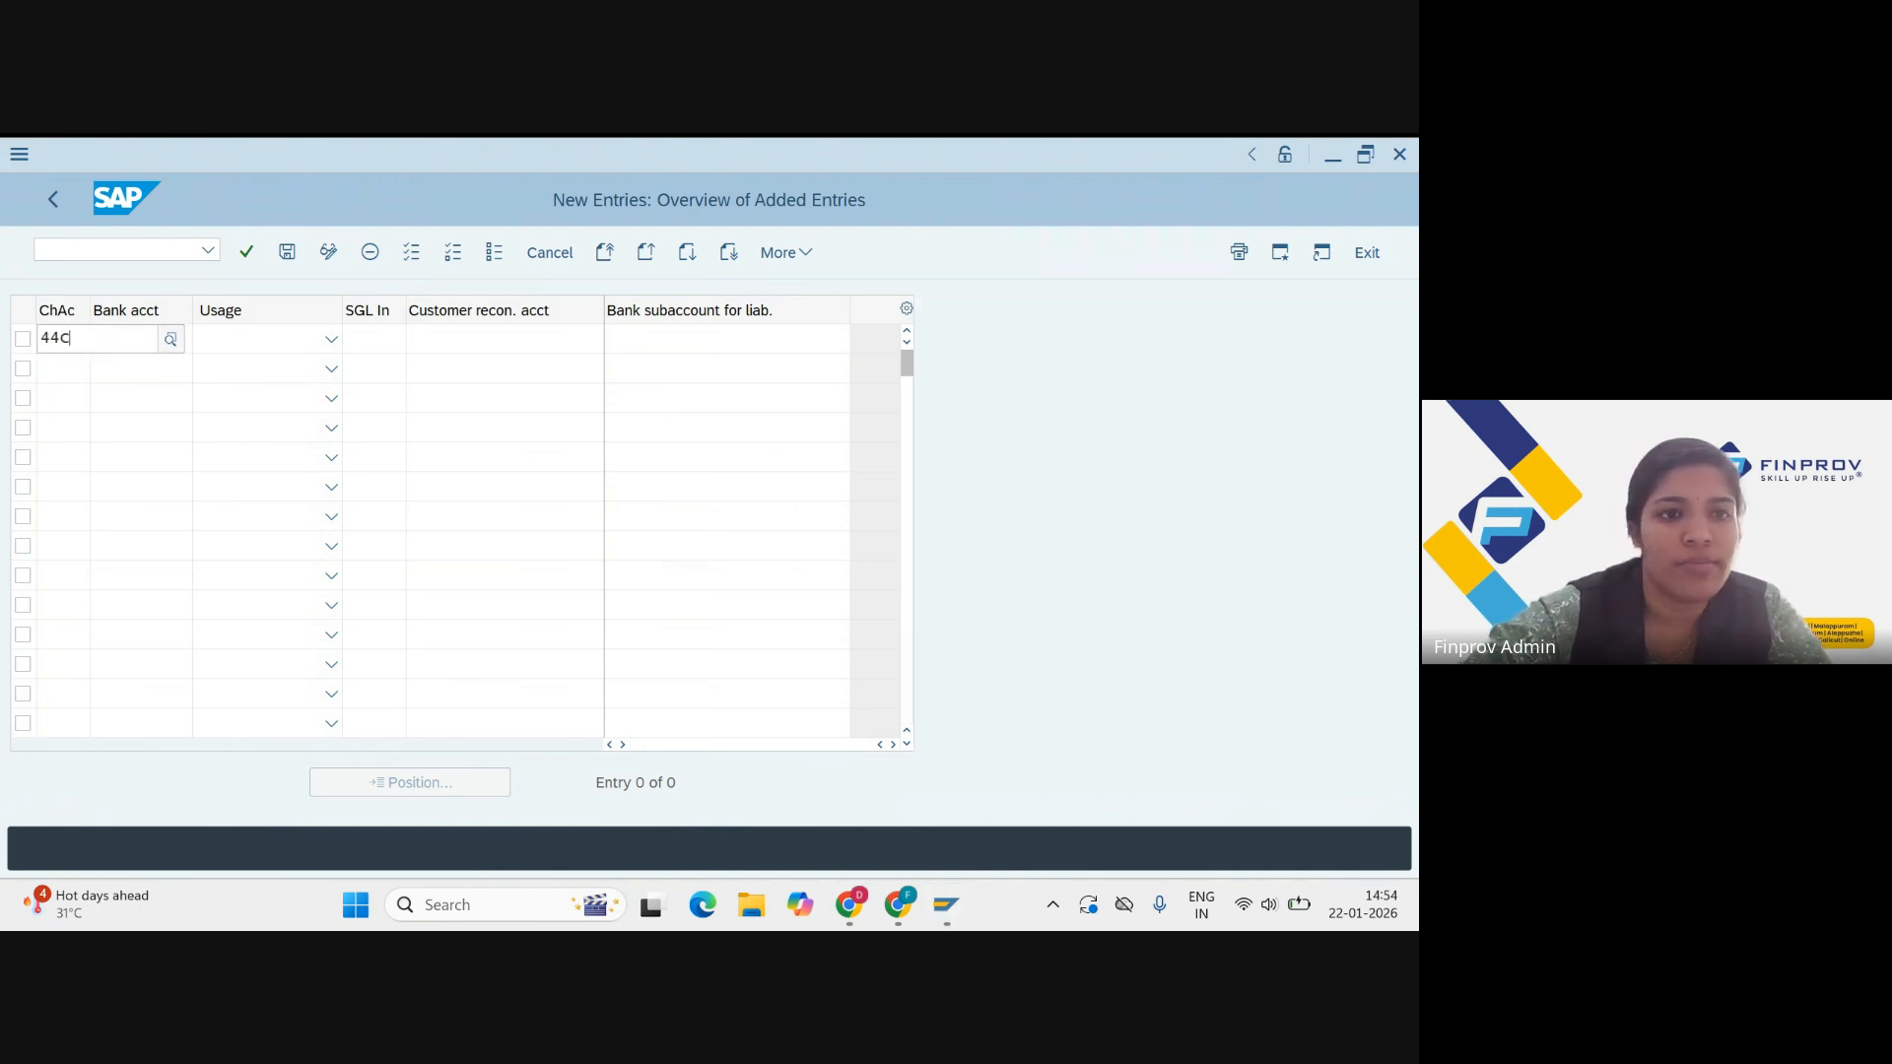
type("H")
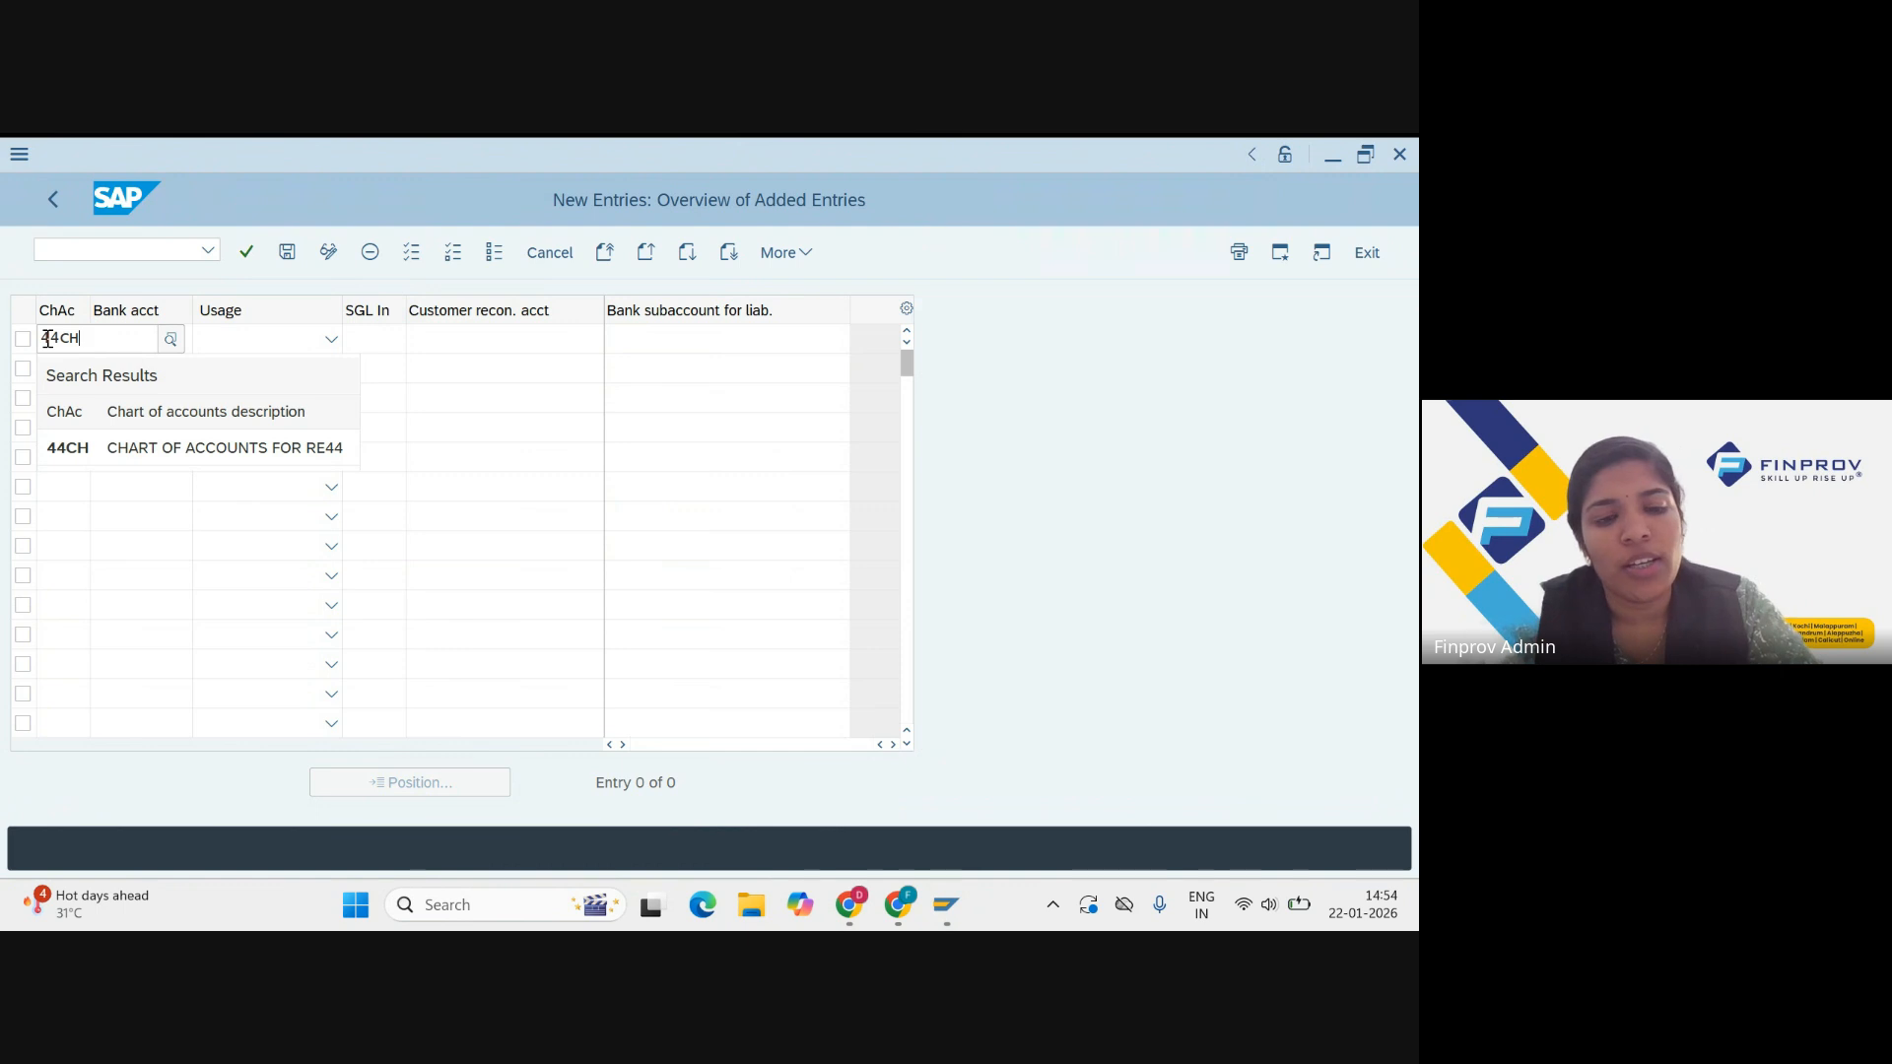
key("Tab")
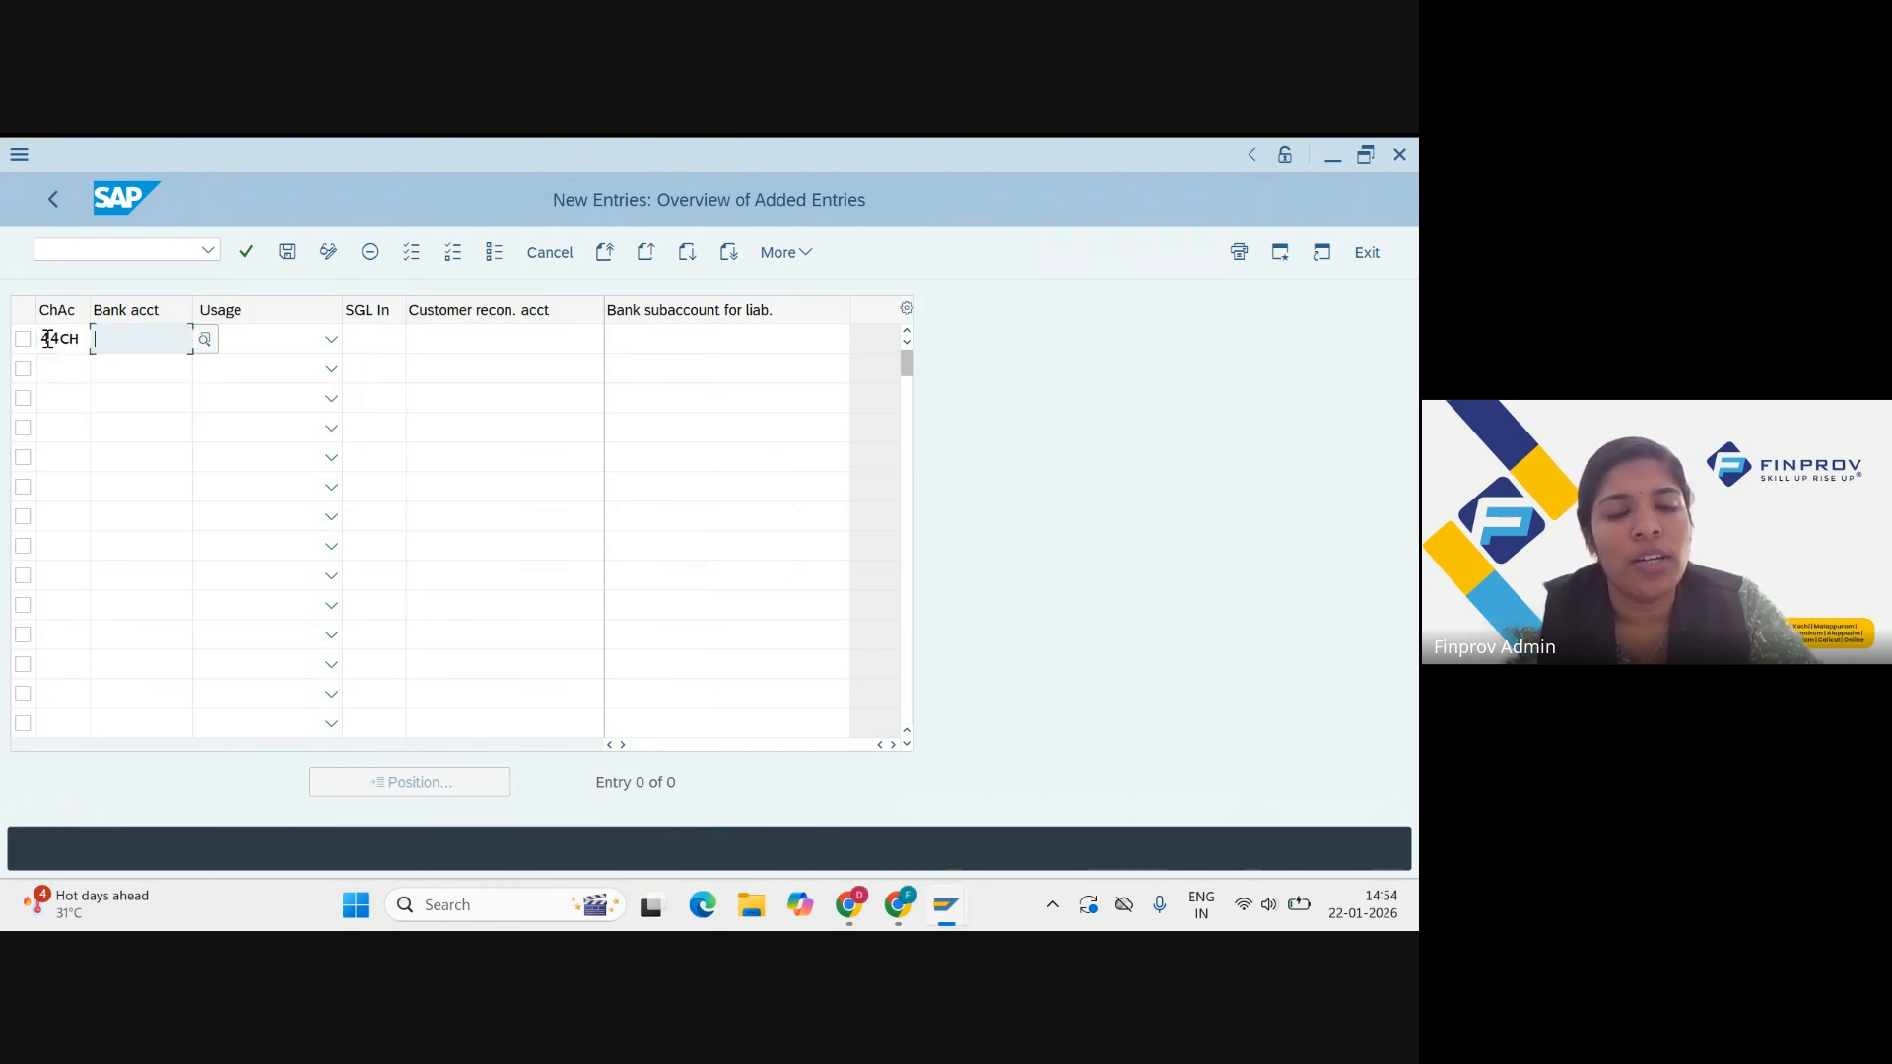
left_click(204, 340)
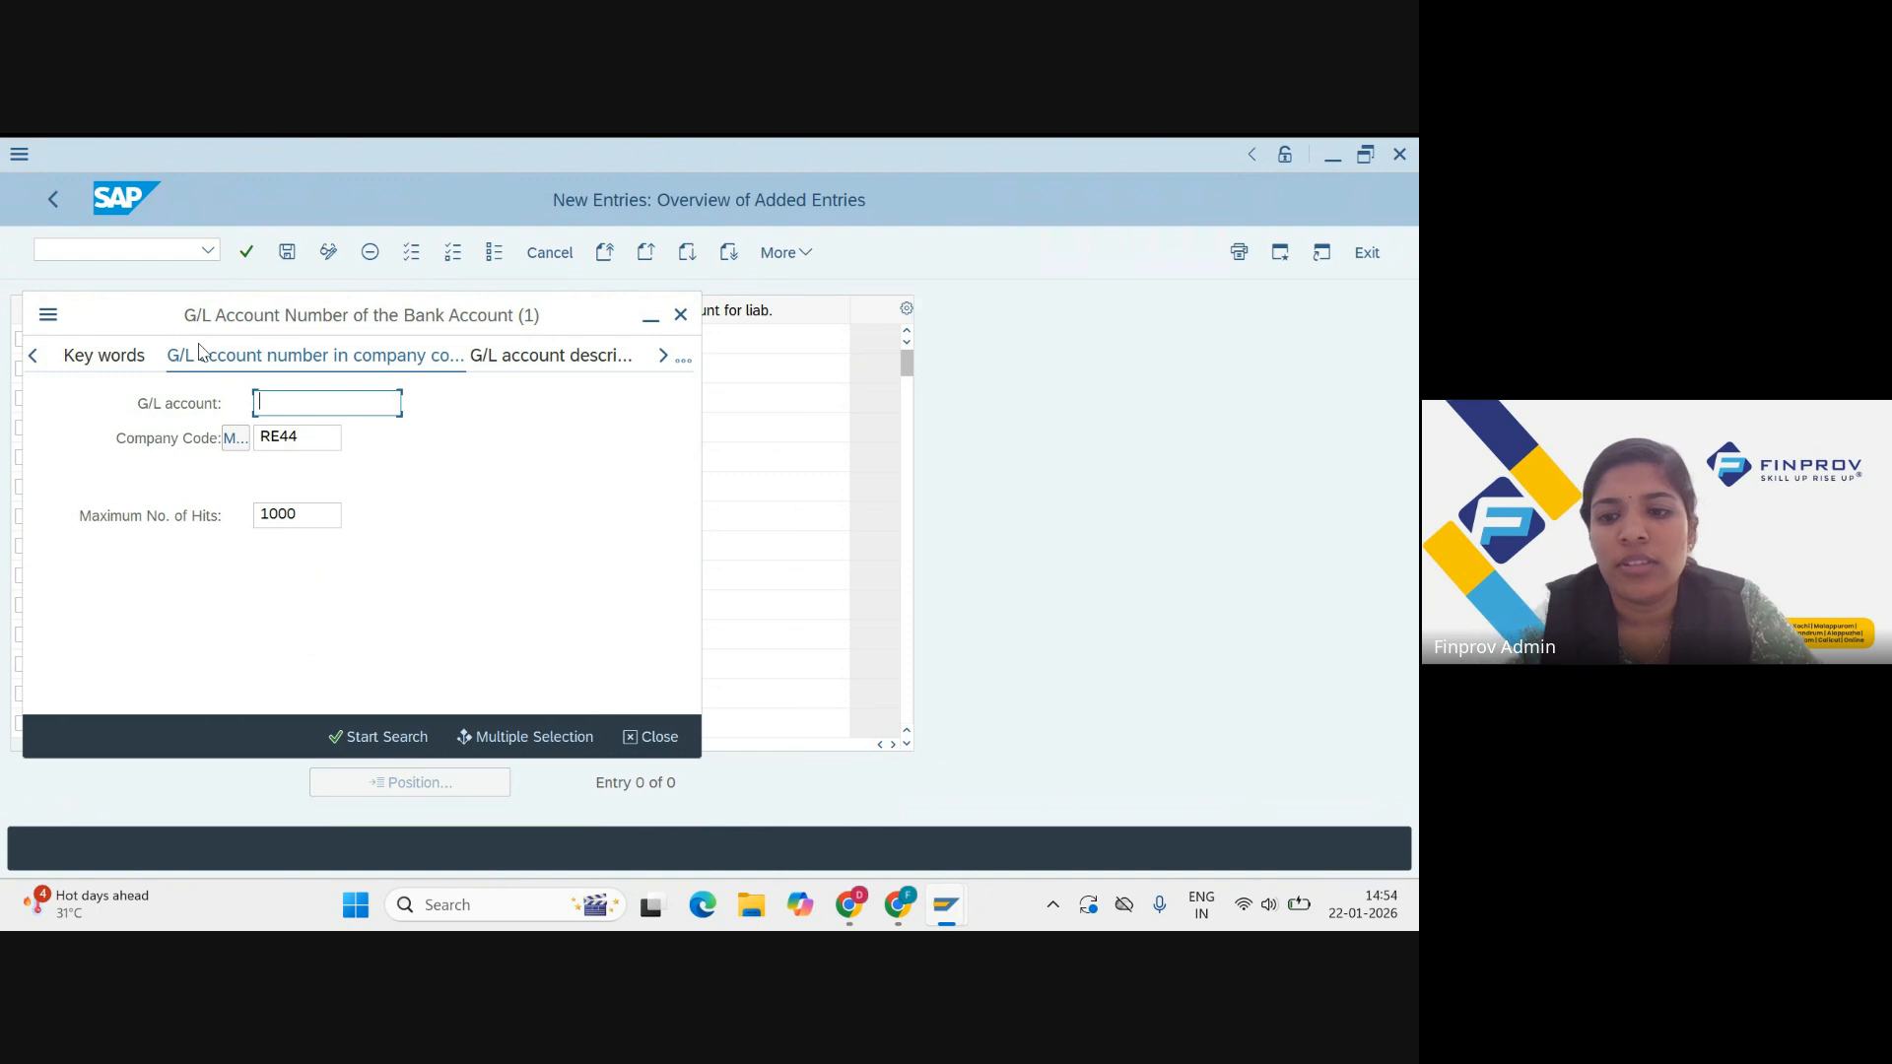
key("Return")
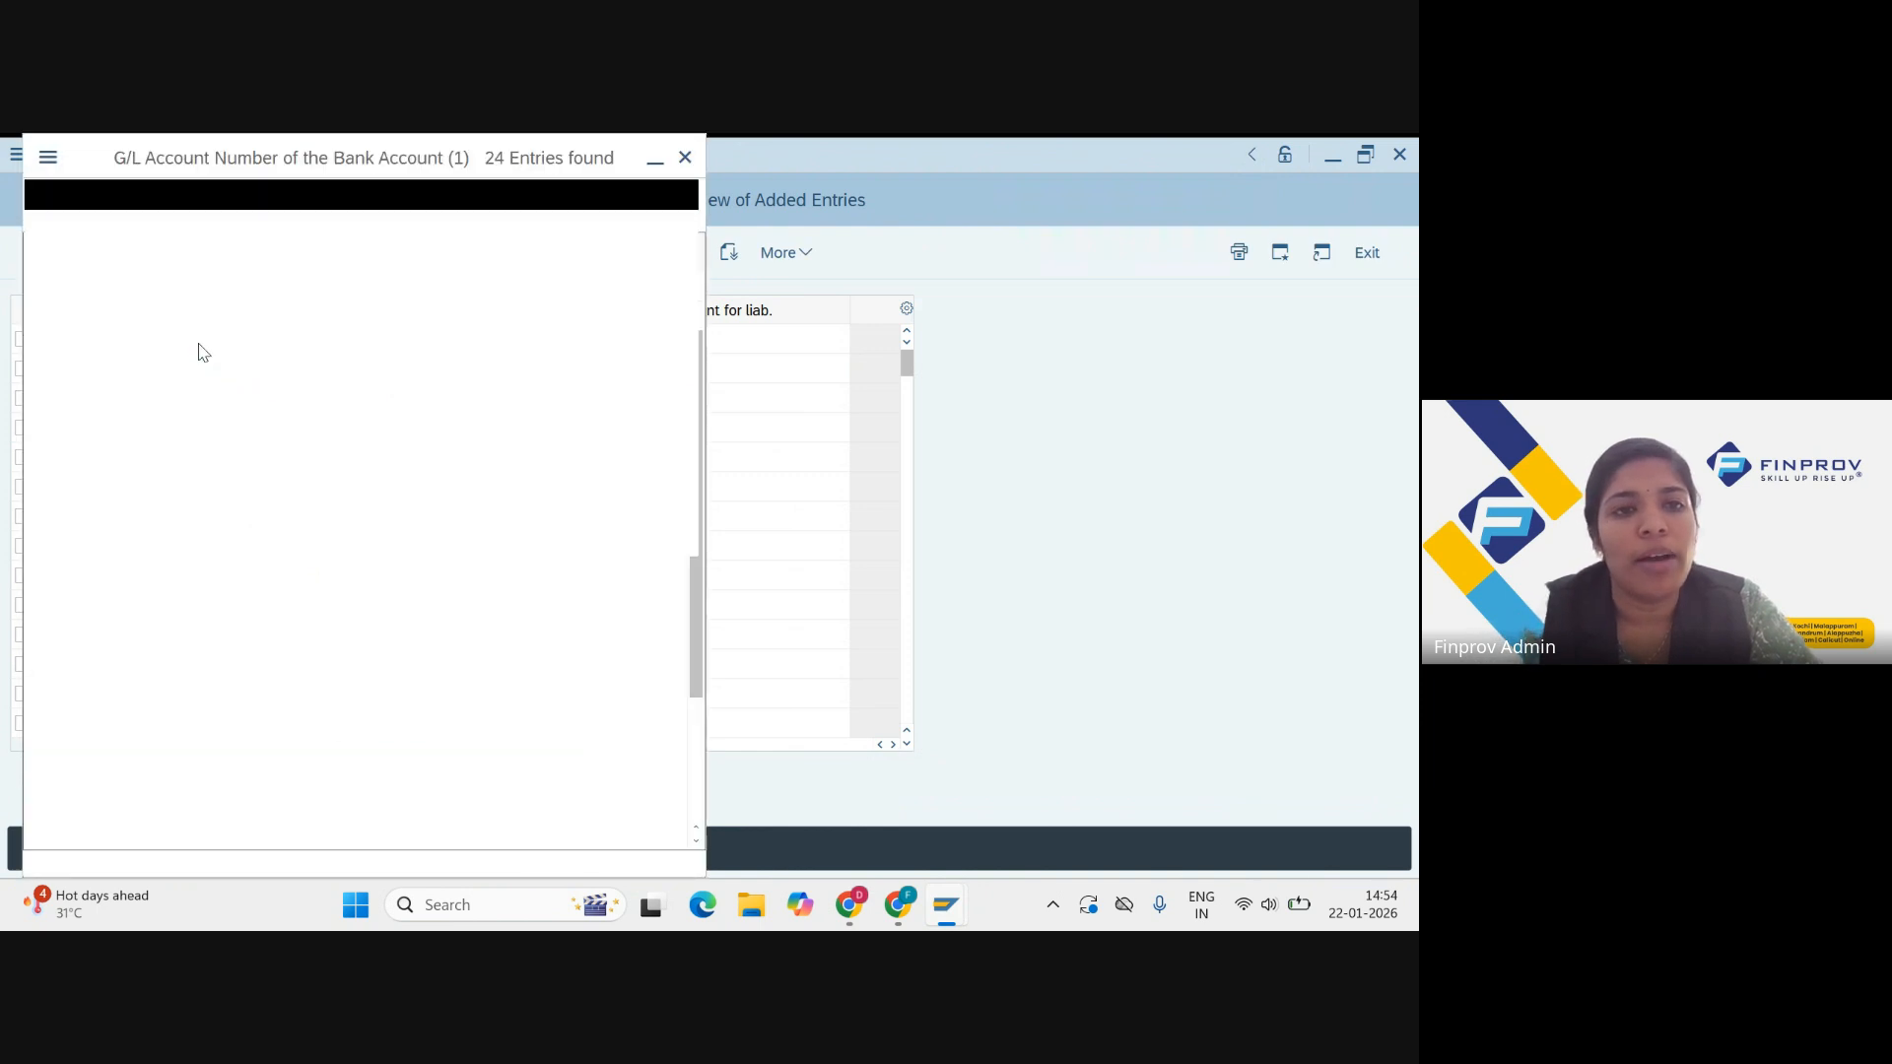
double_click(105, 321)
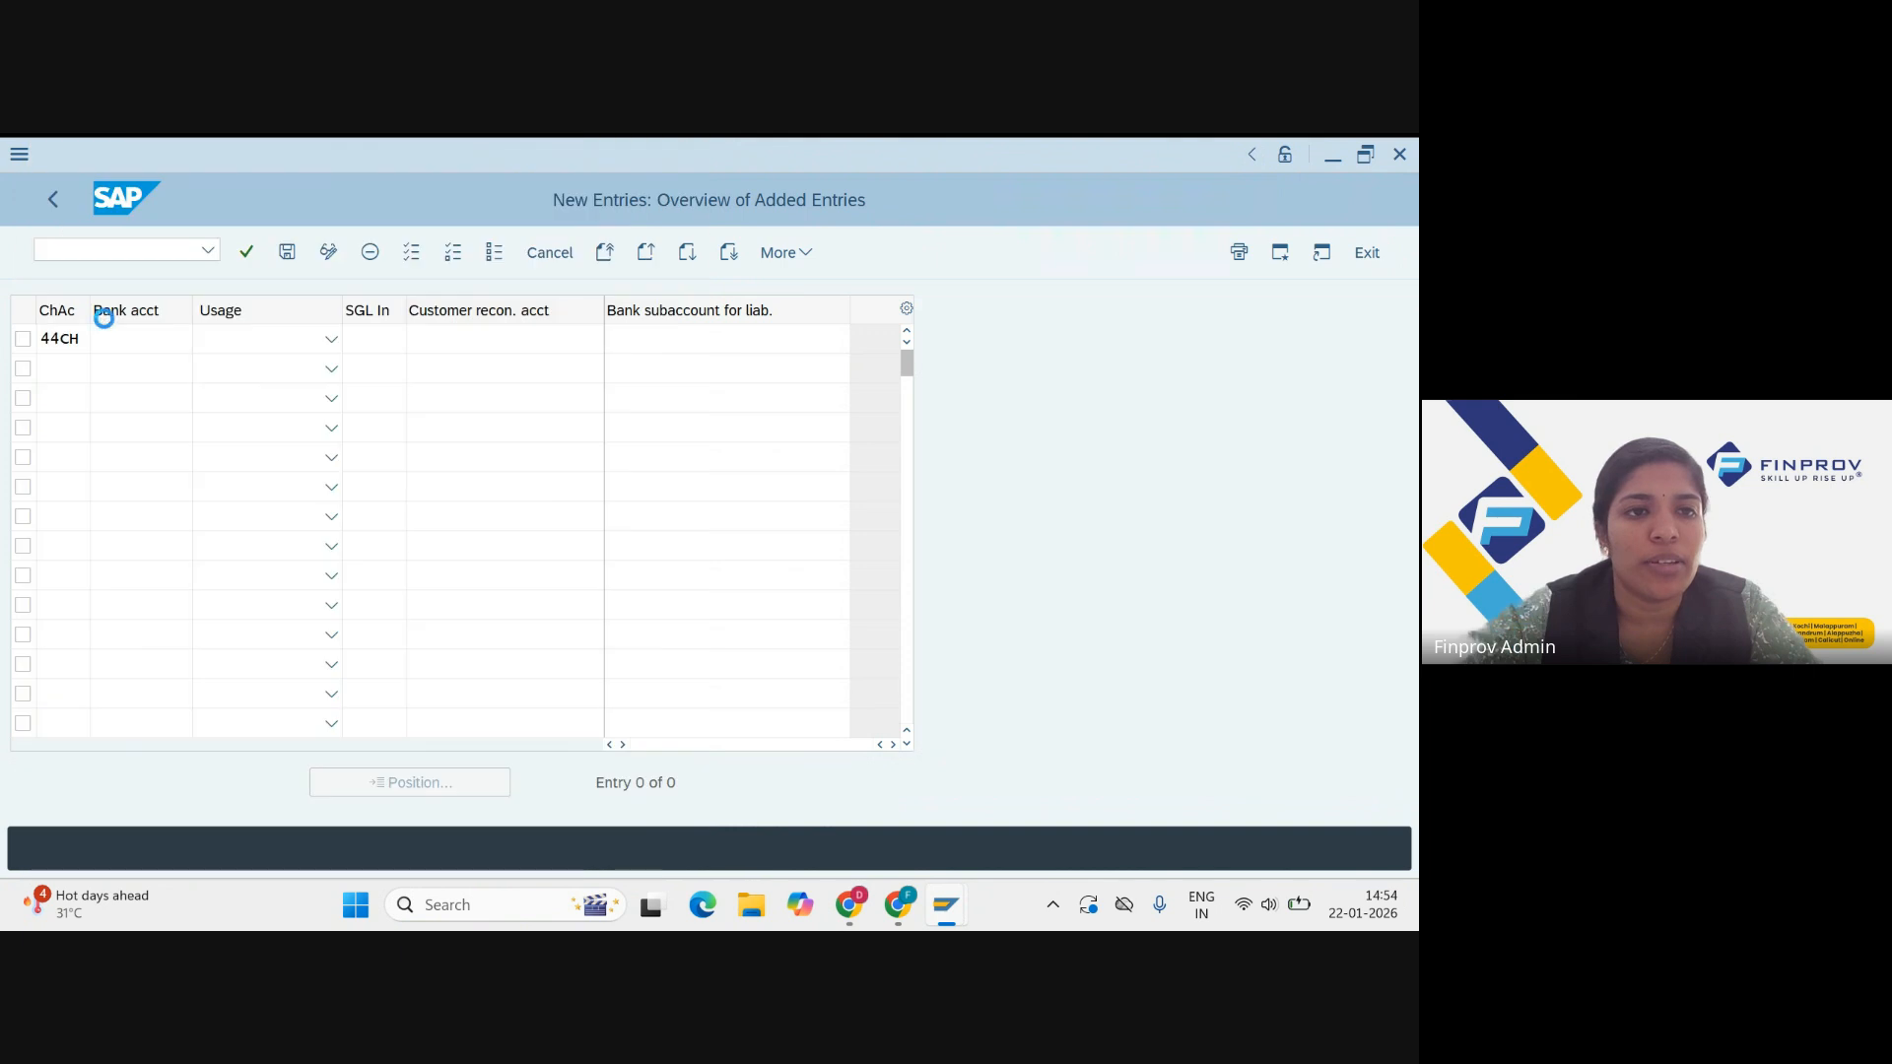
Step: Set the first row's usage to Discounting and its special G/L indicator to W
left_click(268, 338)
left_click(331, 339)
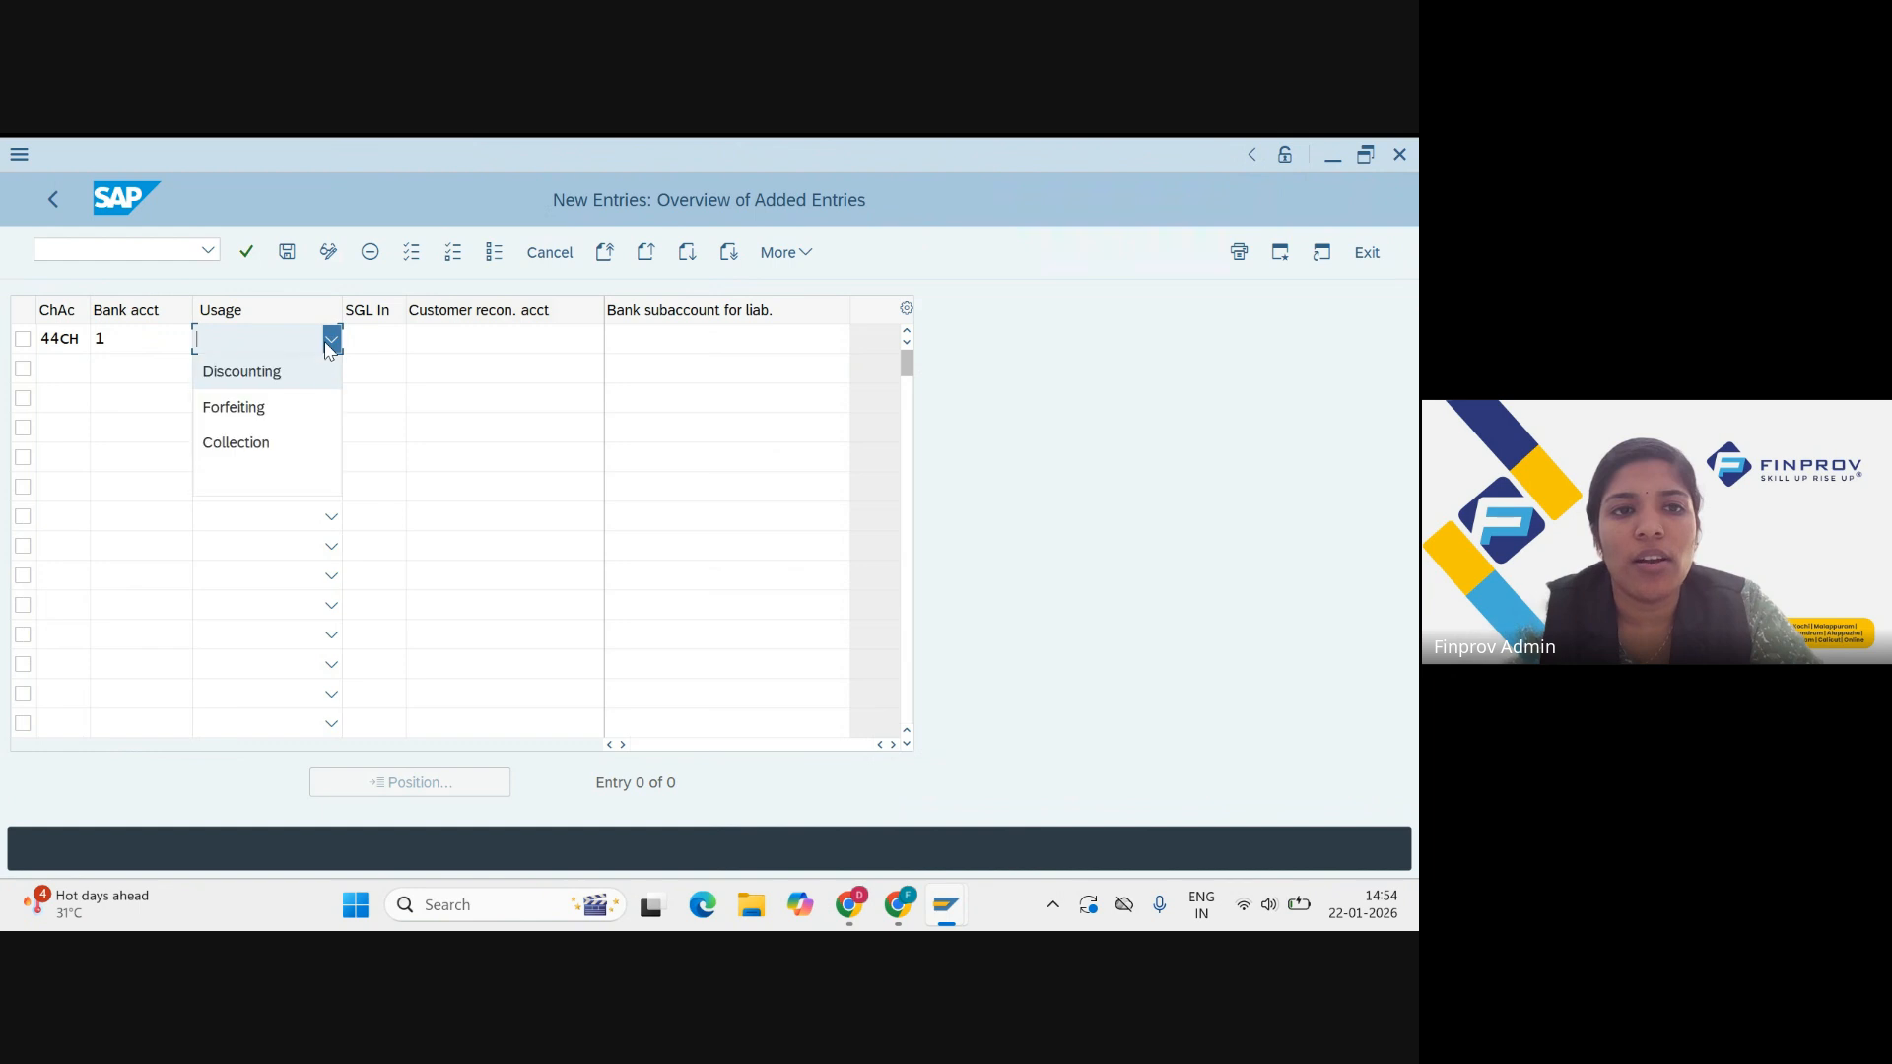
left_click(318, 375)
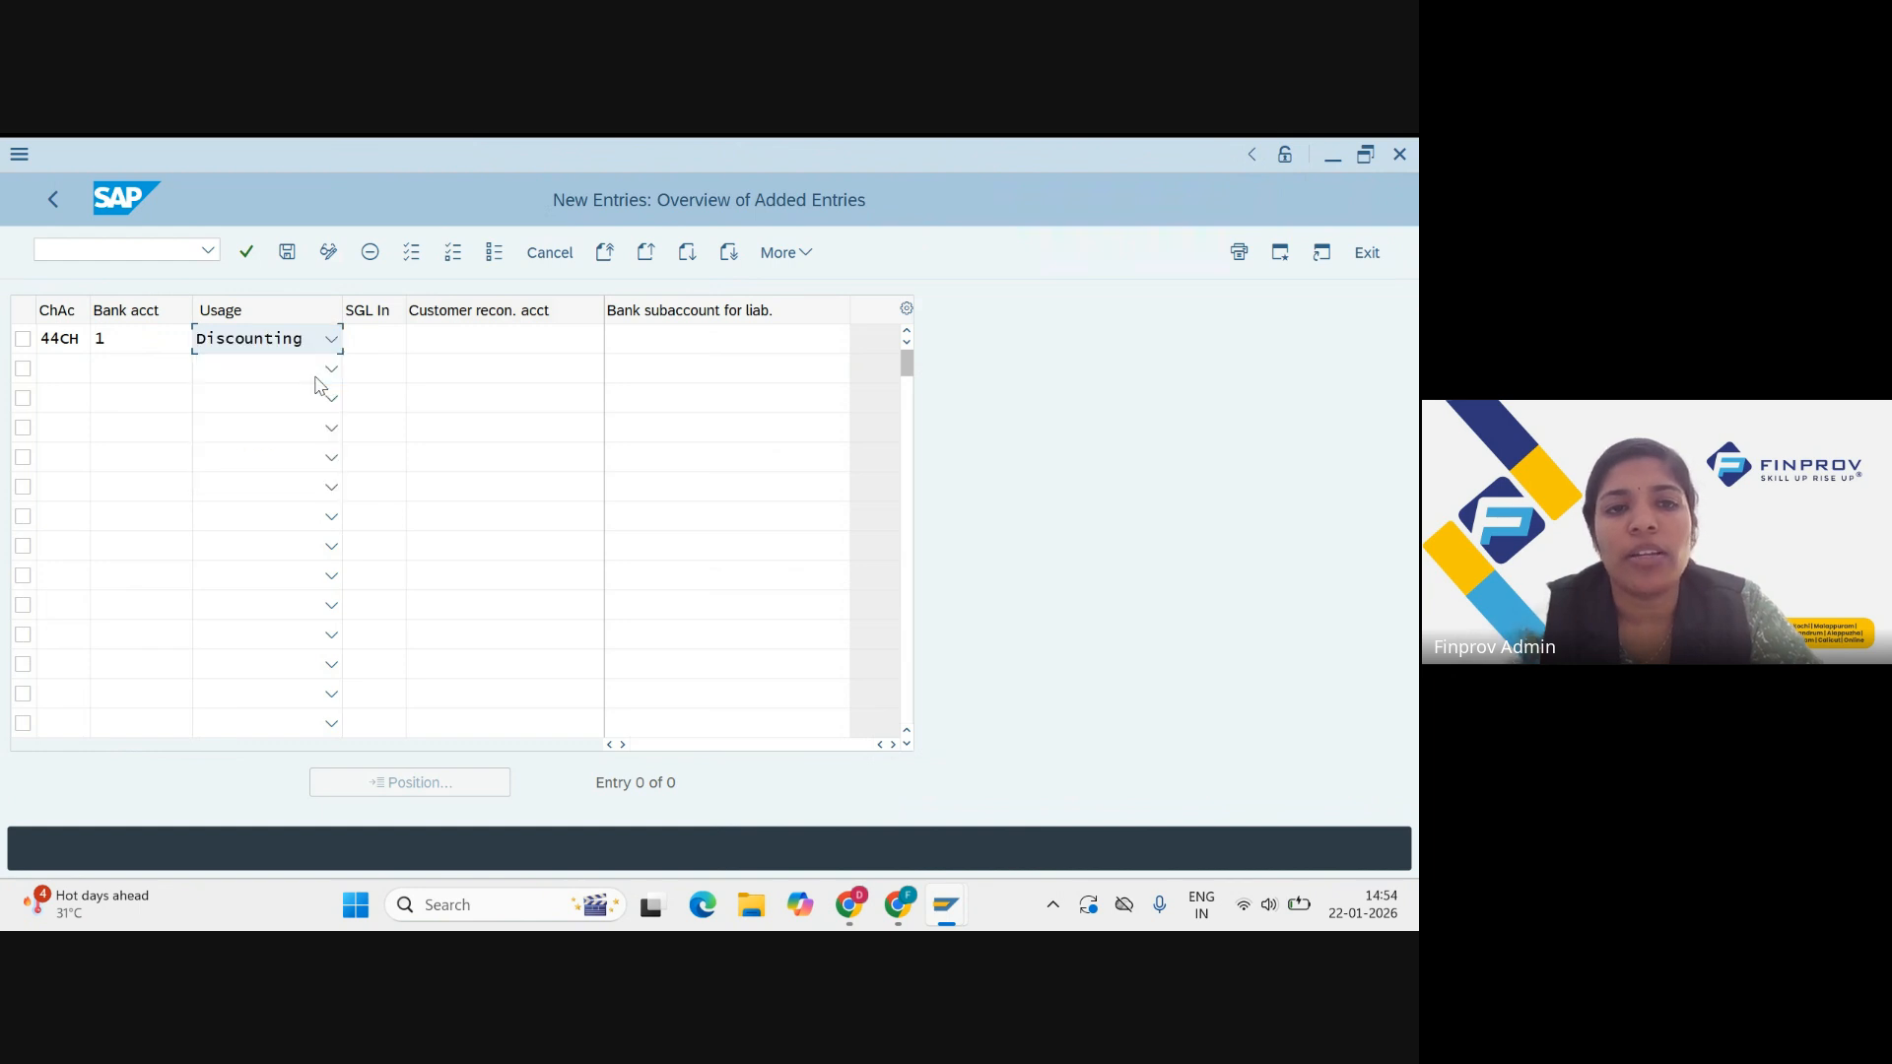
left_click(332, 340)
left_click(333, 345)
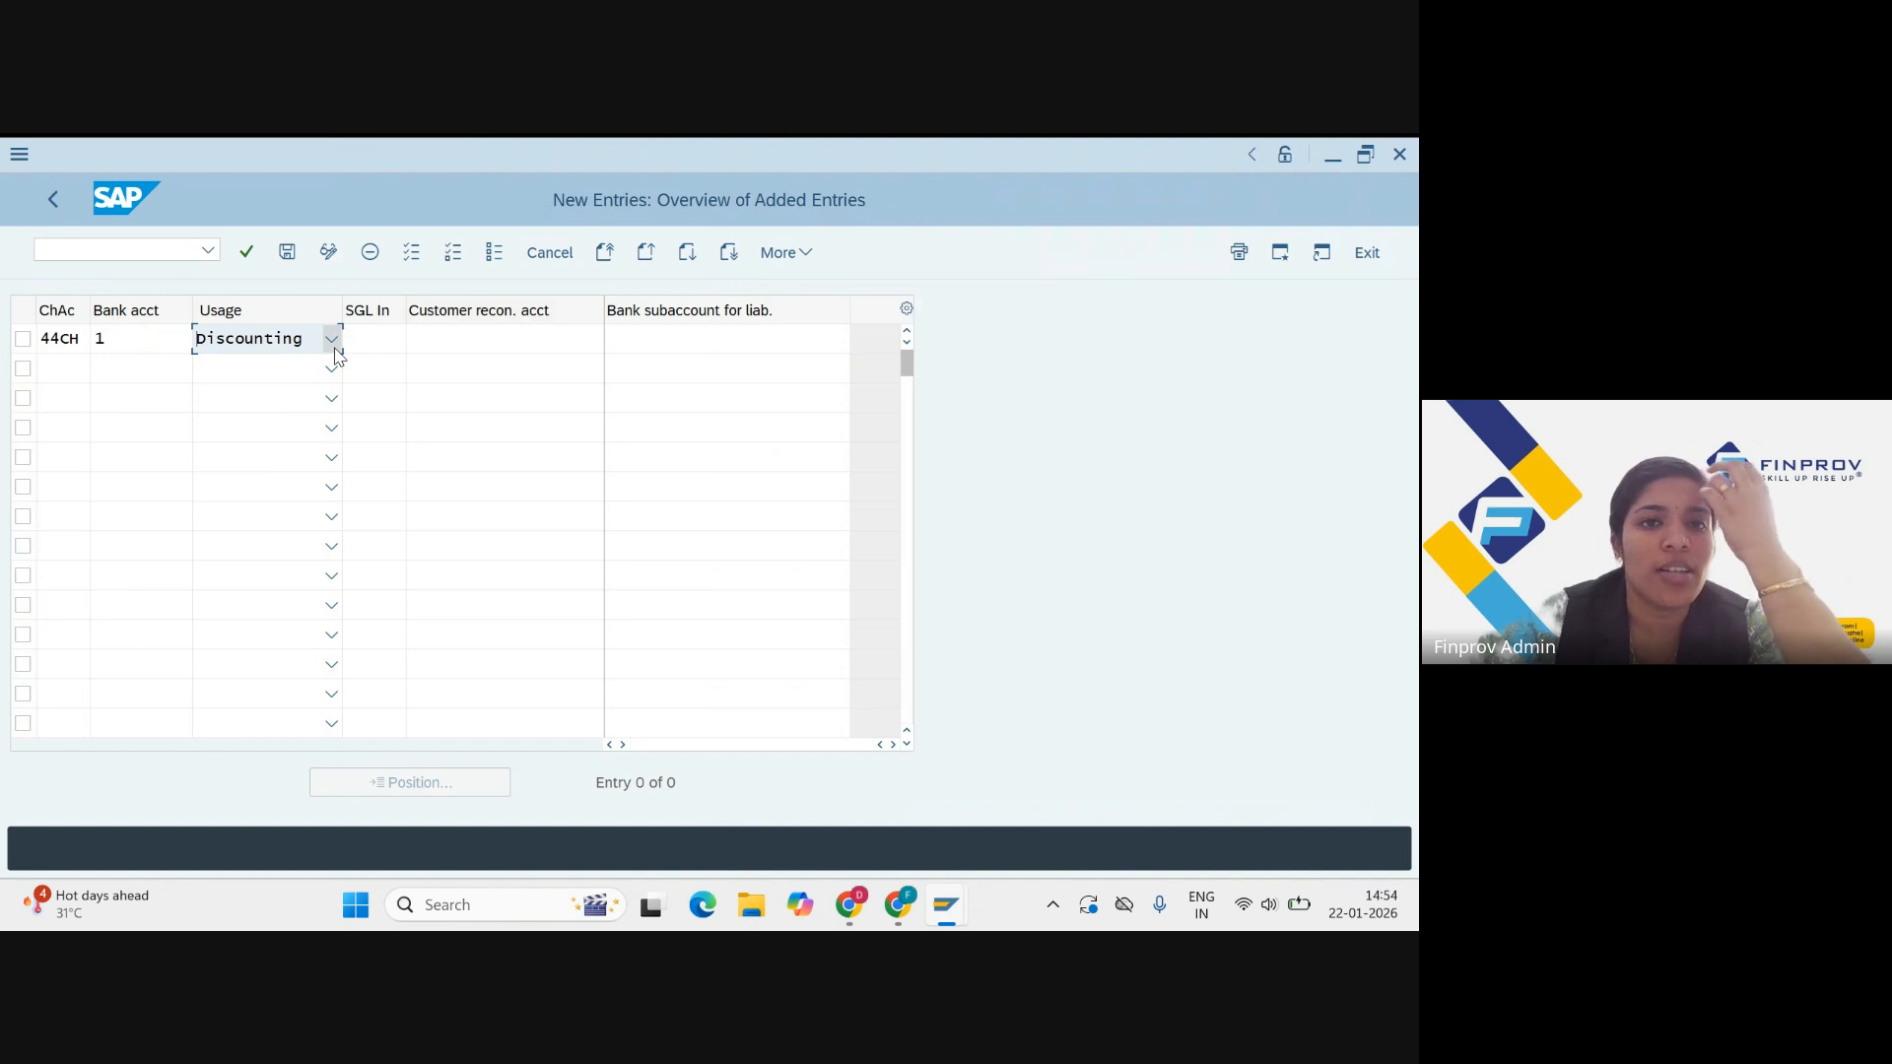
left_click(356, 339)
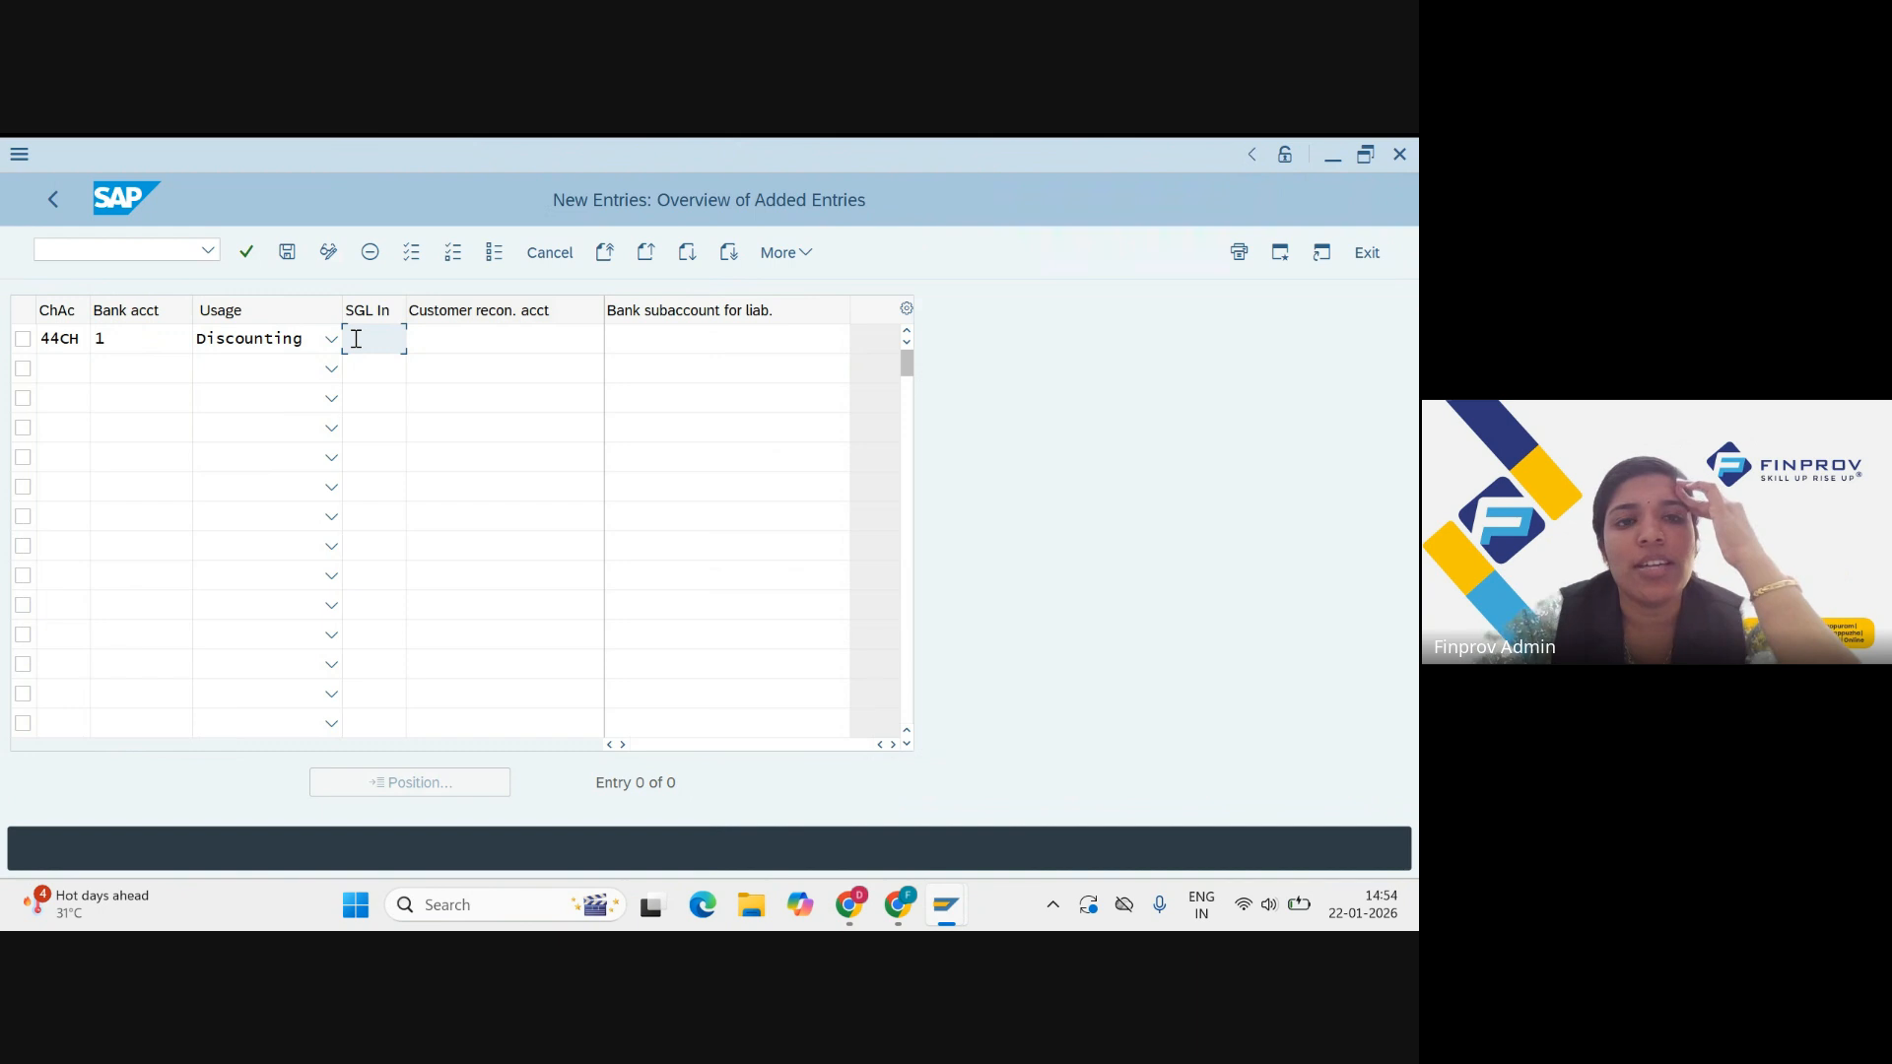
type("W")
Step: Choose account 5, SUNDRY DEBTOR, from company code RE44 as the customer reconciliation account
left_click(488, 339)
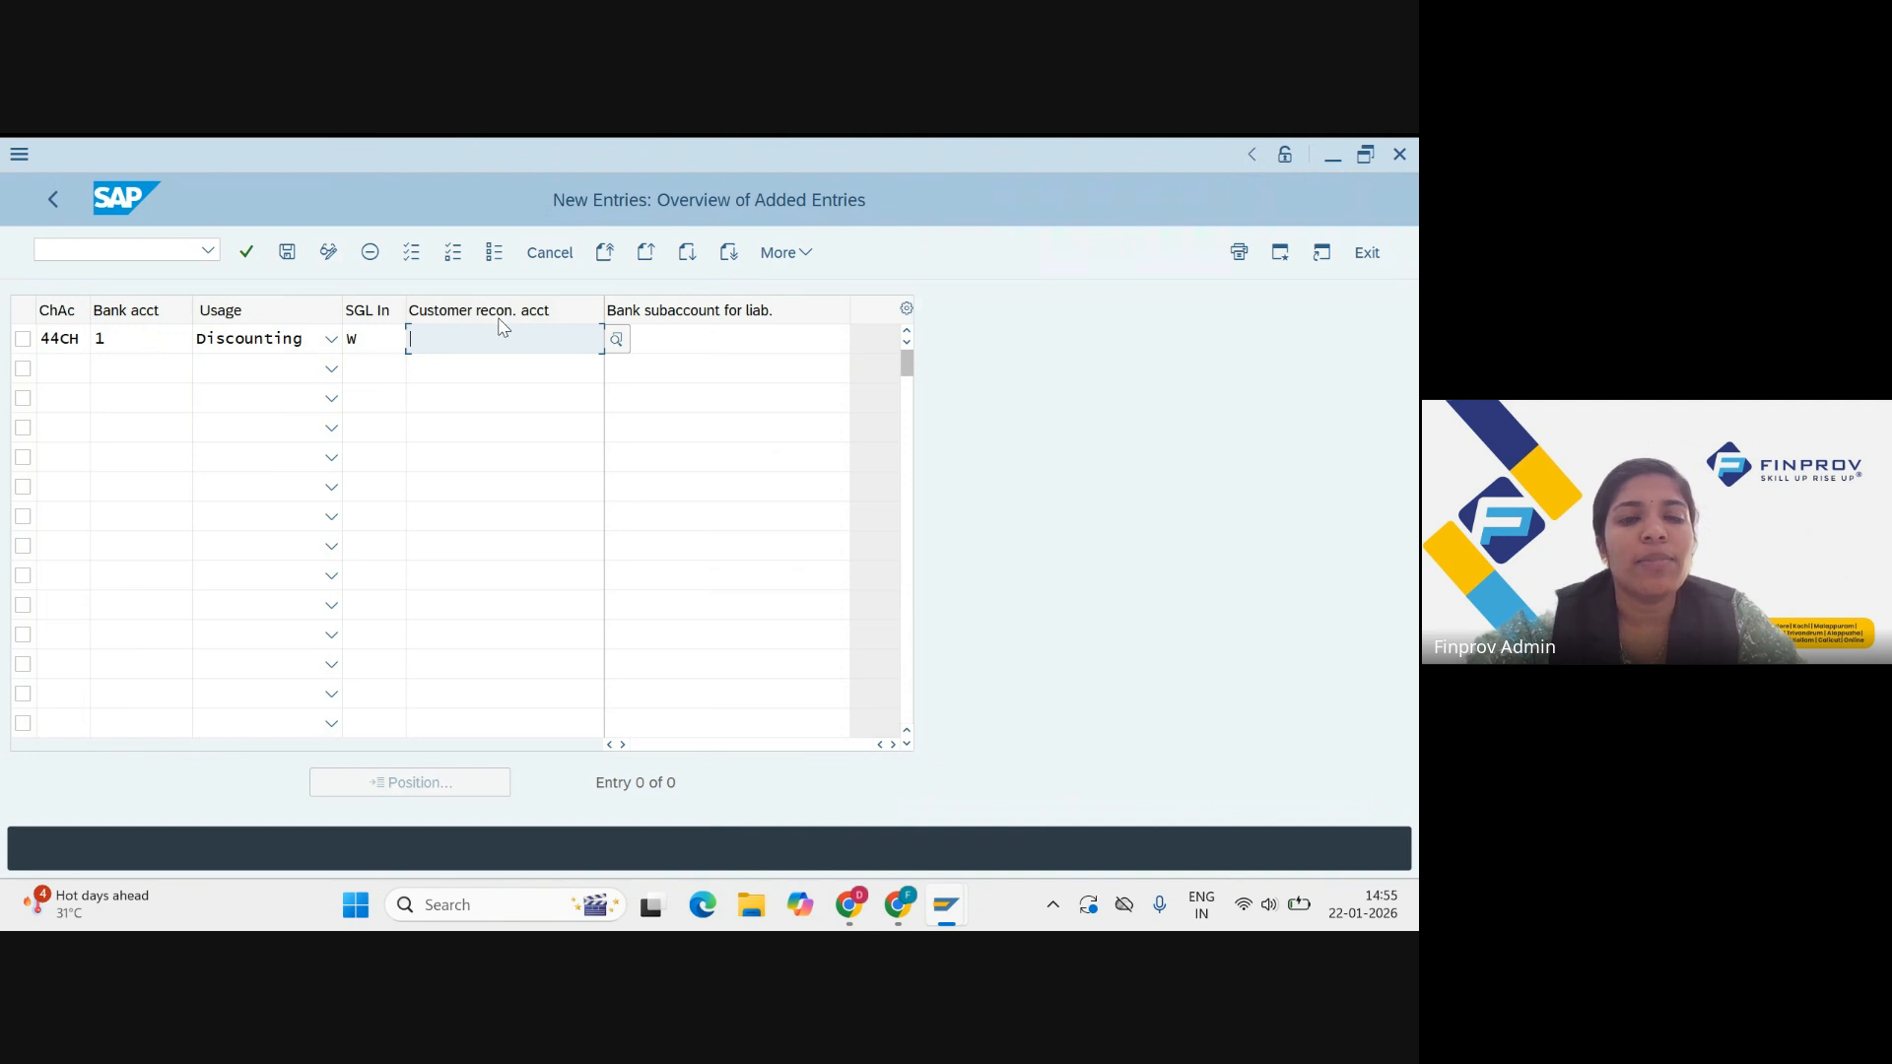
left_click(616, 340)
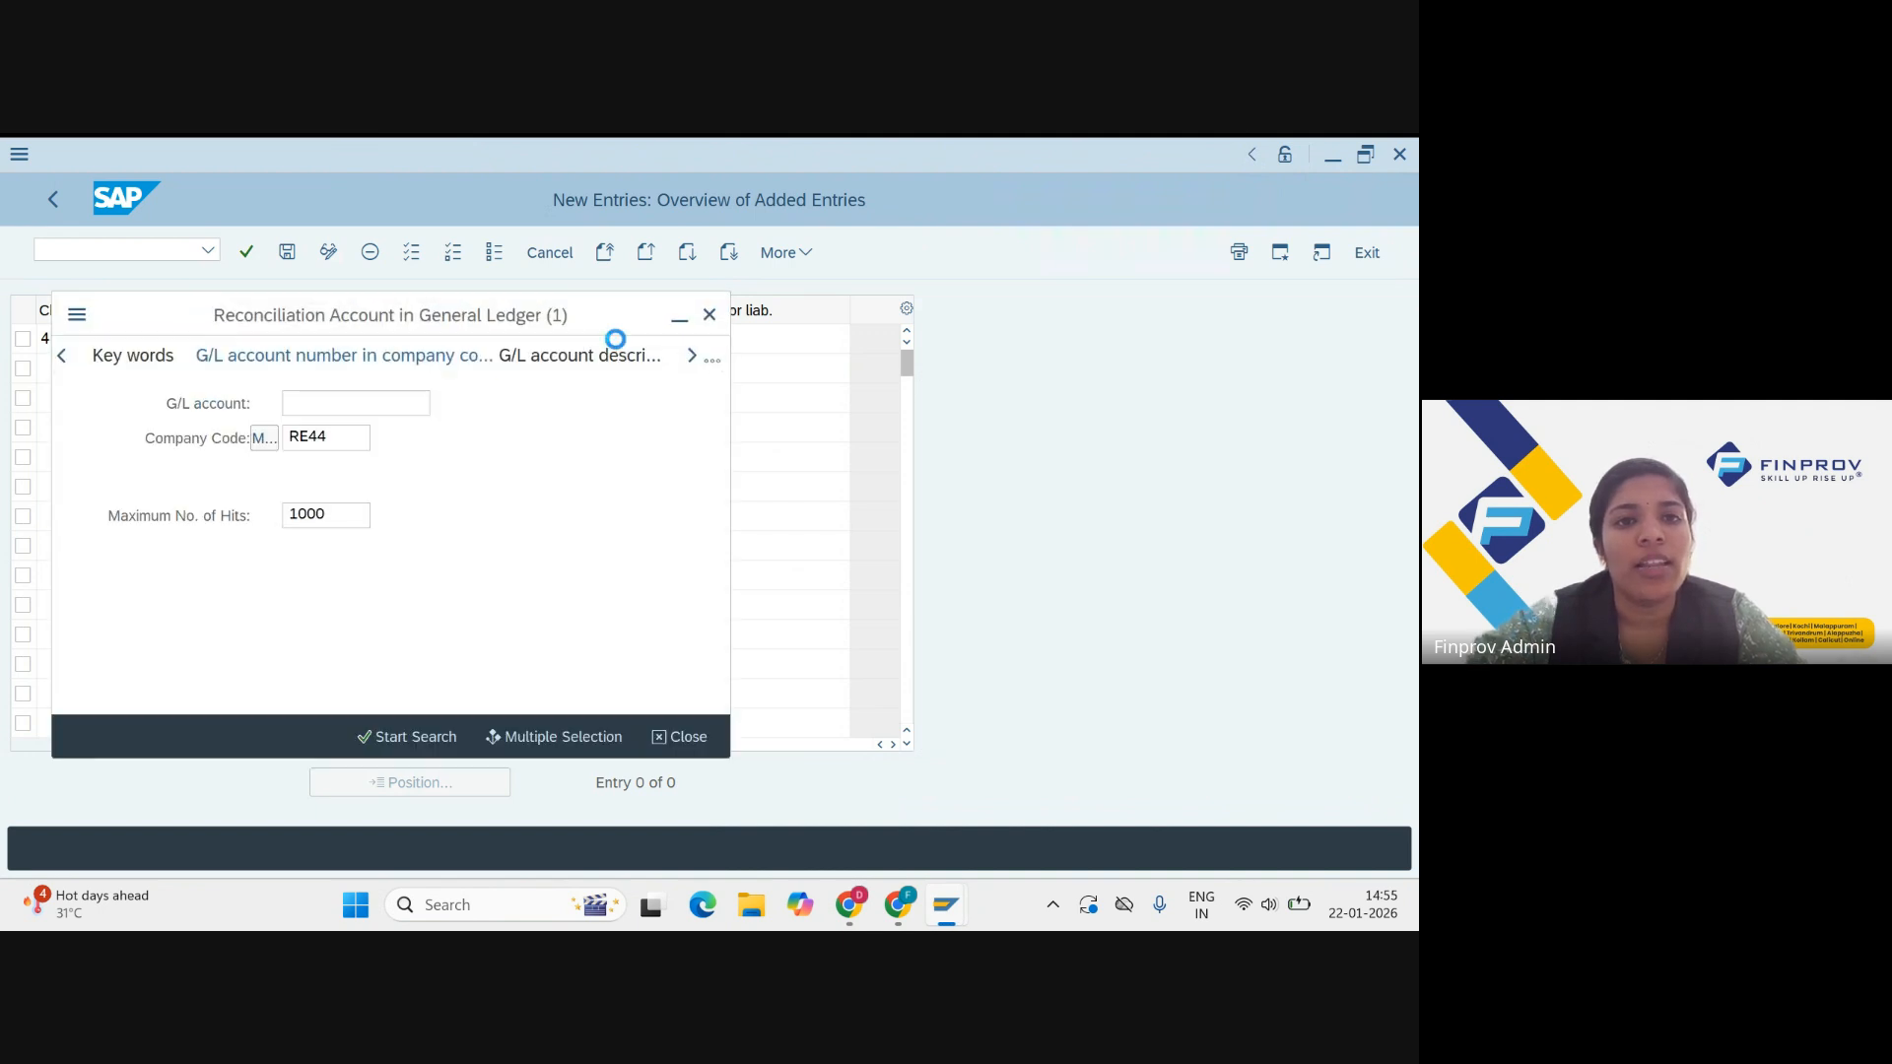
key("Return")
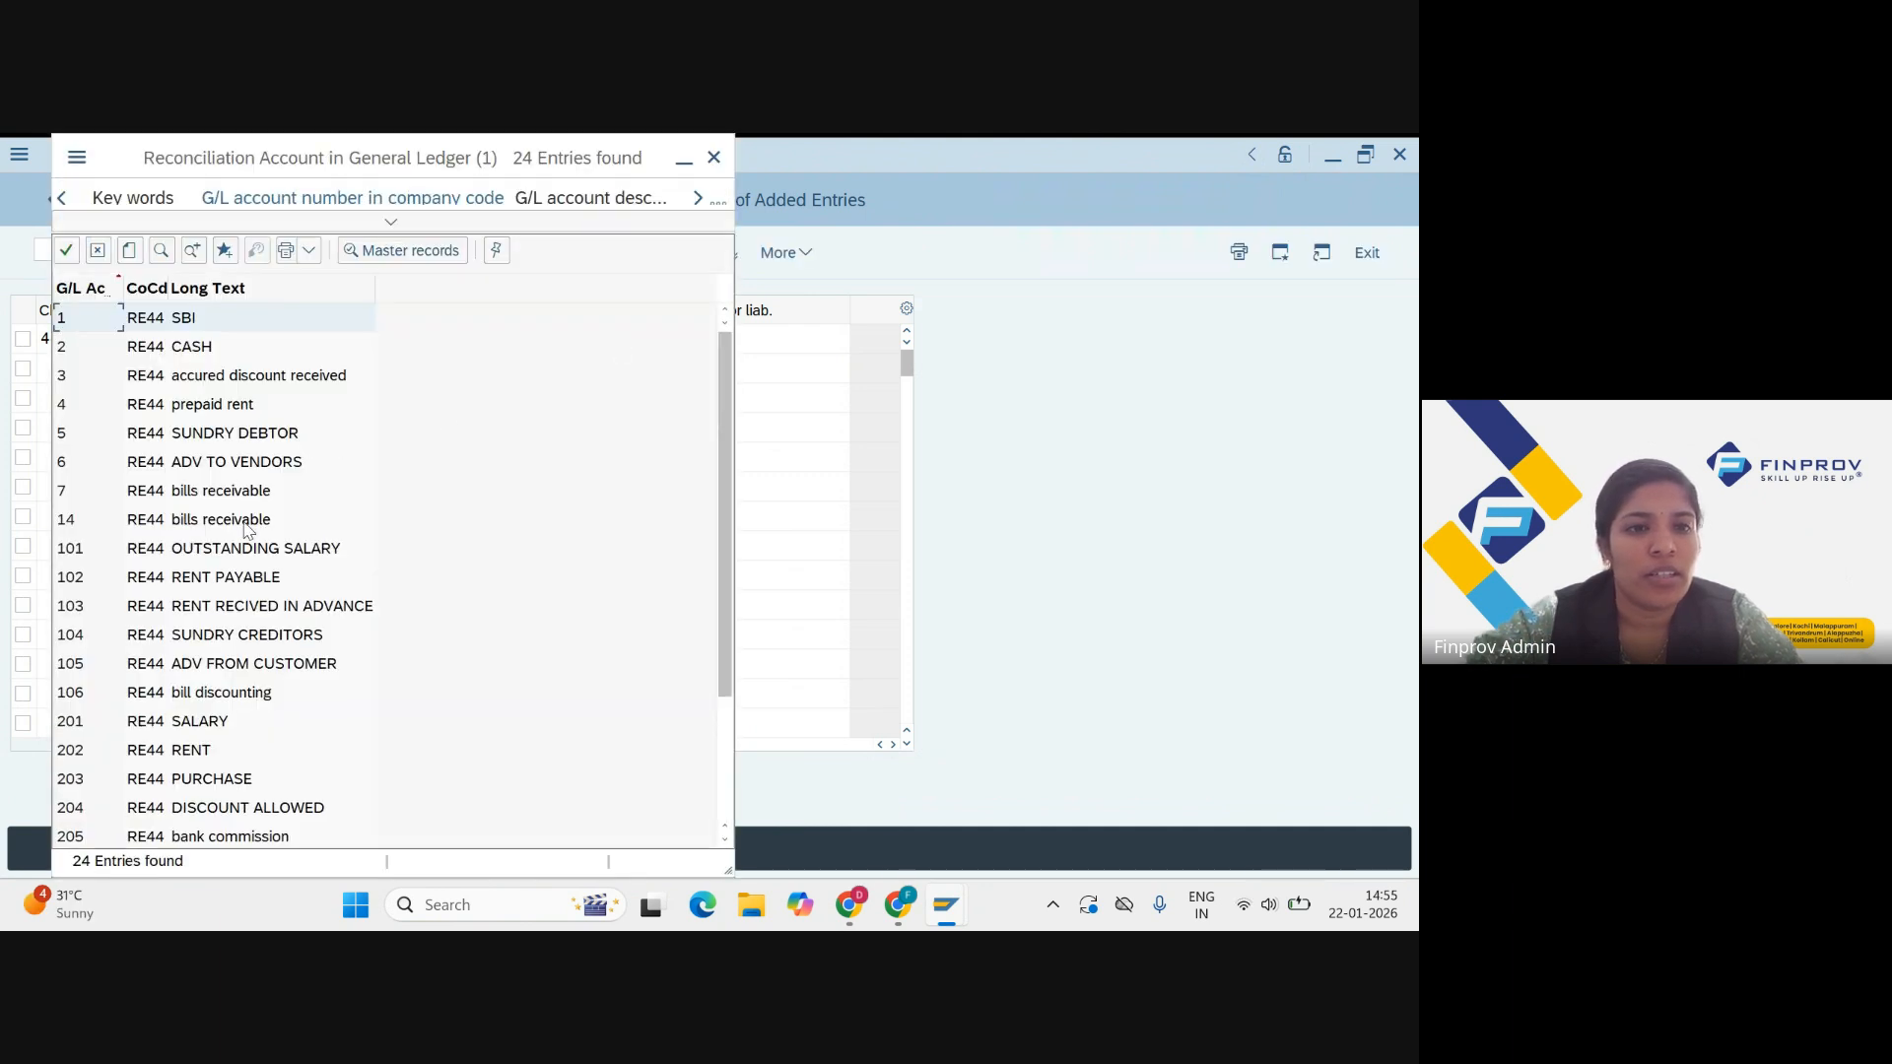
double_click(153, 443)
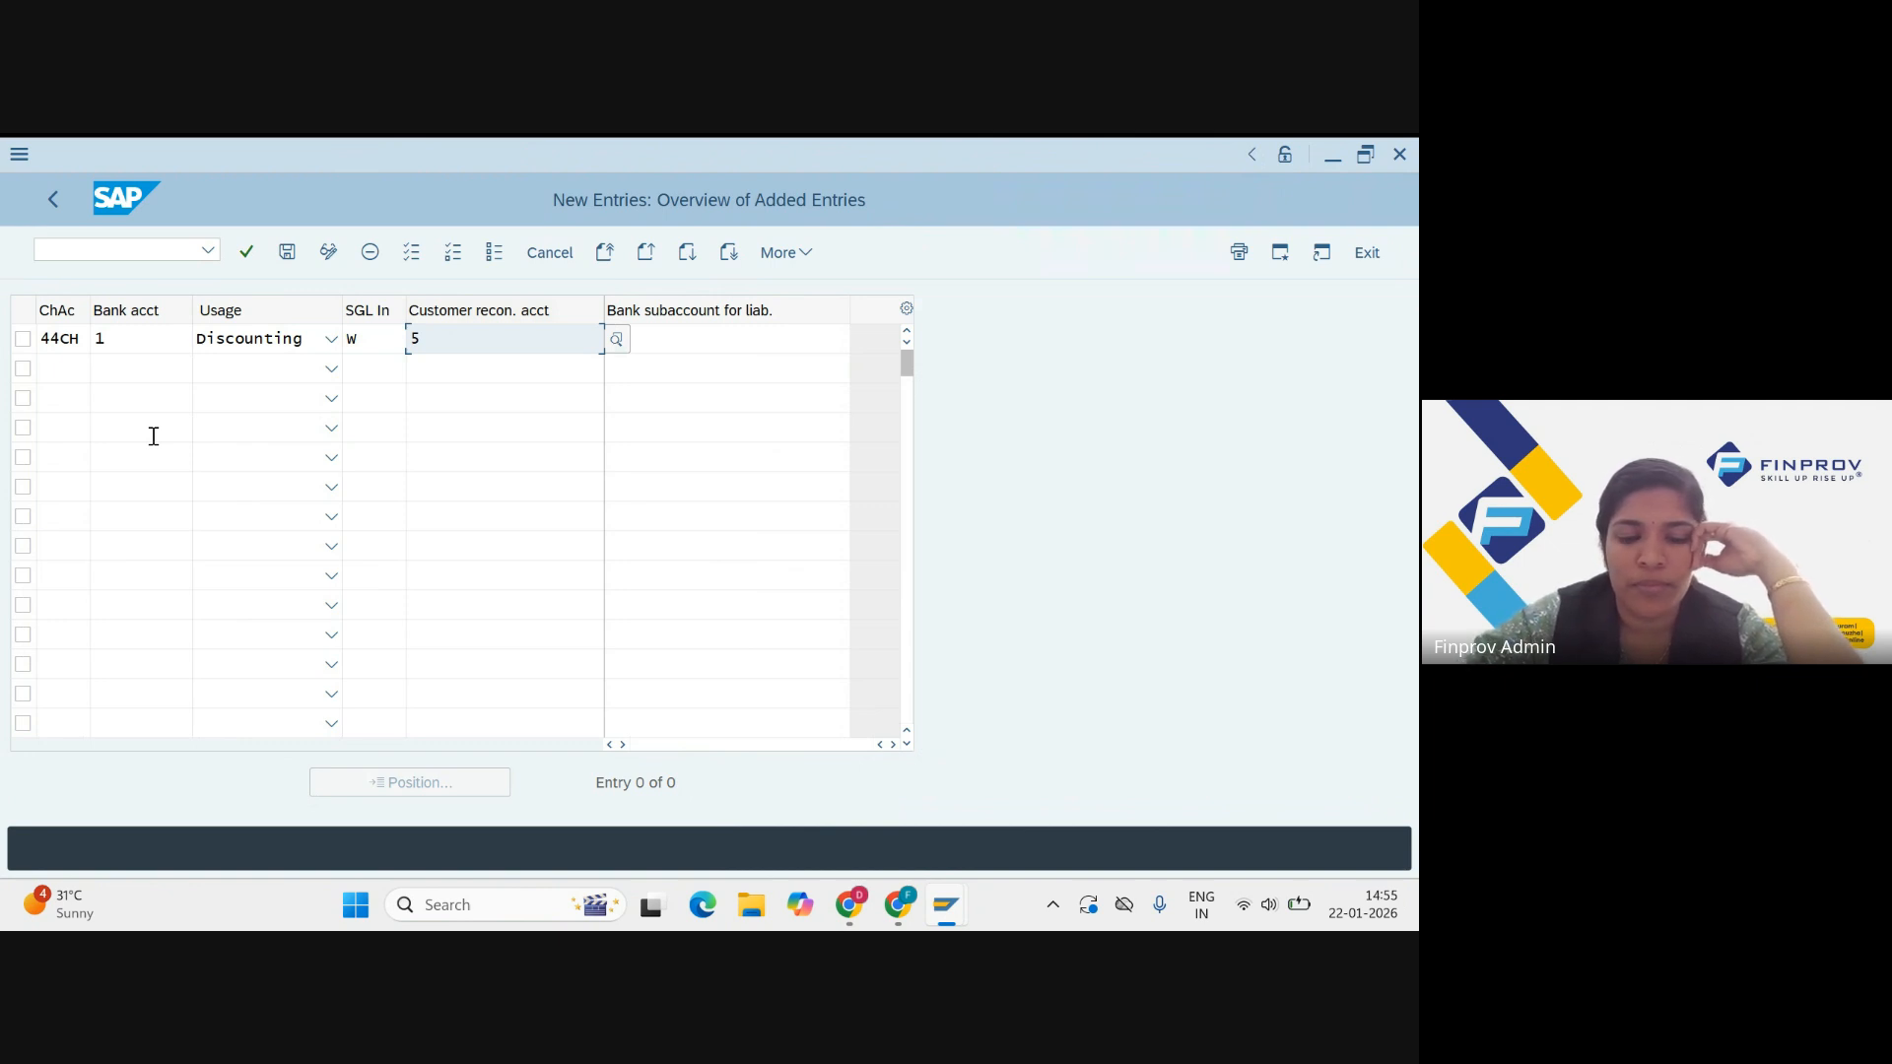
Step: Choose account 106, bill discounting, from company code RE44 as the bank subaccount for liability
left_click(680, 341)
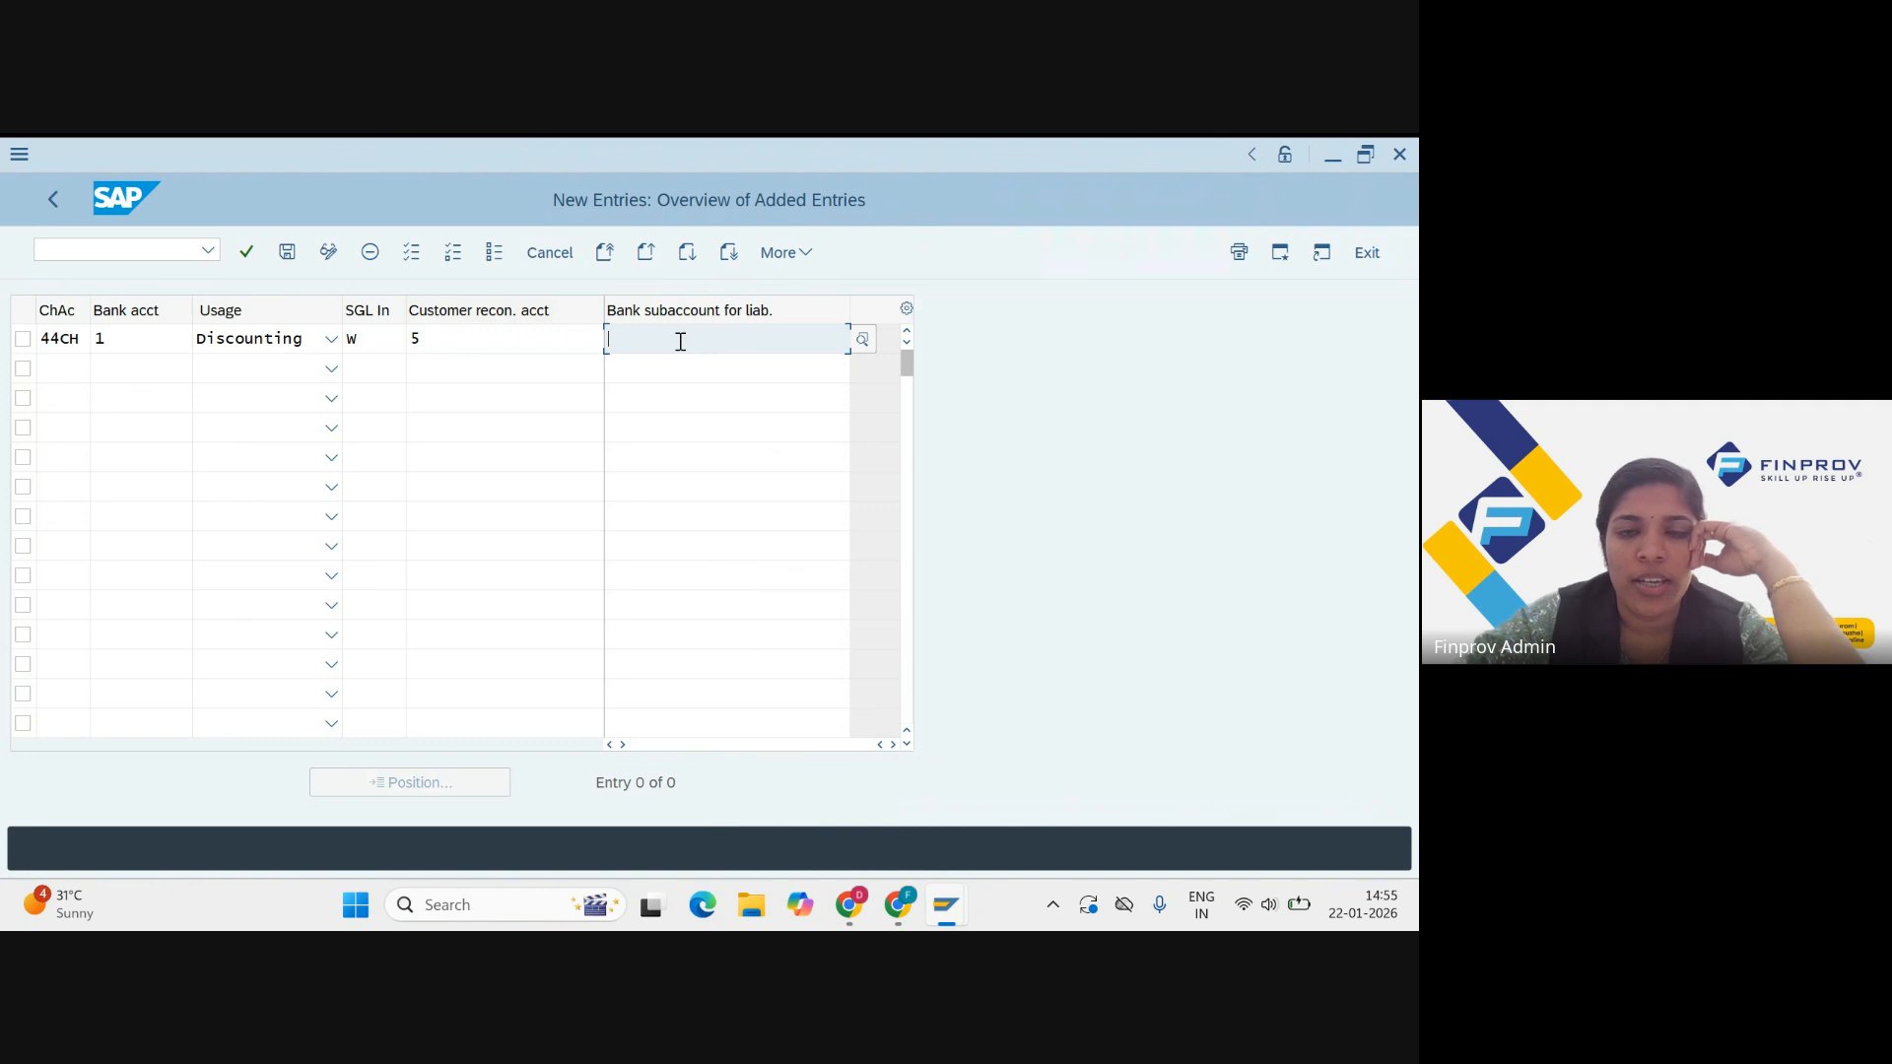
left_click(865, 350)
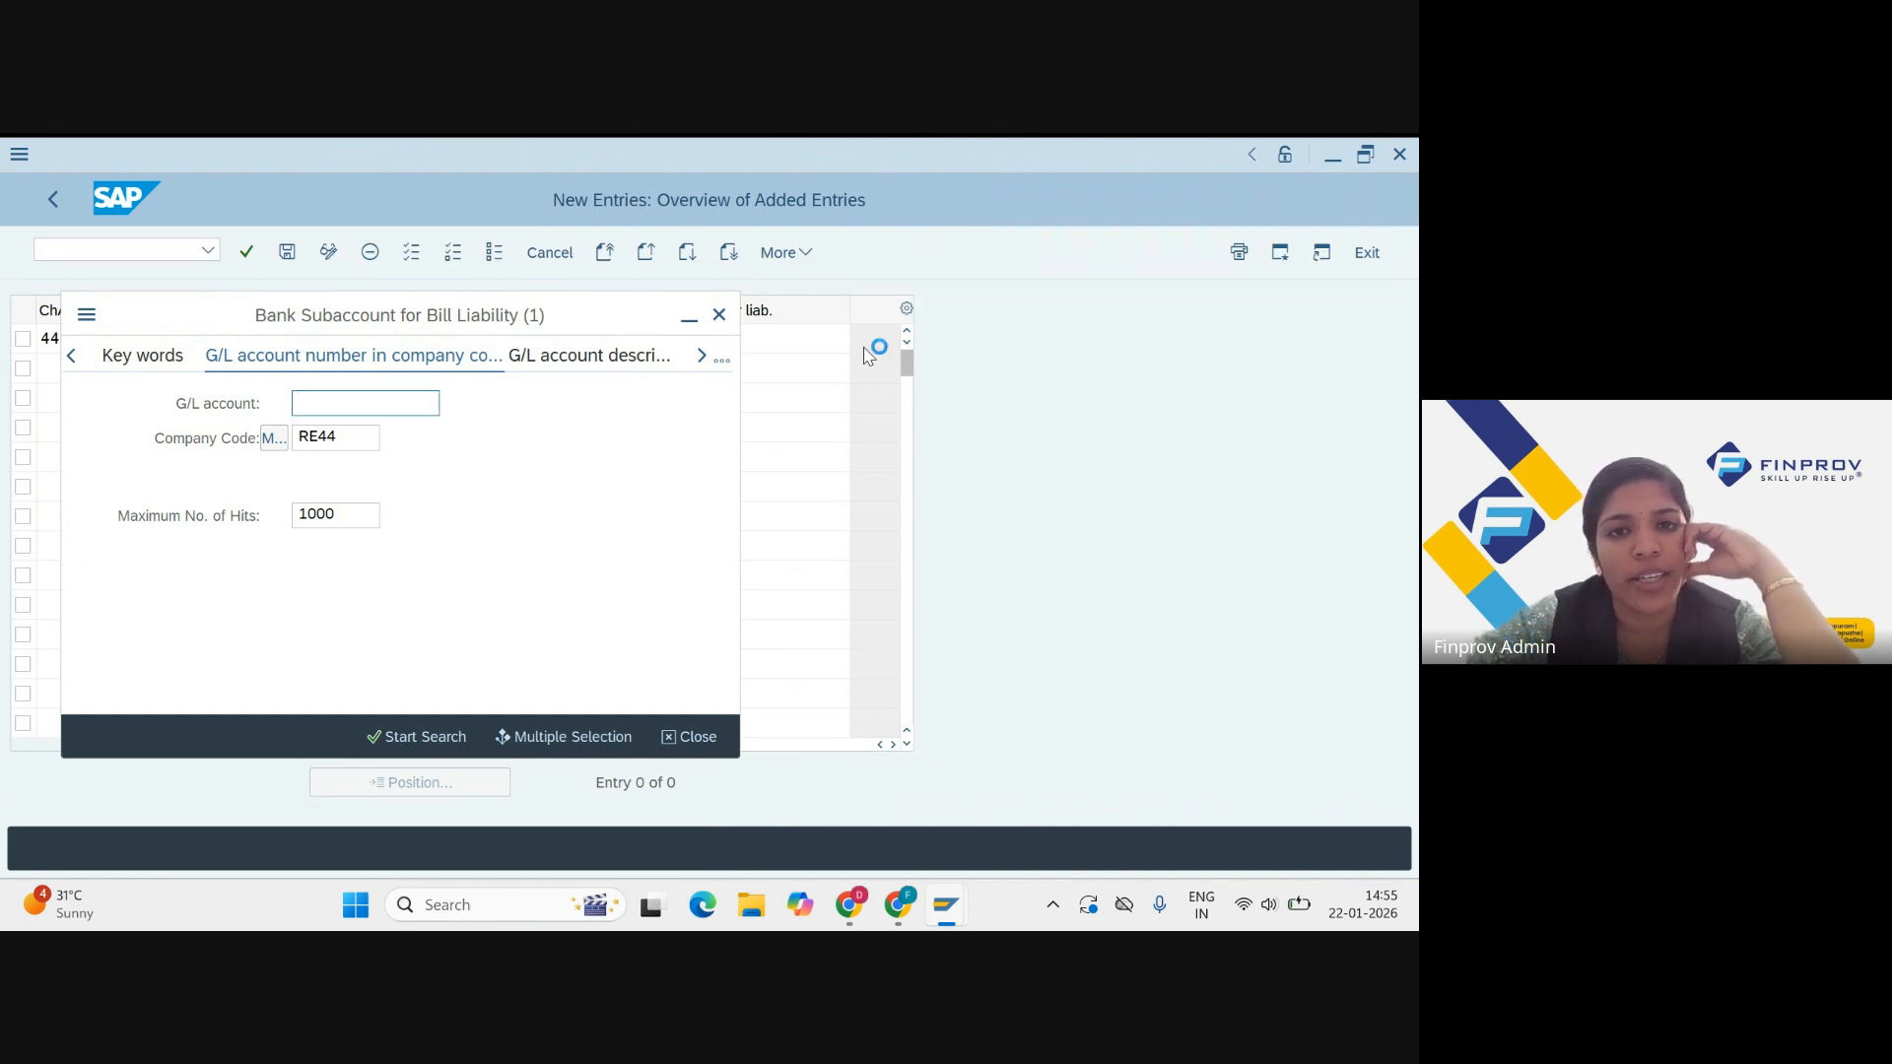
key("Return")
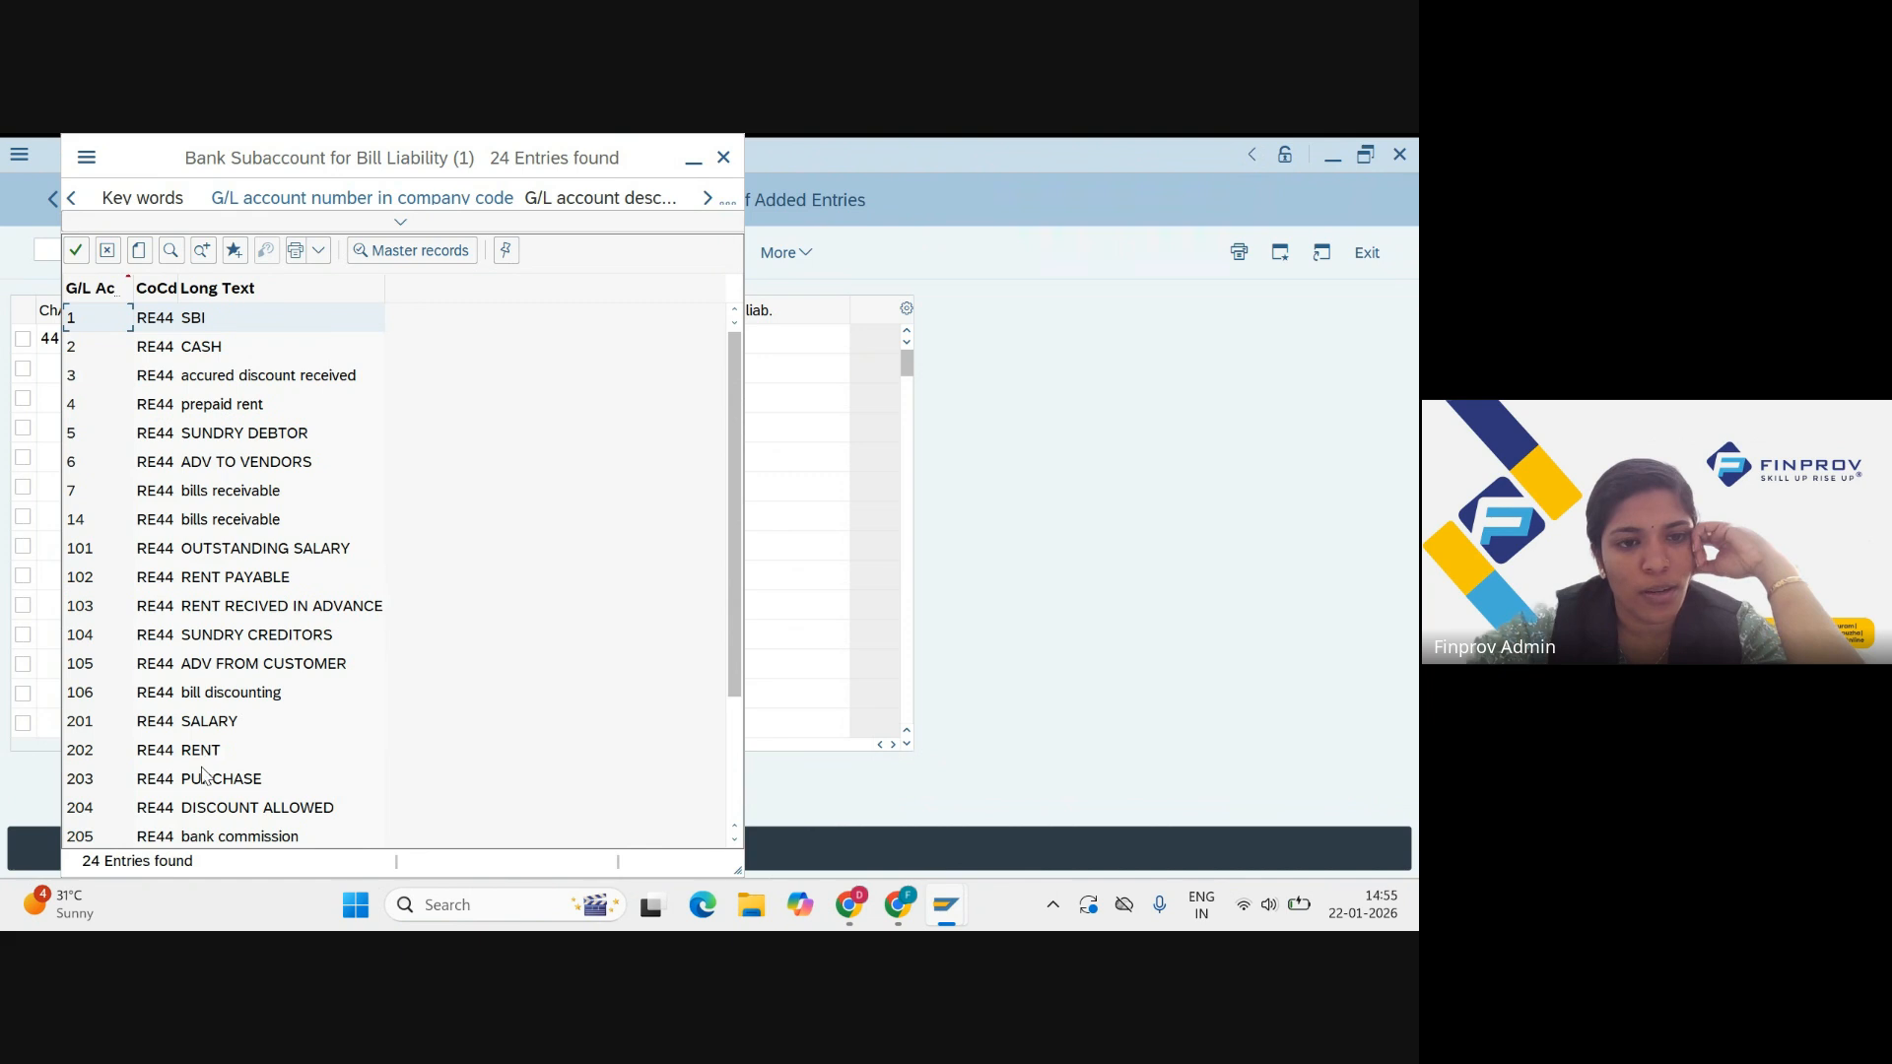
left_click(210, 696)
double_click(210, 695)
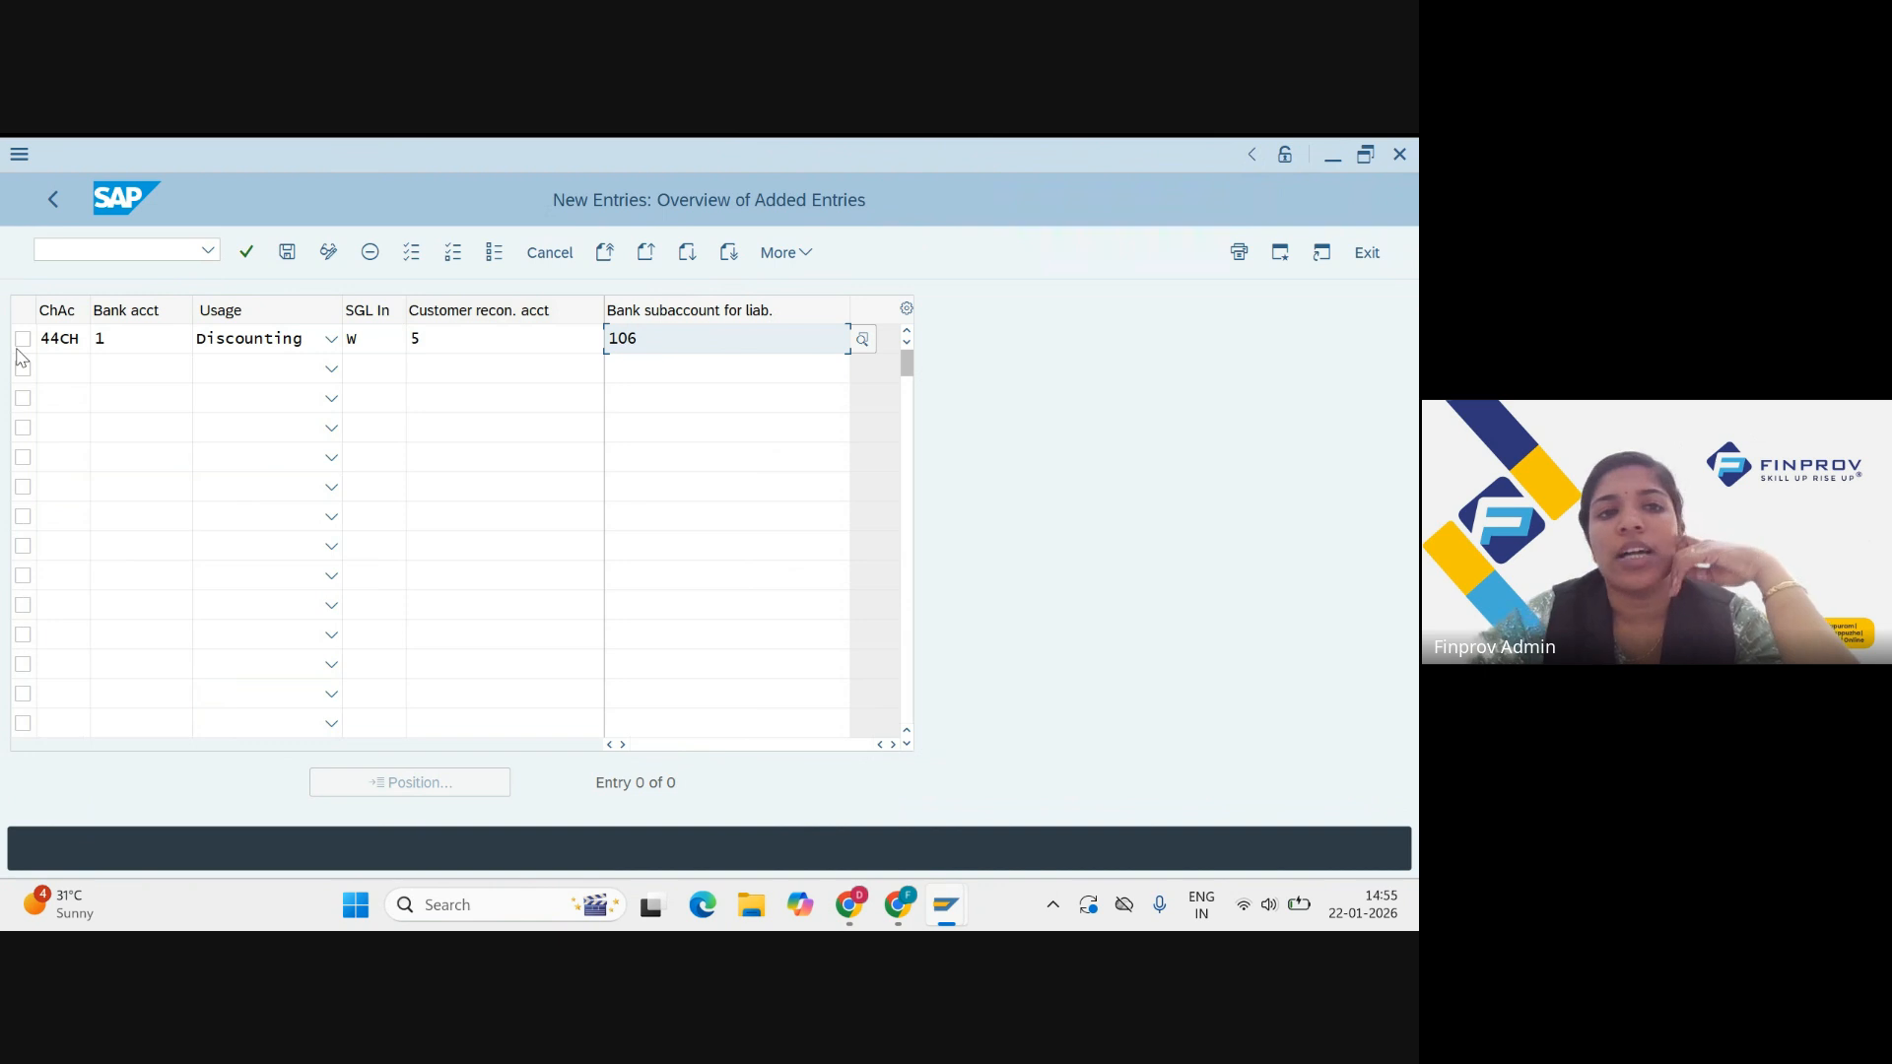
left_click(118, 348)
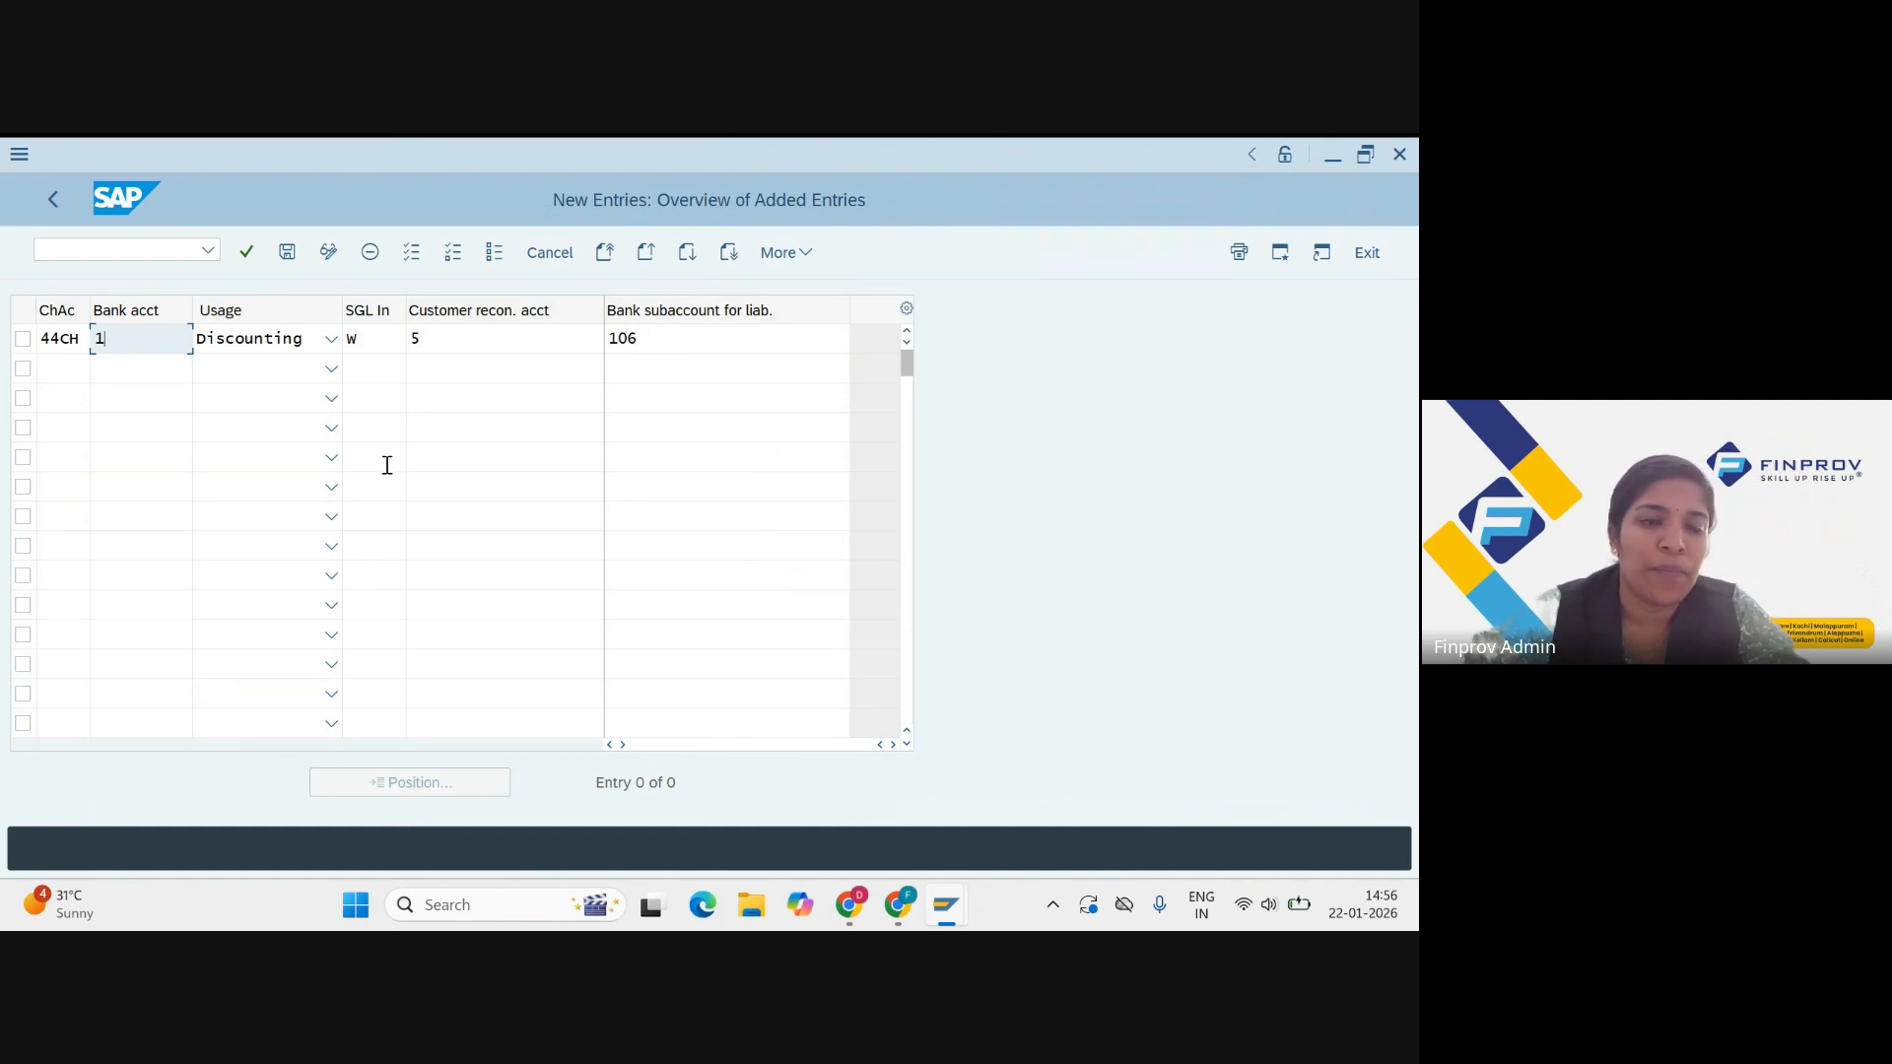
Step: Save the bank subaccount entry and accept the proposed customizing request
left_click(287, 253)
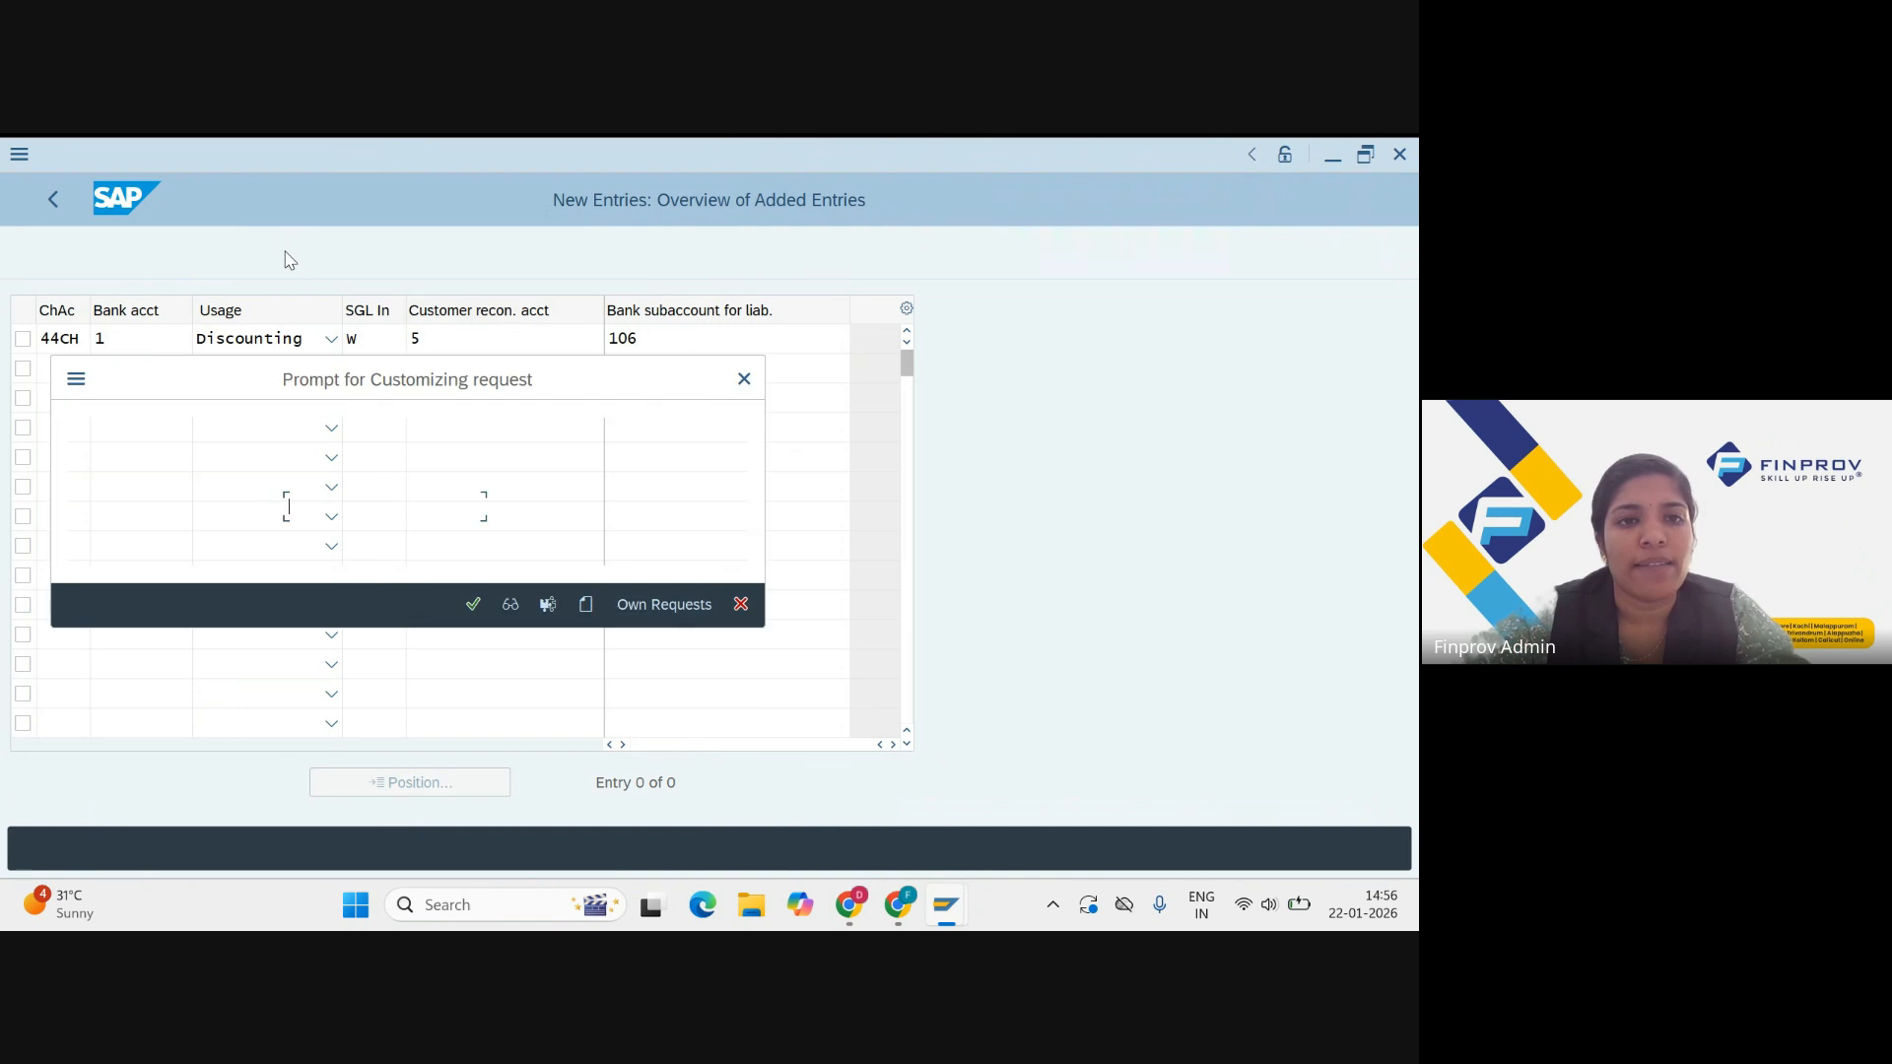
key("Return")
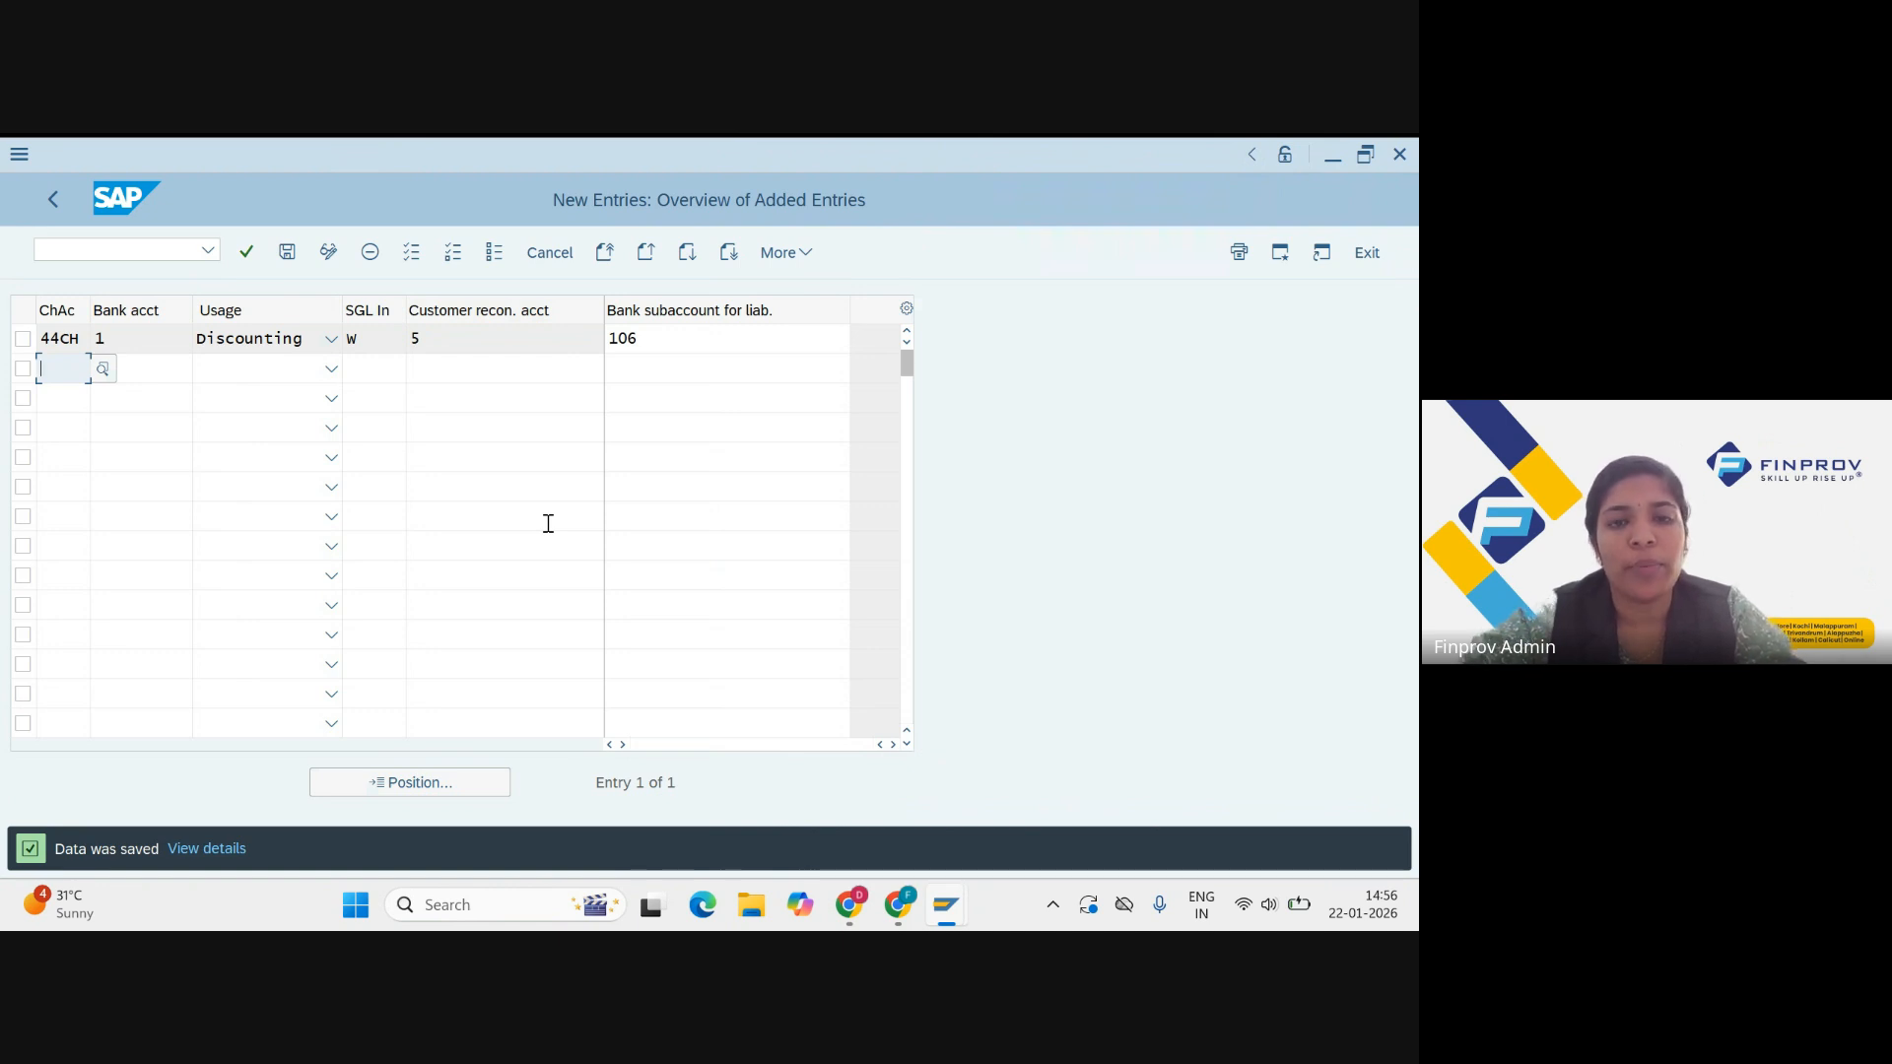
Step: Switch to the bill of exchange PDF in Chrome and read ahead to the Define Bill of Exchange Portfolio path
mouse_move(850, 905)
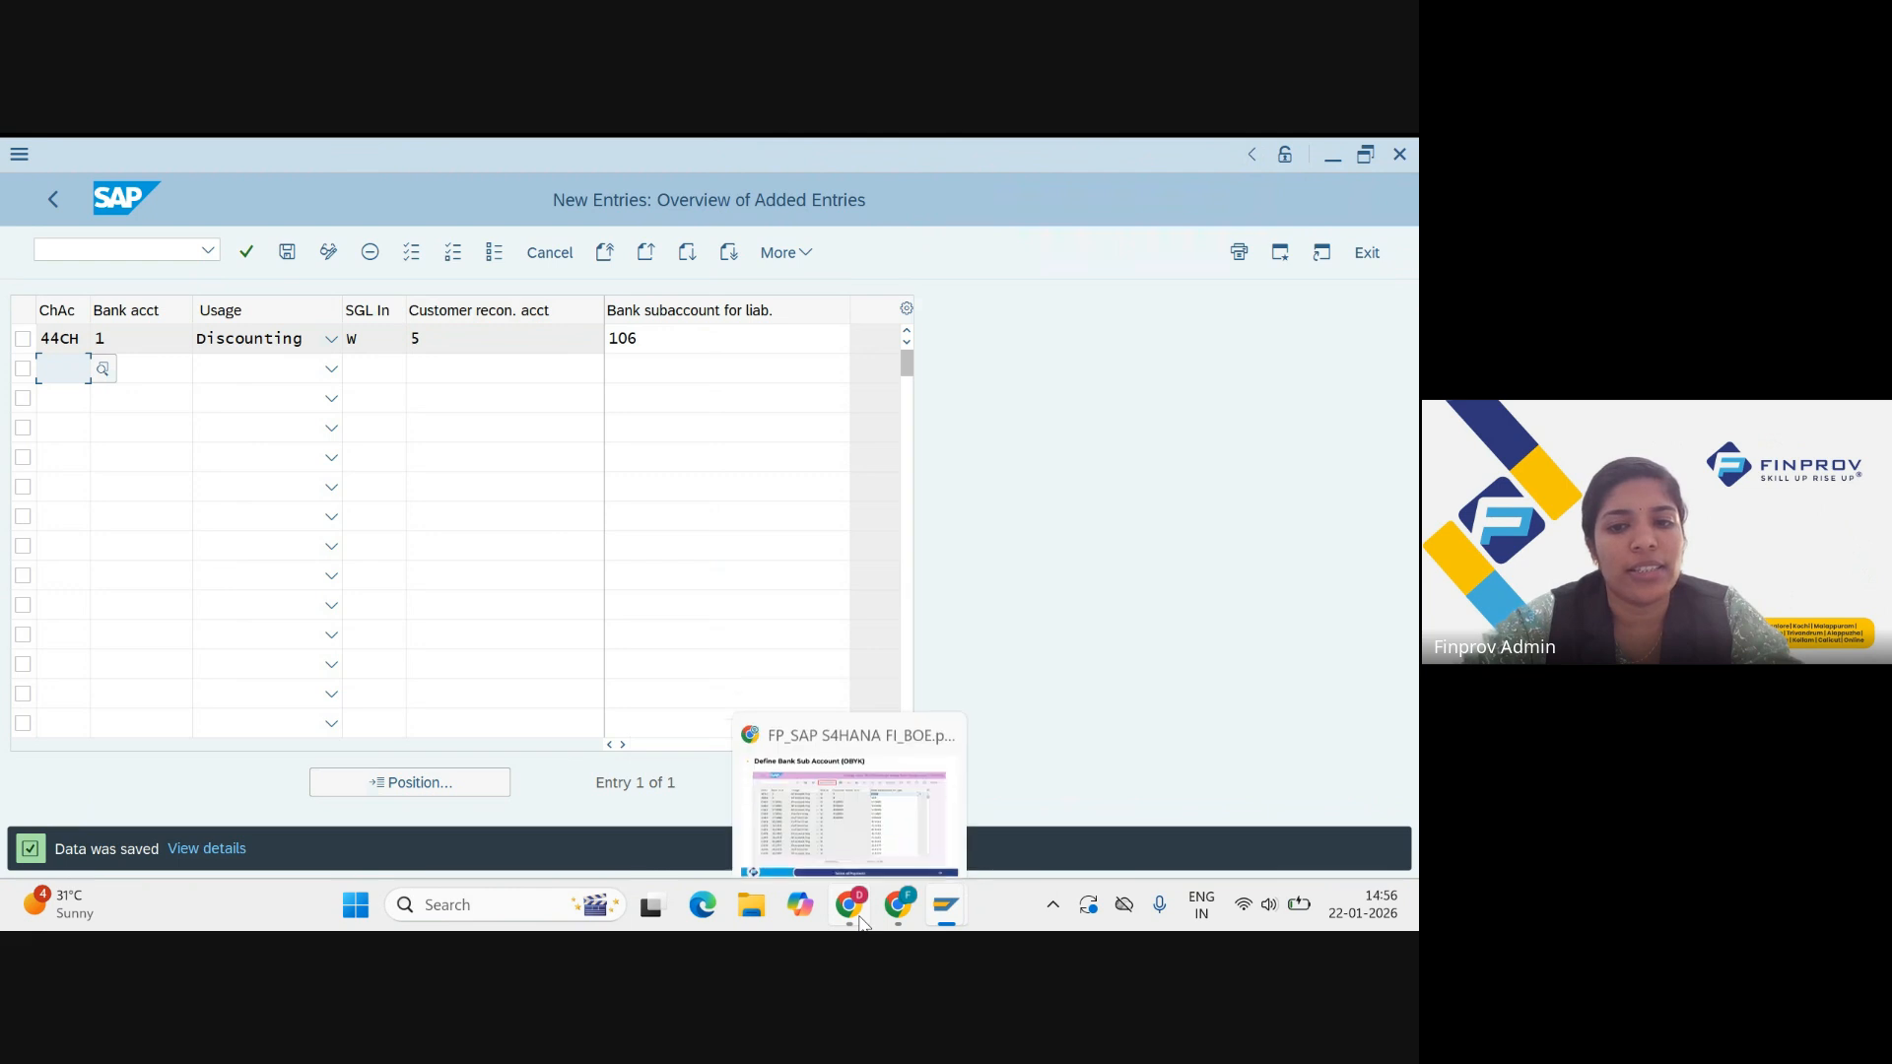
left_click(826, 827)
key("Right")
key("Right")
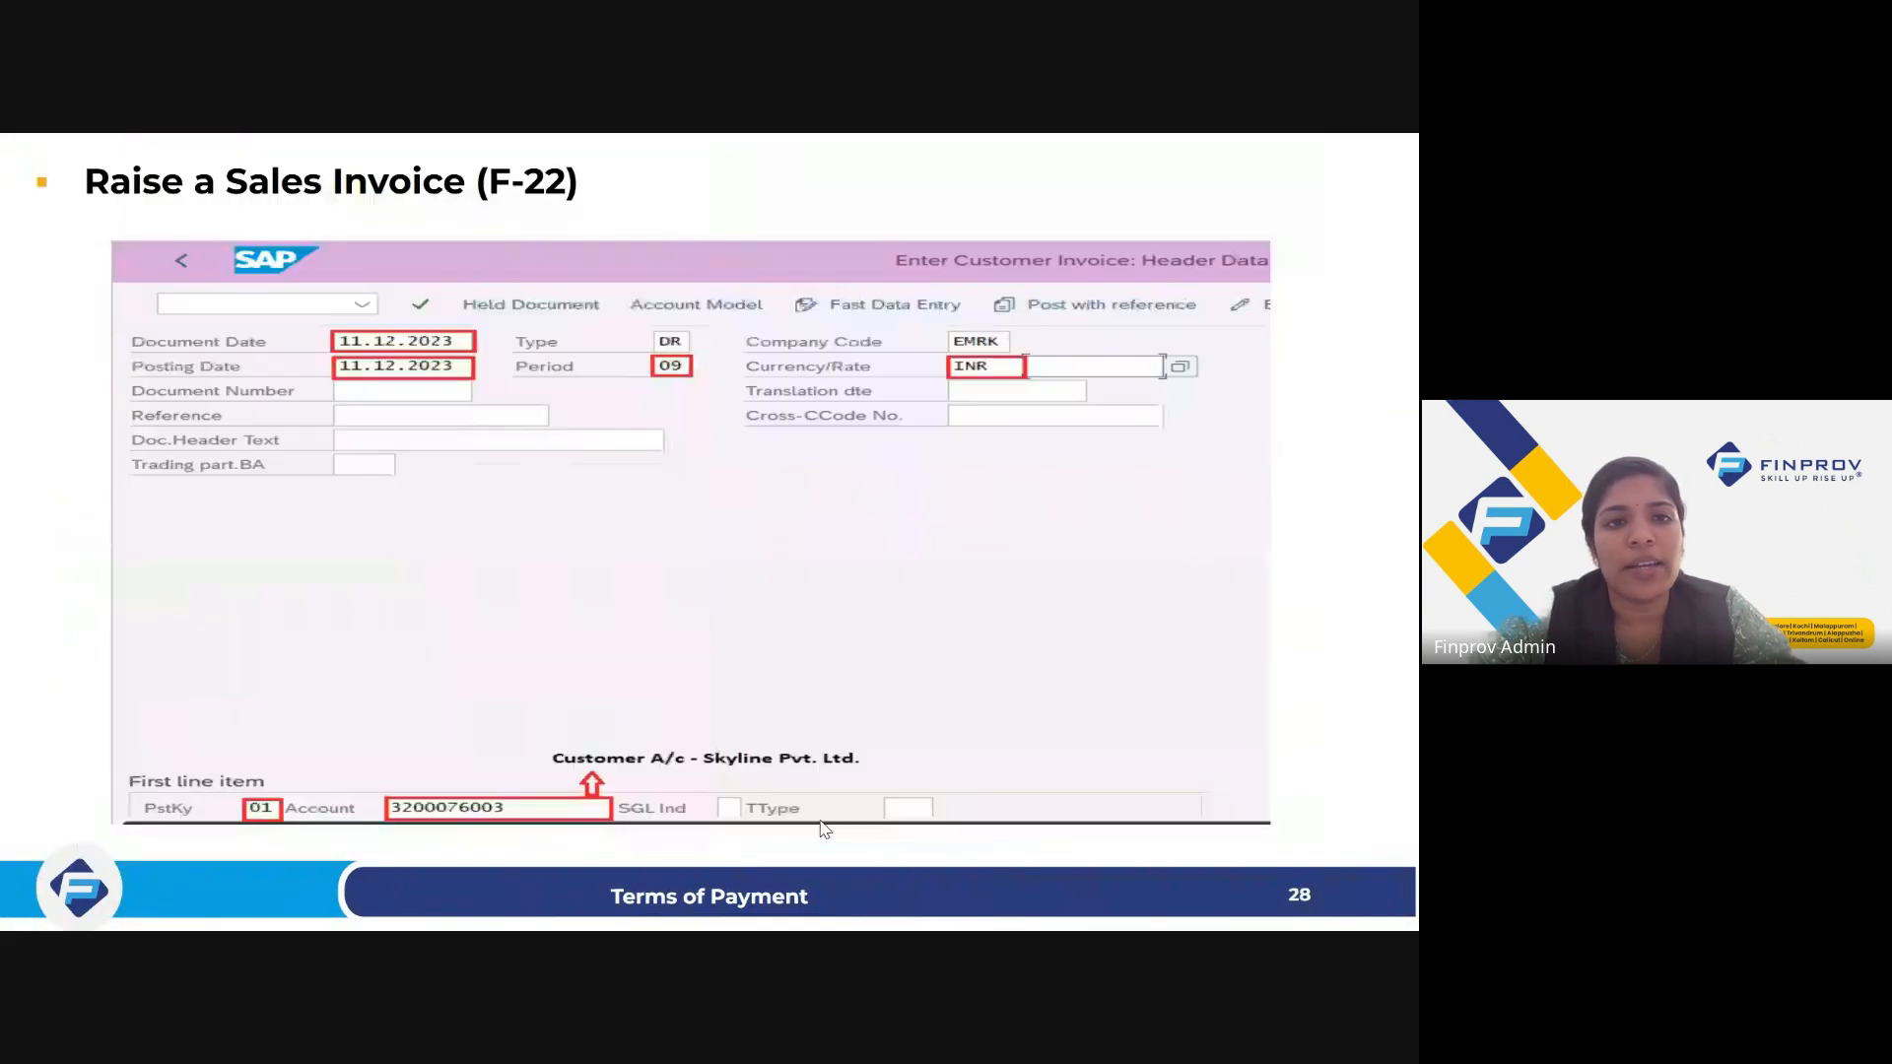
key("Right")
key("Right")
key("Right")
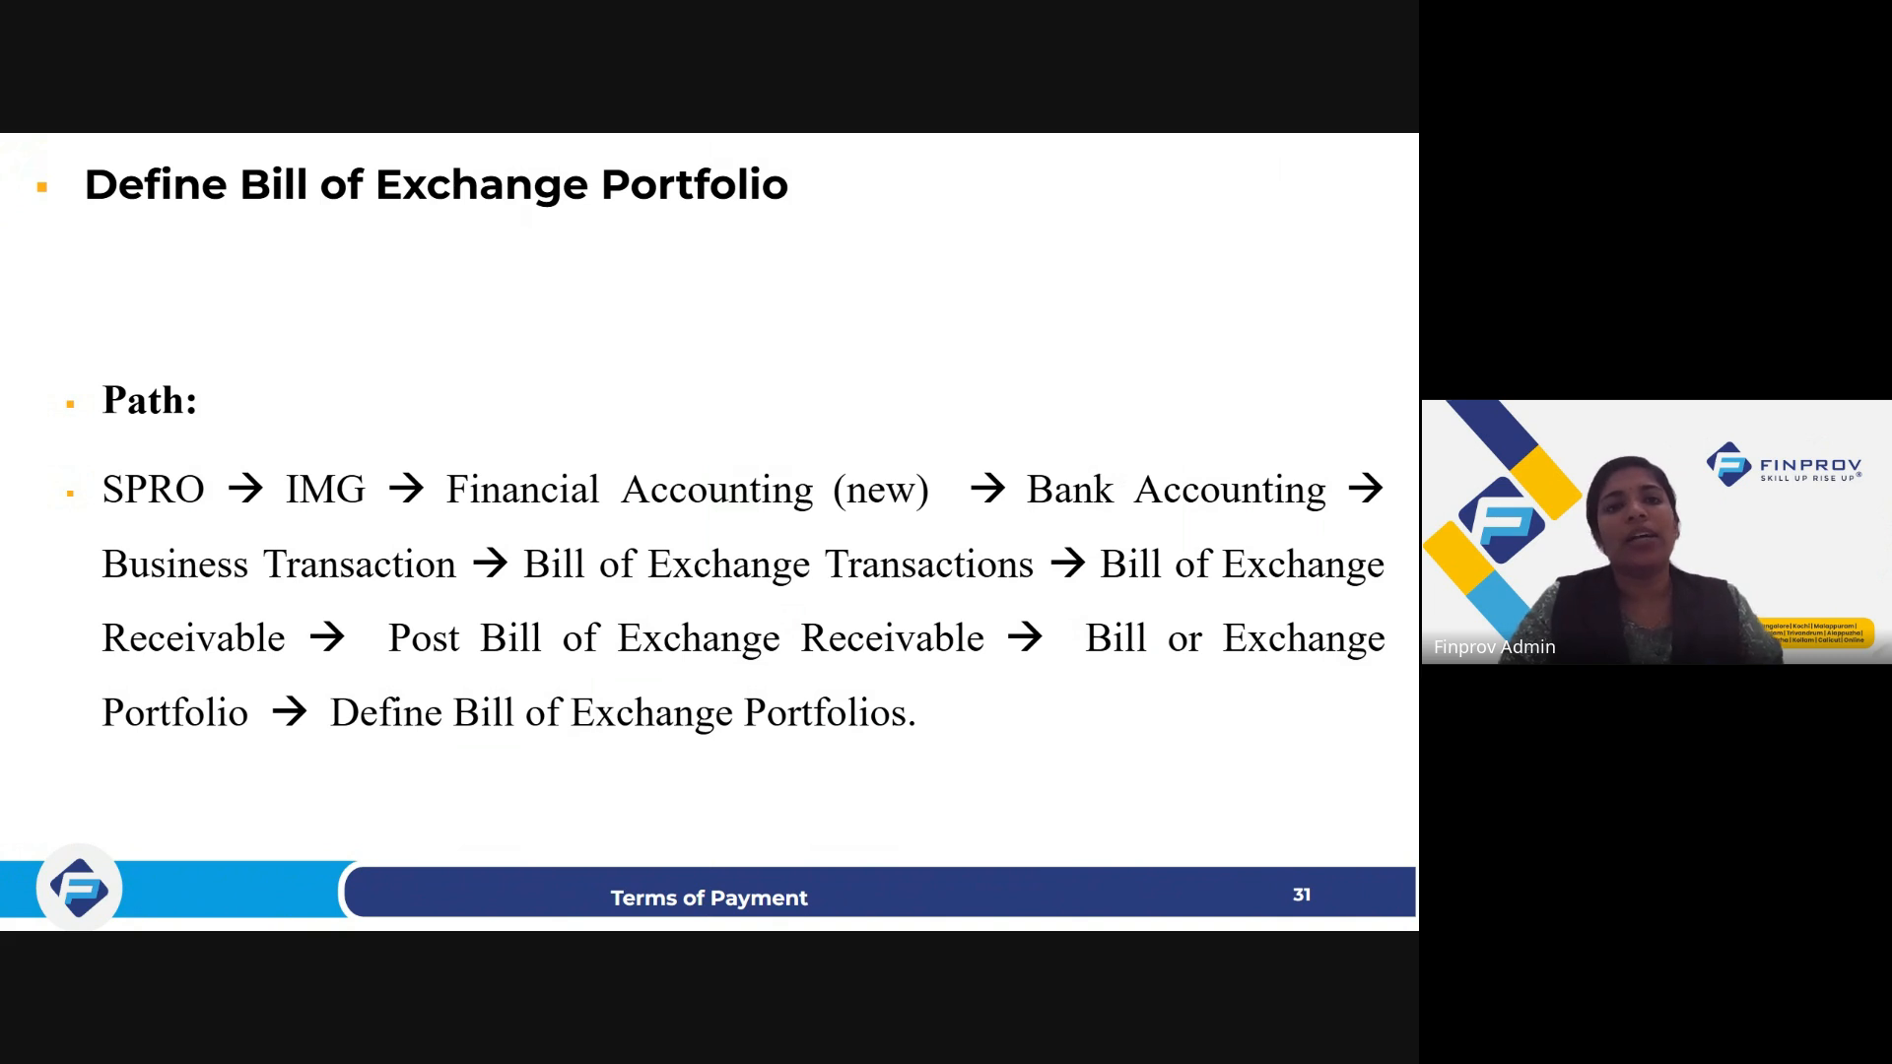
Step: Switch back to SAP and go to the project customizing transaction with /NSPRO
key("alt+Tab")
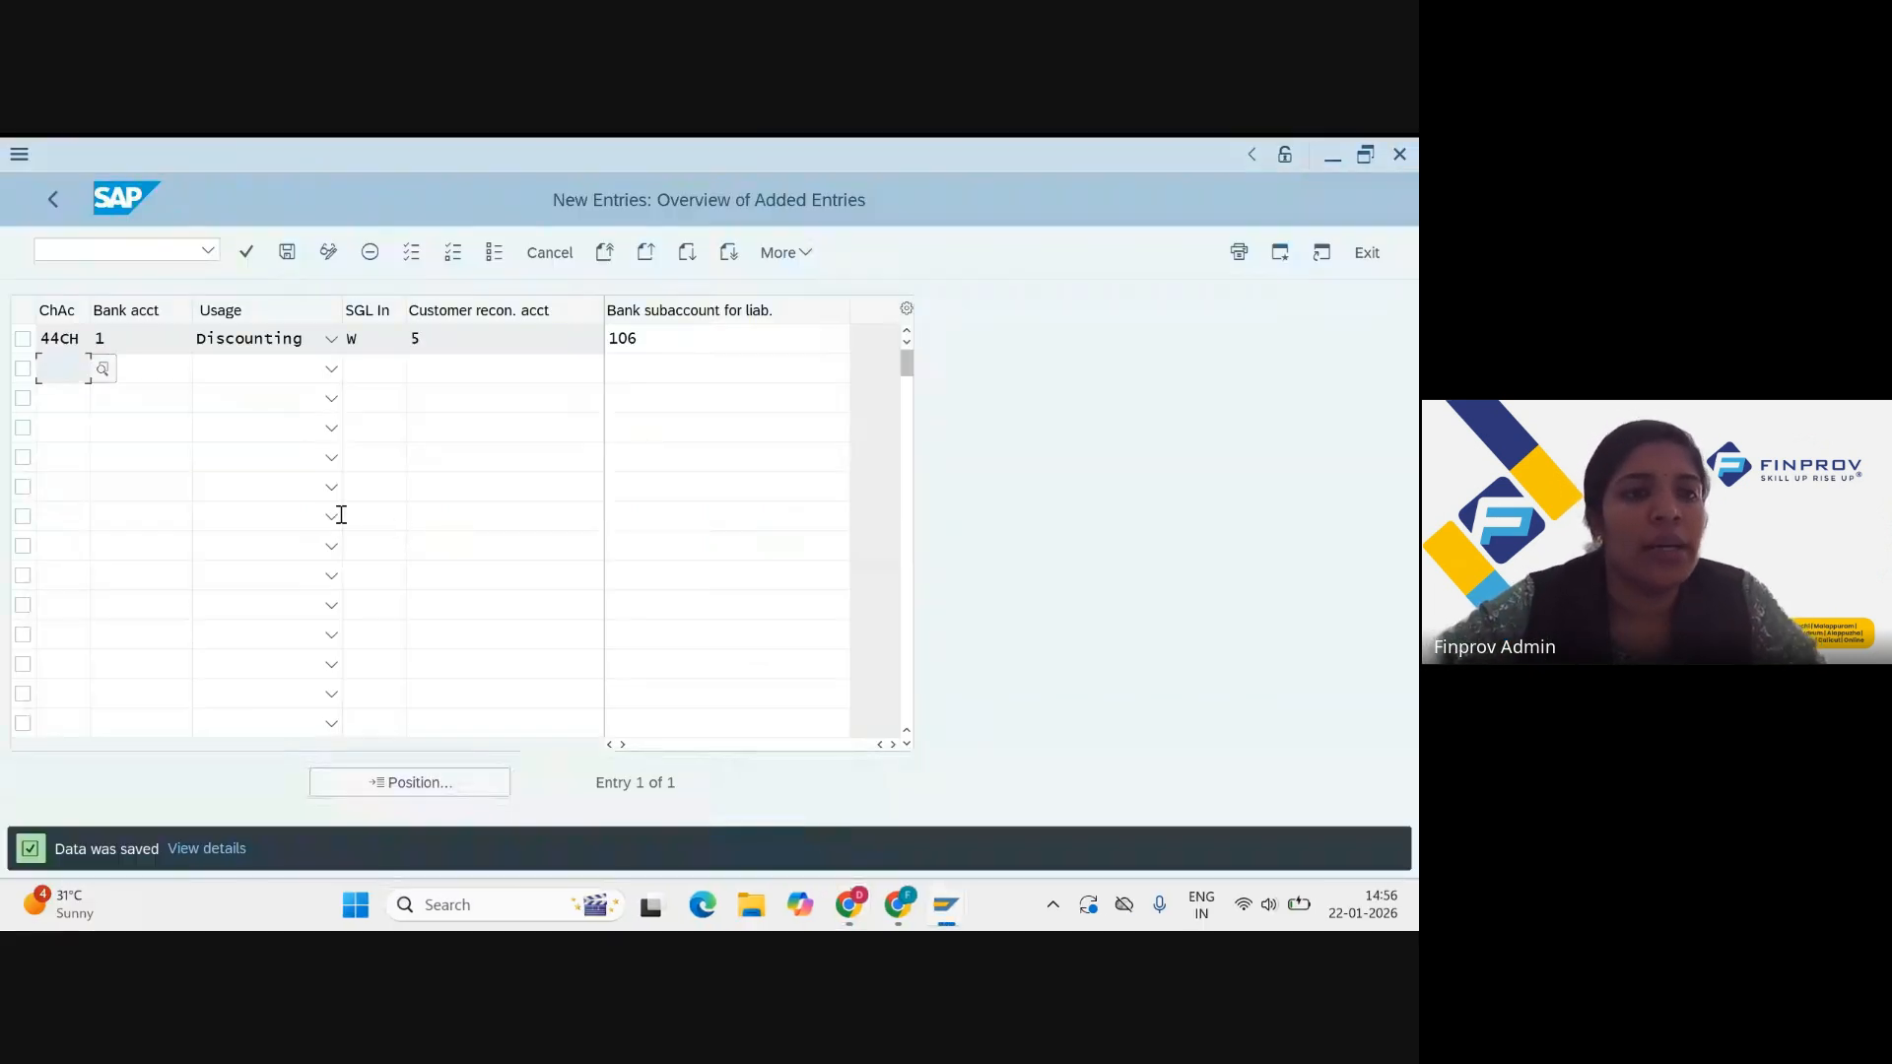
left_click(144, 244)
type("/N")
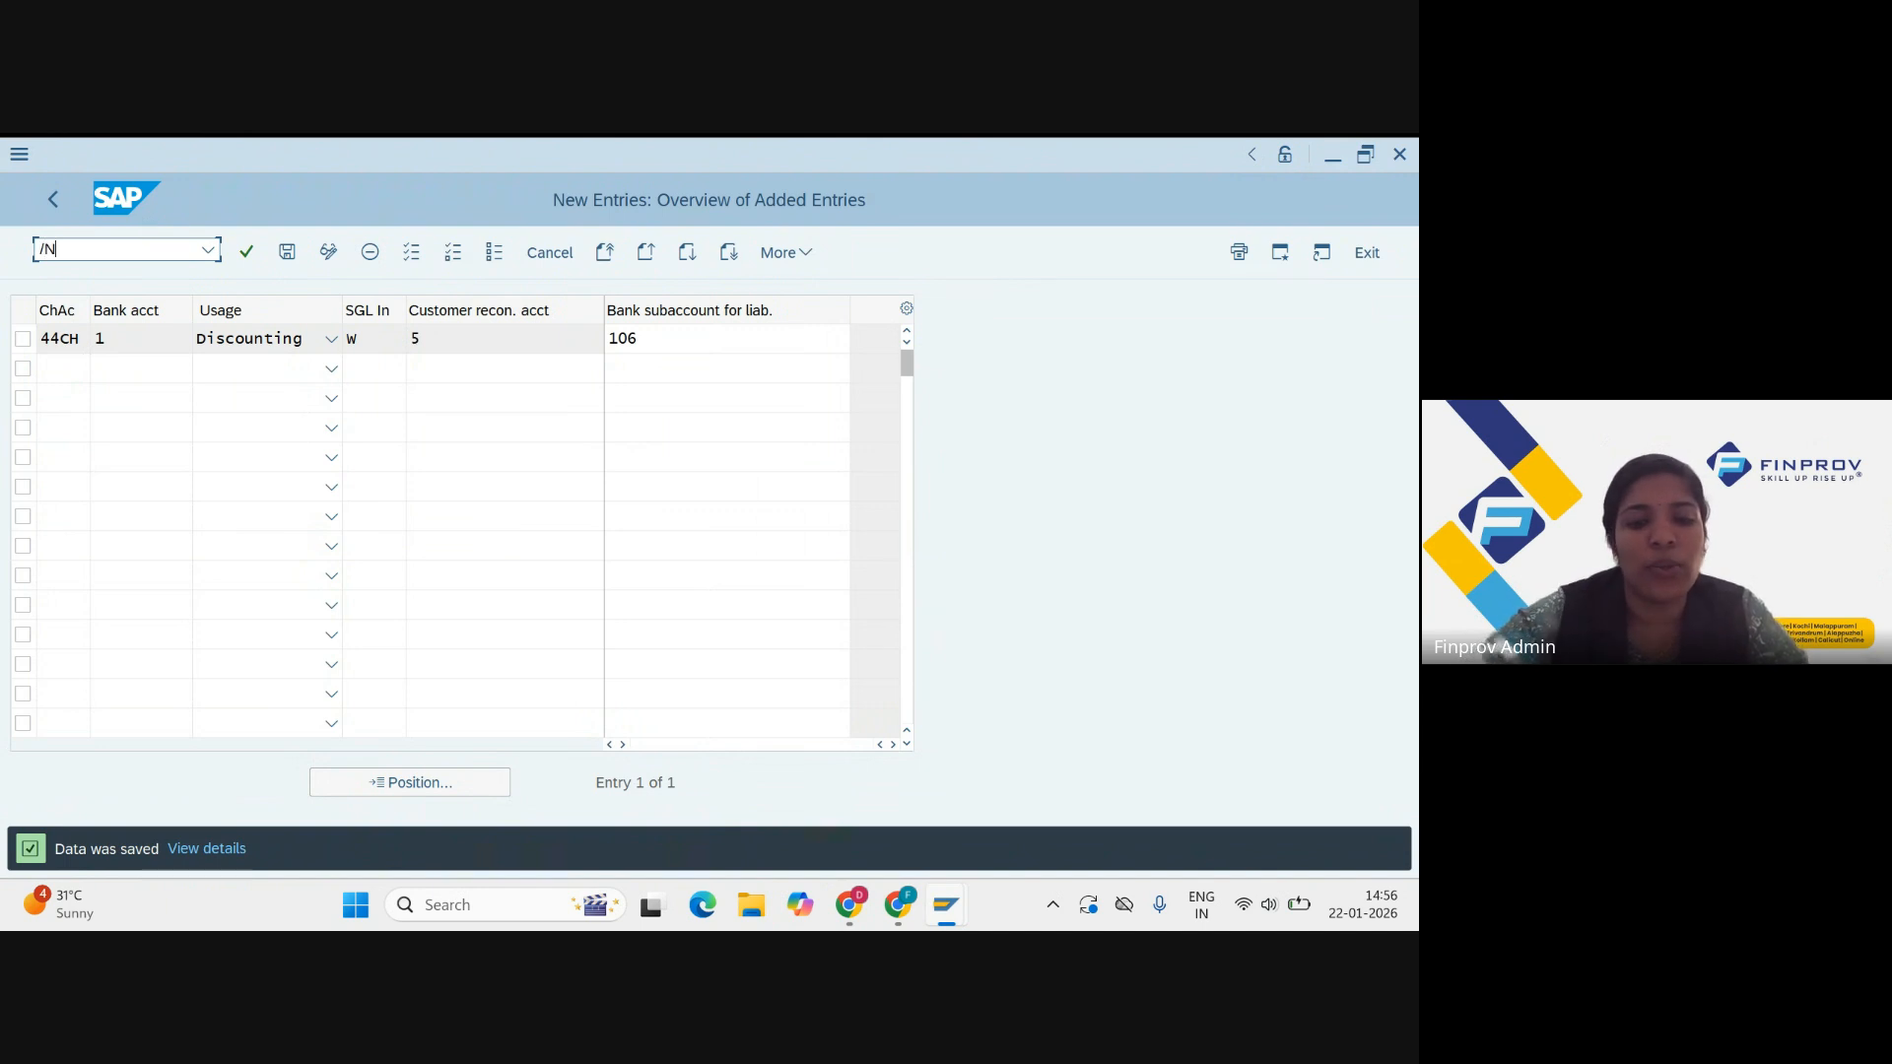
type("SPRO")
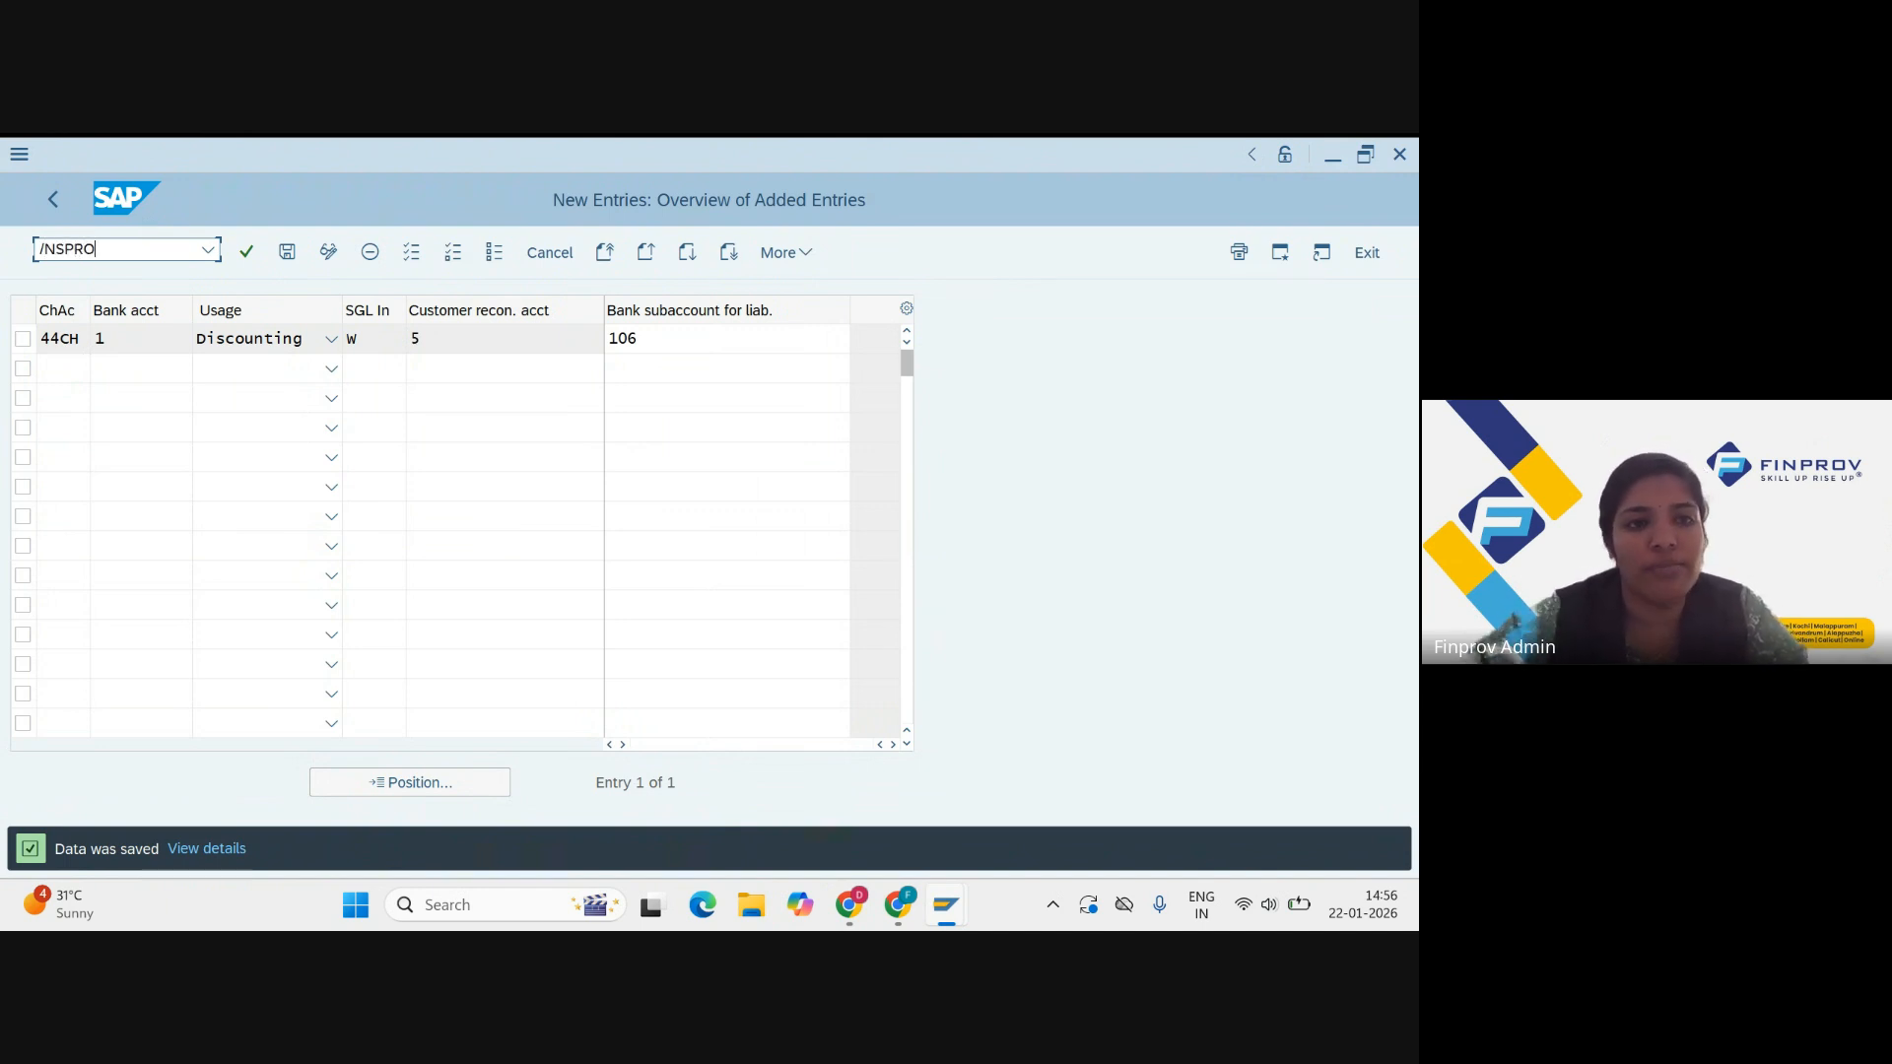
key("Return")
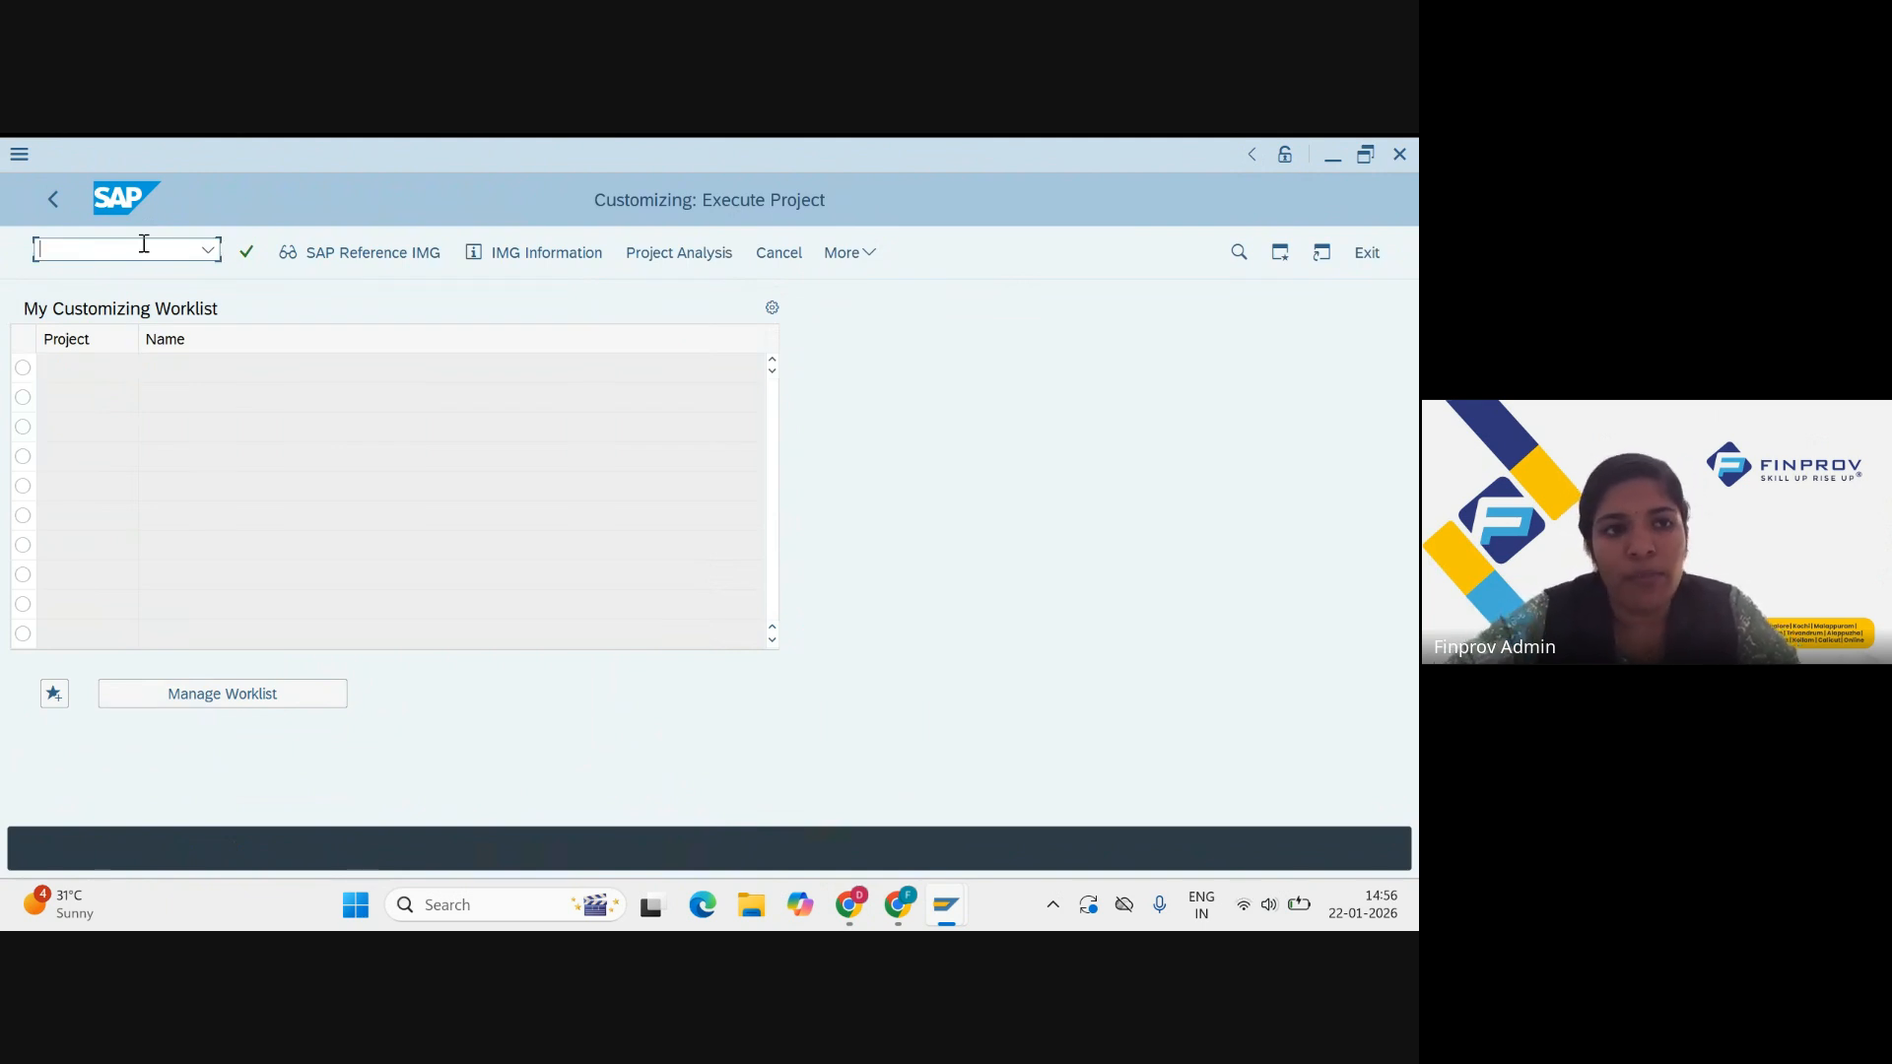
type("SPRO")
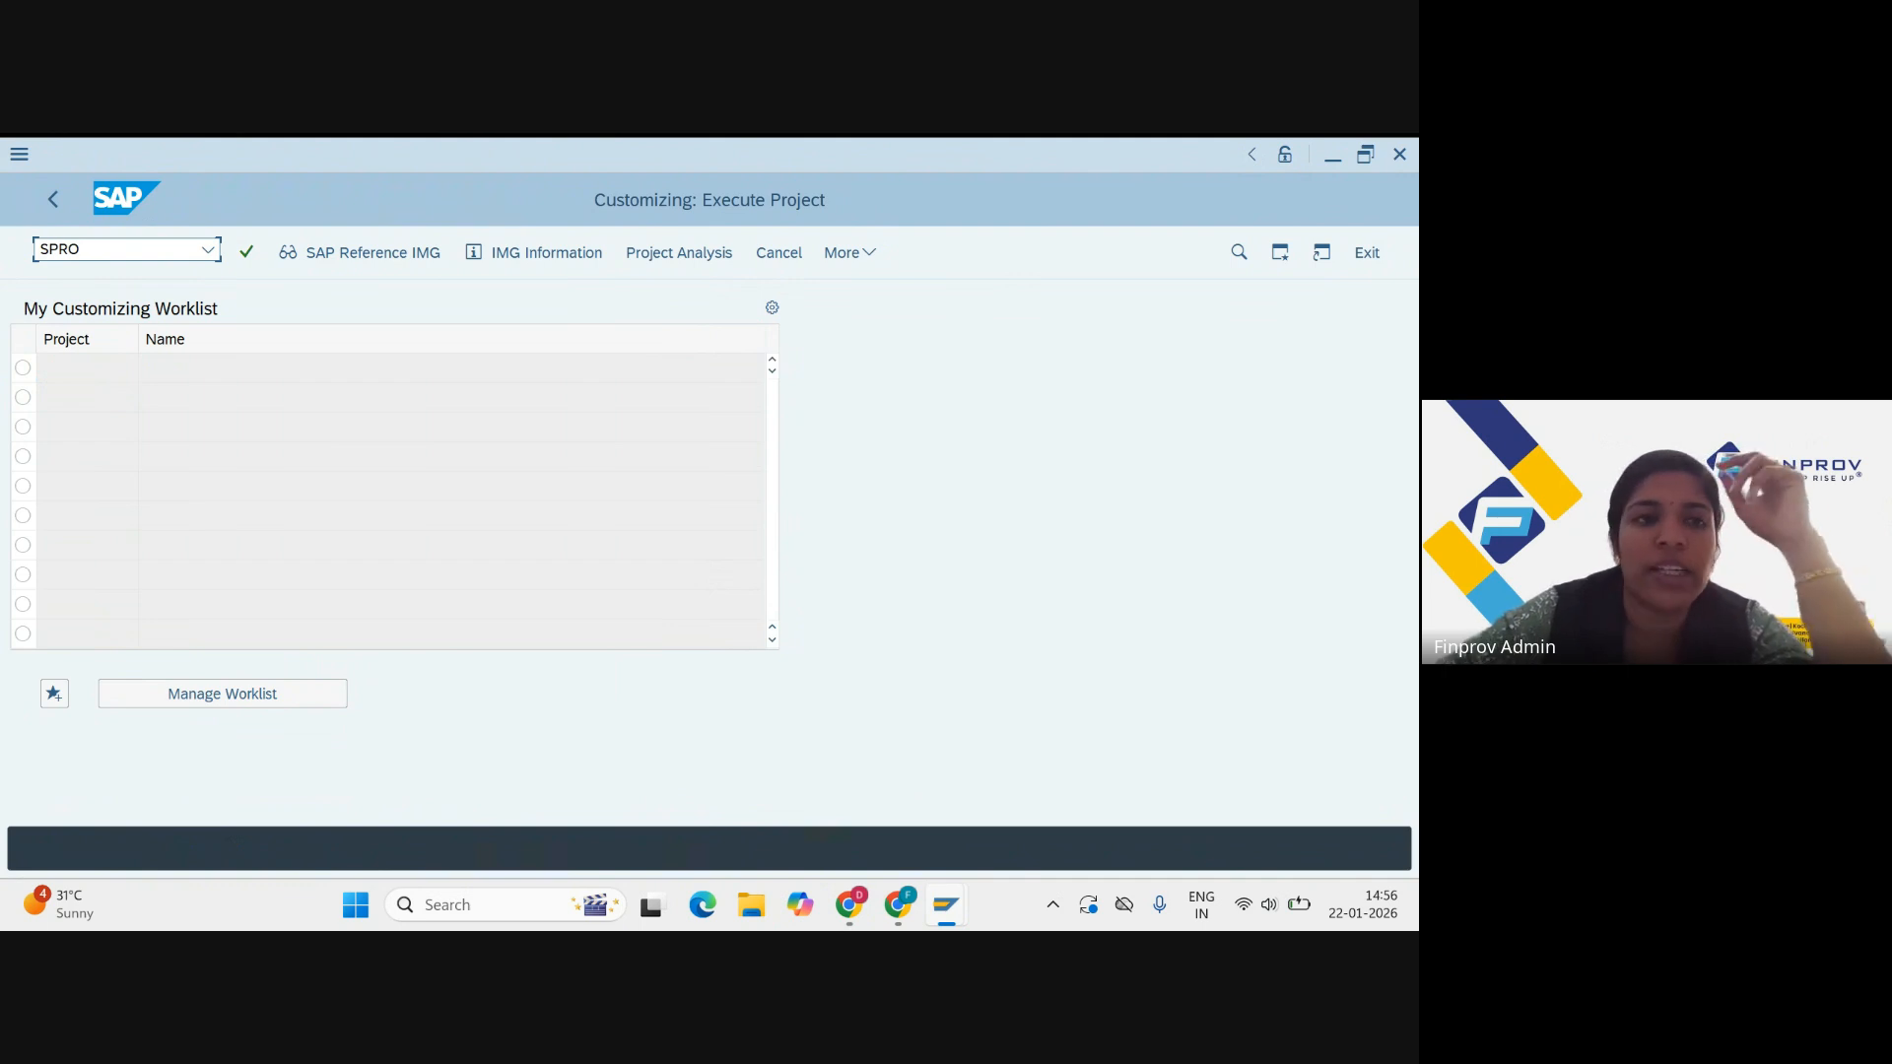
key("BackSpace")
key("BackSpace")
key("BackSpace")
key("BackSpace")
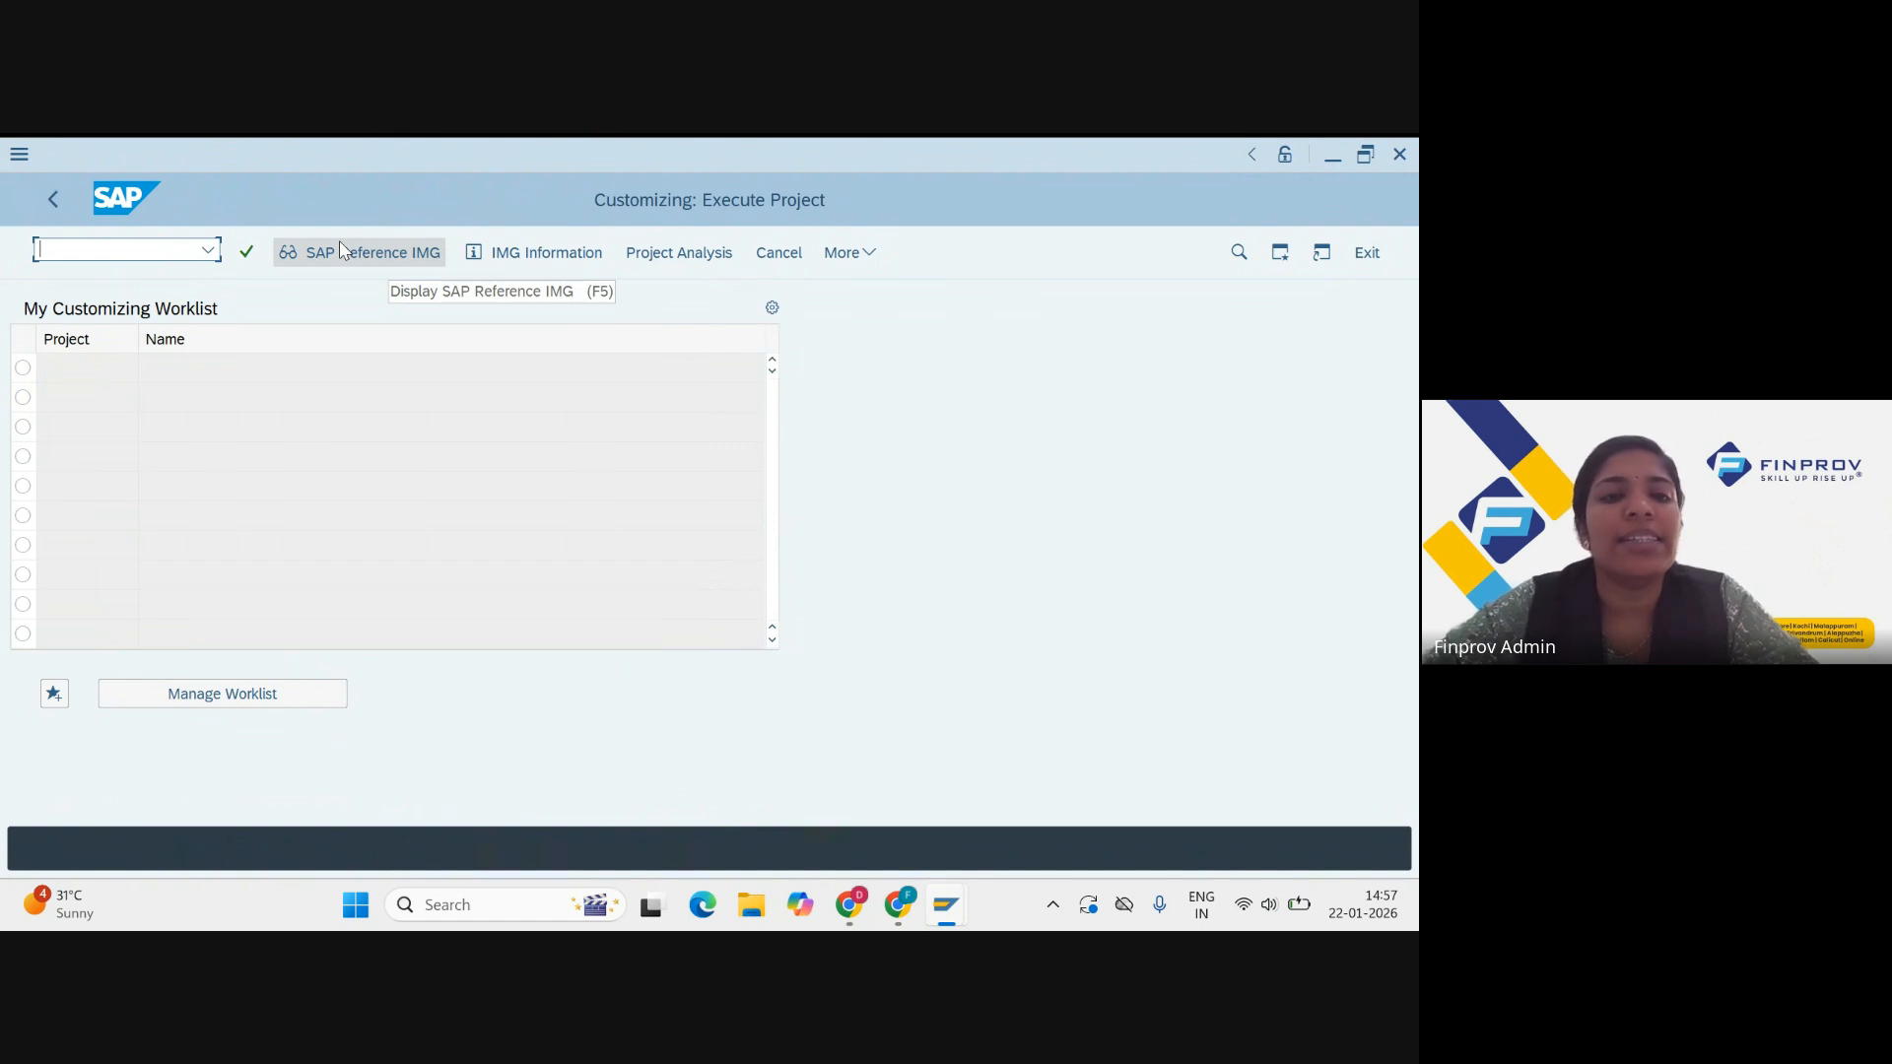
Step: Display the SAP Reference IMG and expand Financial Accounting (New), Bank Accounting and Business Transactions
left_click(340, 247)
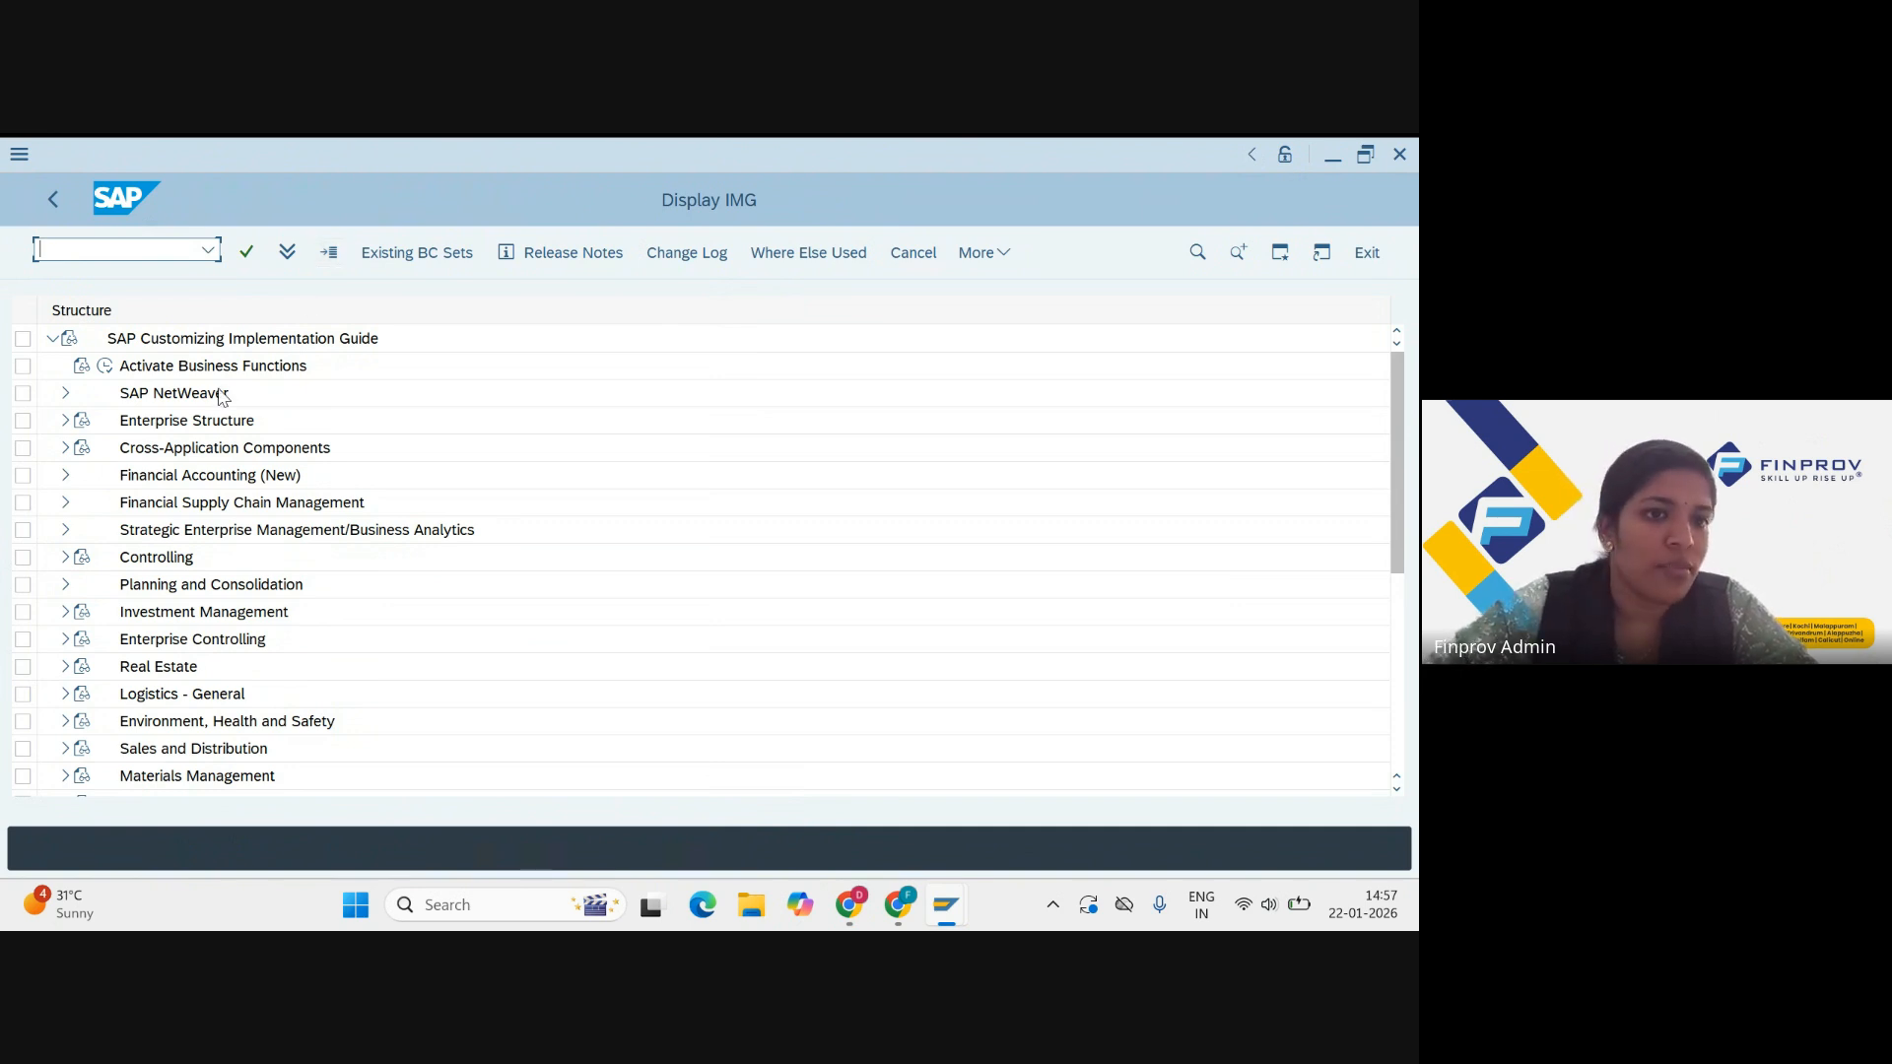
left_click(66, 477)
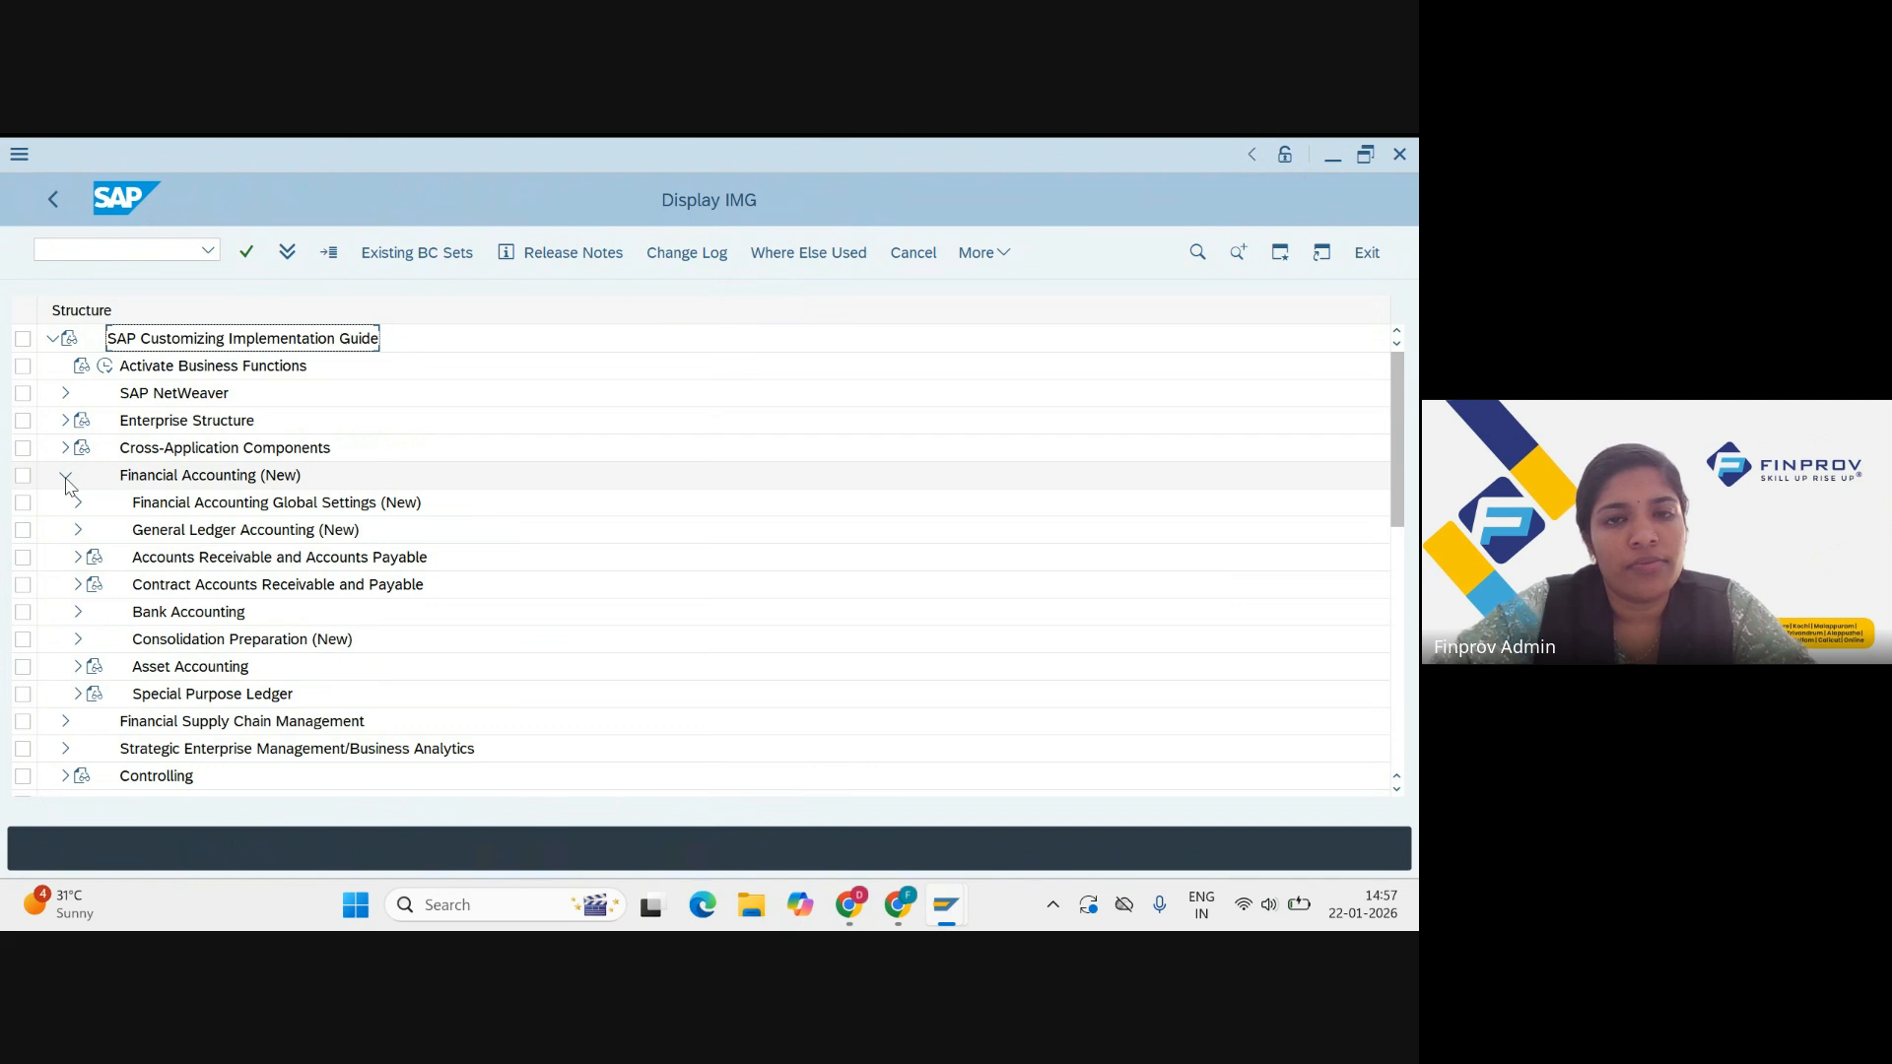
left_click(79, 616)
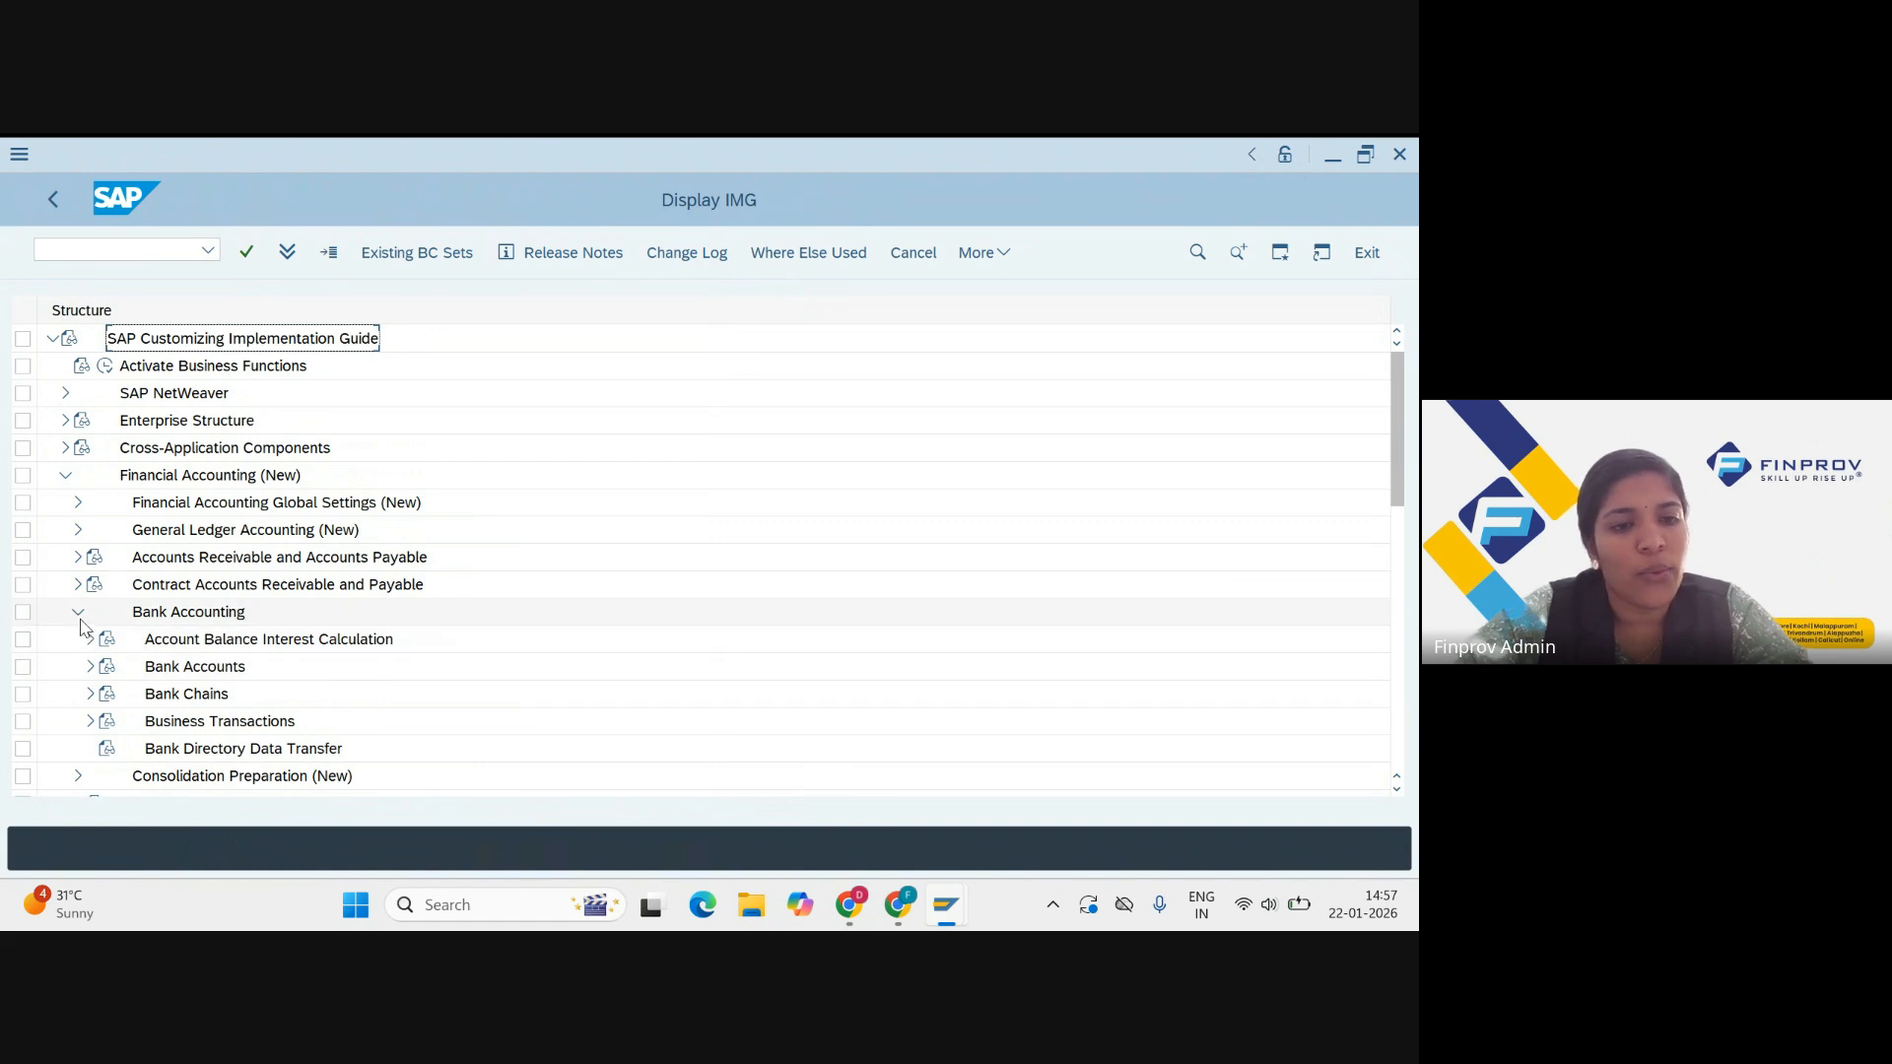
left_click(90, 722)
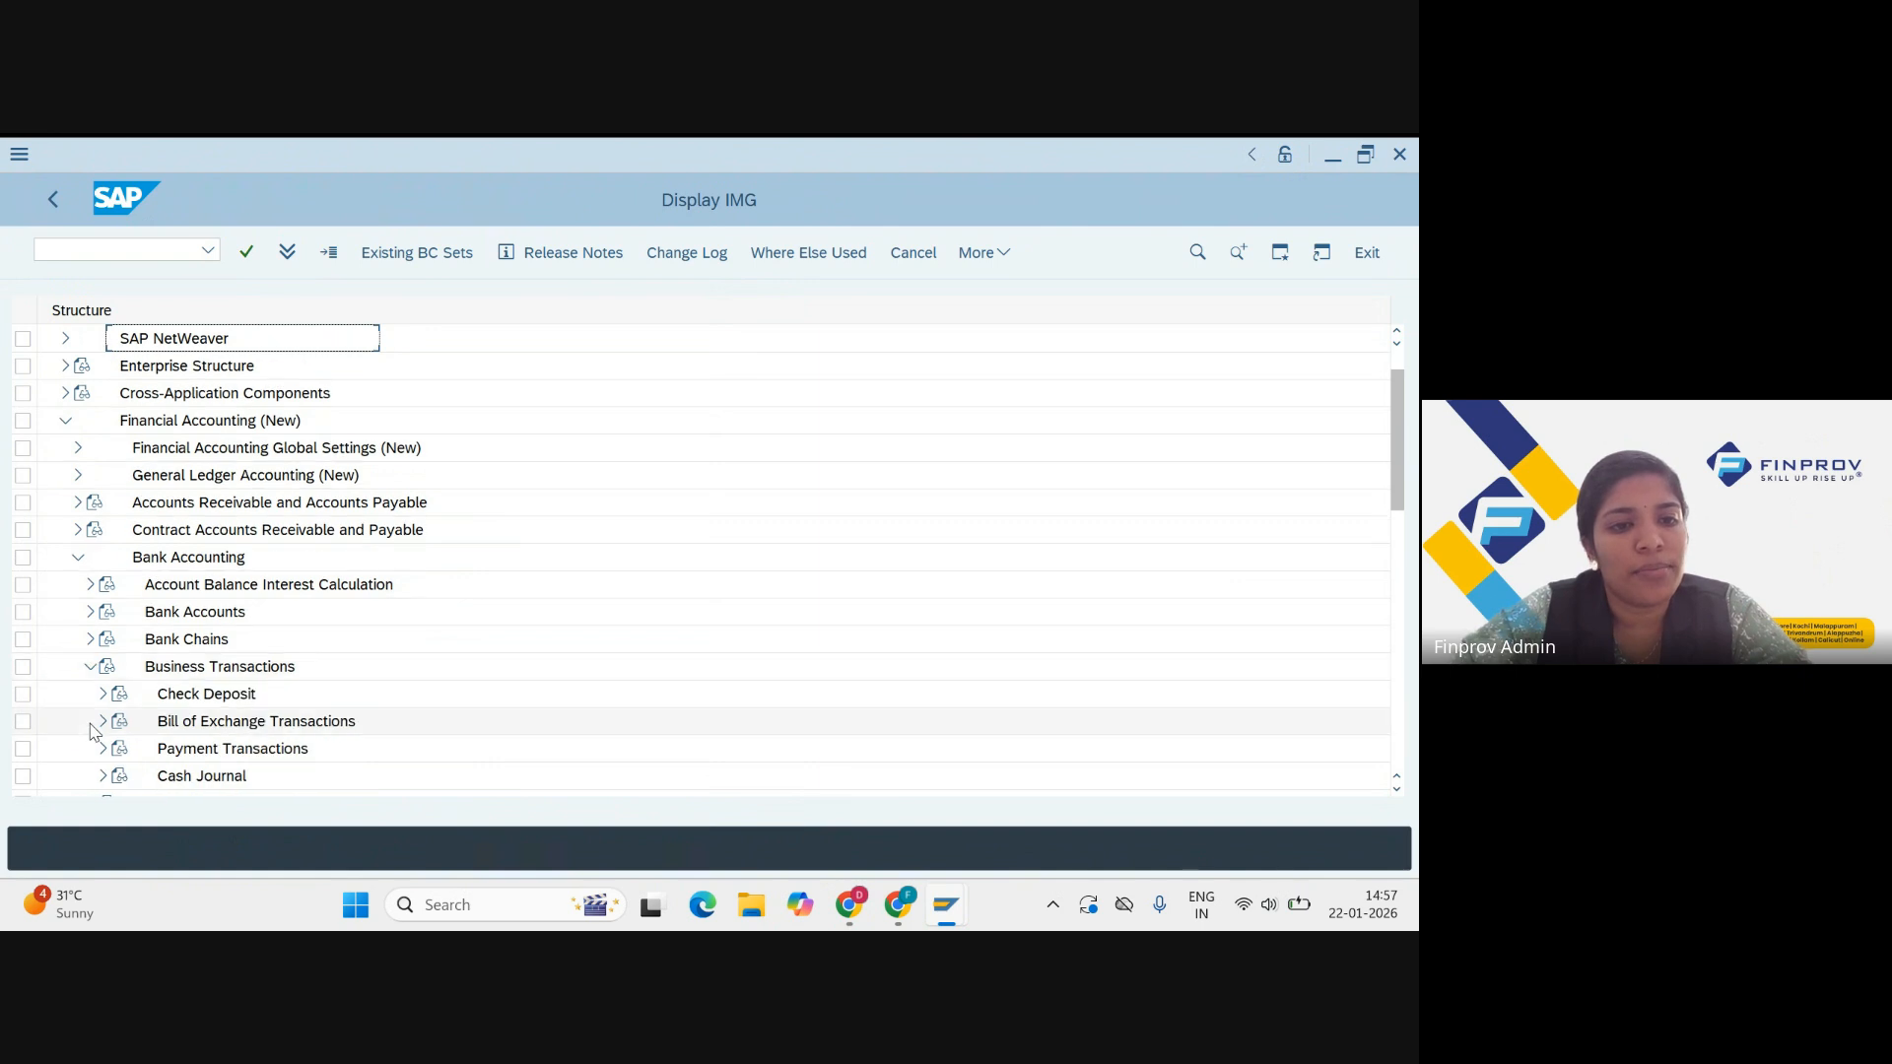
Step: Expand Bill of Exchange Transactions and its Bill of Exchange Receivable node under Business Transactions
scroll(92, 731, "down", 4)
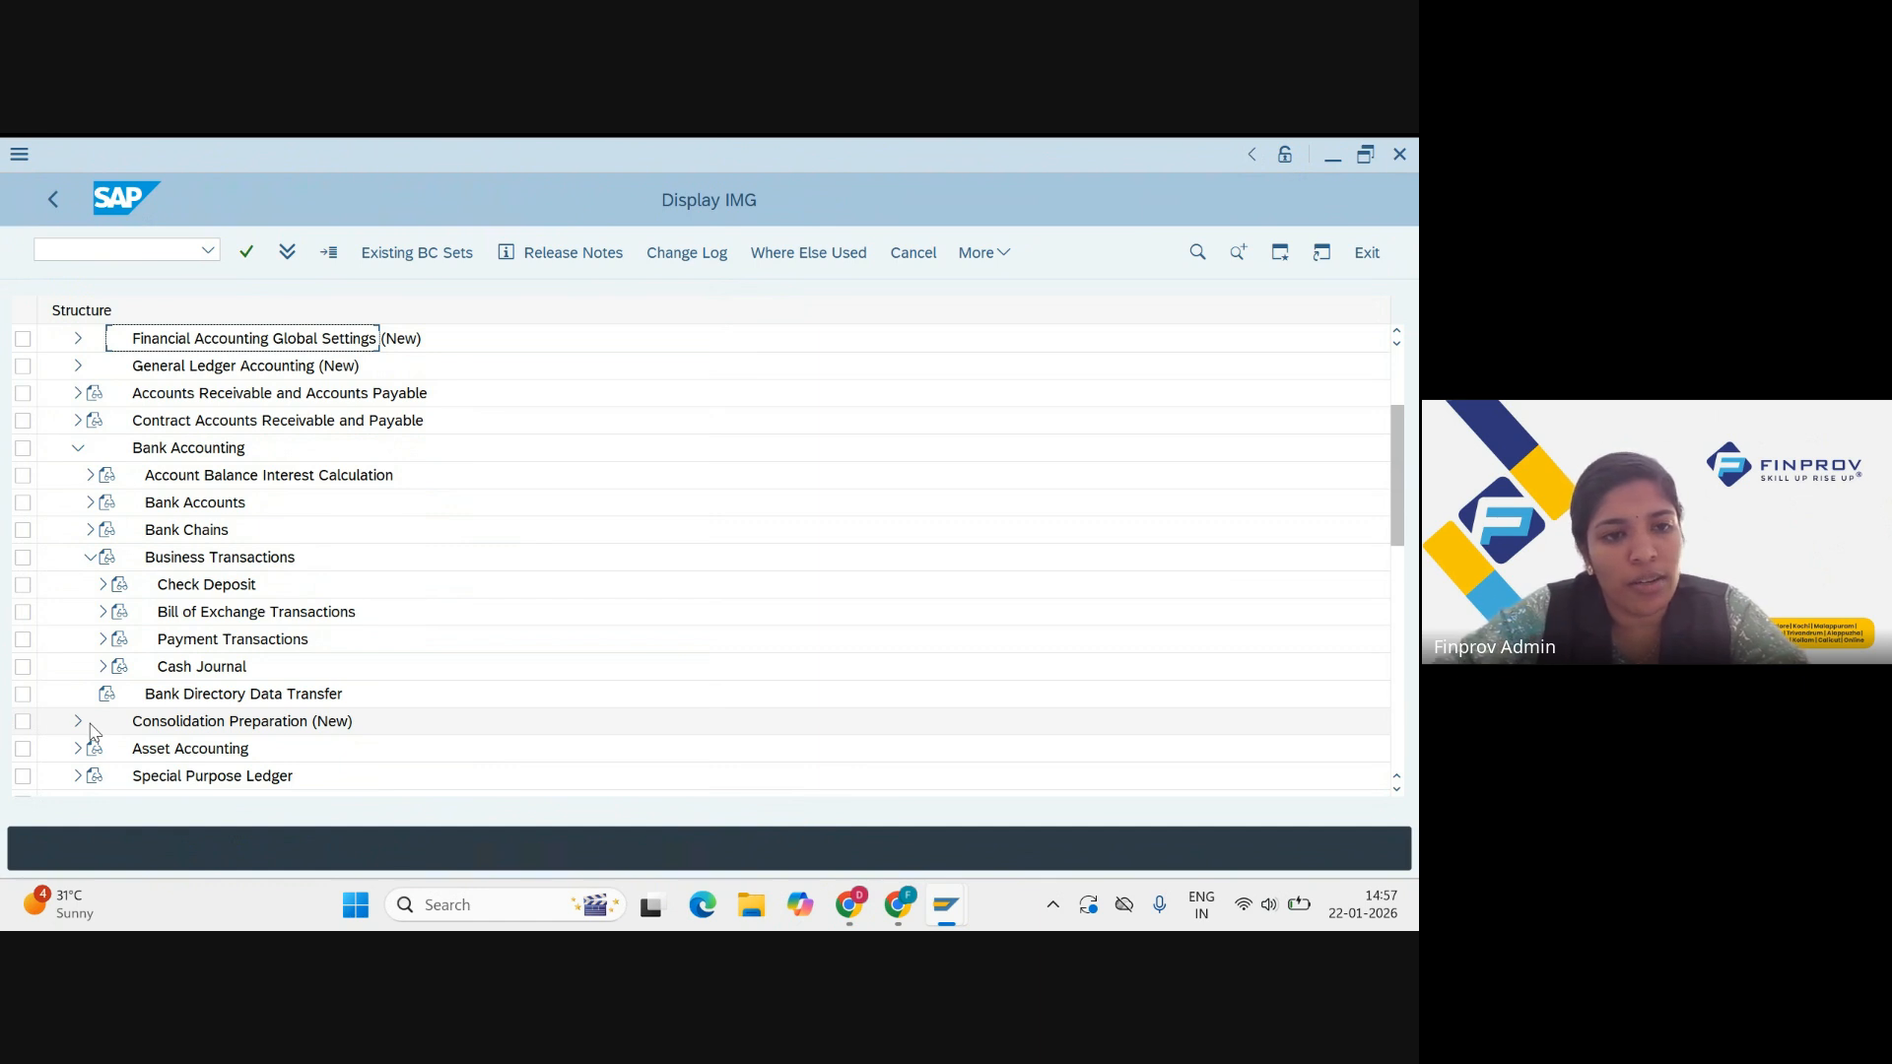
left_click(22, 557)
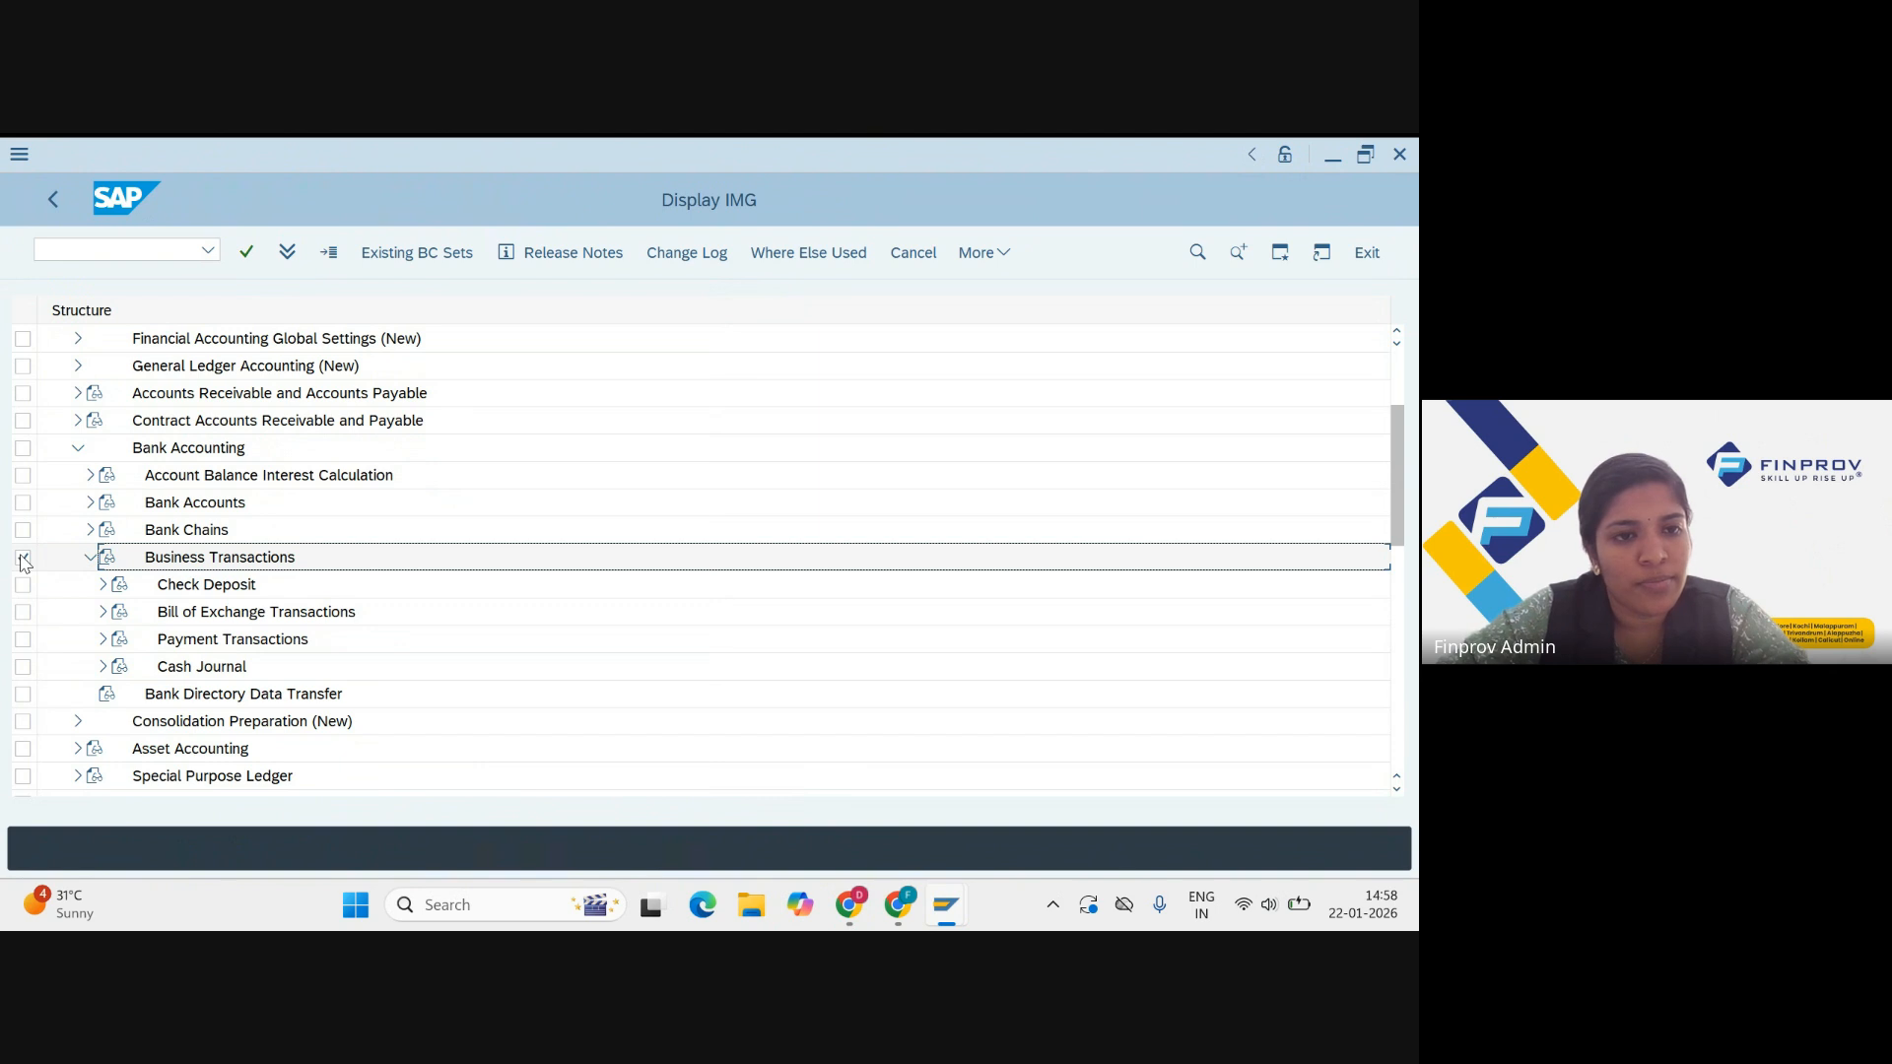
left_click(23, 613)
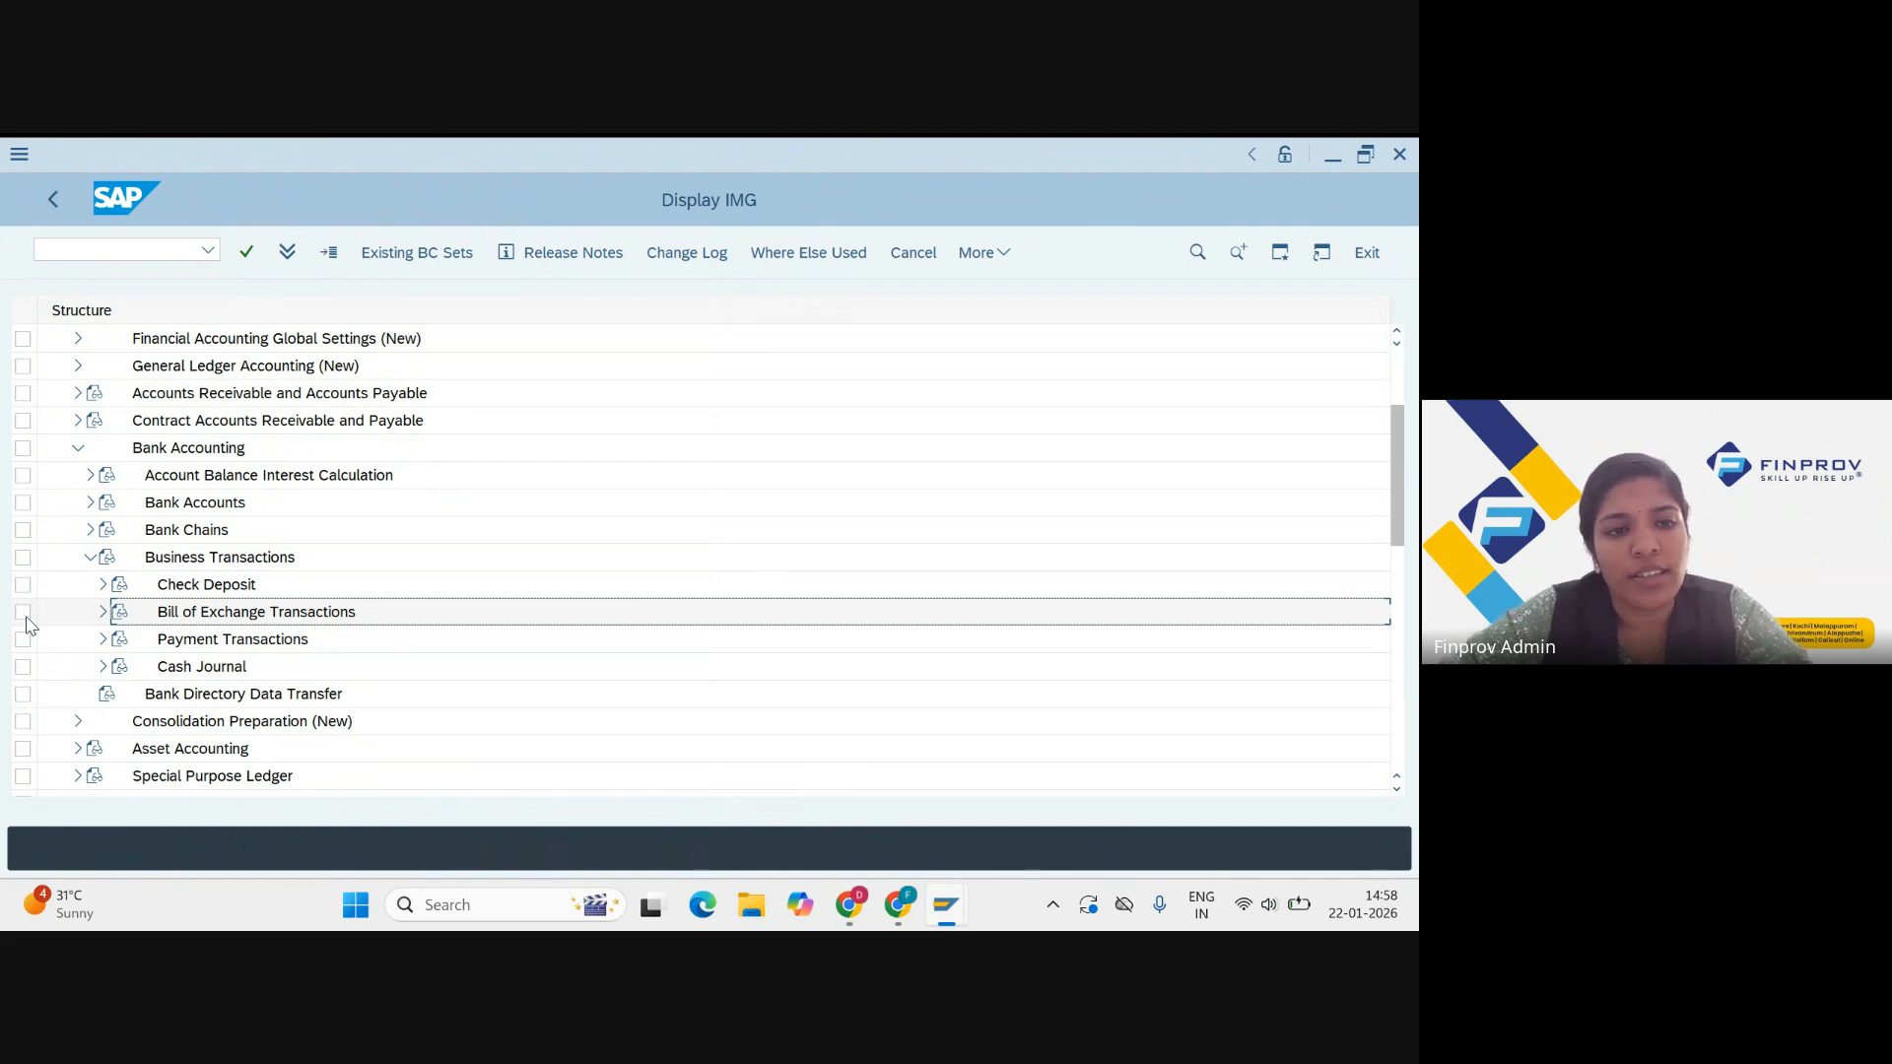
left_click(103, 614)
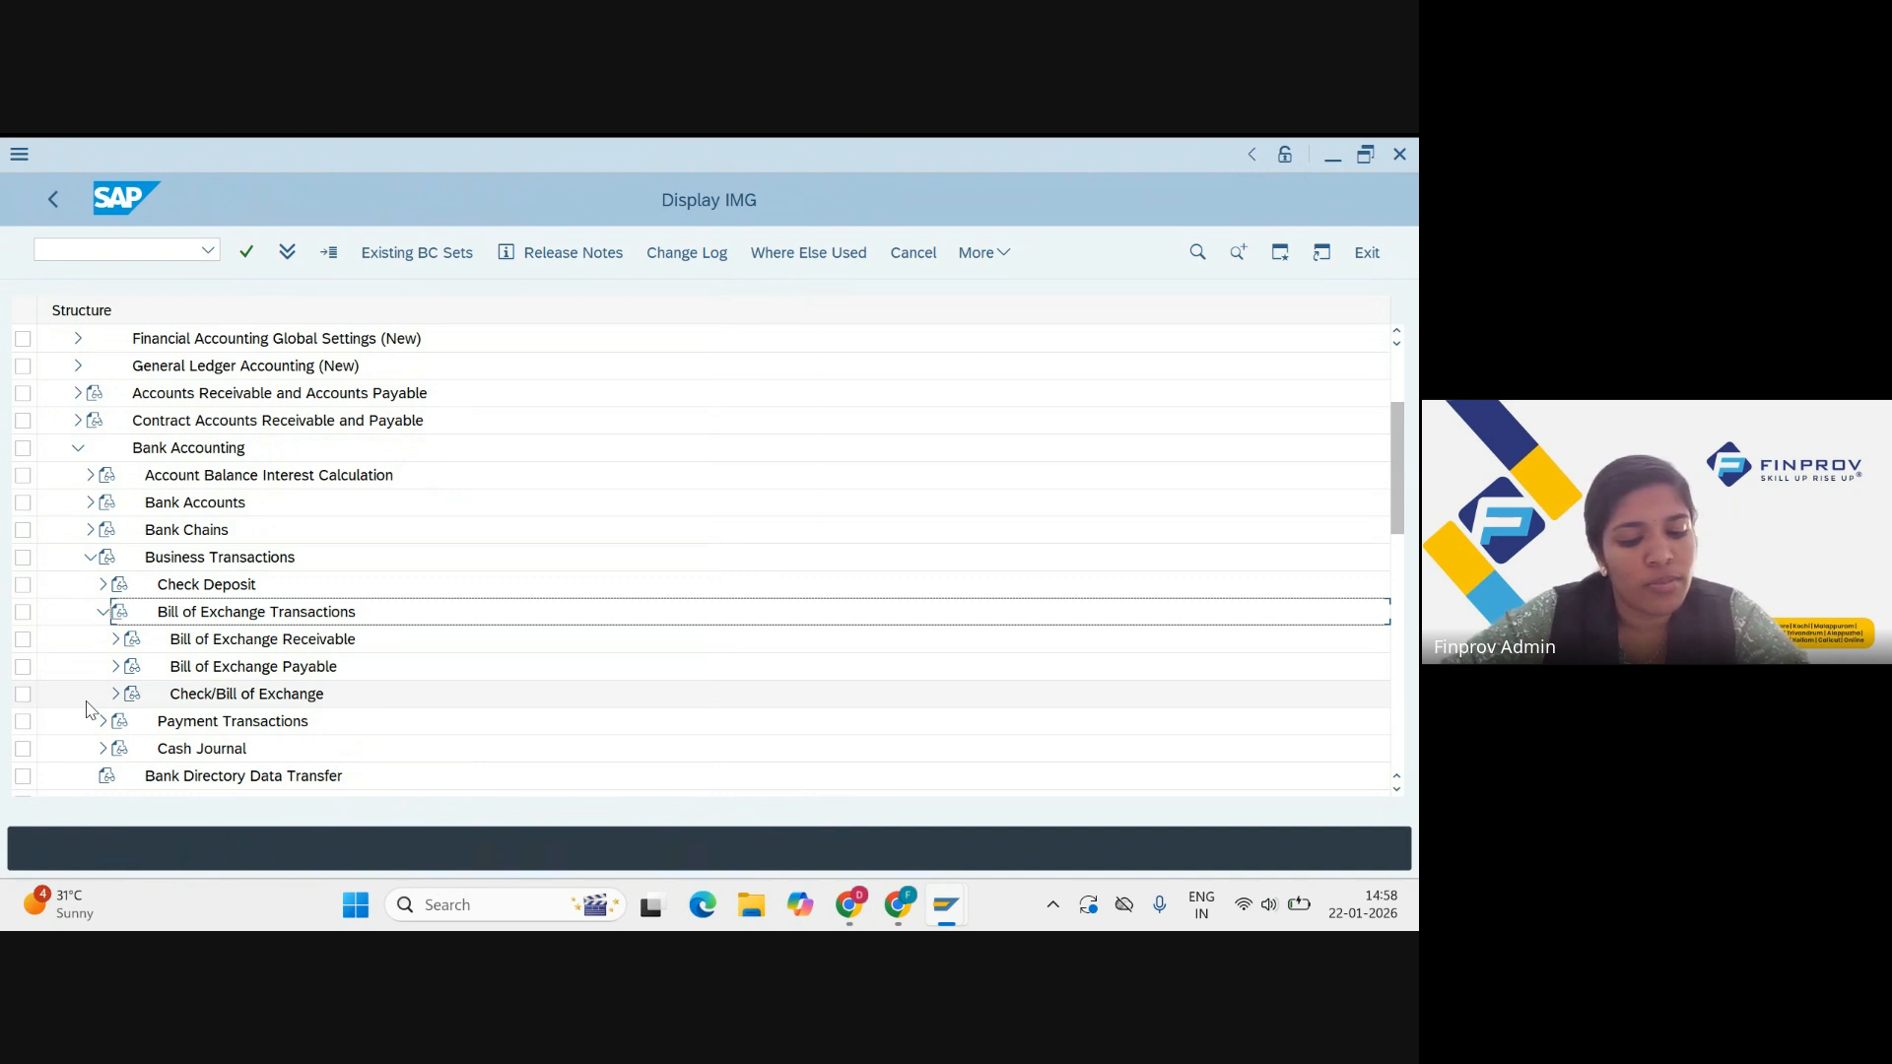
scroll(88, 707, "down", 2)
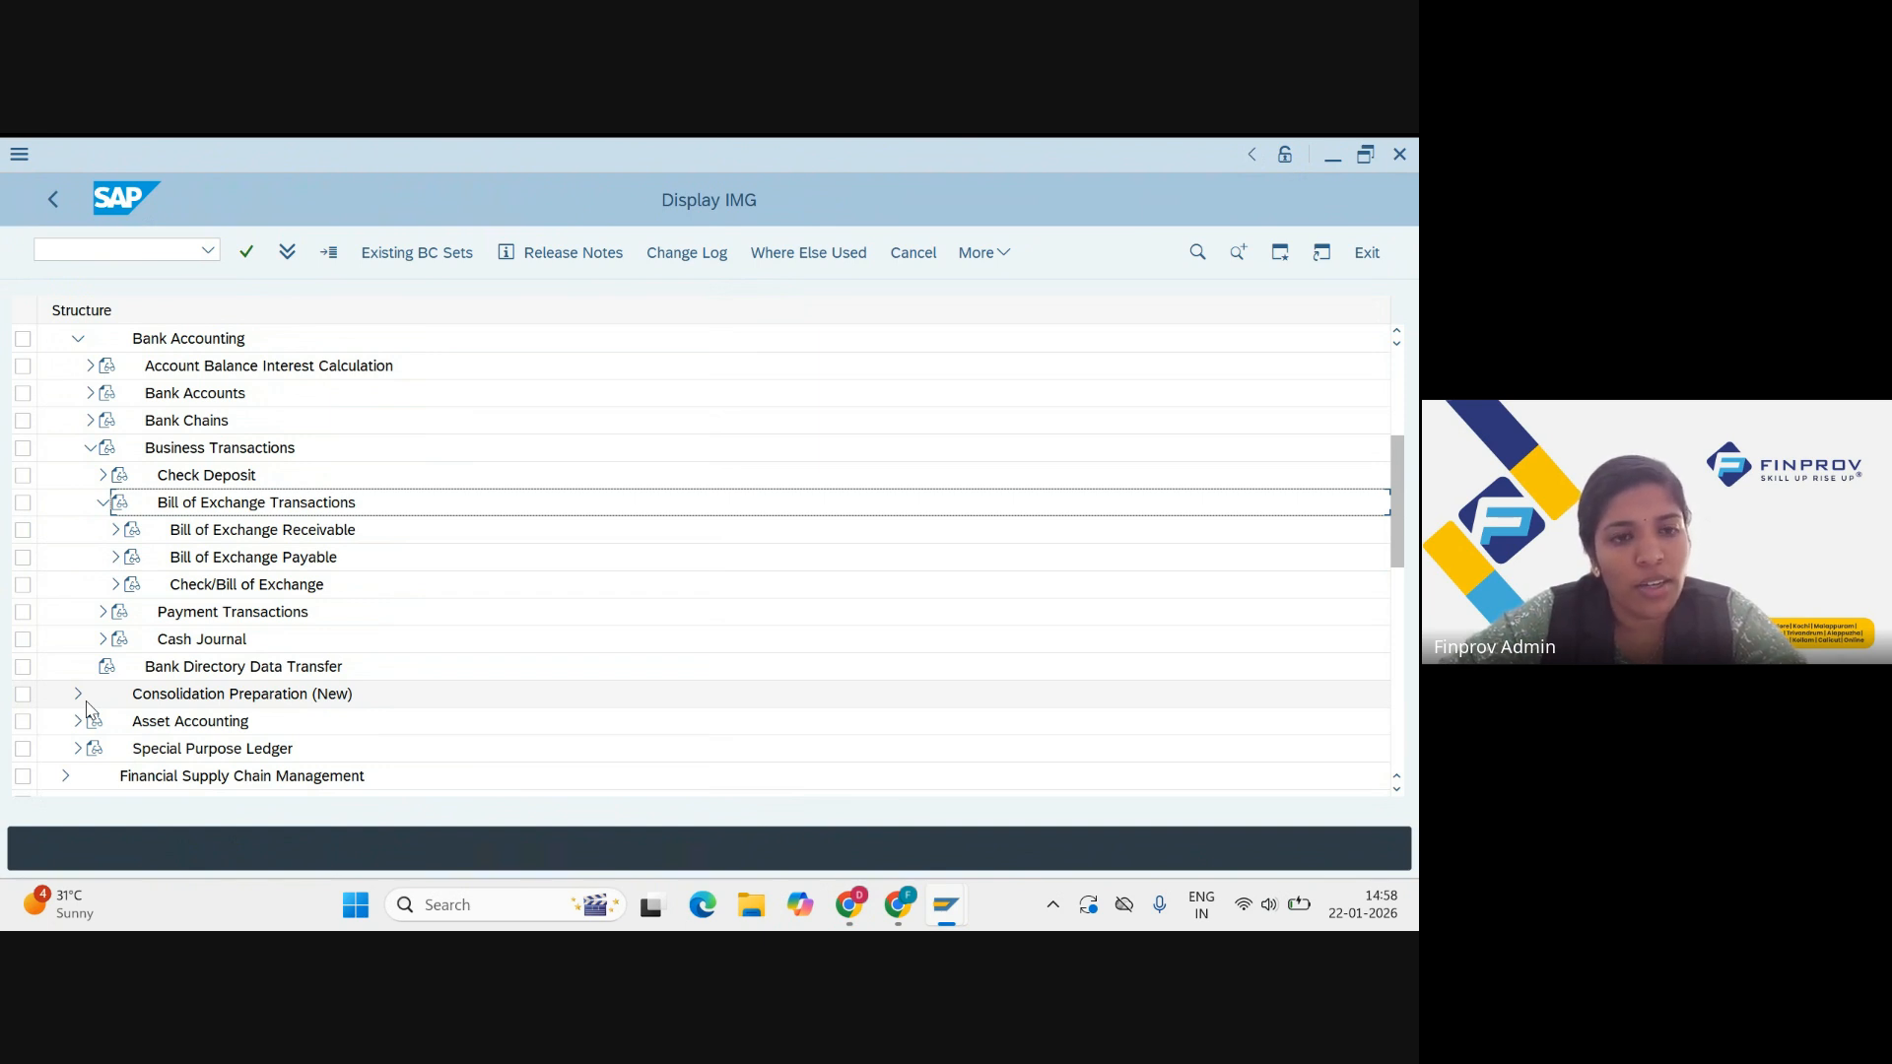
left_click(23, 532)
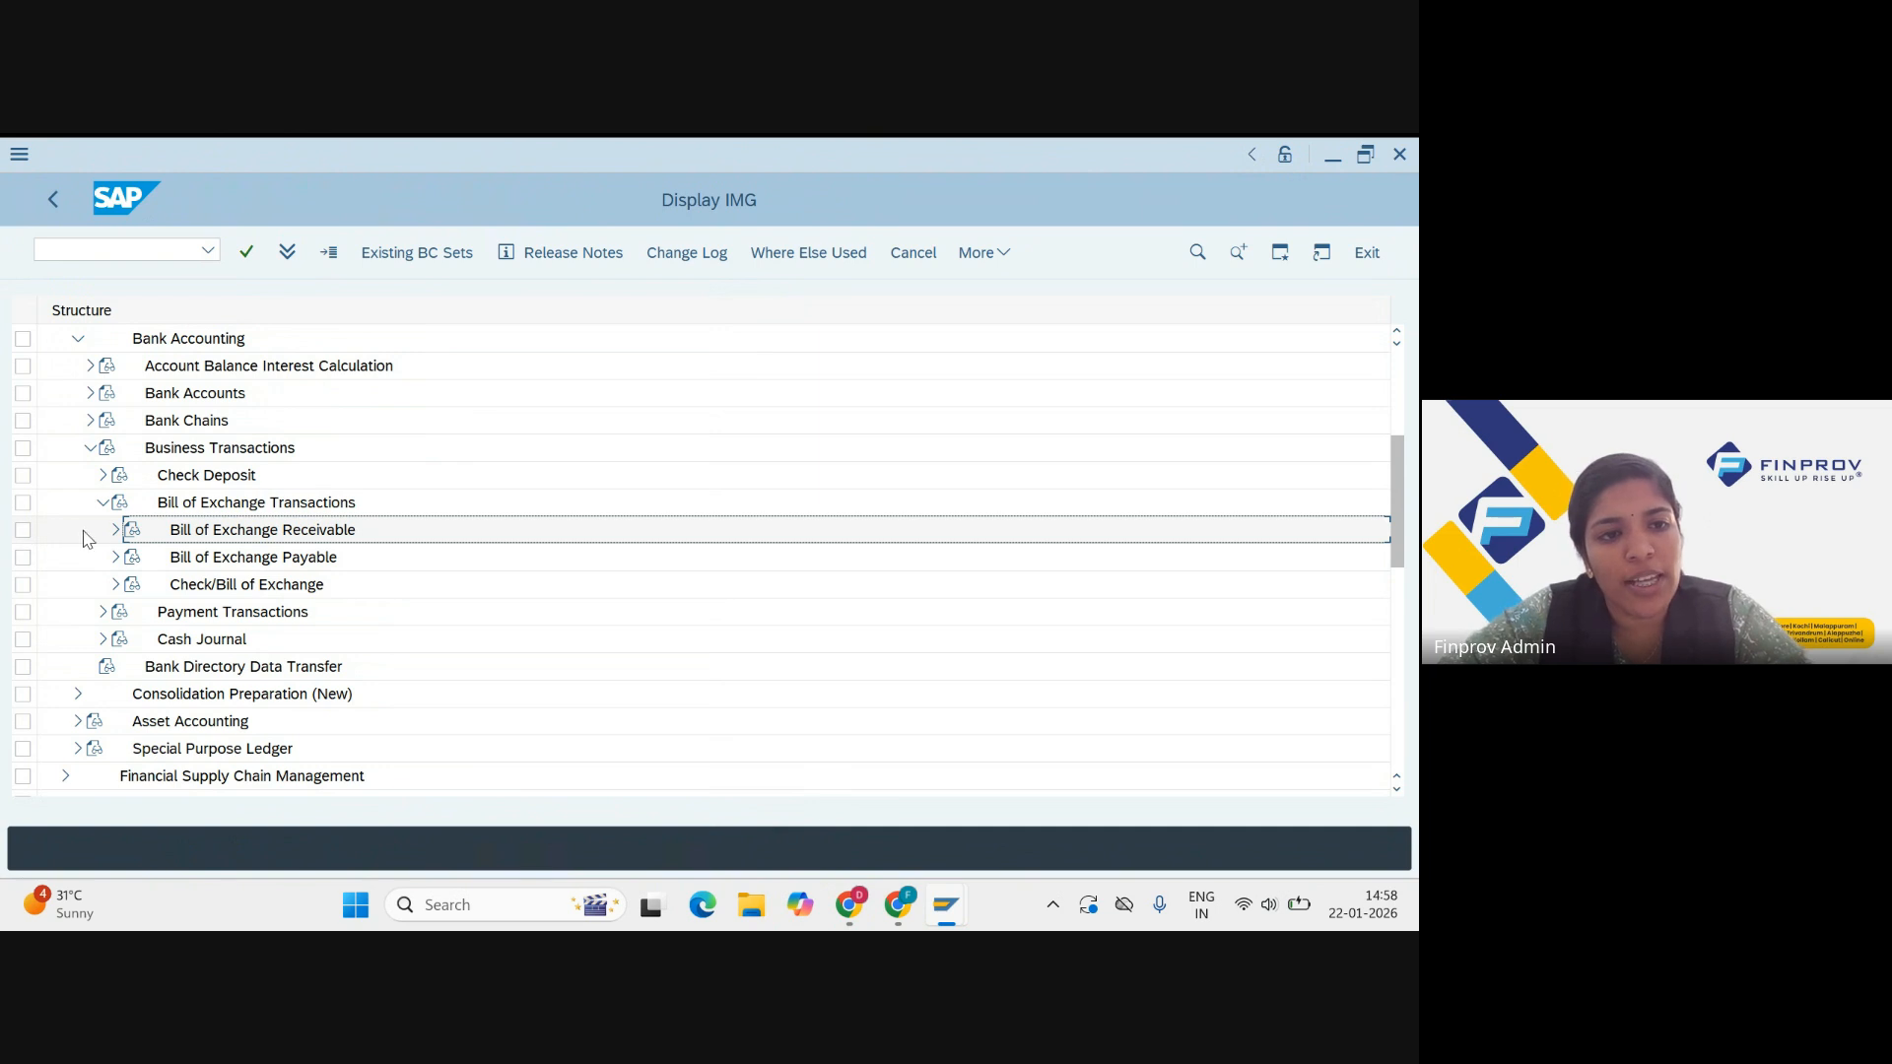
left_click(116, 531)
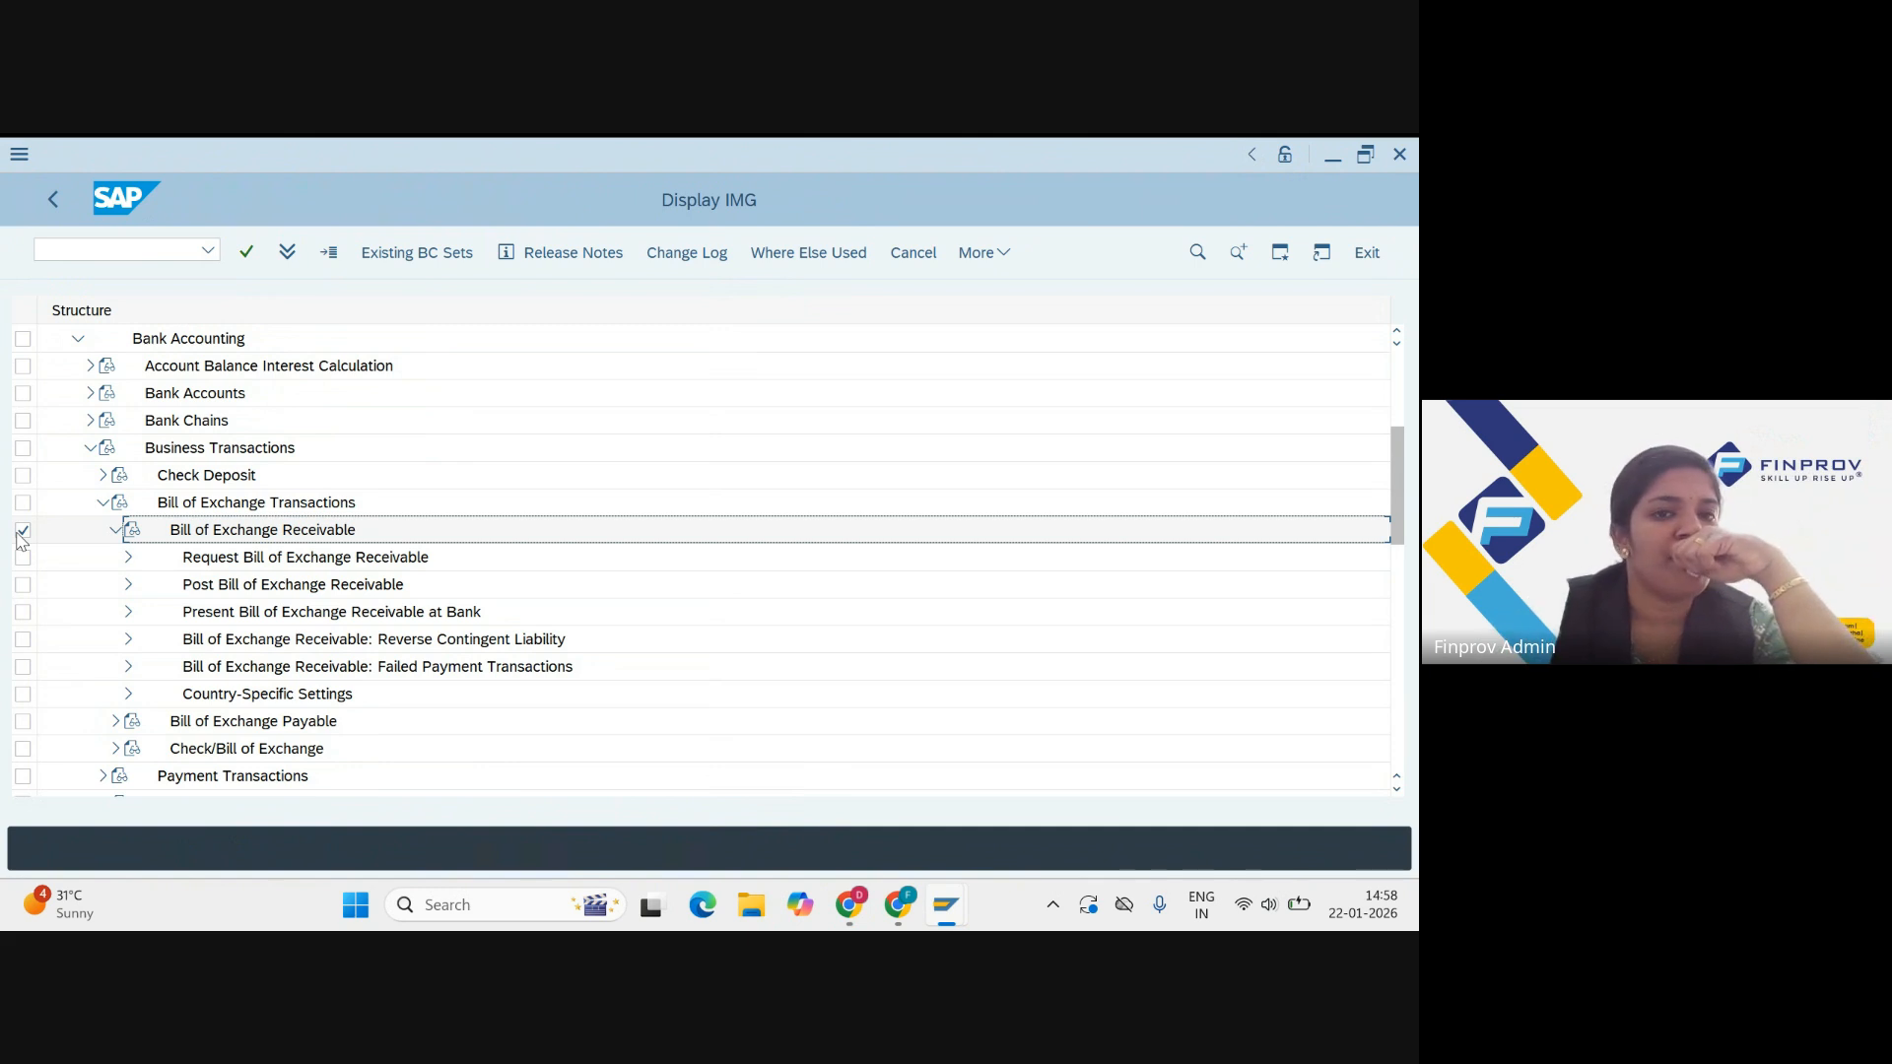
Step: Expand Post Bill of Exchange Receivable and its Bill or Exchange Portfolios node
left_click(26, 586)
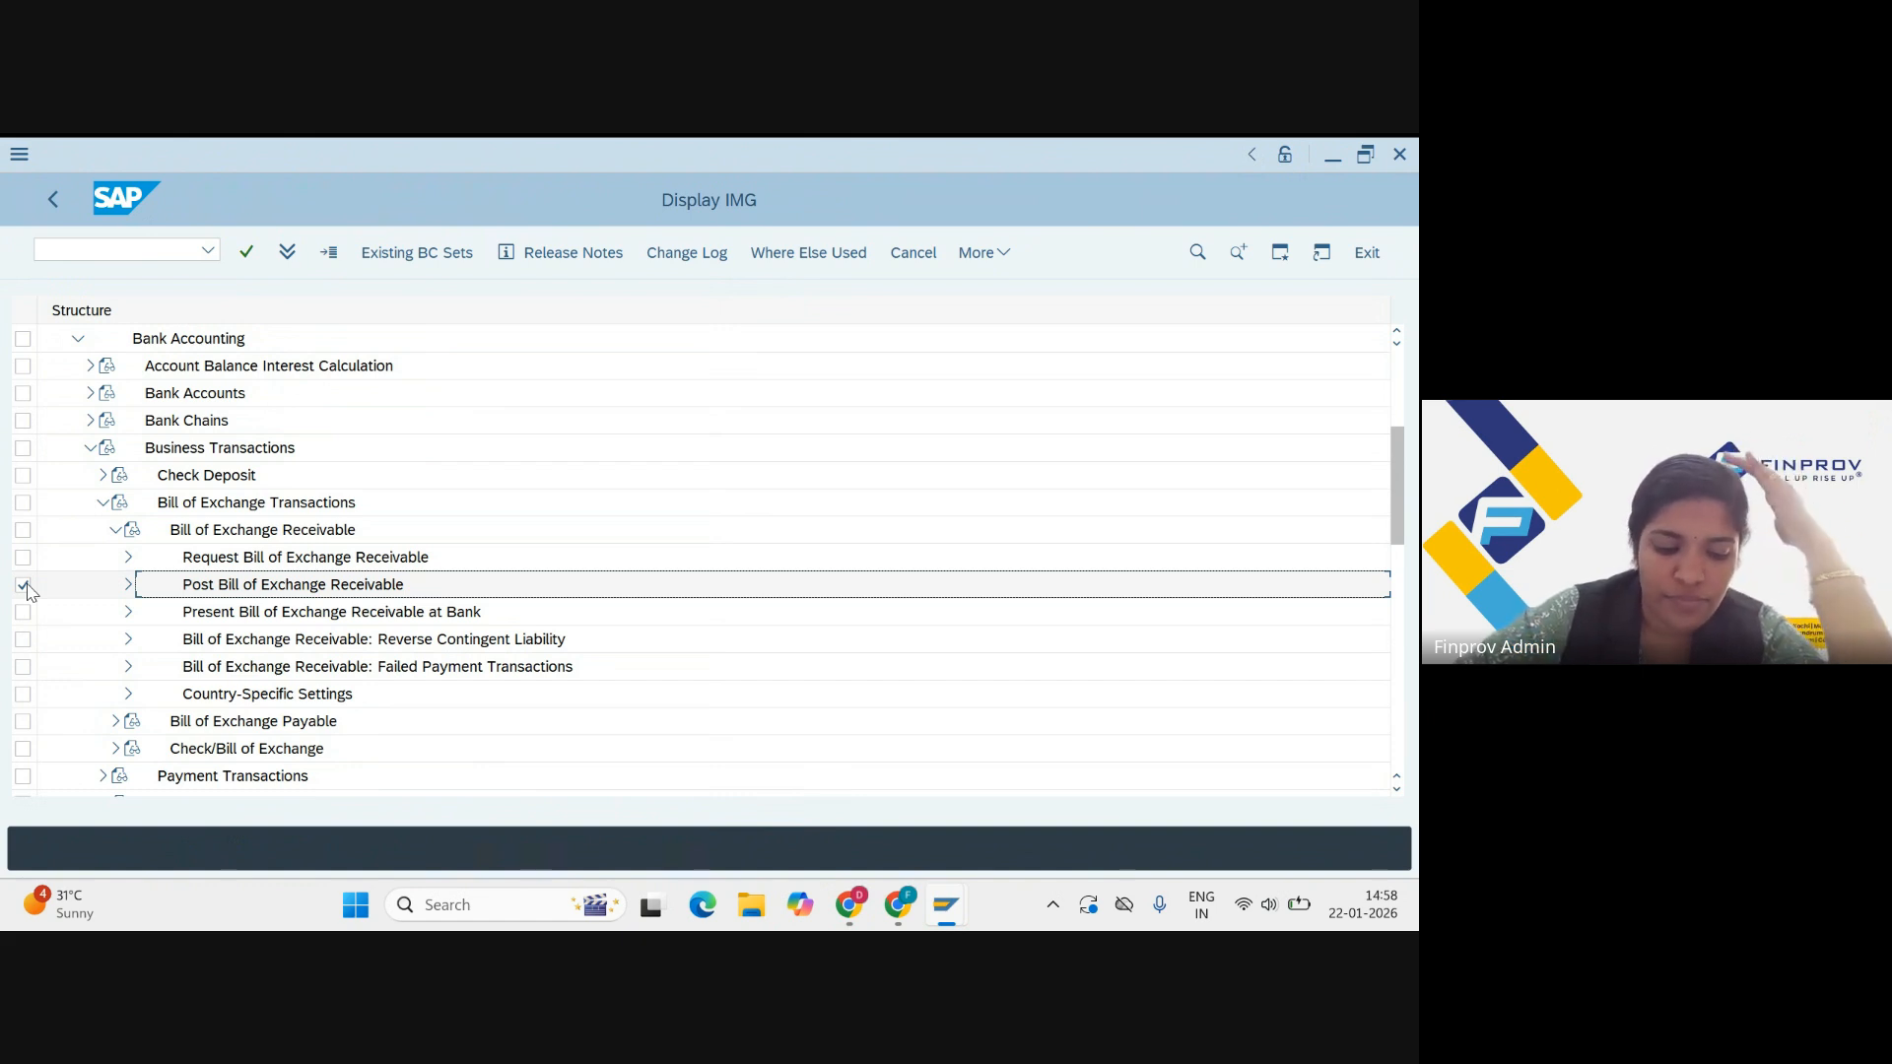
left_click(129, 586)
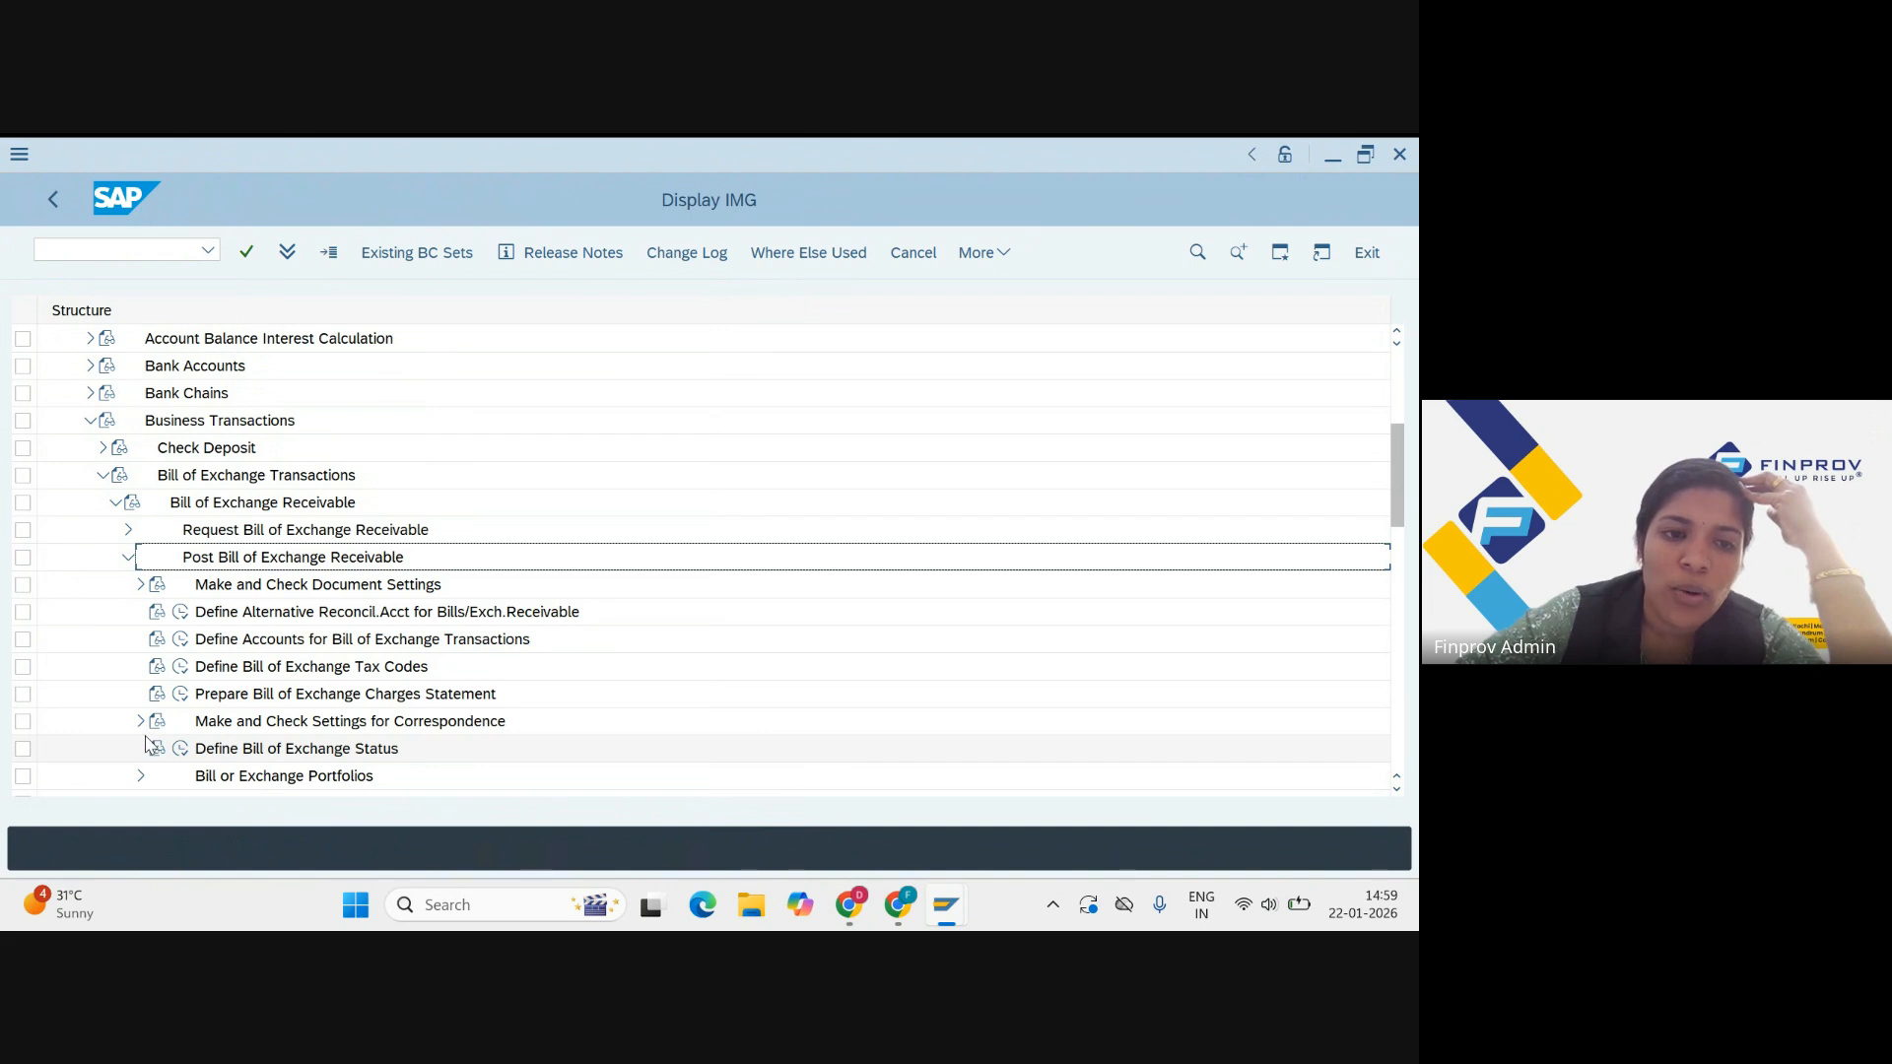
scroll(146, 745, "down", 2)
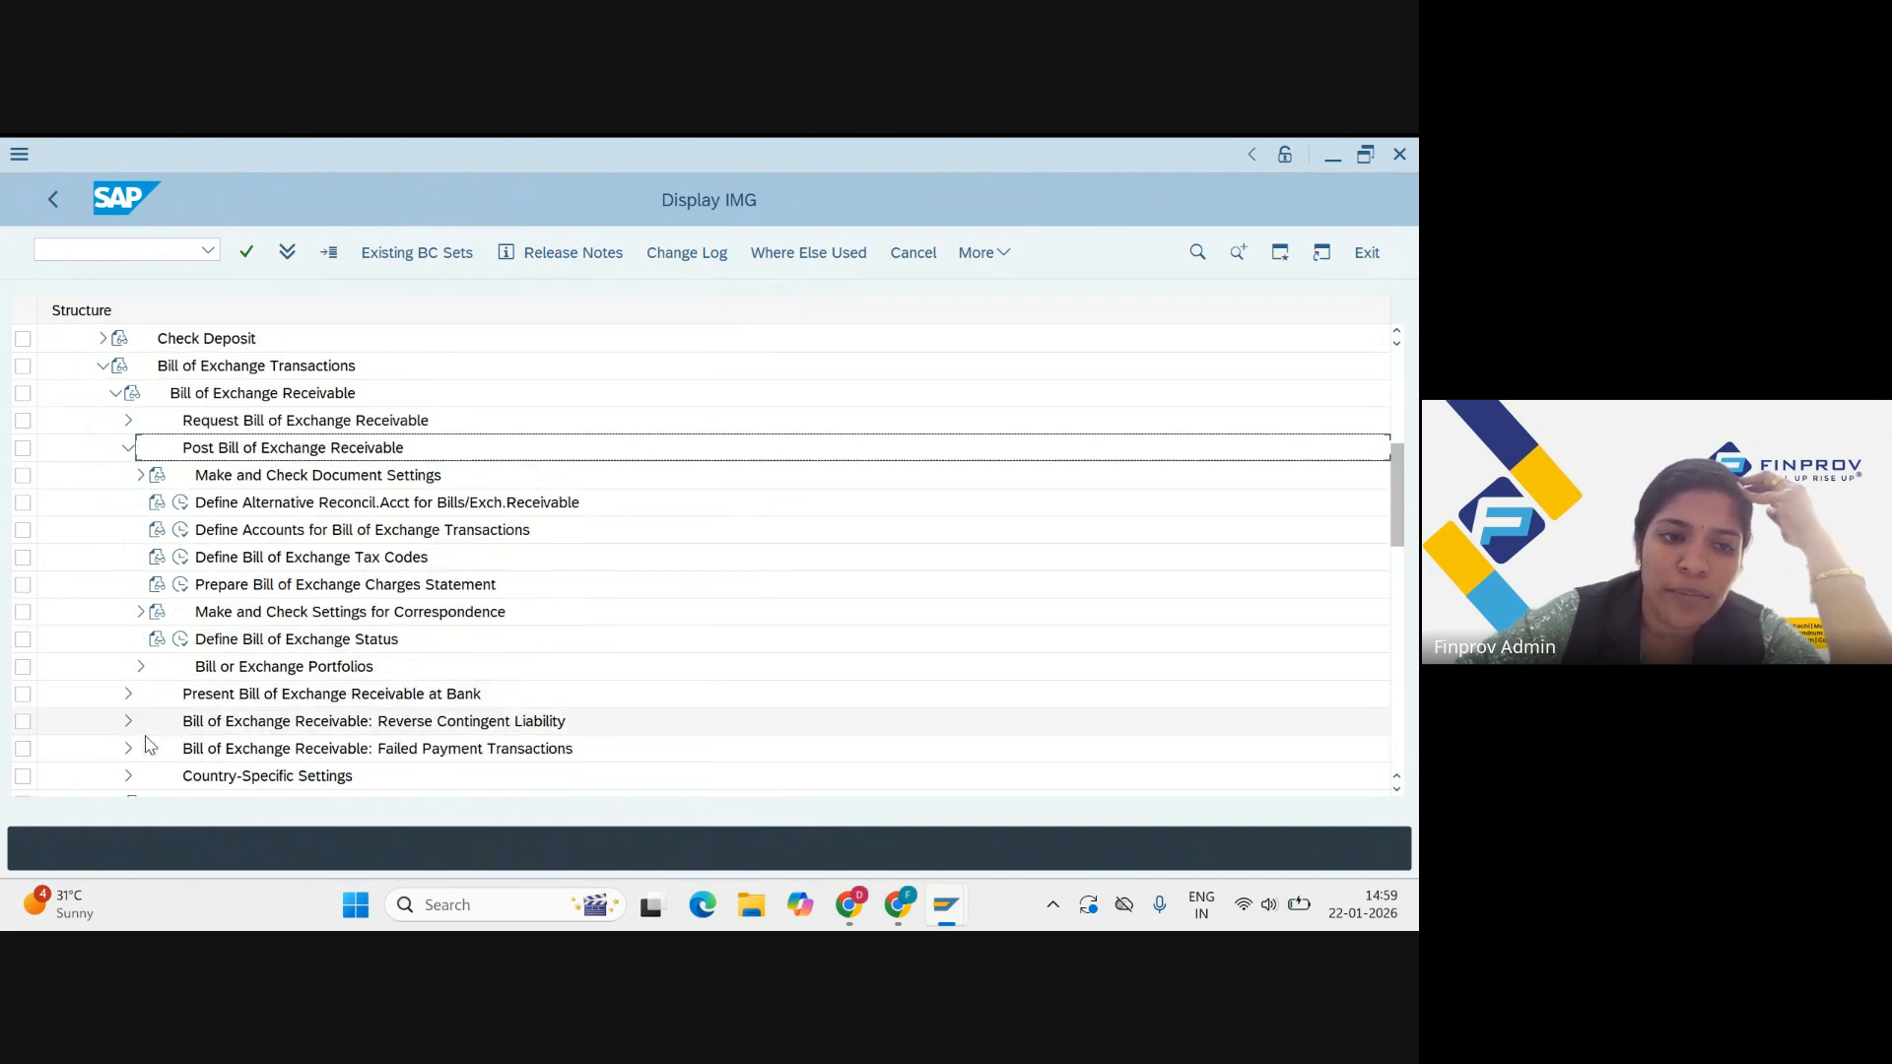
left_click(23, 667)
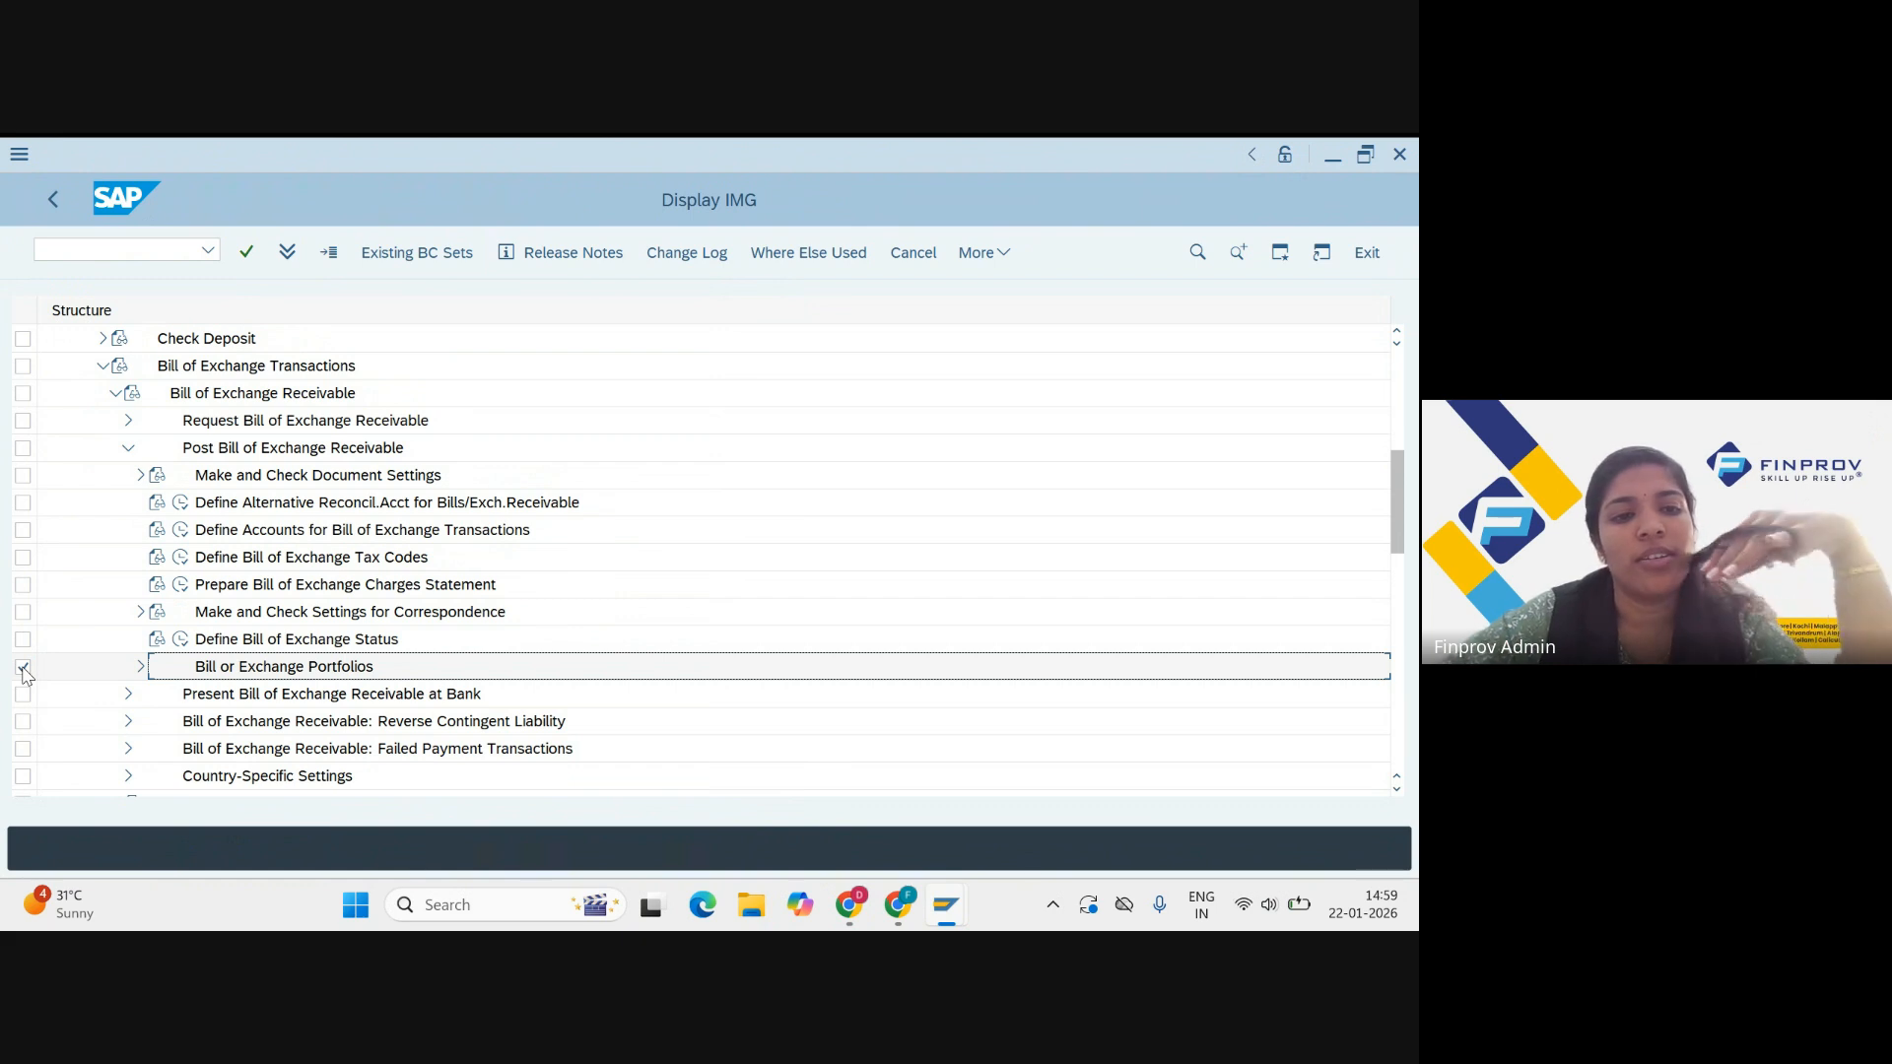
left_click(141, 667)
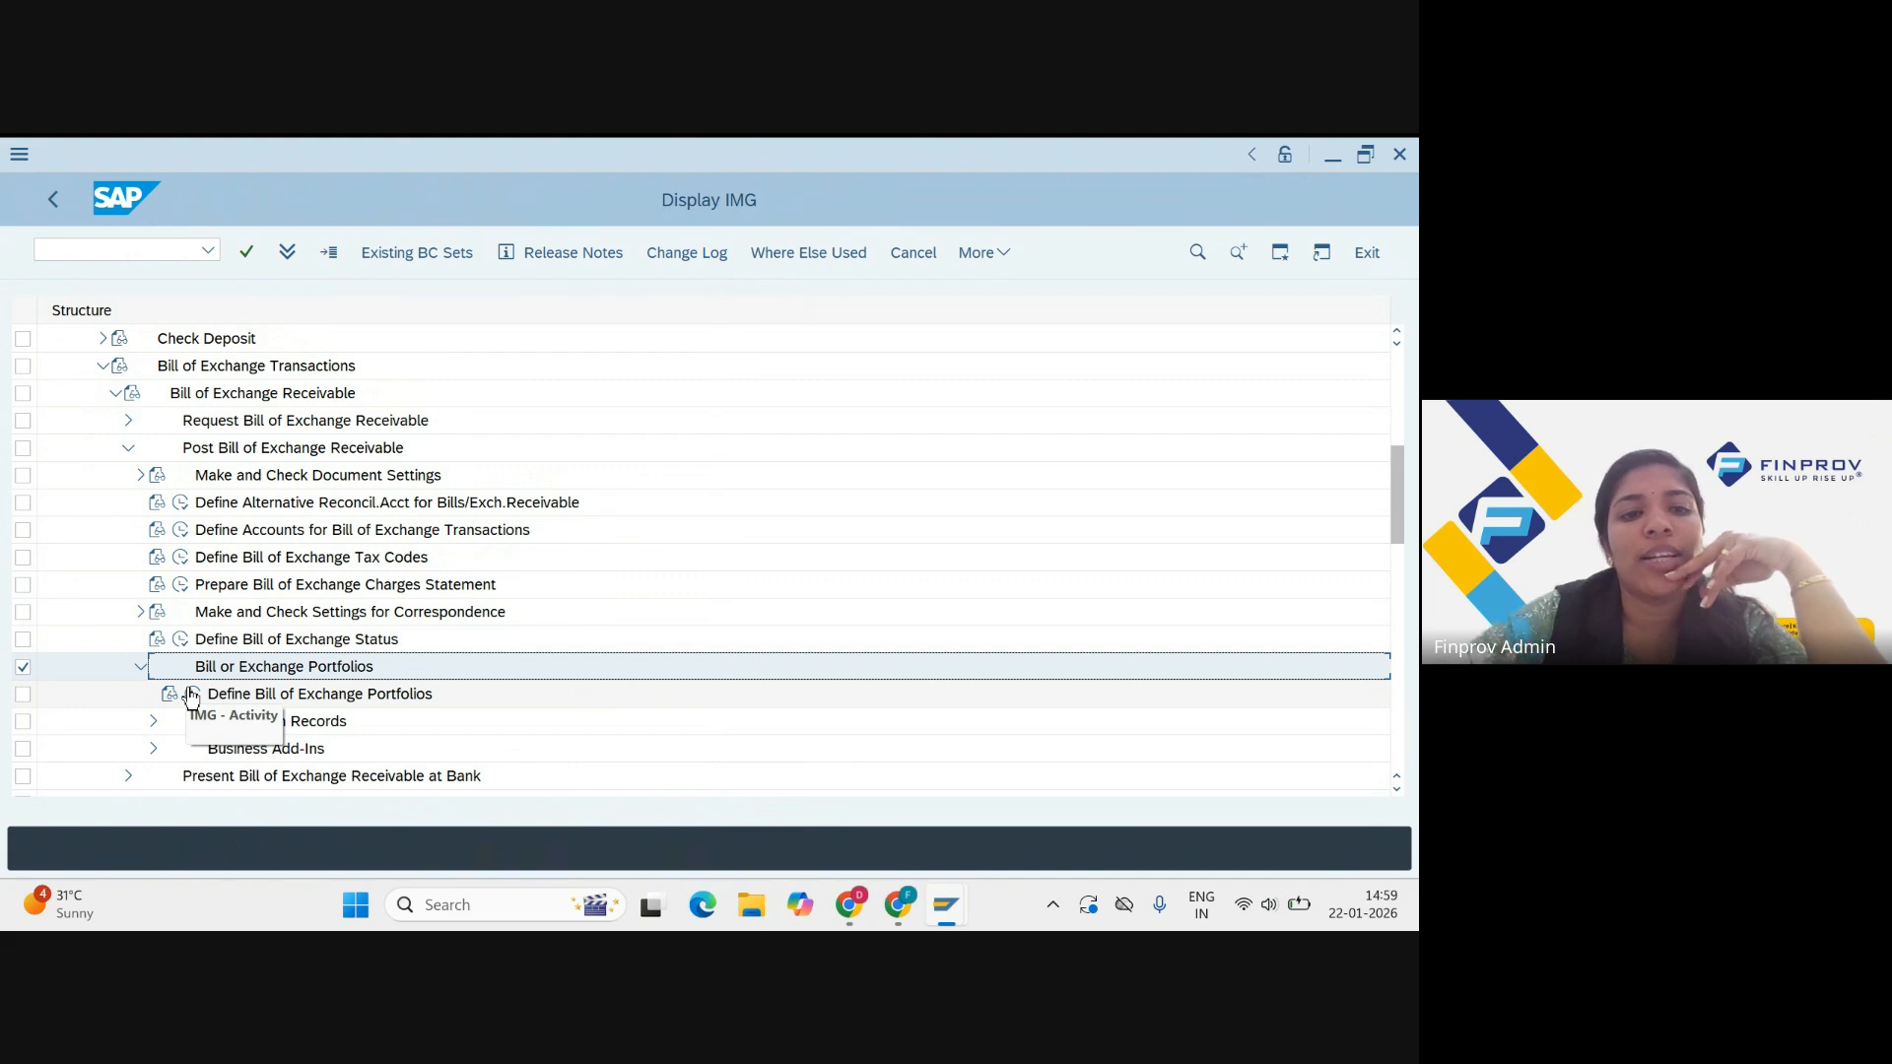
Step: Open the Define Bill of Exchange Portfolios activity for company code RE44
left_click(19, 696)
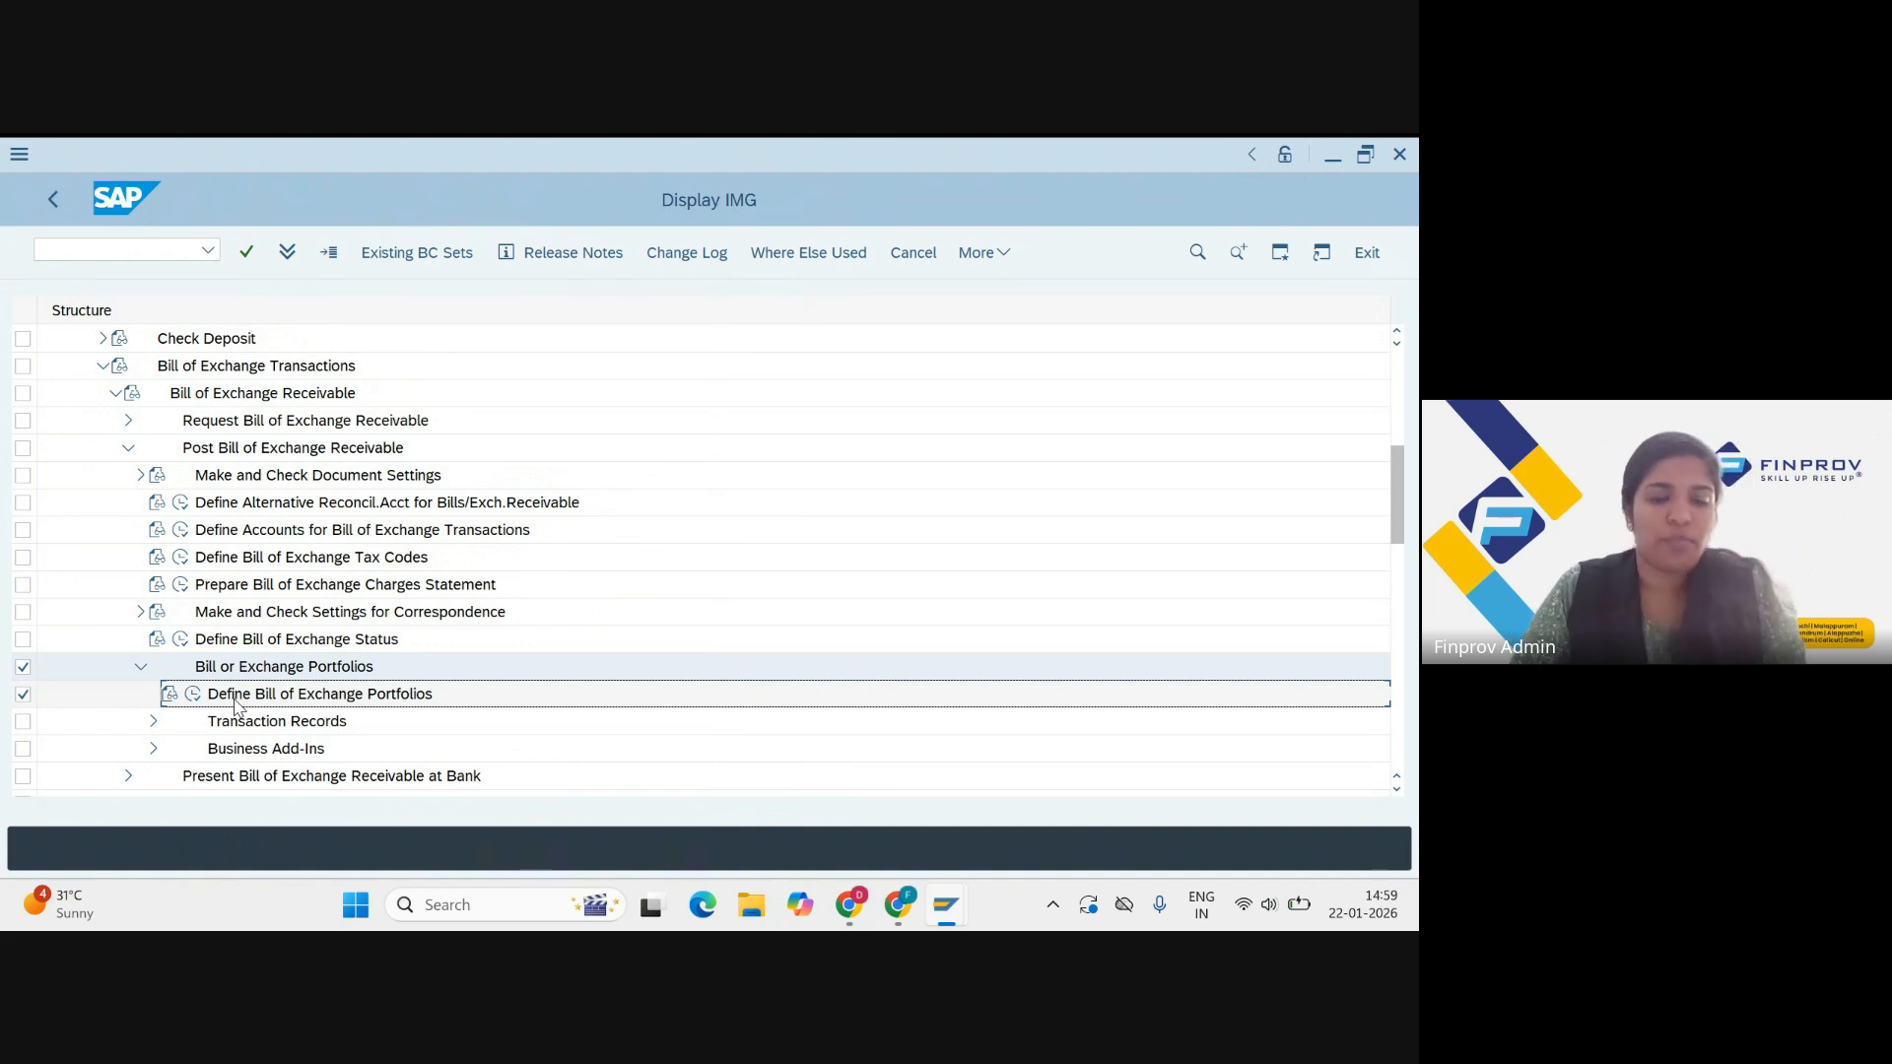
left_click(23, 668)
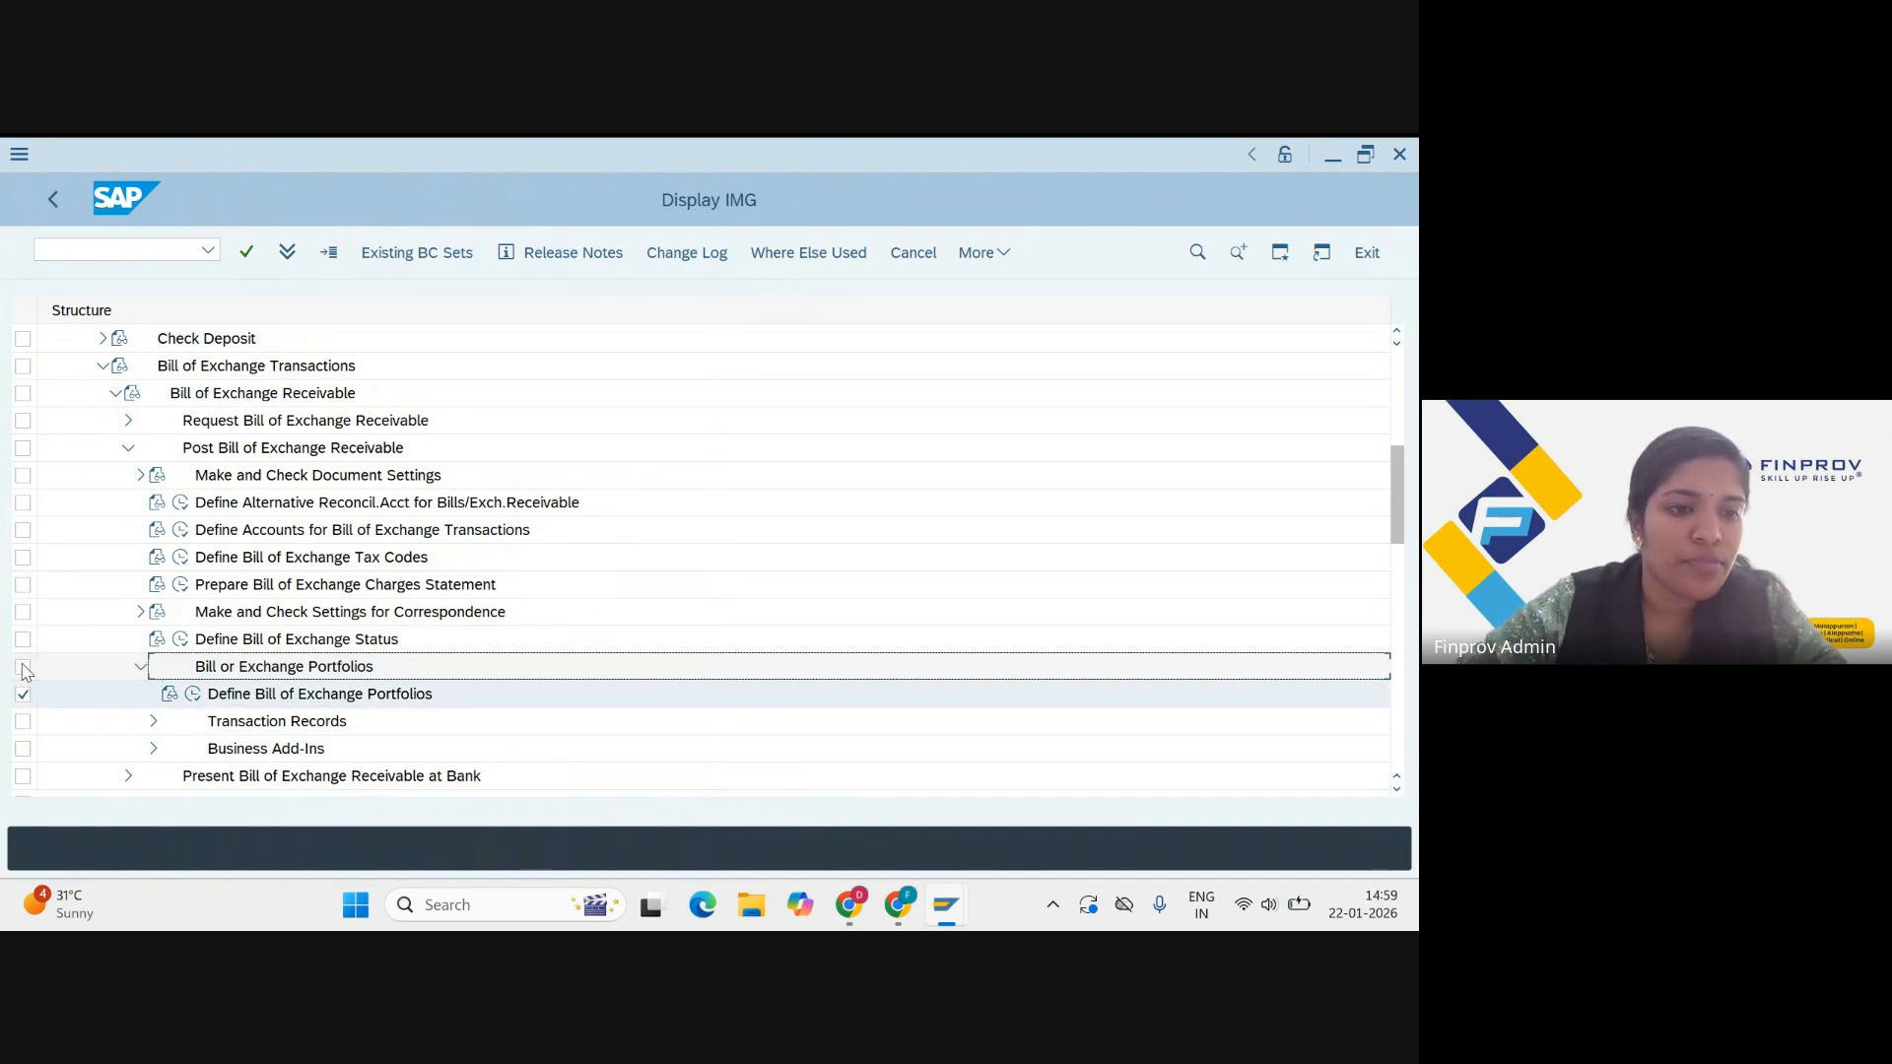
left_click(194, 697)
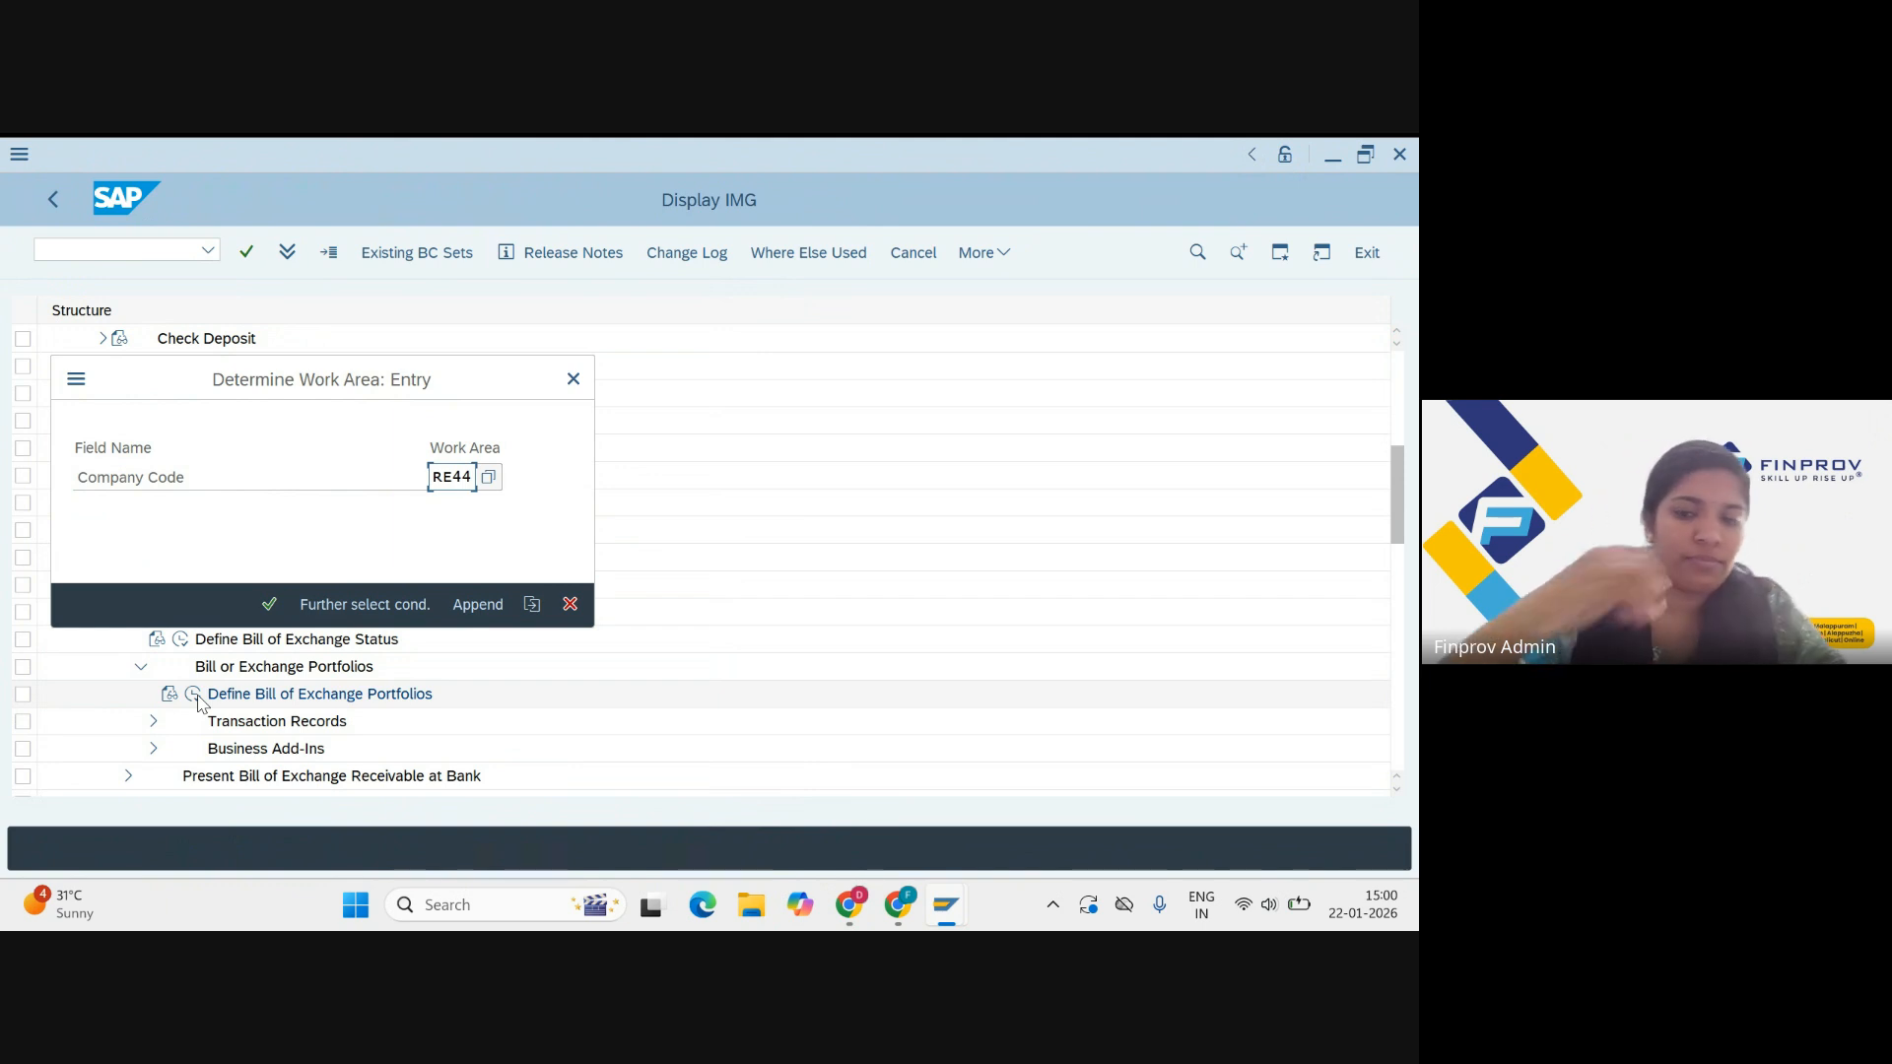
key("Return")
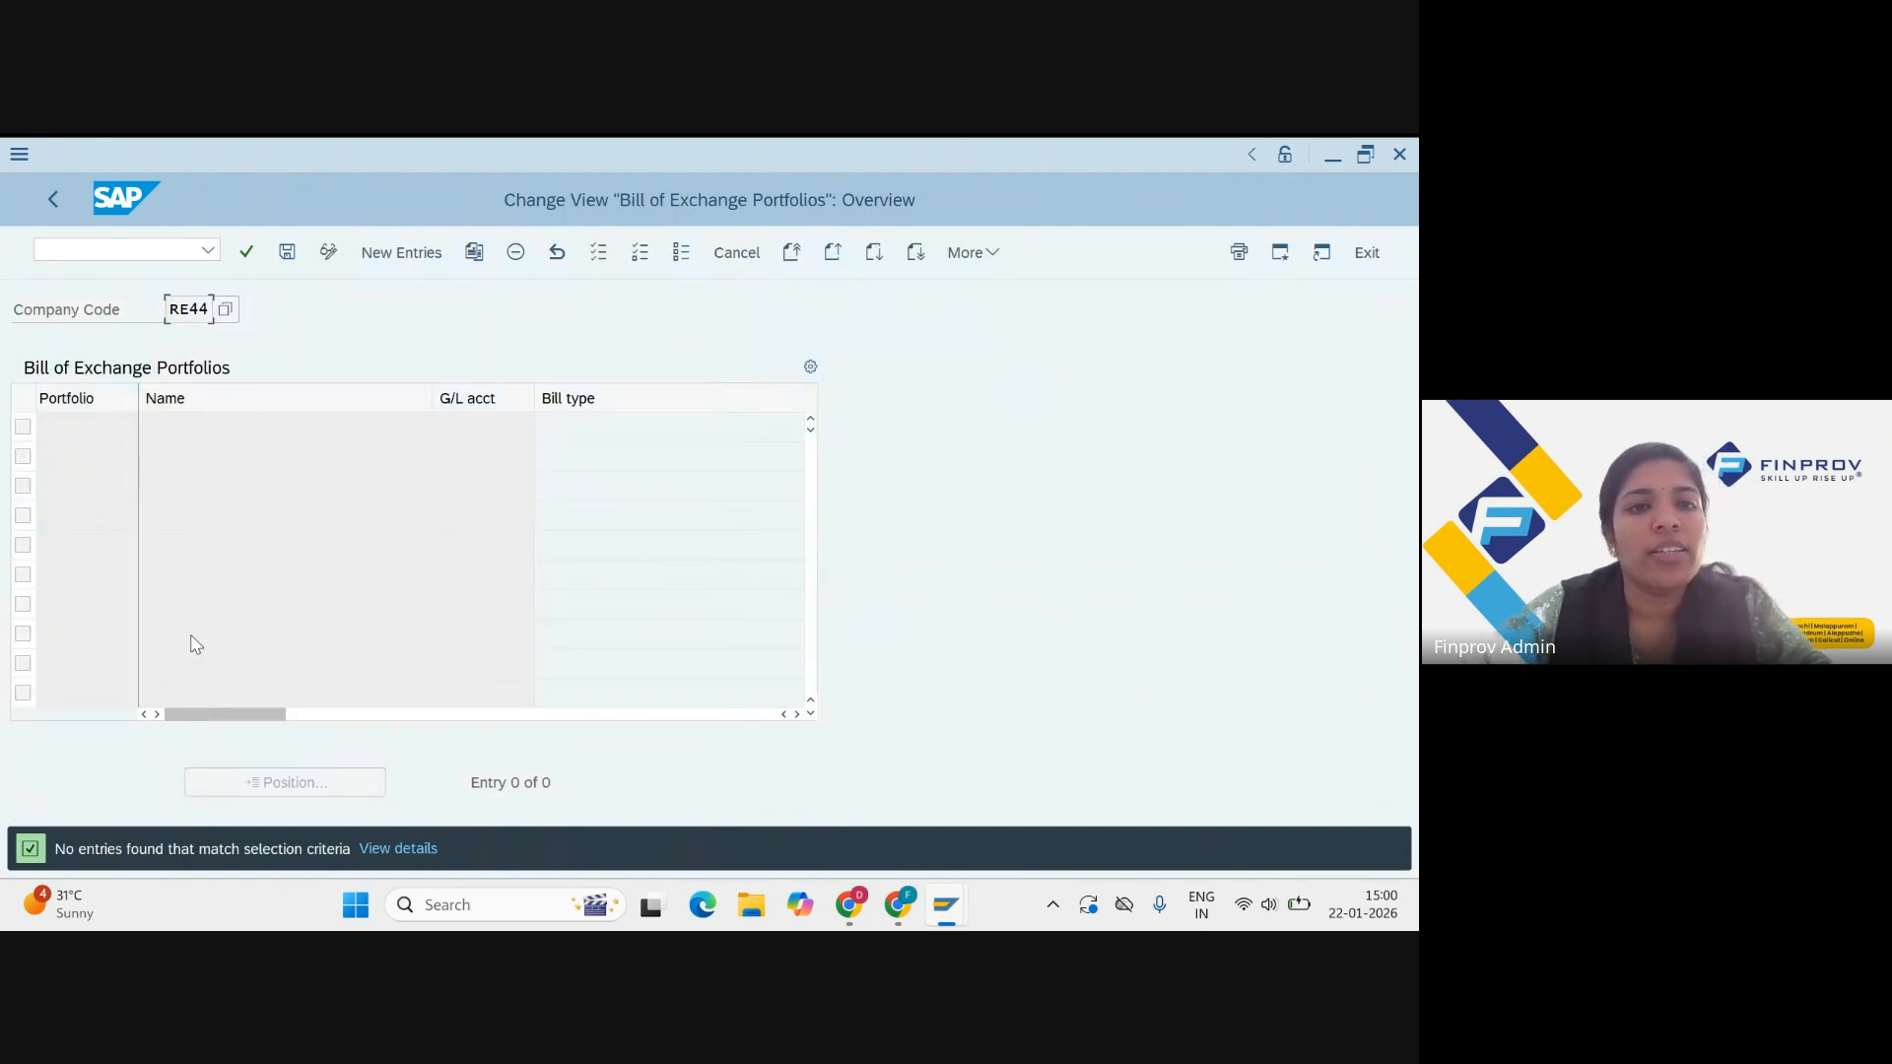
Step: Create a new bill of exchange portfolio entry RE44 named PORTFOLIO FOR RE44
left_click(433, 249)
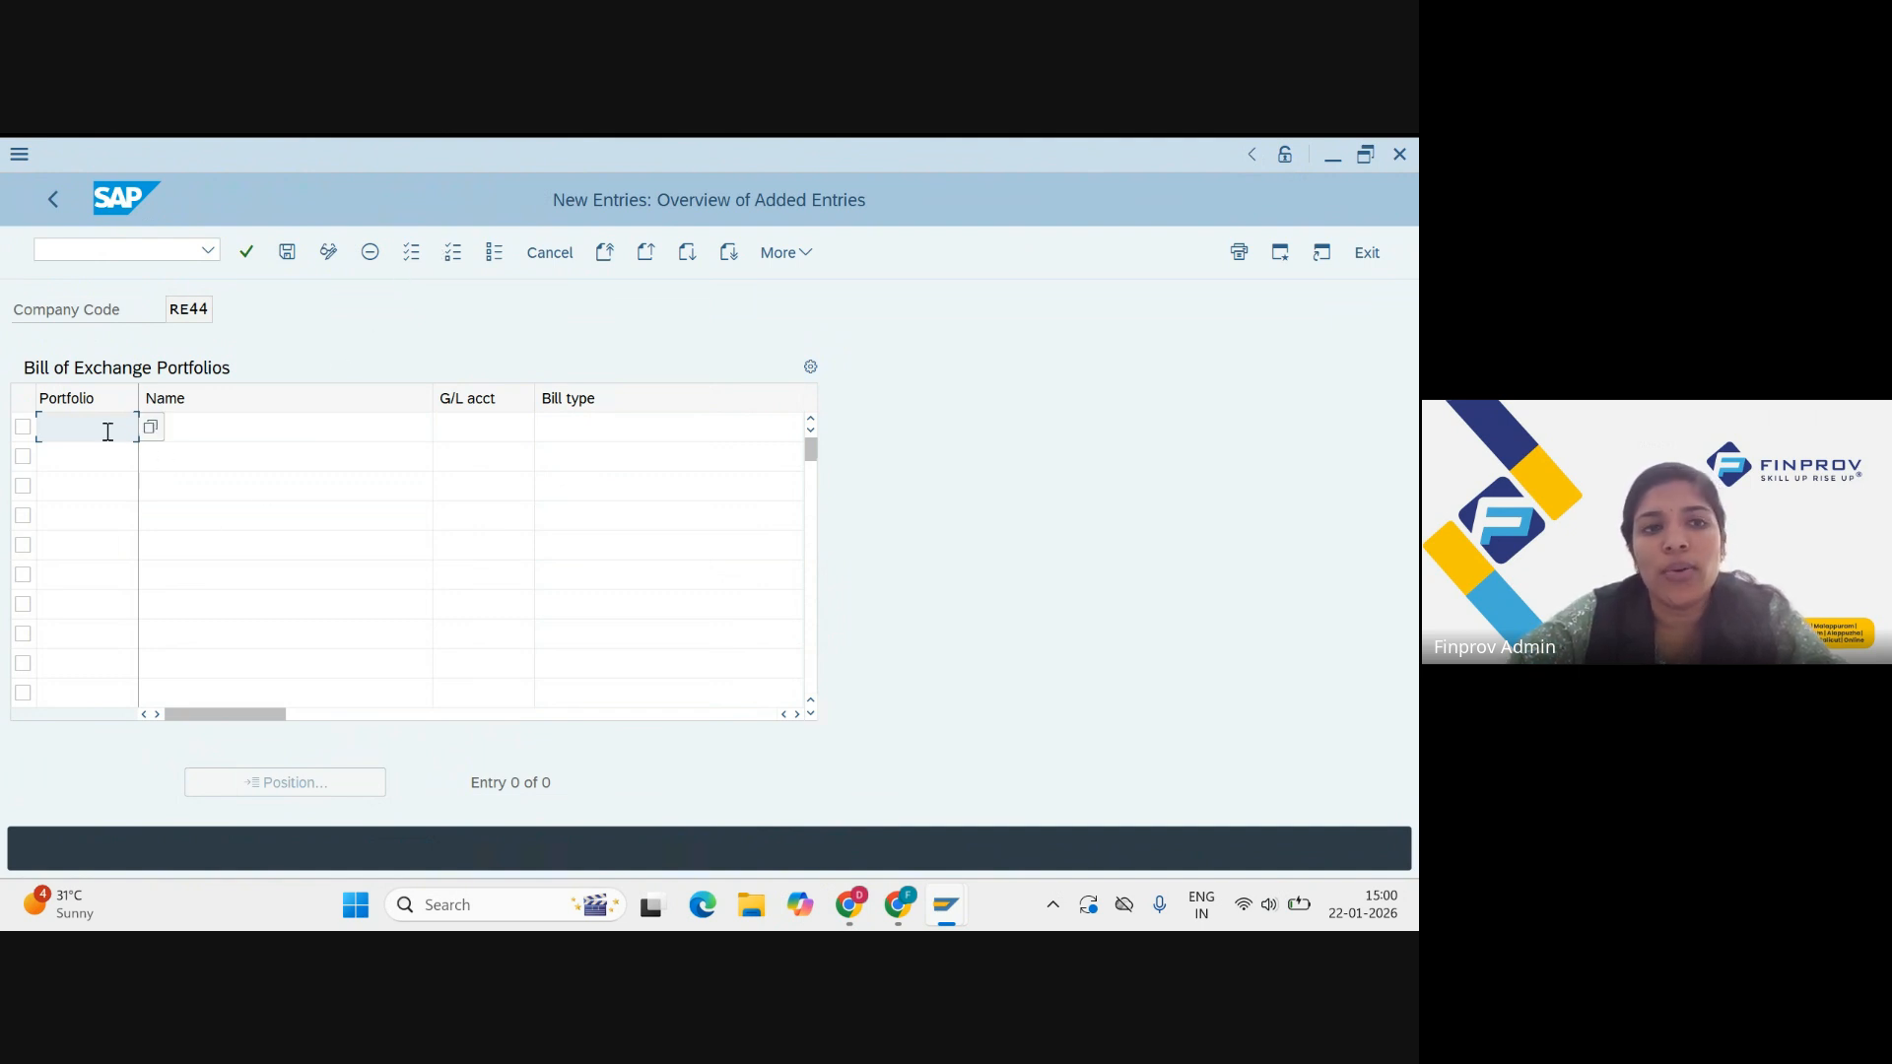
type("RE44")
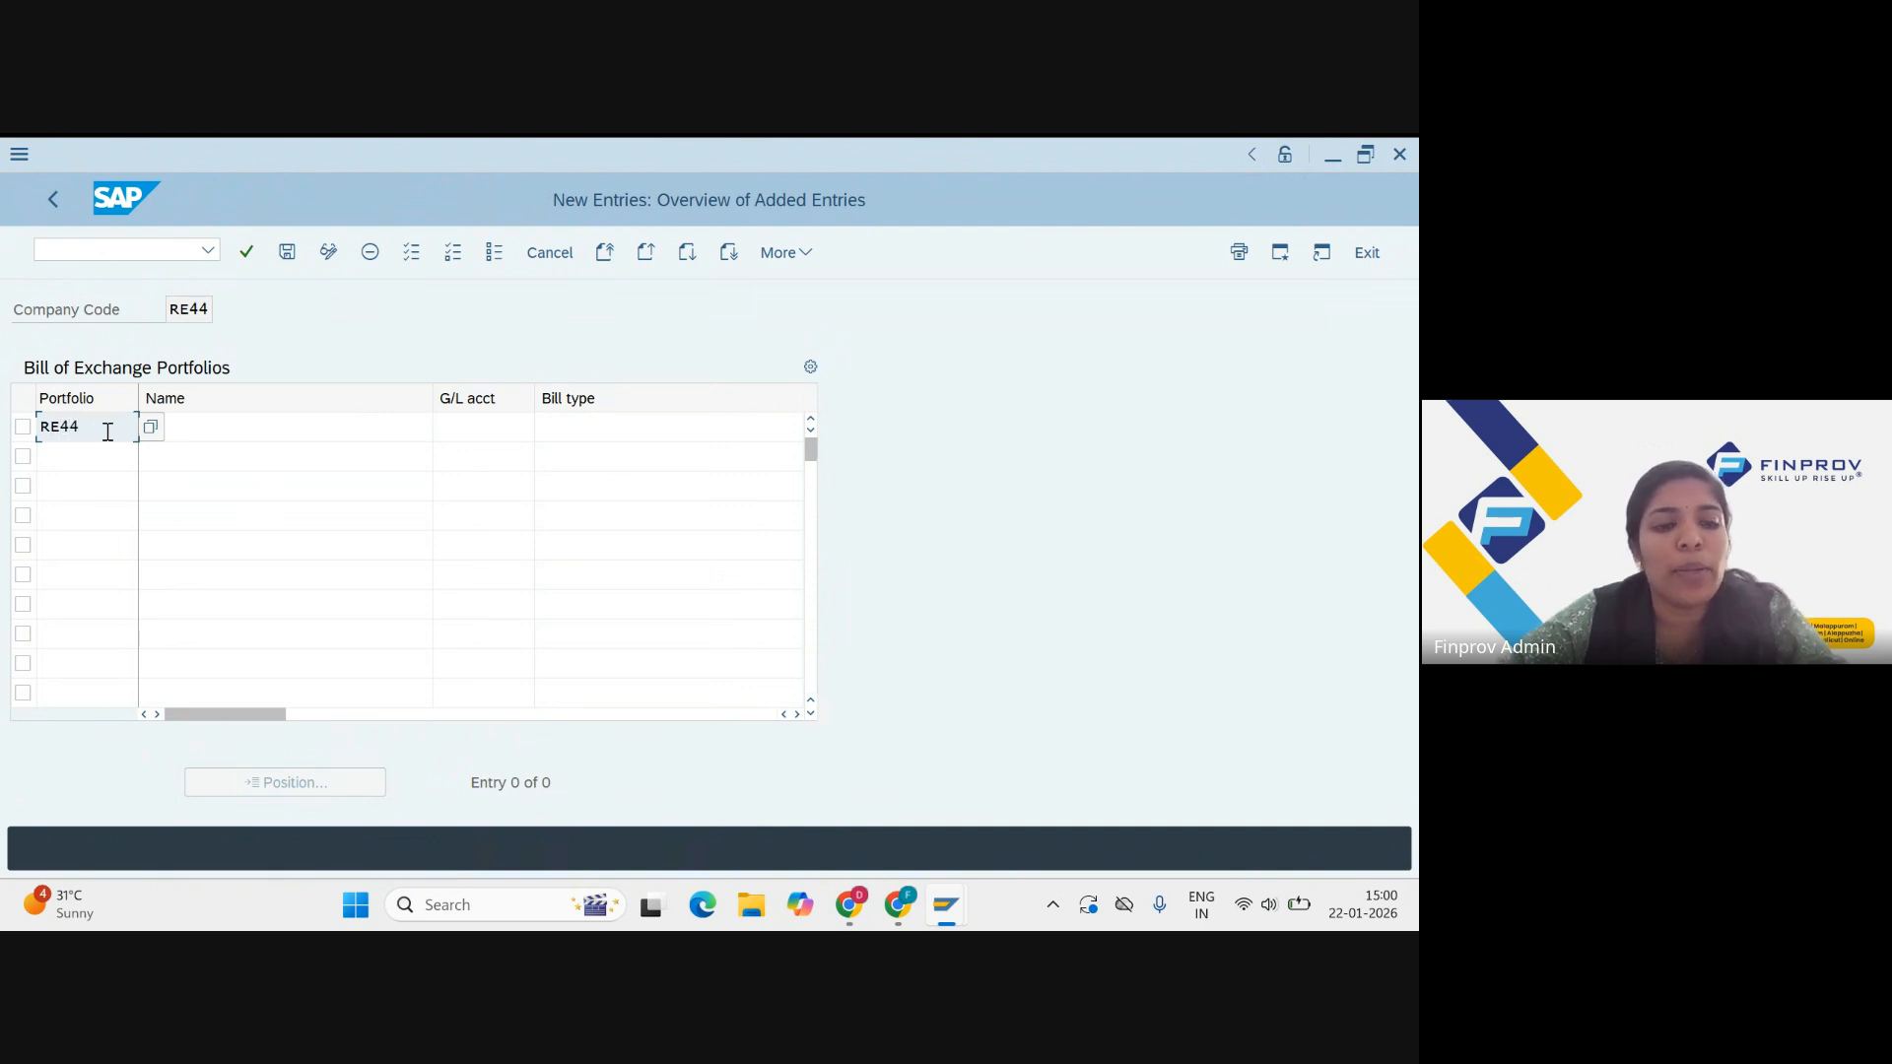
key("Tab")
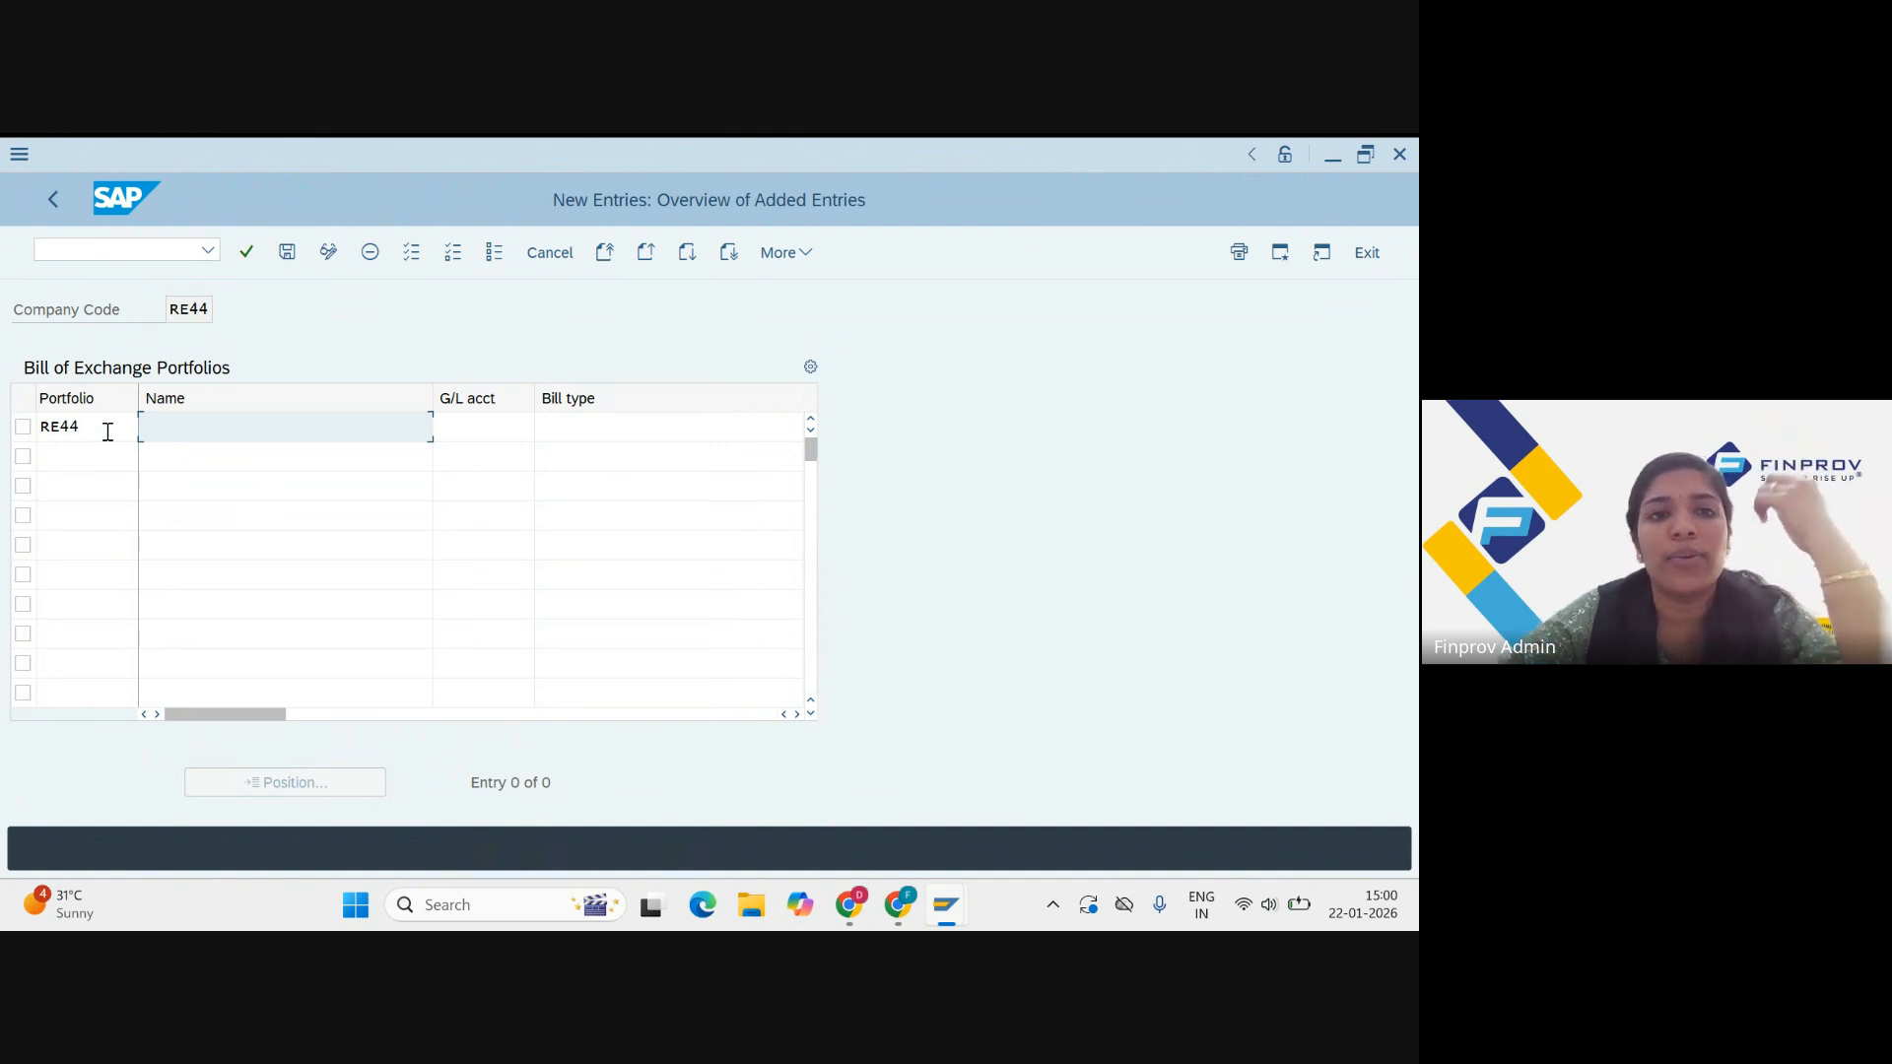
type("P")
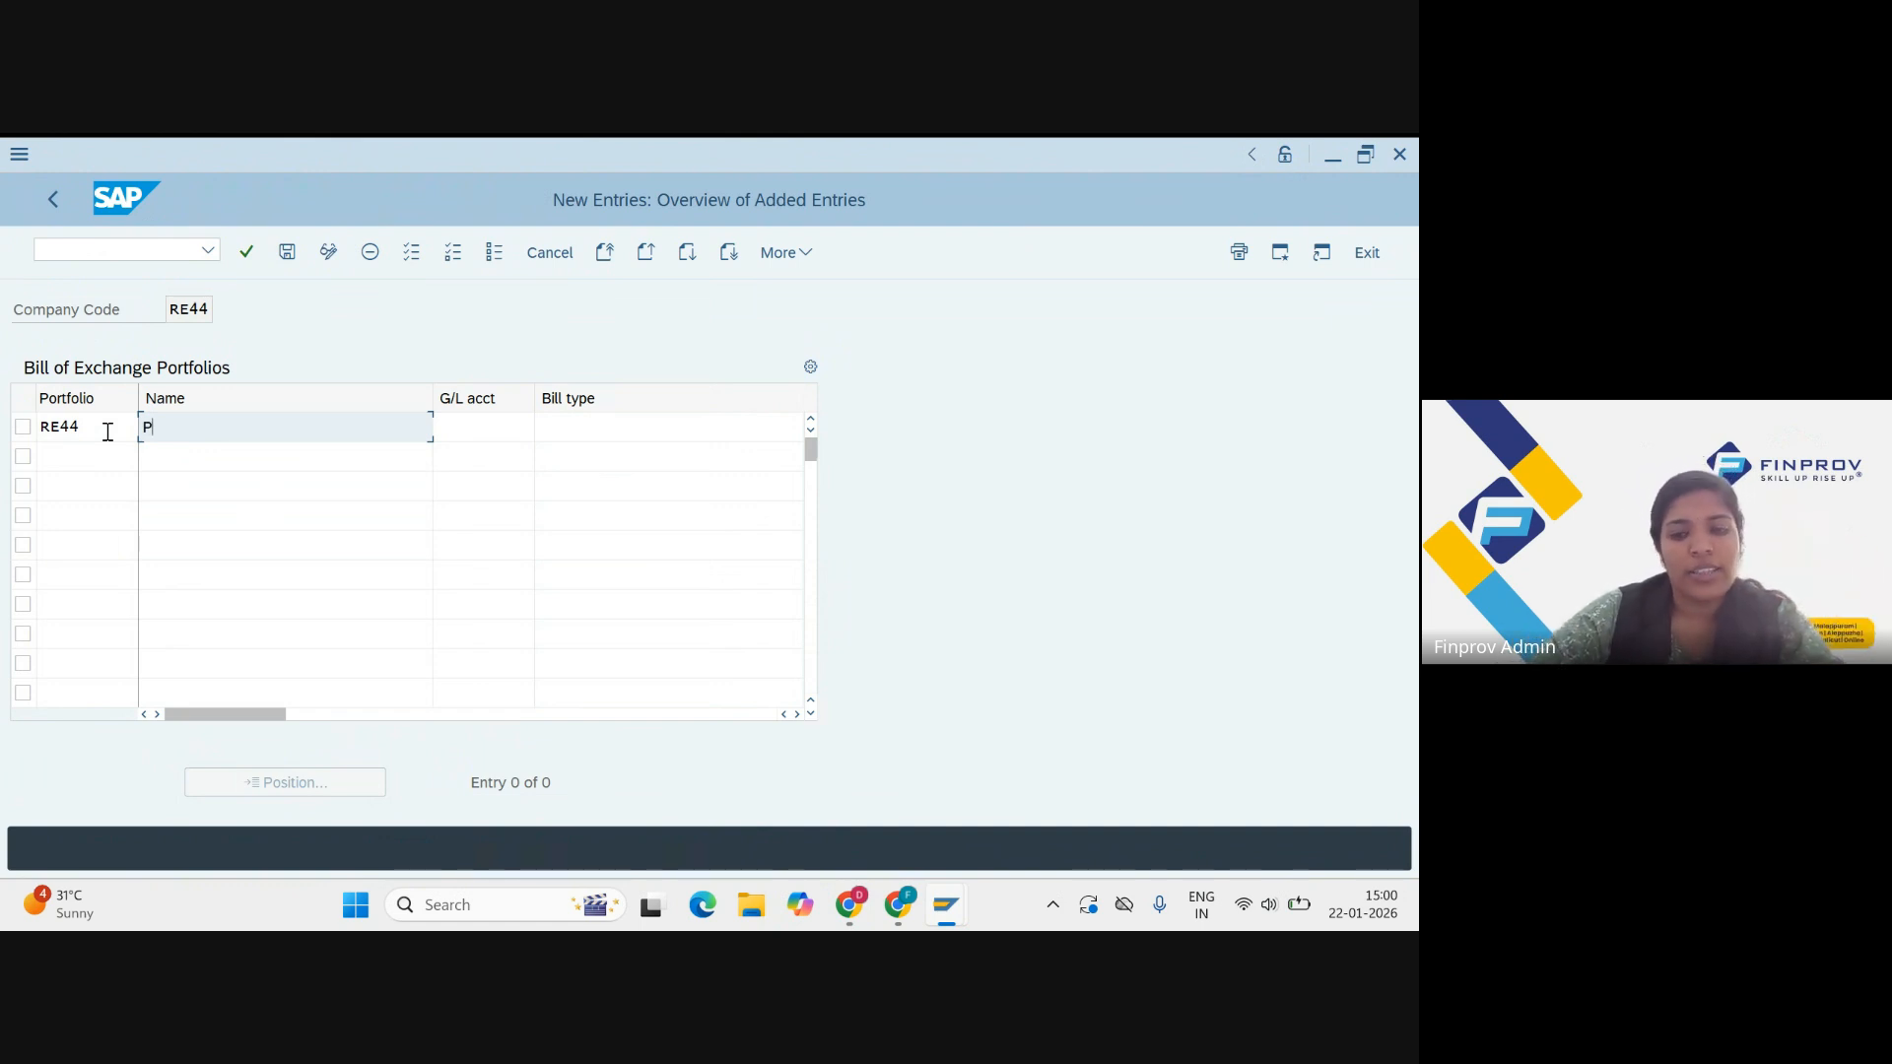
type("ORTF")
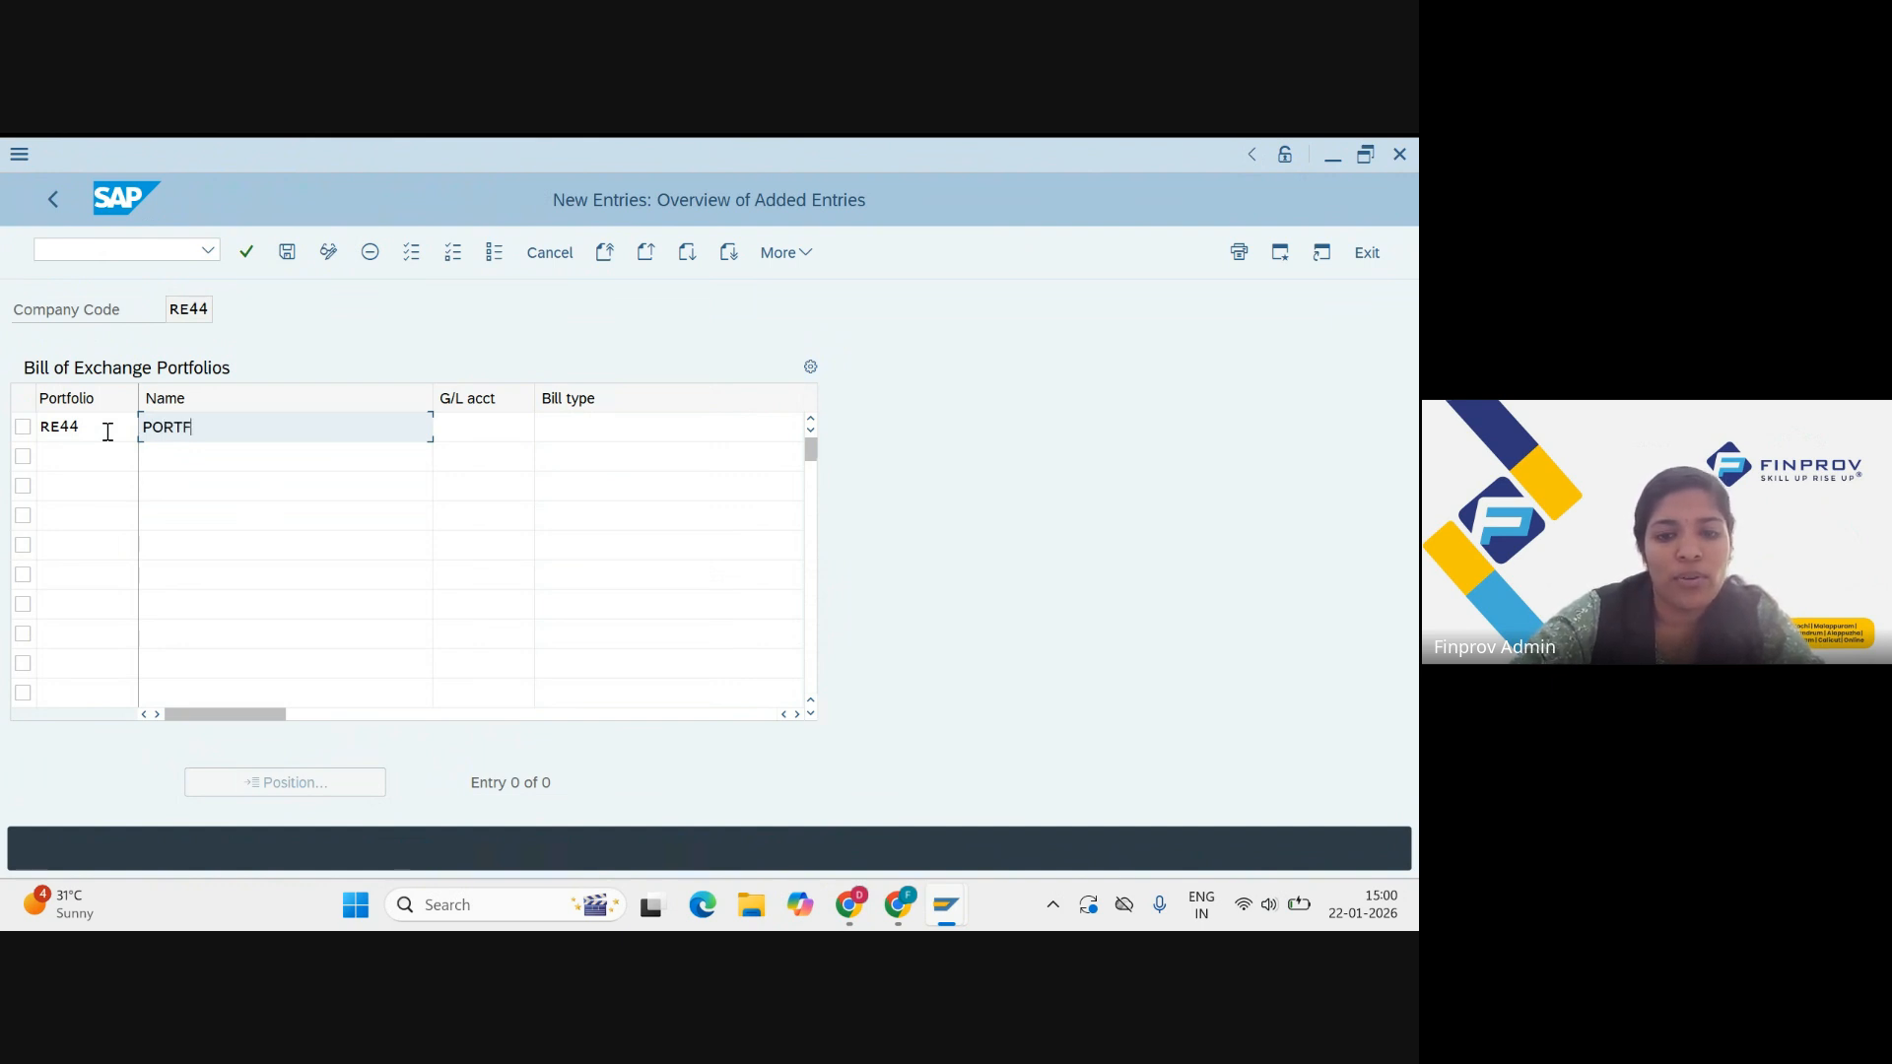
type("OLIO F")
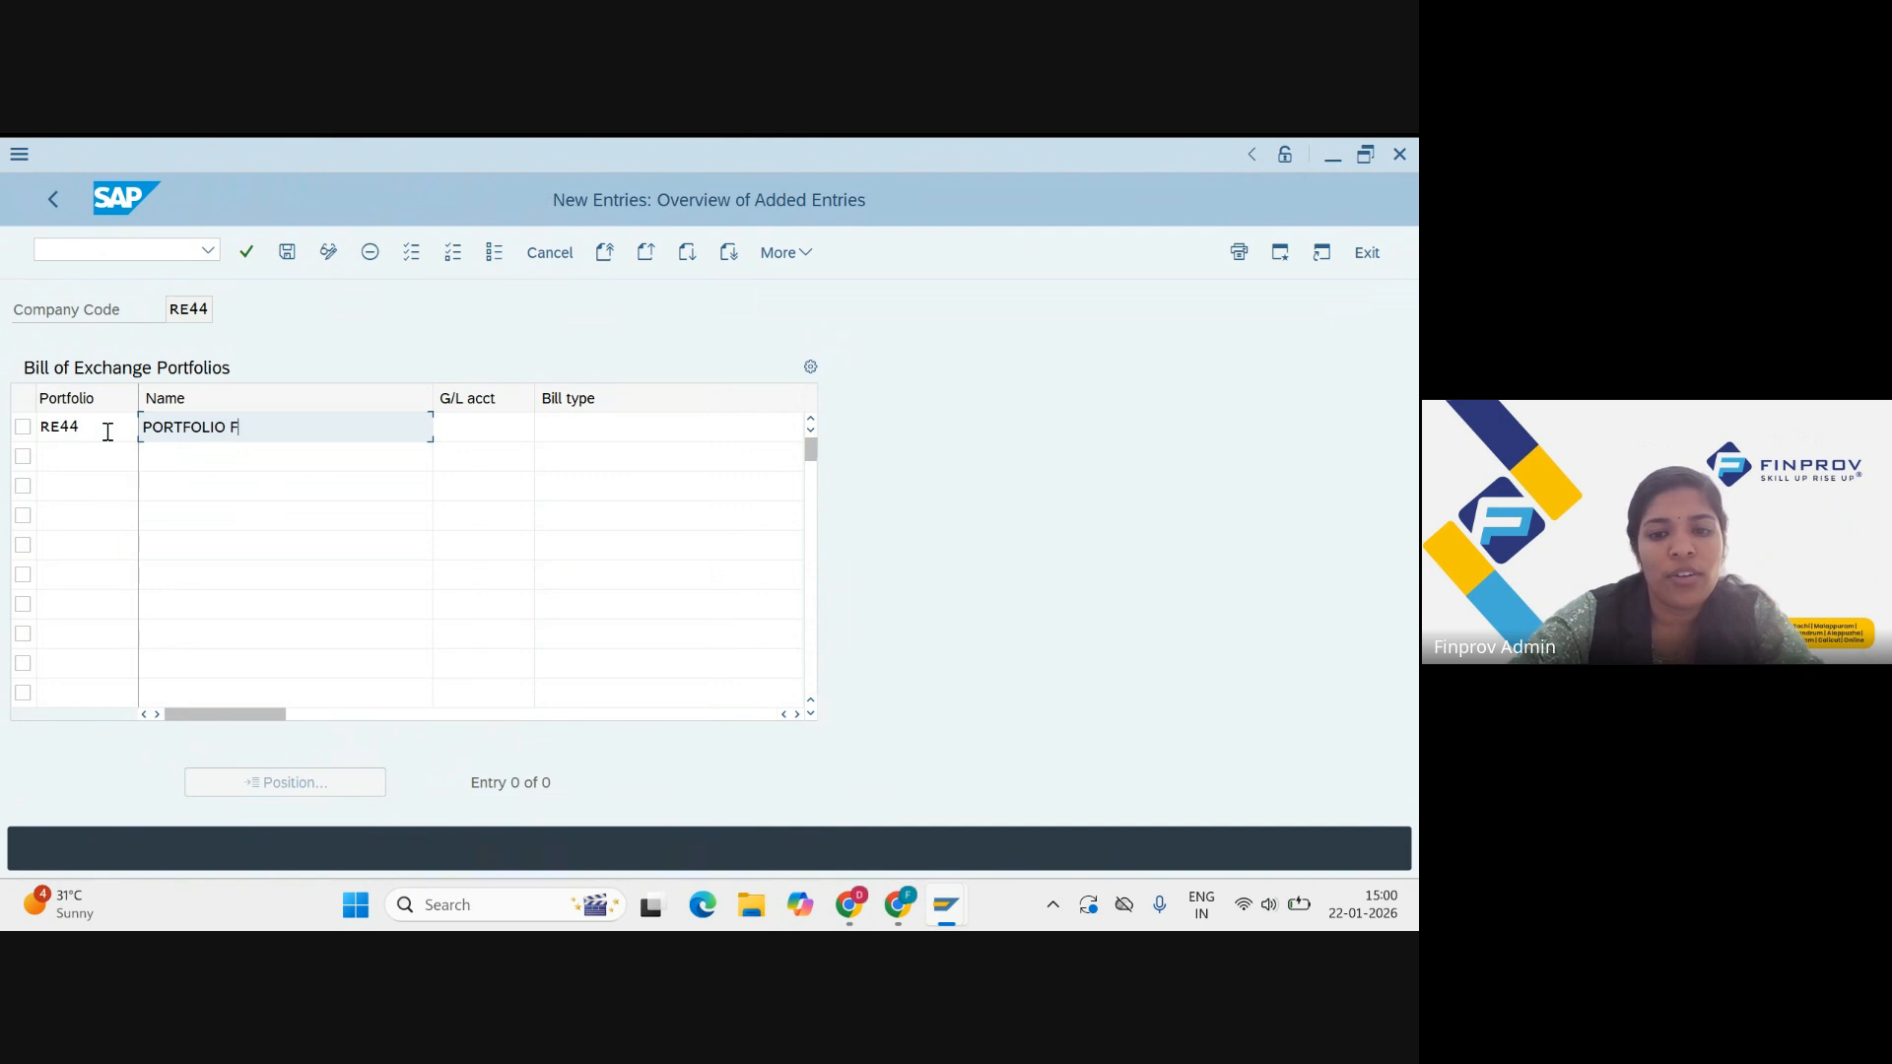
type("OR RE44")
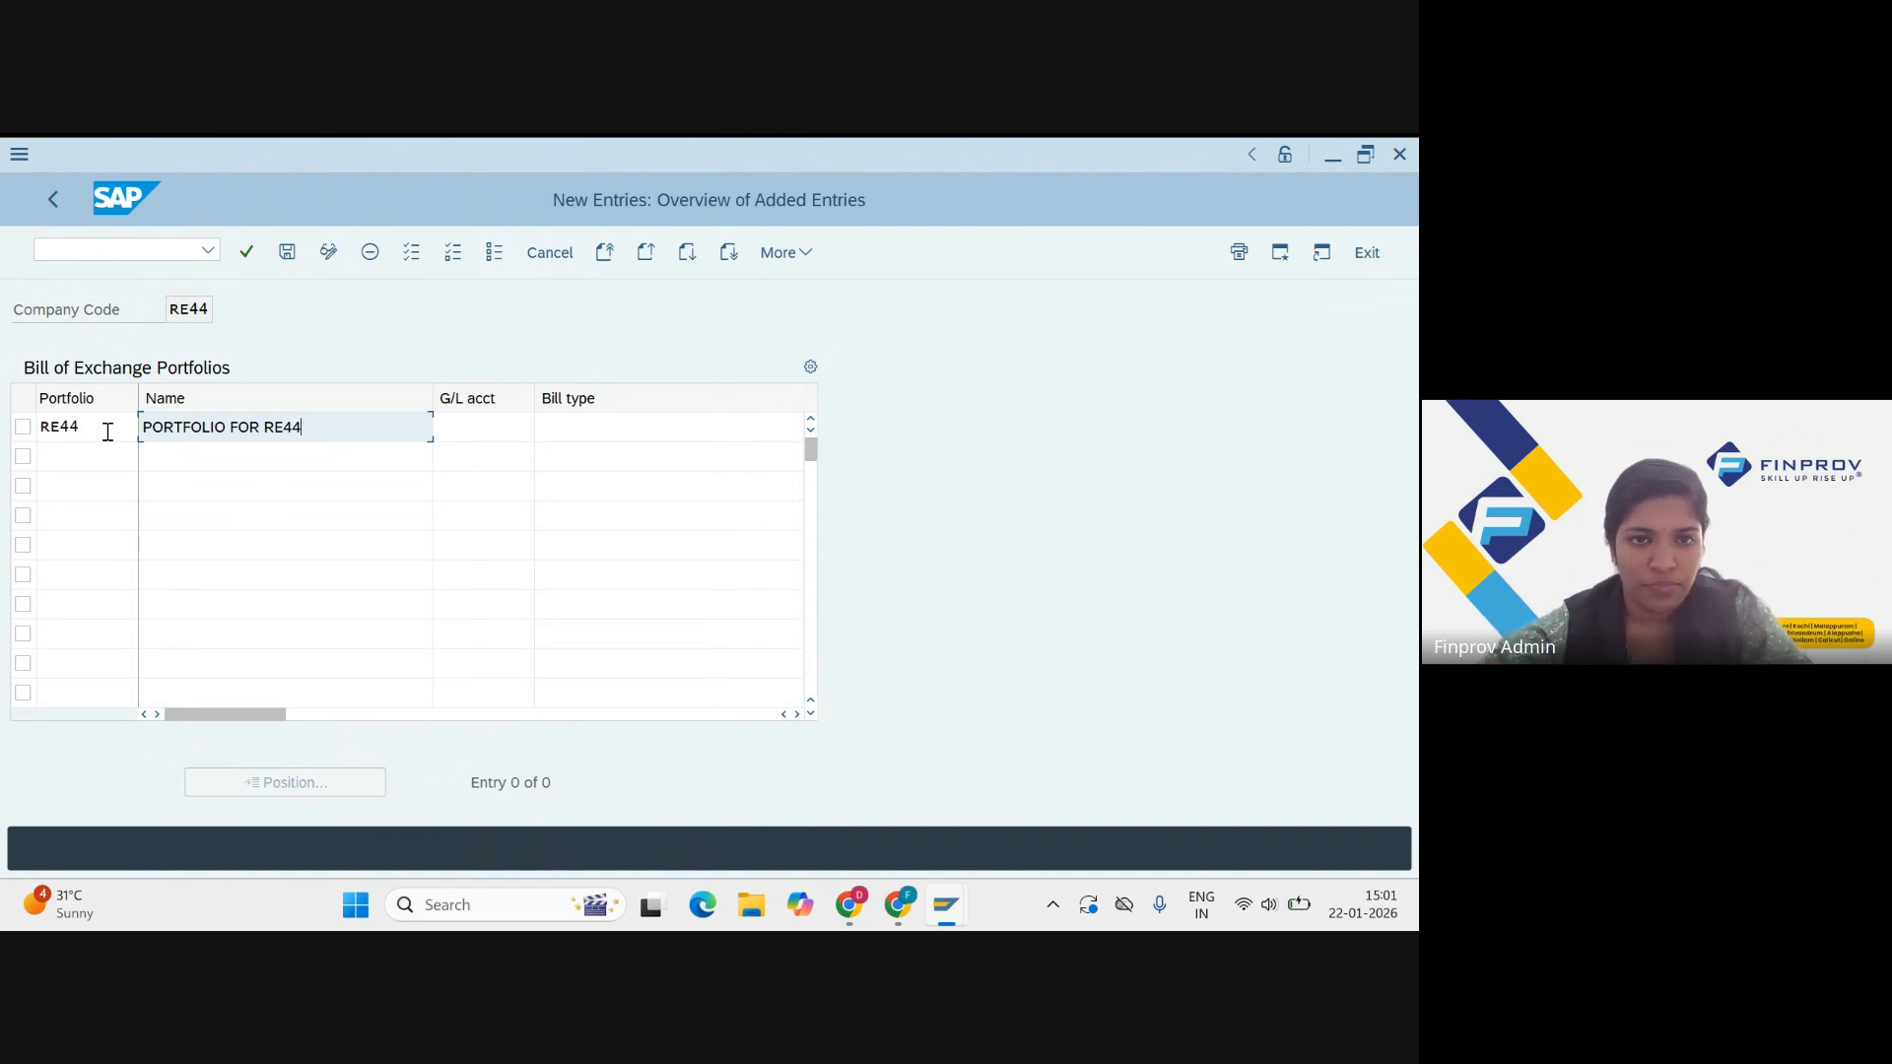
key("Tab")
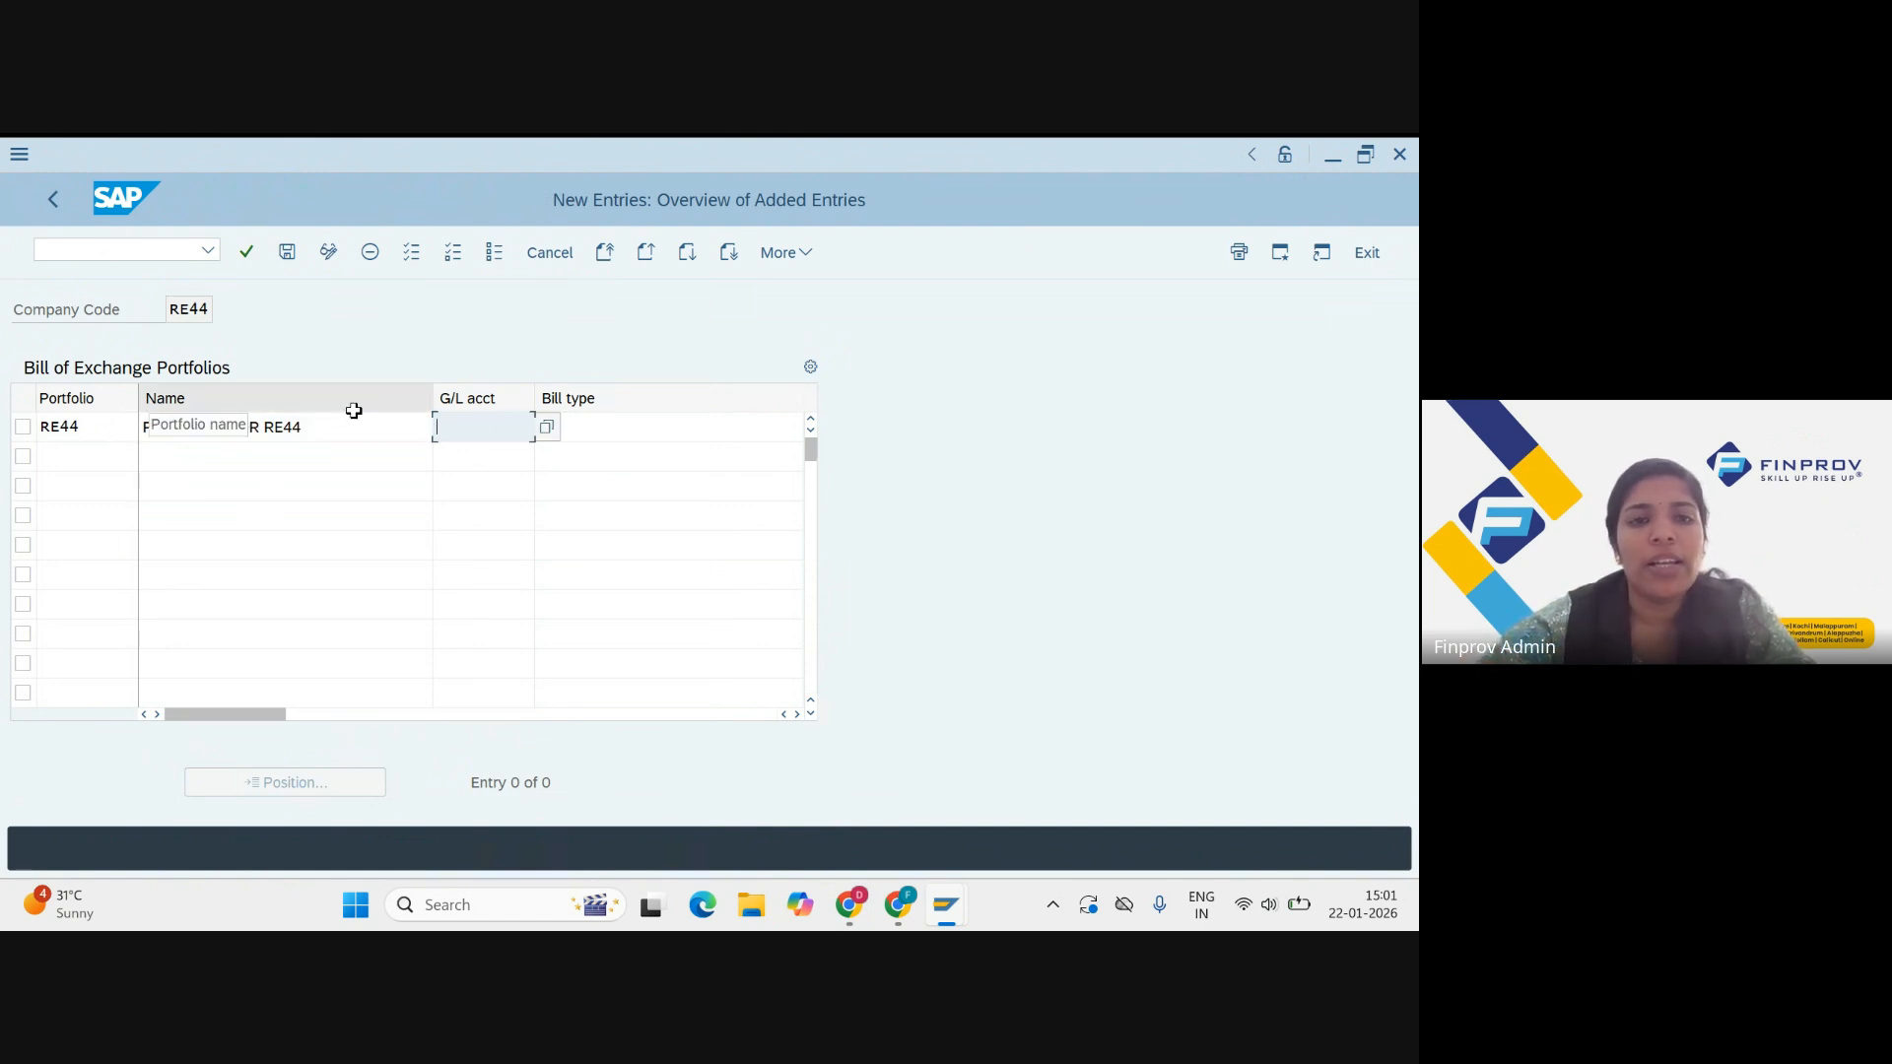
Step: Assign bills receivable G/L account 7 and bill type Bills of exchange to portfolio RE44, and save the entry
left_click(546, 427)
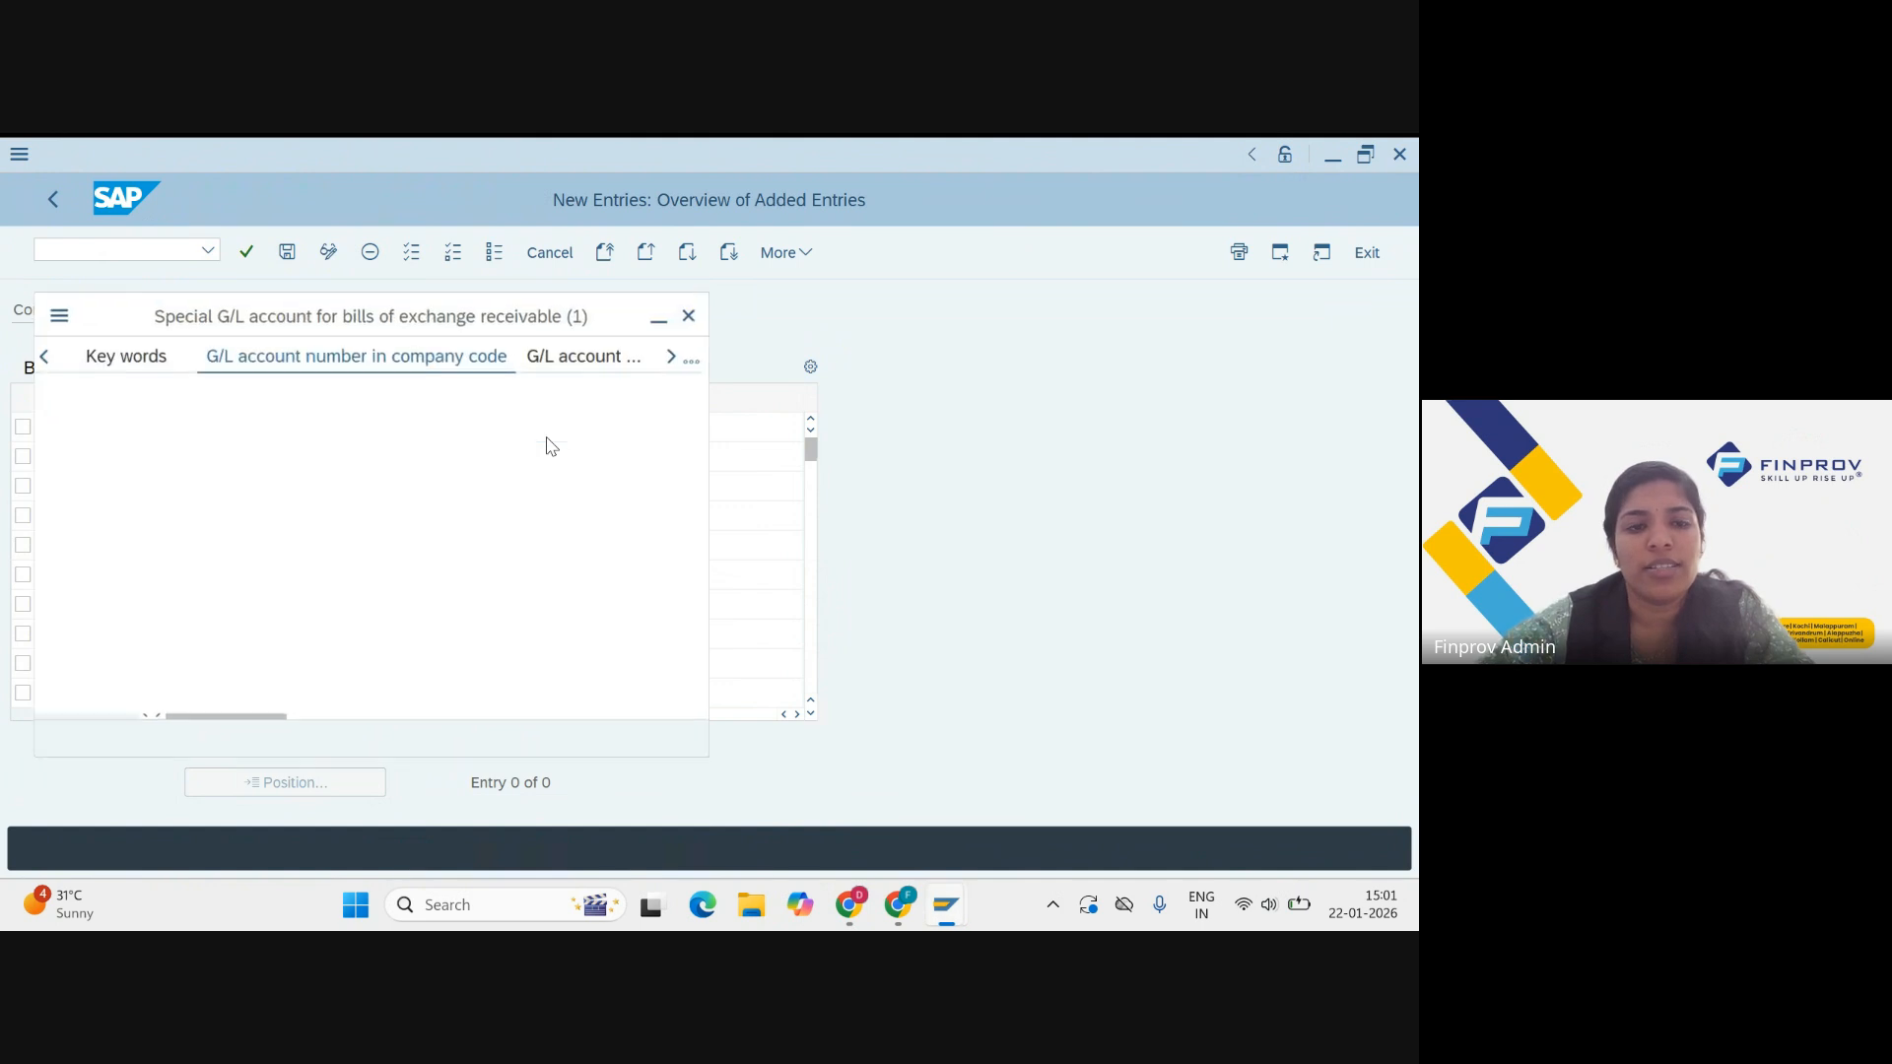
key("Return")
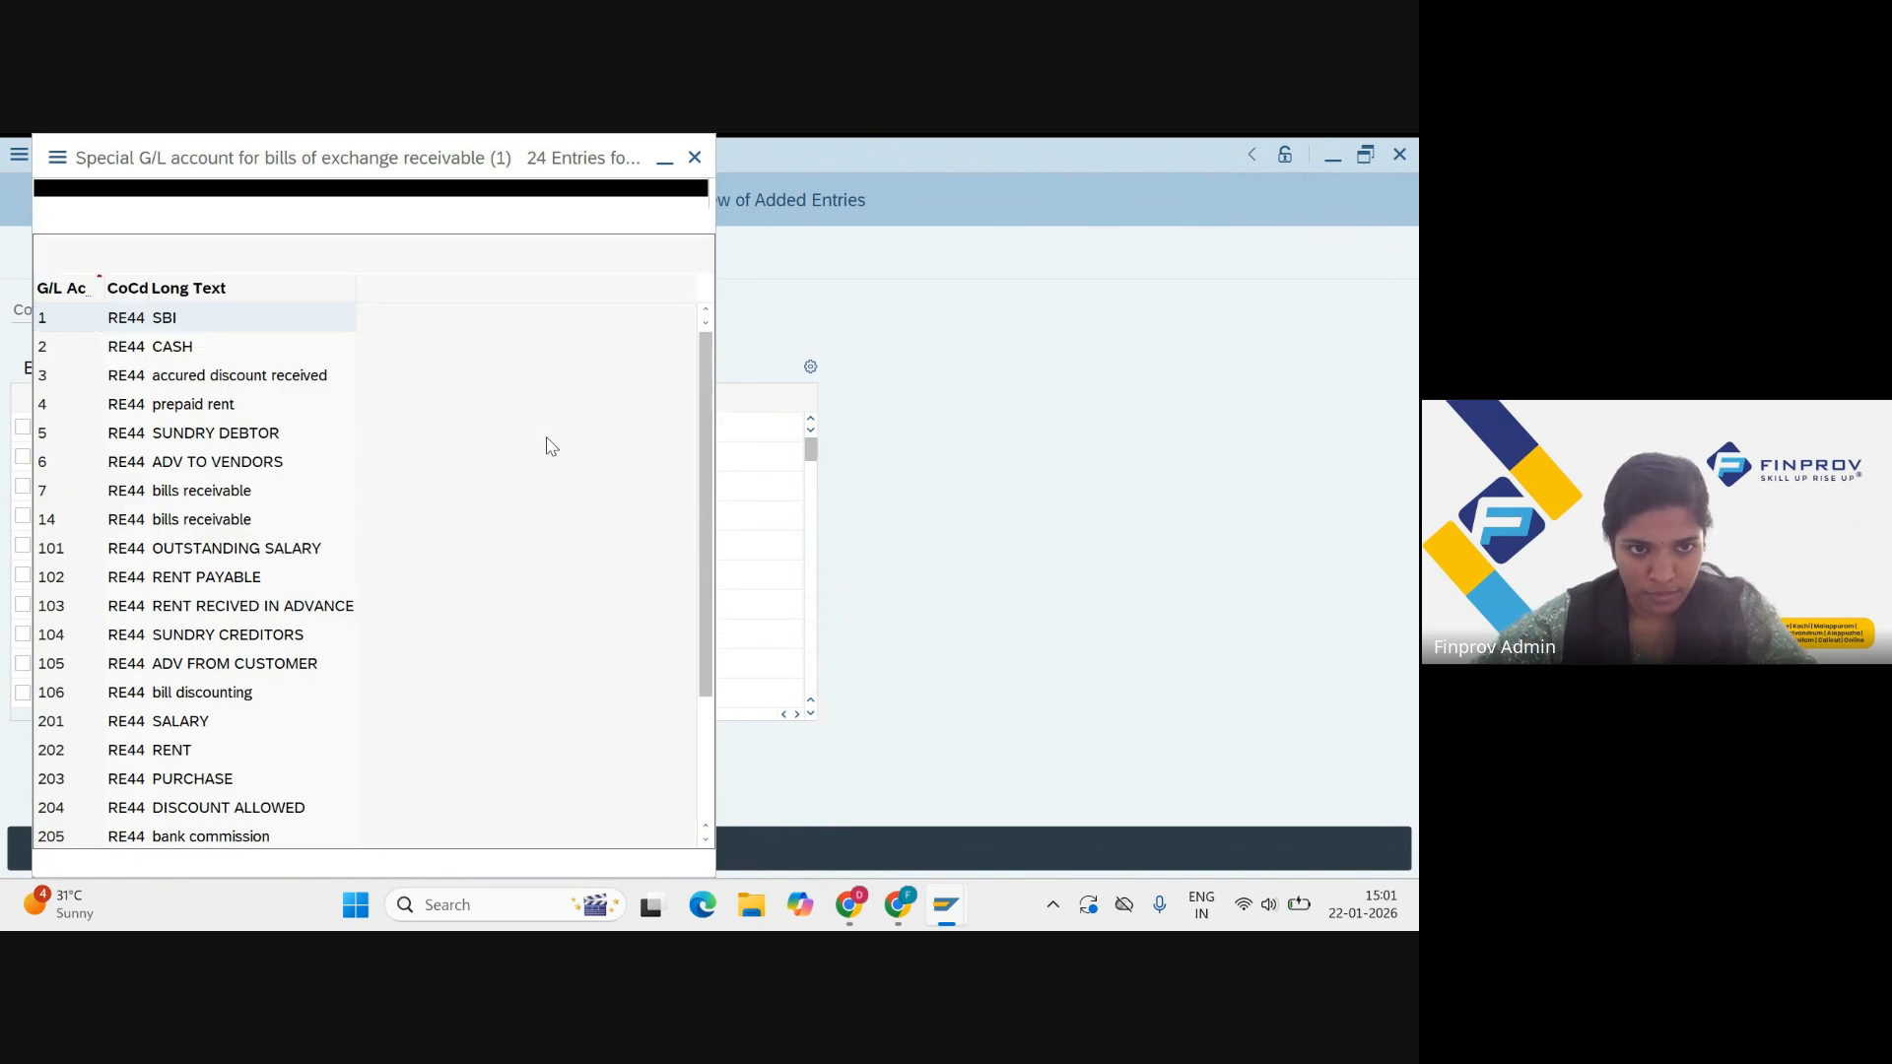
double_click(124, 492)
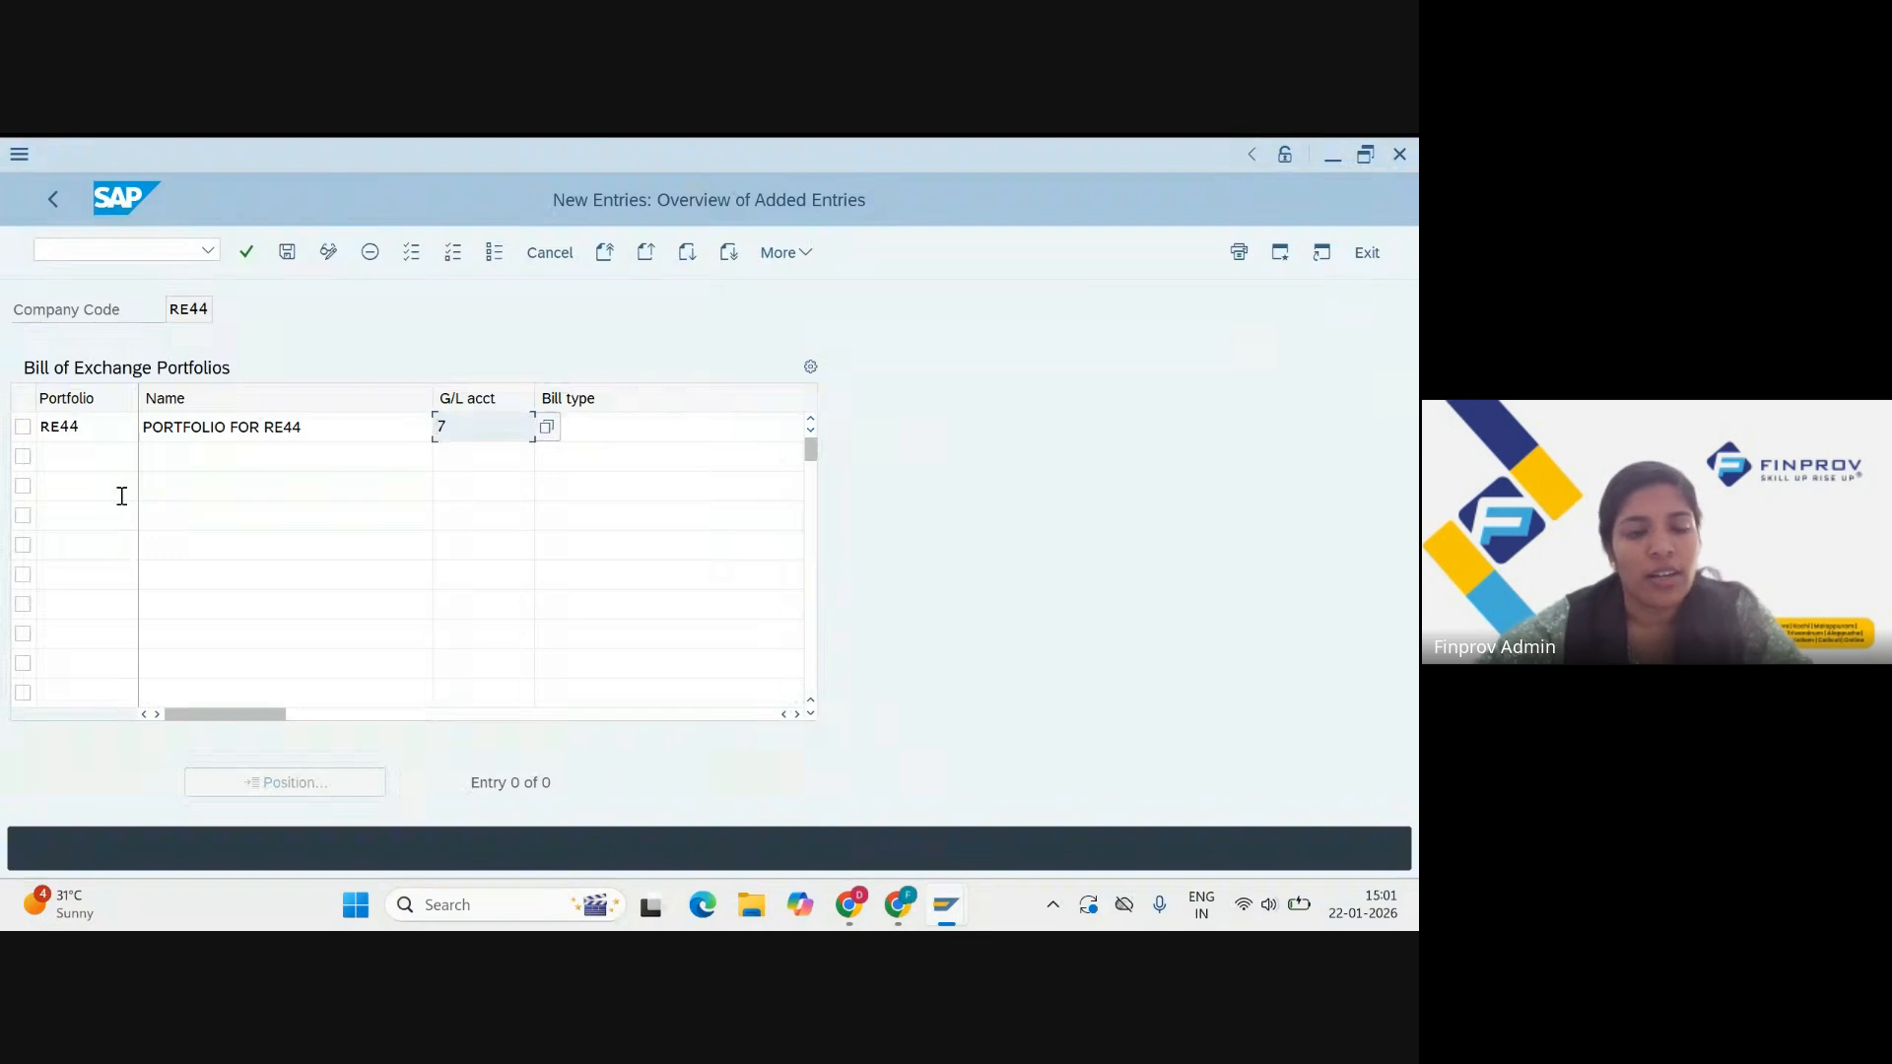
left_click(638, 425)
left_click(642, 460)
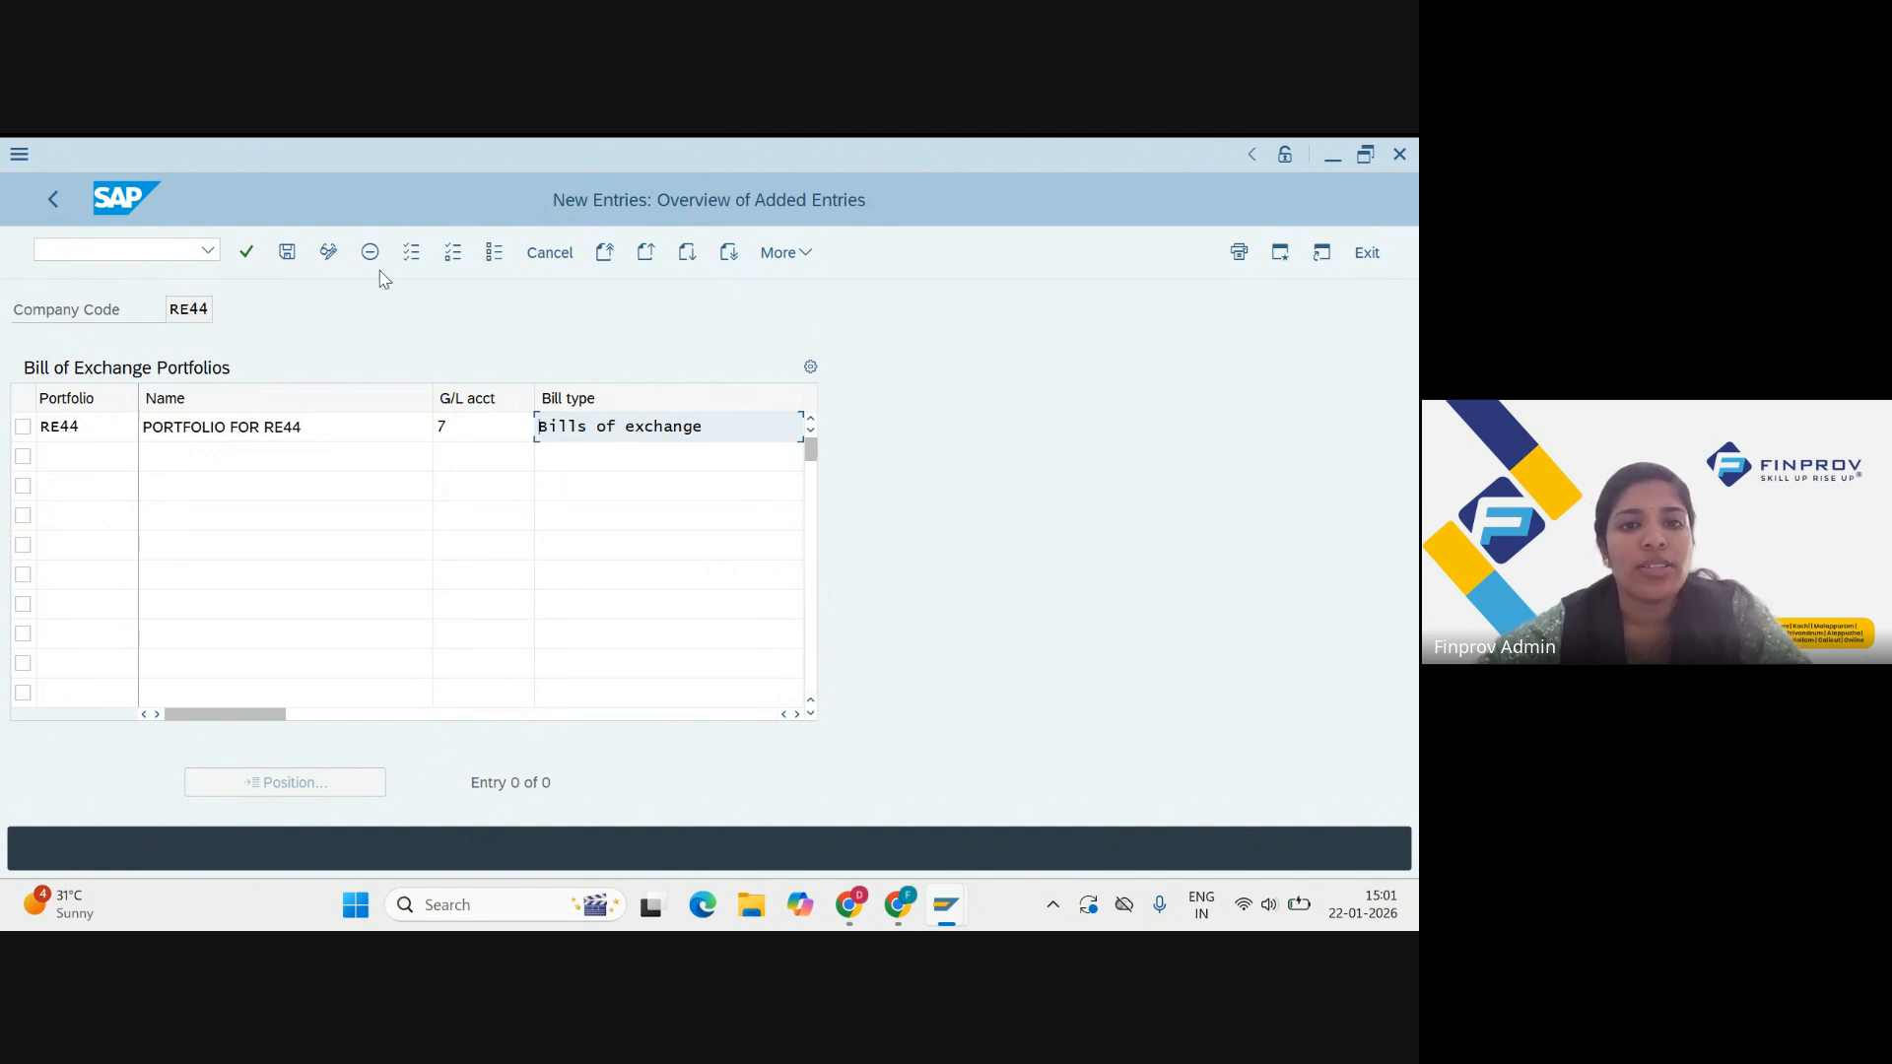
left_click(287, 253)
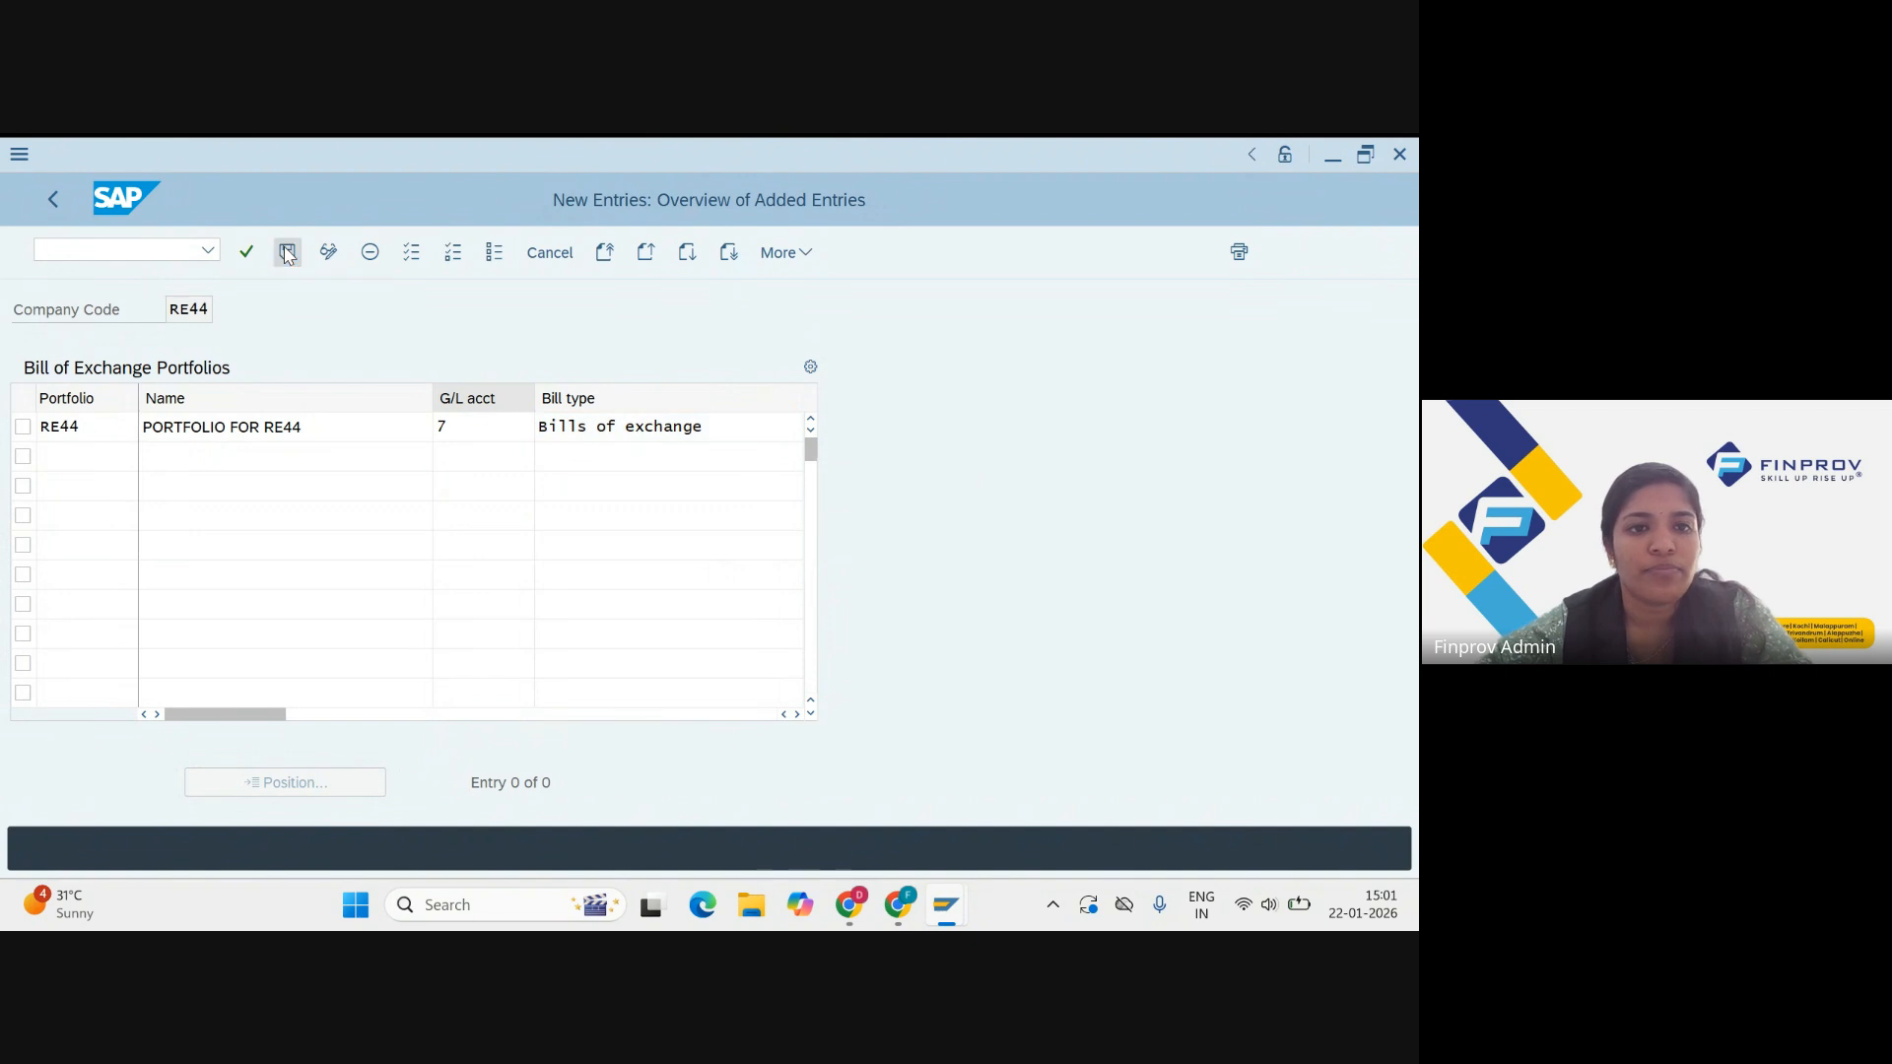
key("Return")
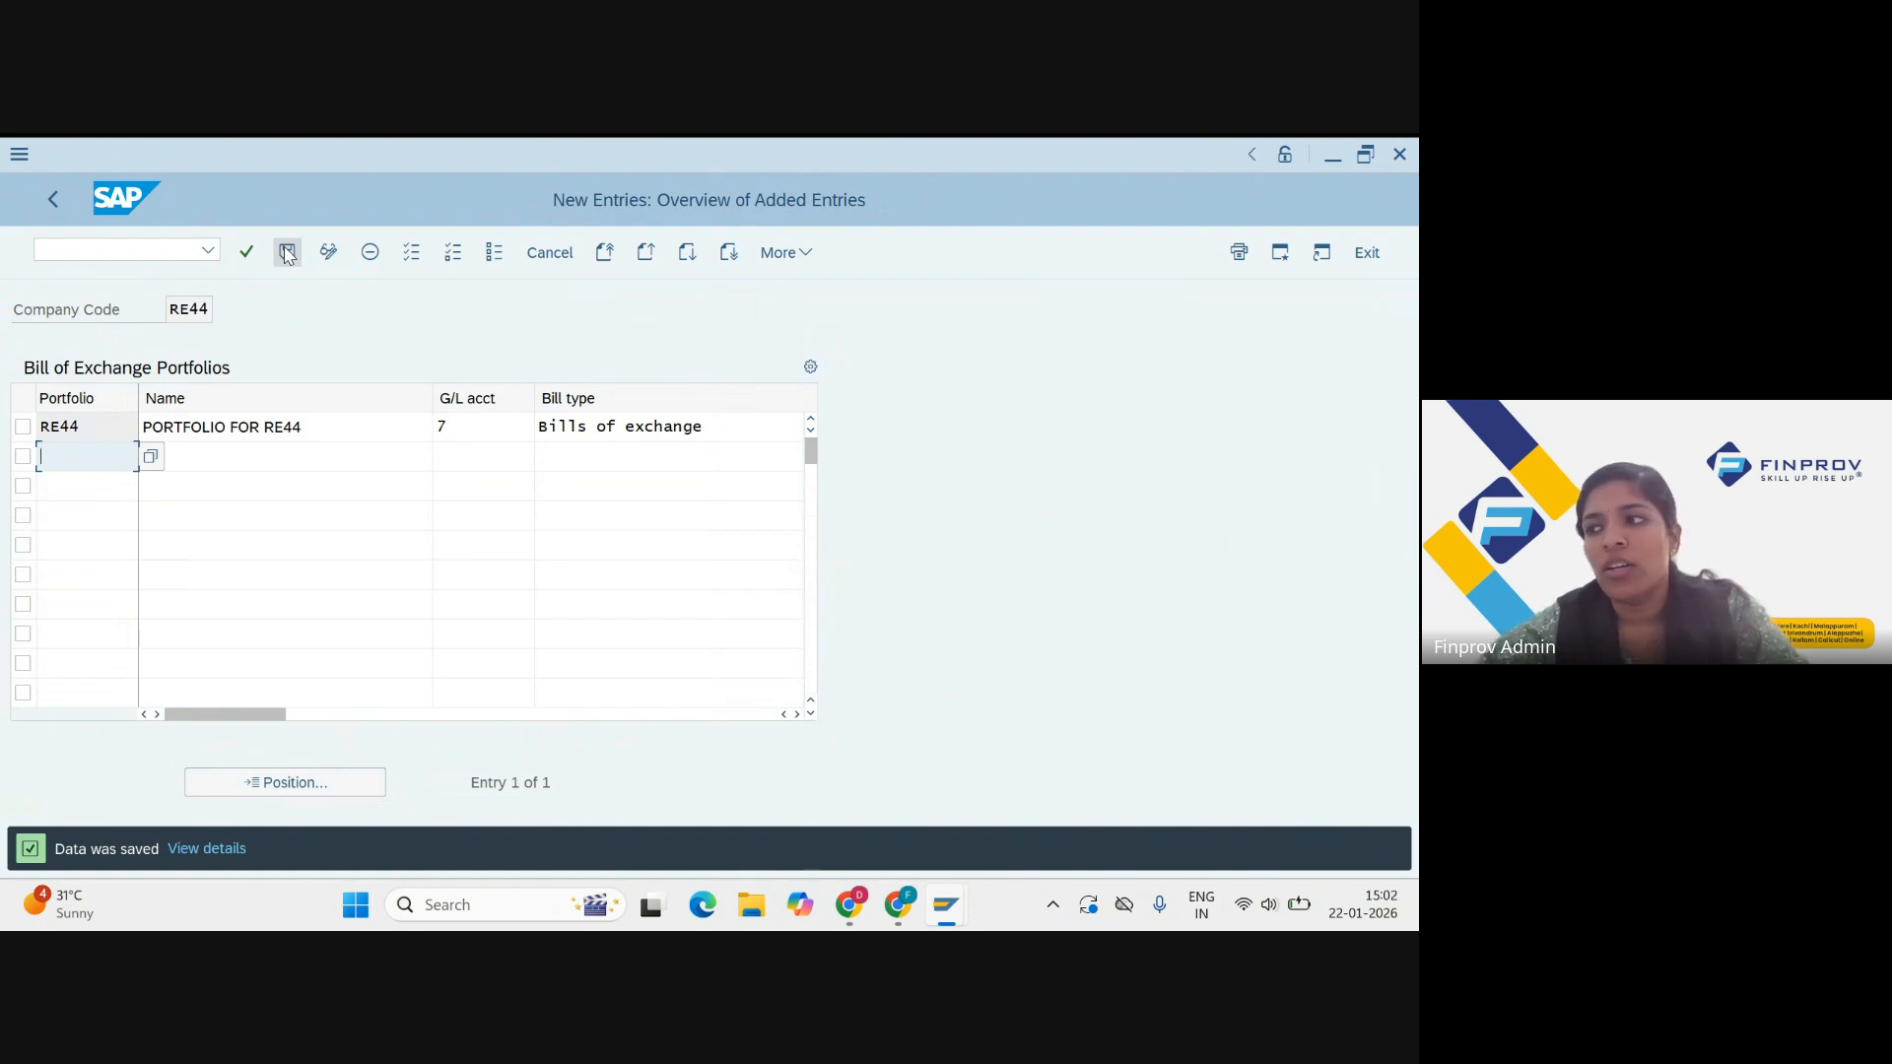
Step: Switch to the FP_SAP S4HANA FI_BOE slides in Chrome and go to the Bill of Exchange Posting (F-36) slide
mouse_move(858, 923)
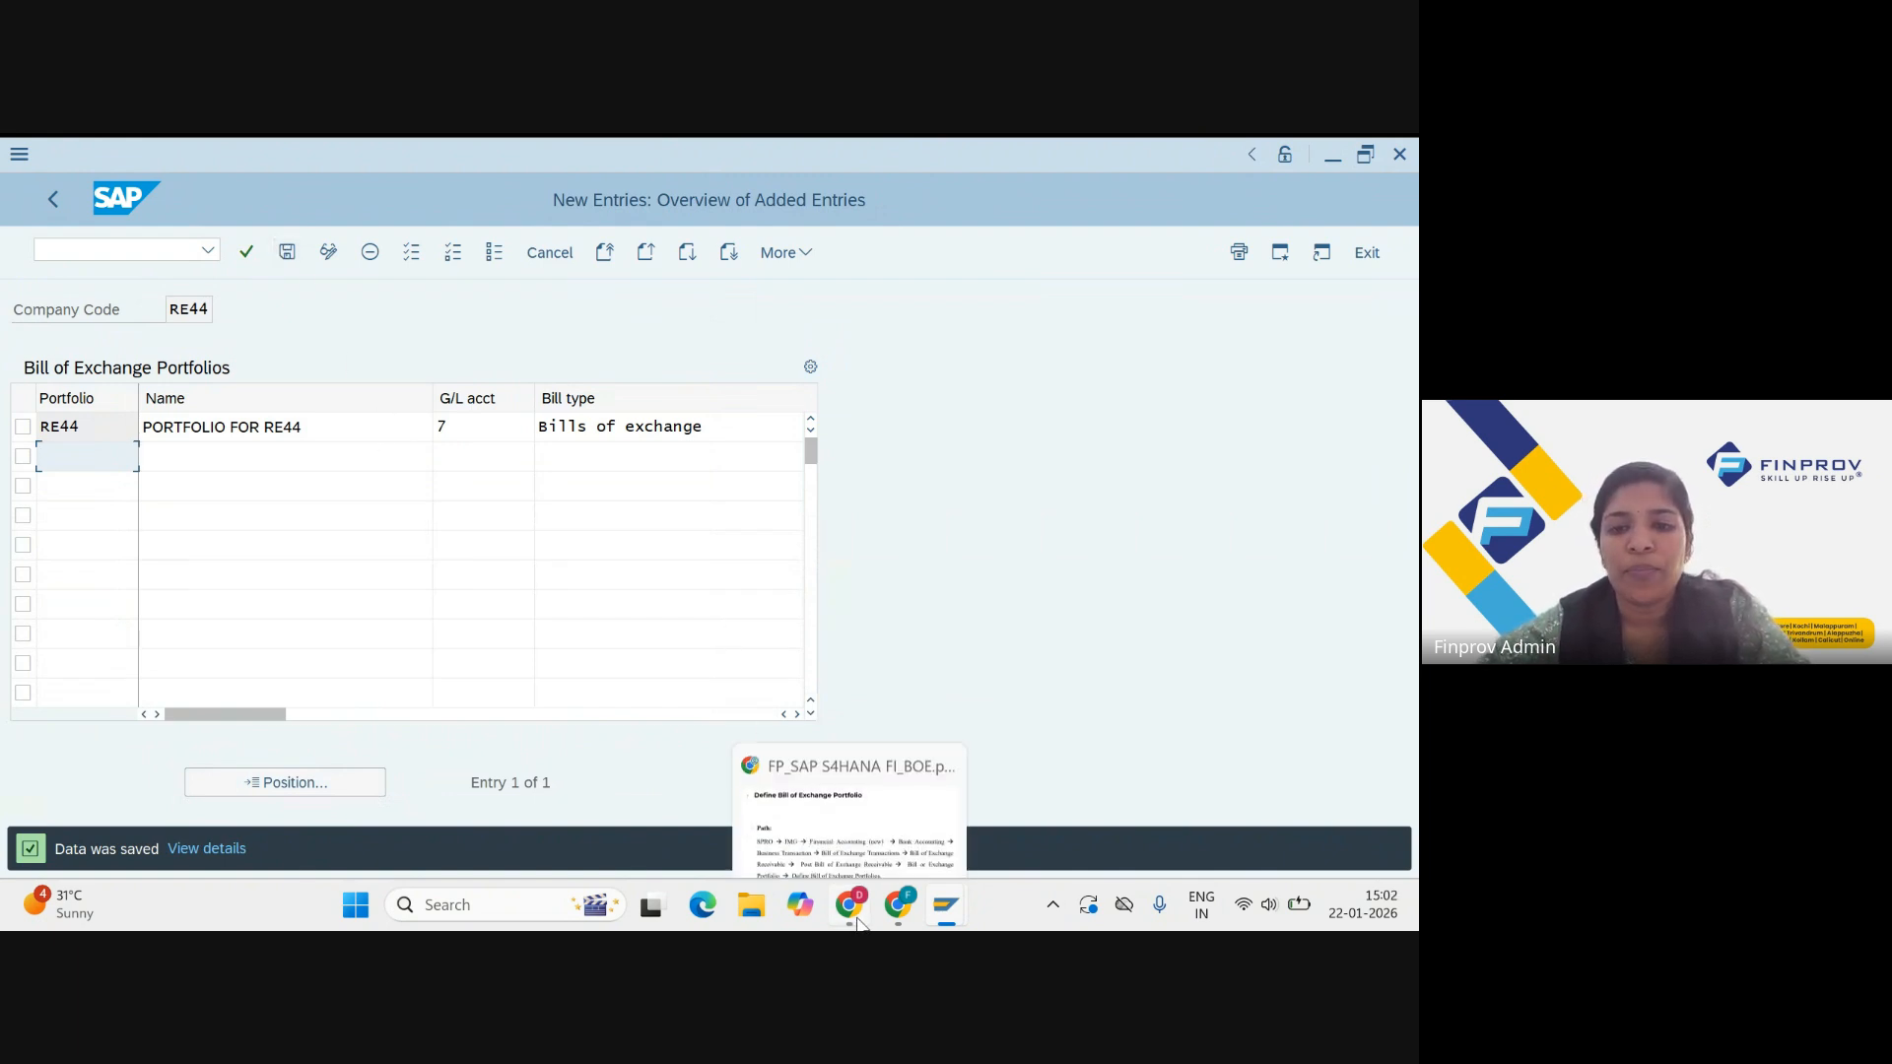
left_click(873, 786)
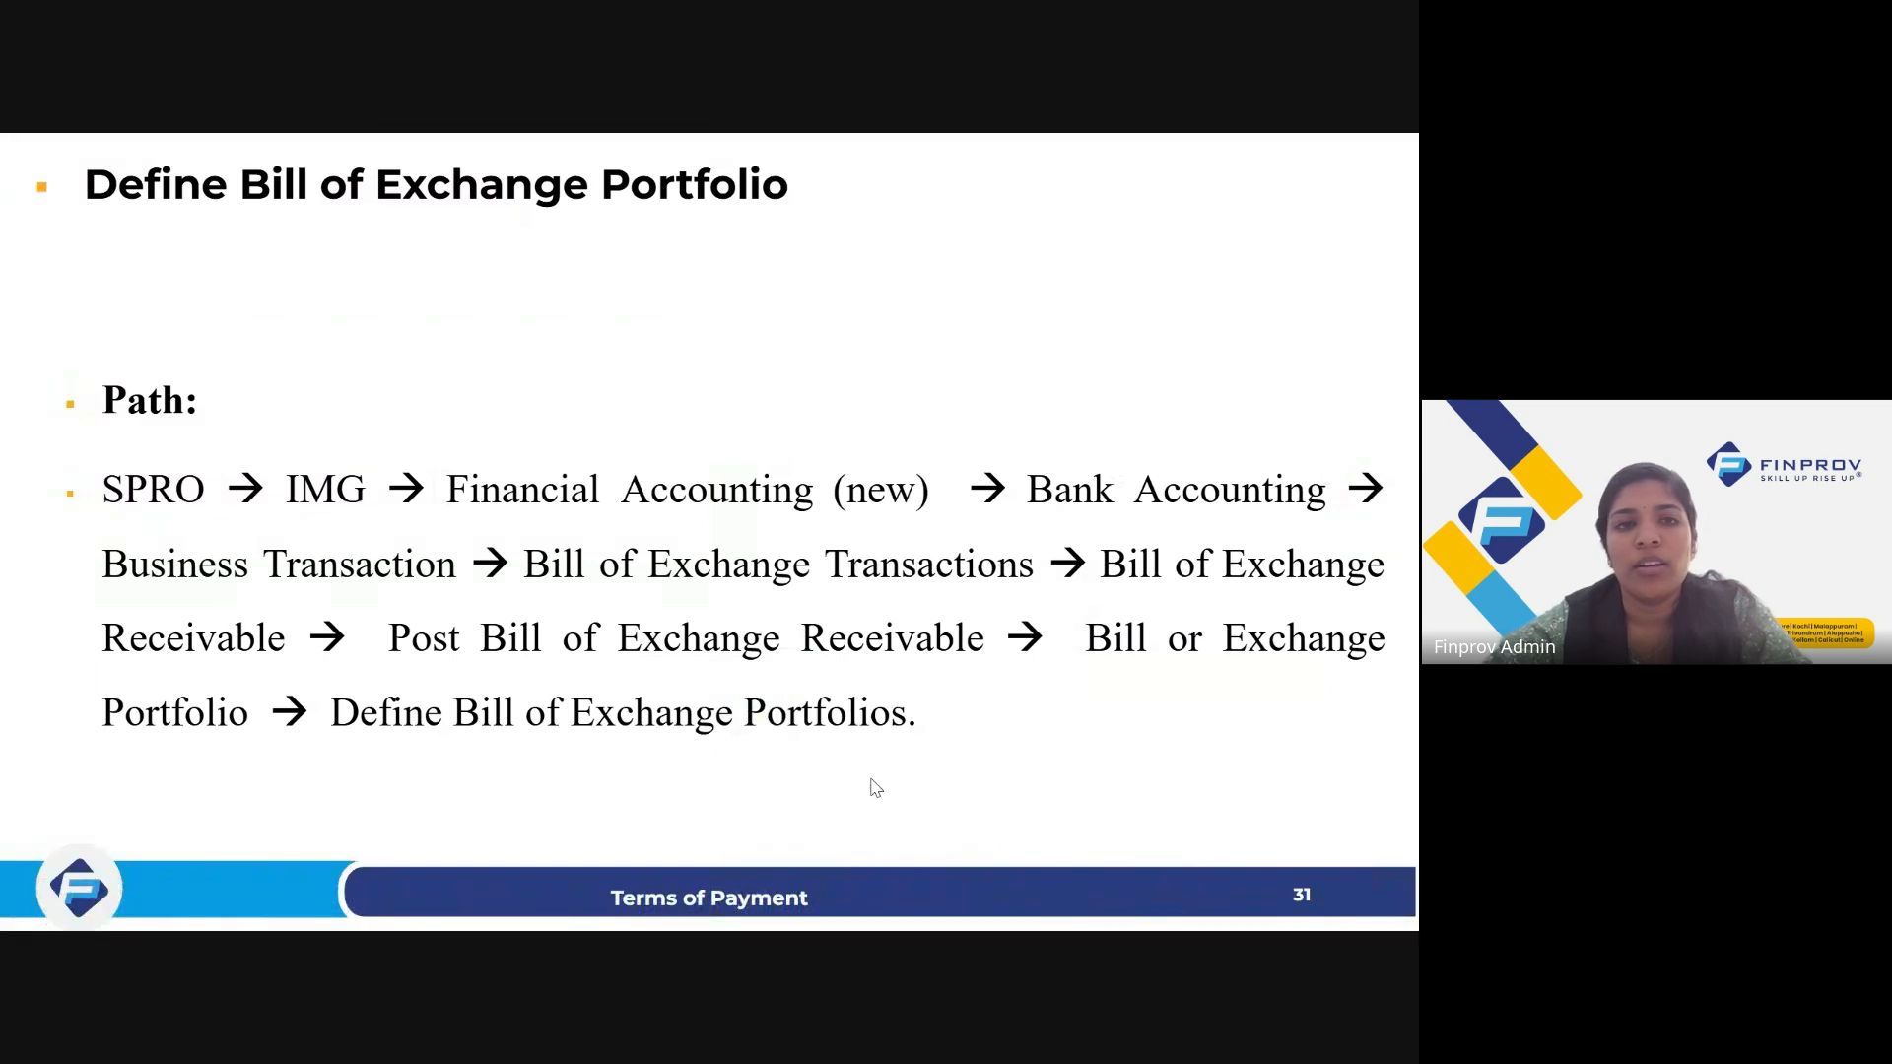
key("Right")
key("Right")
key("Right")
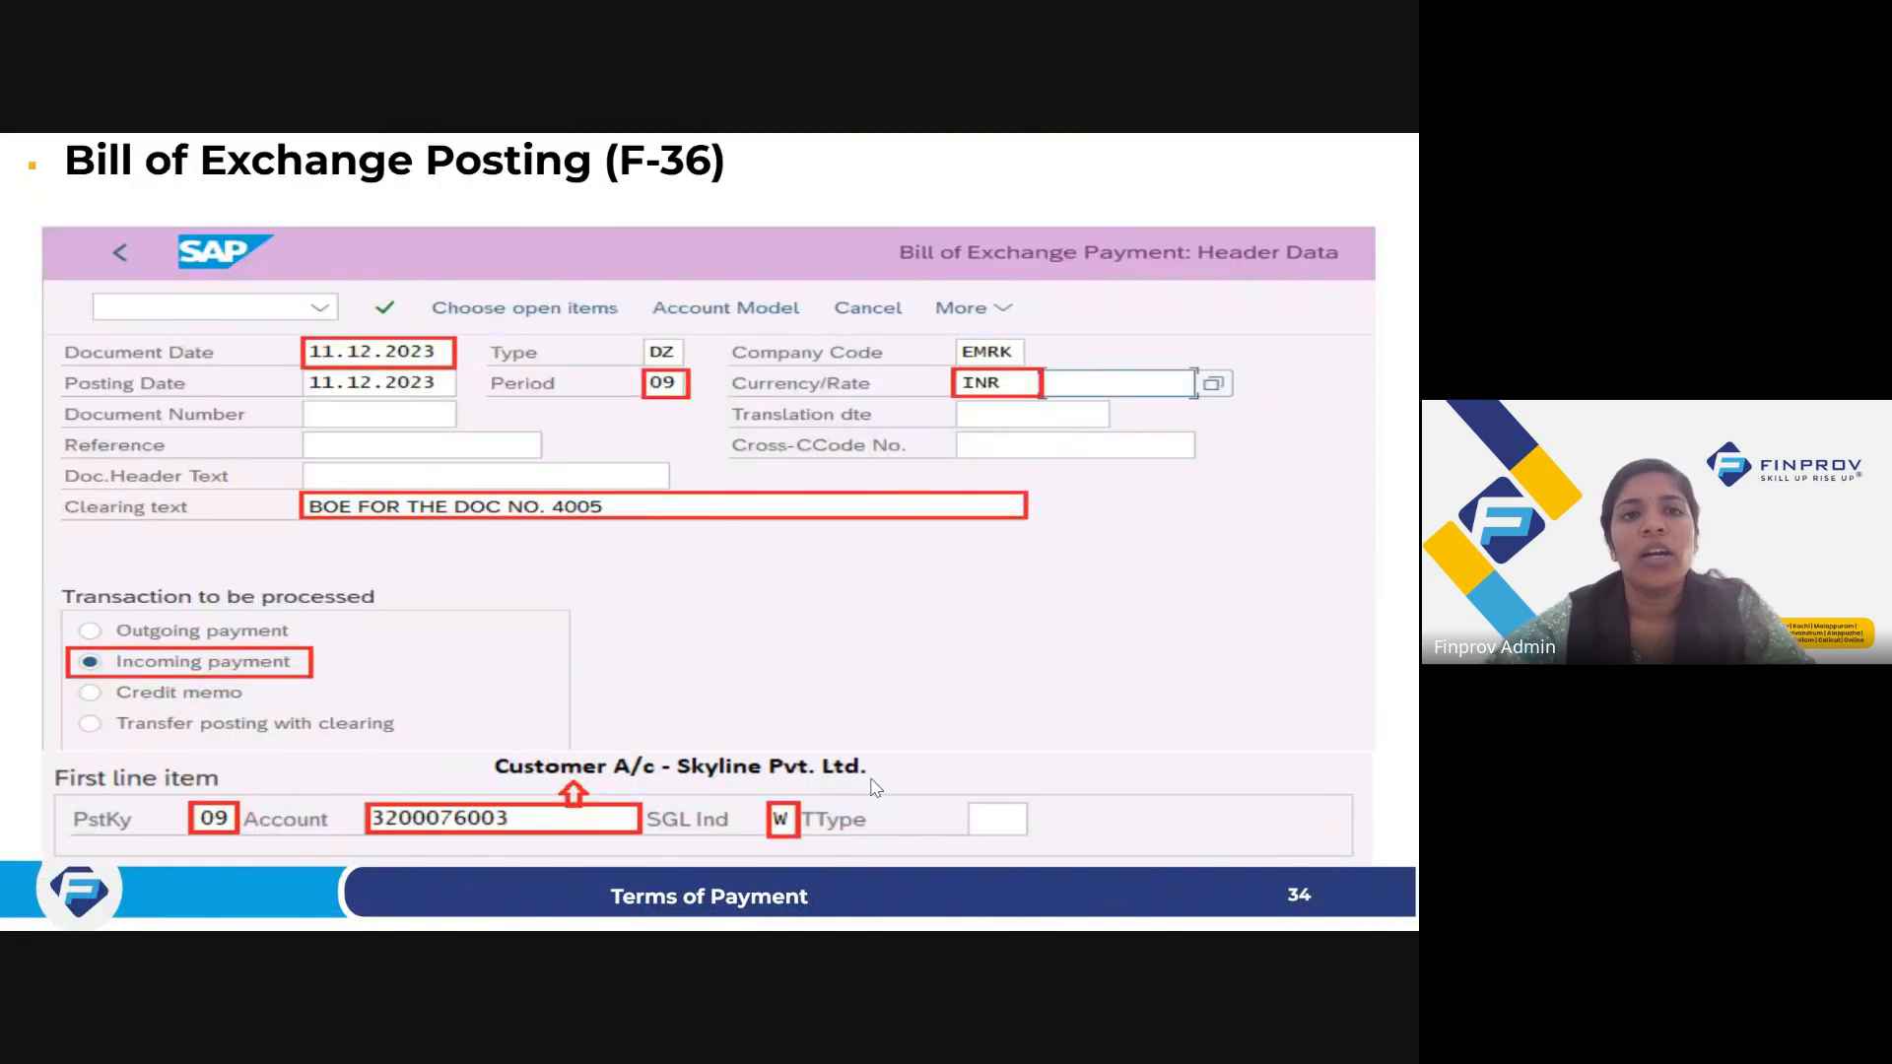
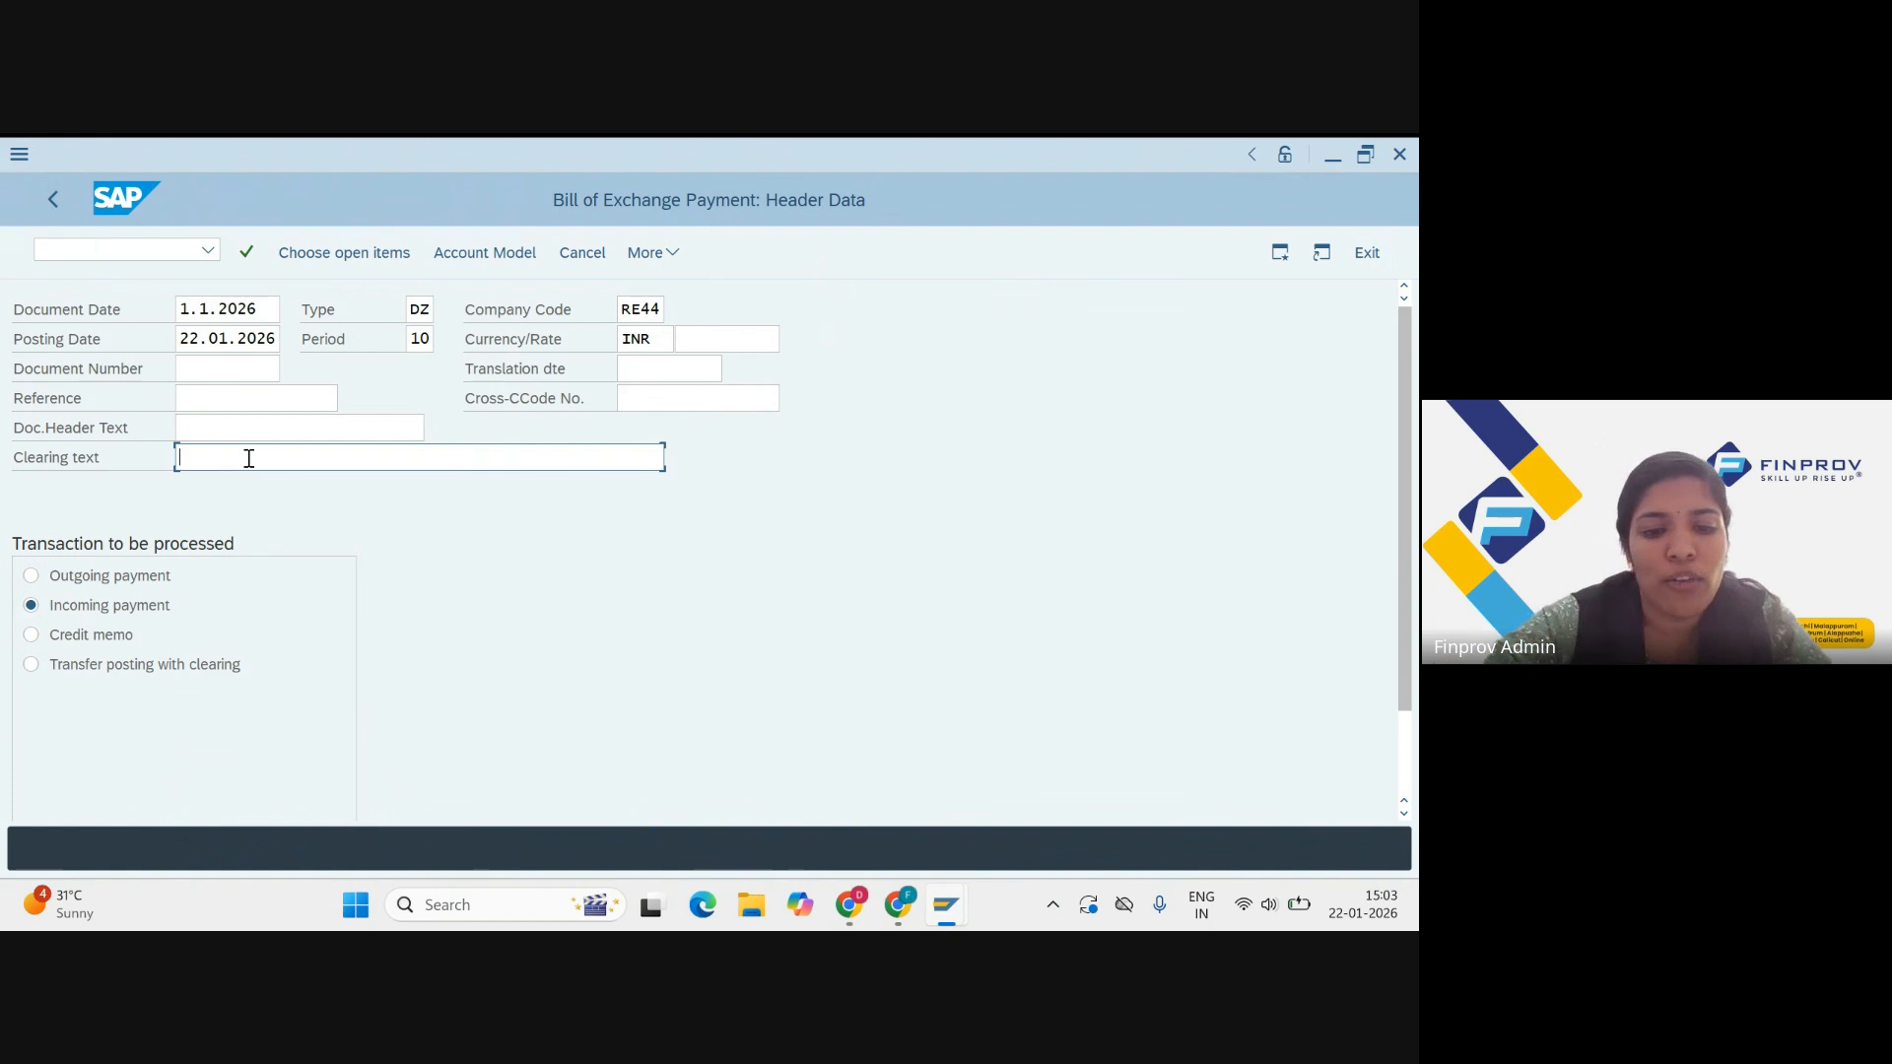
type("BO")
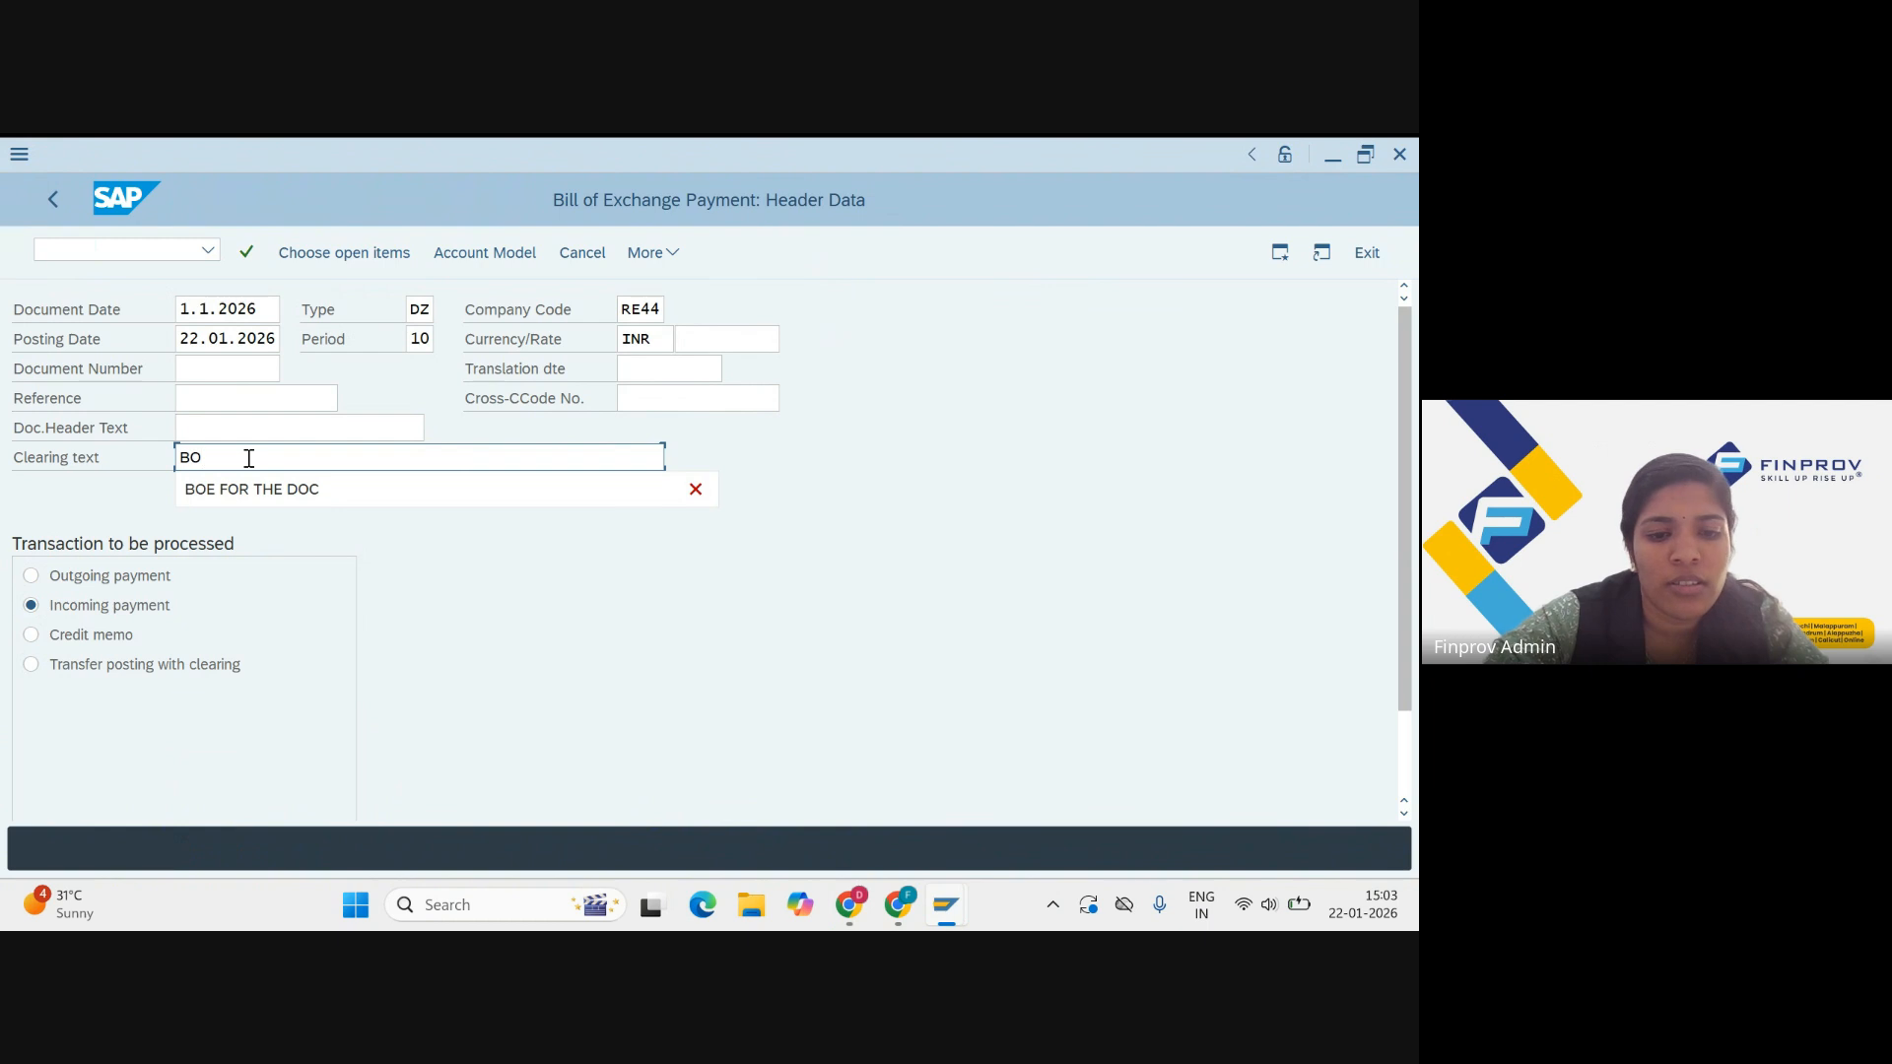
type("E FO")
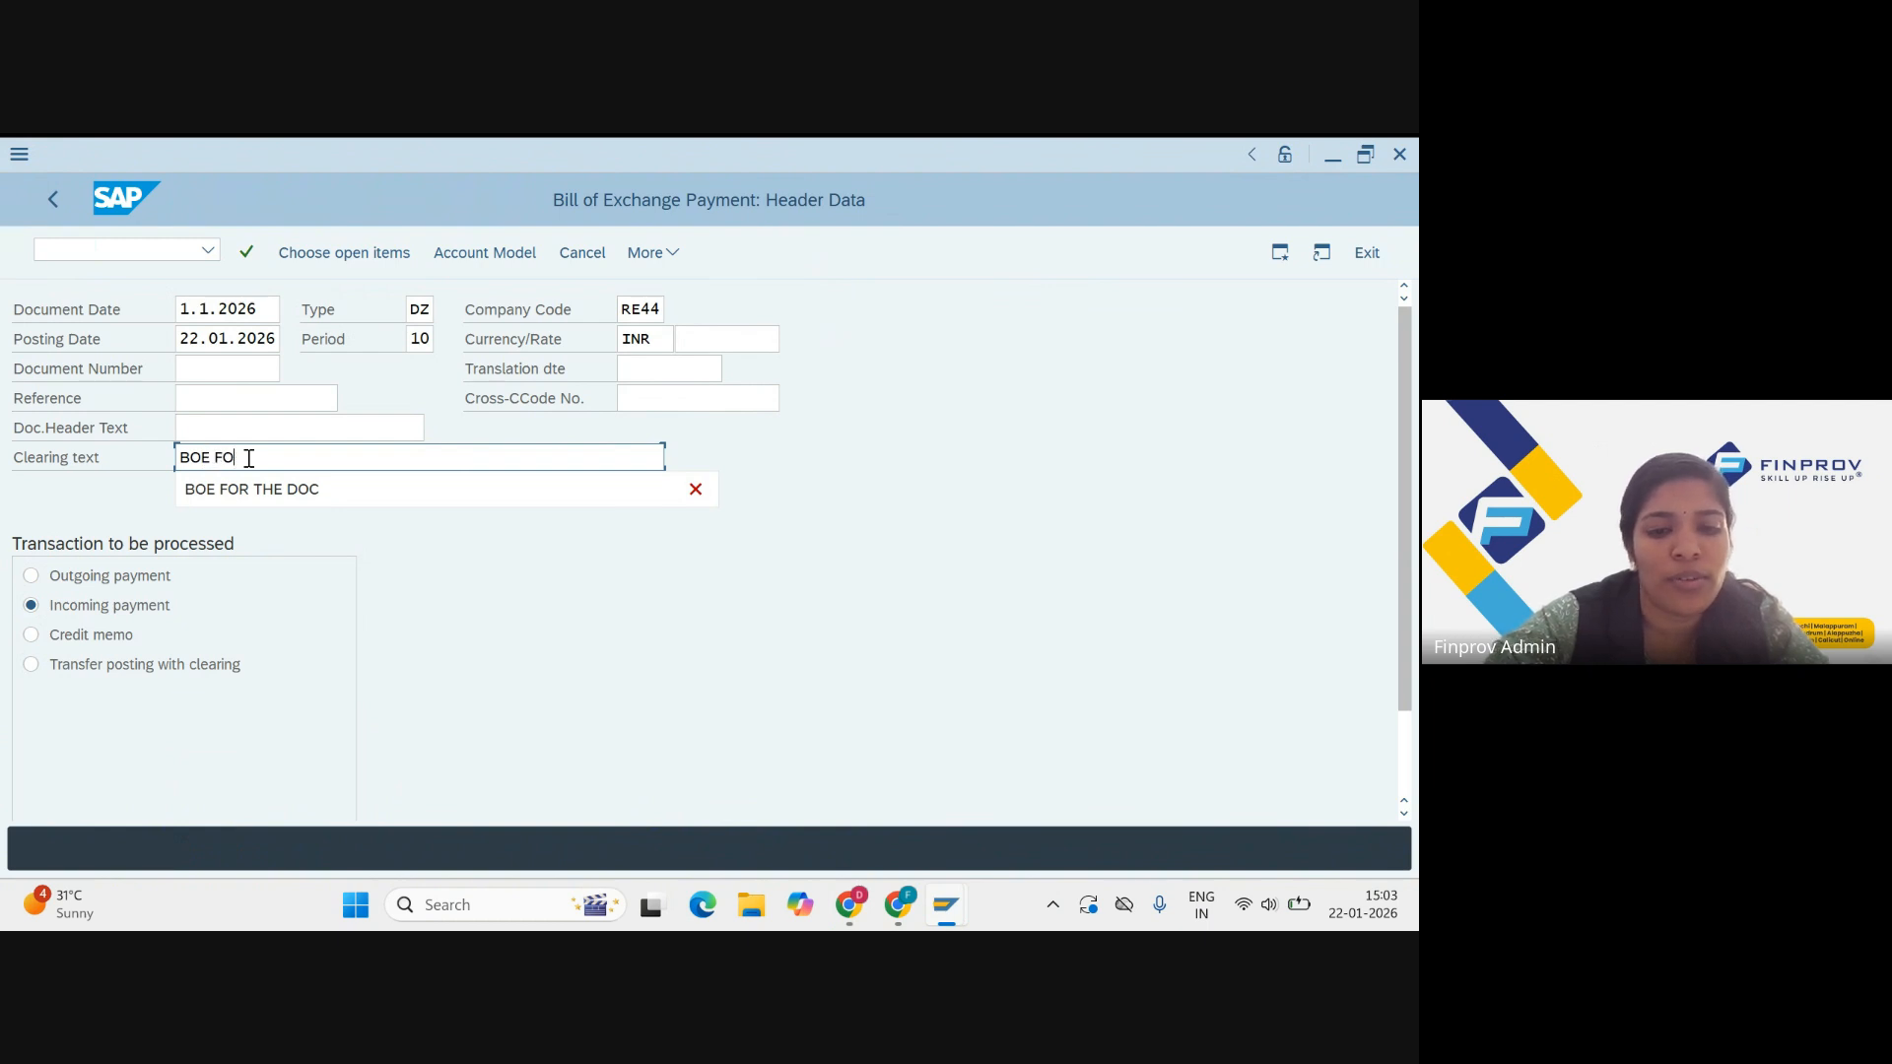
type("R TH")
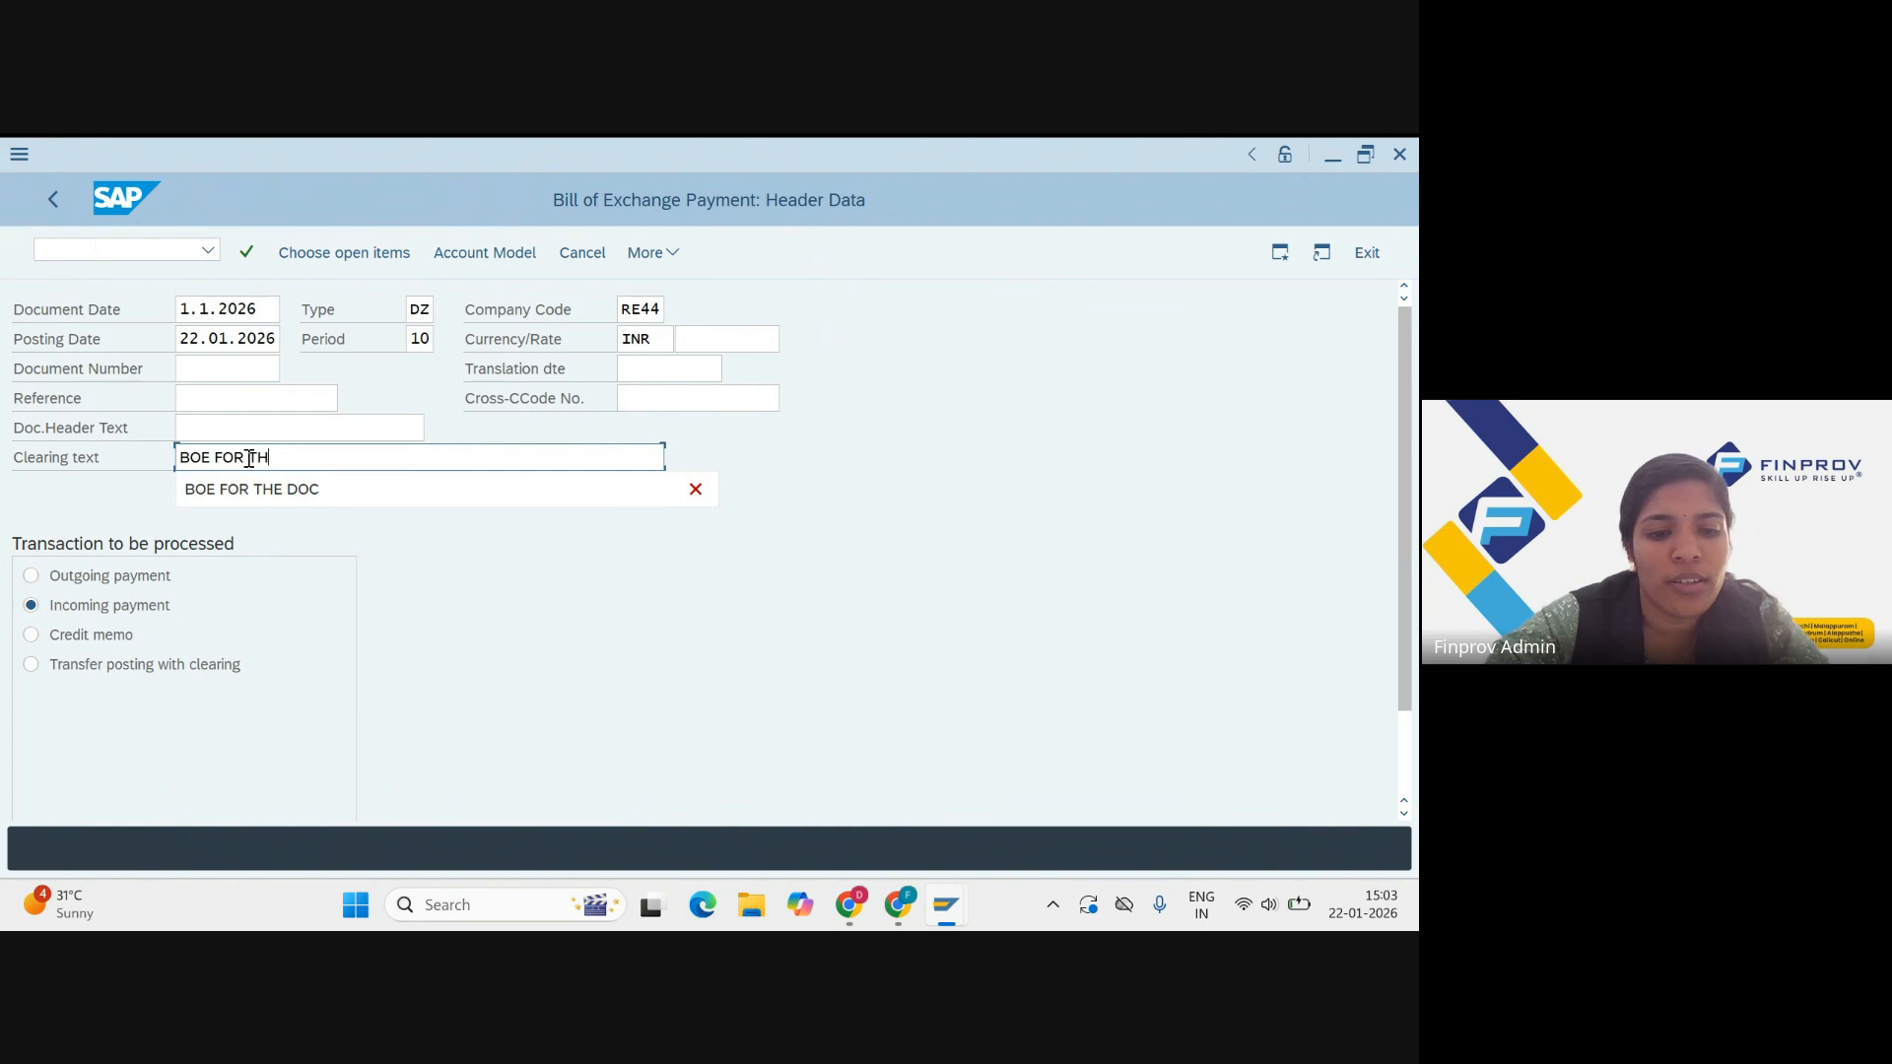
type("E")
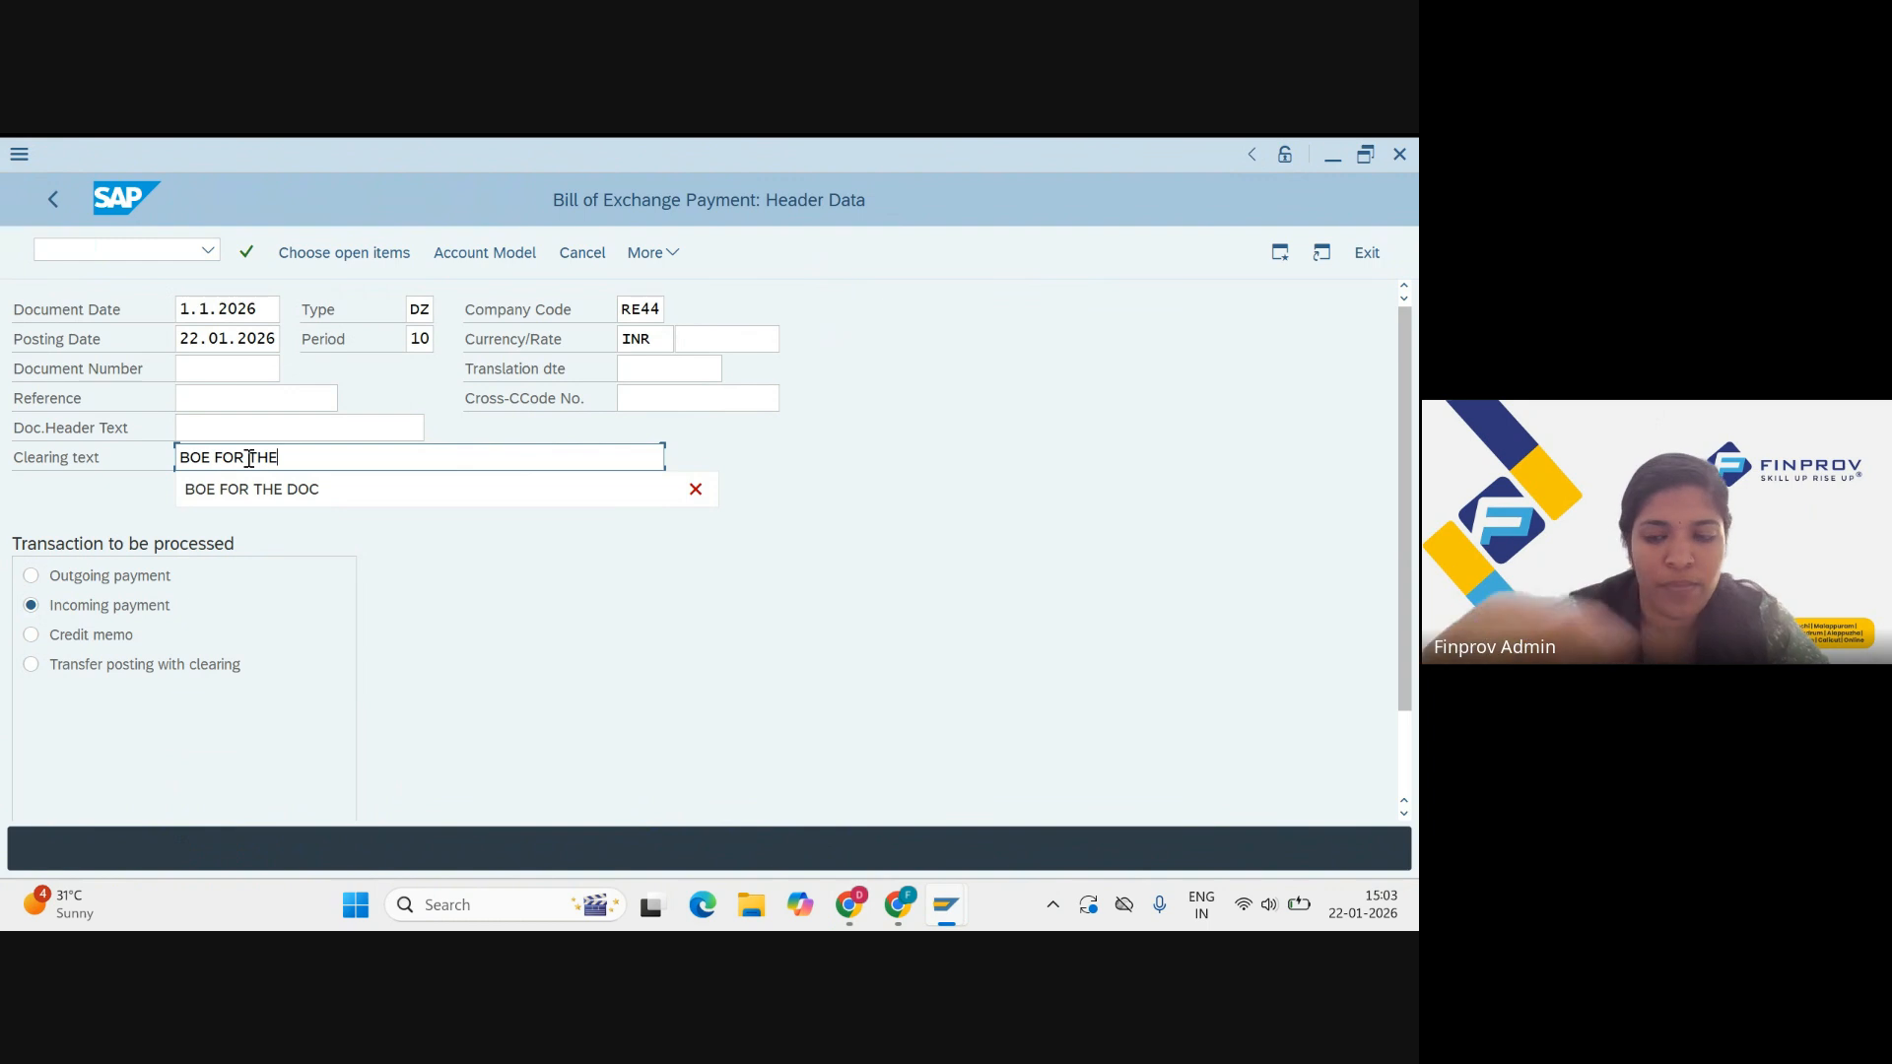
key("BackSpace")
key("BackSpace")
key("BackSpace")
key("BackSpace")
key("BackSpace")
key("BackSpace")
key("BackSpace")
key("BackSpace")
key("BackSpace")
key("BackSpace")
key("BackSpace")
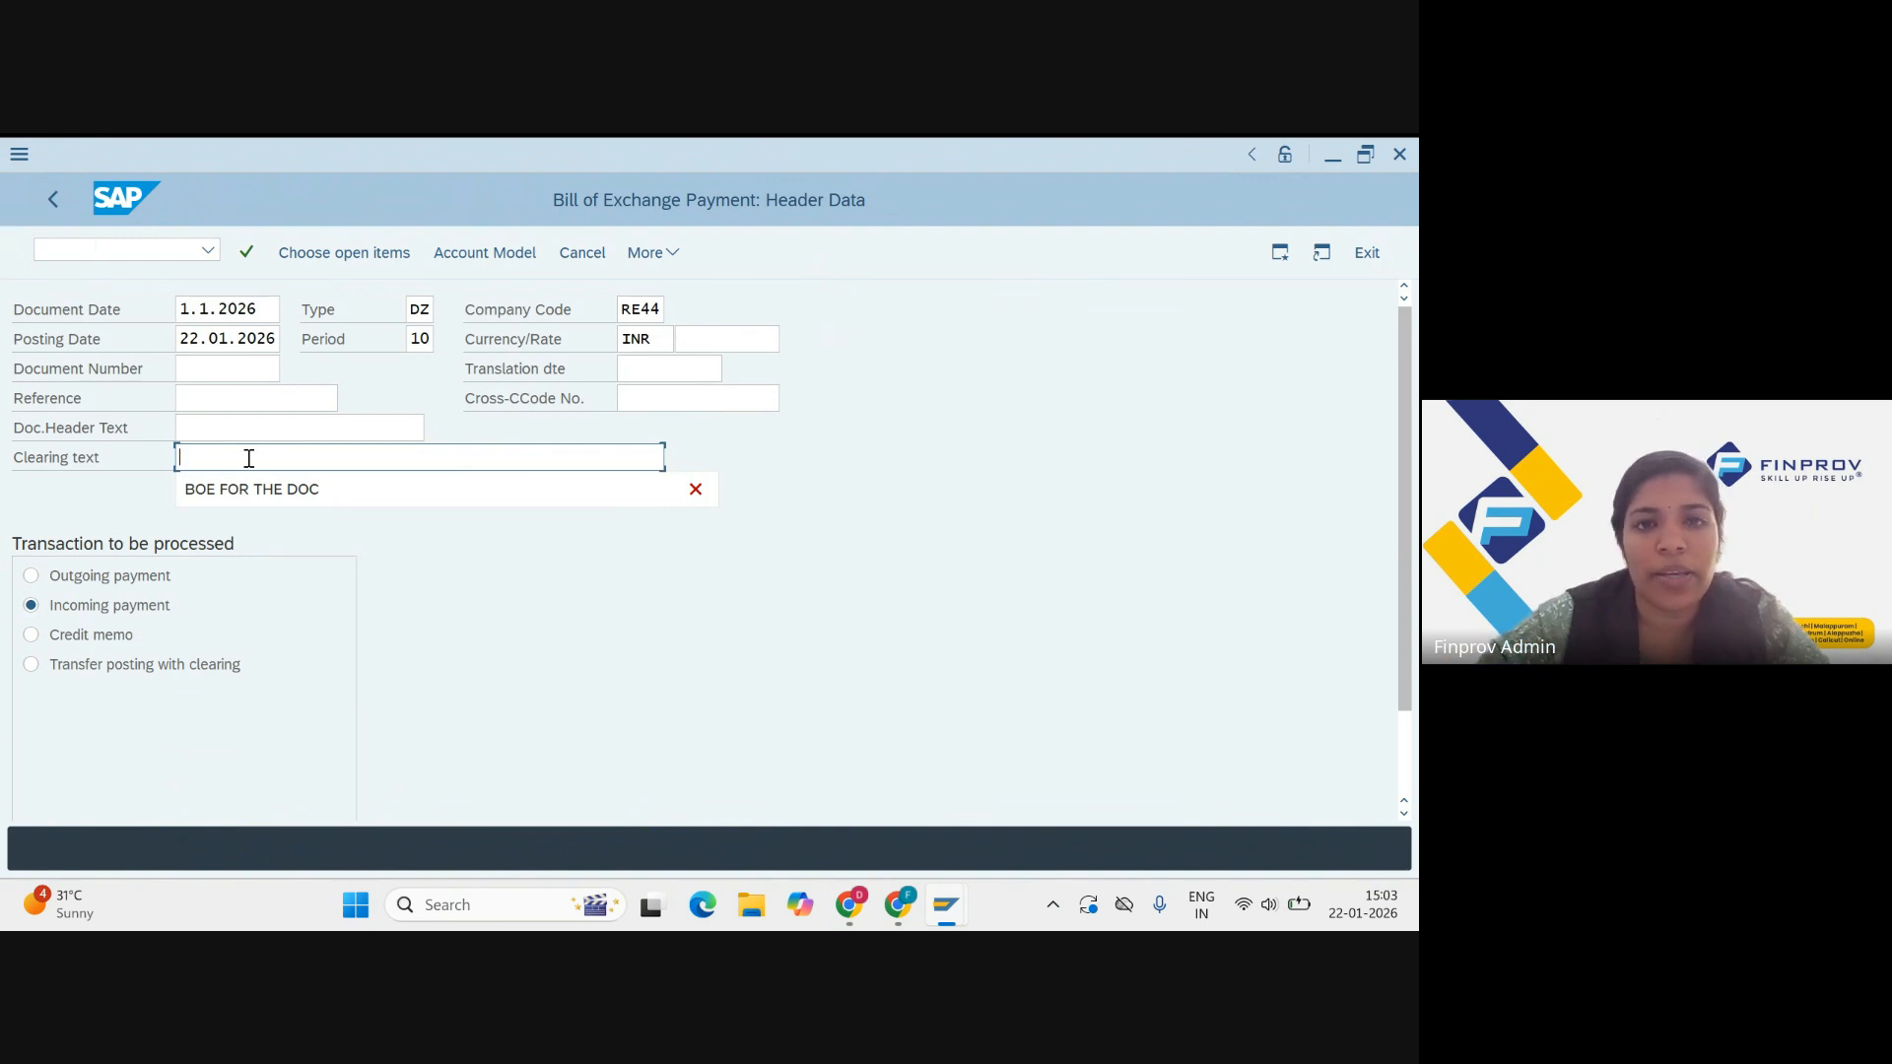
Step: Leave the bill of exchange payment and start customer invoice entry with transaction /NF-22
left_click(186, 247)
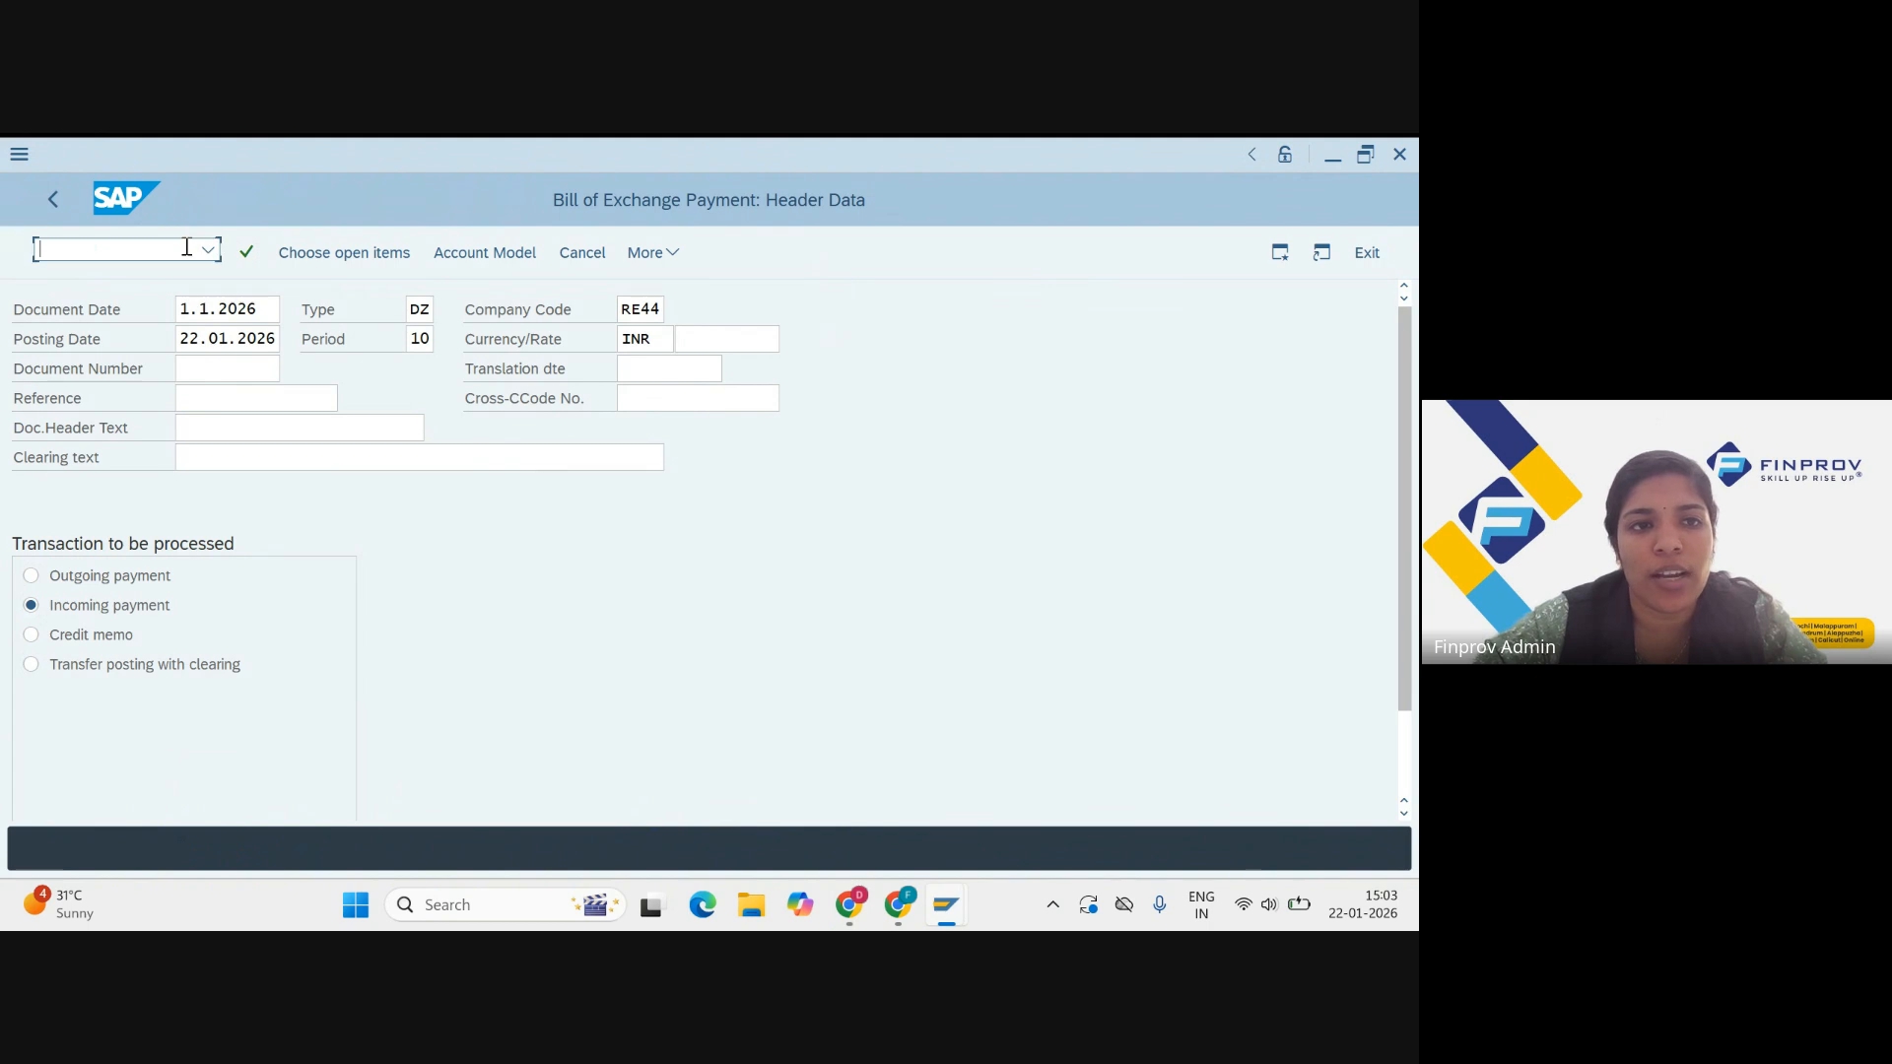
type("/N")
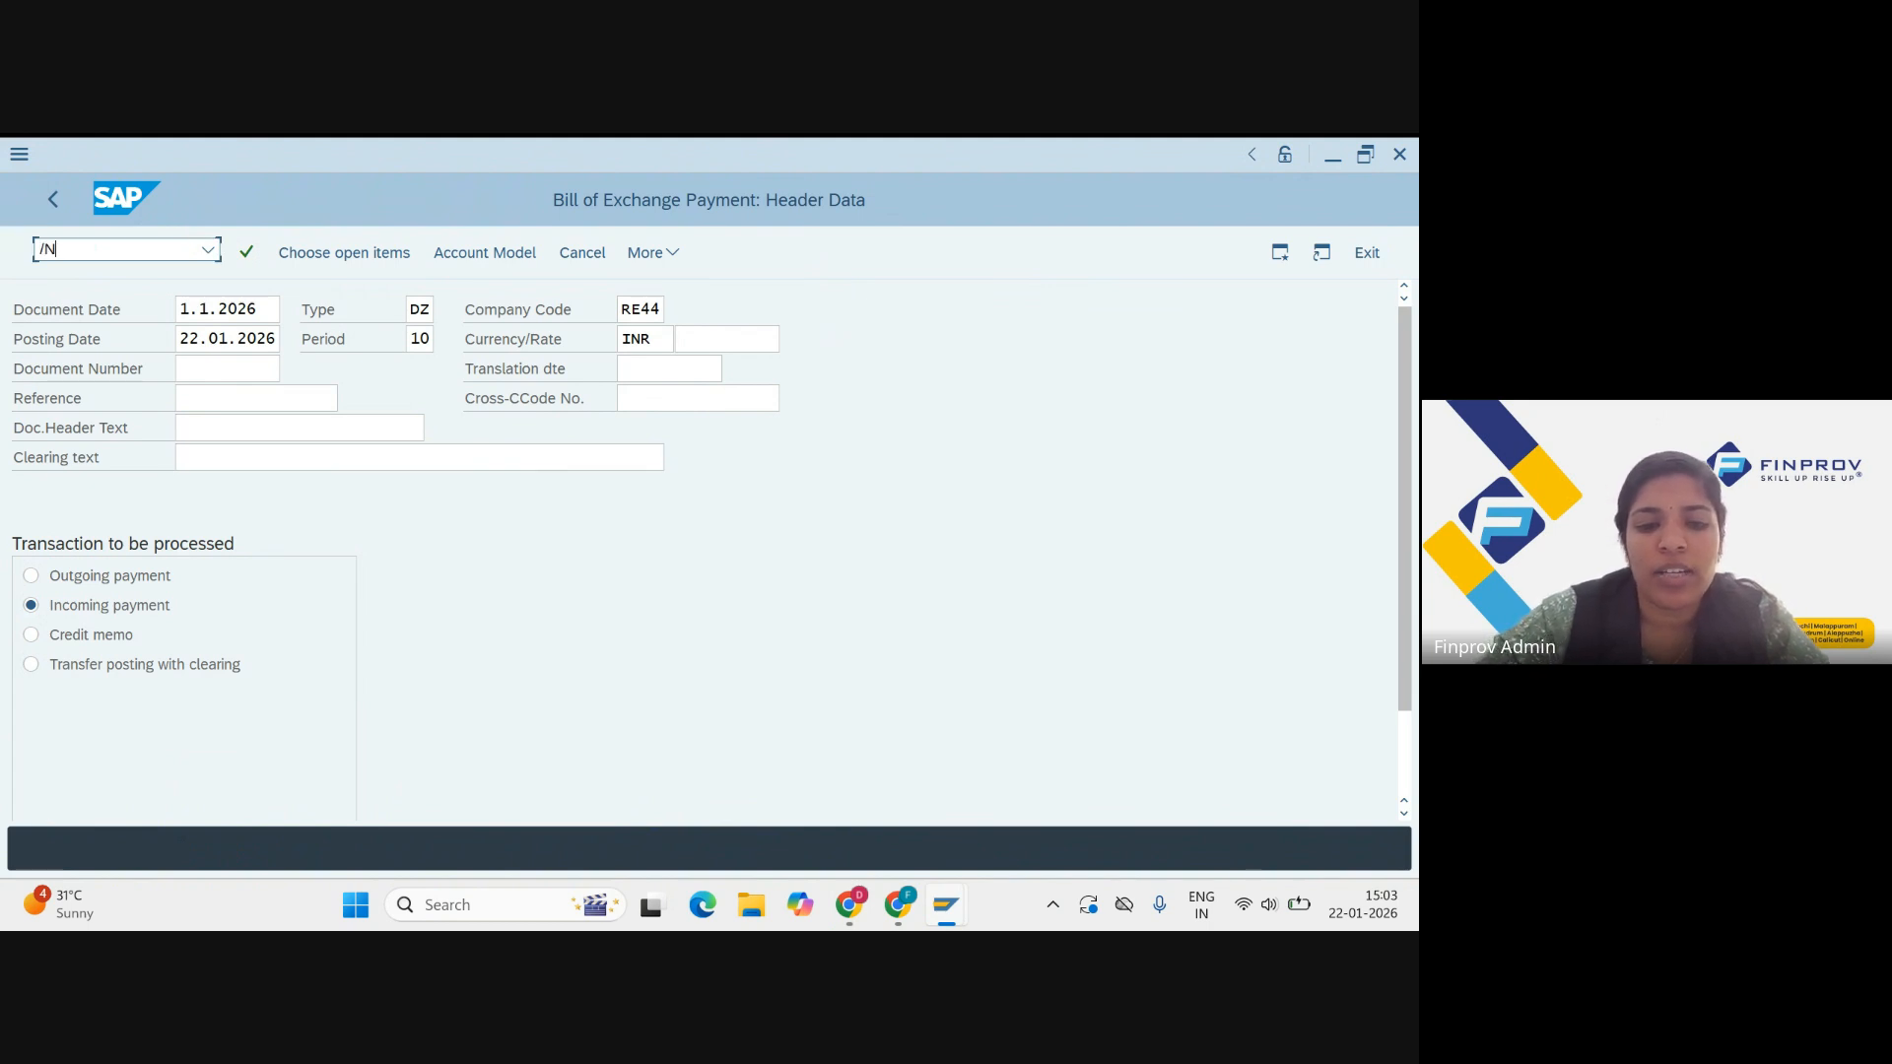
type("F-22")
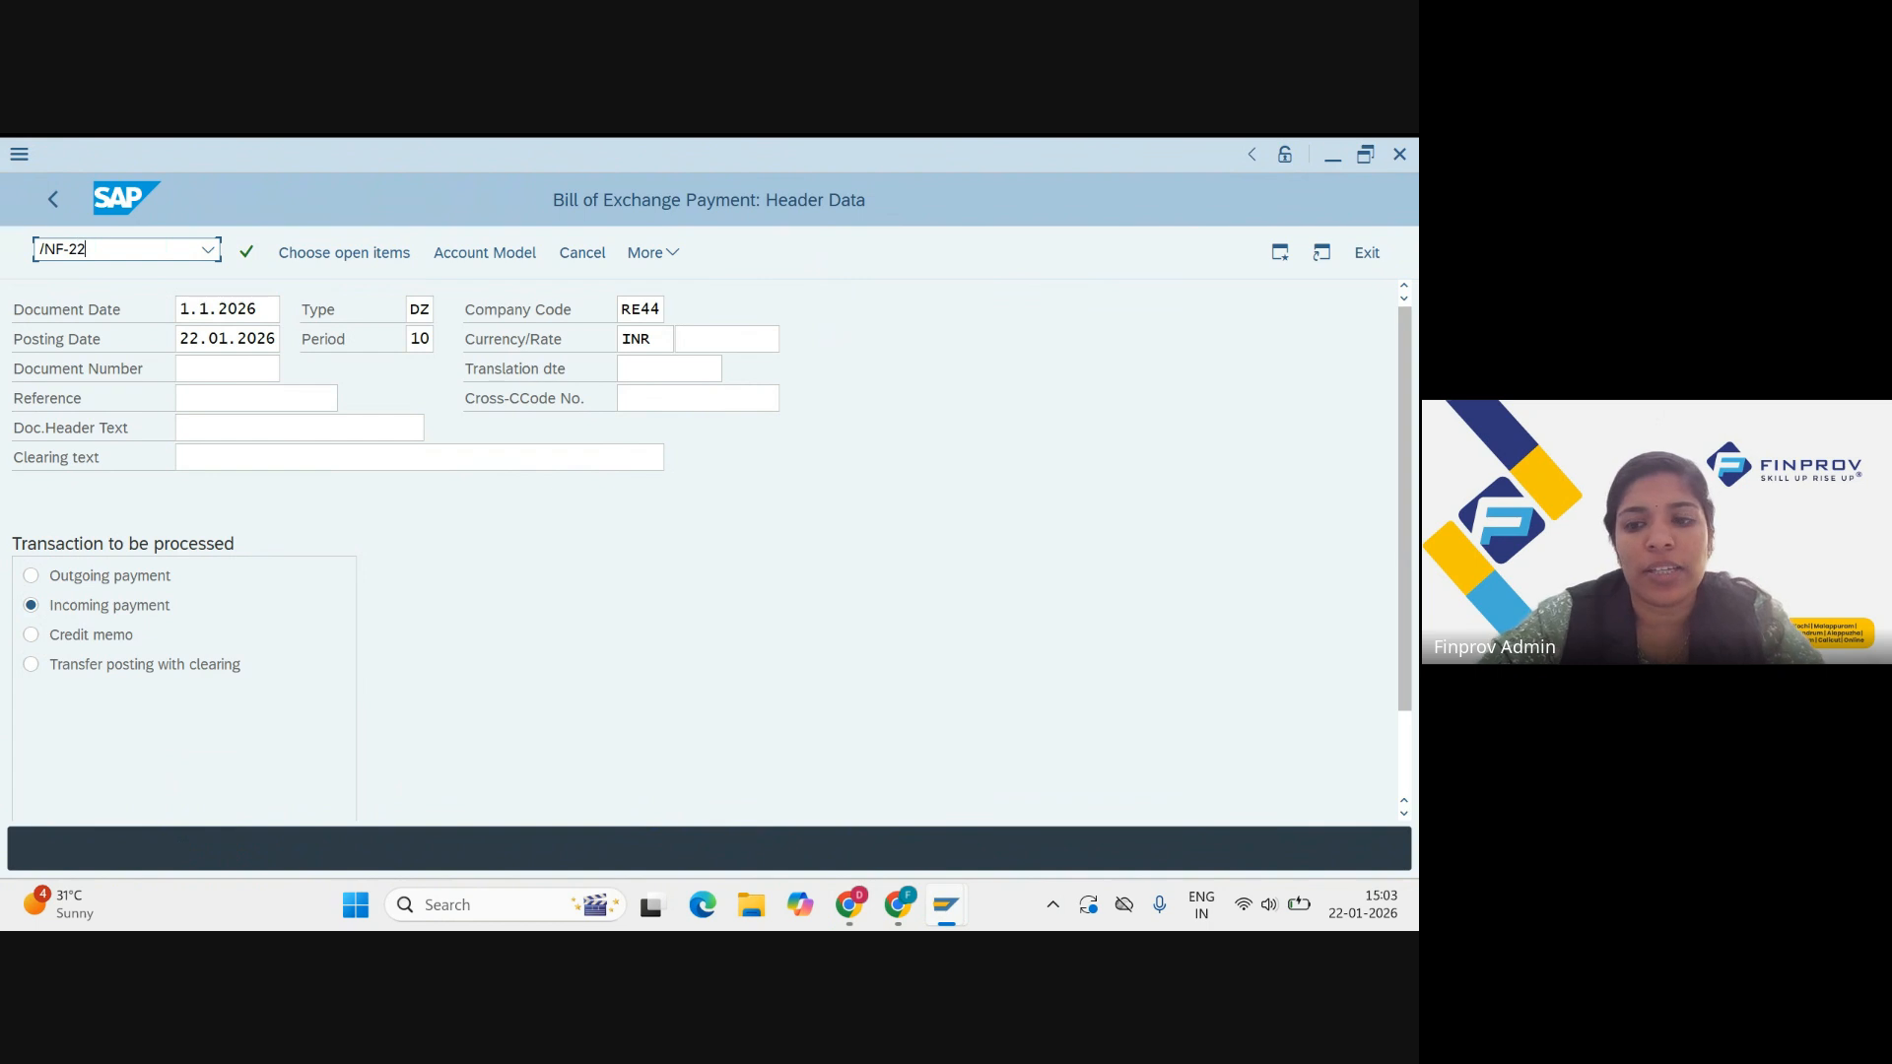
key("Return")
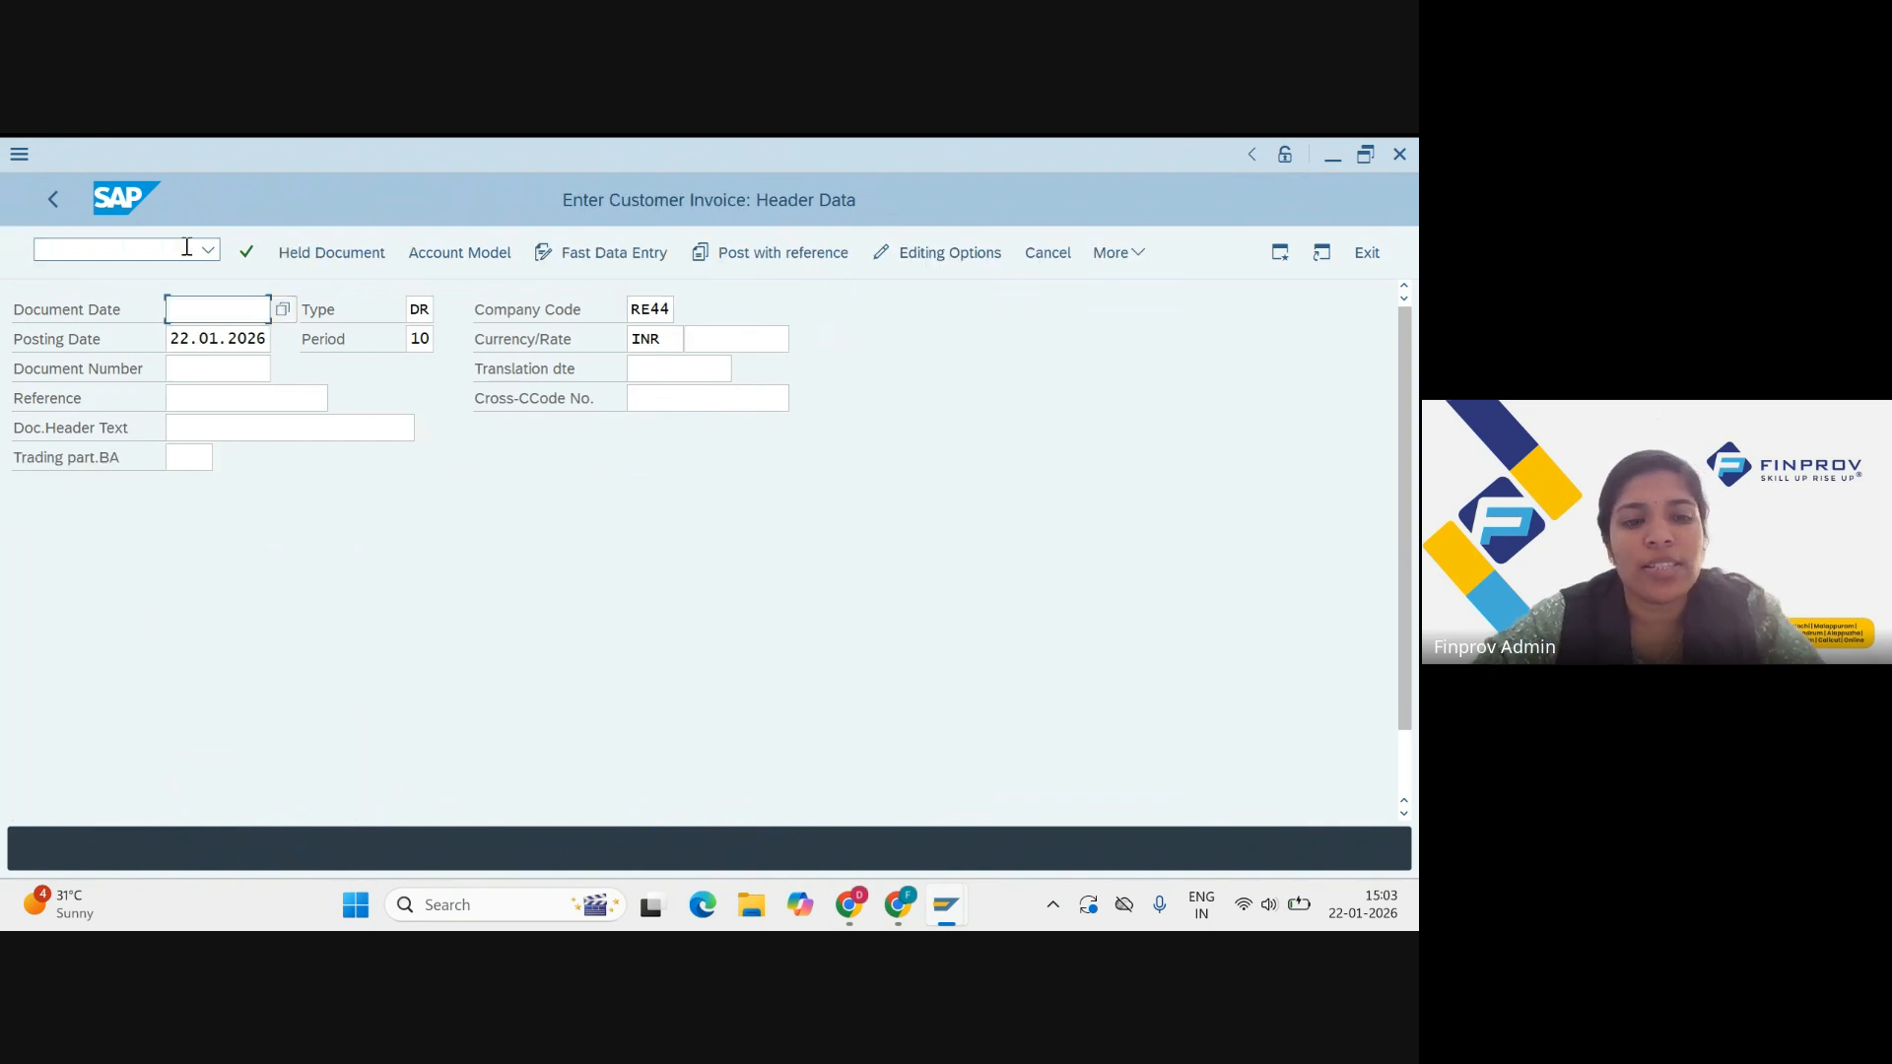
Step: Set the invoice's document date to 1.1.2026, choose the RE44 customer as first line item account with posting key 01, and continue to the customer item
type("1.1.2")
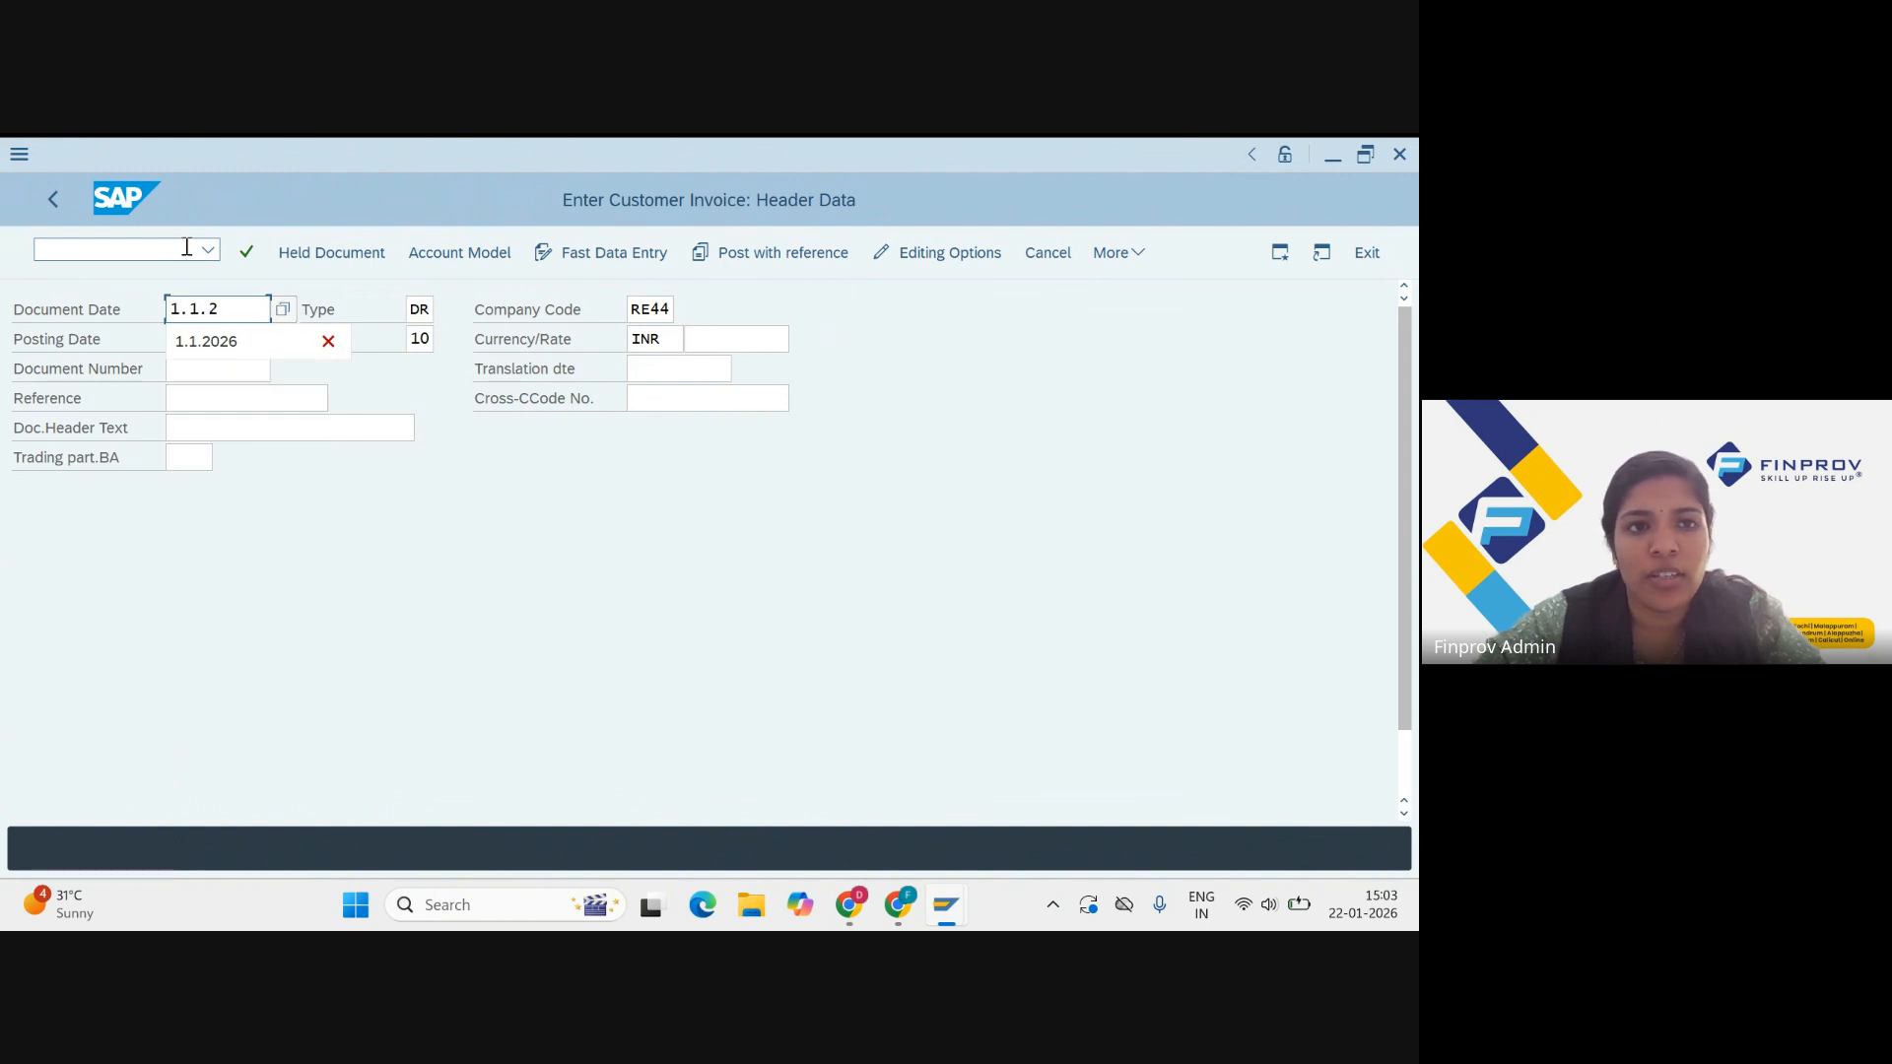
left_click(241, 345)
scroll(412, 664, "down", 2)
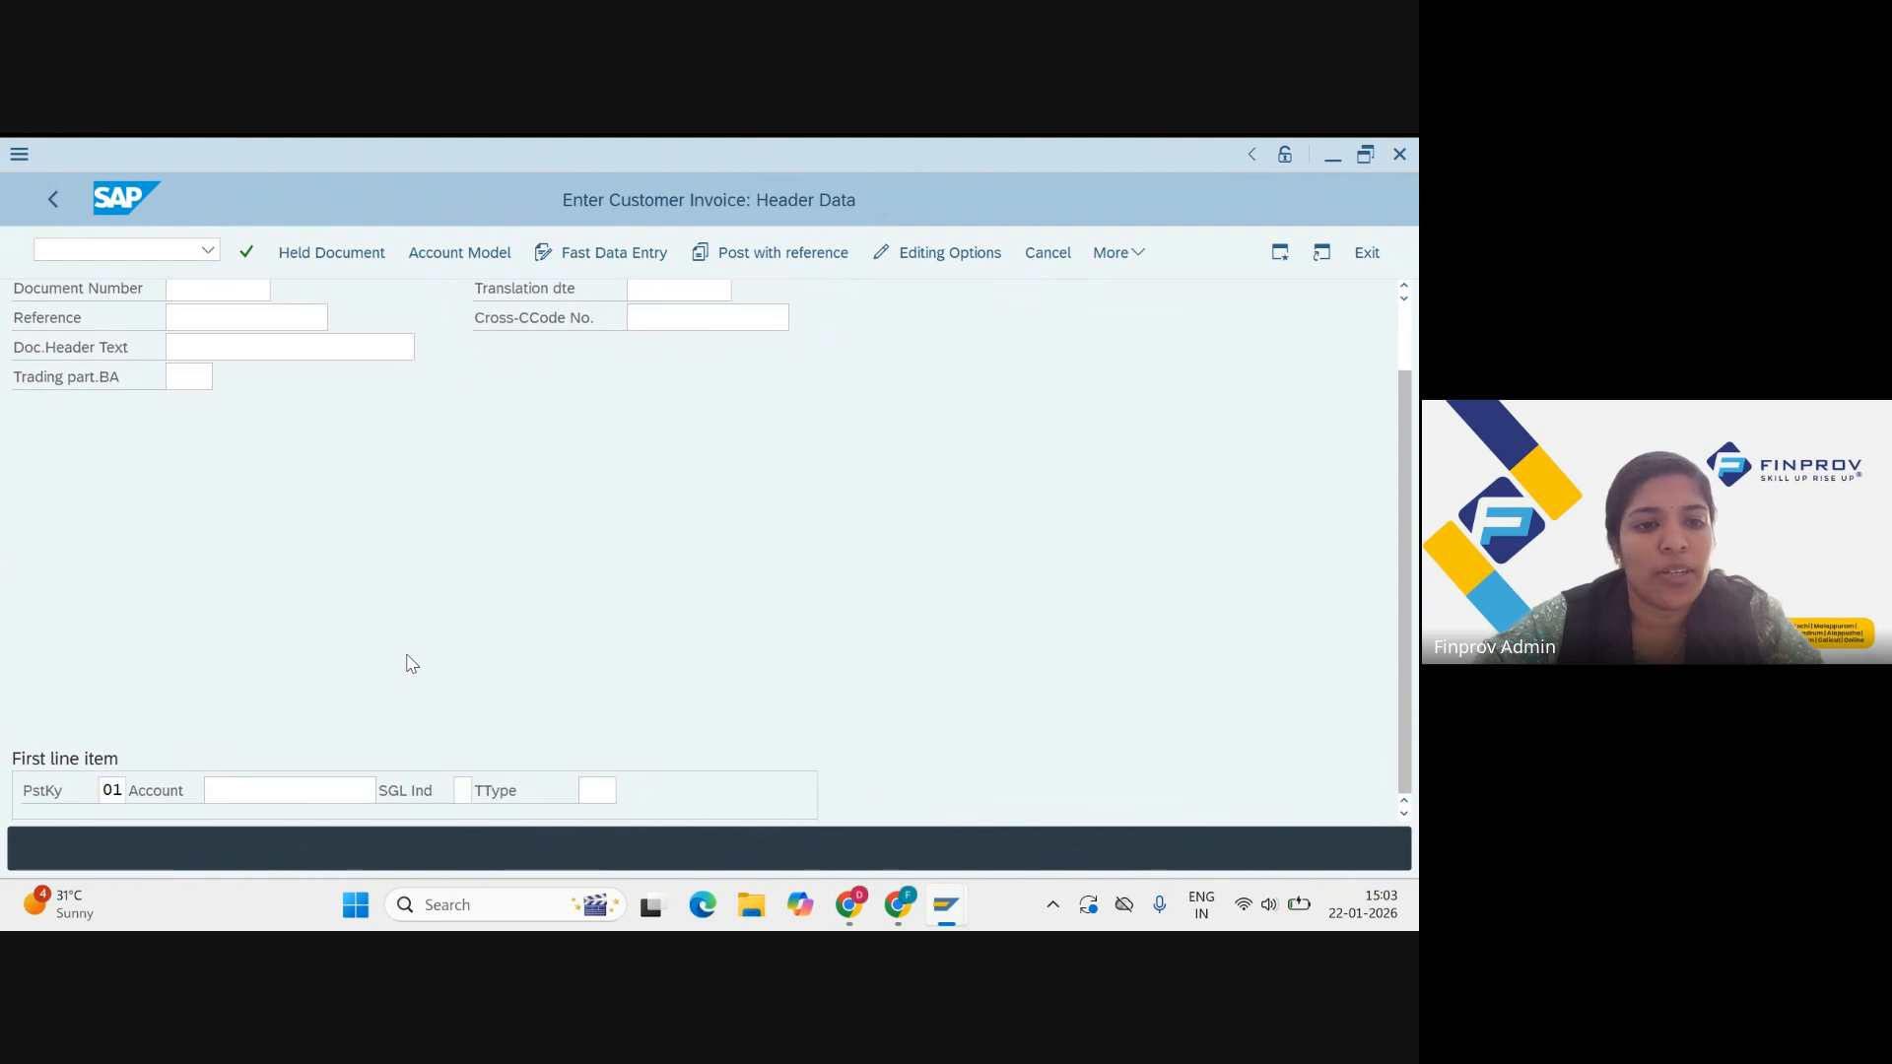
left_click(332, 795)
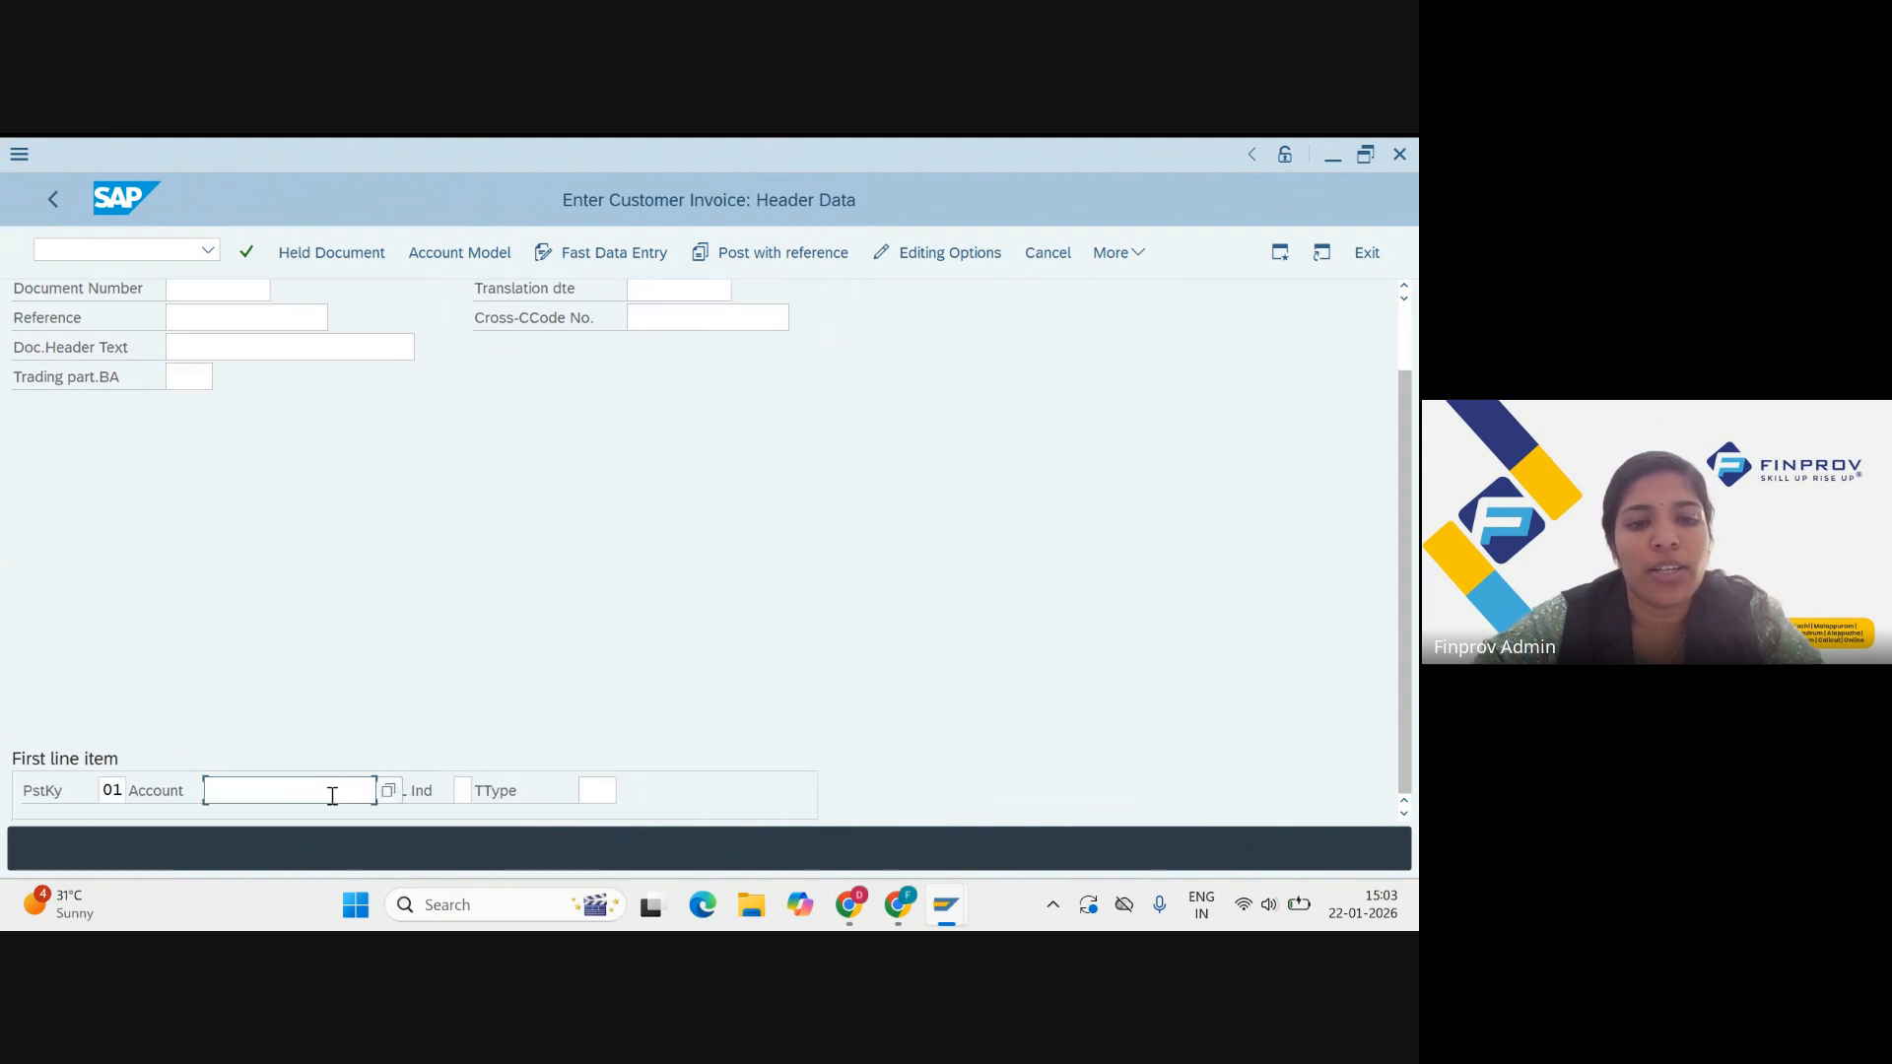
left_click(391, 792)
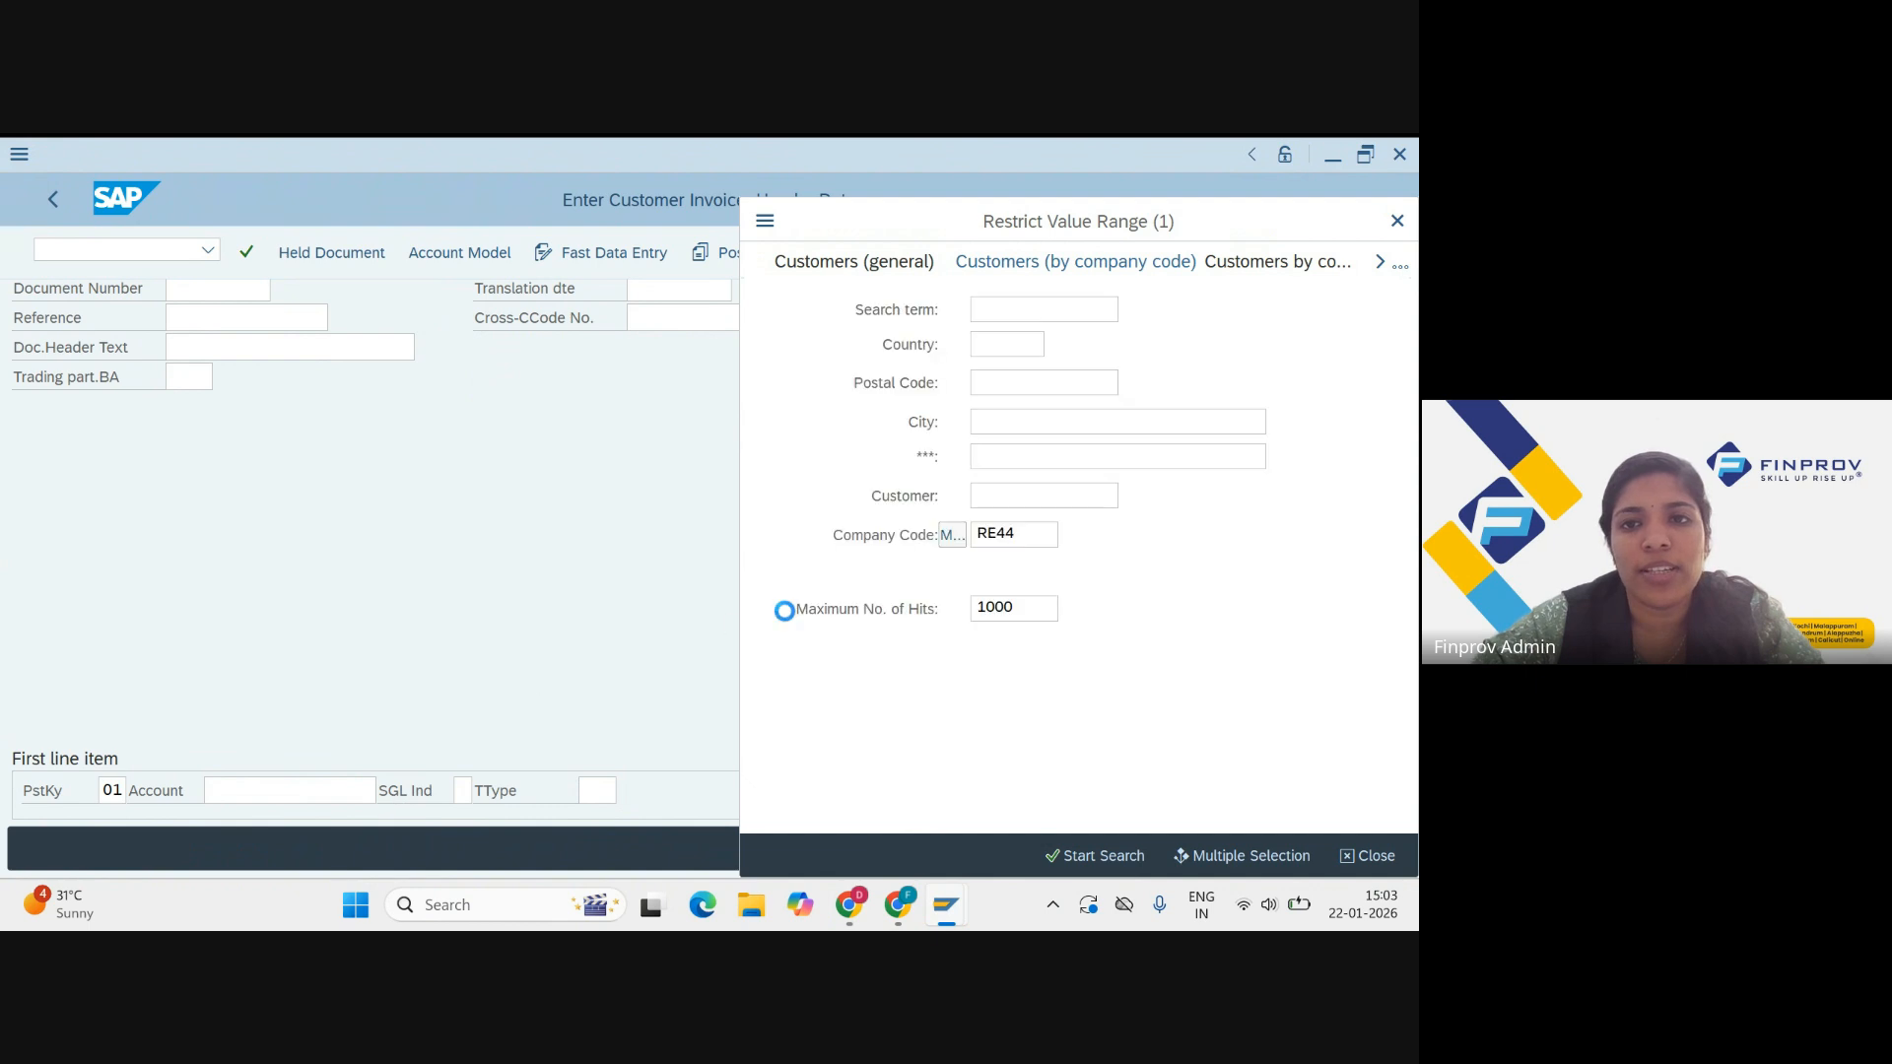
key("Return")
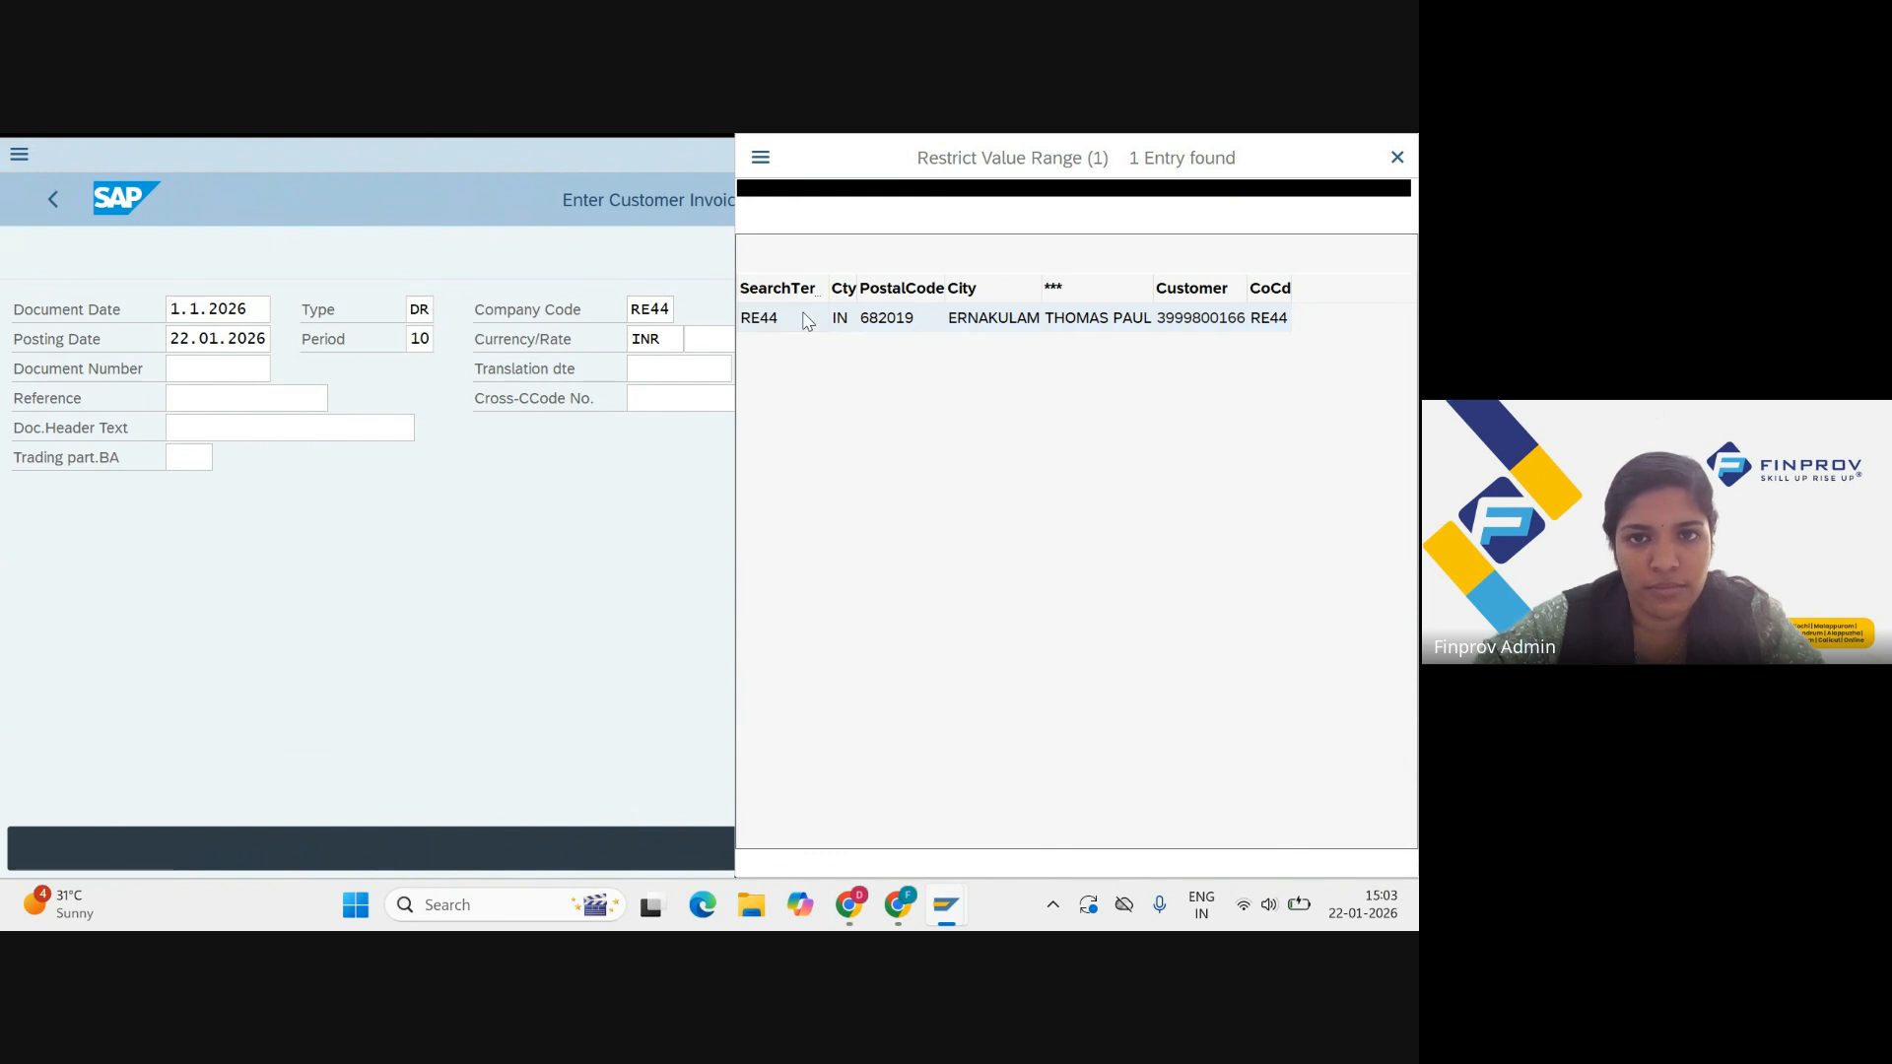
double_click(804, 315)
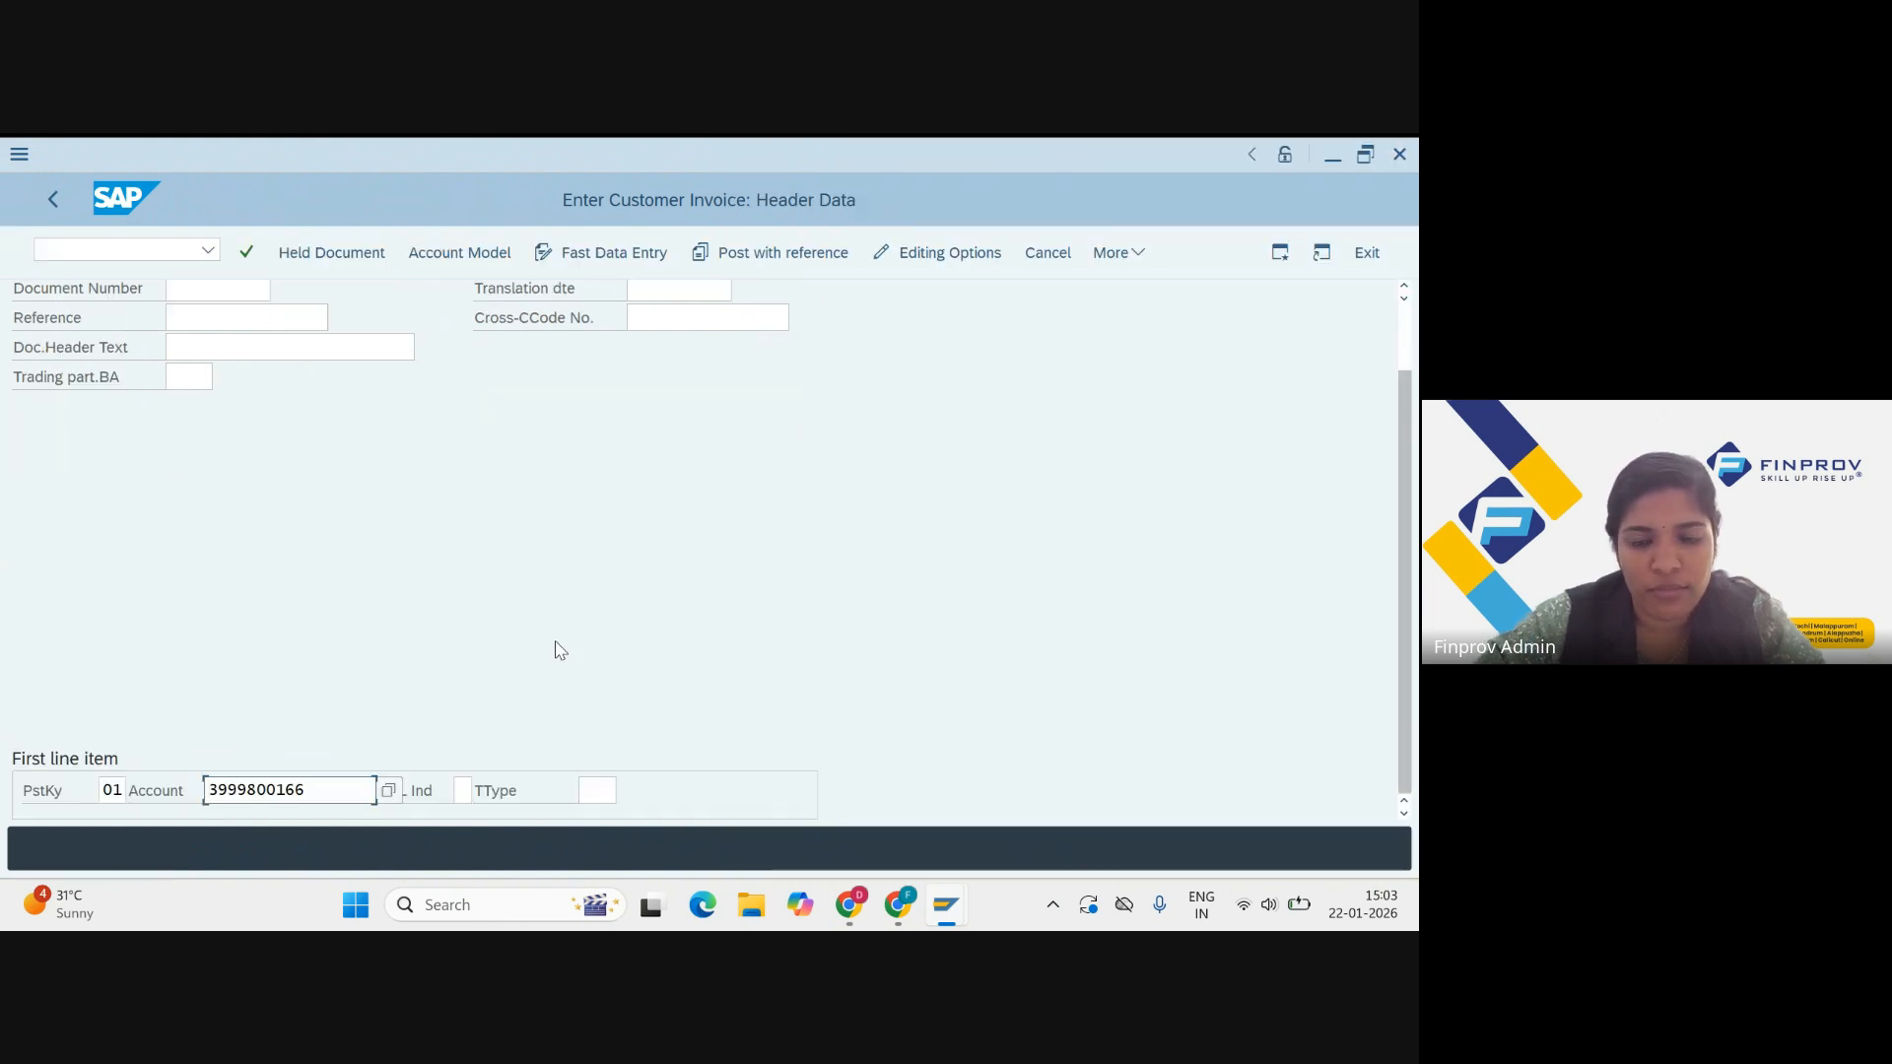
key("Return")
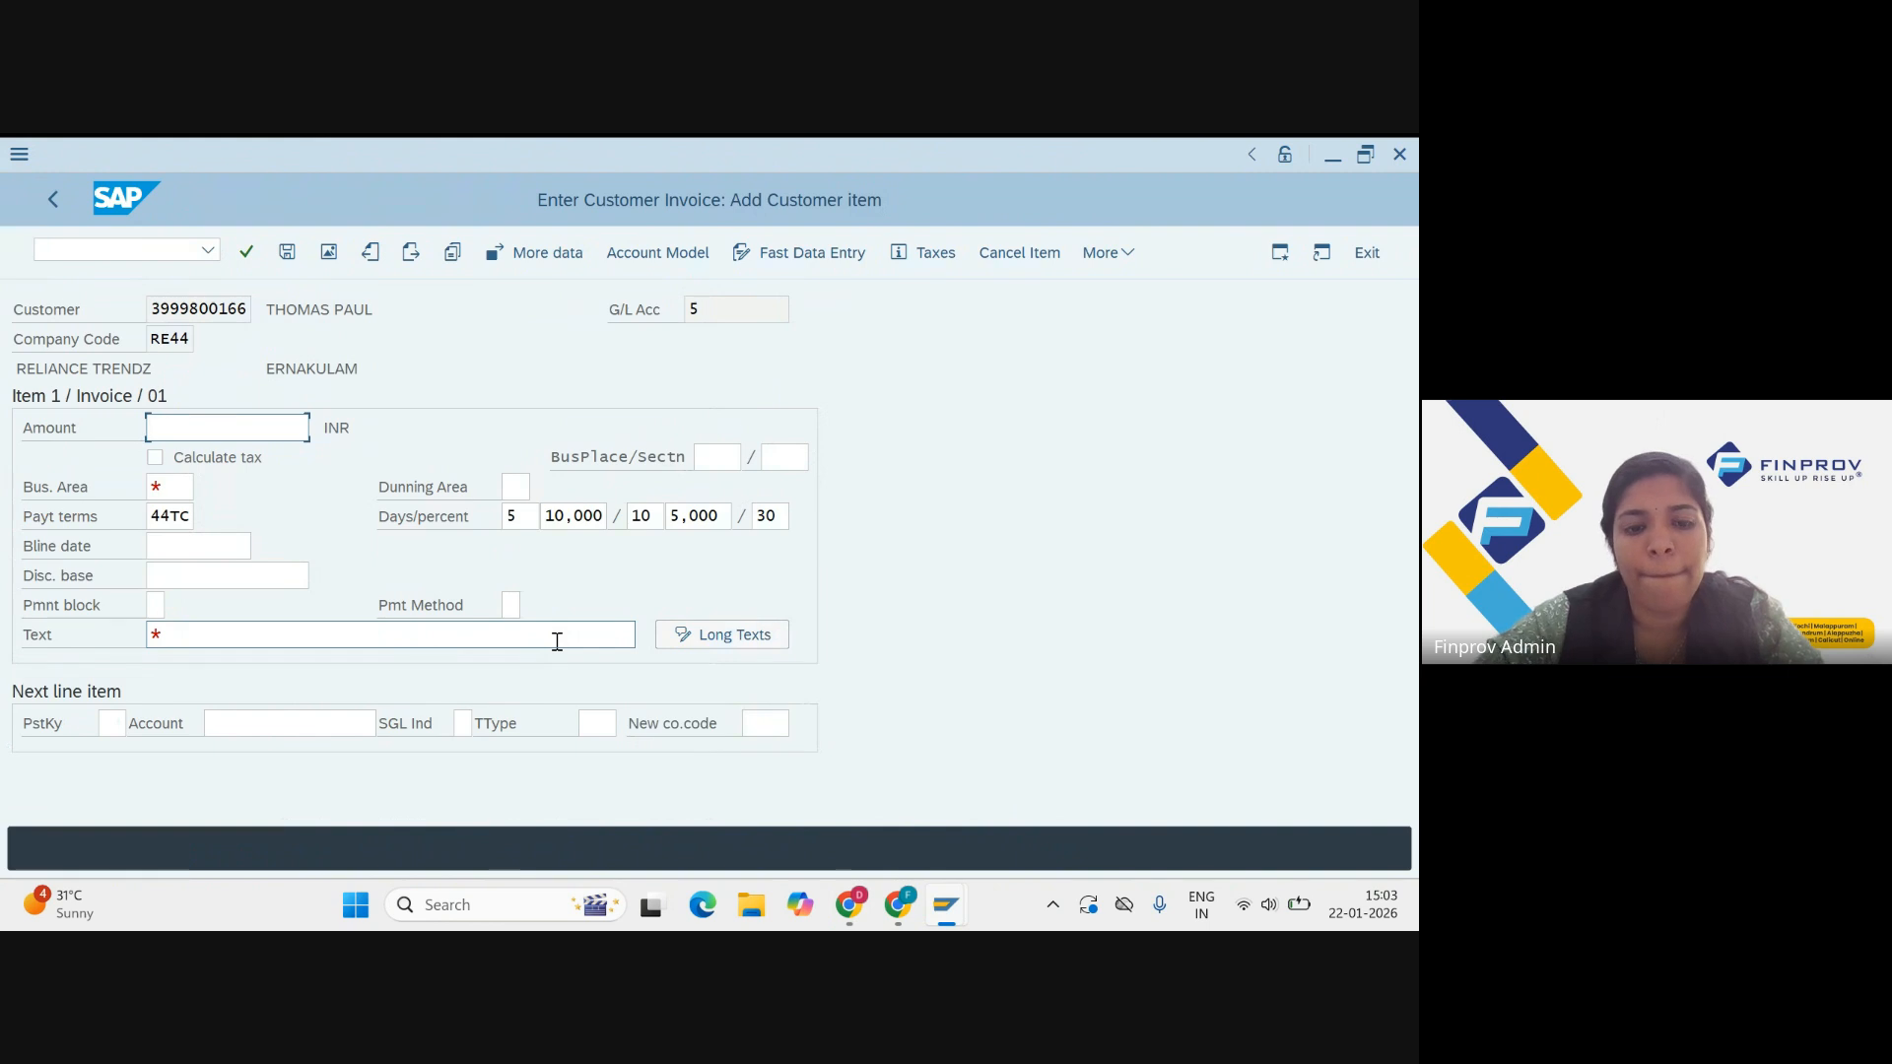
Step: Set the customer item's amount to 100000 INR and its business area to EKLM
type("100000")
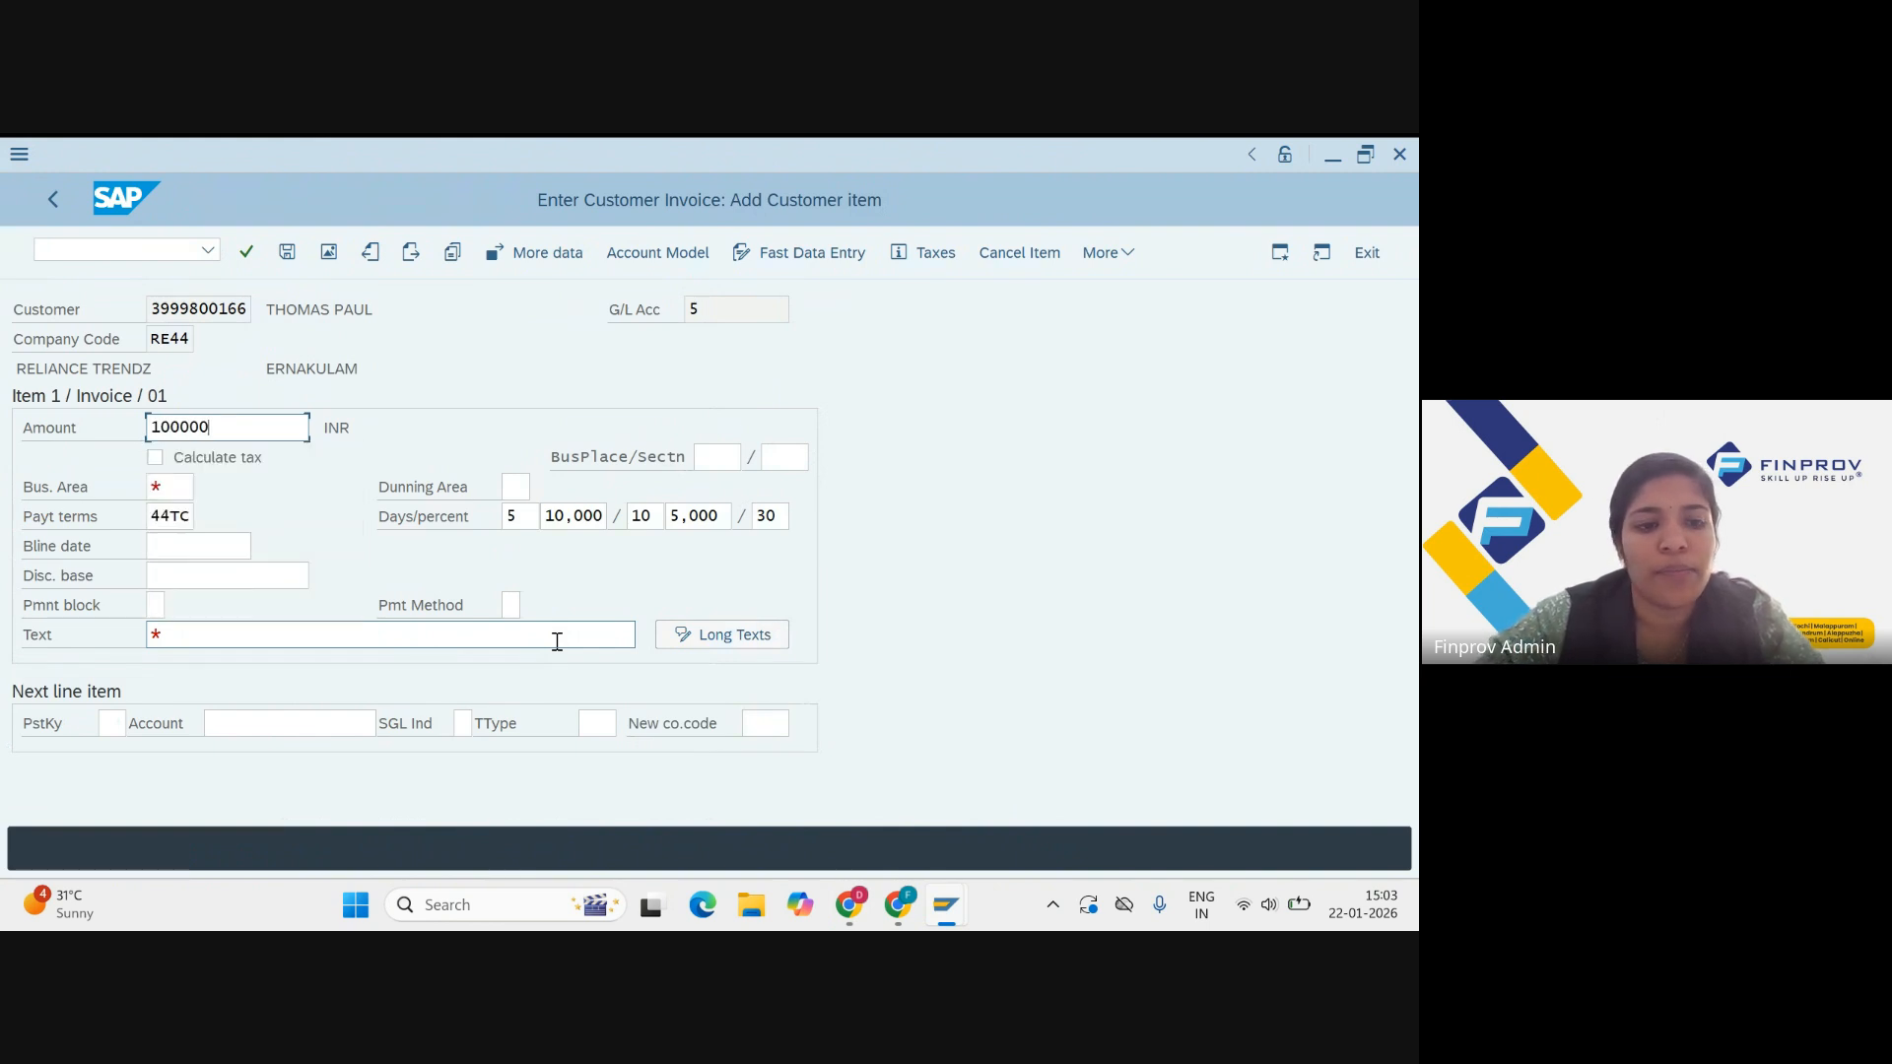
key("Tab")
key("Tab")
key("Tab")
key("Tab")
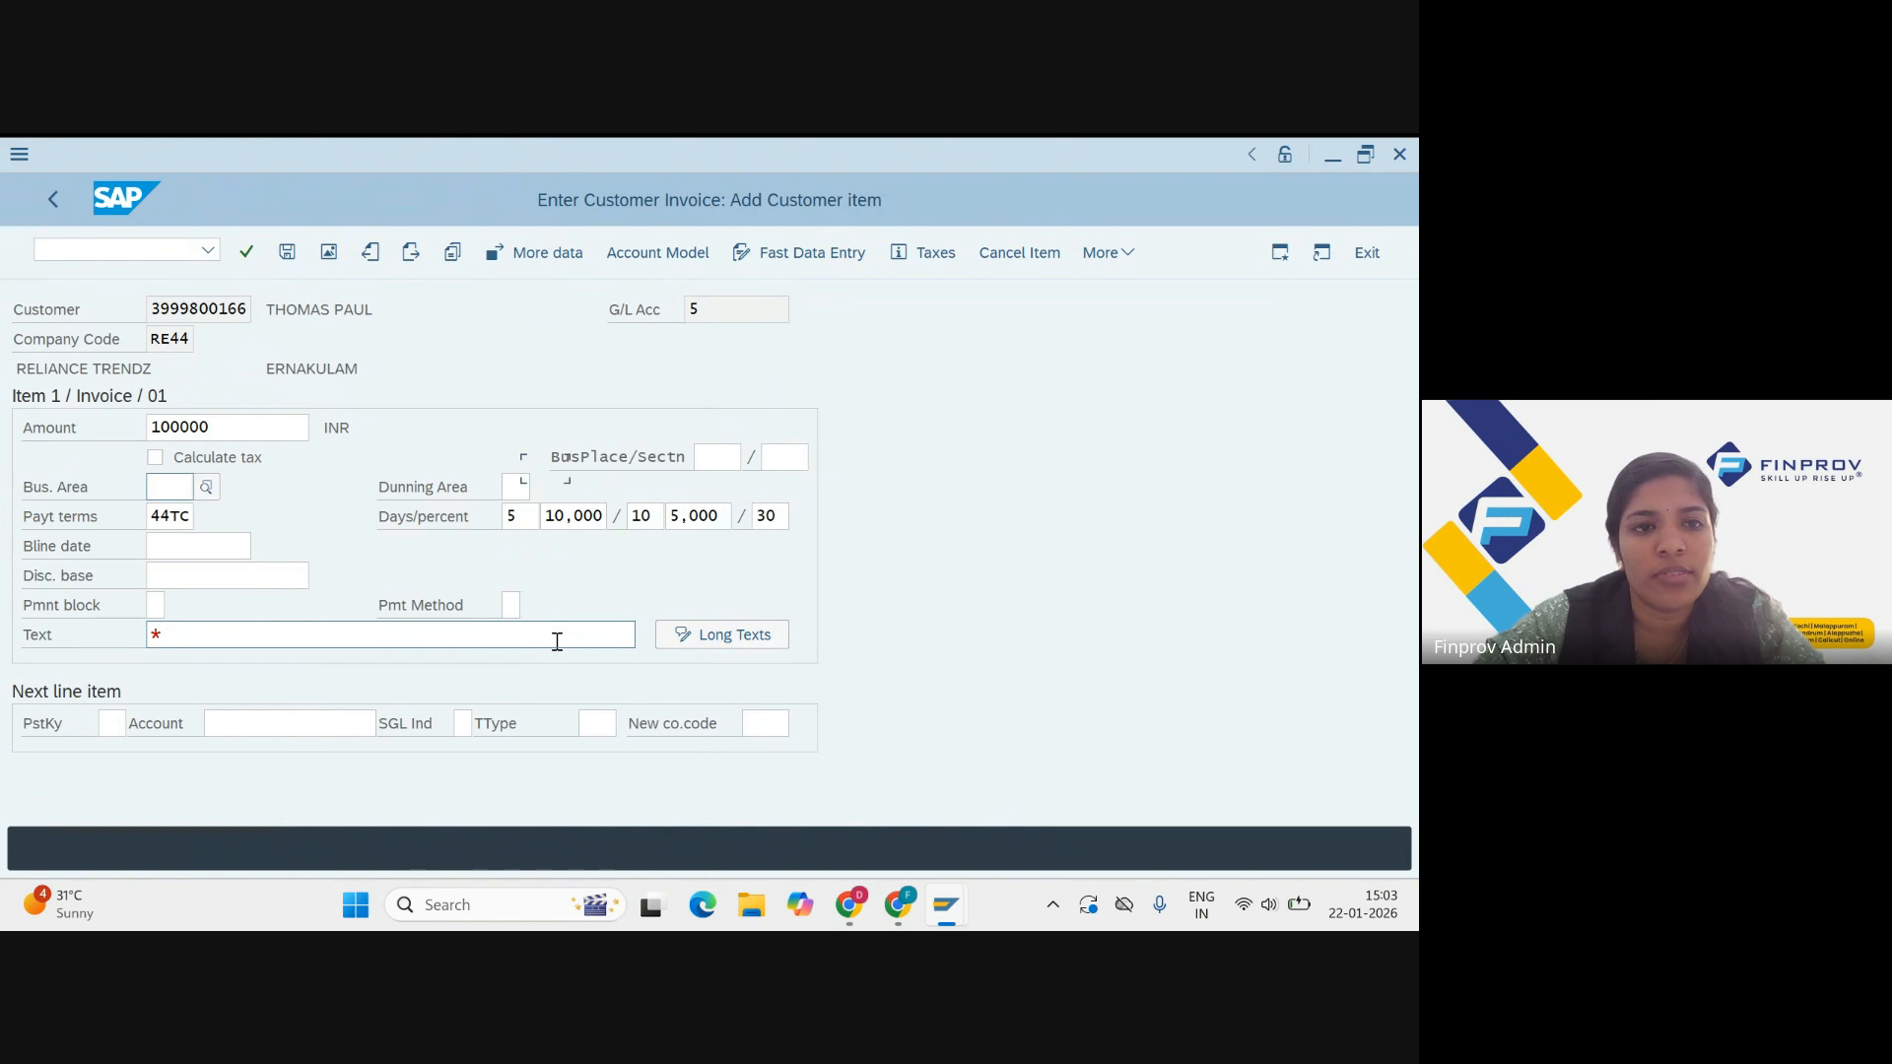
type("E")
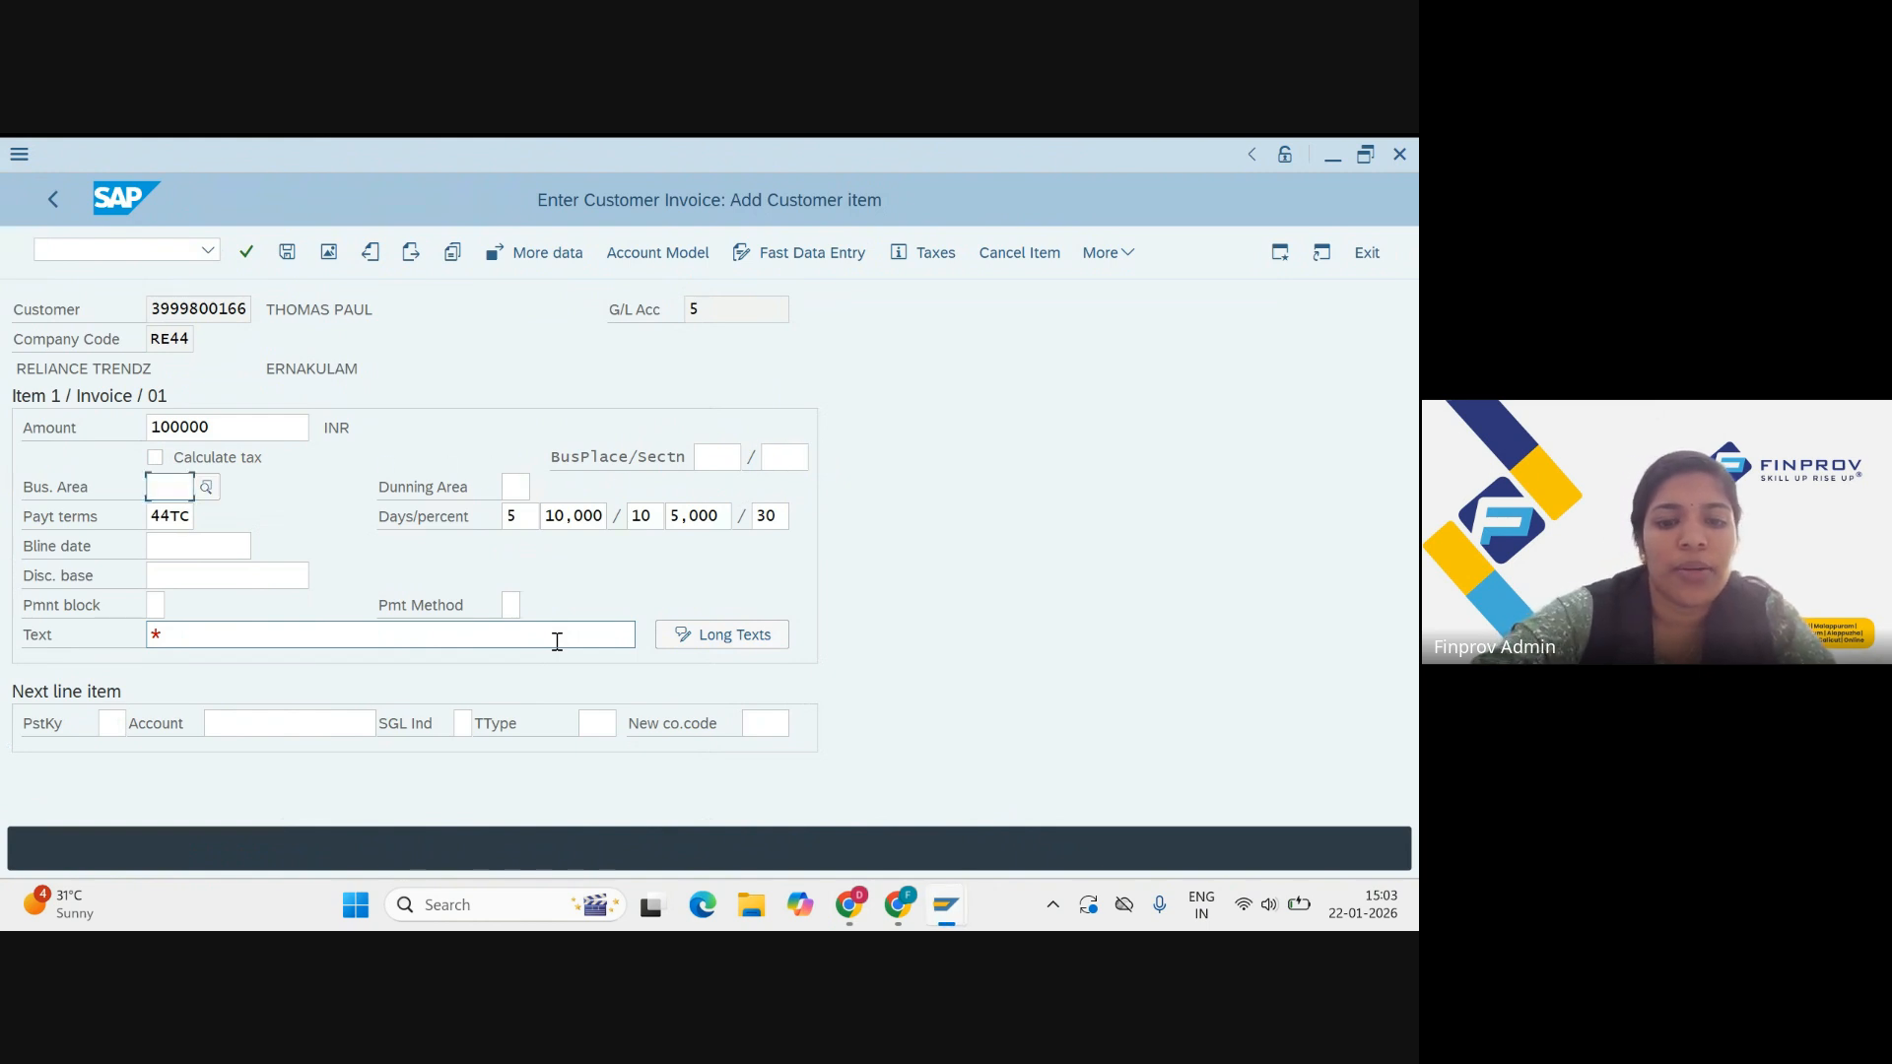
type("KLM")
key("Tab")
key("Tab")
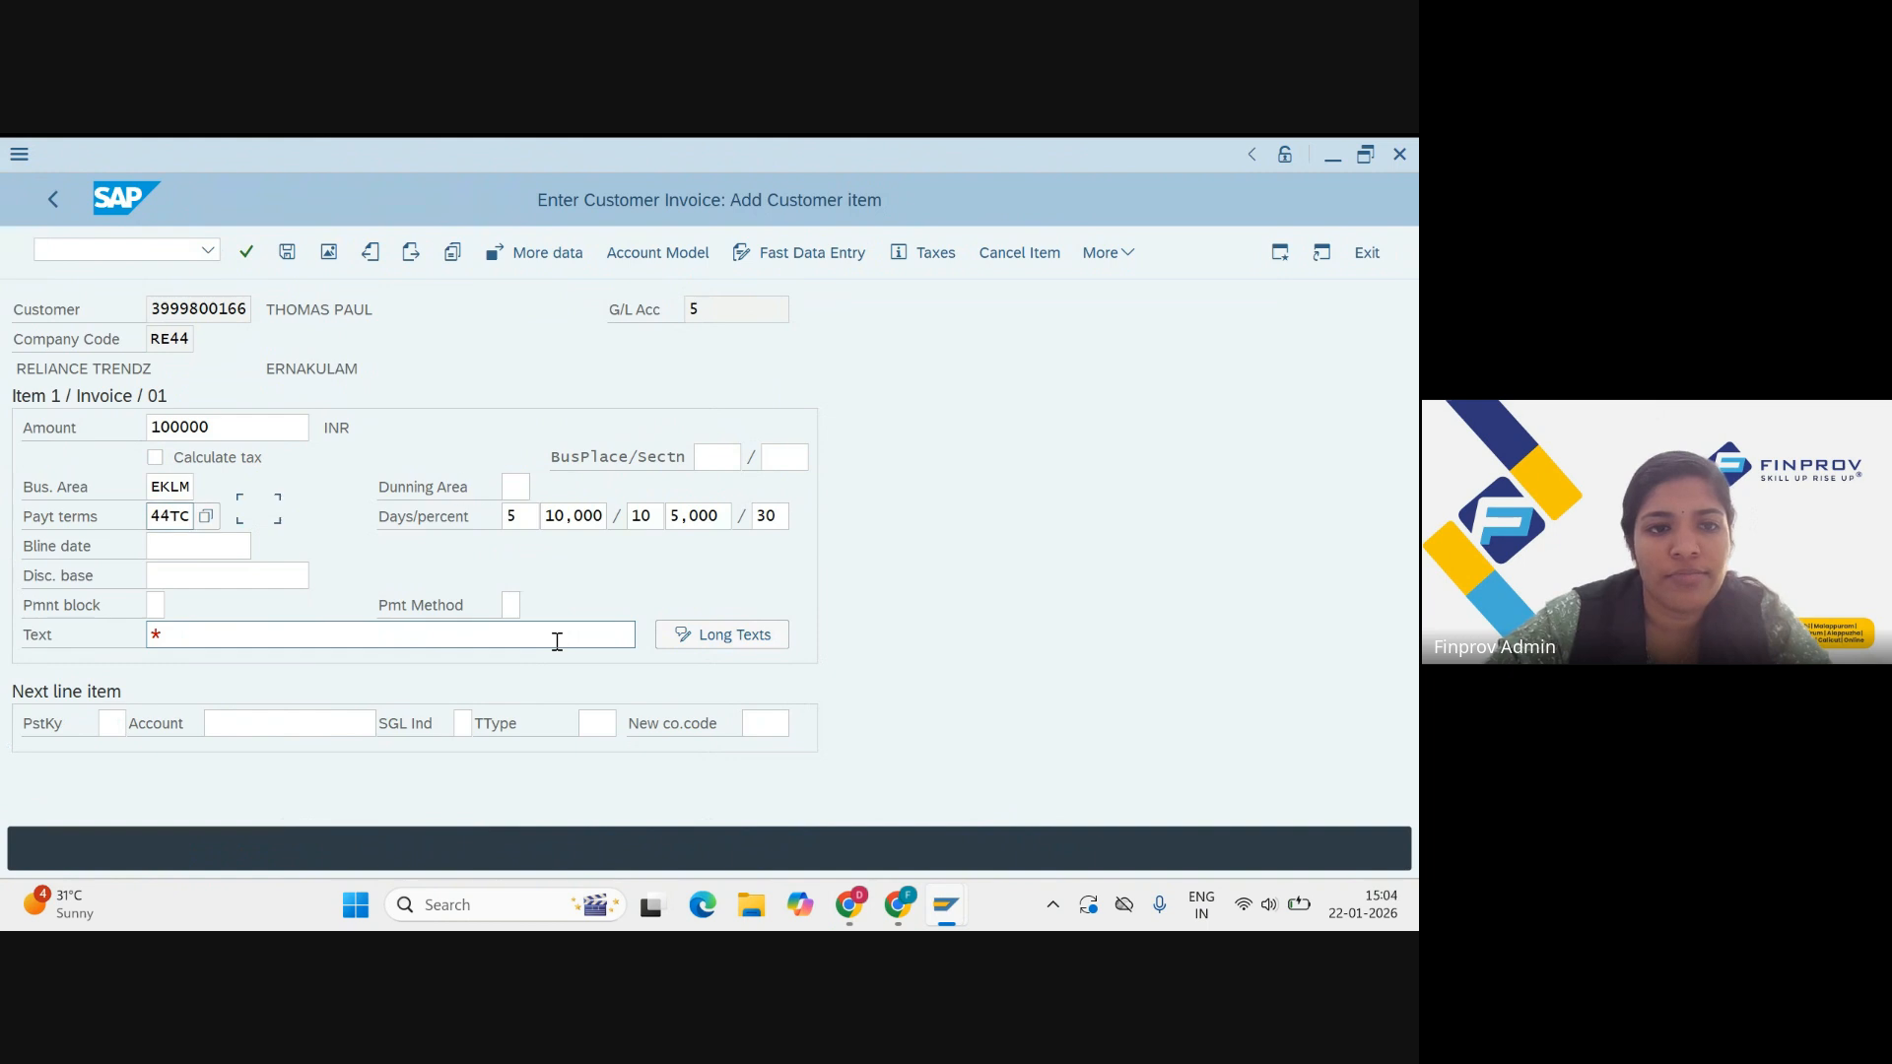
Step: Clear the payment terms code of the customer item
key("BackSpace")
key("BackSpace")
key("BackSpace")
key("BackSpace")
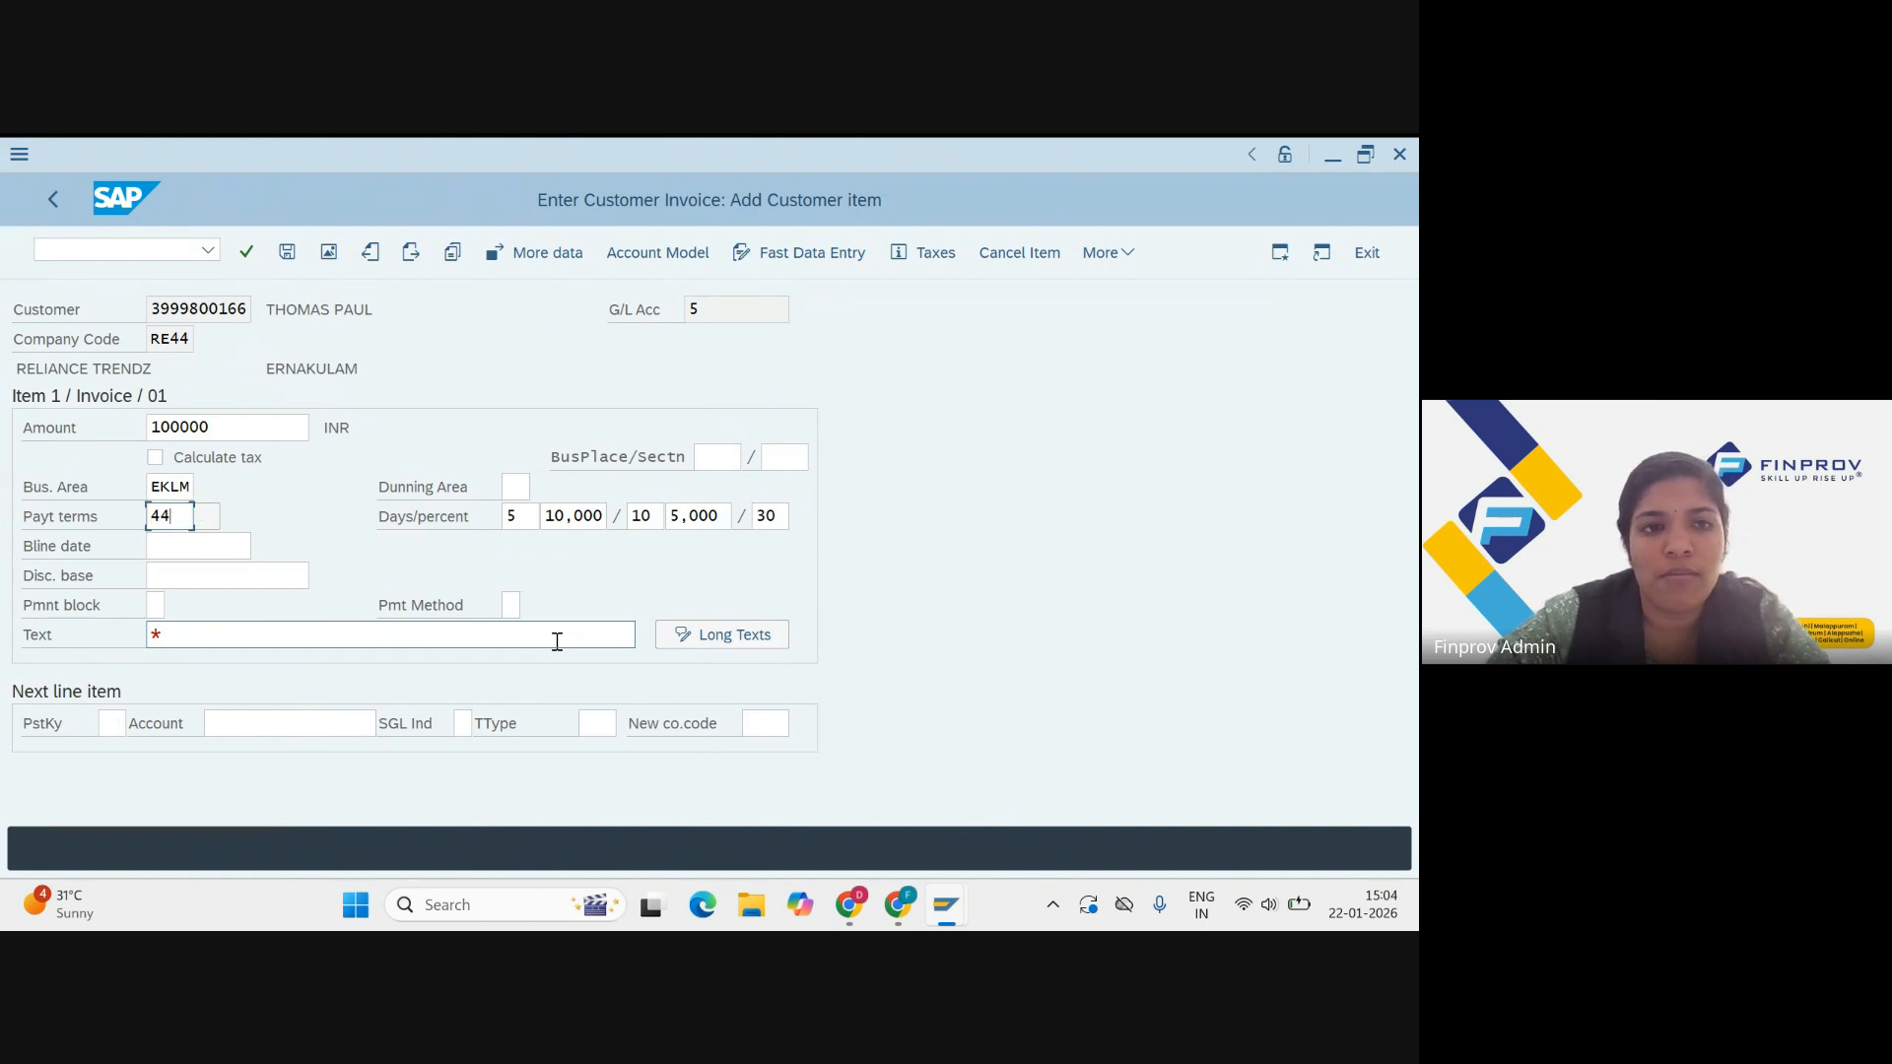
Step: Enter SALES INVOICE as the text of the customer item
key("Tab")
key("Tab")
key("Tab")
key("Tab")
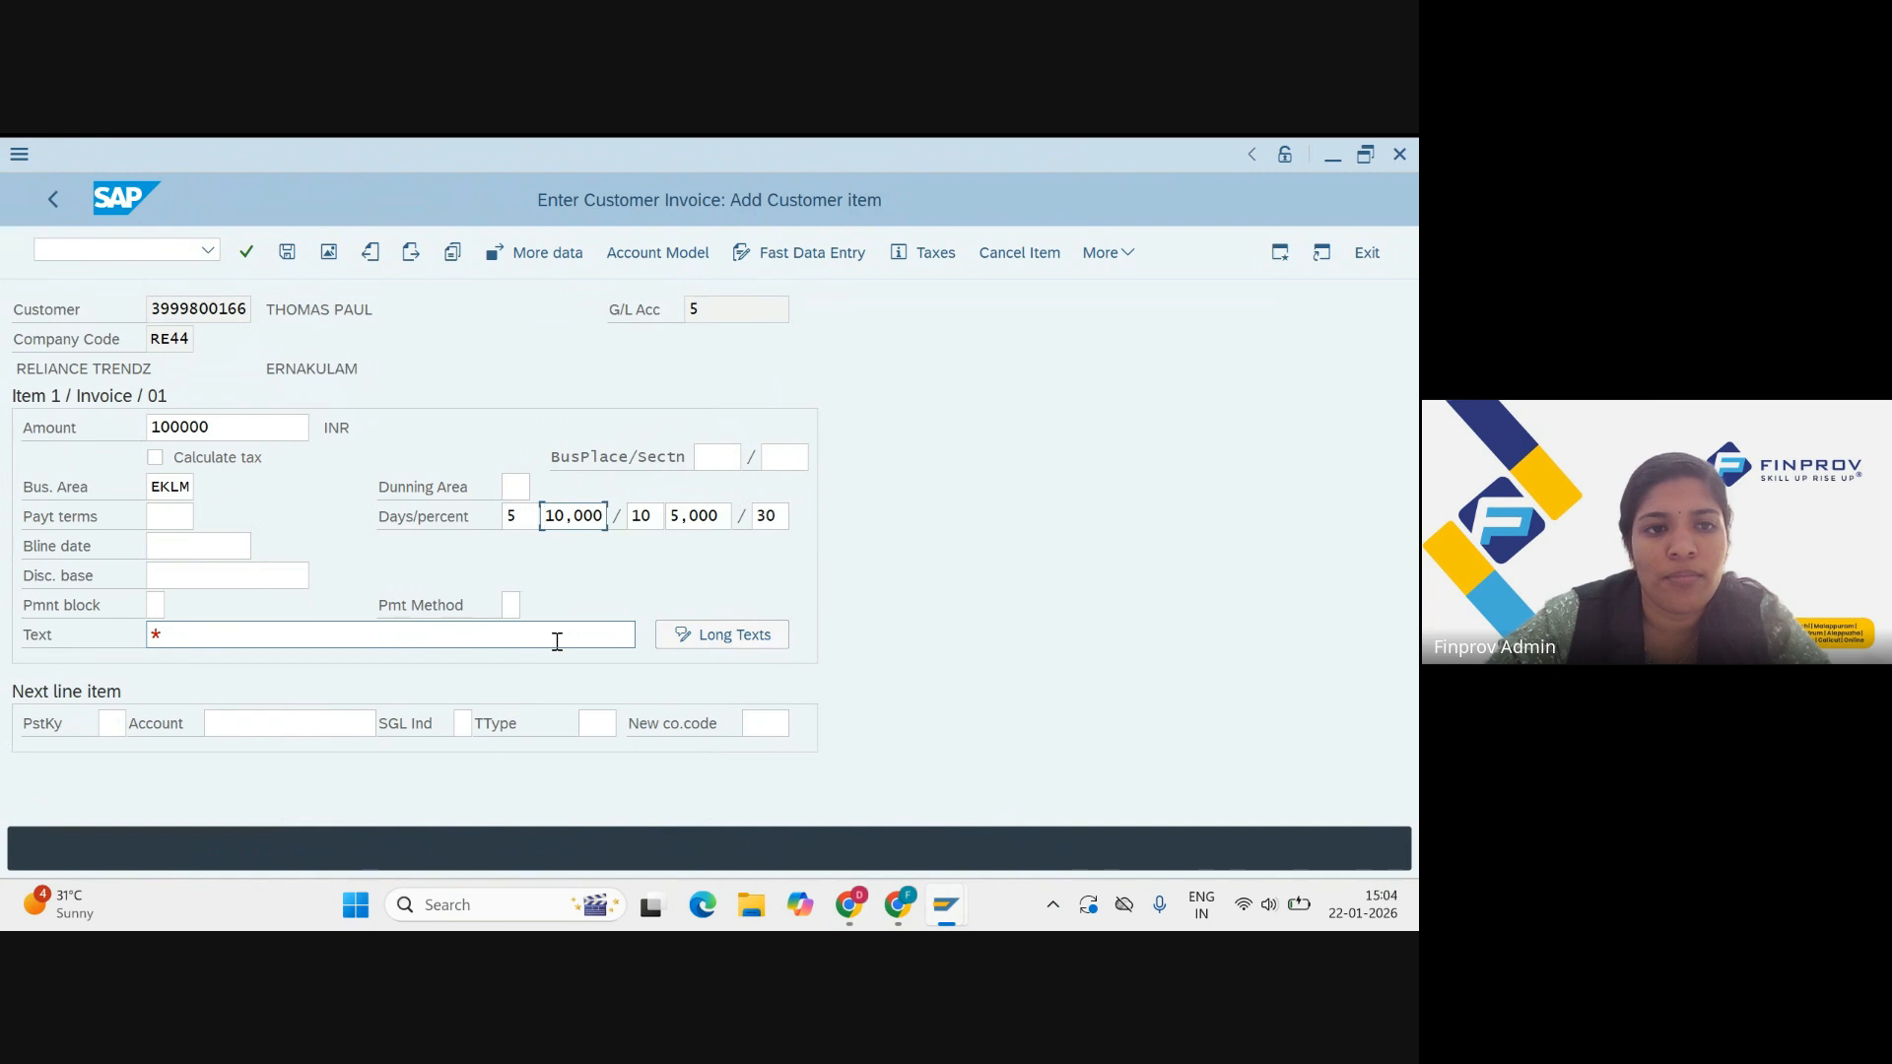
key("Tab")
key("Tab")
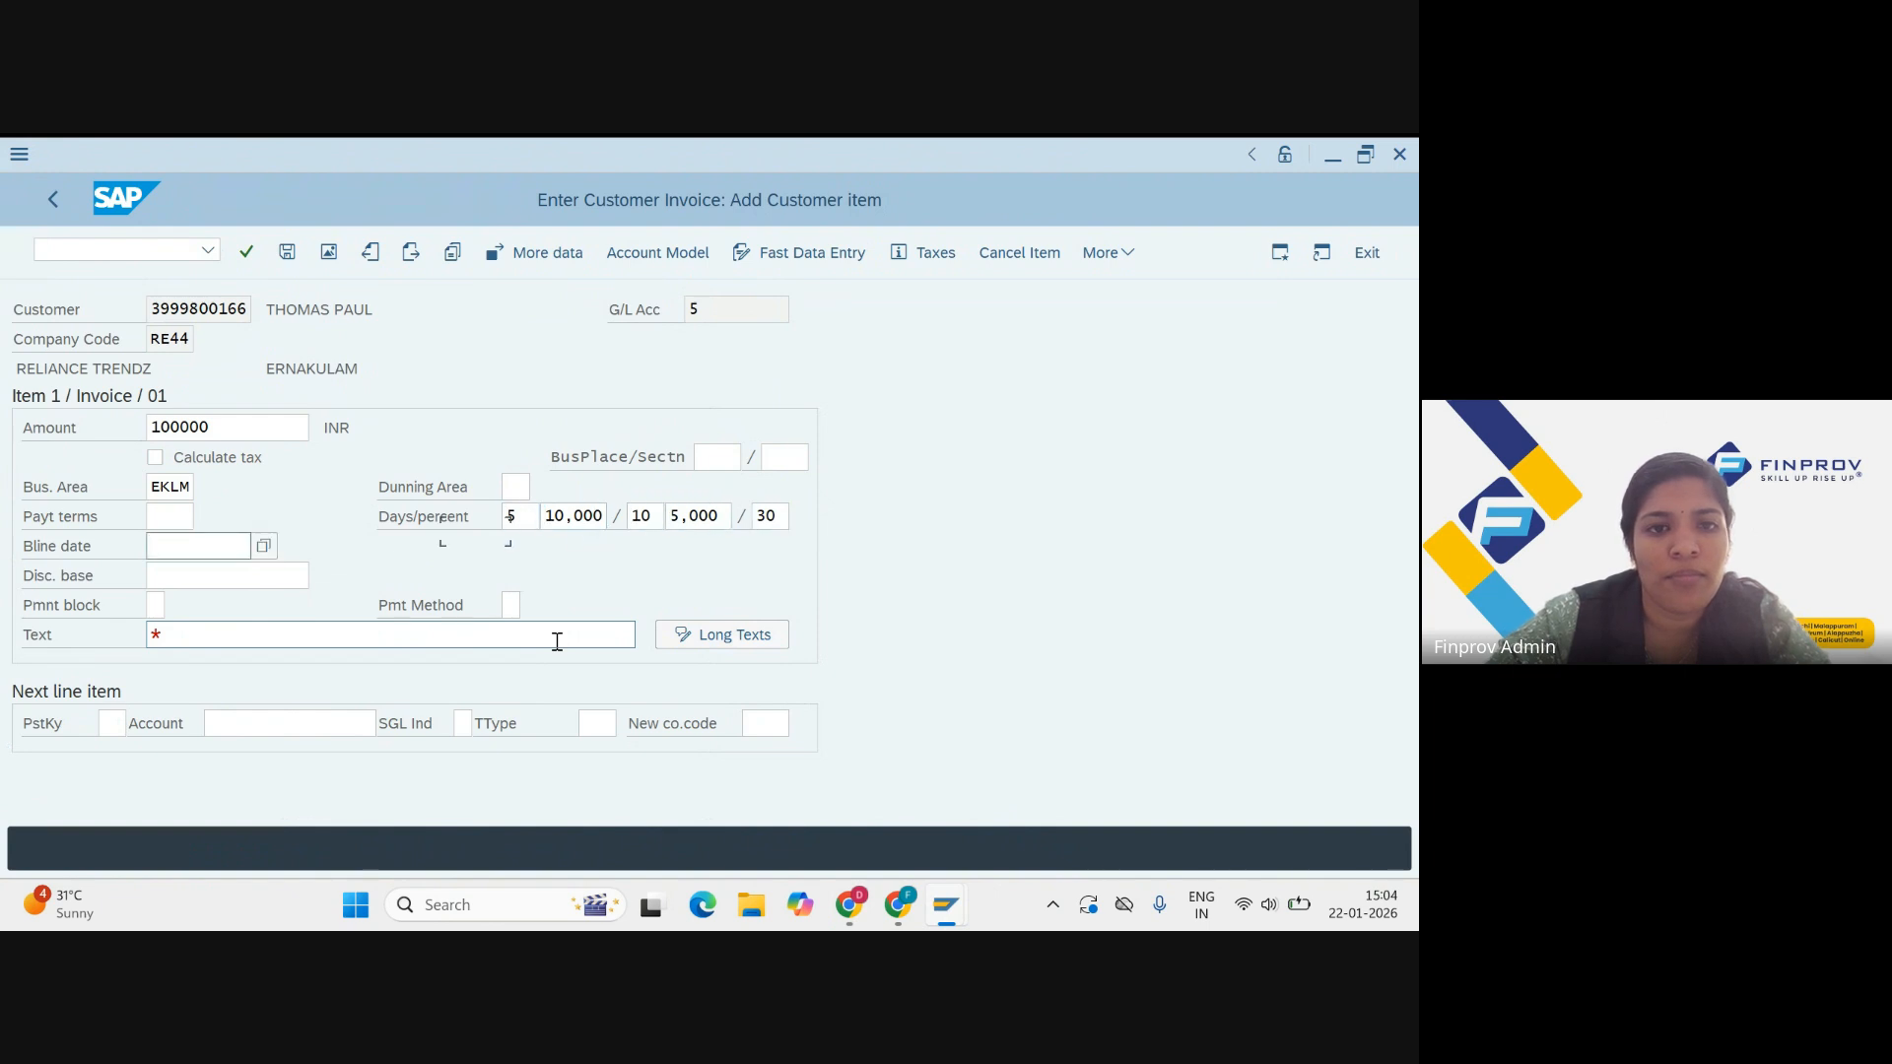
key("Tab")
key("Tab")
key("Tab")
key("Tab")
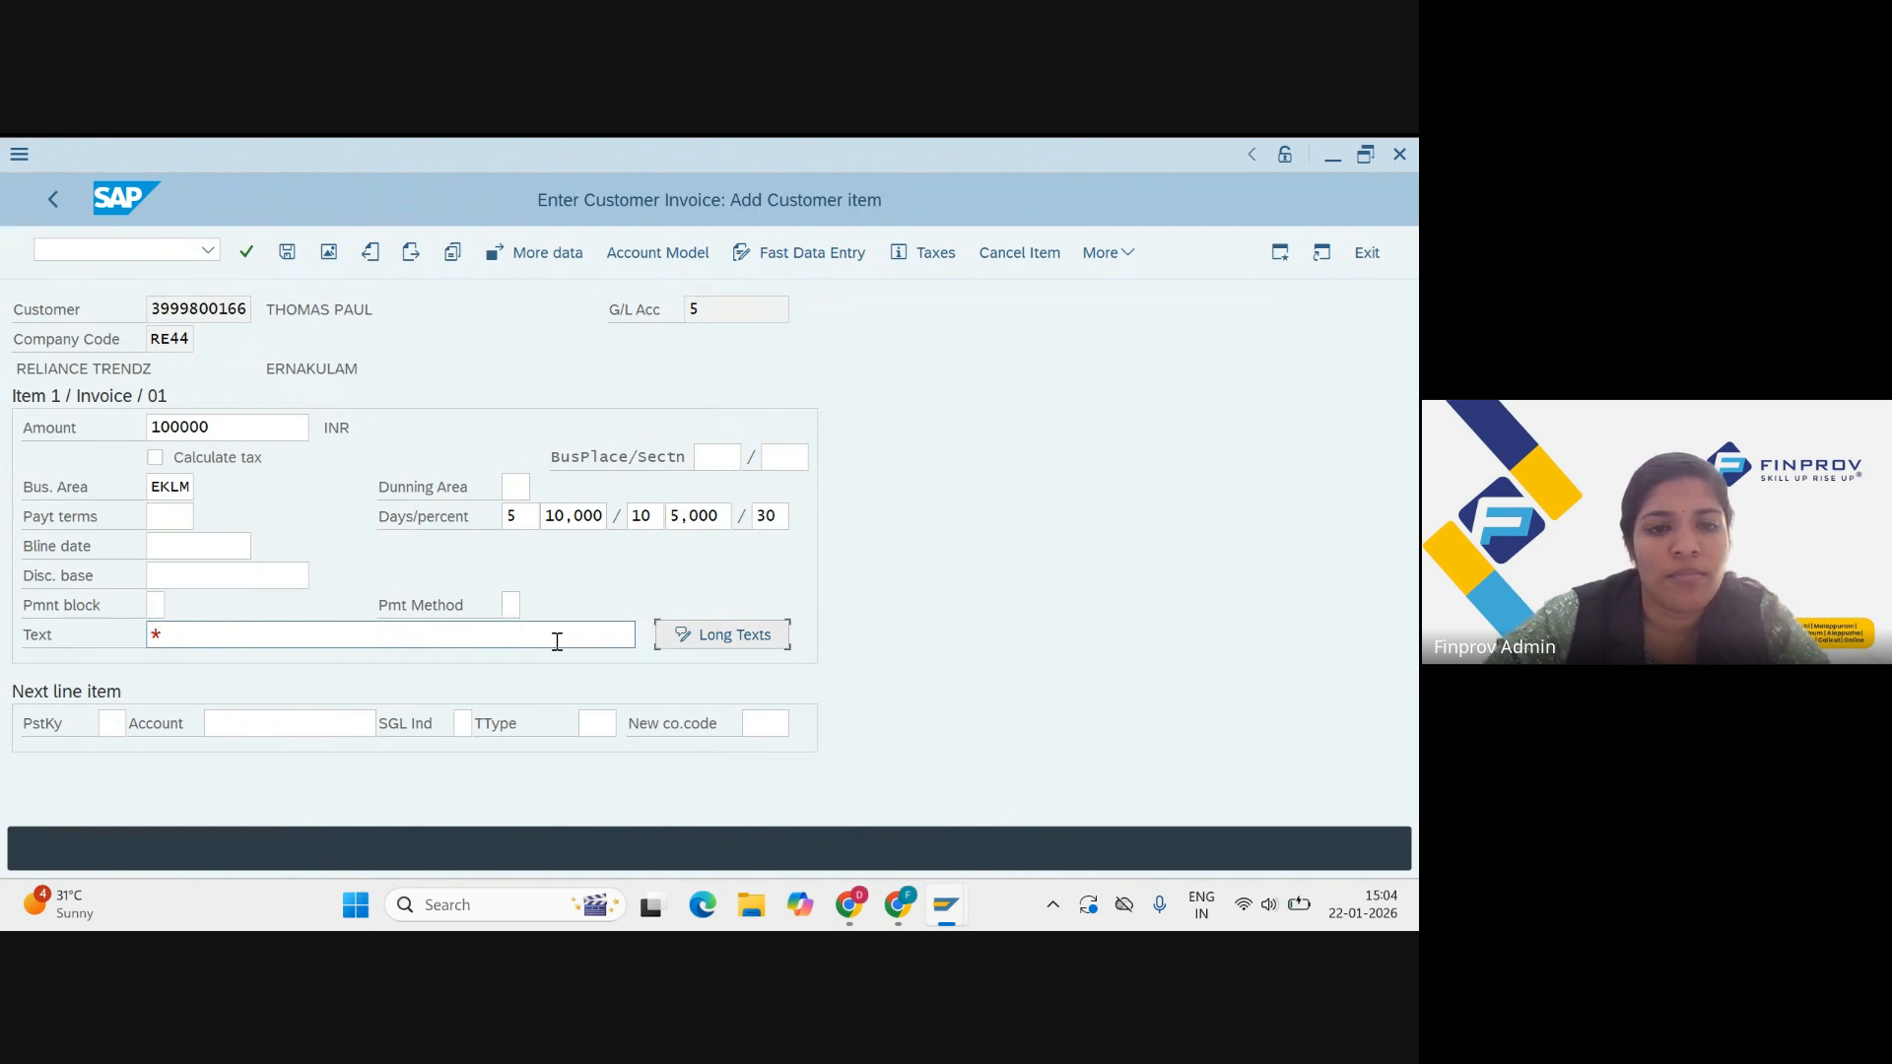
left_click(557, 636)
type("SA")
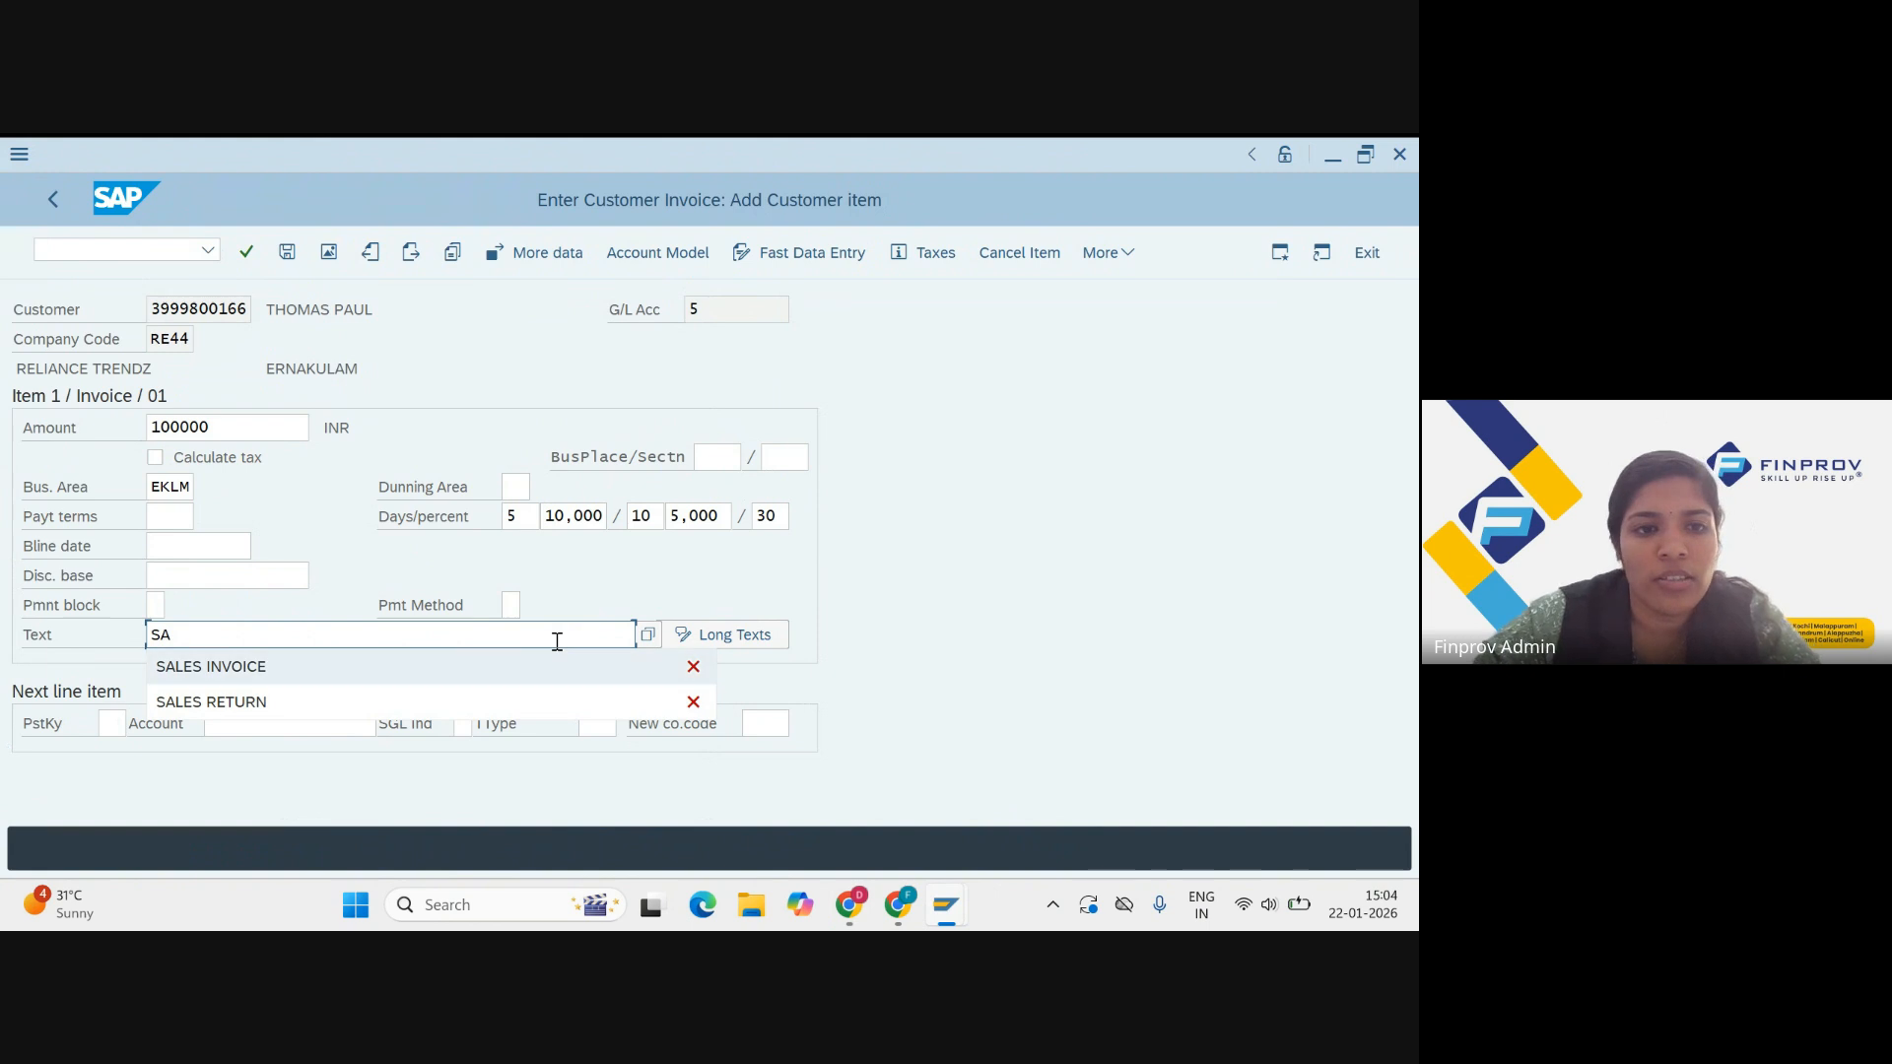
key("Down")
key("Return")
key("Return")
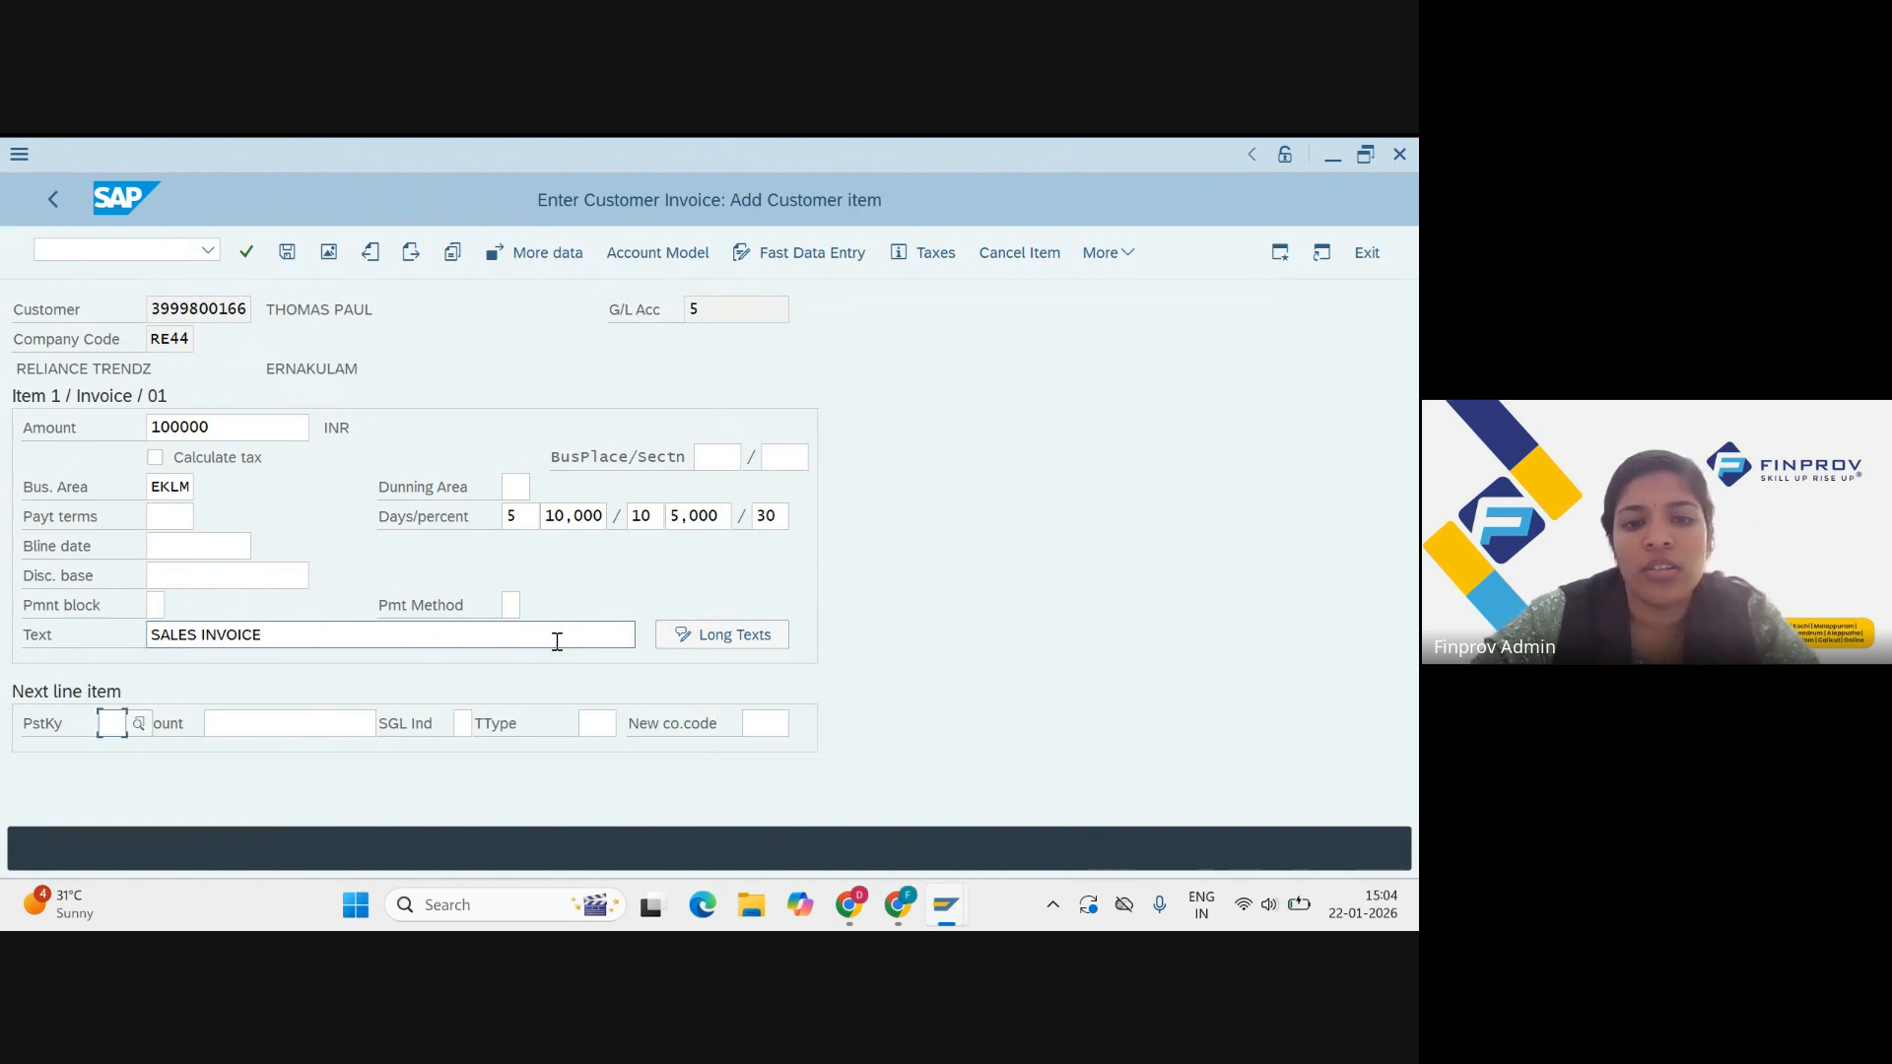
Step: Specify the next line item with posting key 50 and the SALES G/L account looked up in company code RE44
type("50")
key("Tab")
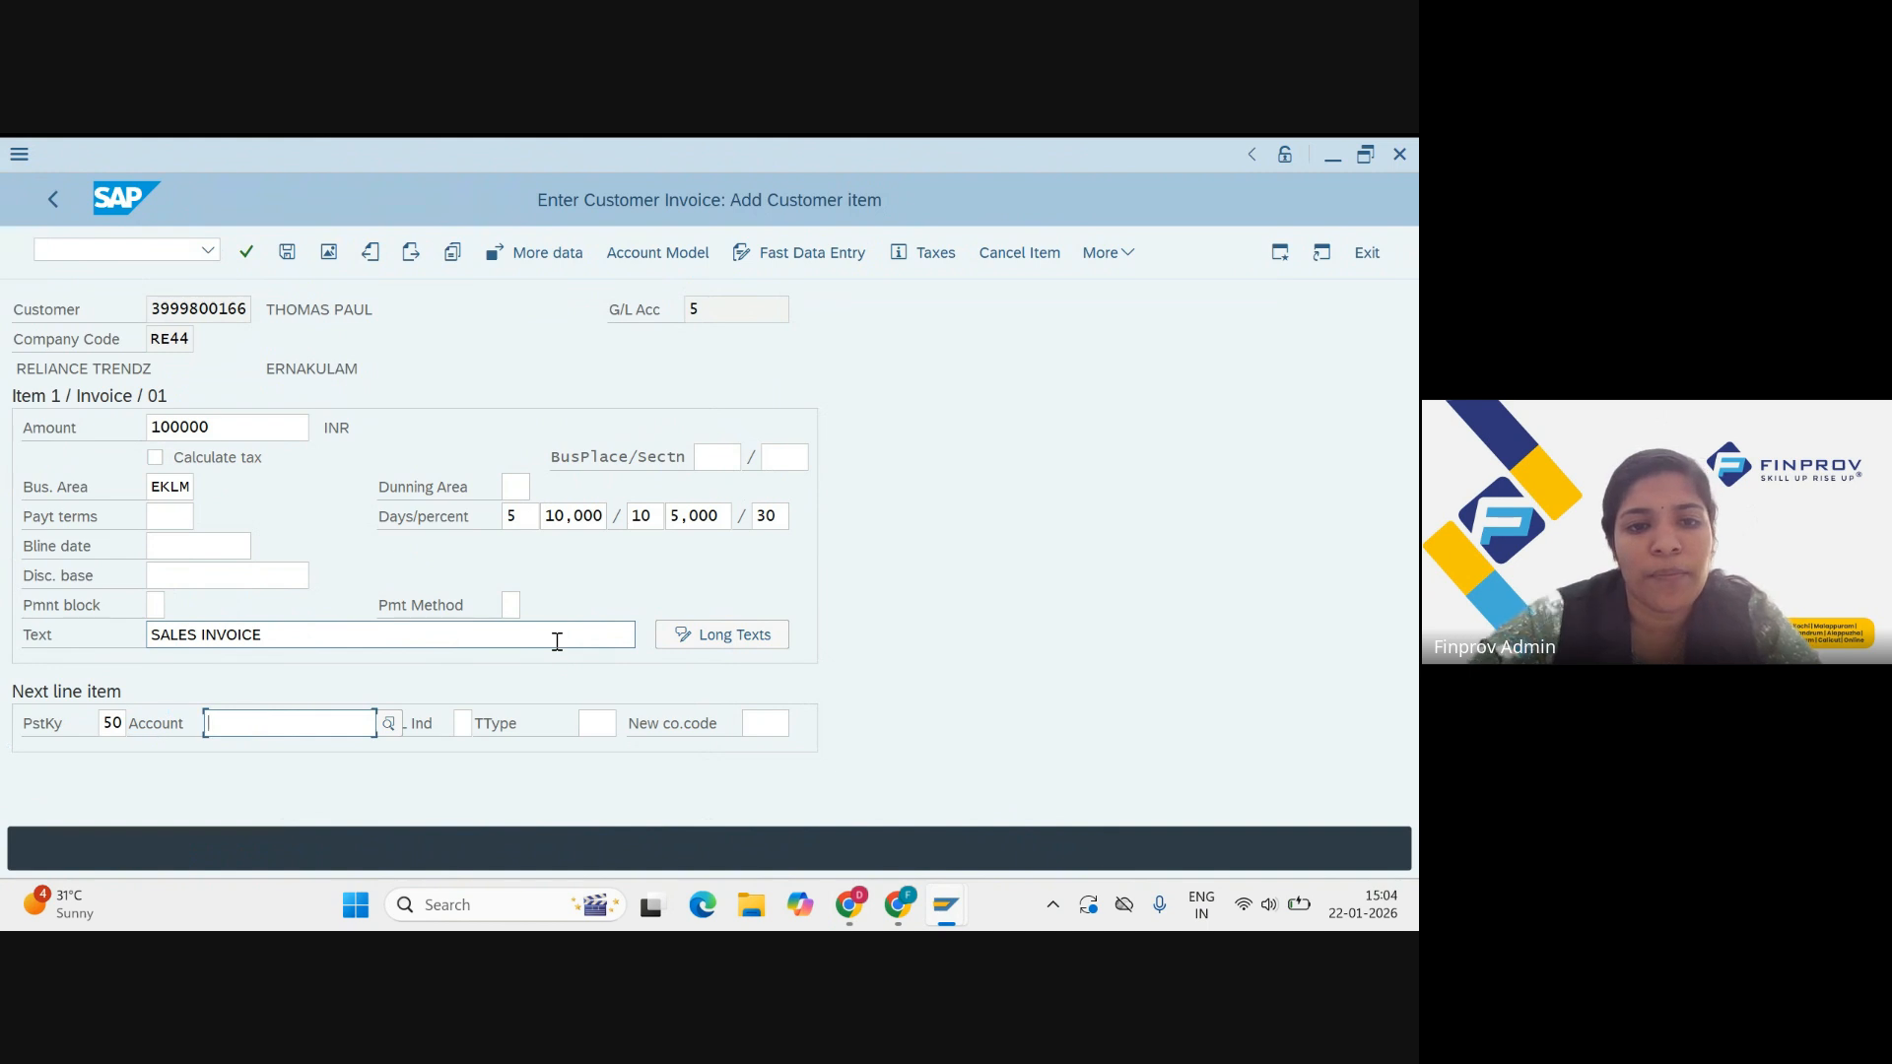
left_click(390, 724)
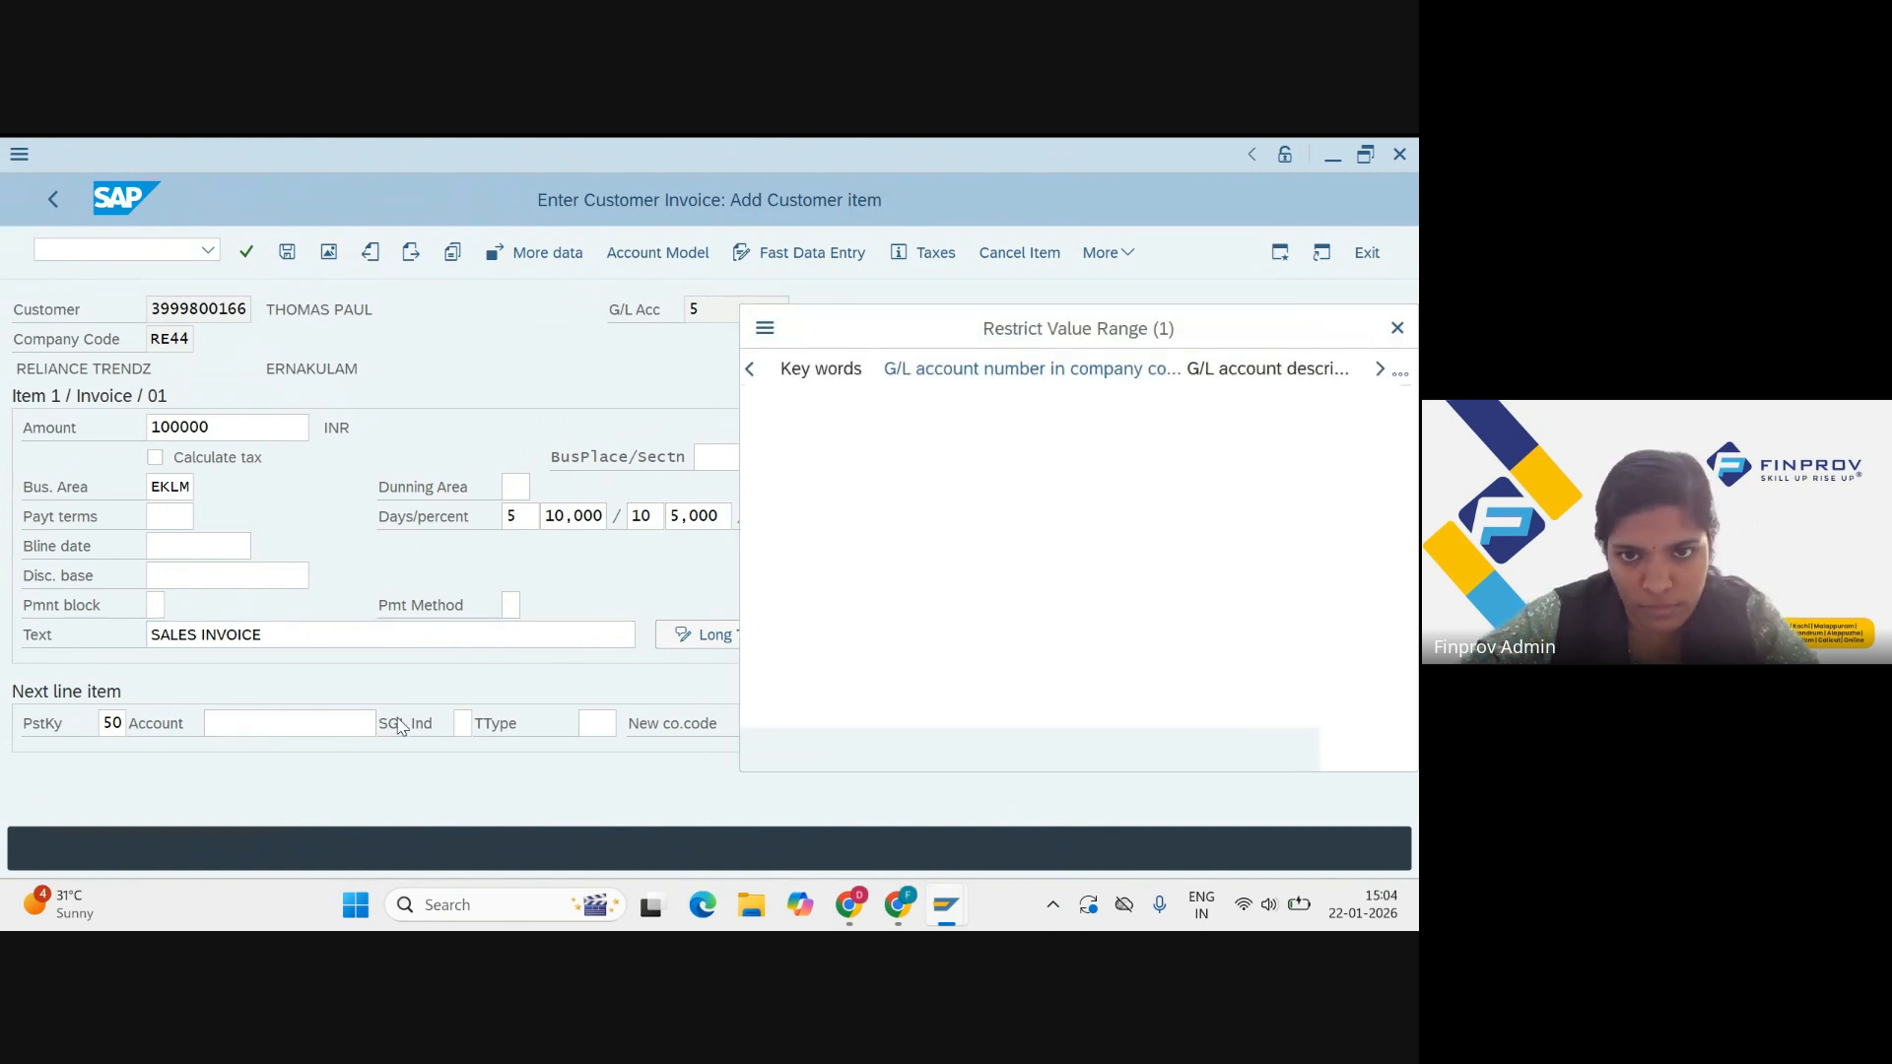
key("Return")
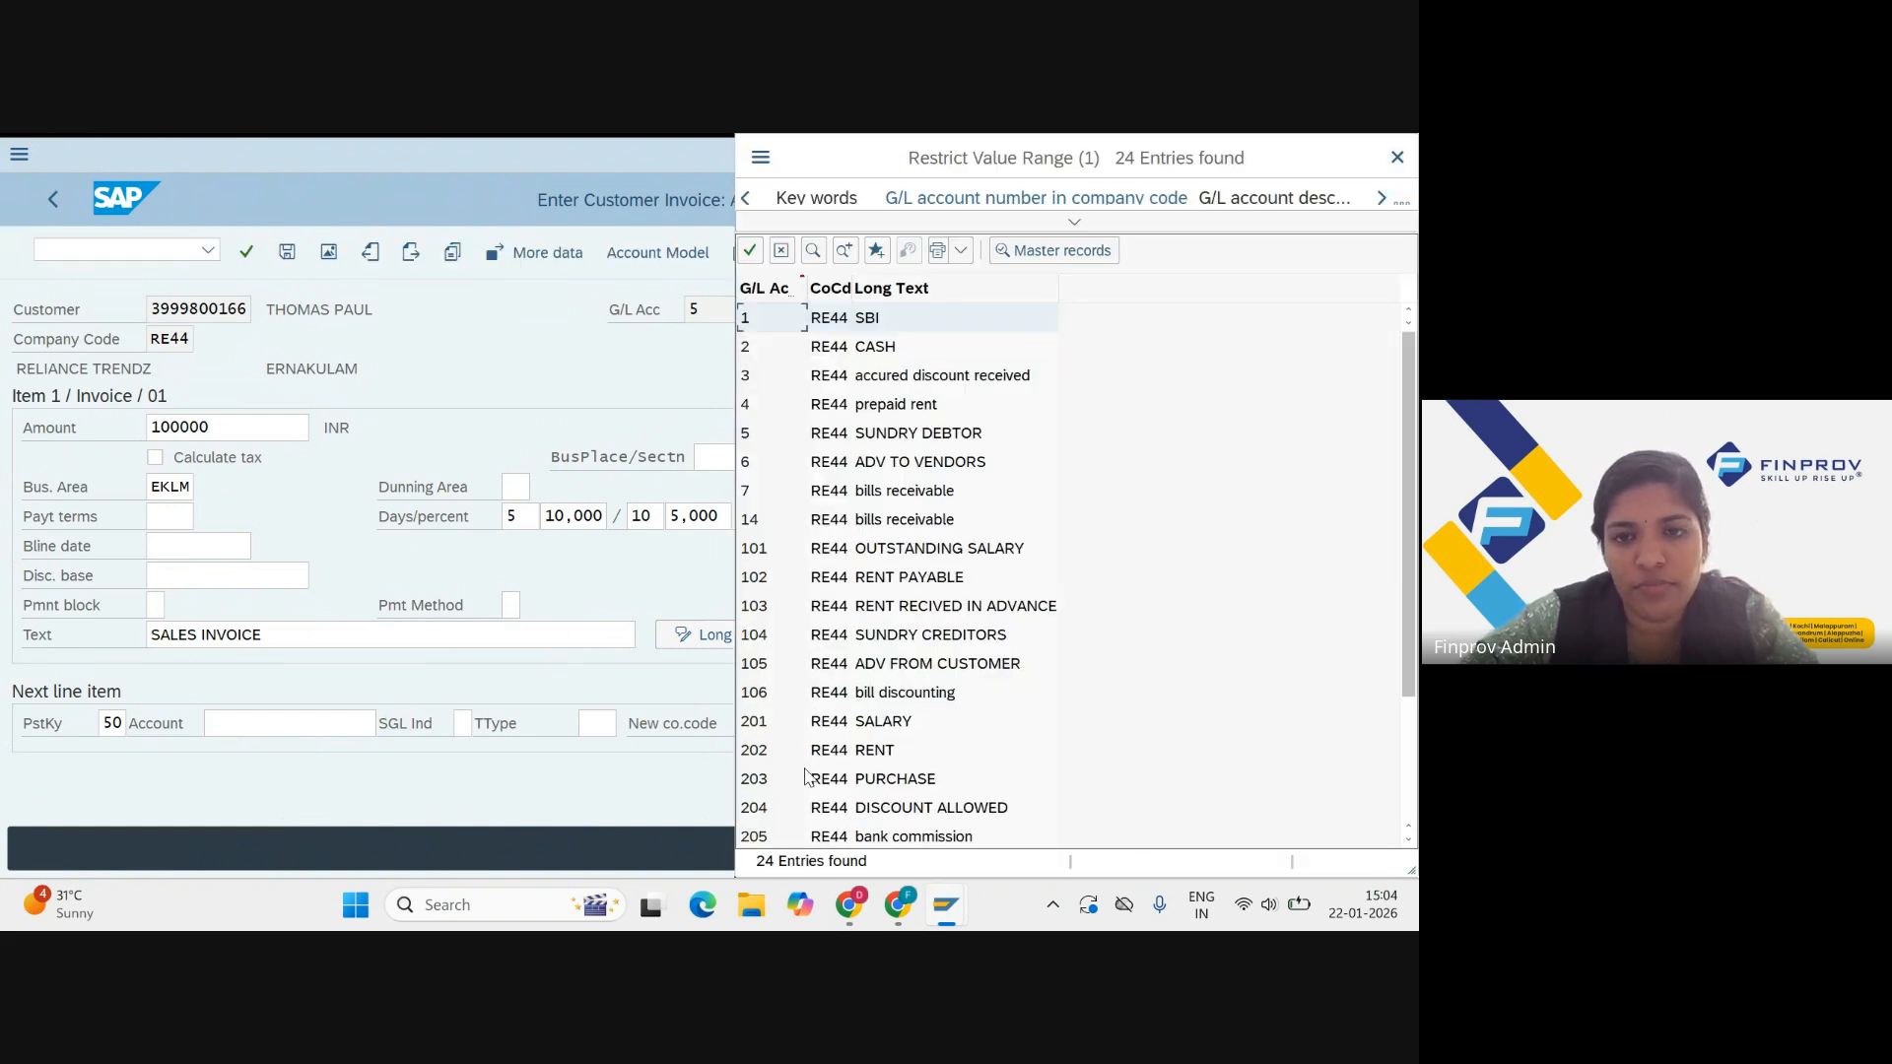
scroll(806, 777, "down", 2)
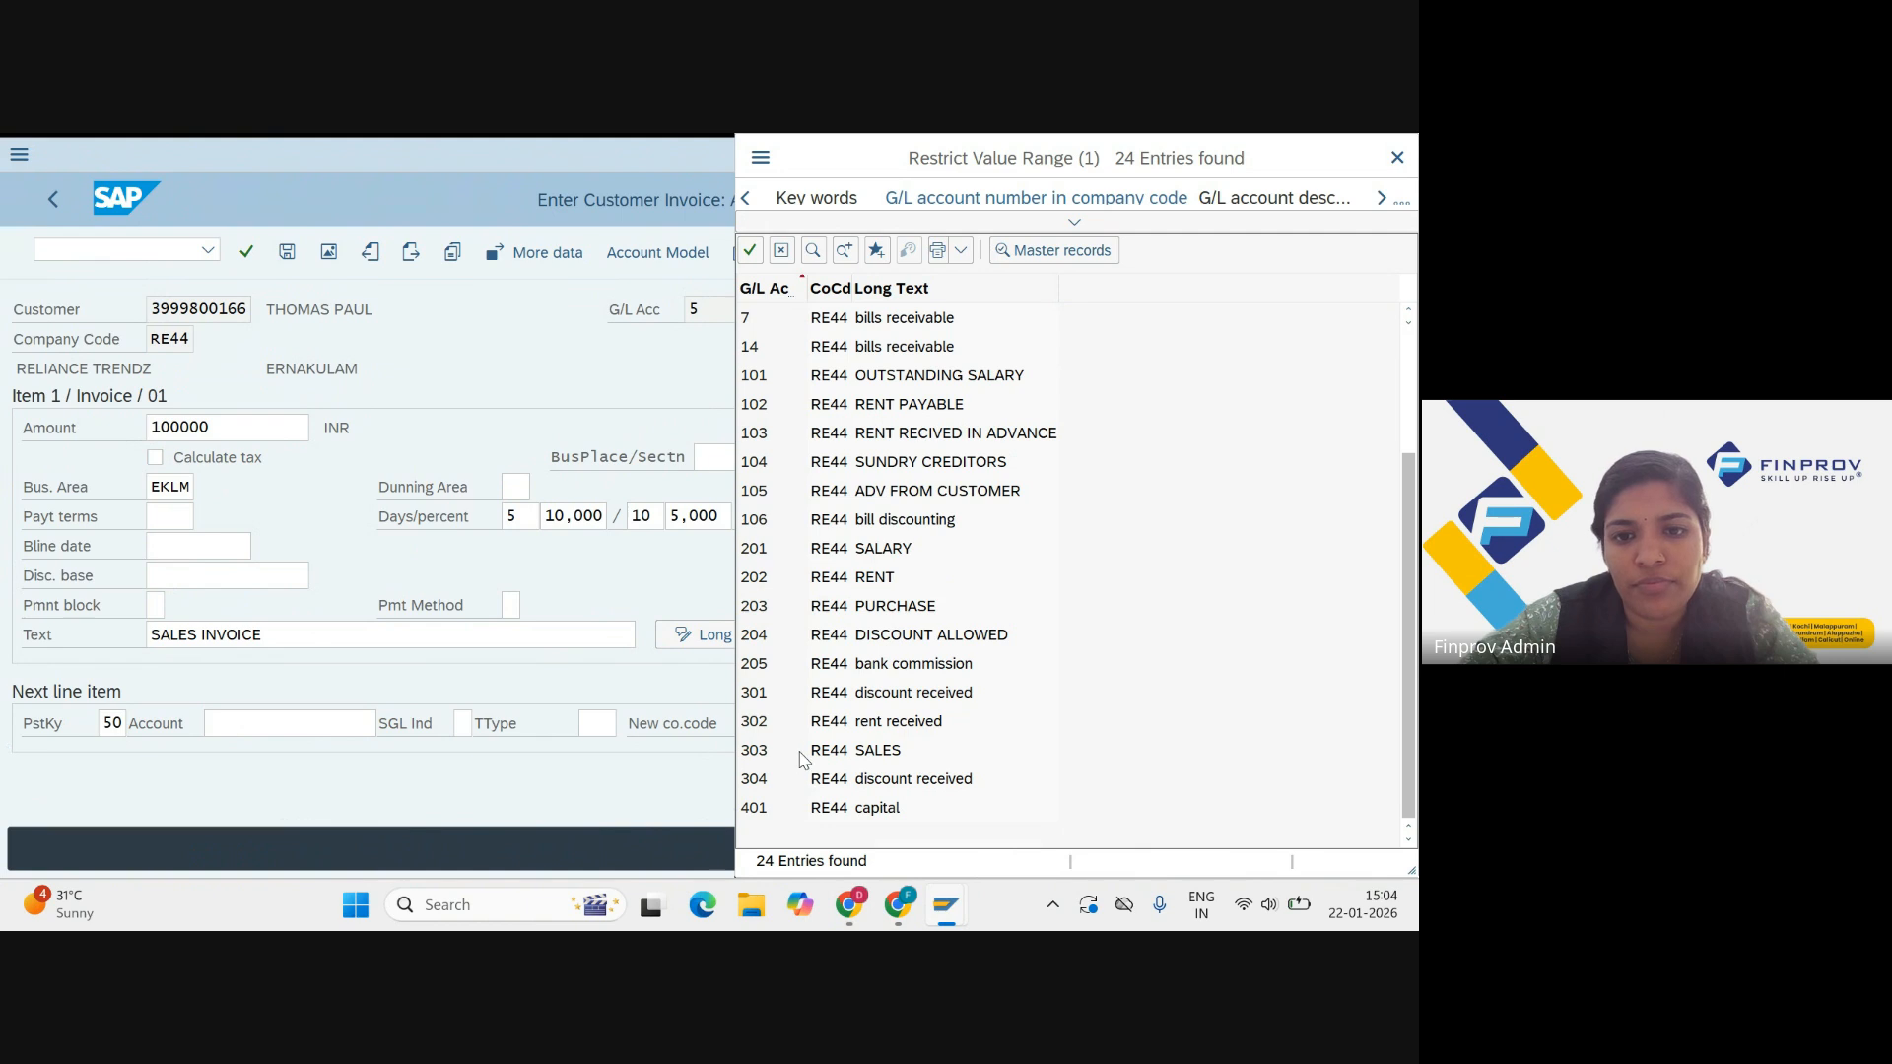
double_click(816, 752)
key("Return")
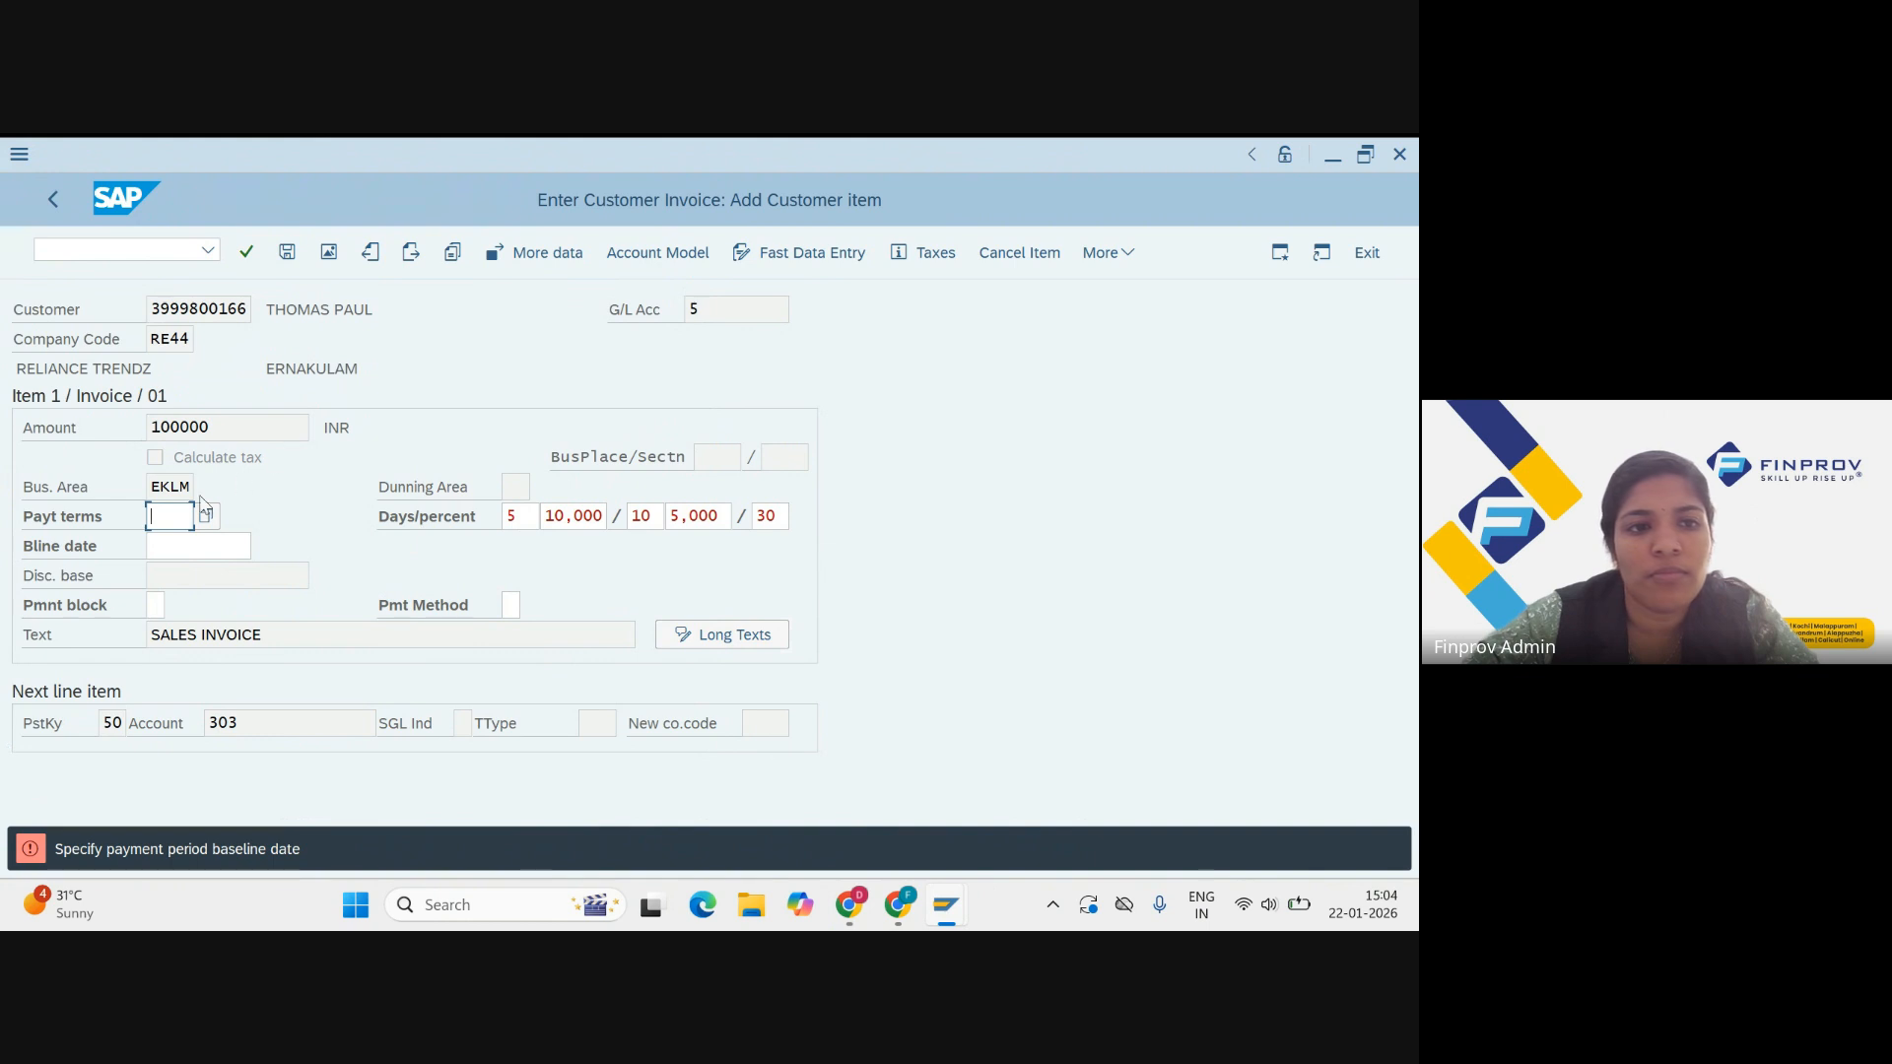
Step: Set the customer item's baseline date to 1.1.2026 and continue to the SALES credit item
left_click(184, 552)
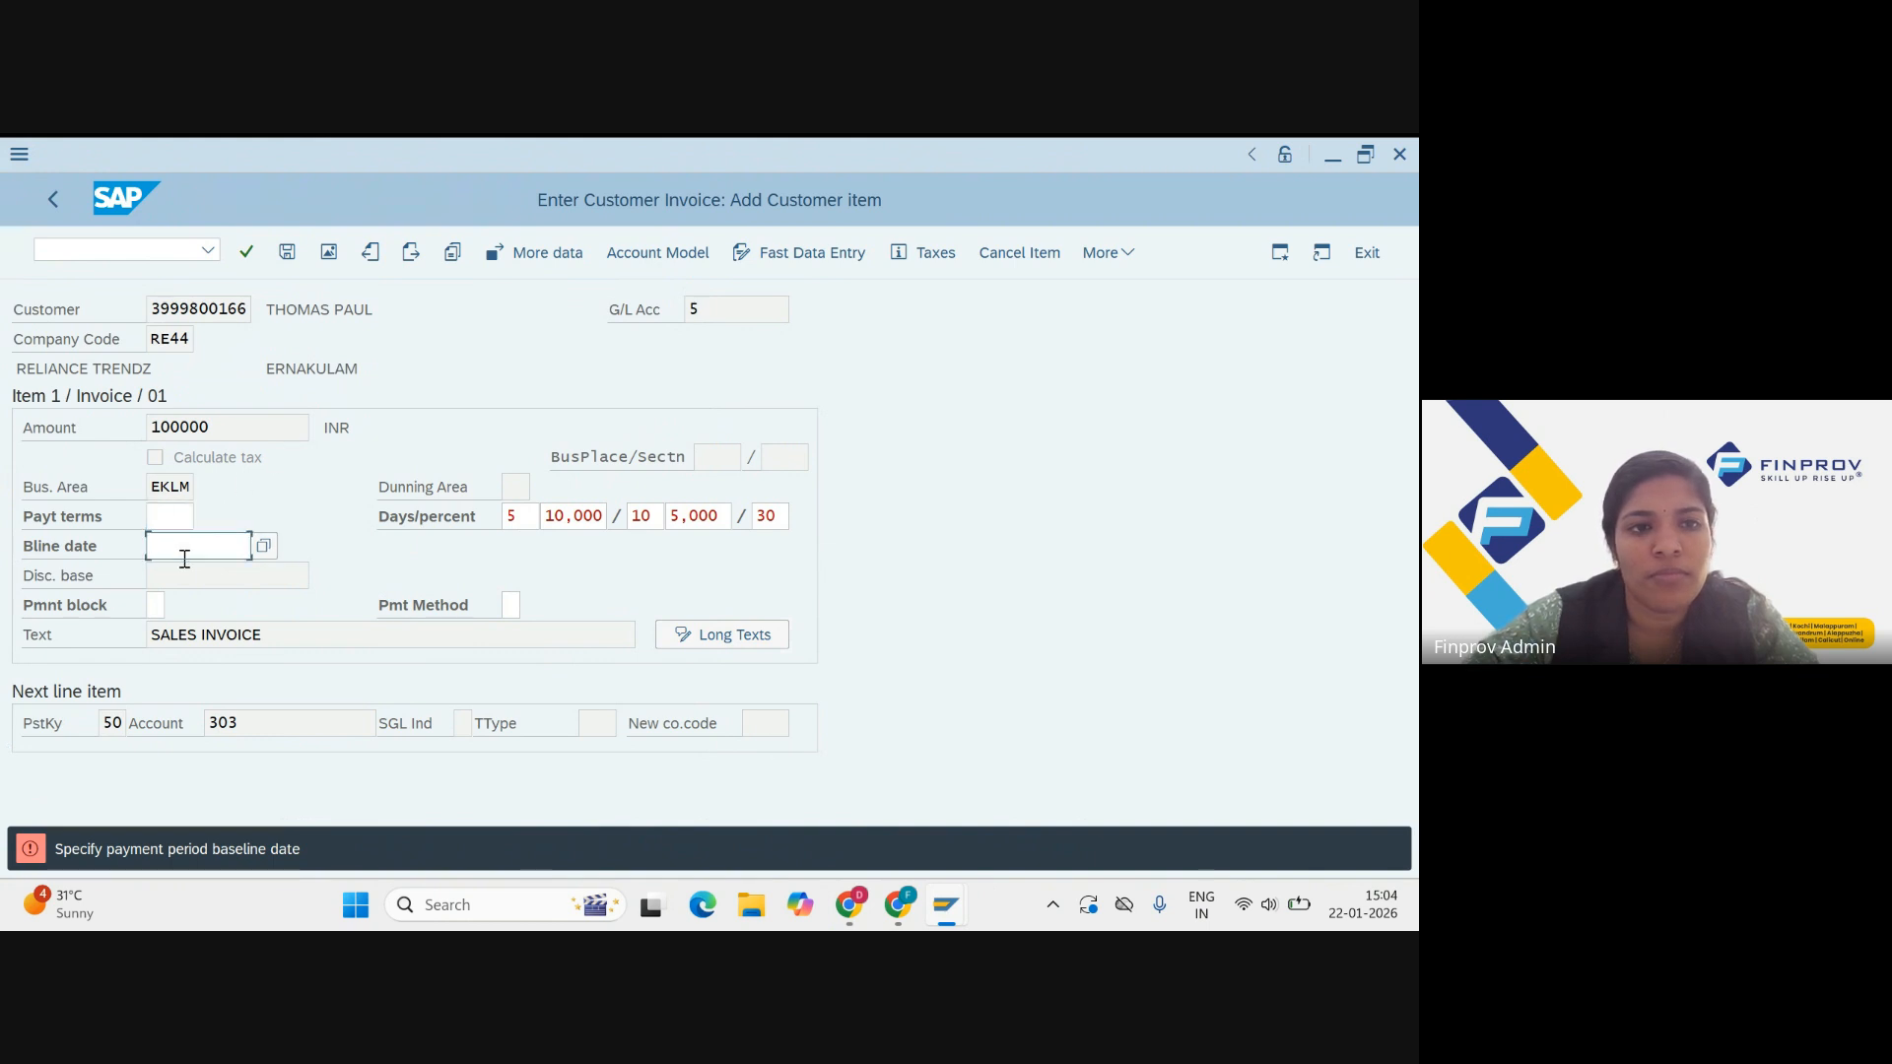
type("1.1.2")
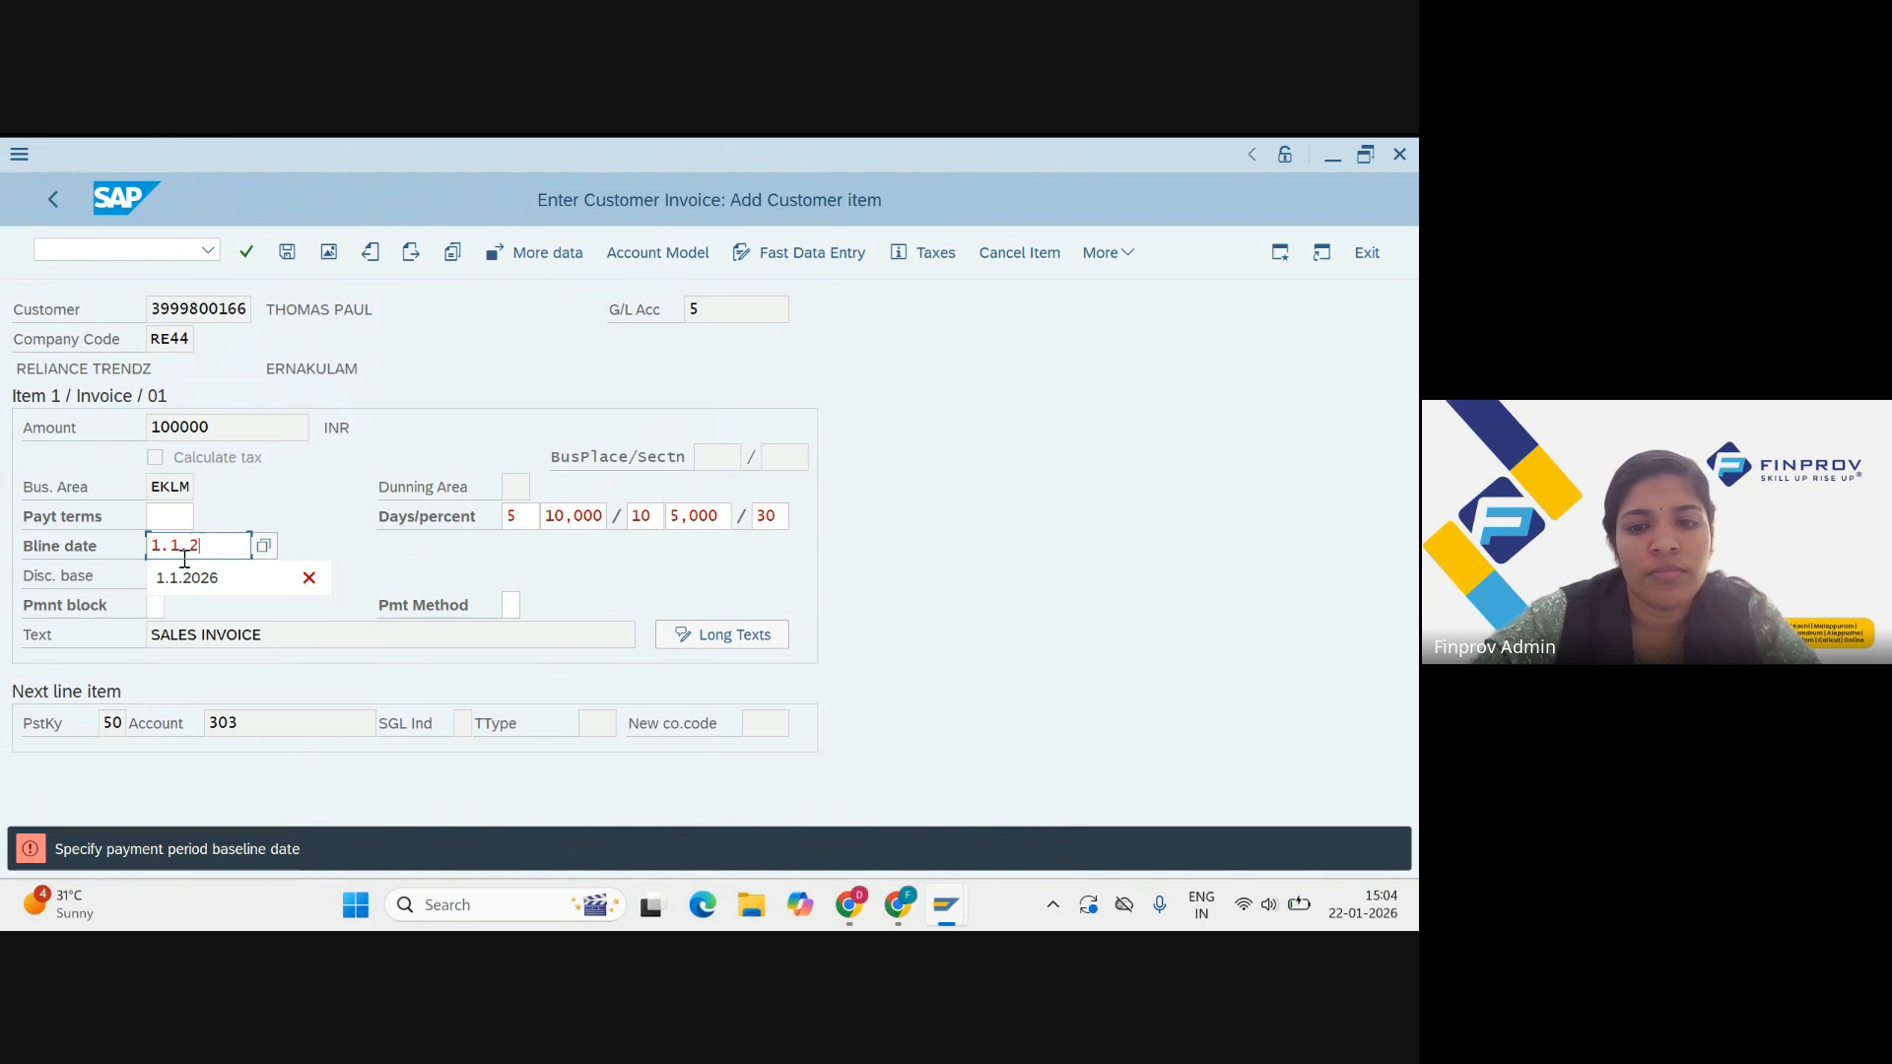
type("026")
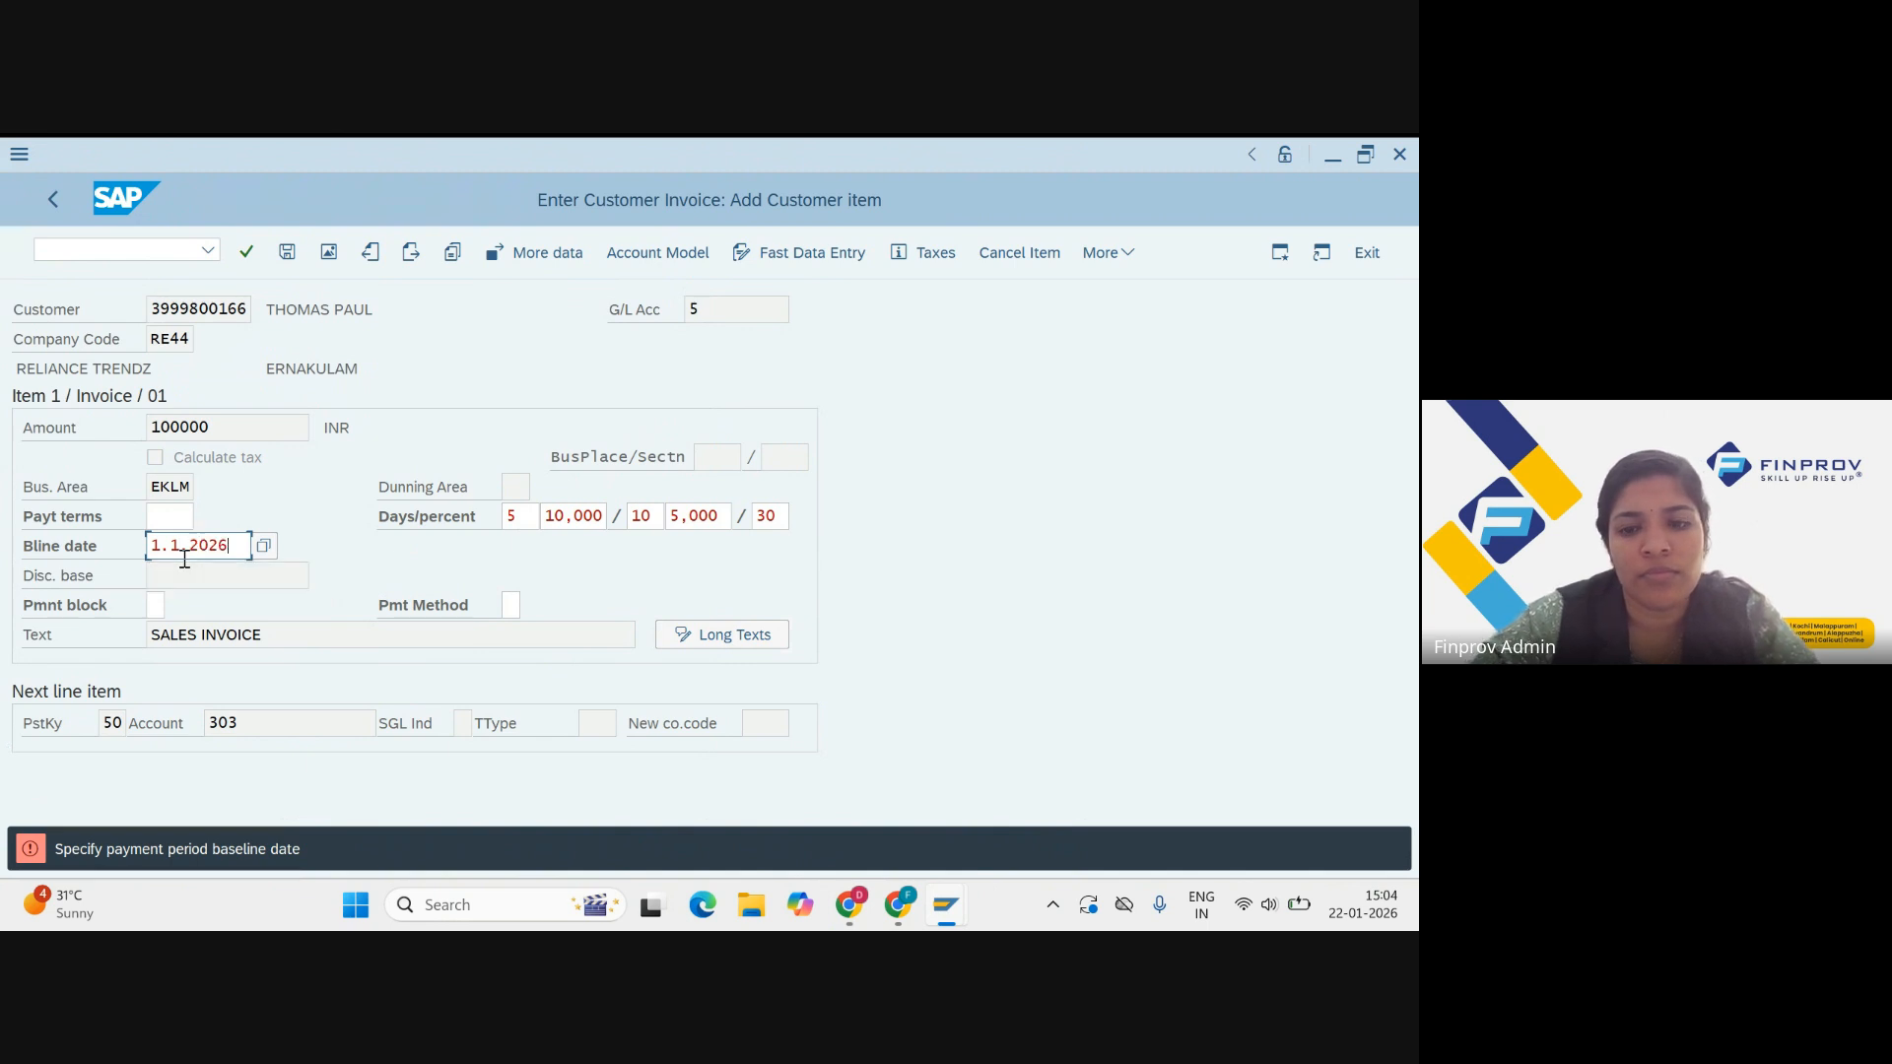
key("Return")
key("Return")
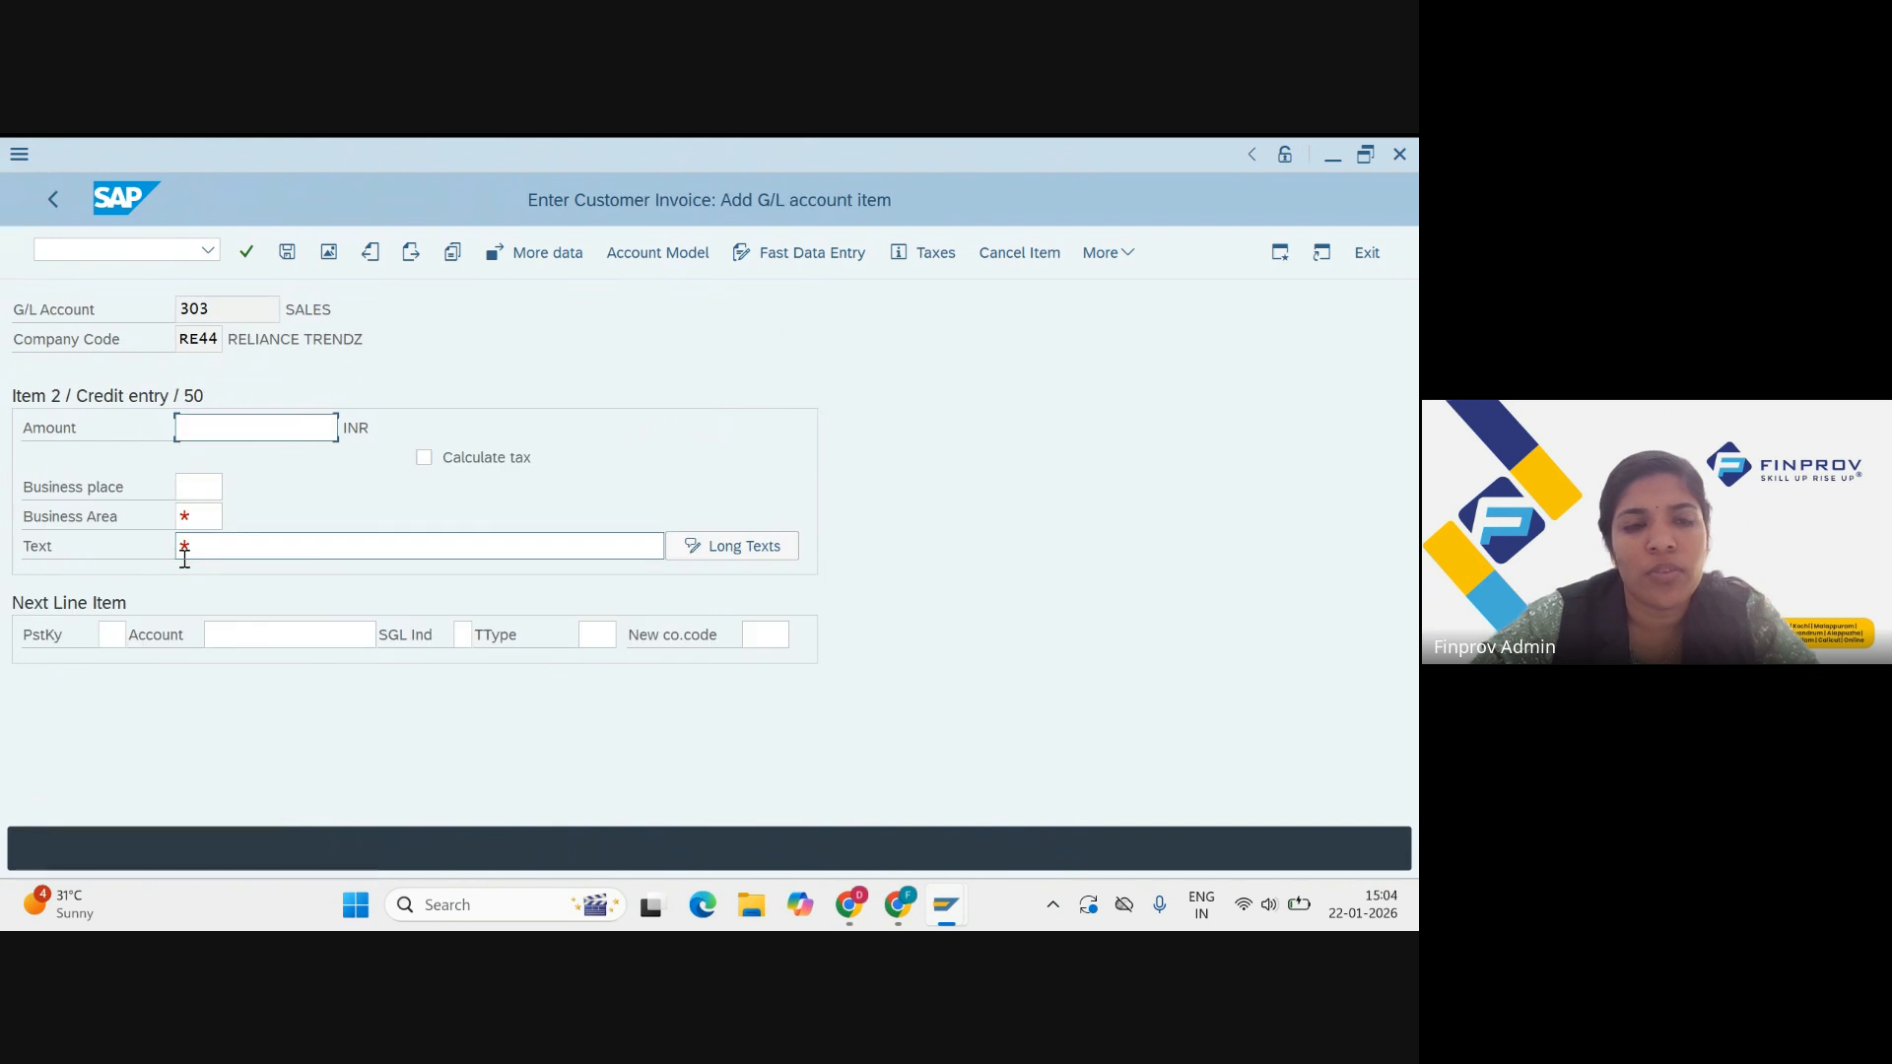
Step: Fill the SALES credit item with amount *, business area EKLM and text +, and post the customer invoice
type("*")
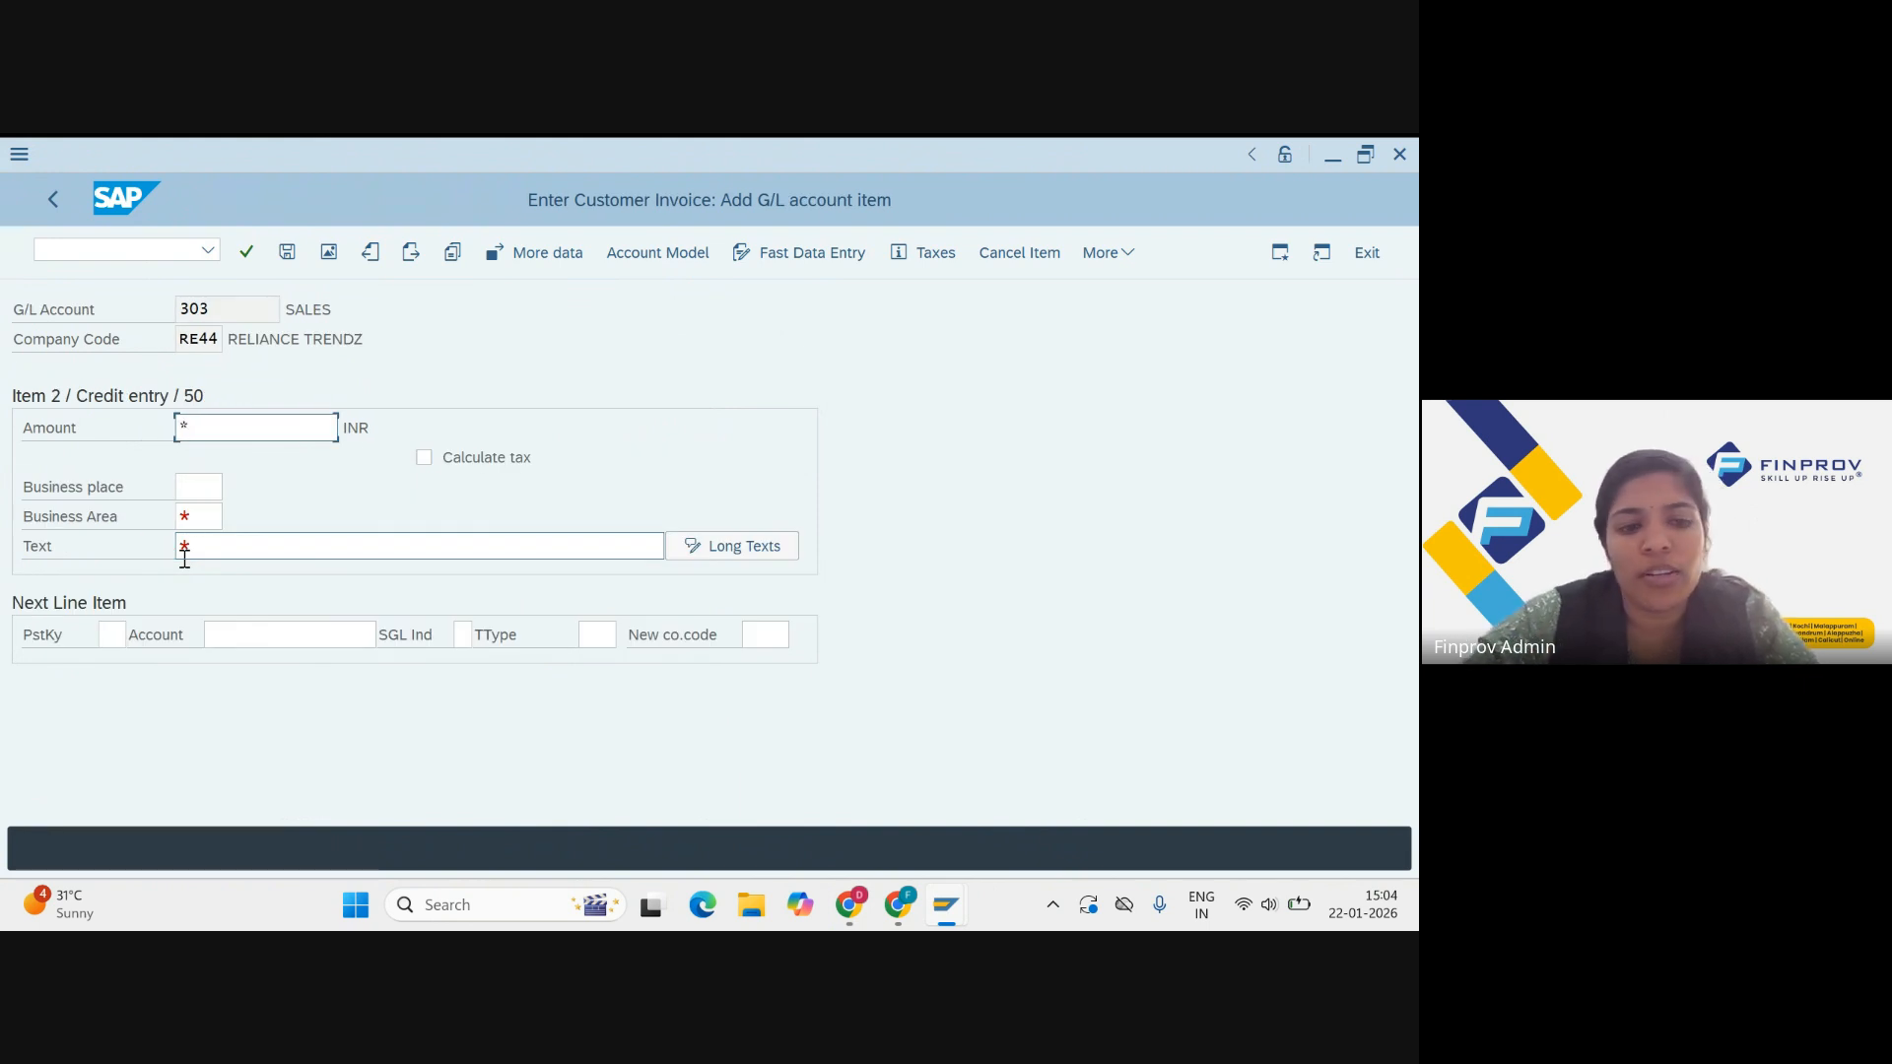
key("Tab")
key("Tab")
key("Tab")
type("E")
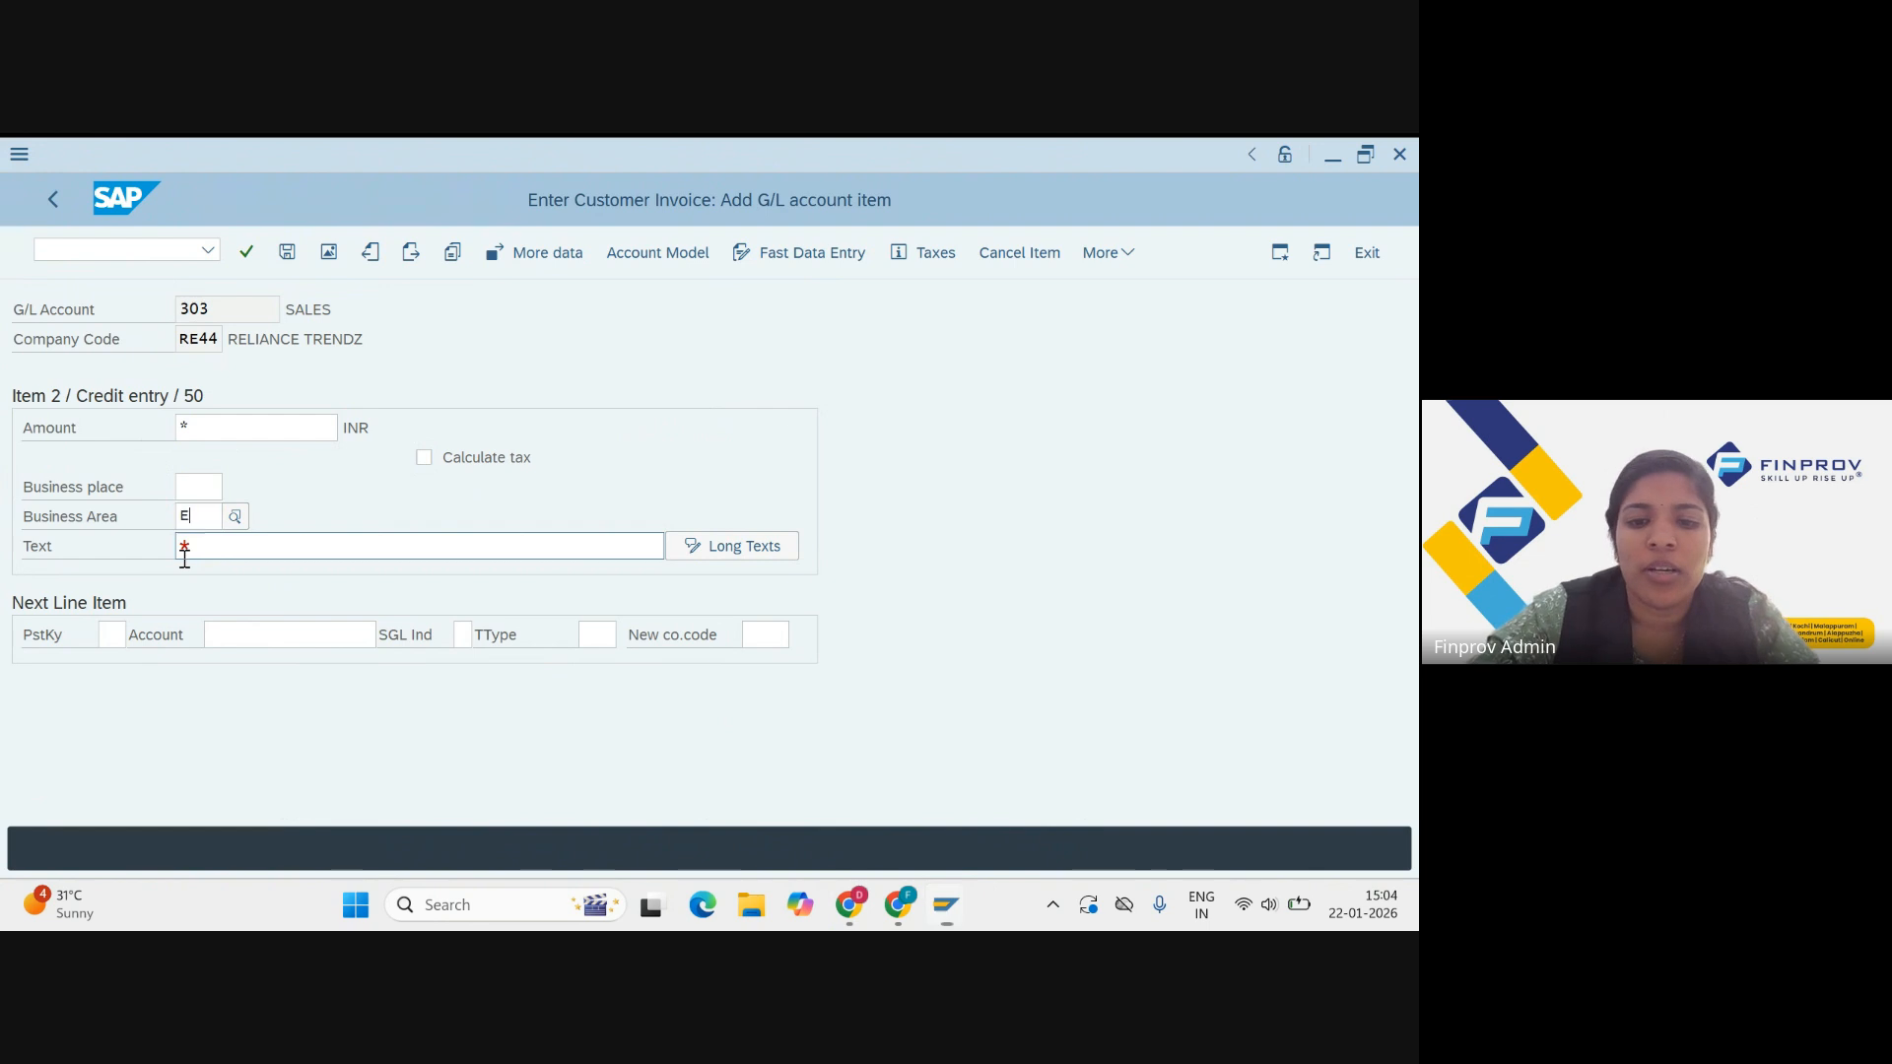
type("KLM")
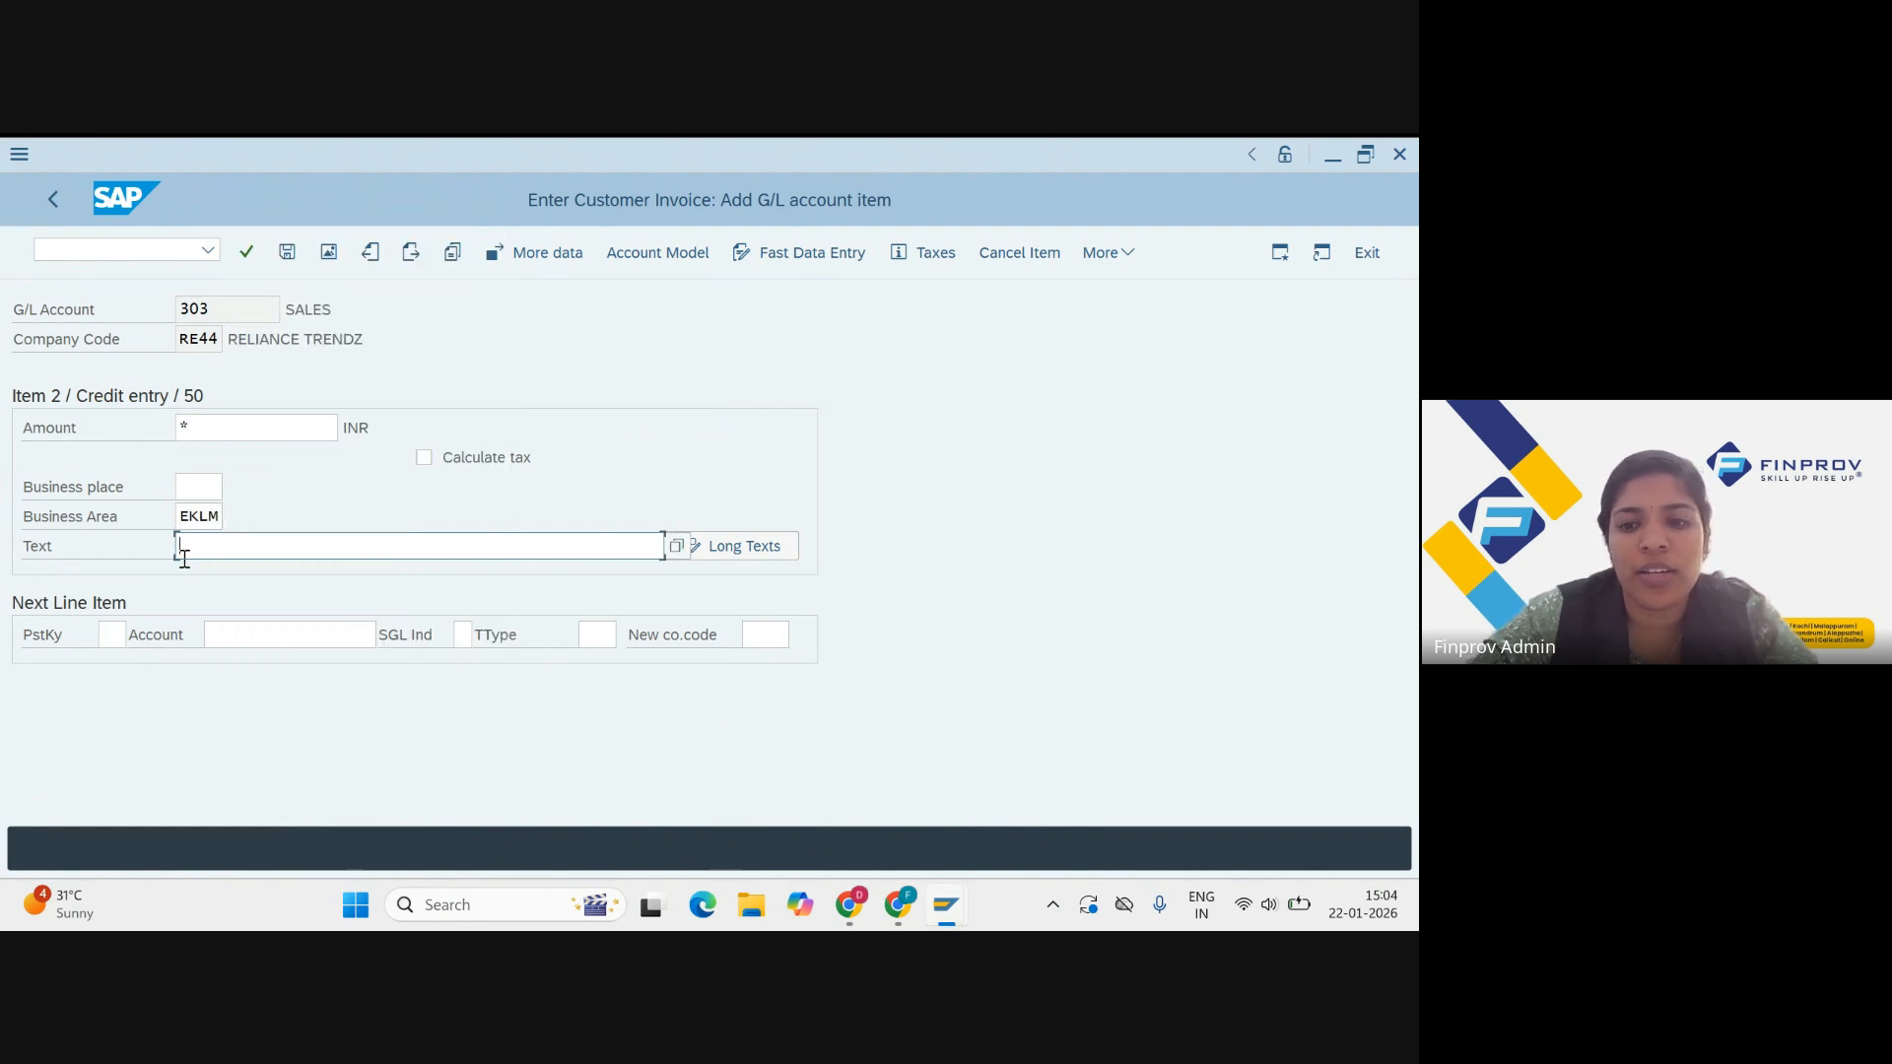
type("+")
key("Return")
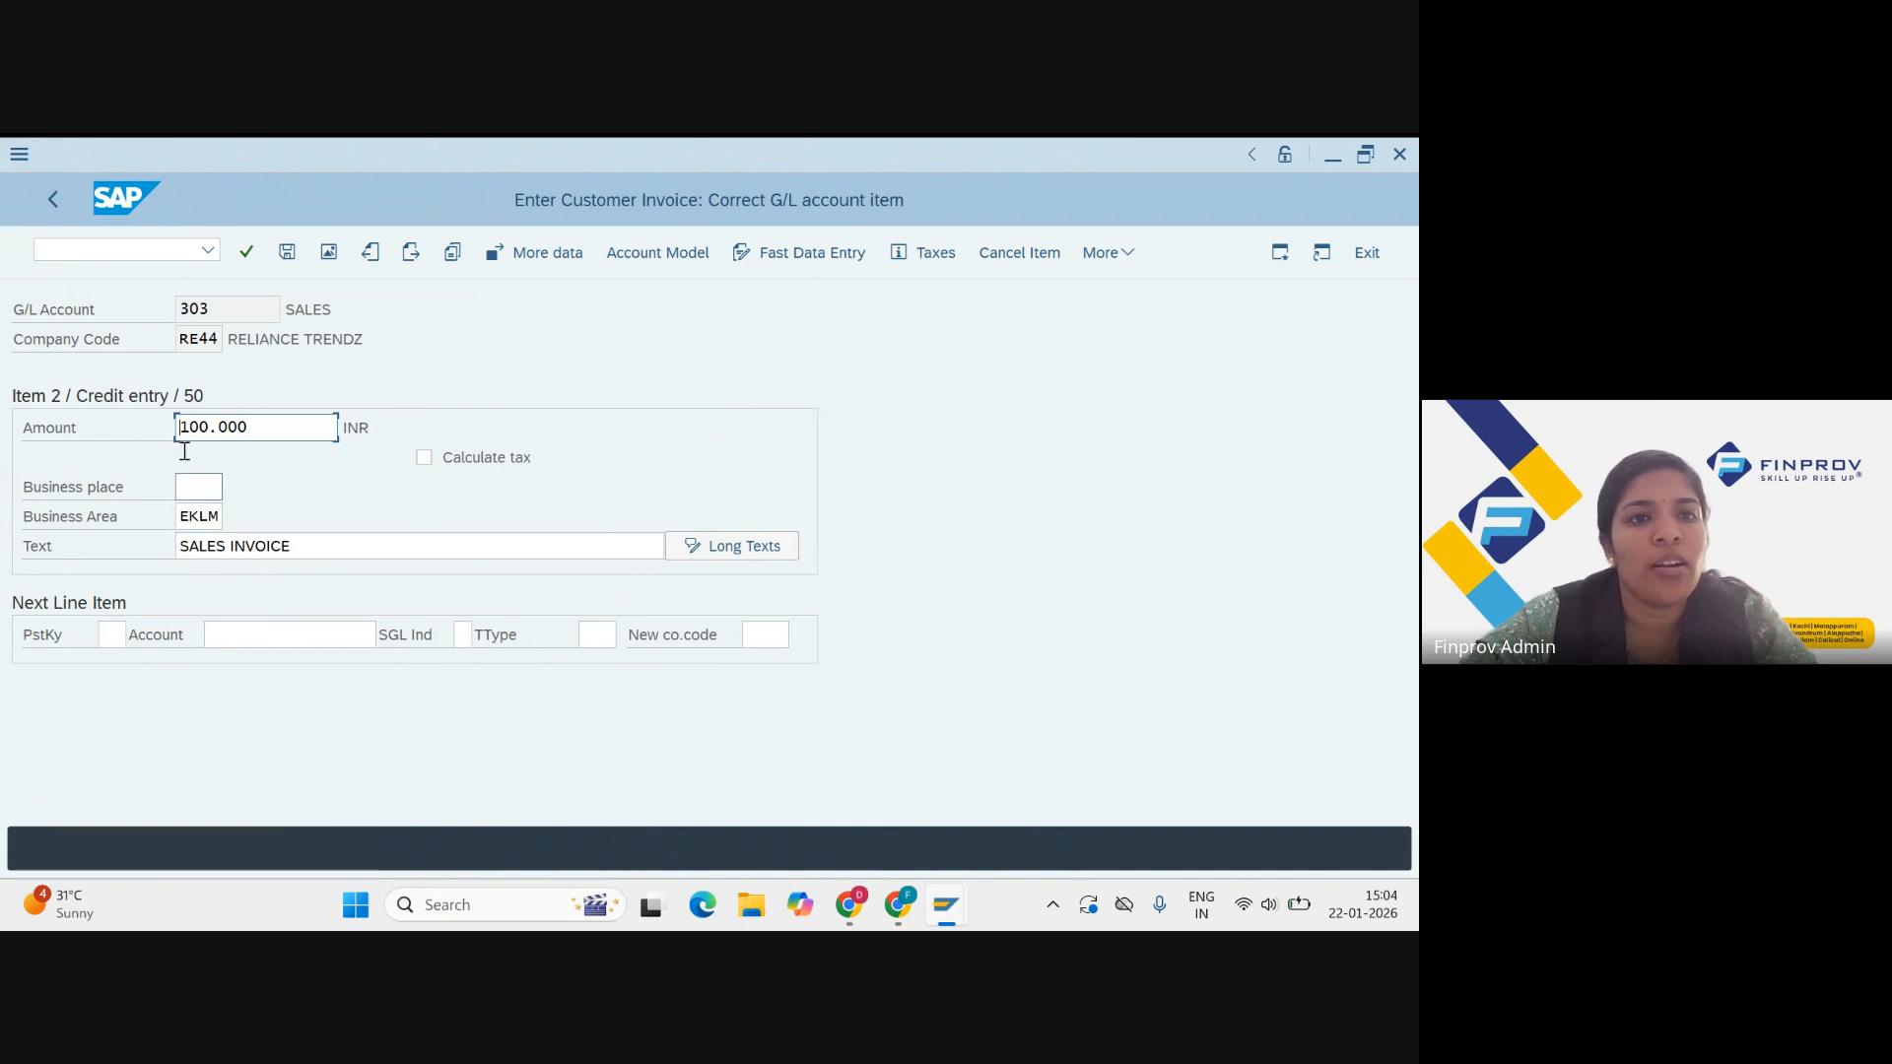
left_click(287, 252)
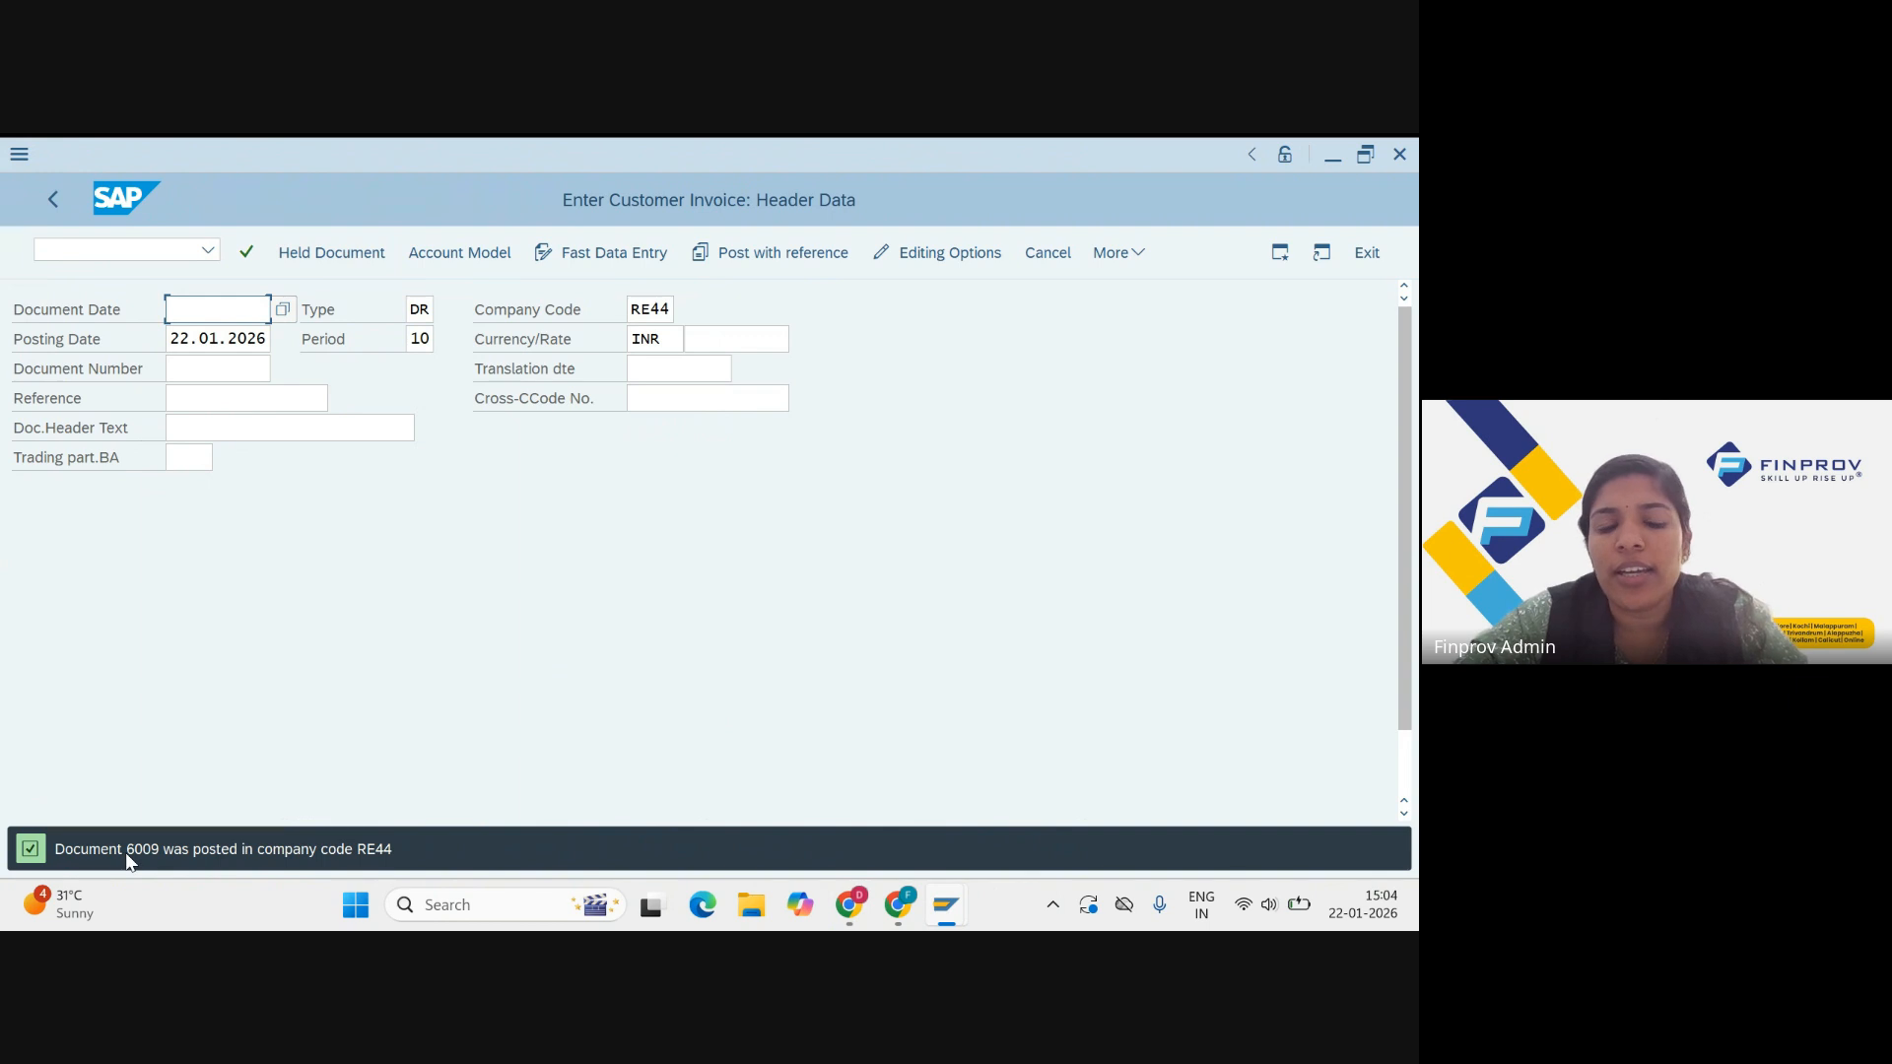
left_click_drag(128, 860, 160, 863)
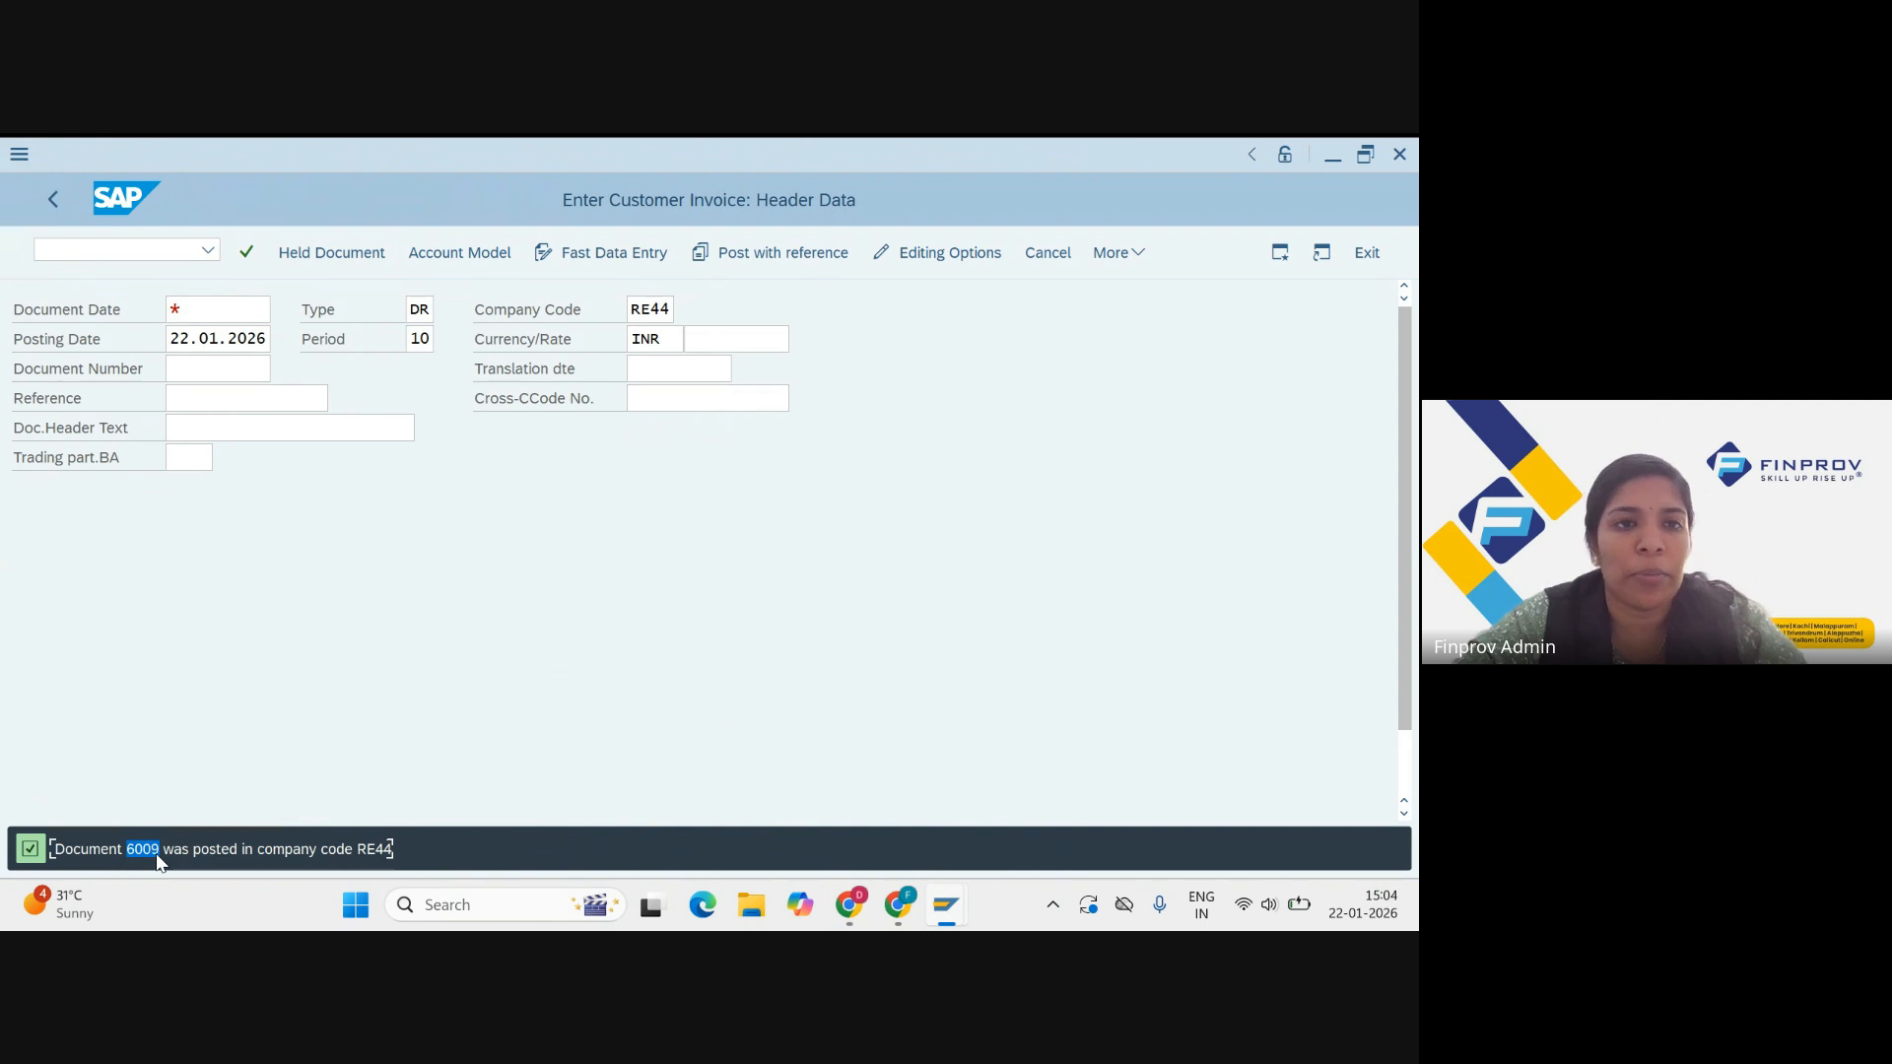
Step: Open transaction /NF-36 and set the bill of exchange payment's document date to 10.1.2026
left_click(209, 253)
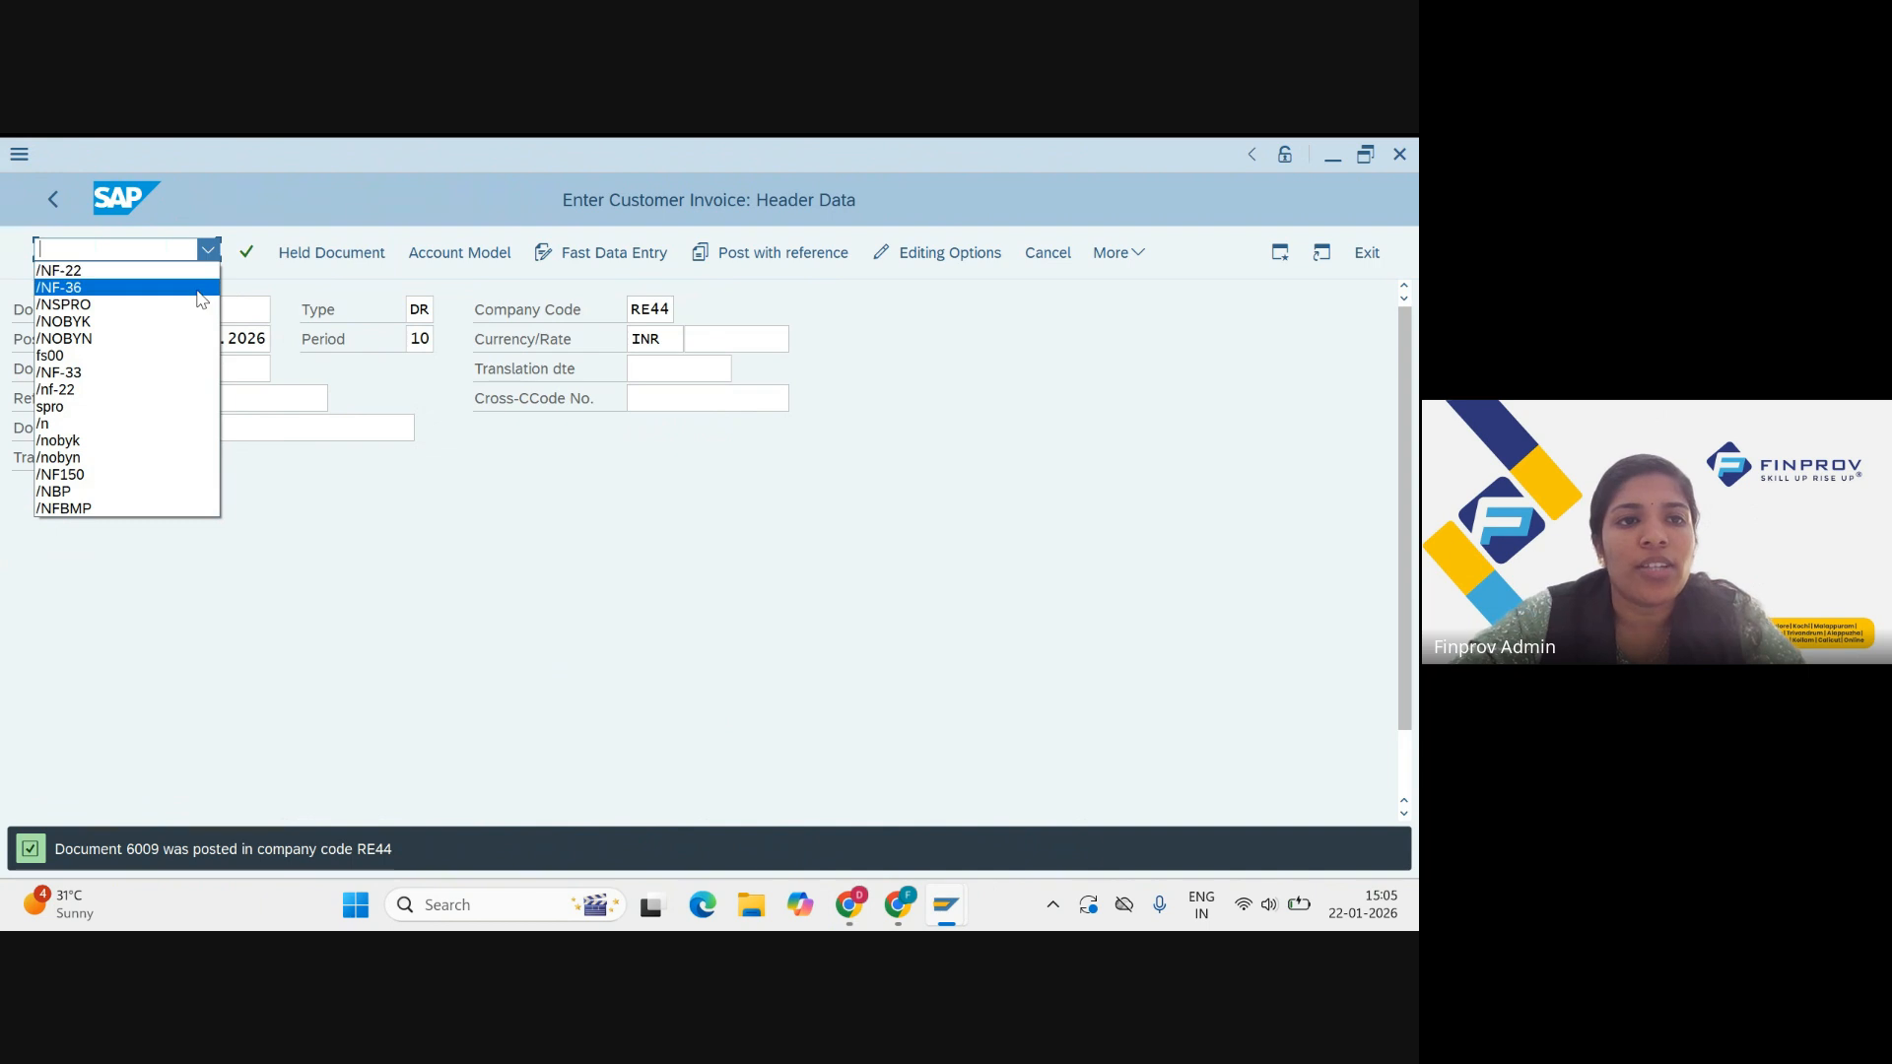
left_click(198, 292)
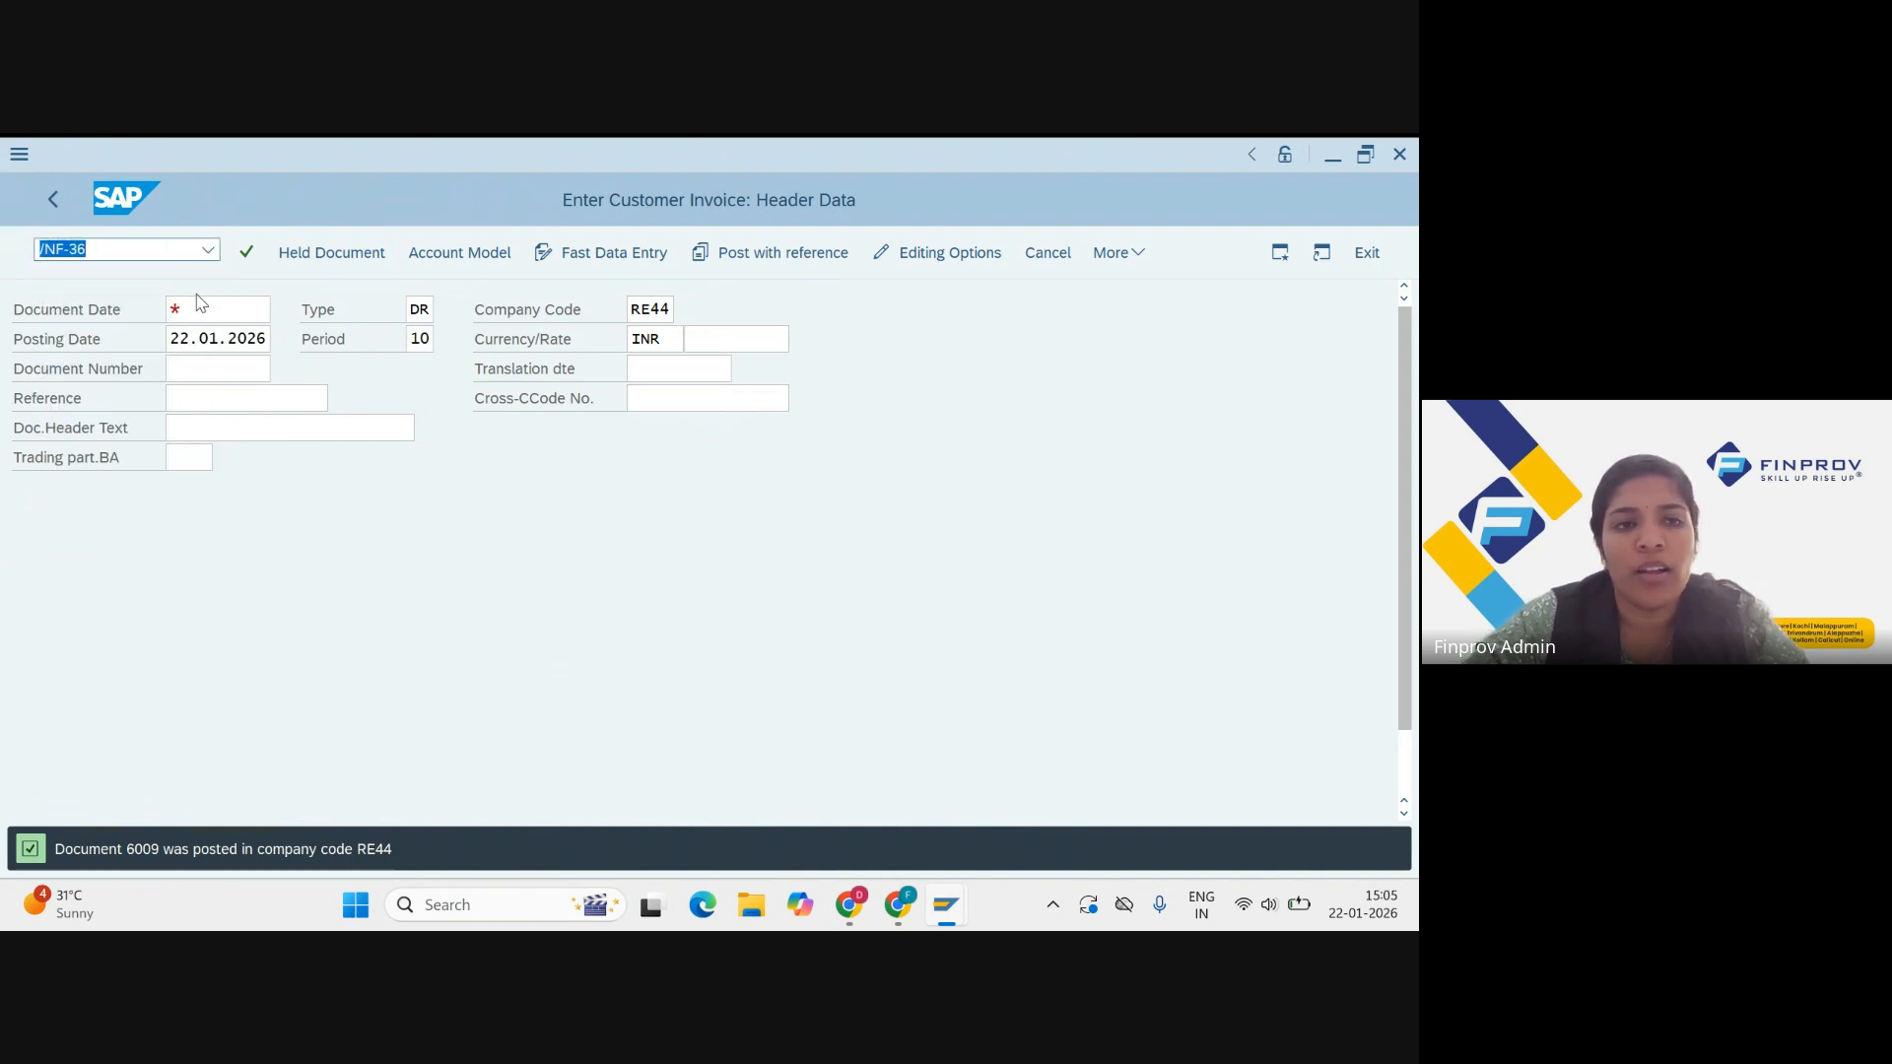
key("Return")
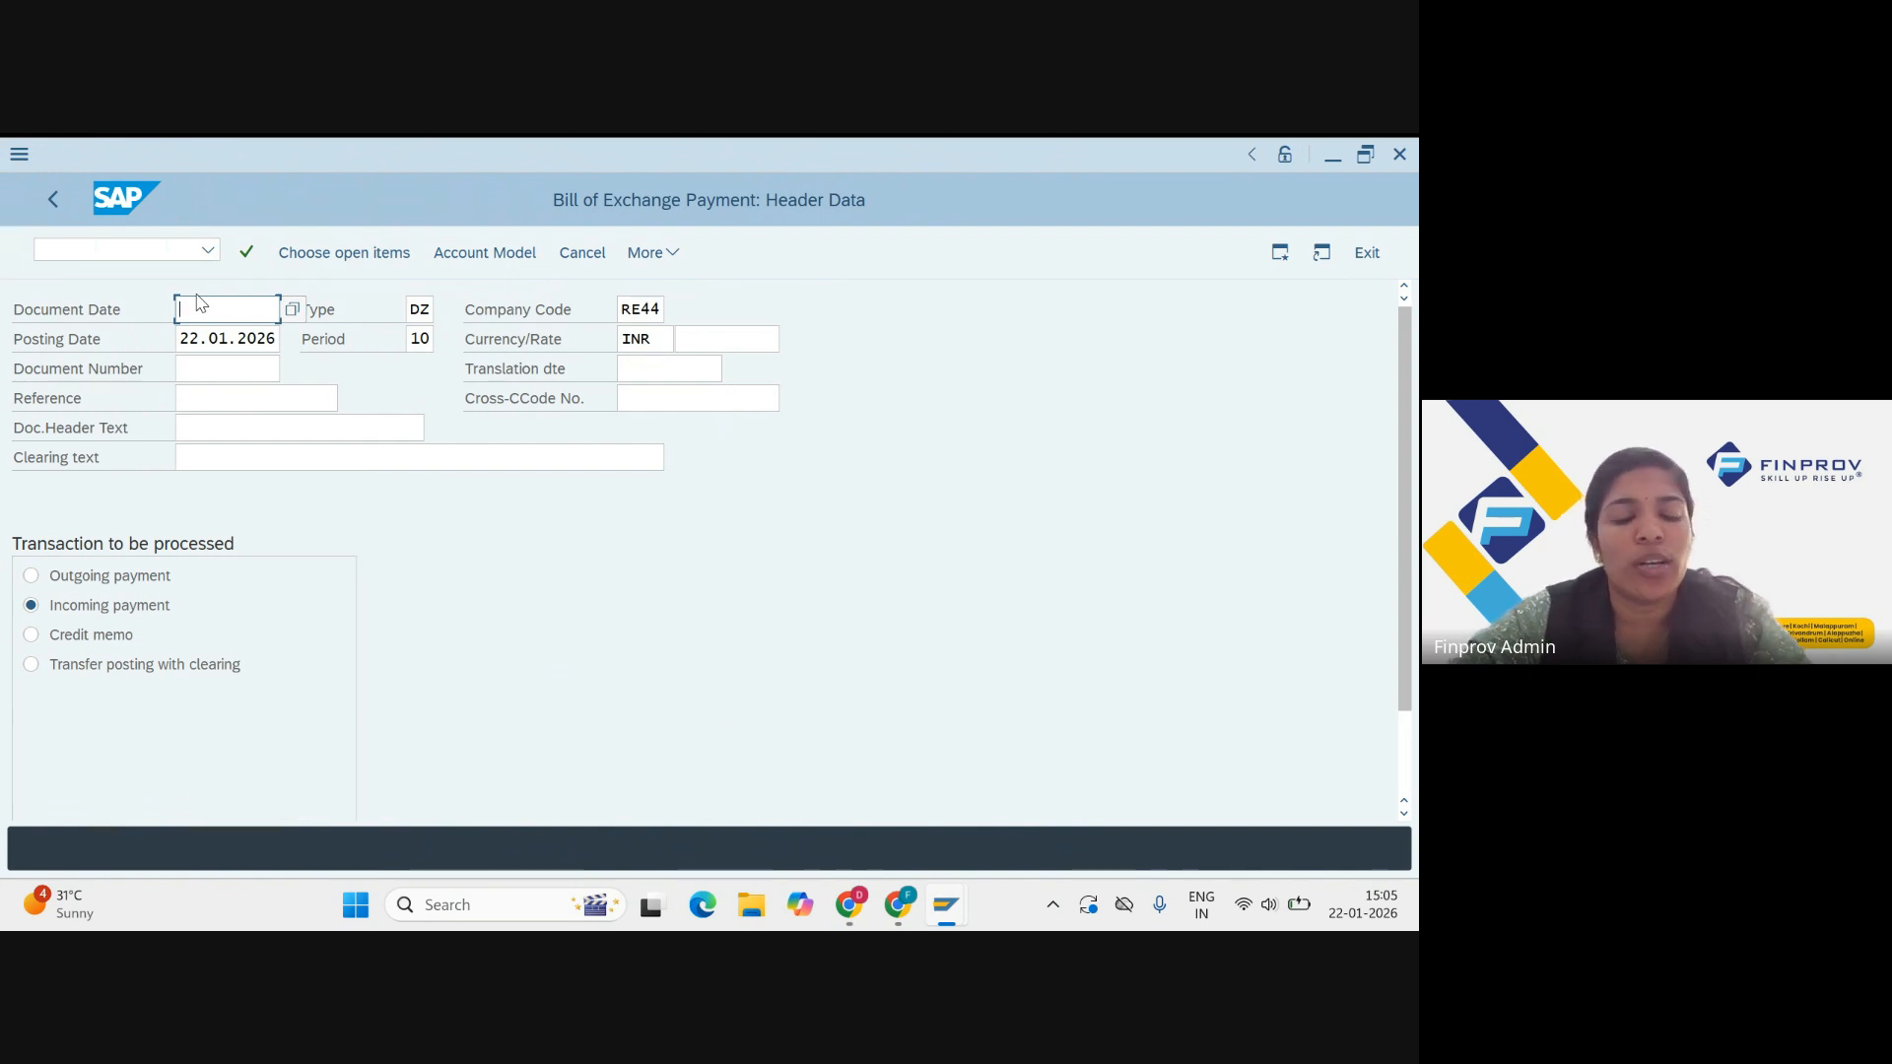
type("10")
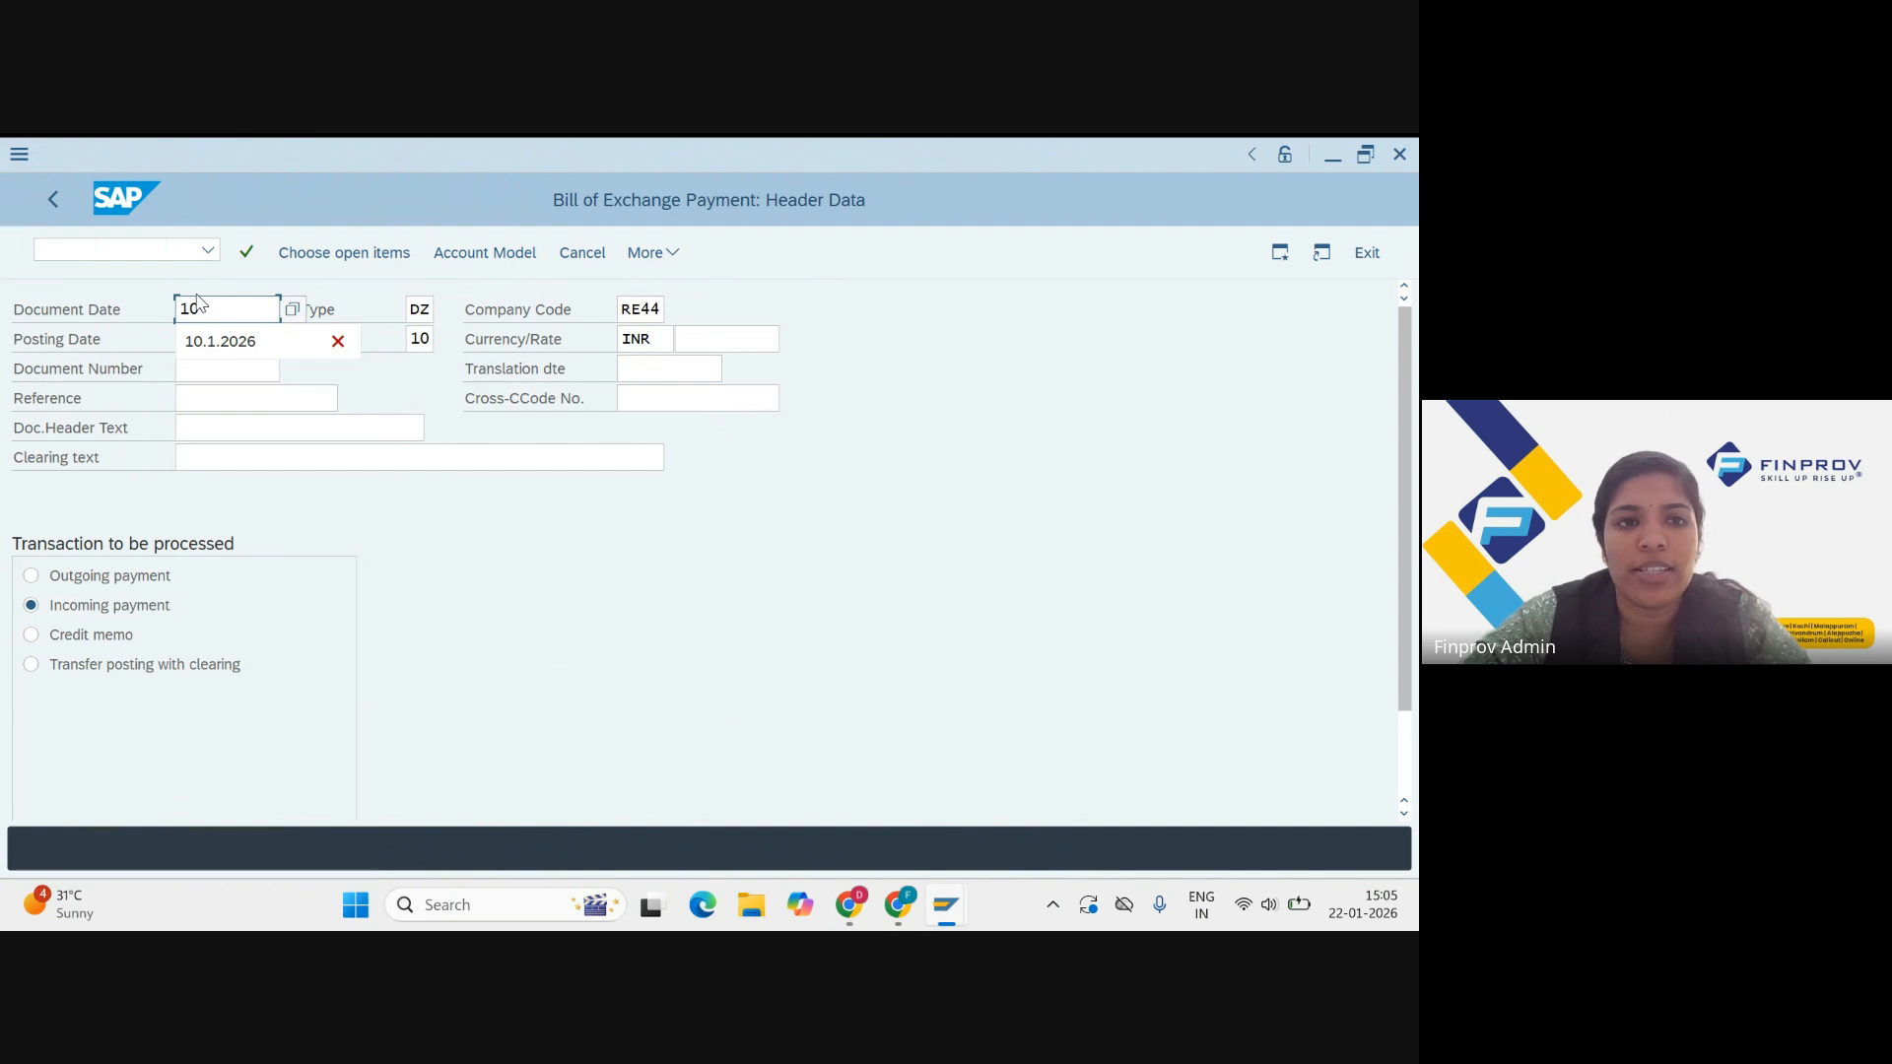
left_click(199, 347)
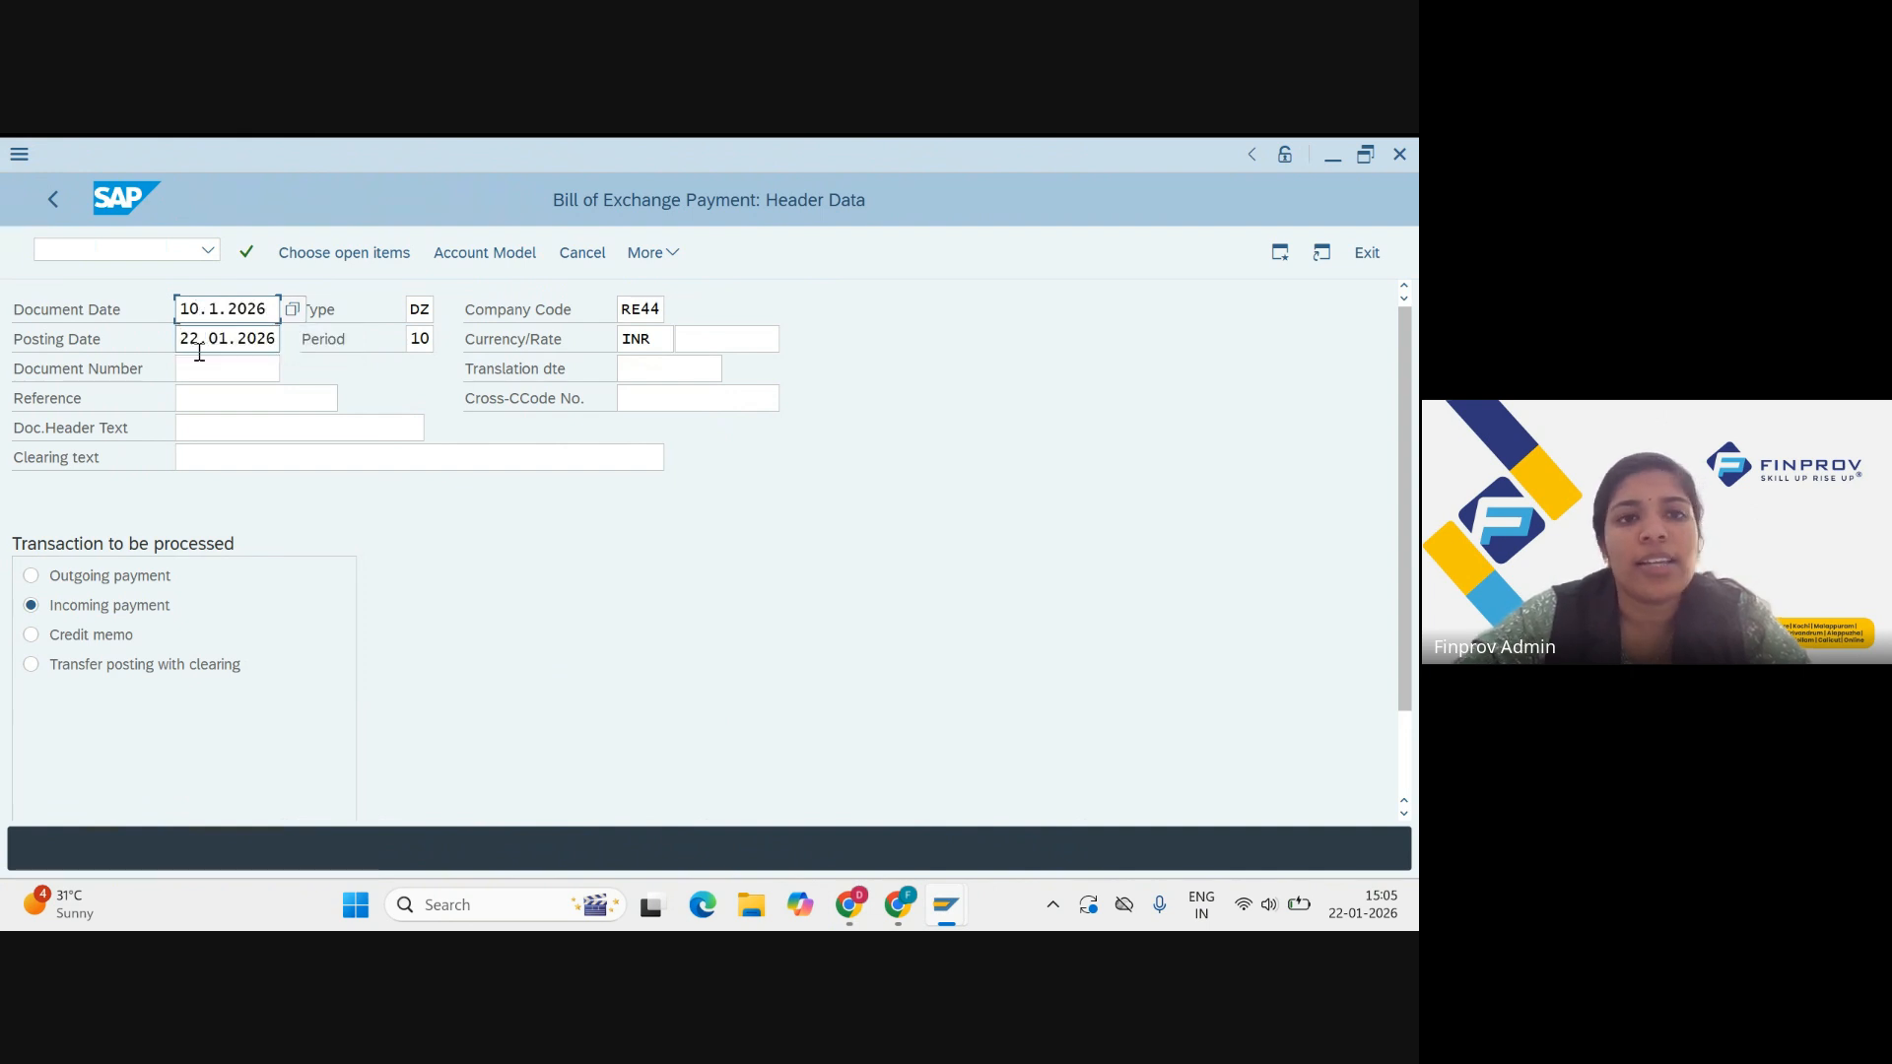
Step: Enter BOE FOR THE DOC NO.6009 as the clearing text of the bill of exchange payment
left_click(361, 461)
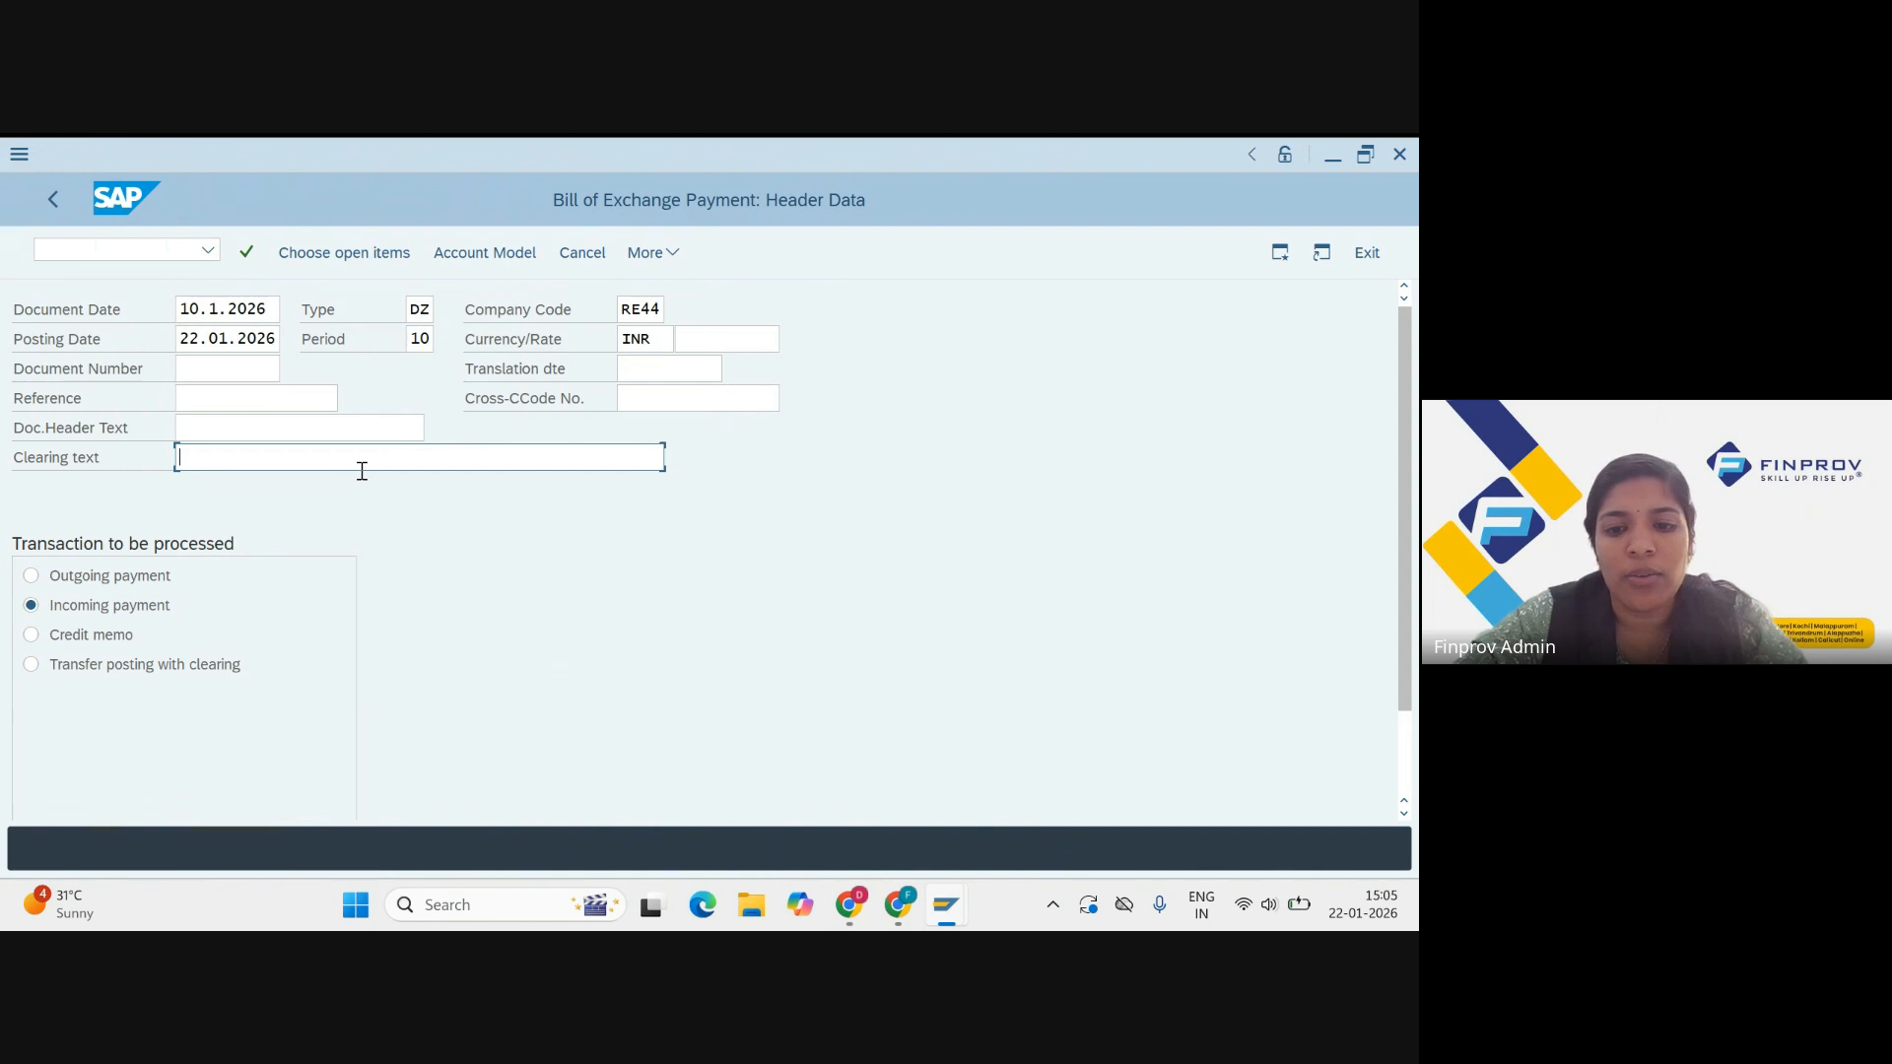
type("B")
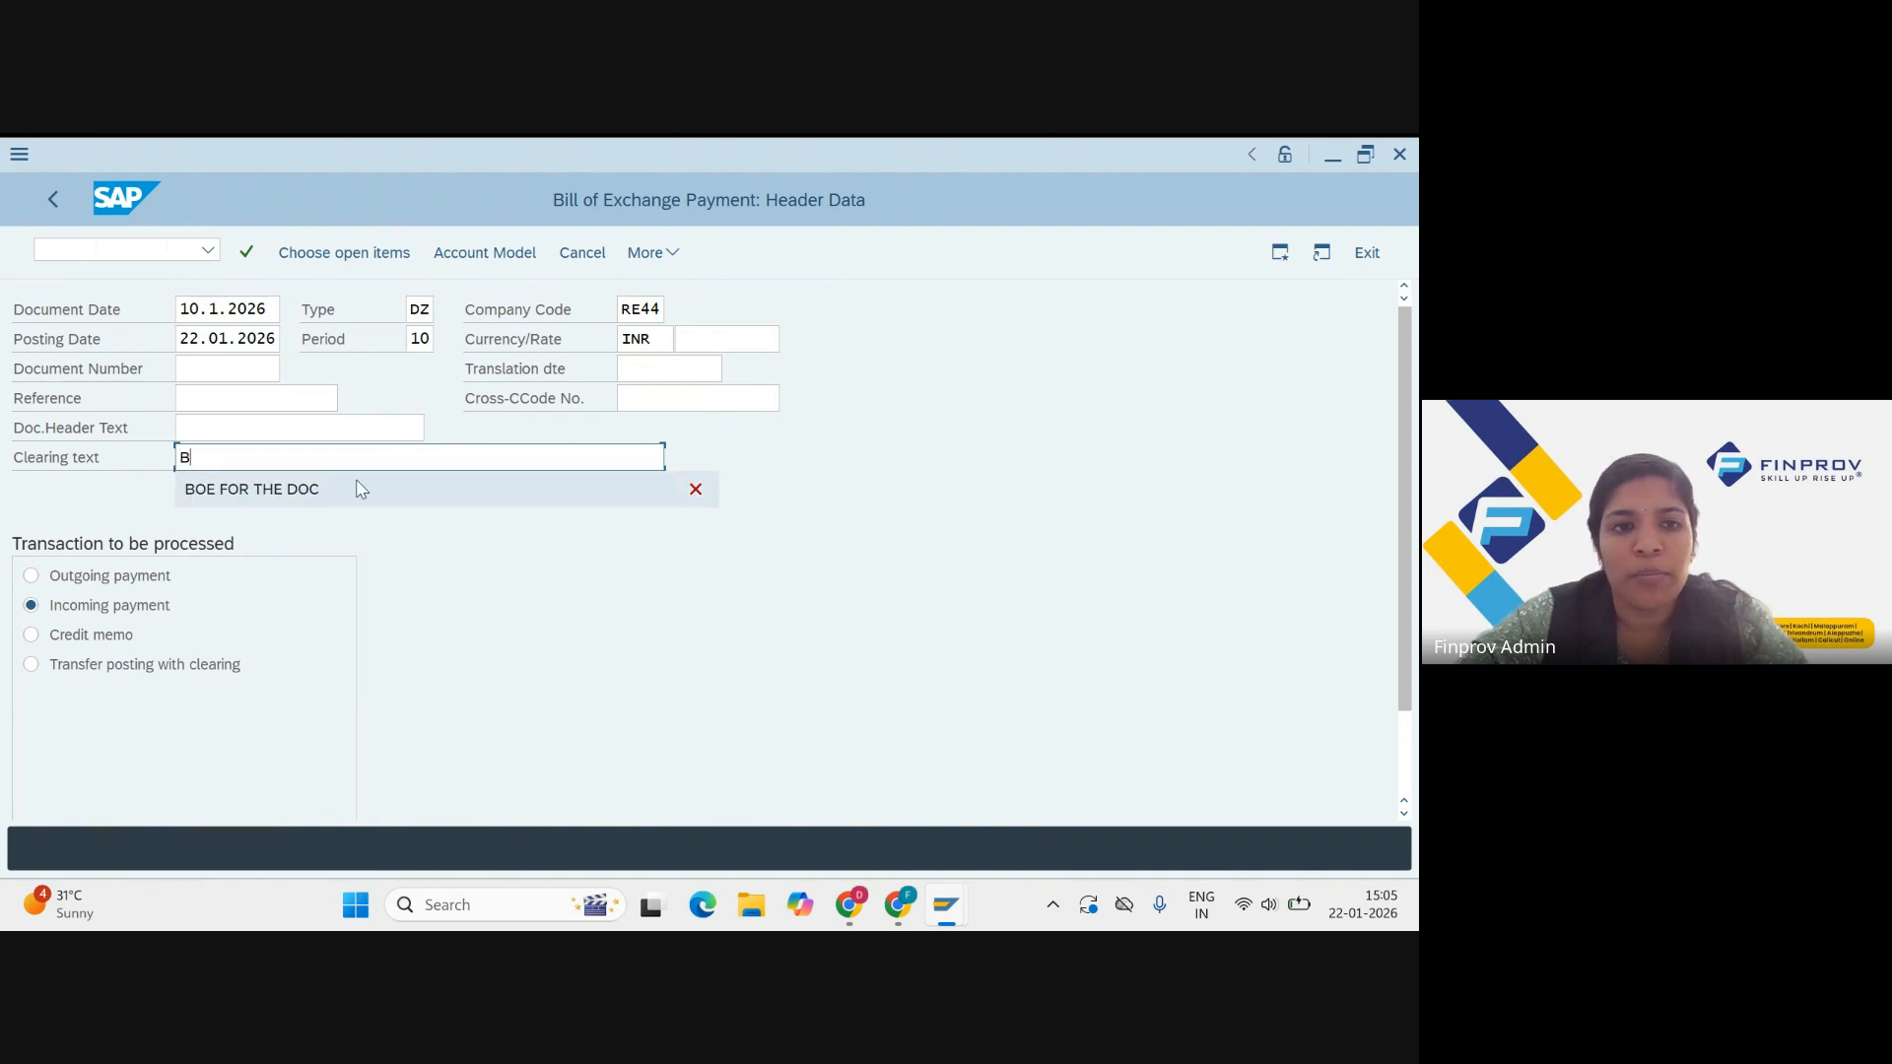
left_click(361, 490)
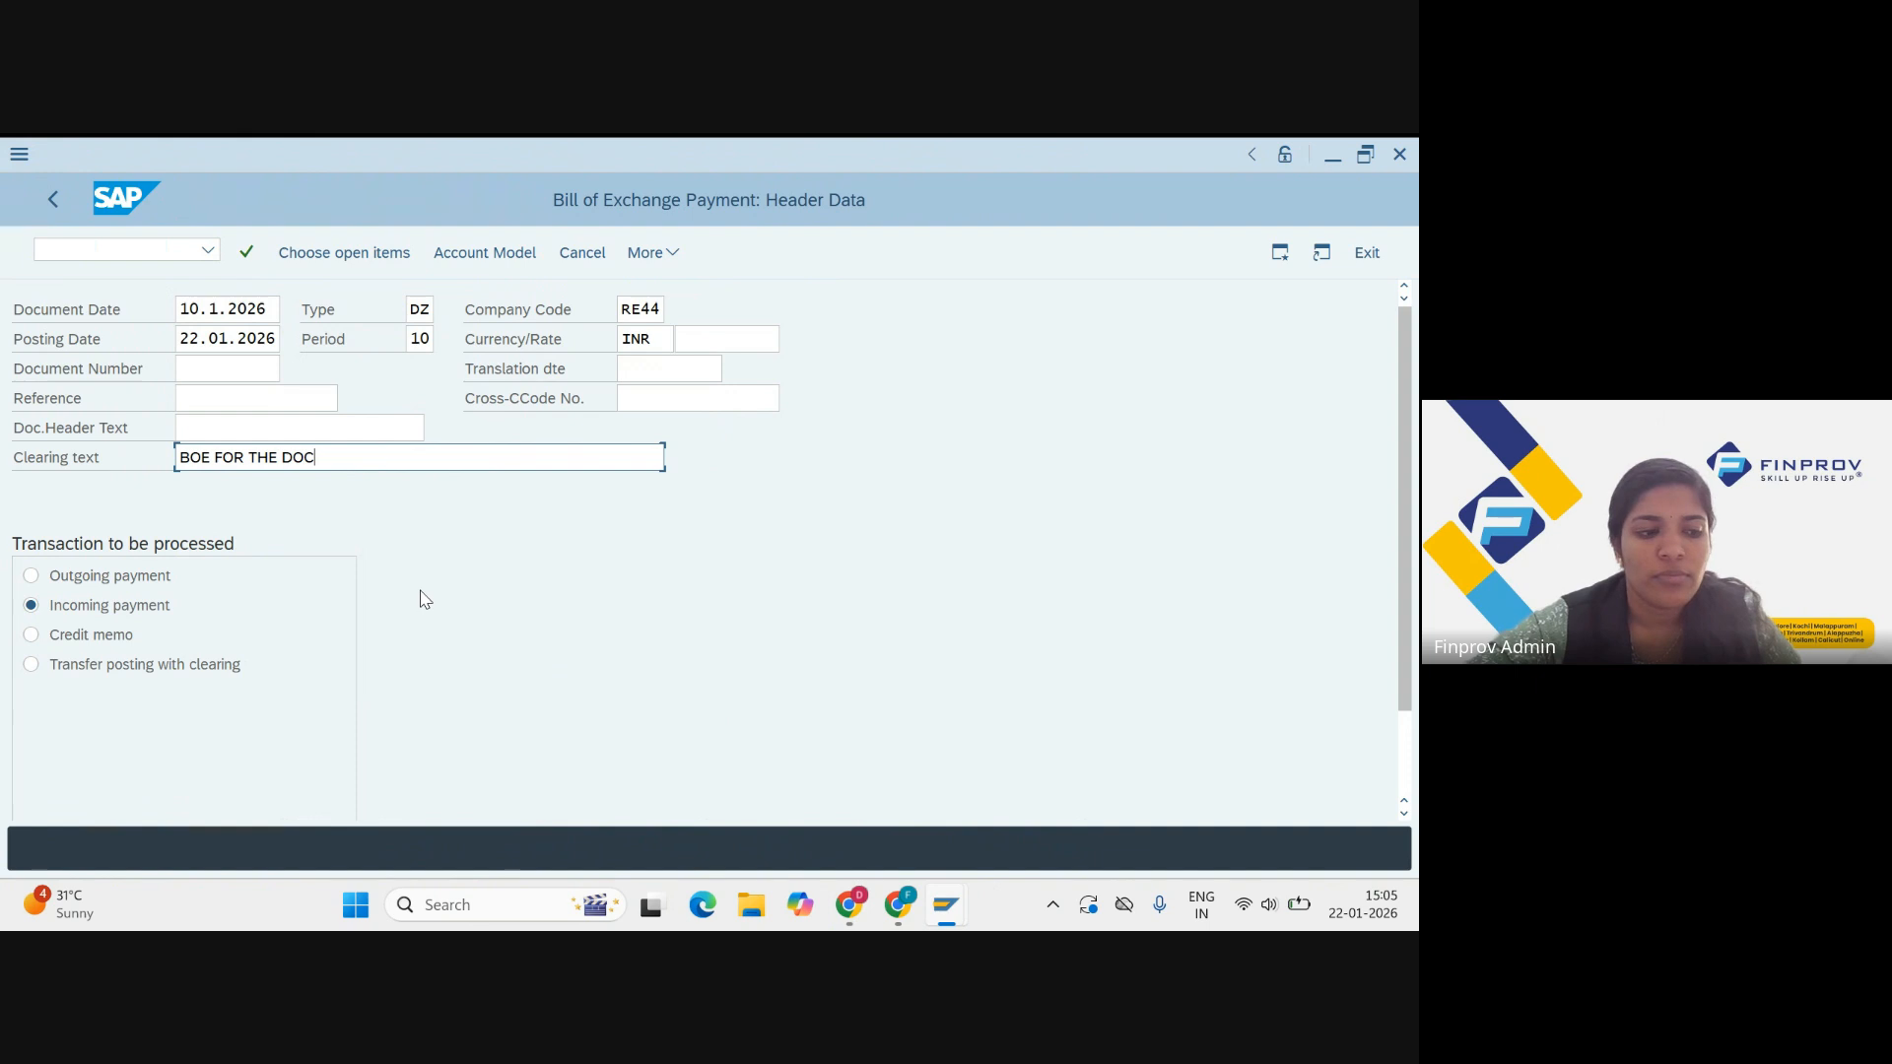
type("NO.")
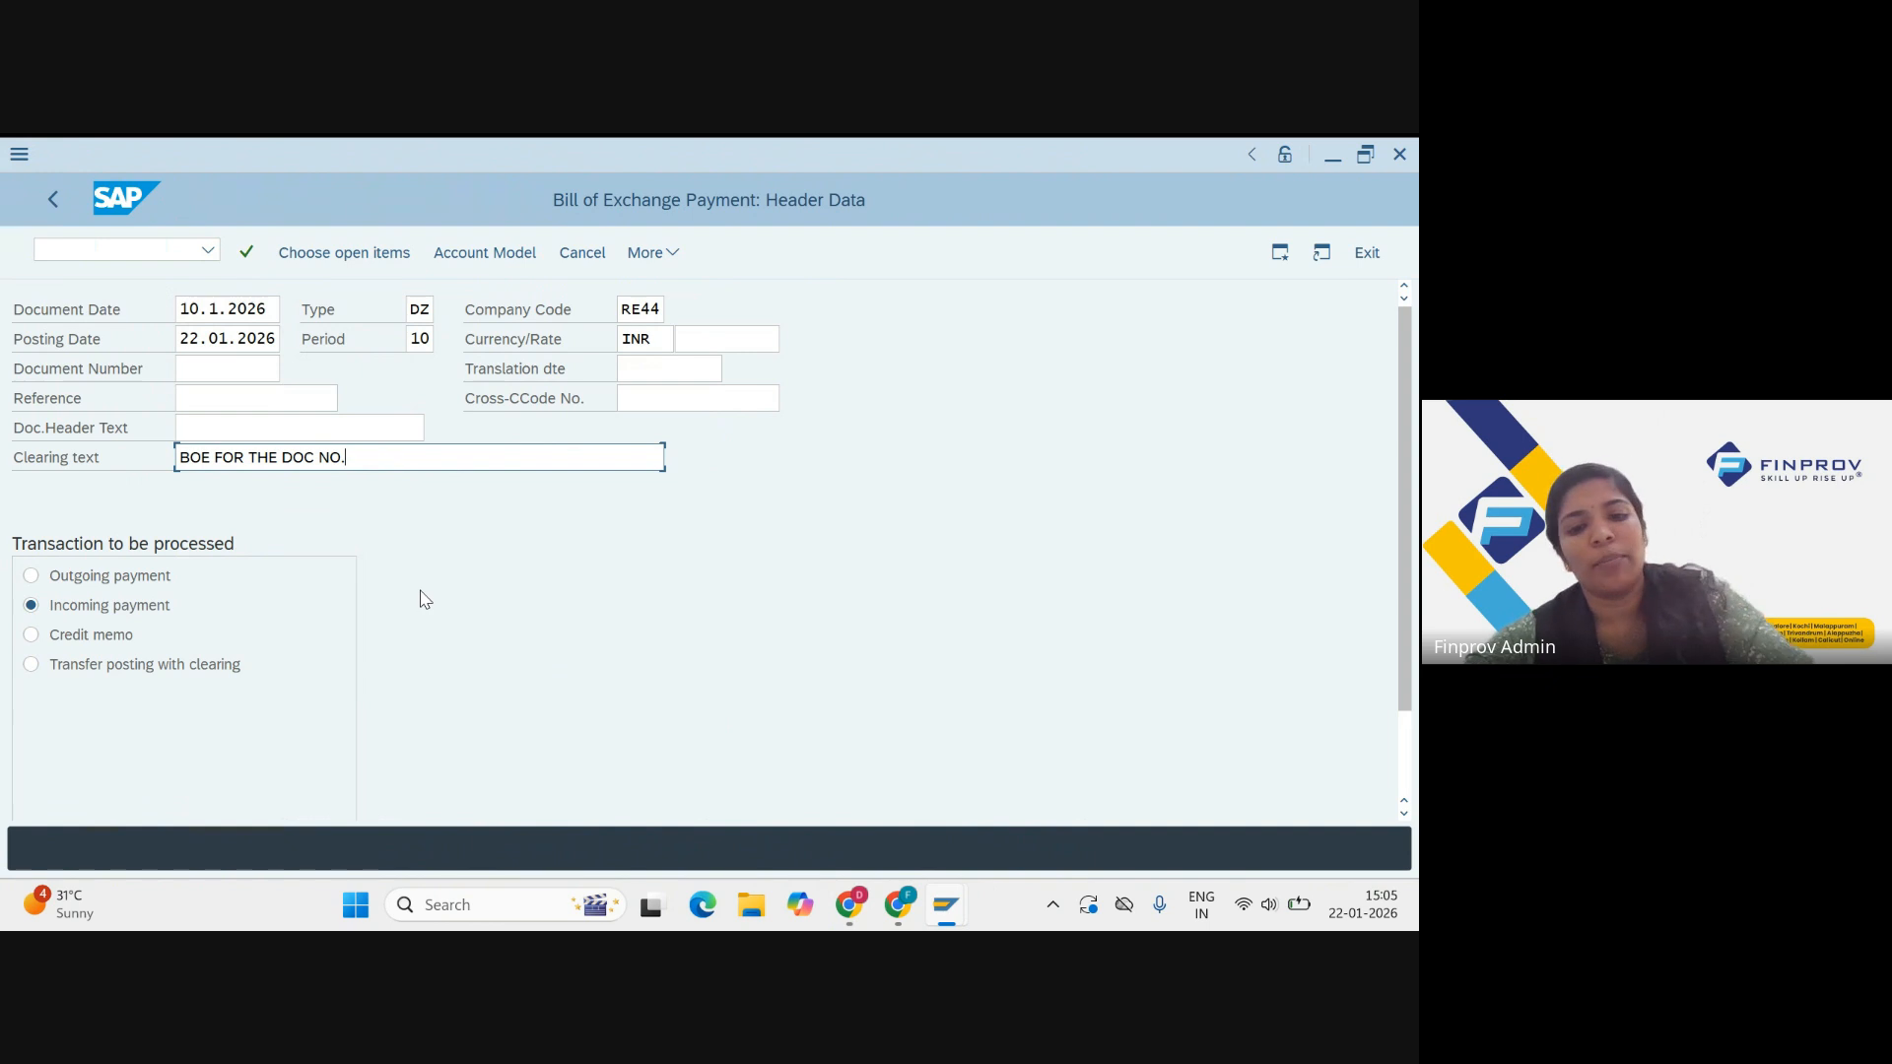
type("6009")
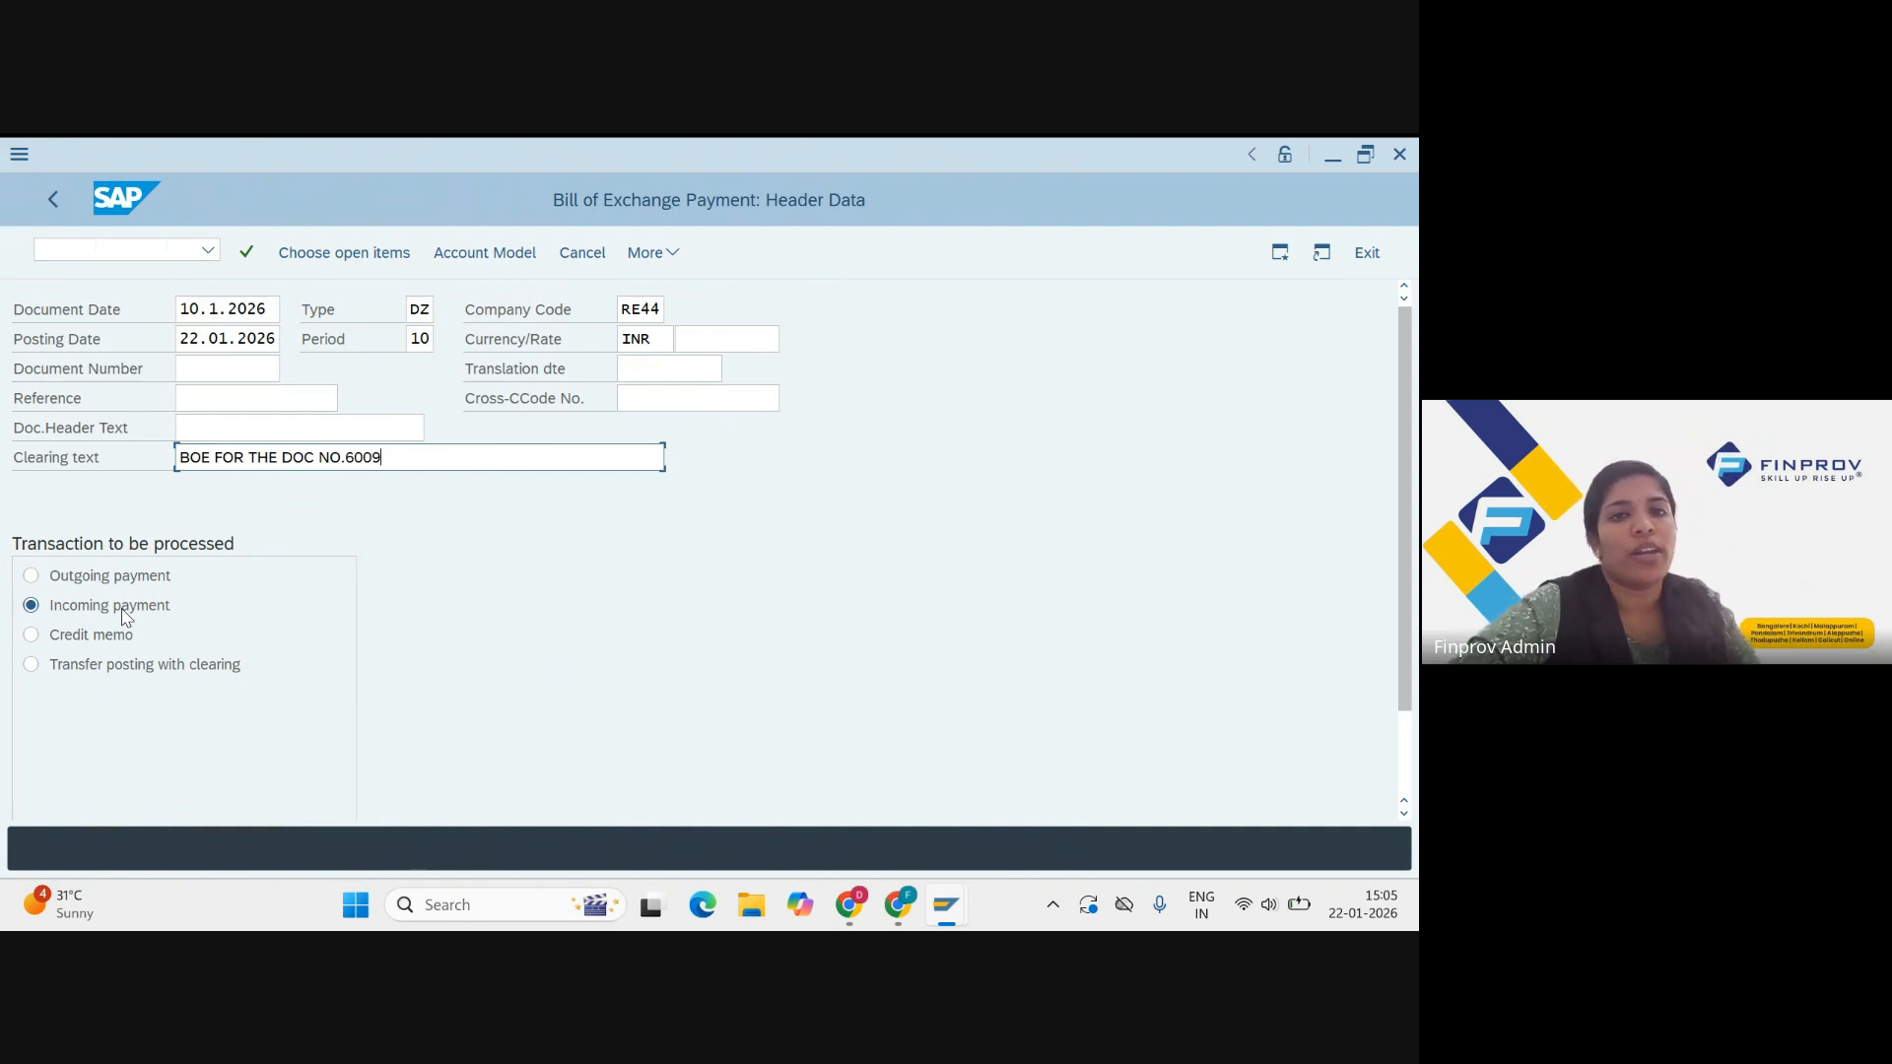
Step: Look up the customer in company code RE44 as the first line item's account and continue to the customer item
key("Return")
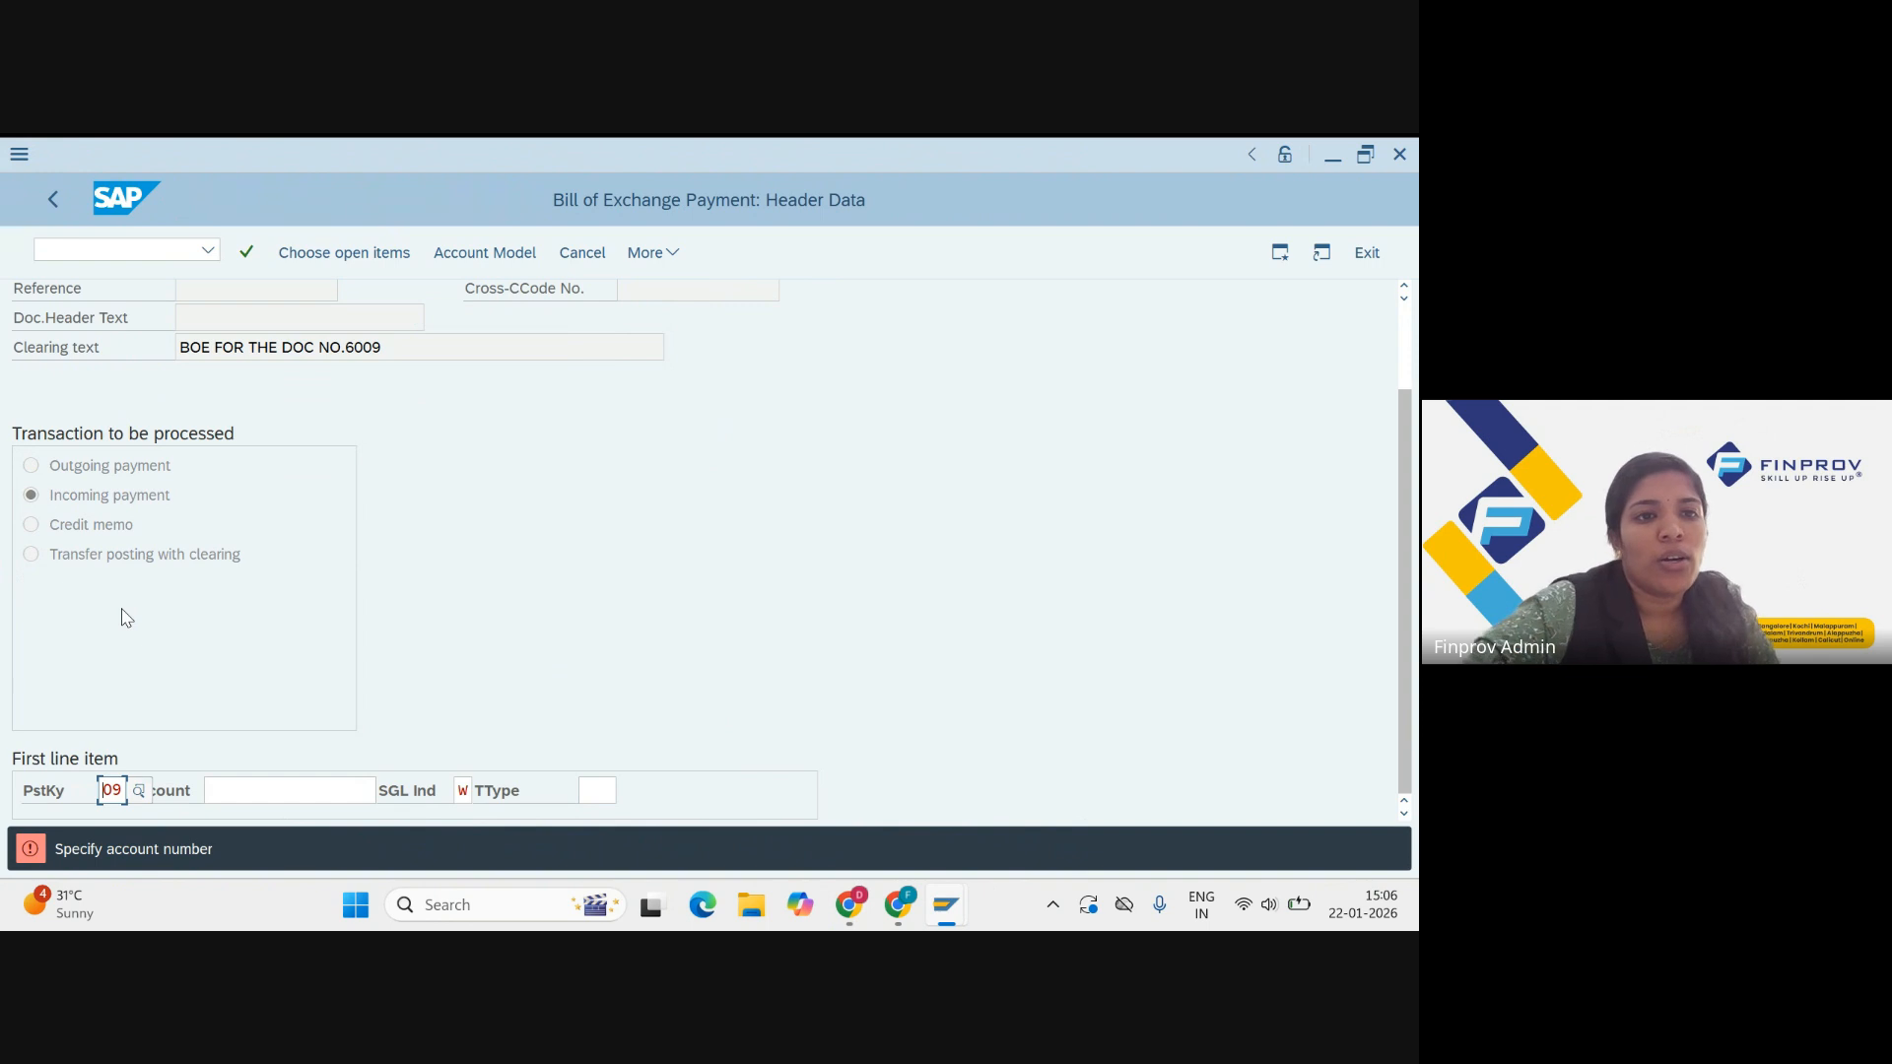
left_click(263, 792)
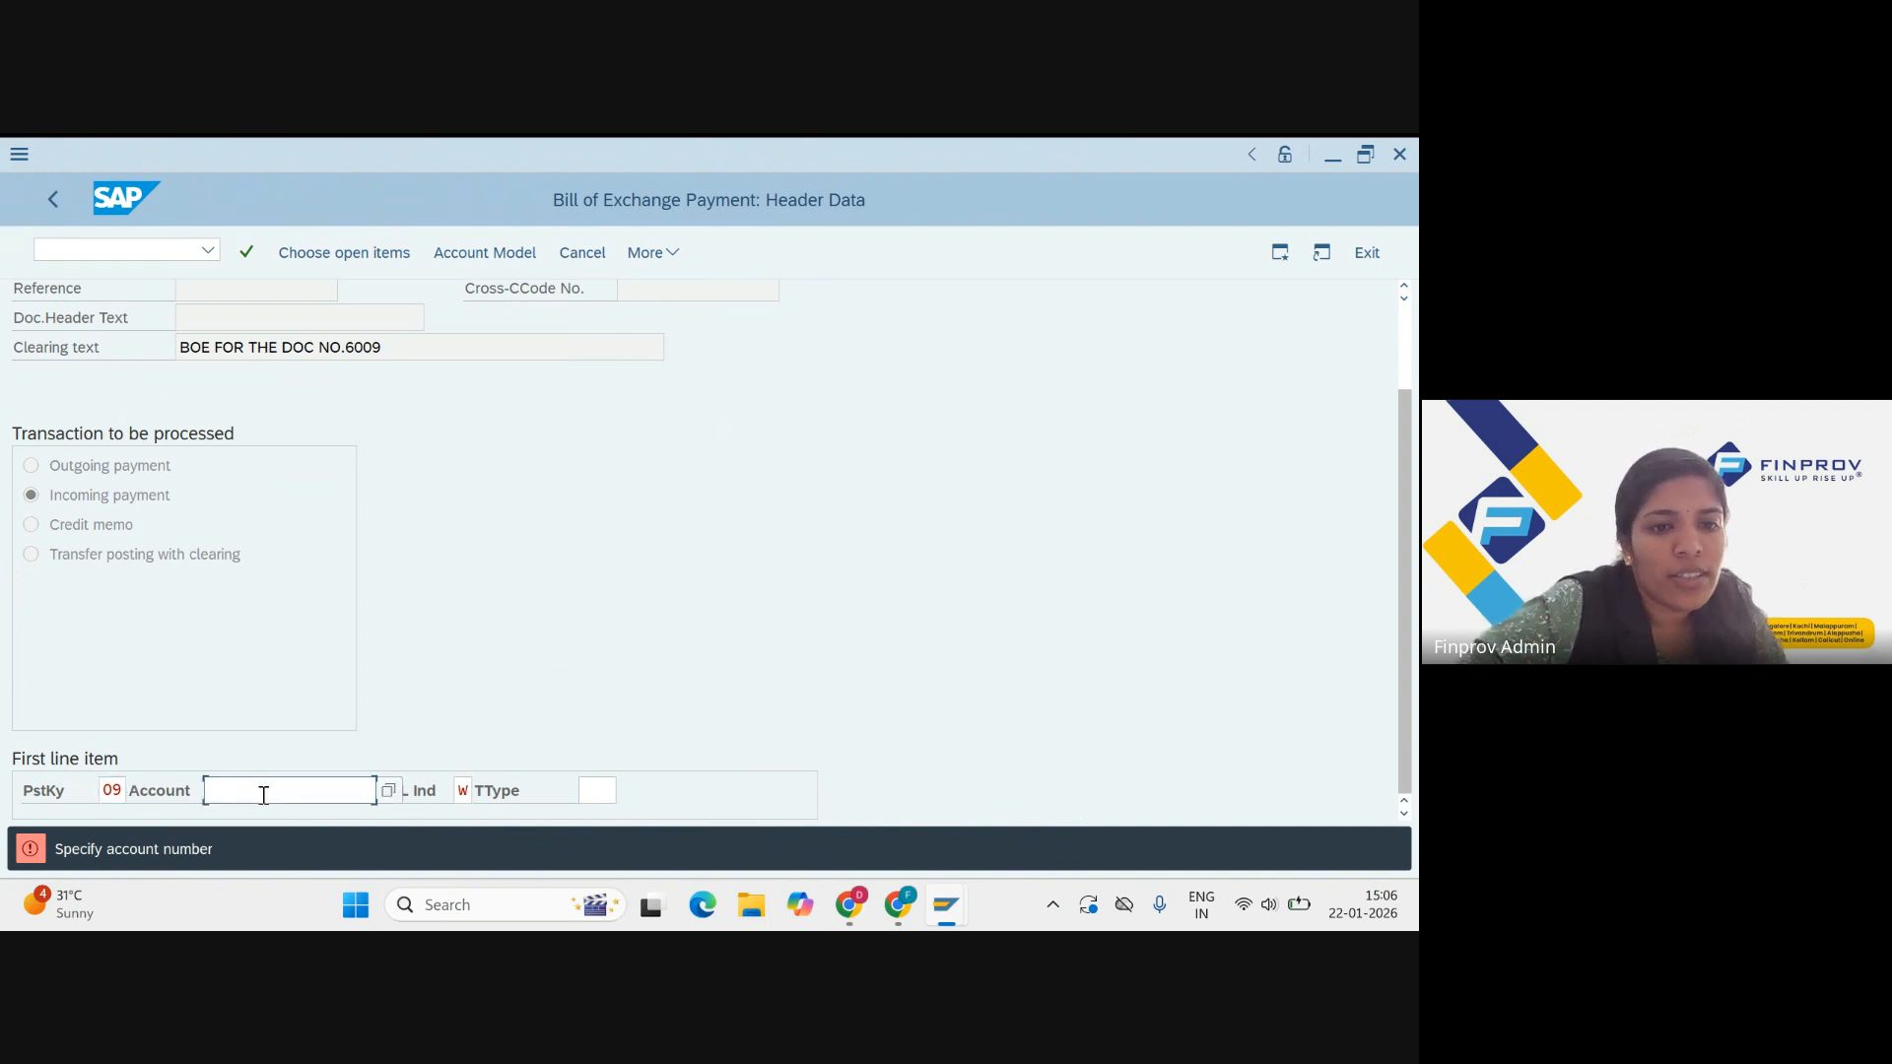
left_click(394, 798)
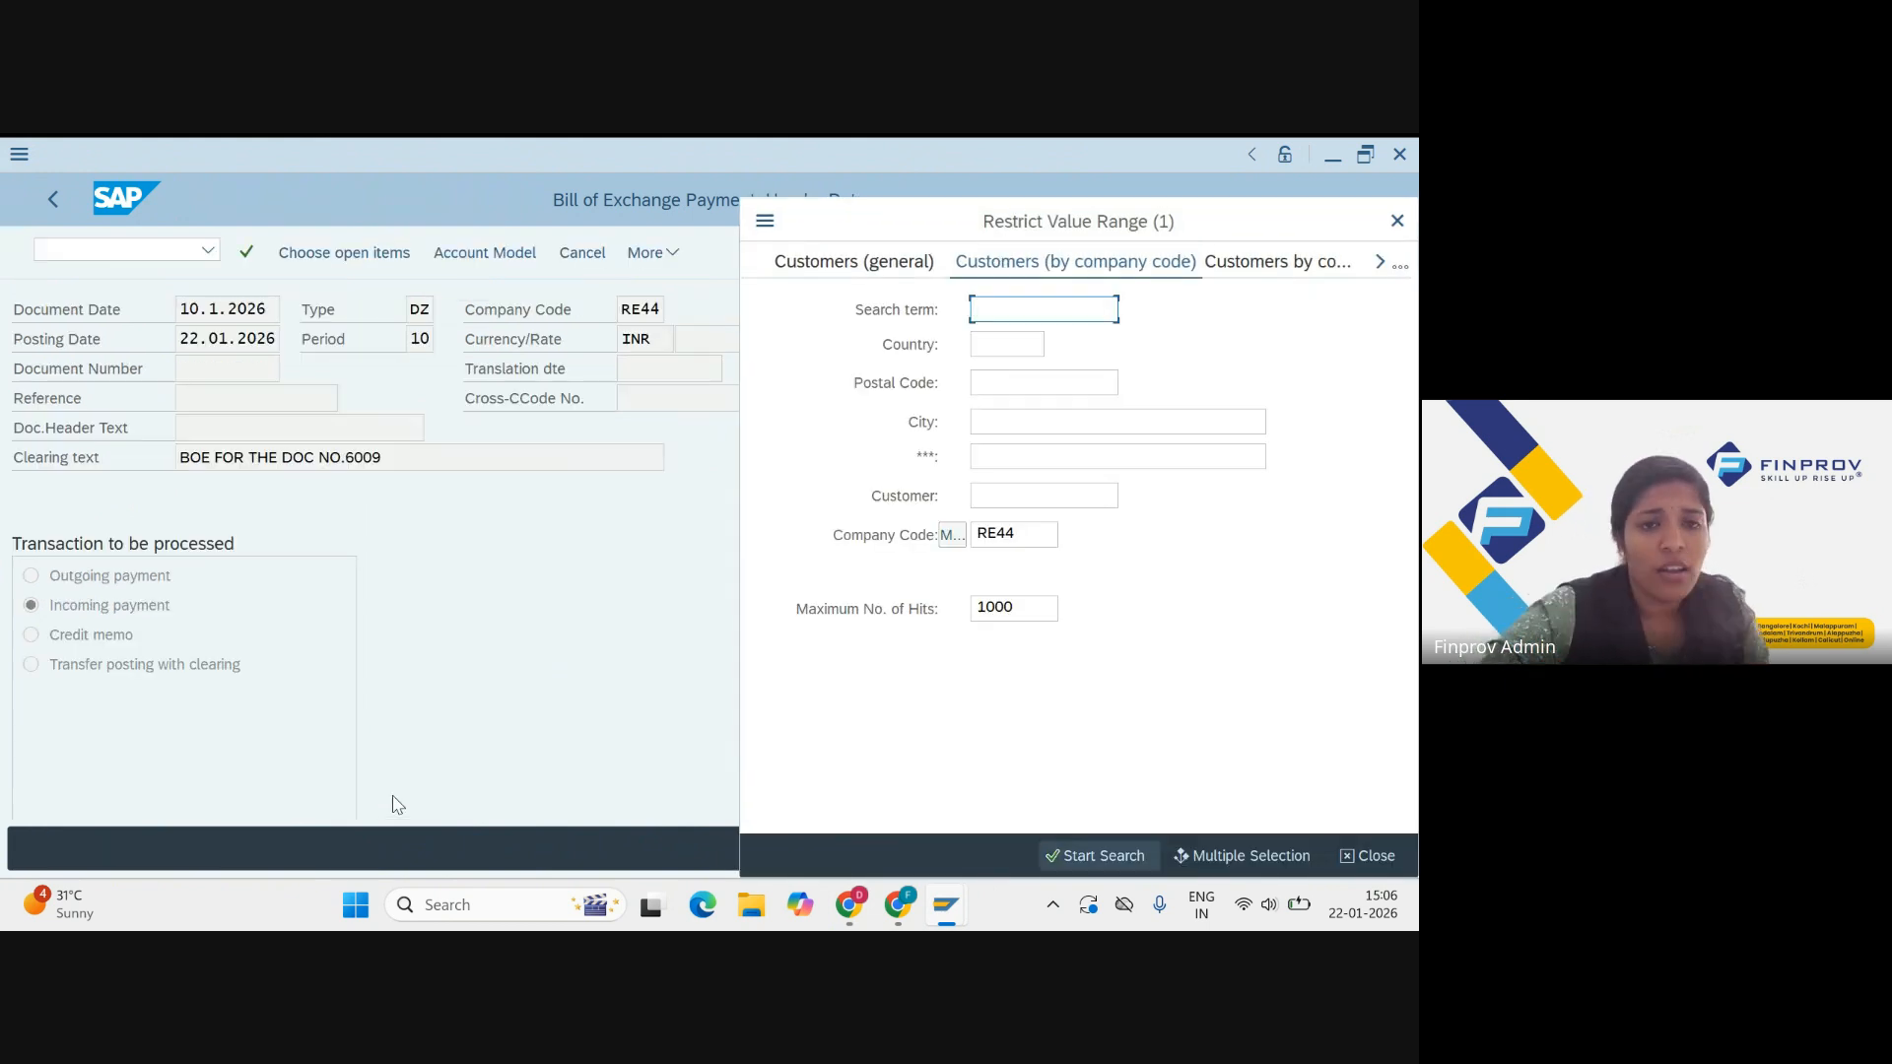
left_click(981, 607)
key("Return")
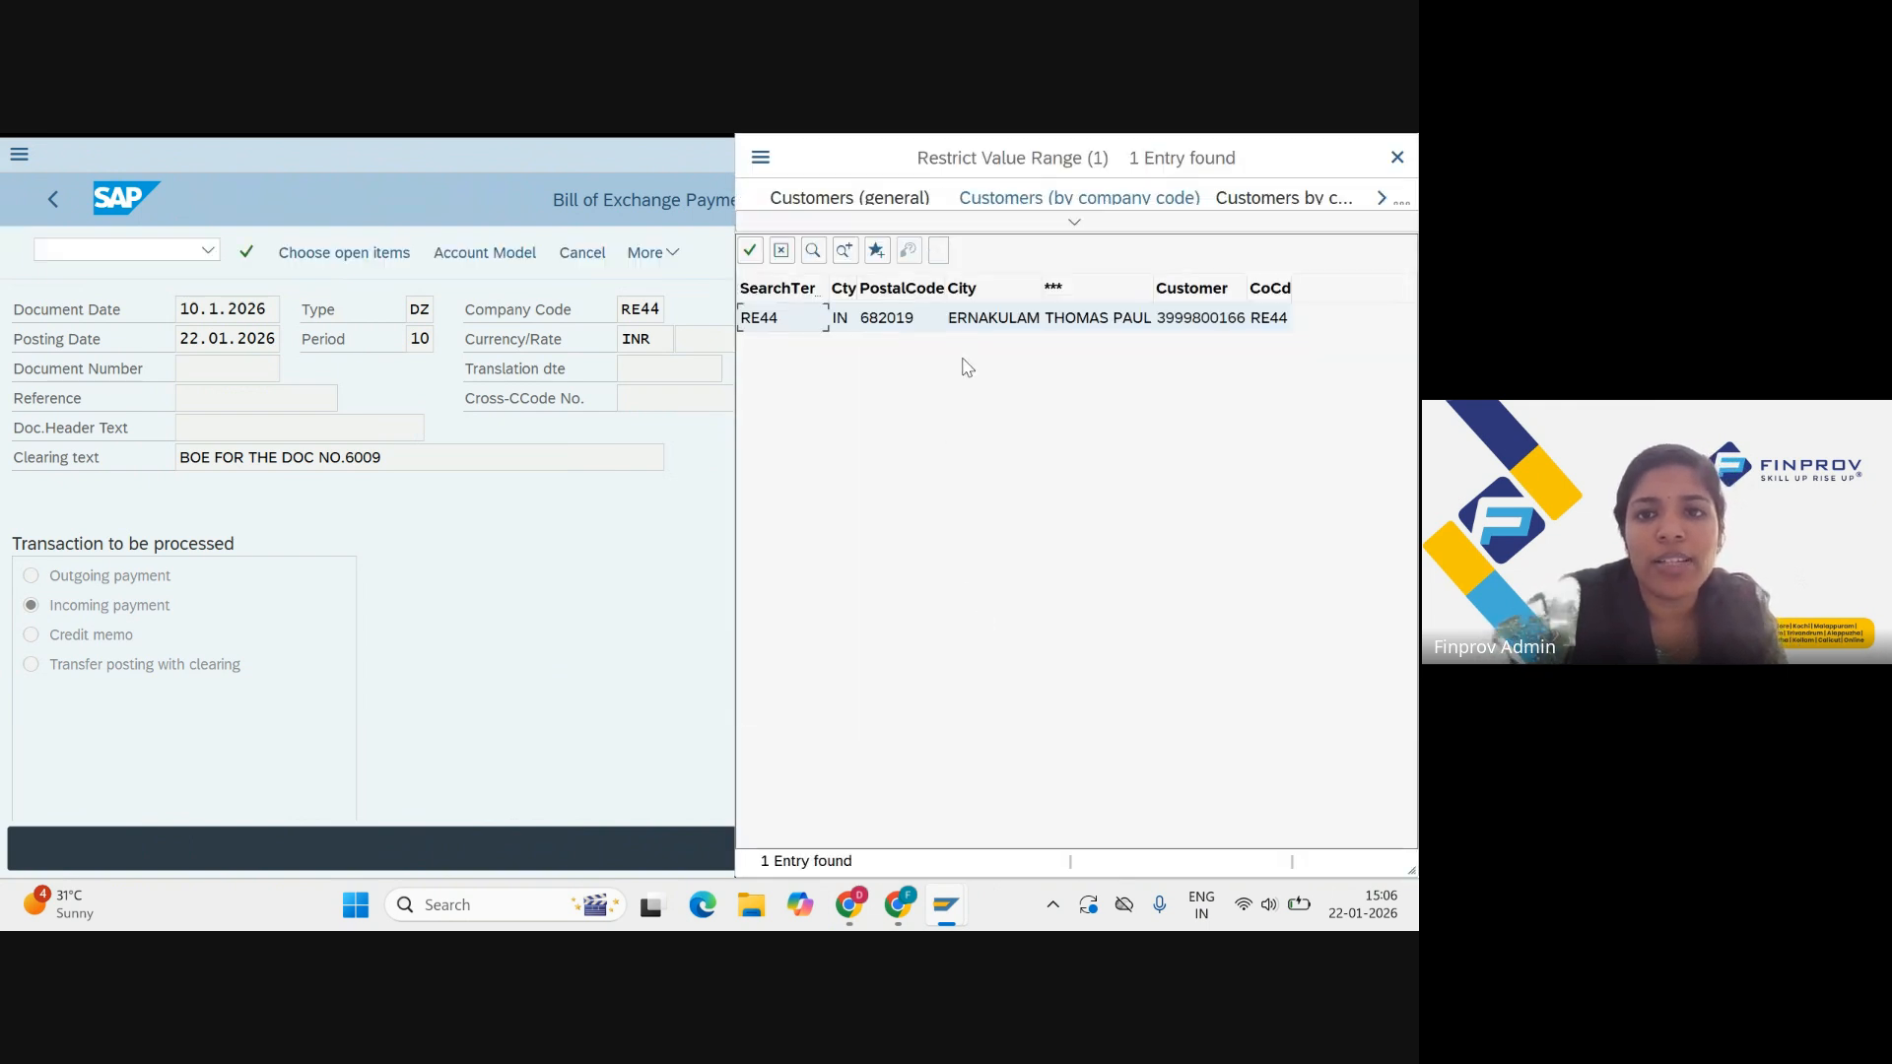
left_click(970, 328)
double_click(972, 332)
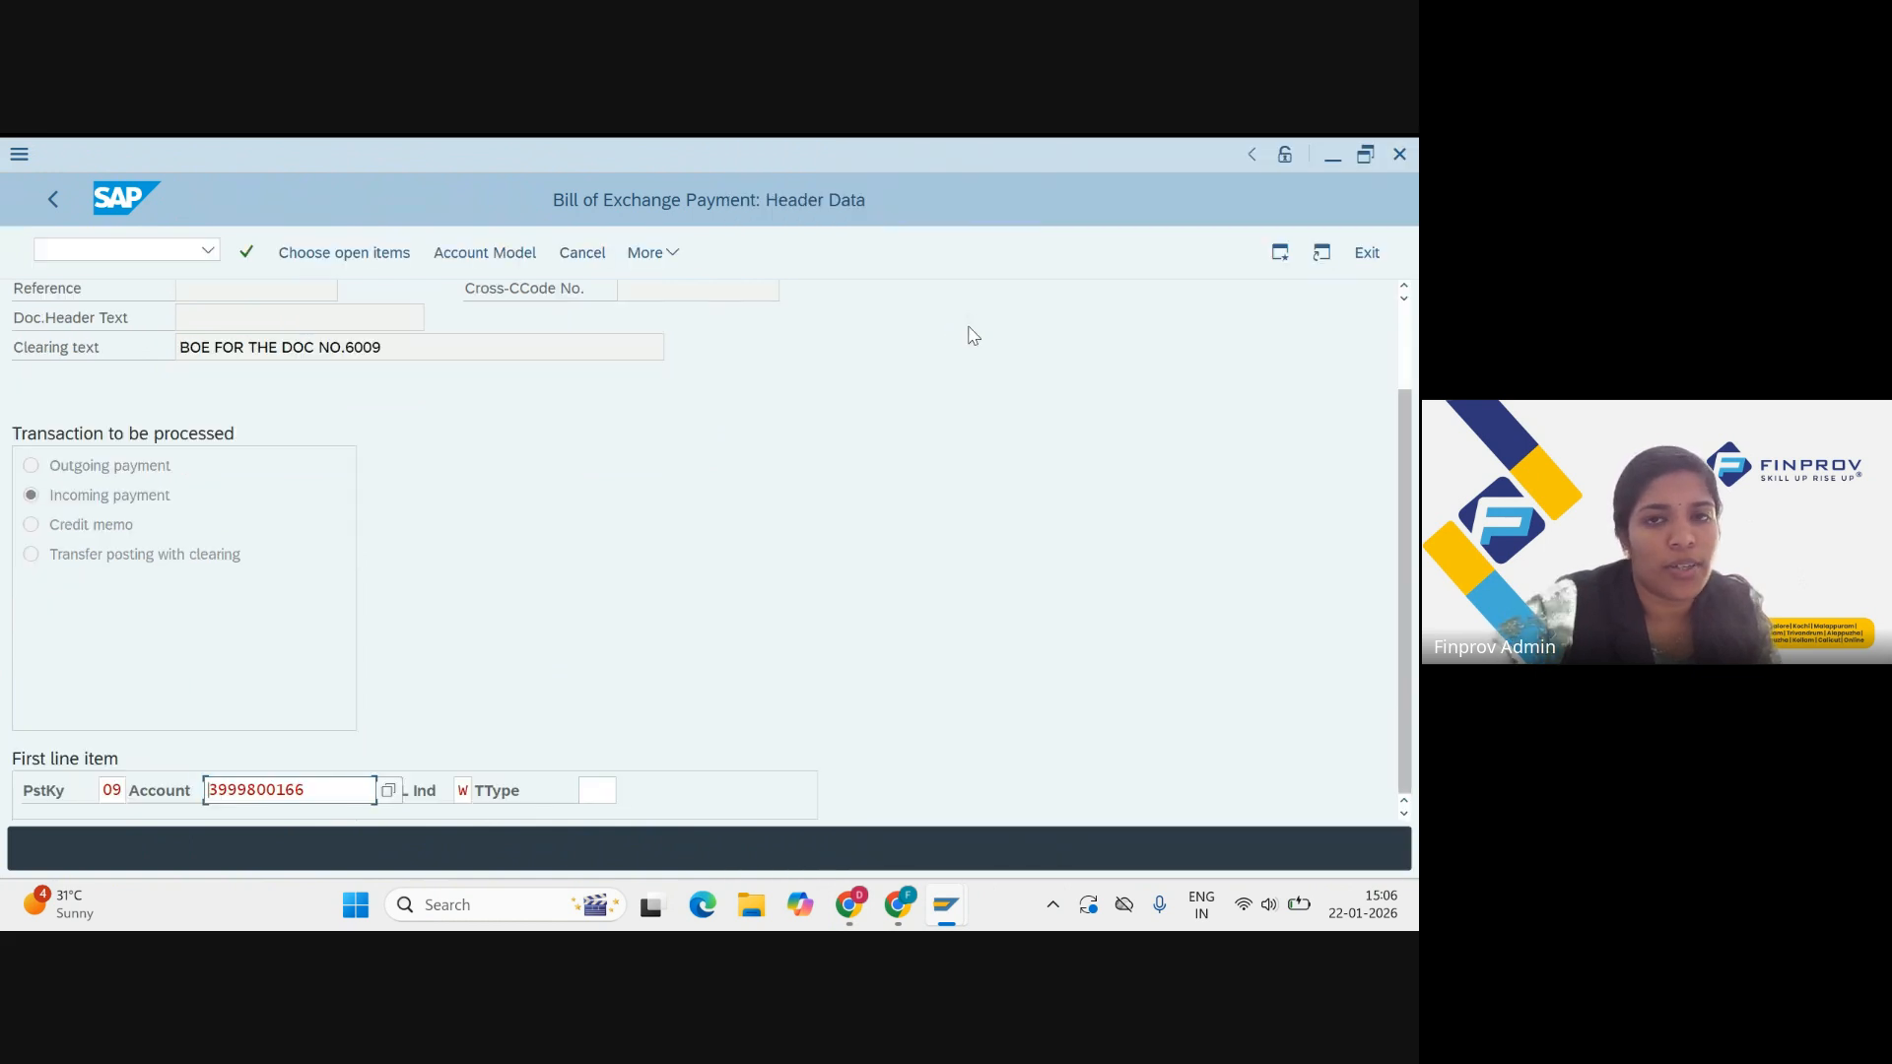
key("Return")
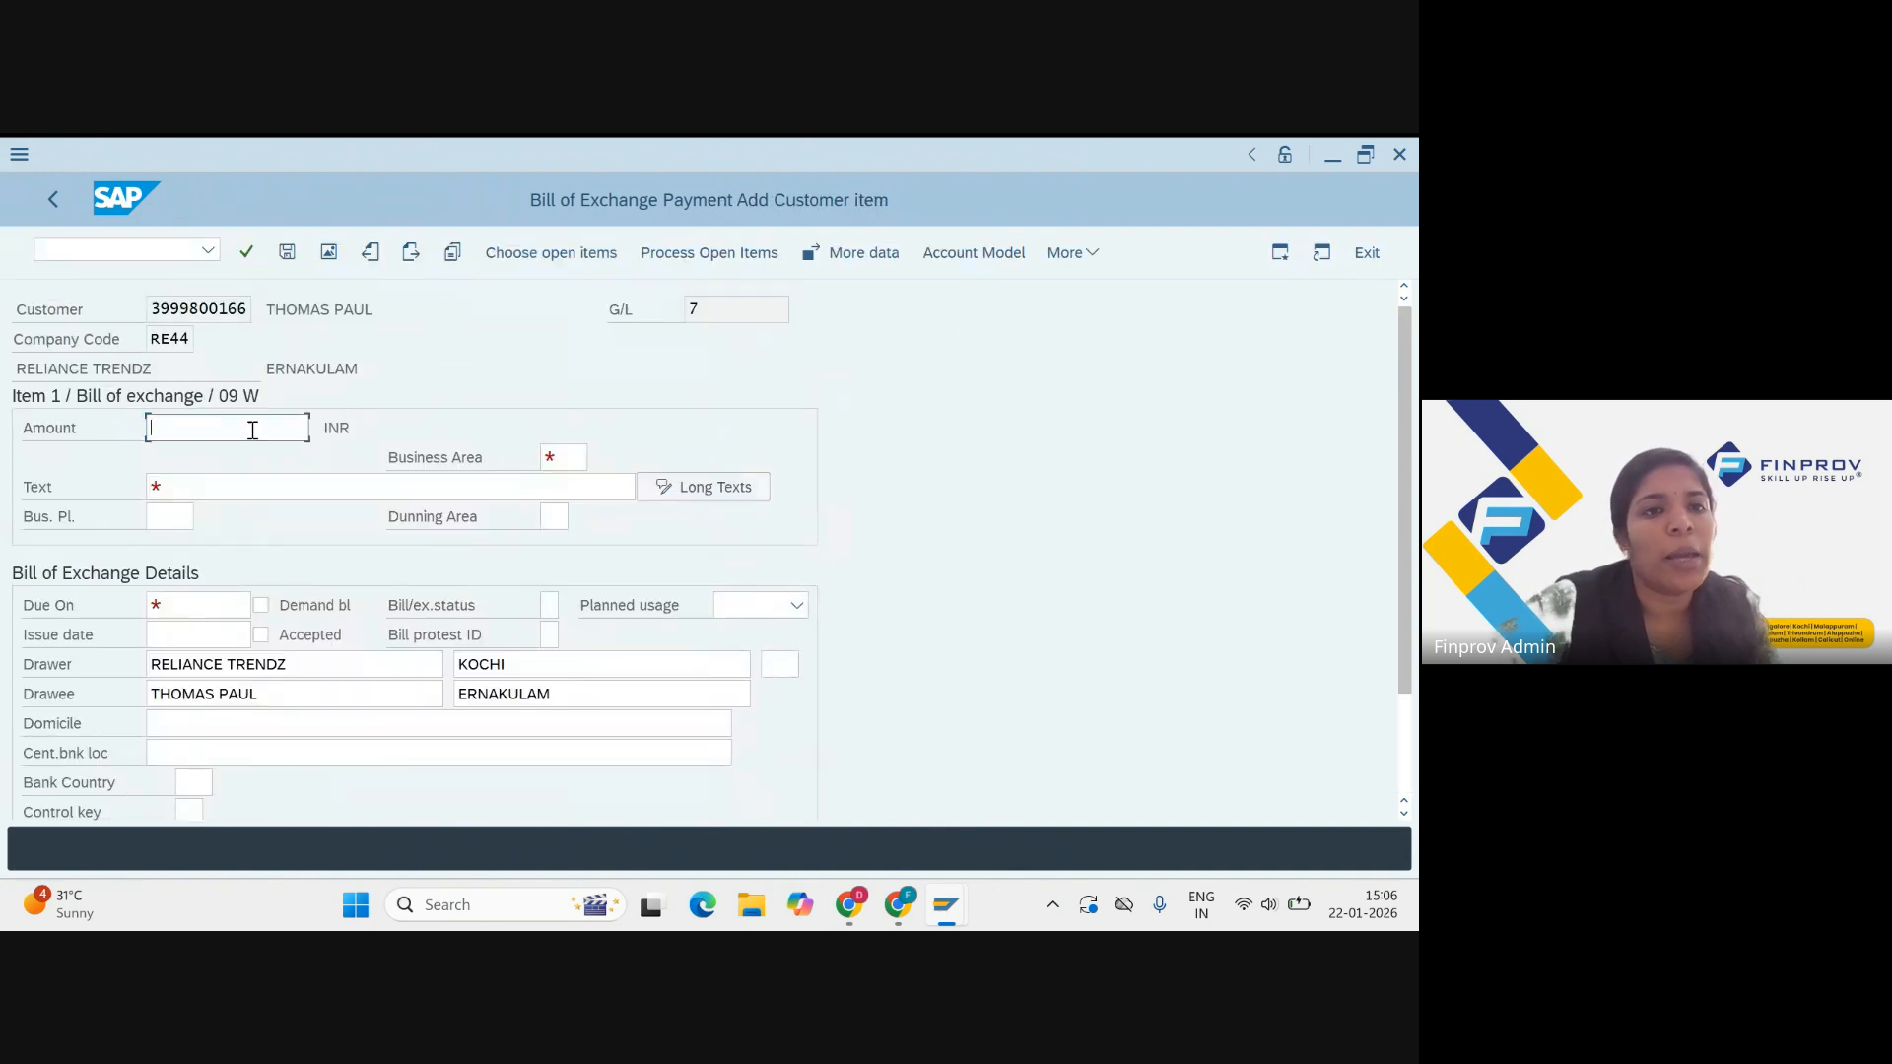
Step: Set the bill of exchange item's amount to 100000 INR and its business area to EKLM
type("100000")
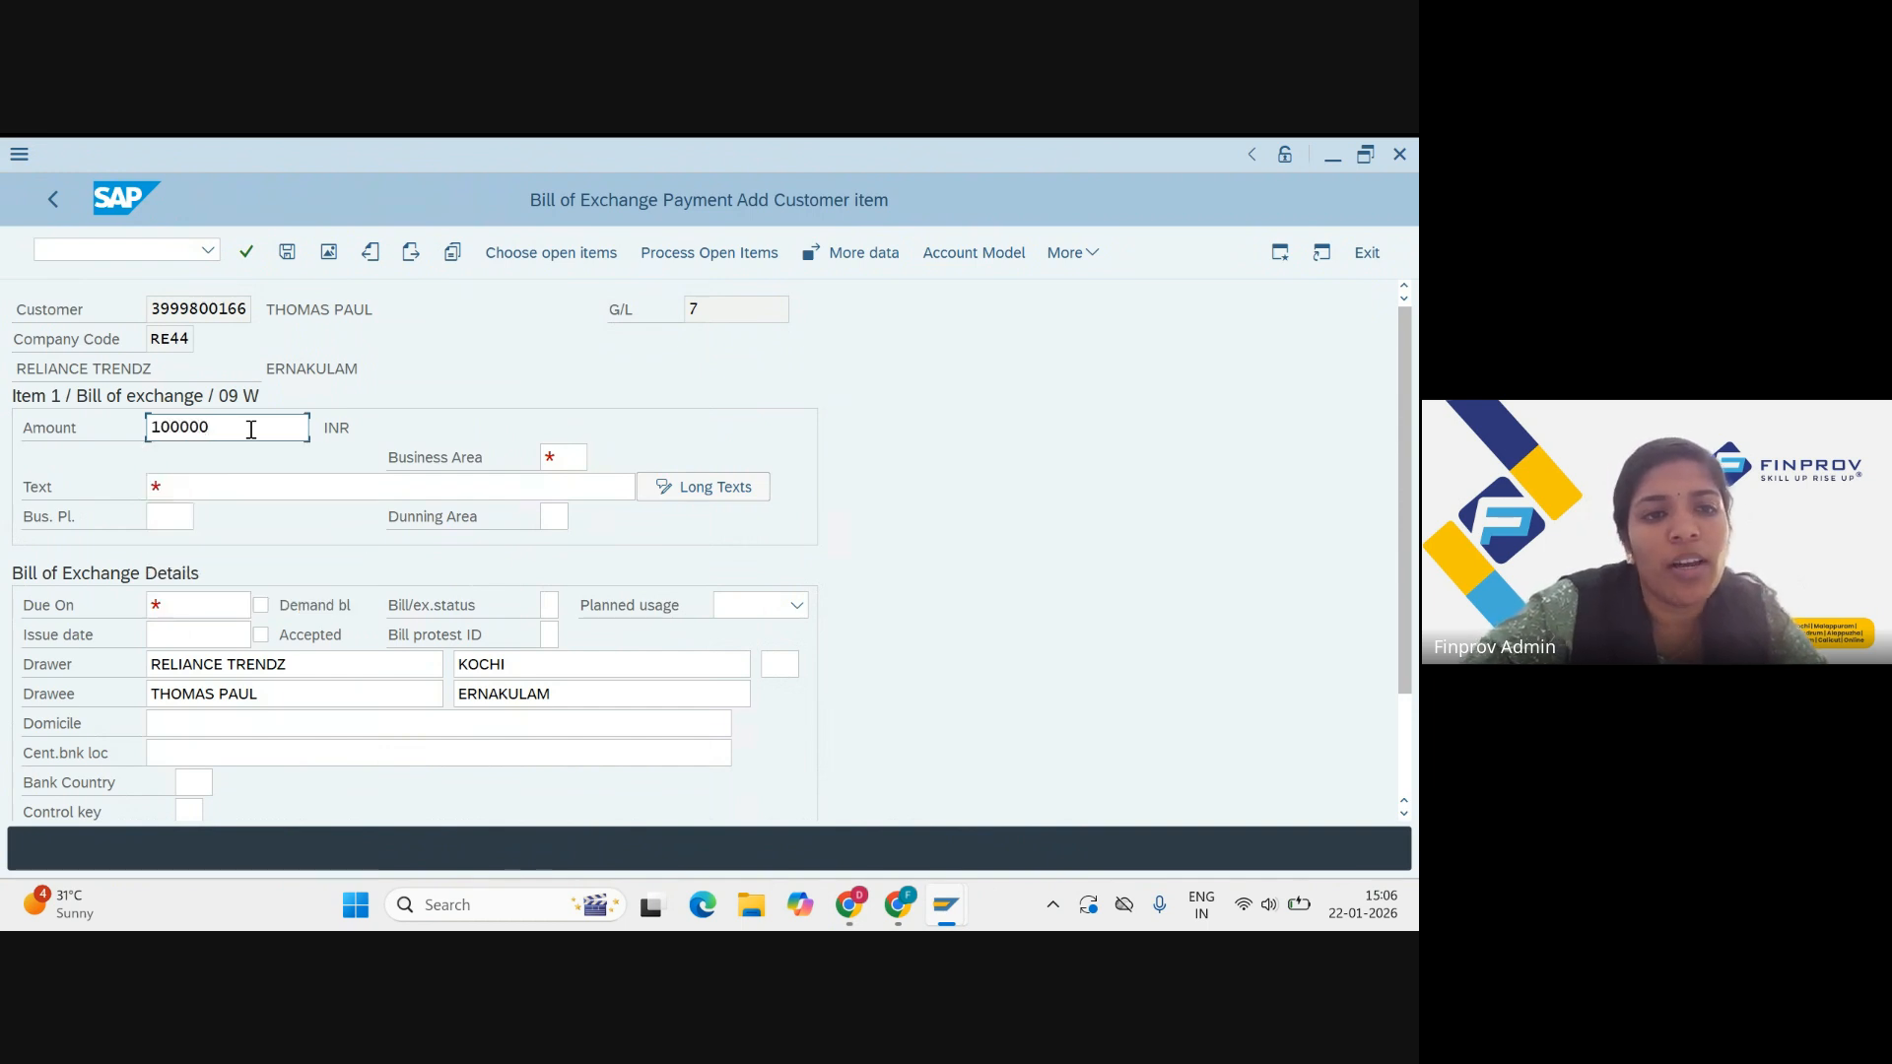
left_click(581, 457)
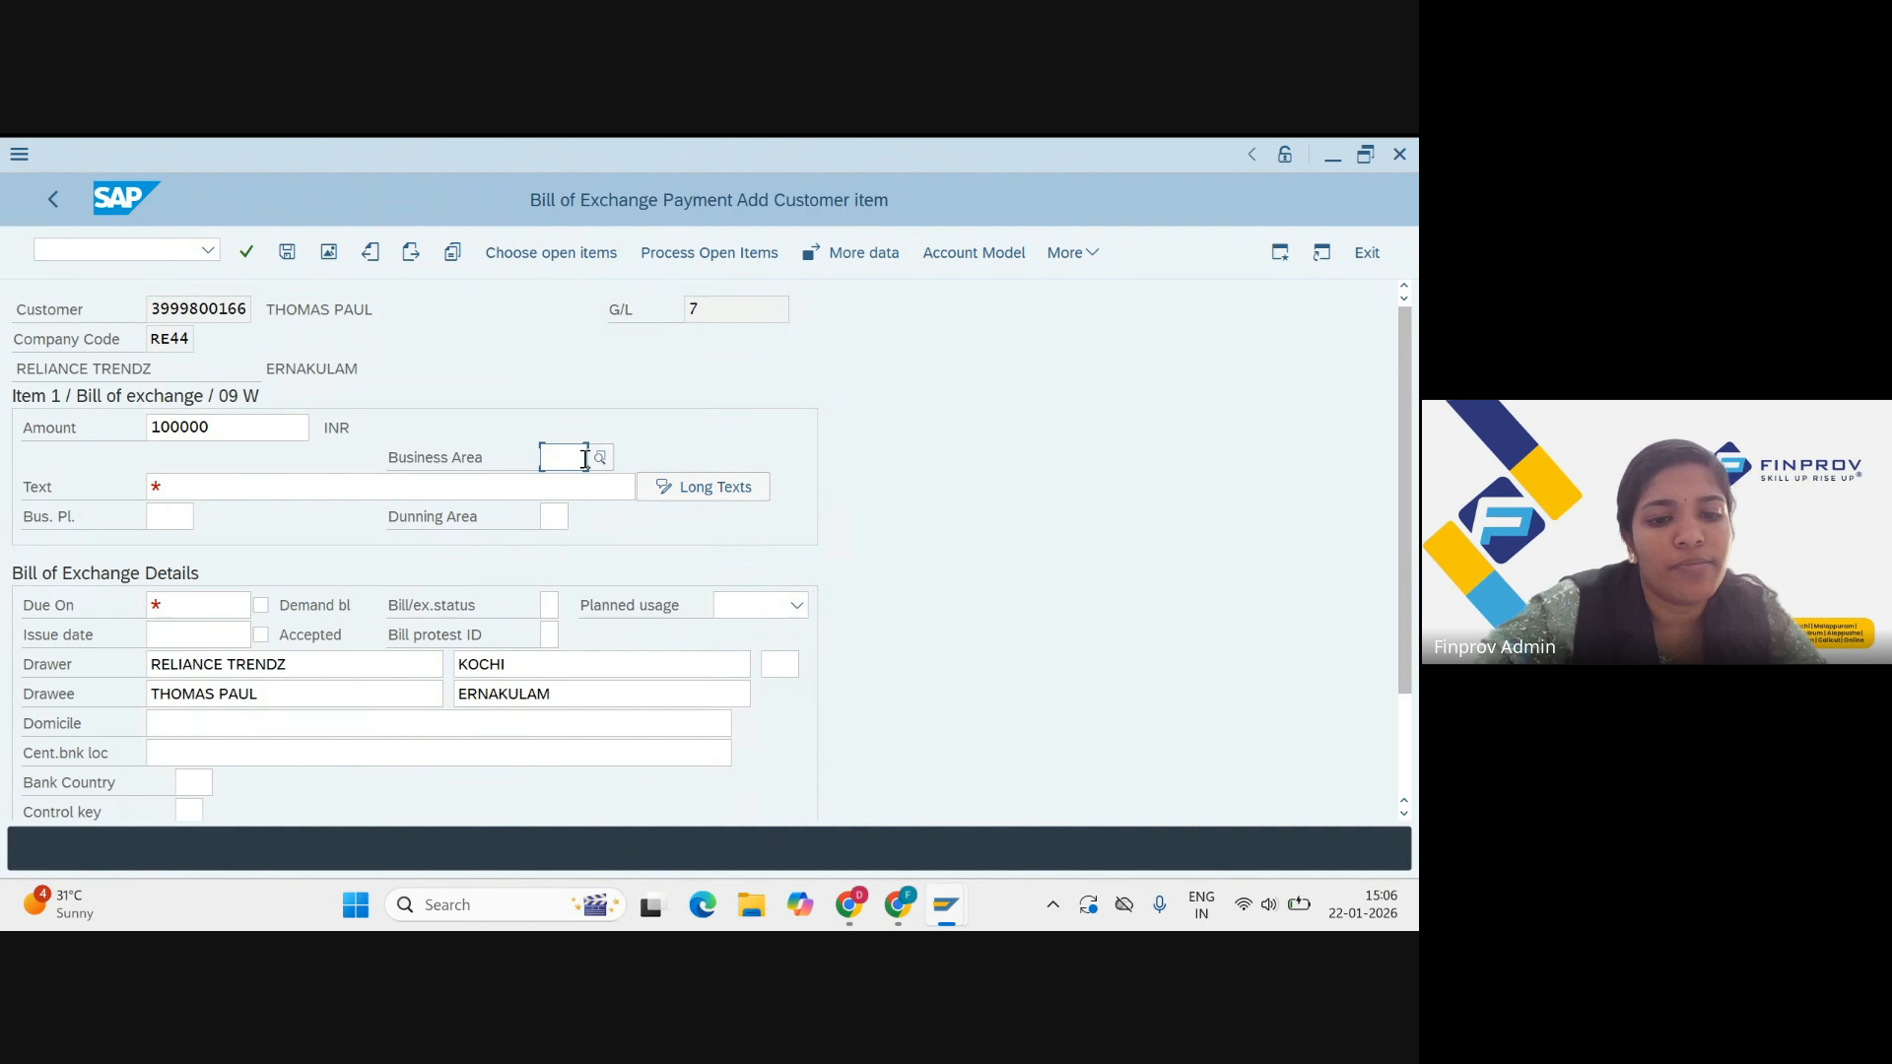
type("EKLM")
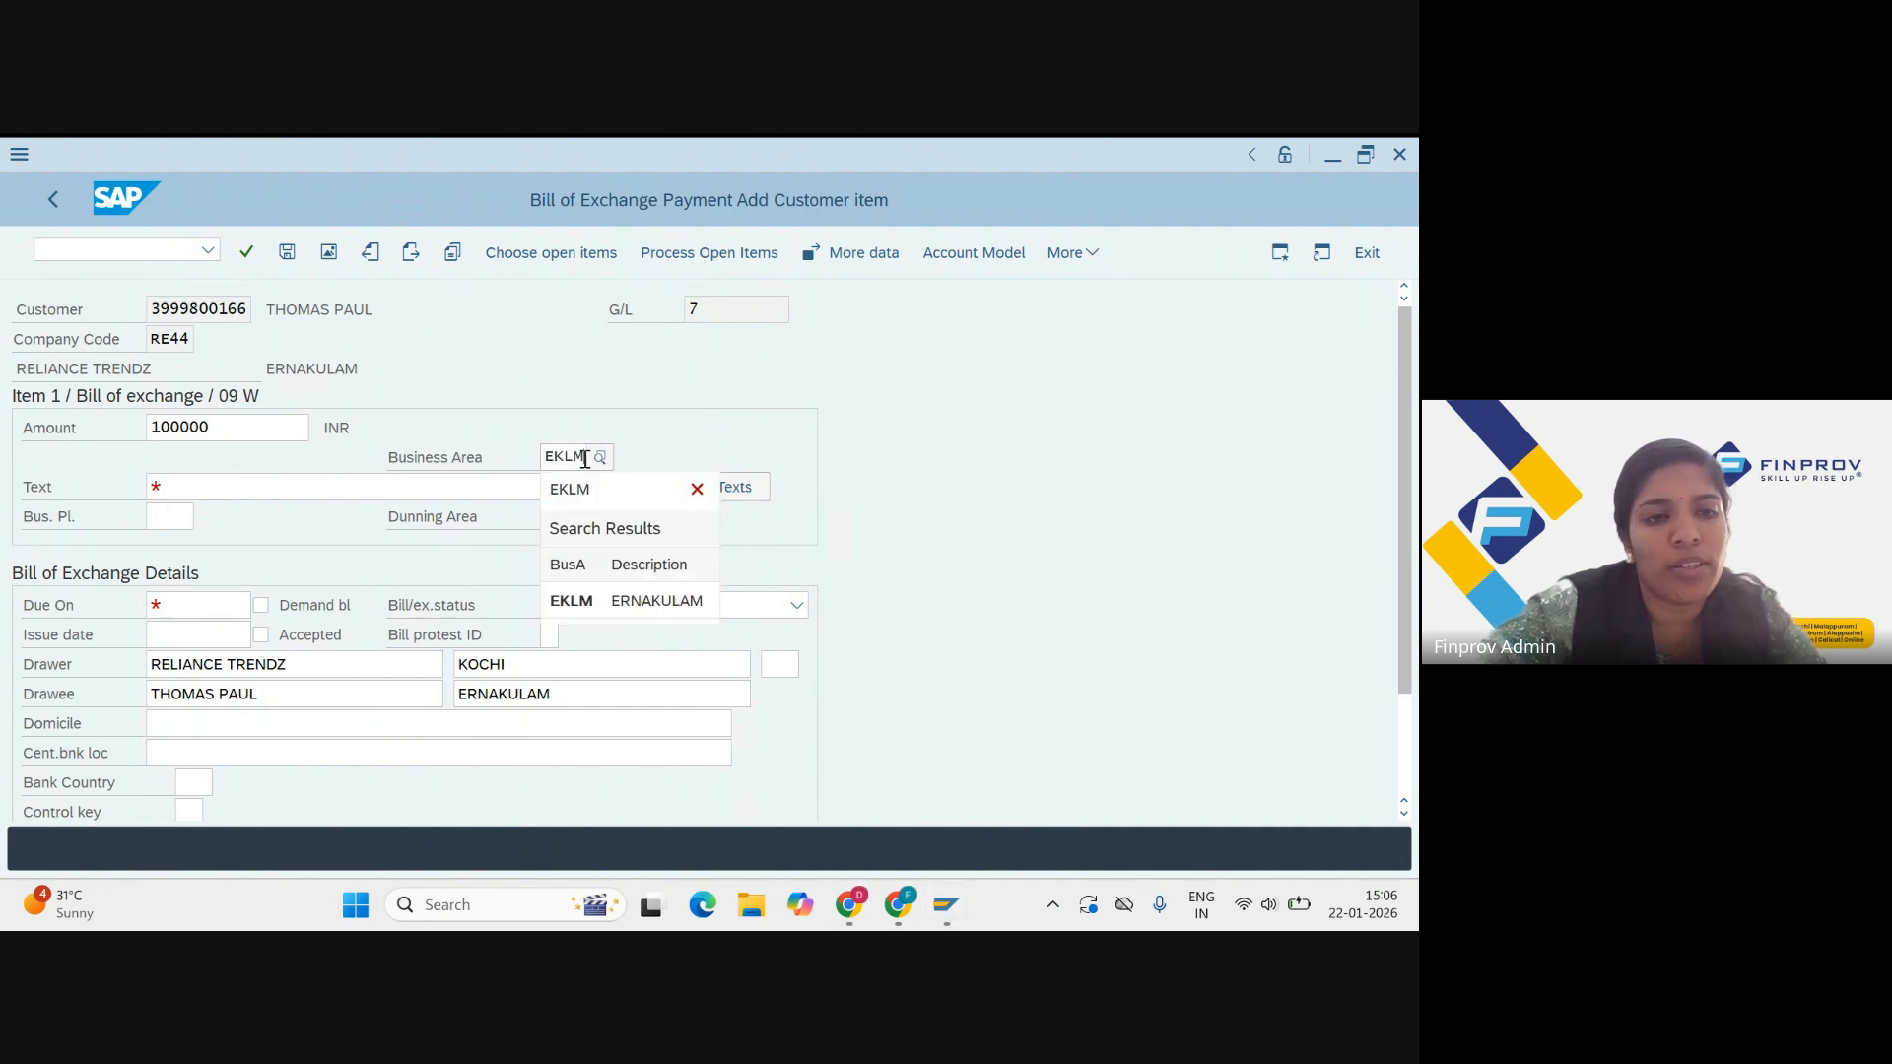
left_click(503, 481)
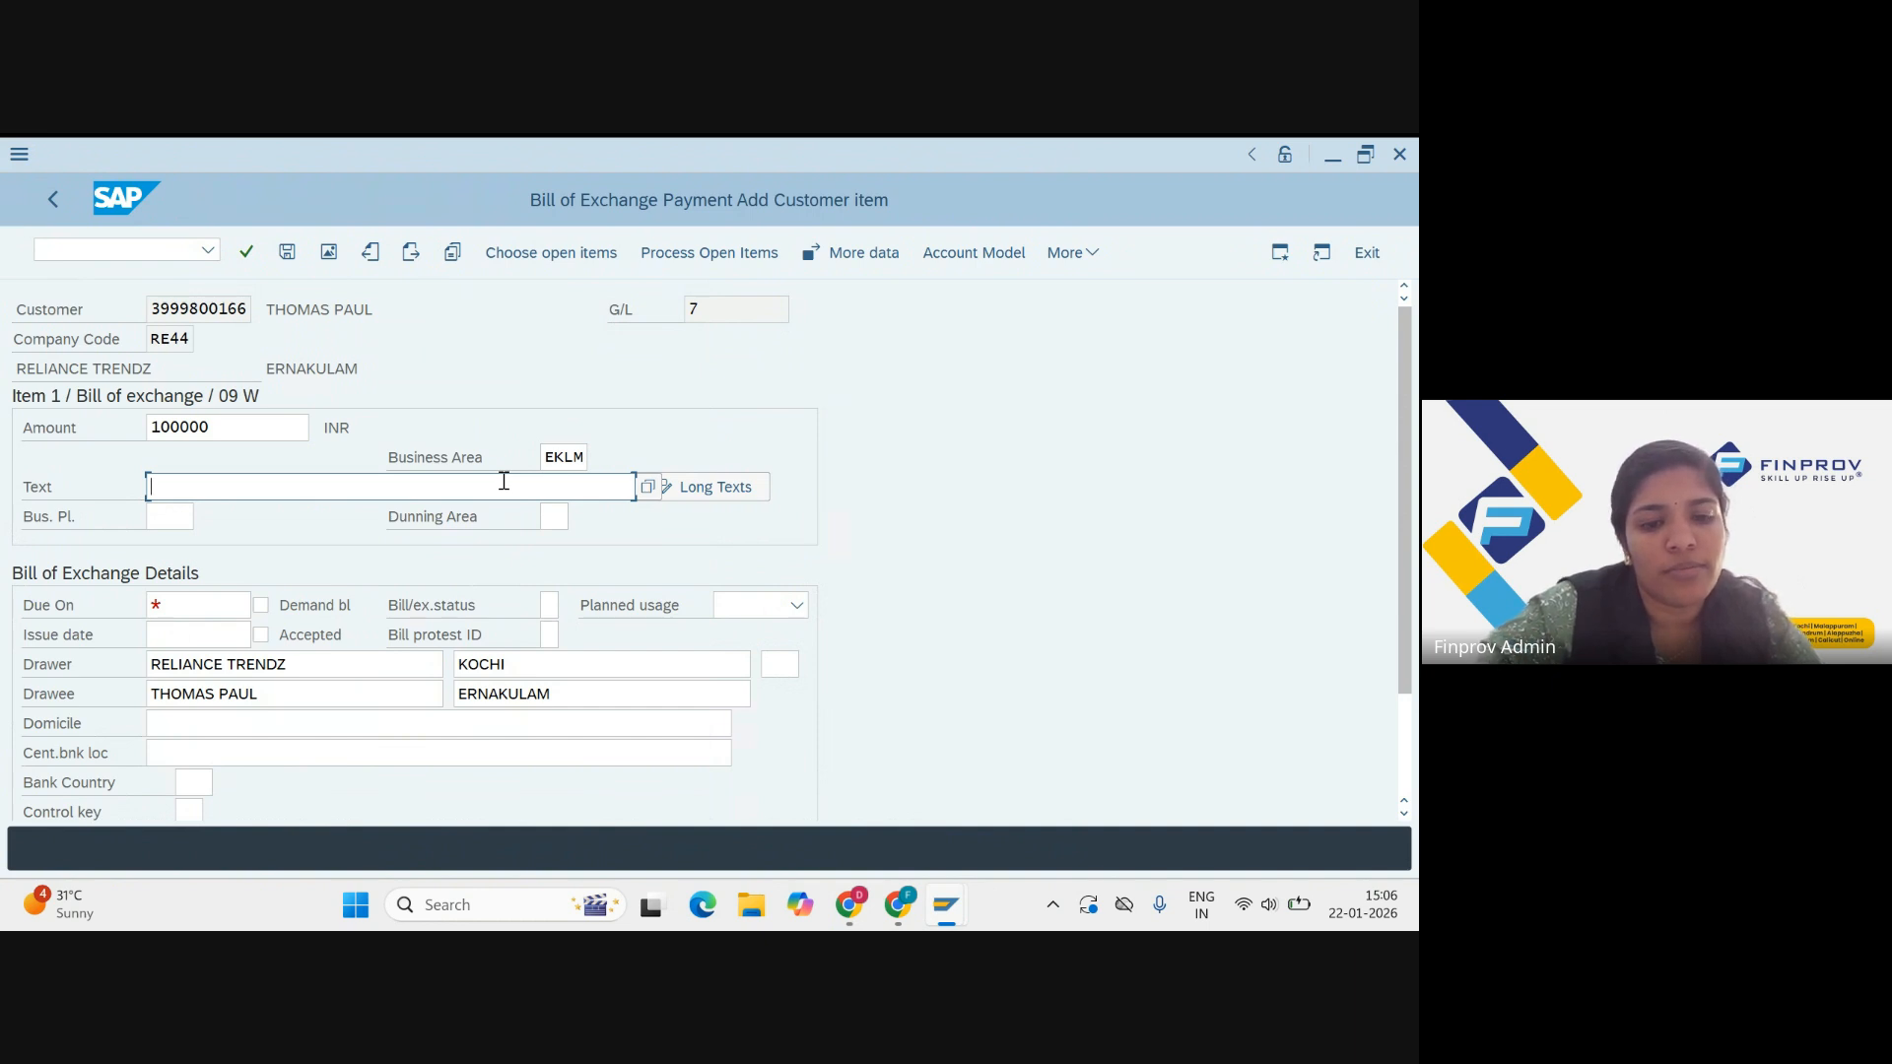
key("BackSpace")
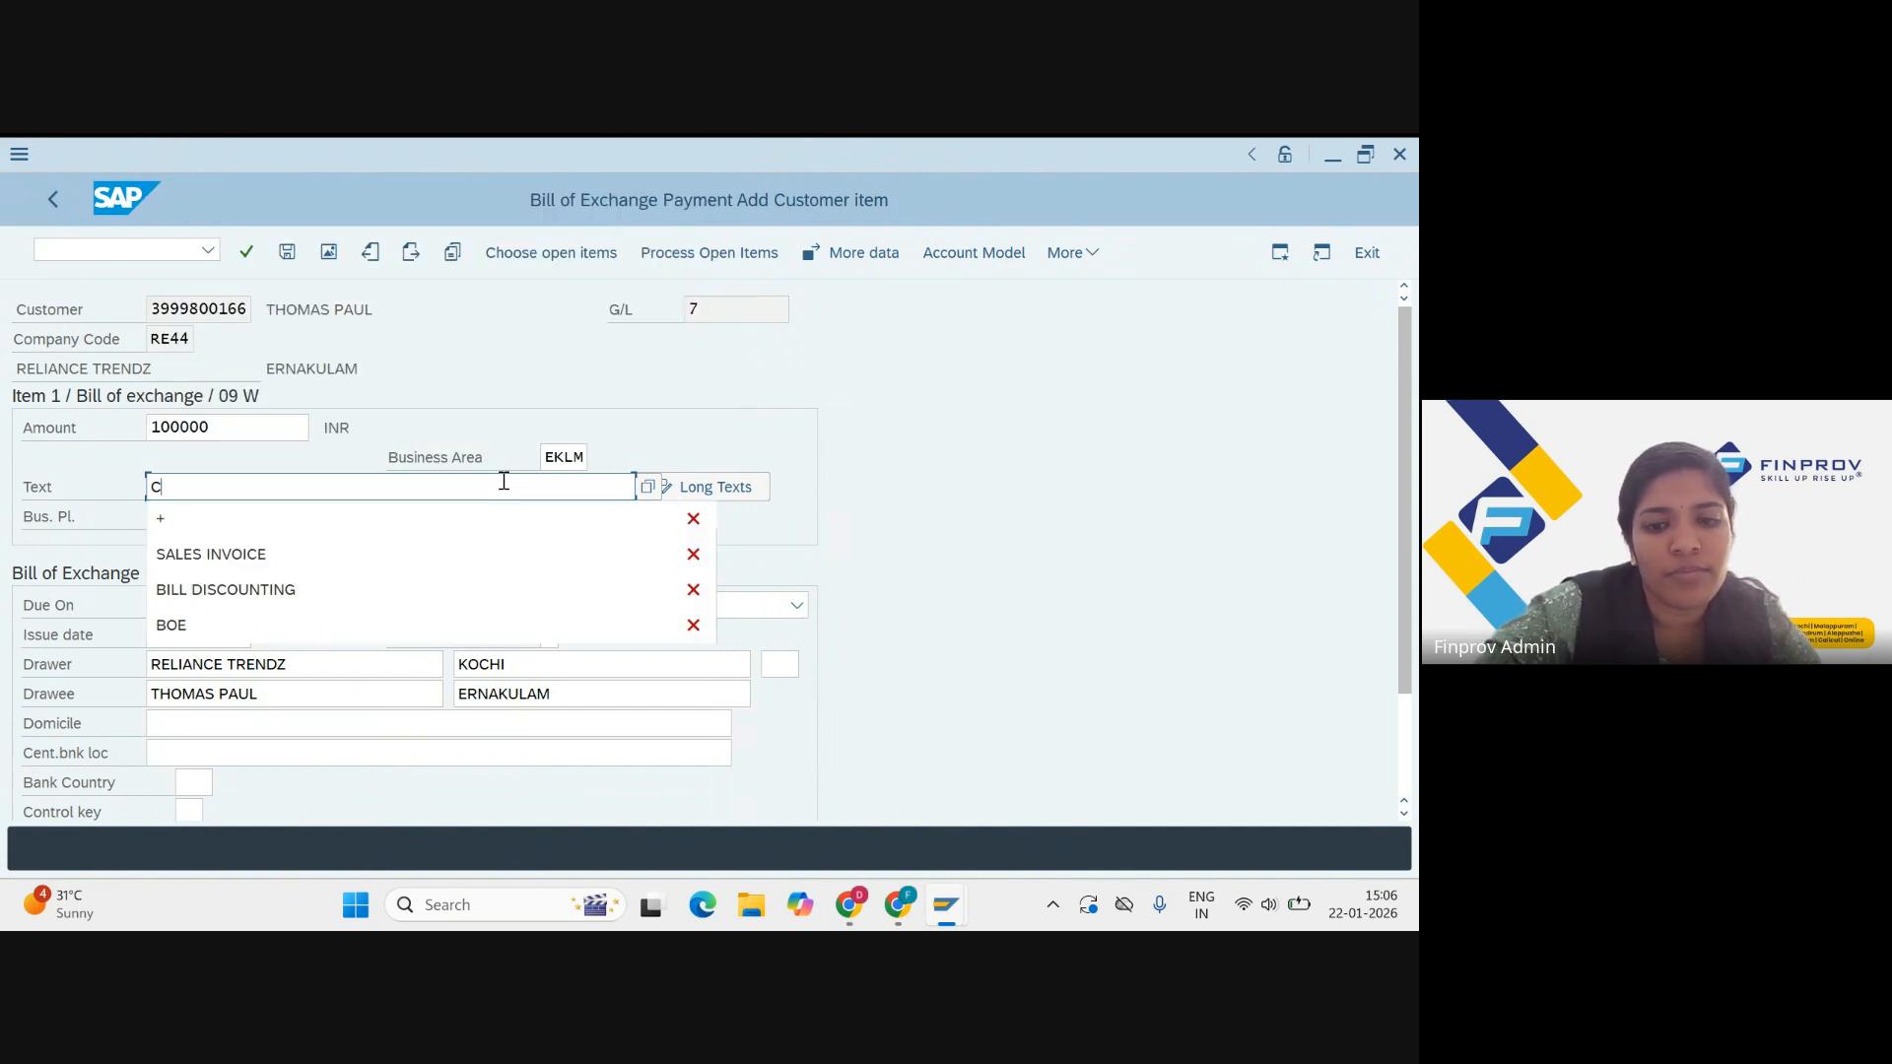
type("C")
key("BackSpace")
type("DO")
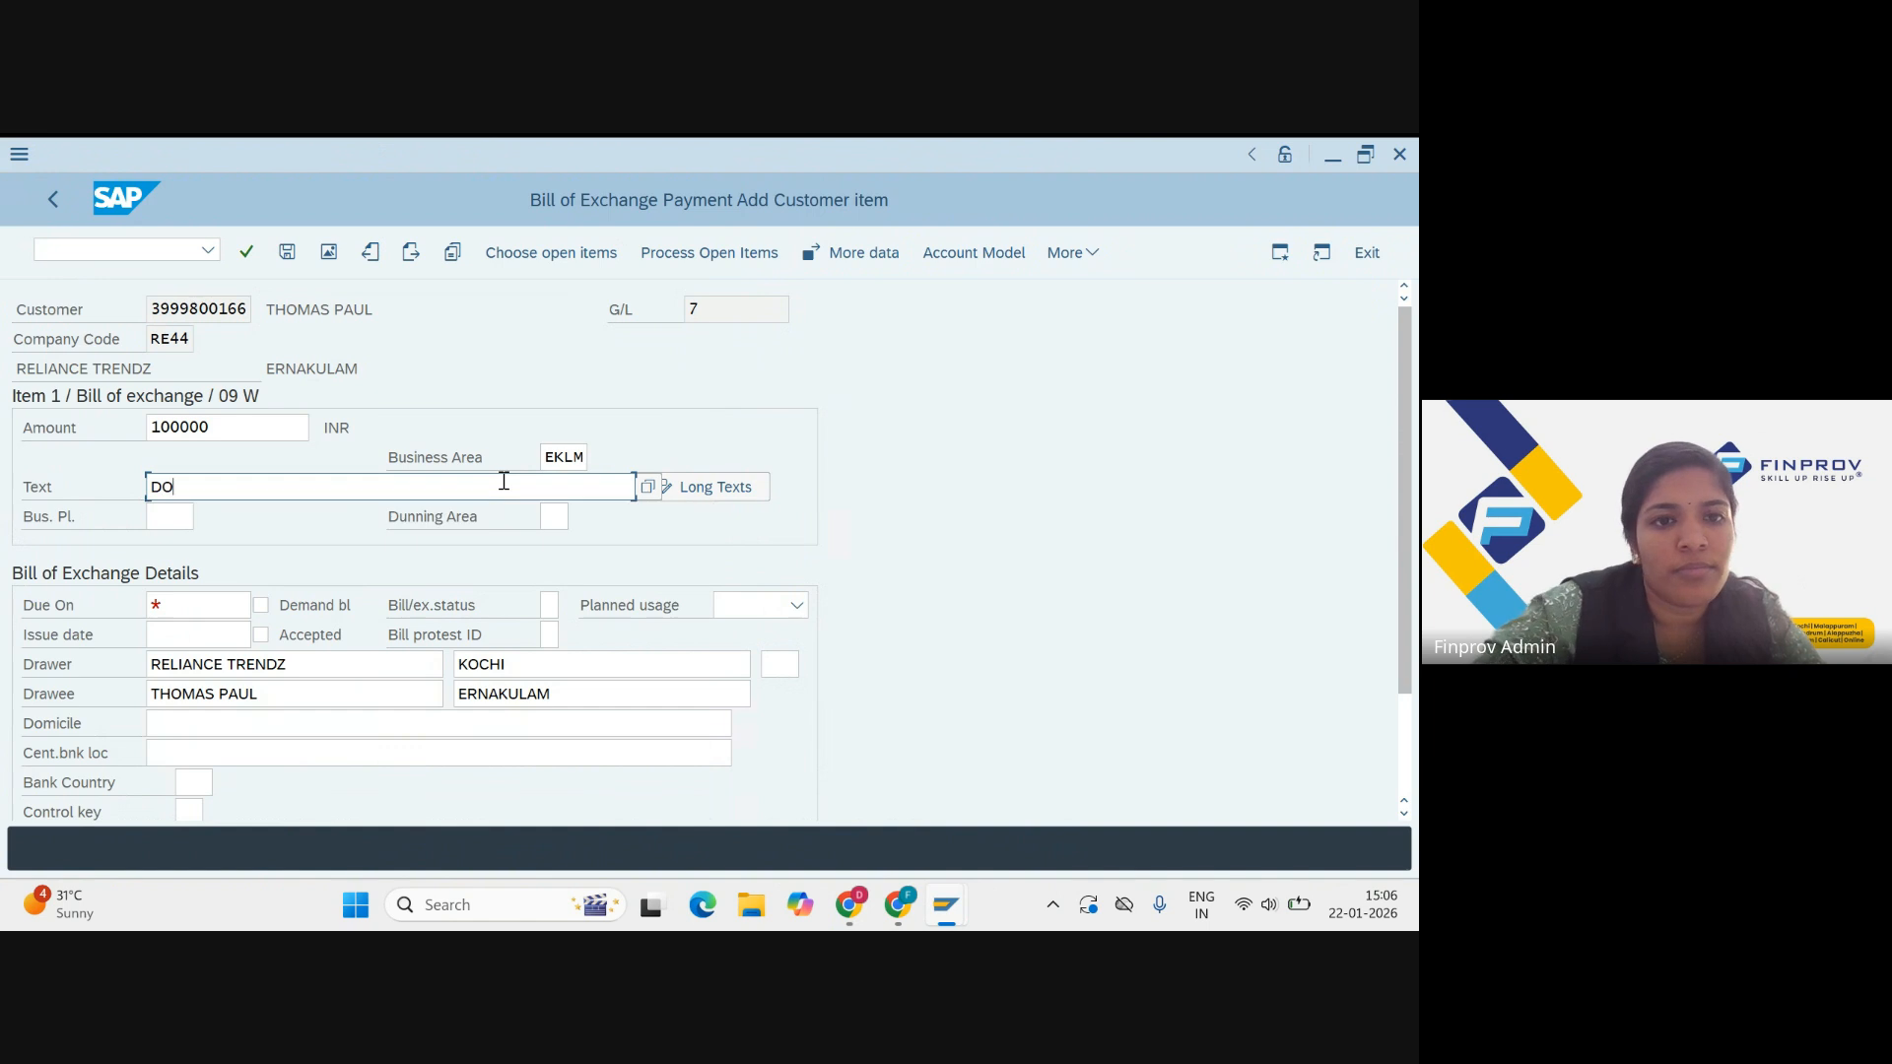
key("BackSpace")
key("BackSpace")
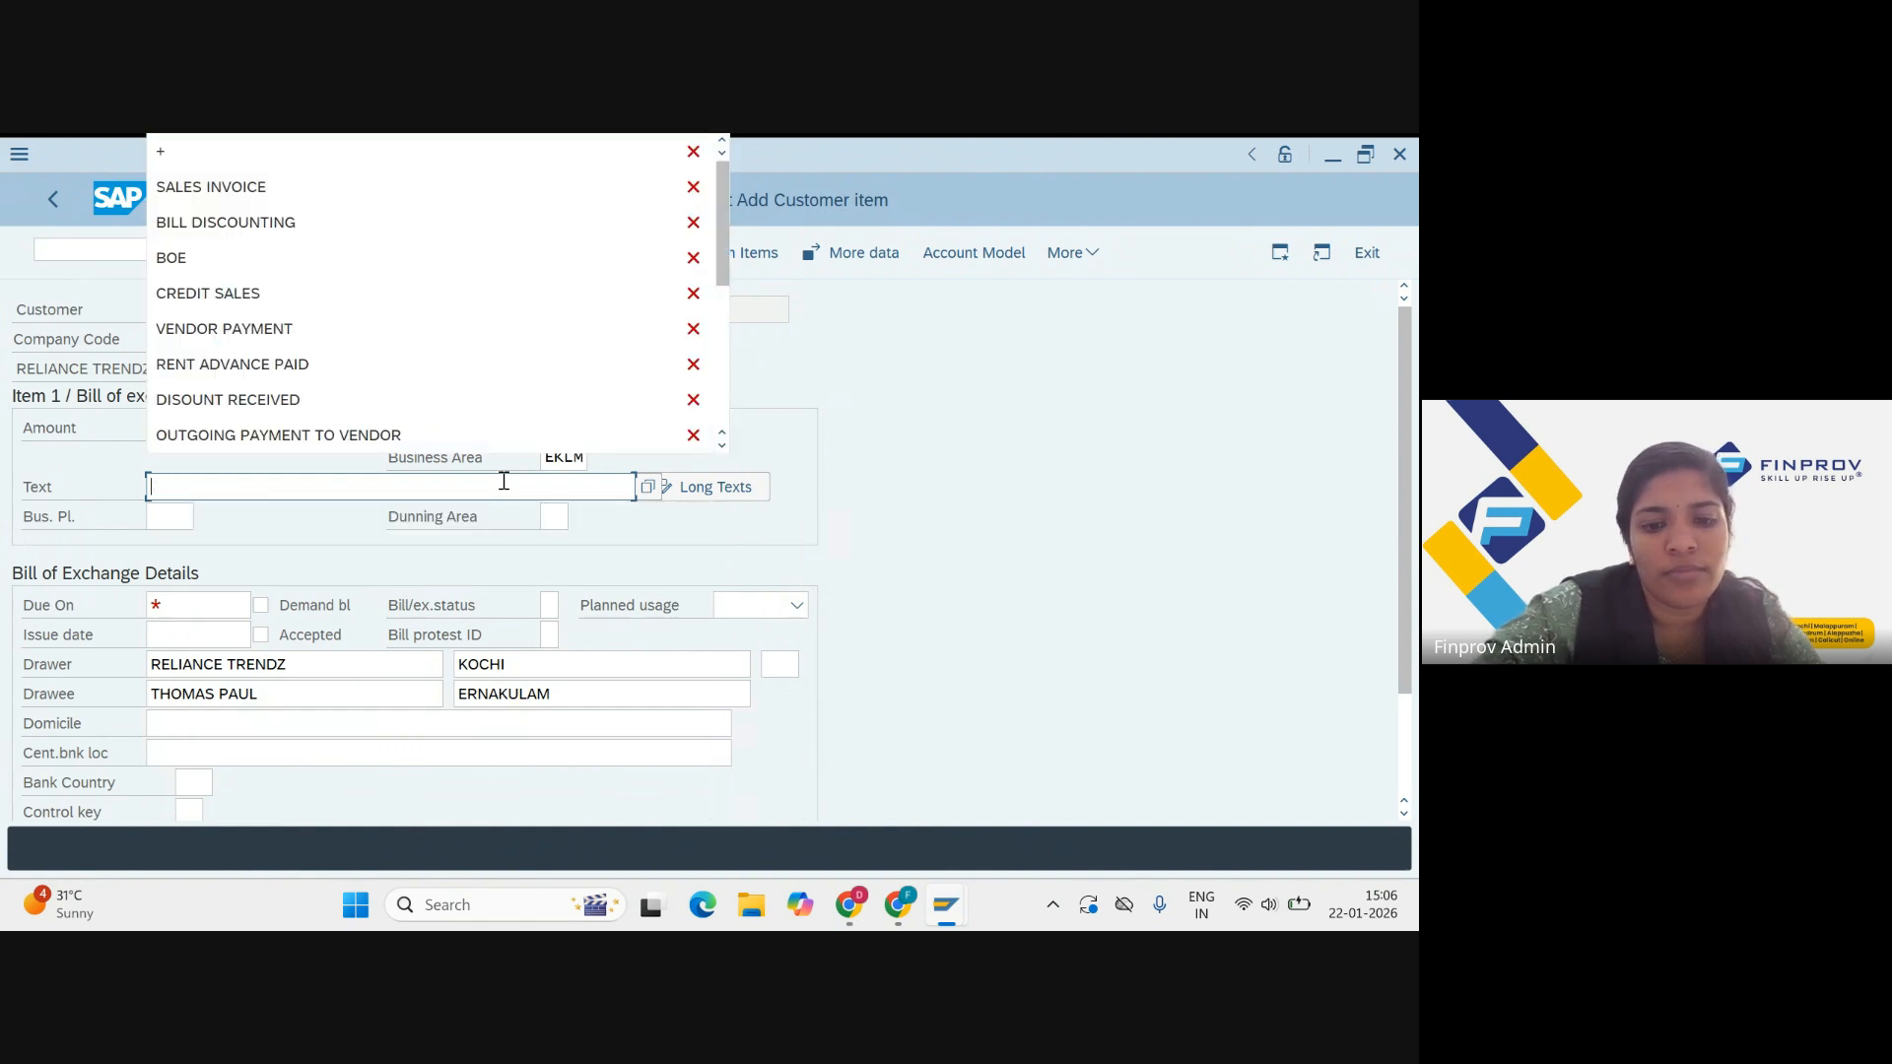
type("BO")
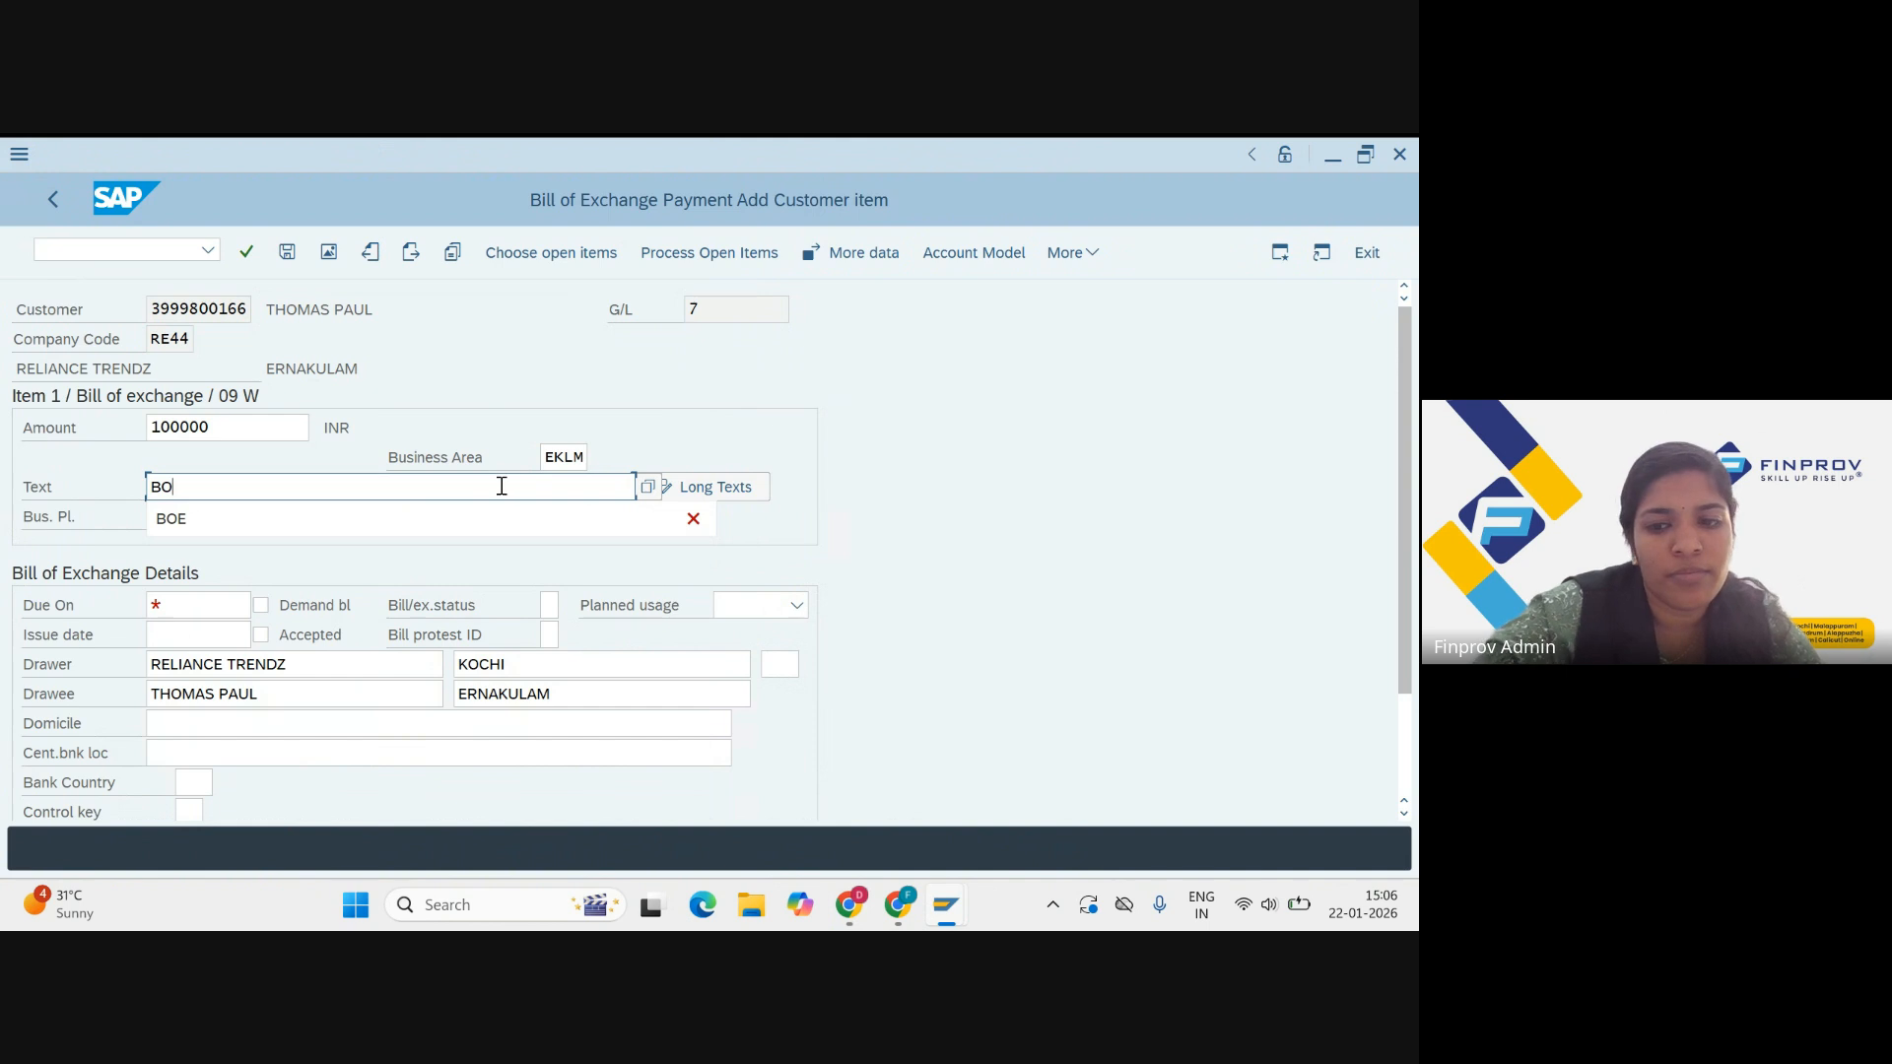
key("BackSpace")
key("BackSpace")
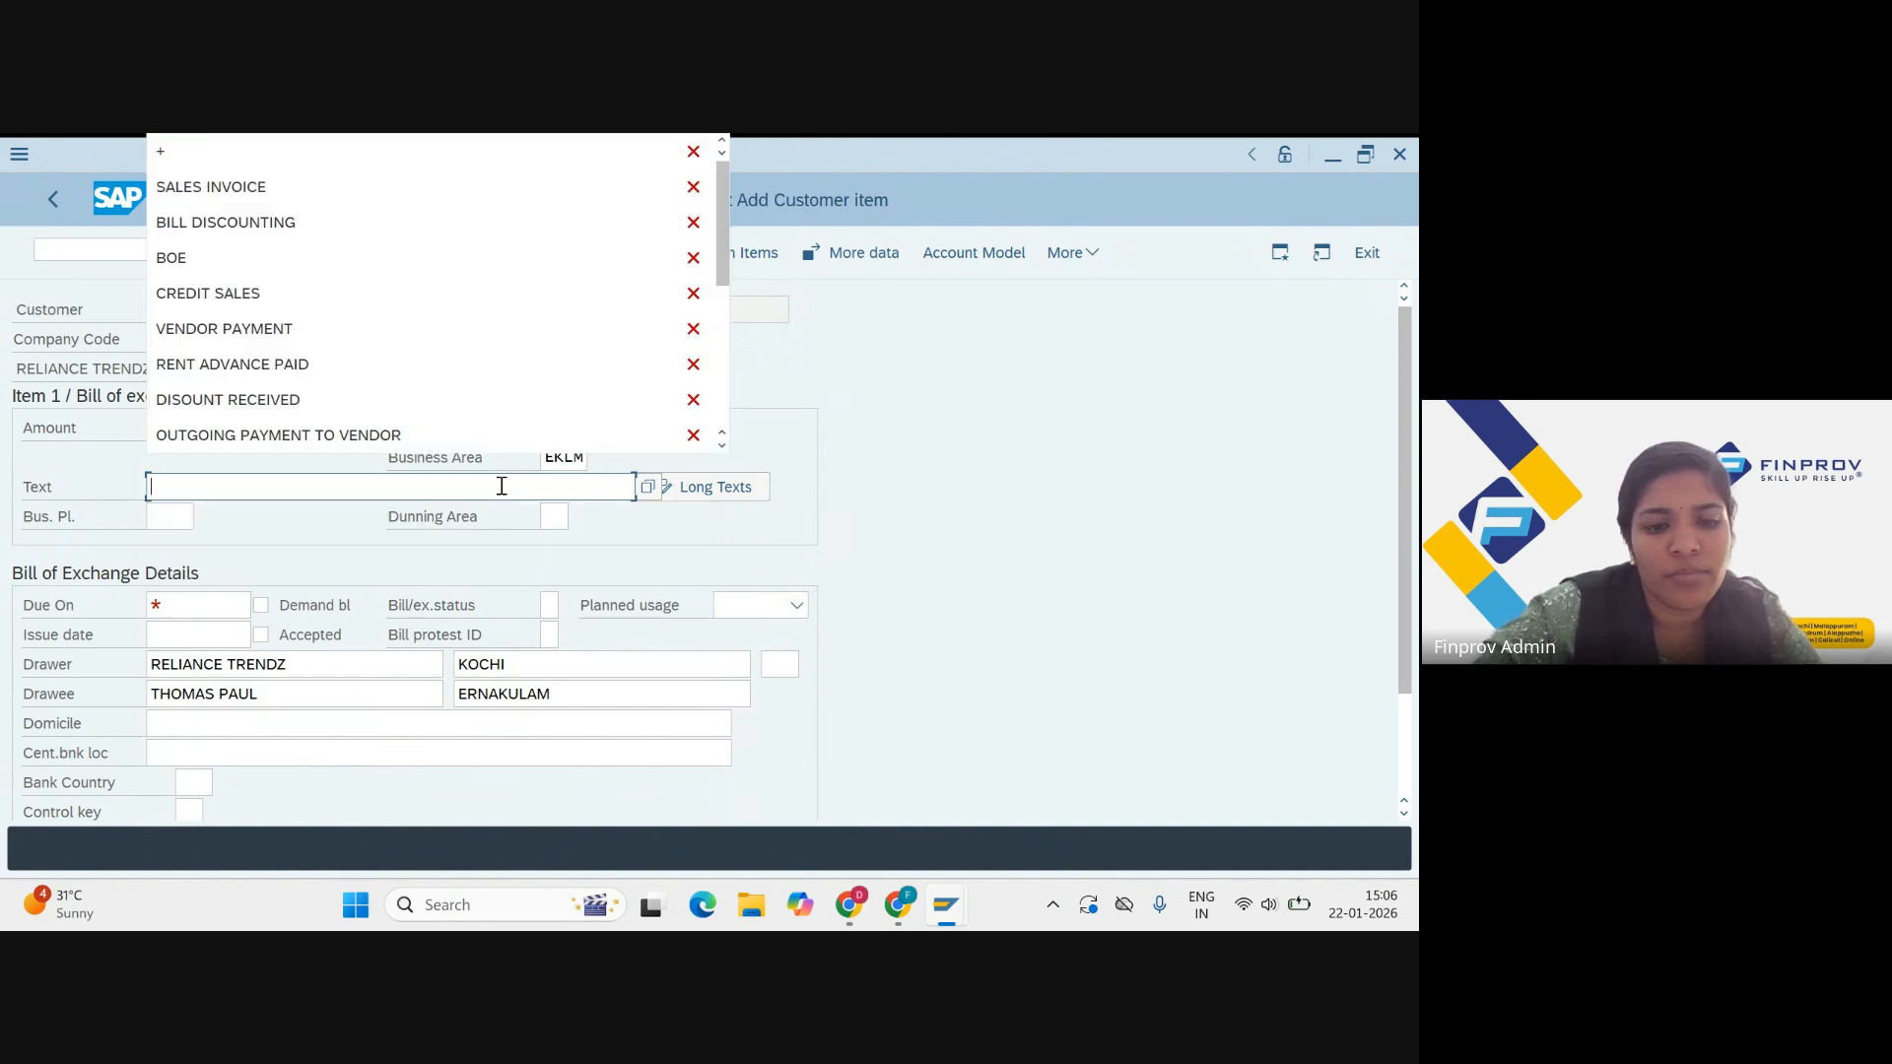
Step: Enter BOE FOE DOC 6009 as the text of the bill of exchange item
type("BO")
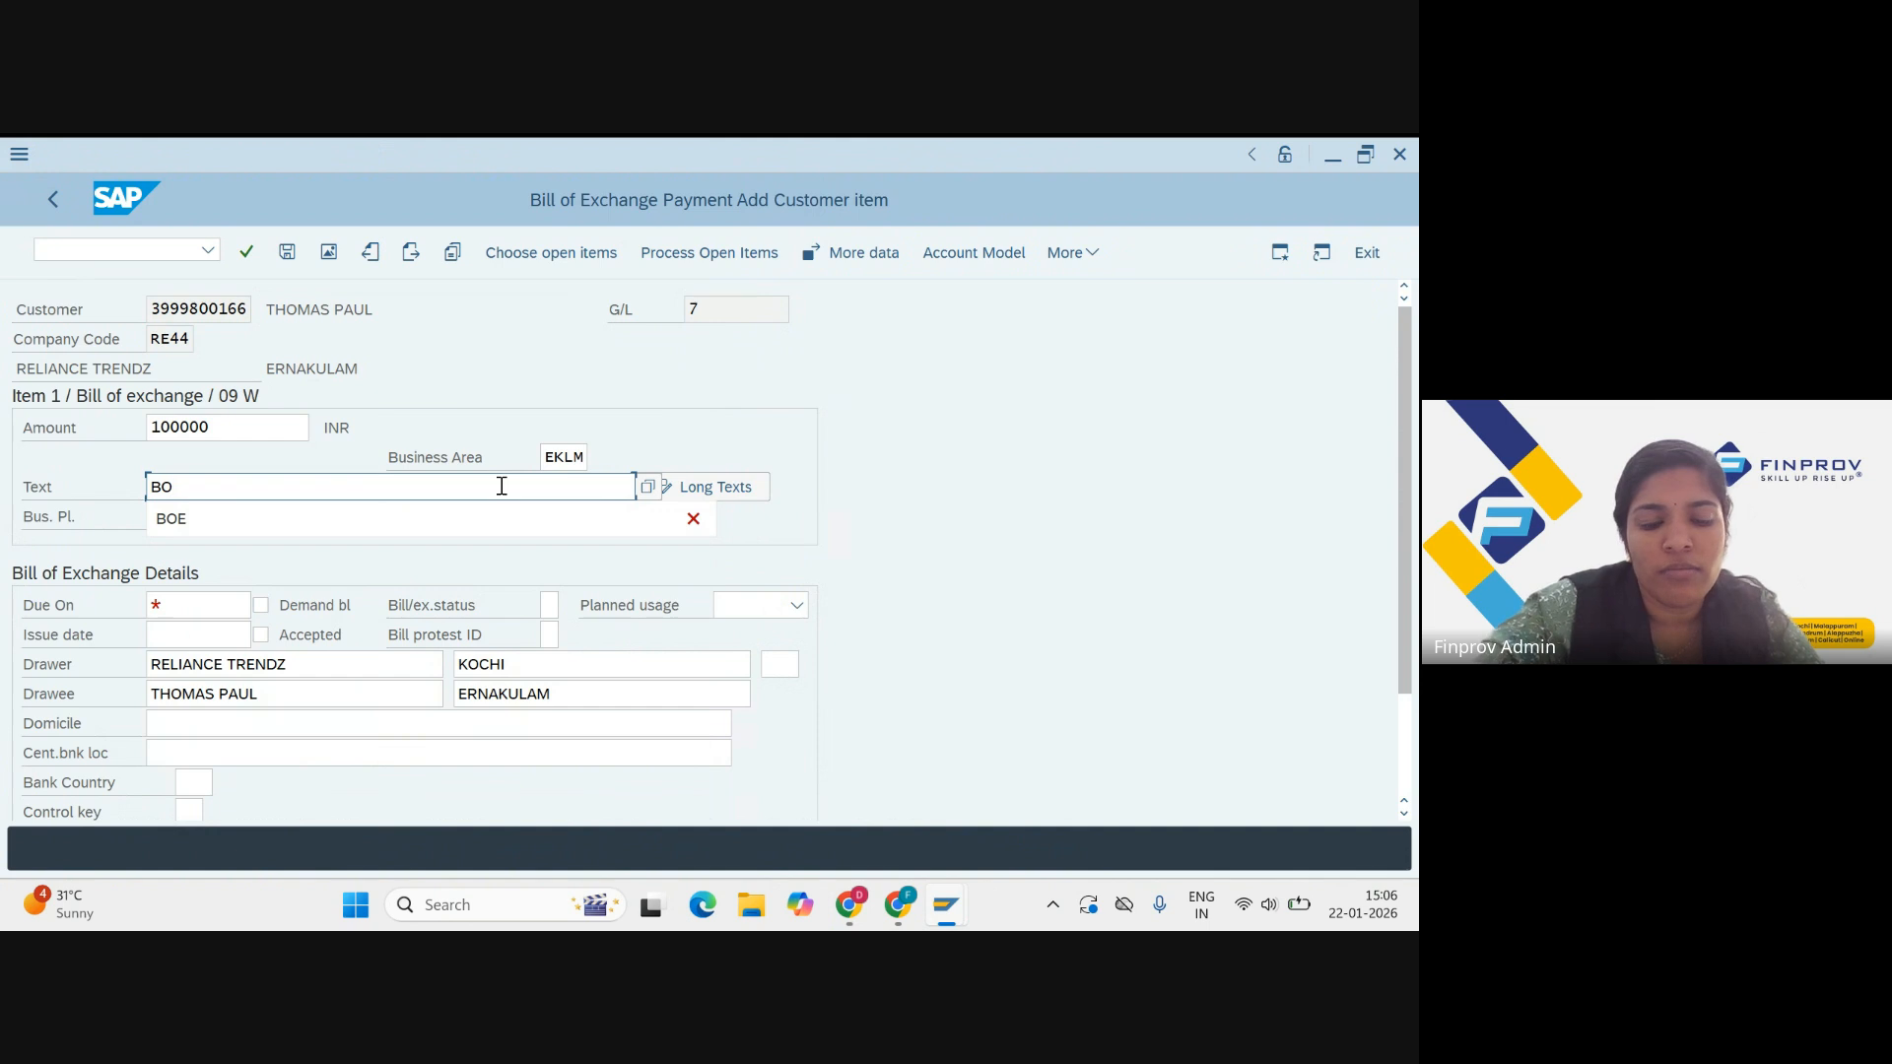
type("E ")
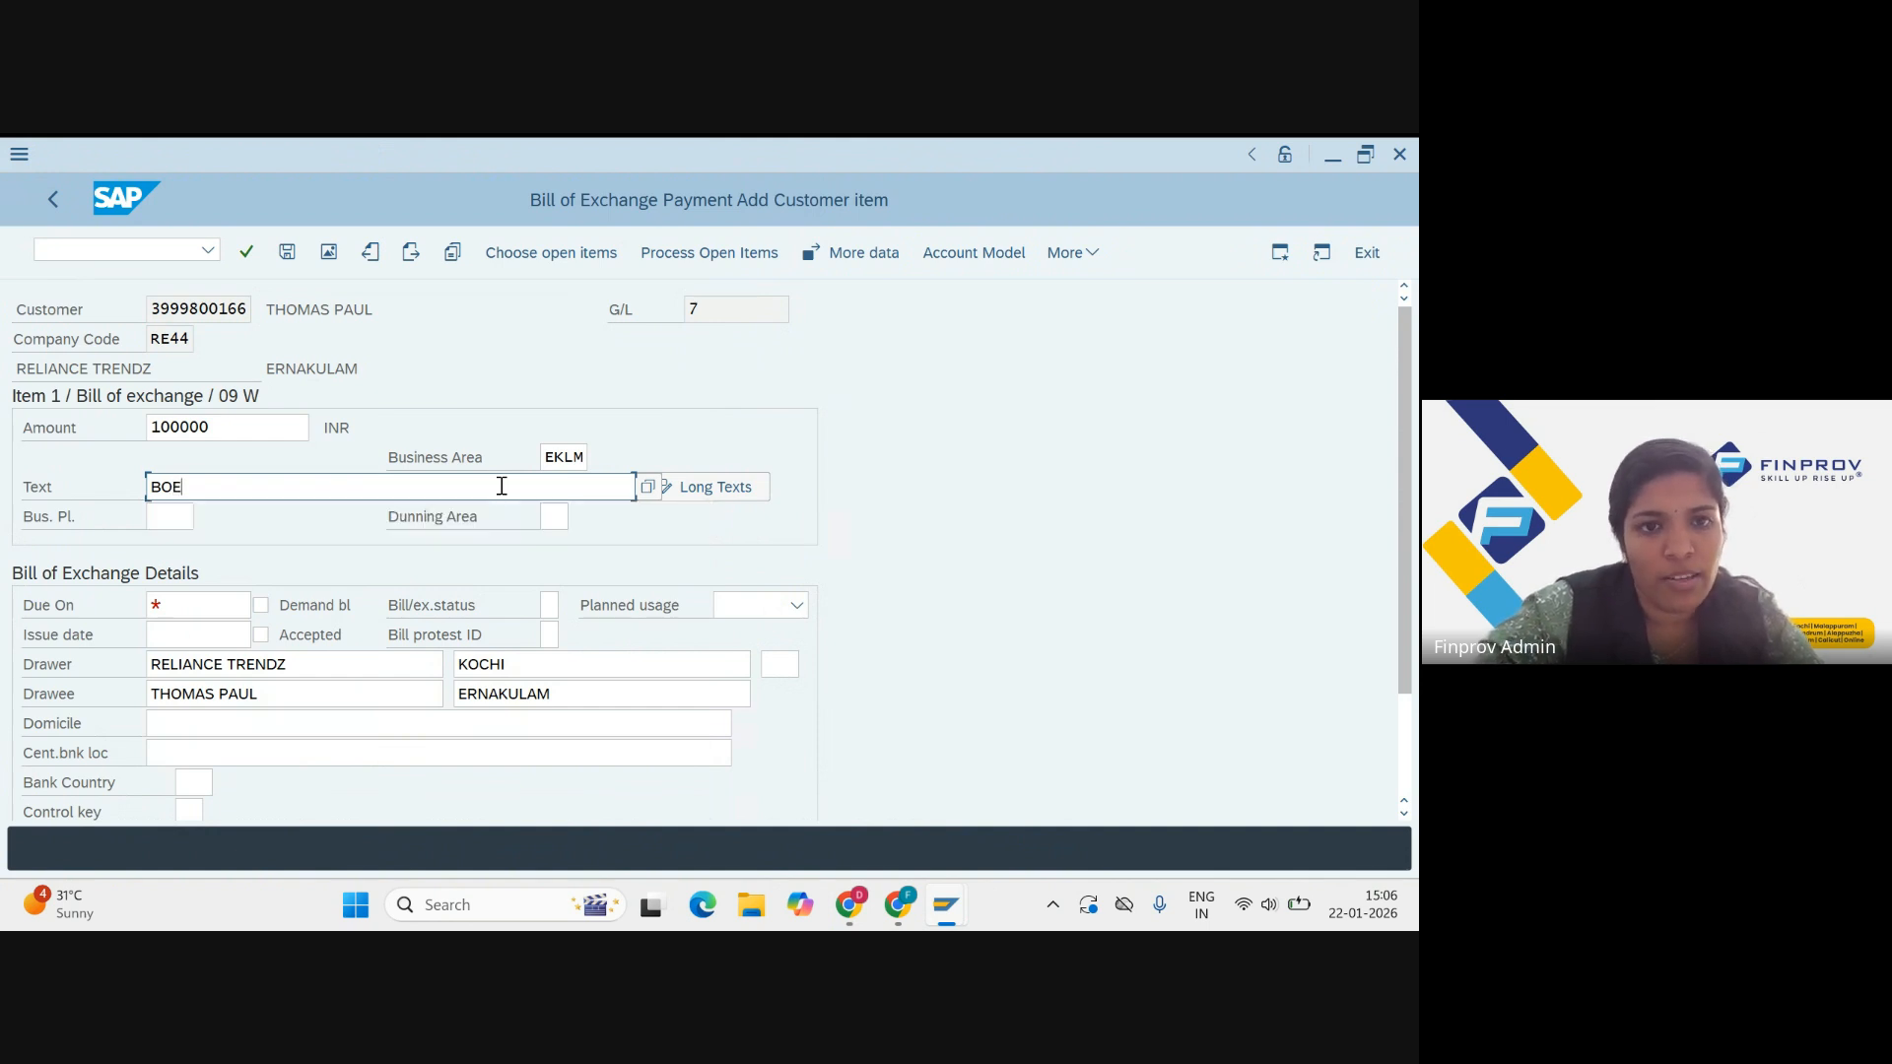
type("FOE")
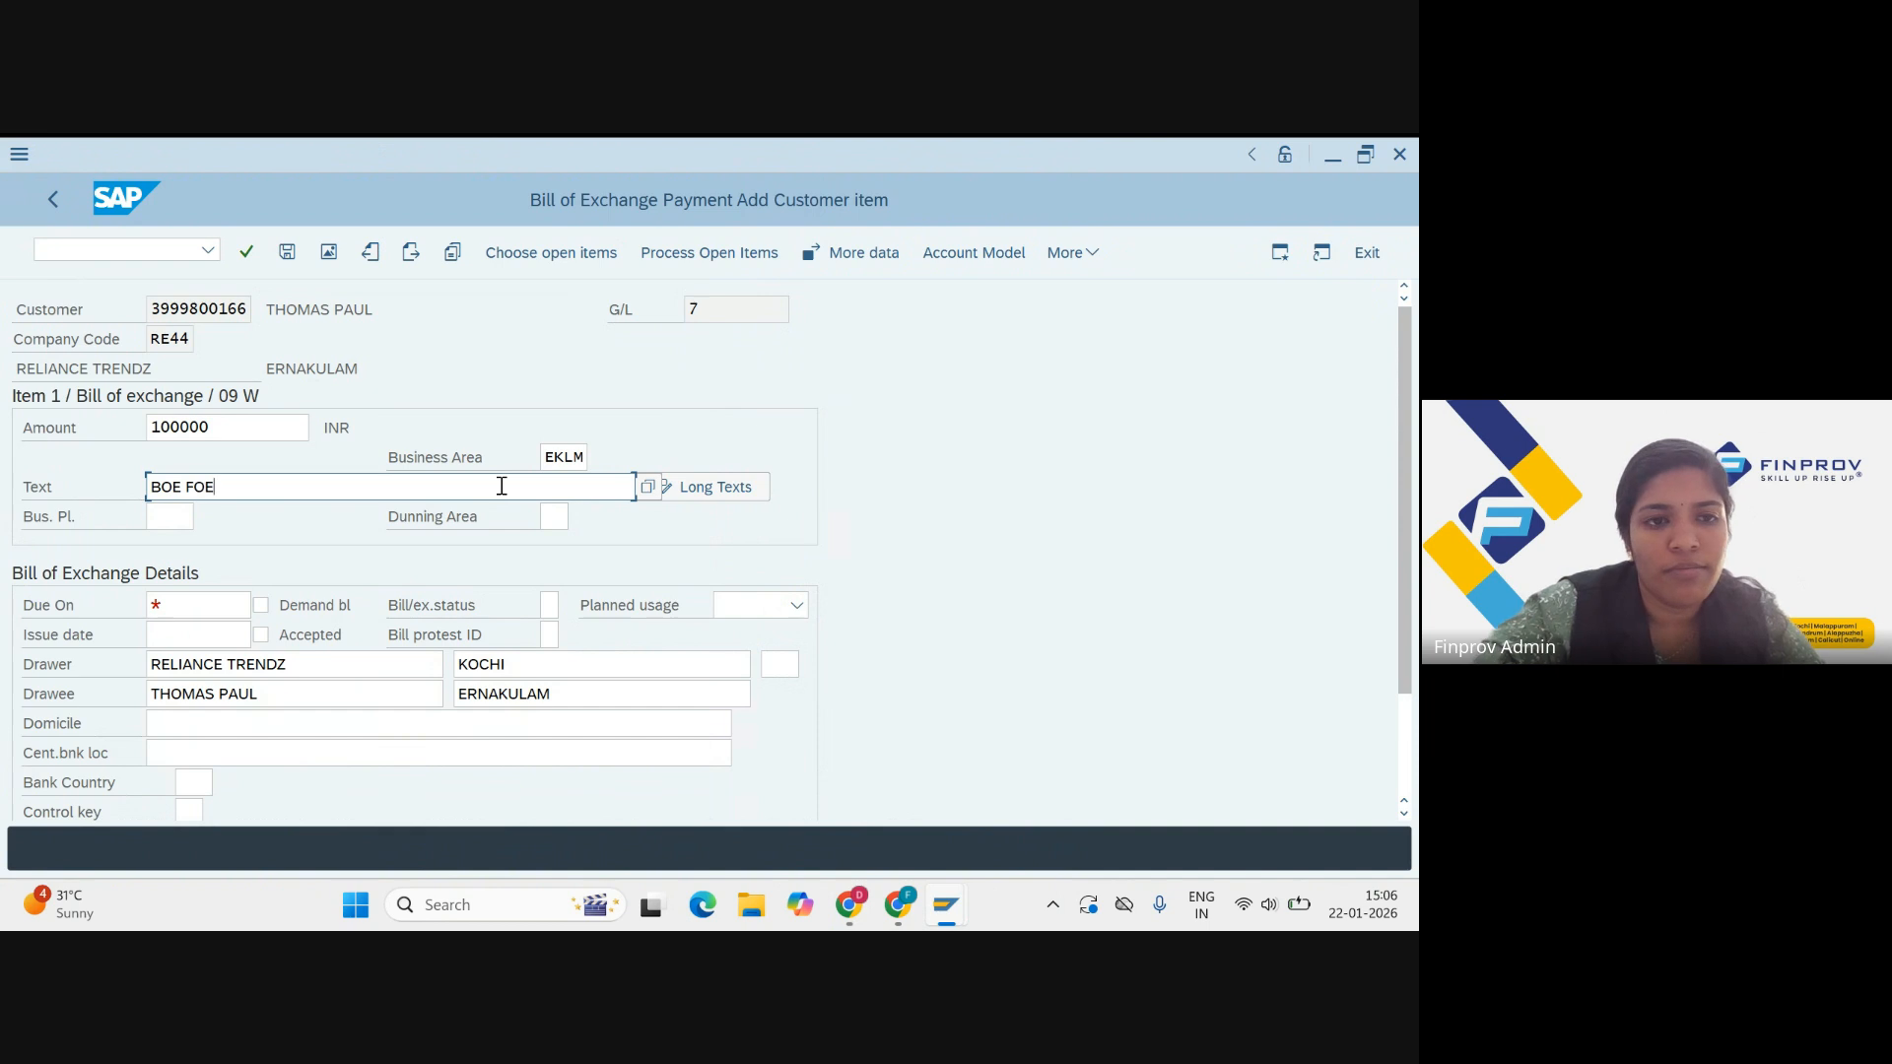
type(" DOC ")
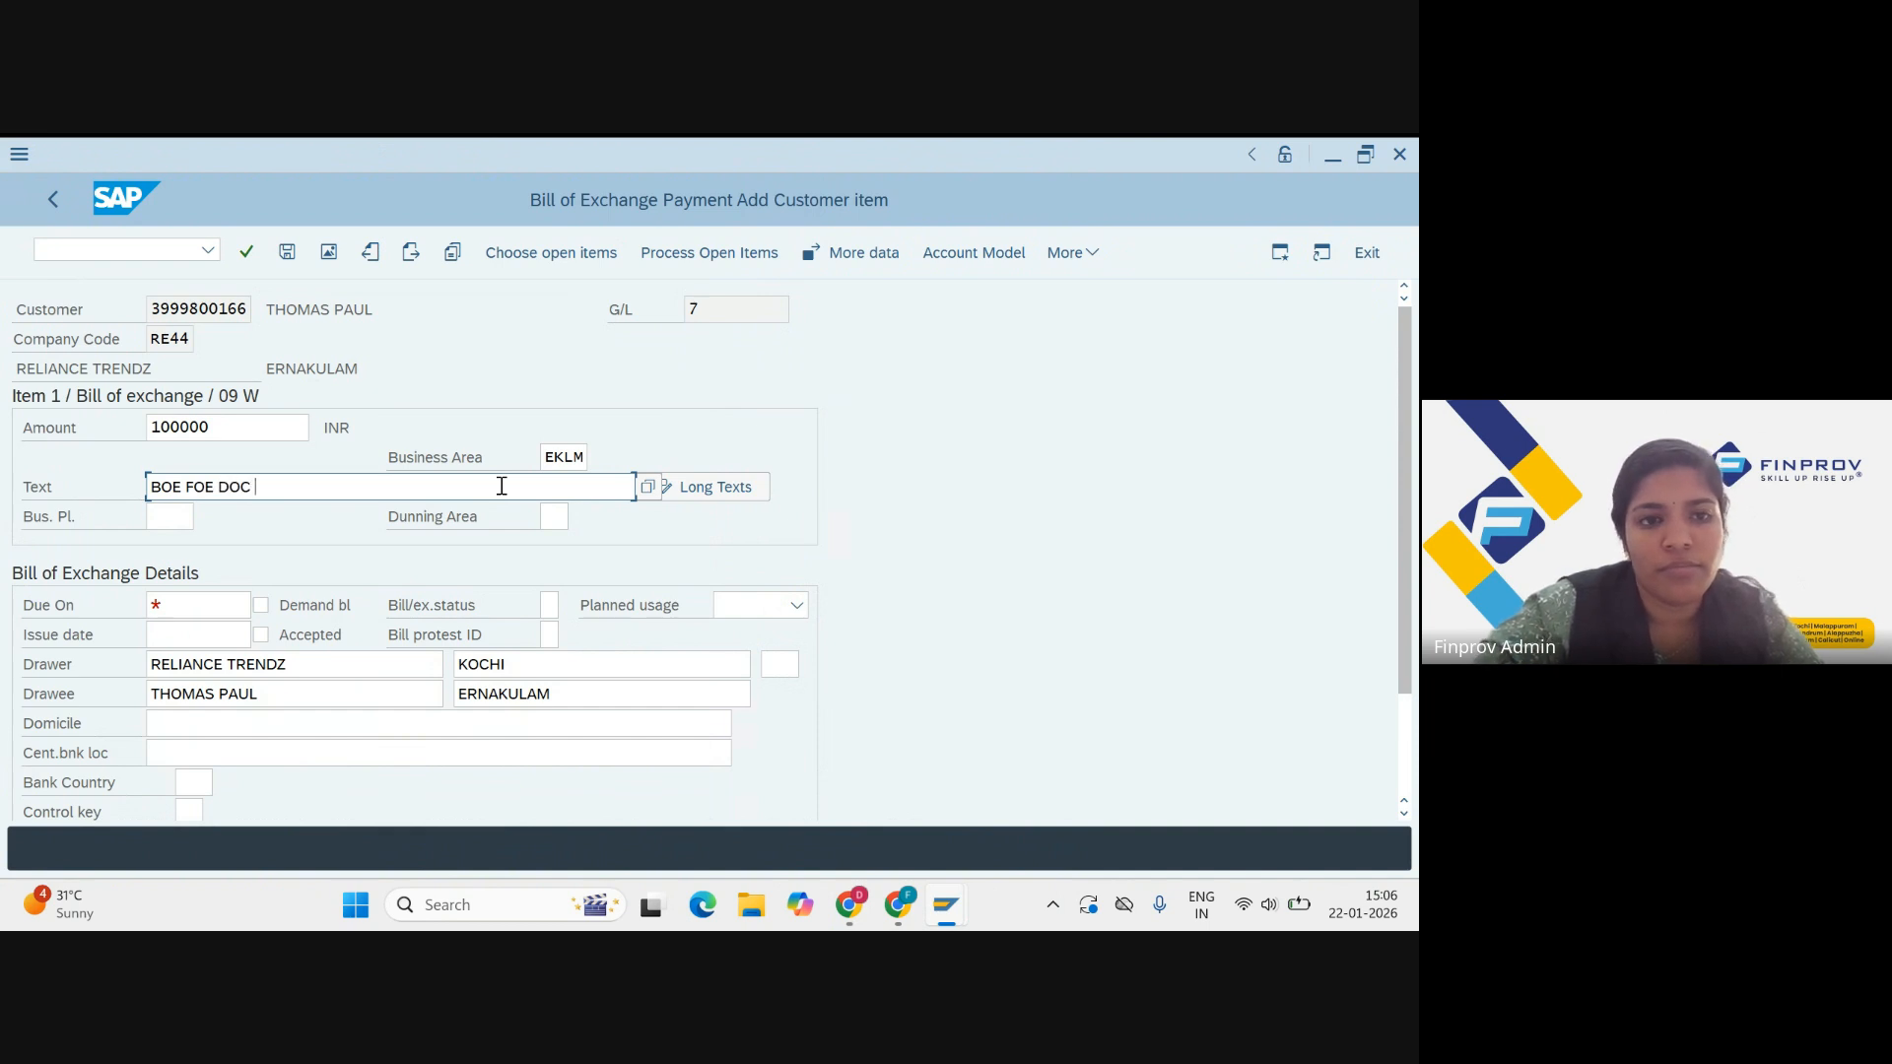
type("6009")
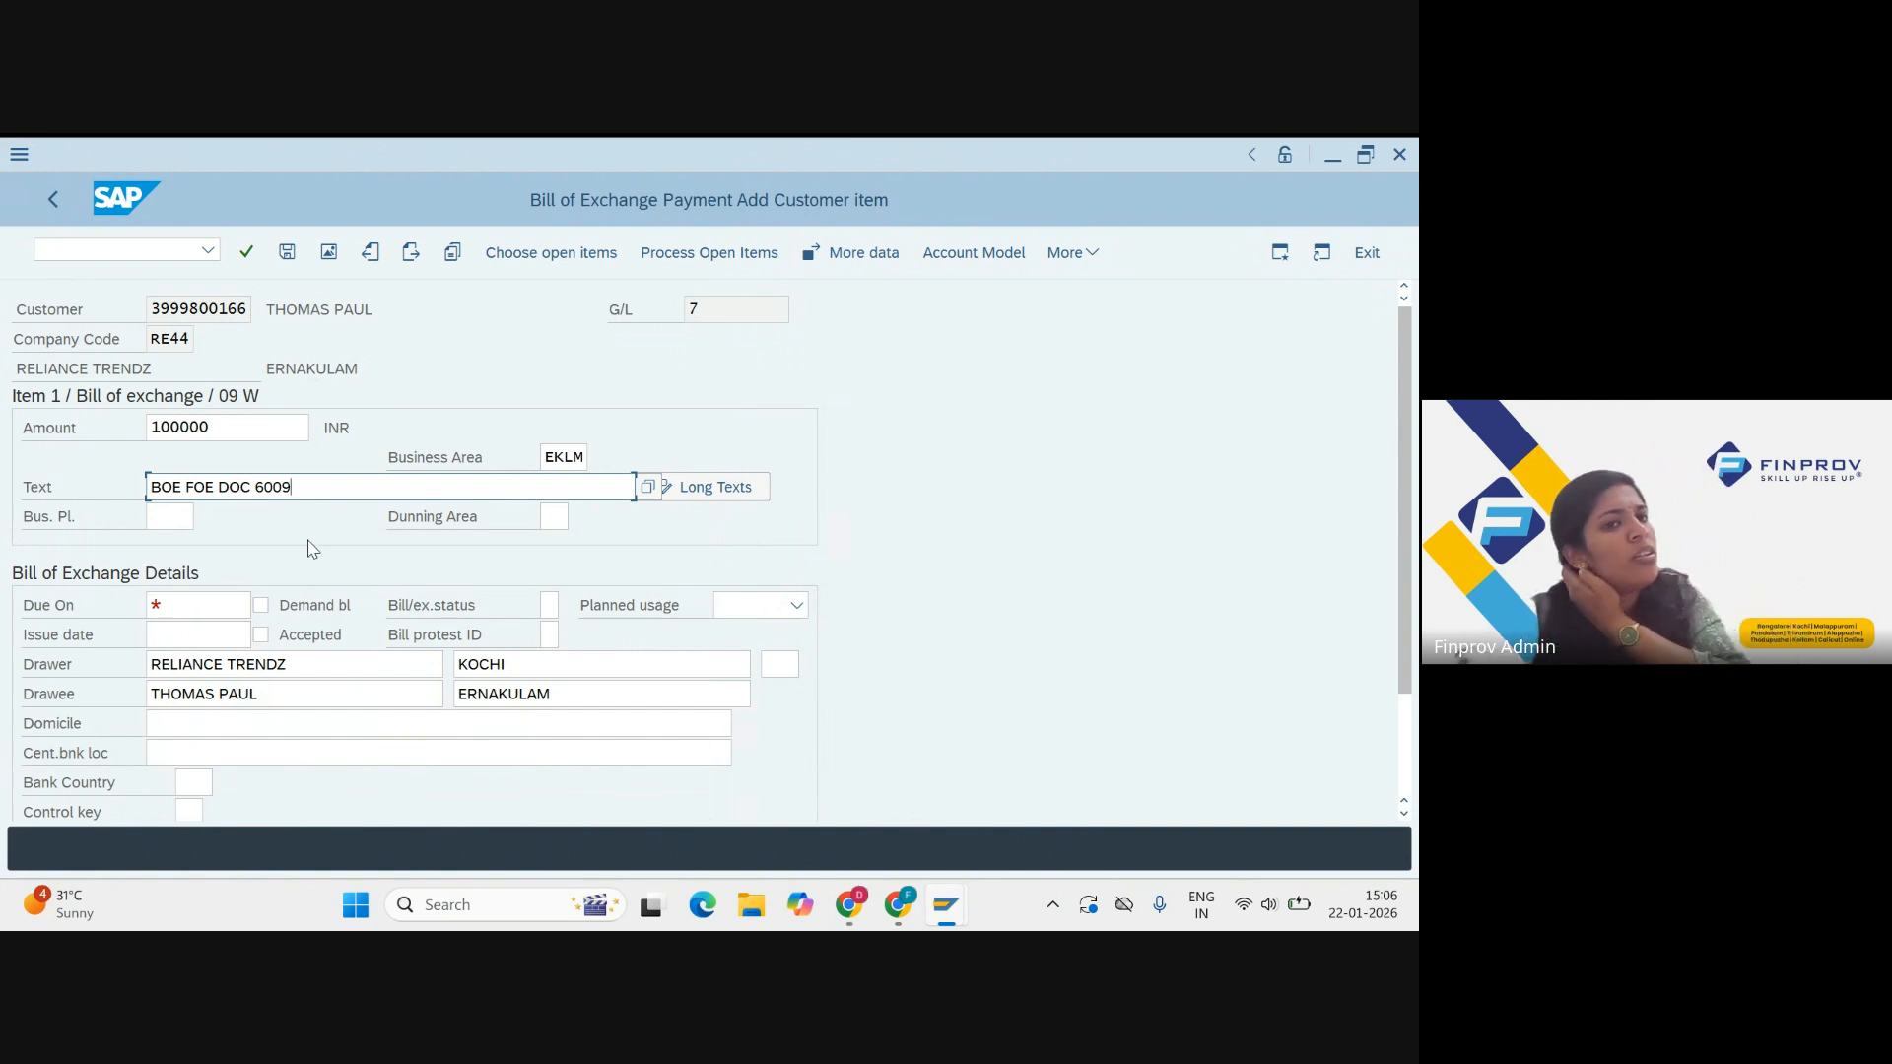
Step: Set the bill of exchange due date to 25.1.26 and the planned usage to Discounting
left_click(209, 604)
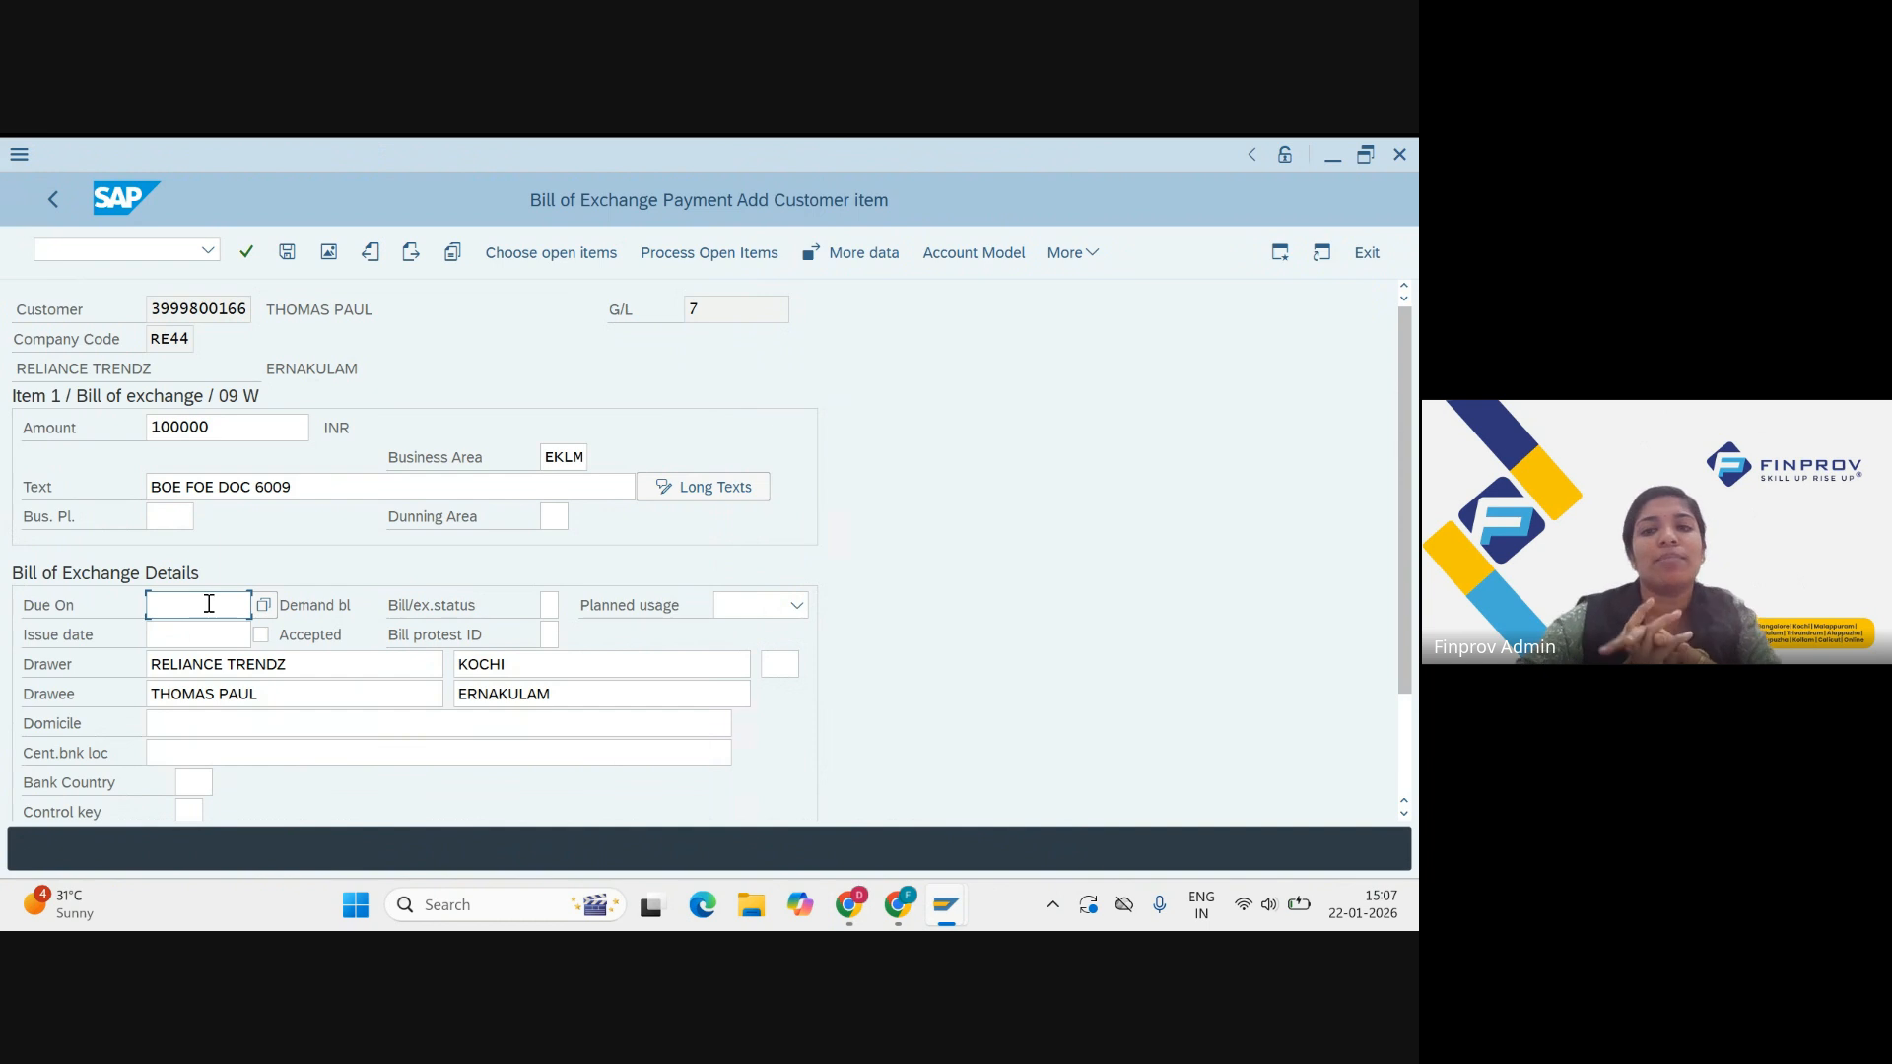
type("25")
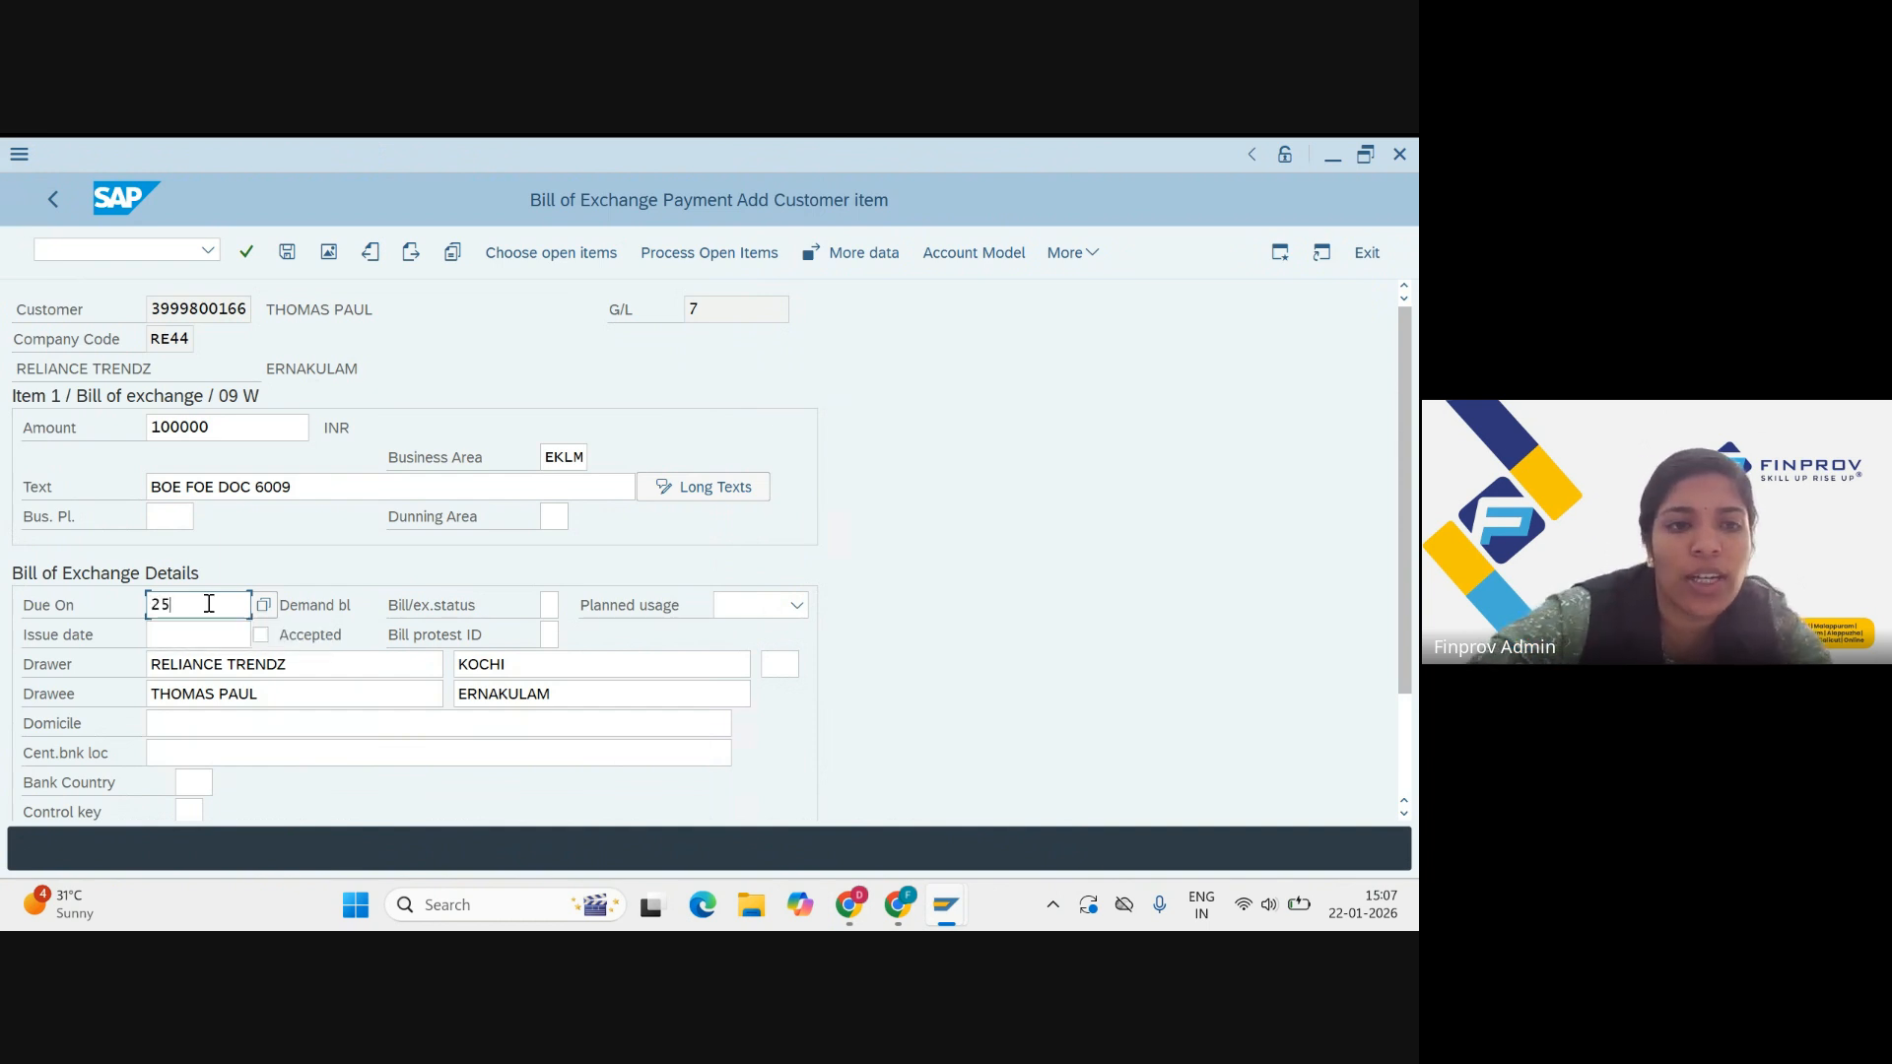
type(".1.2")
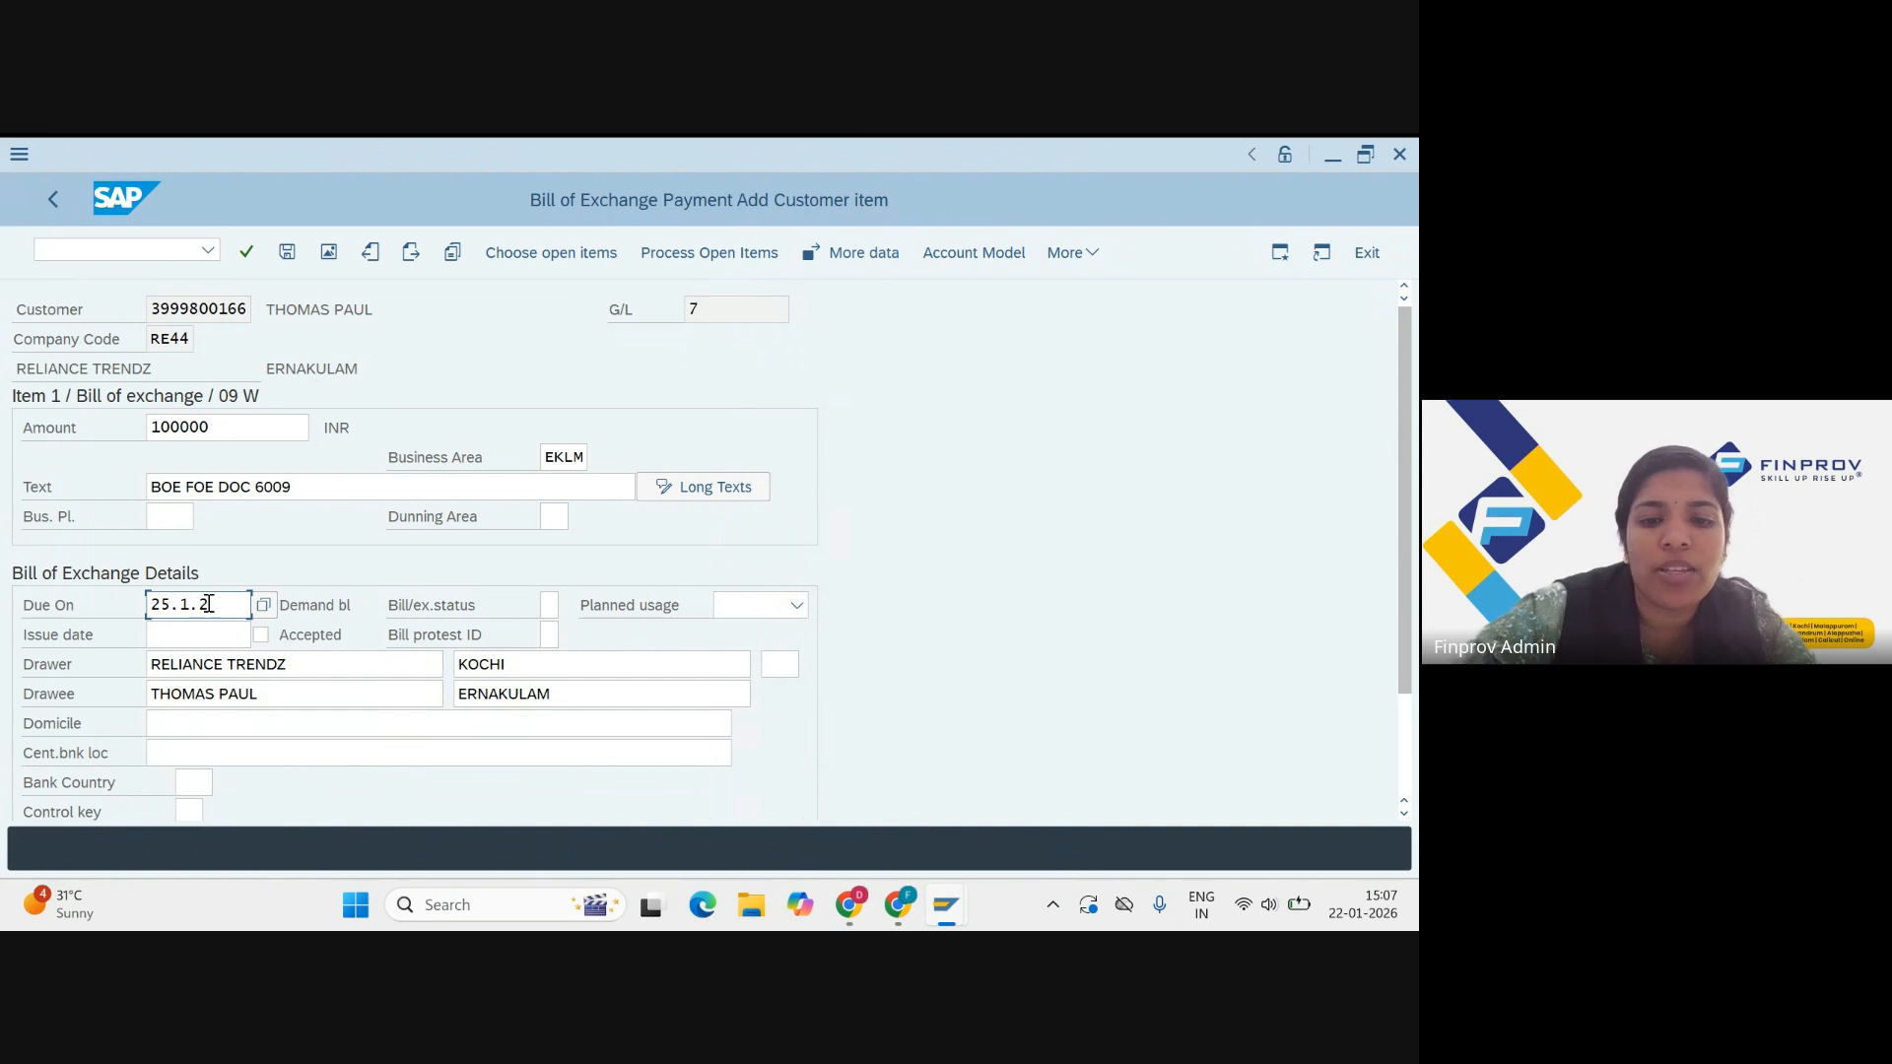
type("6")
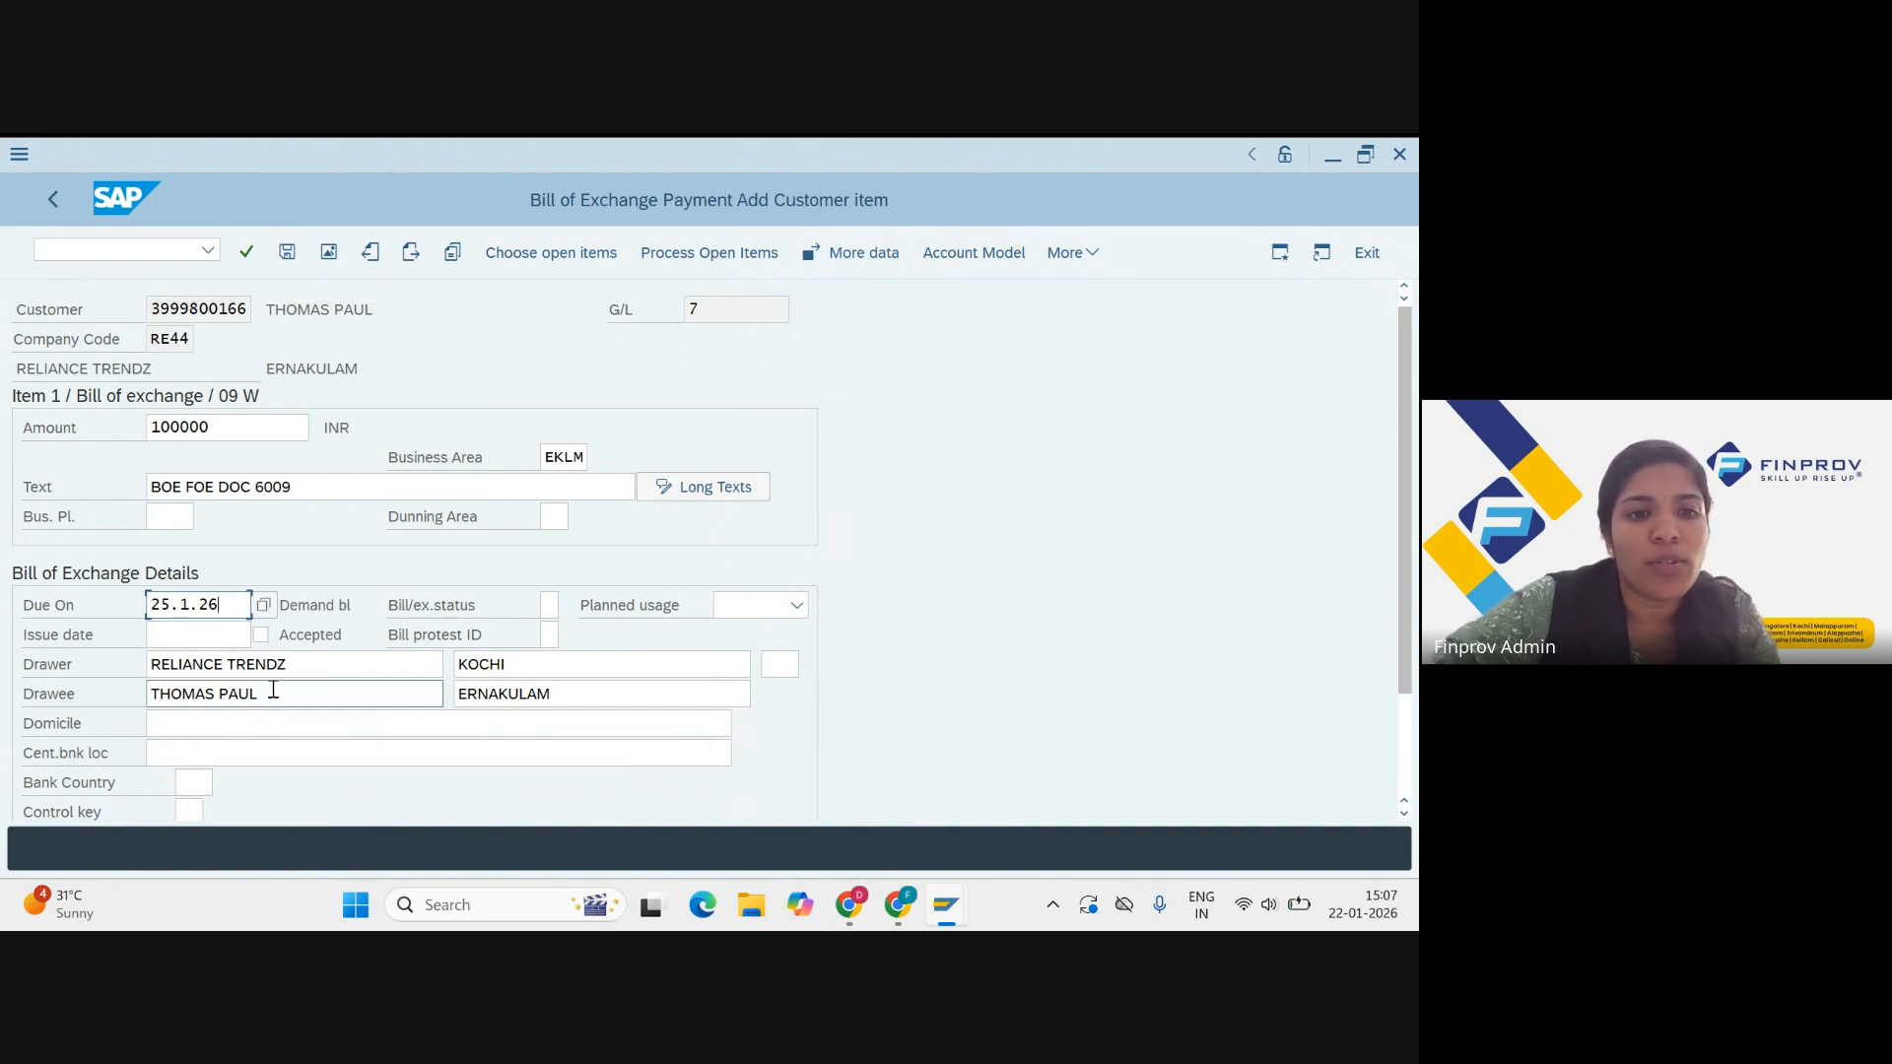
scroll(273, 691, "down", 2)
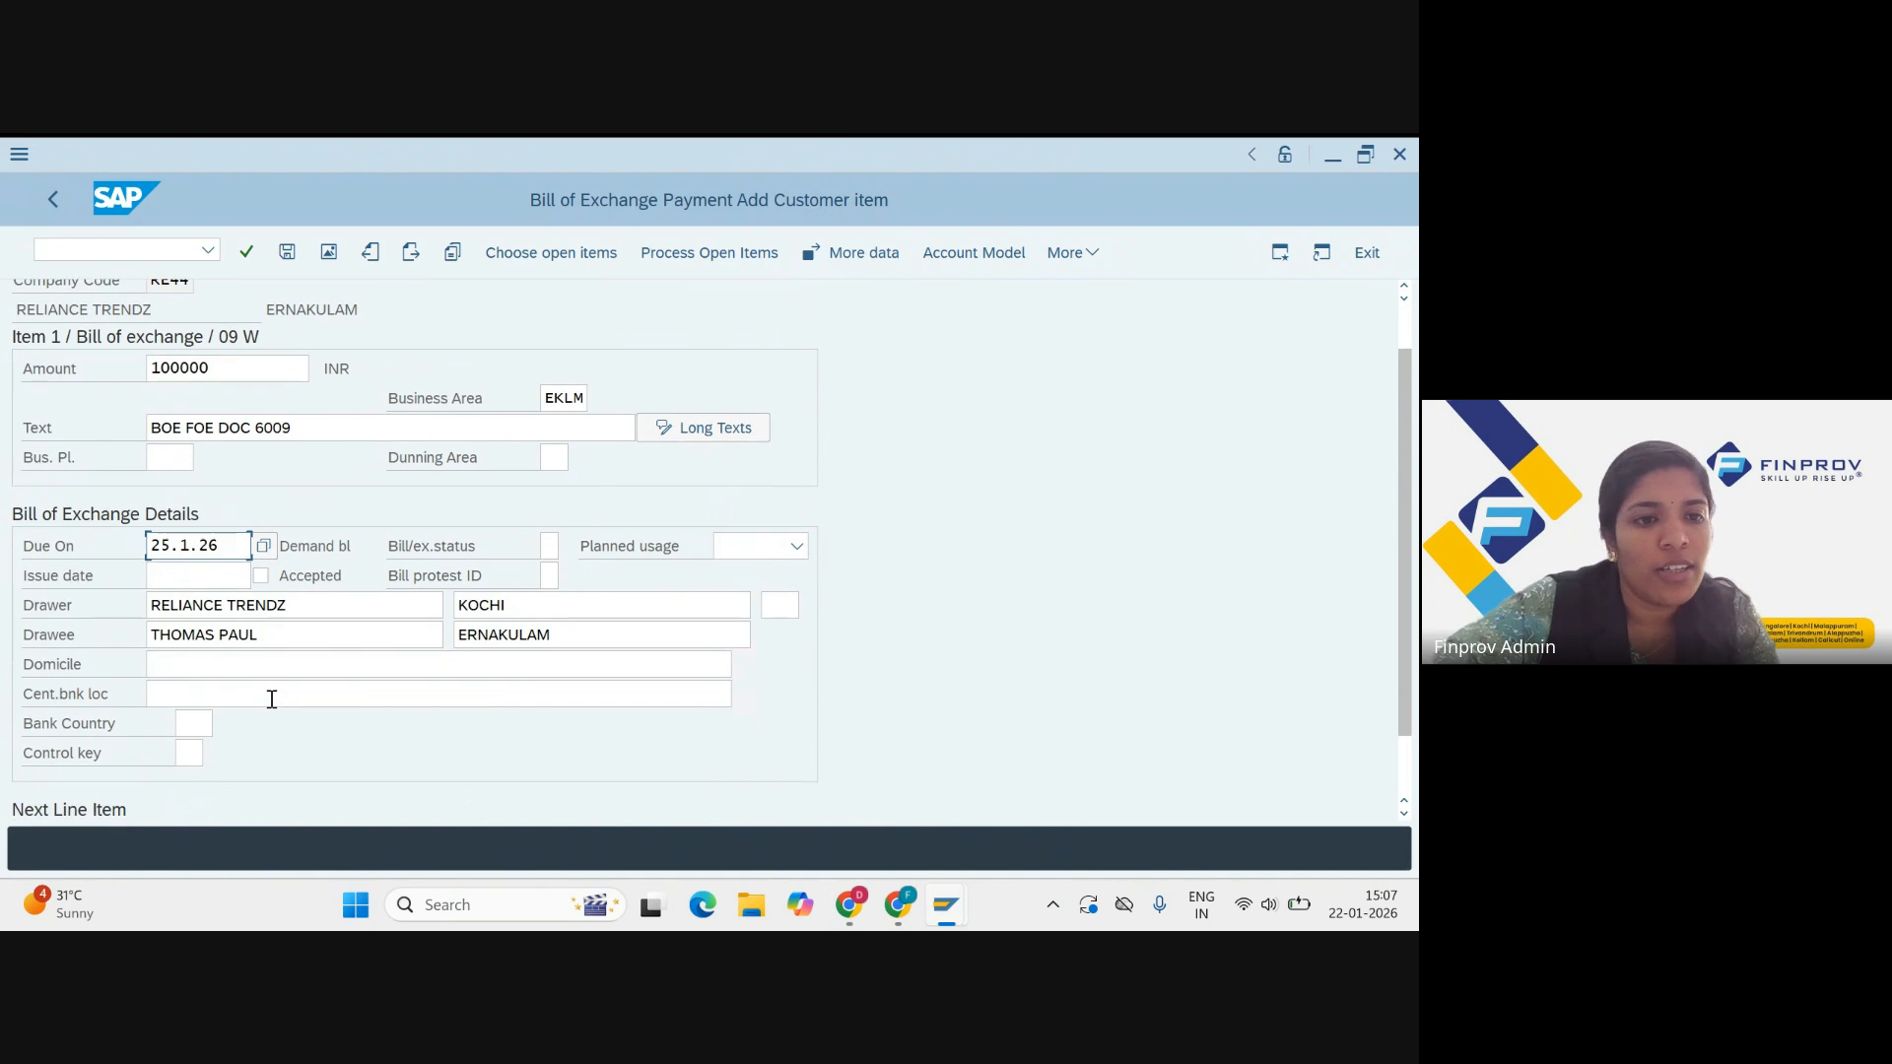
scroll(272, 699, "down", 3)
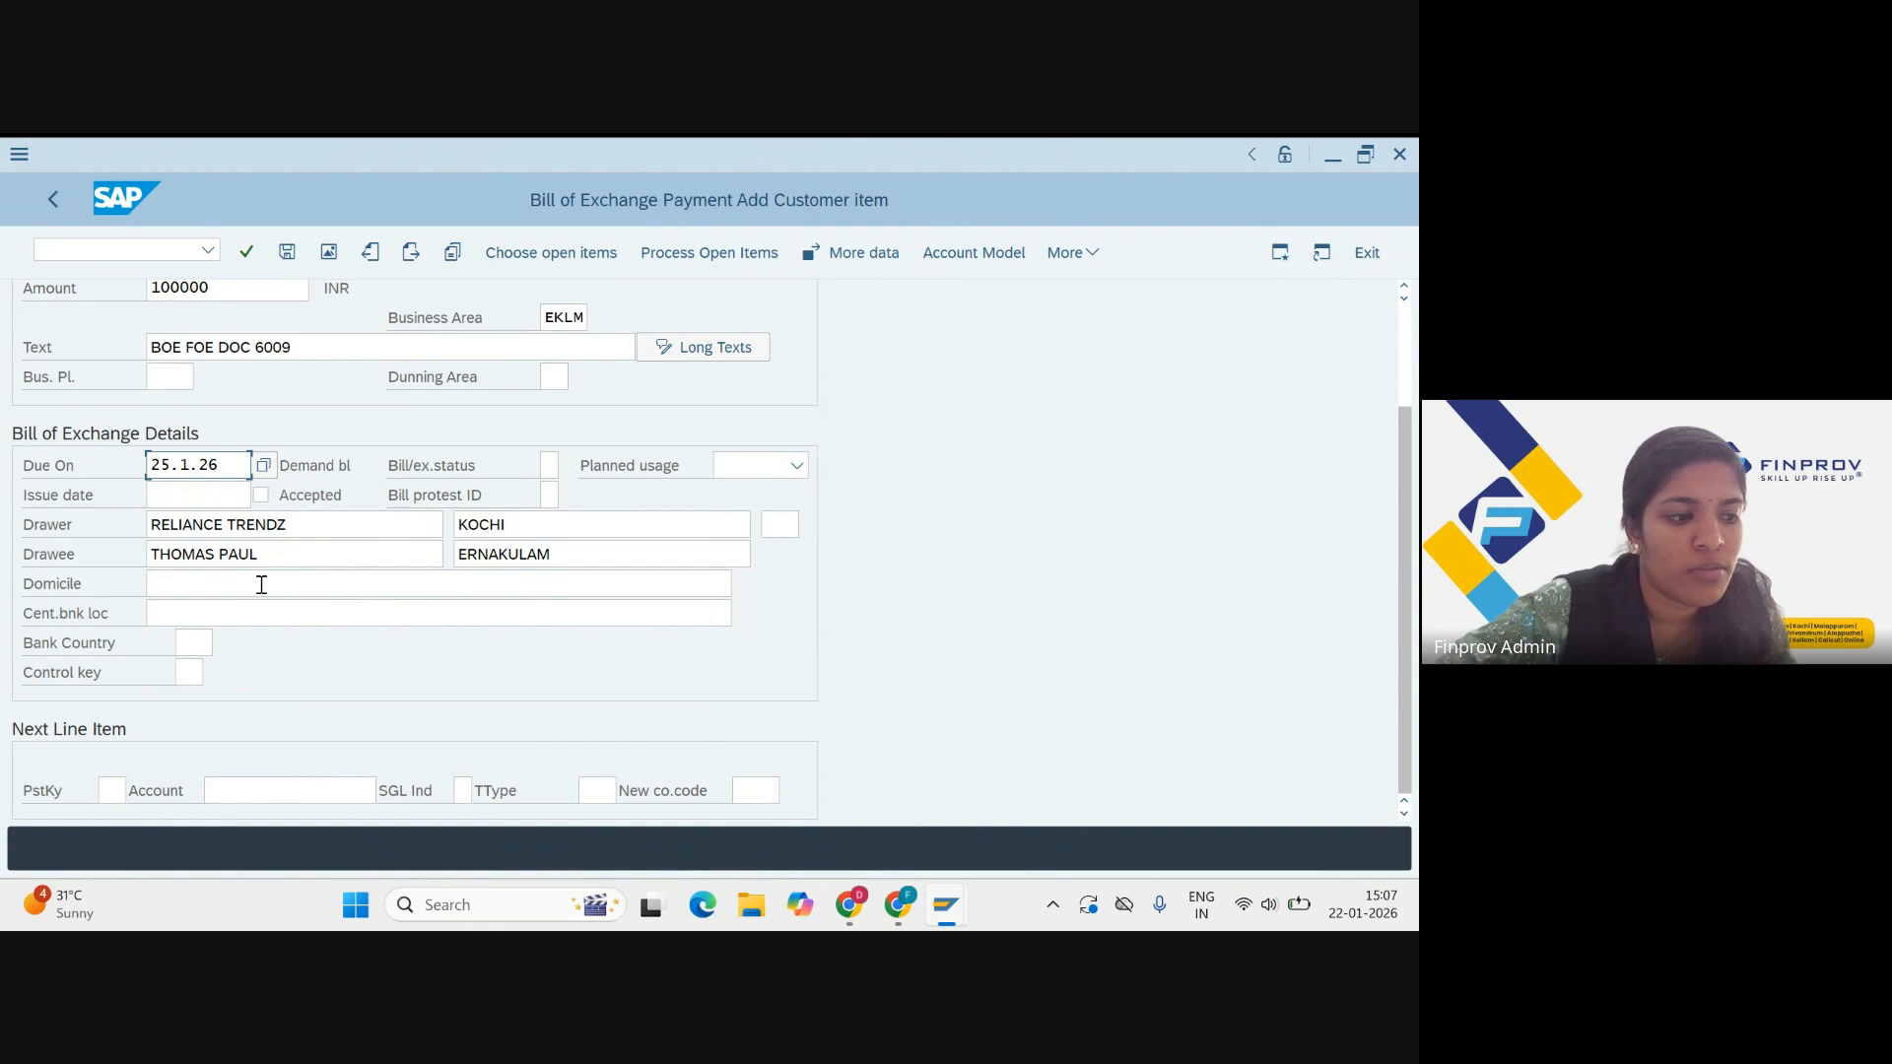
left_click(749, 469)
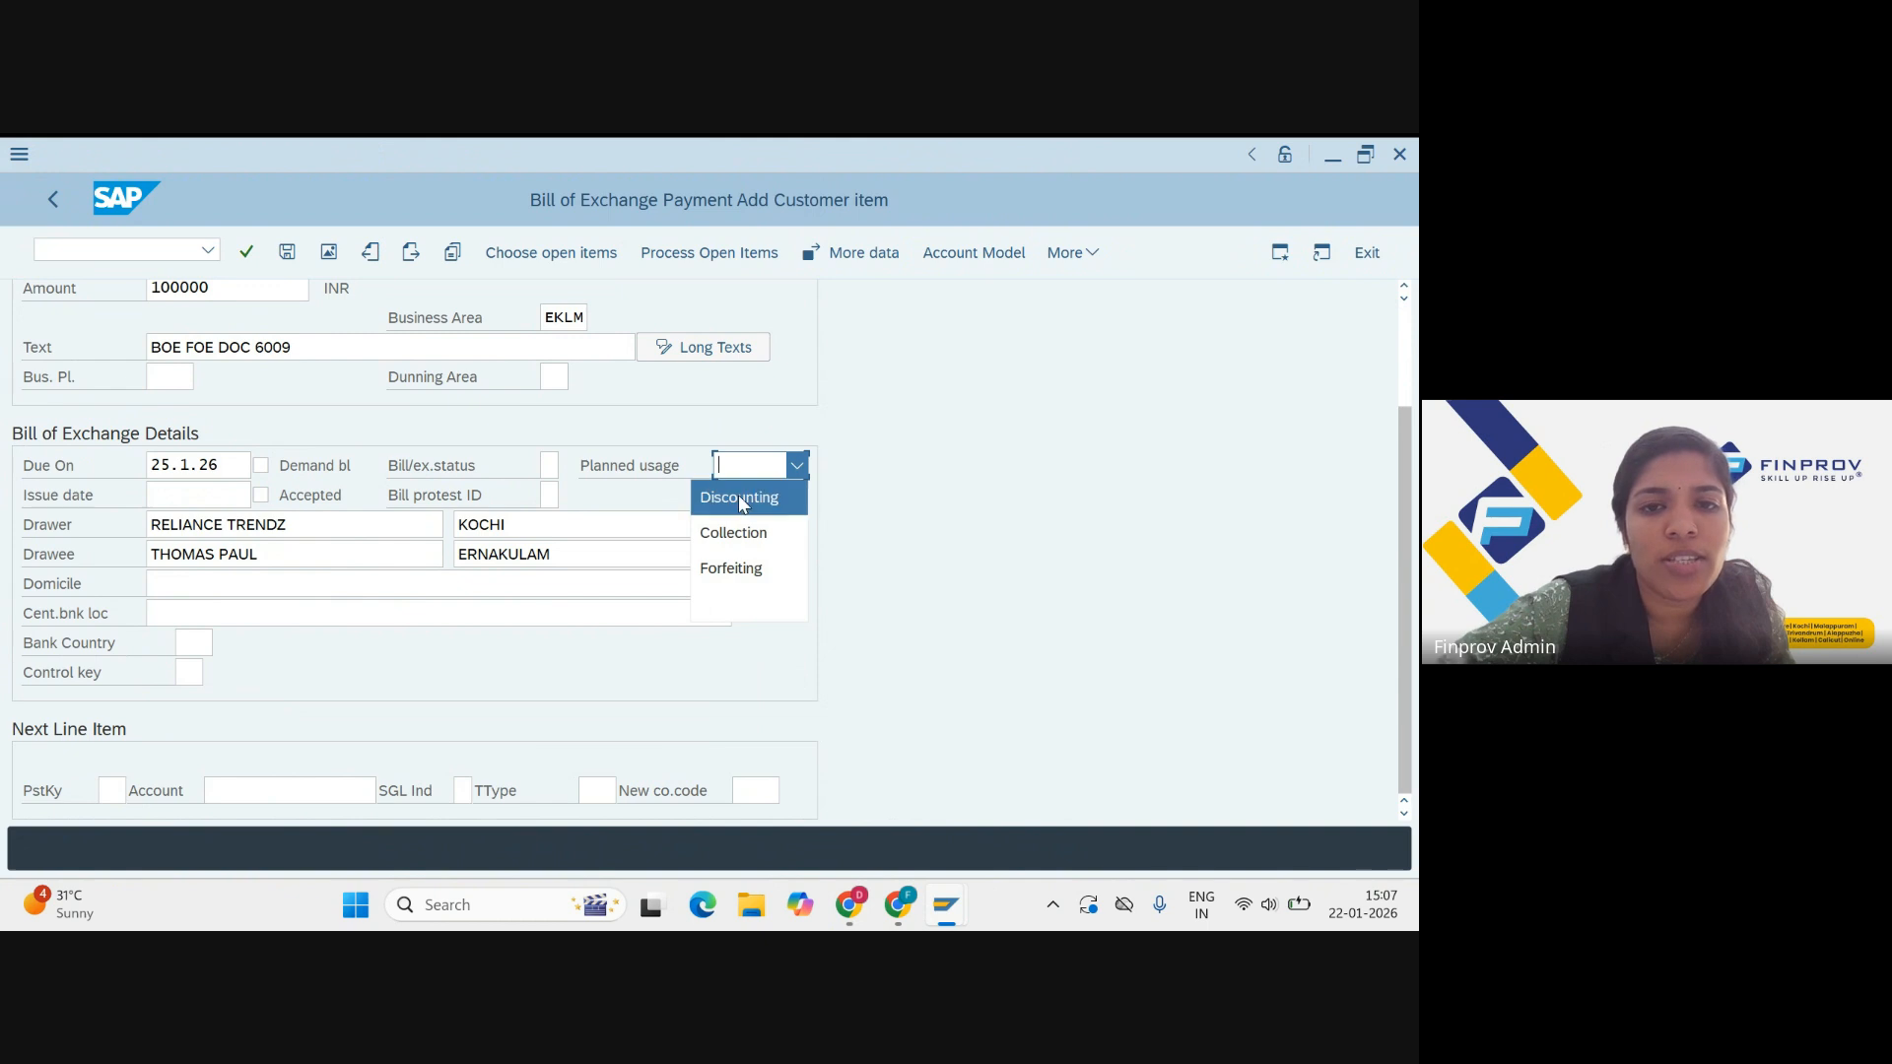
left_click(743, 500)
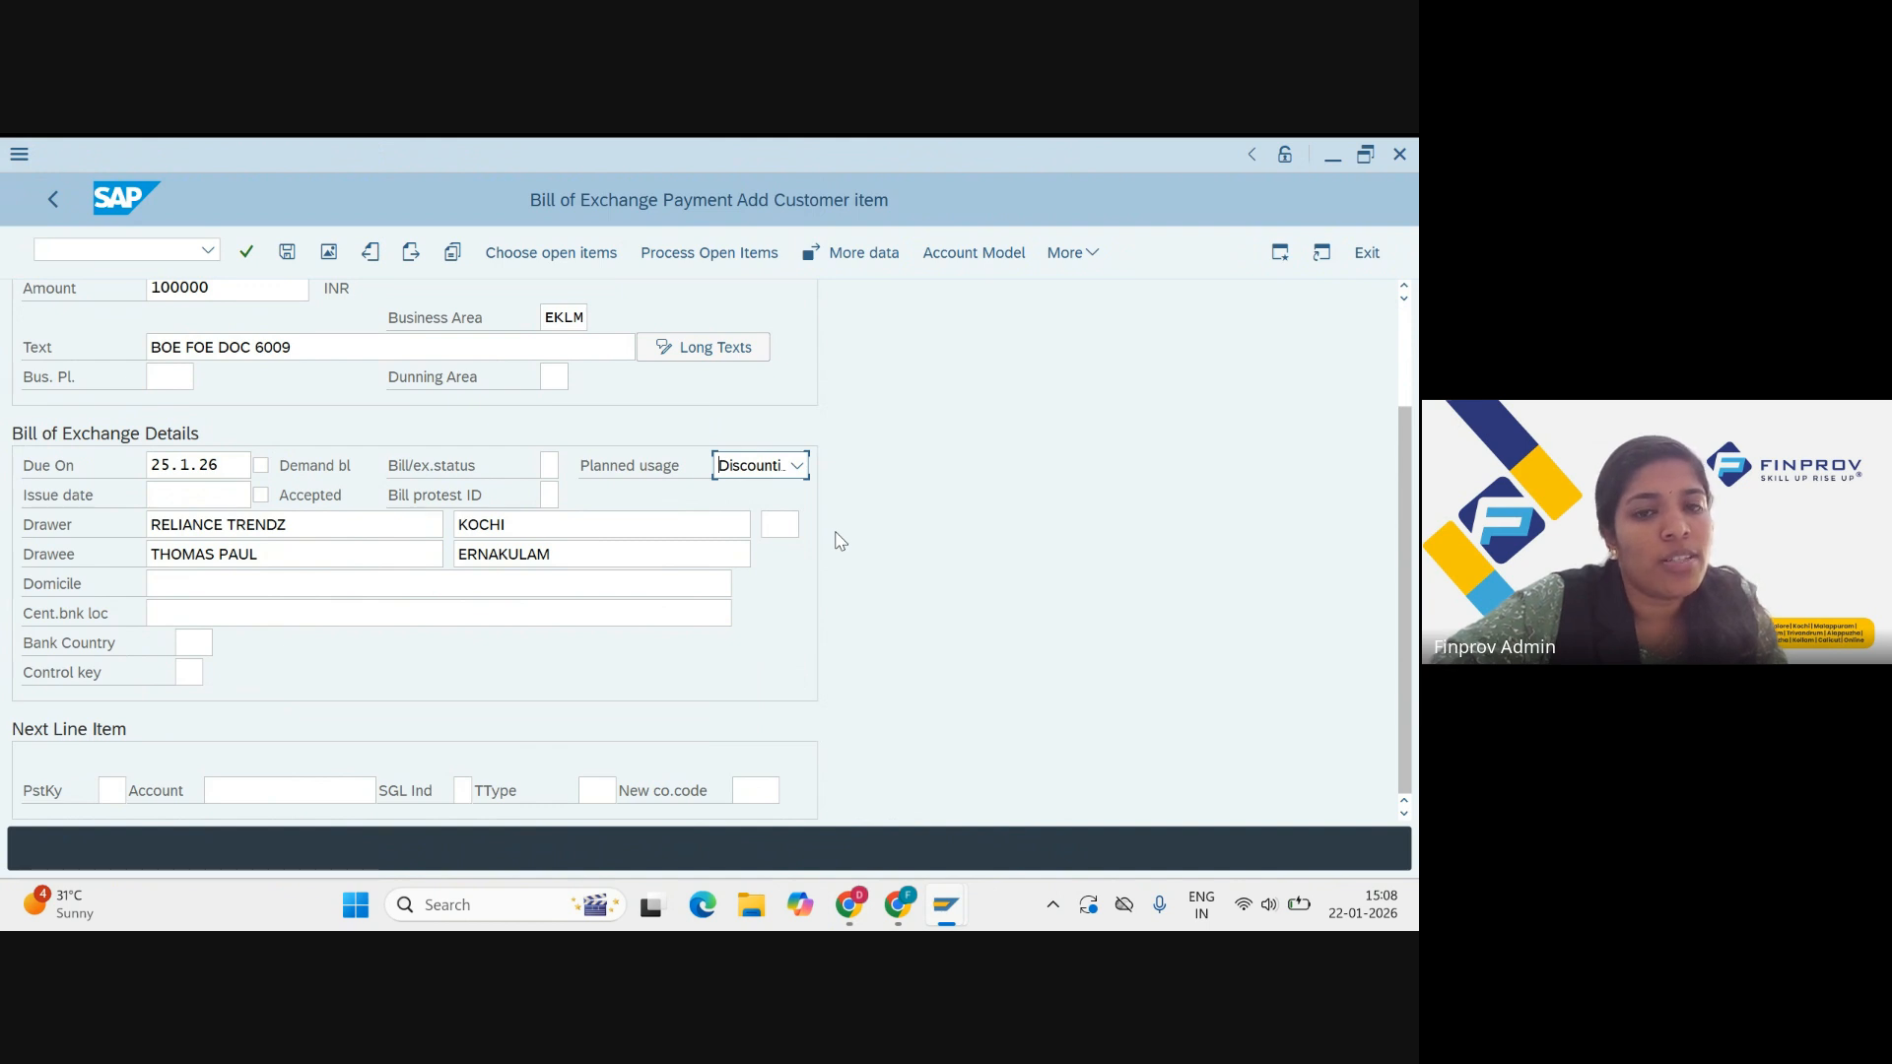
Step: Choose the customer's open items in company code RE44 with no additional selection and open them for processing
scroll(773, 444, "up", 1)
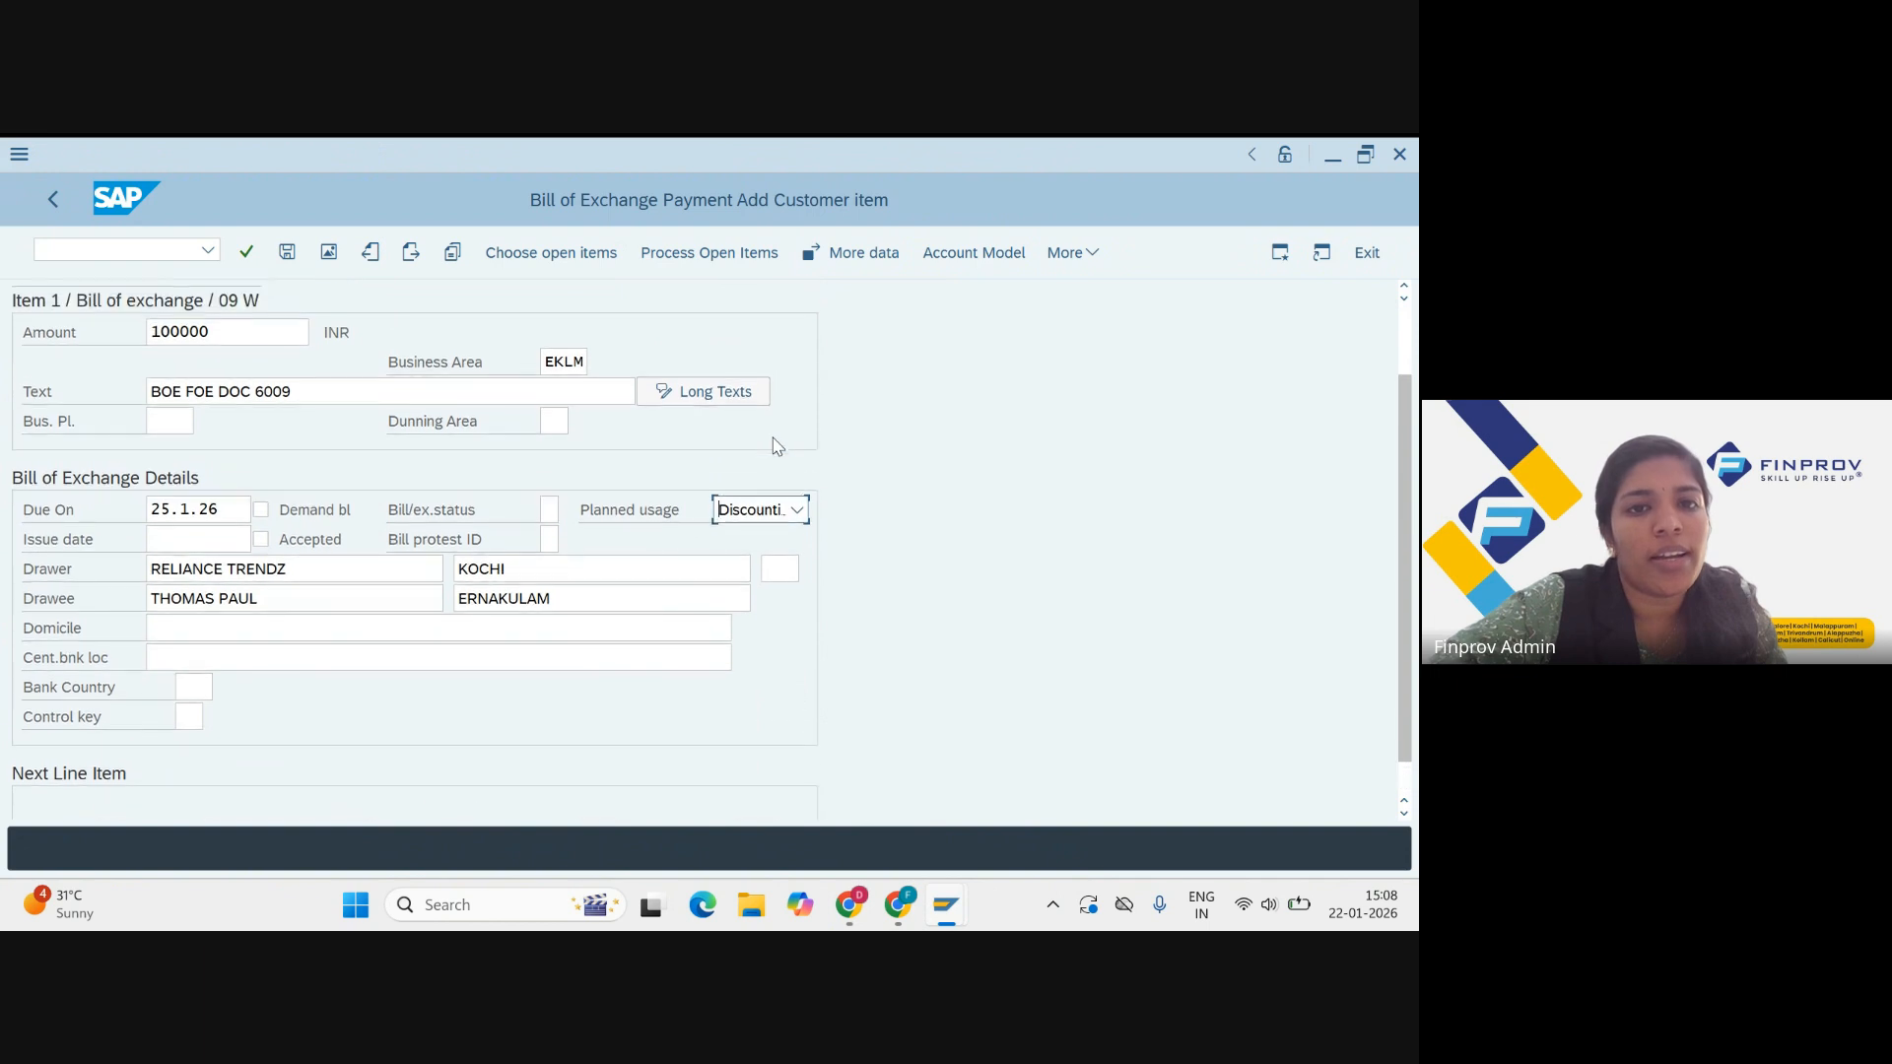
scroll(774, 445, "up", 1)
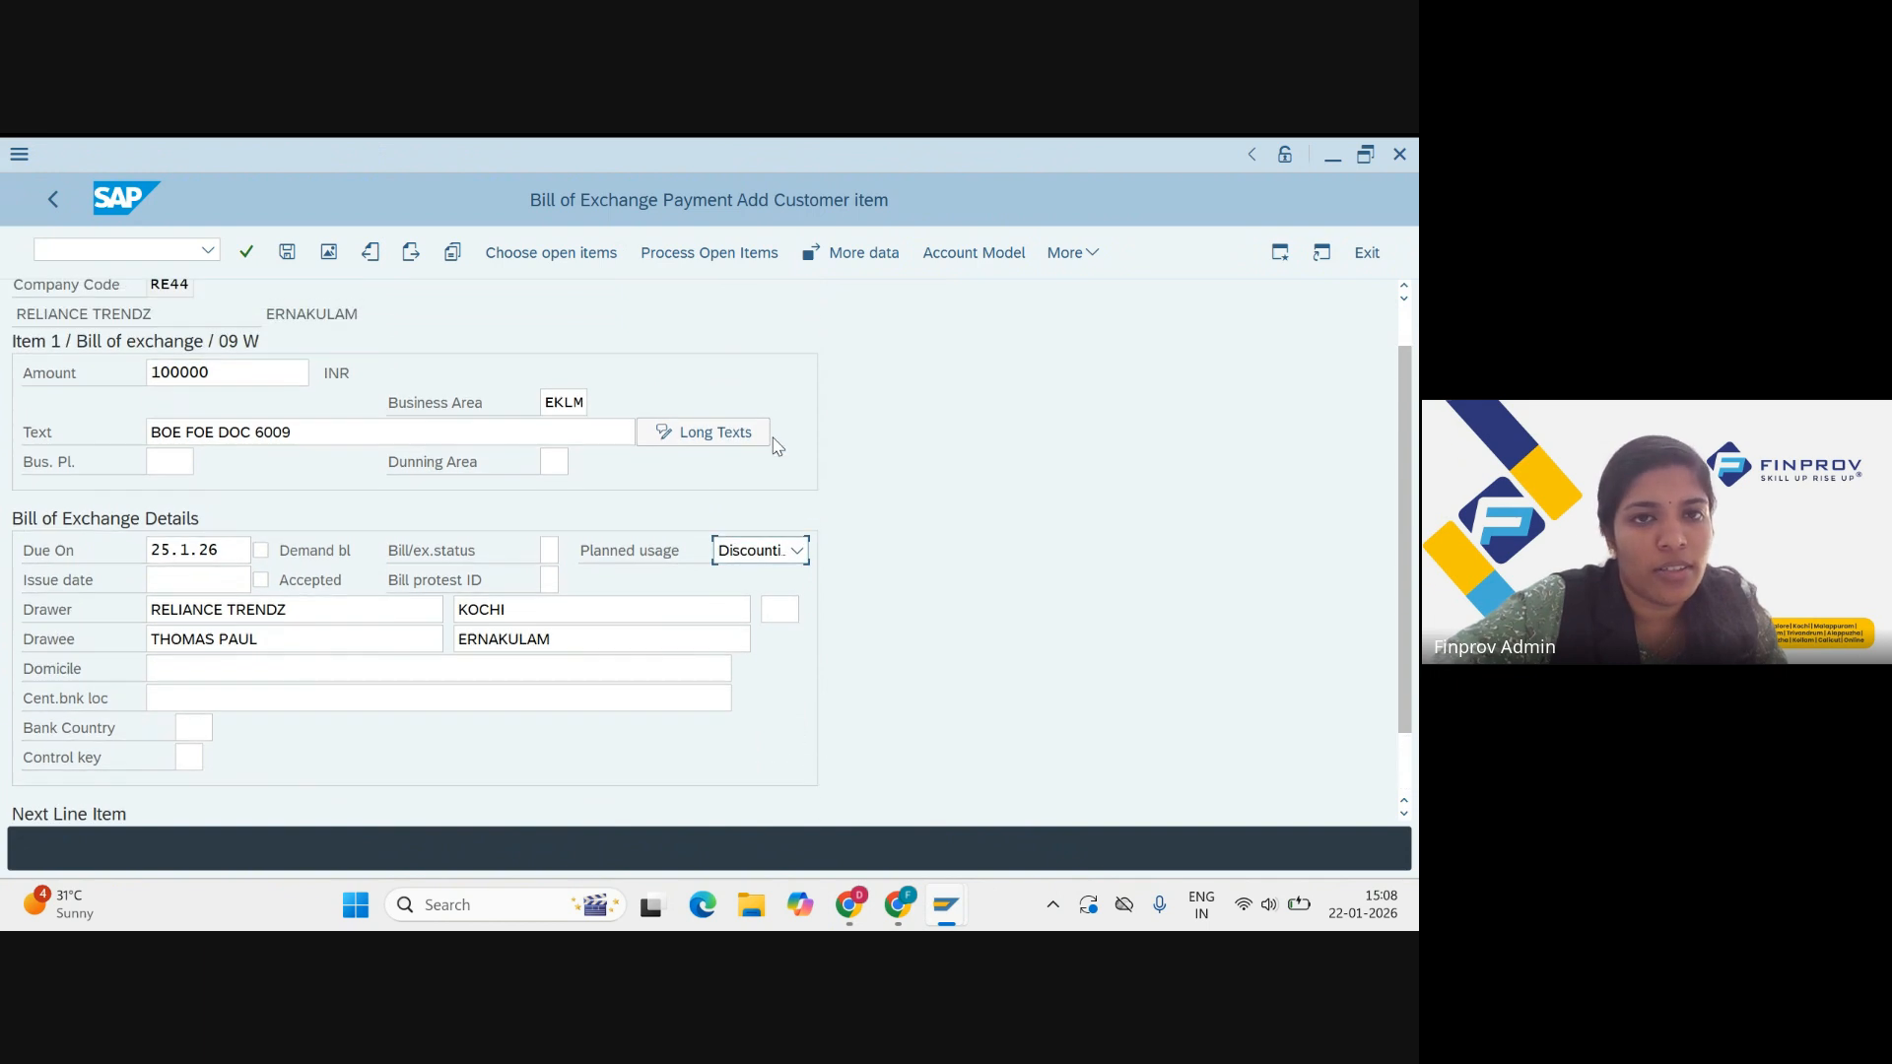
left_click(561, 253)
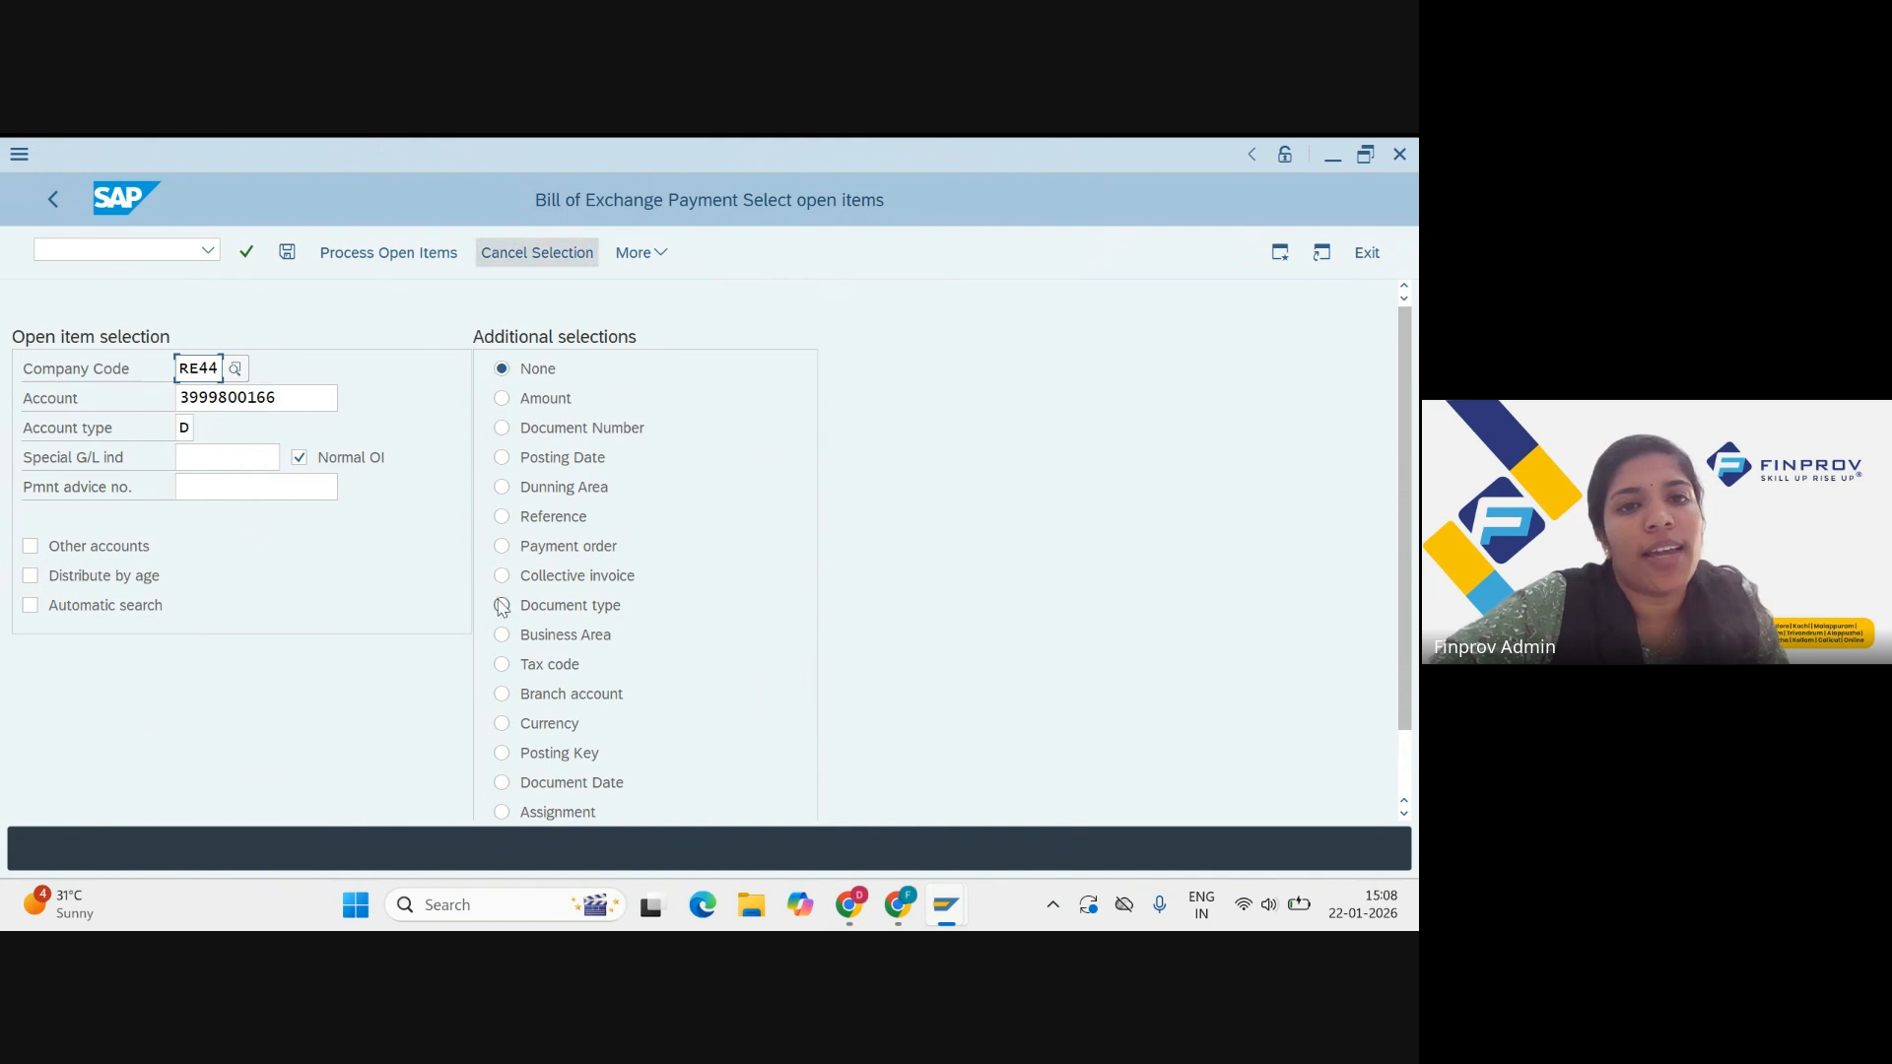
left_click(382, 255)
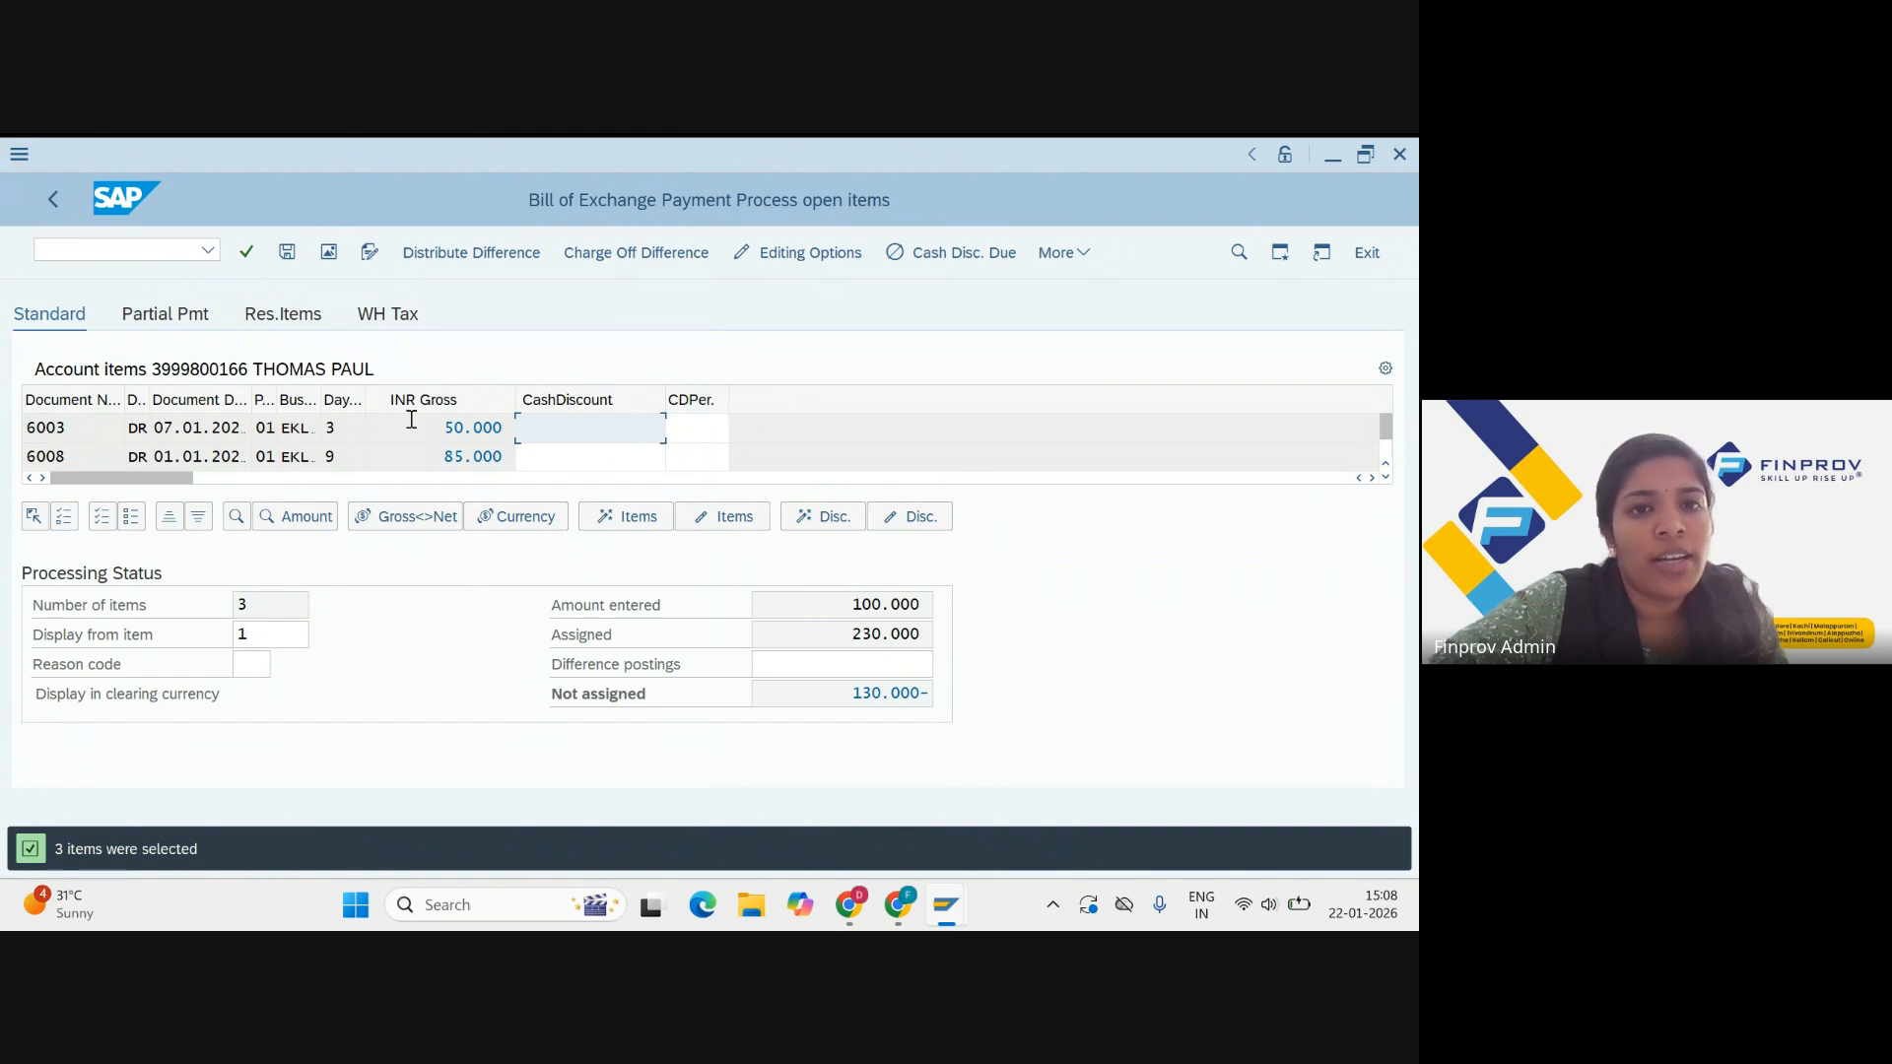
Step: Deactivate the customer's open items of 50.000 and 85.000 INR so they are excluded from the clearing
scroll(419, 453, "down", 2)
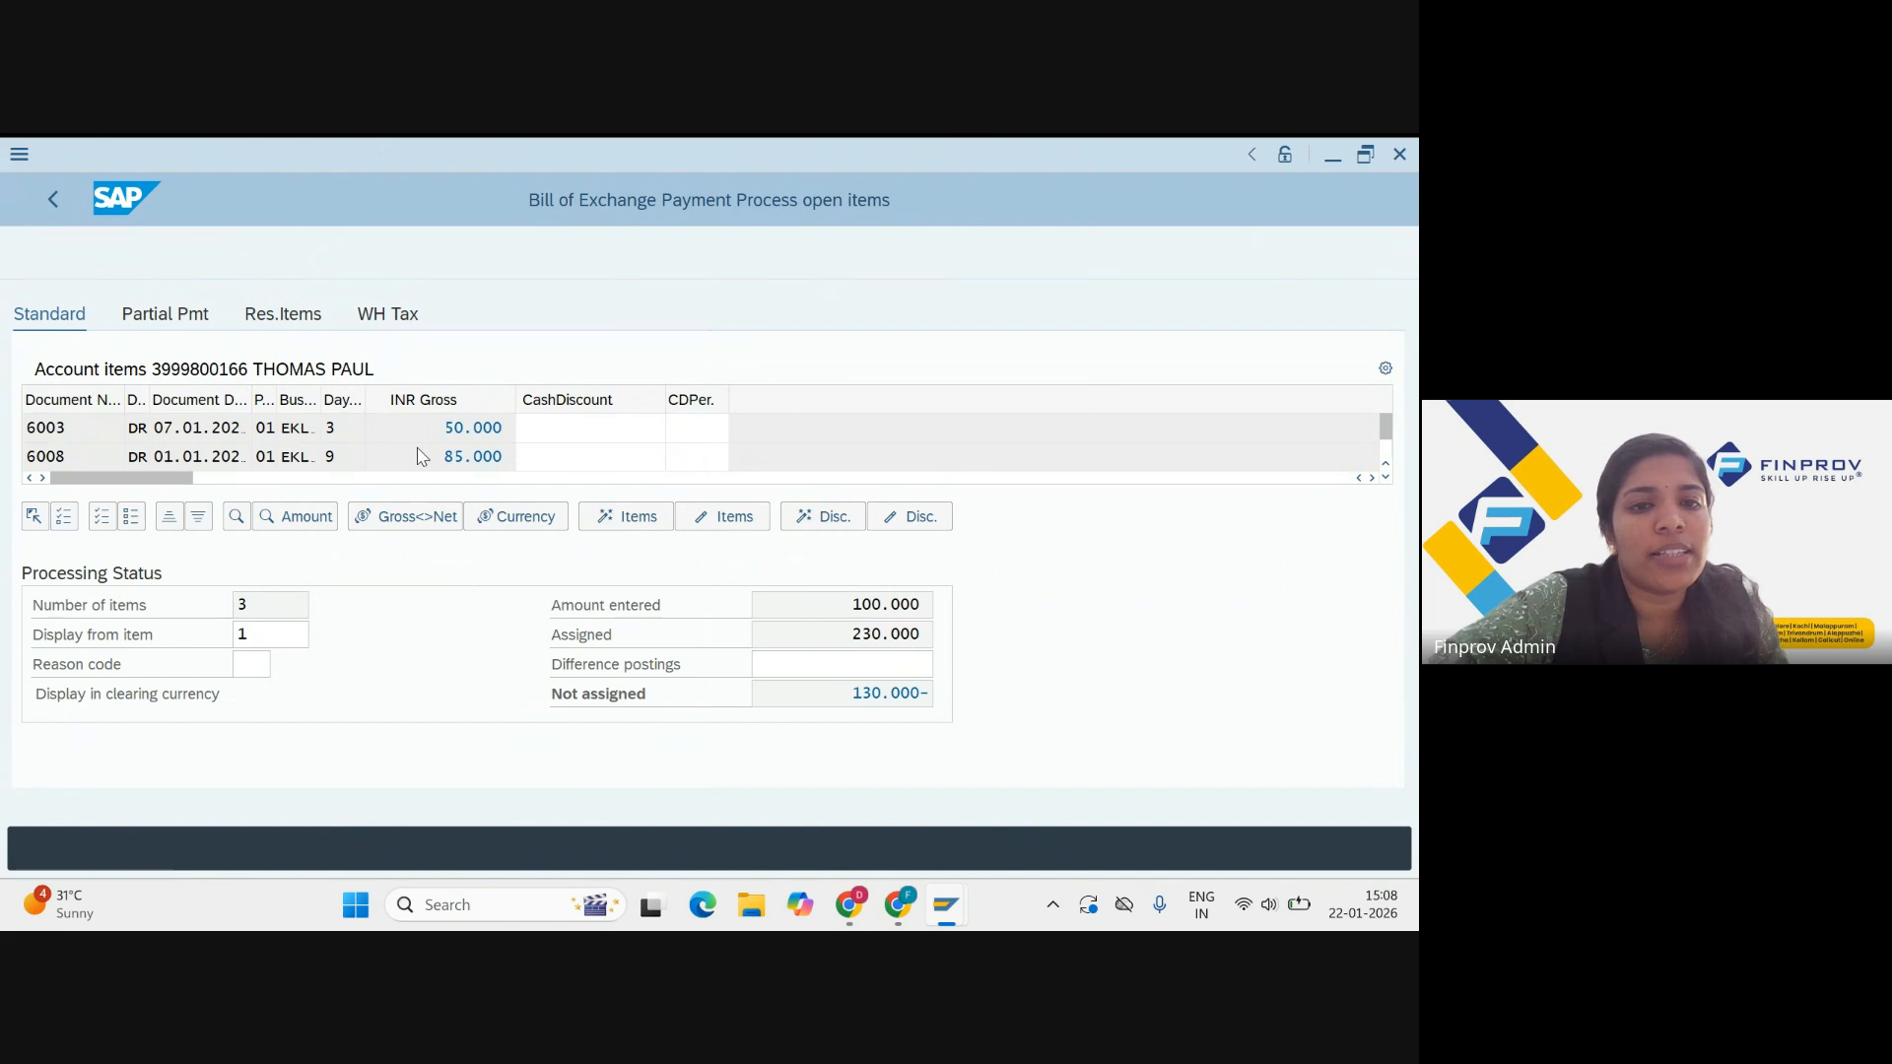
scroll(422, 454, "up", 2)
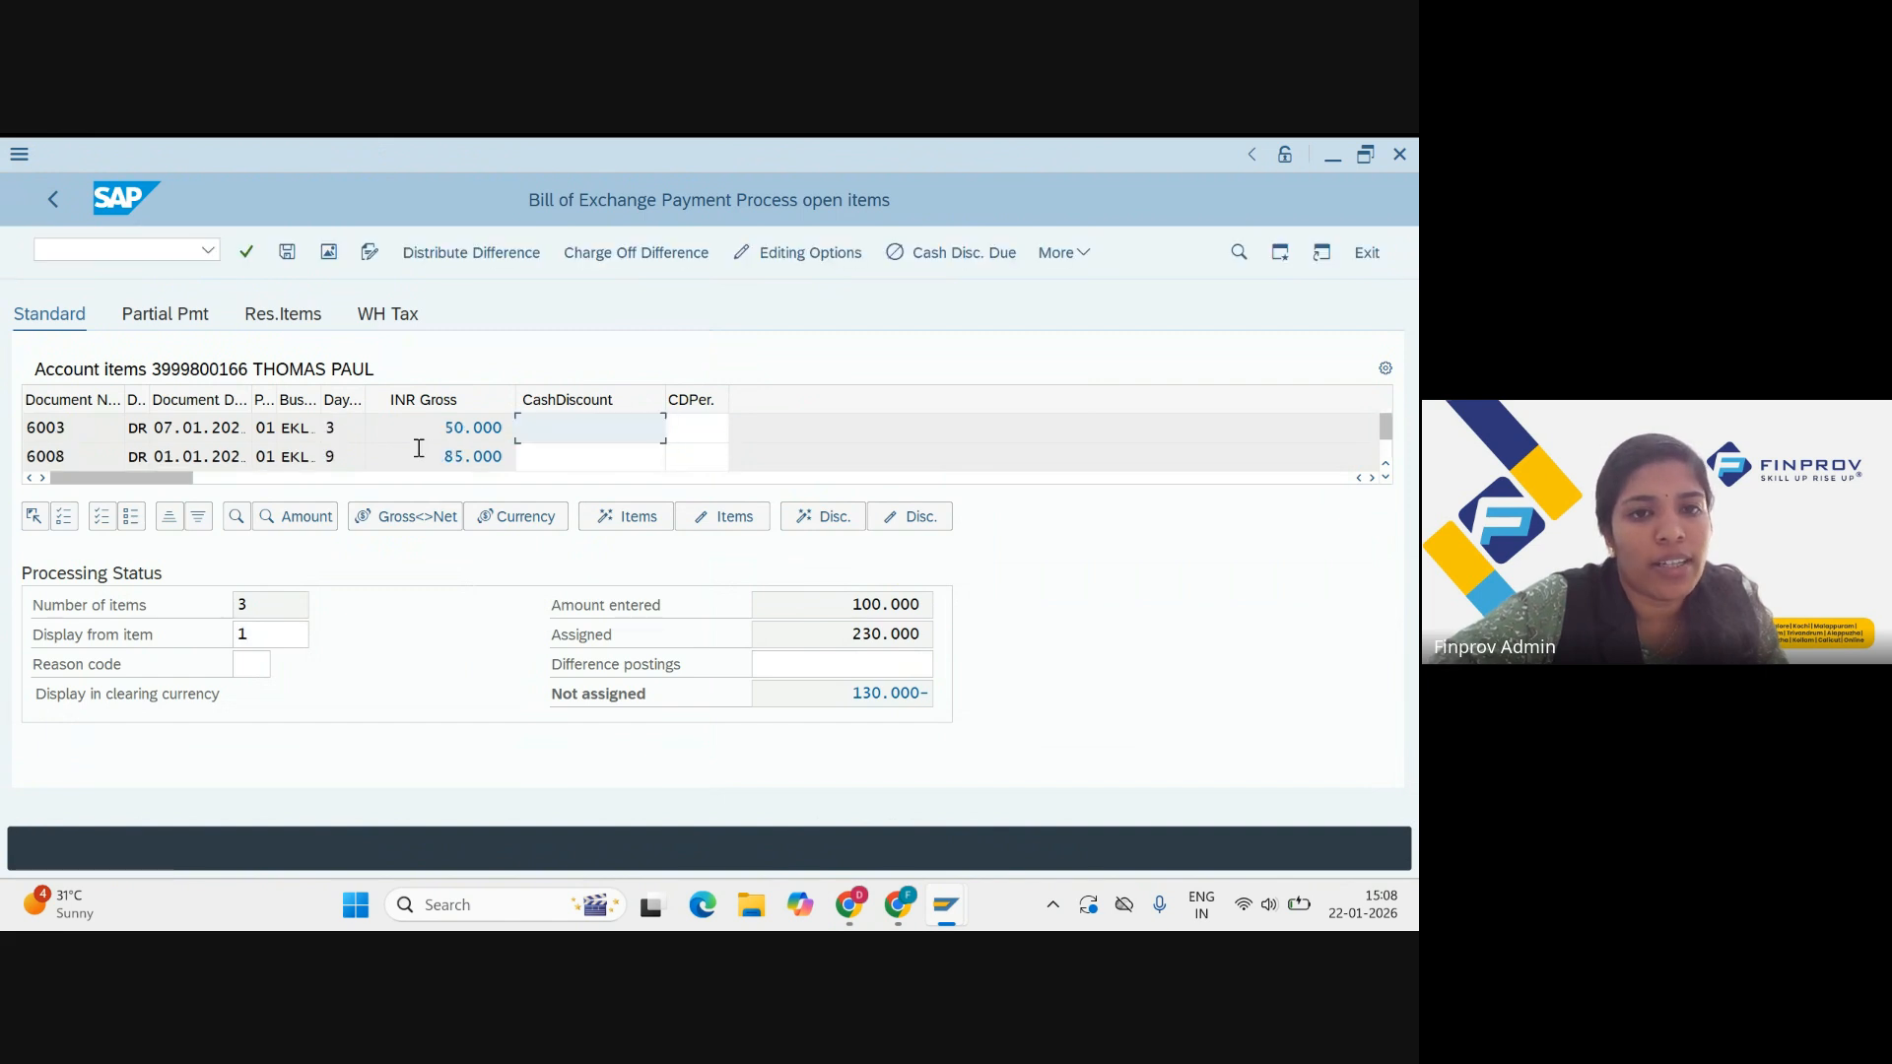
double_click(442, 427)
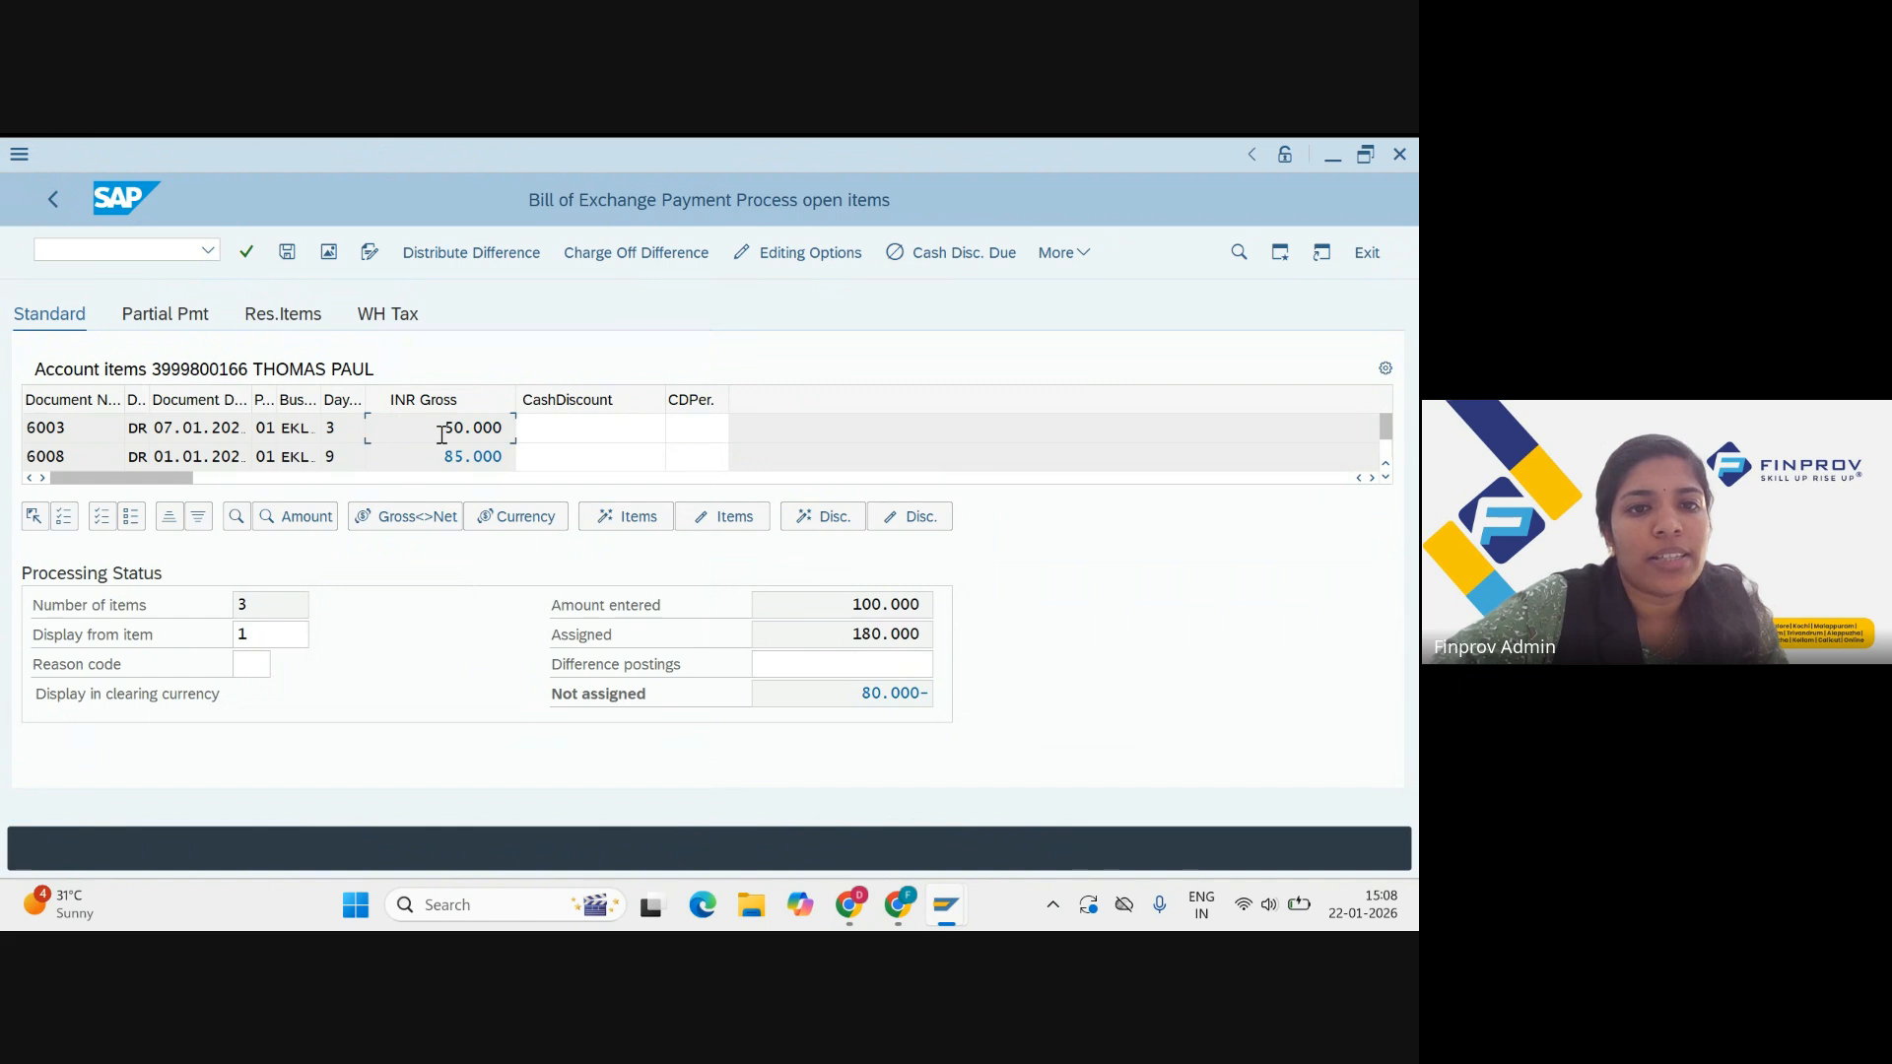
double_click(442, 449)
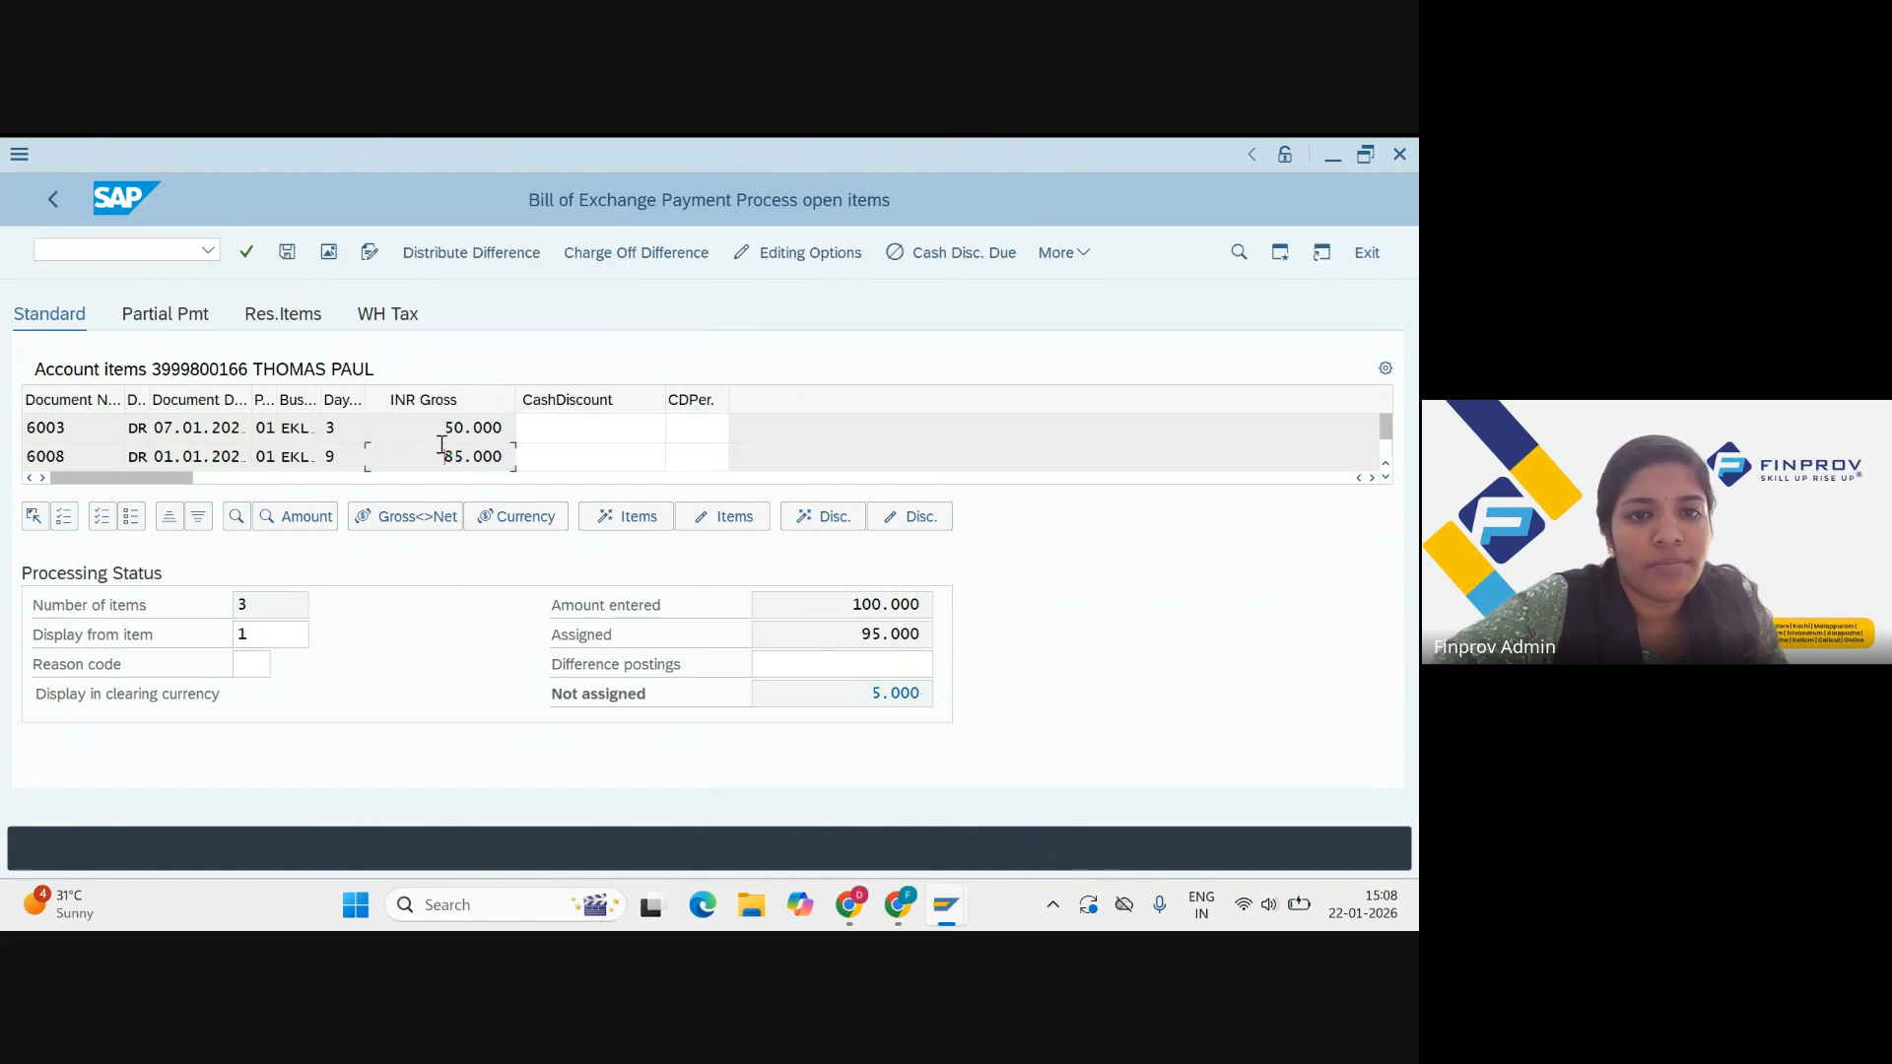
Step: Clear the cash discount amount and cash discount percentage of the 100.000 INR open item
scroll(442, 445, "down", 2)
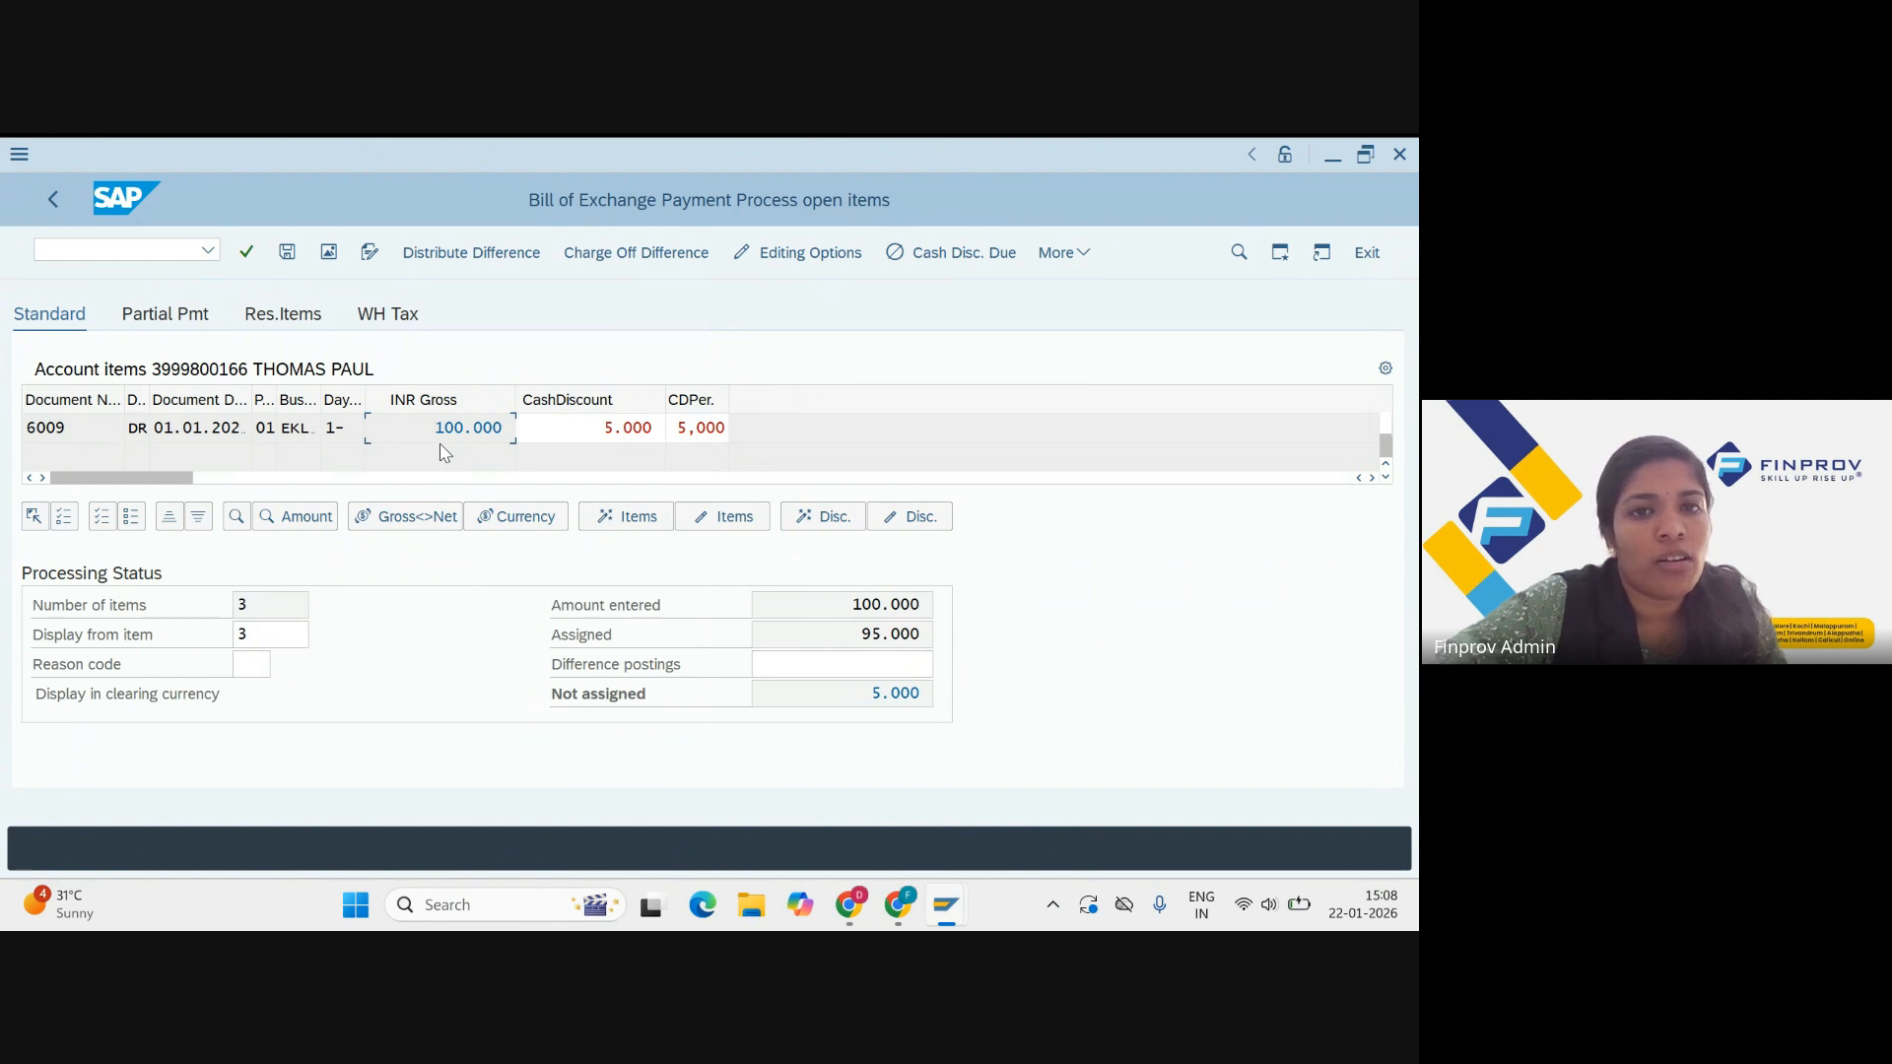
left_click(659, 430)
key("BackSpace")
key("BackSpace")
key("BackSpace")
key("BackSpace")
key("BackSpace")
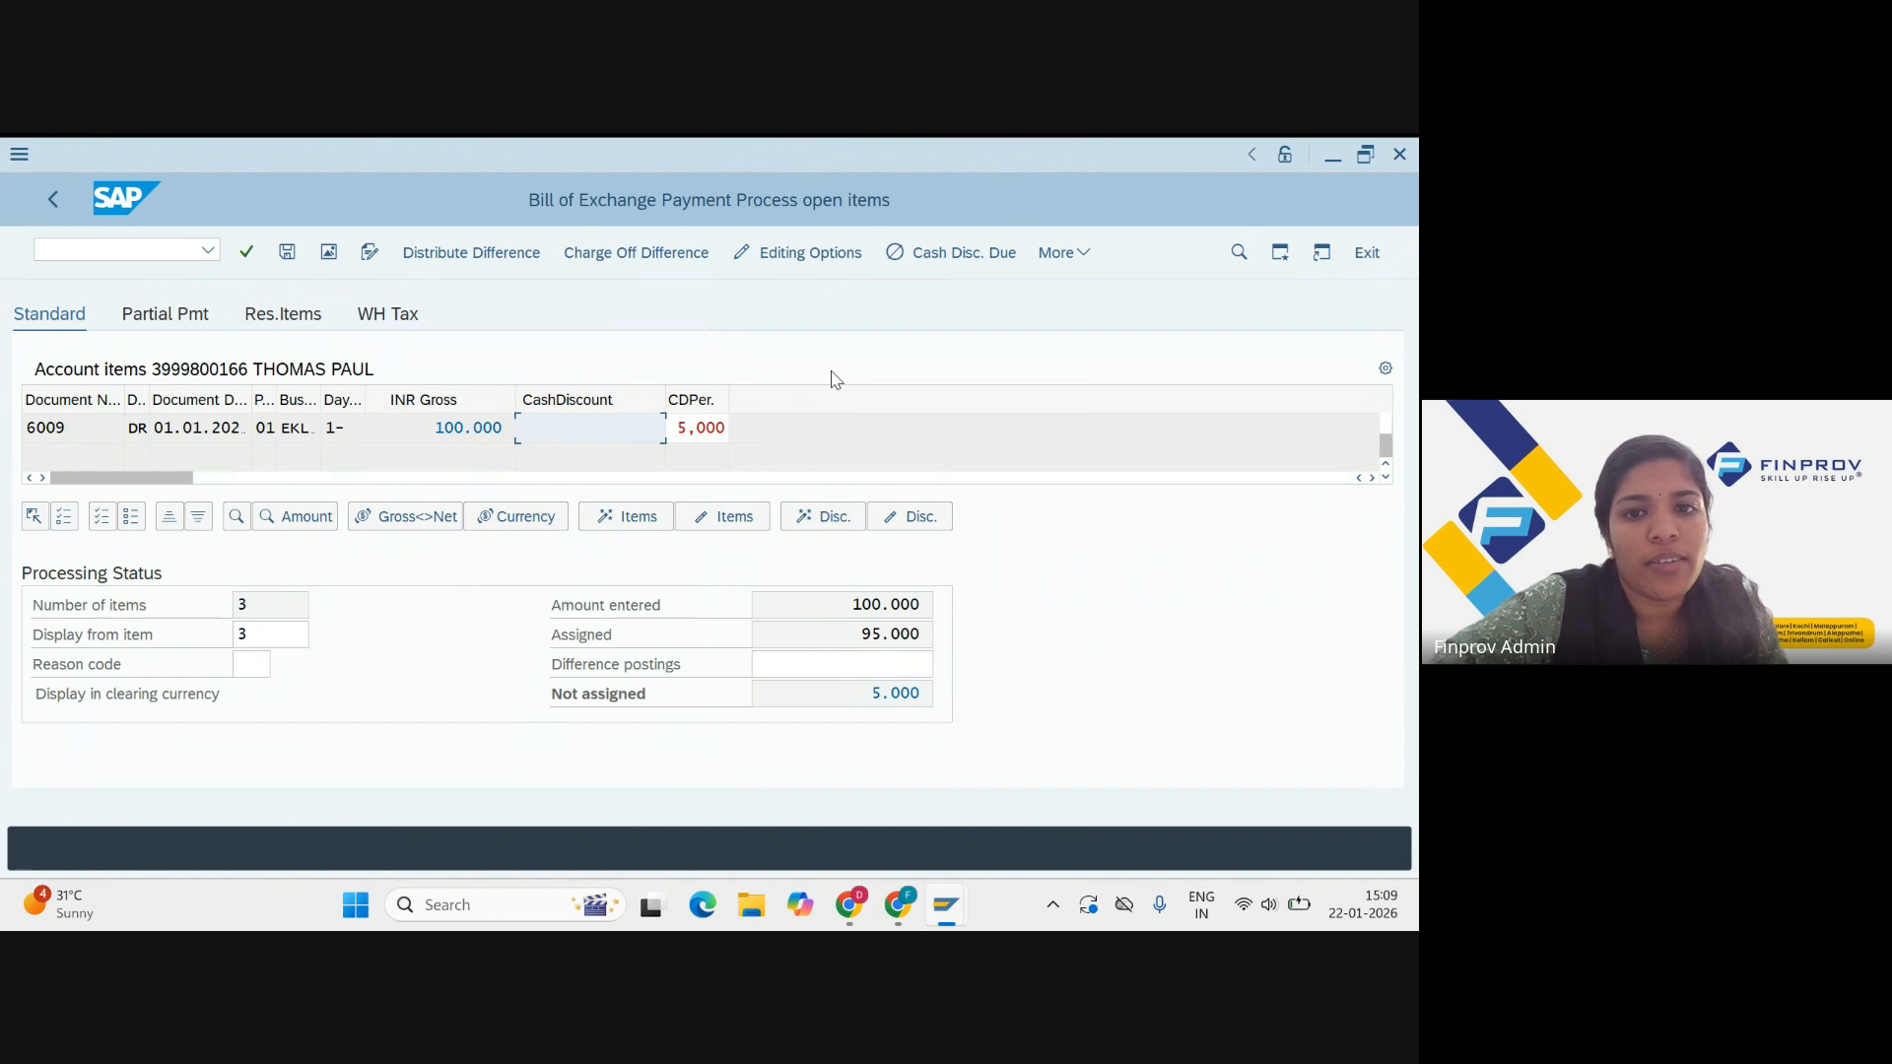
left_click(726, 428)
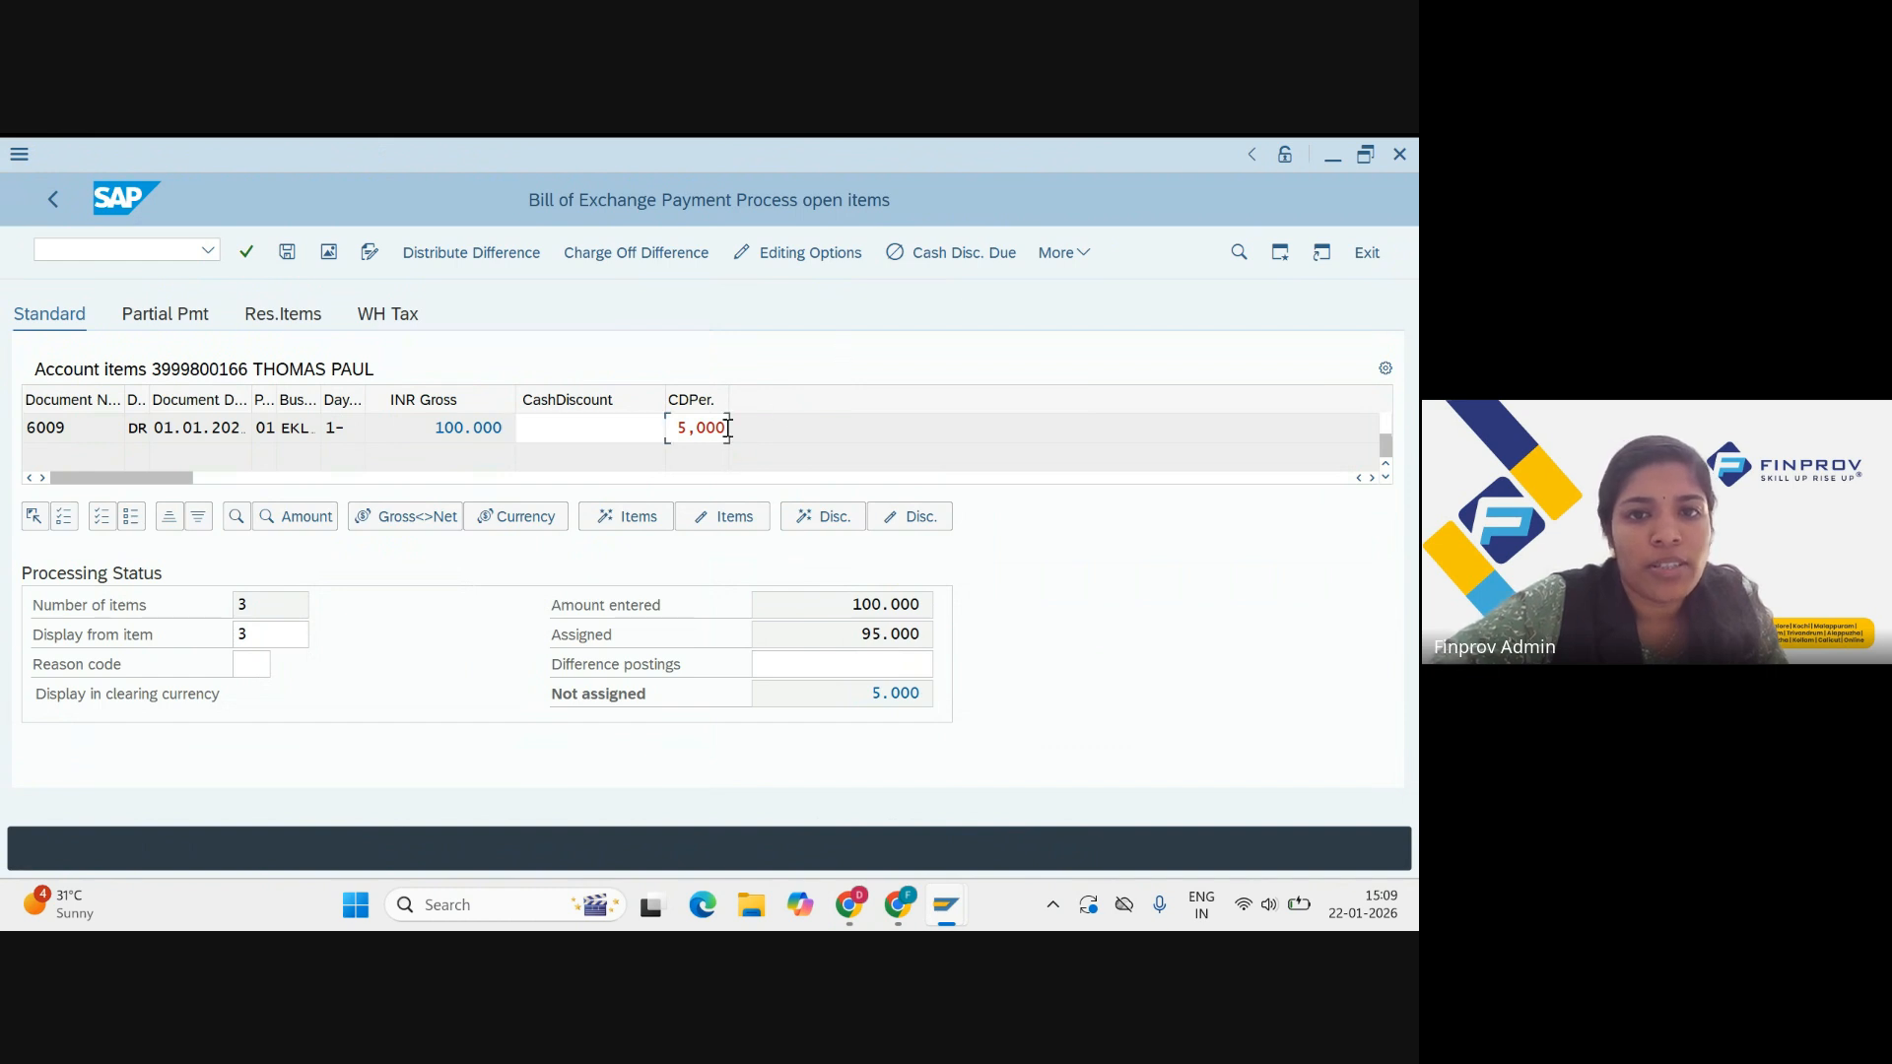
key("BackSpace")
key("BackSpace")
key("BackSpace")
key("BackSpace")
key("BackSpace")
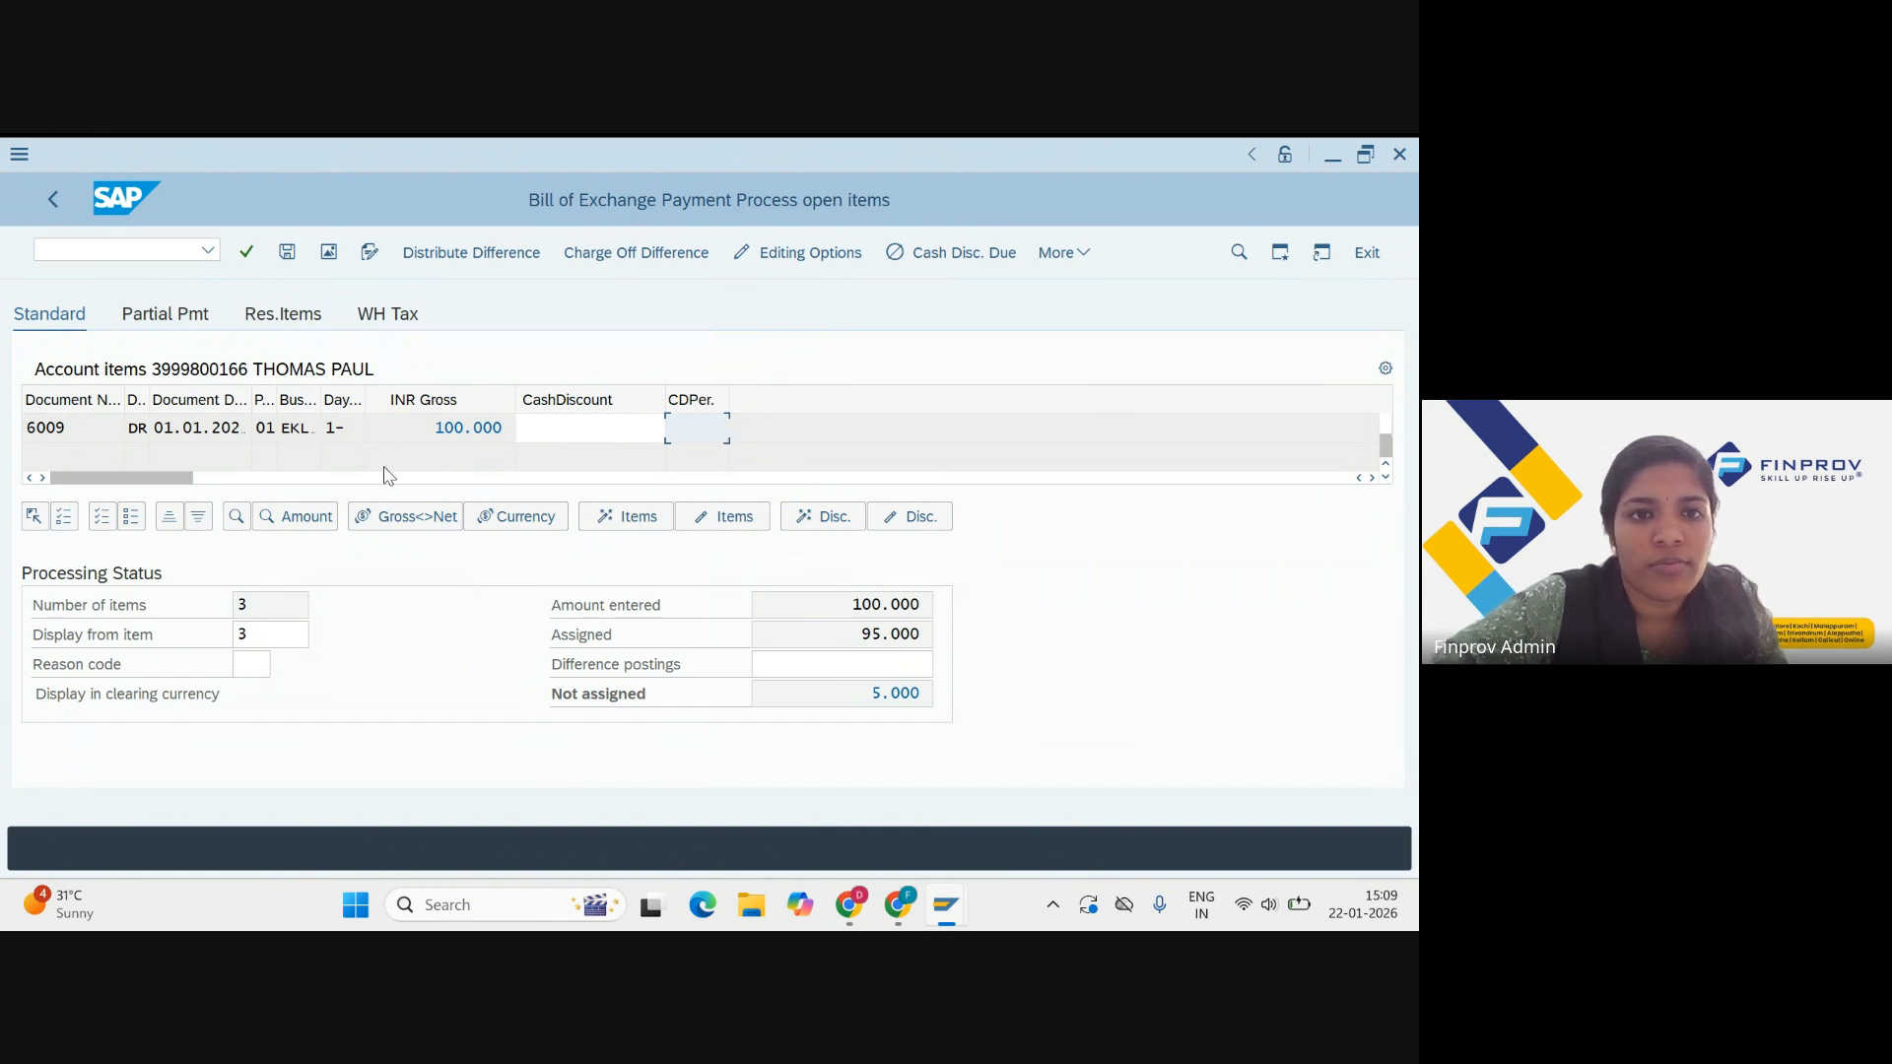
Step: Recheck the assignment of the 100.000 INR item and post the bill of exchange payment document
left_click(447, 424)
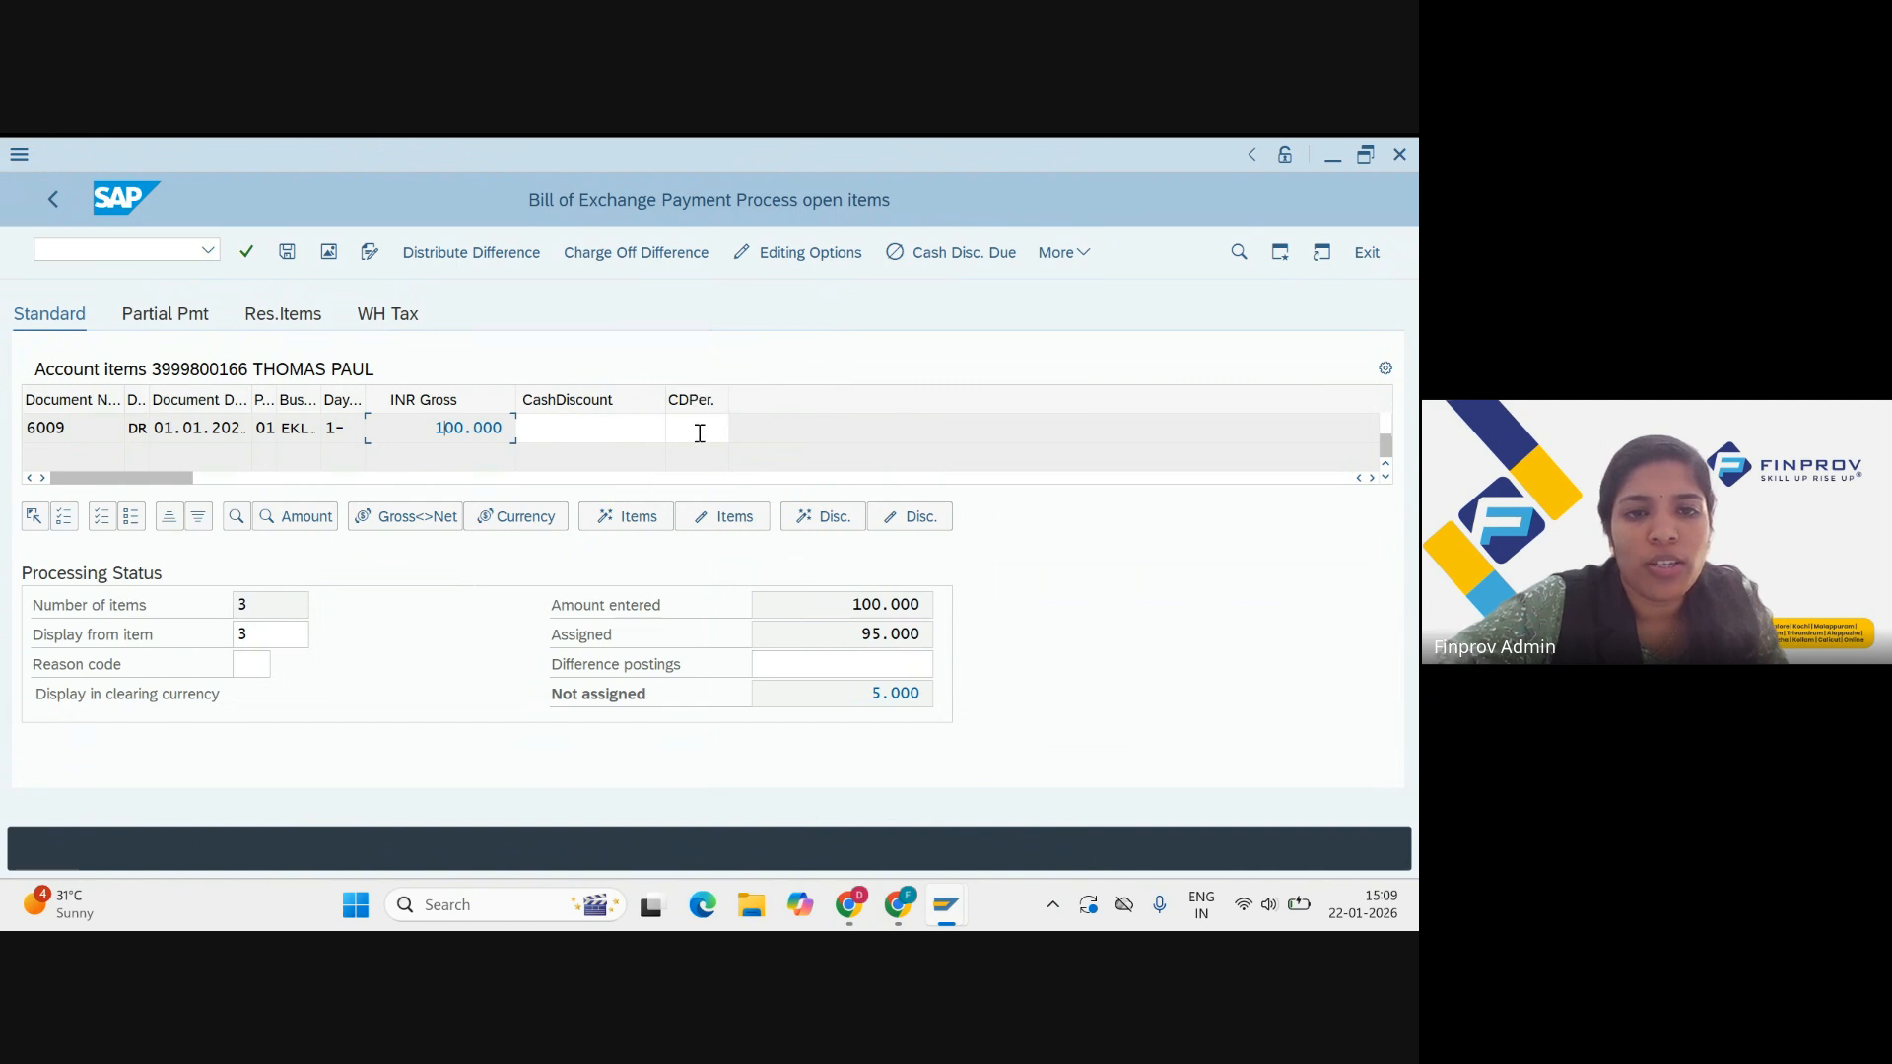
scroll(699, 433, "up", 1)
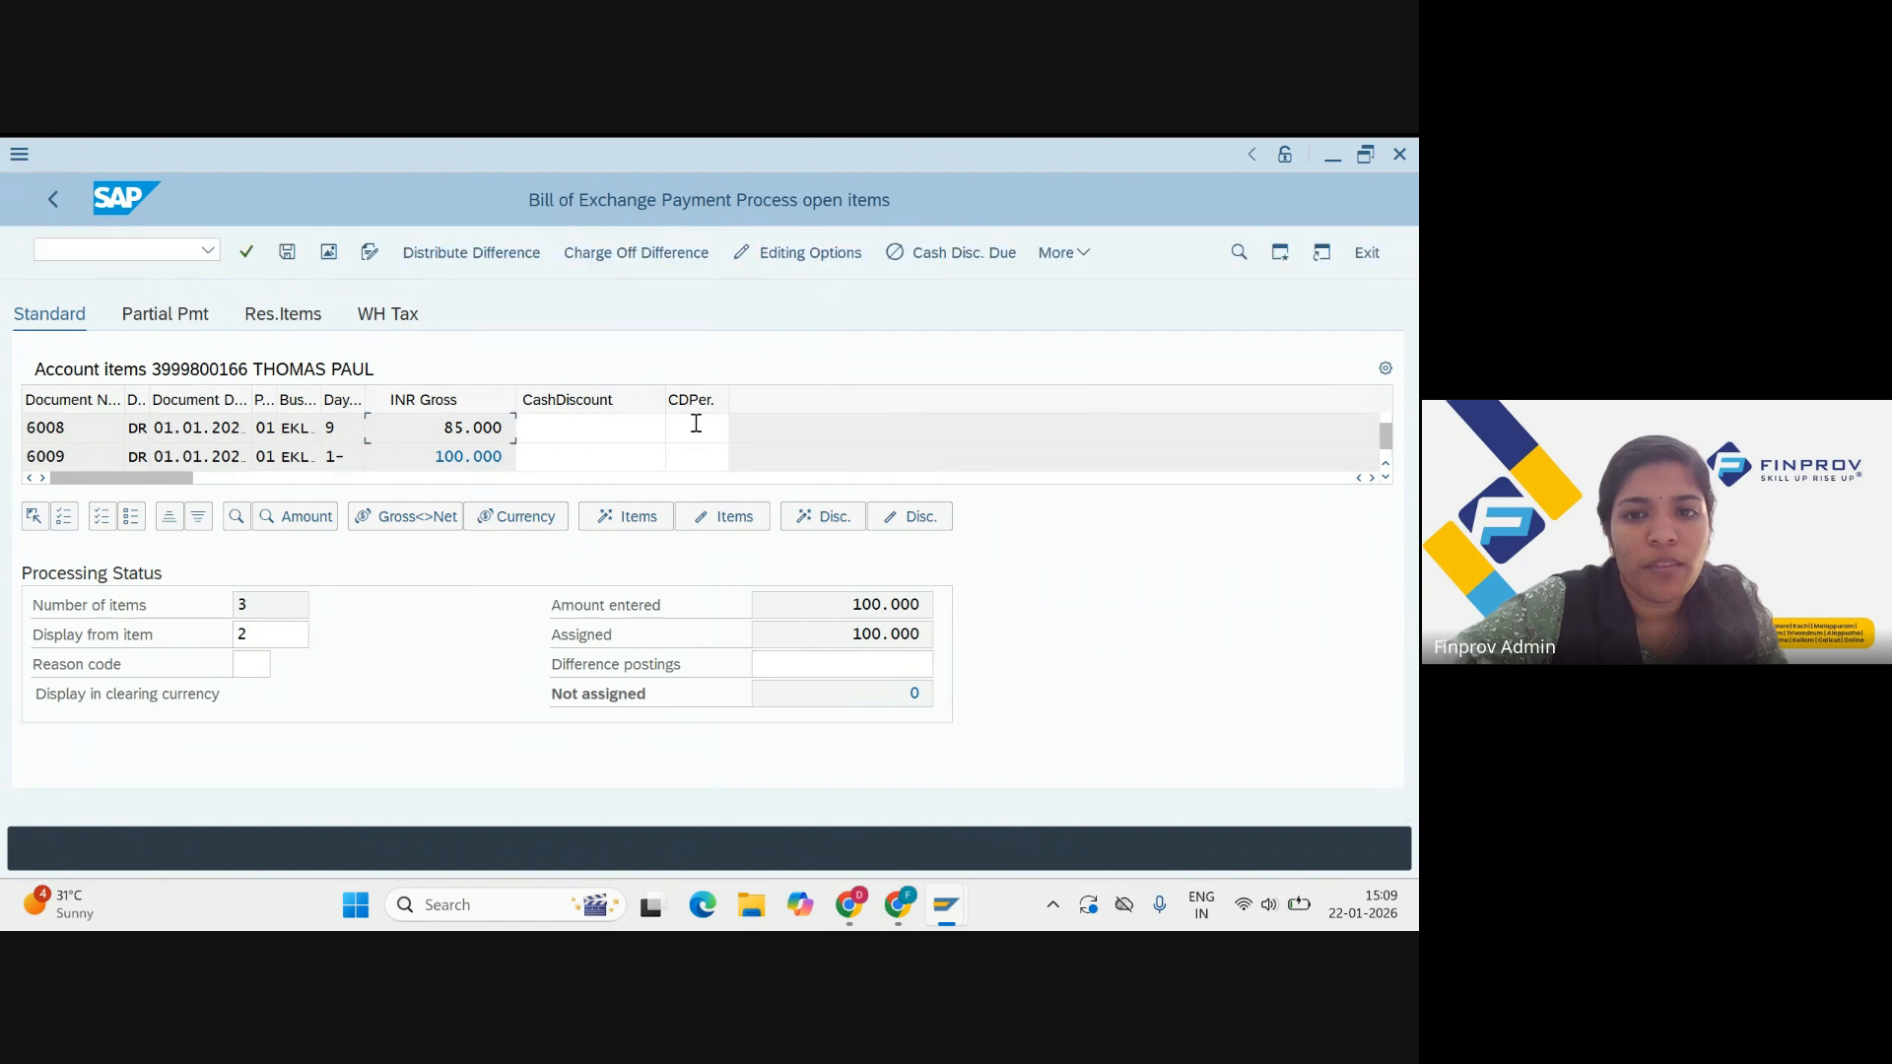
scroll(698, 429, "down", 1)
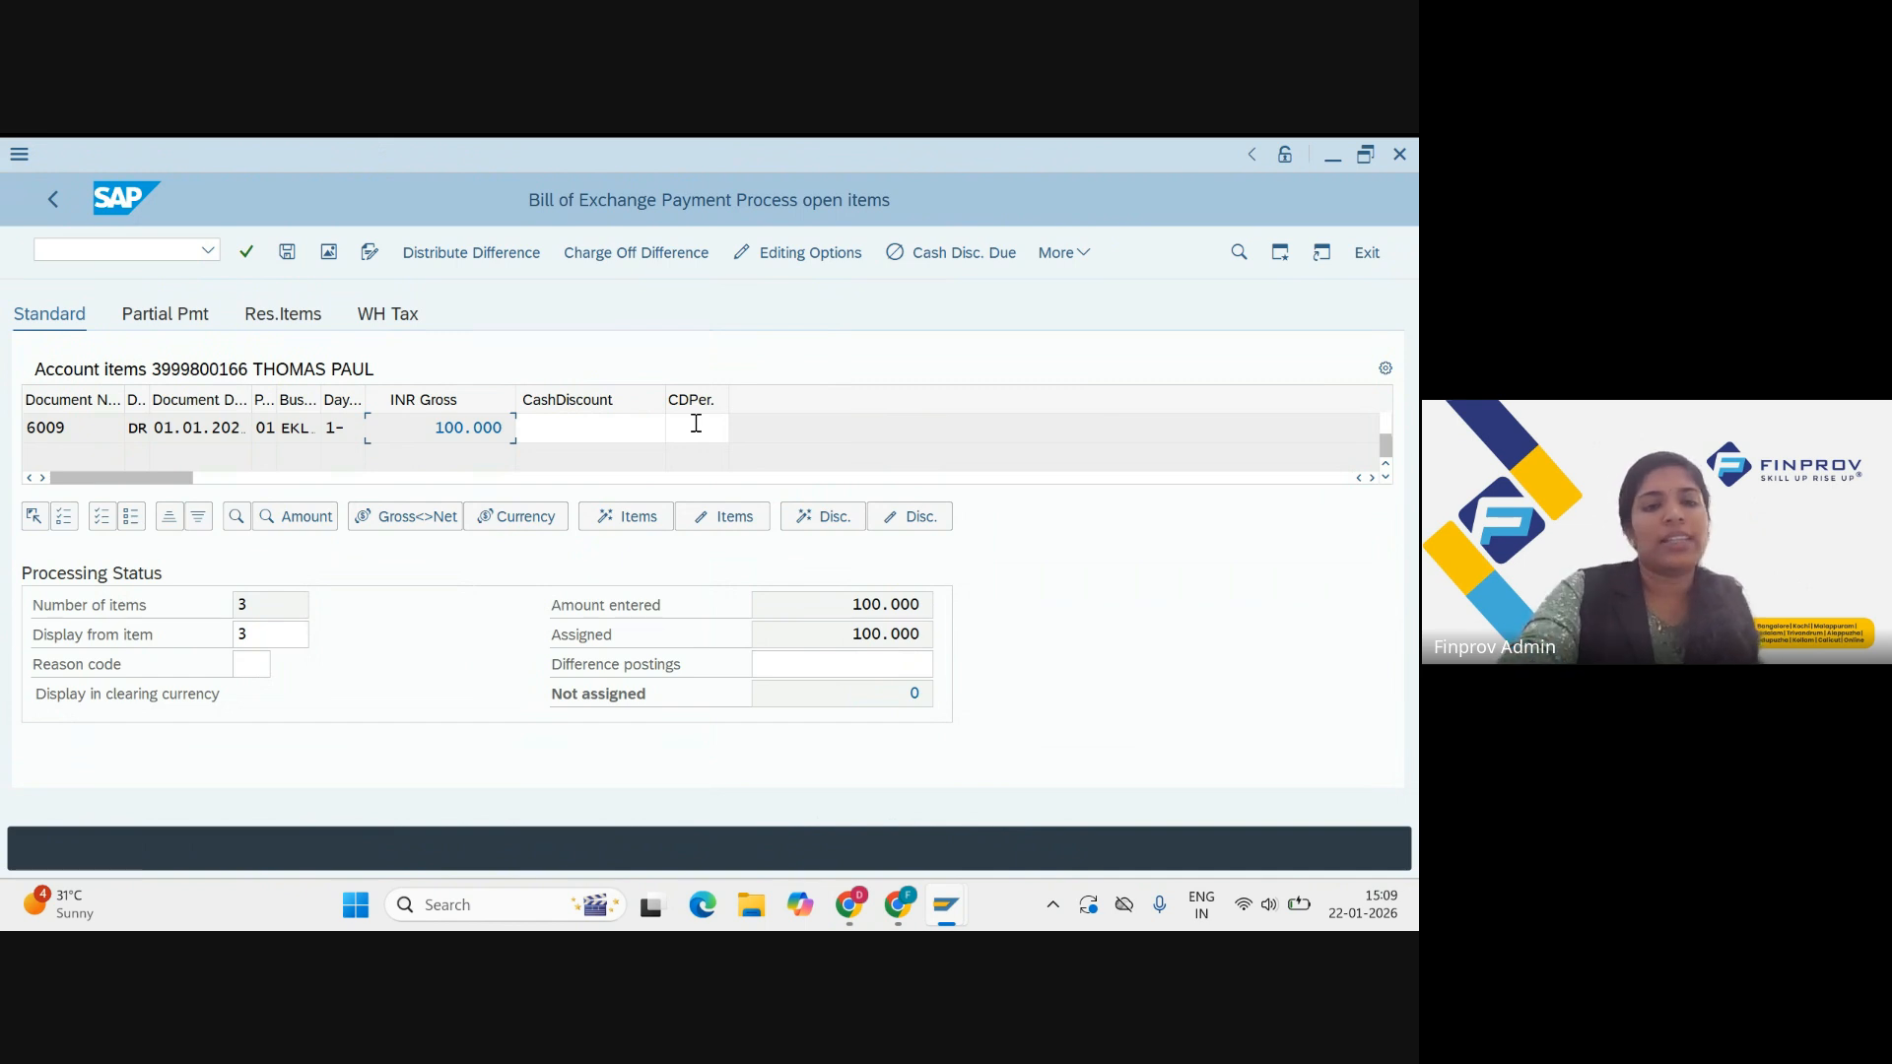
left_click(286, 253)
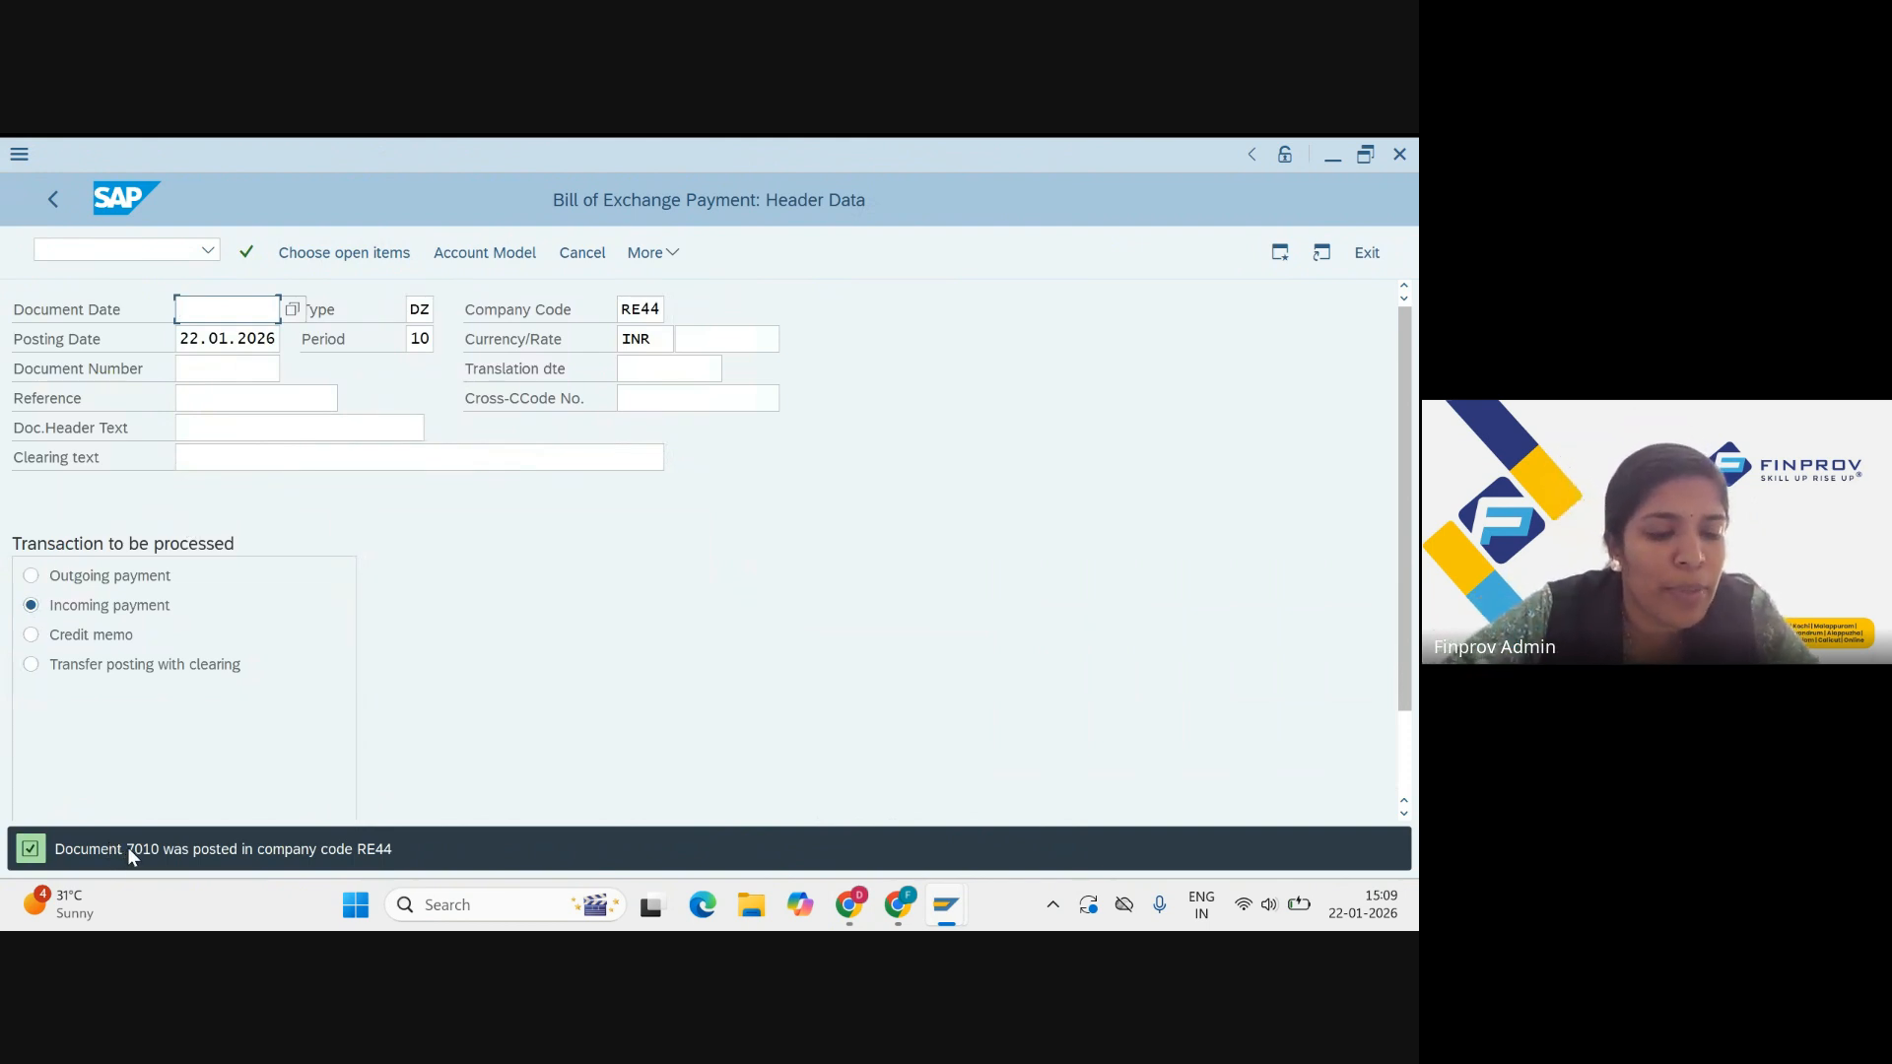
left_click_drag(129, 848, 150, 847)
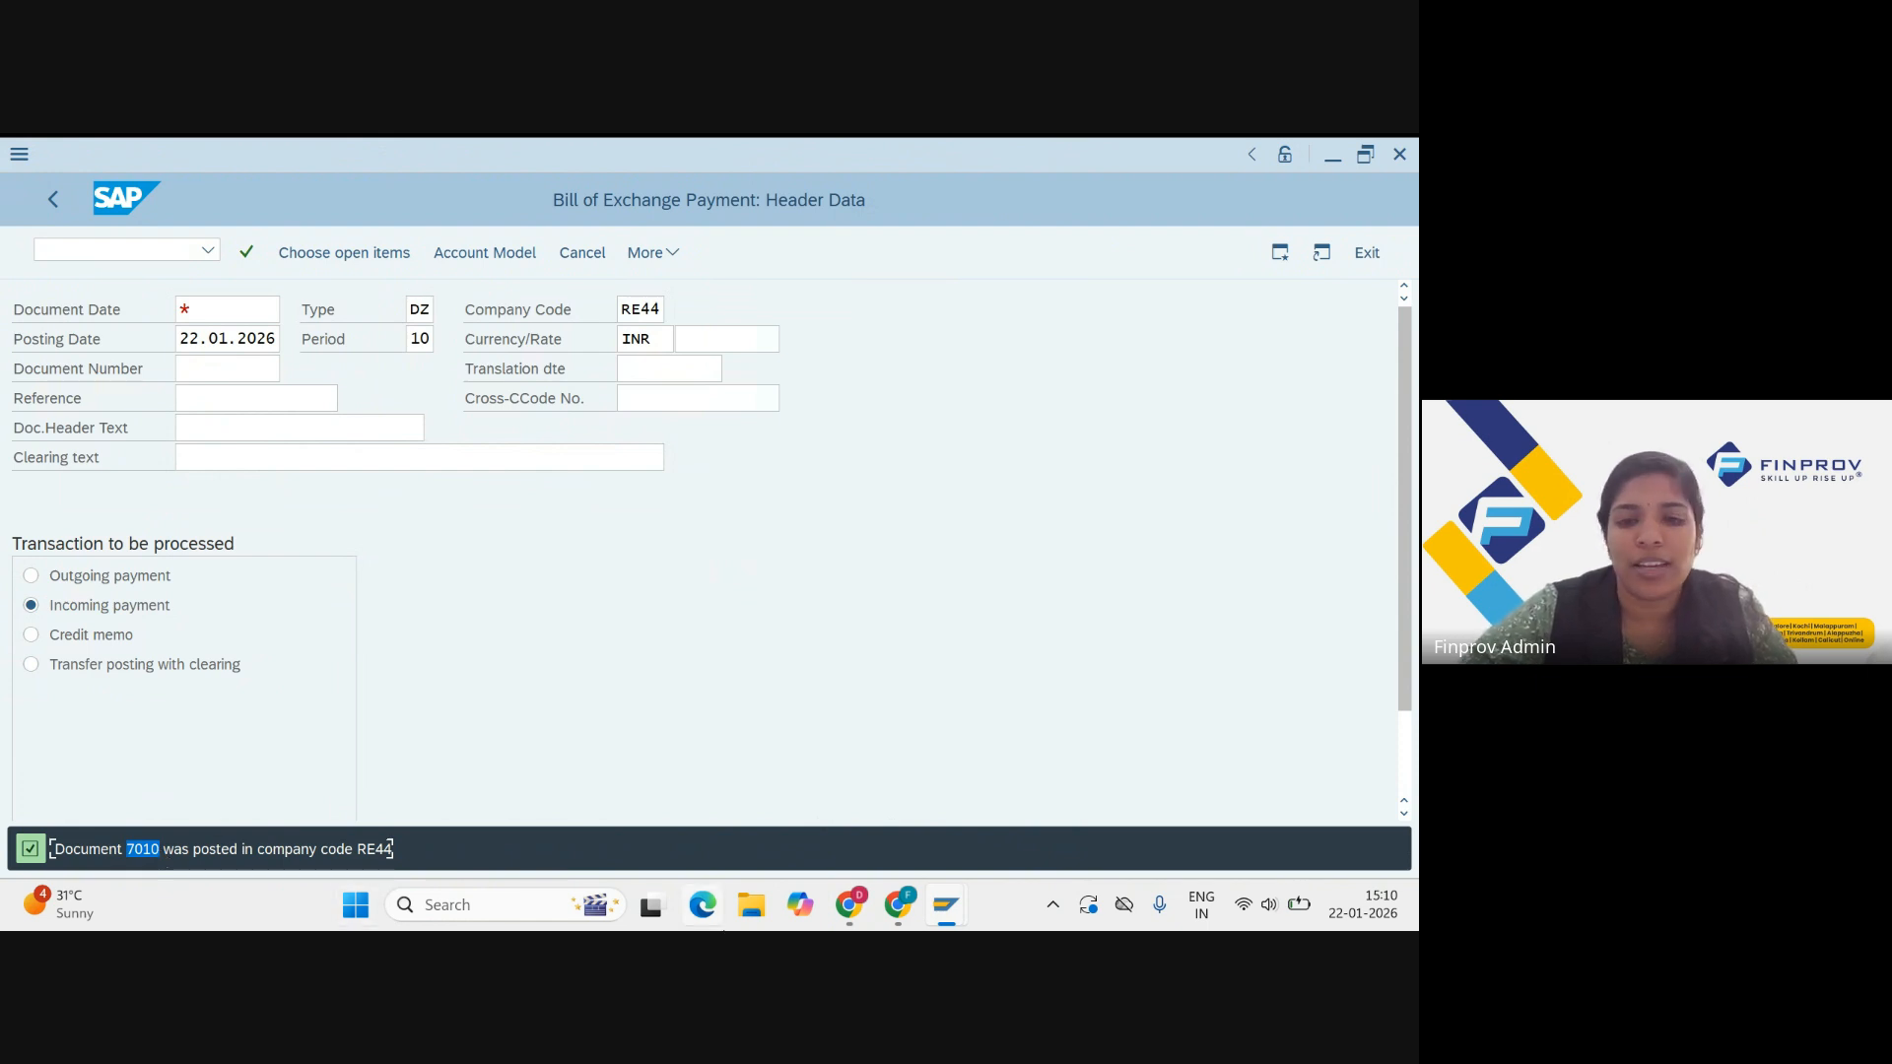
left_click(852, 915)
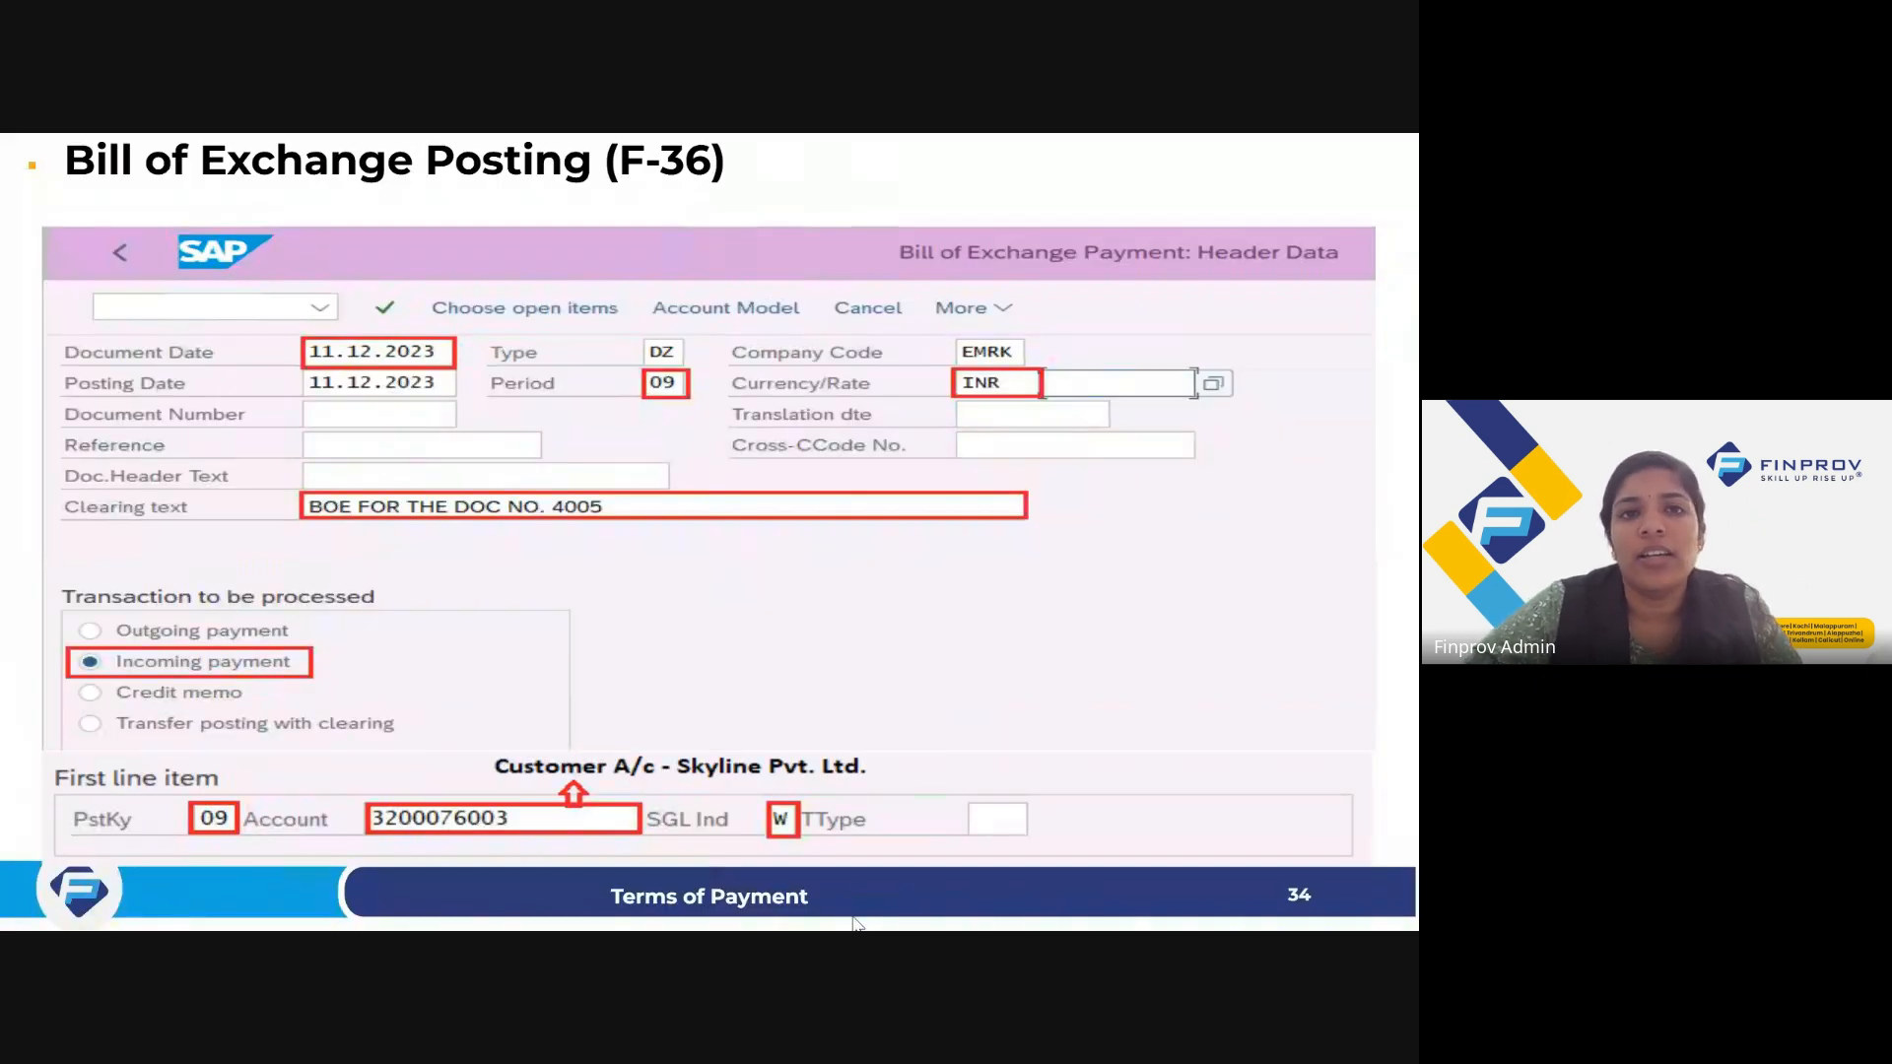
key("Right")
key("Right")
key("Right")
key("Right")
key("Right")
key("Right")
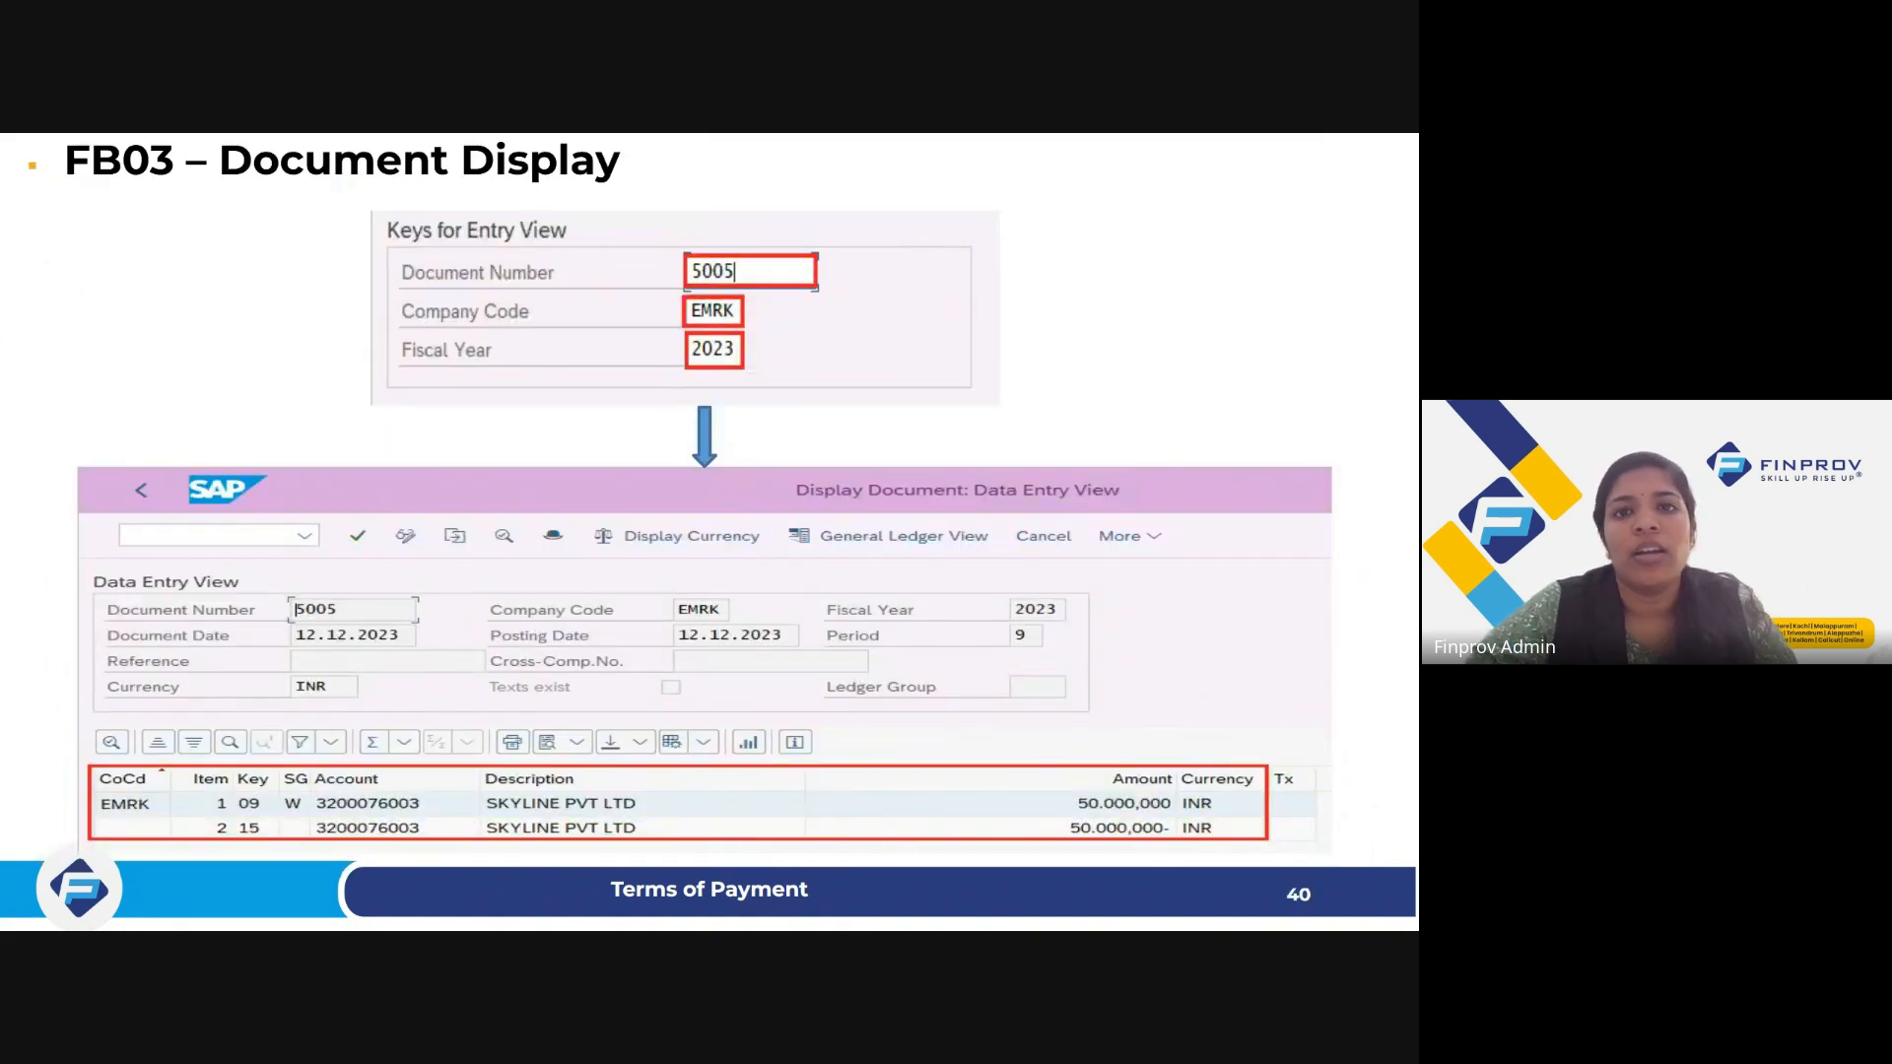
key("Right")
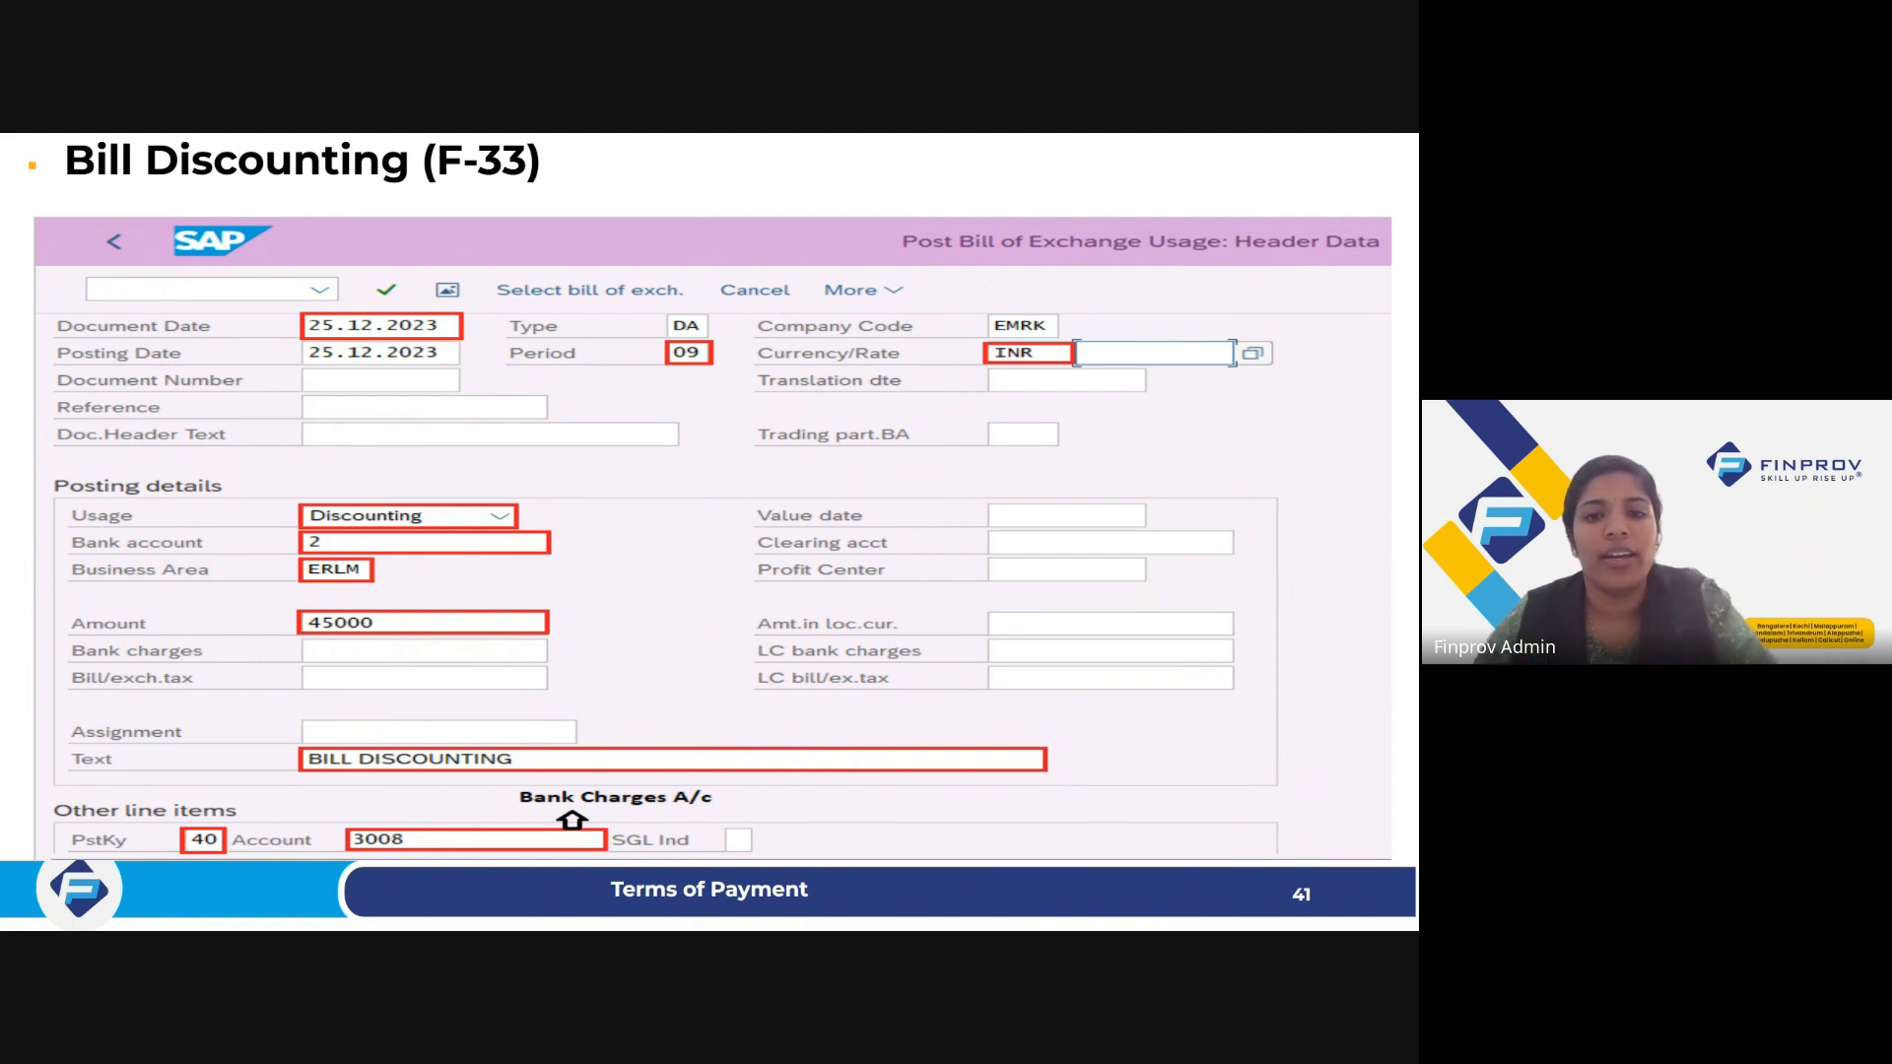
key("alt+Tab")
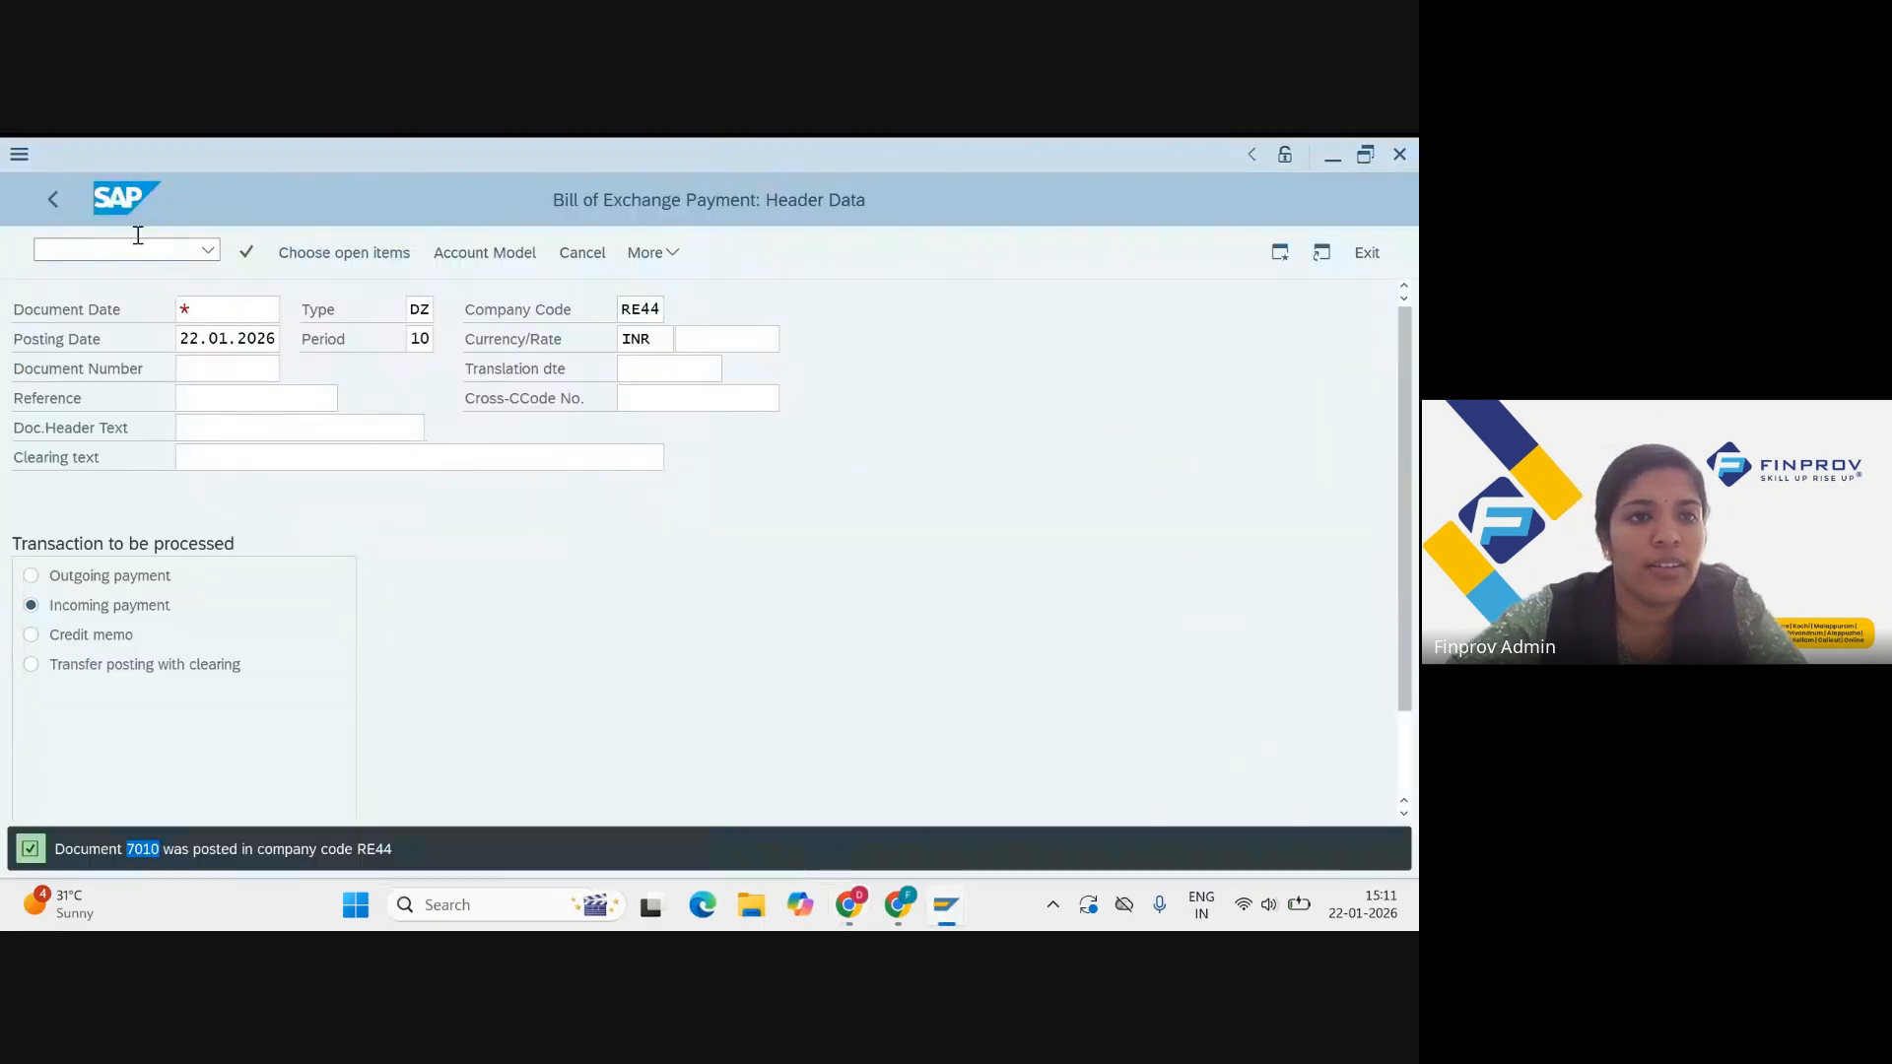
Step: Start transaction F-33 for posting the bill of exchange usage, leaving the payment transaction
left_click(131, 251)
type("/N")
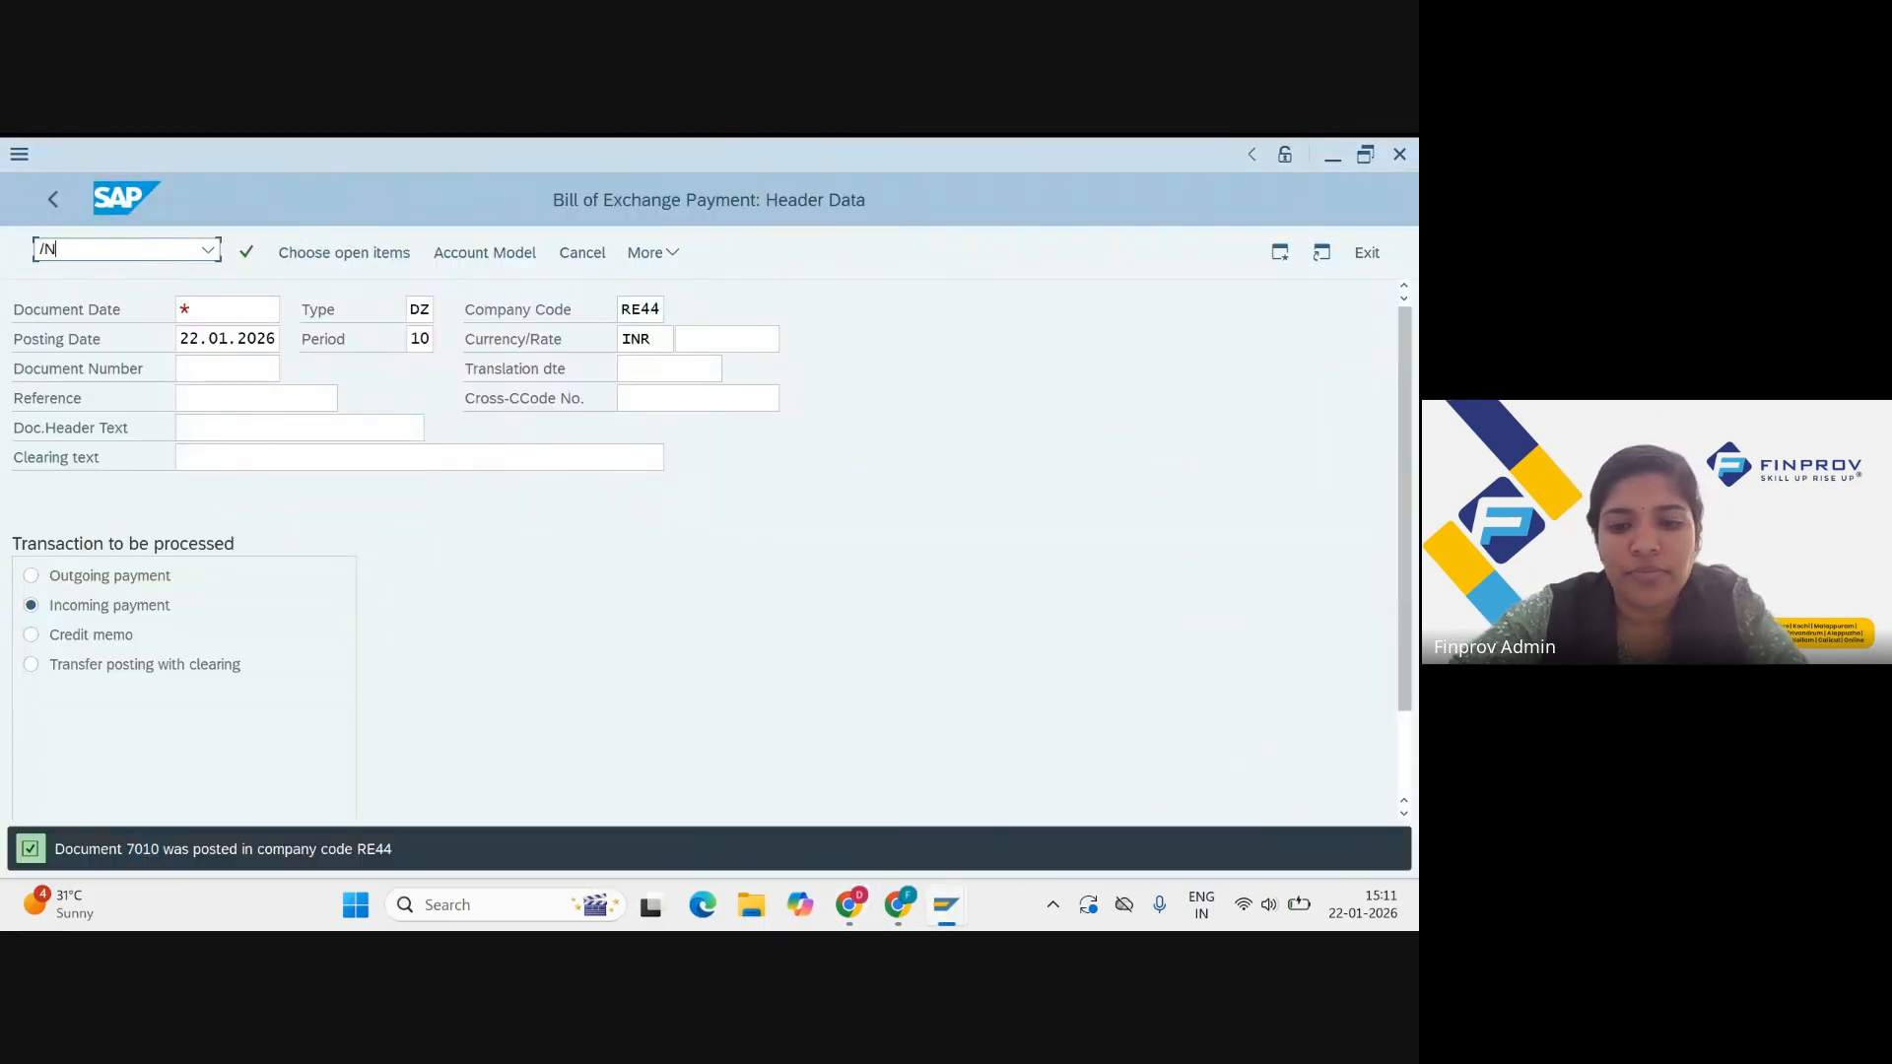
type("F-33")
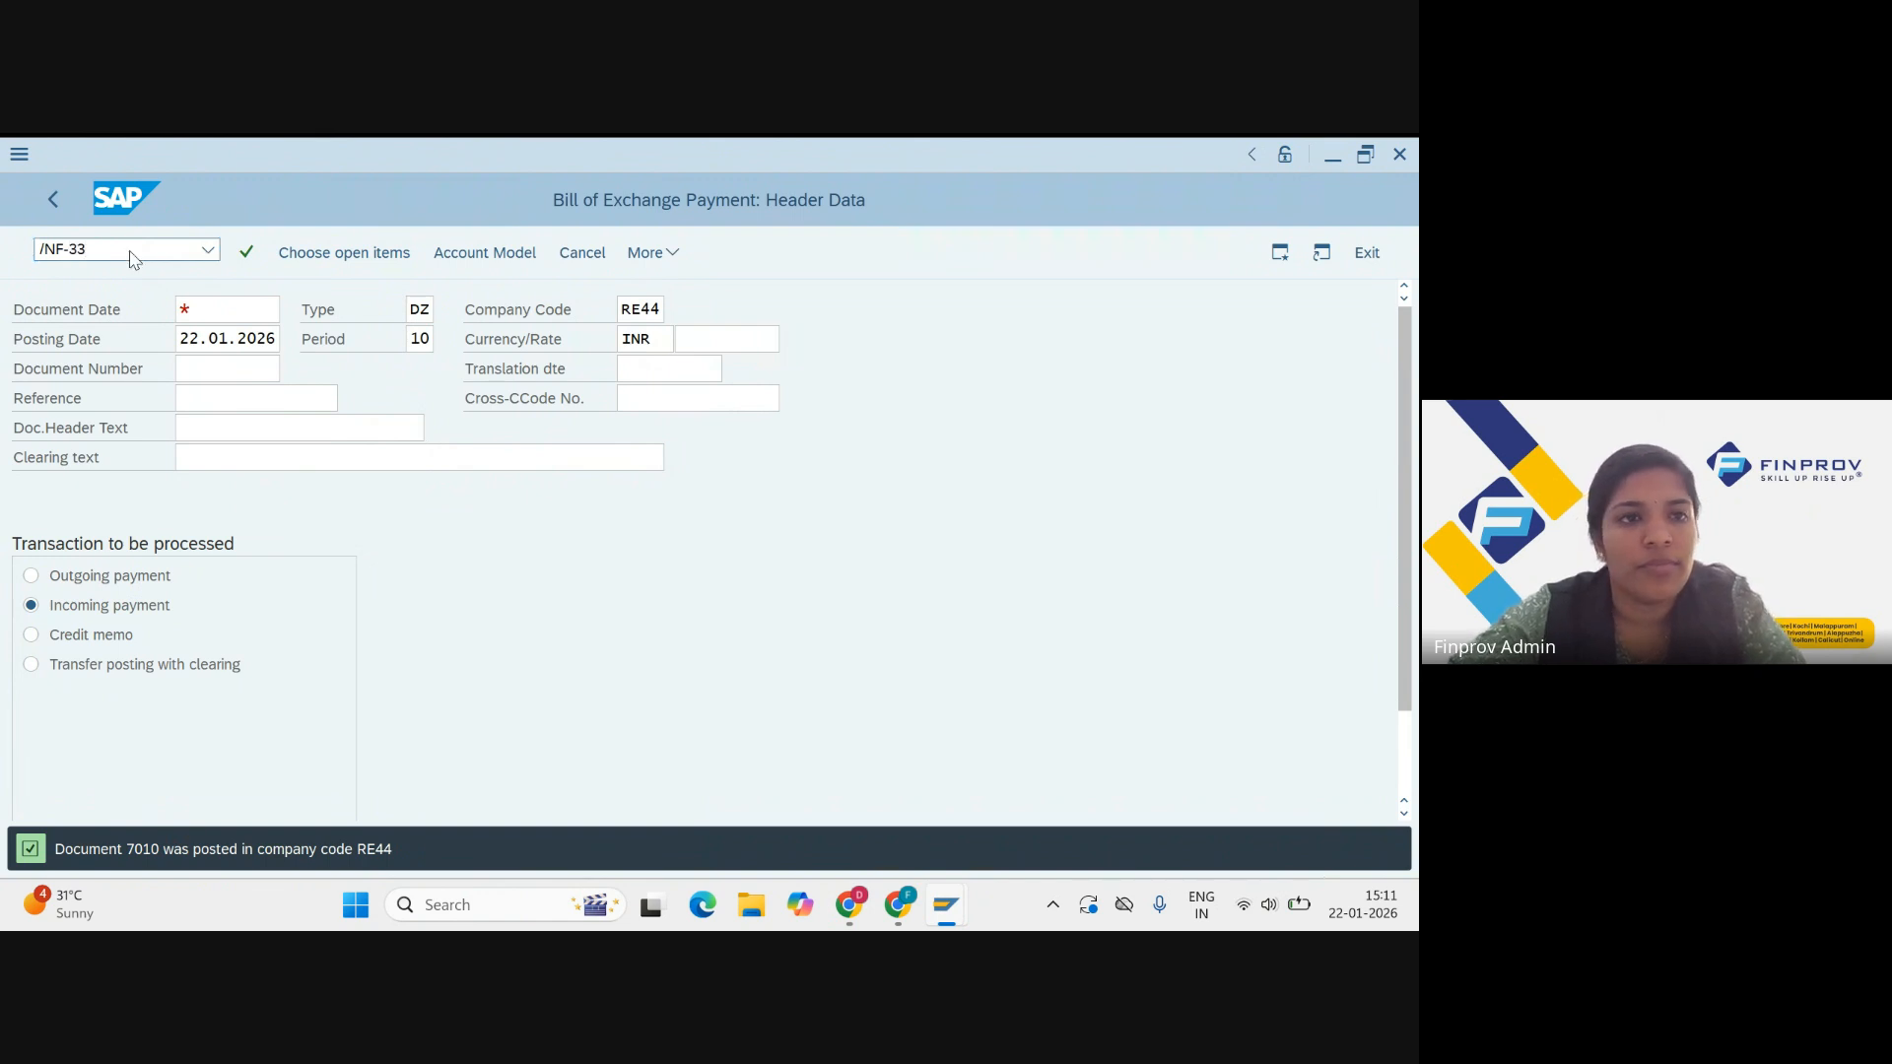
key("Return")
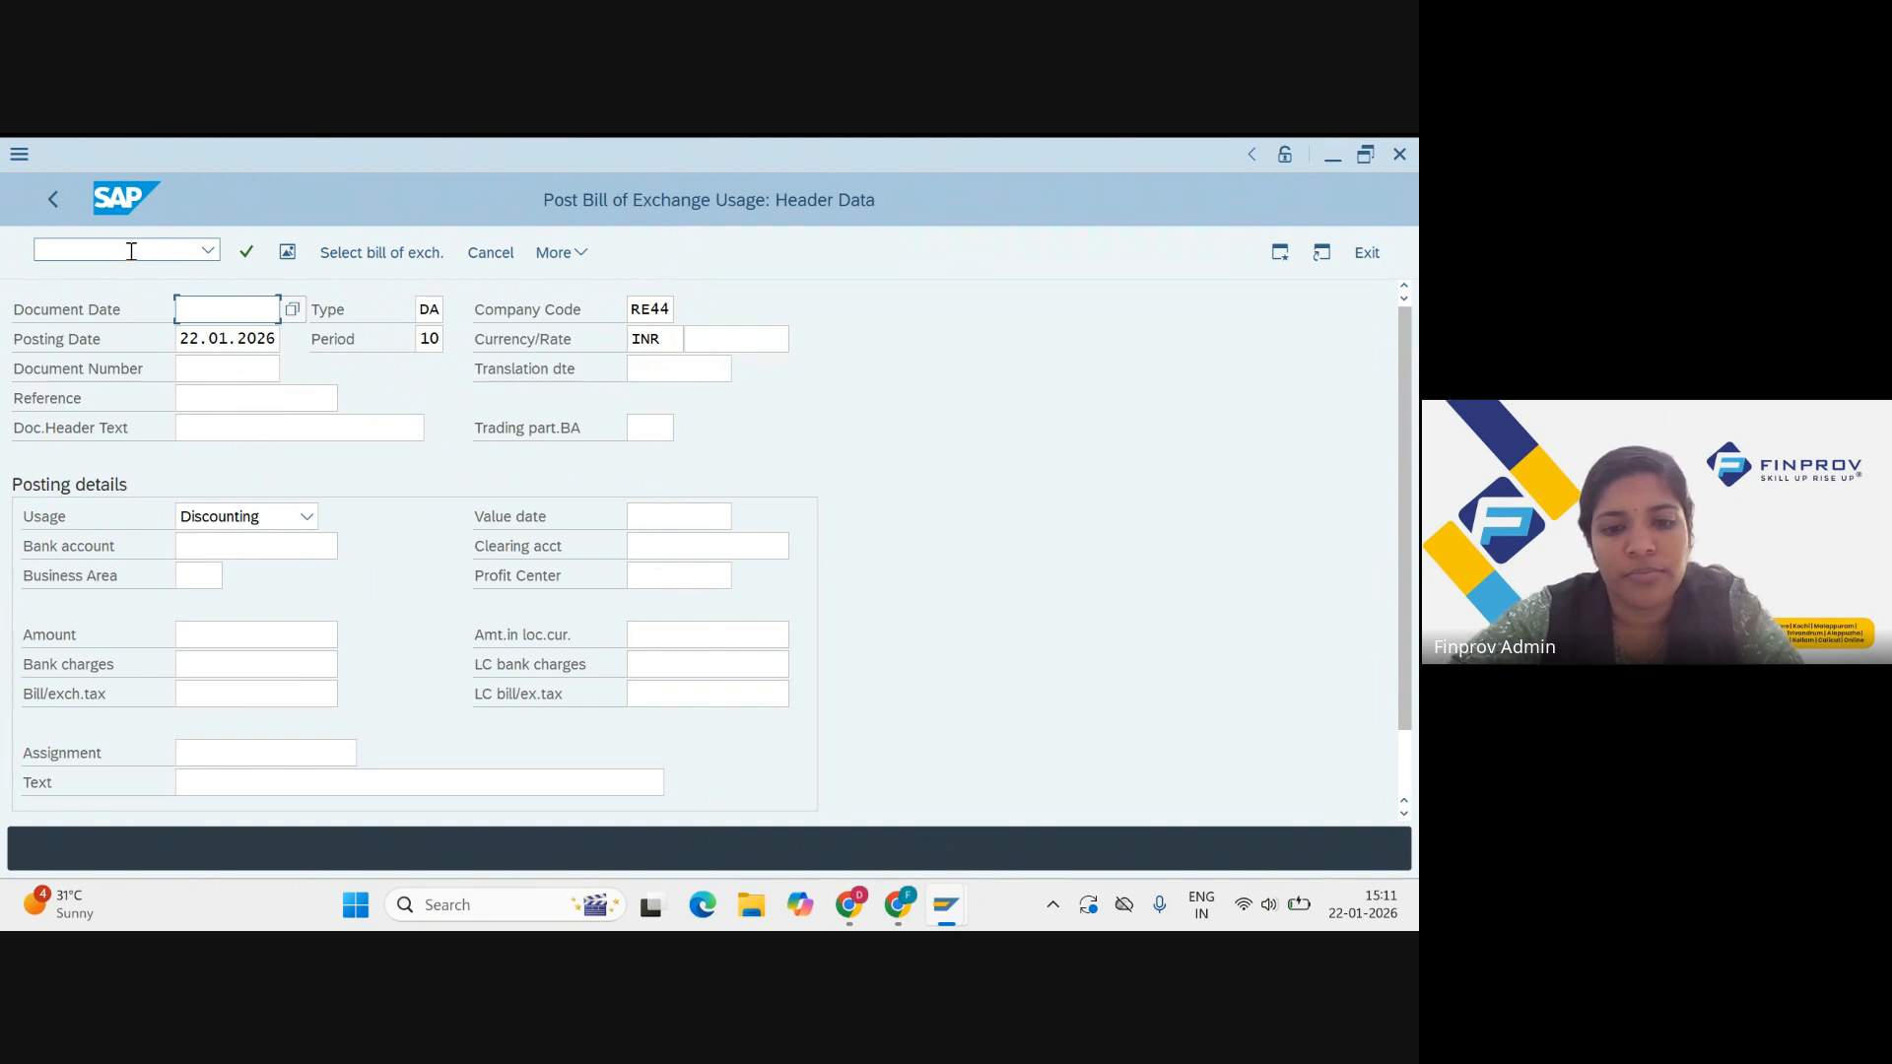
Step: Set the document date to 10.1.2026, fill in the bank account and enter EKLM as the business area
type("1")
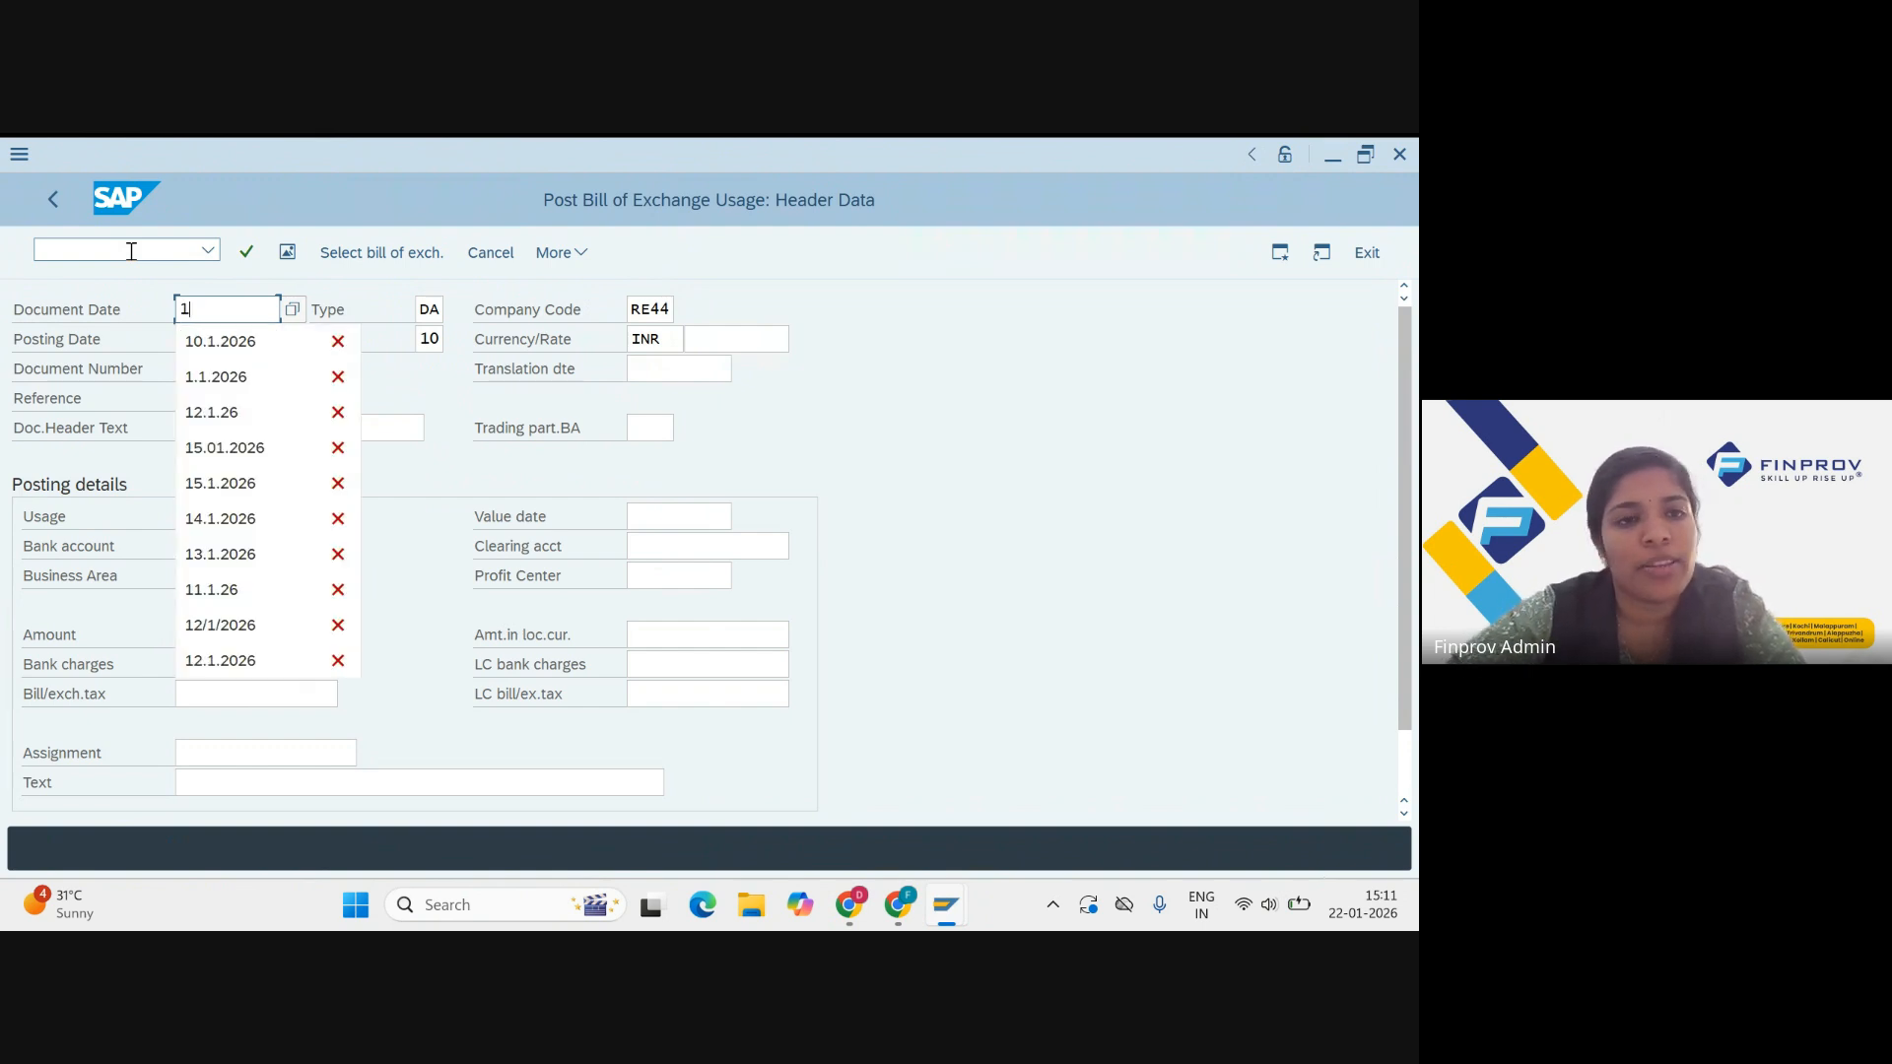
left_click(196, 340)
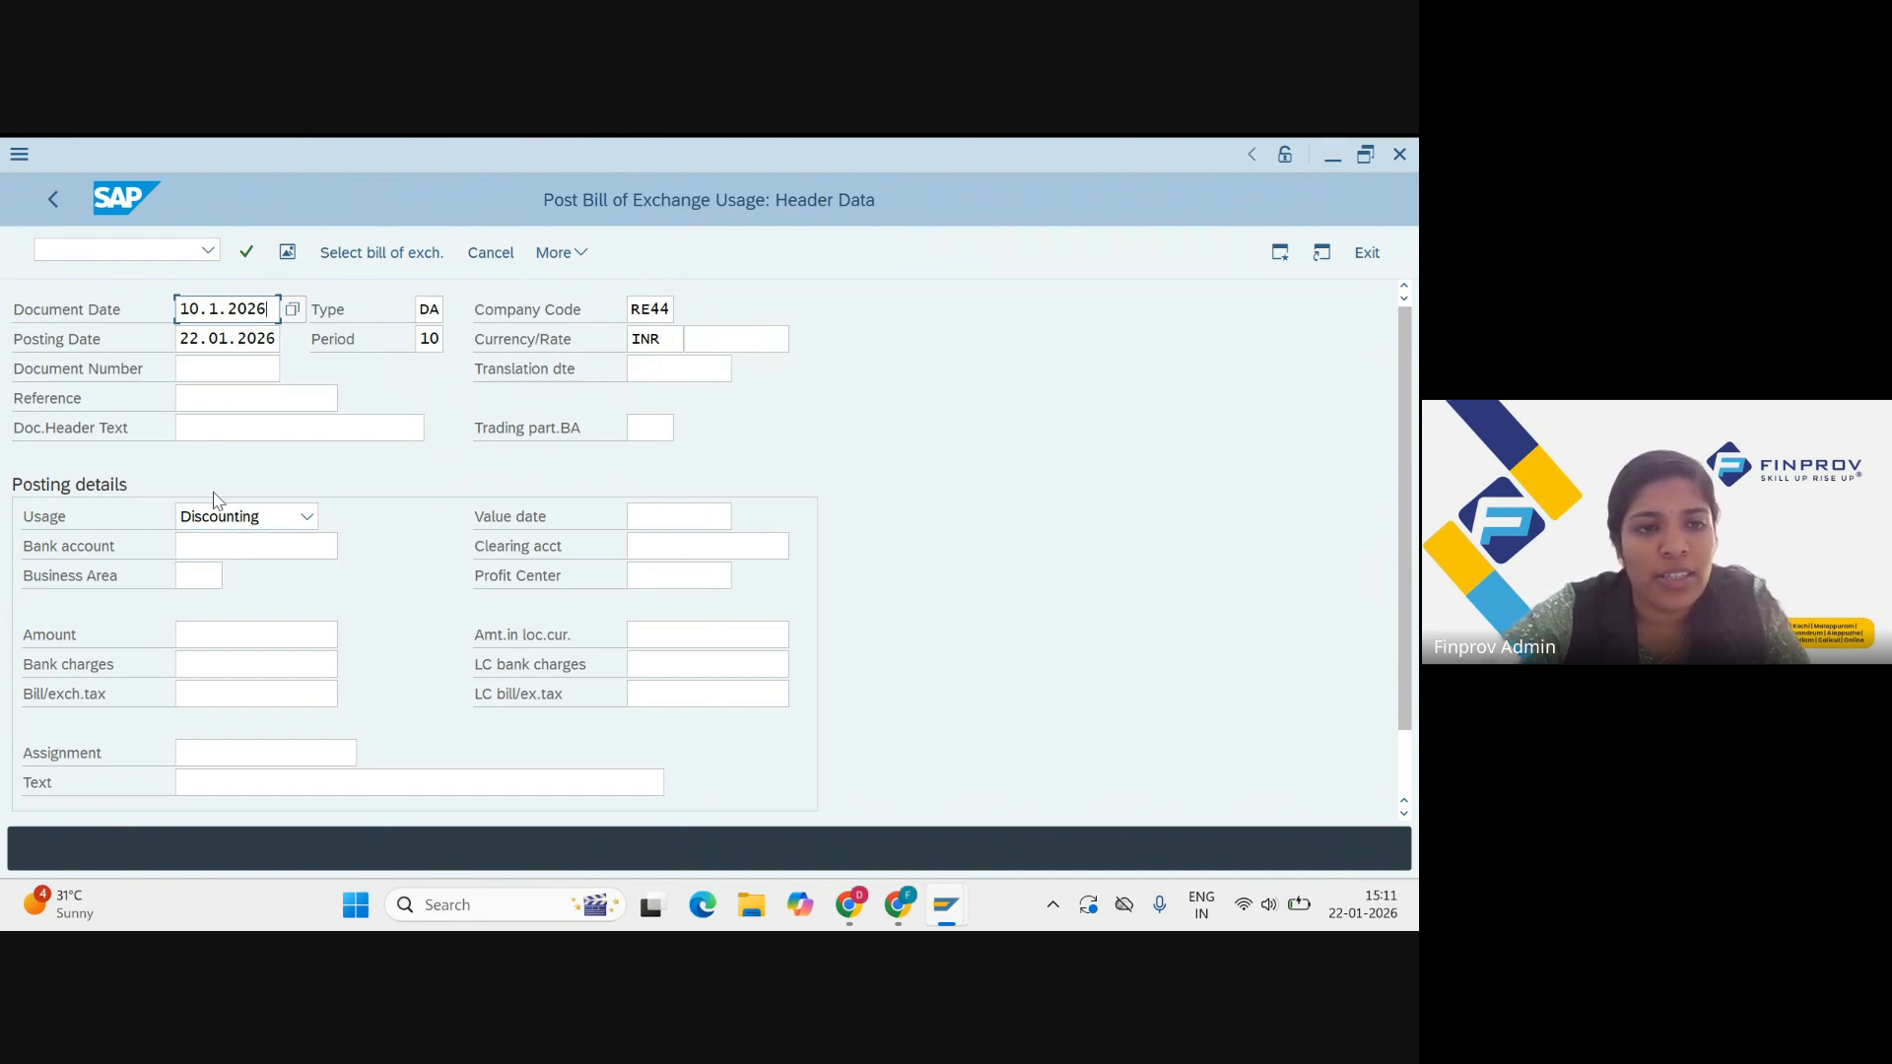
left_click(215, 545)
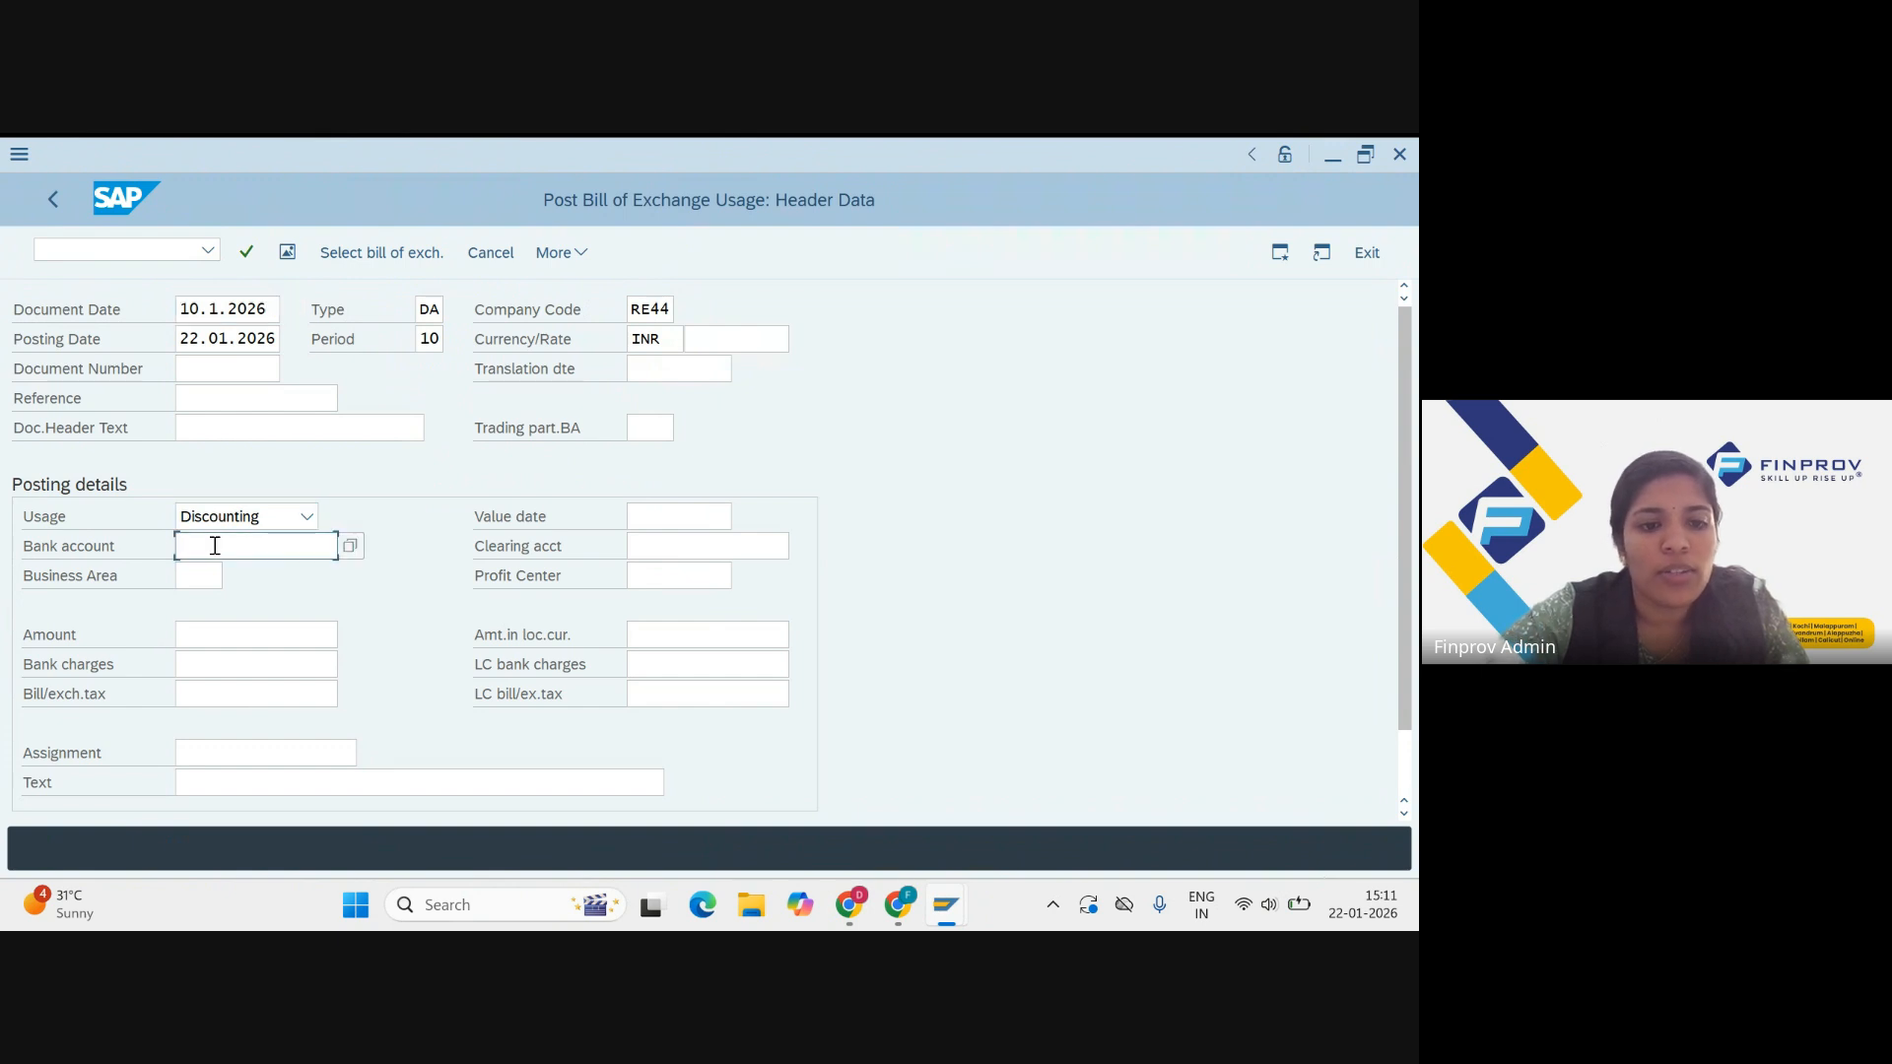
type("1")
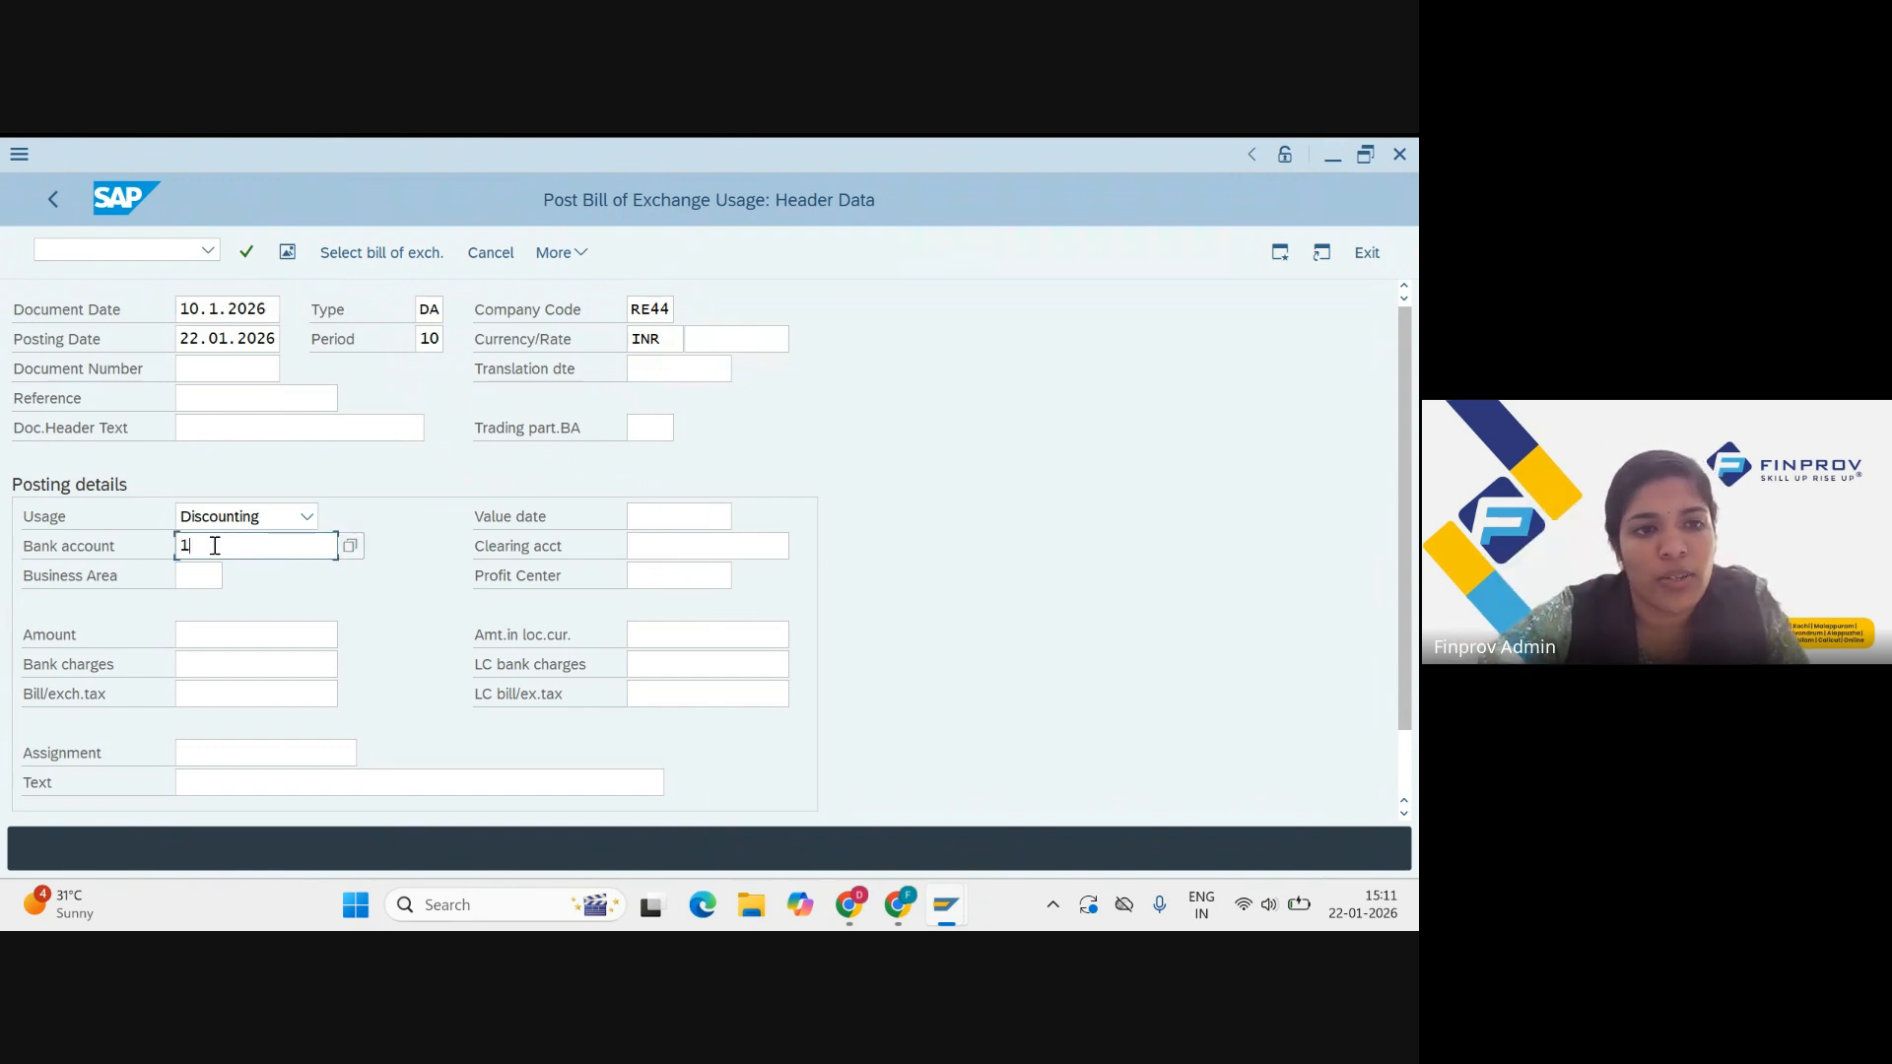
left_click(208, 568)
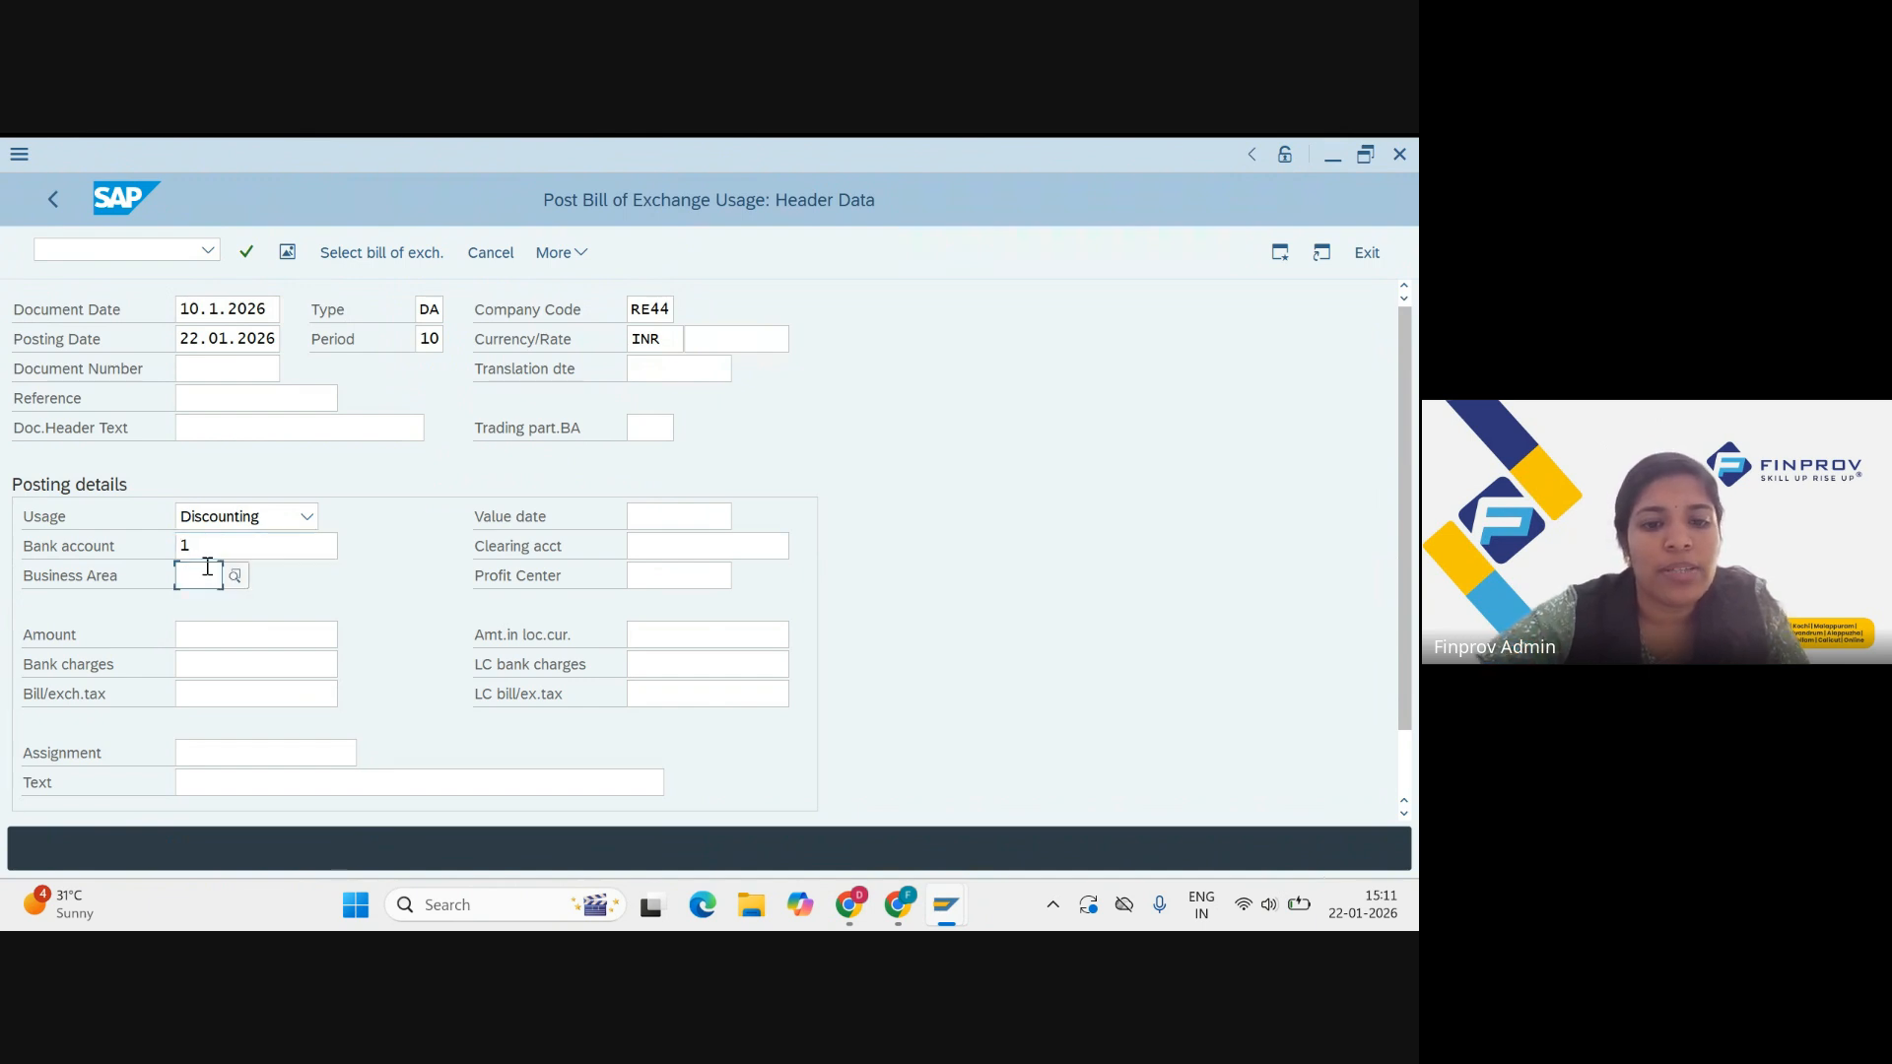
type("EKLM")
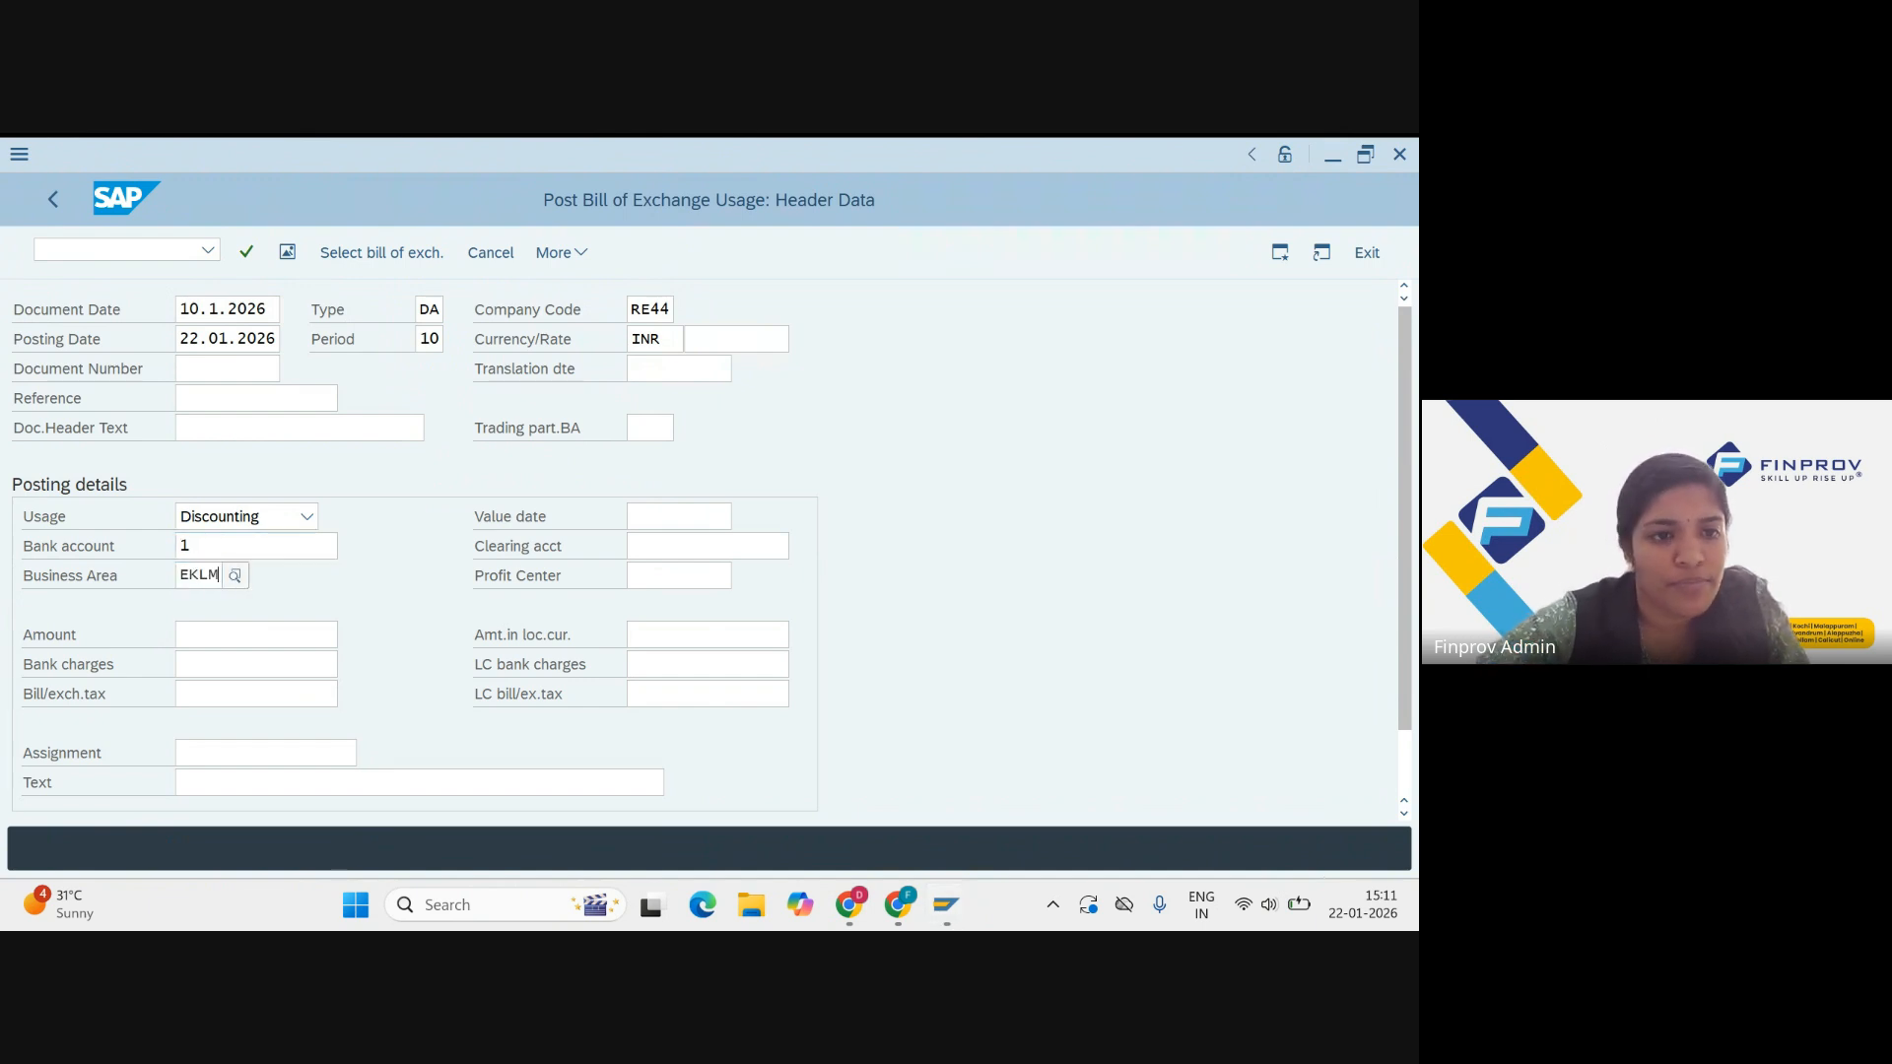
left_click(264, 723)
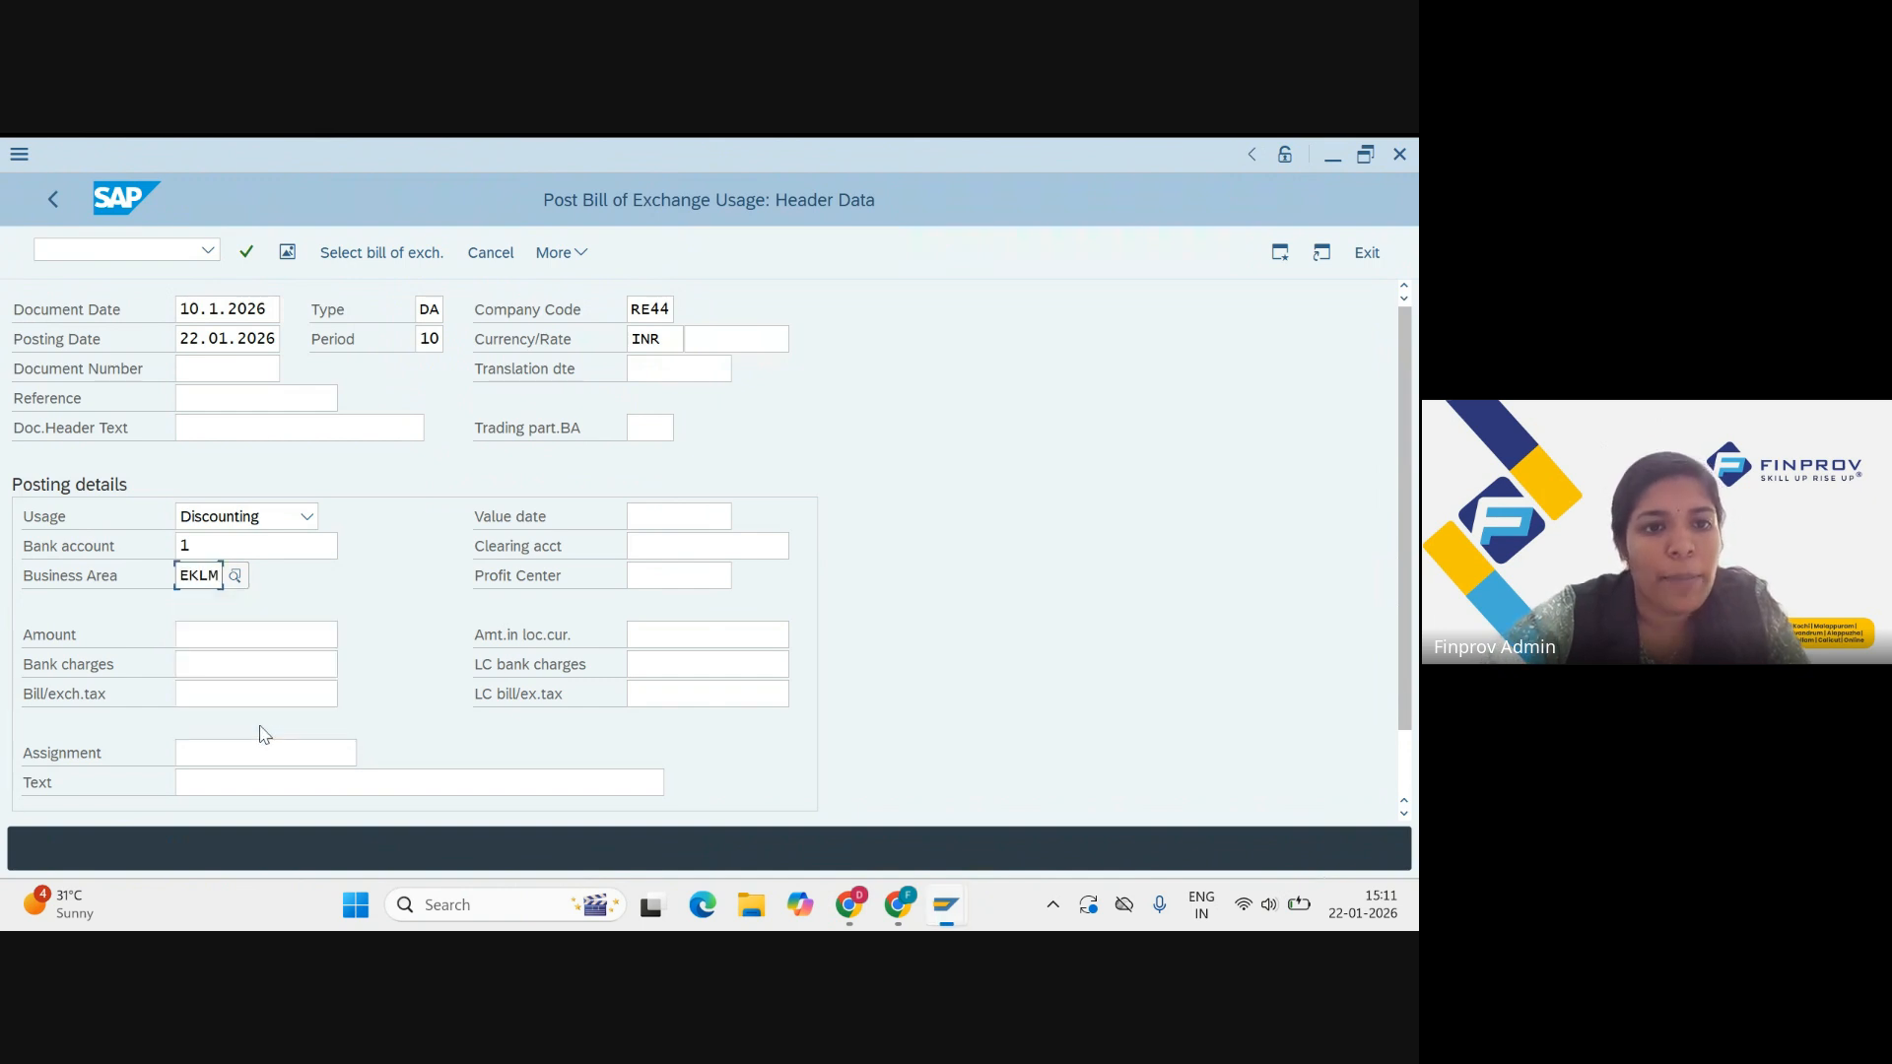
Step: Set the discounting amount to 90000 INR and enter BILL DISCOUNTING as the text
left_click(282, 636)
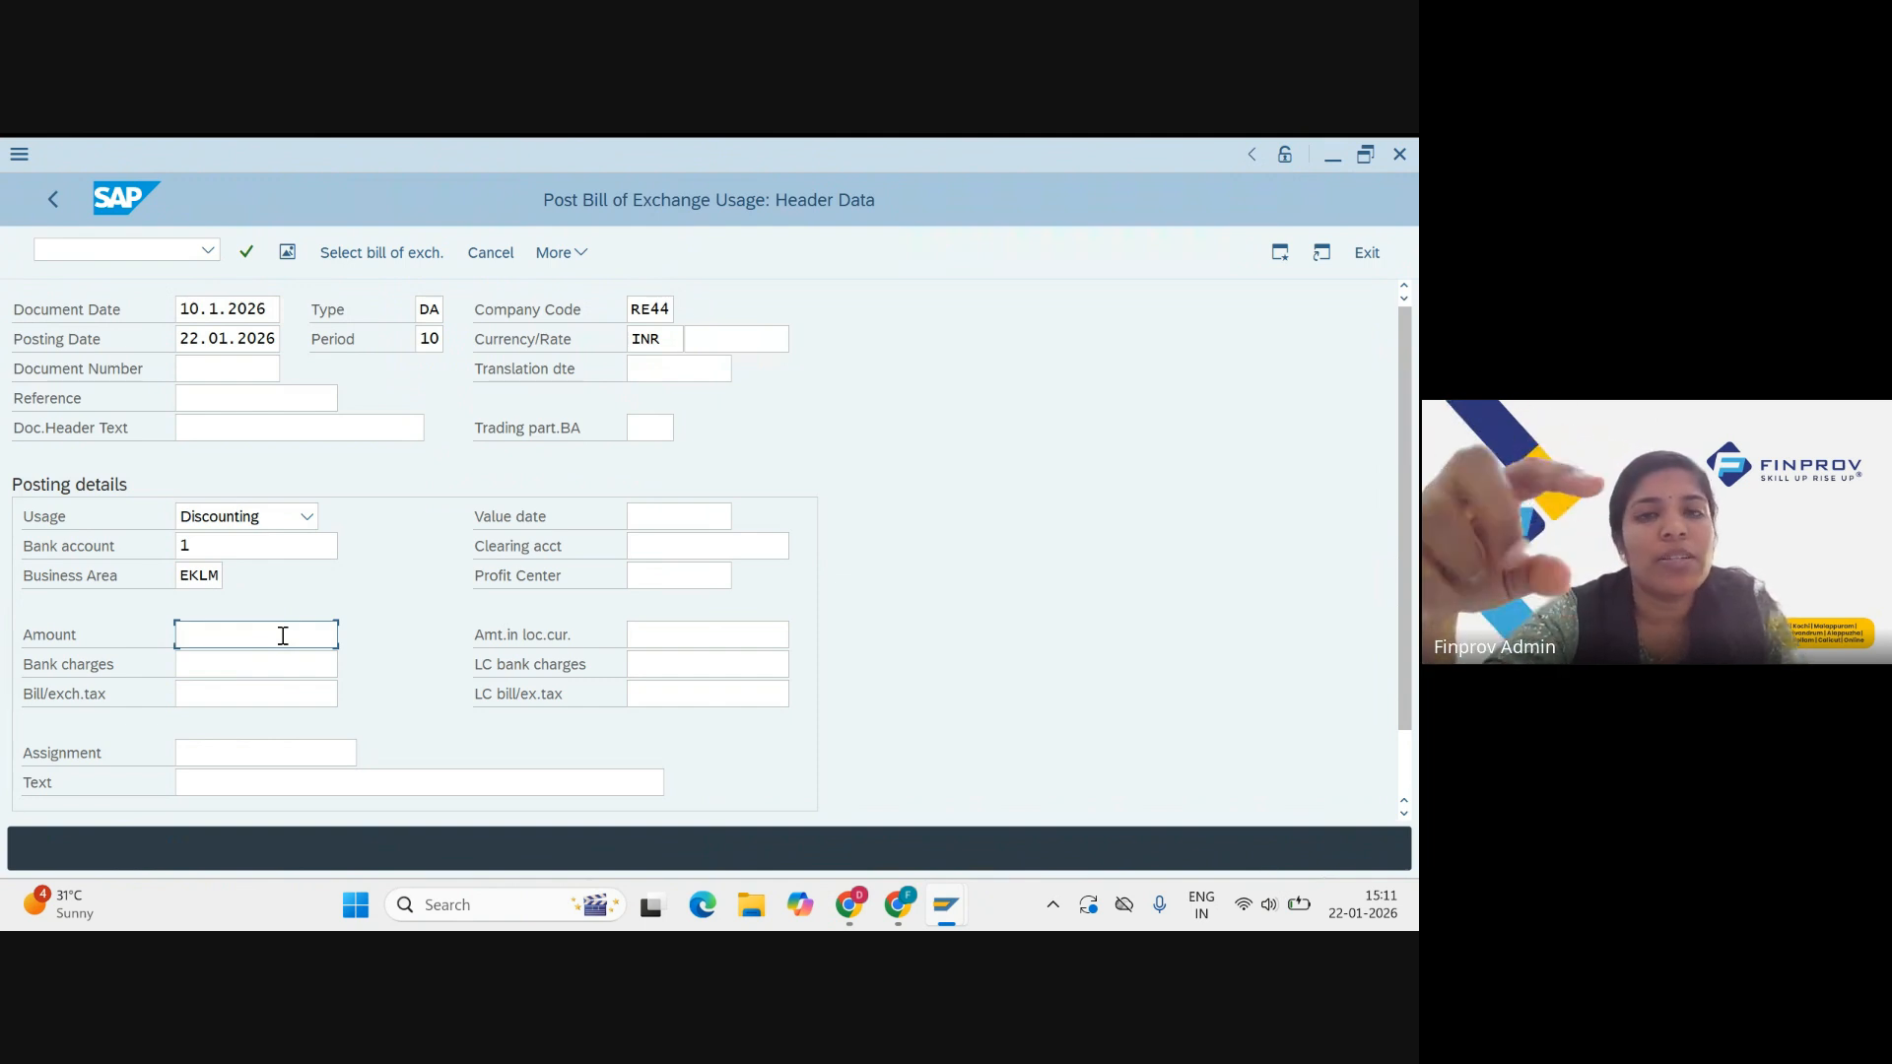
type("9000")
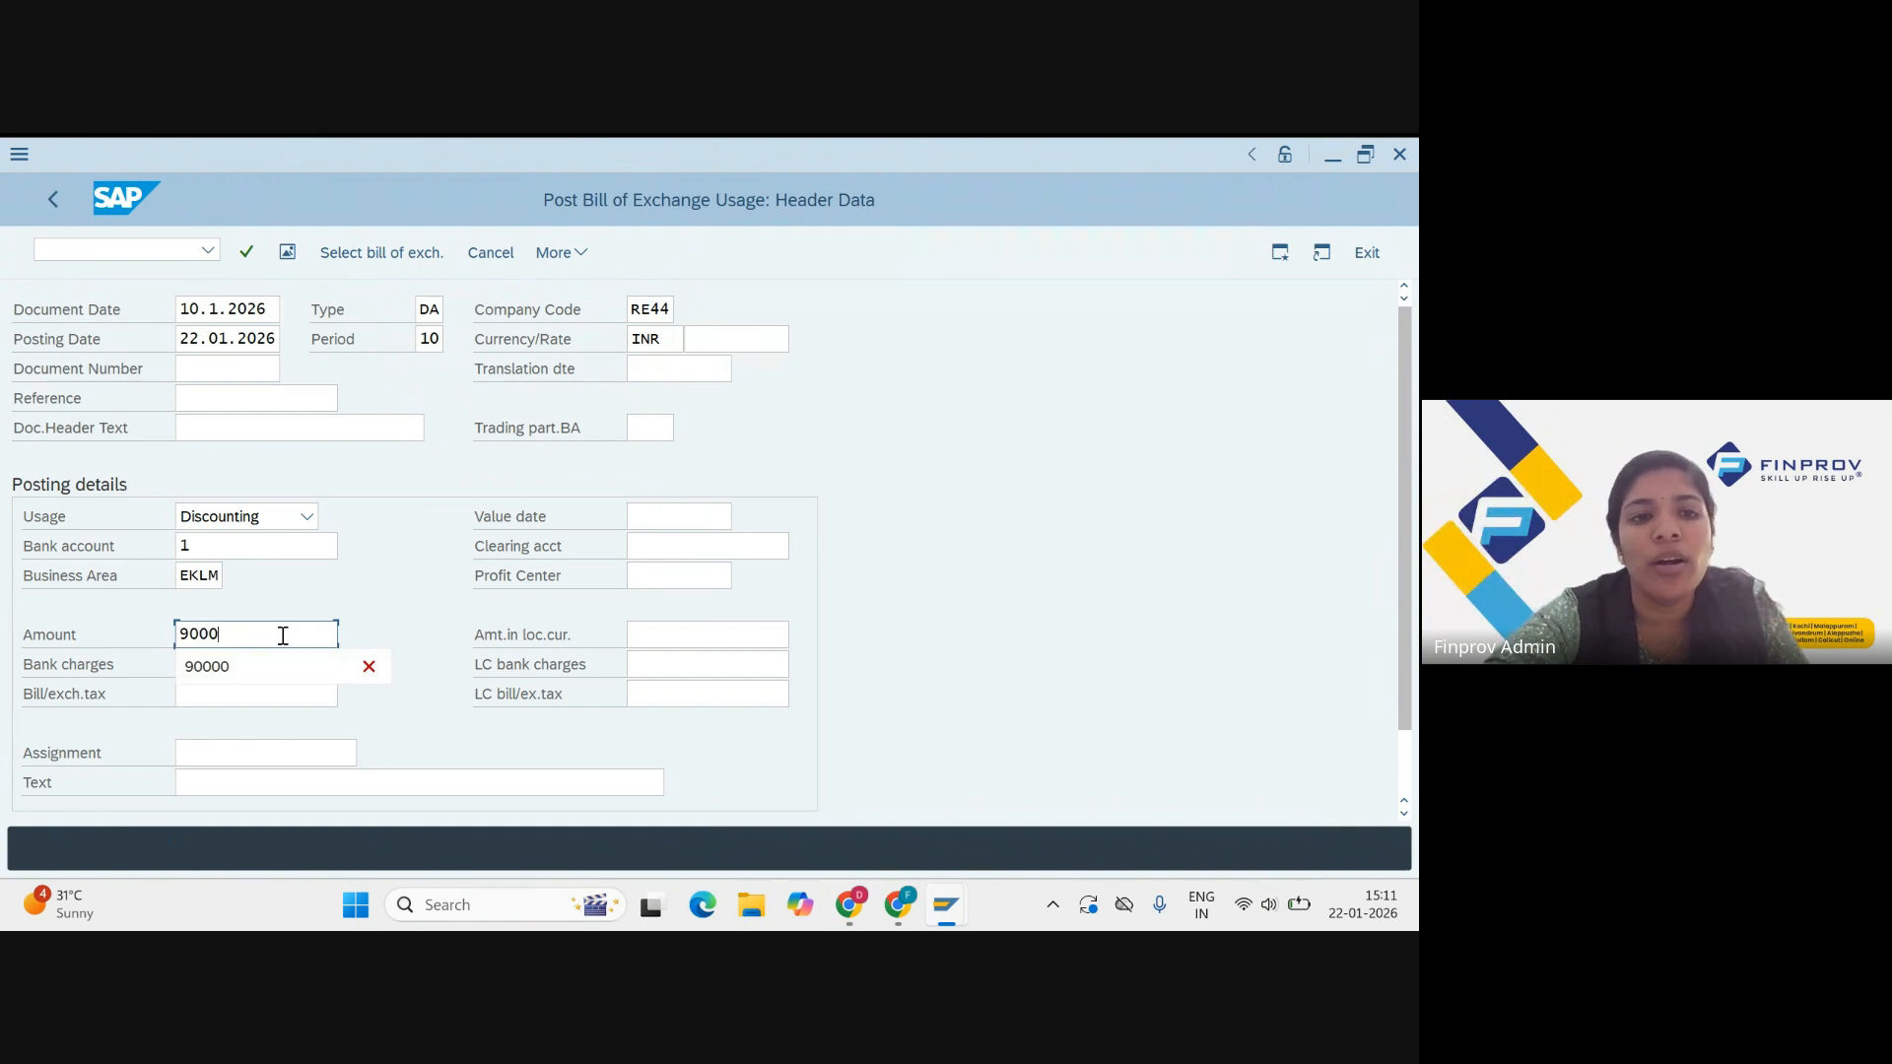
type("0")
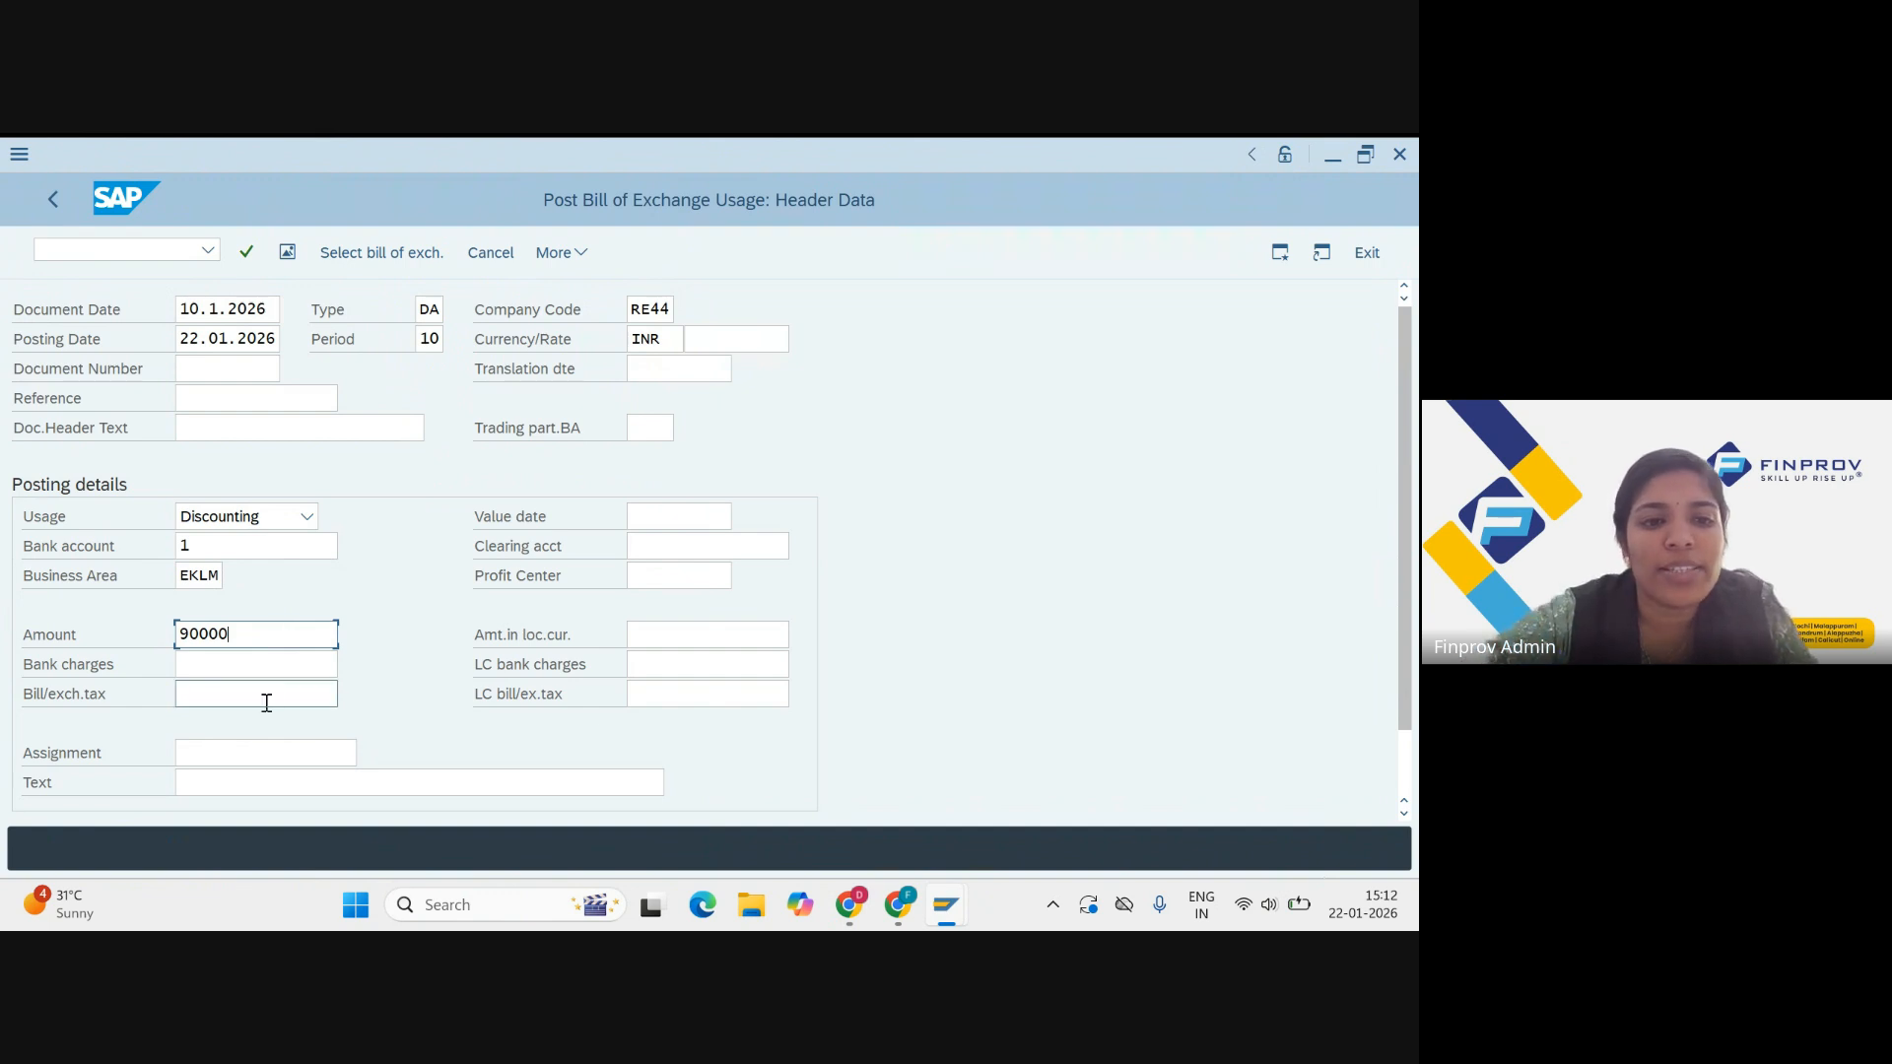
left_click(268, 794)
type("BILL")
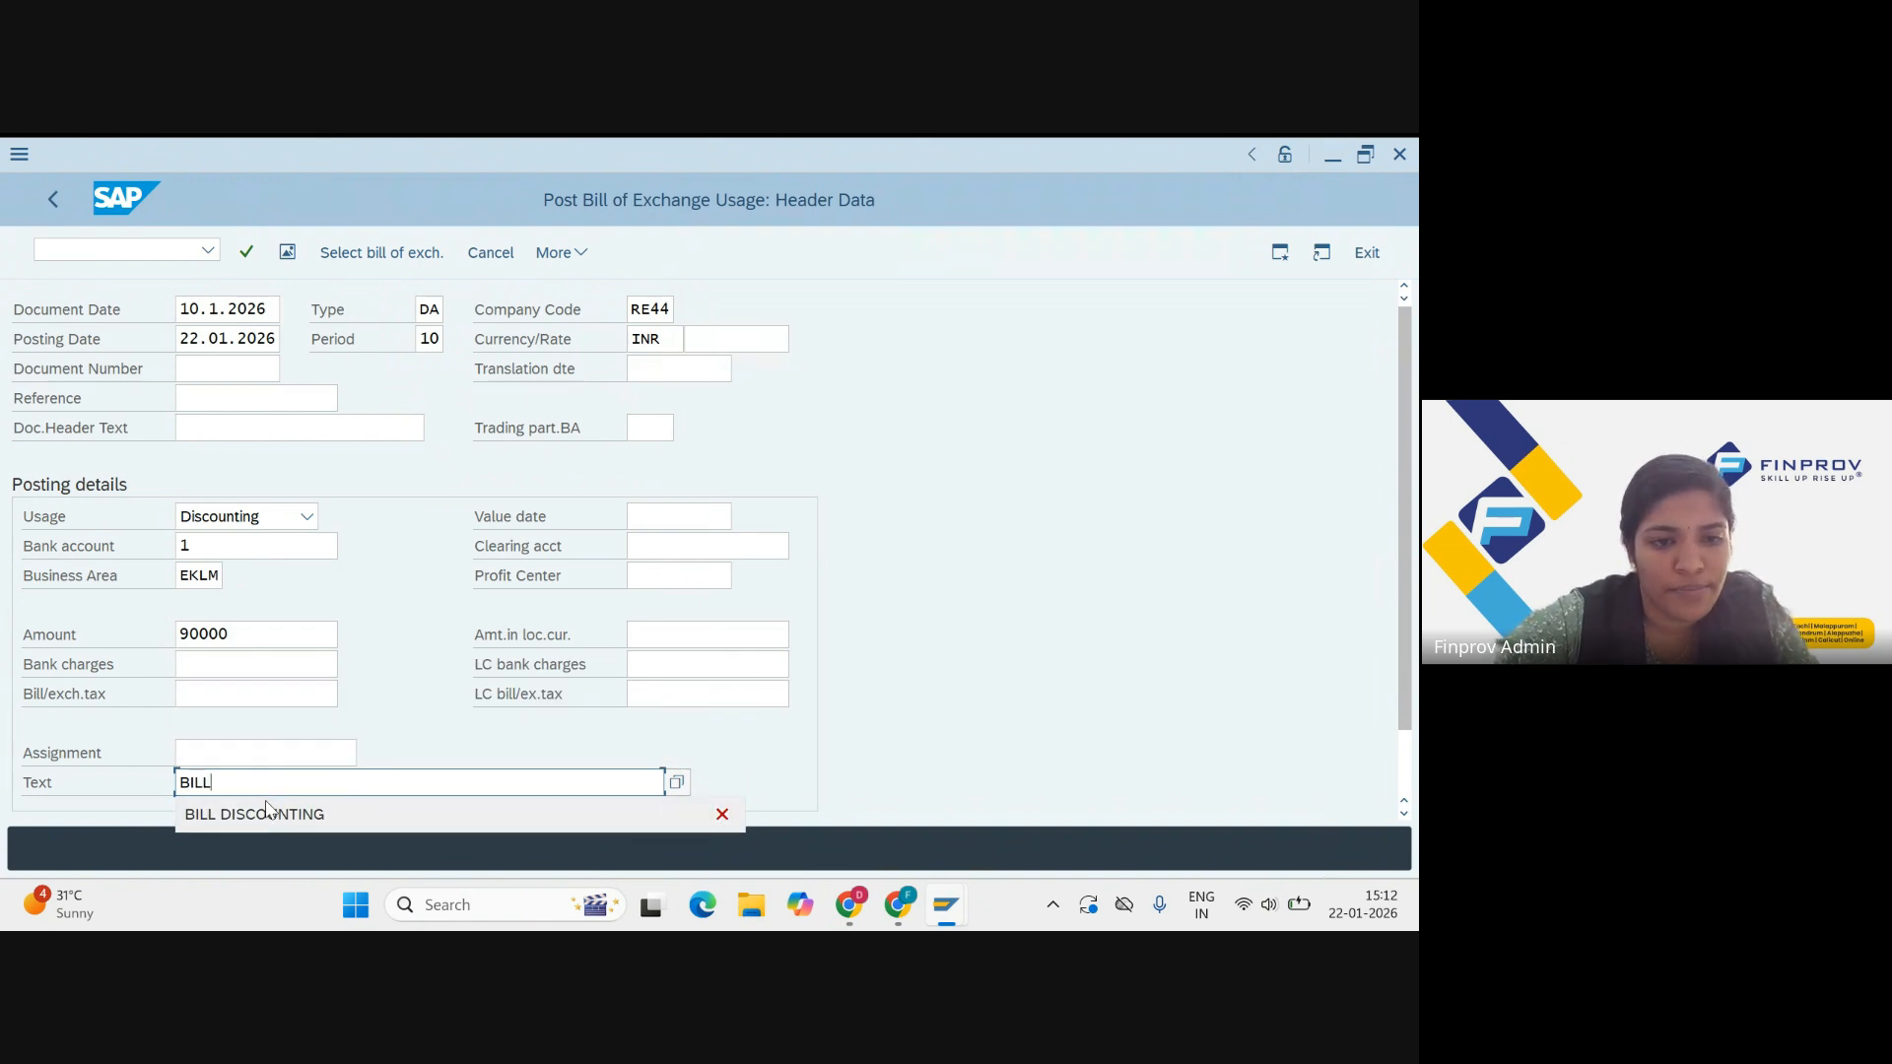
left_click(268, 814)
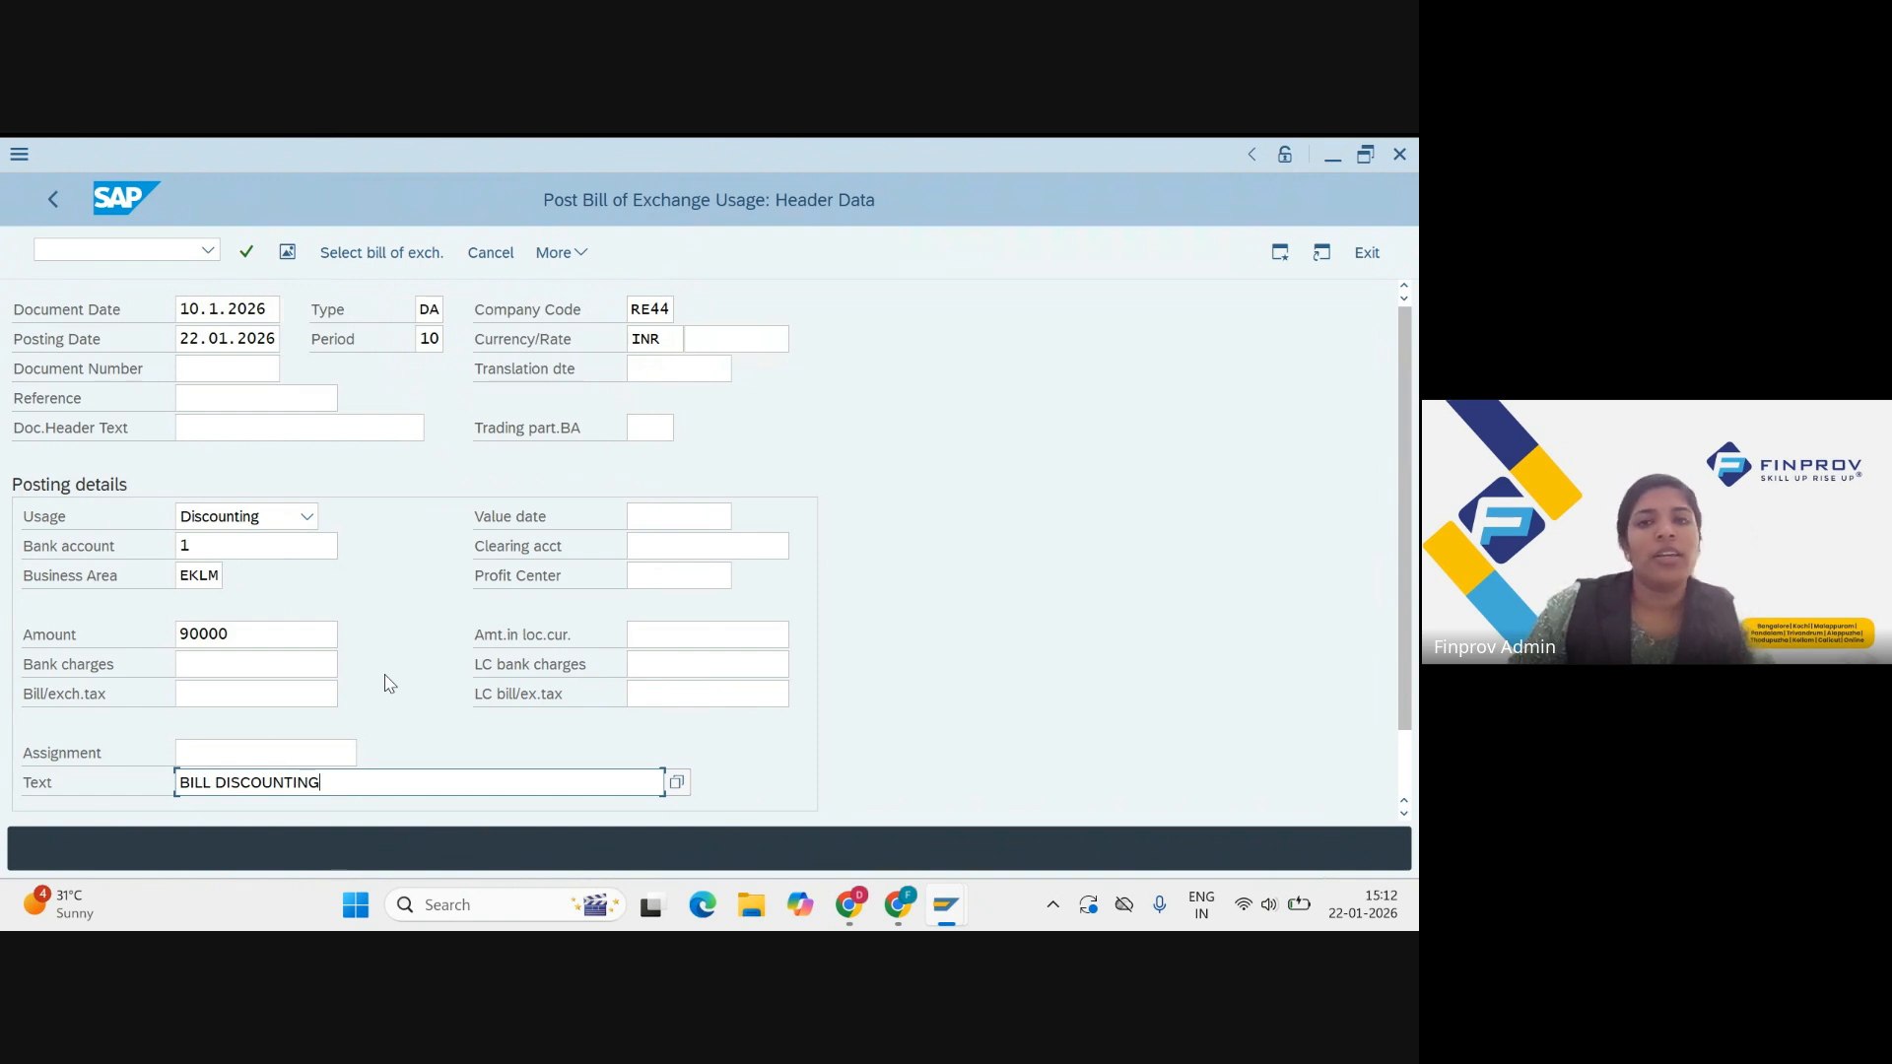
Step: Add another line item with posting key 40 for the bank commission G/L account 205 and proceed to its details
scroll(389, 683, "down", 3)
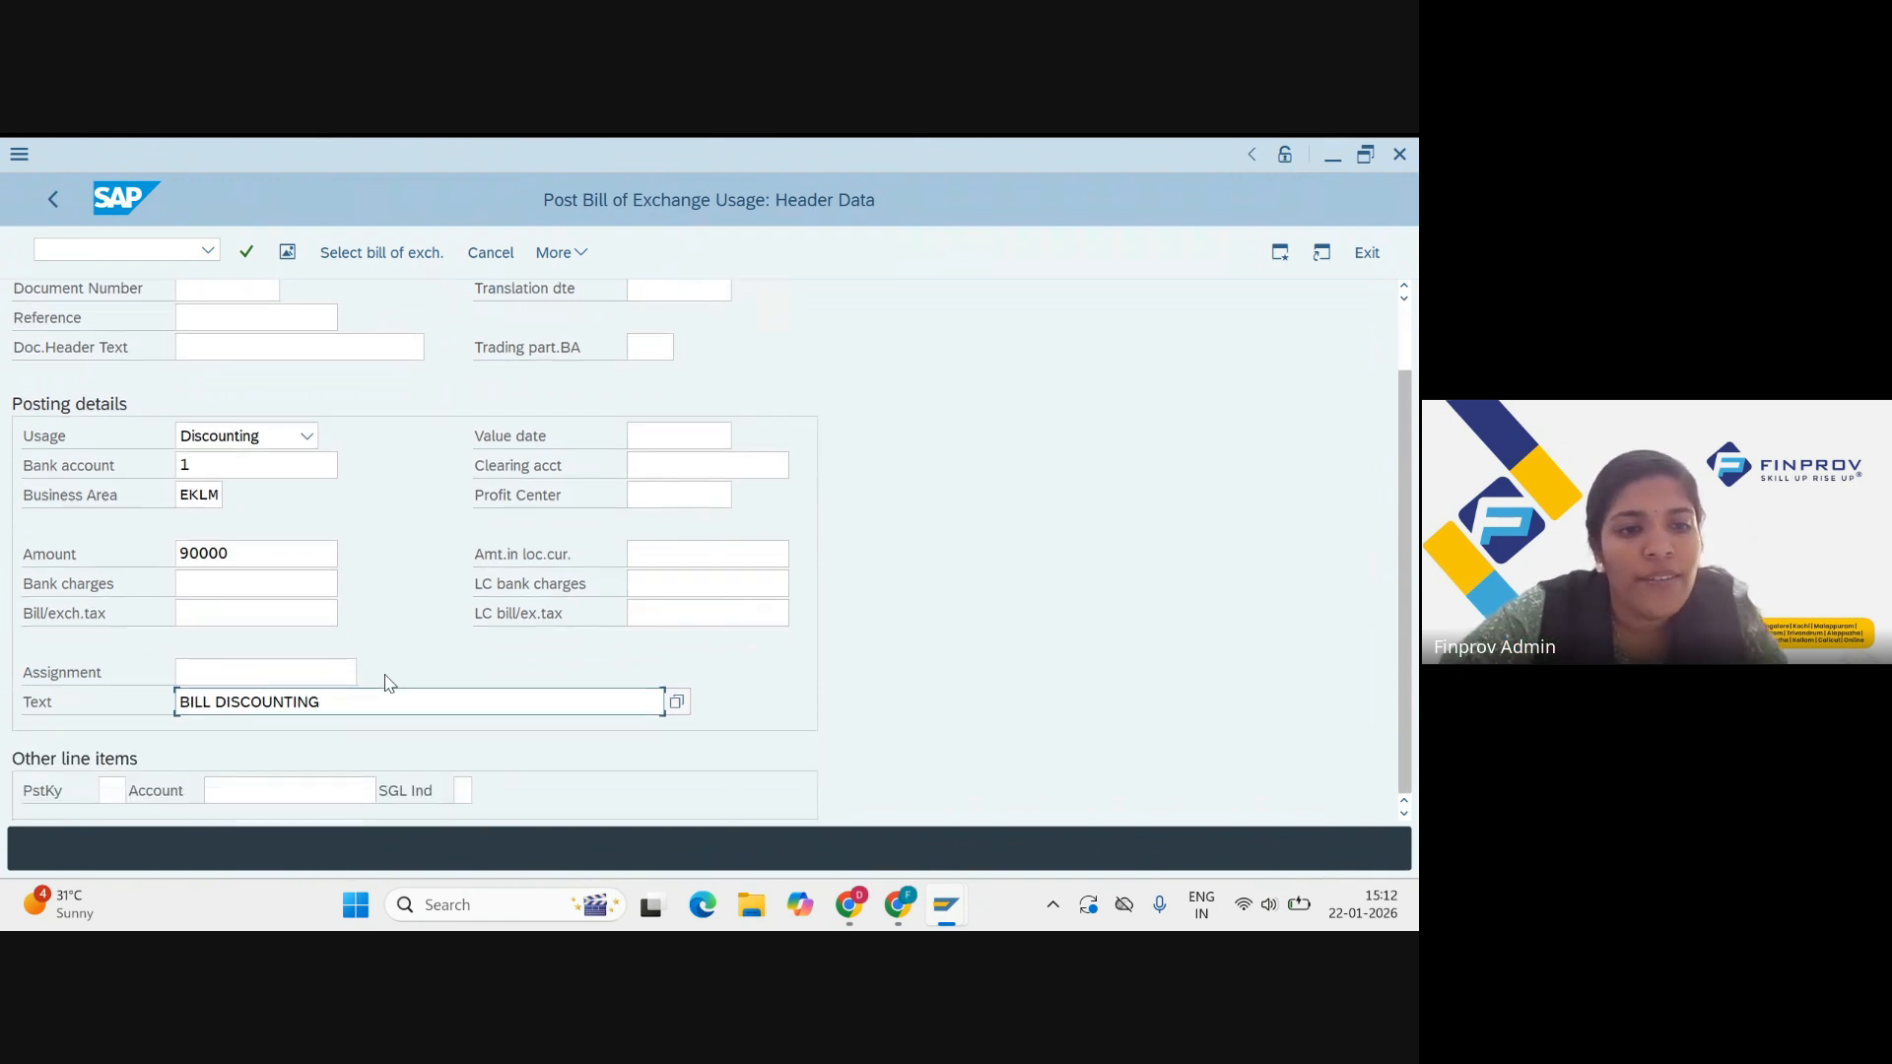
left_click(123, 803)
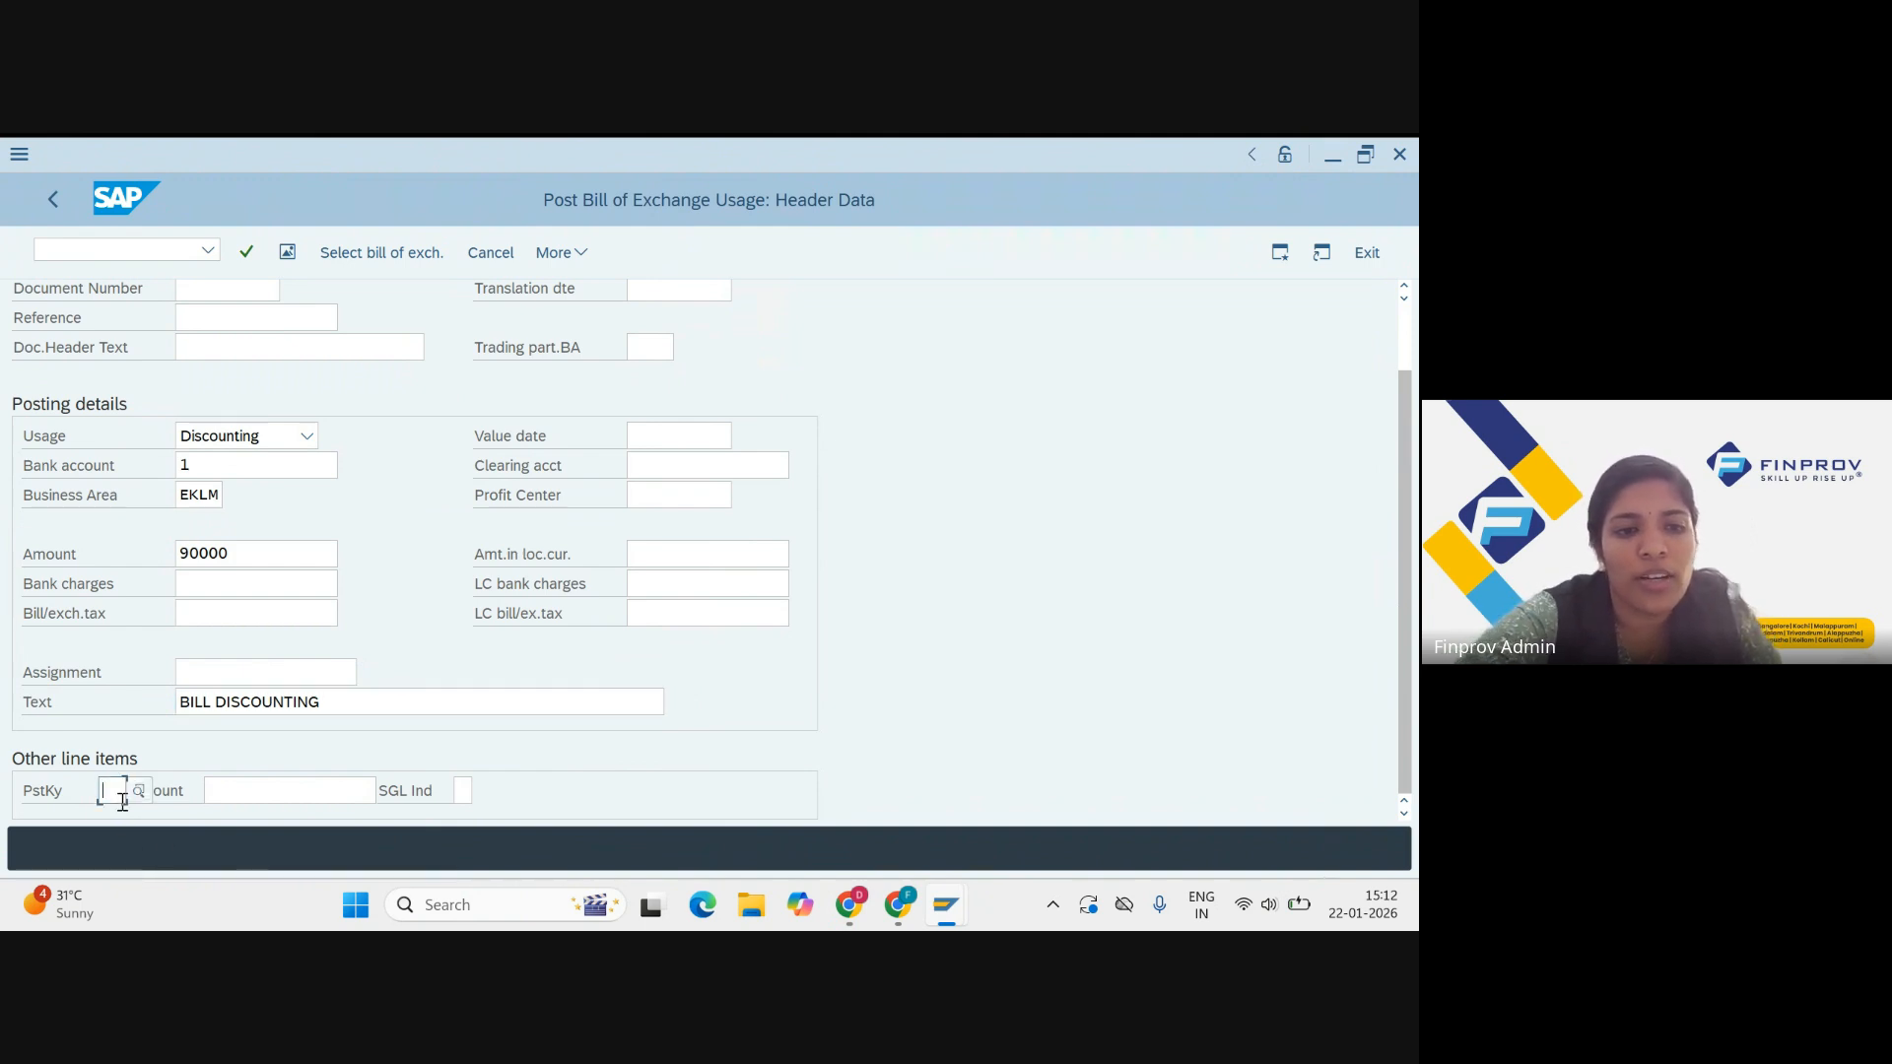
type("40")
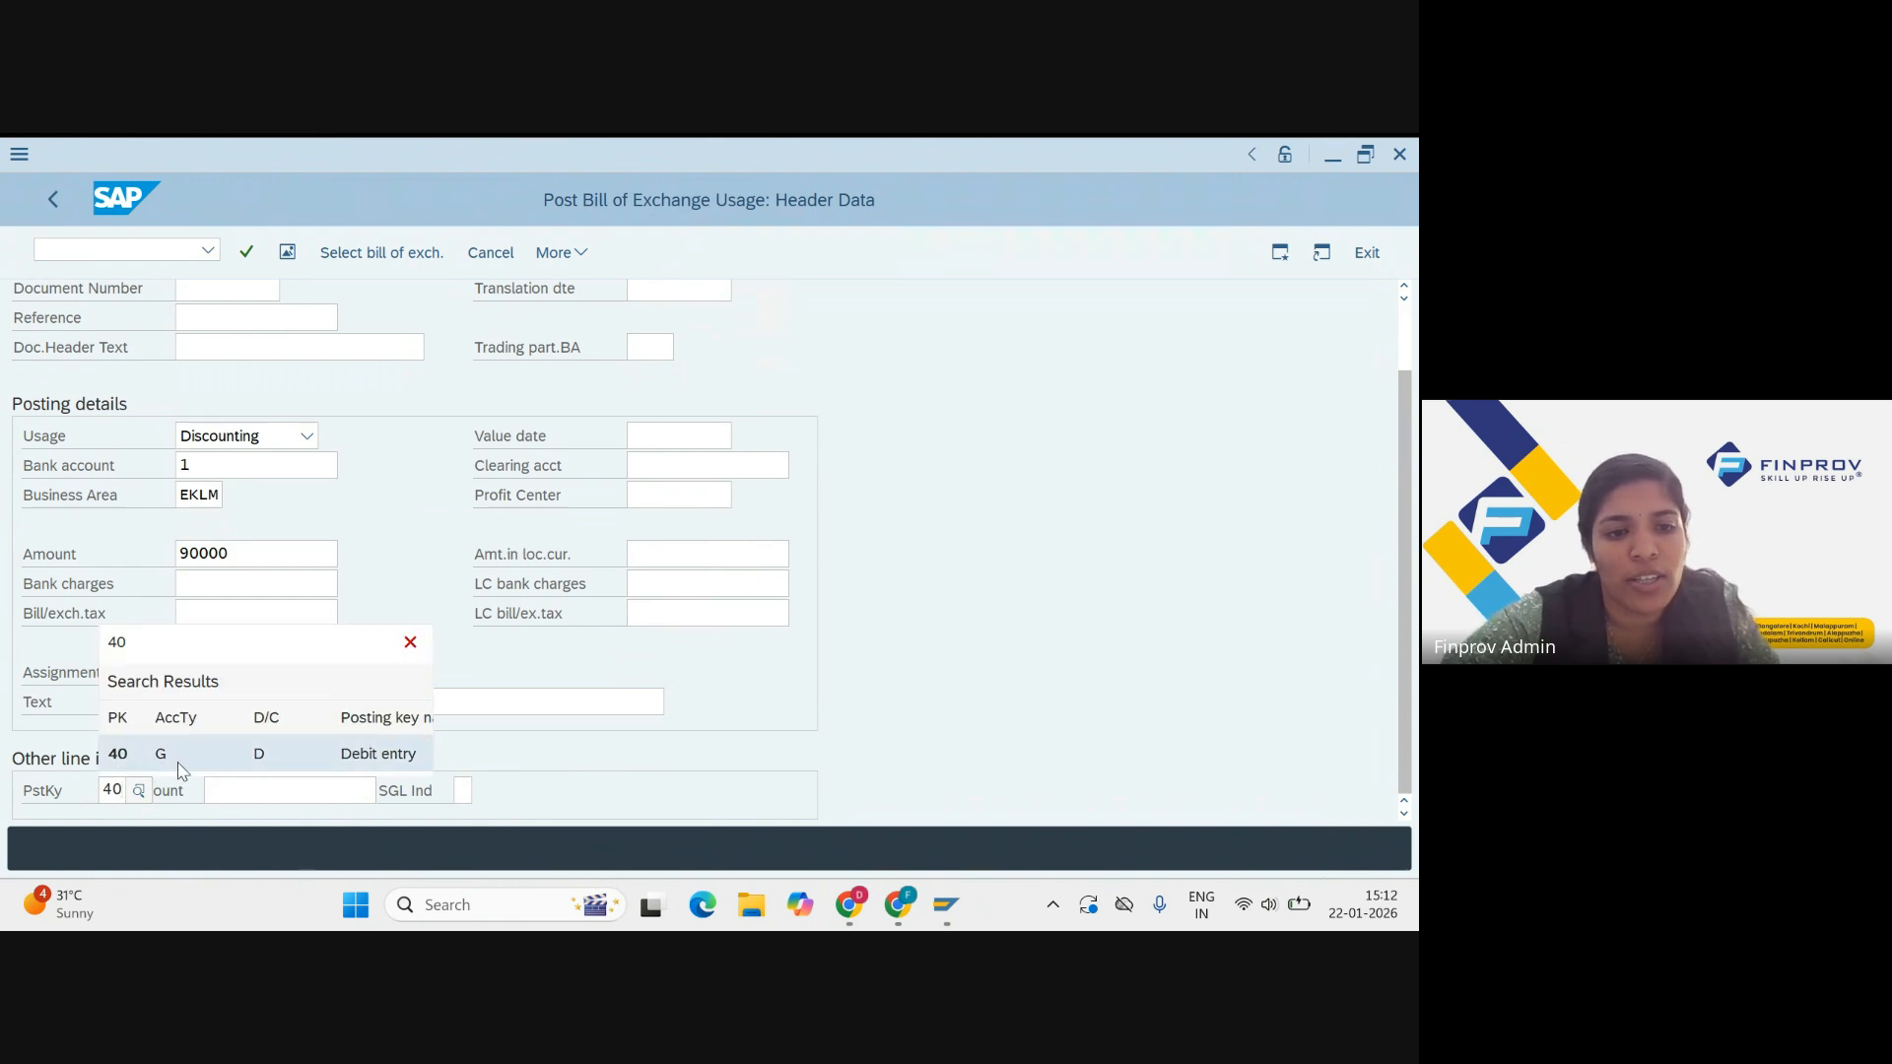
left_click(180, 767)
left_click(222, 790)
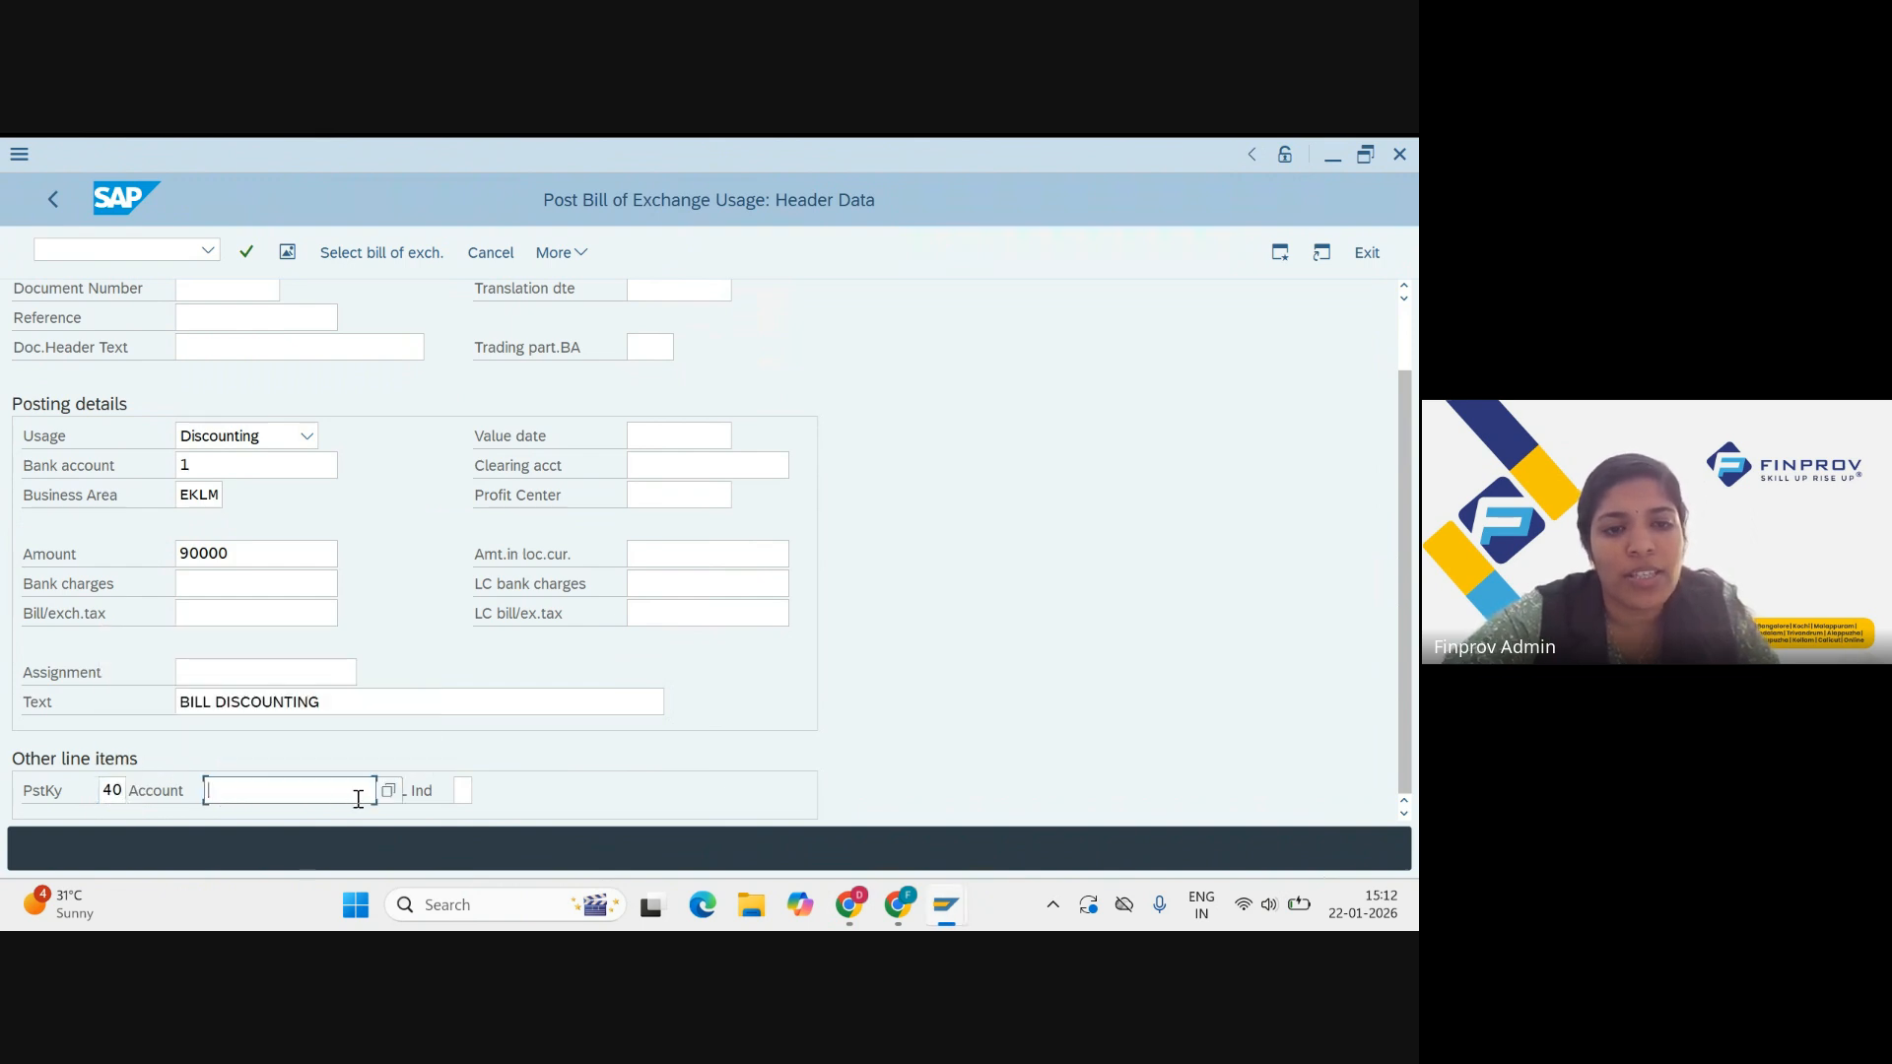
left_click(388, 792)
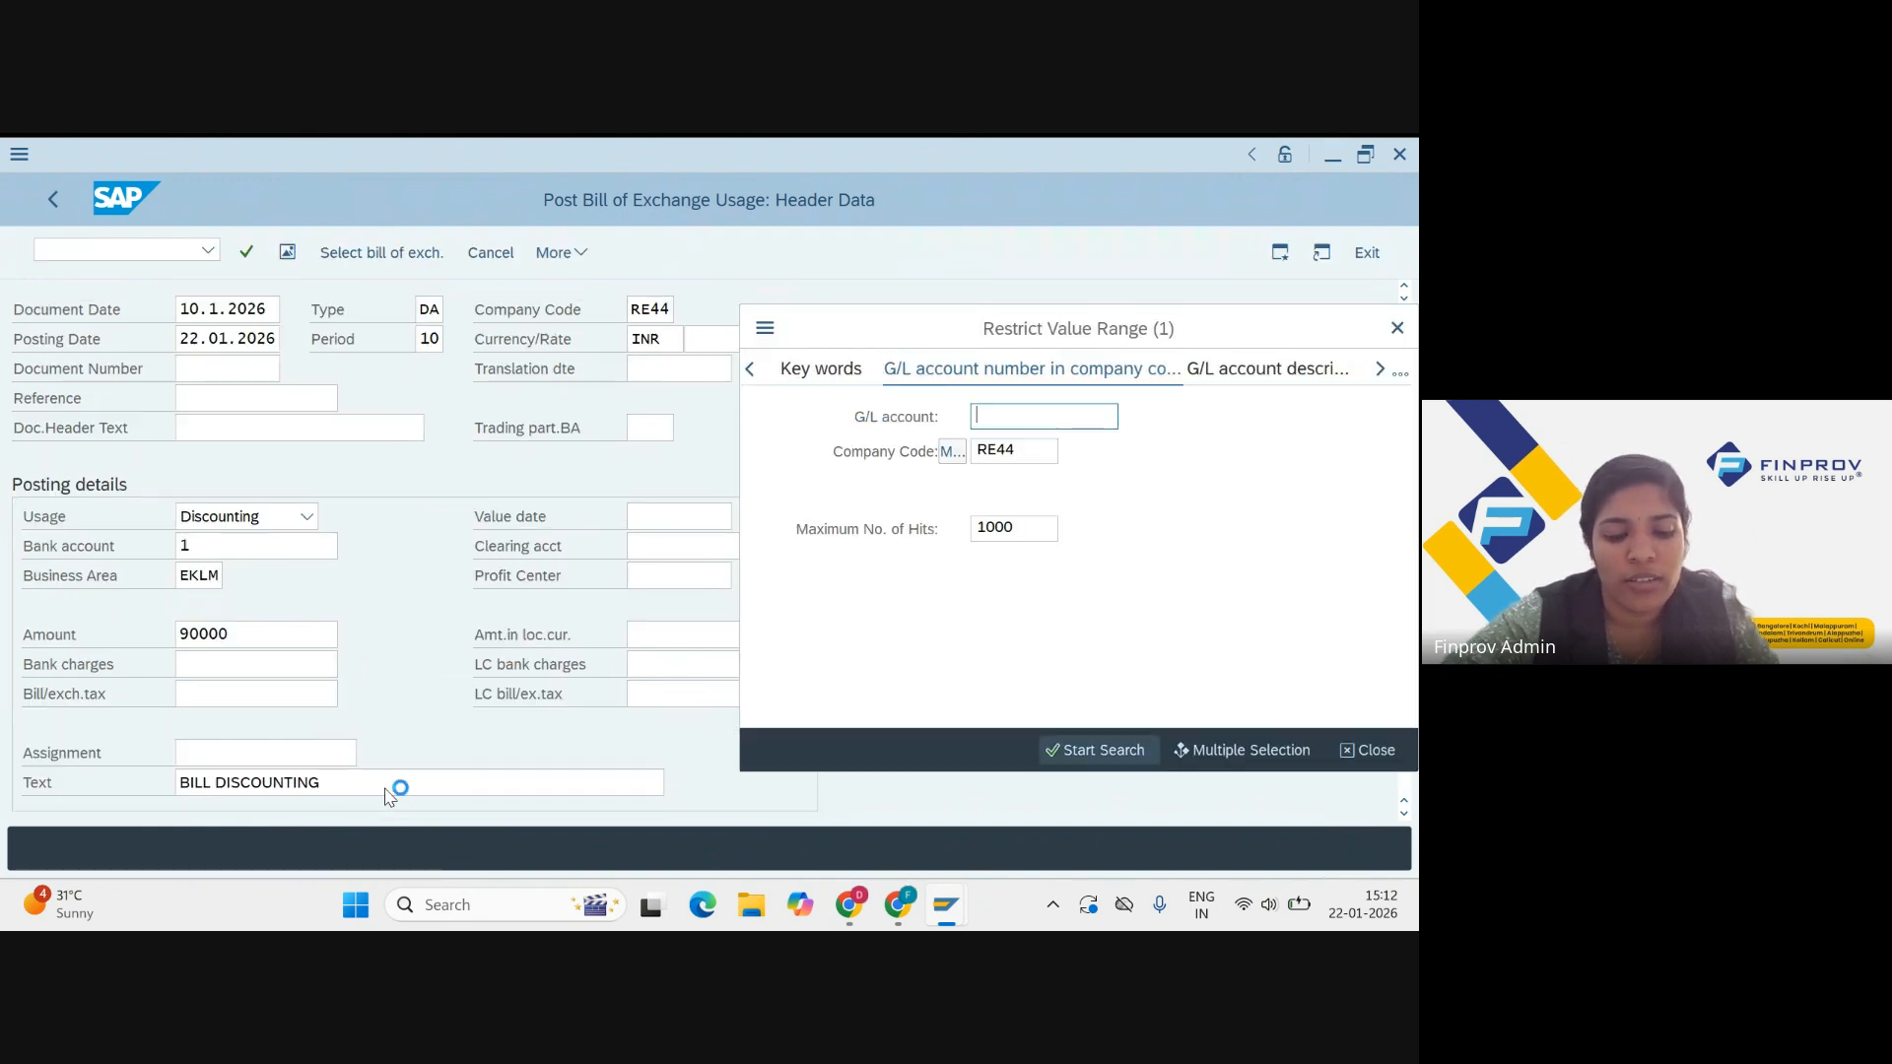
key("Return")
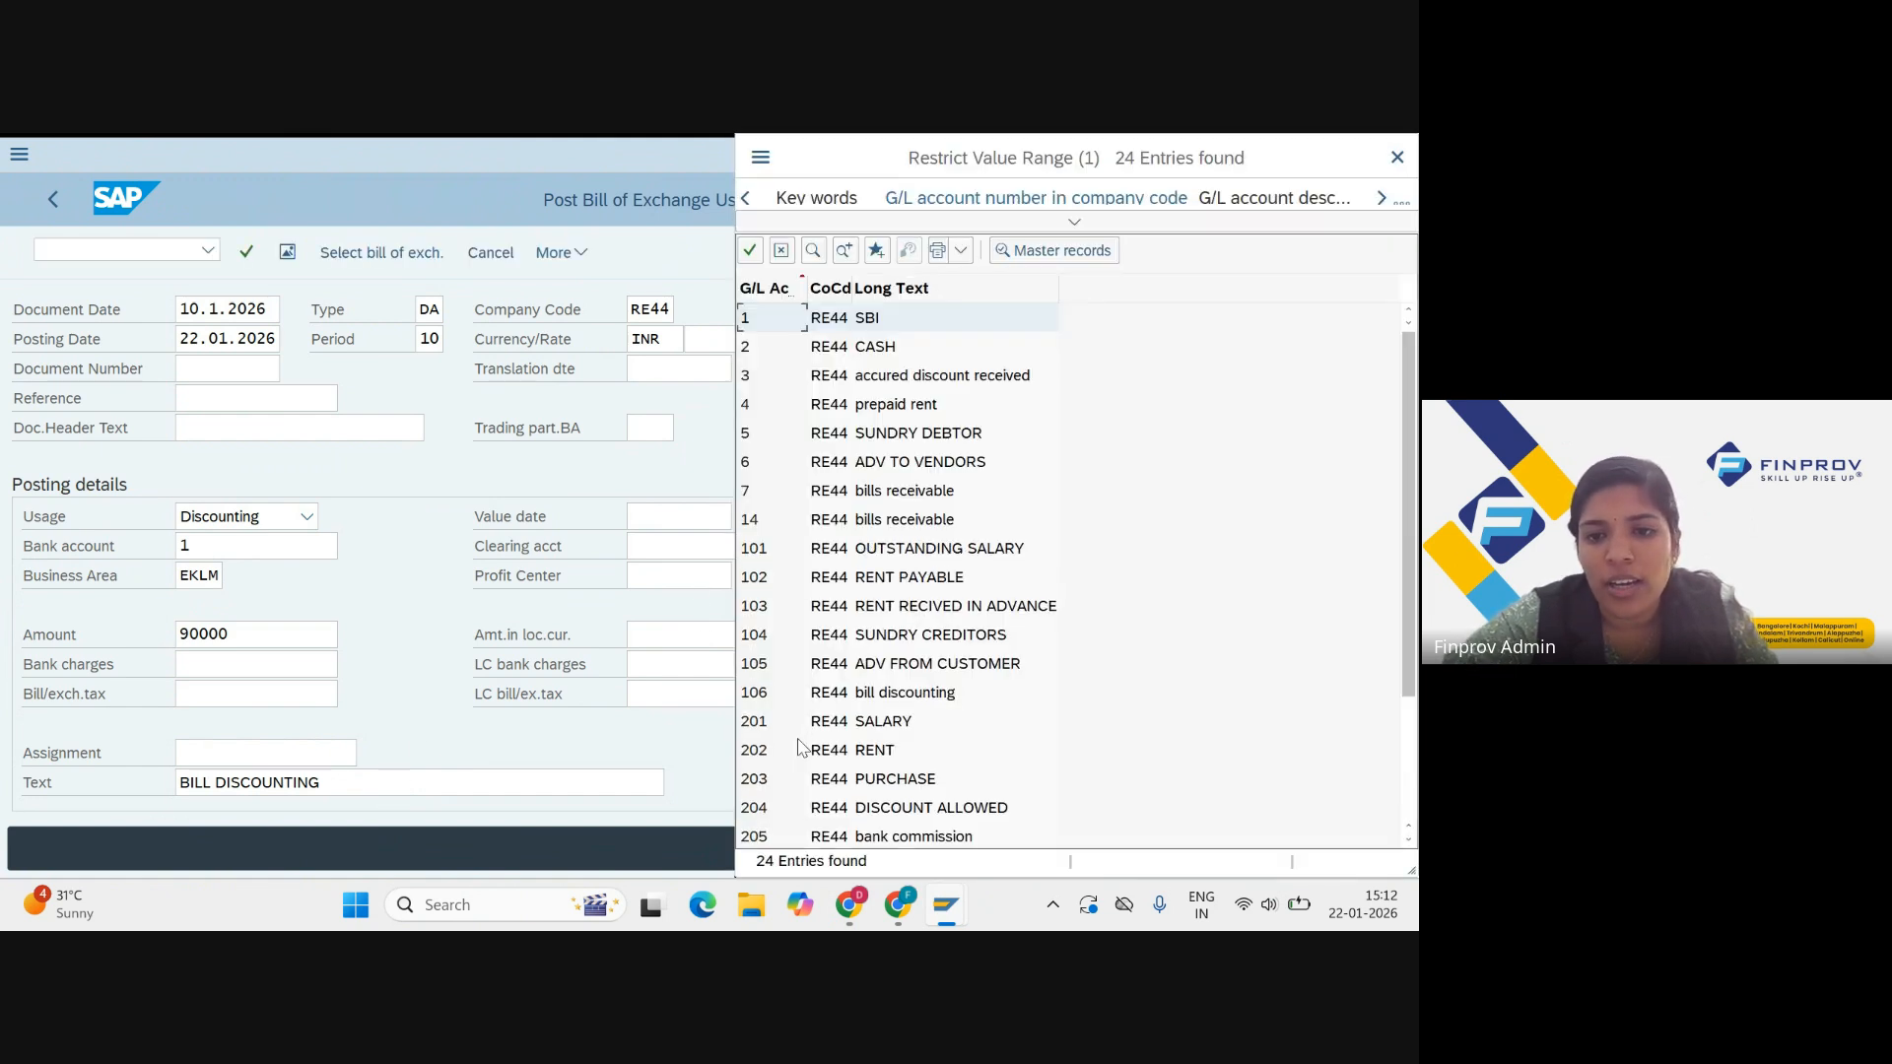
left_click(844, 840)
double_click(843, 840)
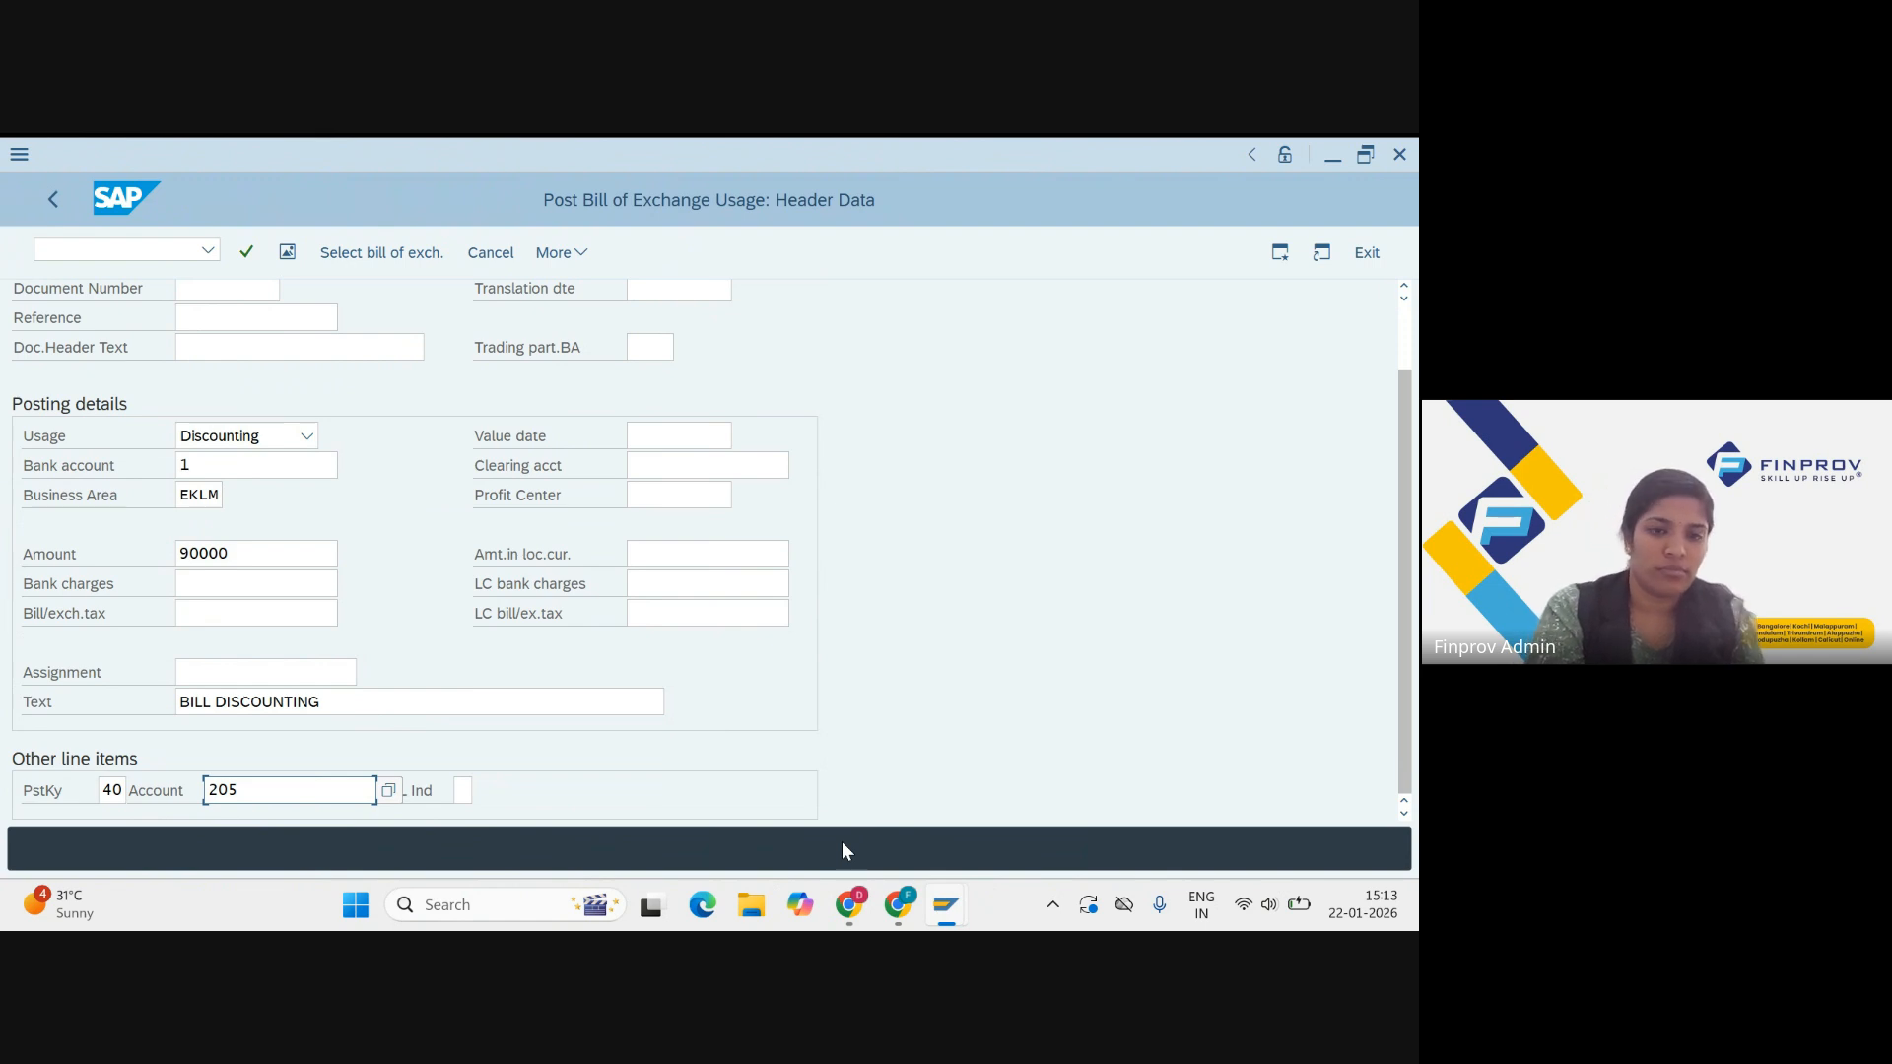
key("Return")
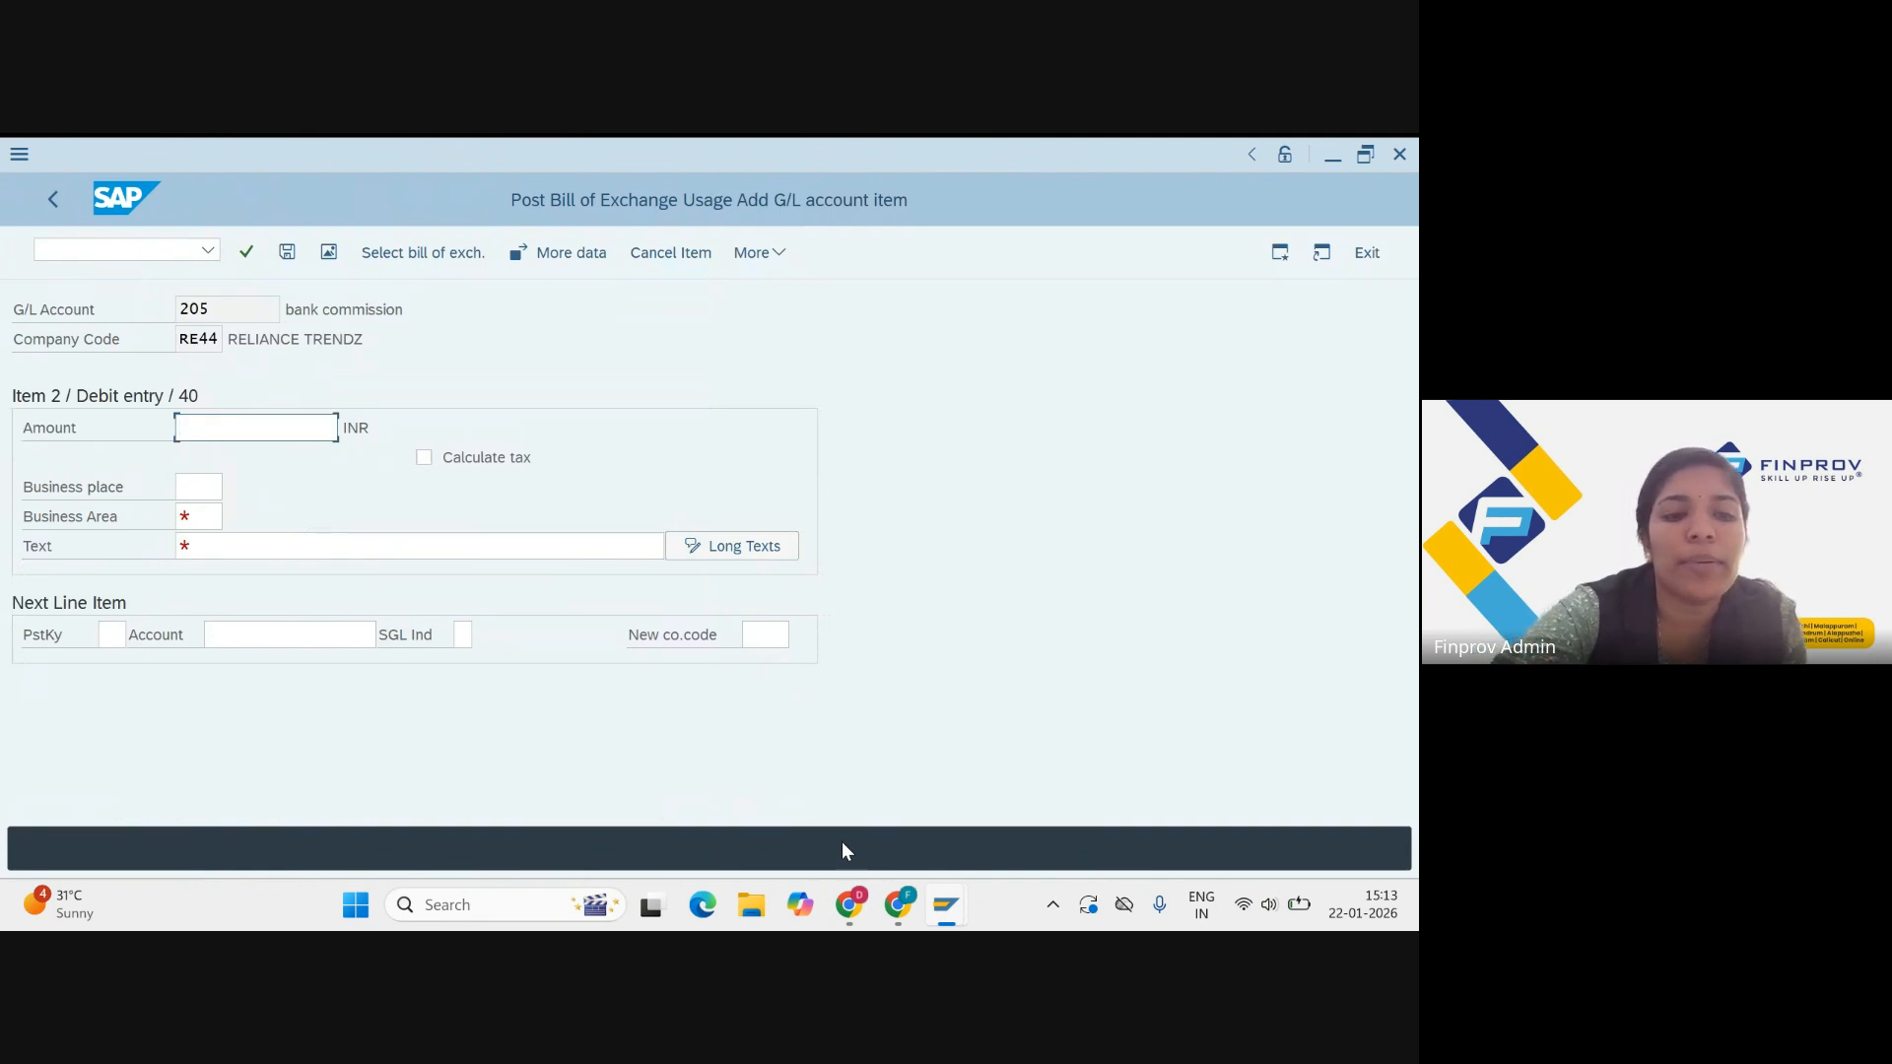
Step: Set the bank commission item's amount to 10000 INR, the business area to EKLM and the text to DISCOUNTING
type("10000")
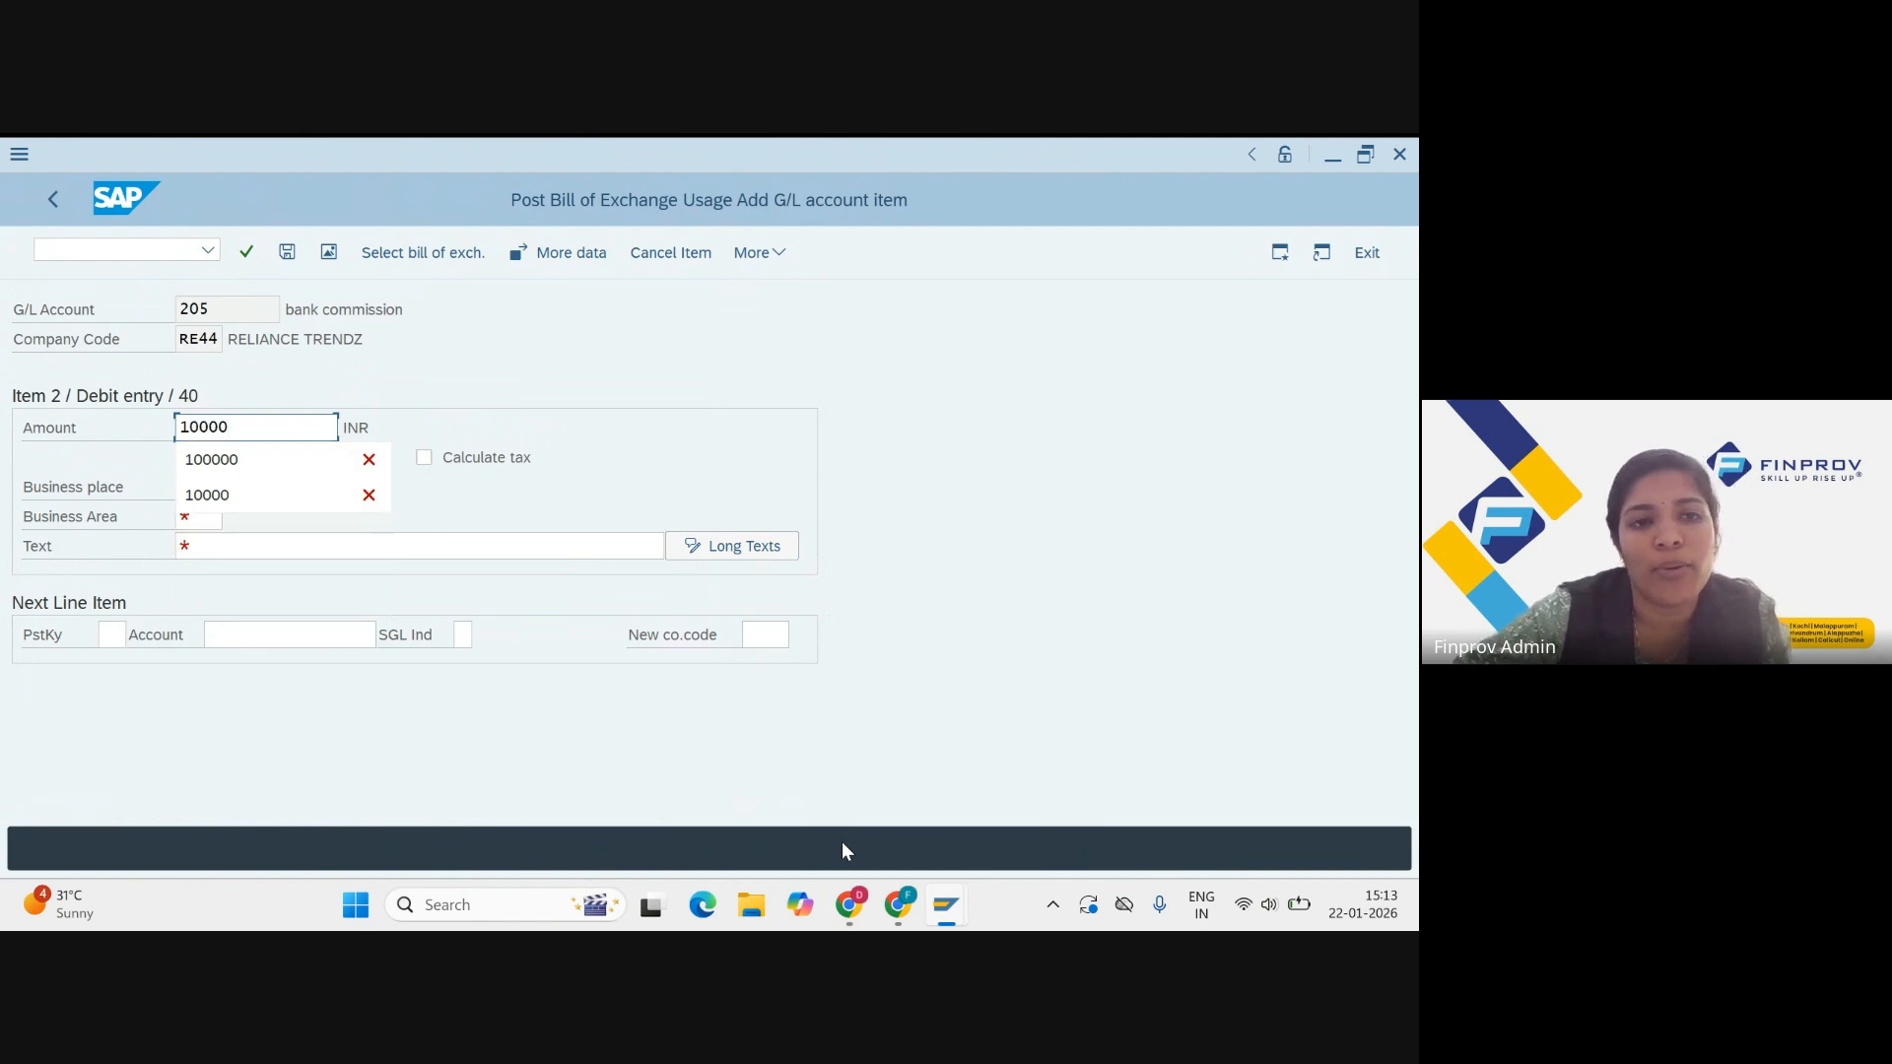
key("Escape")
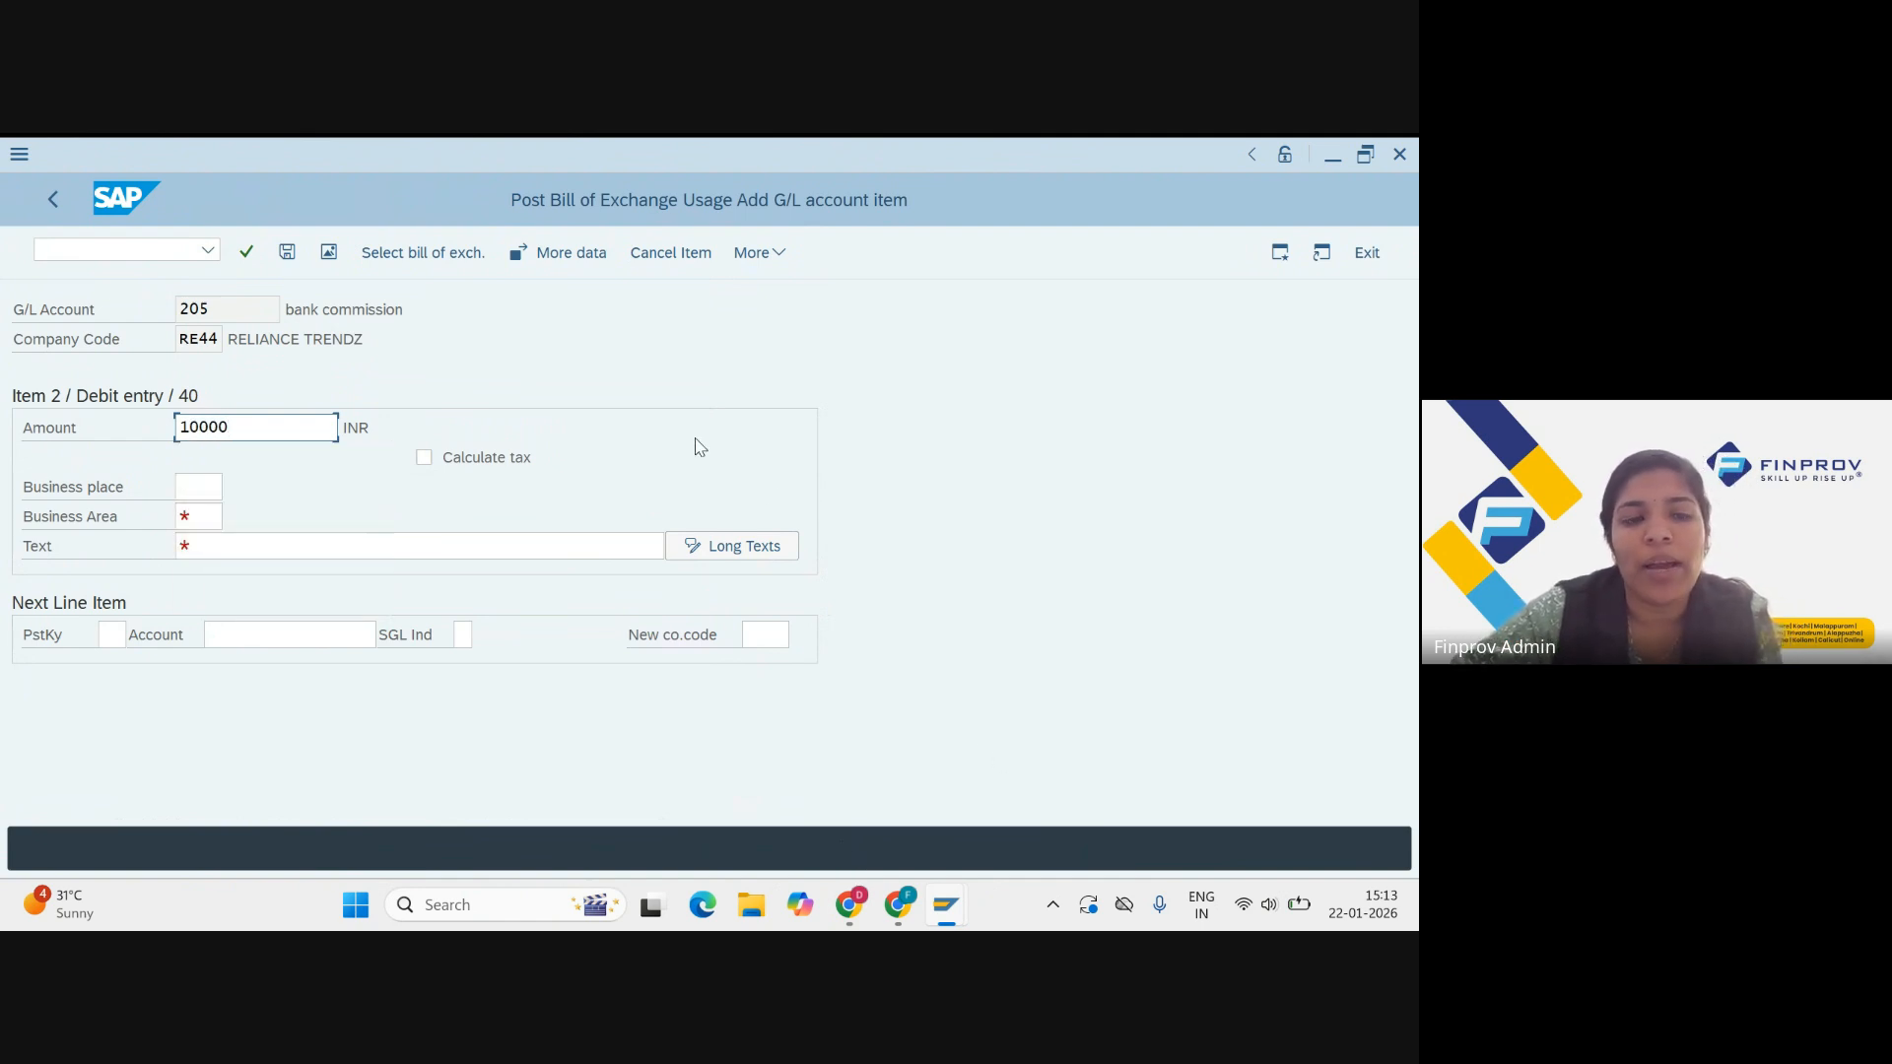
left_click(213, 520)
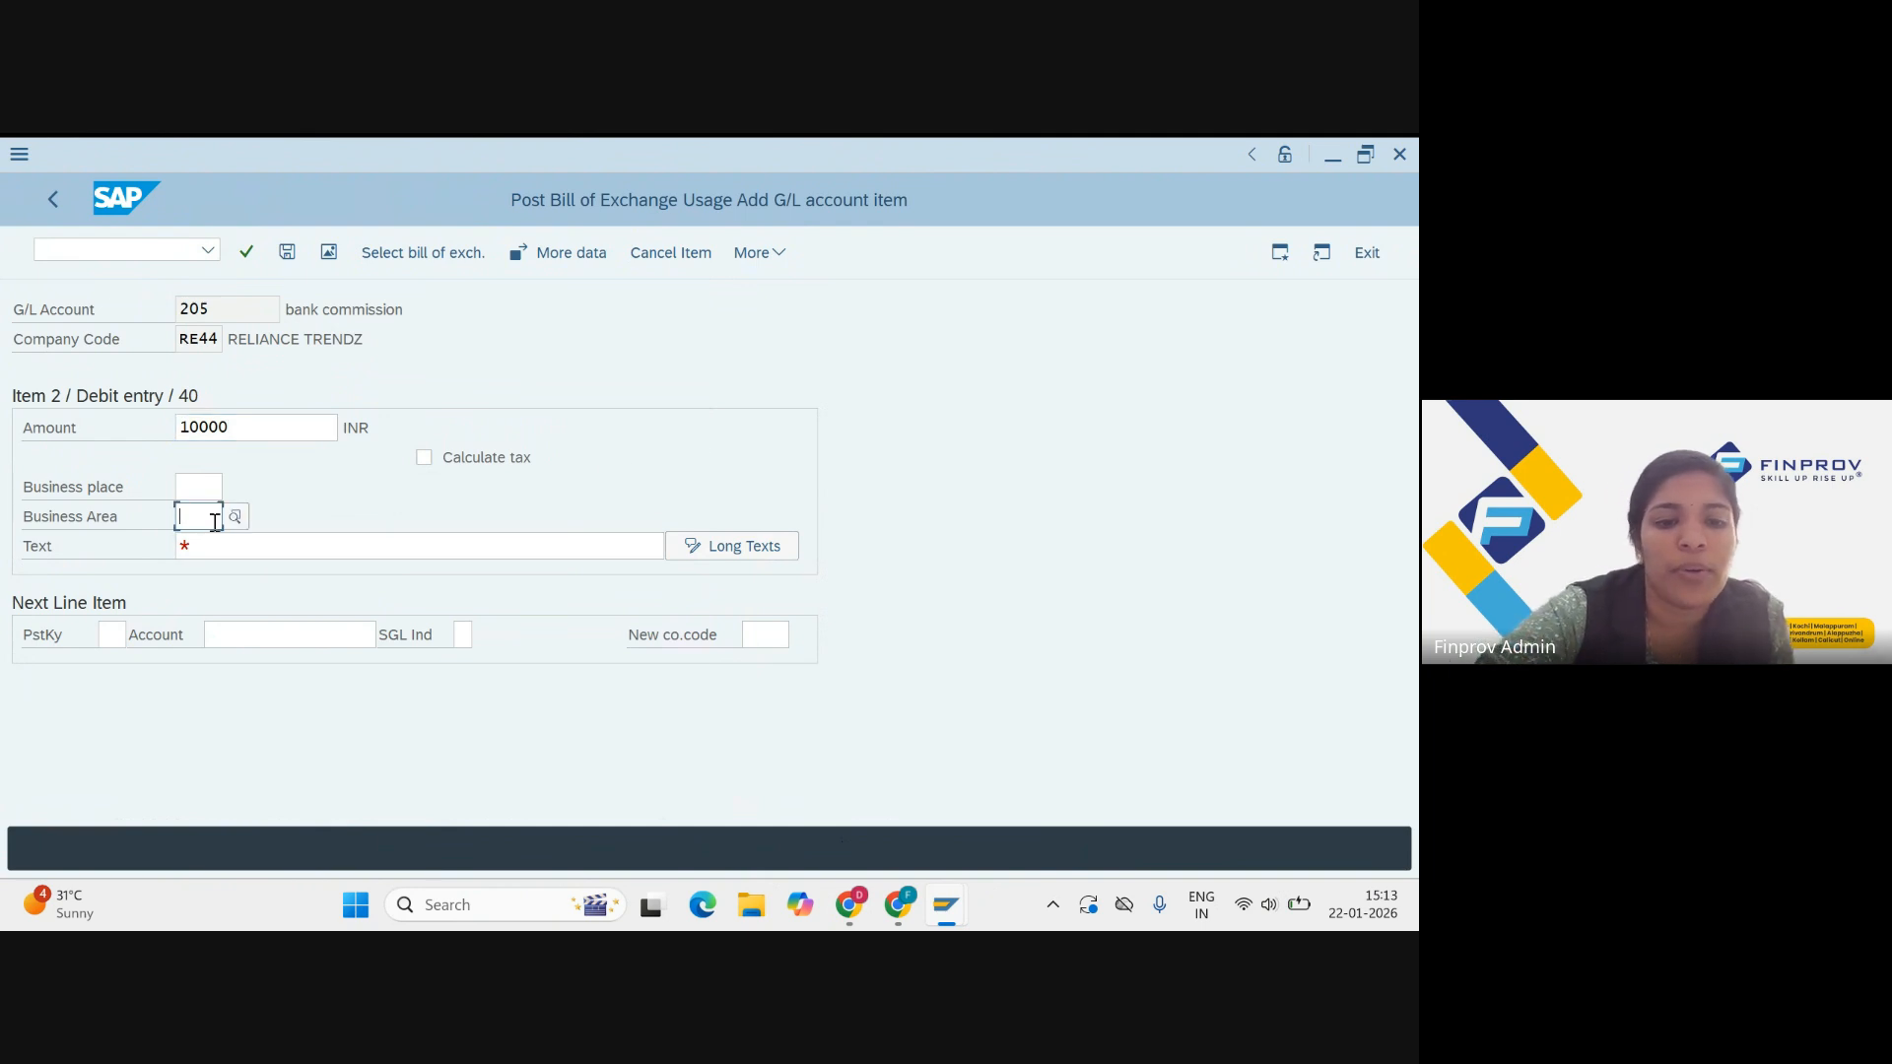
type("EKLM")
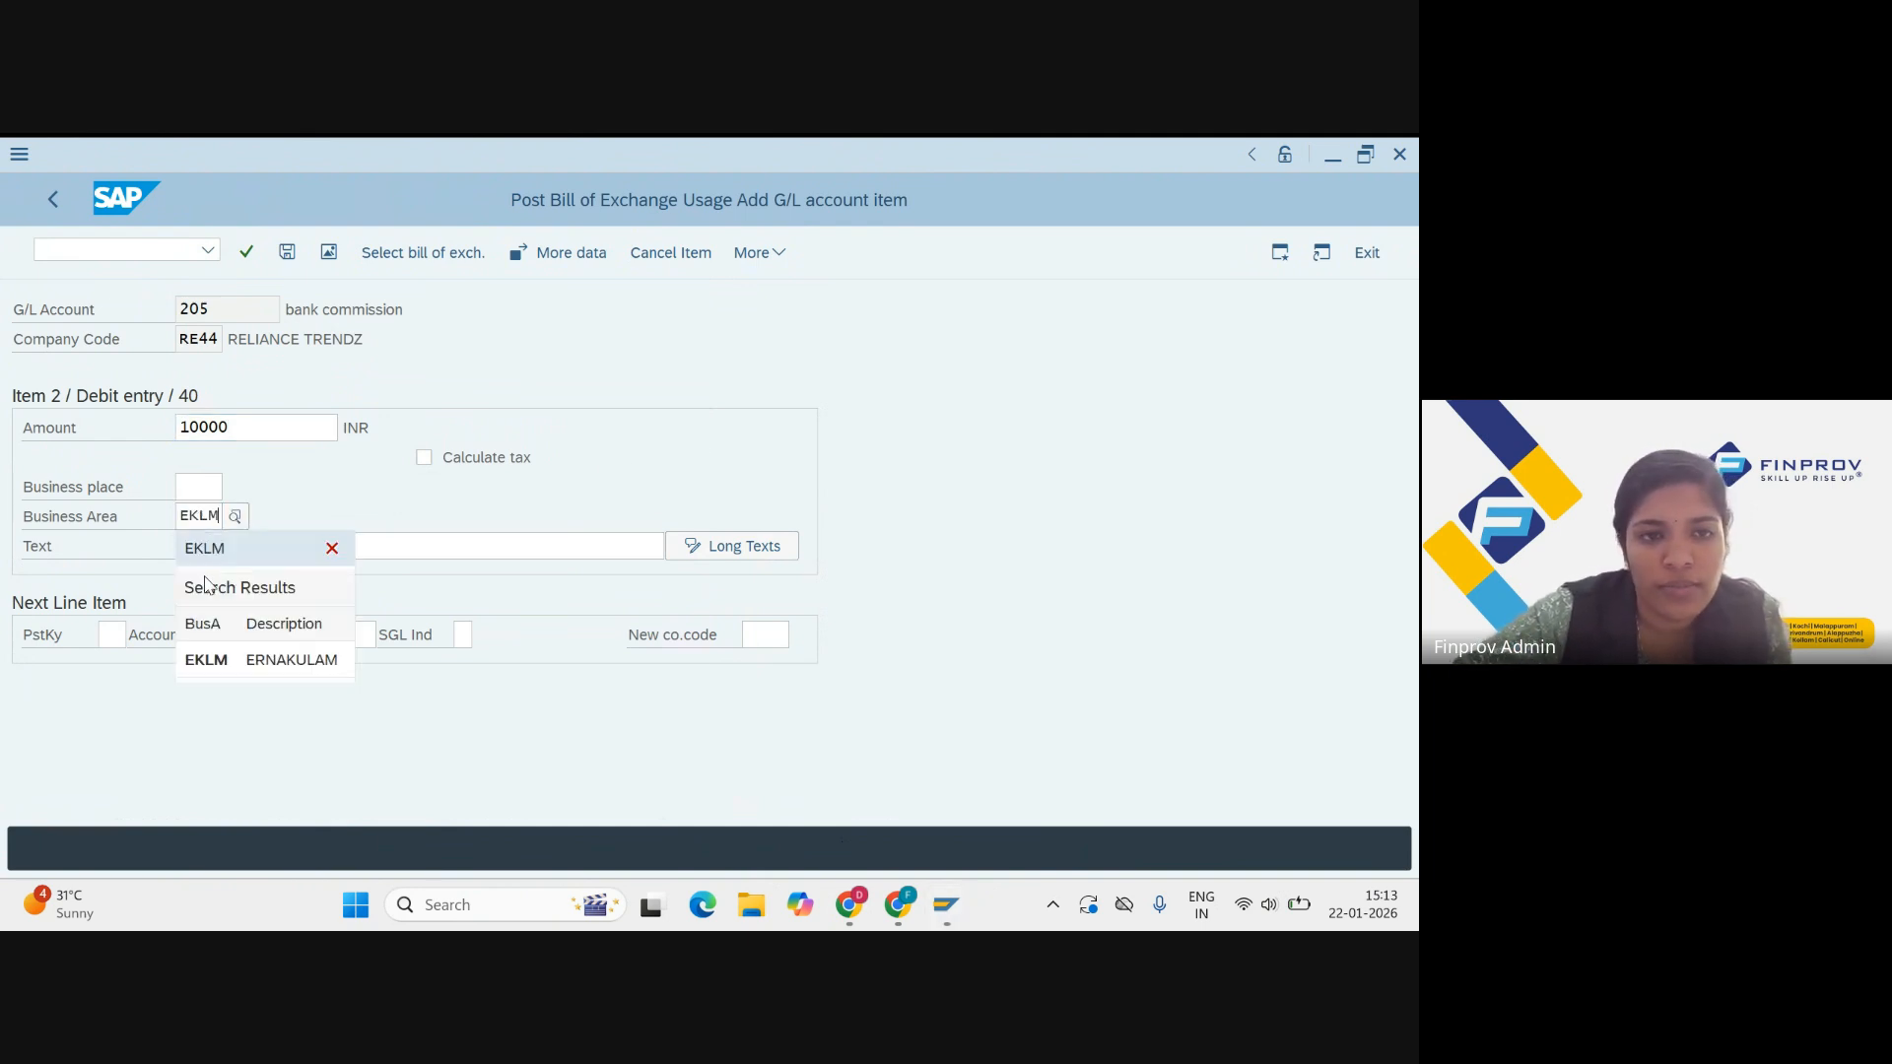
left_click(448, 552)
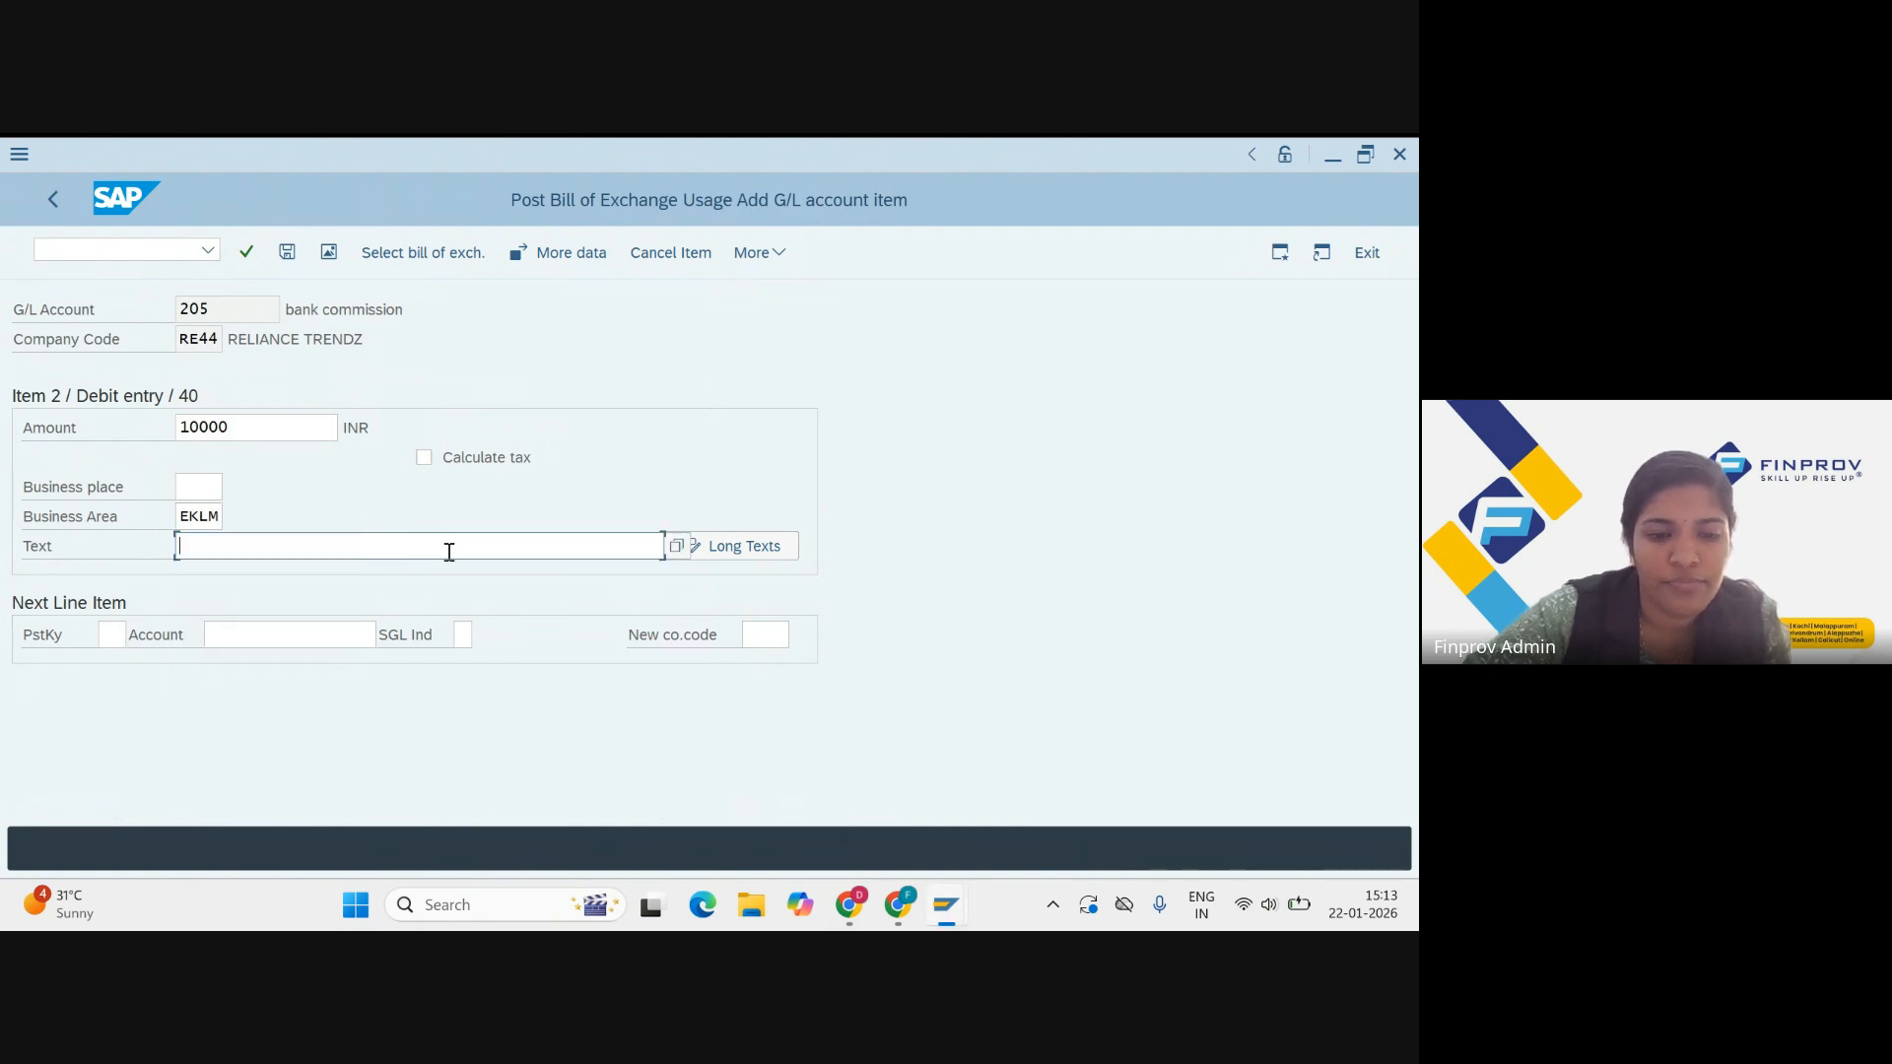
type("DI")
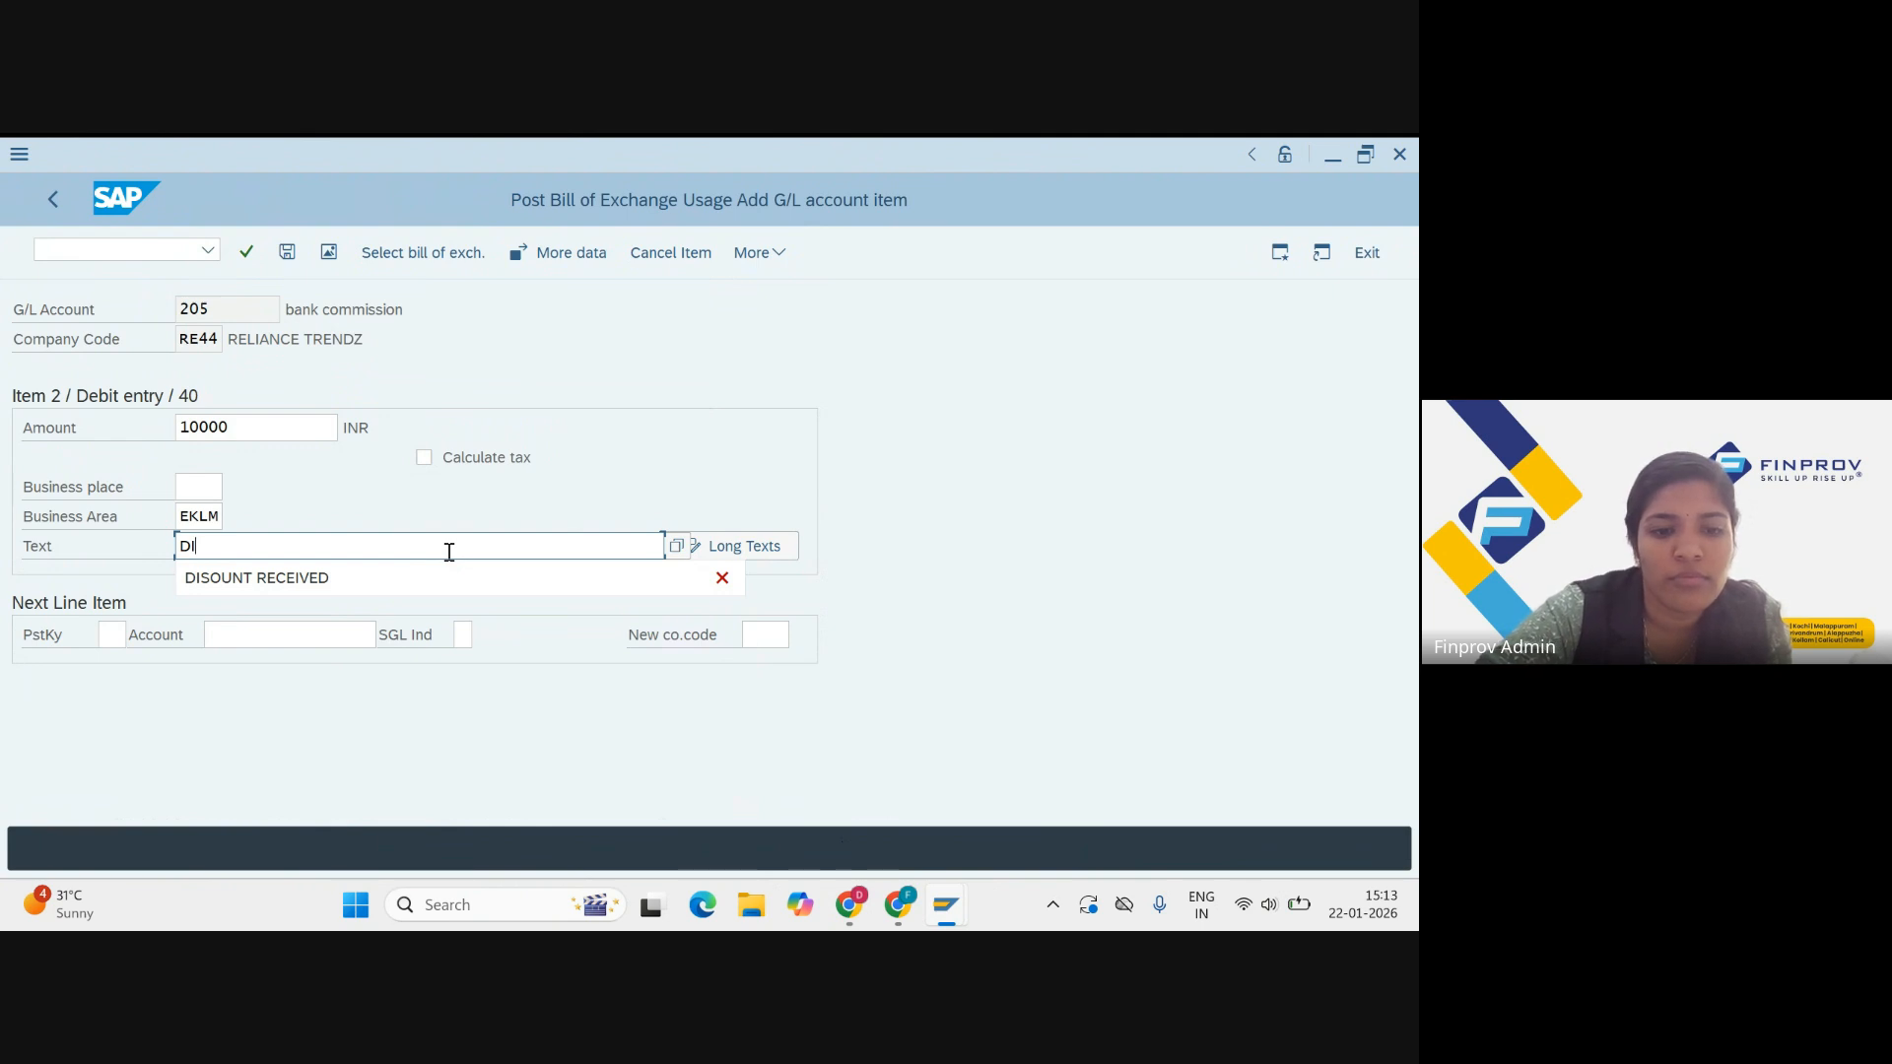
type("SCOUNTIN")
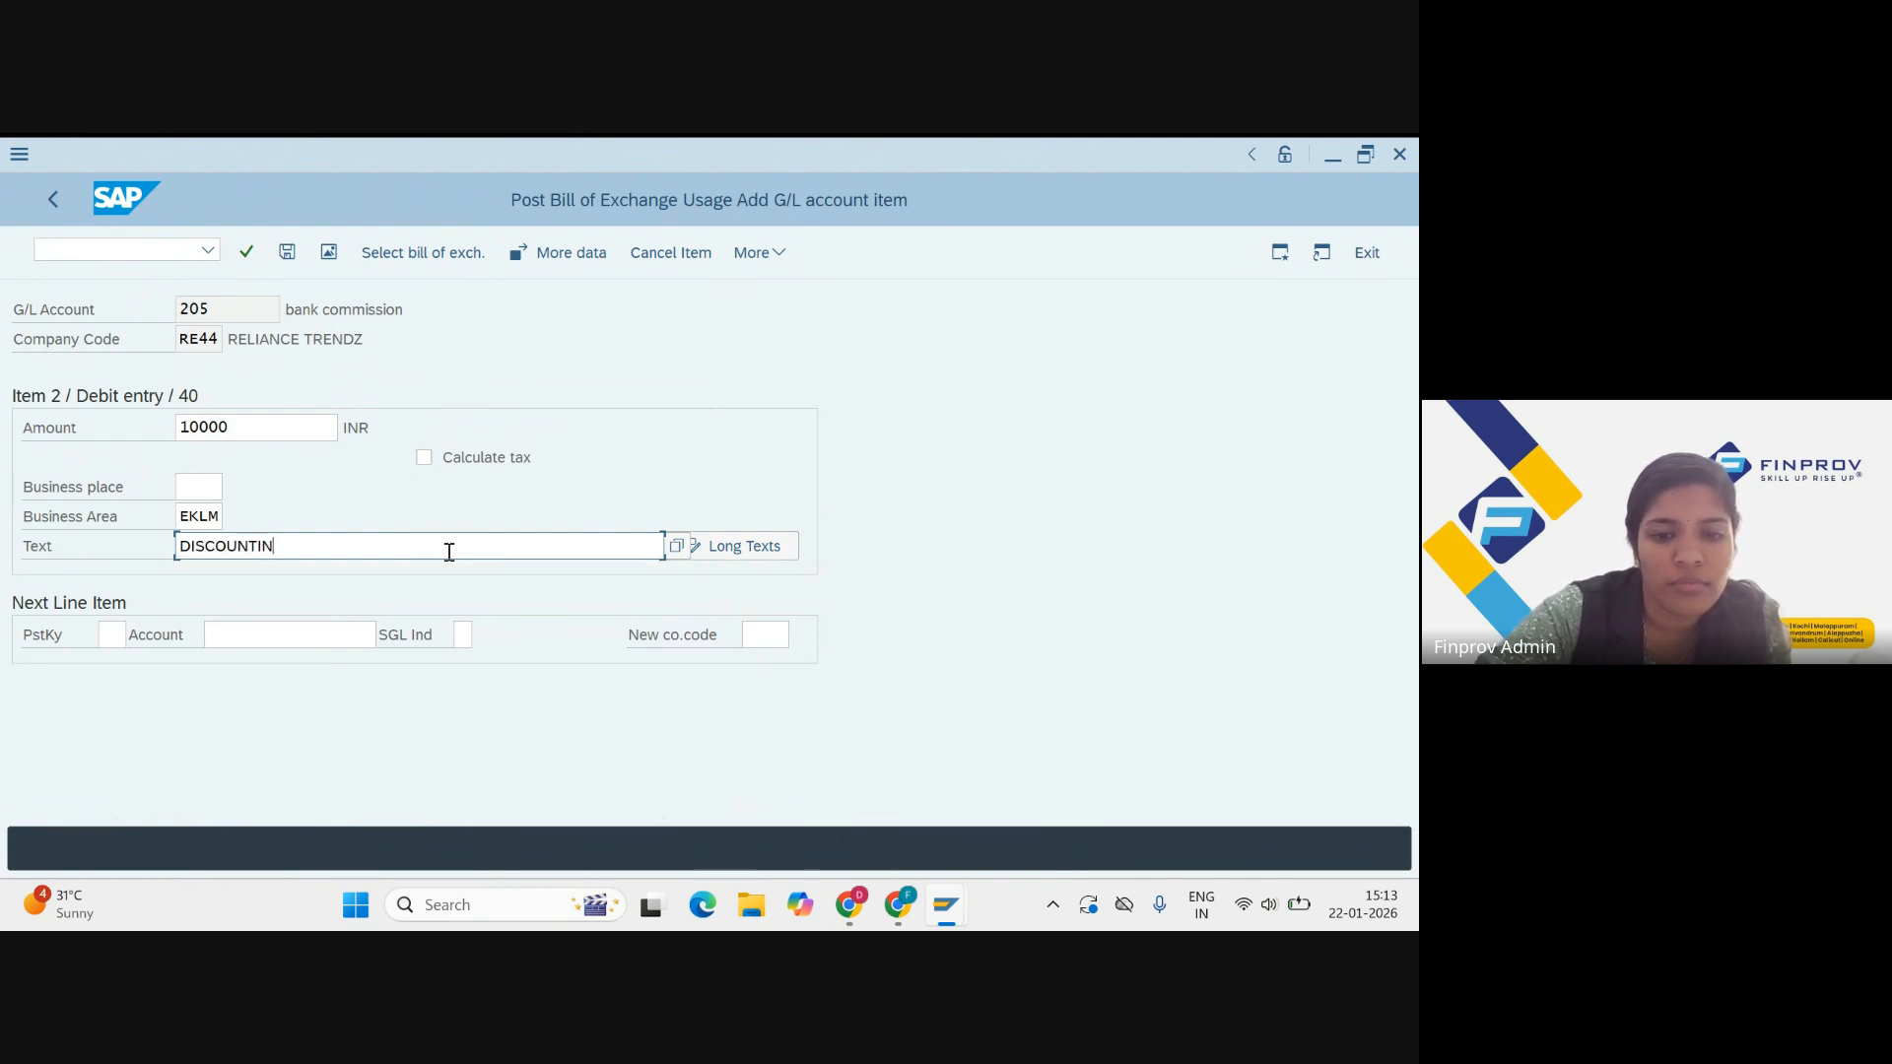
type("G")
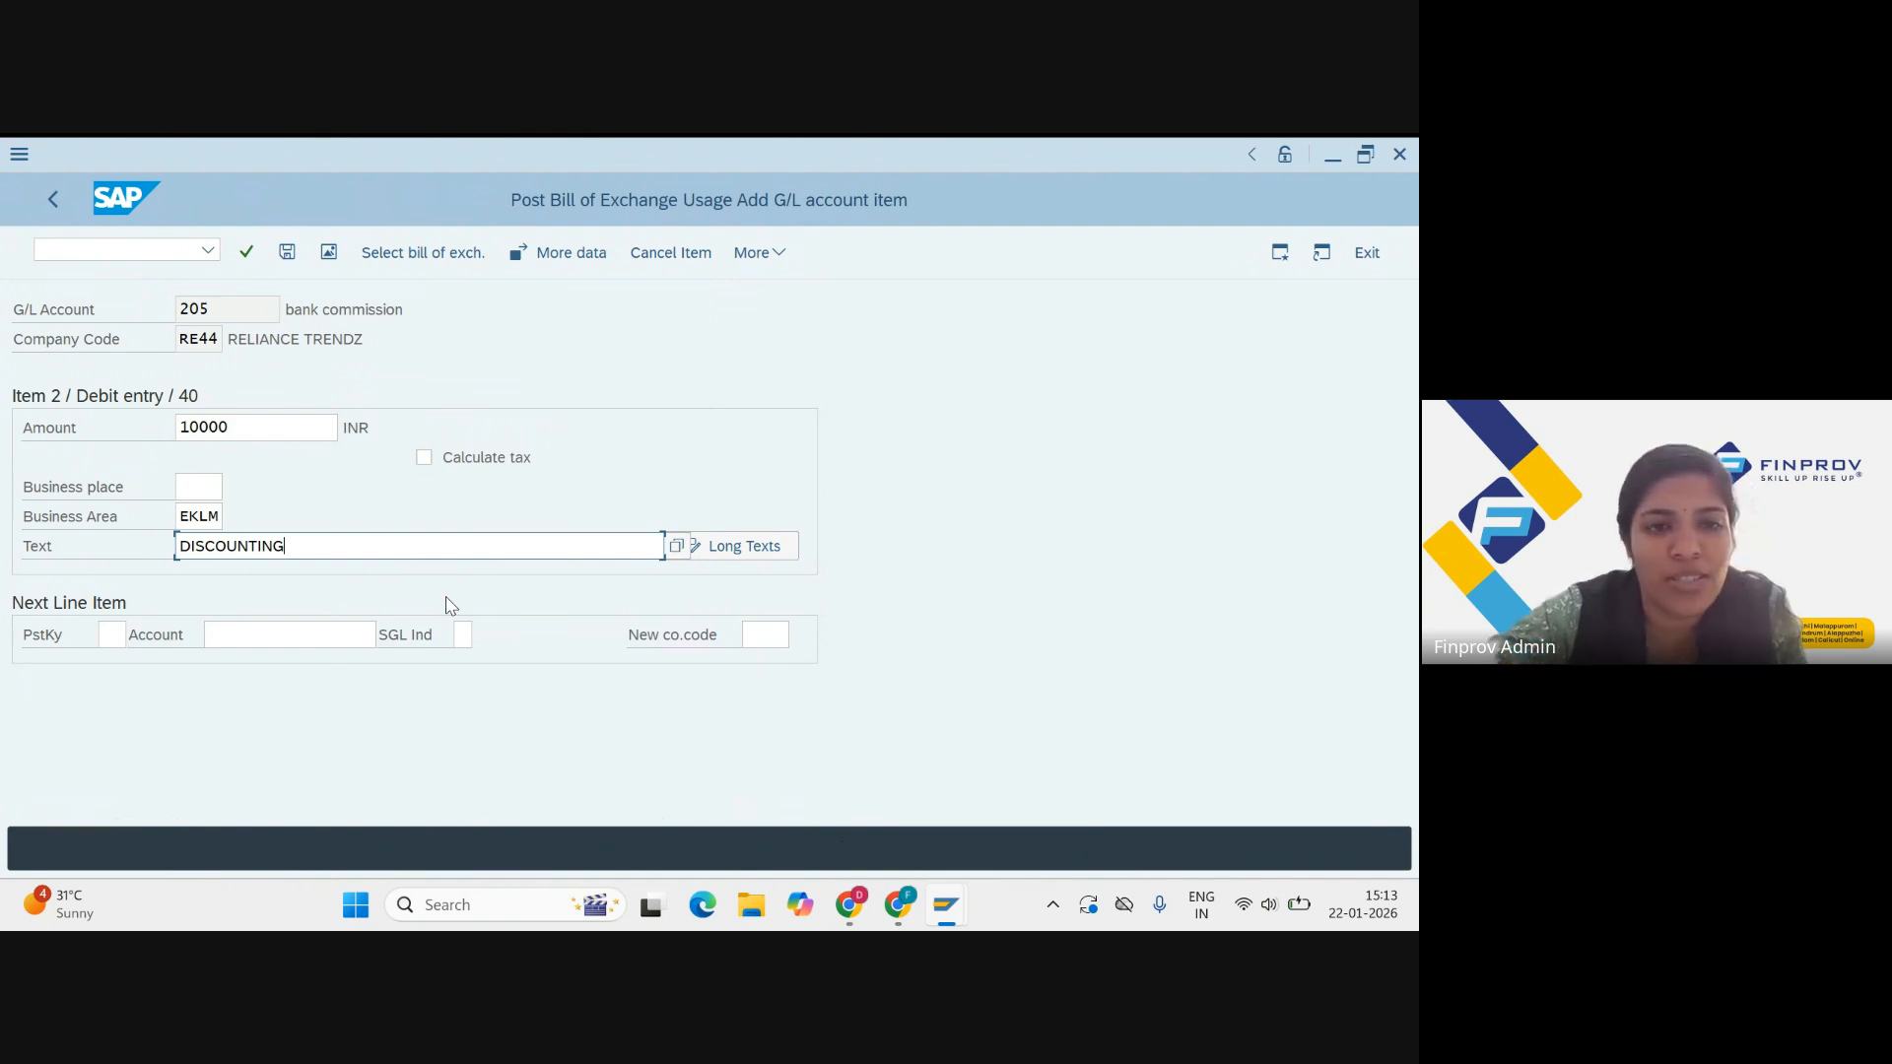
Step: Select bill of exchange document 7010 for the discounting and post the bill of exchange usage
left_click(446, 258)
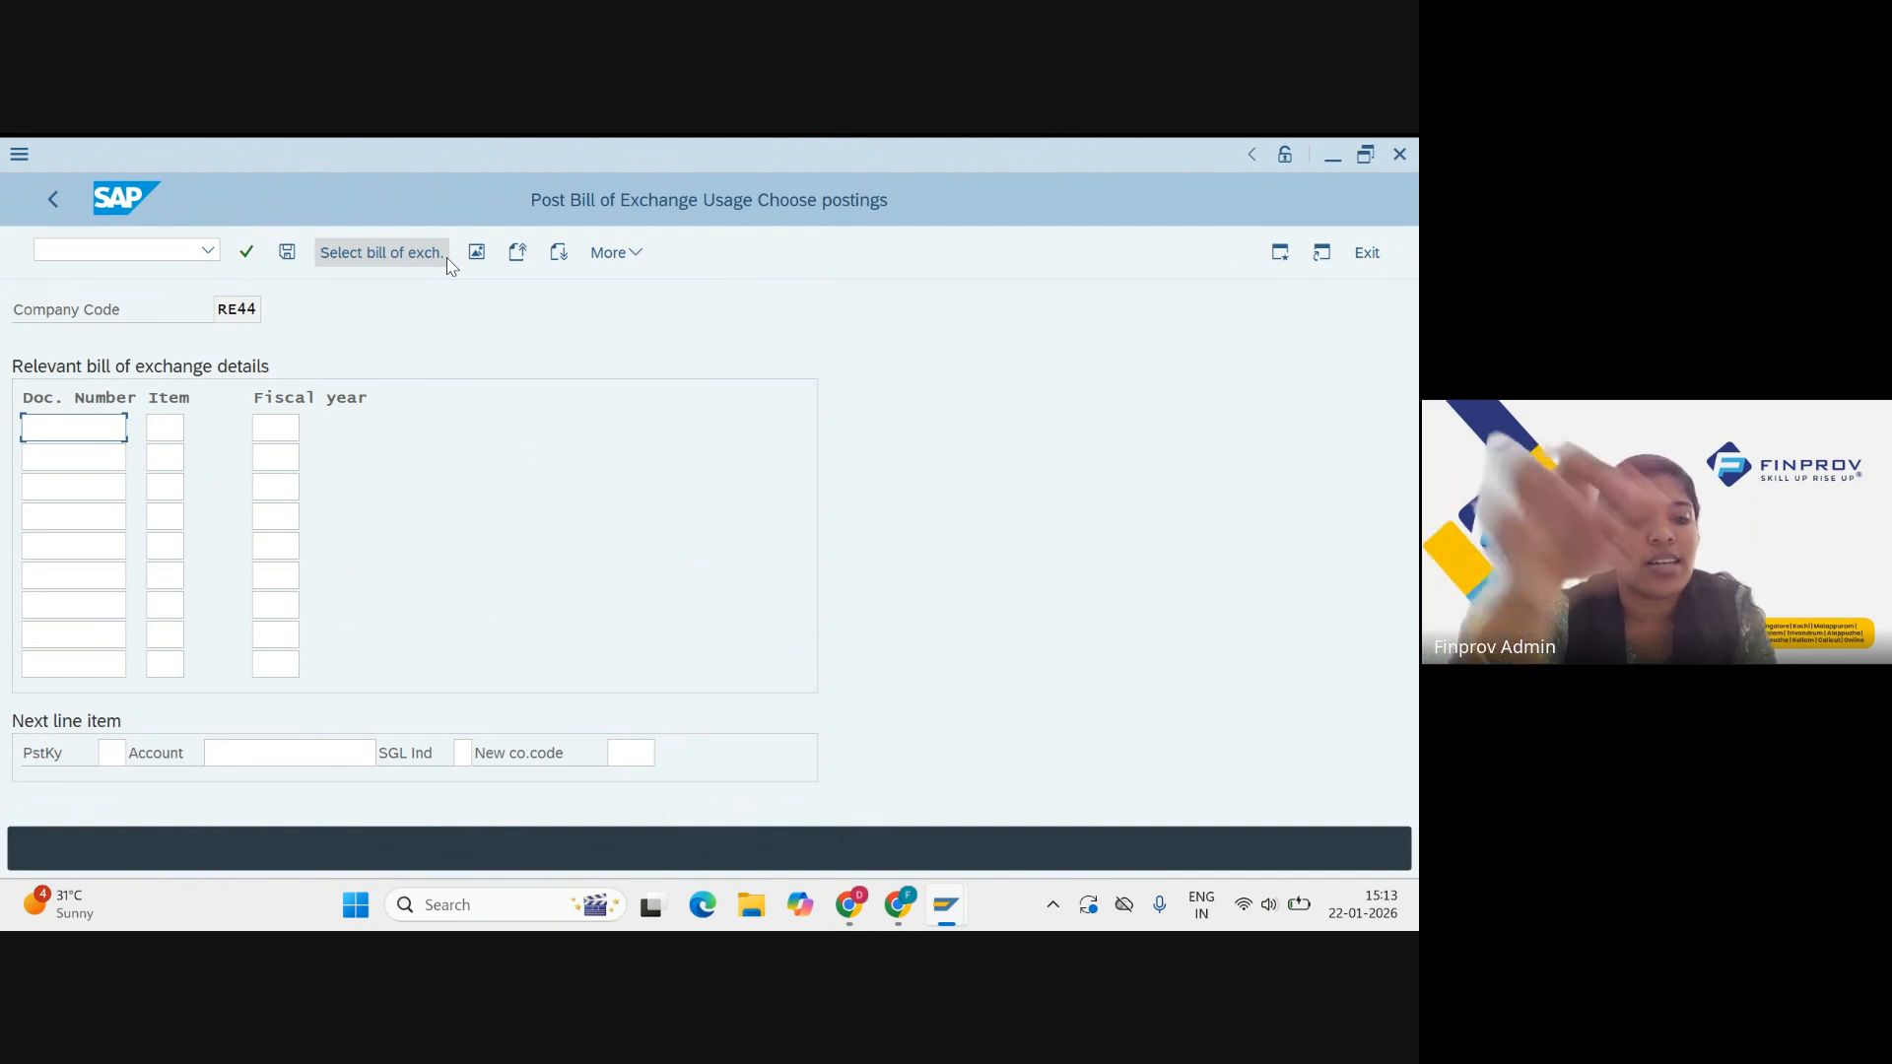
type("7010")
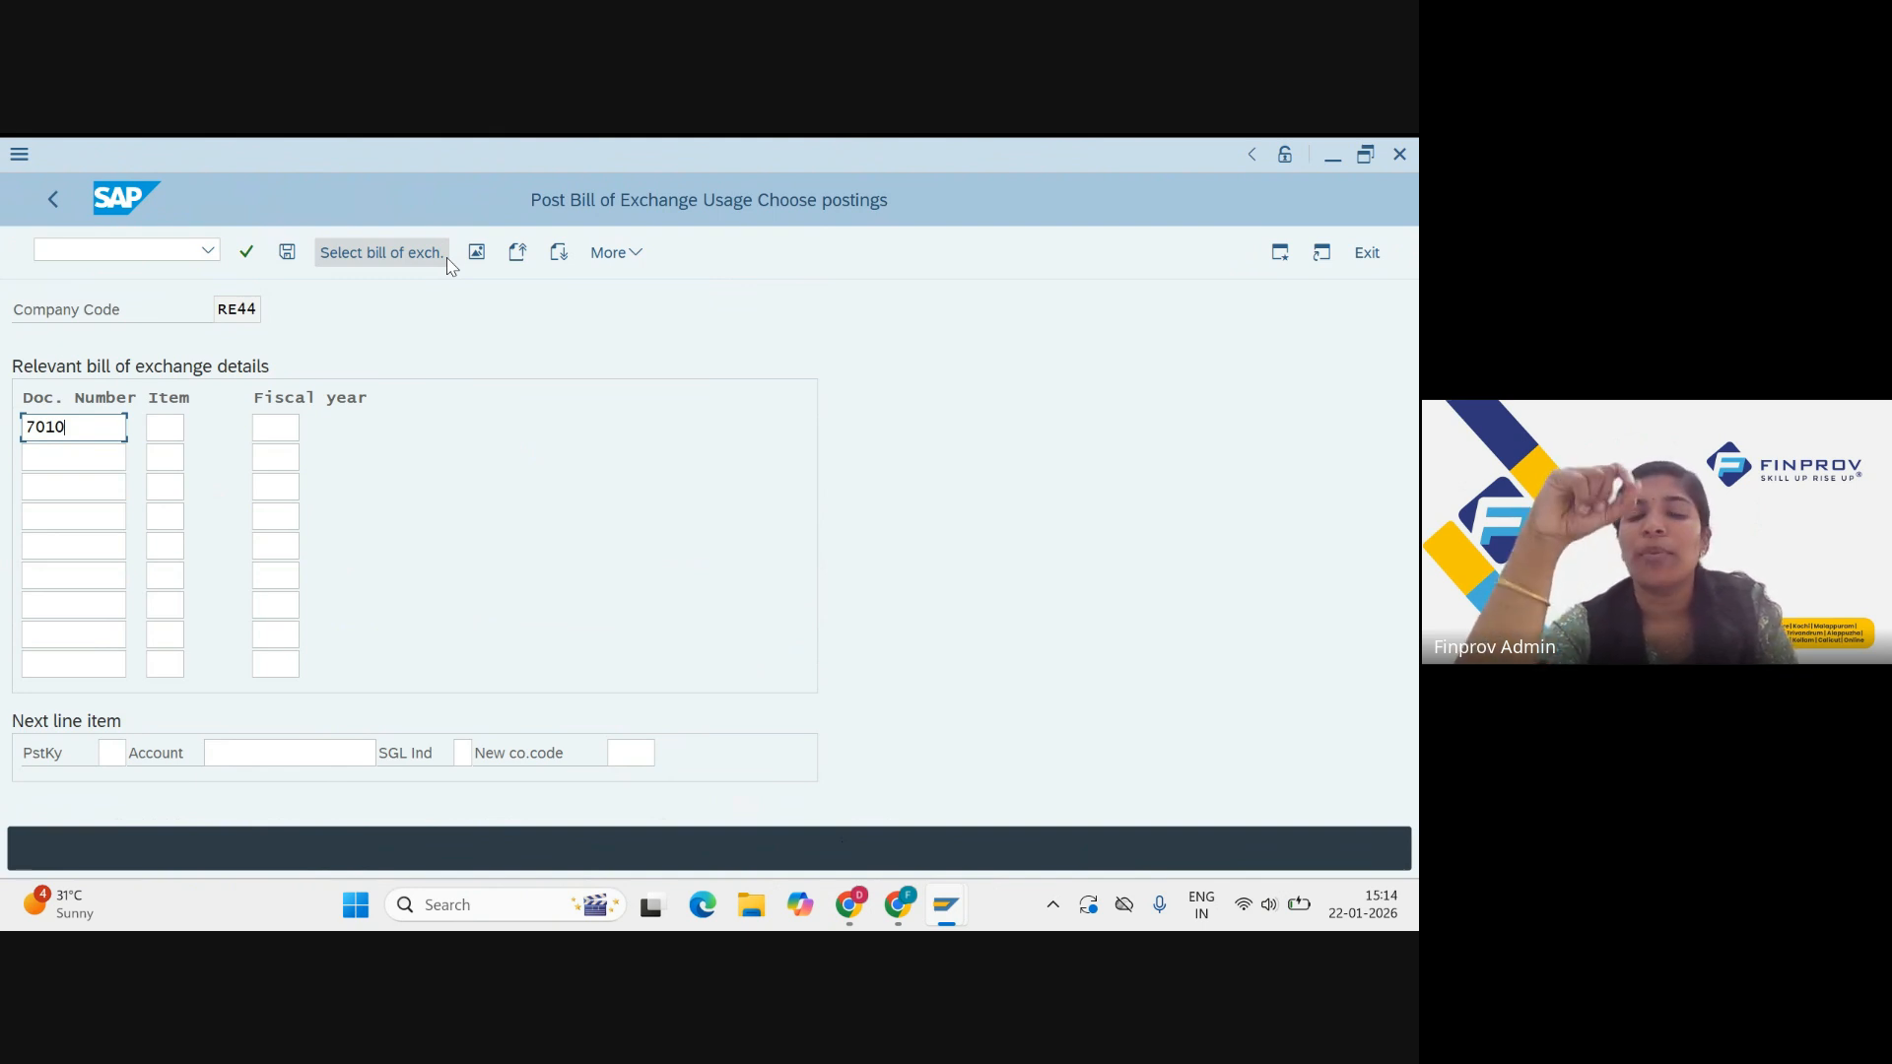
left_click(288, 253)
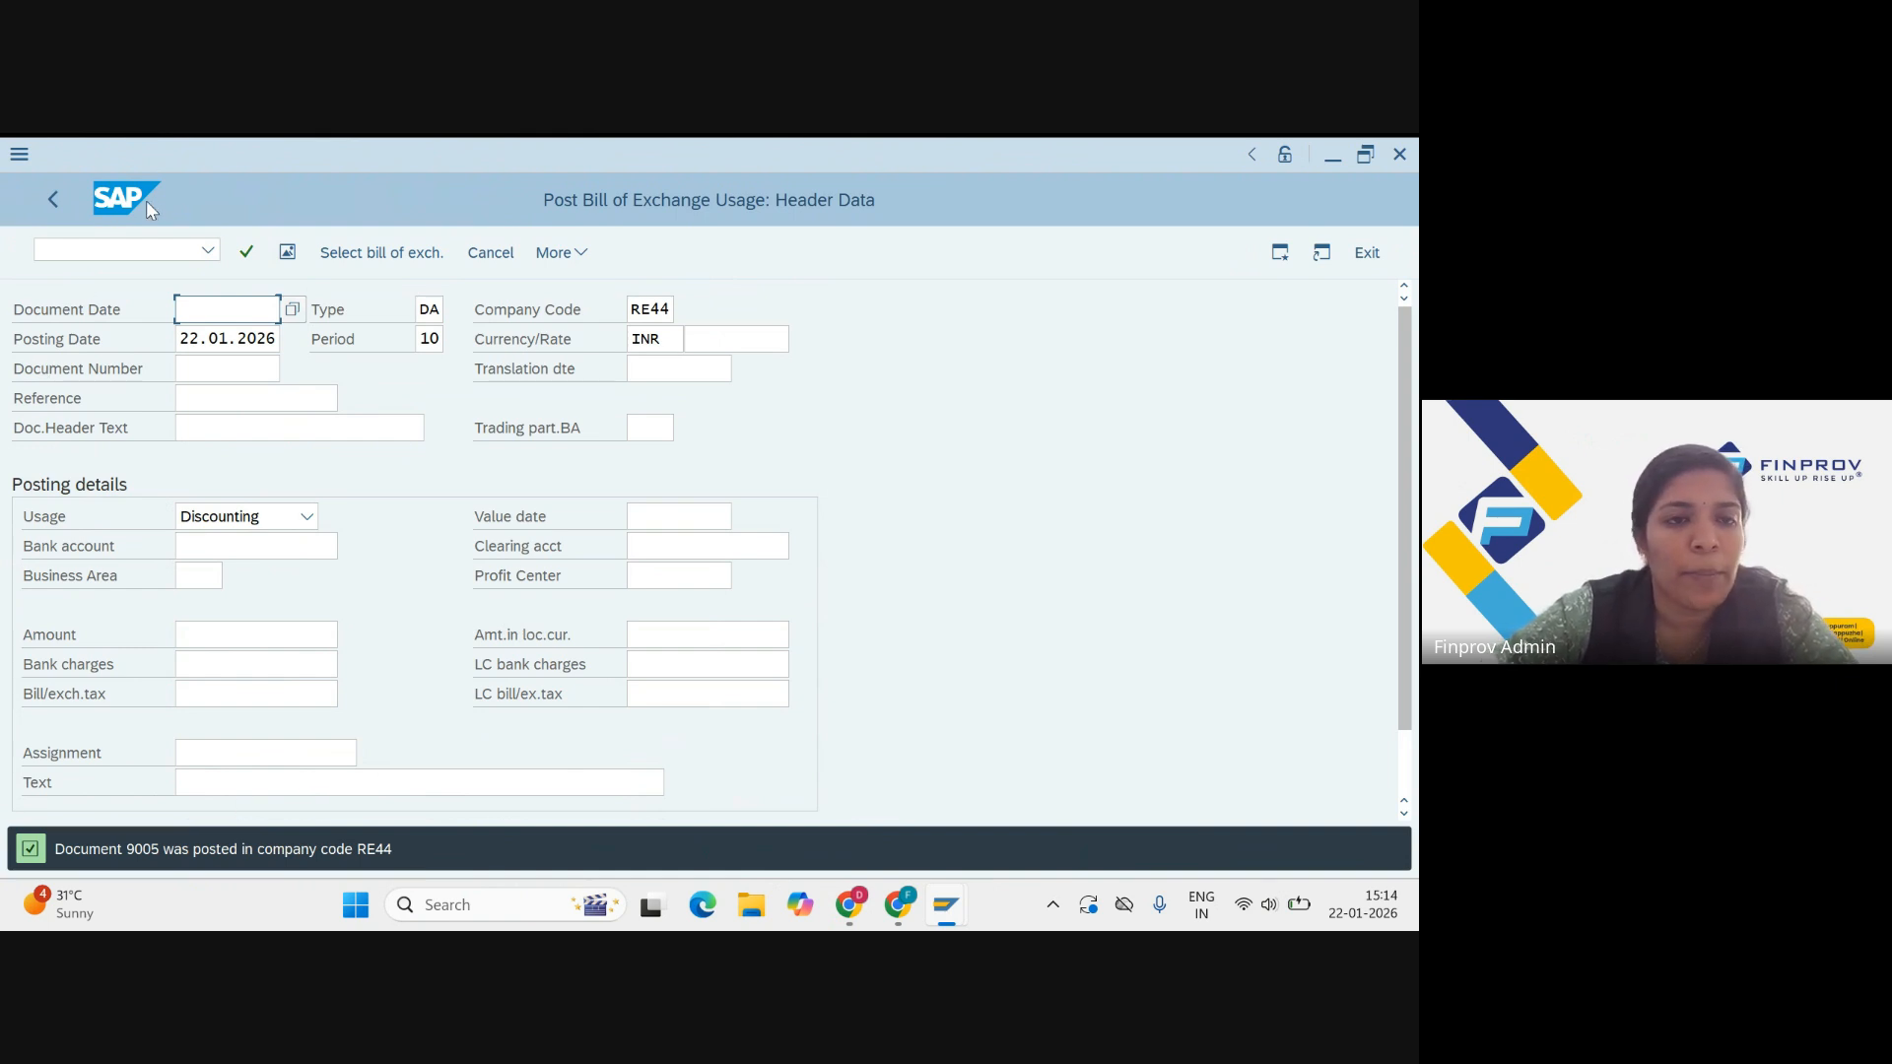
Step: Start transaction FBL3N and display all items of the bill discounting G/L account 106 in company code RE44
left_click(173, 251)
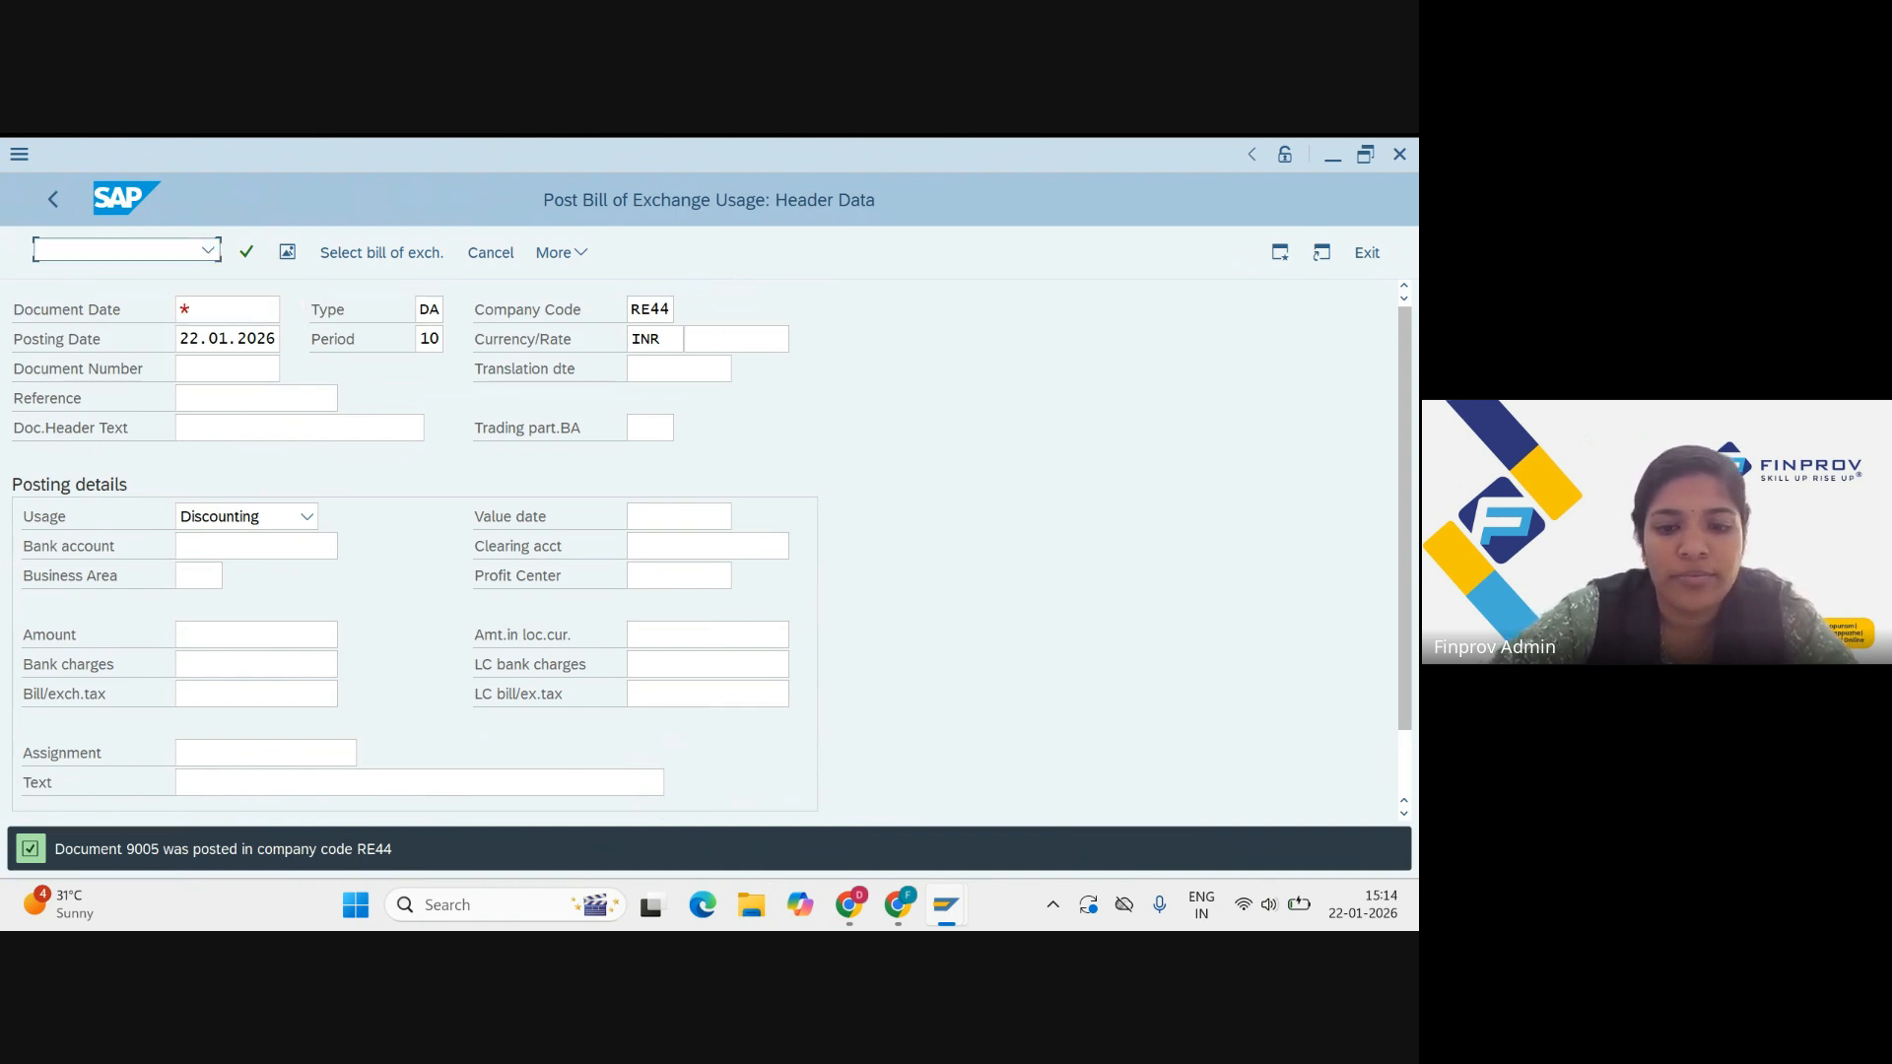
type("/NFBL3N")
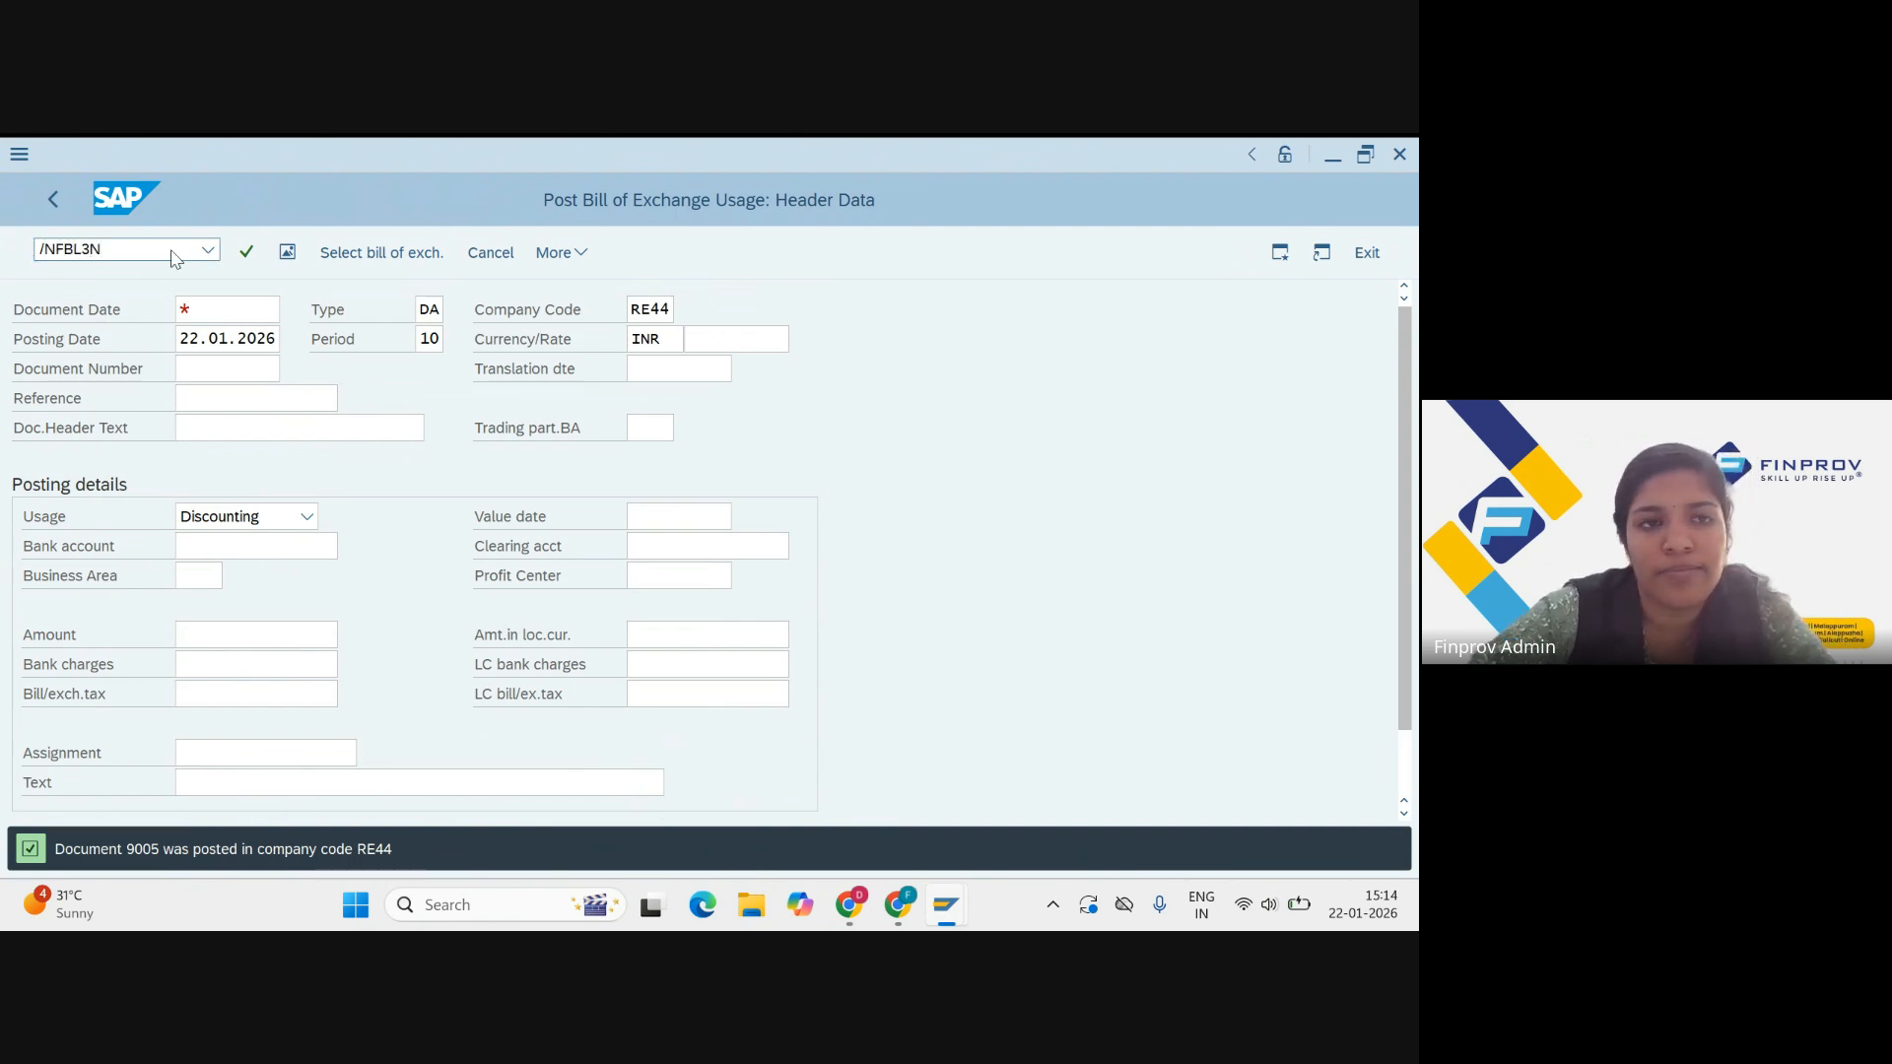
key("Return")
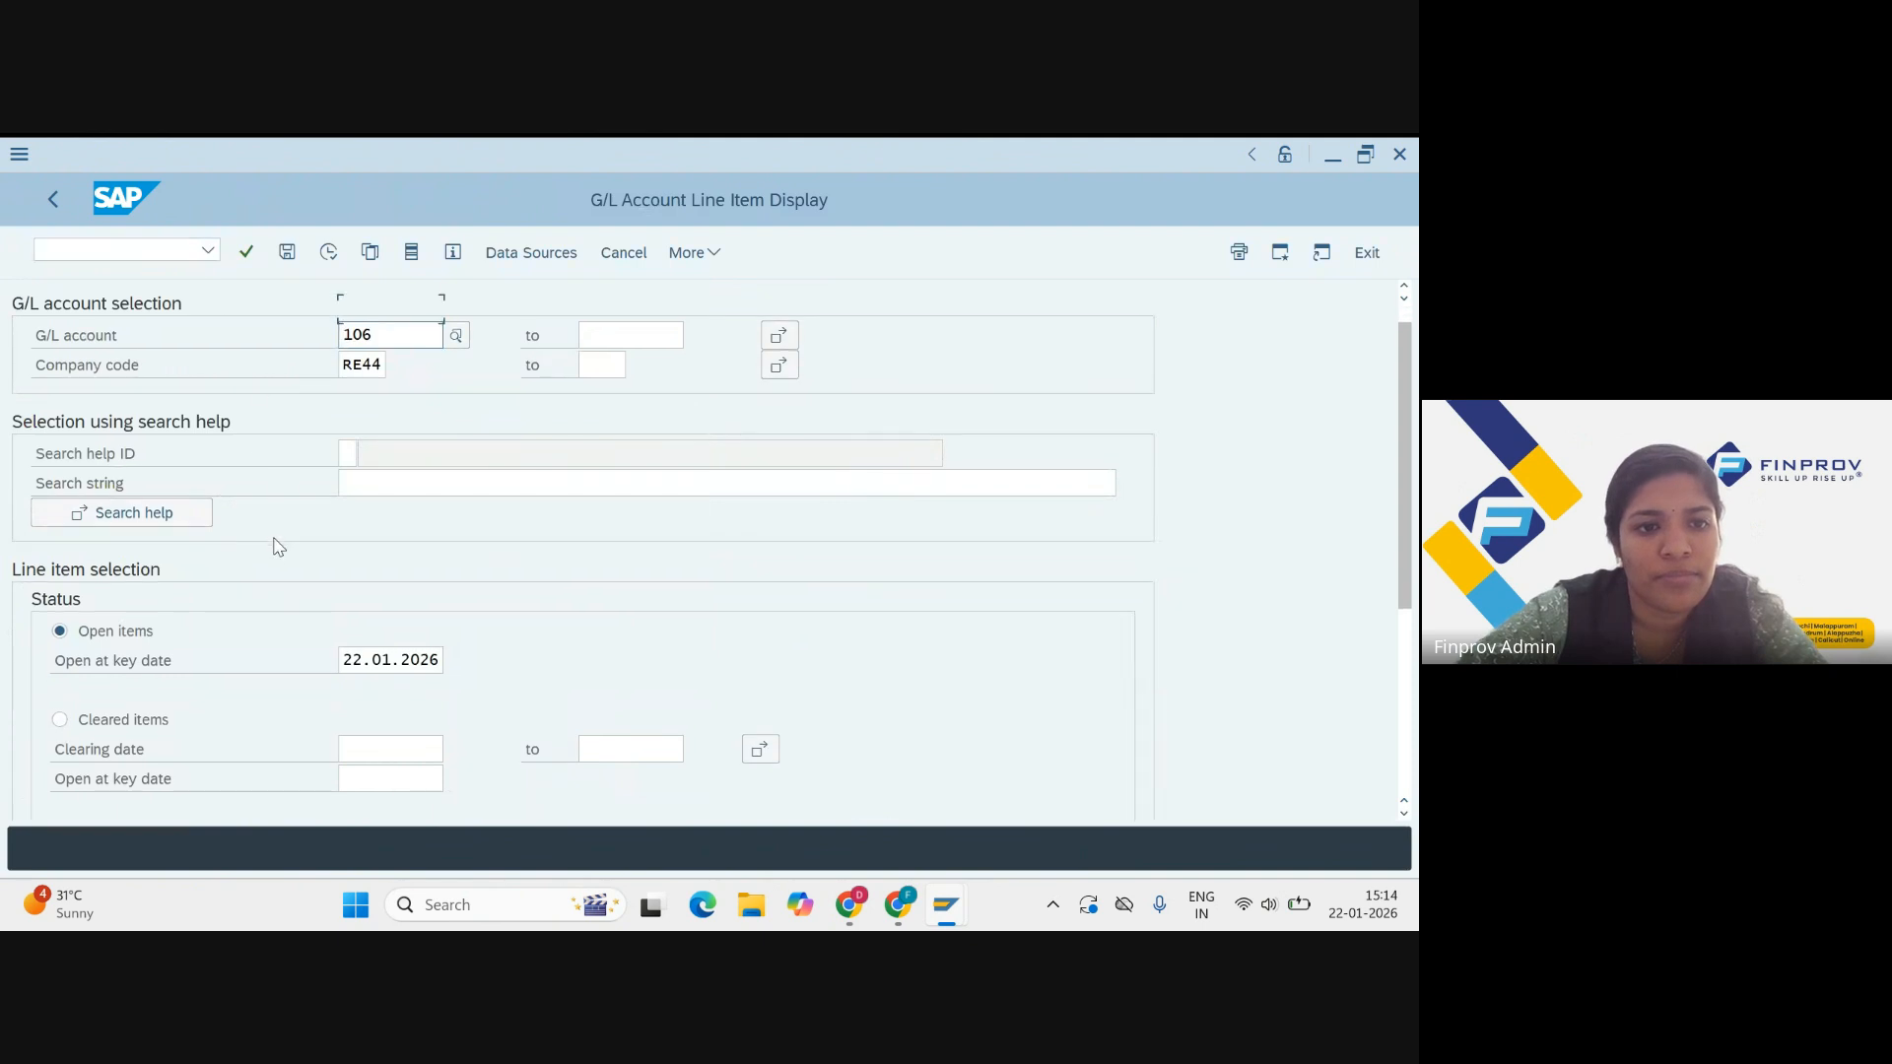
scroll(279, 560, "down", 1)
left_click(77, 796)
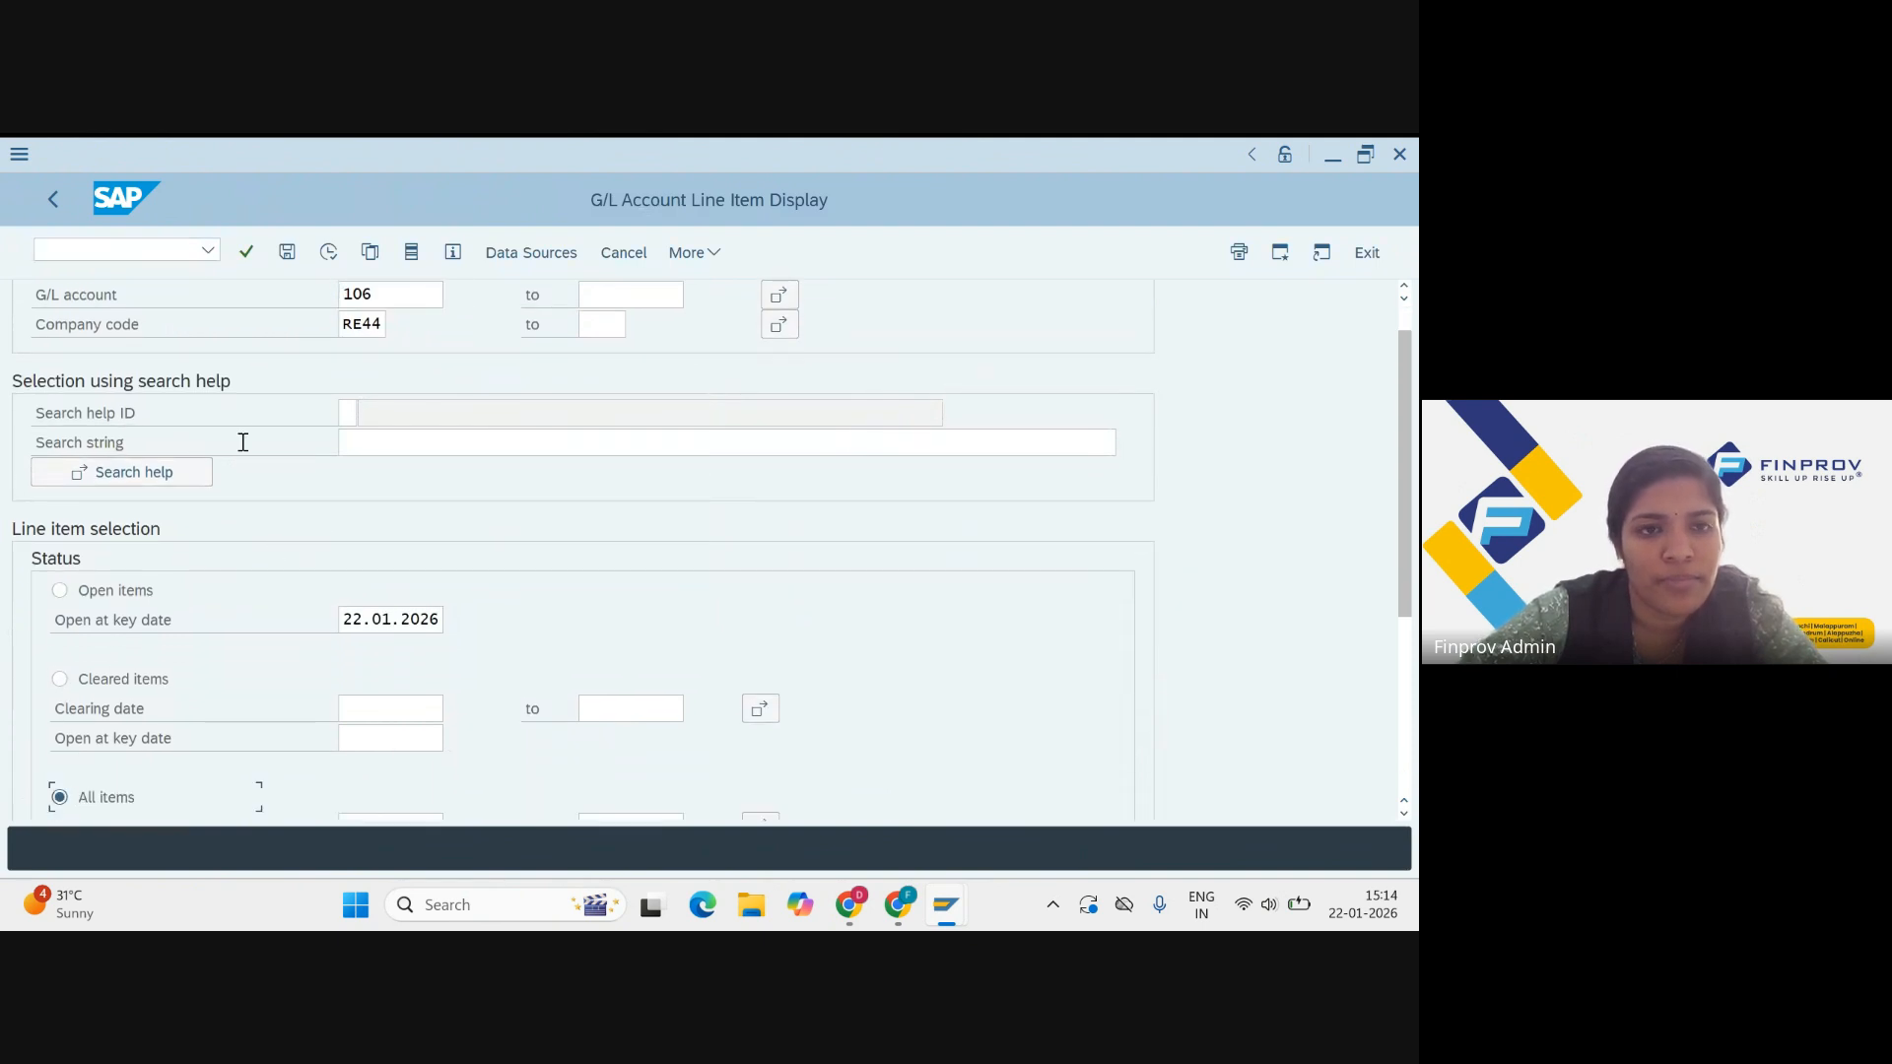
scroll(241, 431, "up", 1)
left_click(331, 251)
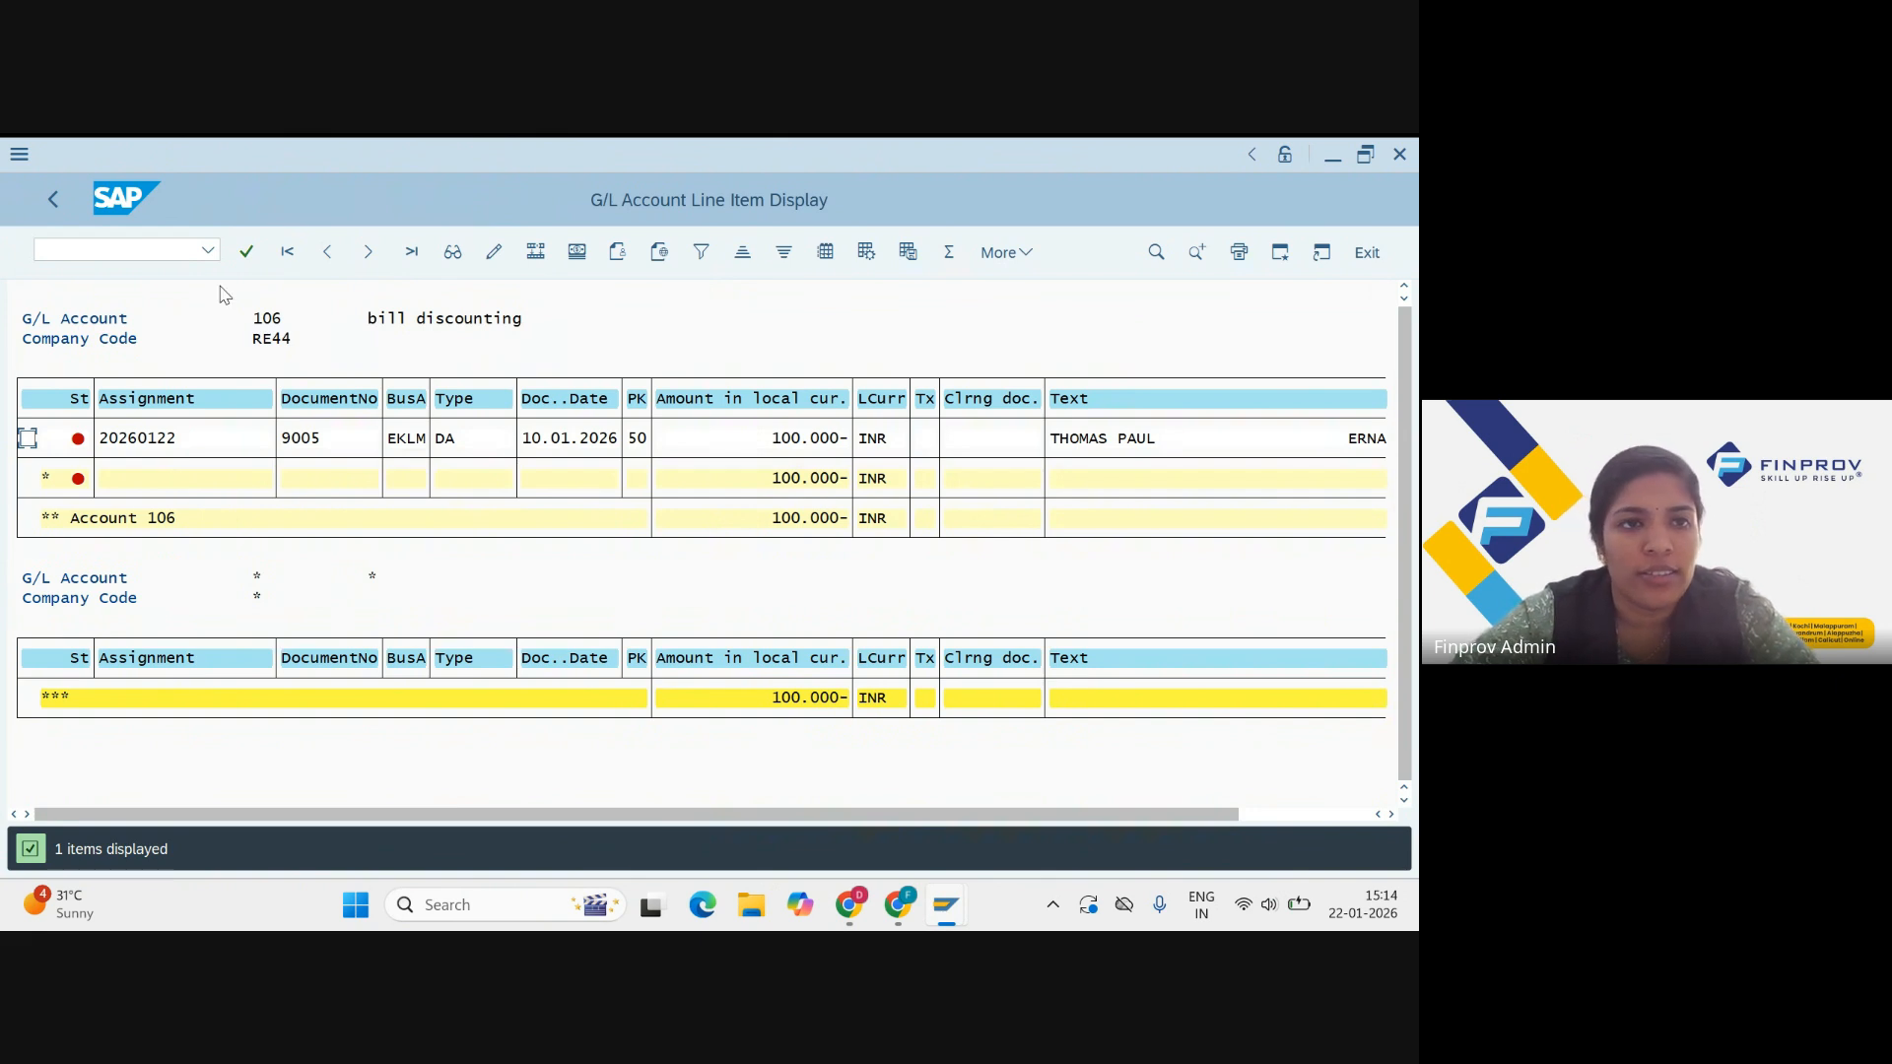
Step: Return to the selection, remove the G/L account restriction and list the line items of all accounts in RE44
left_click(53, 198)
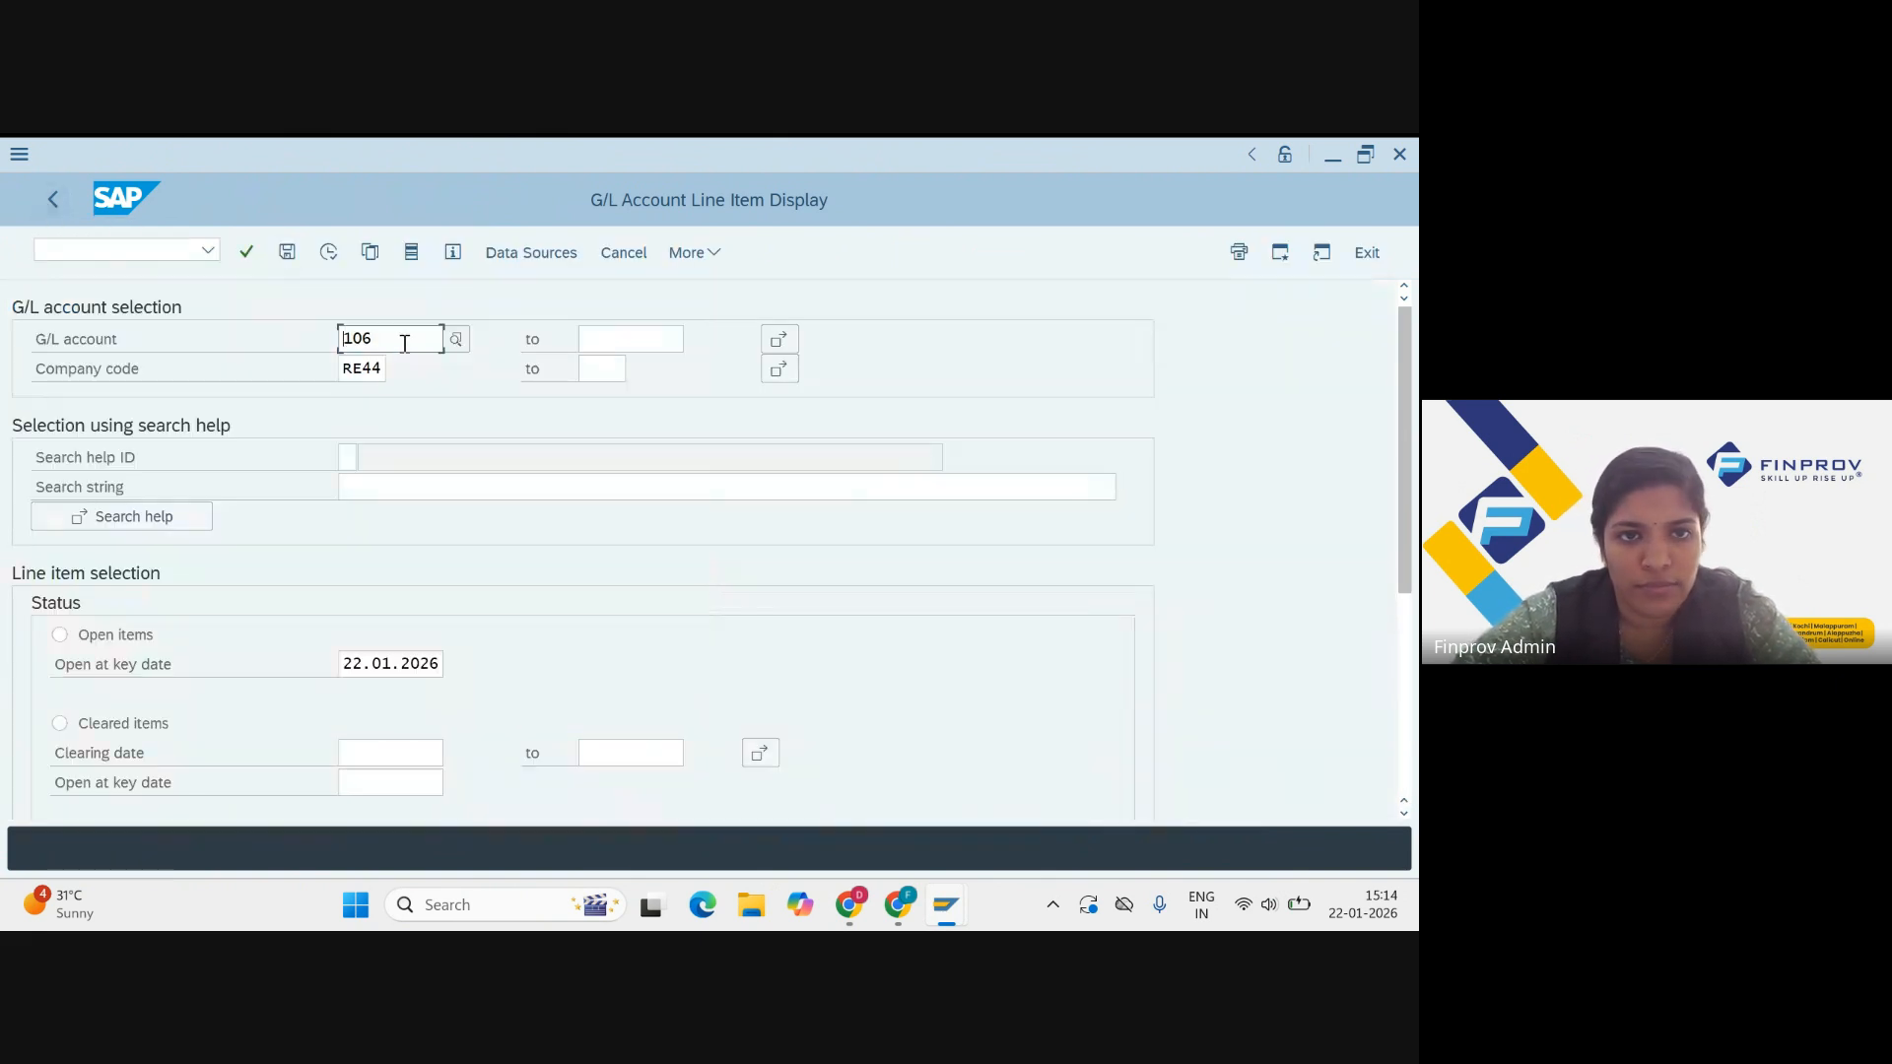
key("Delete")
key("Delete")
key("Delete")
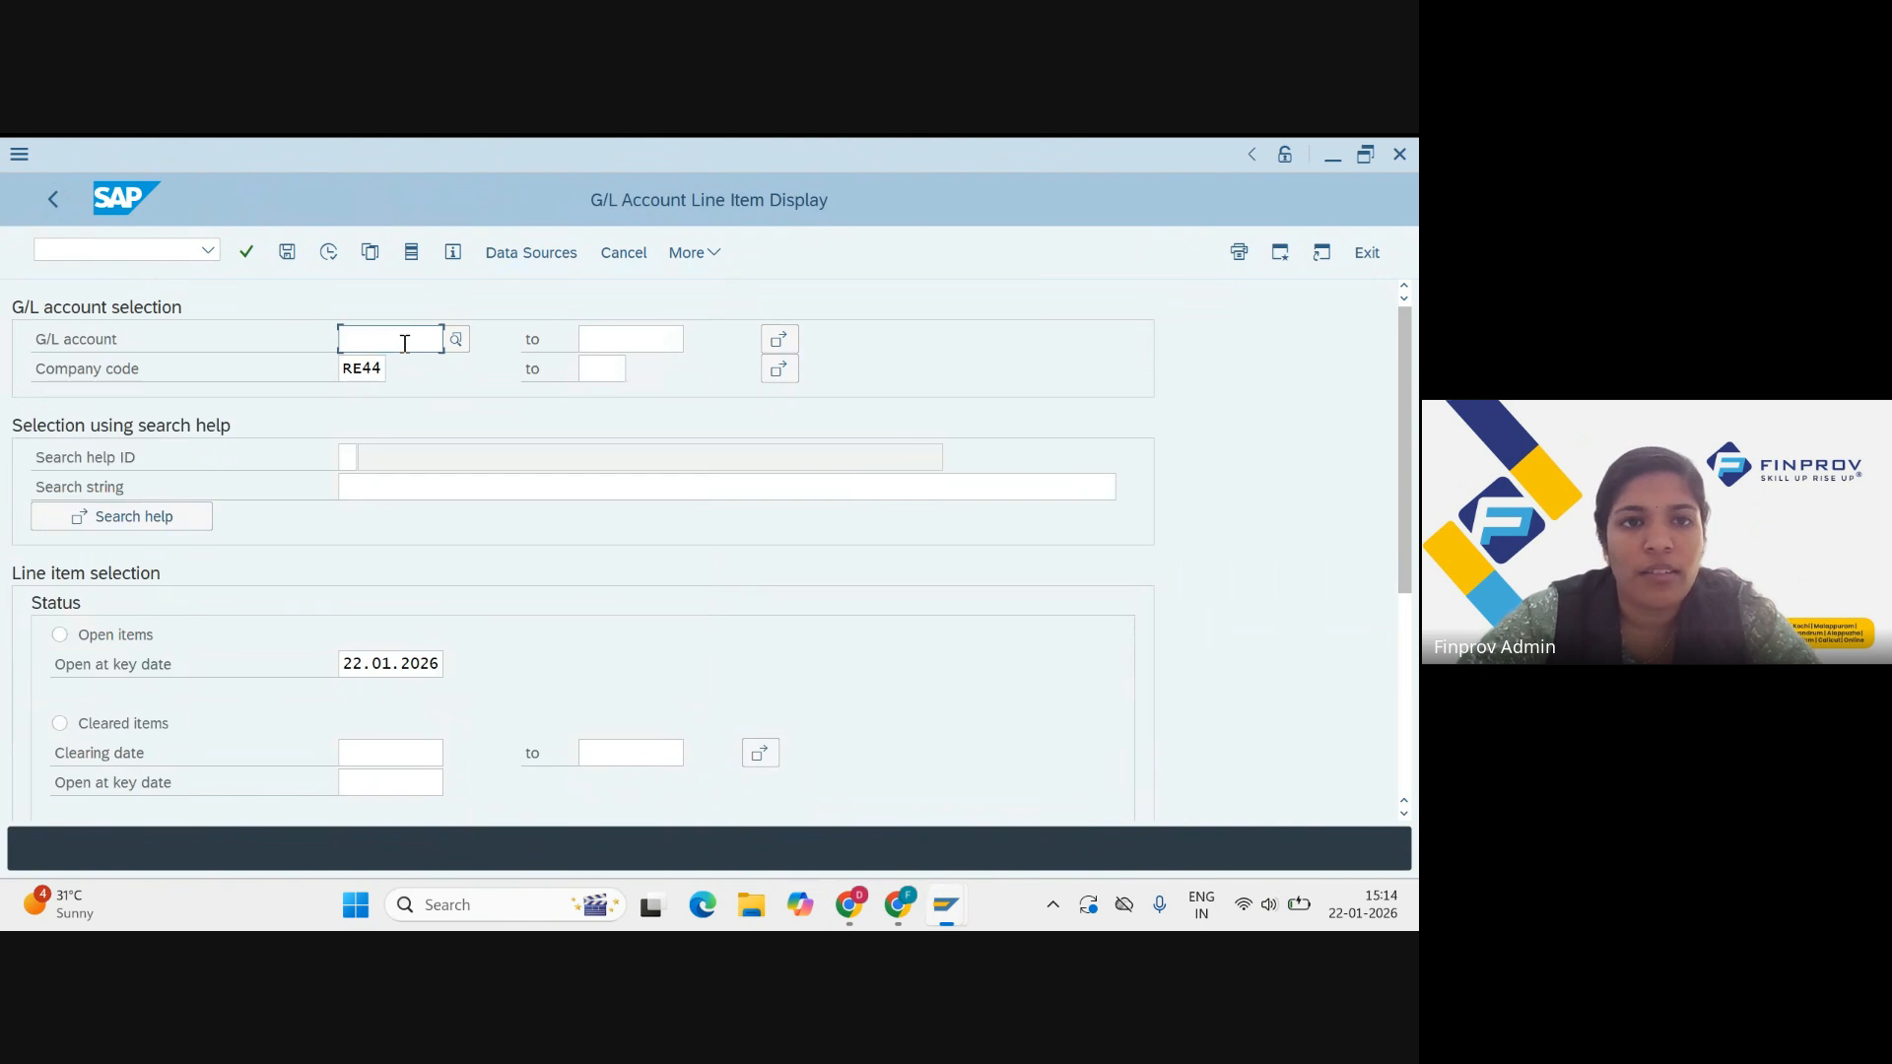
left_click(333, 261)
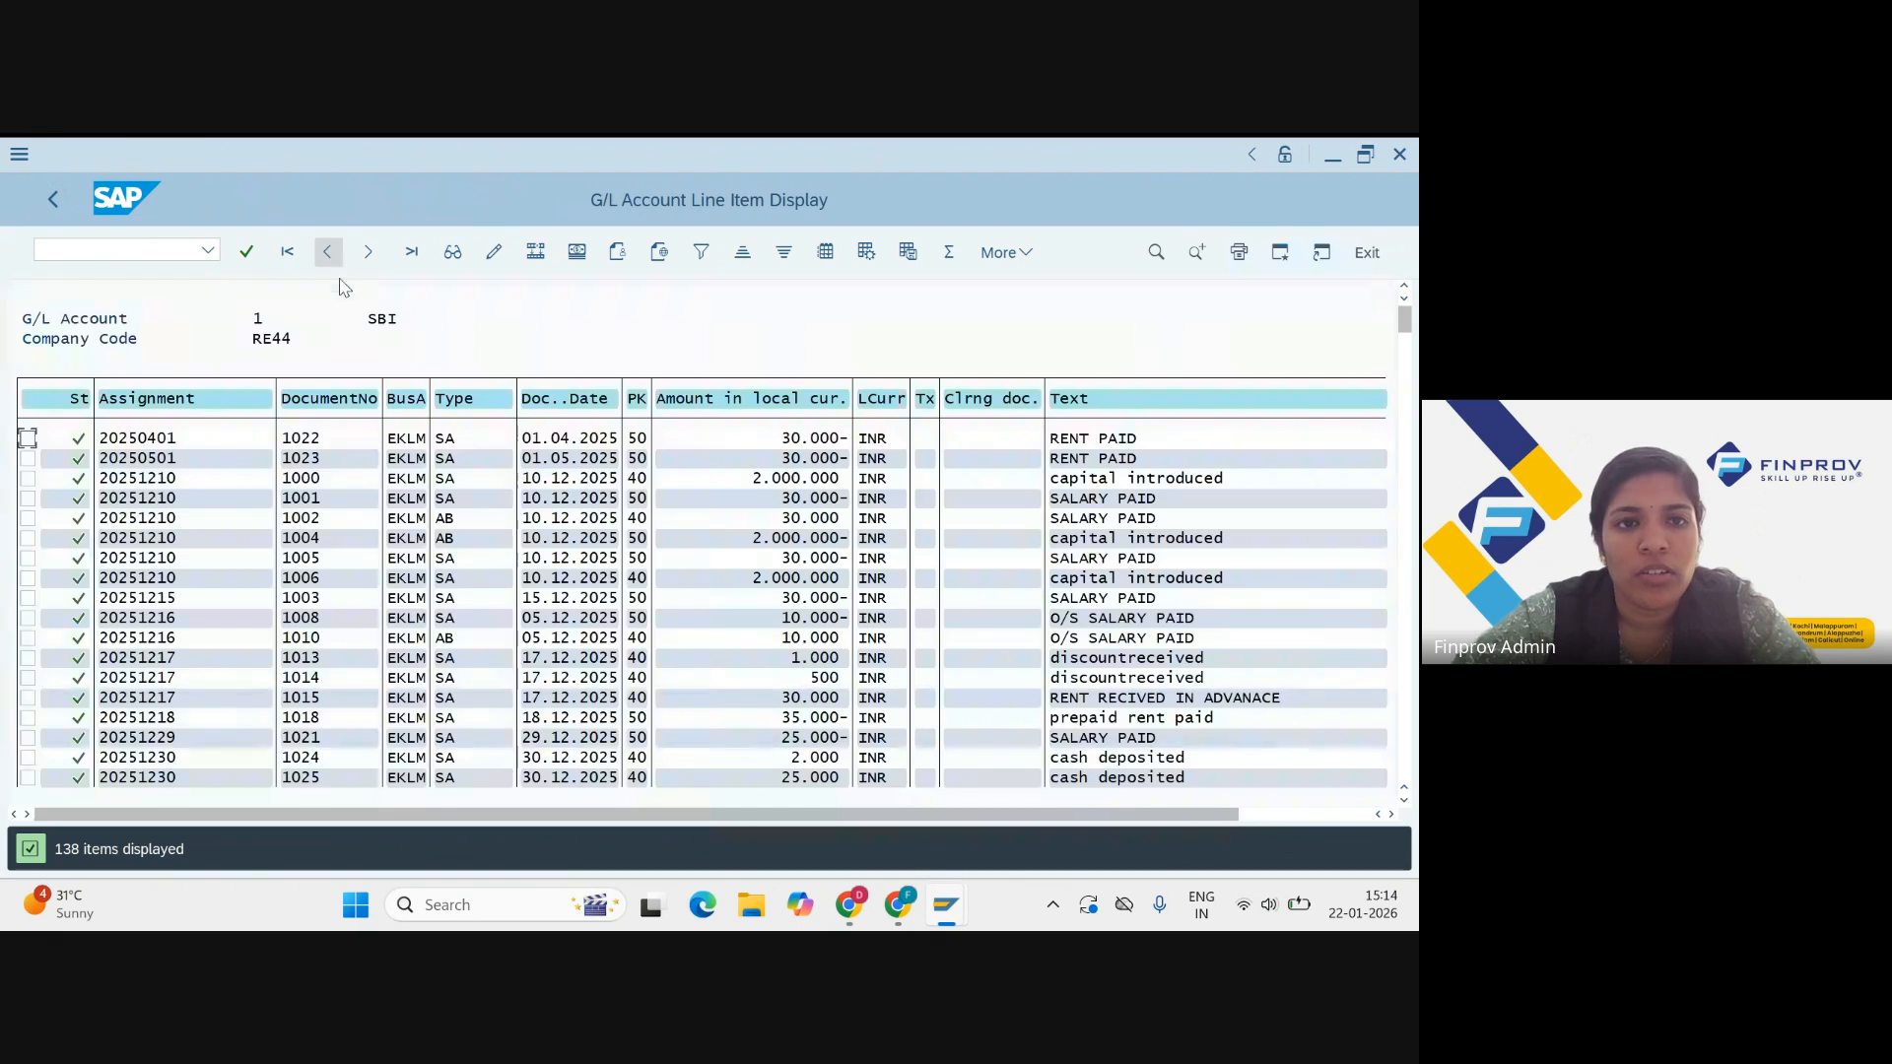
Step: Look through the all-accounts line item list for the bill discounting account's posting
scroll(379, 601, "down", 2)
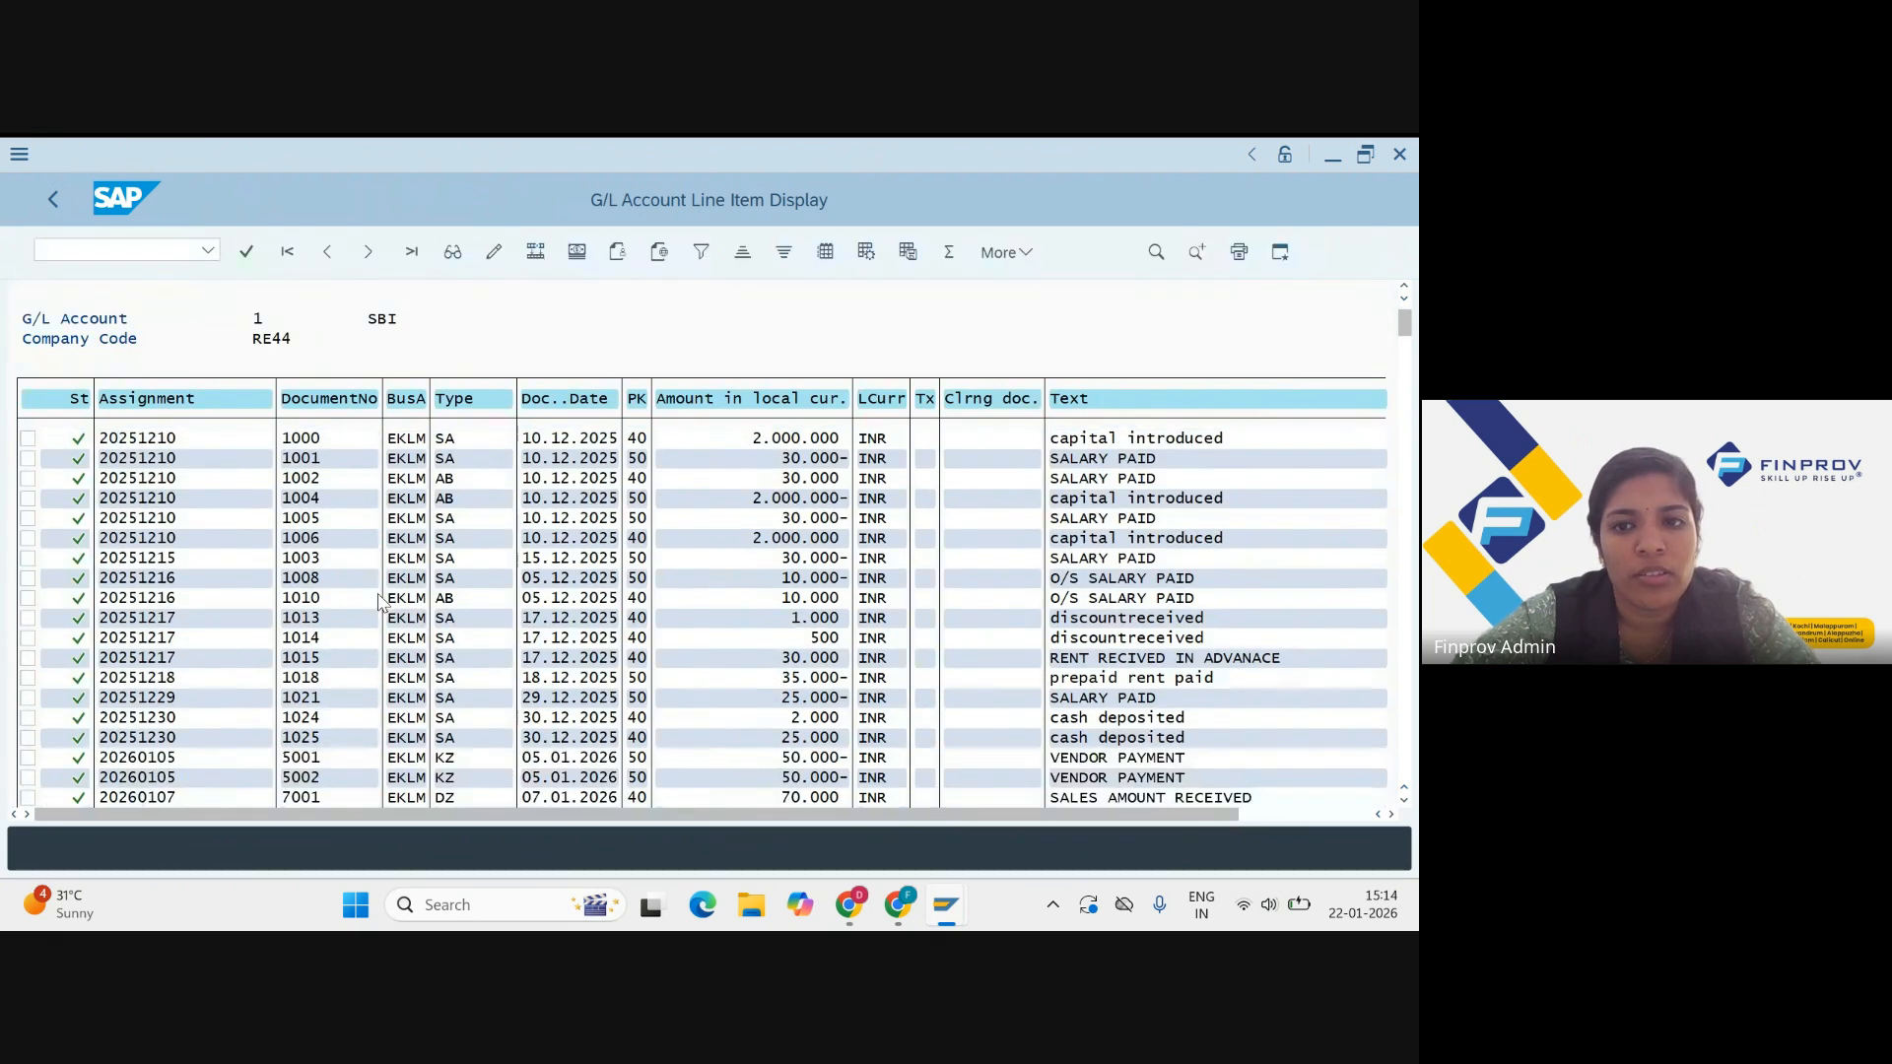
scroll(379, 601, "down", 4)
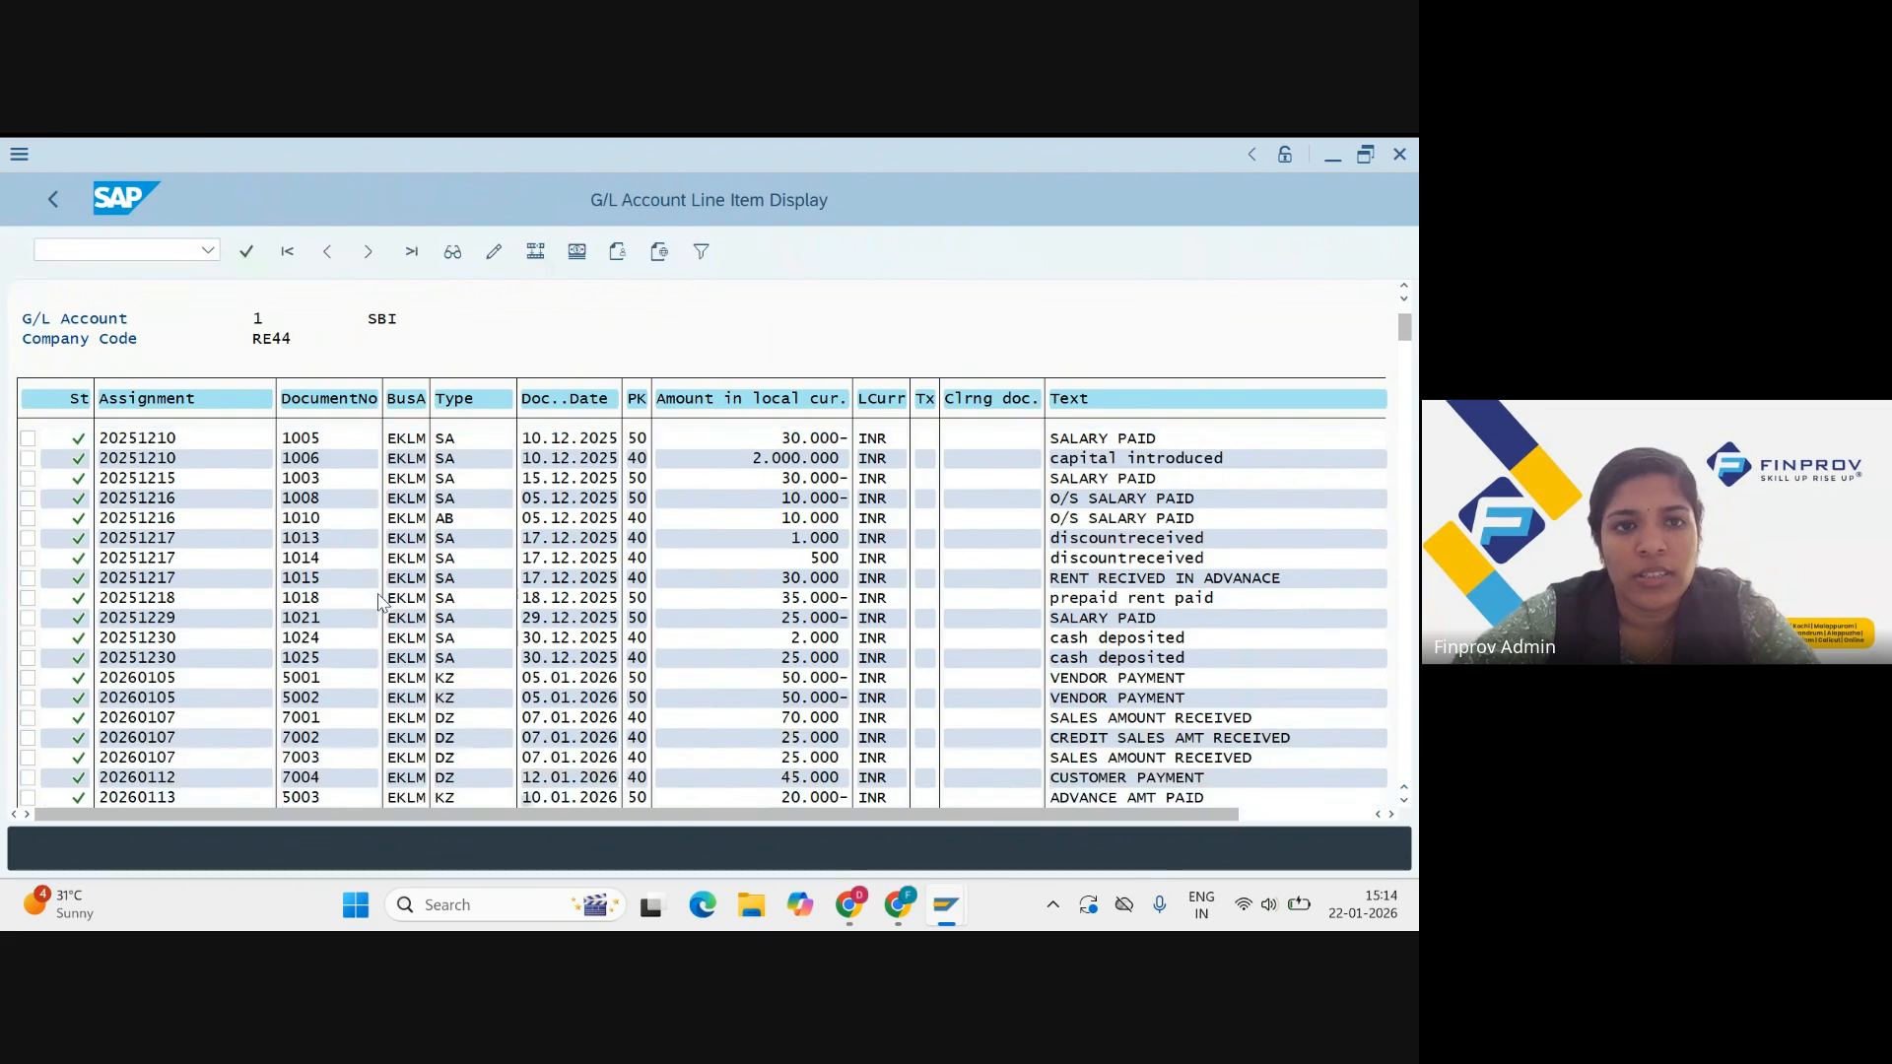
scroll(379, 602, "down", 3)
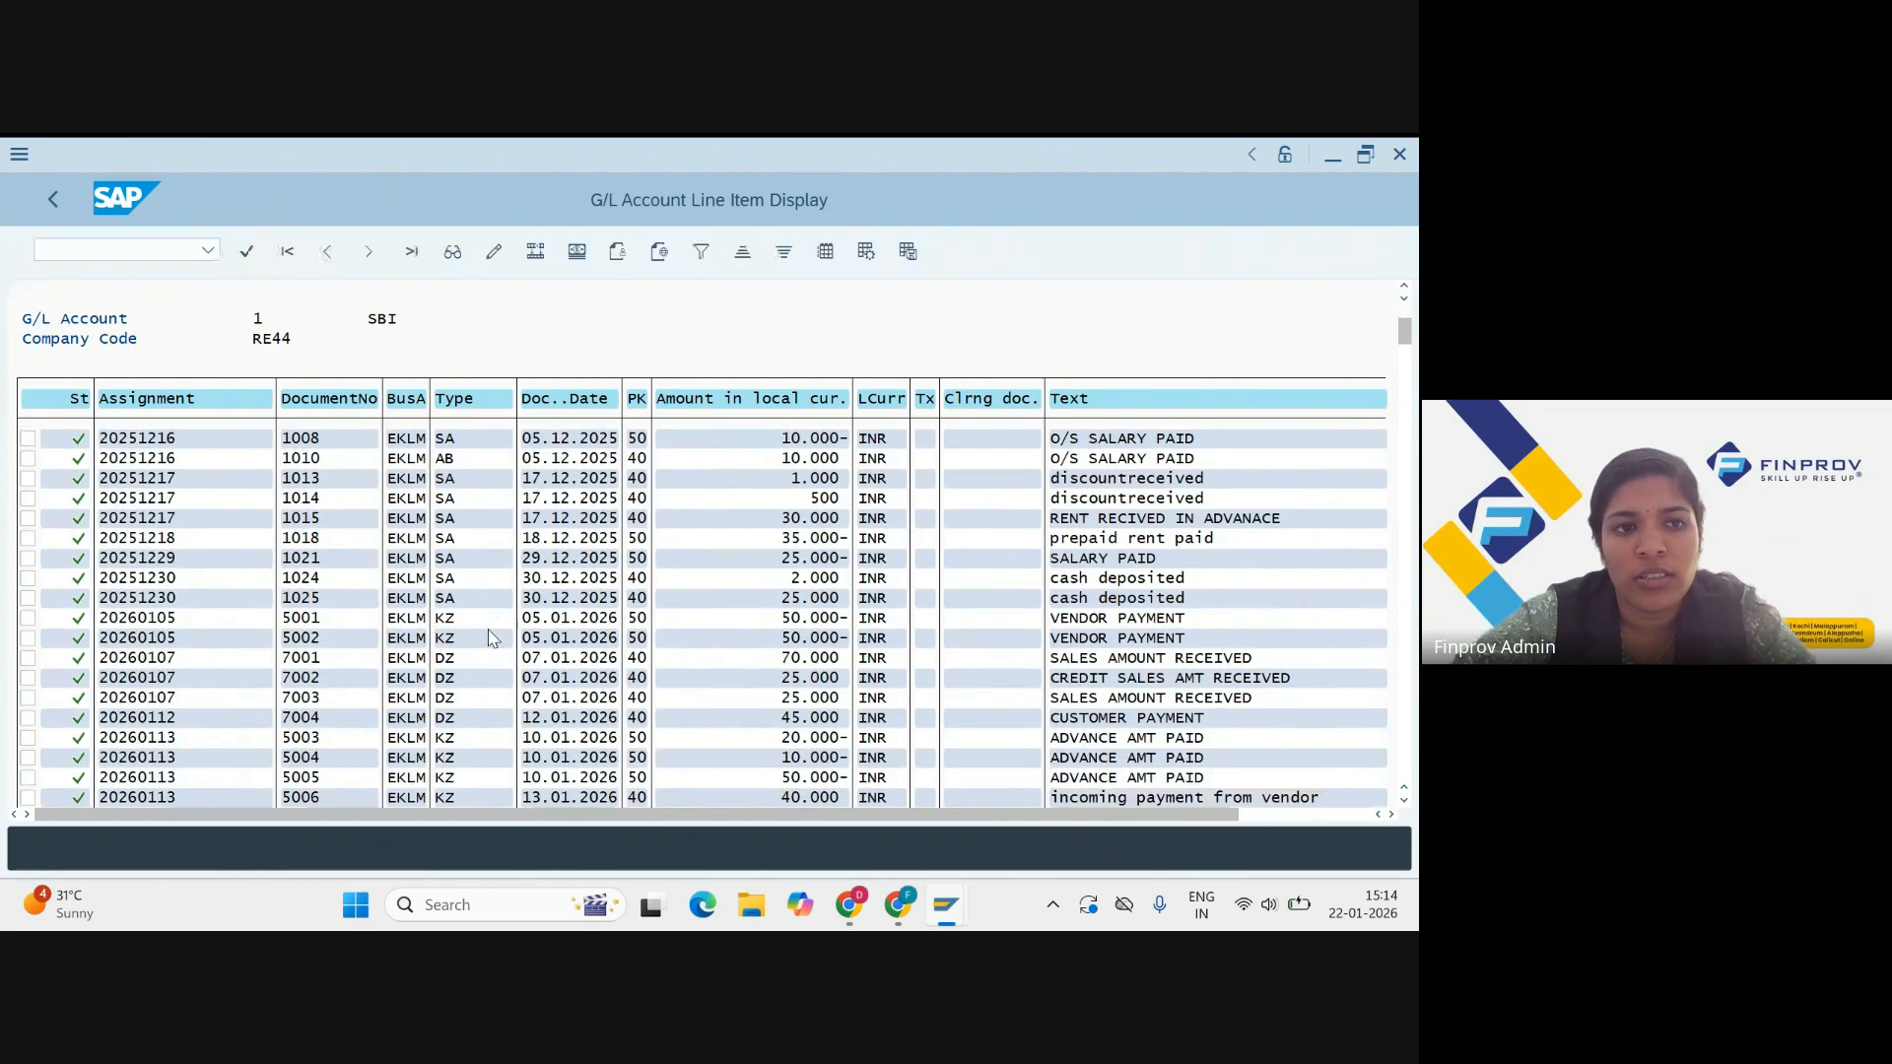
scroll(522, 606, "down", 1)
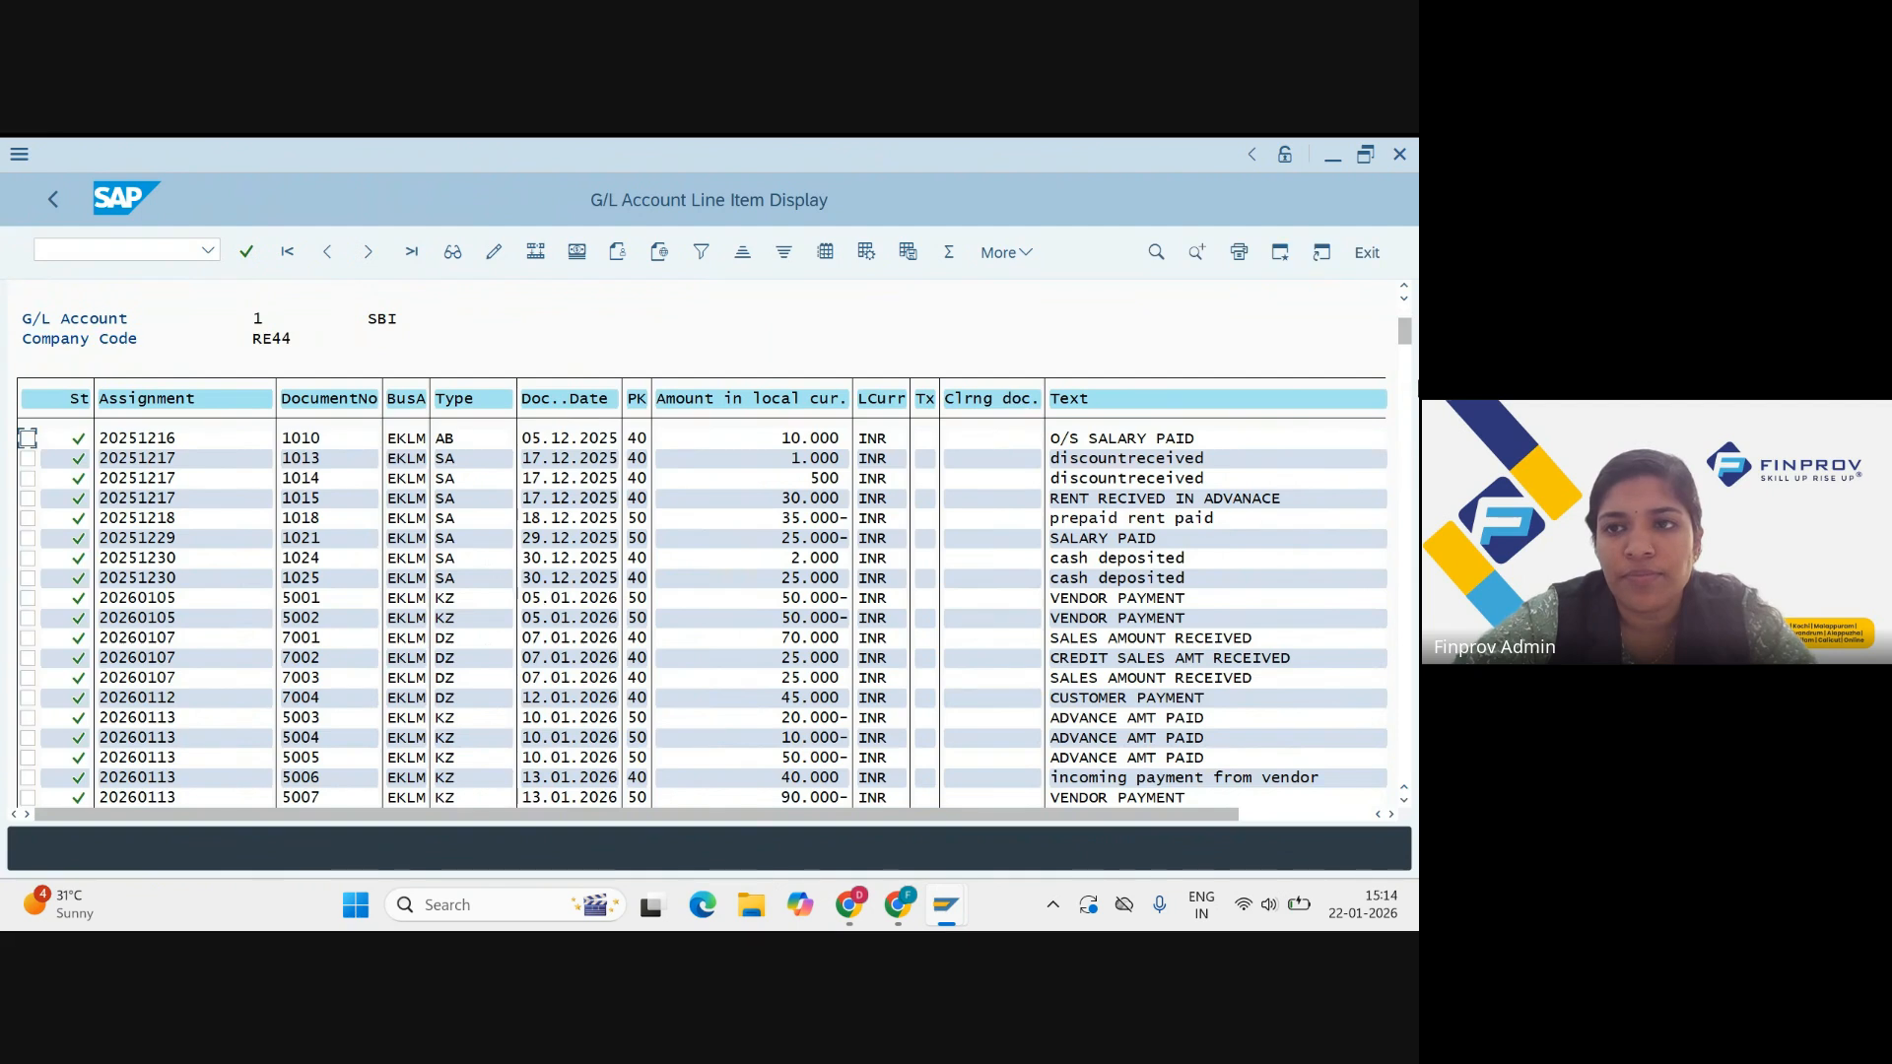
left_click_drag(1405, 331, 1410, 618)
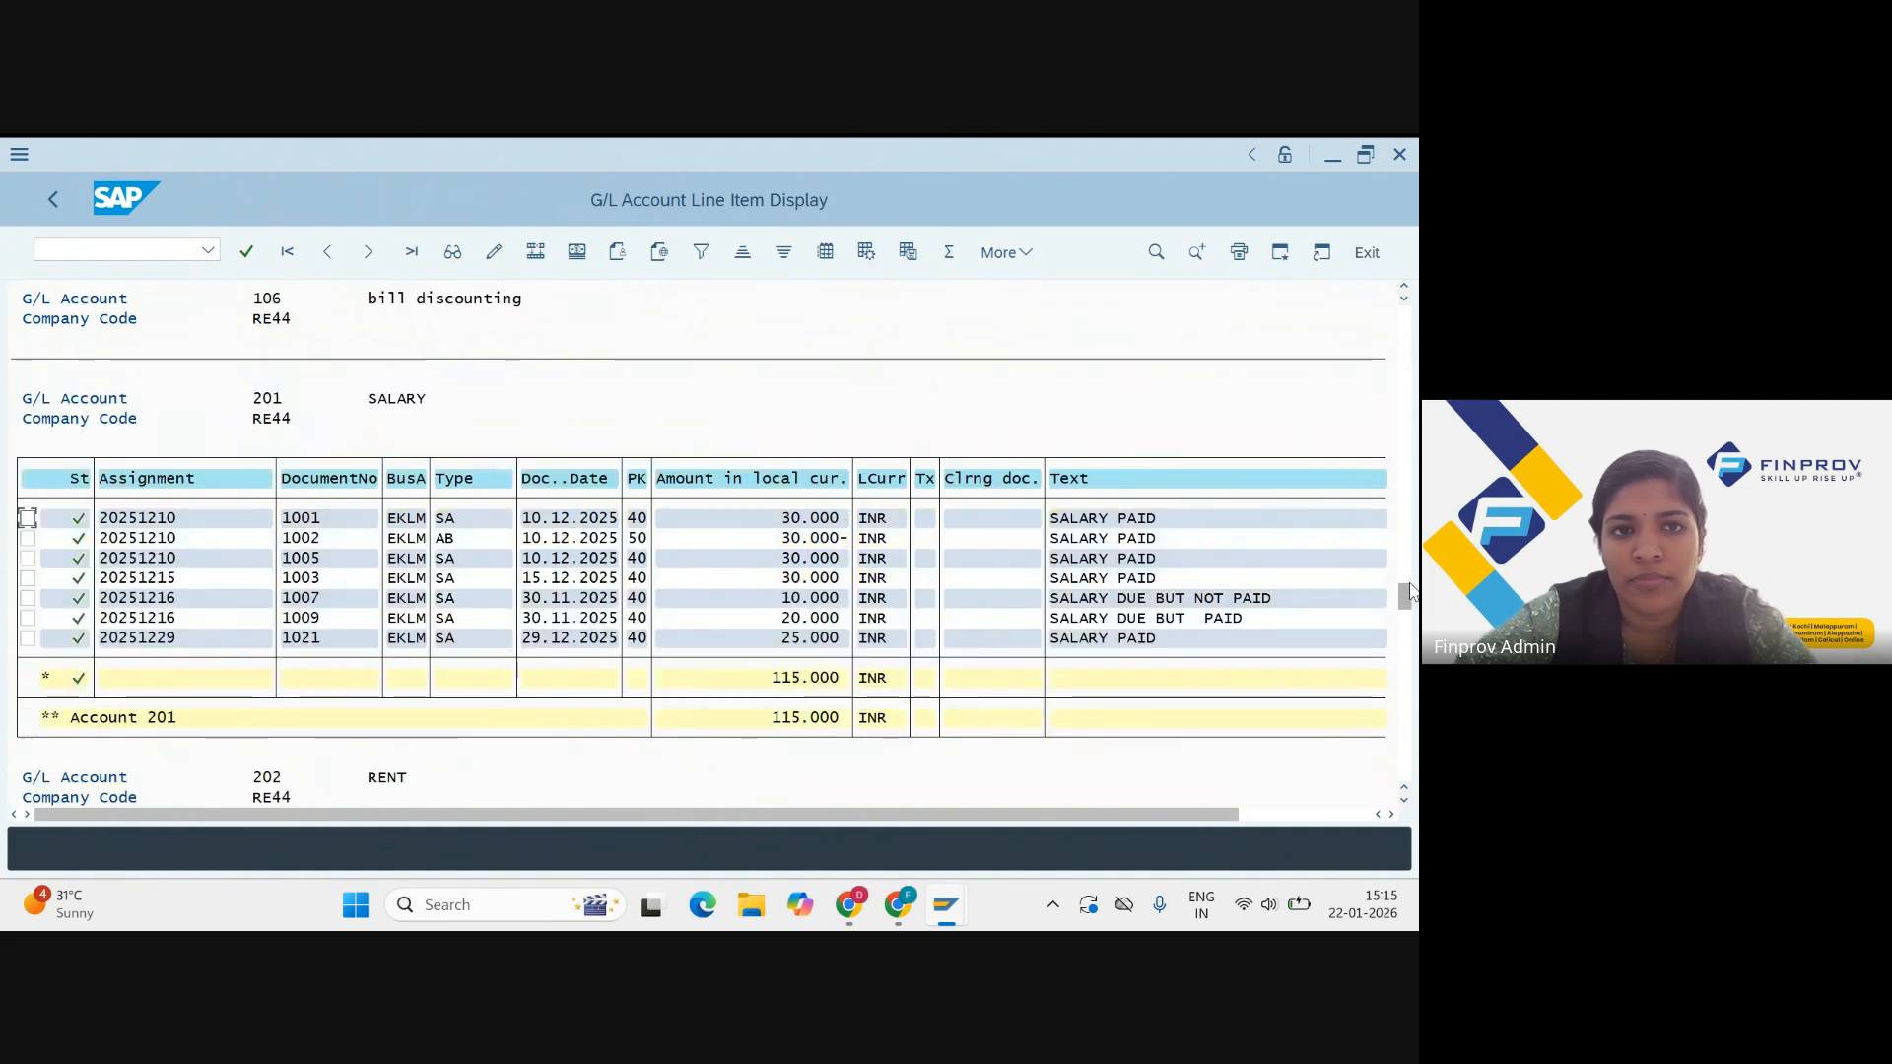
scroll(1096, 597, "up", 5)
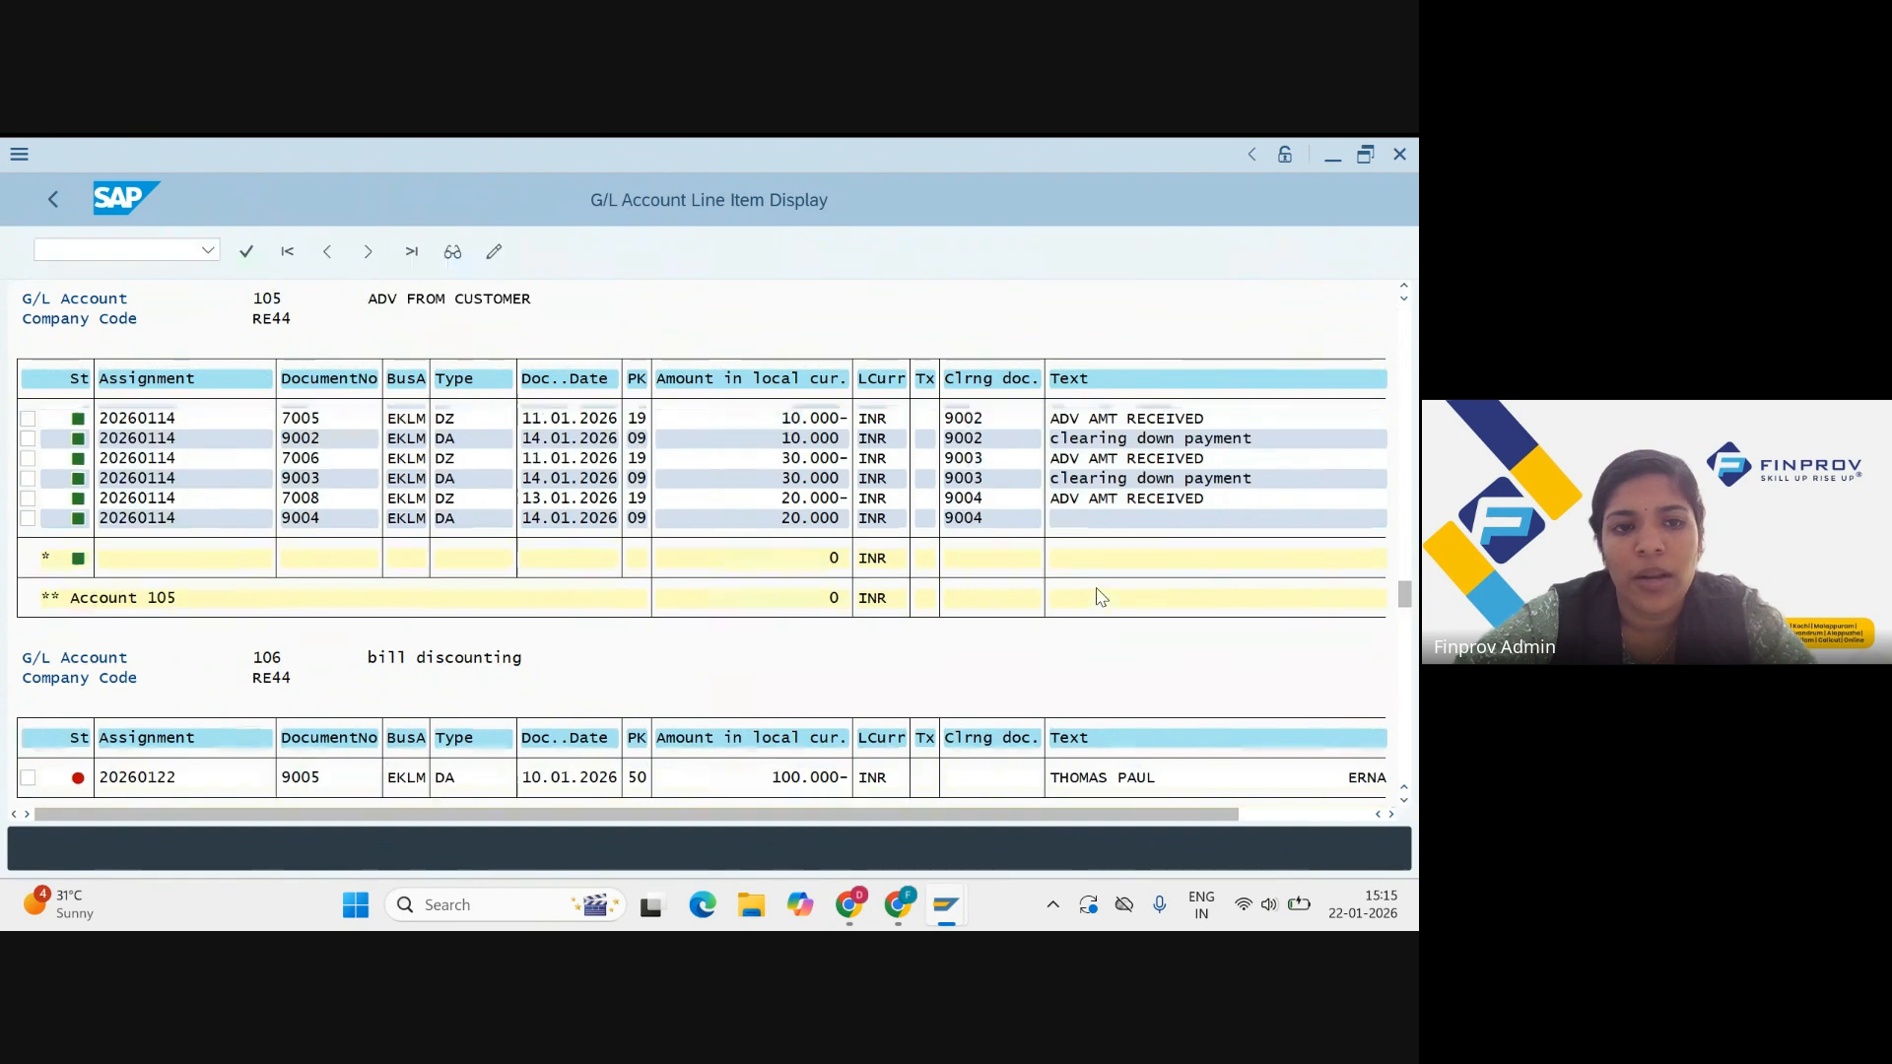
scroll(1101, 596, "down", 2)
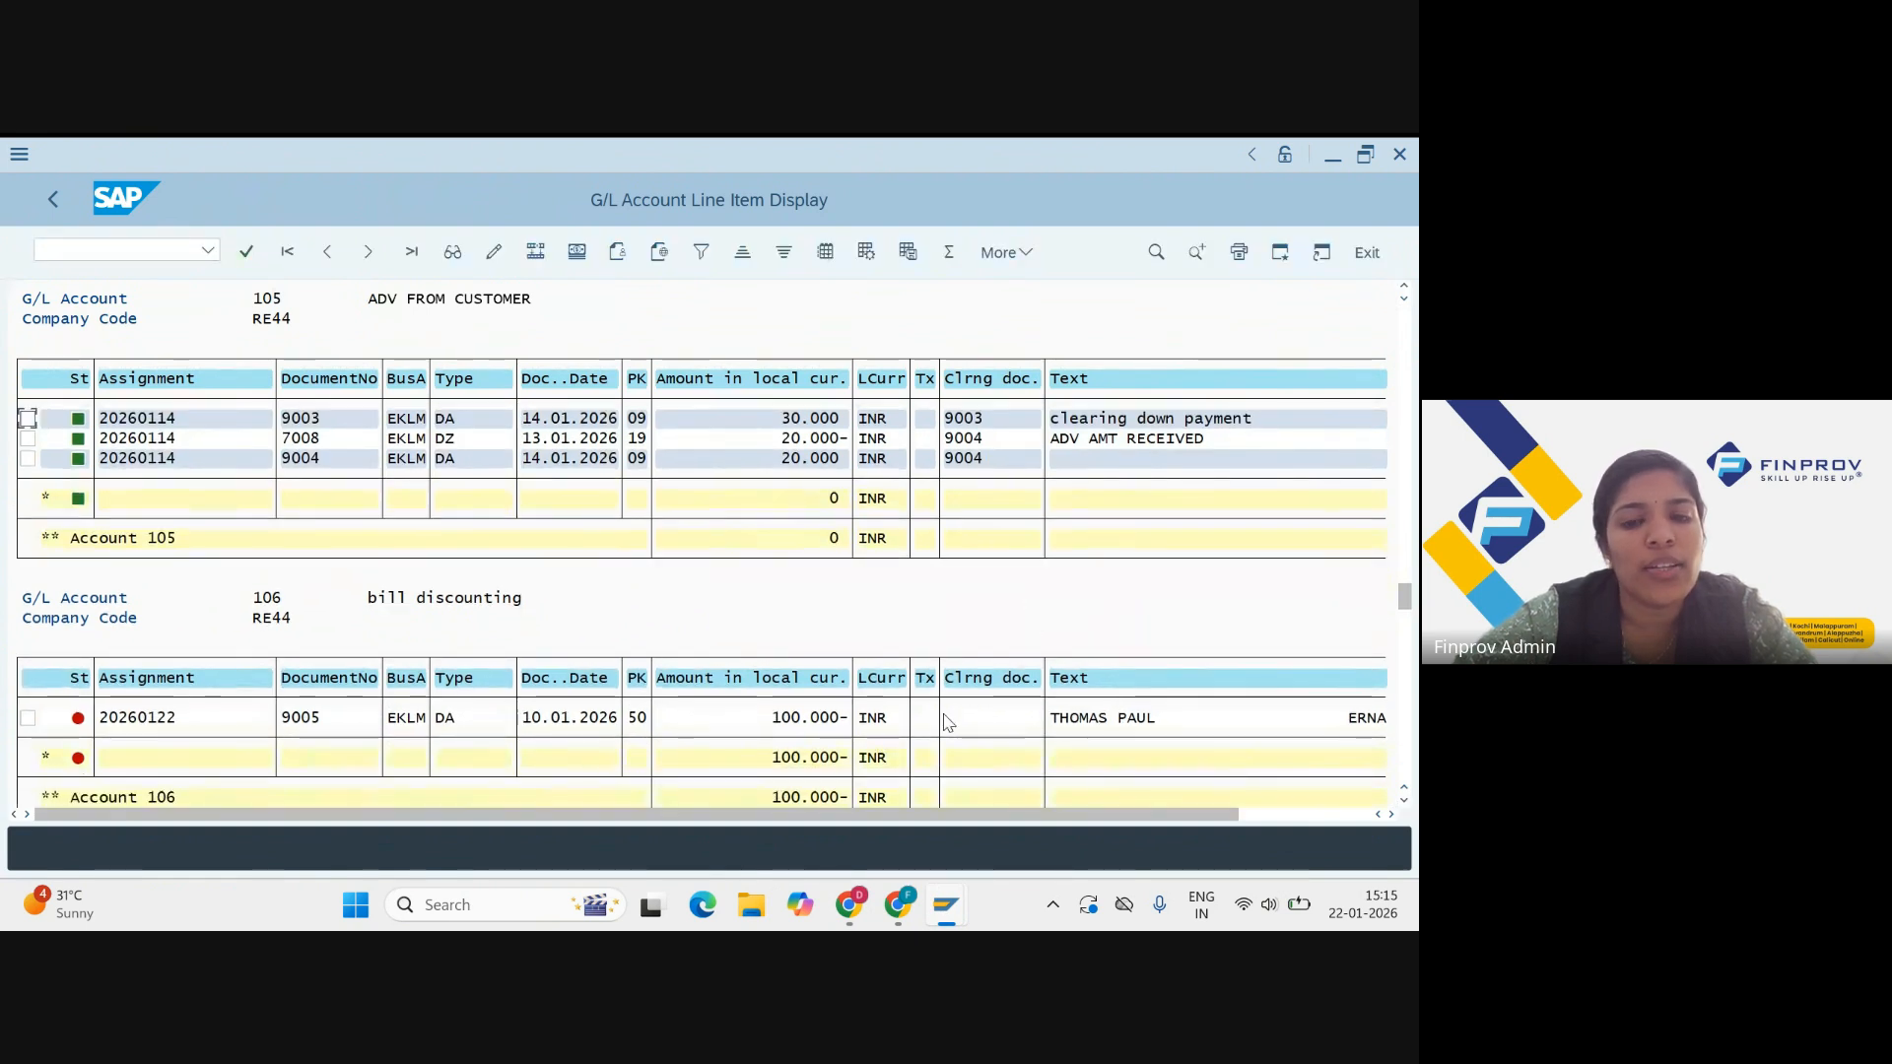
scroll(947, 722, "down", 2)
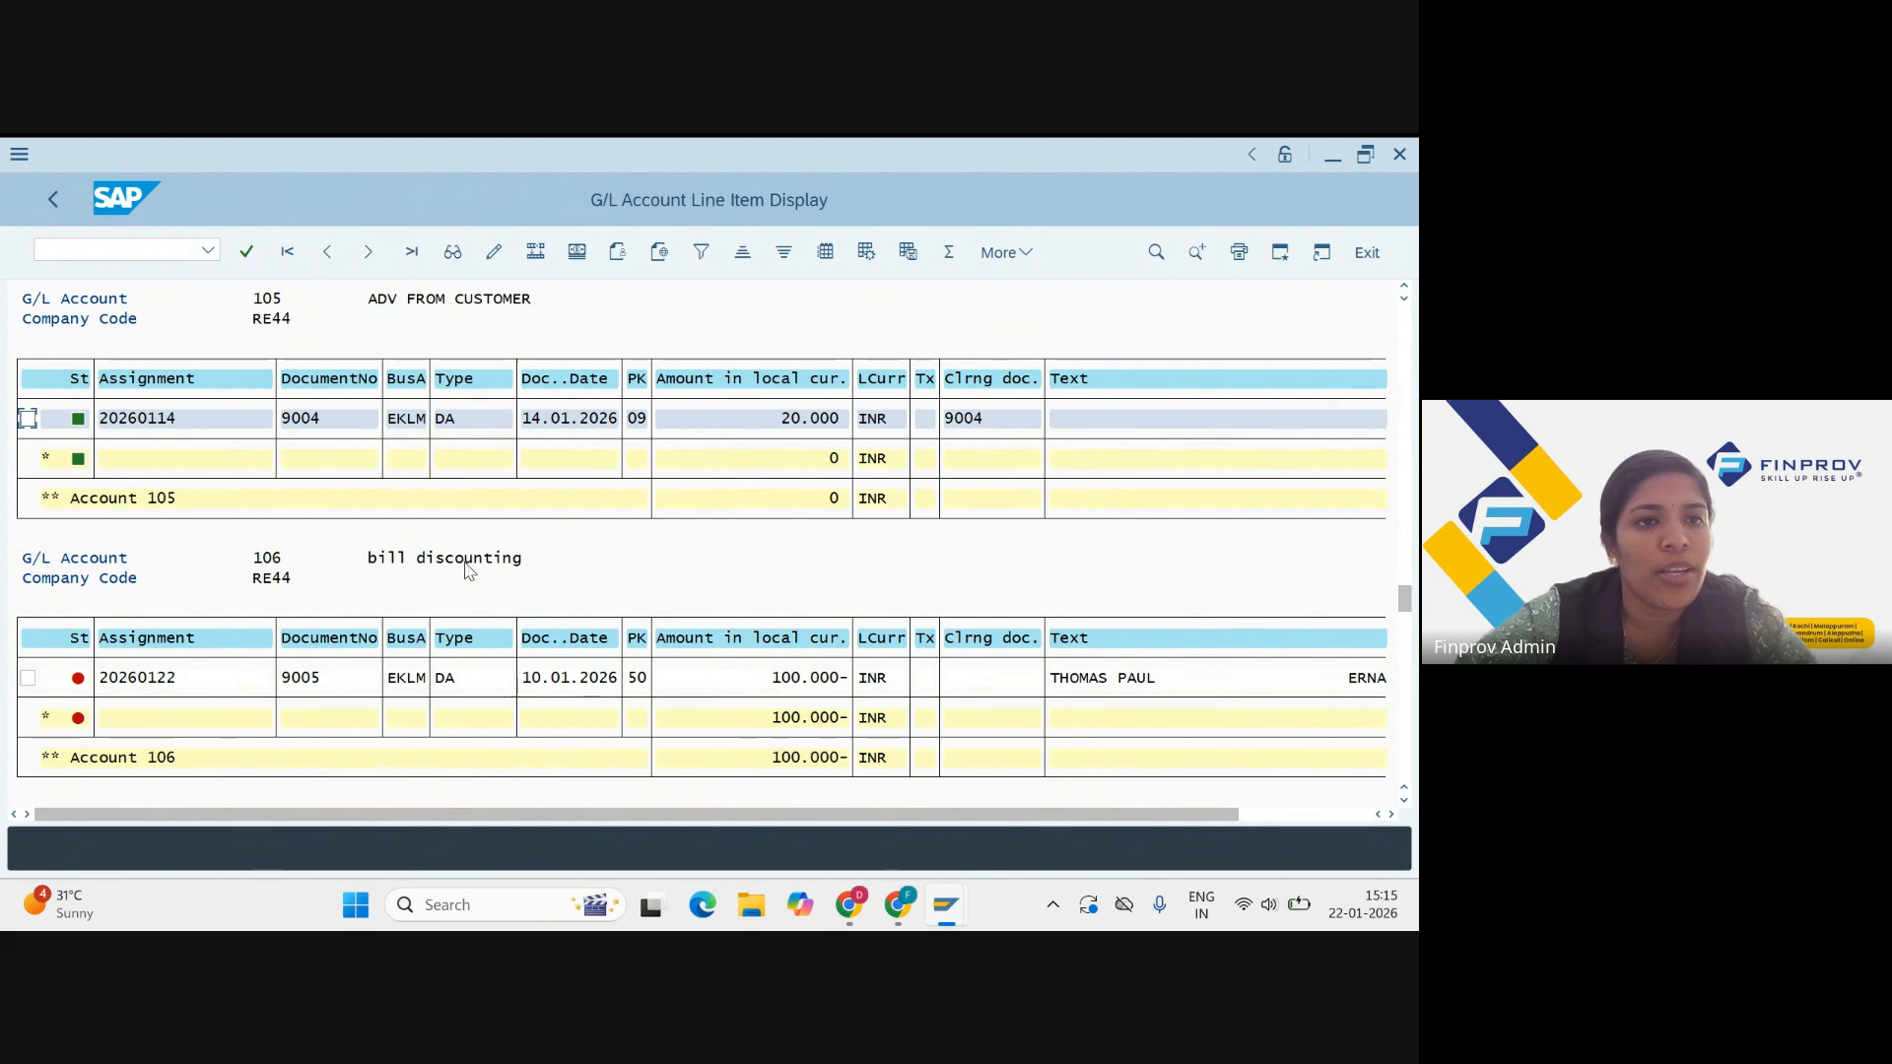
Step: Return to the selection, choose bills receivable G/L account 7 in company code RE44 and display its line items
left_click(54, 199)
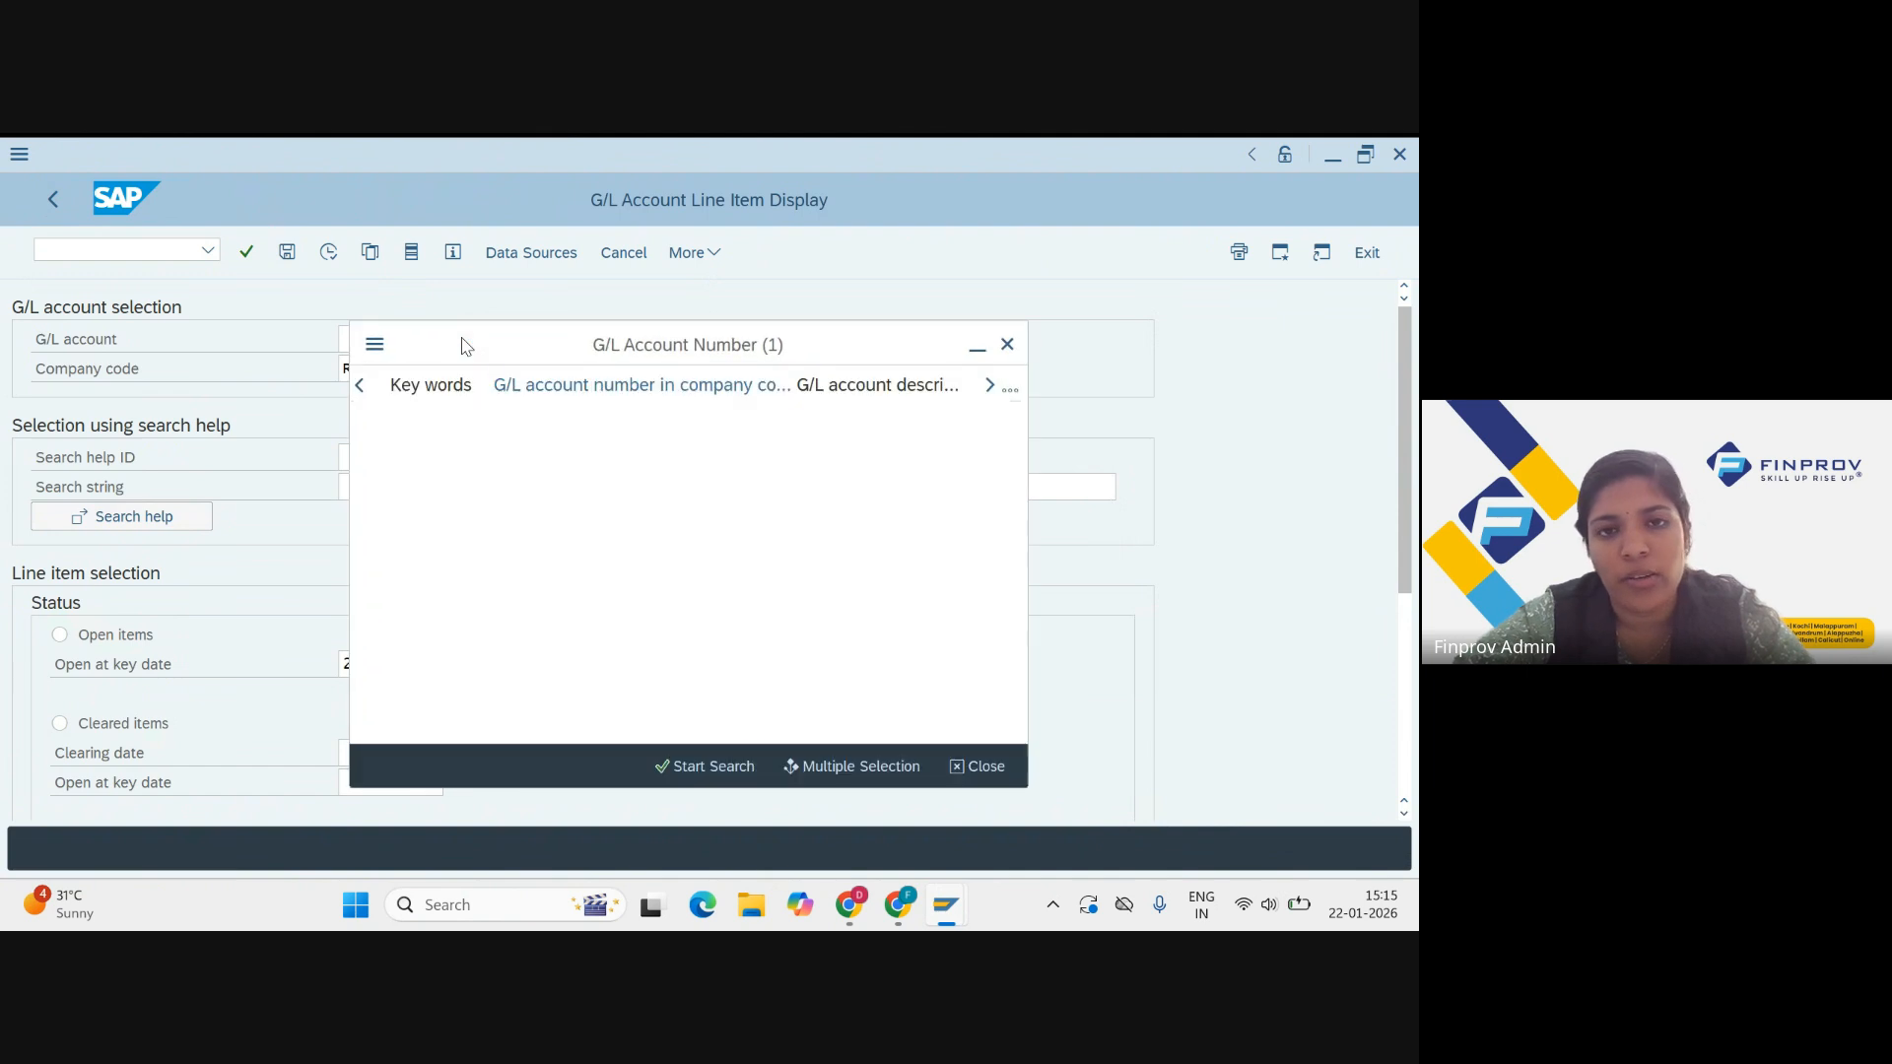
key("Return")
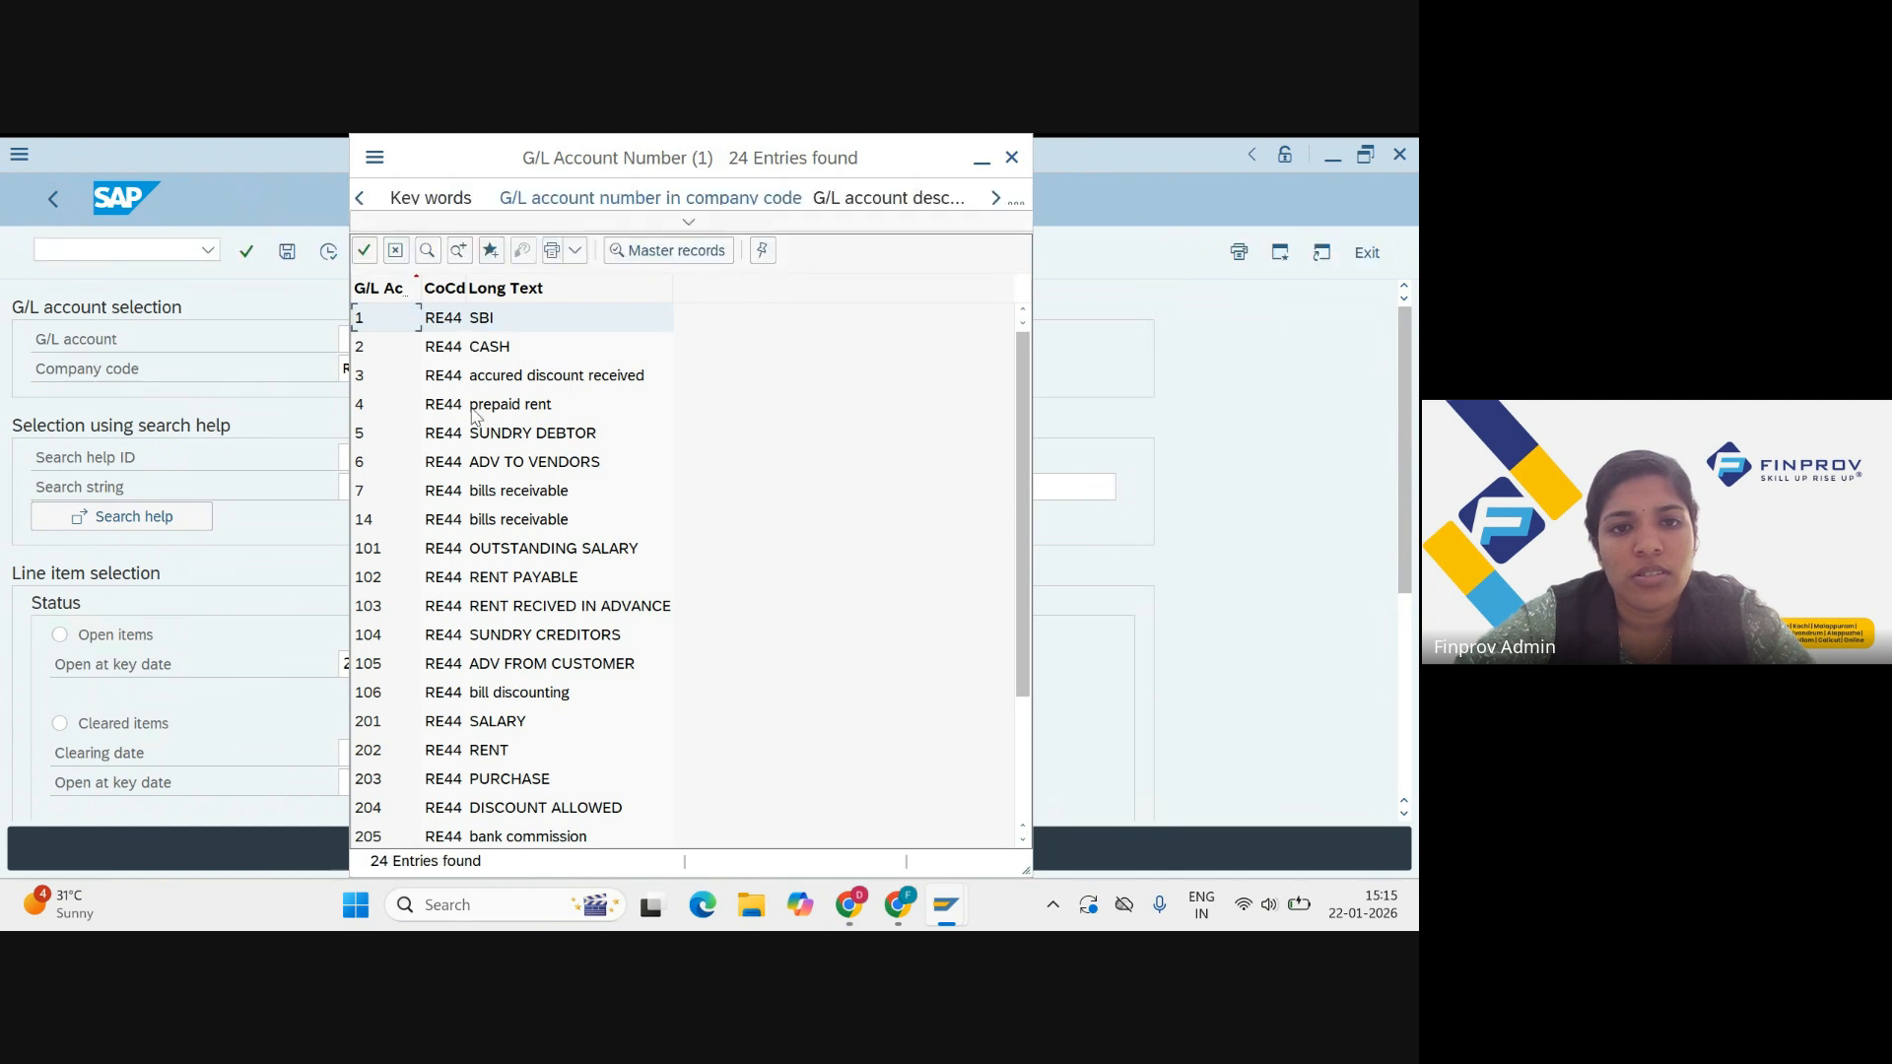
double_click(450, 492)
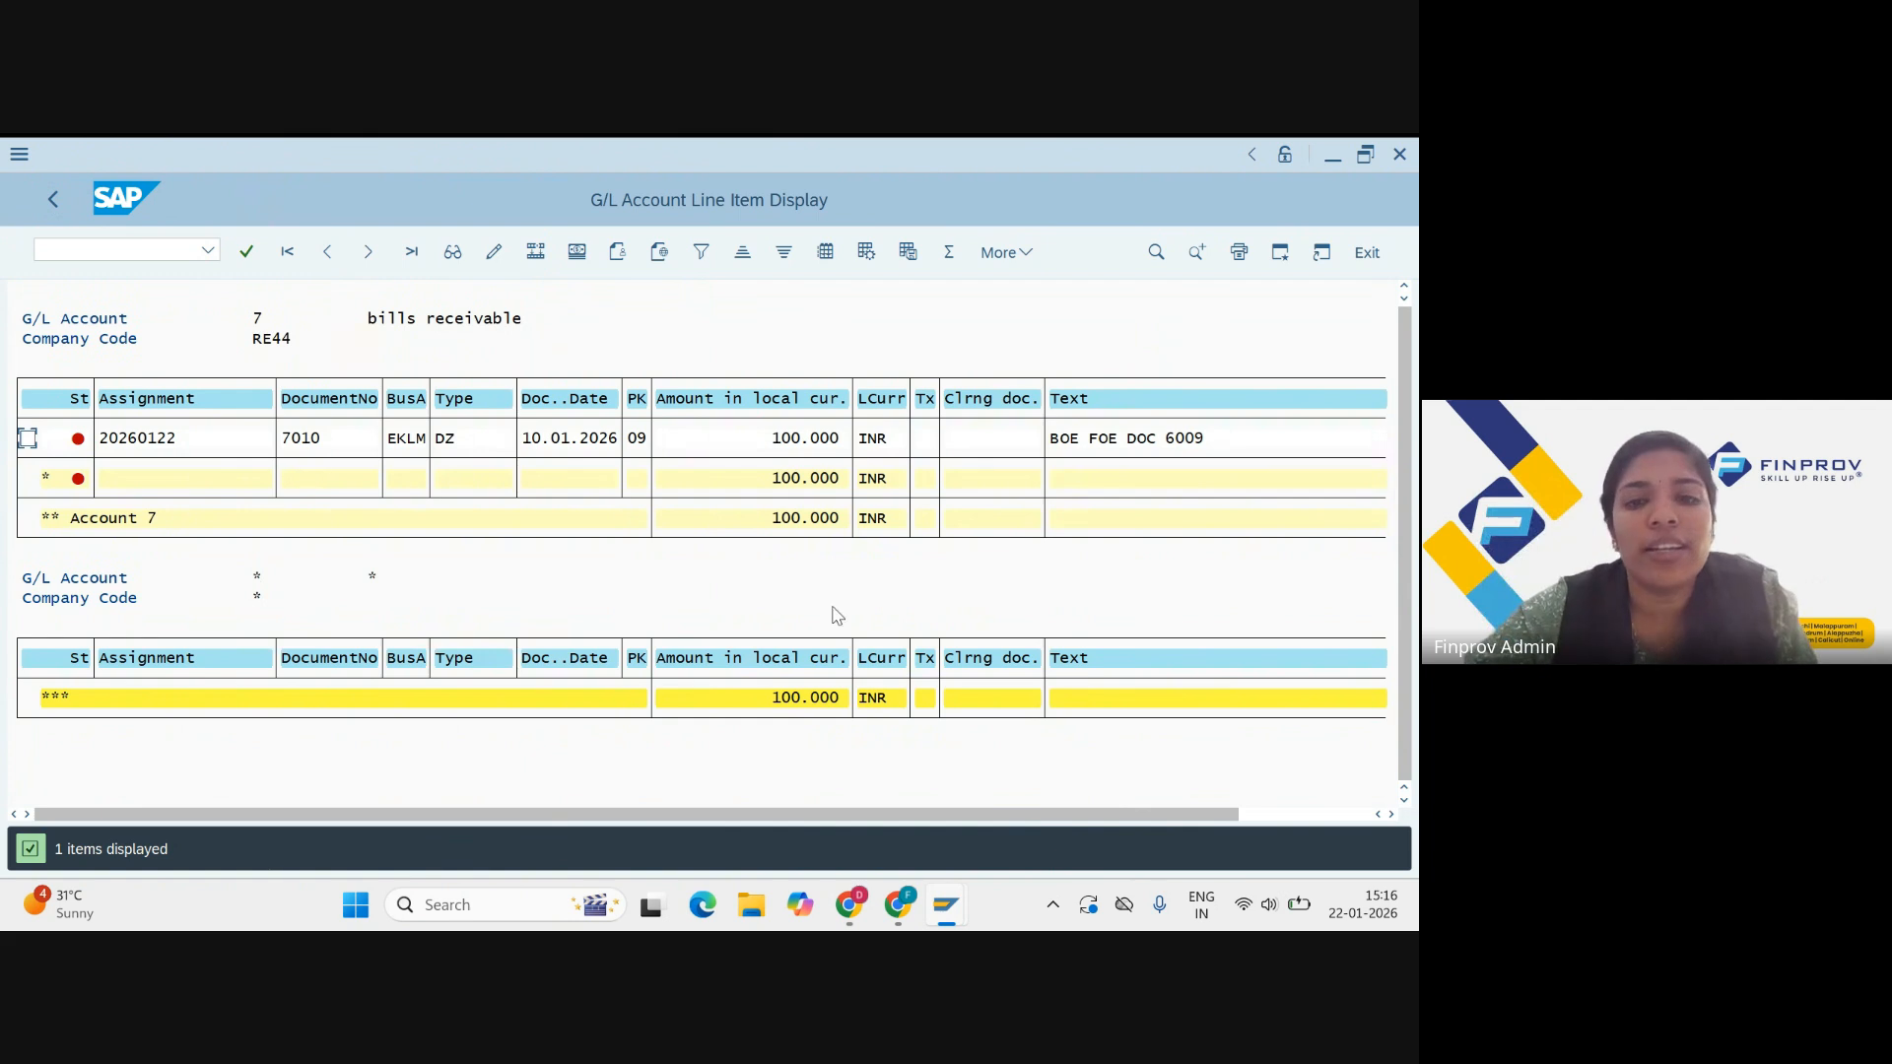
mouse_move(895, 903)
left_click(751, 824)
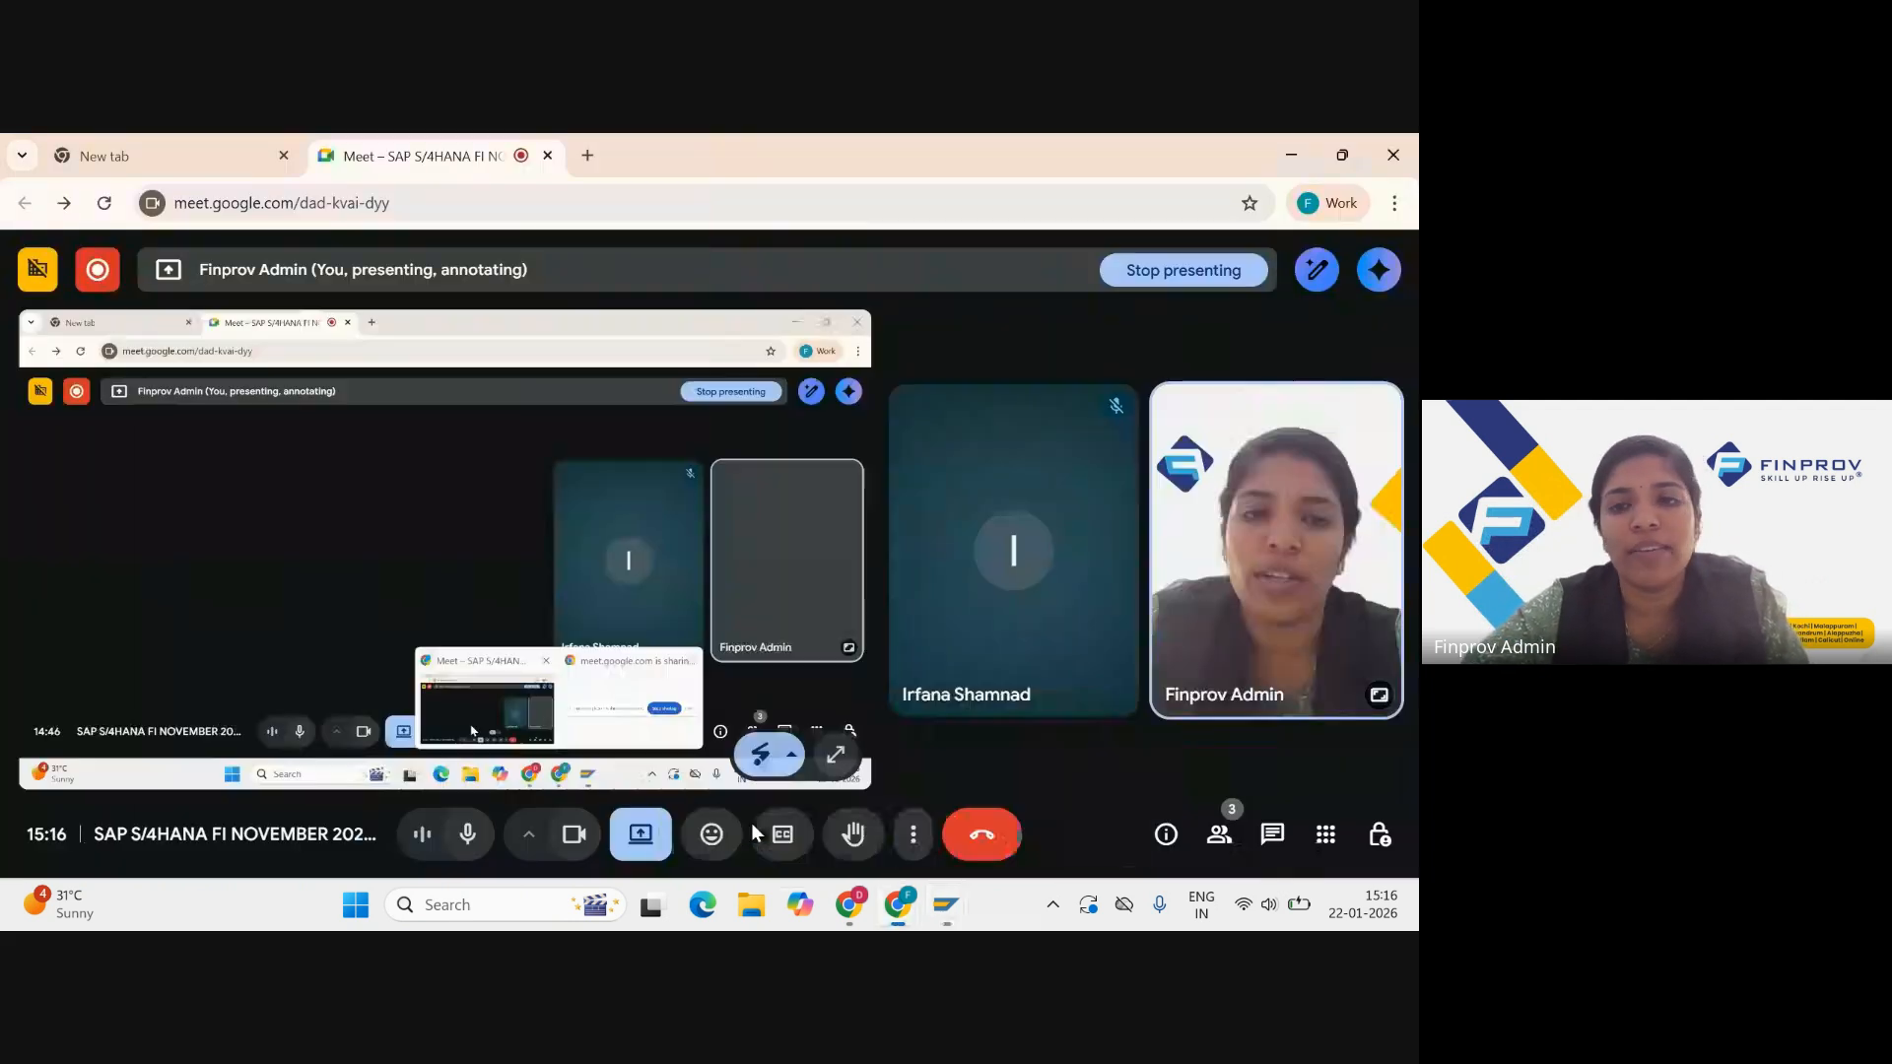
mouse_move(948, 907)
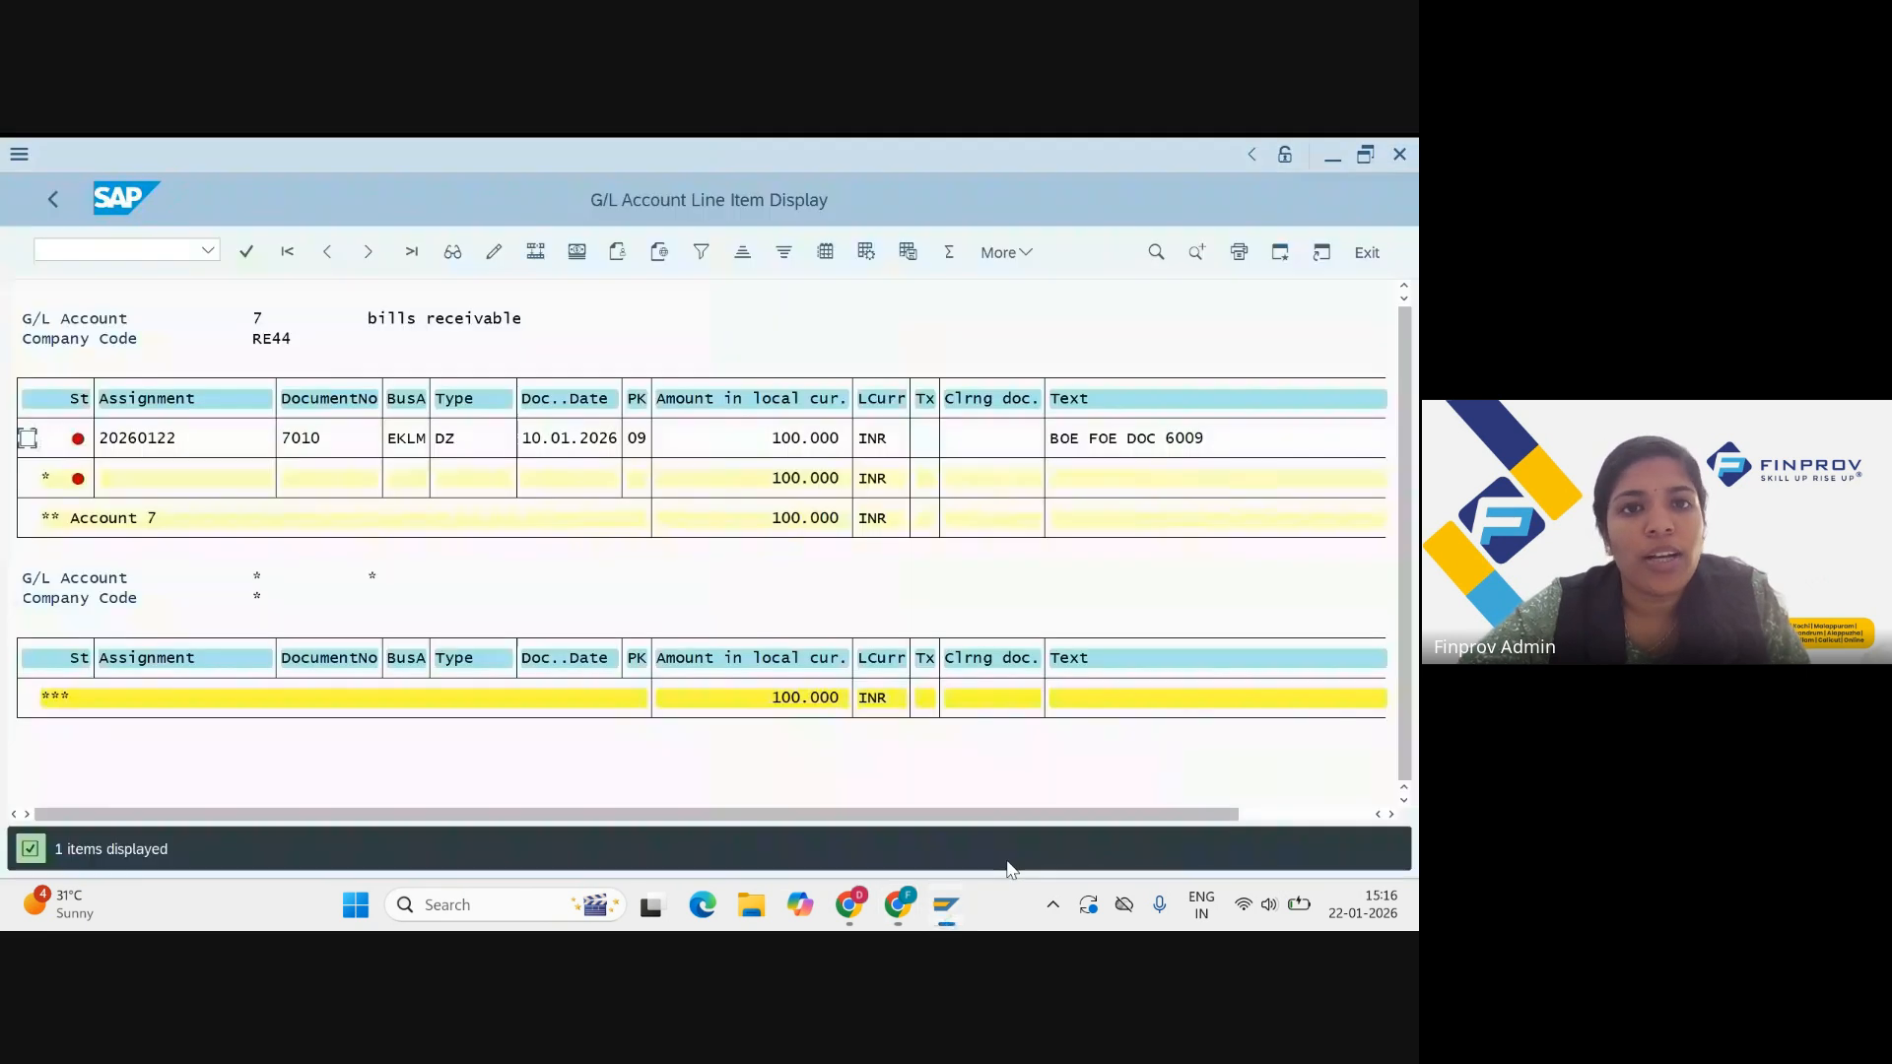
left_click(1011, 853)
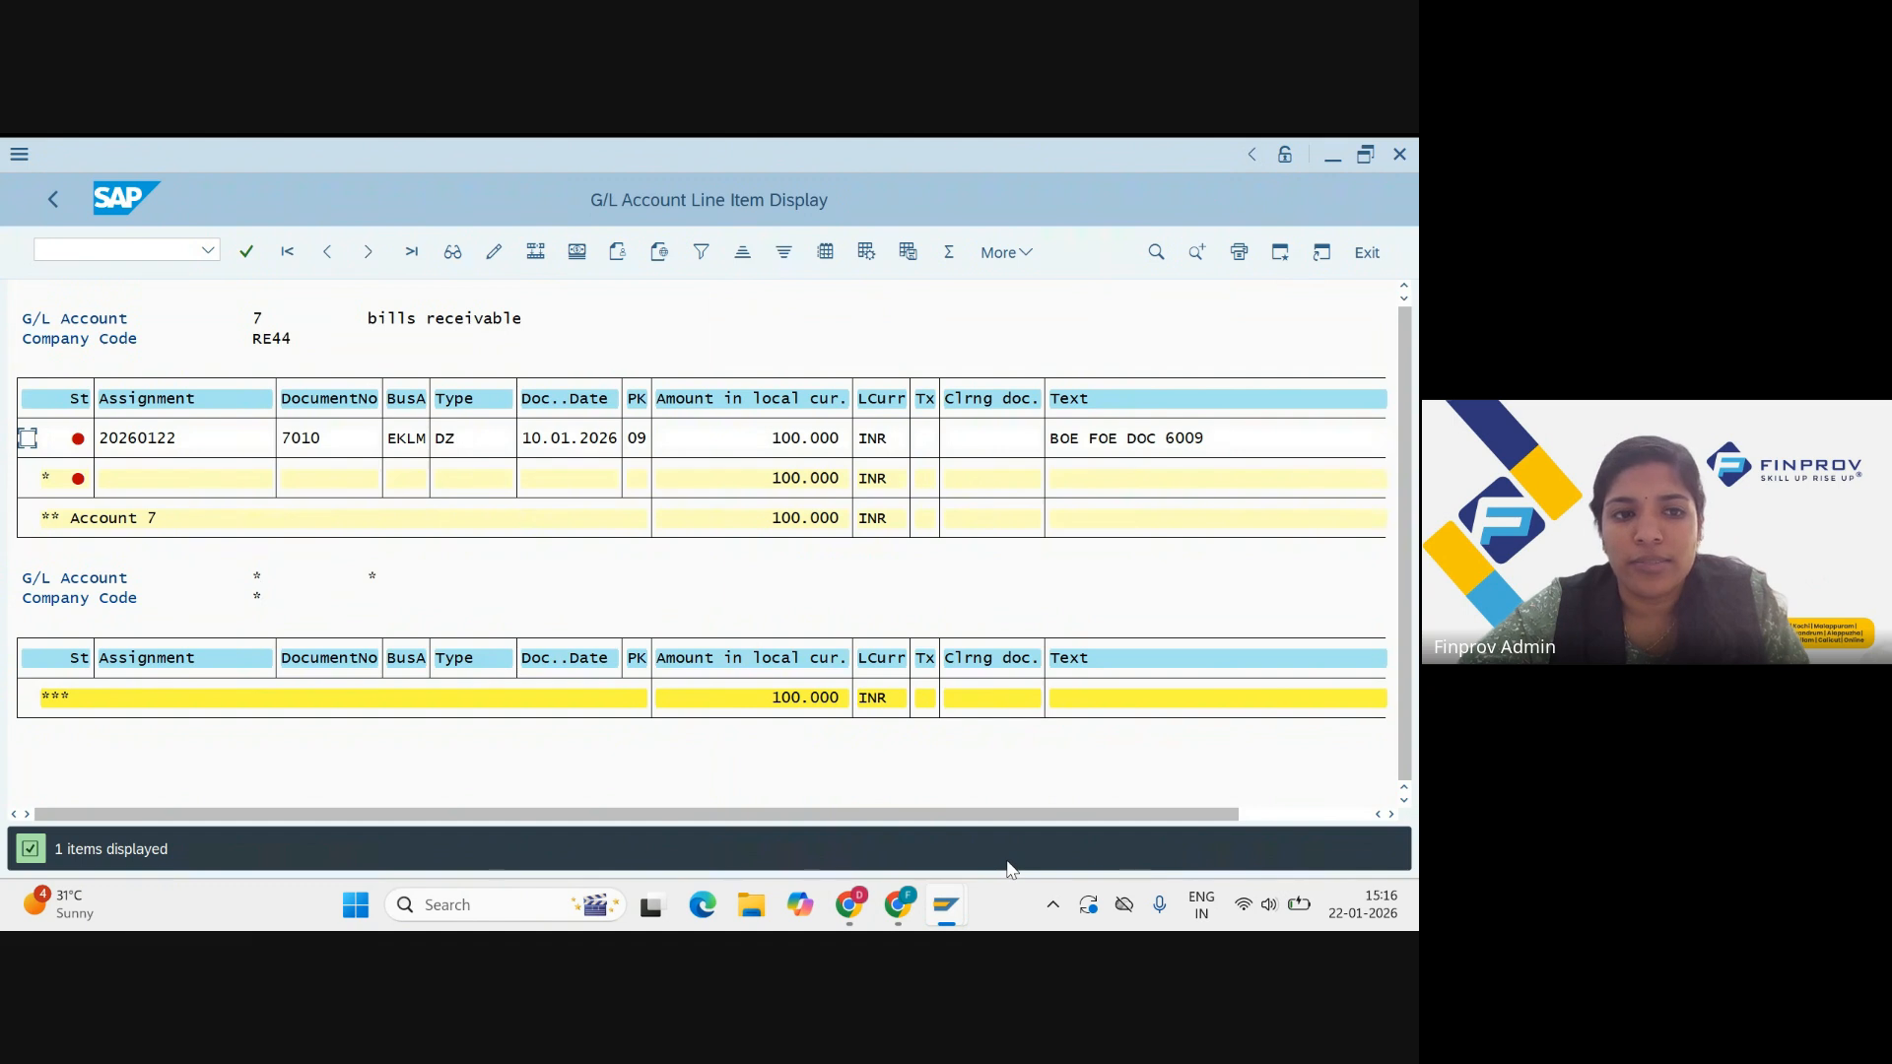
left_click(866, 912)
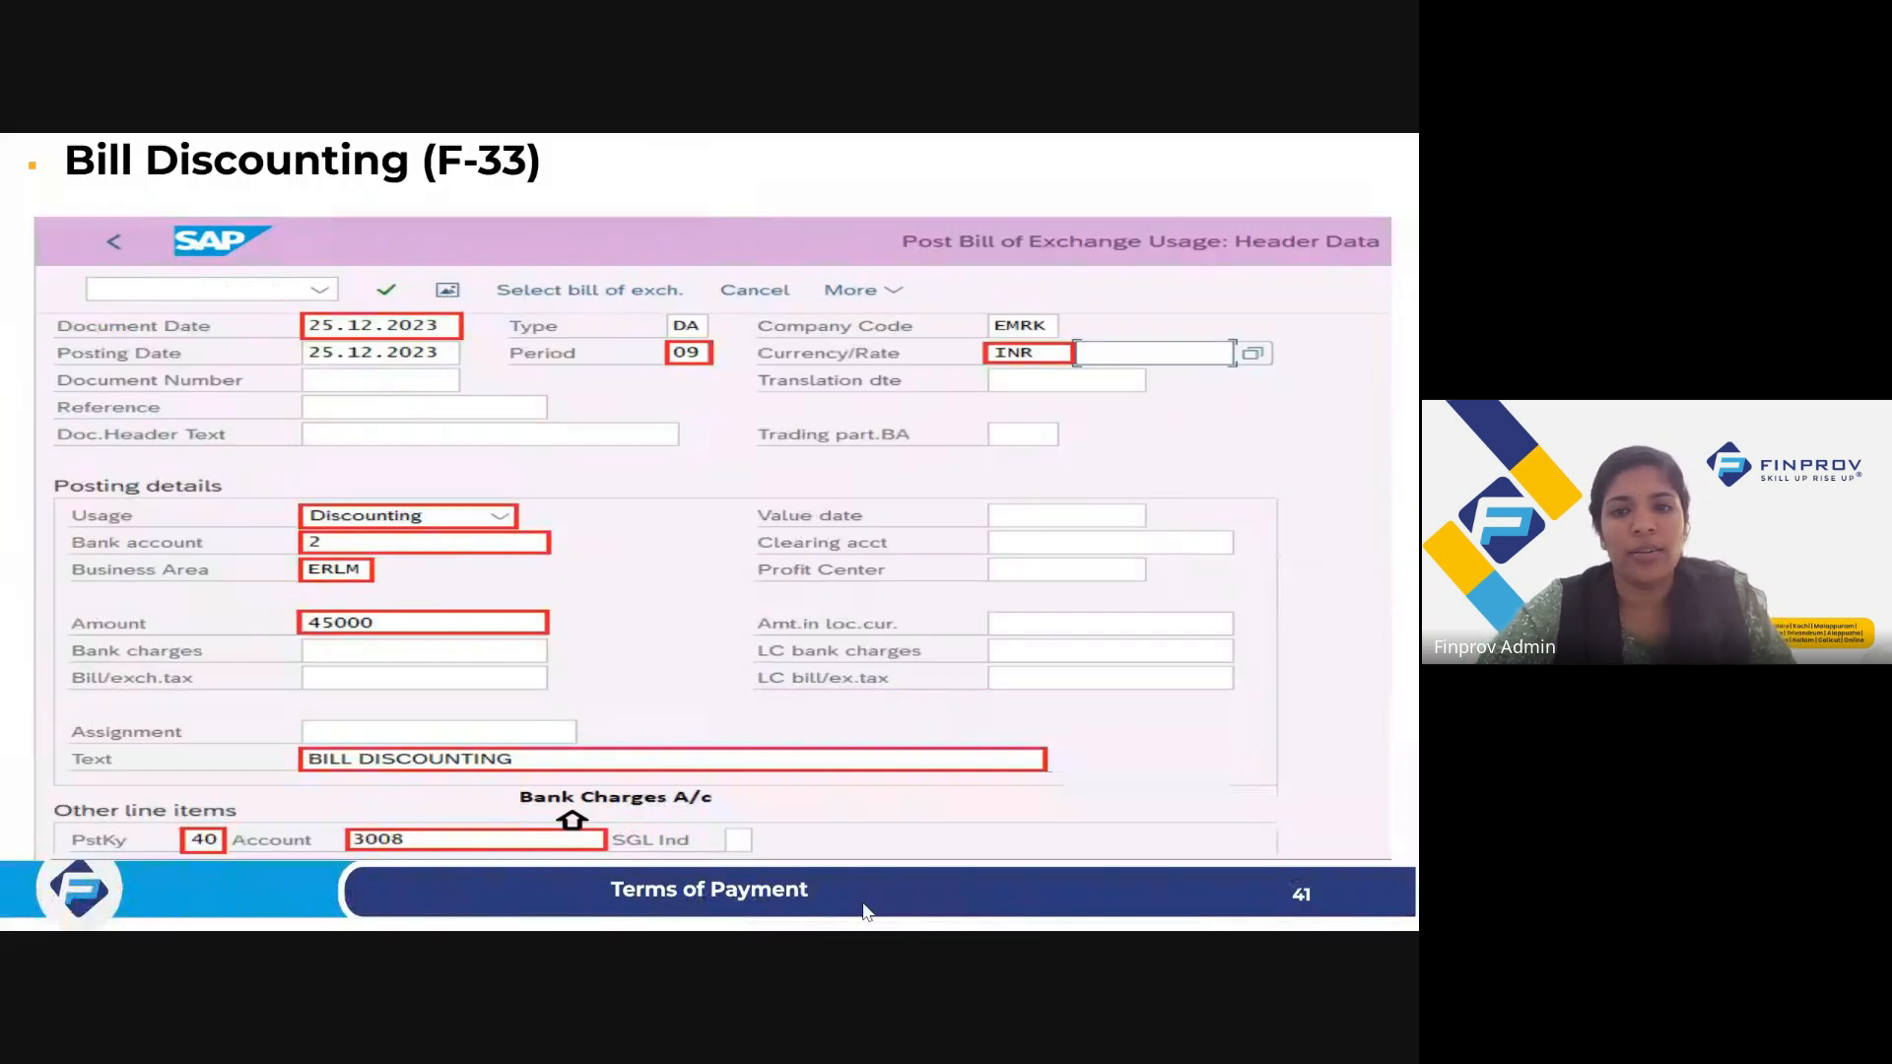
key("Right")
key("Right")
key("Right")
key("Right")
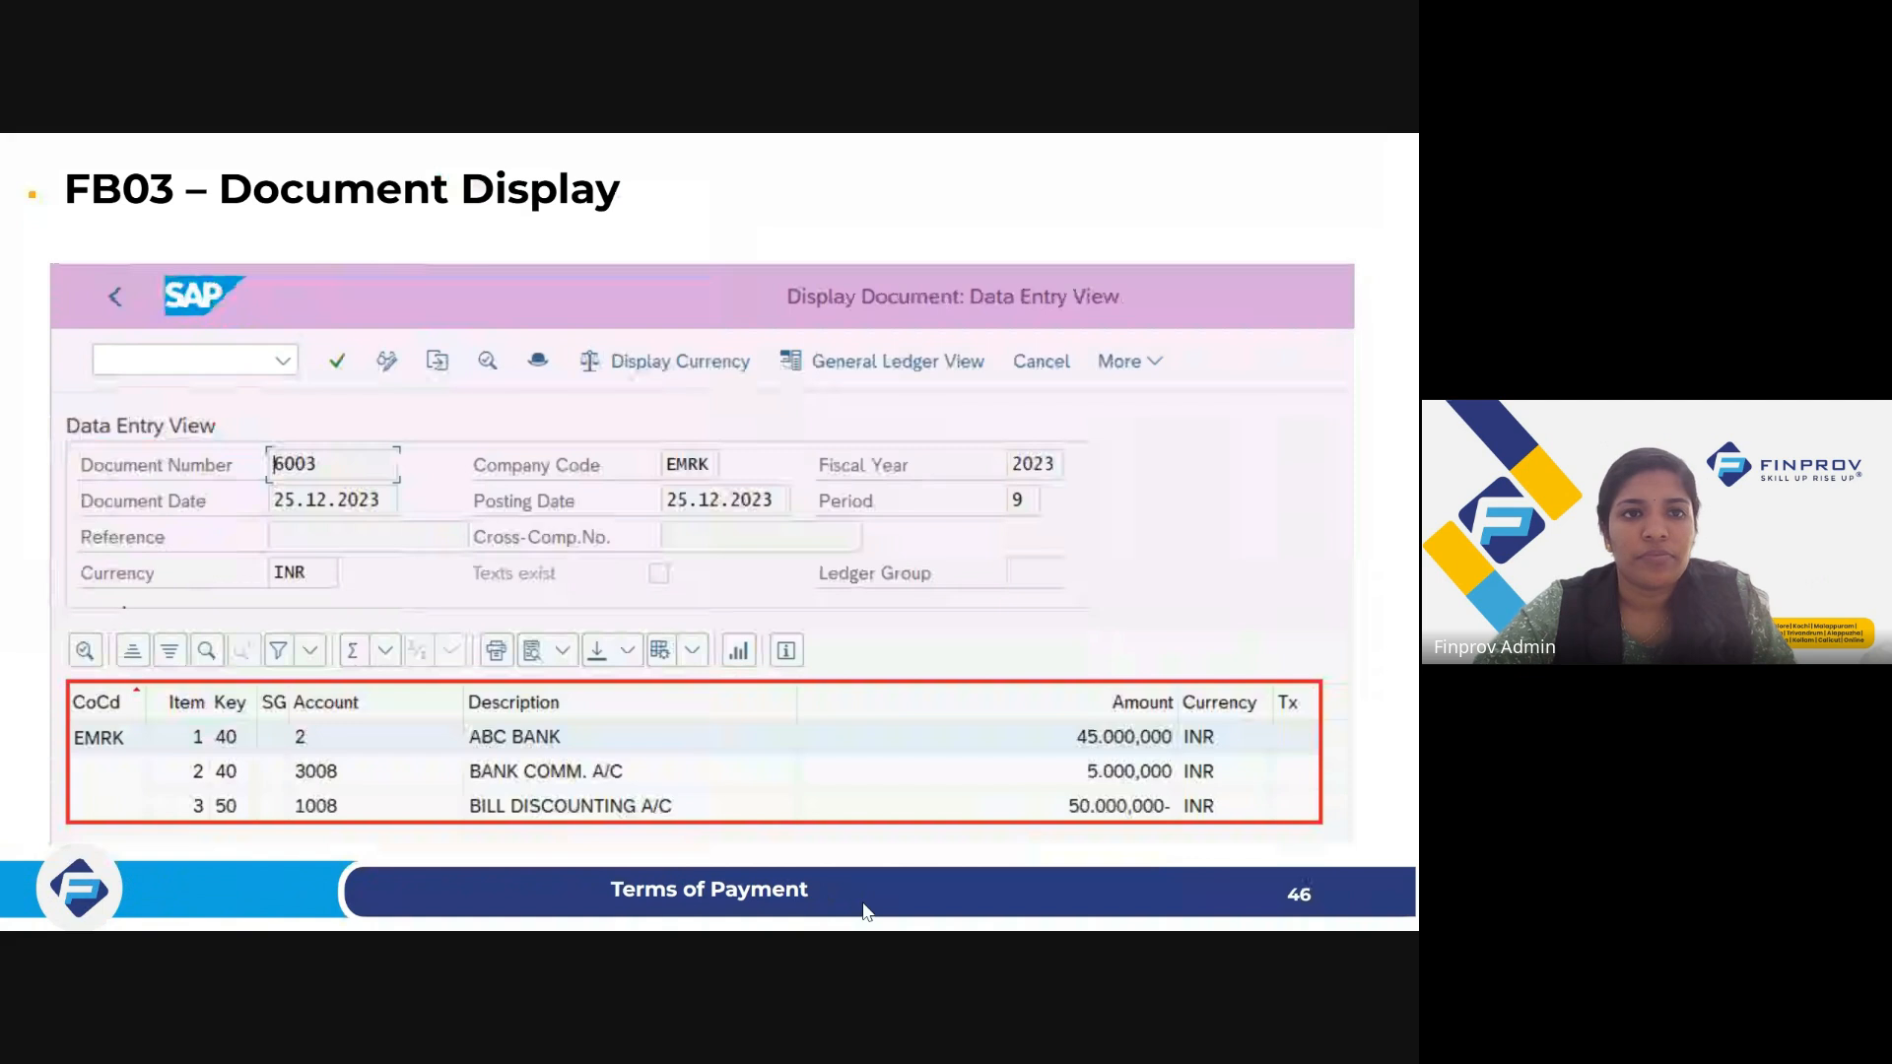
key("Right")
key("Right")
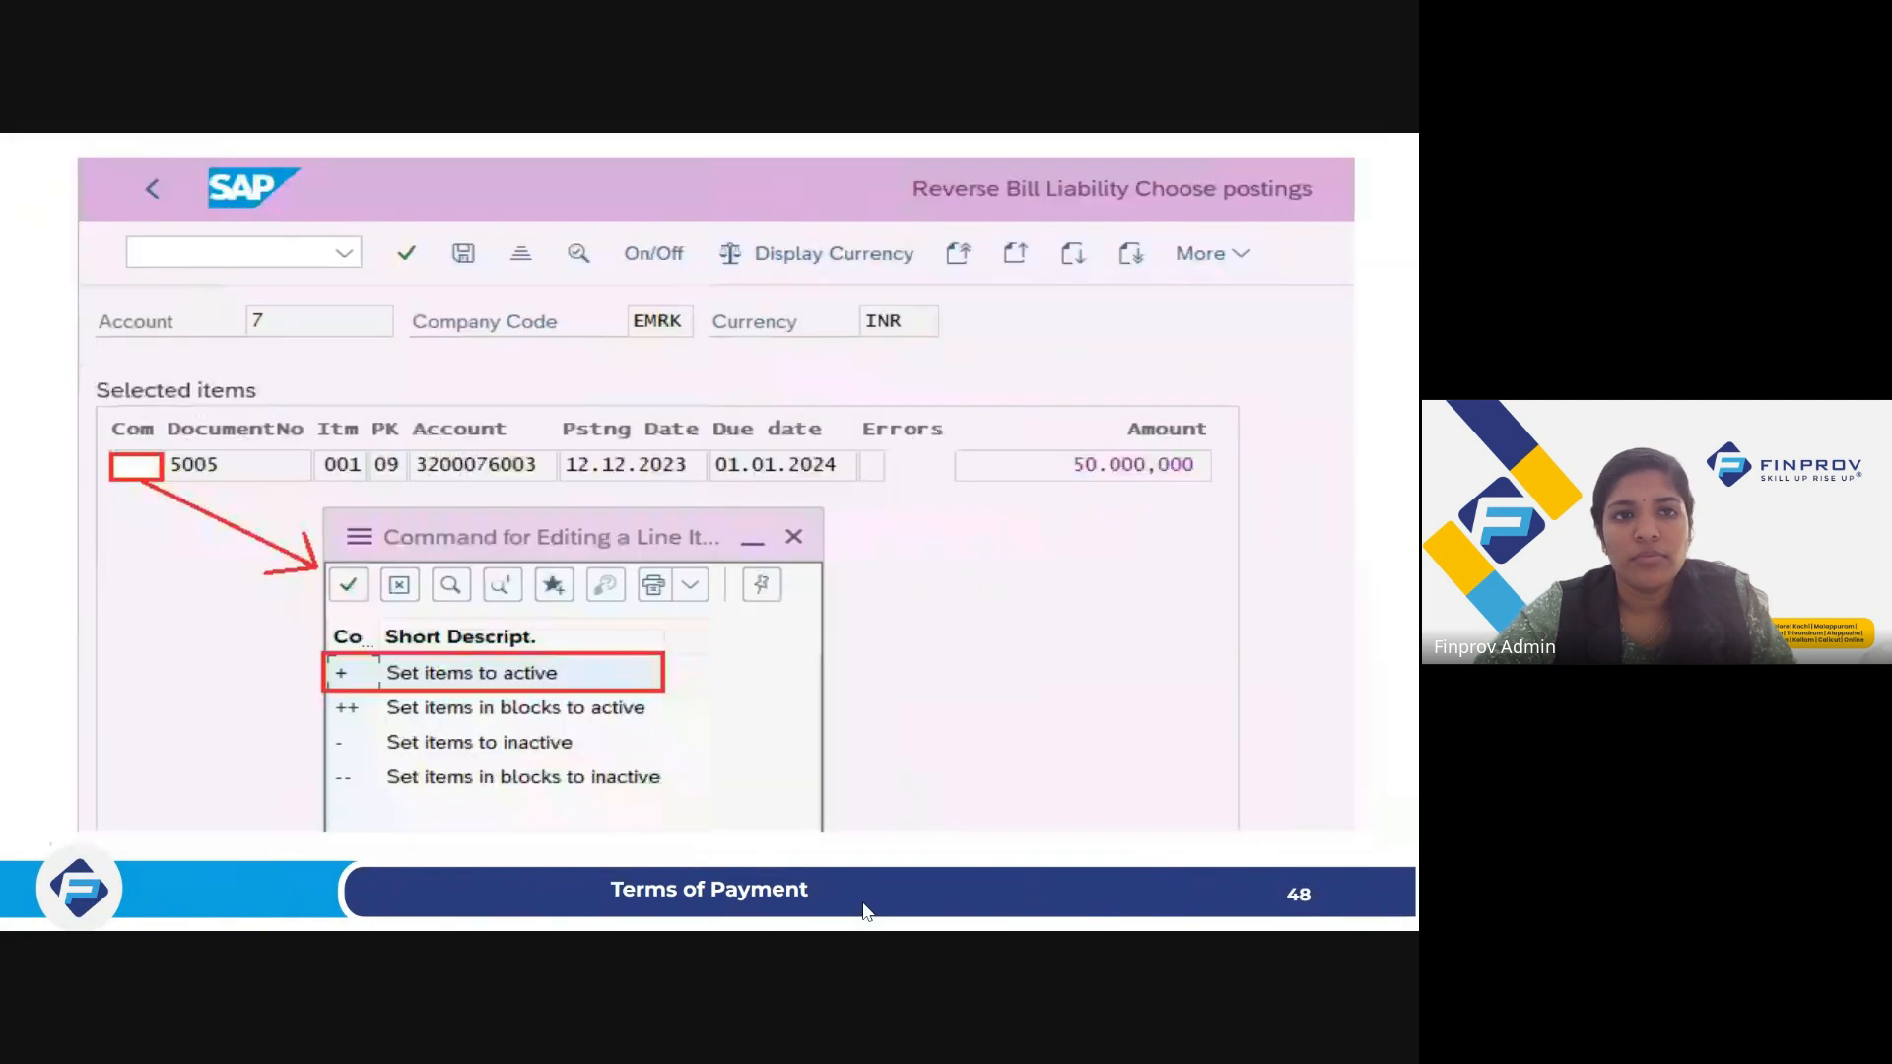
key("Left")
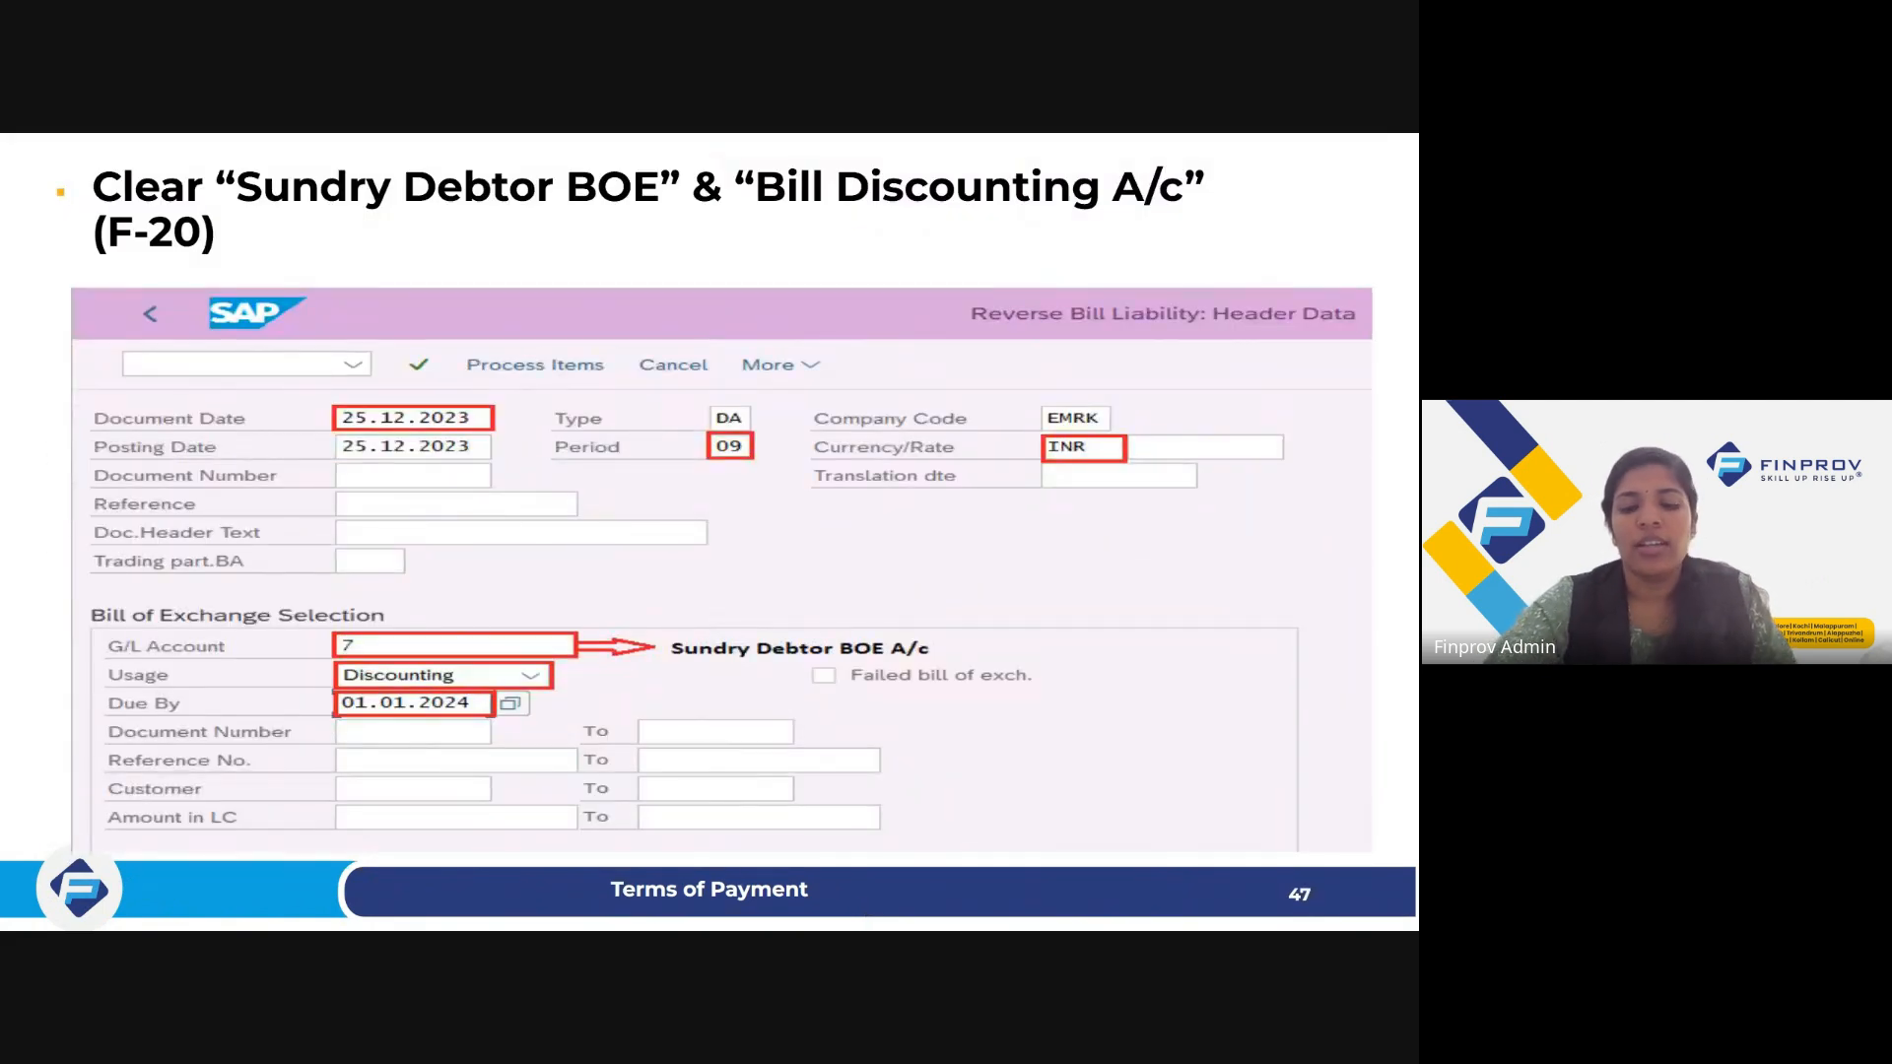
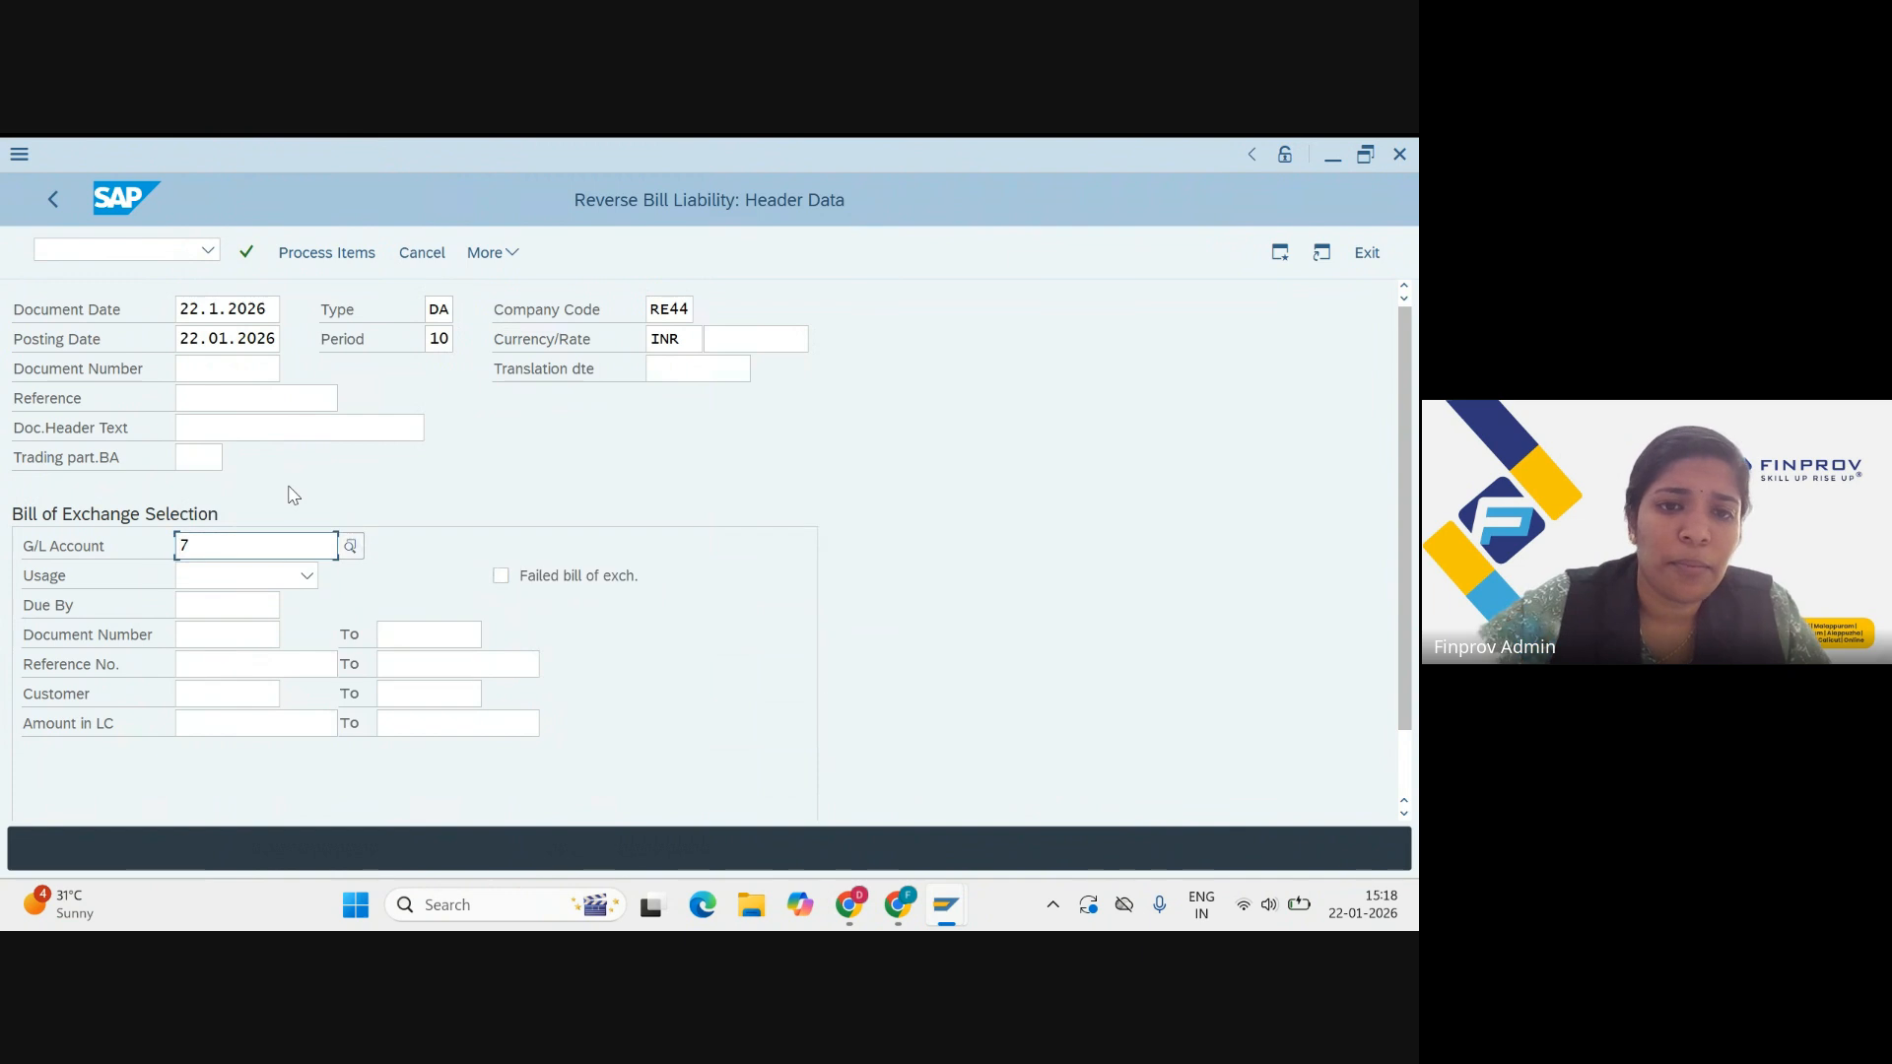
Step: For the reversal of bill liability, set the usage to Discounting, select company code RE44's customer and process the items
left_click(304, 576)
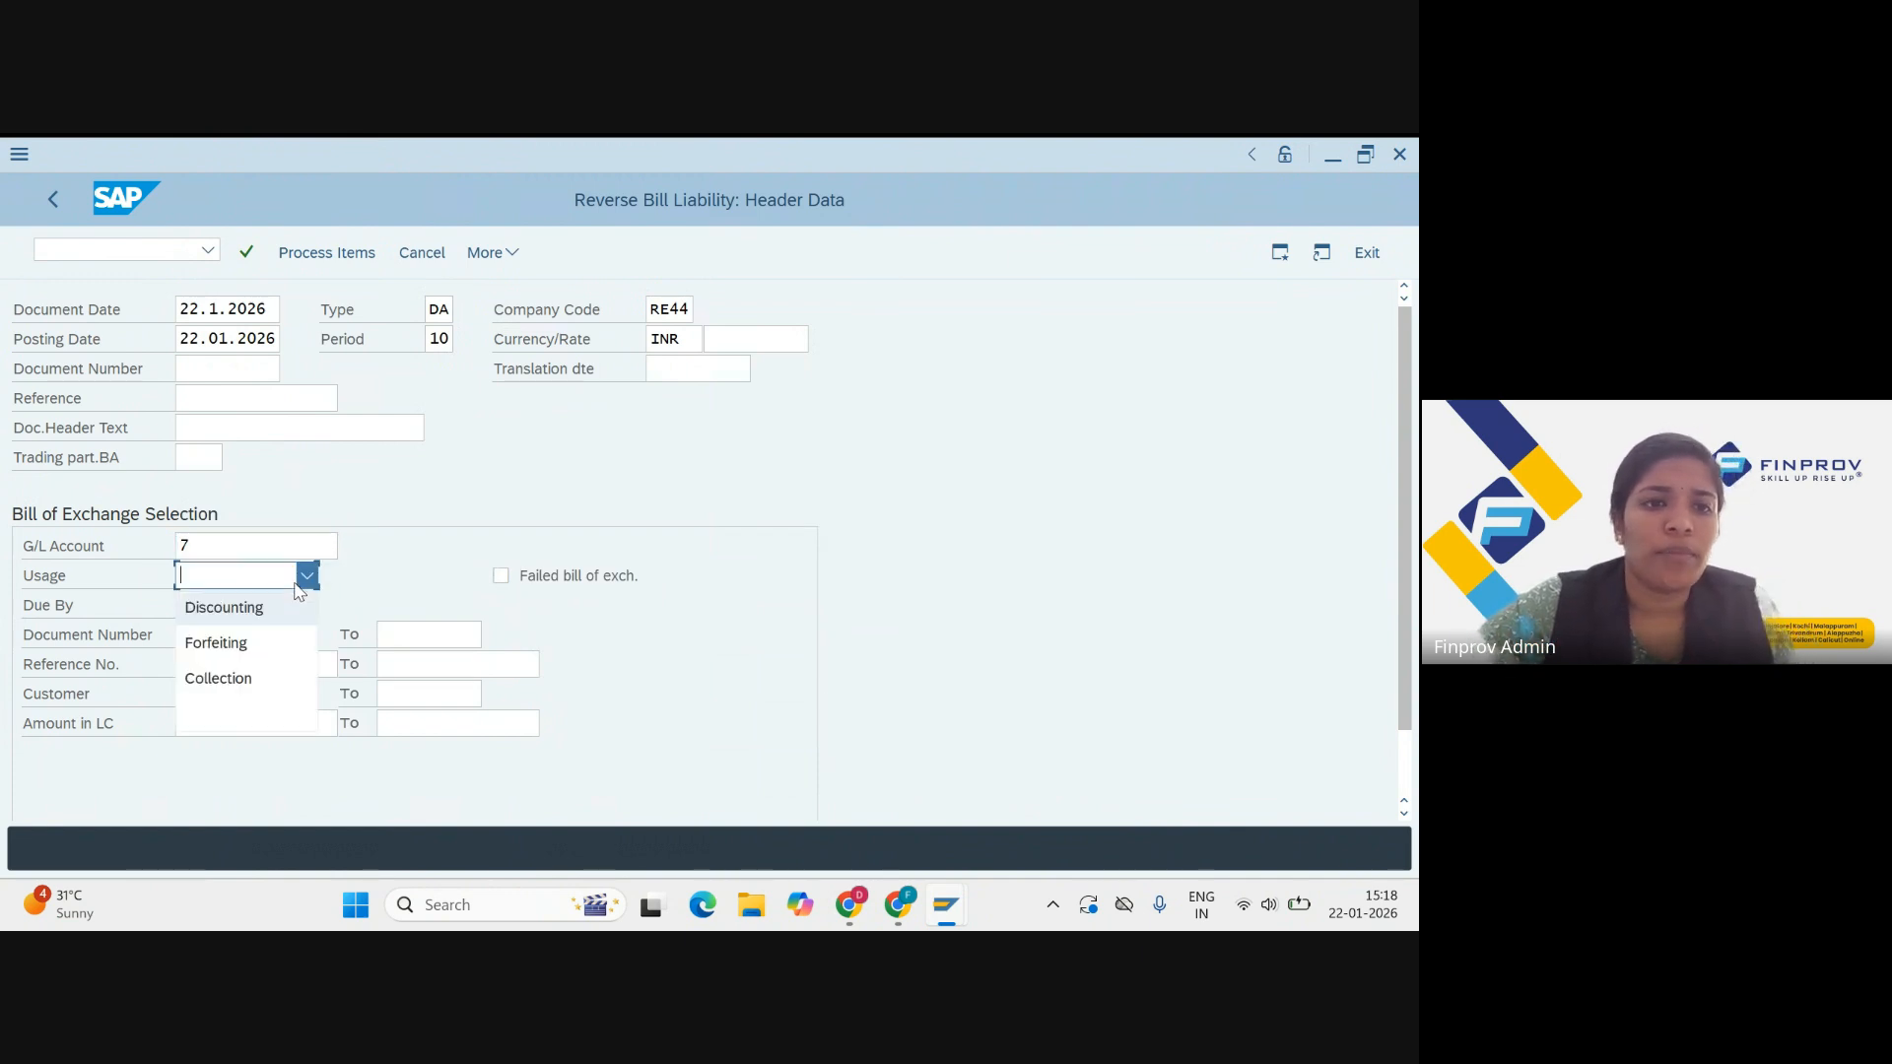
left_click(286, 618)
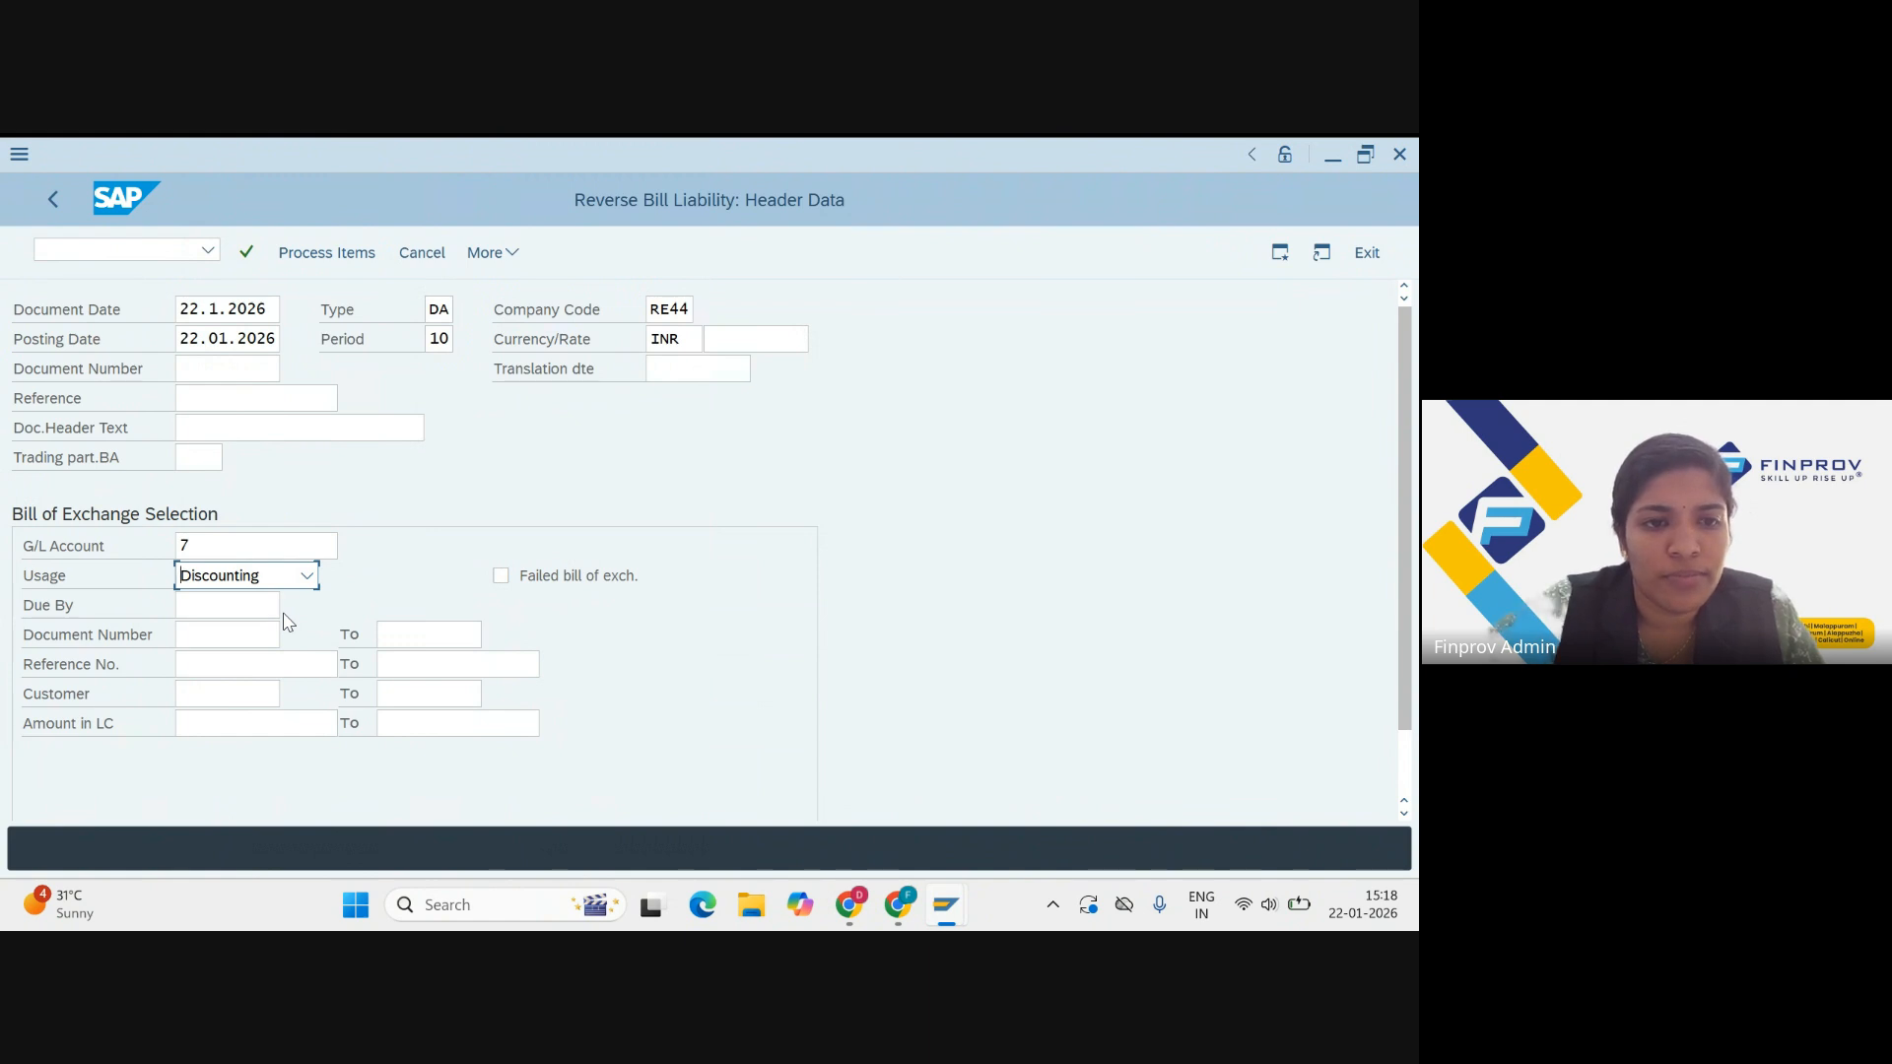
left_click(262, 692)
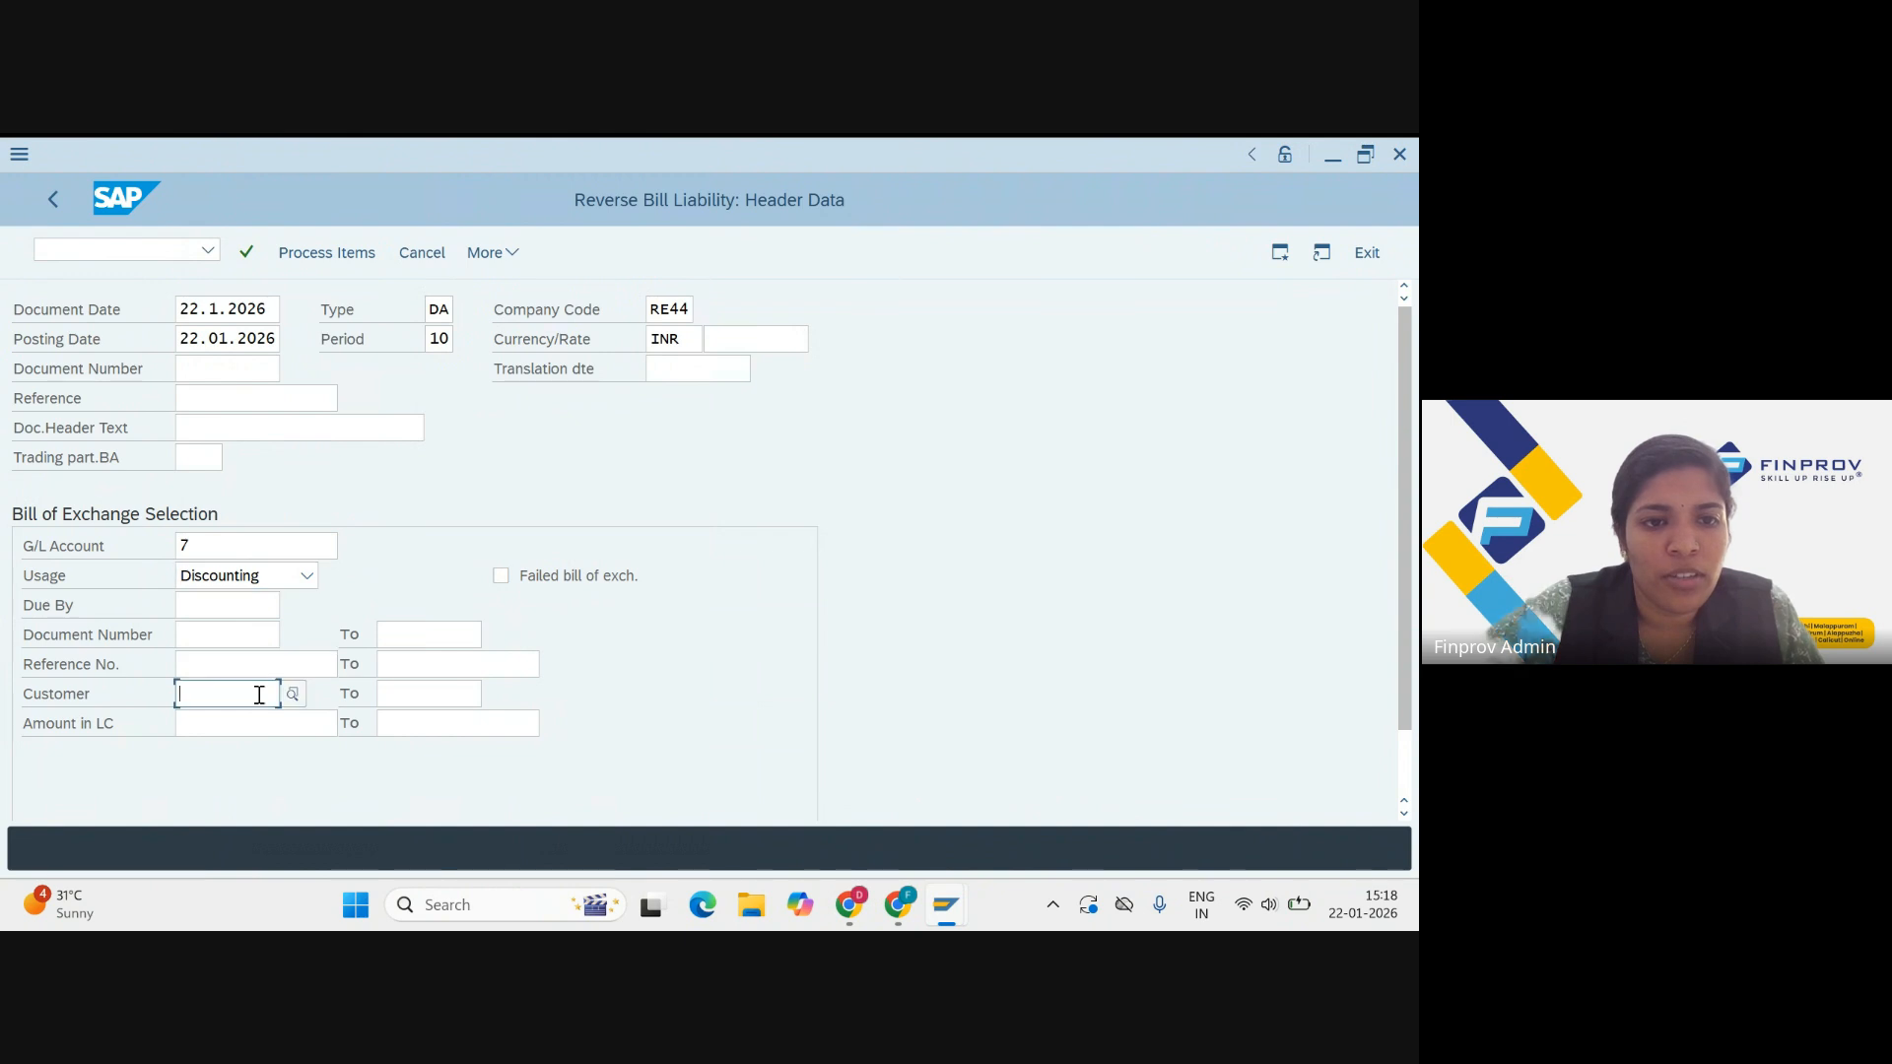
left_click(292, 695)
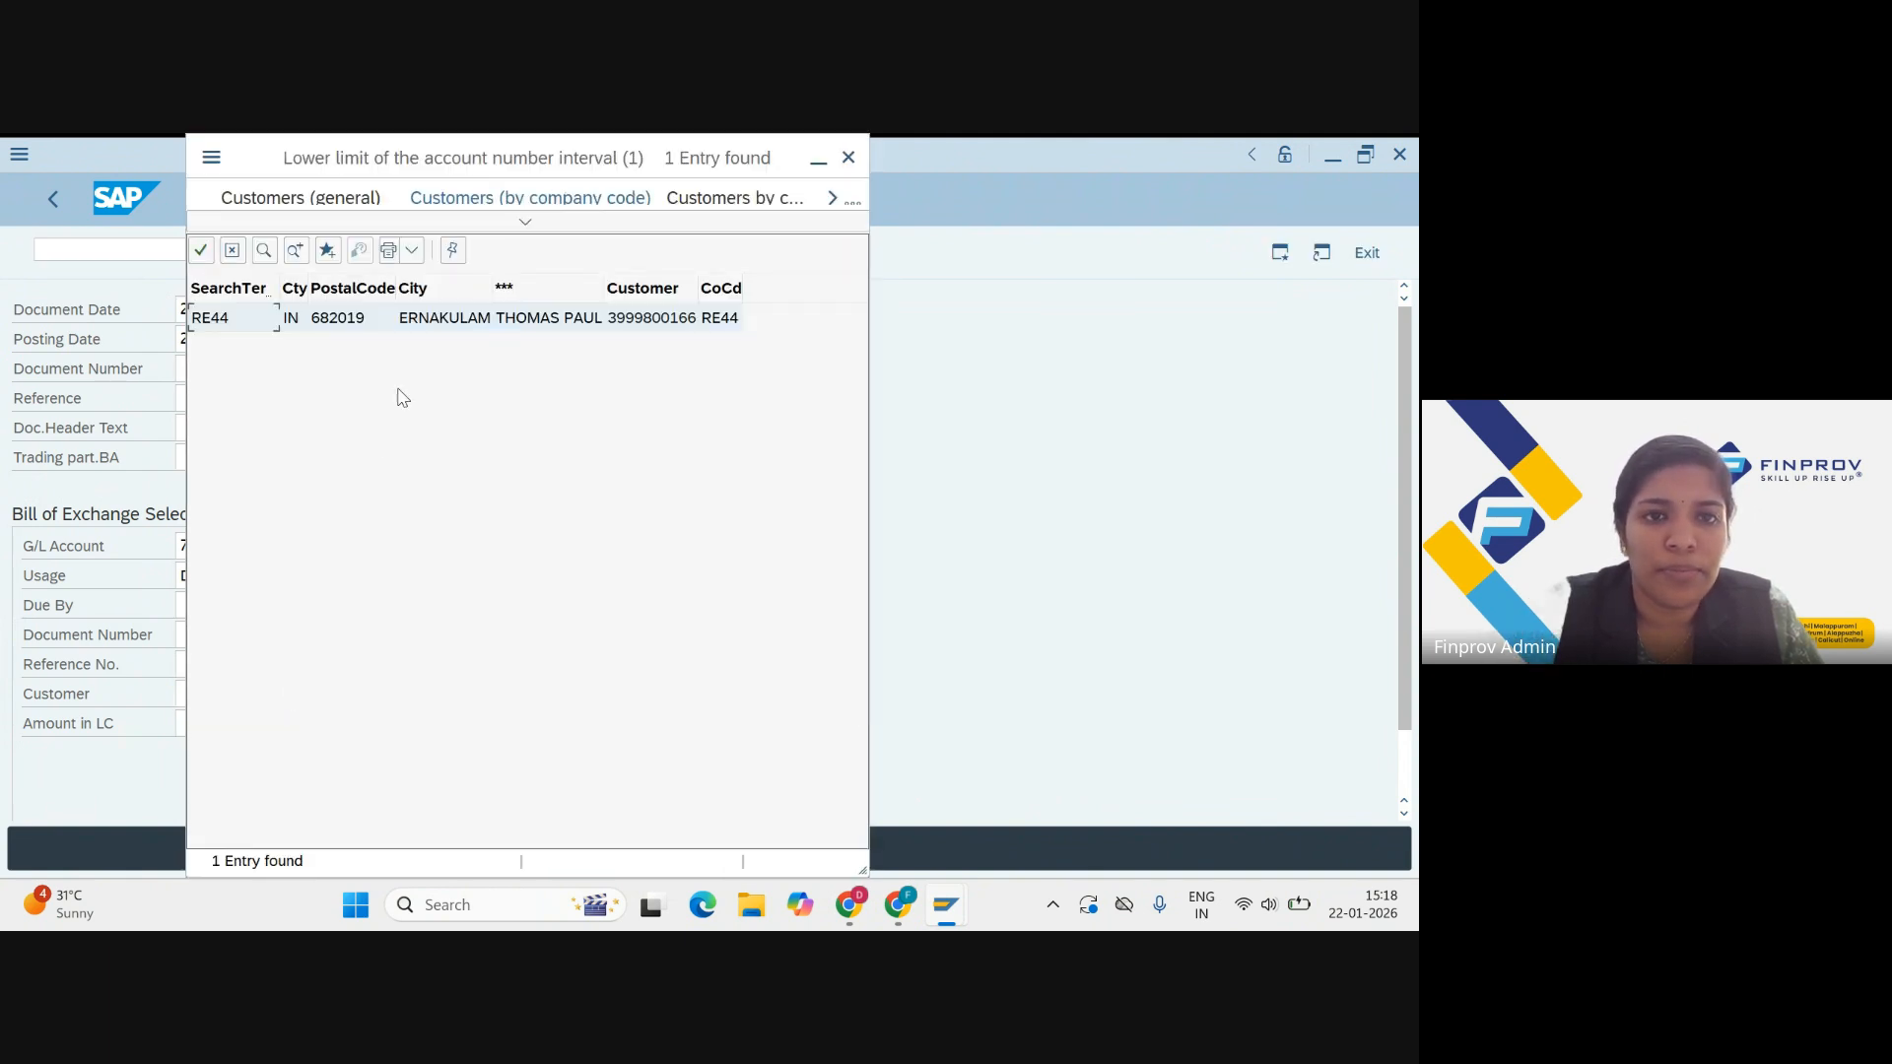
double_click(448, 319)
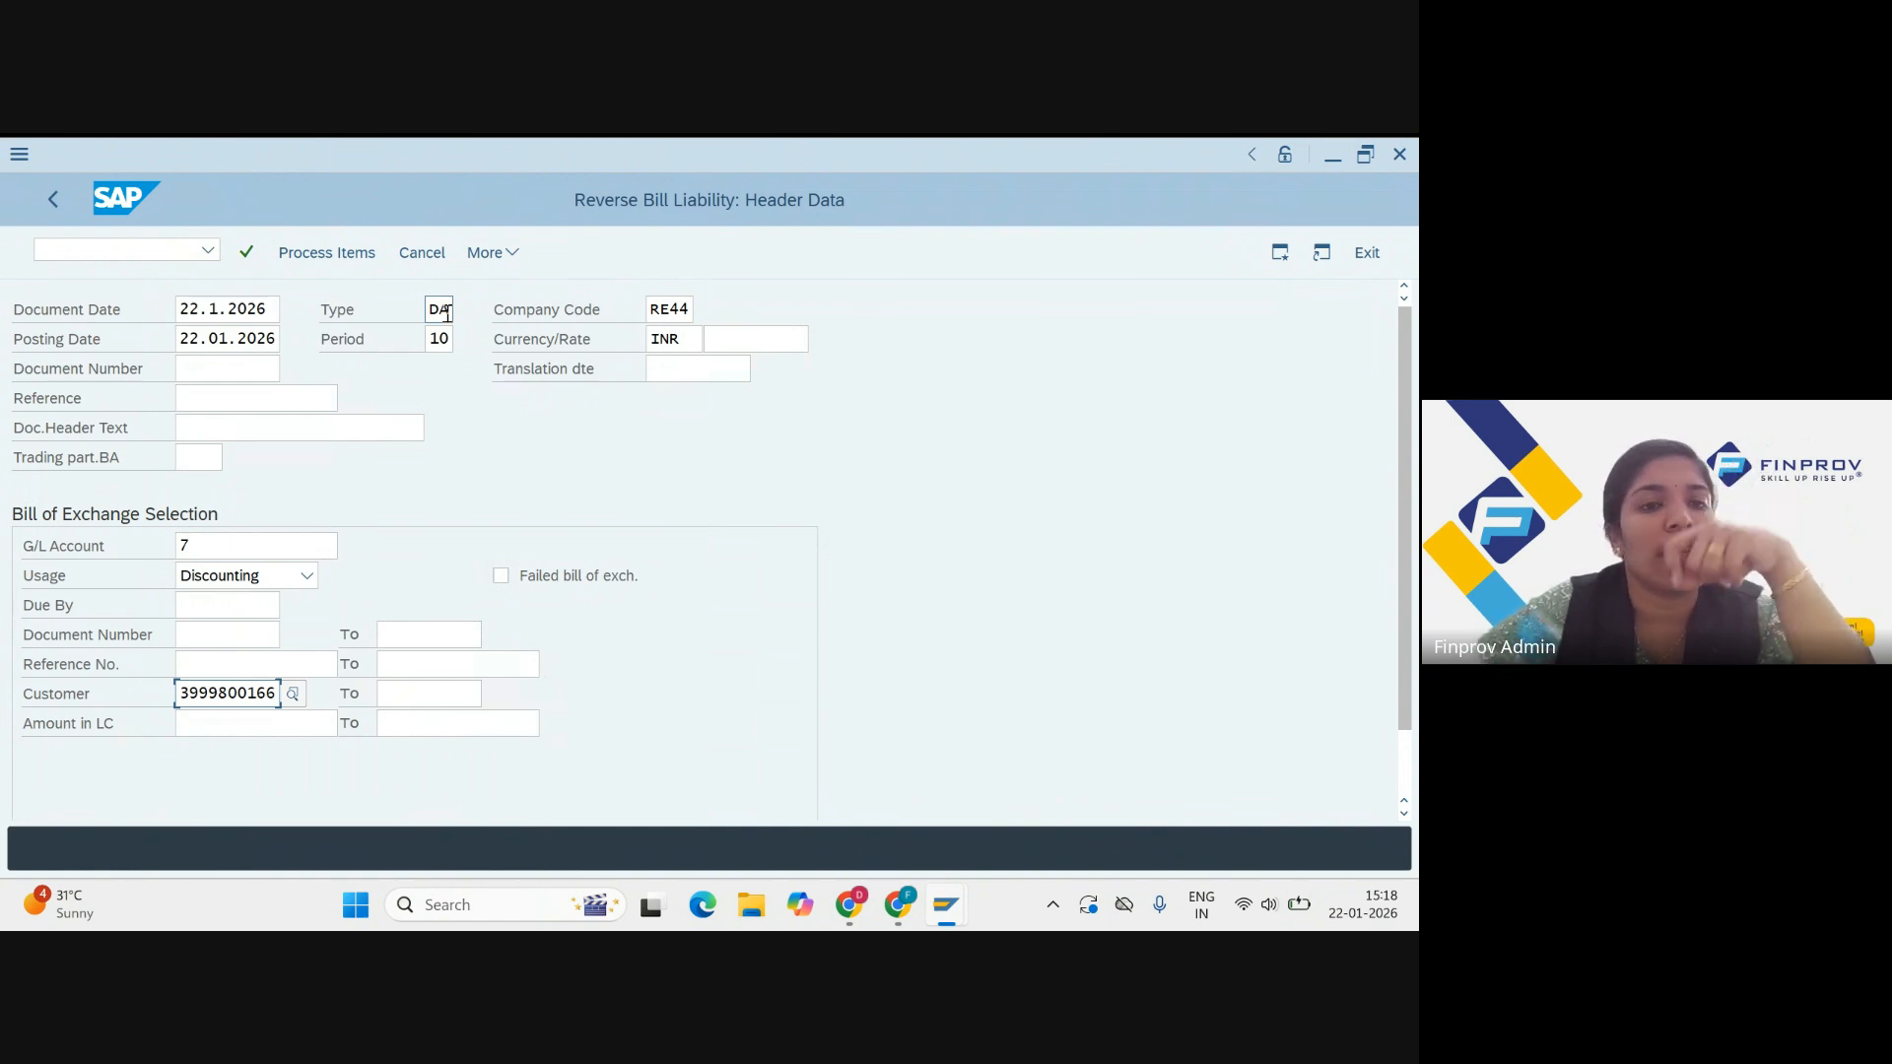
left_click(345, 260)
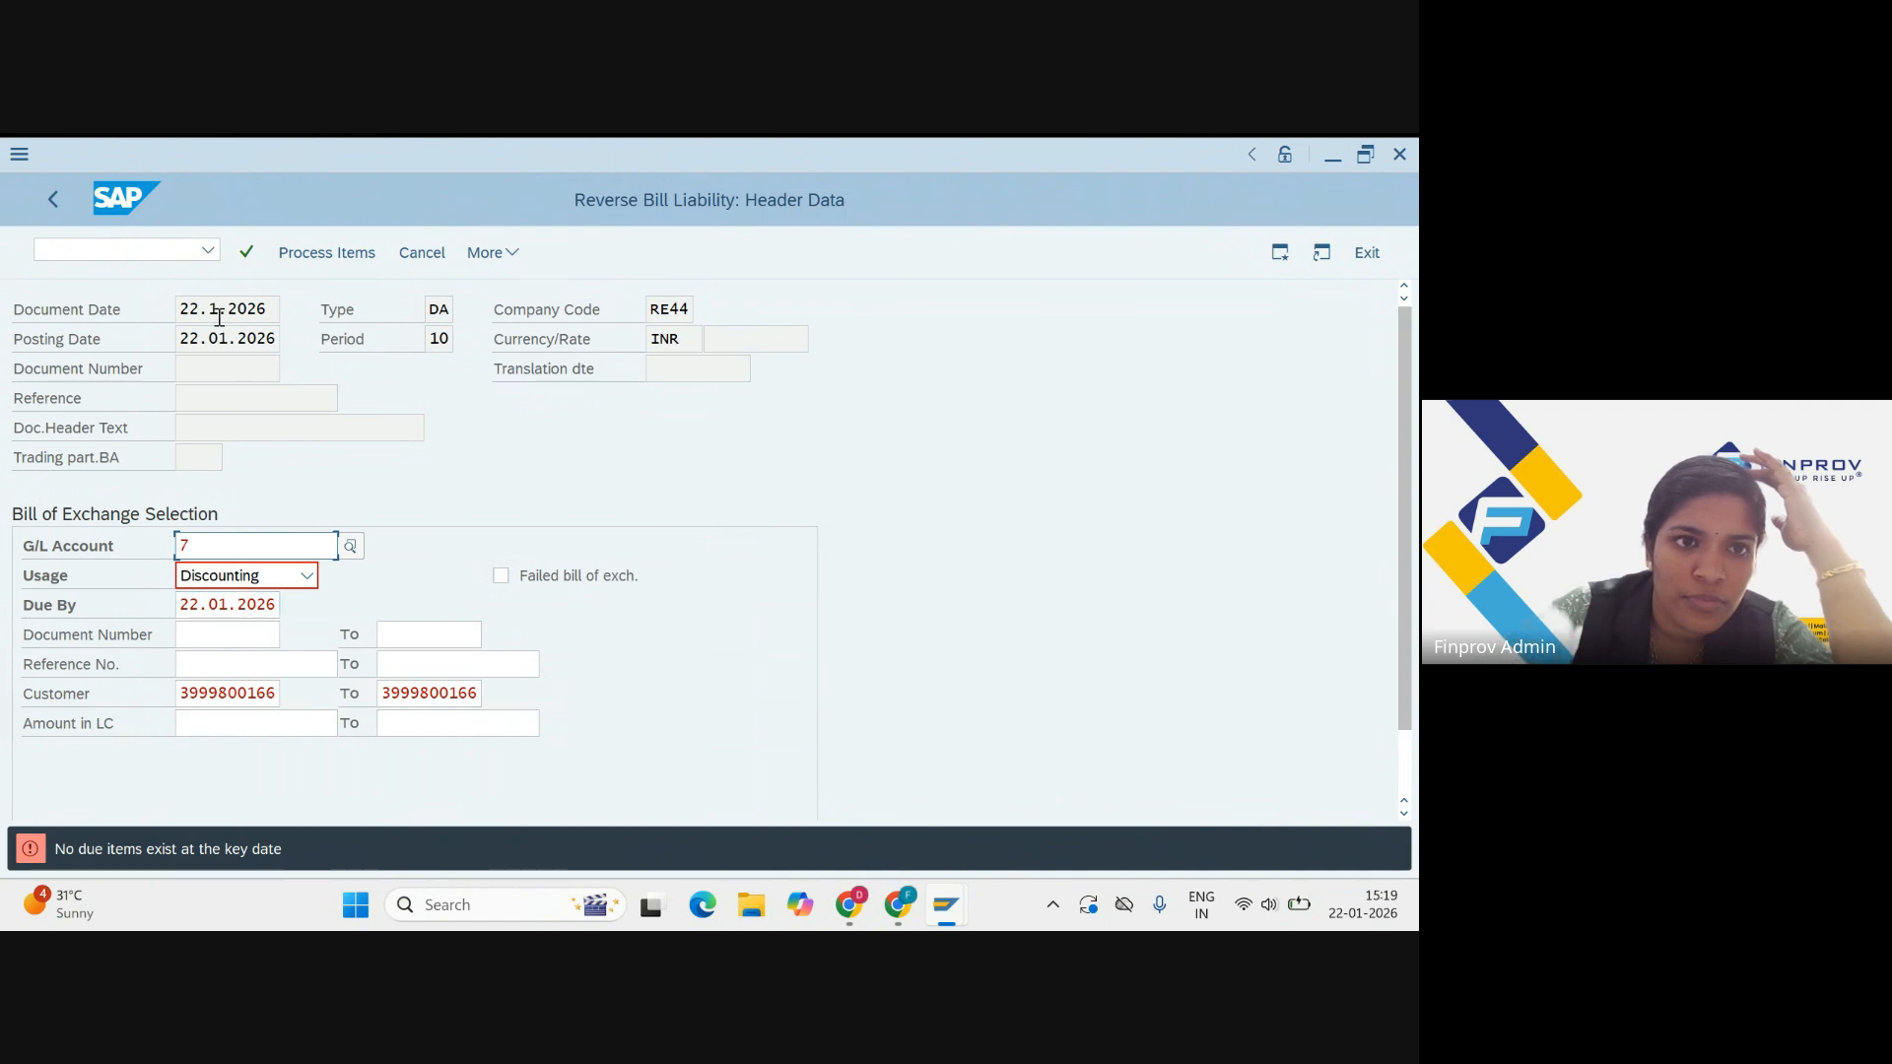
Step: Set the due-by date to 25.1.2026 and process the bill of exchange items again
left_click(220, 308)
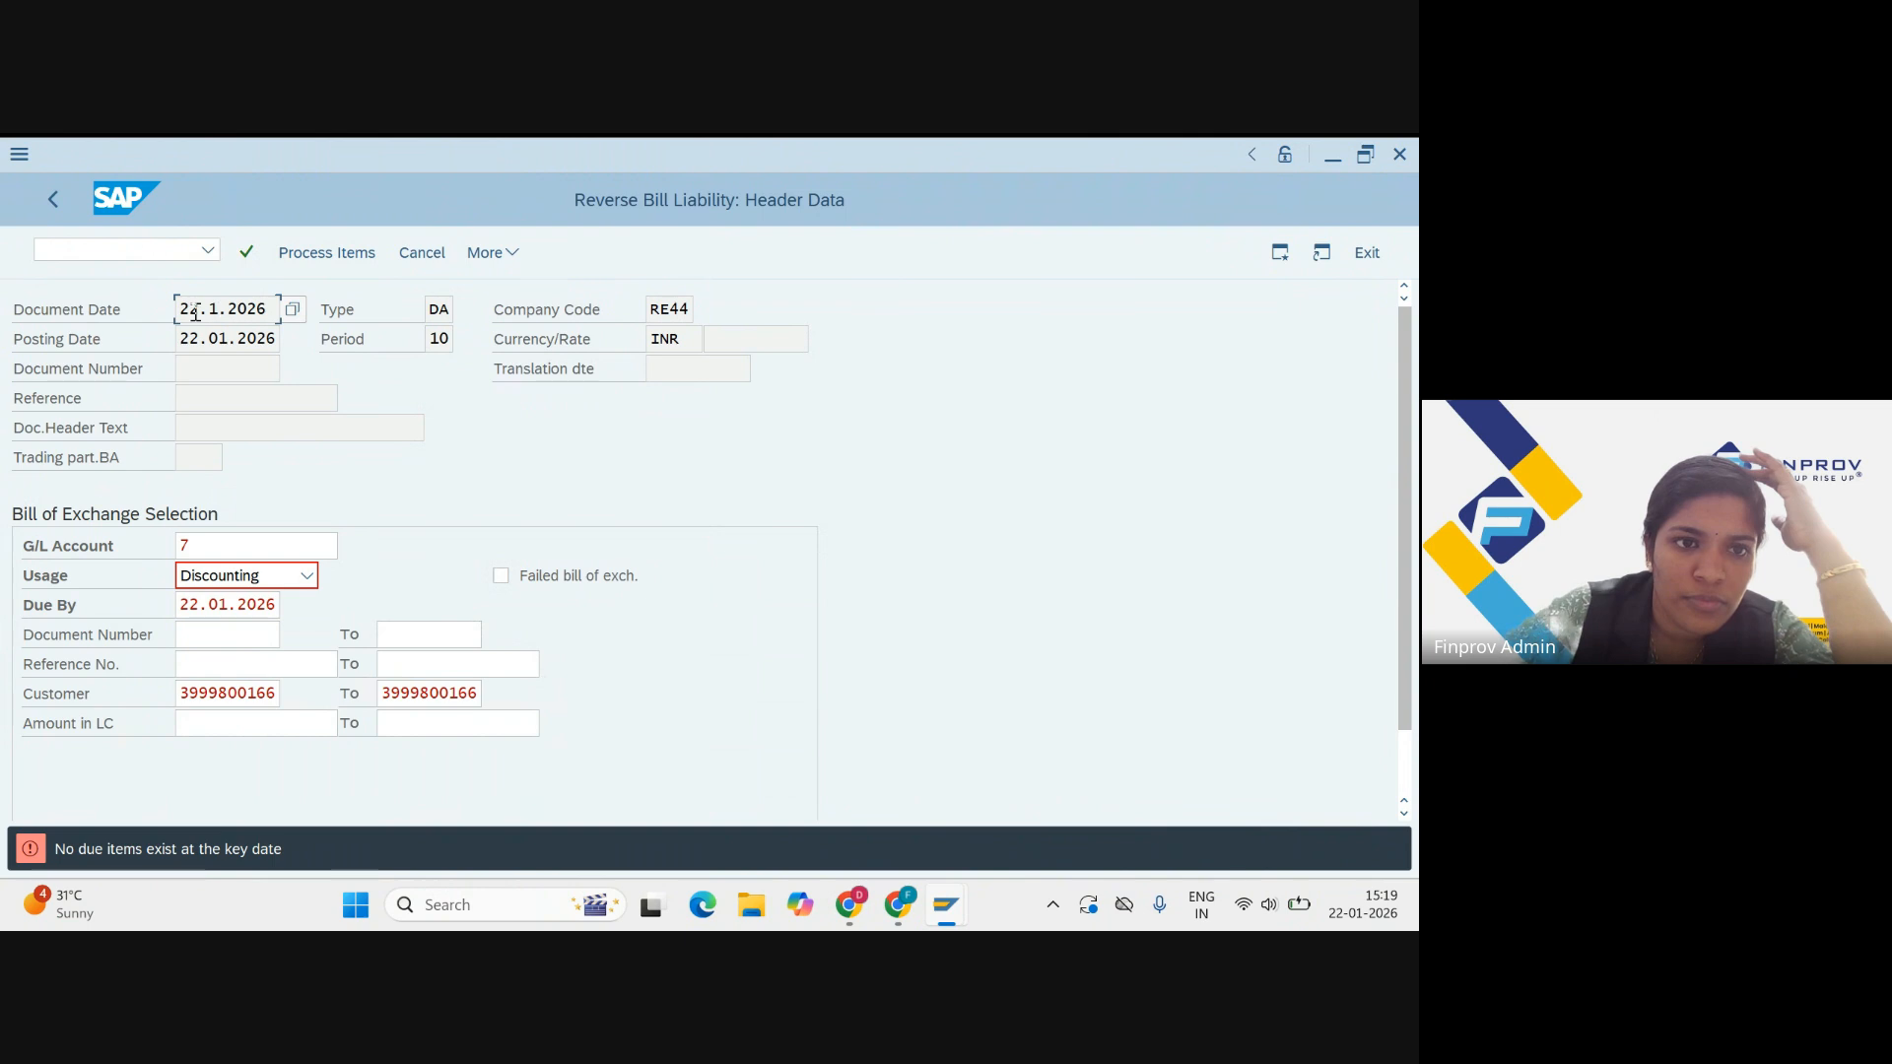
left_click(196, 595)
key("BackSpace")
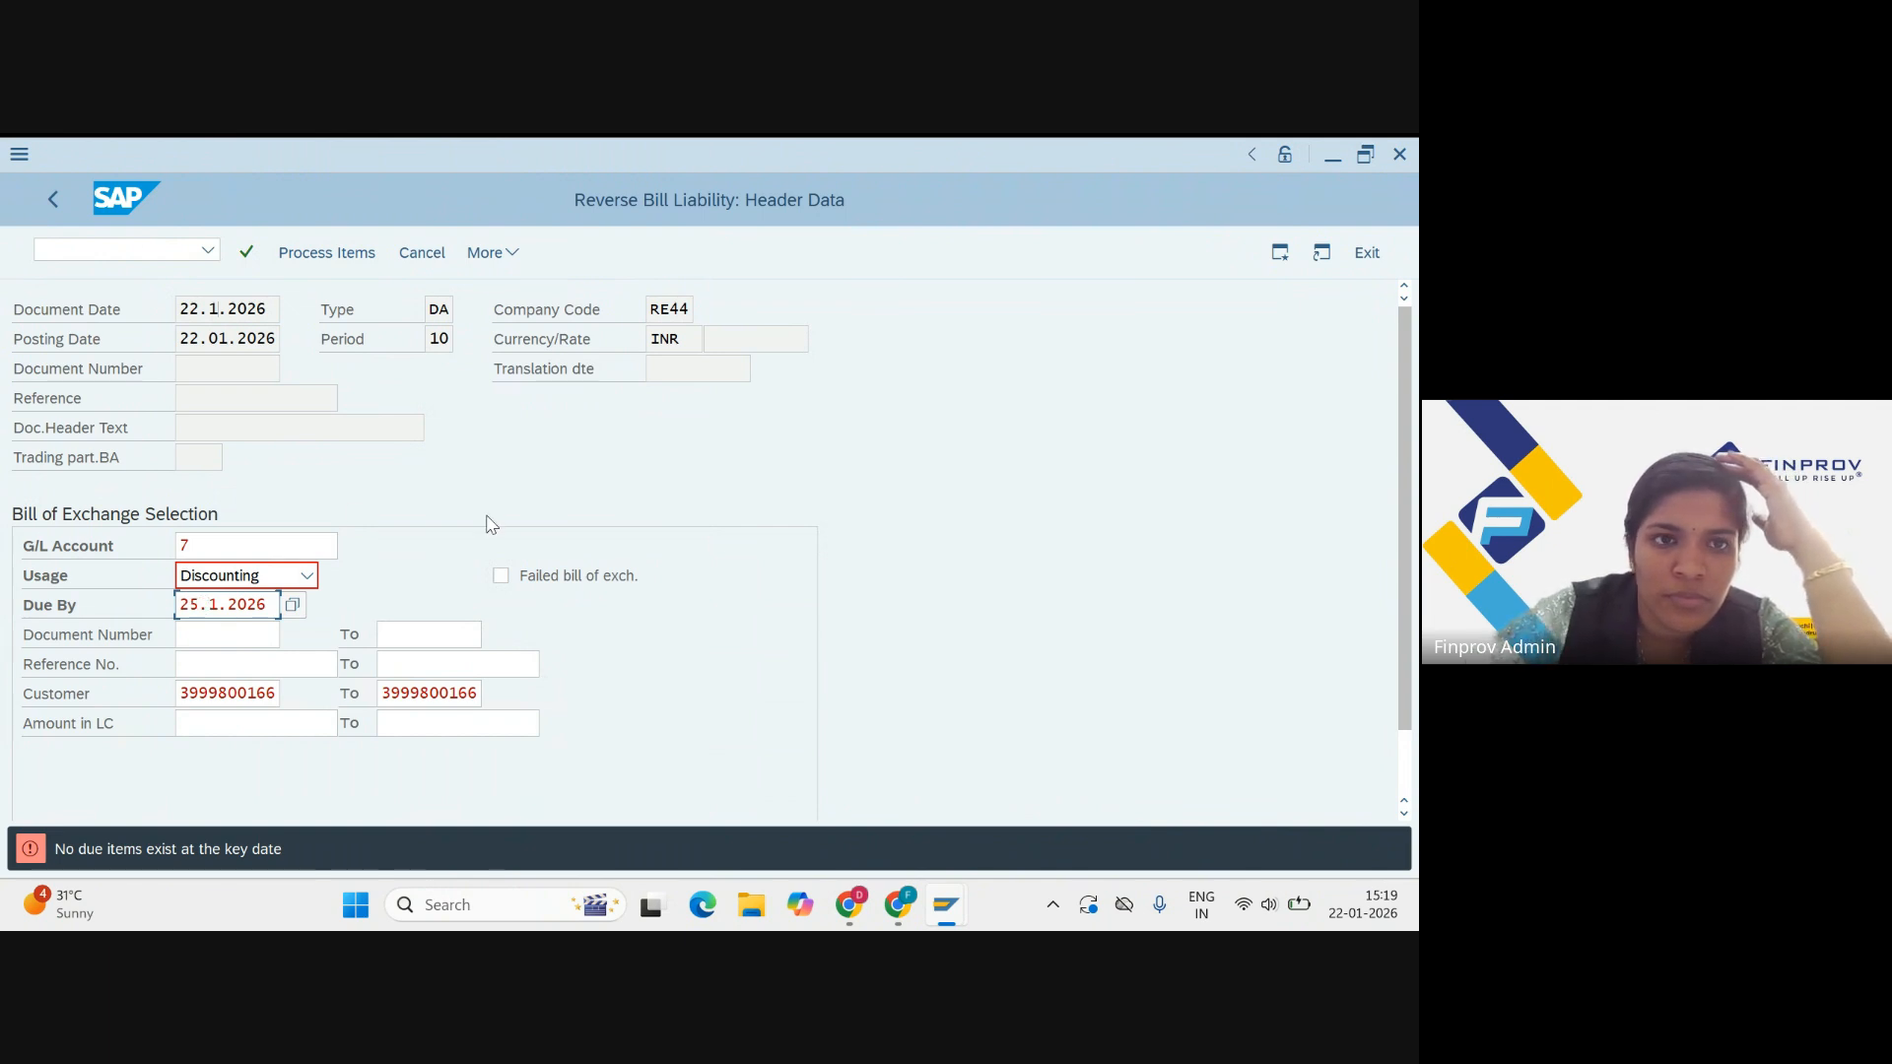
left_click(339, 254)
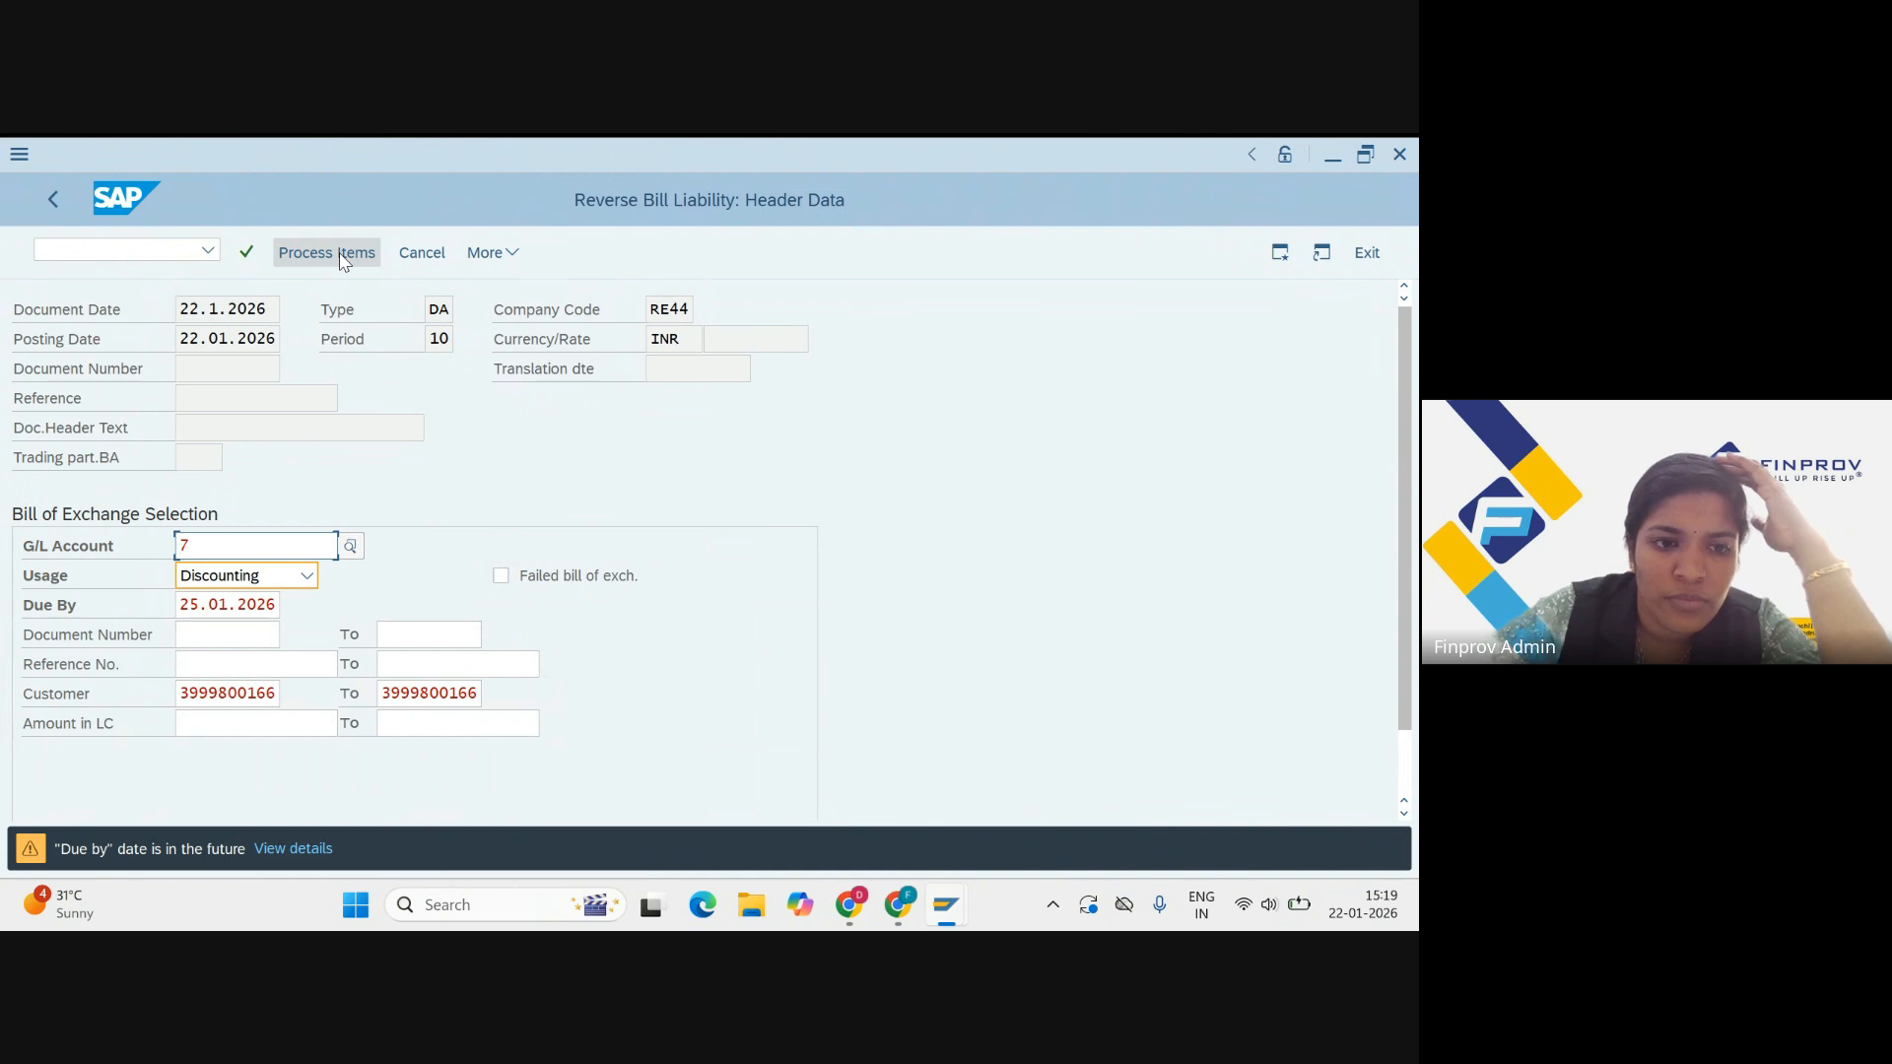
left_click(335, 254)
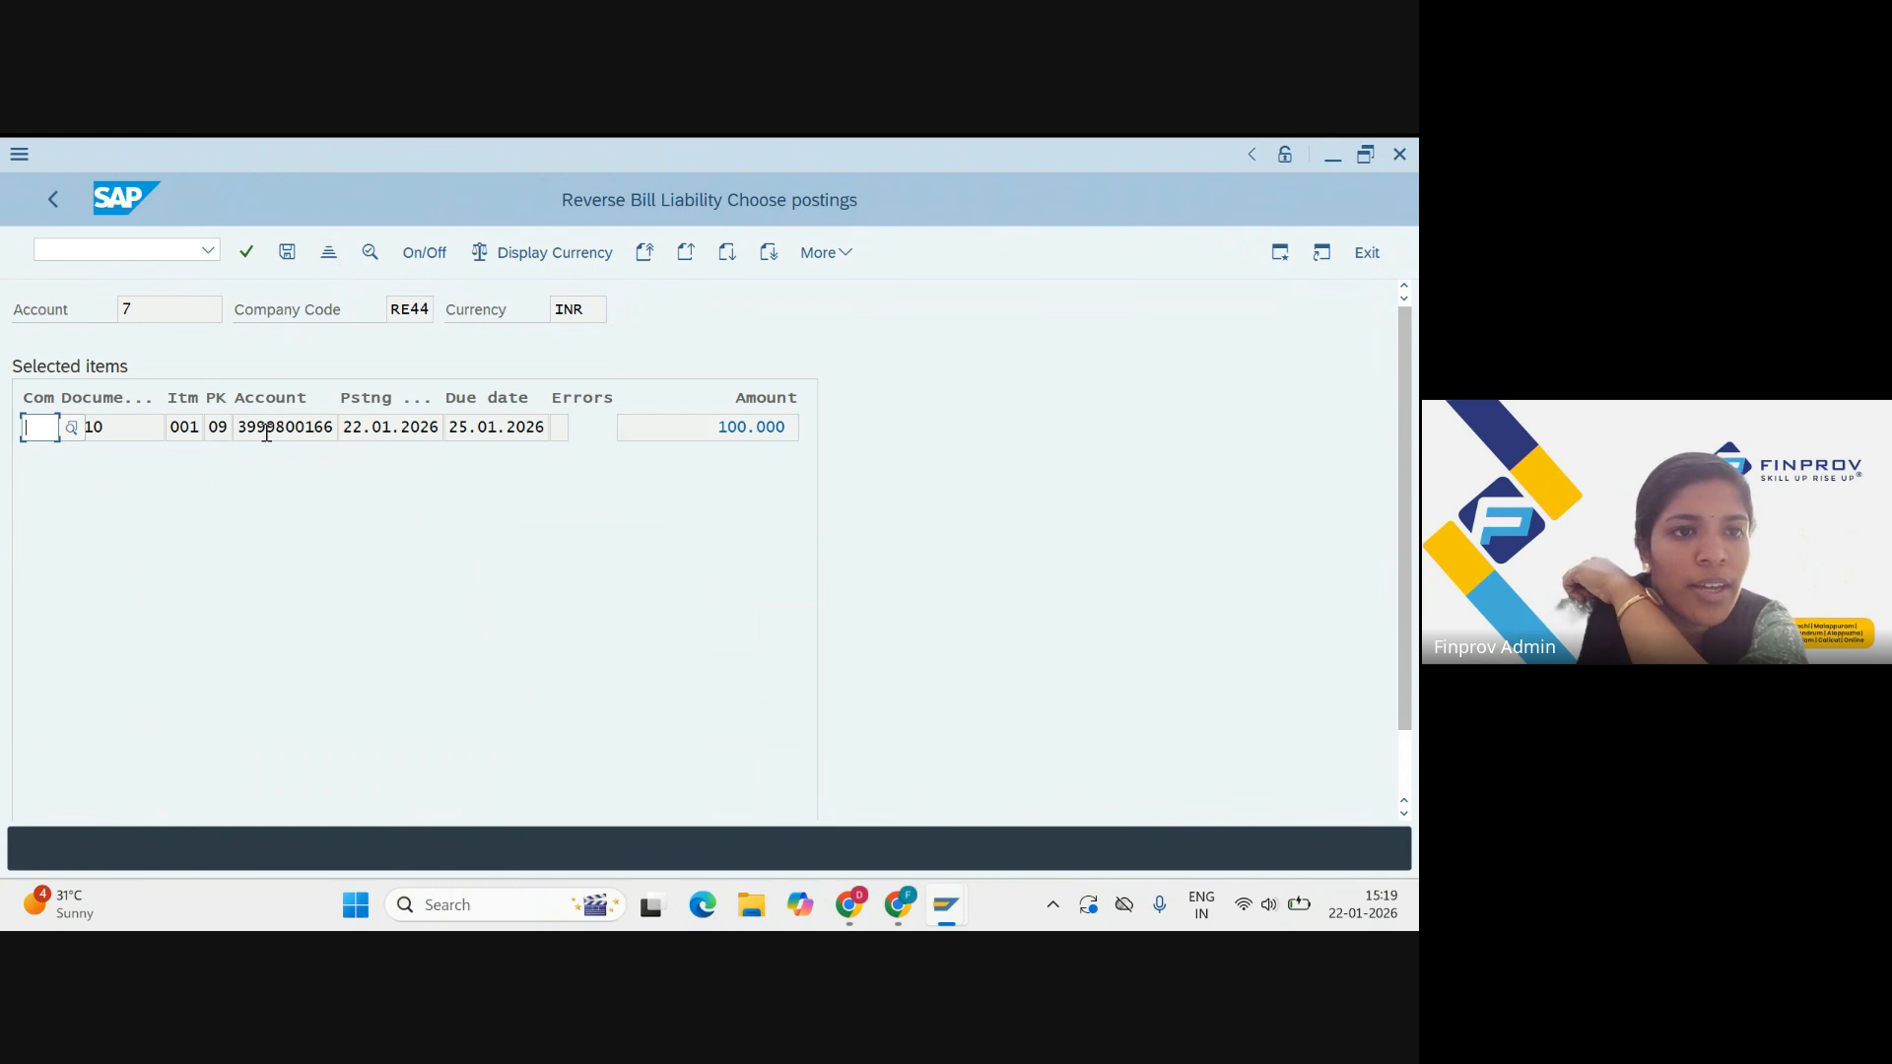
Step: Set the line item of bill document 7010 to active and post the reversal of bill liability
left_click(69, 427)
type("70")
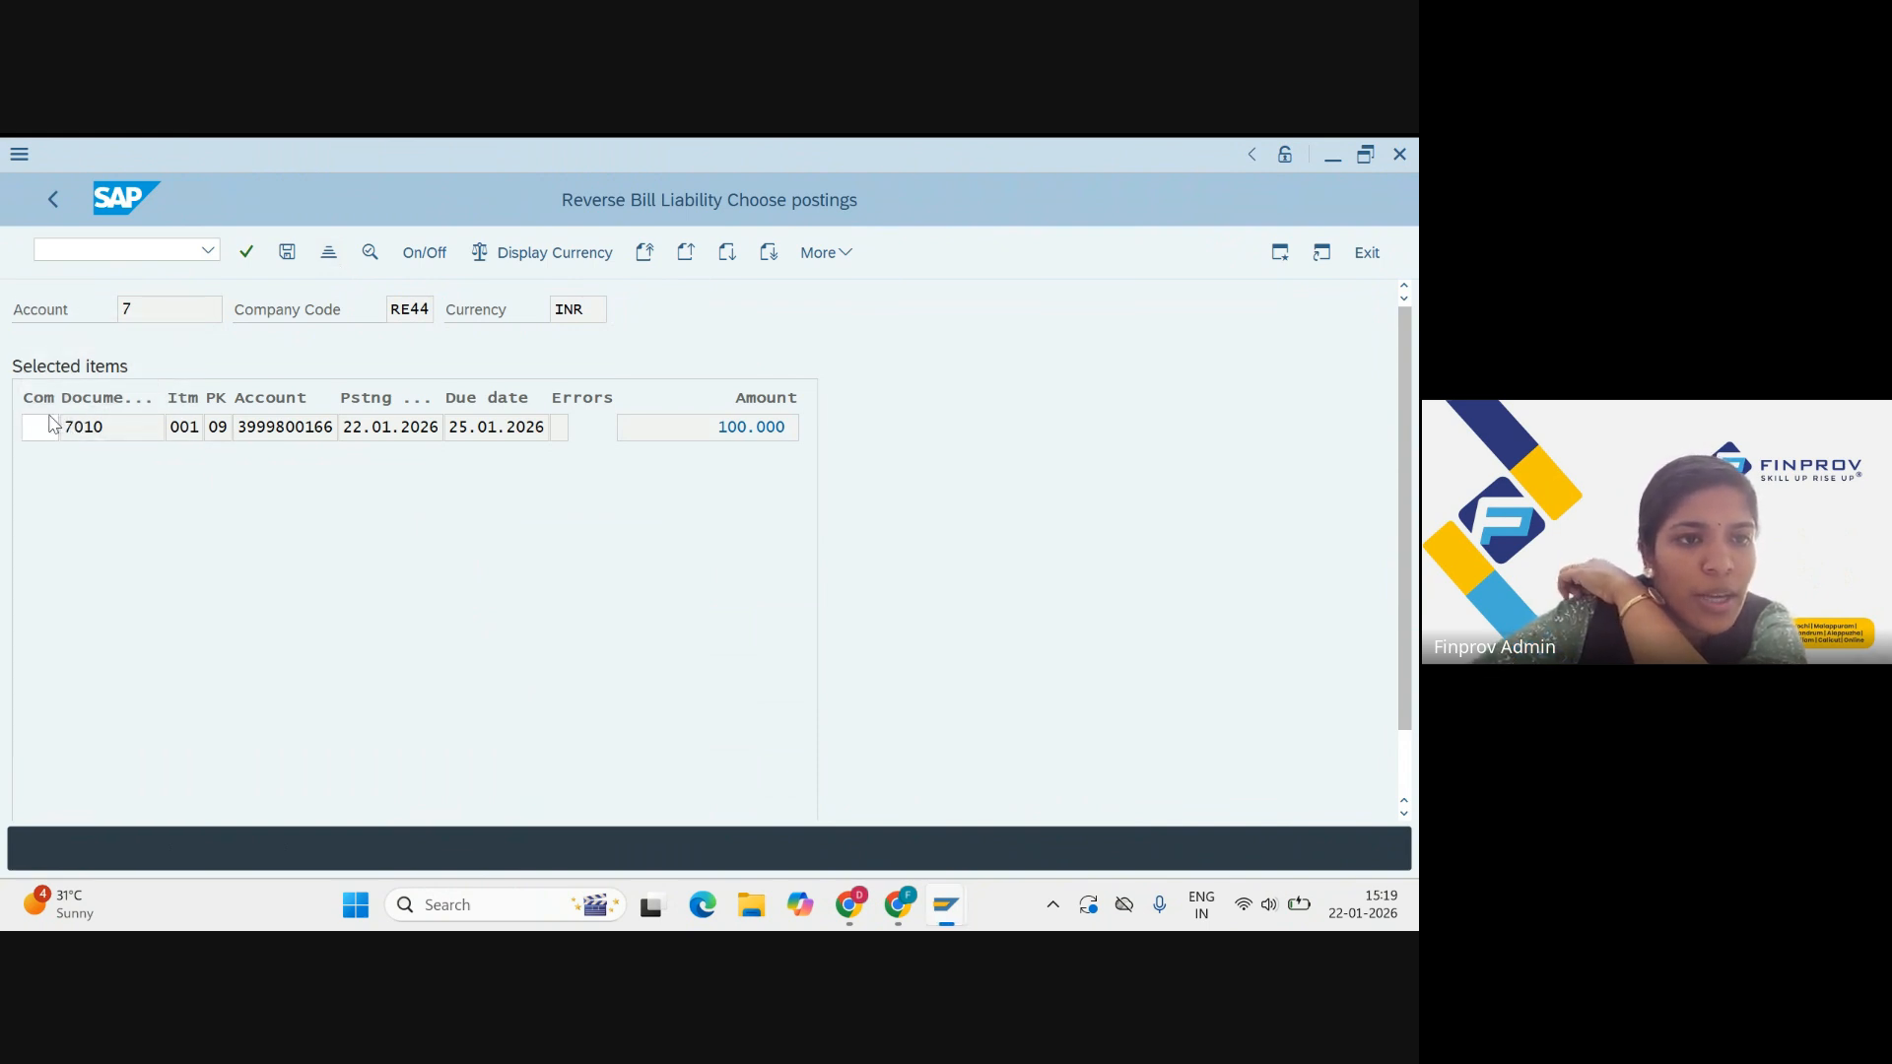
left_click(54, 425)
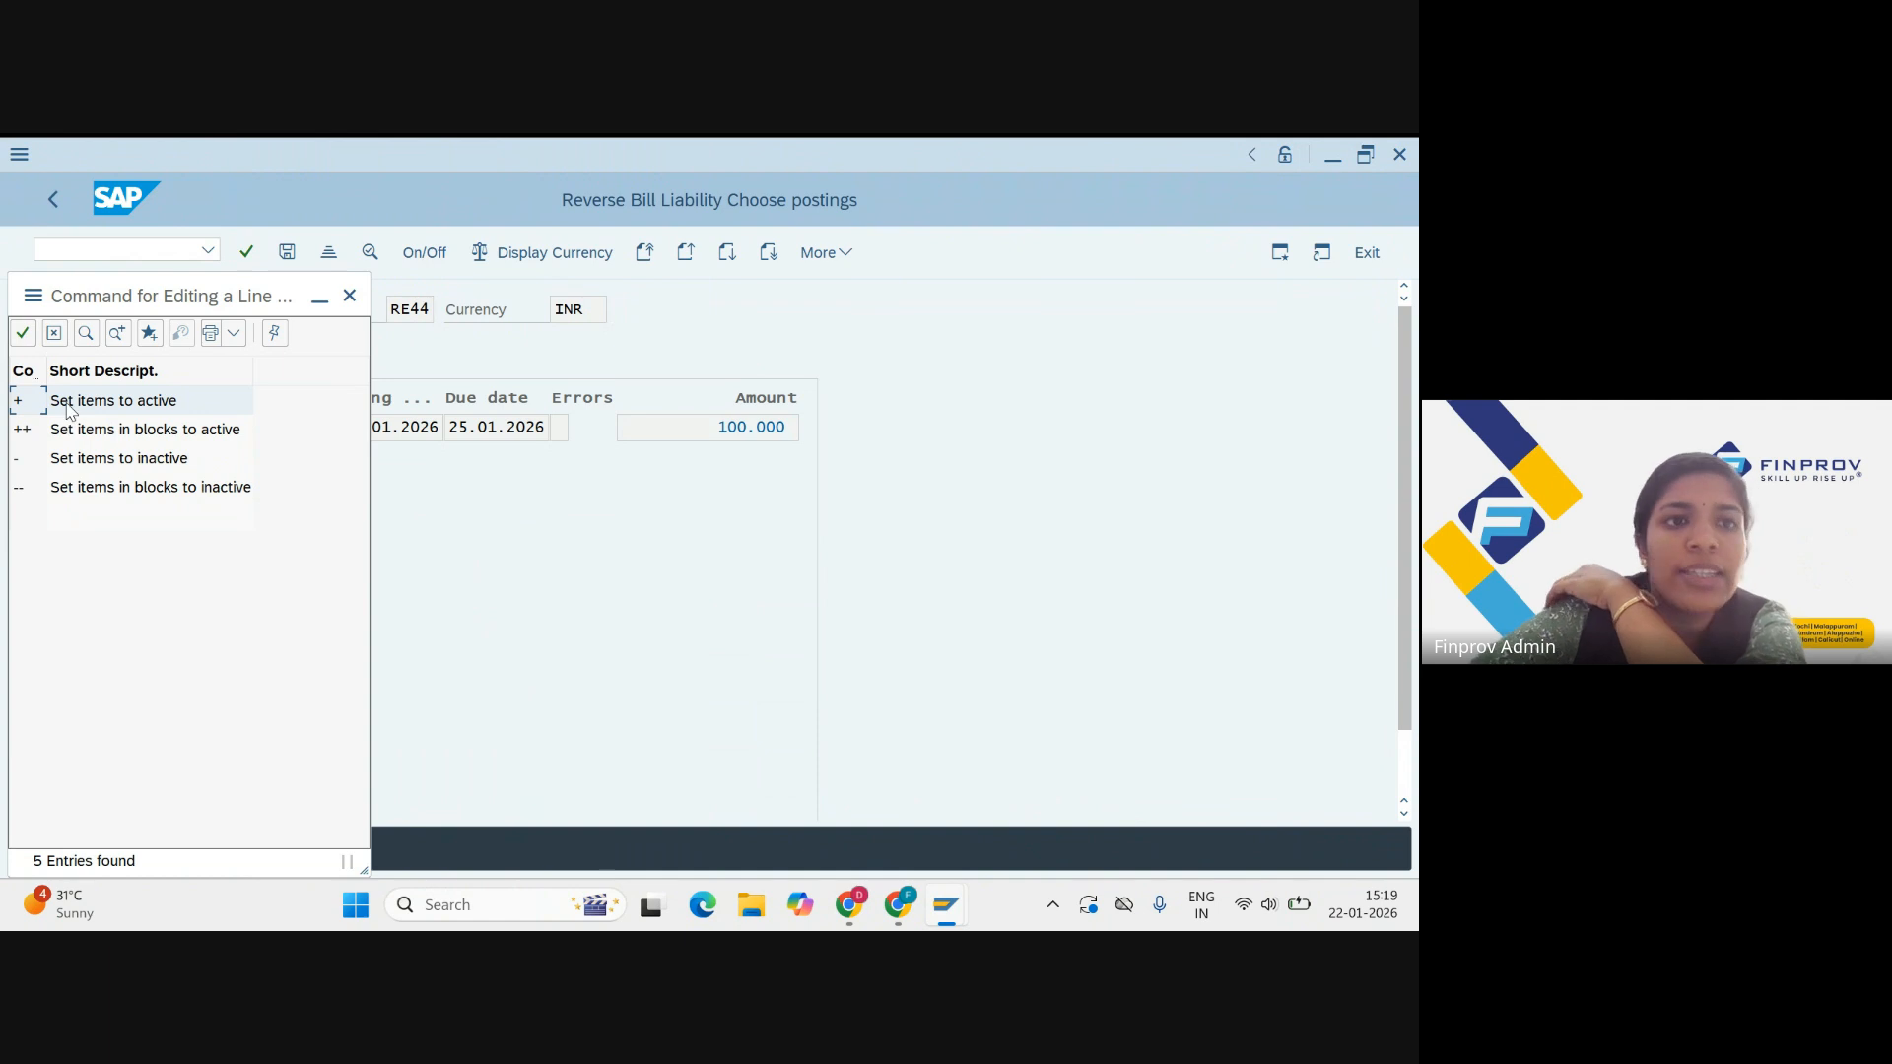
left_click(123, 408)
left_click(72, 434)
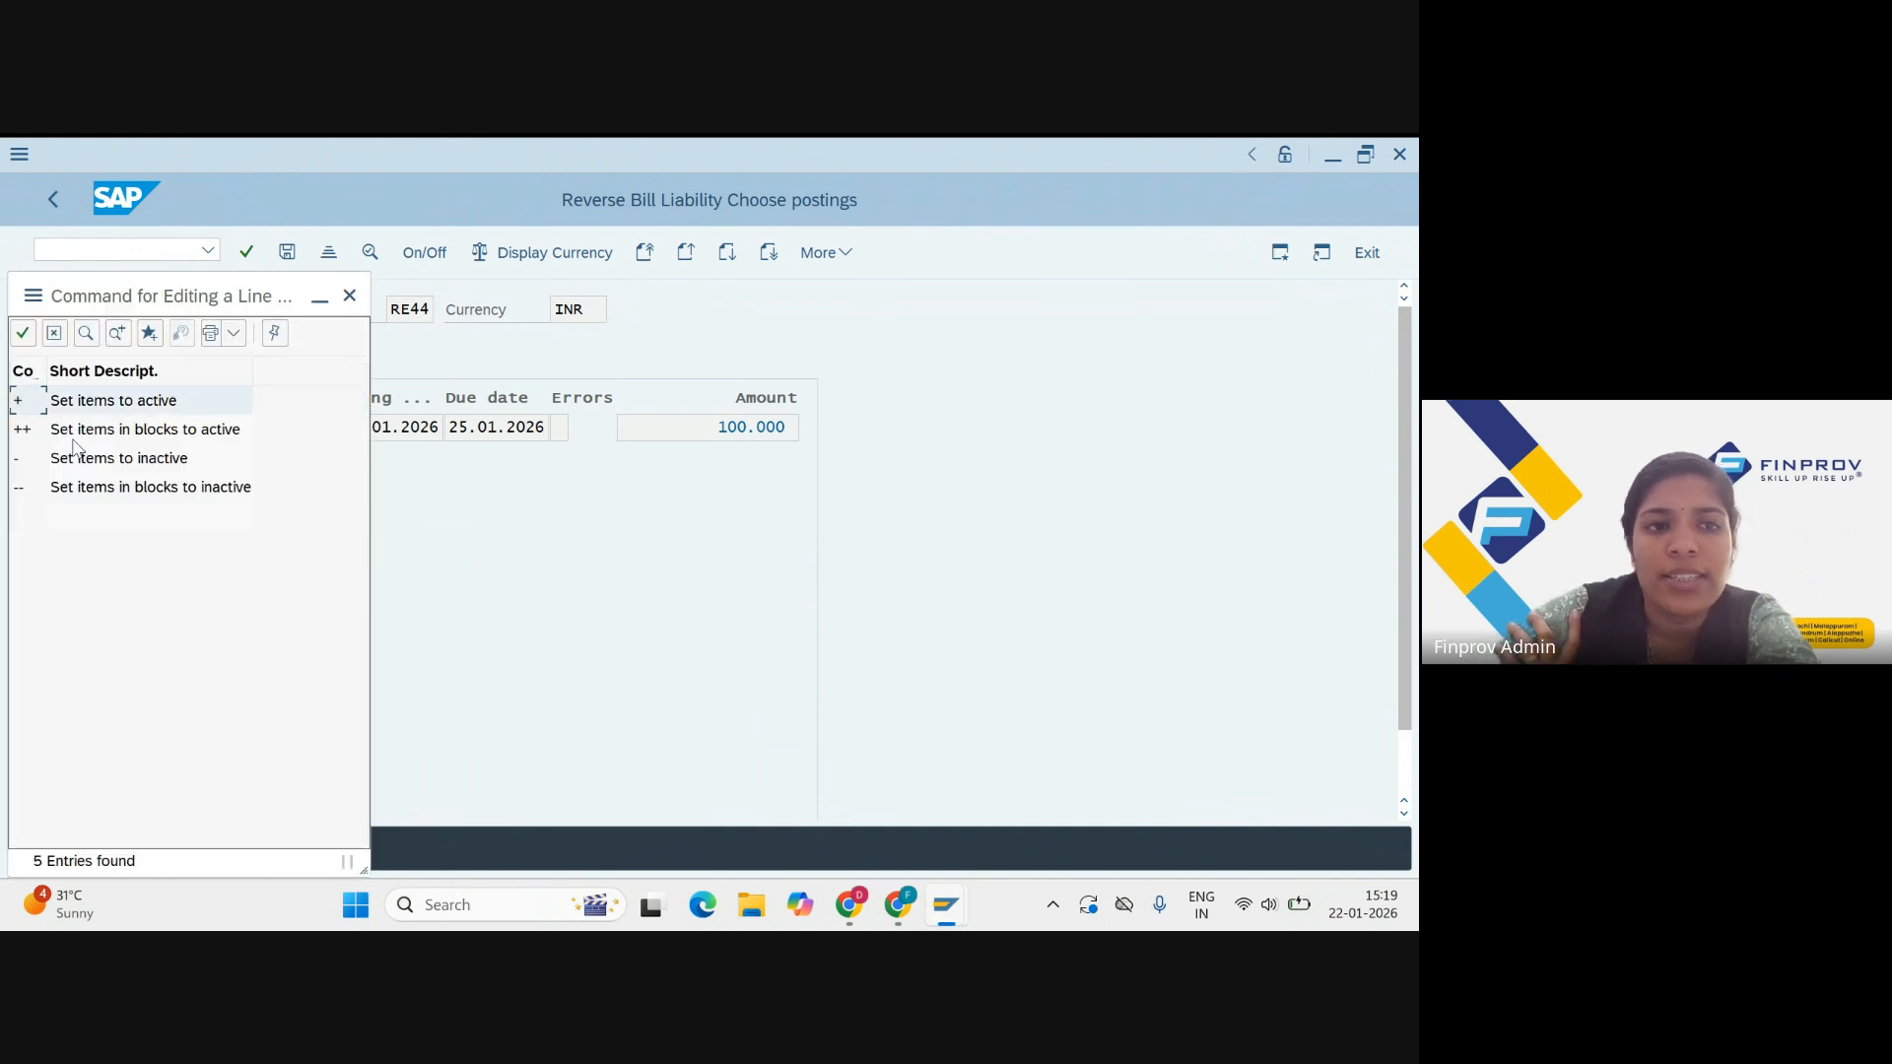
left_click(141, 411)
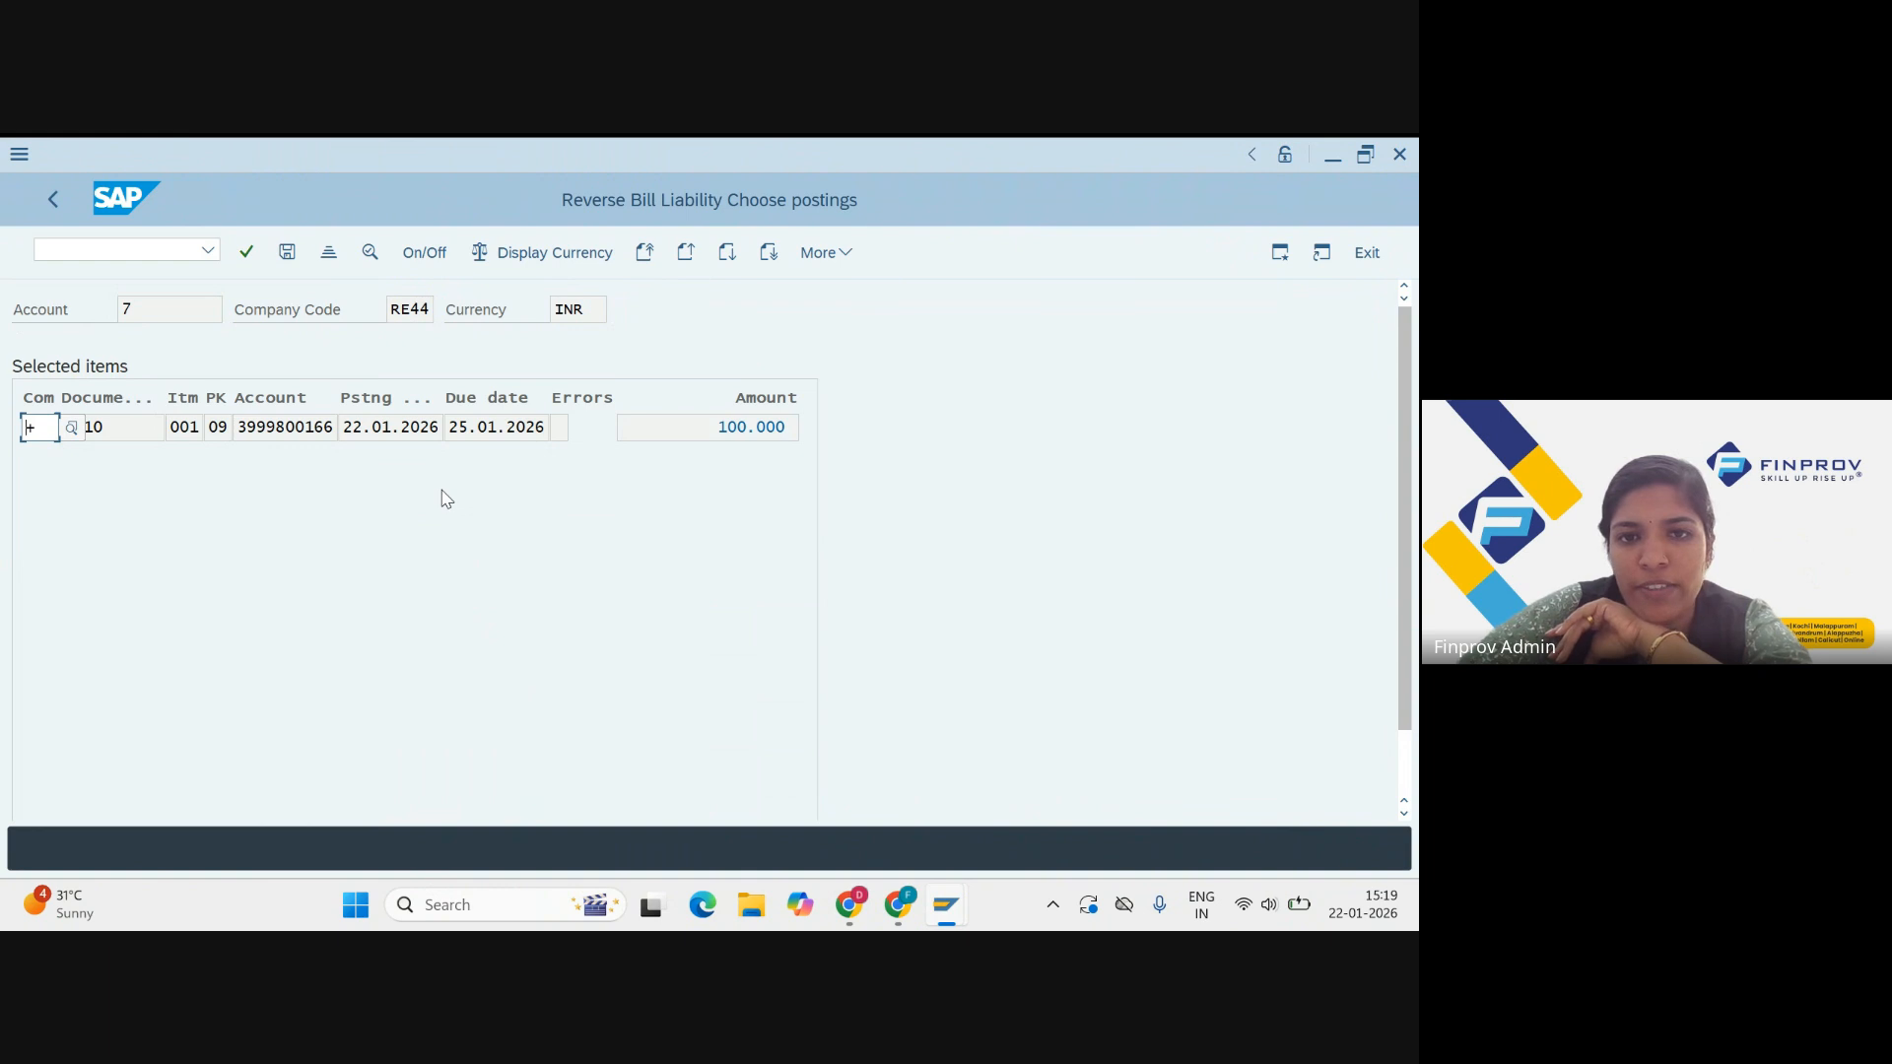
left_click(288, 255)
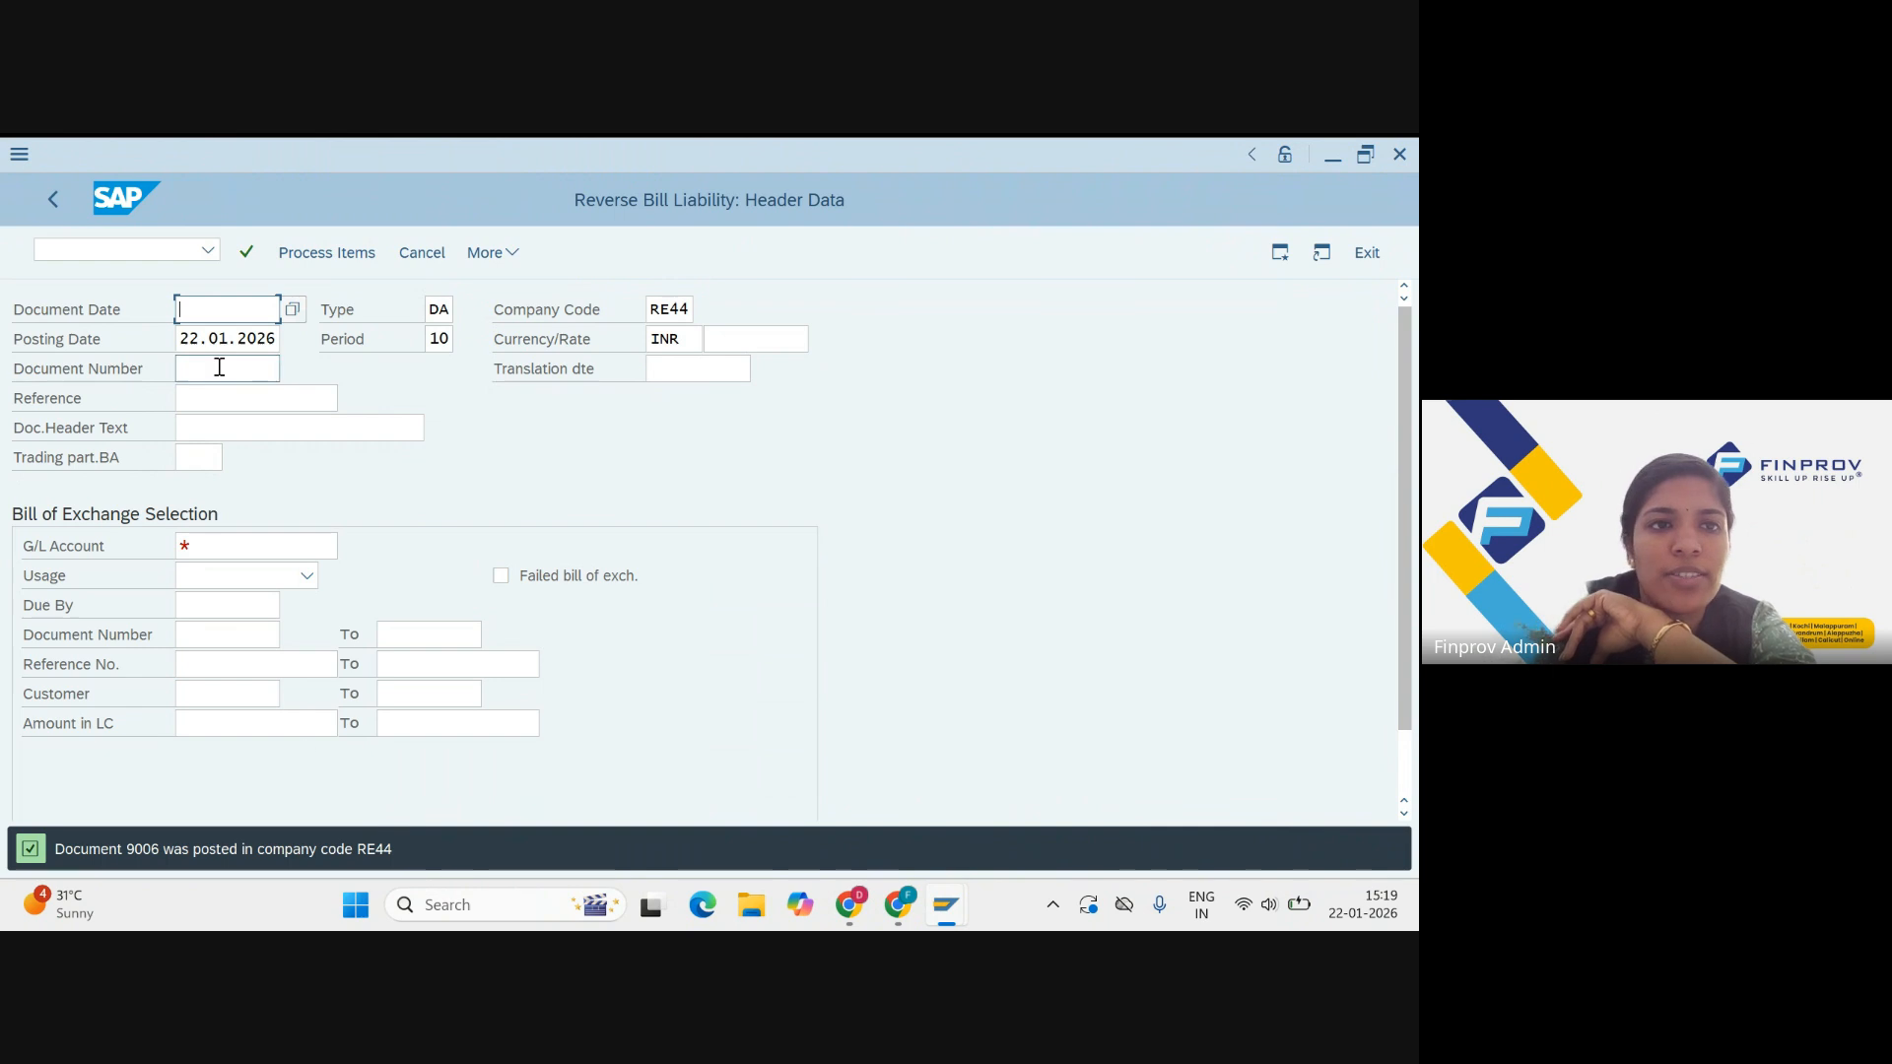
Step: Start transaction FBL3N and display all items of bills receivable G/L account 7 in company code RE44
left_click(208, 250)
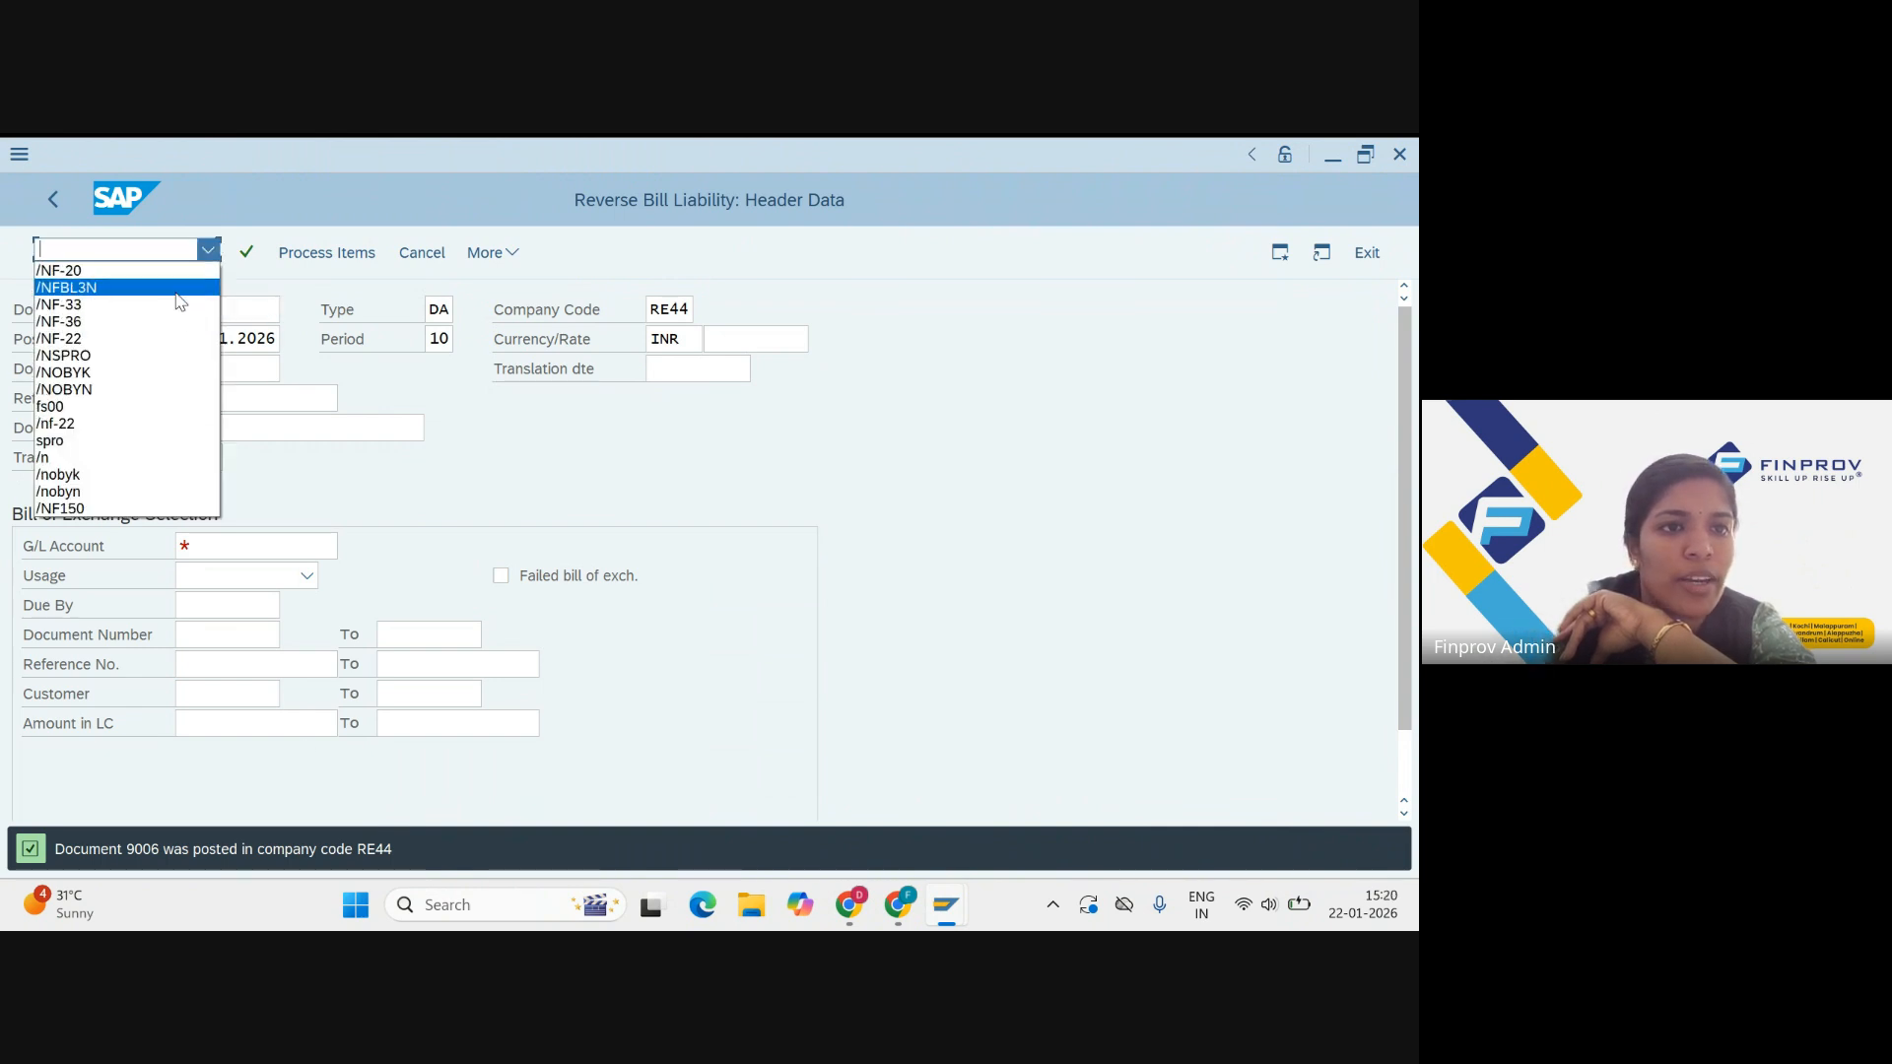
left_click(182, 292)
key("Return")
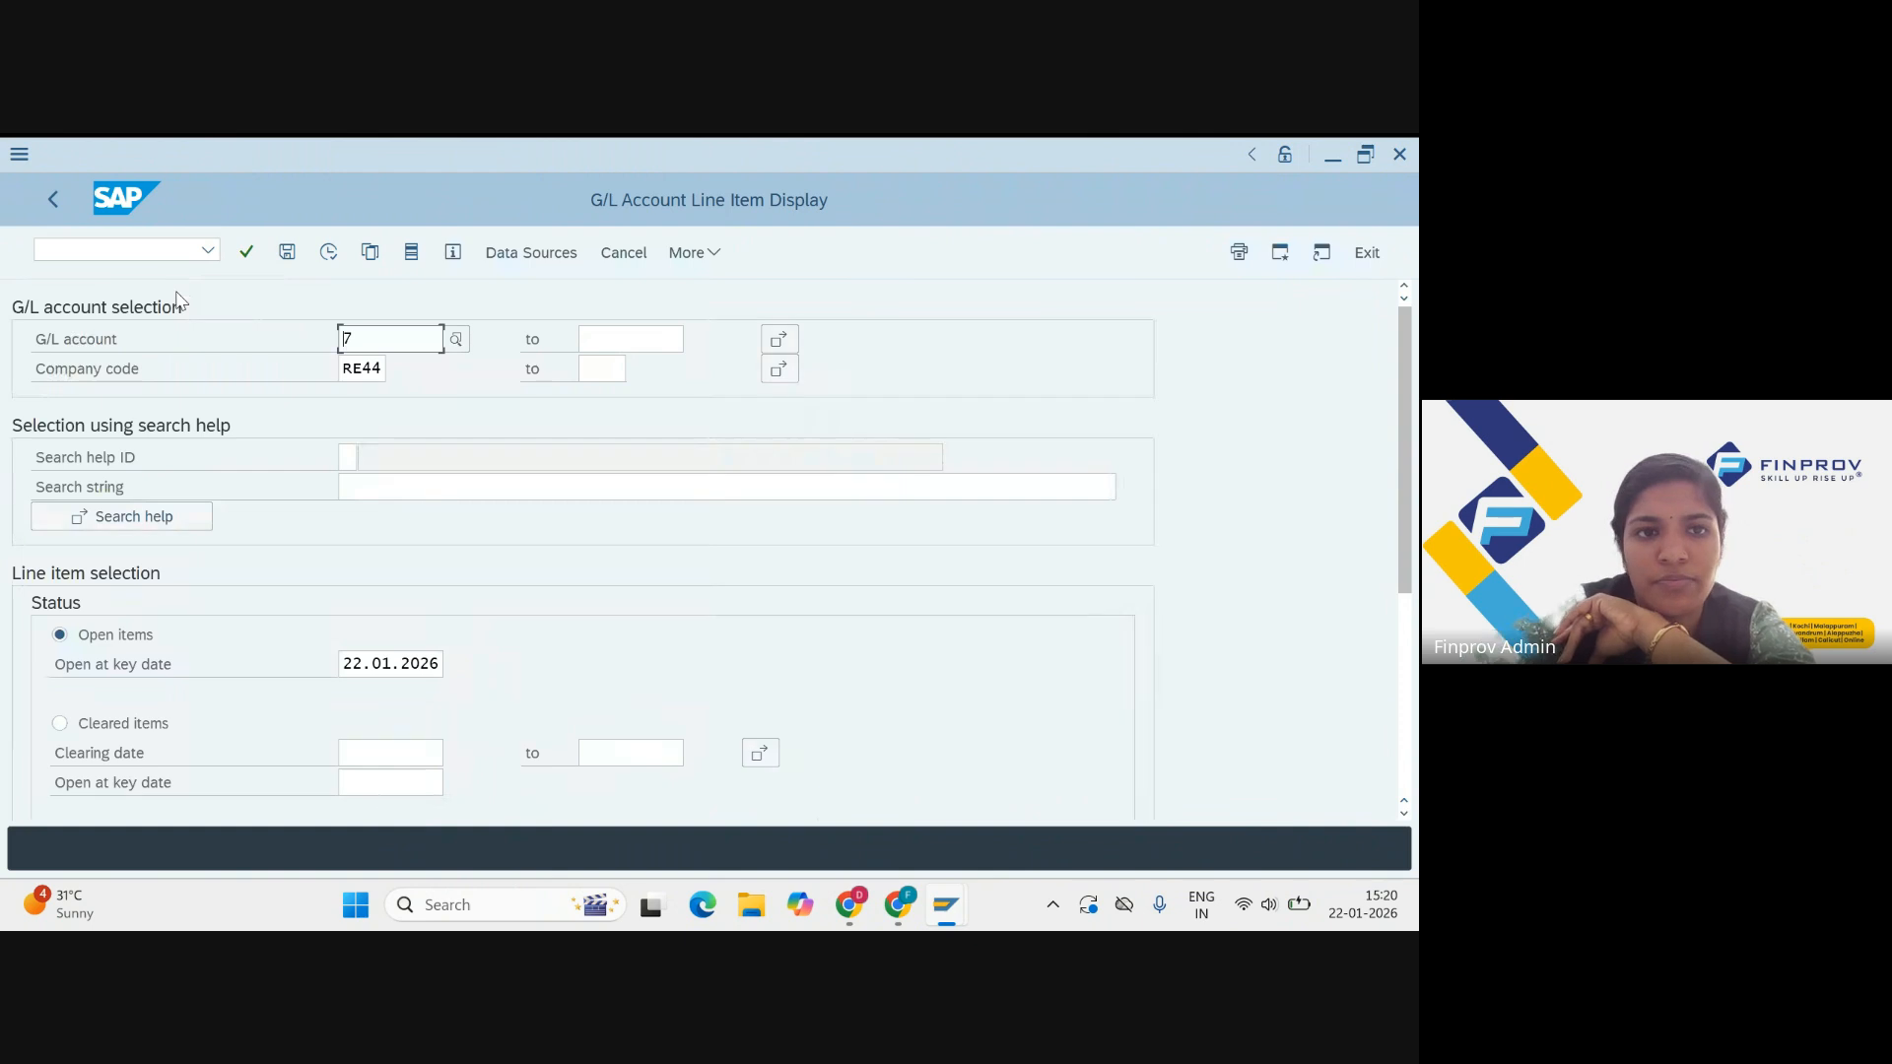
left_click(327, 258)
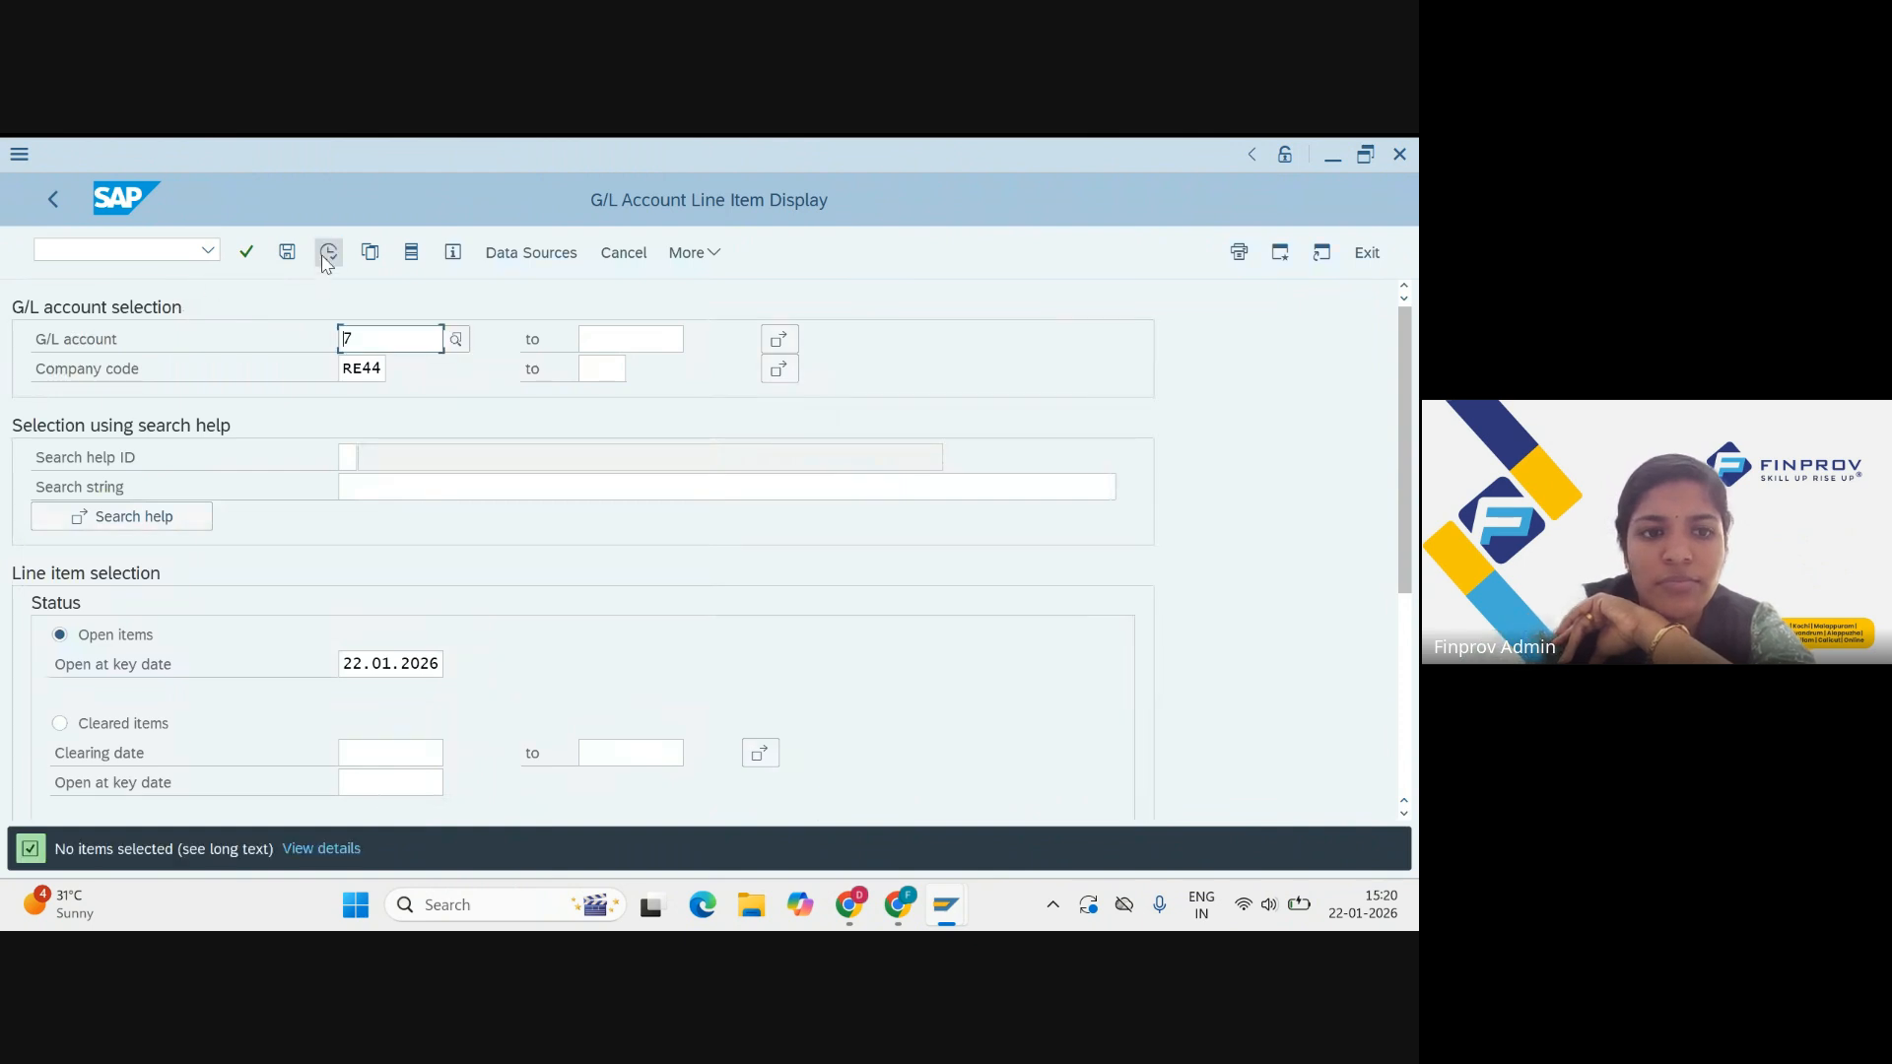
scroll(183, 662, "down", 1)
left_click(55, 776)
left_click(329, 254)
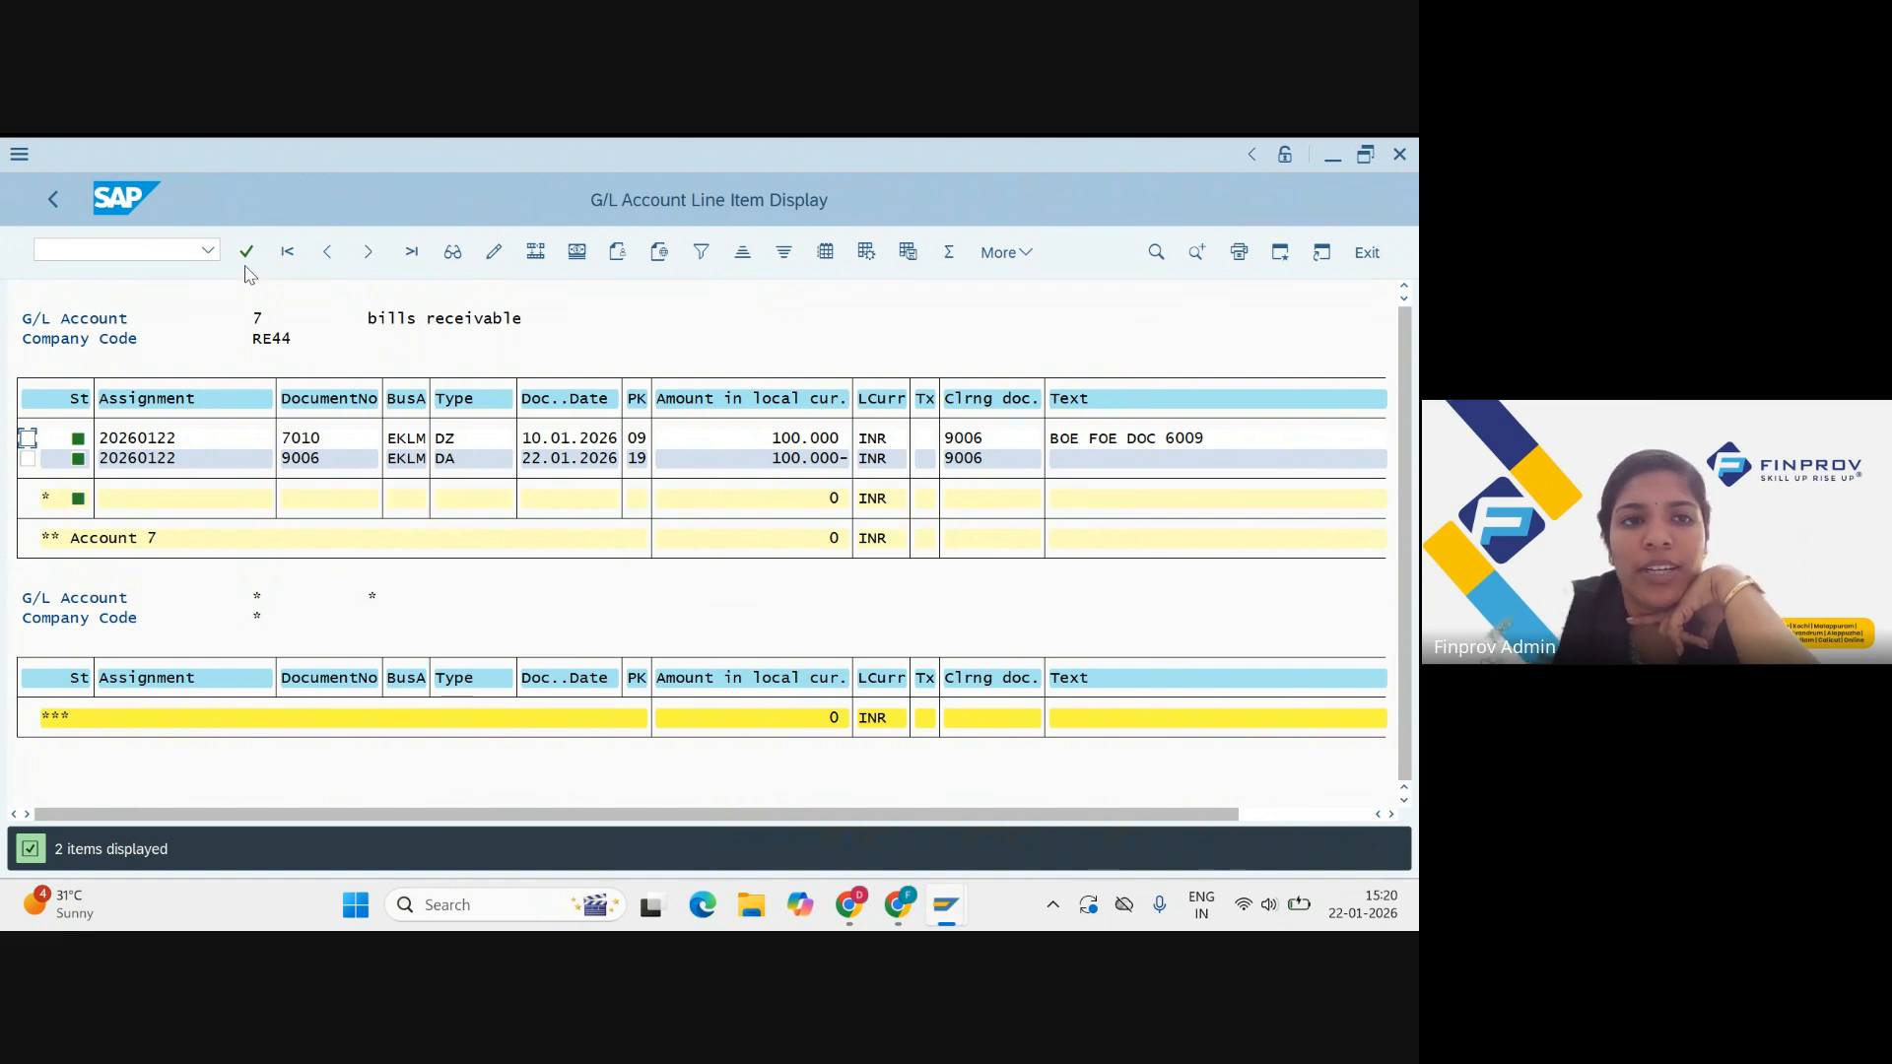
Step: Return to the selection, choose bill discounting G/L account 106 and display its line items in RE44
left_click(54, 203)
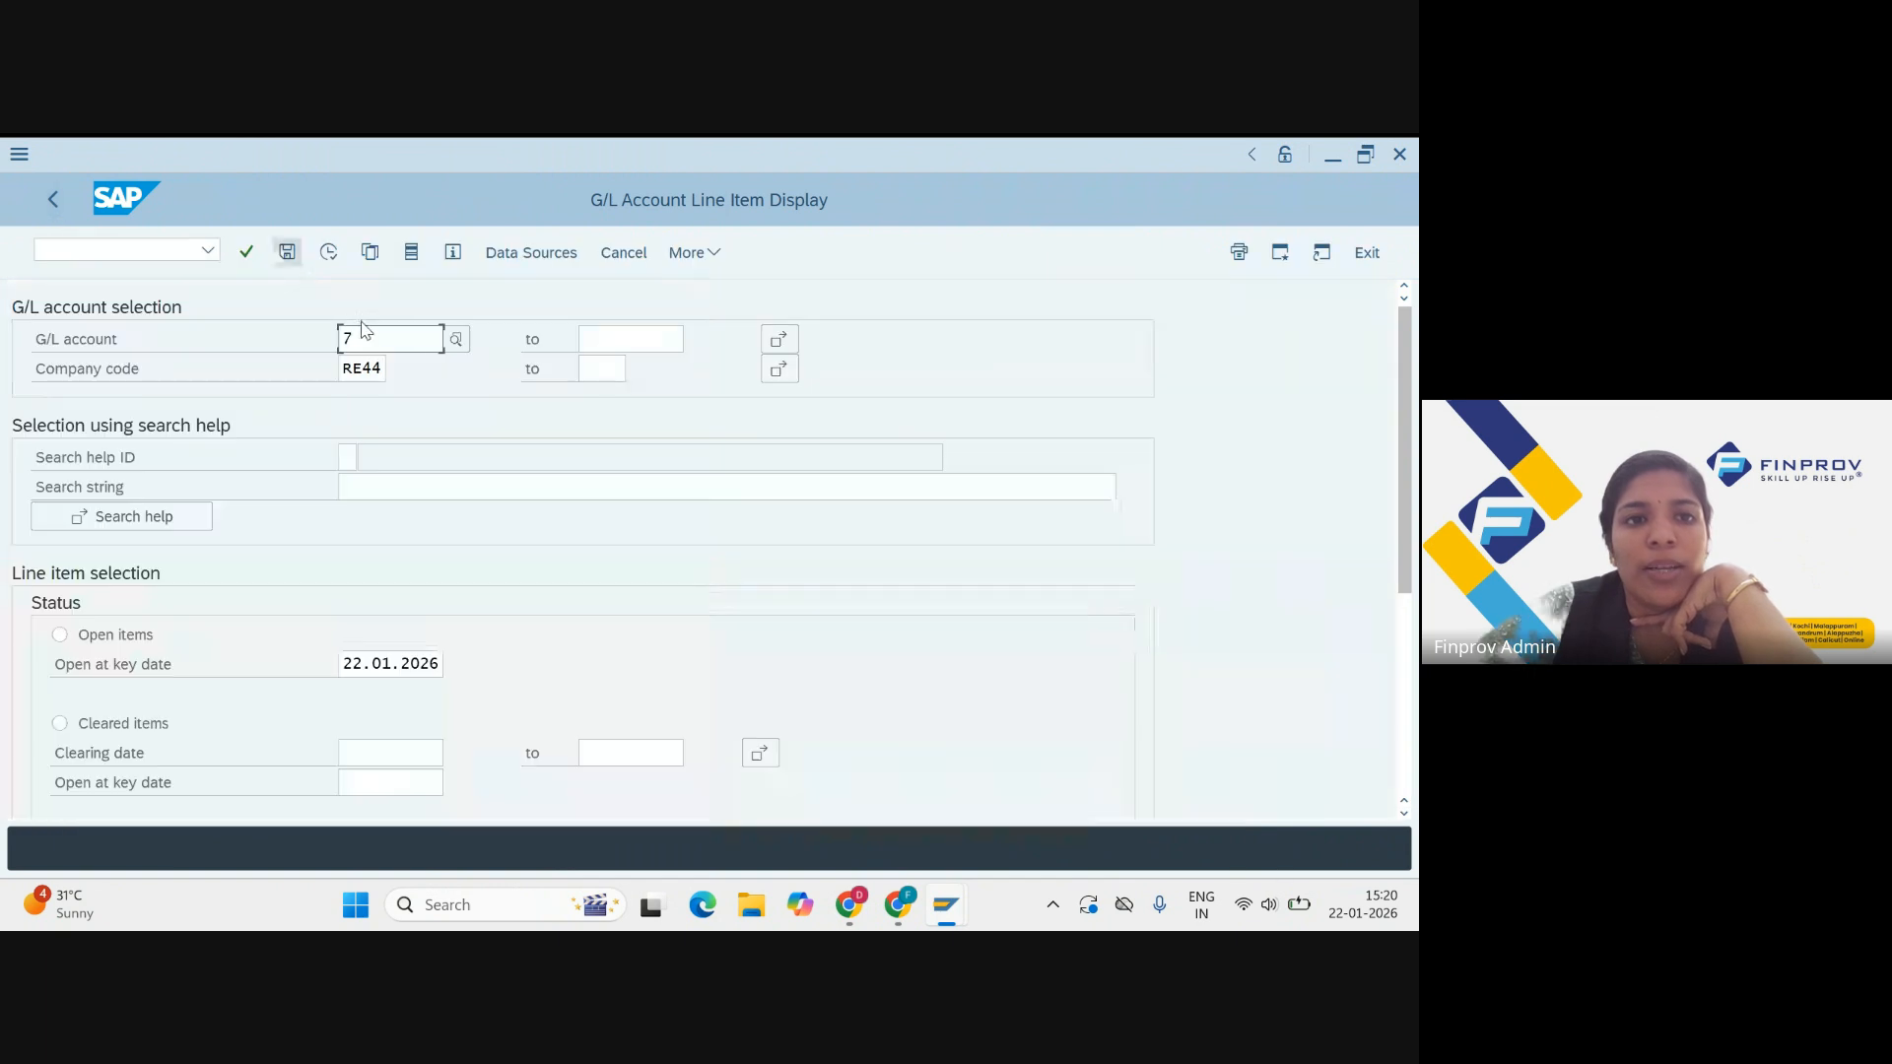
left_click(455, 339)
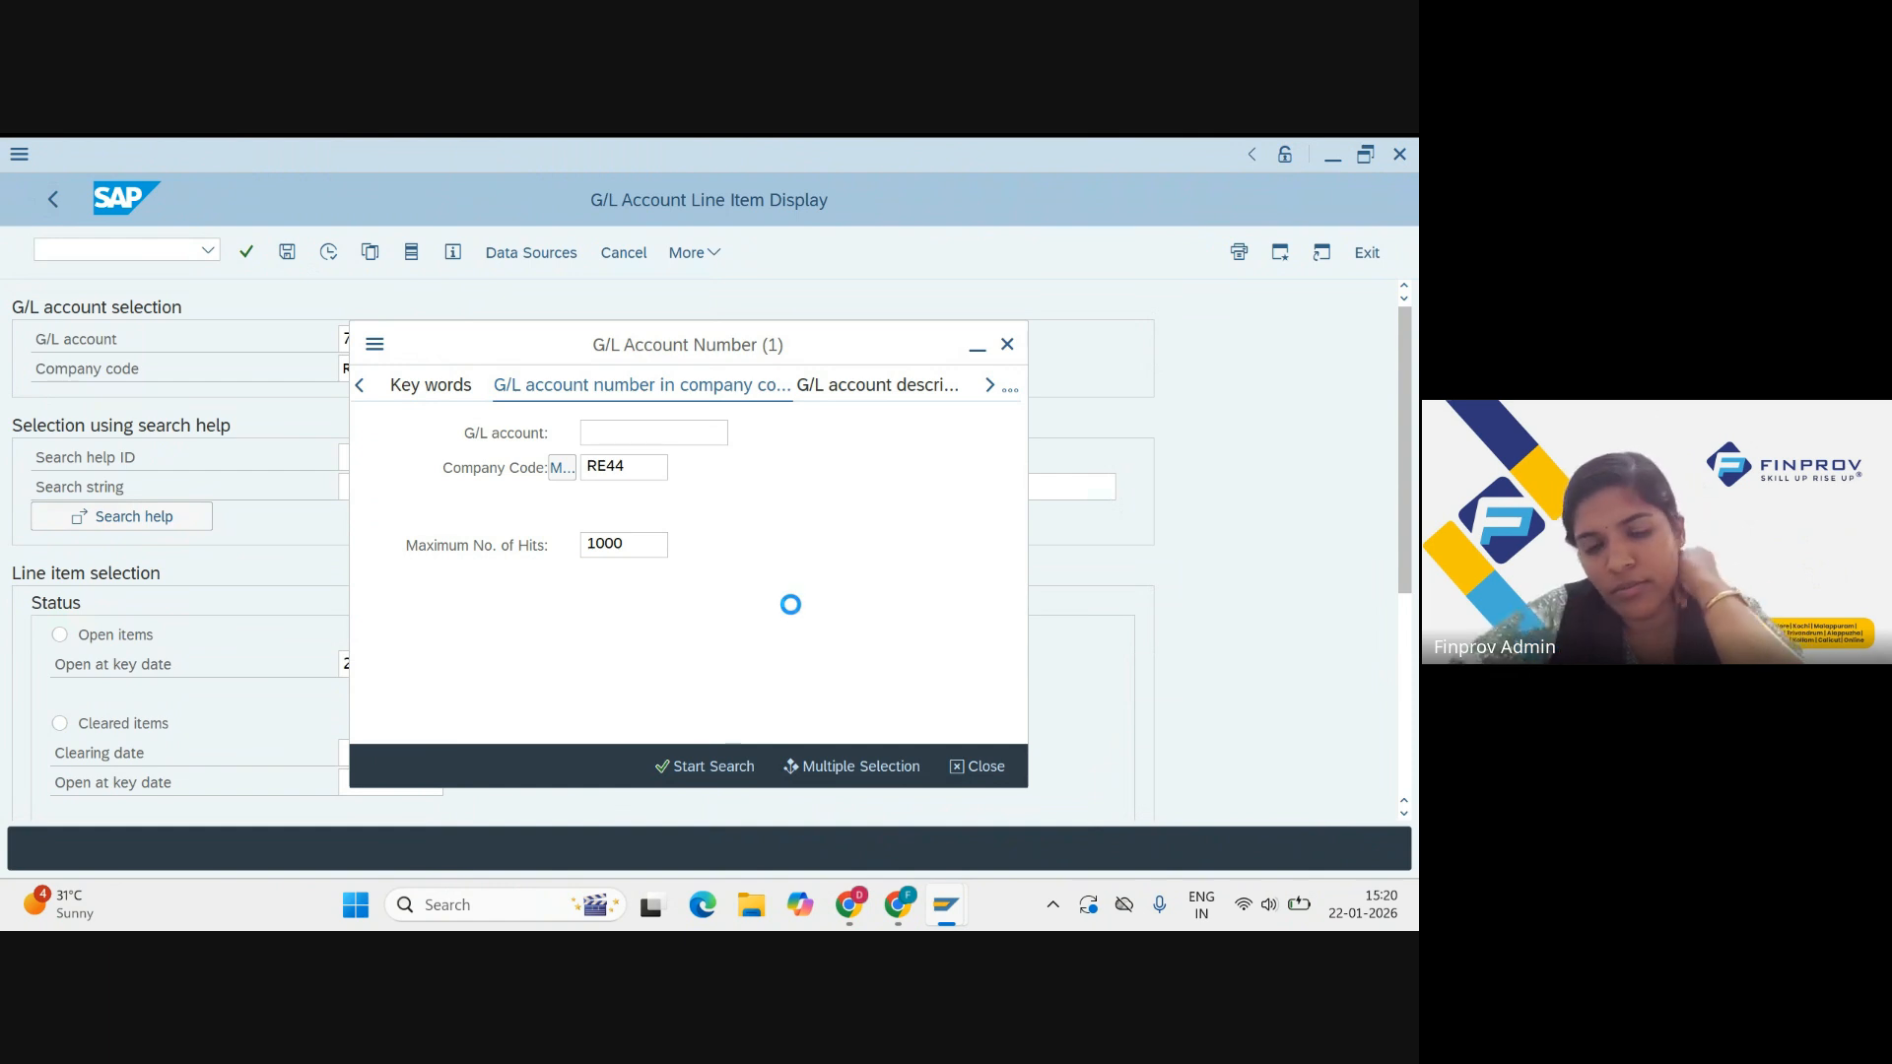
key("Return")
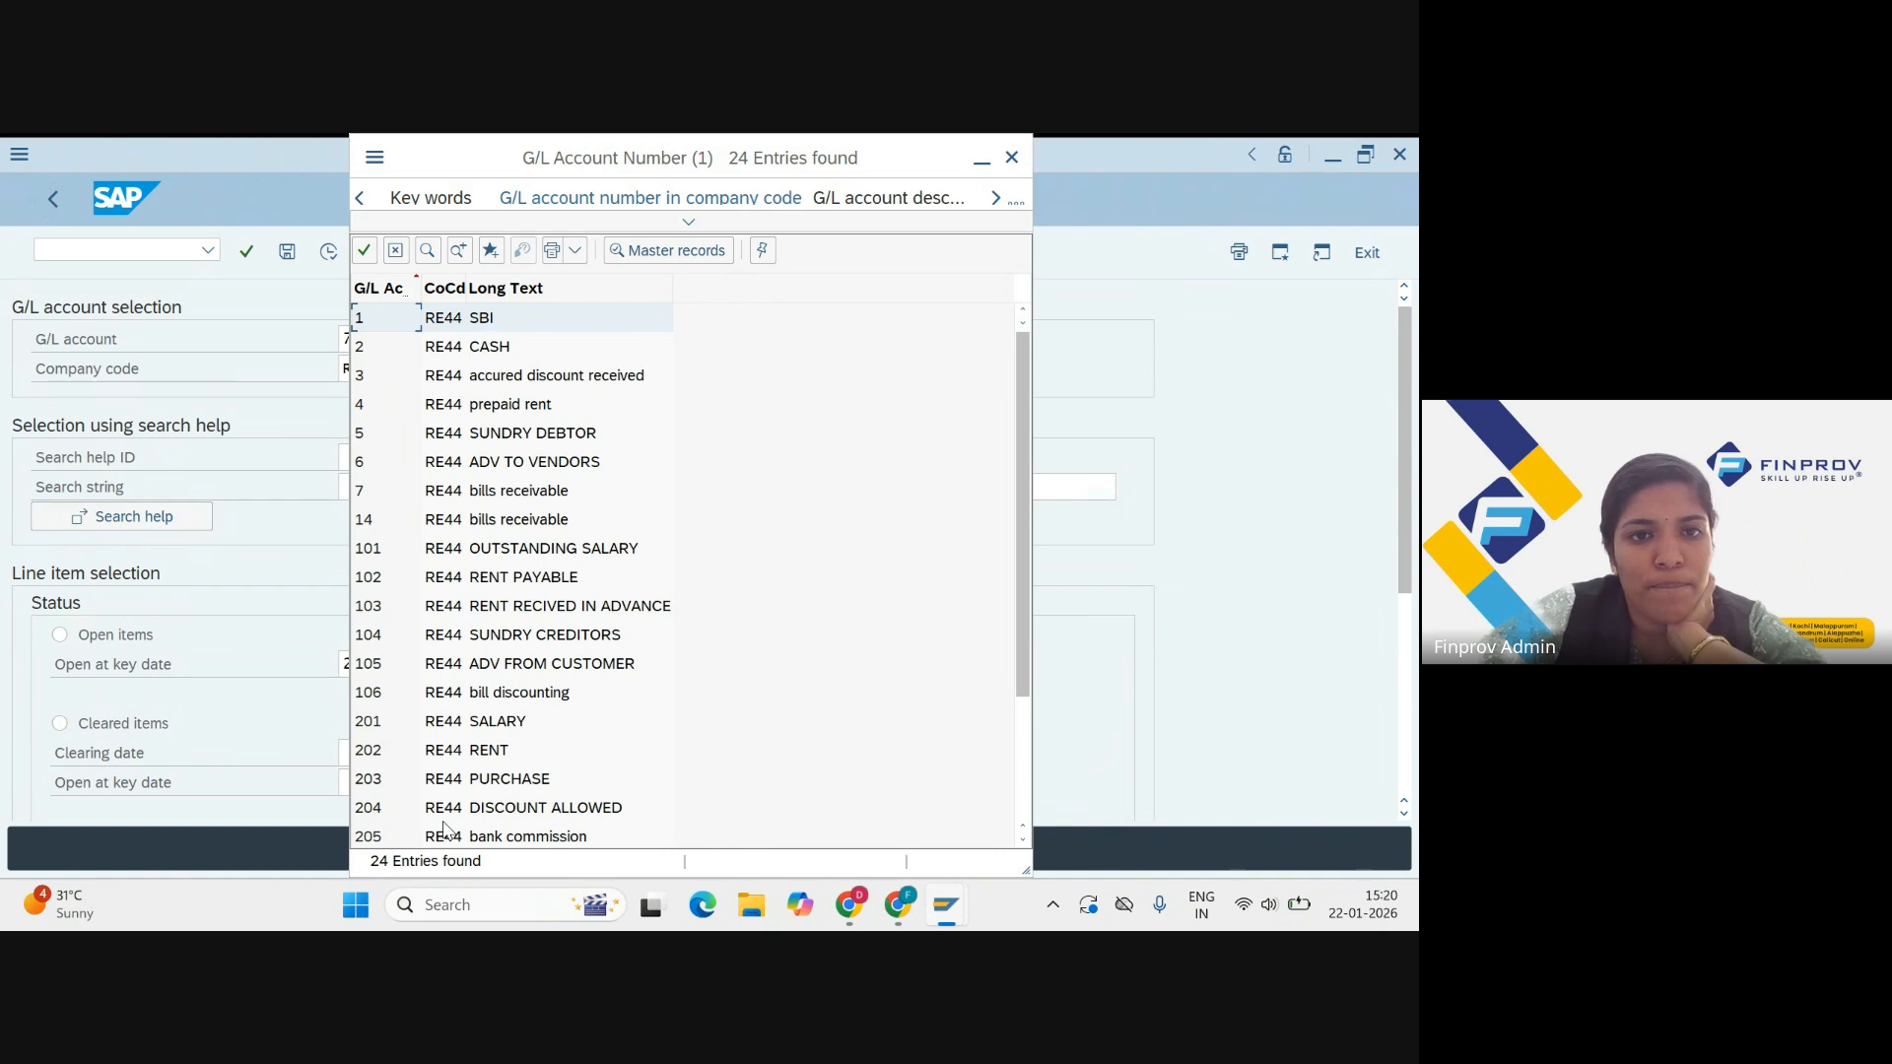
double_click(464, 692)
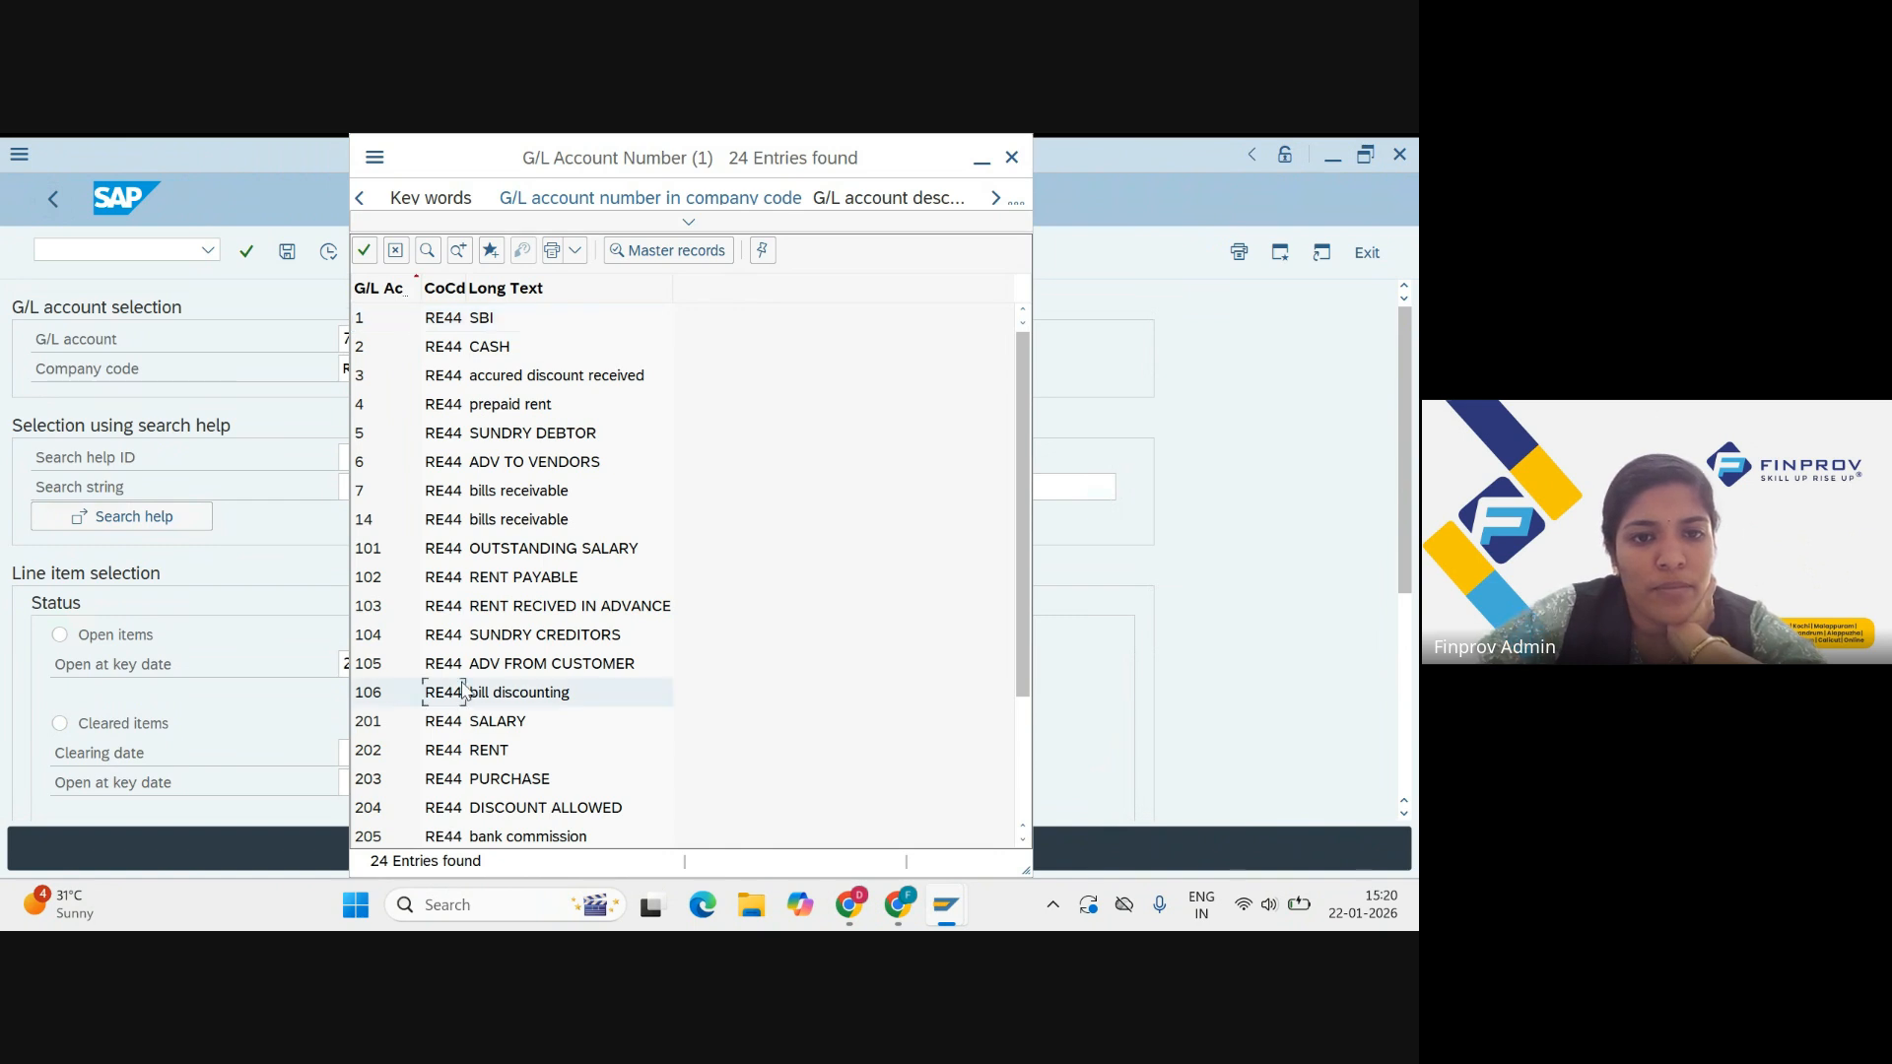
left_click(328, 252)
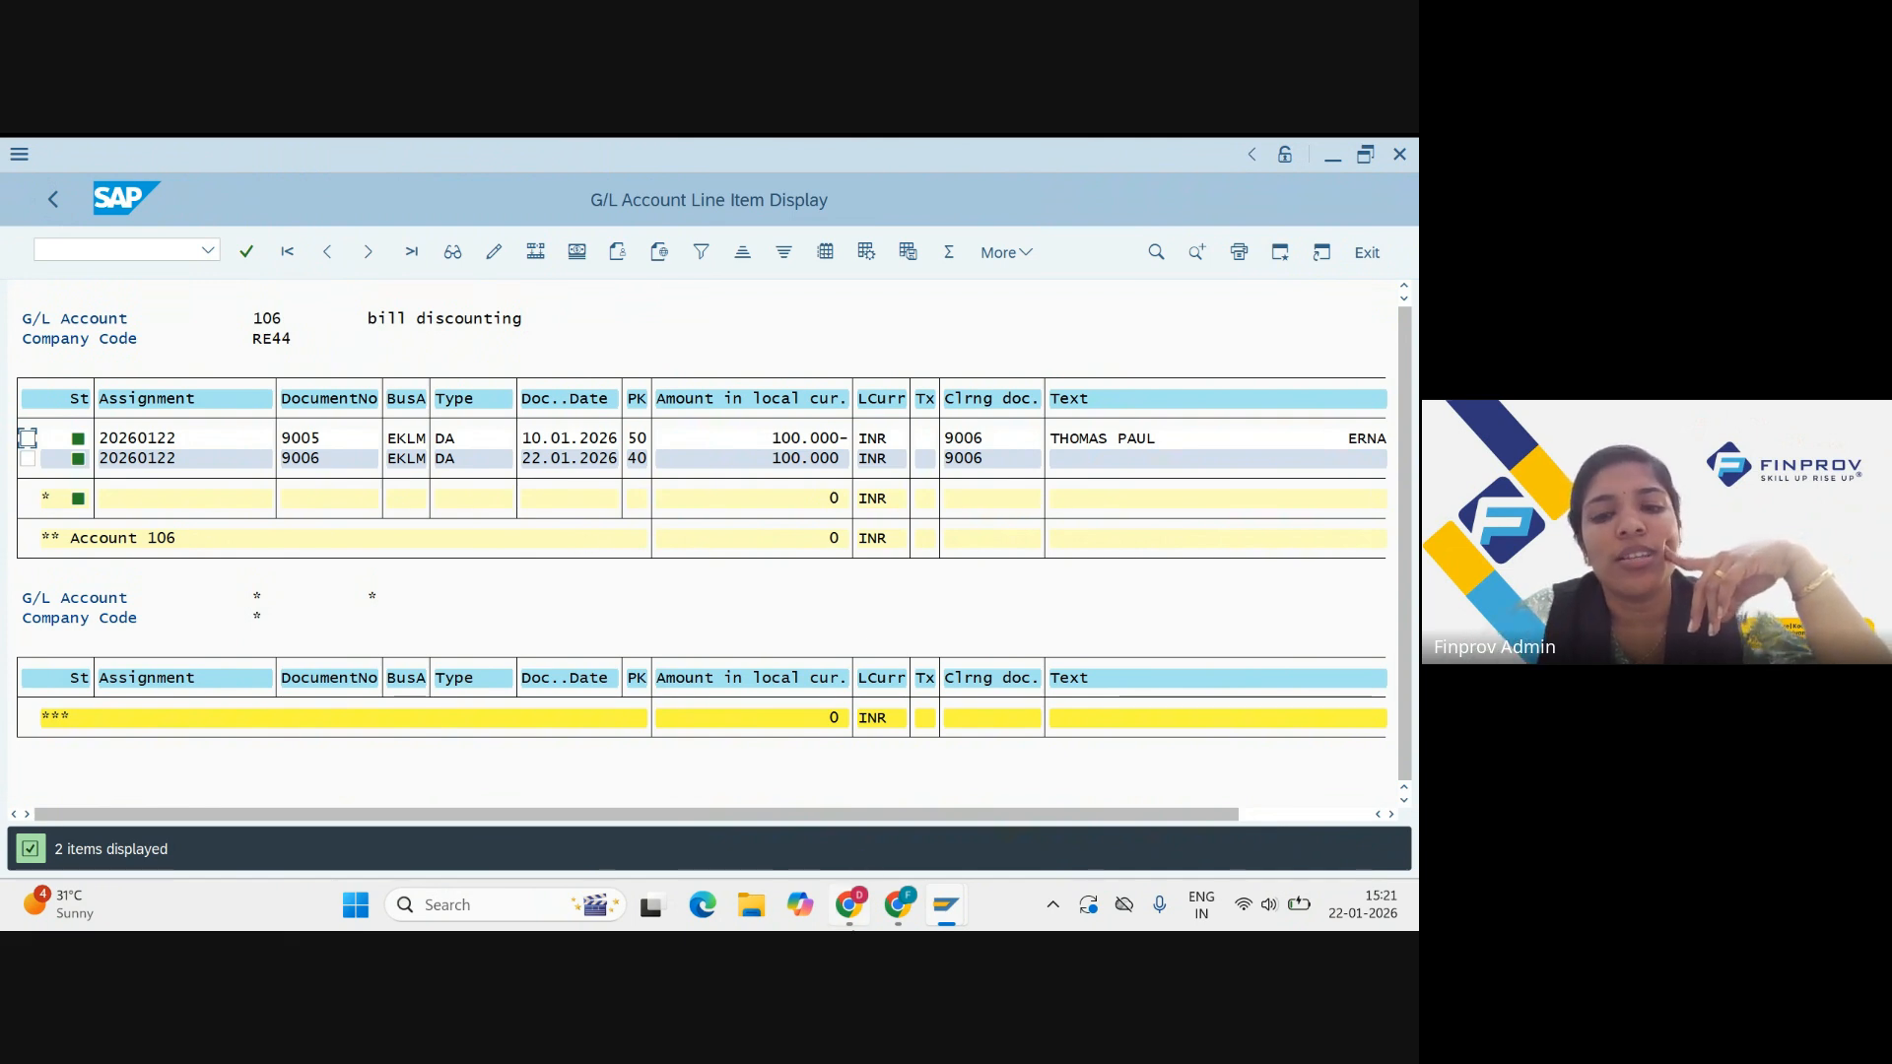
Step: Switch to Chrome, end the slideshow, and open the Franchisee Faculty folder from Google Drive in a new tab
mouse_move(850, 927)
left_click(860, 793)
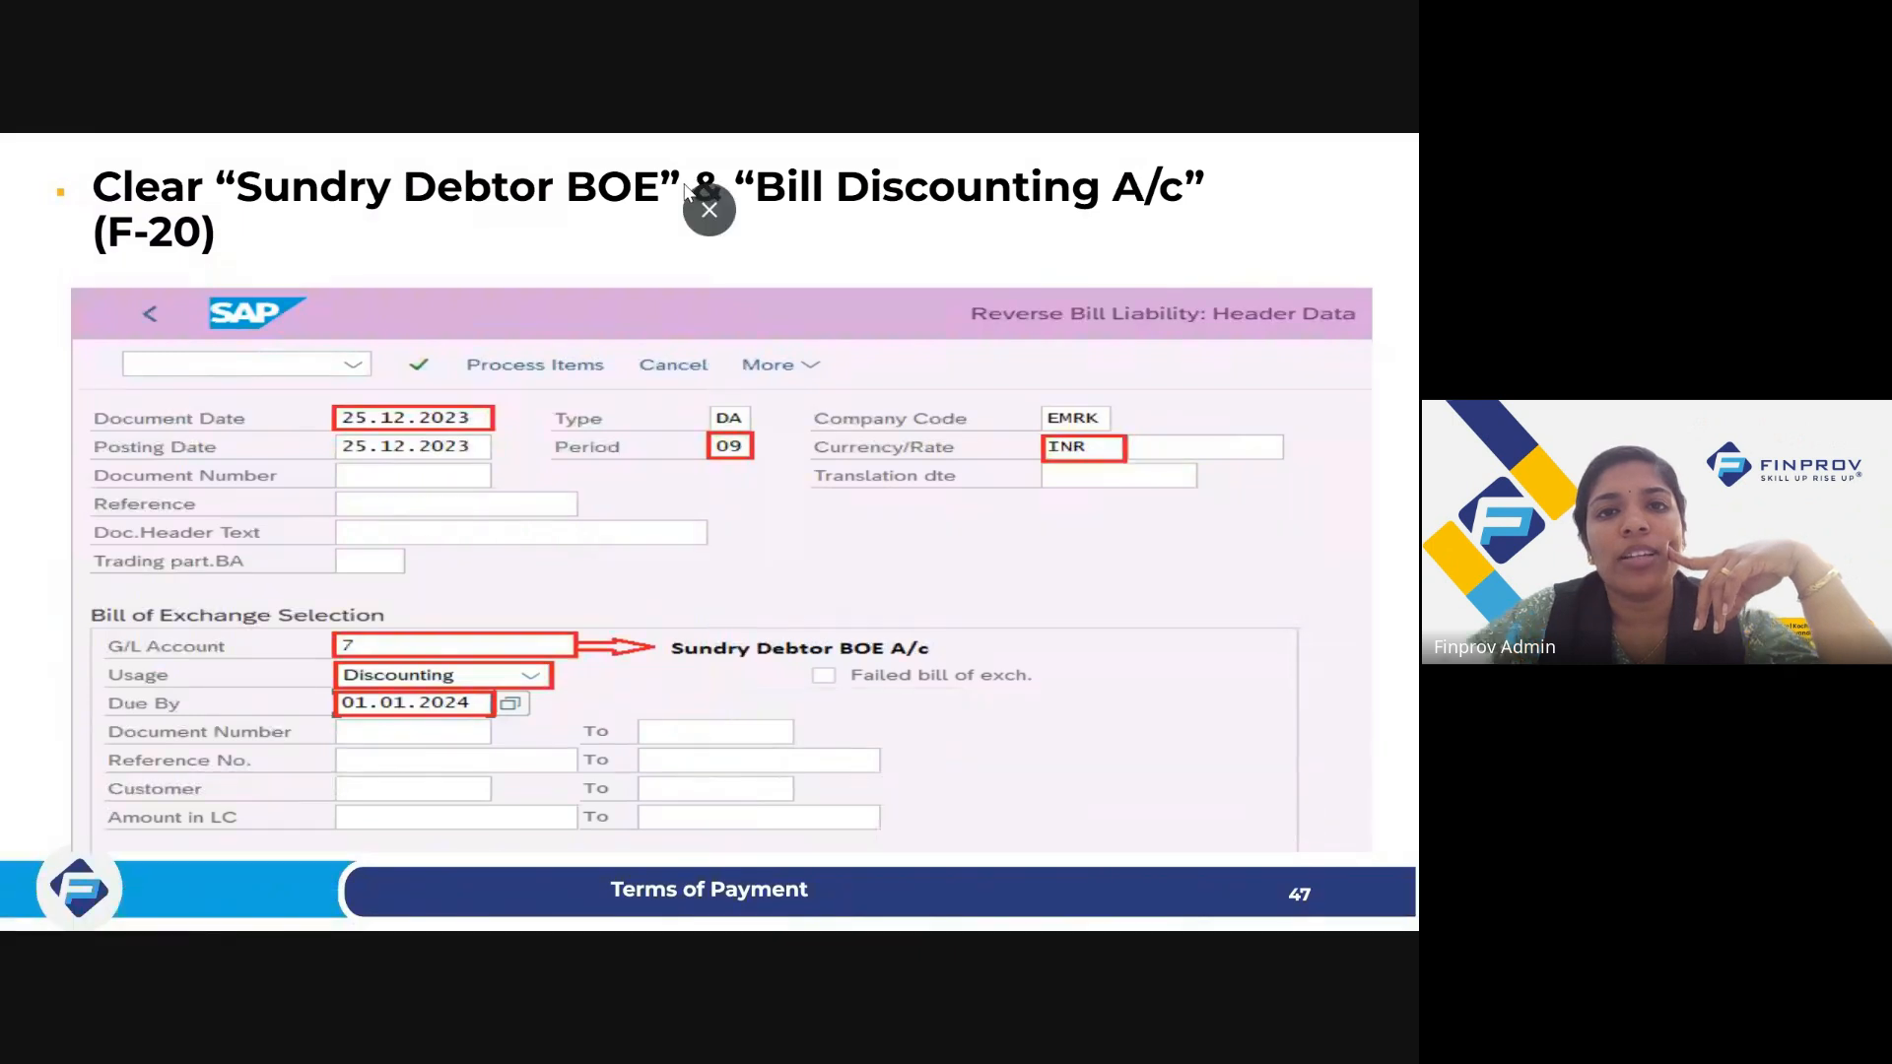
left_click(703, 226)
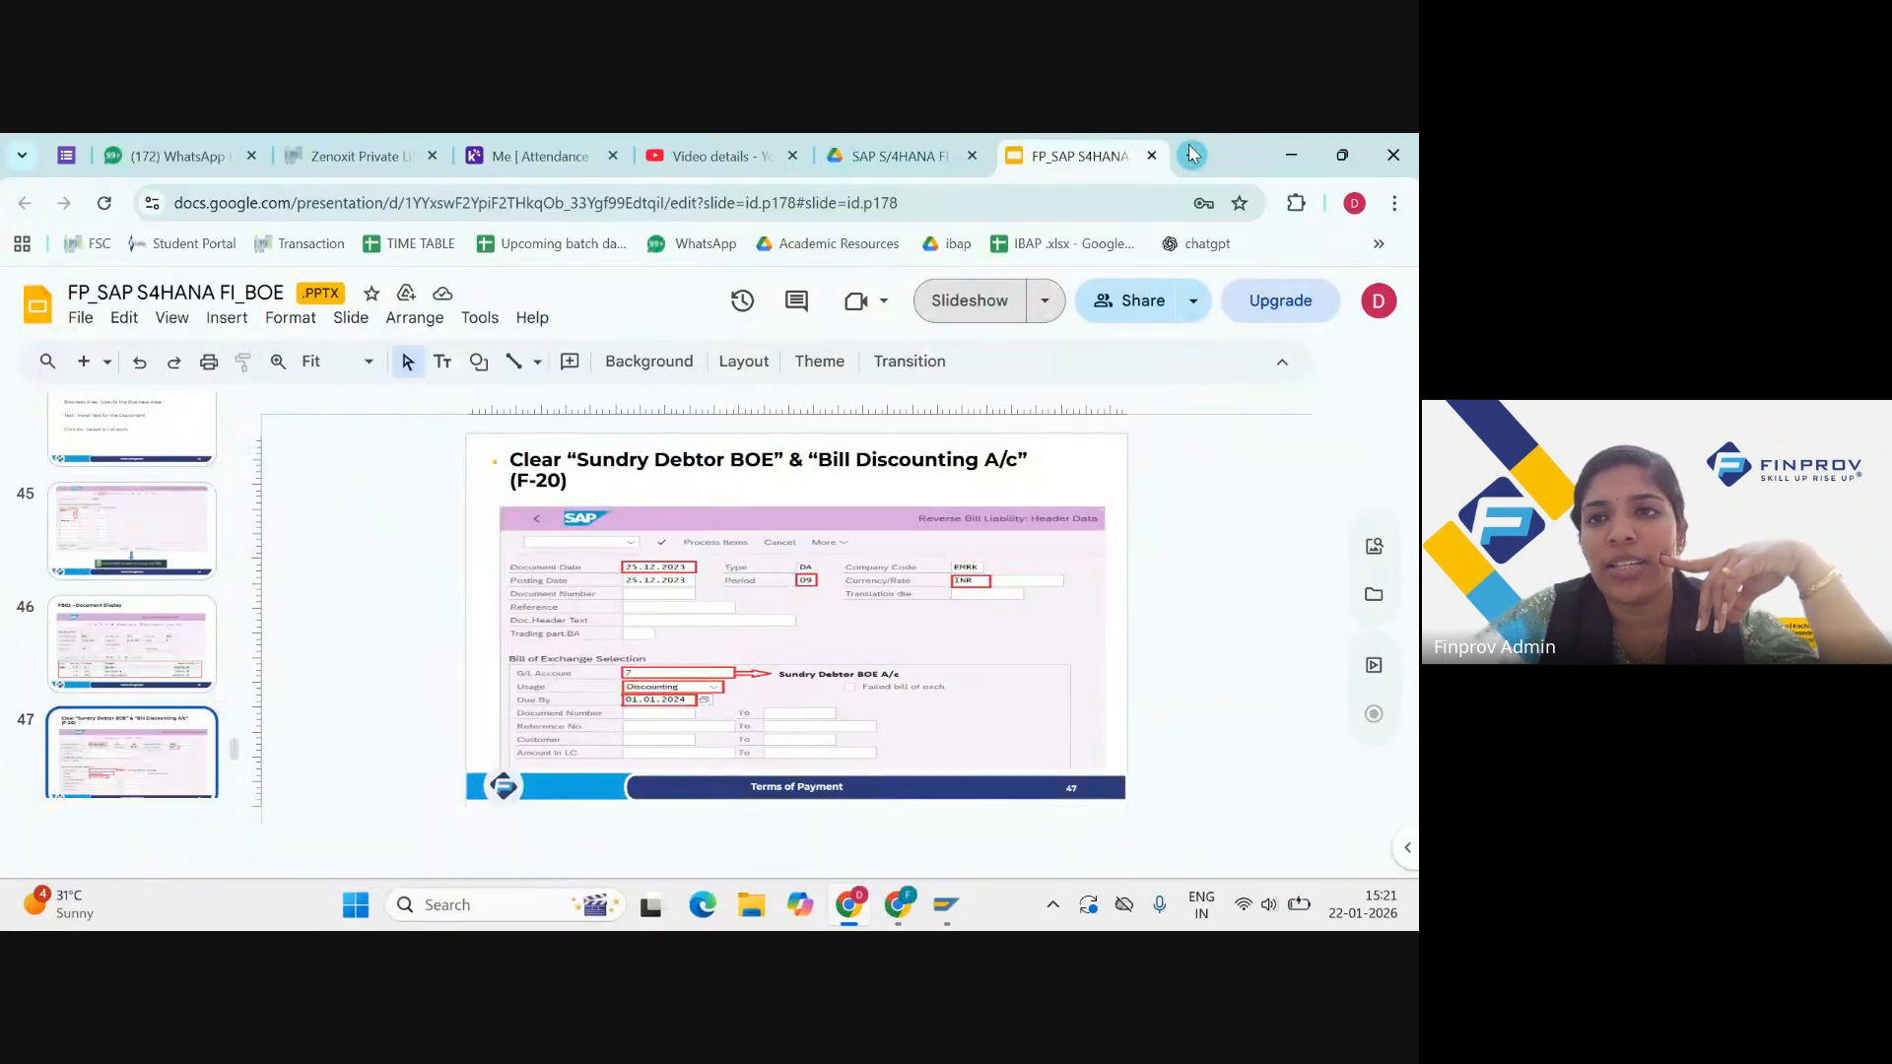
left_click(1192, 154)
left_click(1331, 308)
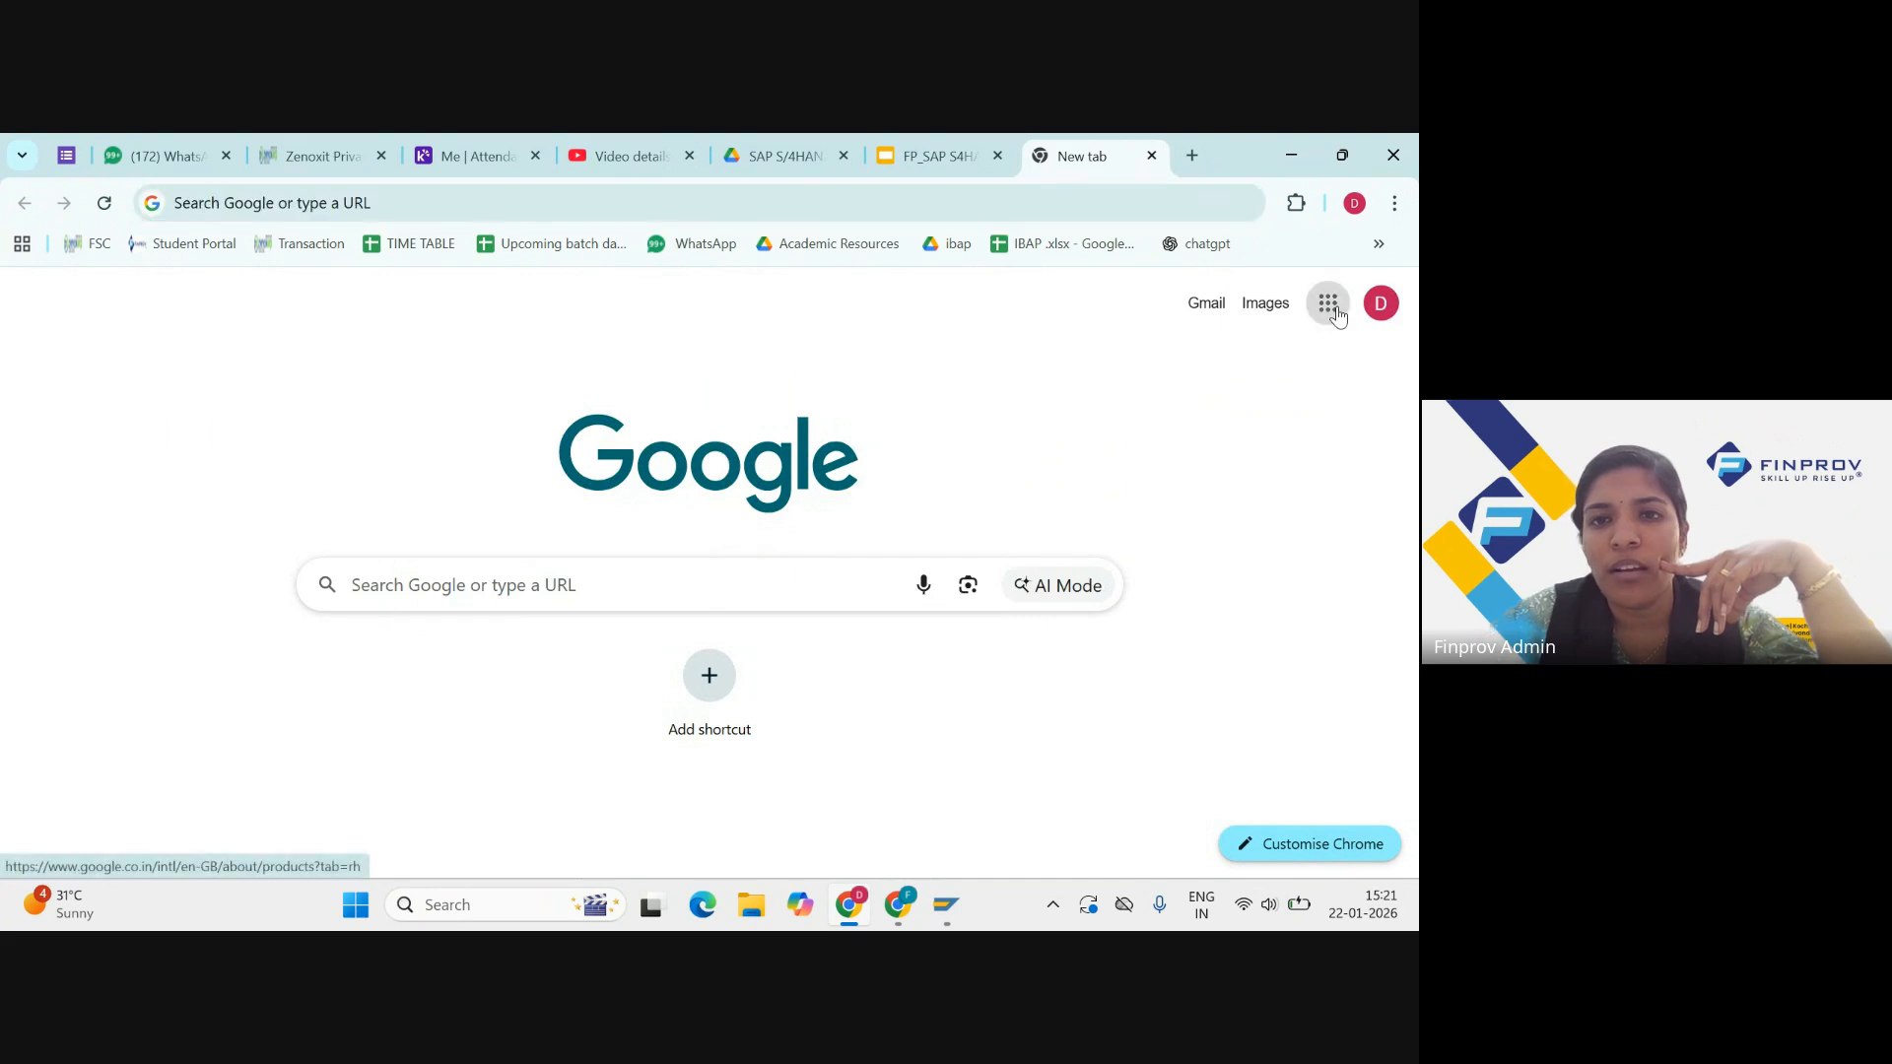
left_click(1128, 559)
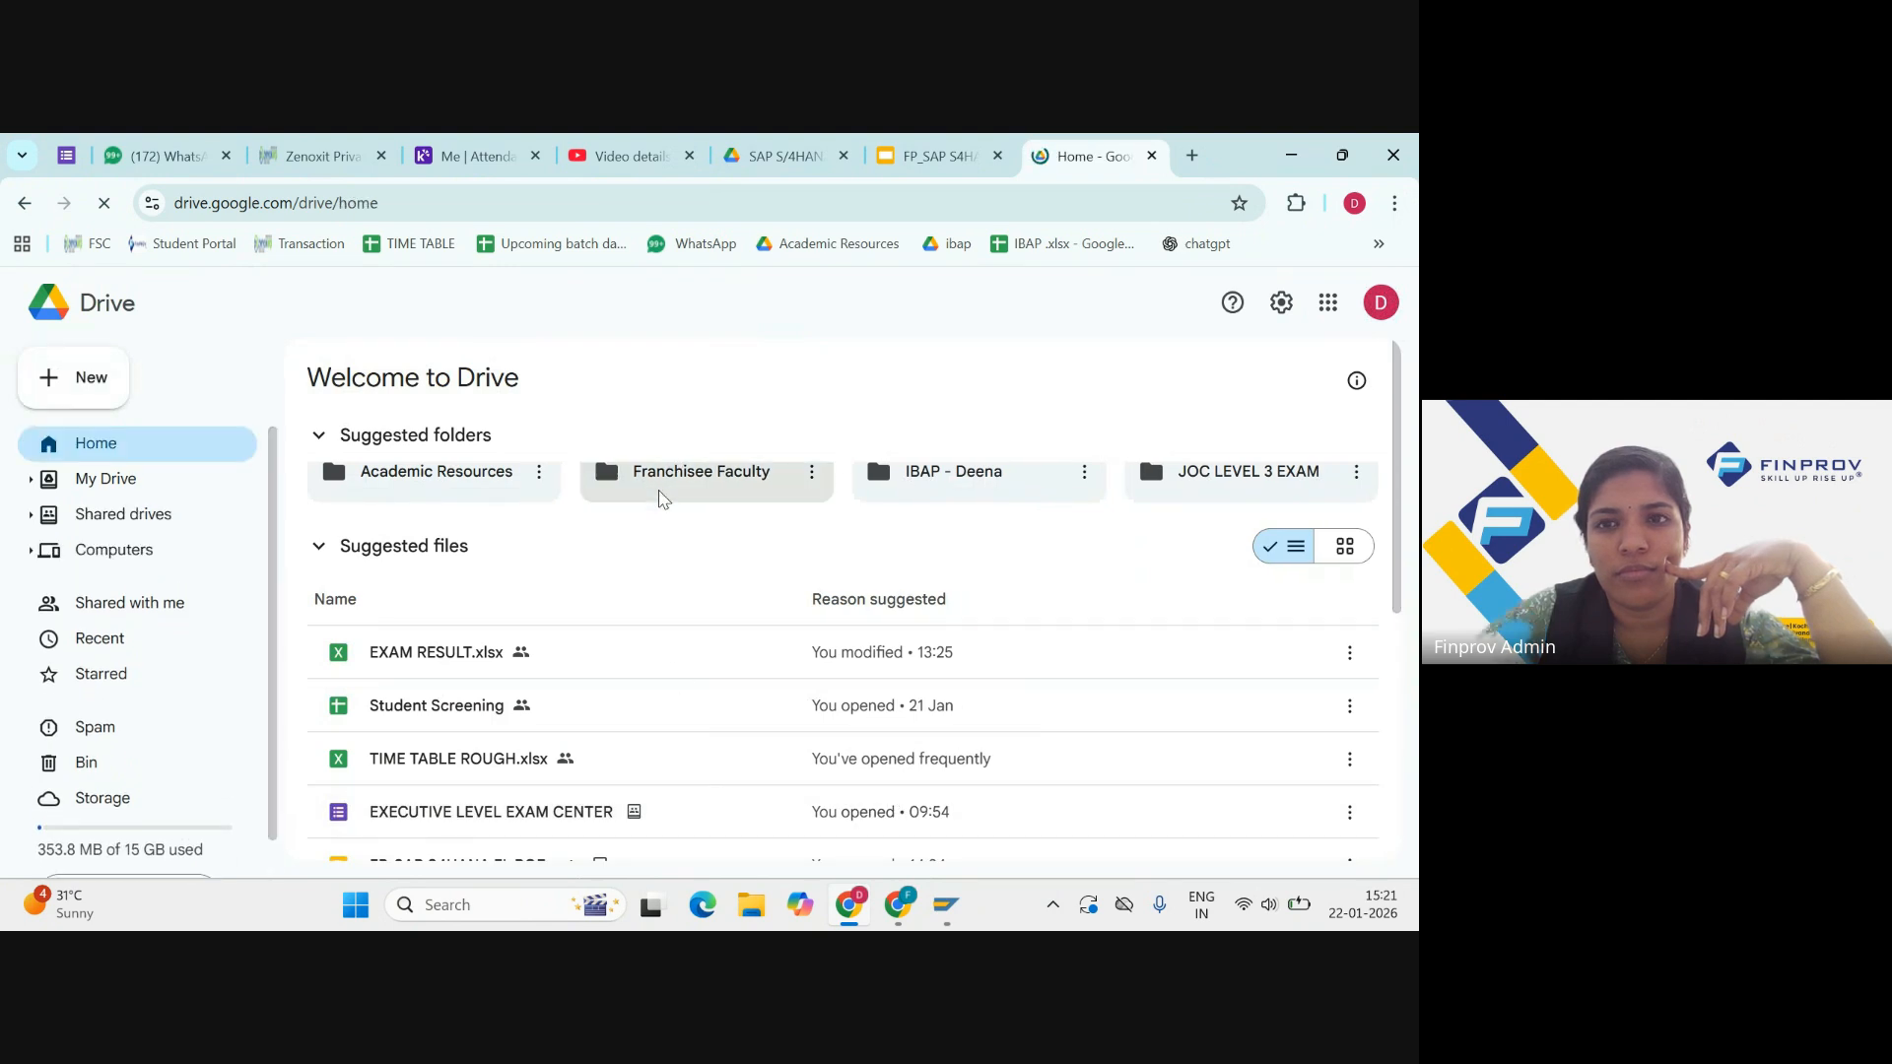
left_click(659, 497)
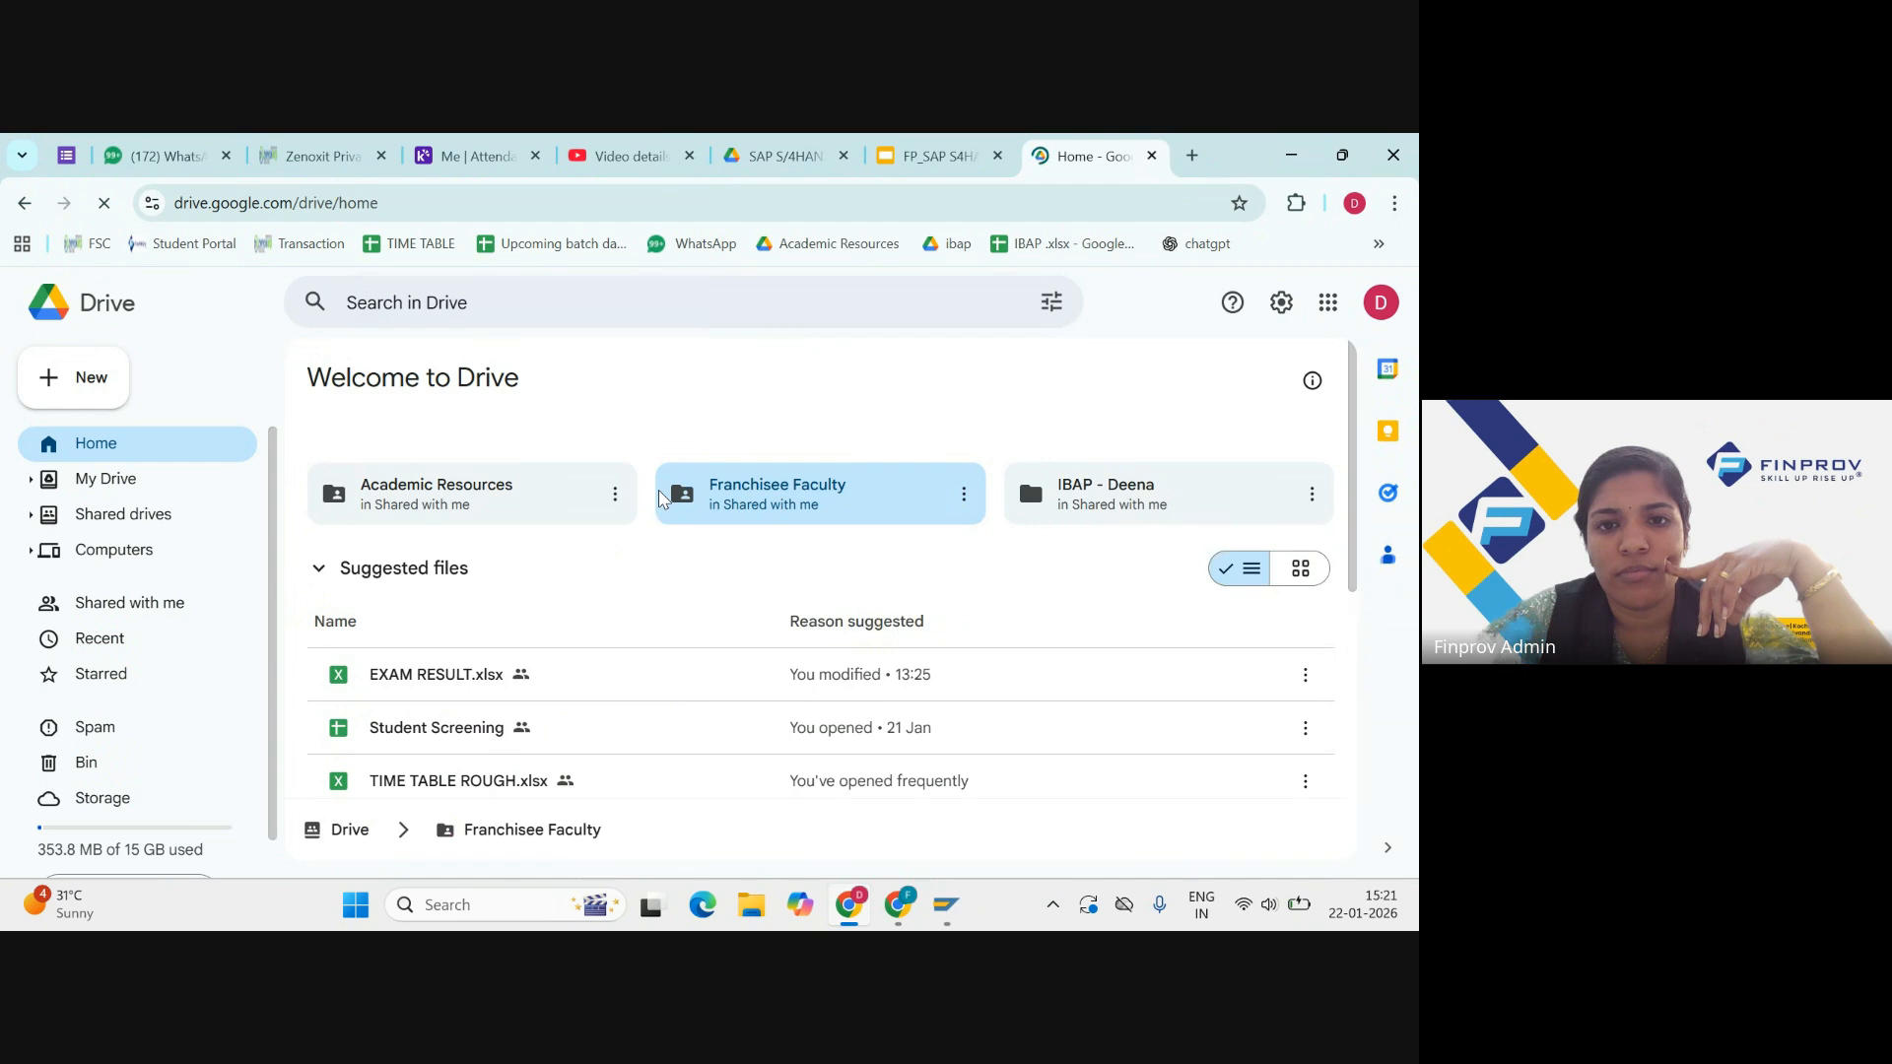
double_click(739, 509)
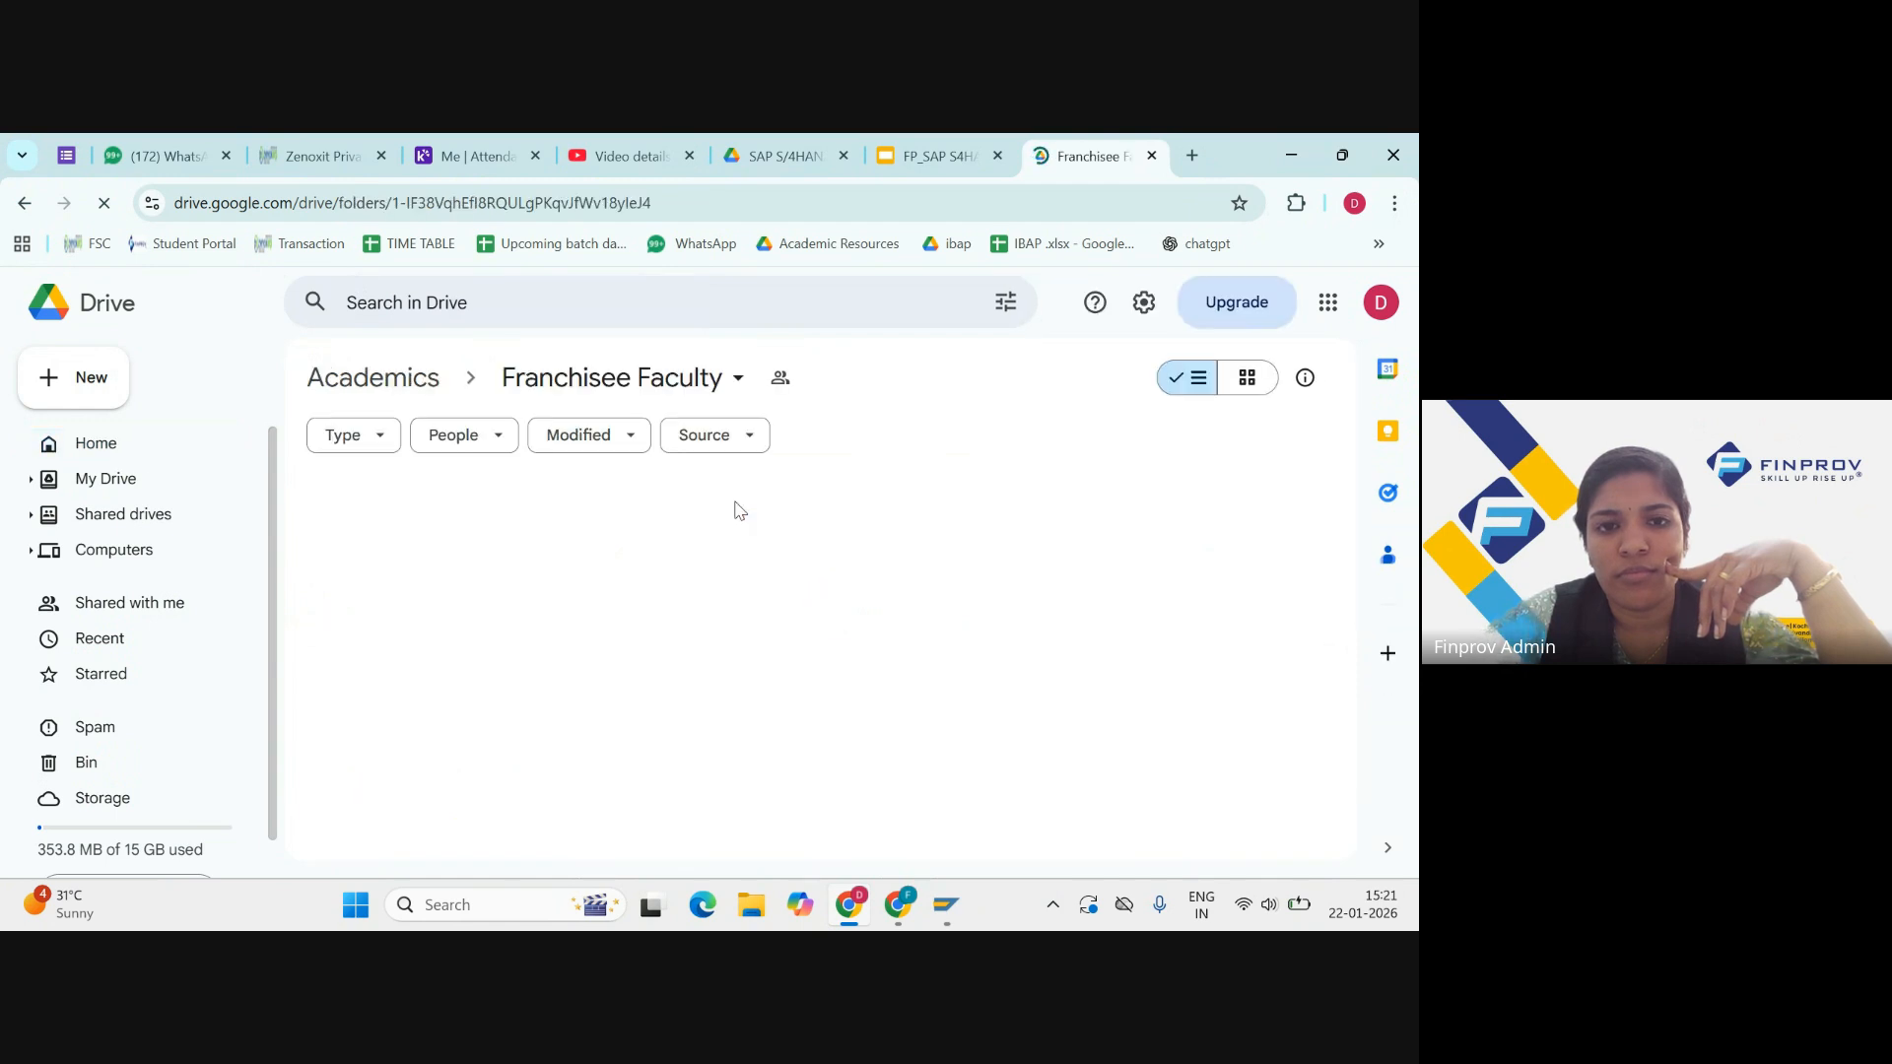
Step: Open the SAP S/4HANA FI folder and its SAP CASE STUDY subfolder
scroll(676, 671, "down", 4)
scroll(676, 670, "down", 8)
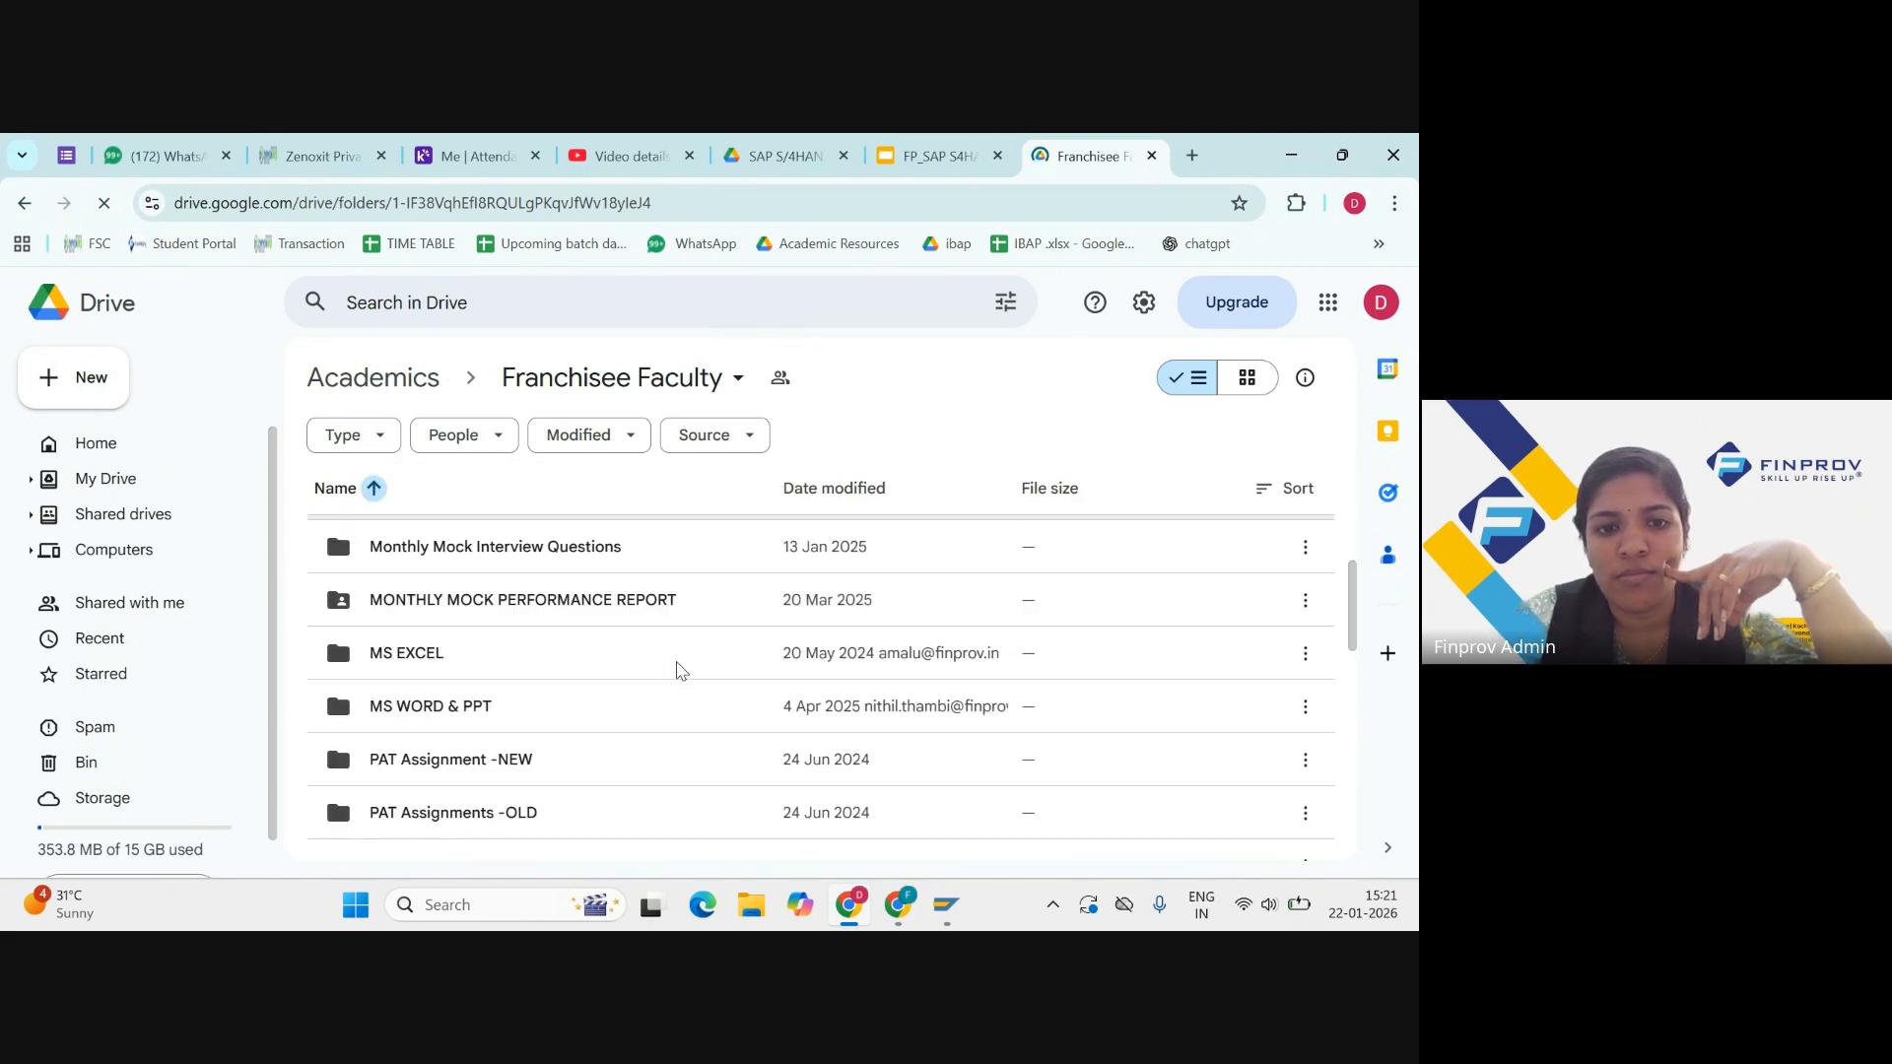
scroll(678, 670, "up", 1)
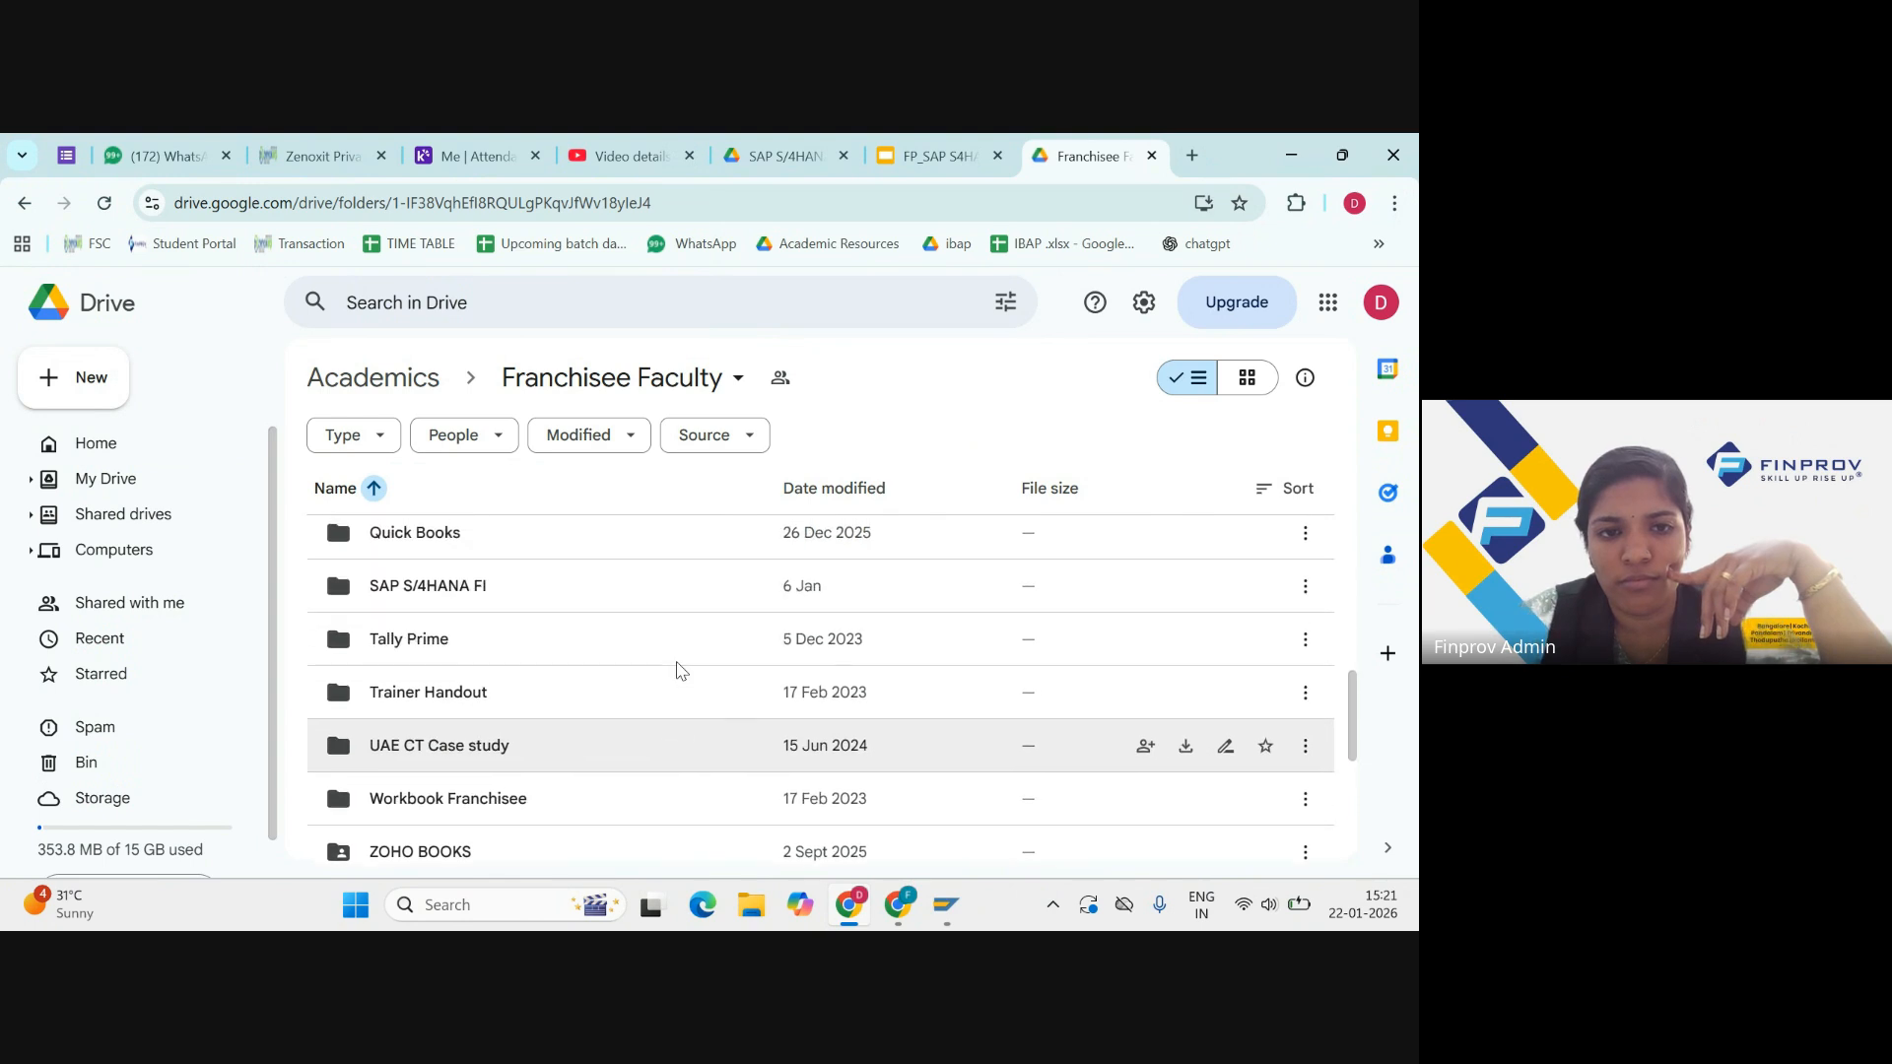
double_click(689, 586)
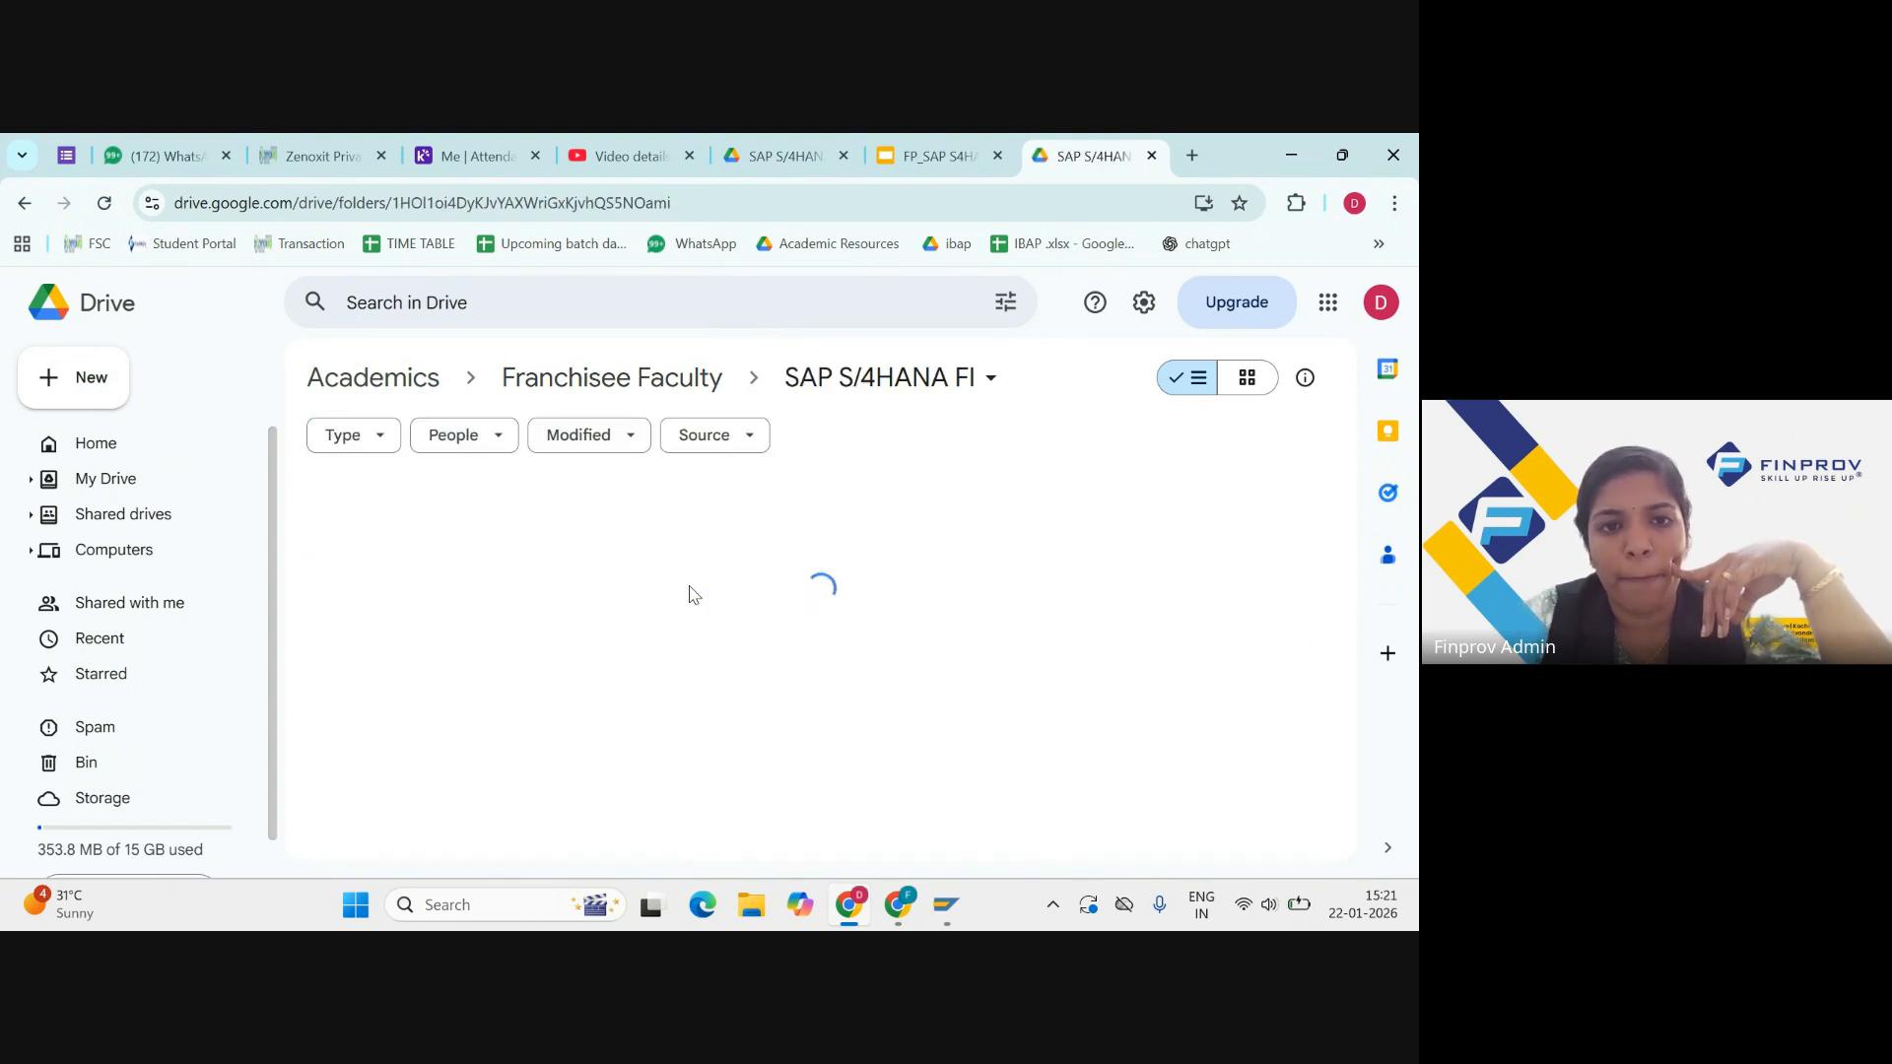
double_click(694, 543)
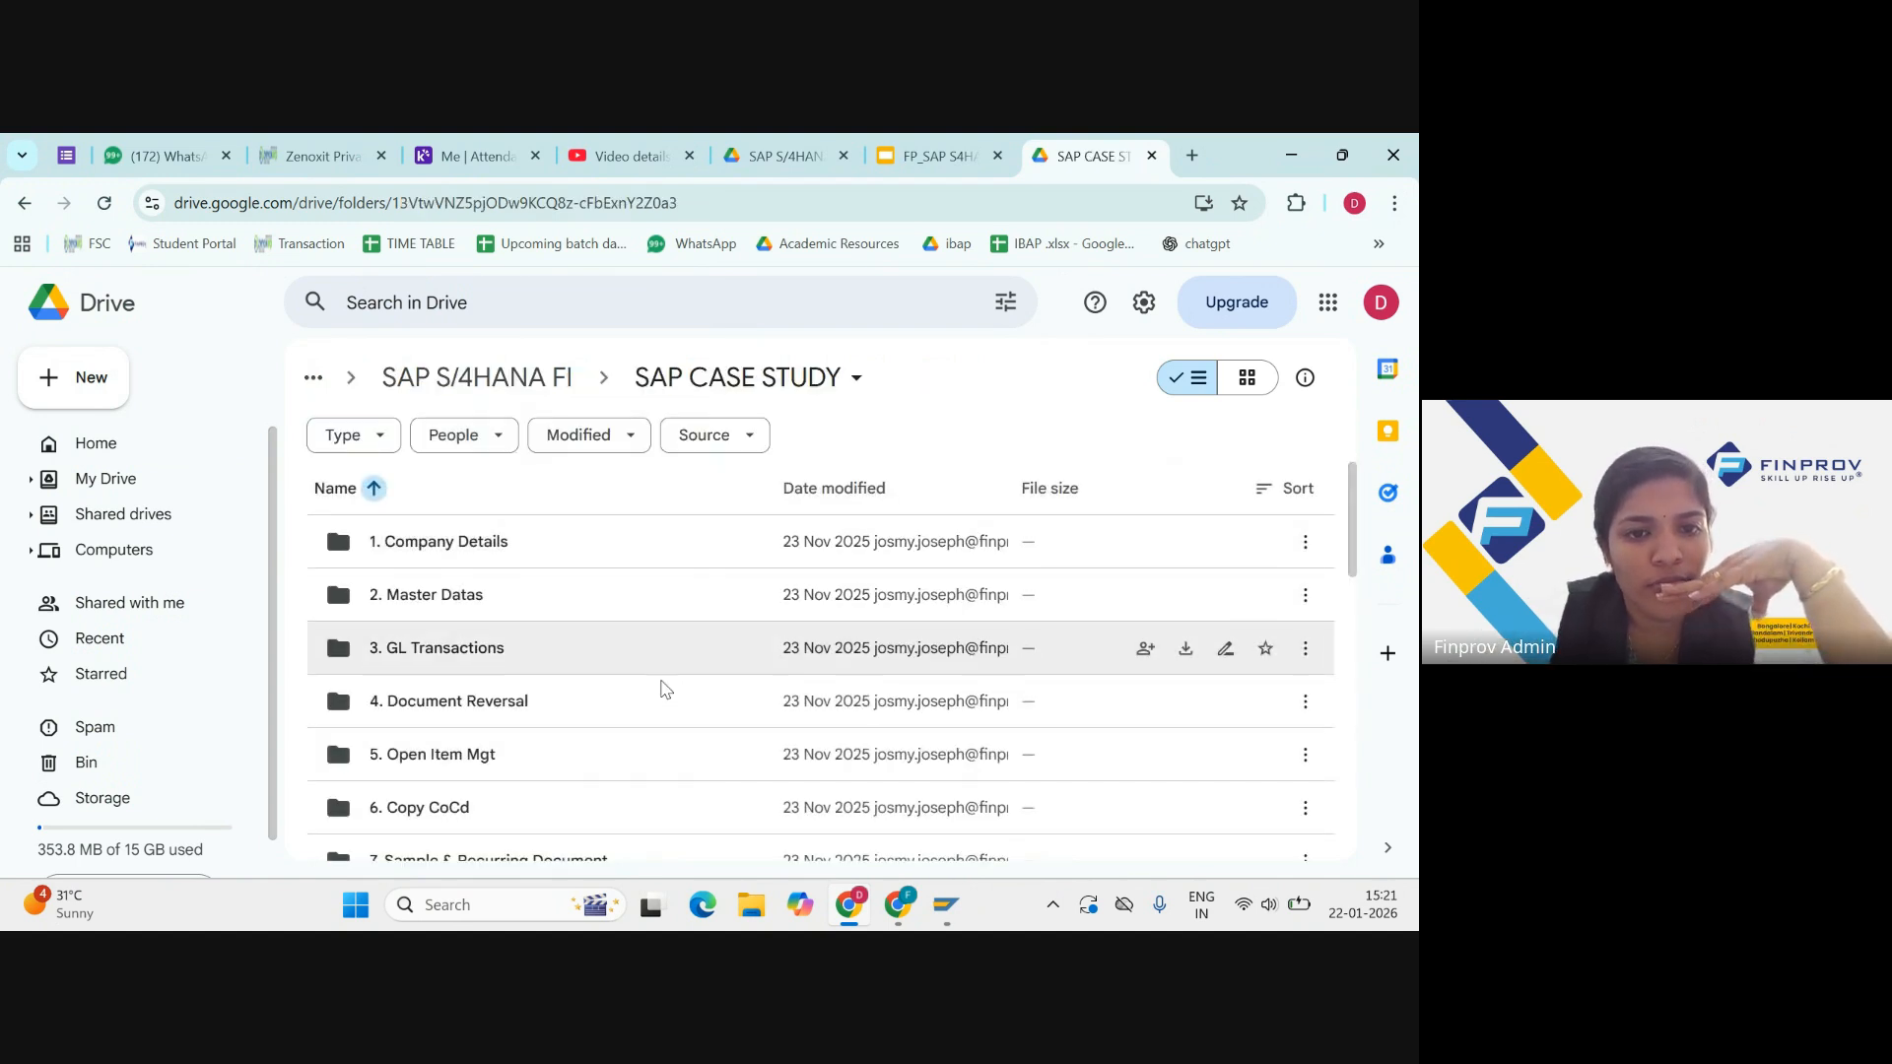
Step: Open the 21. Bill of Exchange case study folder and preview Case 1.pdf
scroll(660, 713, "down", 5)
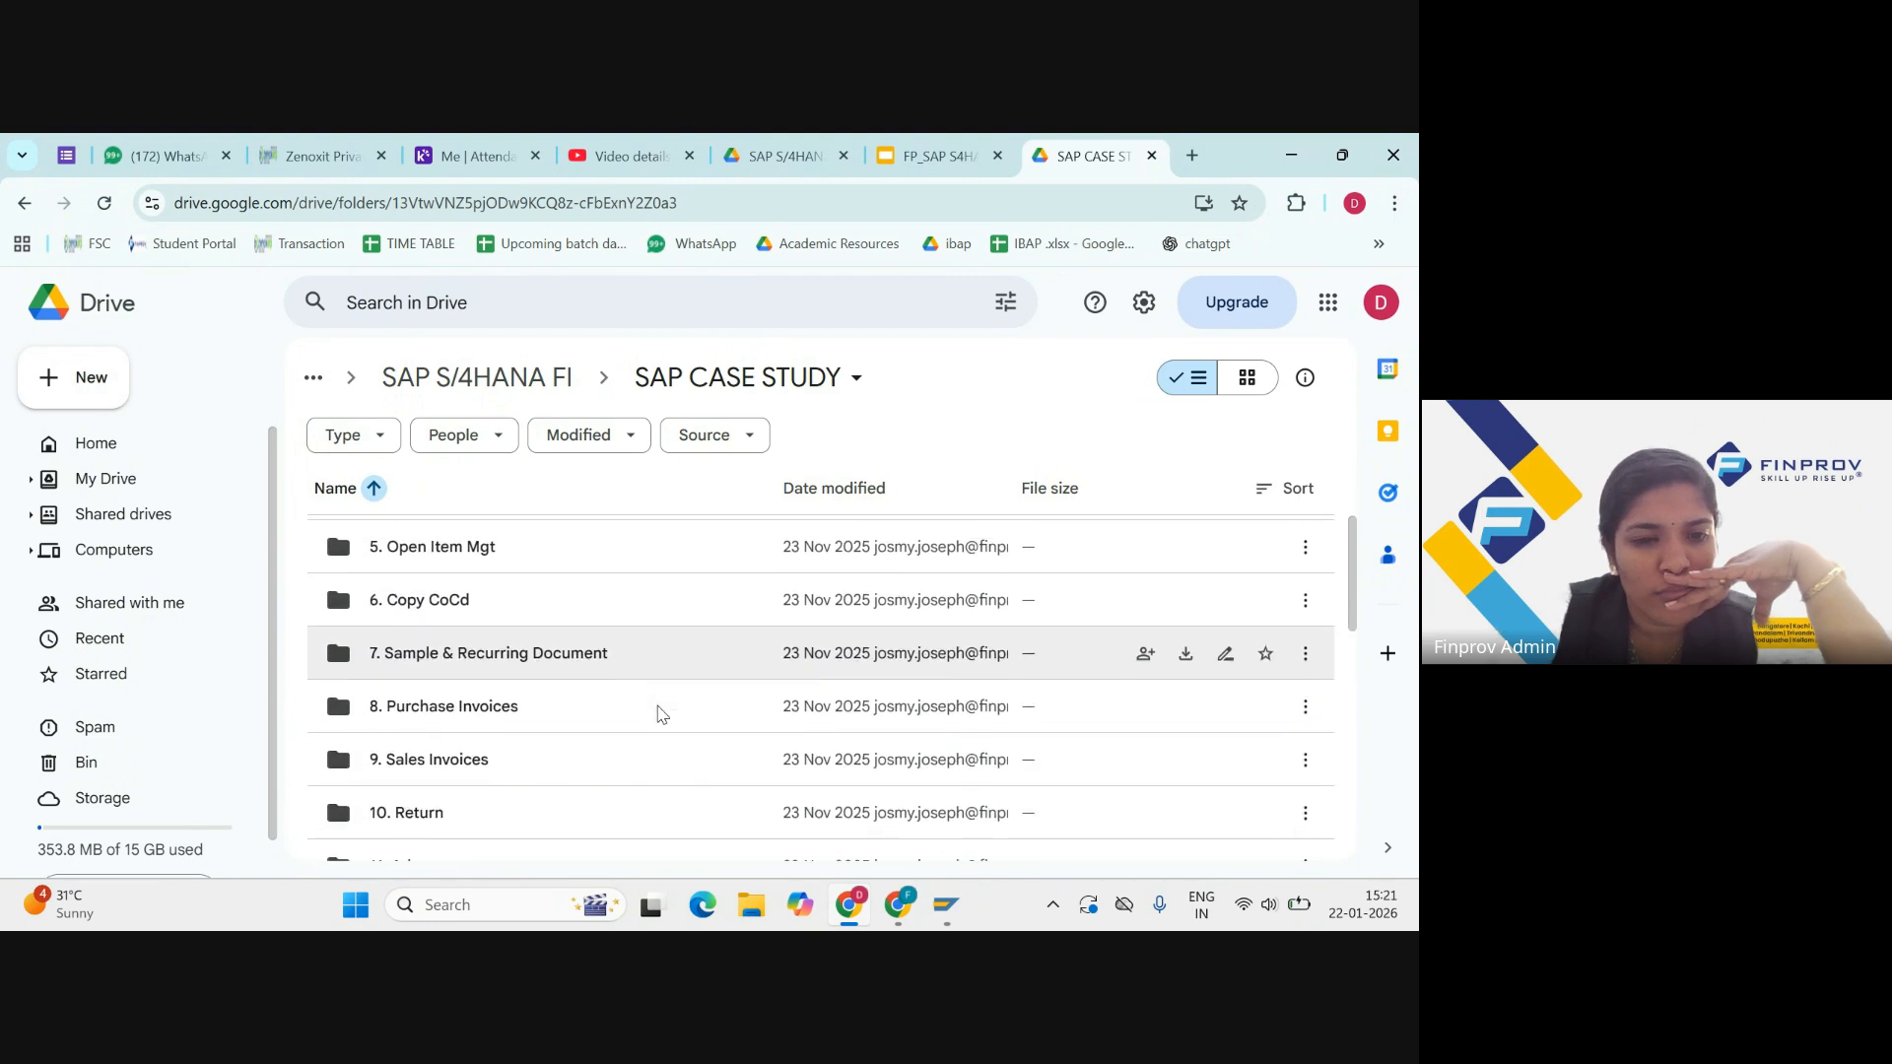
scroll(660, 713, "down", 4)
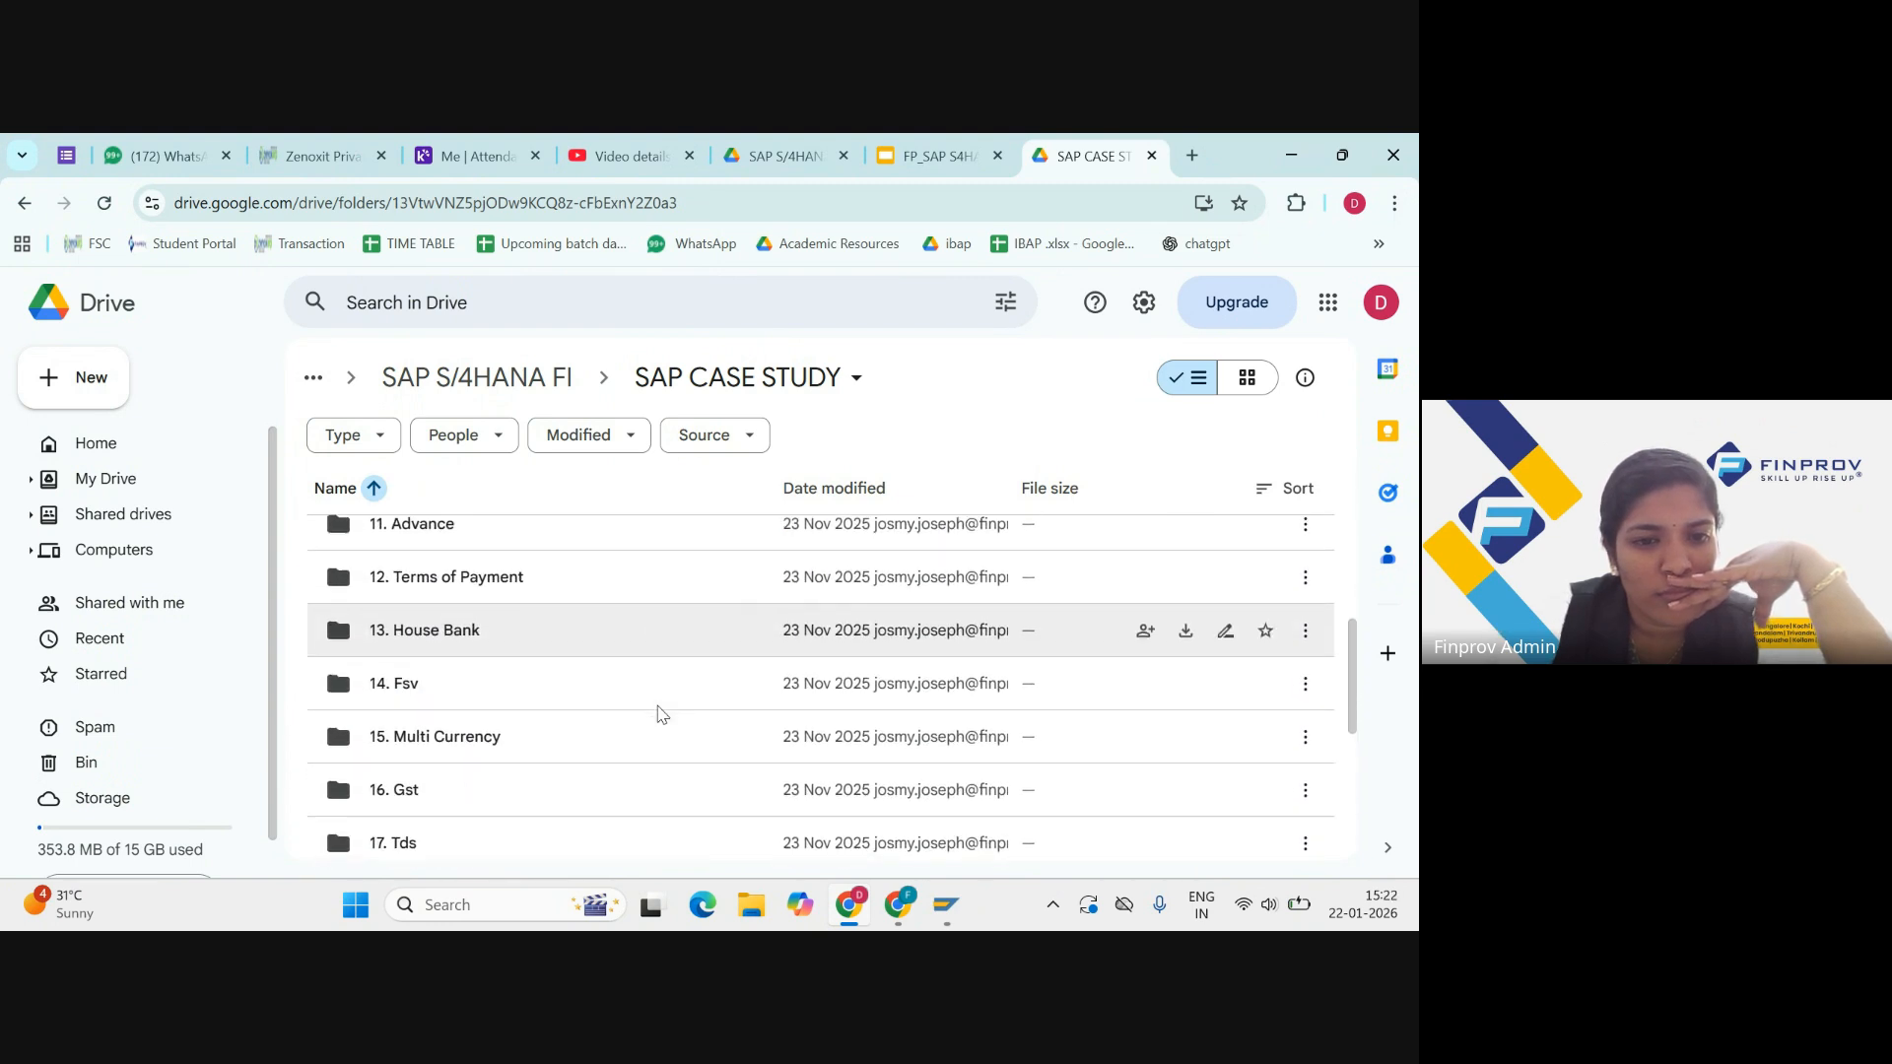
scroll(660, 714, "down", 4)
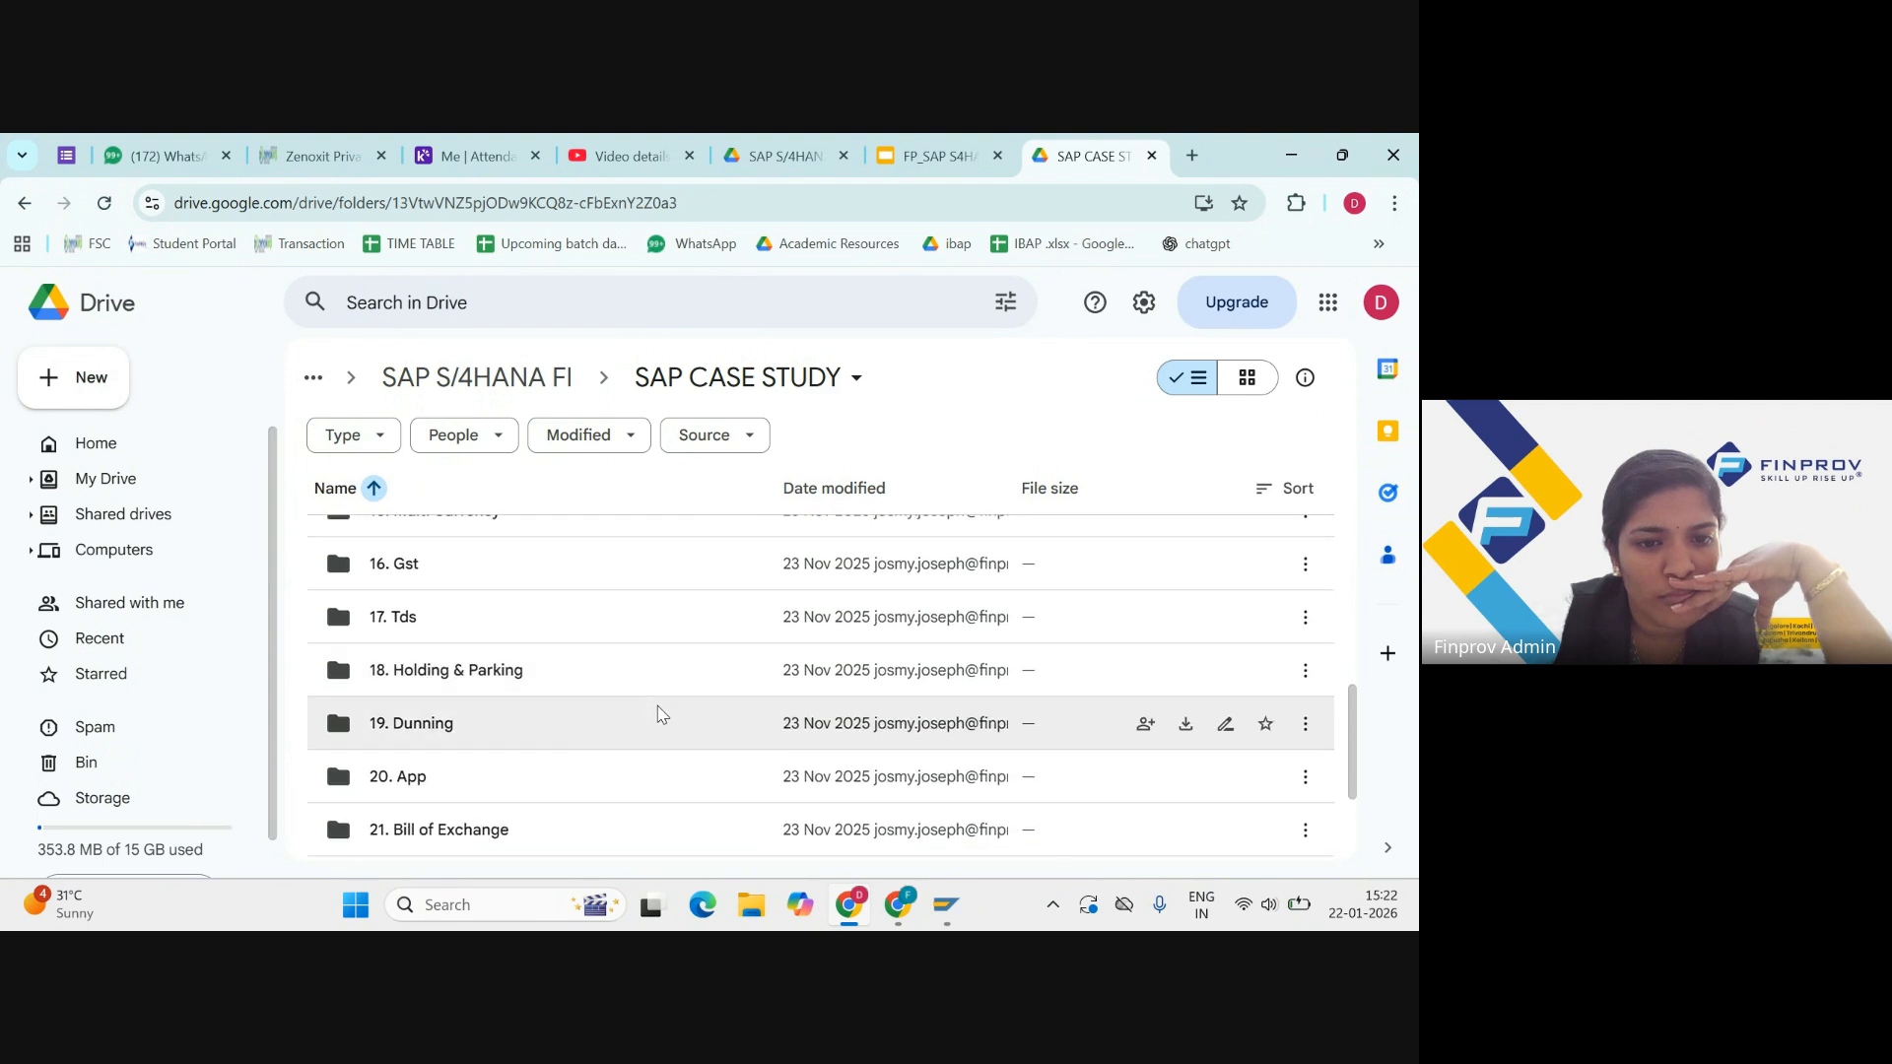
double_click(655, 749)
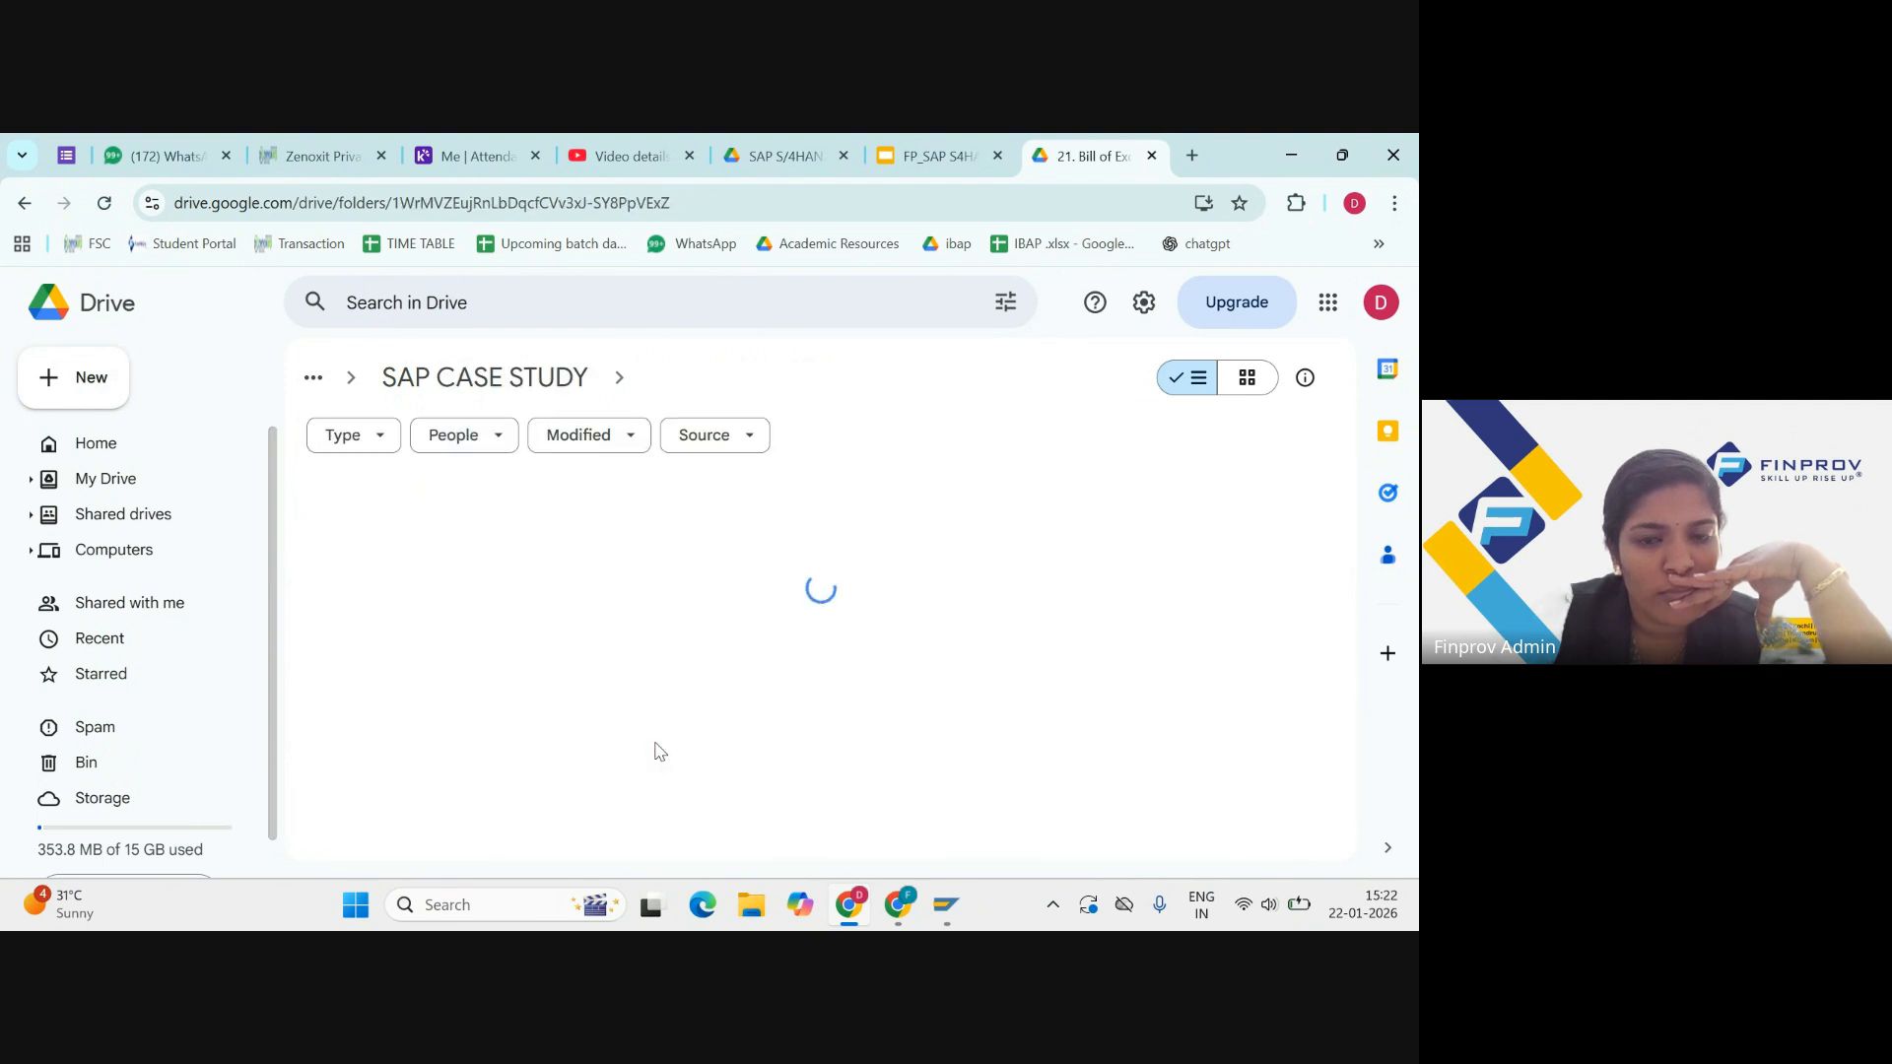
double_click(662, 539)
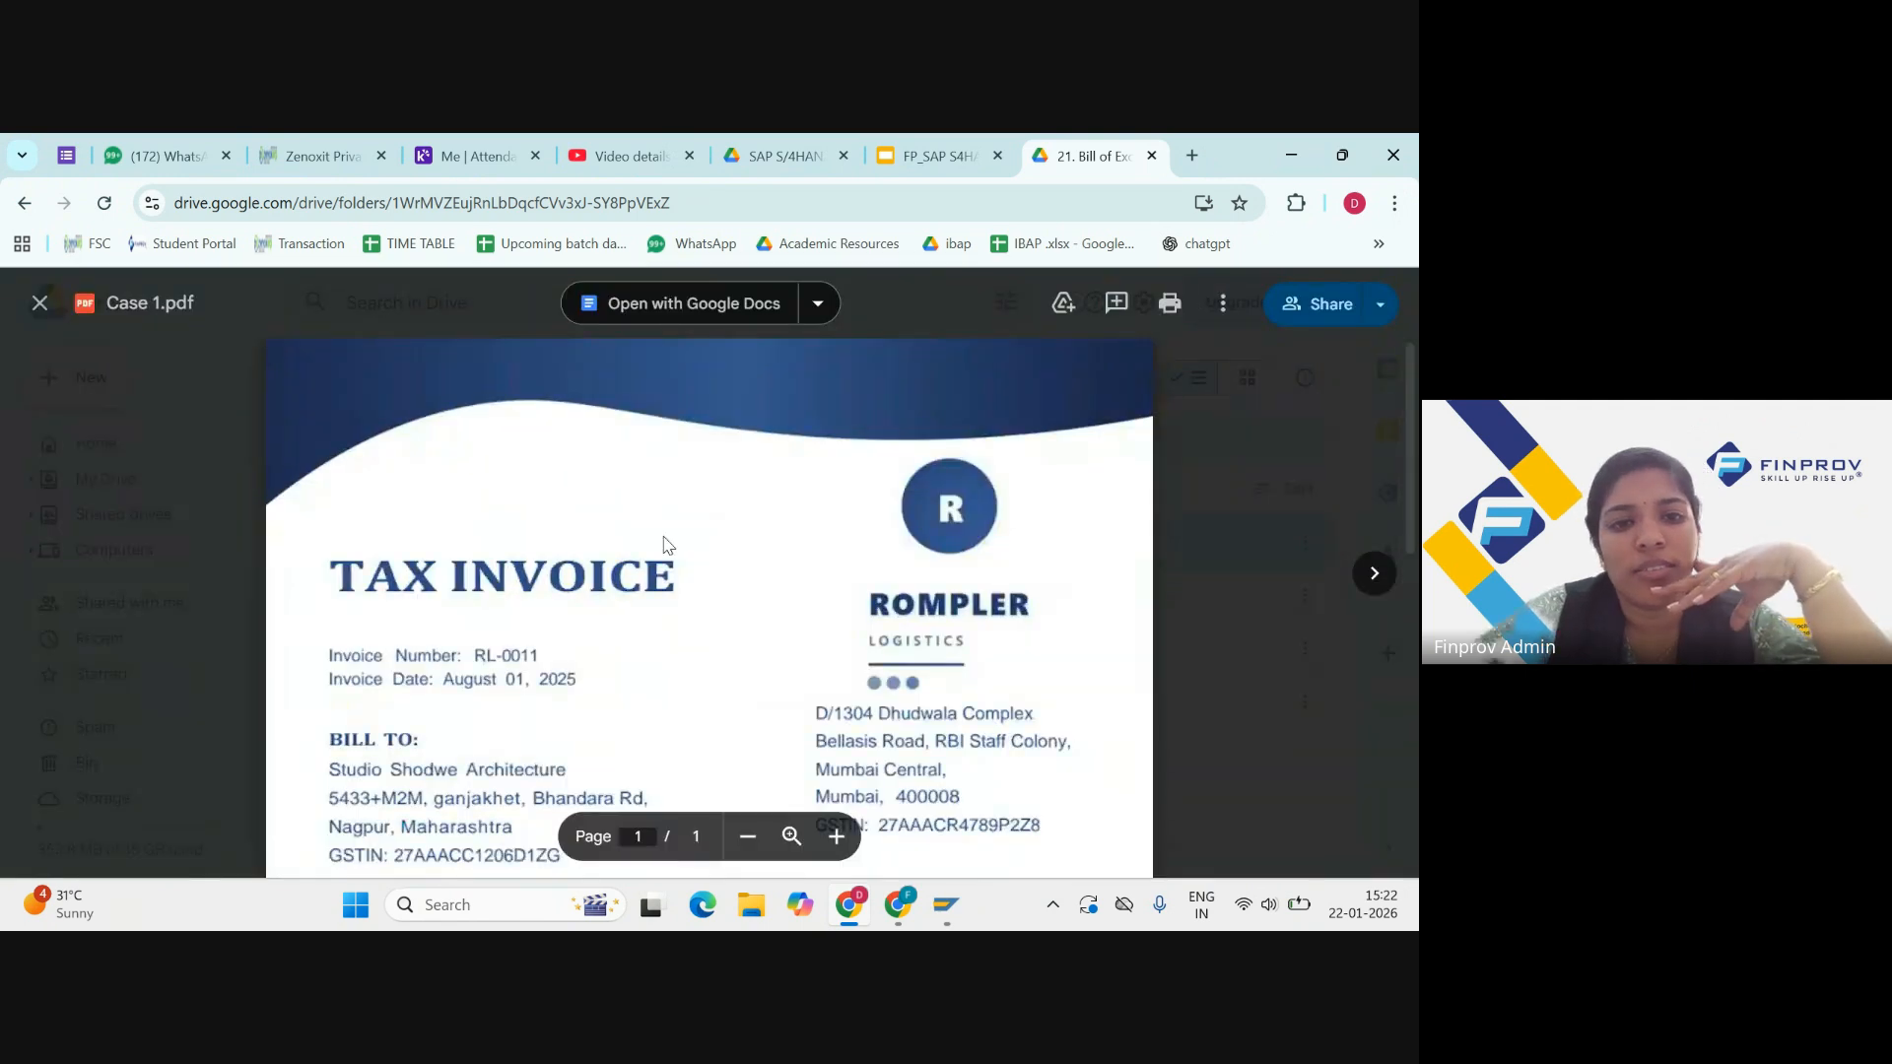
Step: Examine the Rompler Logistics tax invoice in Case 1.pdf, including its billing details, service items and GST rates
scroll(663, 536, "down", 3)
scroll(665, 536, "down", 5)
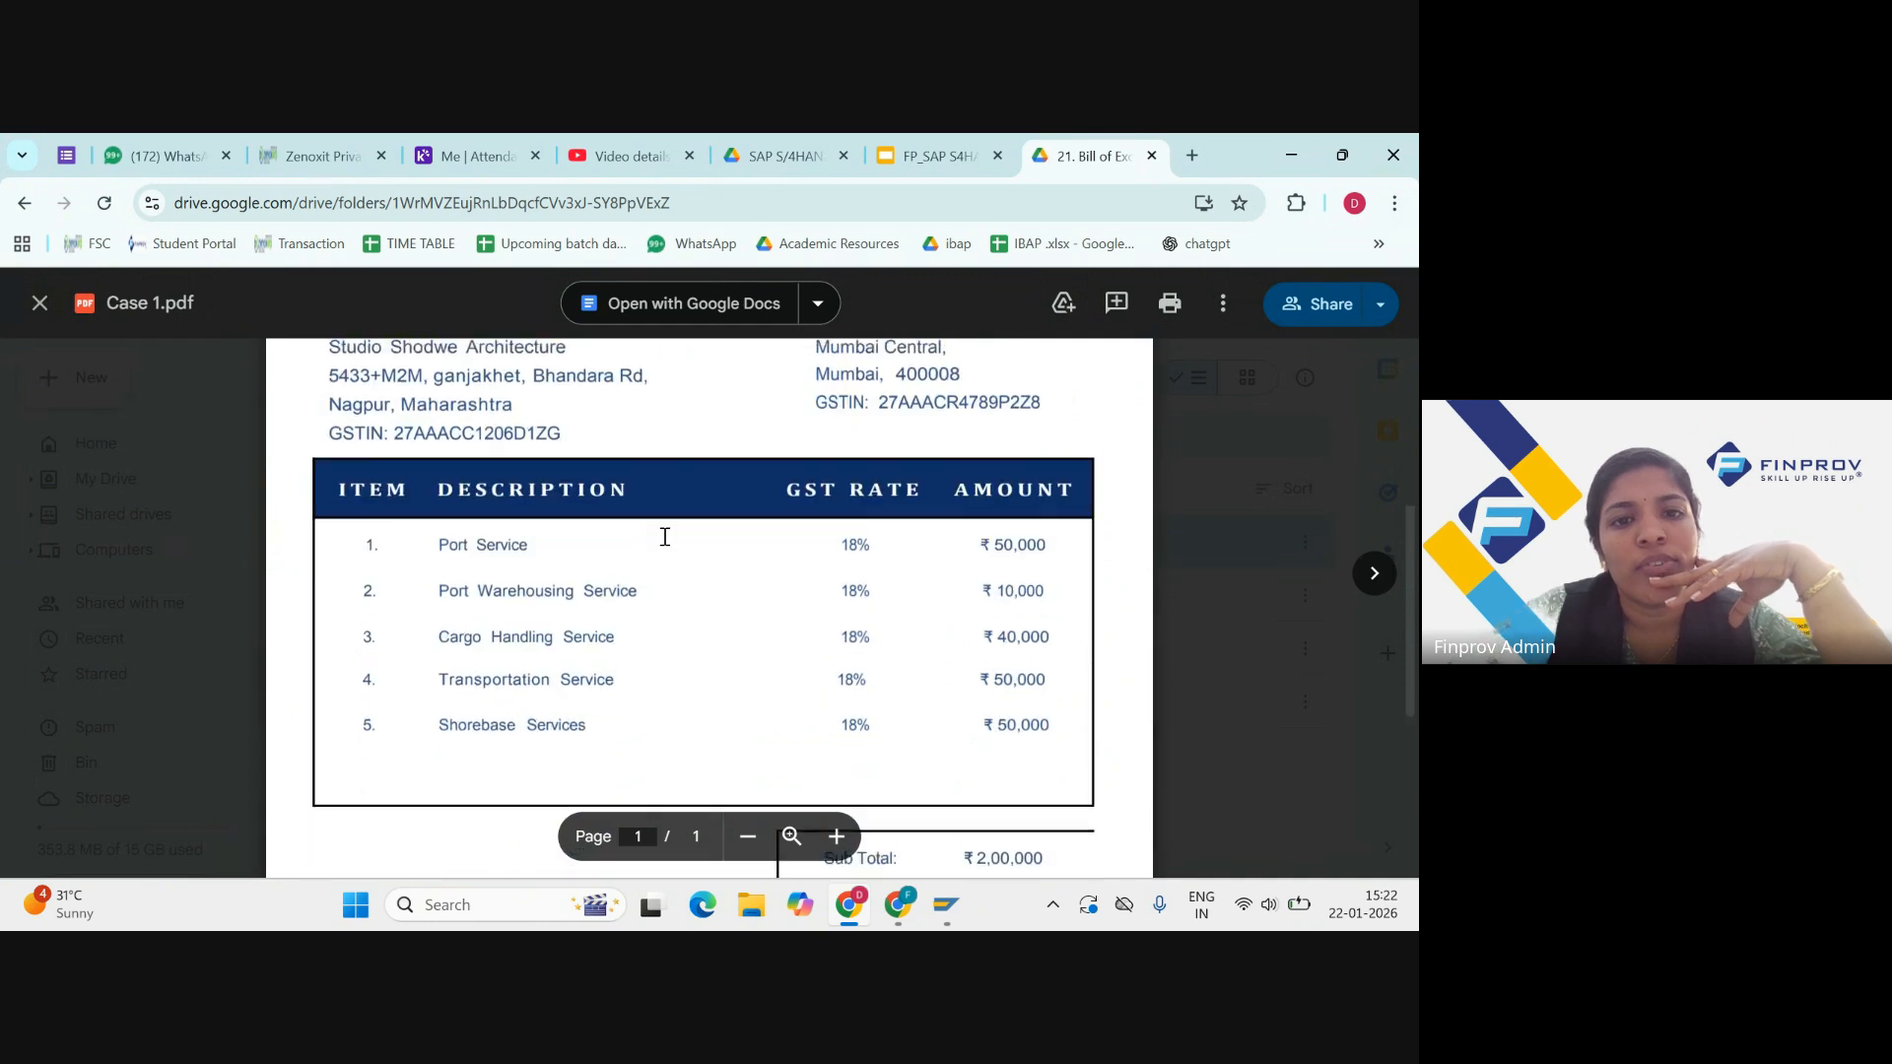
scroll(666, 536, "up", 10)
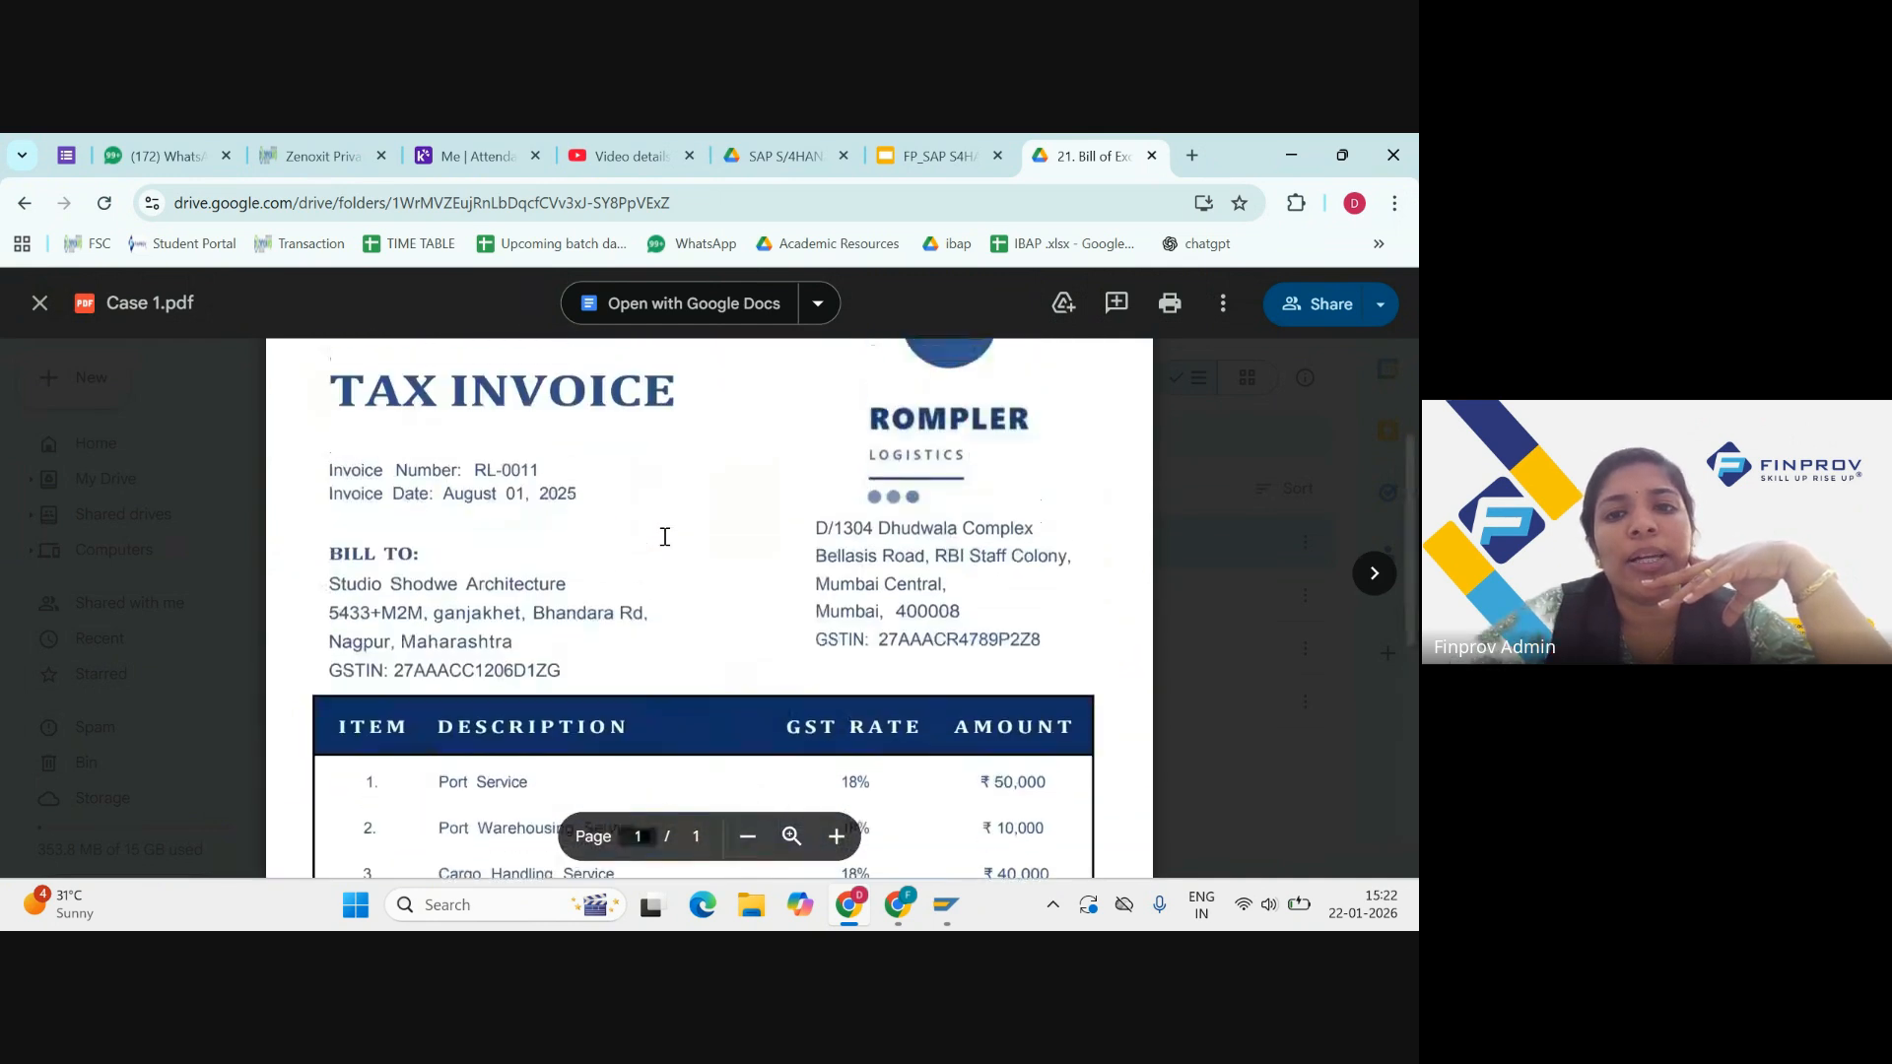
scroll(665, 536, "down", 3)
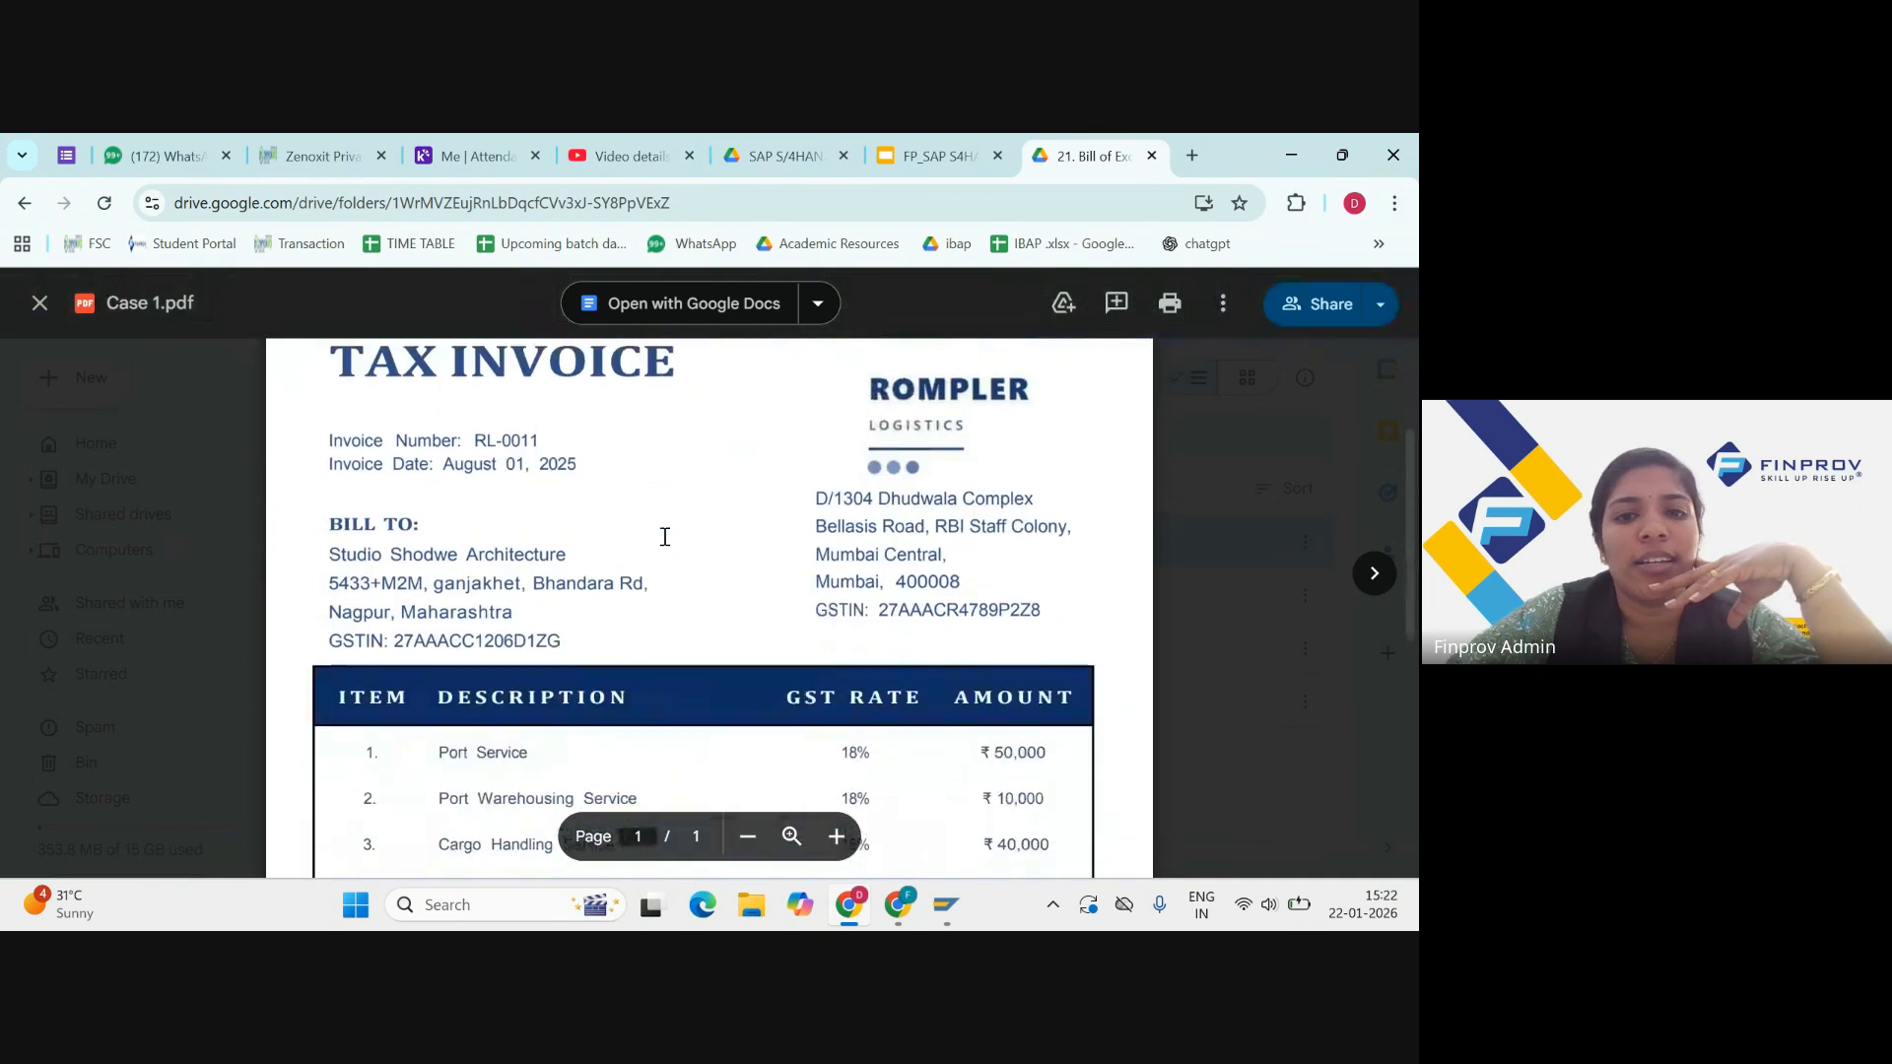
scroll(665, 536, "down", 5)
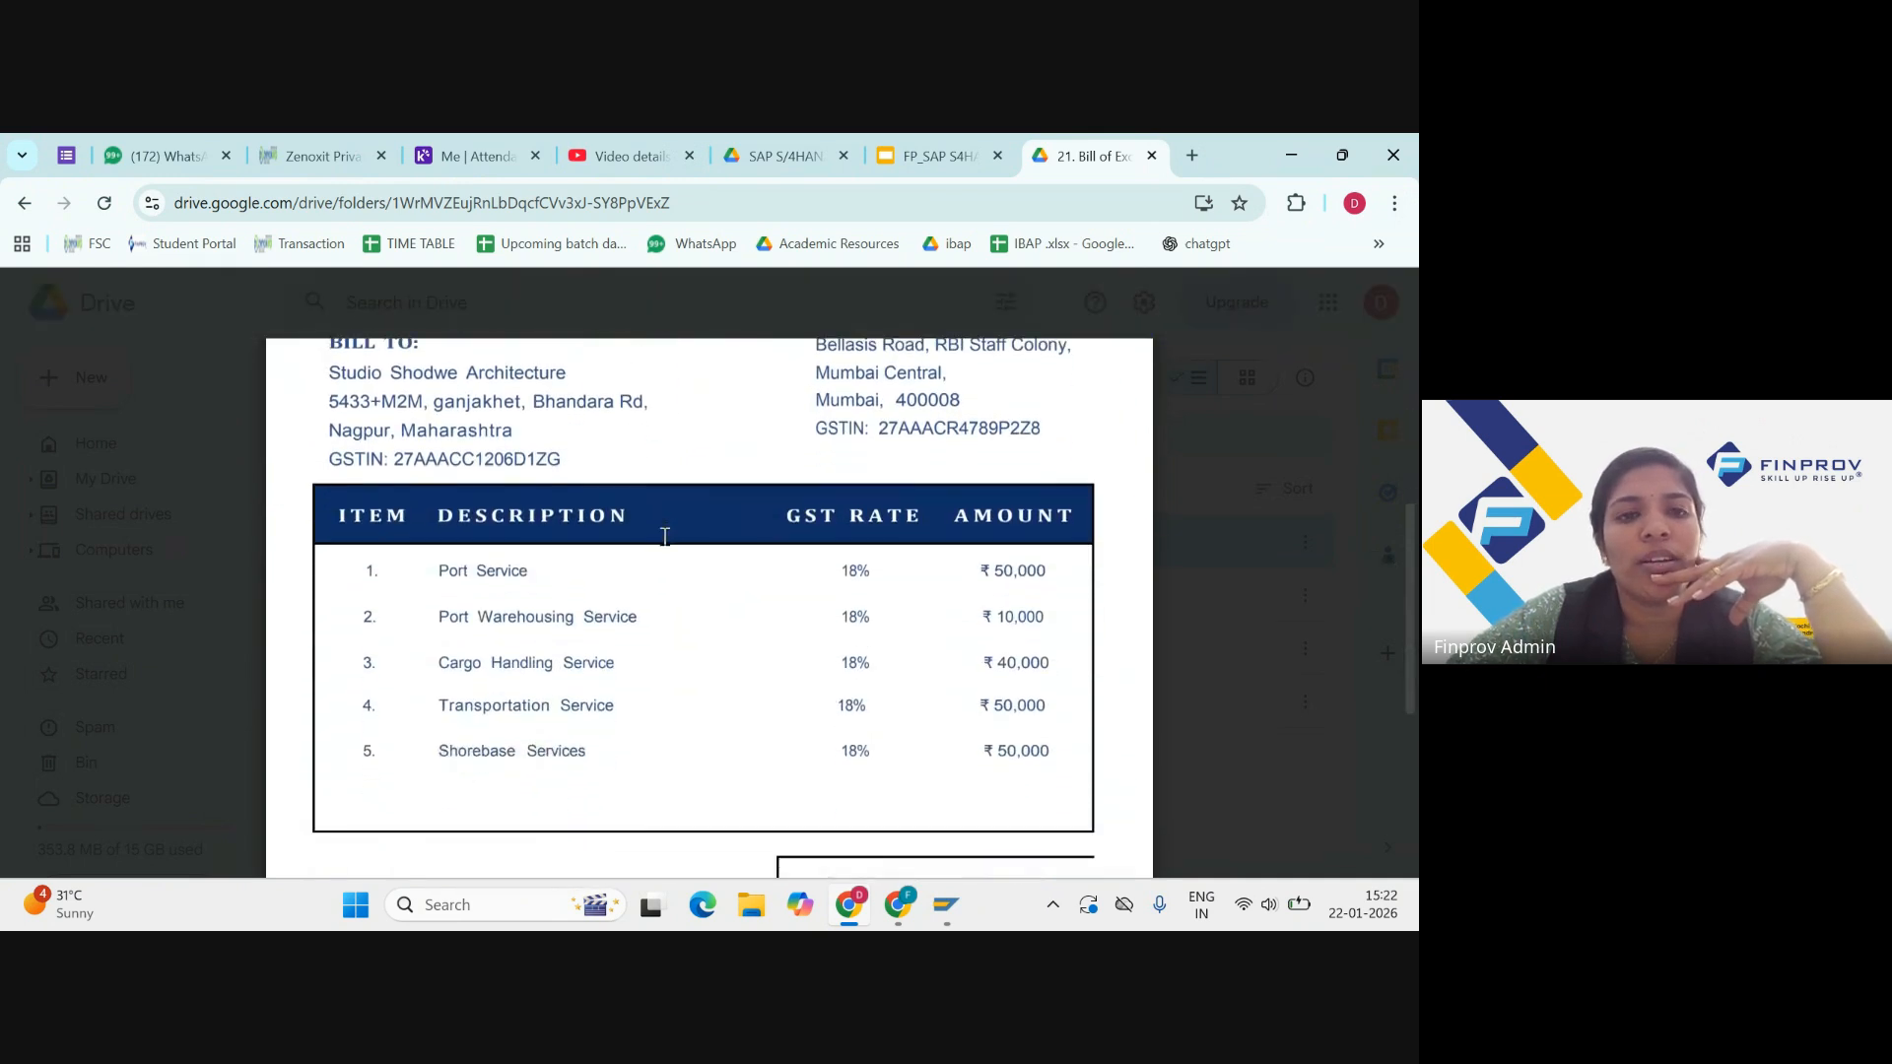
scroll(665, 536, "up", 9)
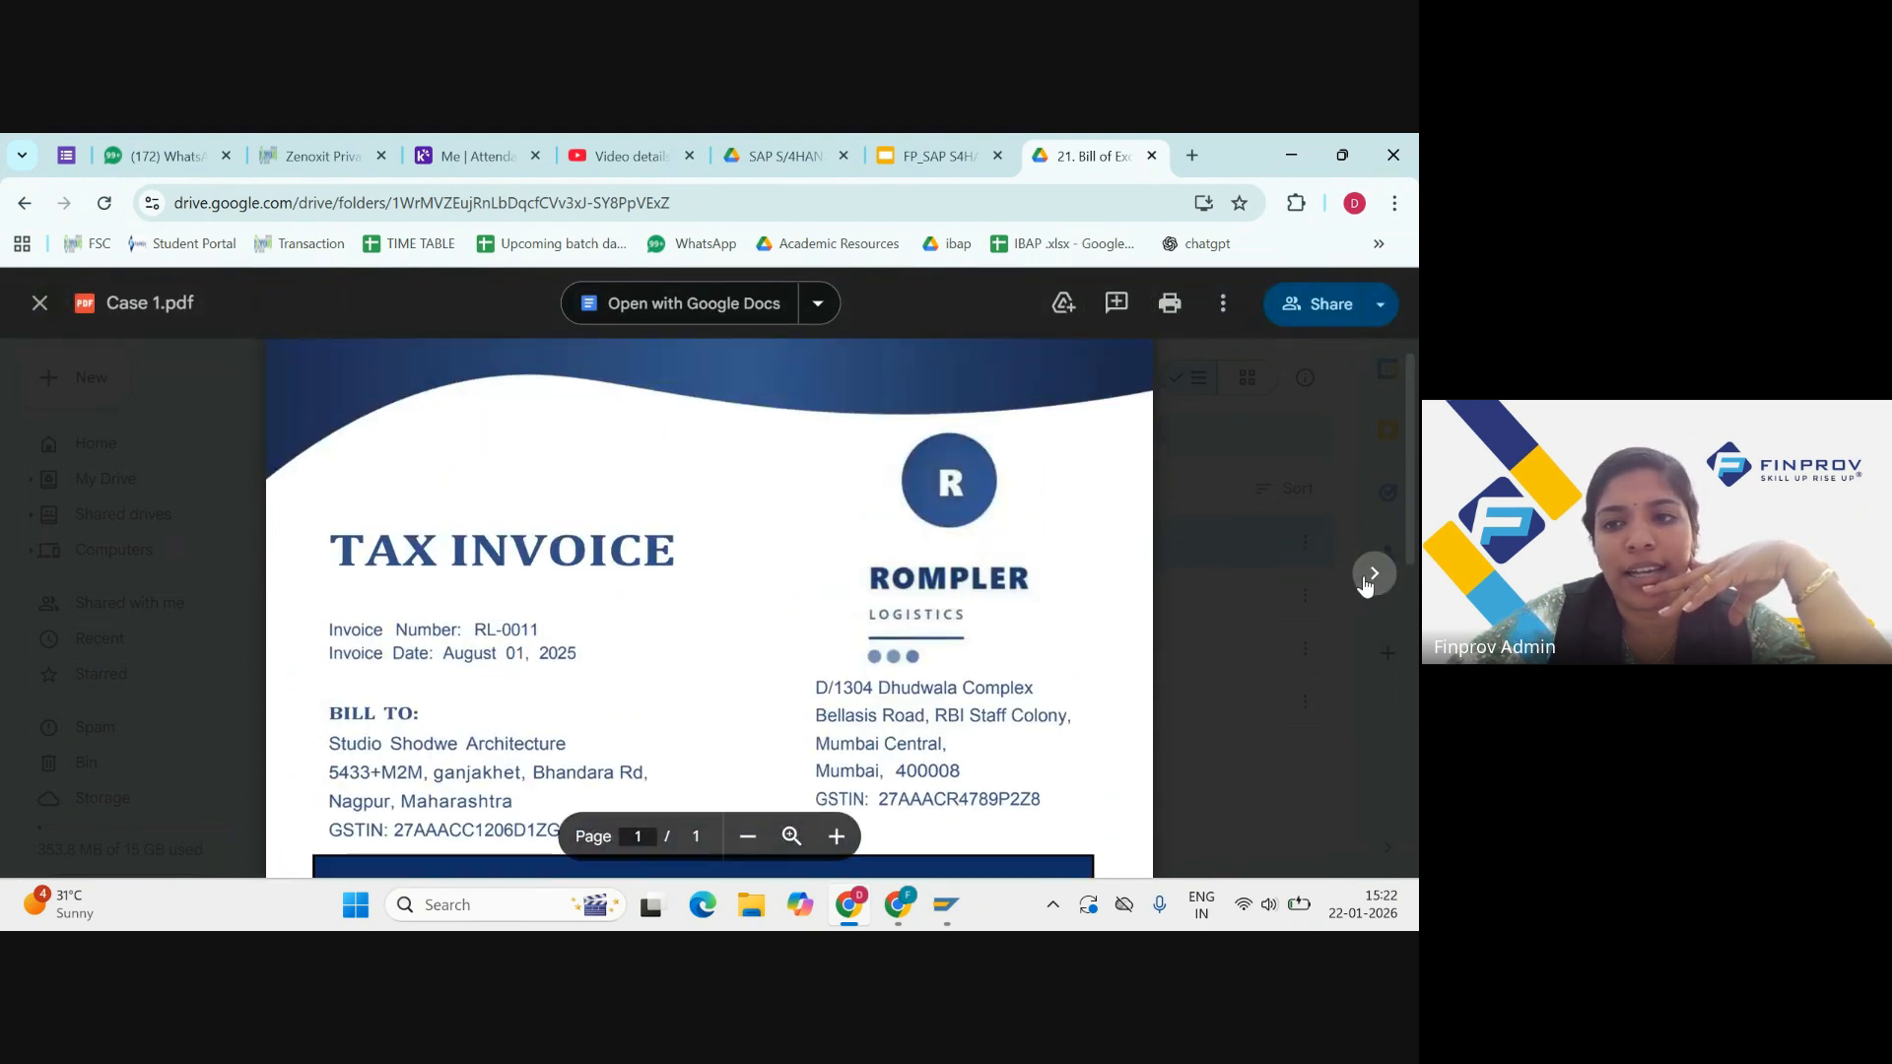
Step: Preview Case 2.pdf and read the bill of exchange's drawer, amount, drawee and issue details
left_click(1373, 574)
scroll(1011, 563, "down", 2)
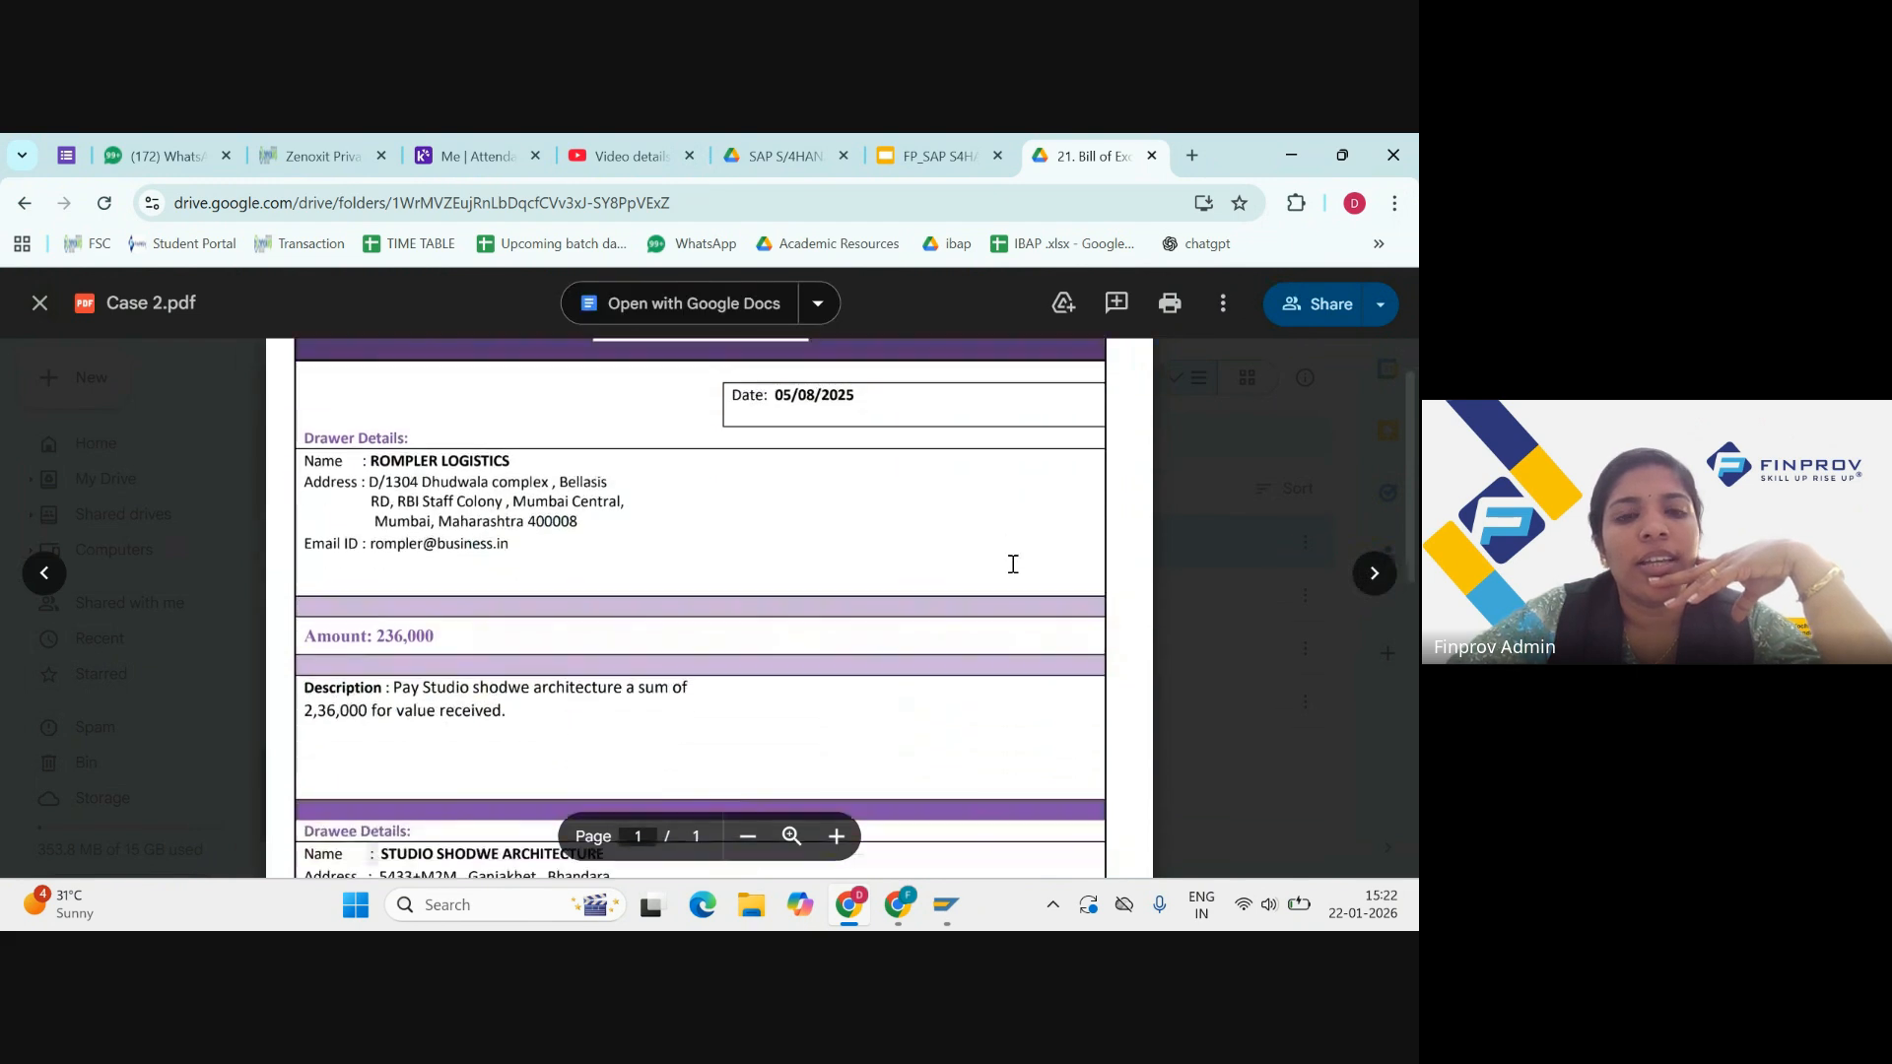
scroll(1013, 563, "down", 1)
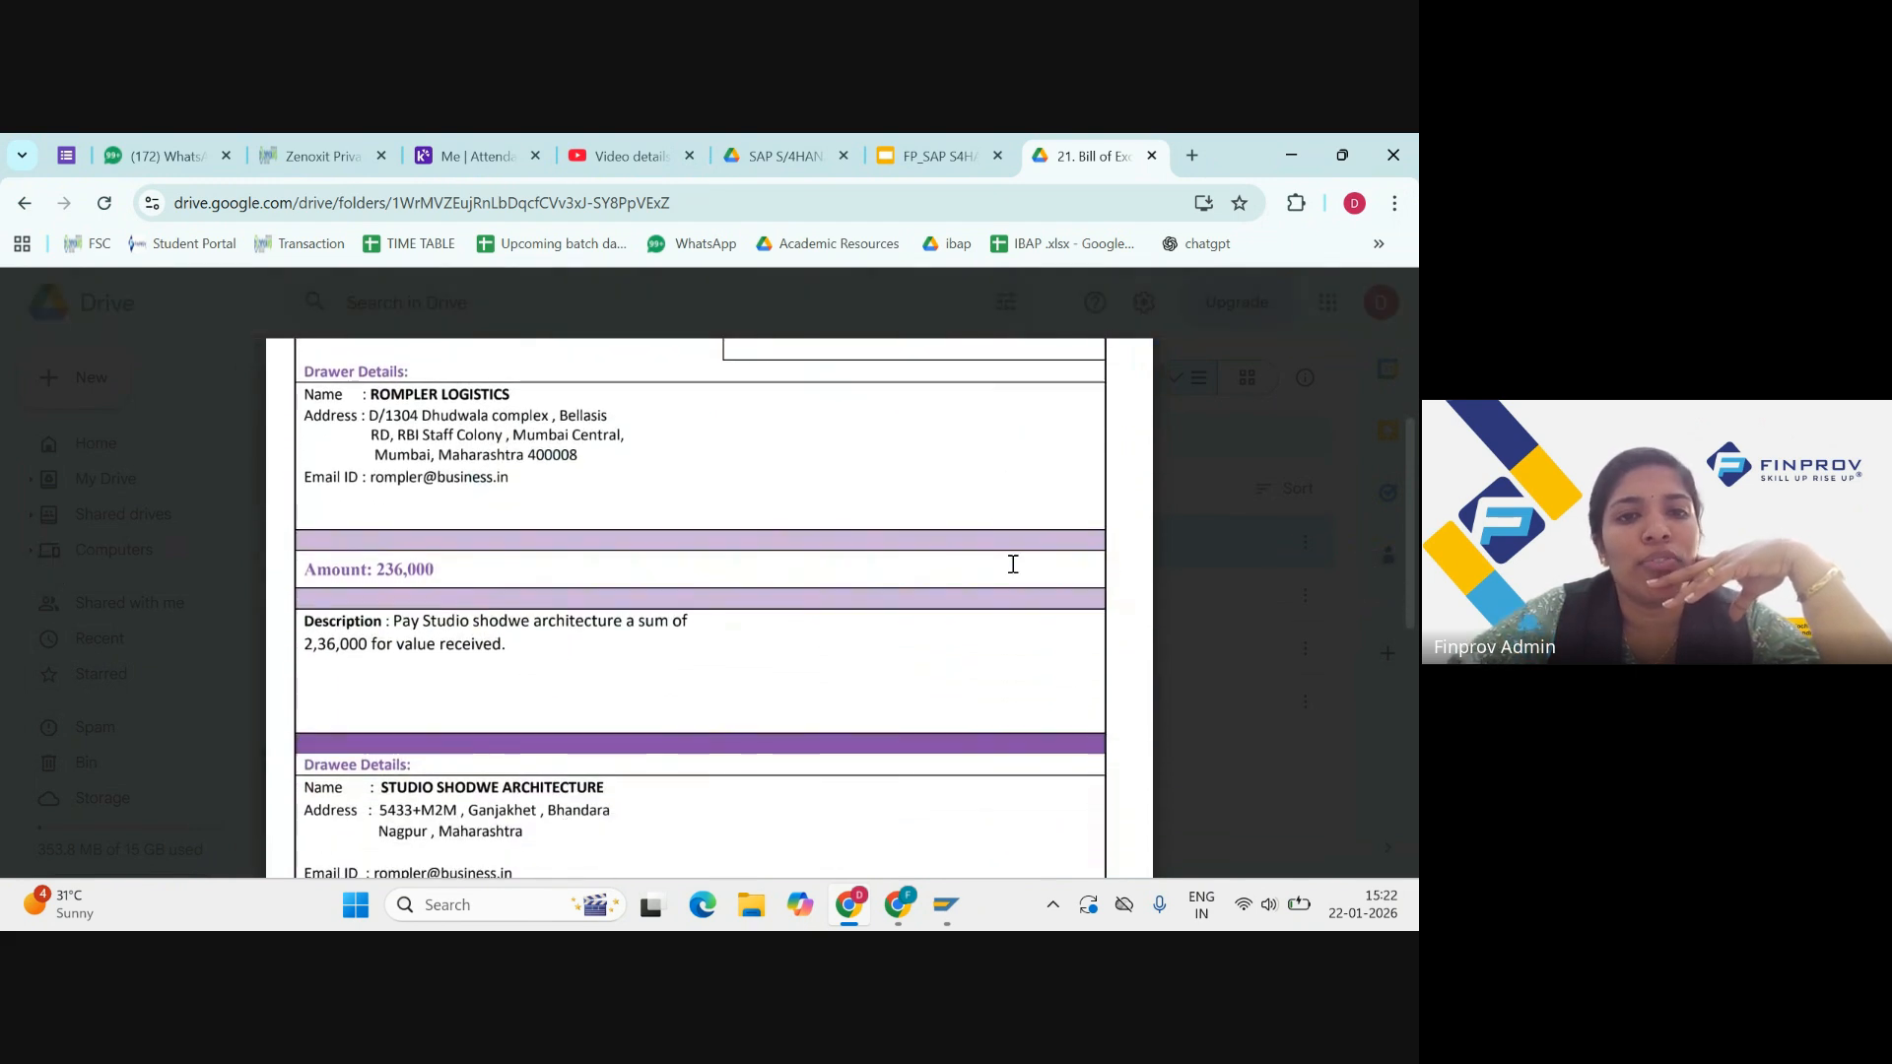
scroll(1012, 563, "down", 4)
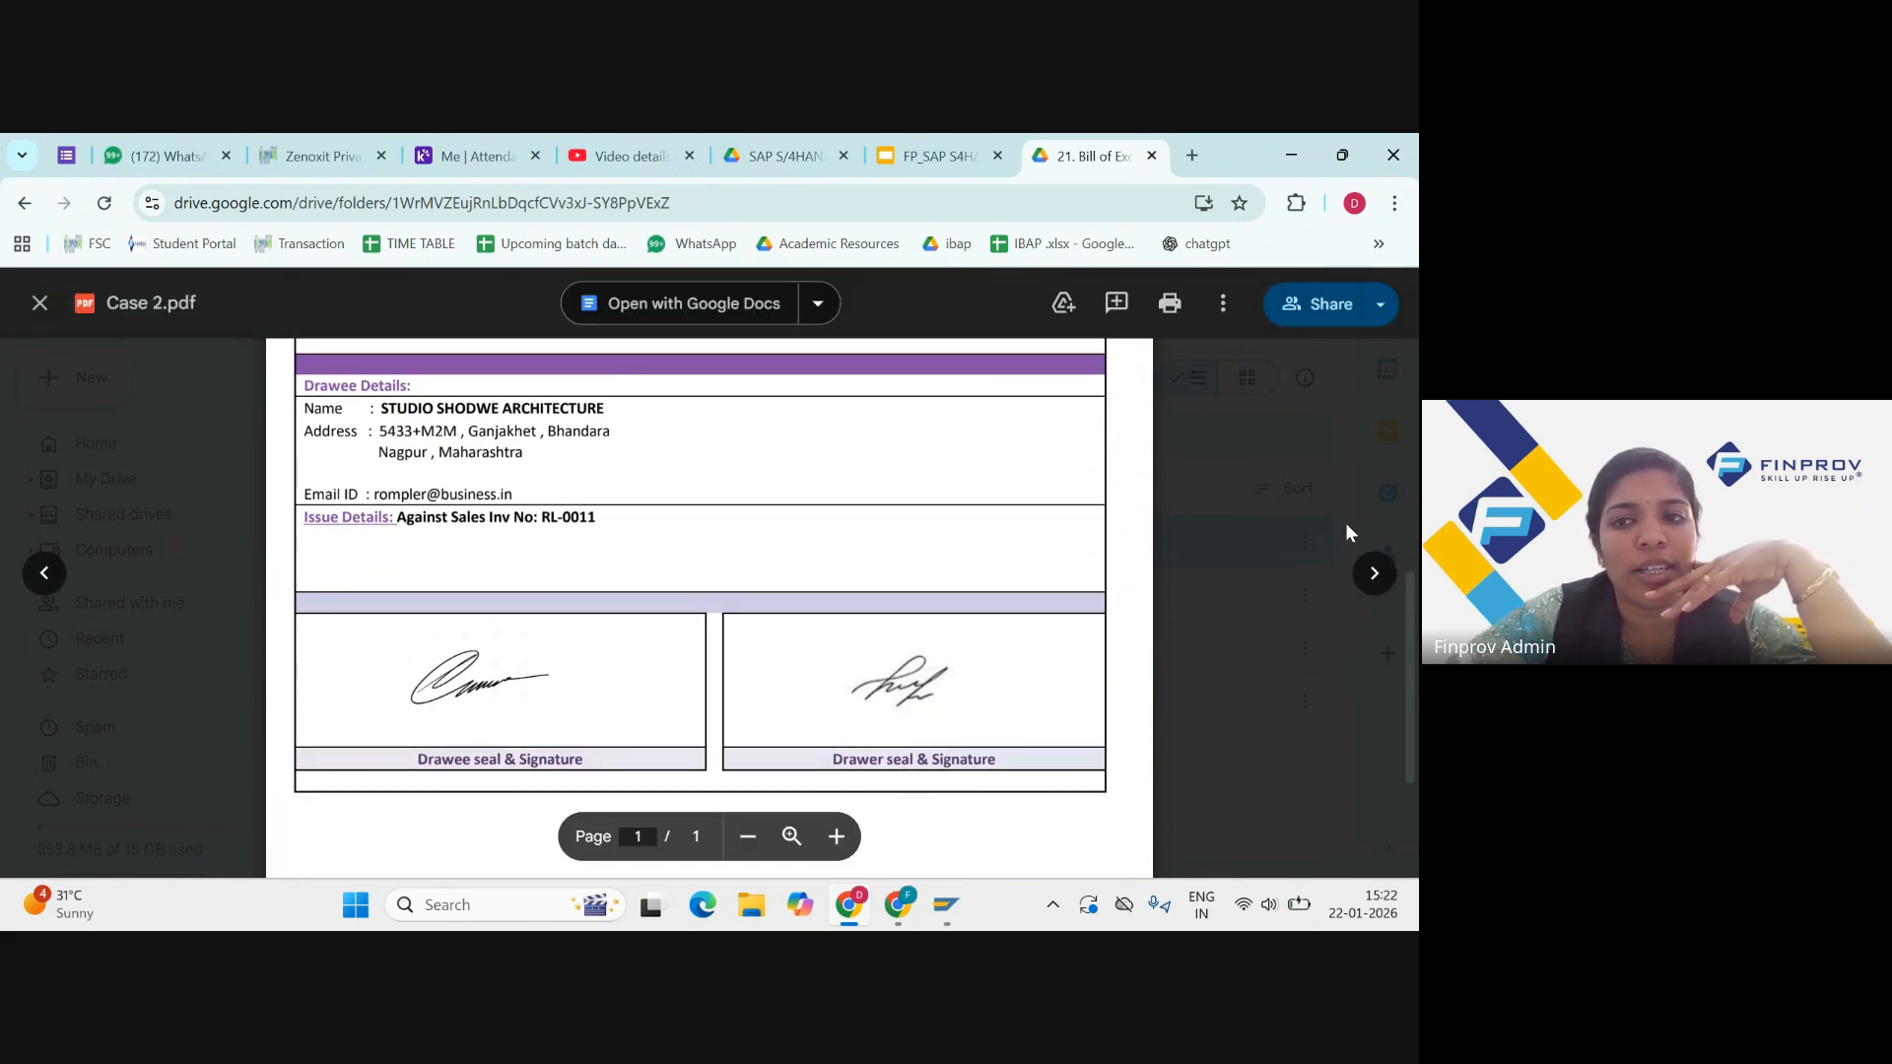
Step: Read the HDFC Bank receipt in Case 3.pdf, including its charges and paid amount, and view the cash receipt in Case 4.pdf
left_click(1374, 573)
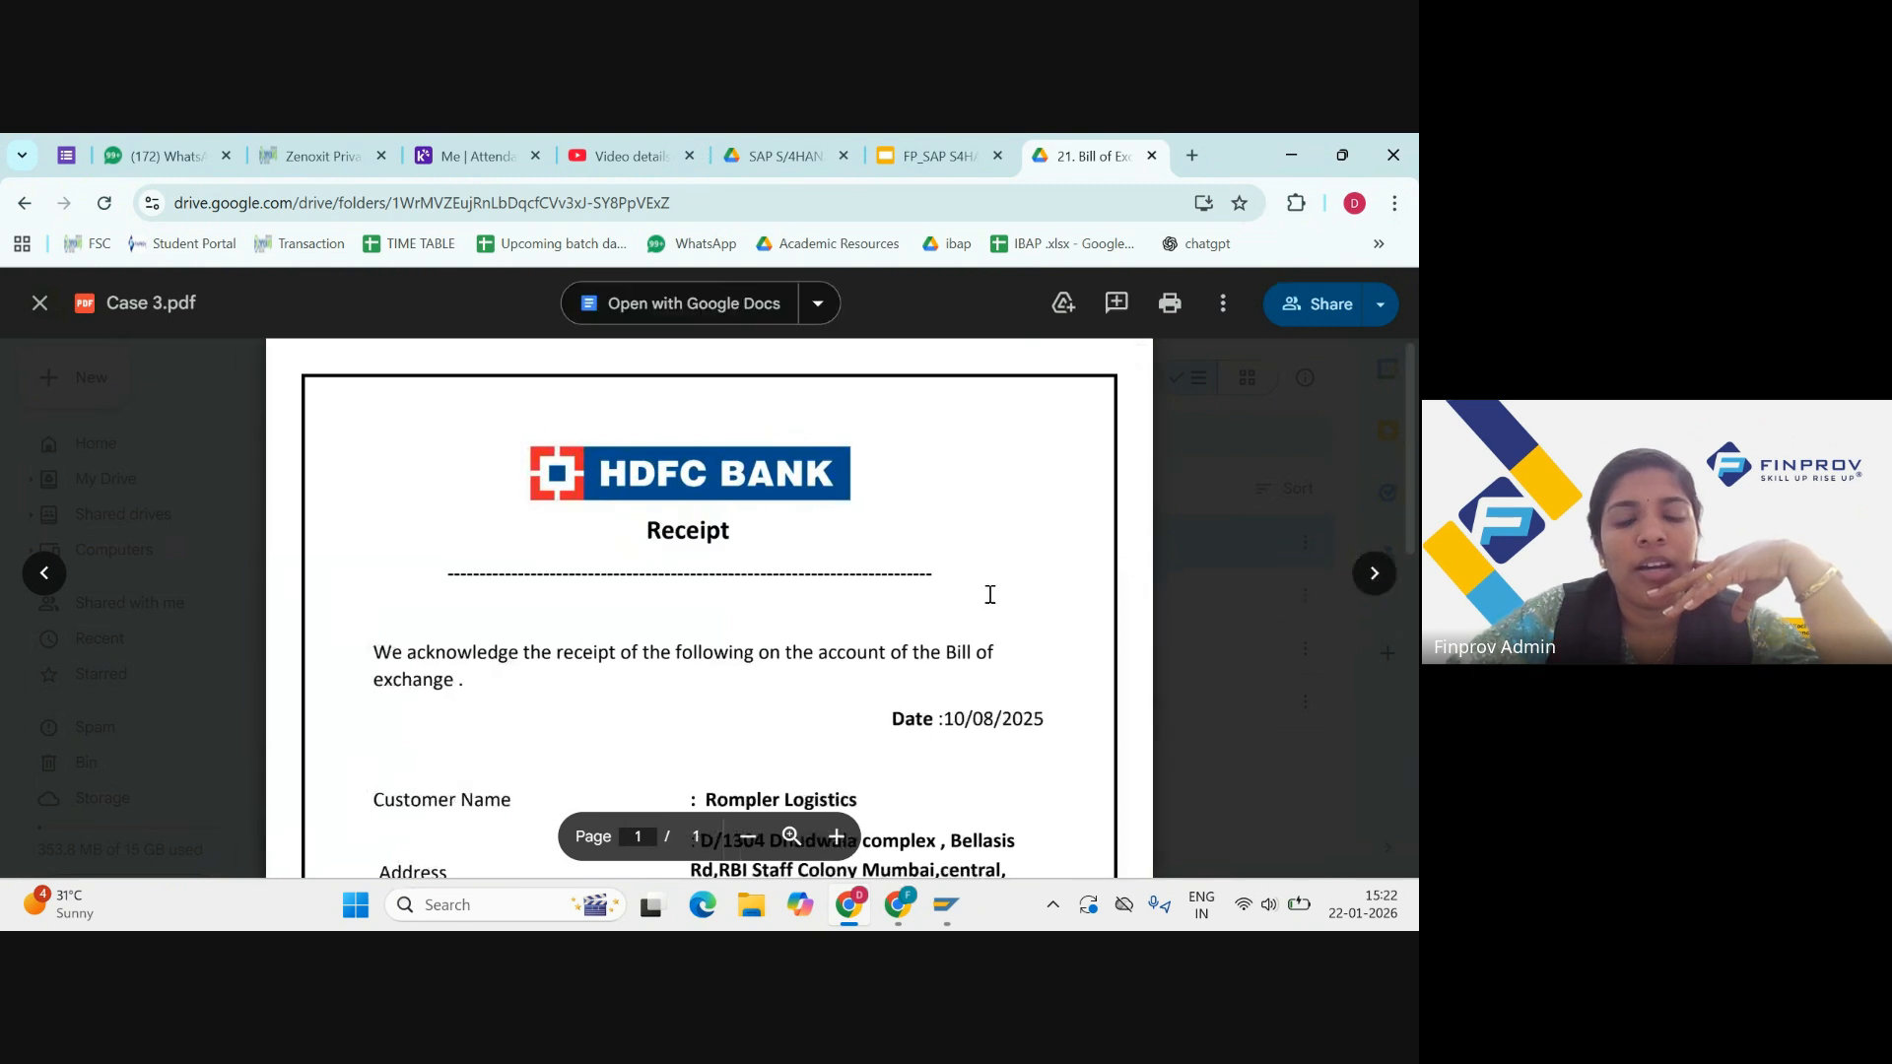
scroll(990, 595, "down", 3)
scroll(990, 594, "down", 4)
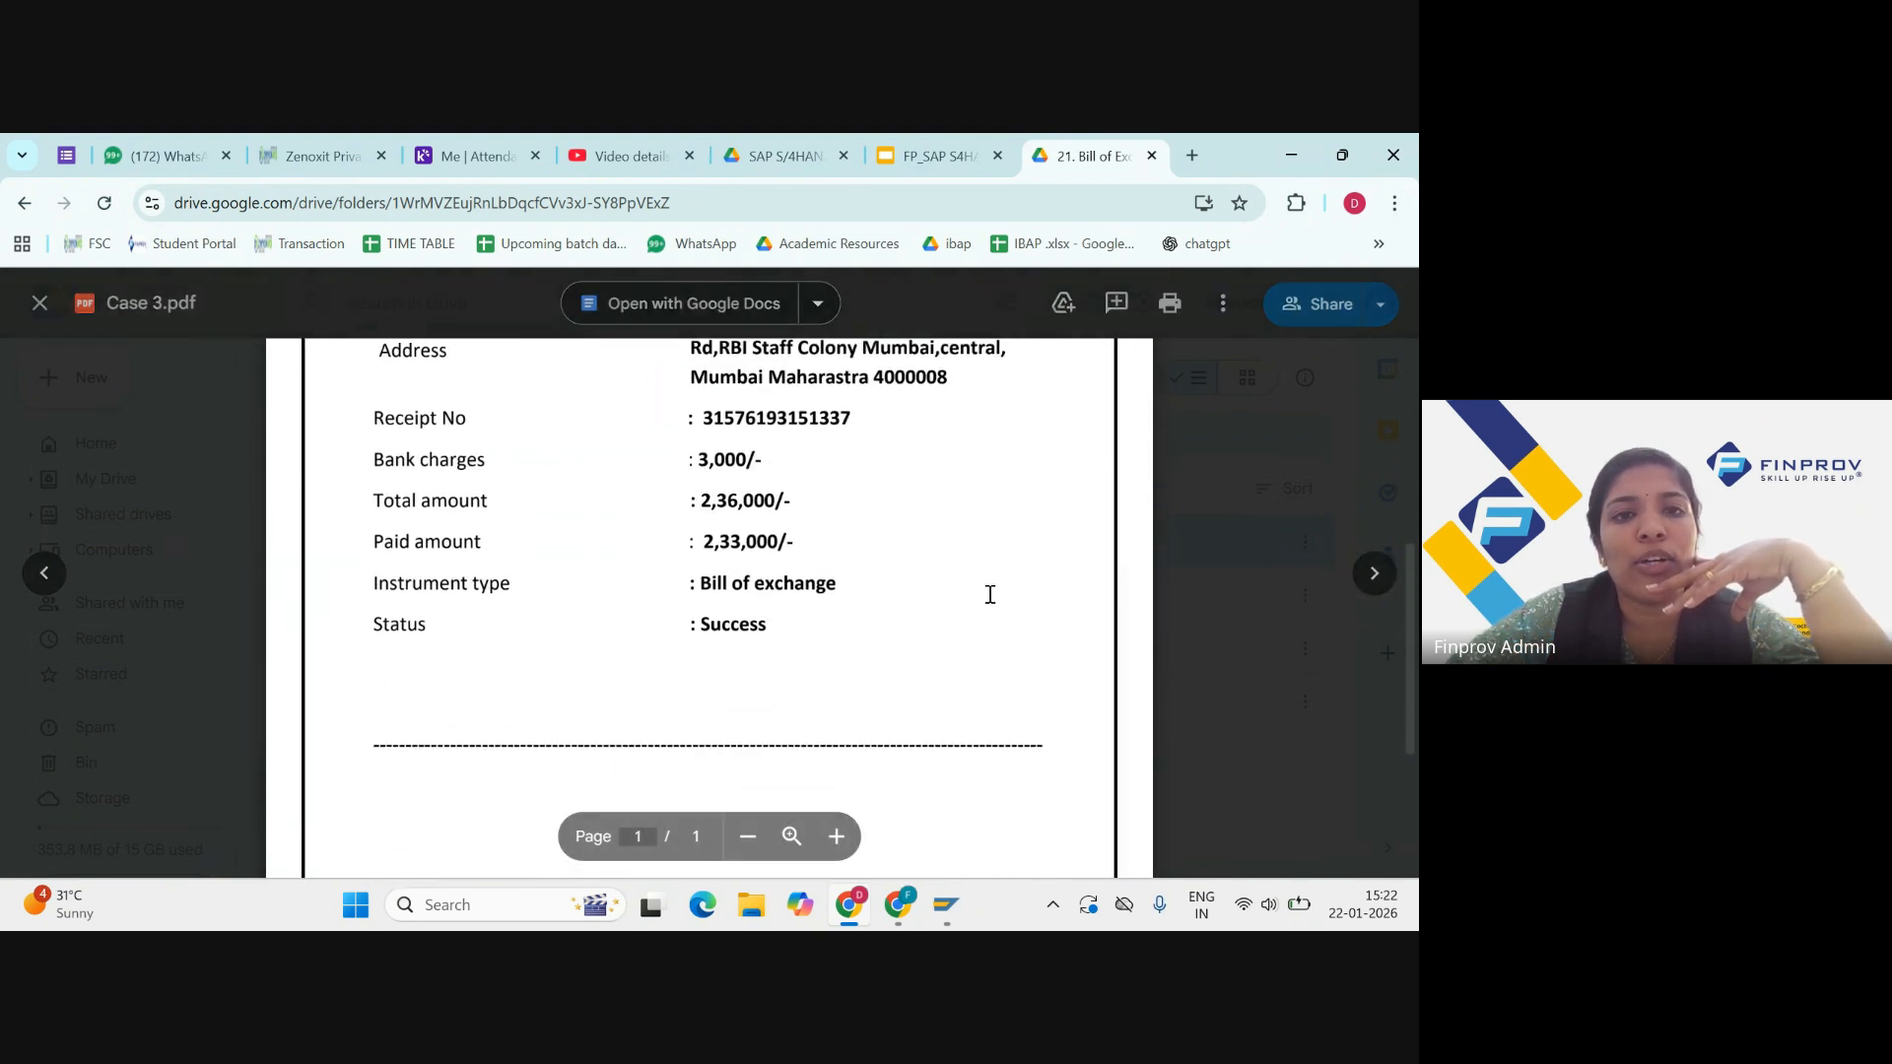
scroll(990, 595, "up", 6)
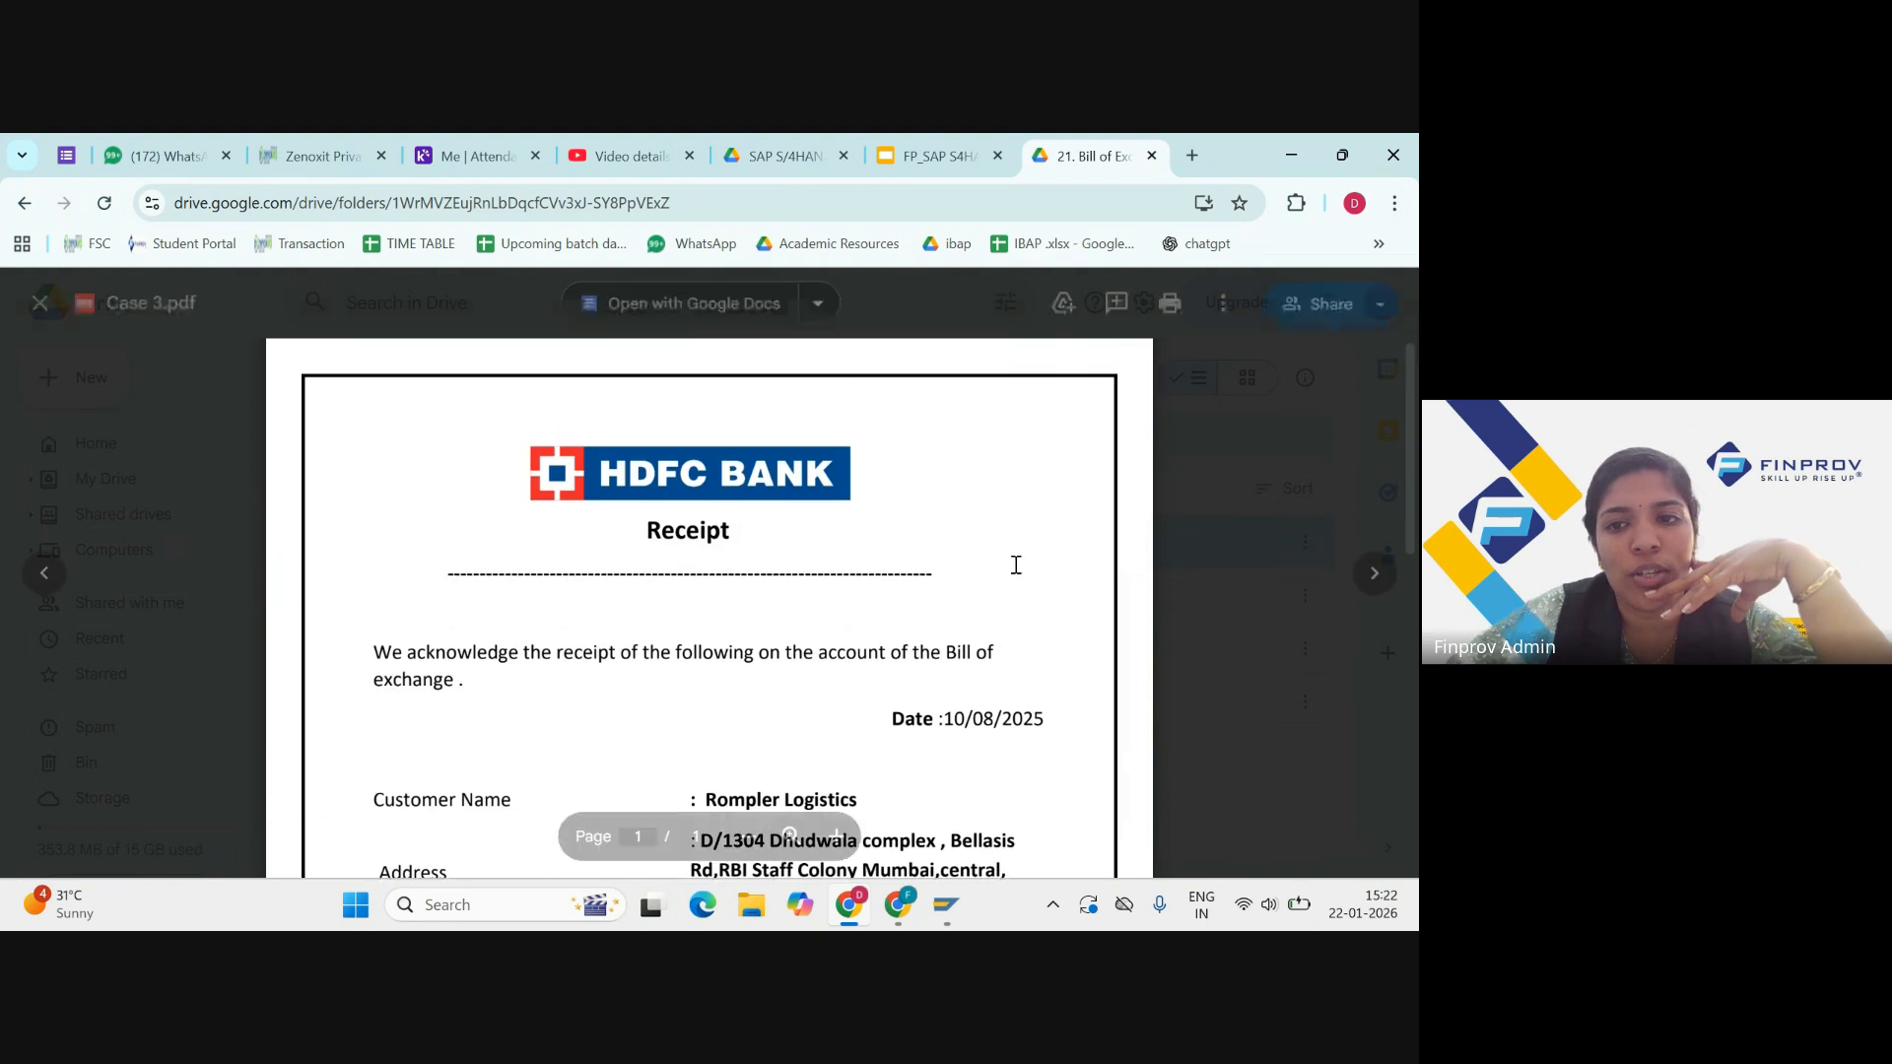
left_click(1374, 573)
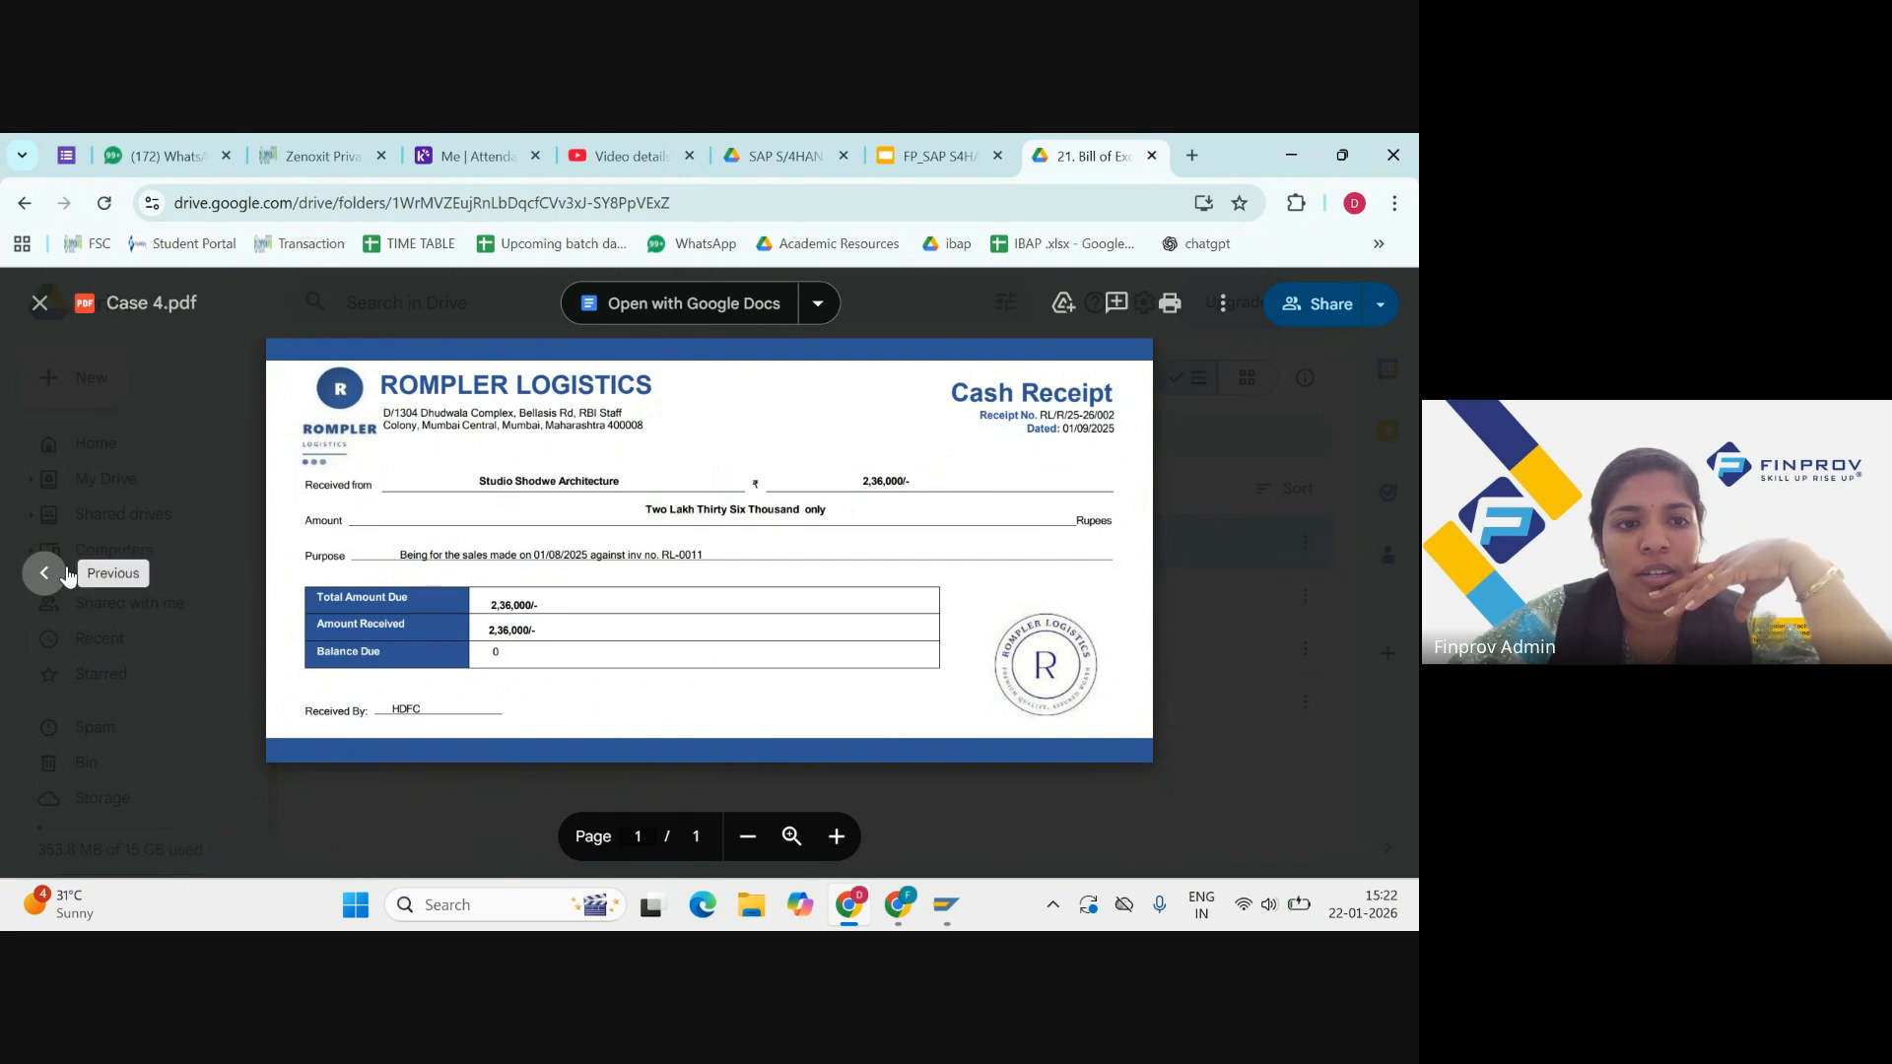
Step: Go back to the bill of exchange in Case 2.pdf and review it again through to the Case 4.pdf cash receipt
left_click(44, 573)
left_click(45, 572)
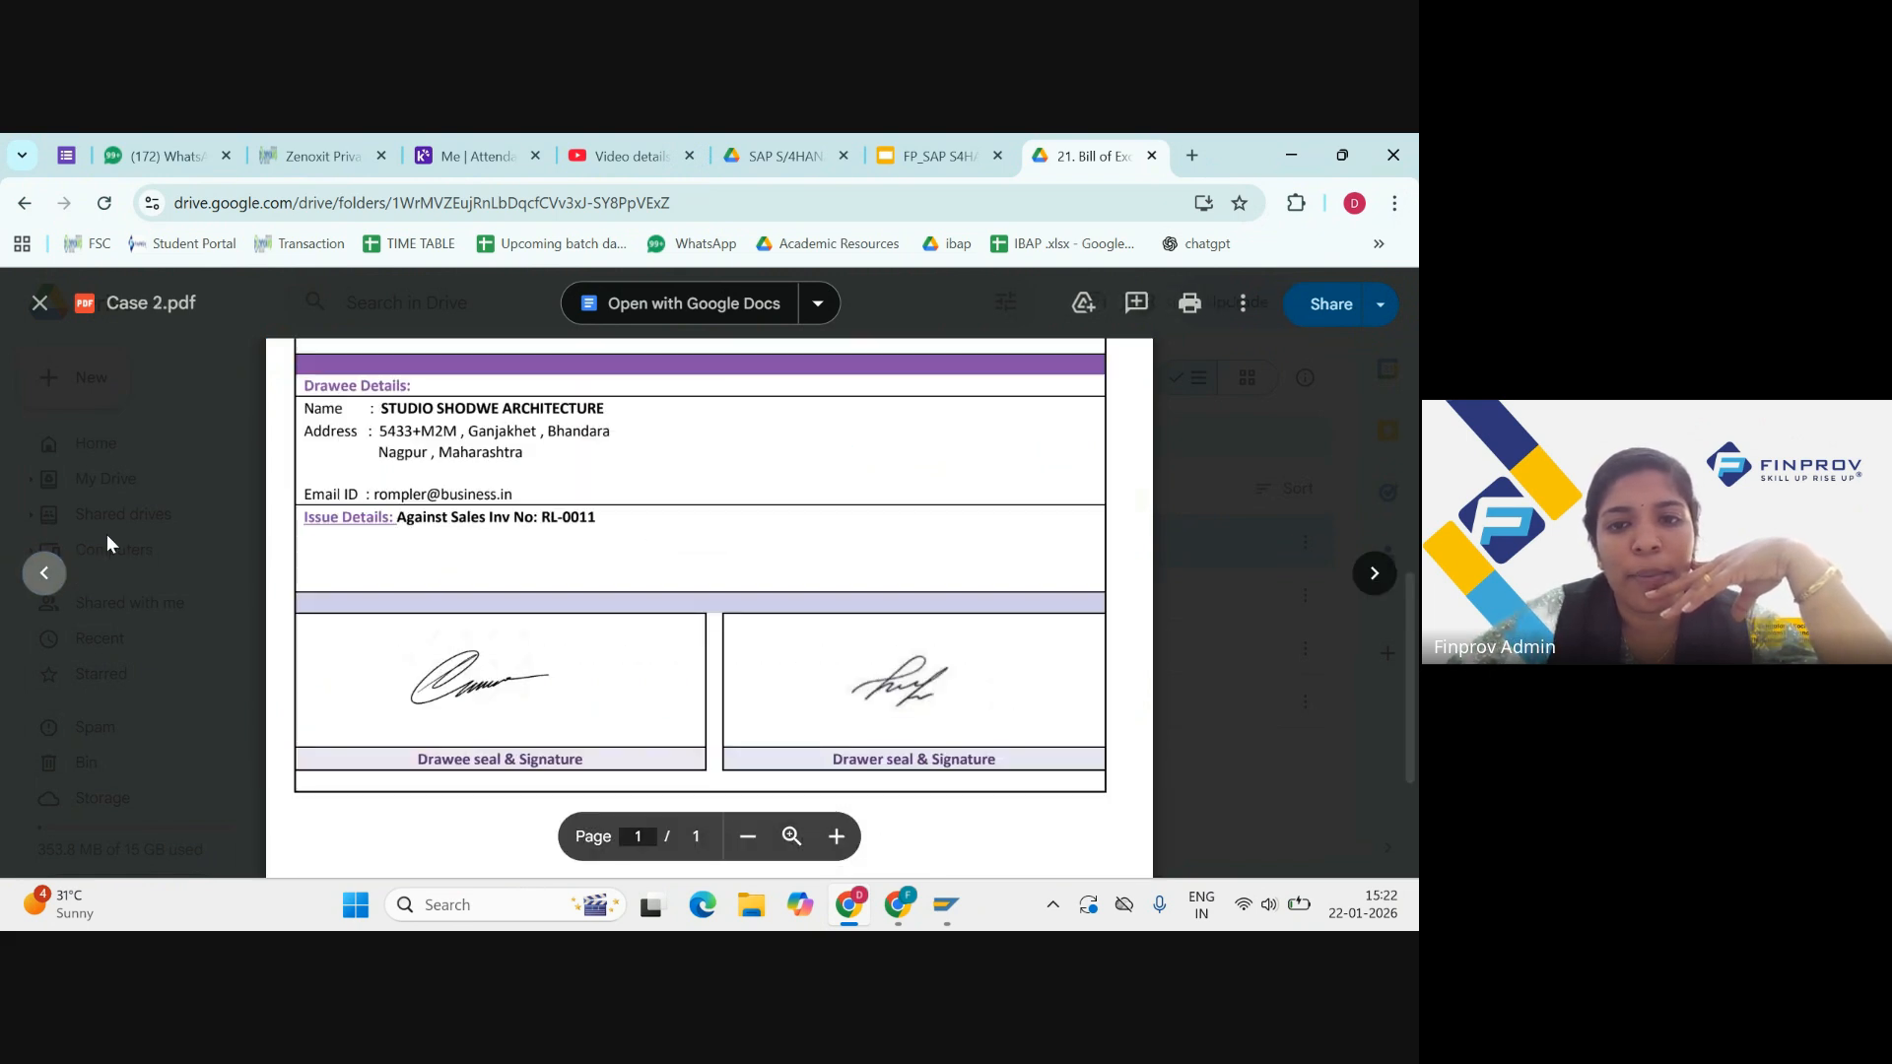
scroll(516, 632, "up", 6)
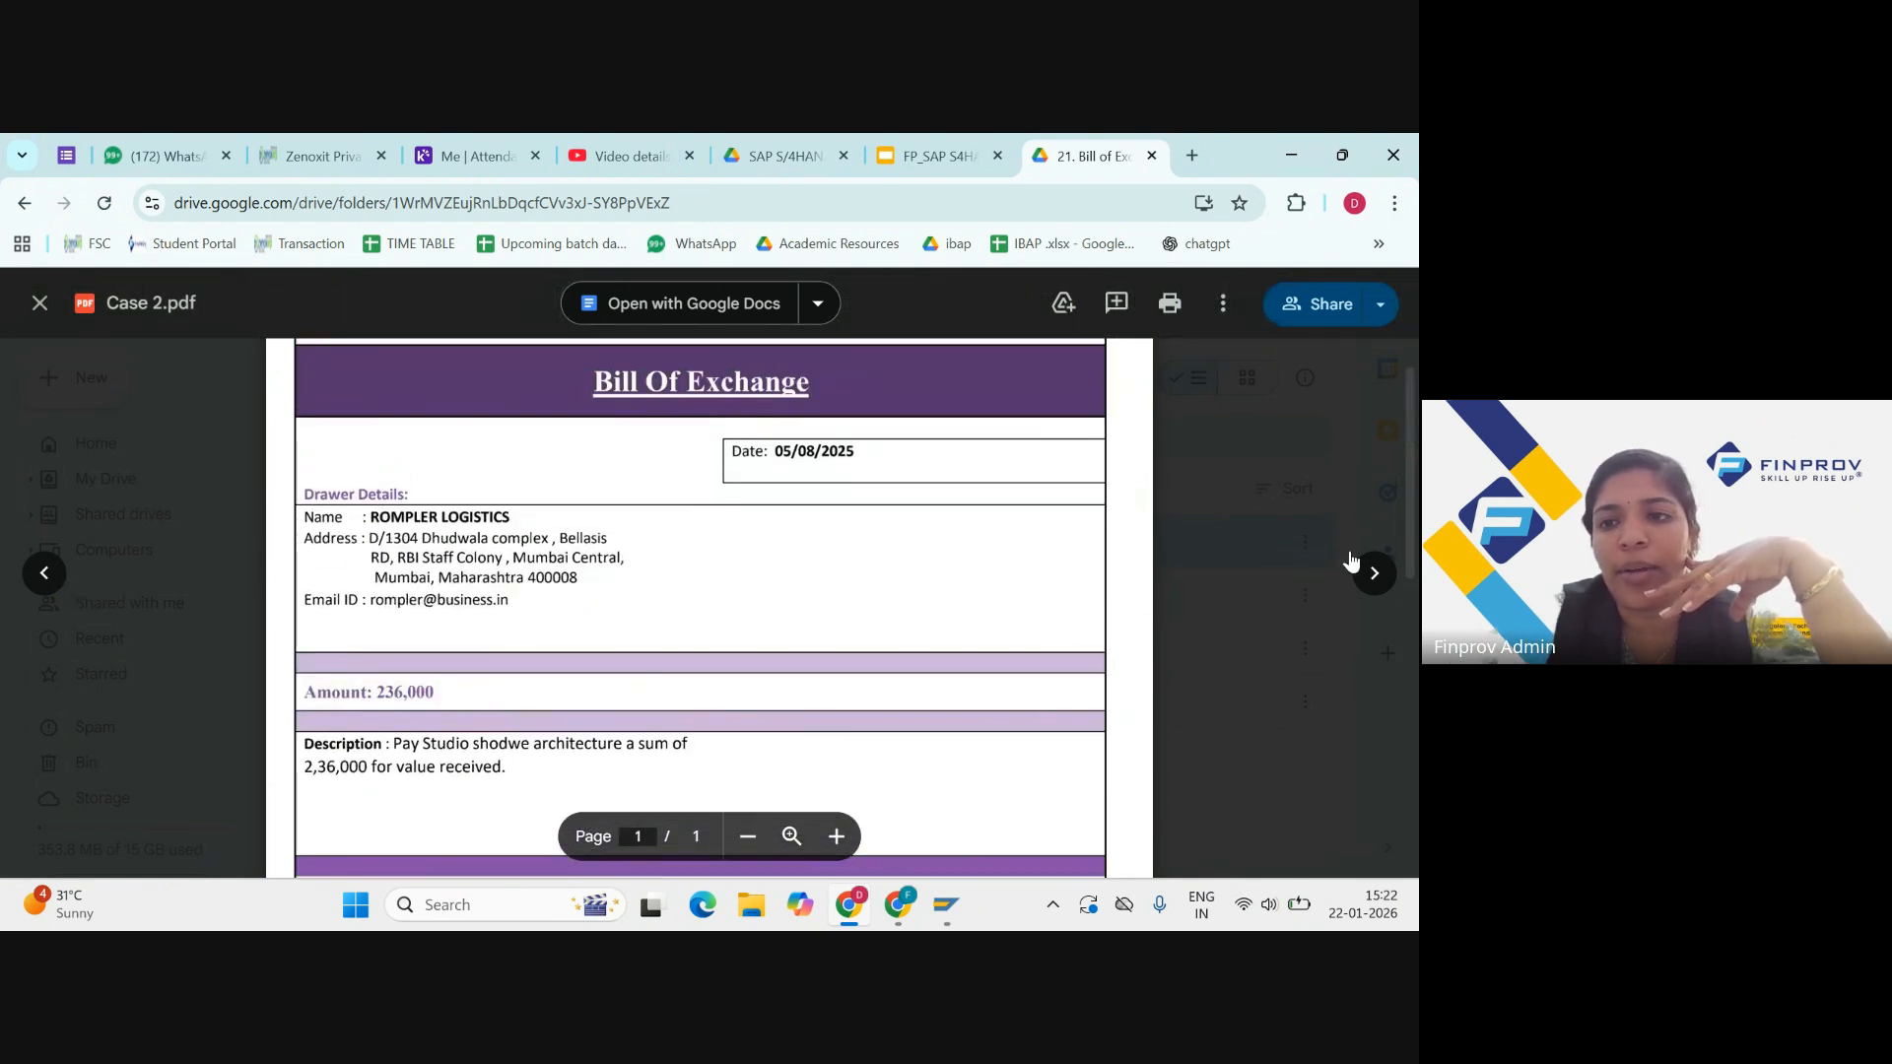
left_click(1386, 589)
scroll(1109, 604, "down", 3)
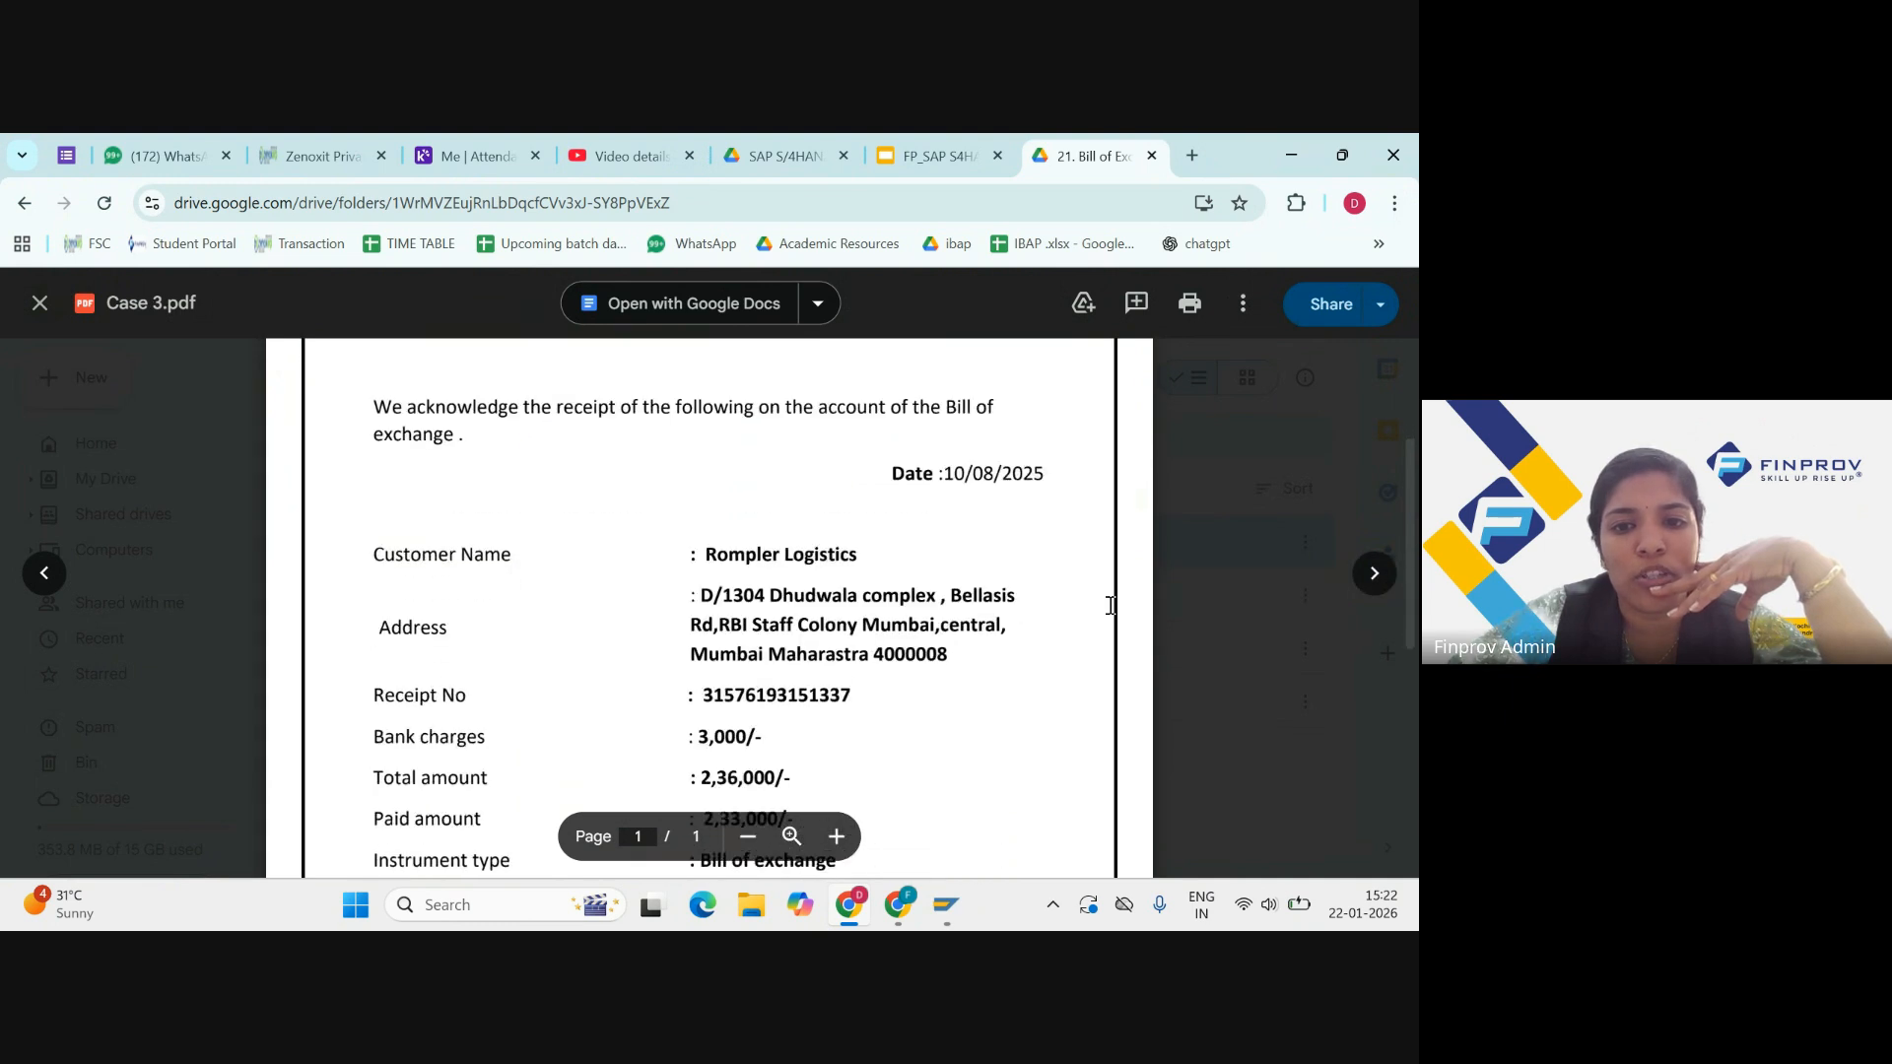
scroll(1111, 606, "down", 1)
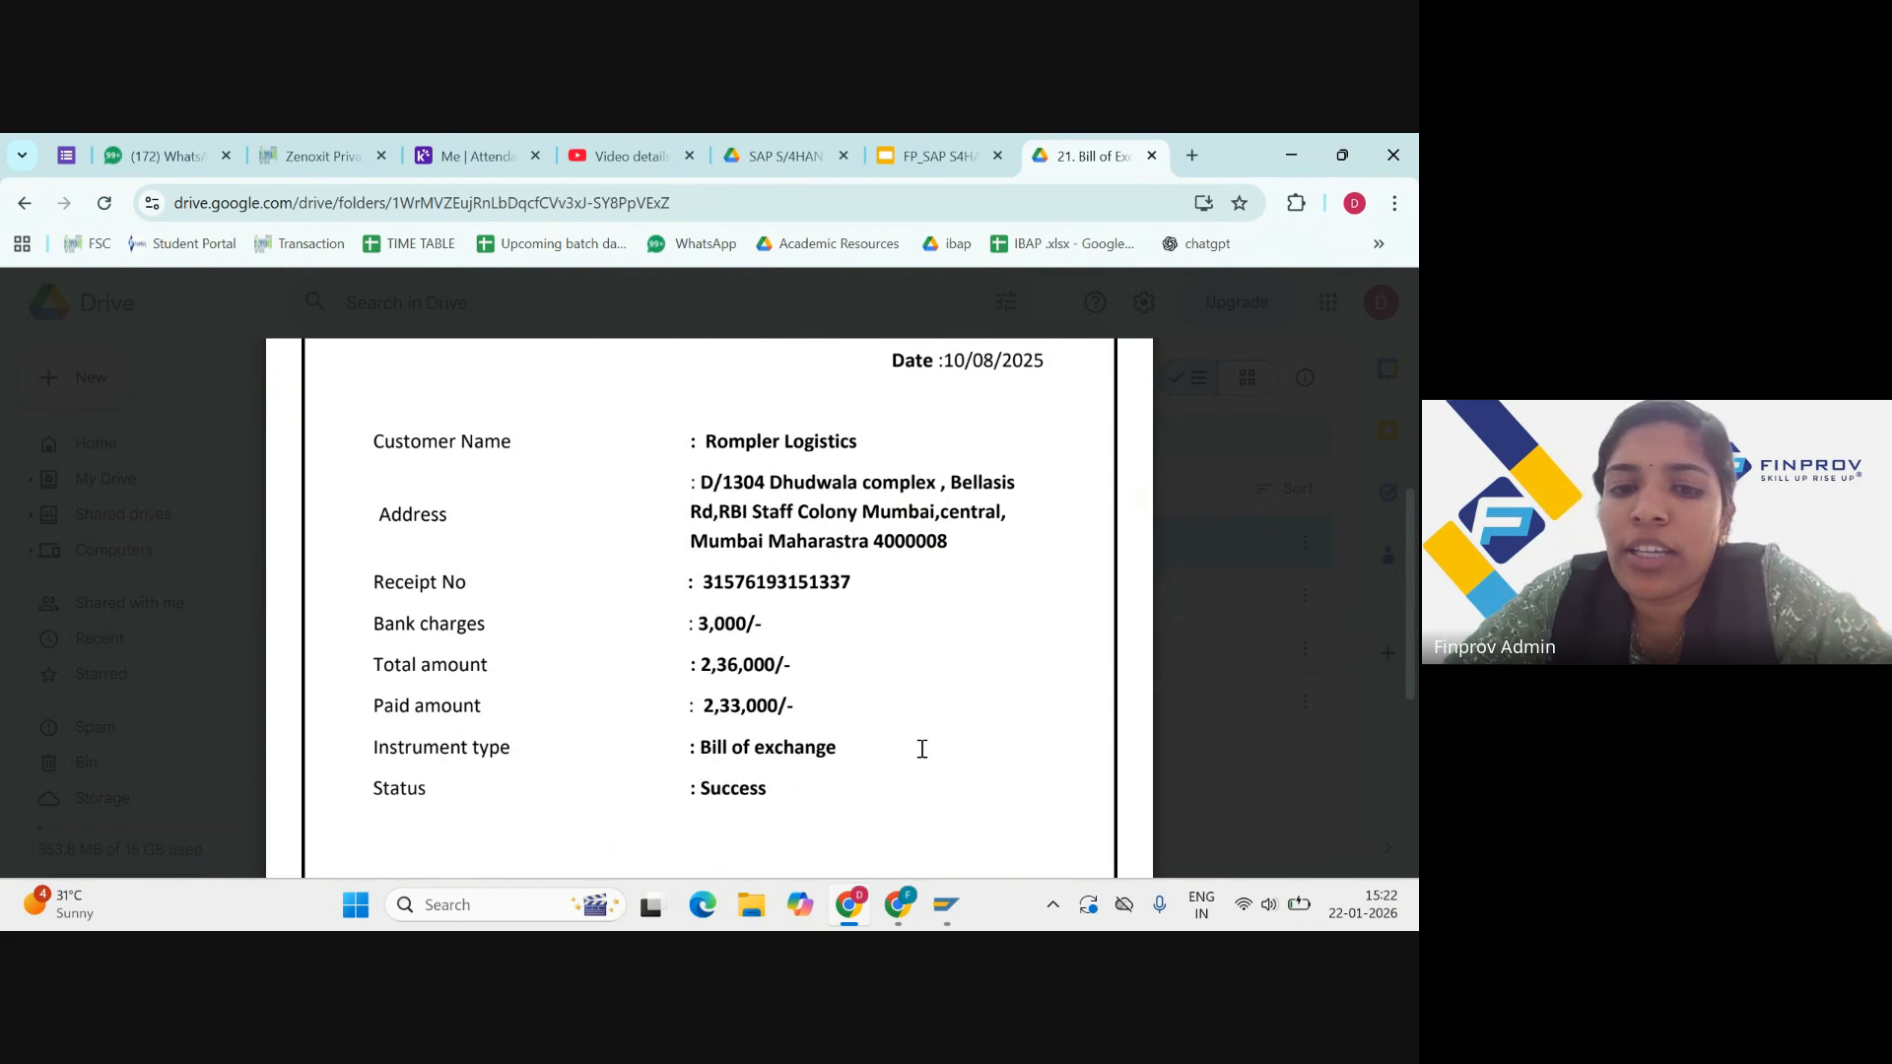
left_click(1369, 585)
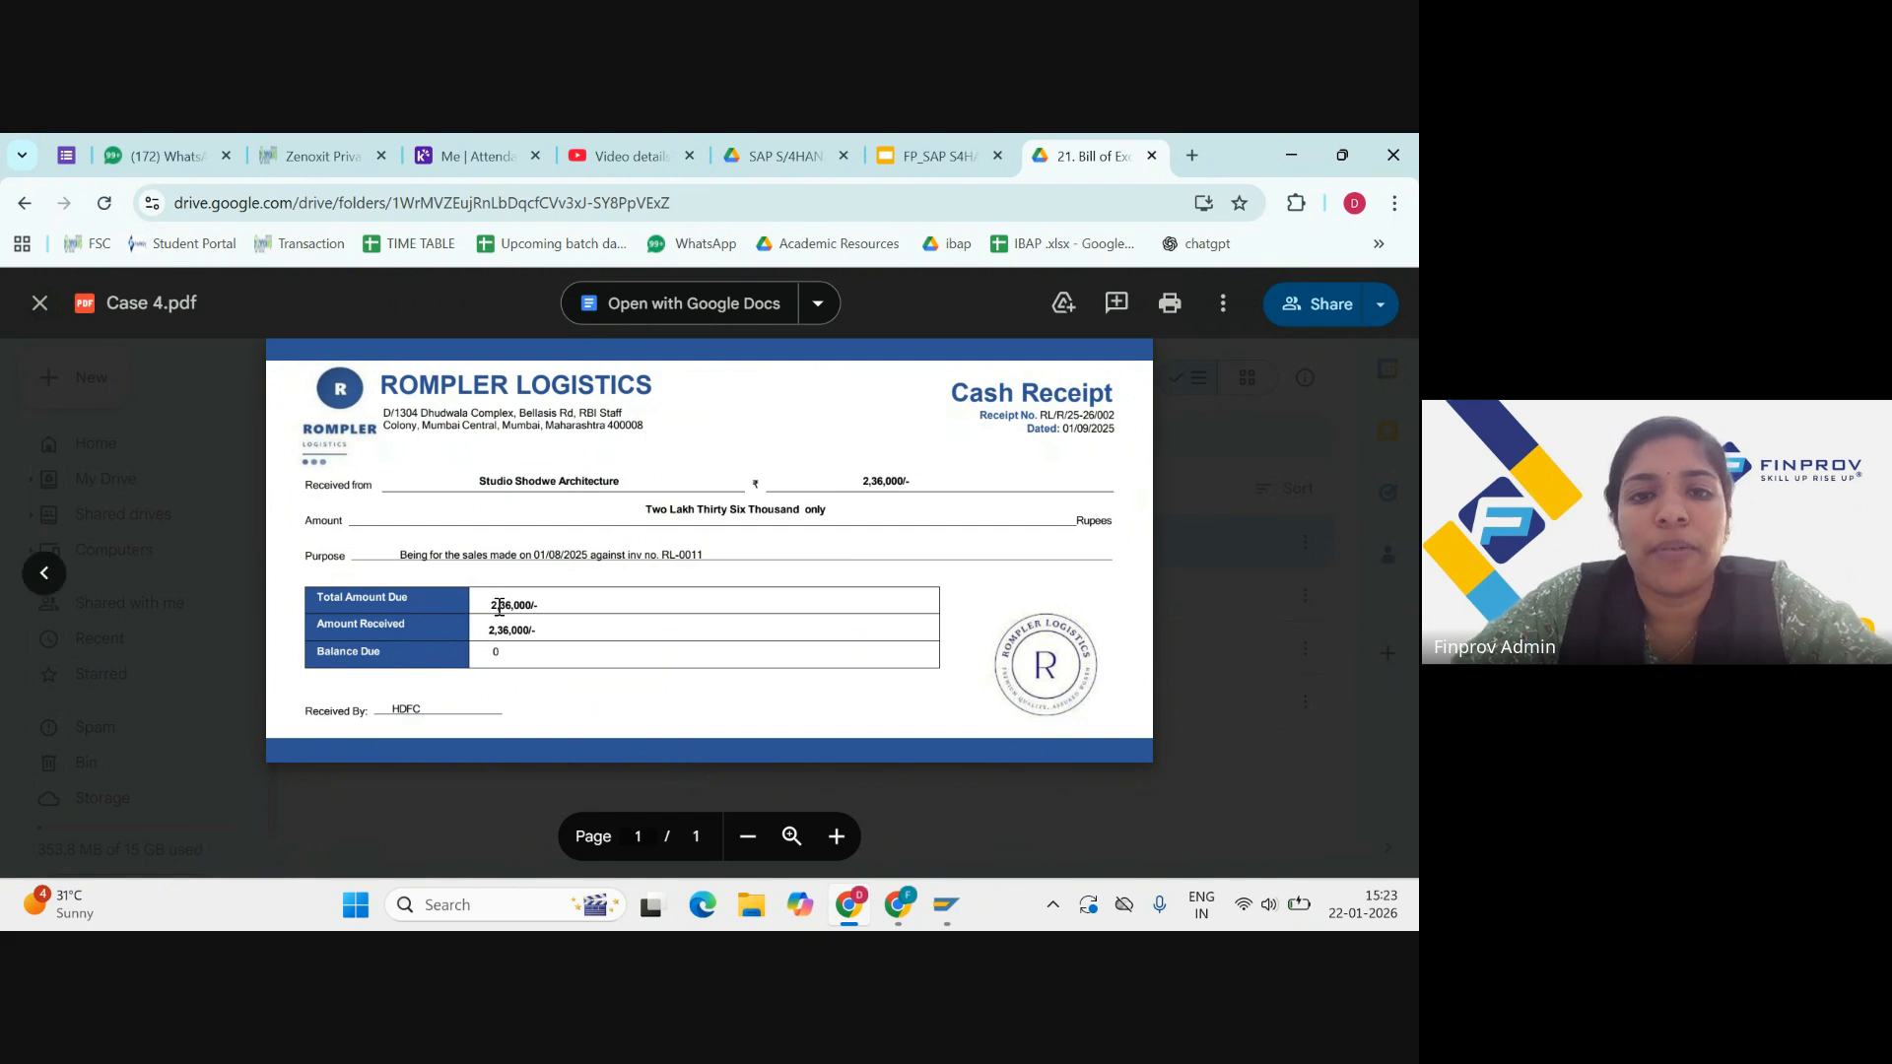
Step: Switch to the Google Meet window of the SAP S/4HANA FI class
mouse_move(897, 907)
left_click(775, 818)
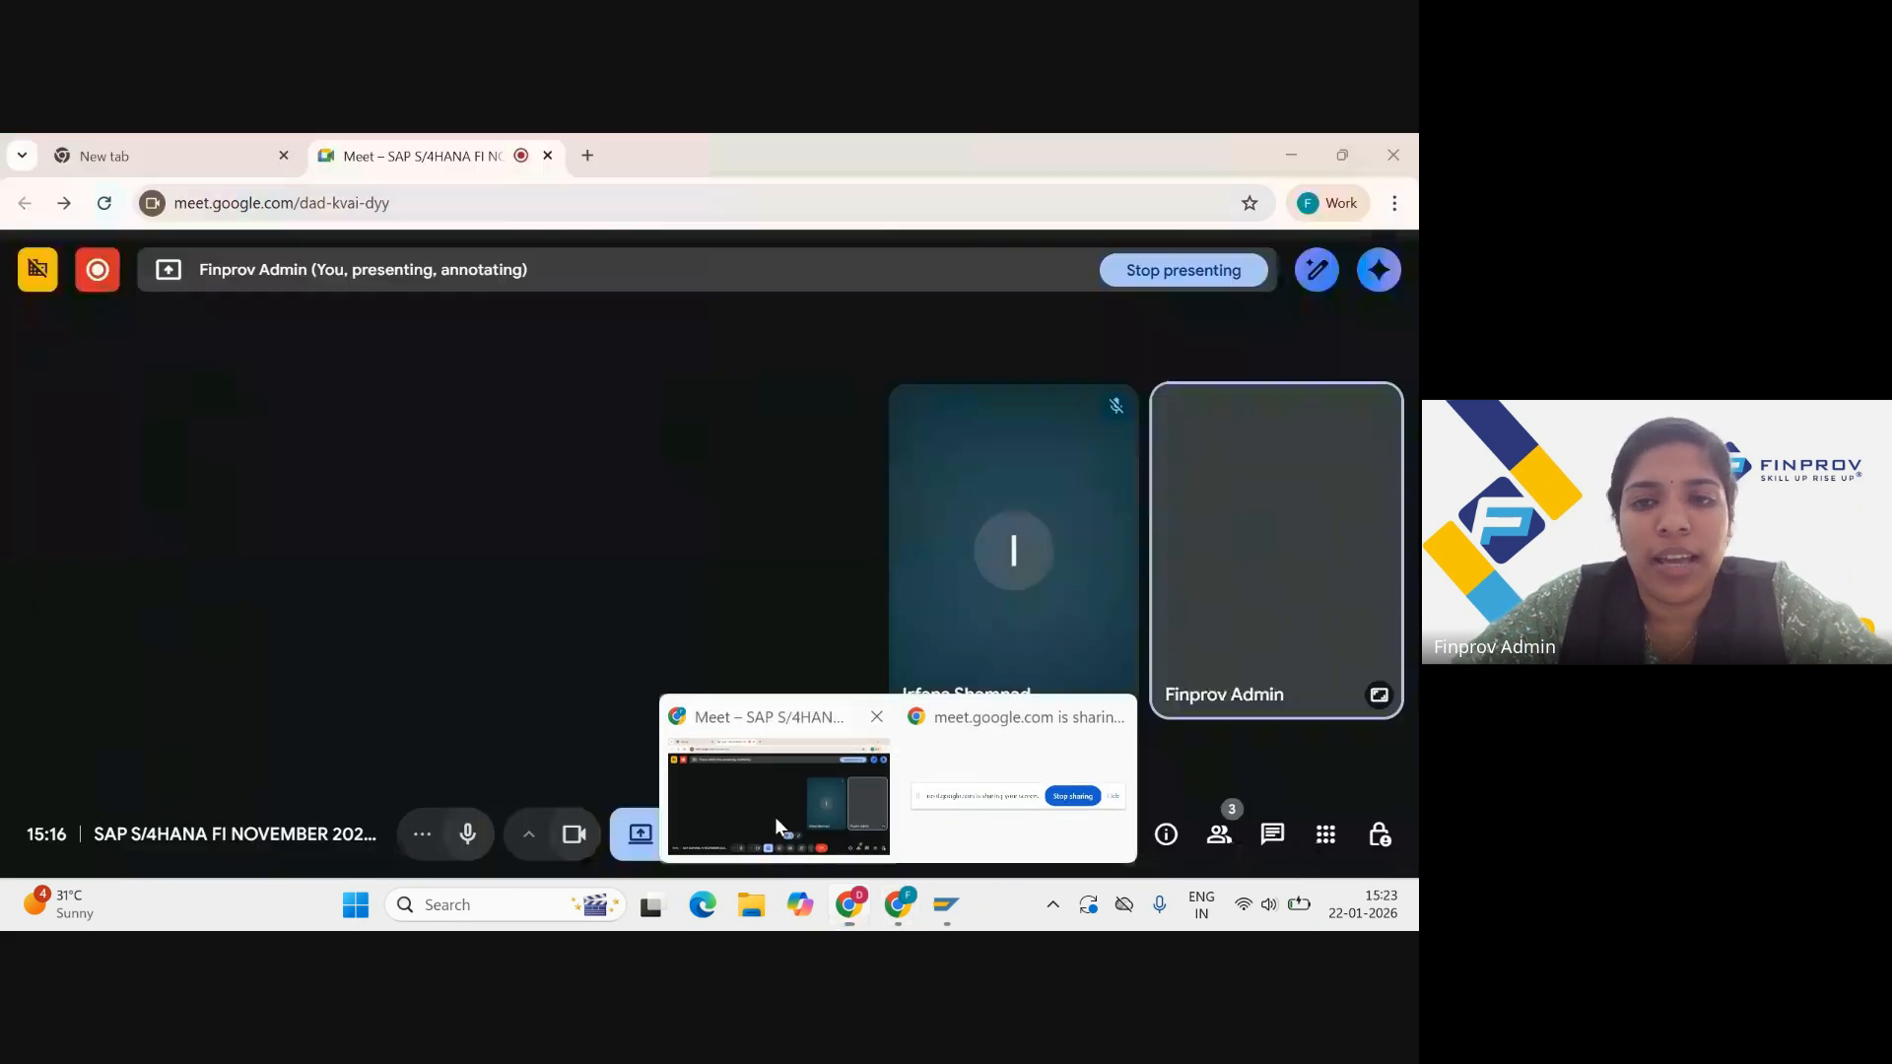